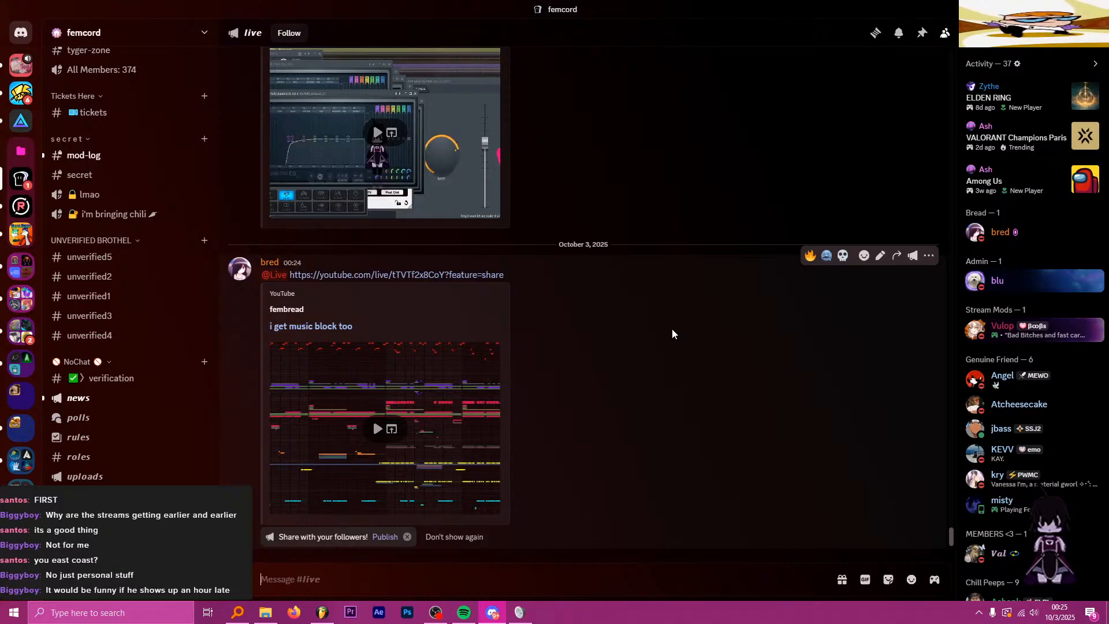
# Step: Switch to OBS and move its window up so that it fills the screen
pyautogui.hotkey('alt', 'Tab')
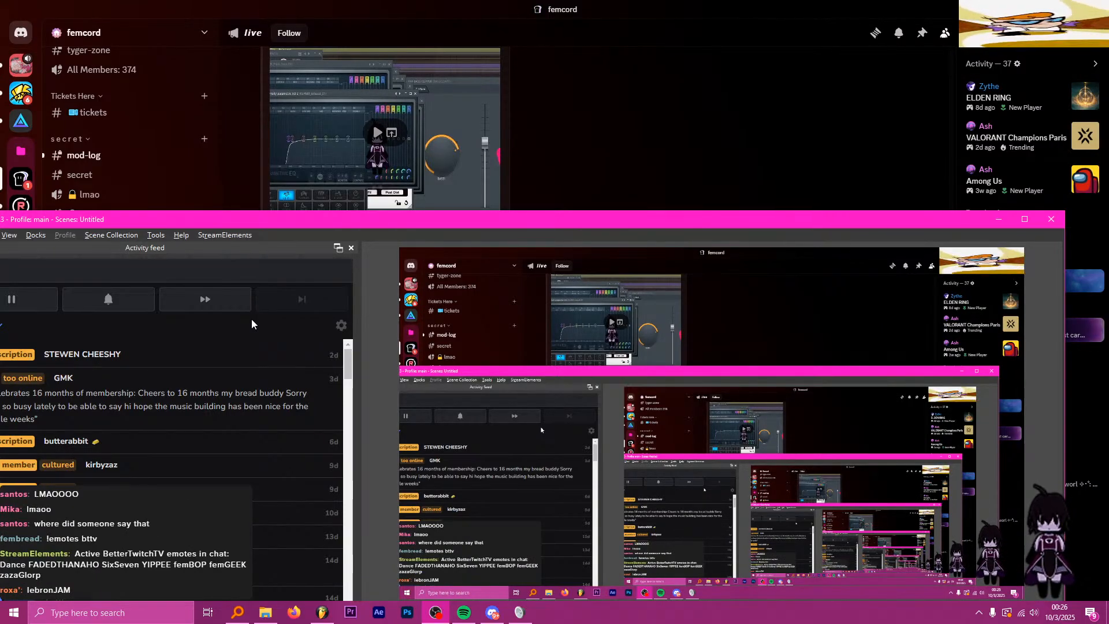
pyautogui.moveTo(411, 225); pyautogui.dragTo(449, 85)
pyautogui.click(469, 405)
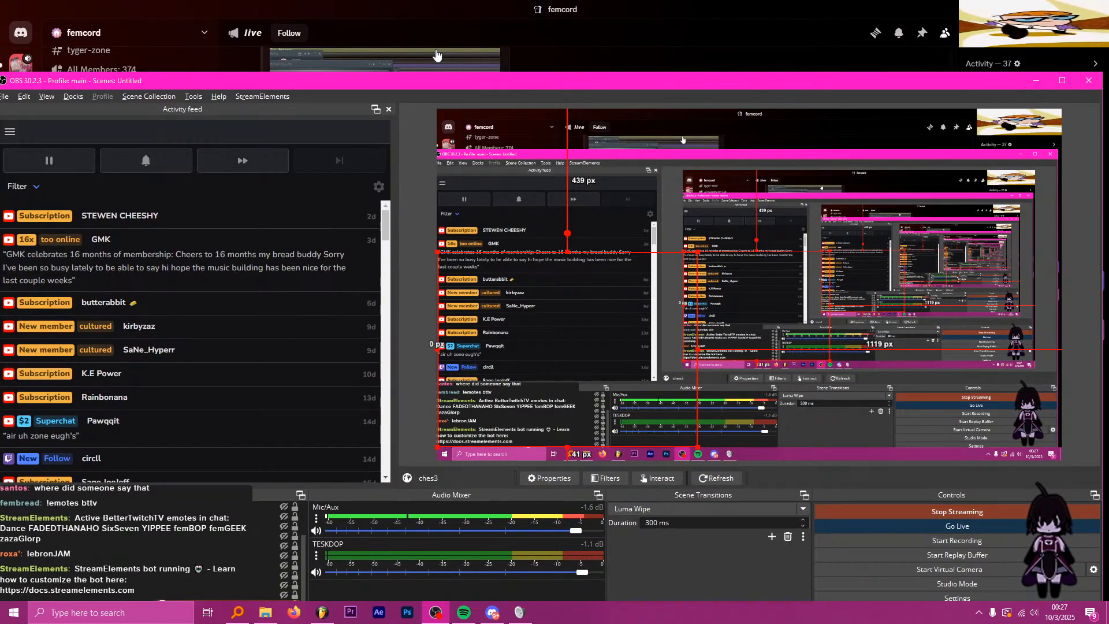
pyautogui.moveTo(467, 85); pyautogui.dragTo(480, 2)
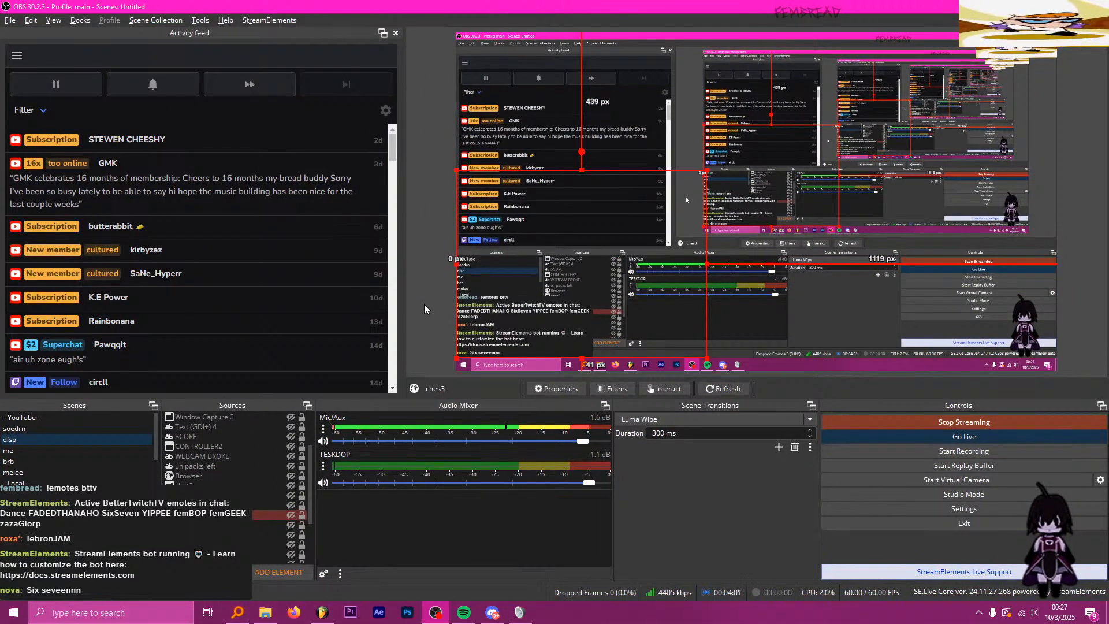
# Step: Select the disp ovrlay real browser source in the preview and refresh it
pyautogui.click(695, 161)
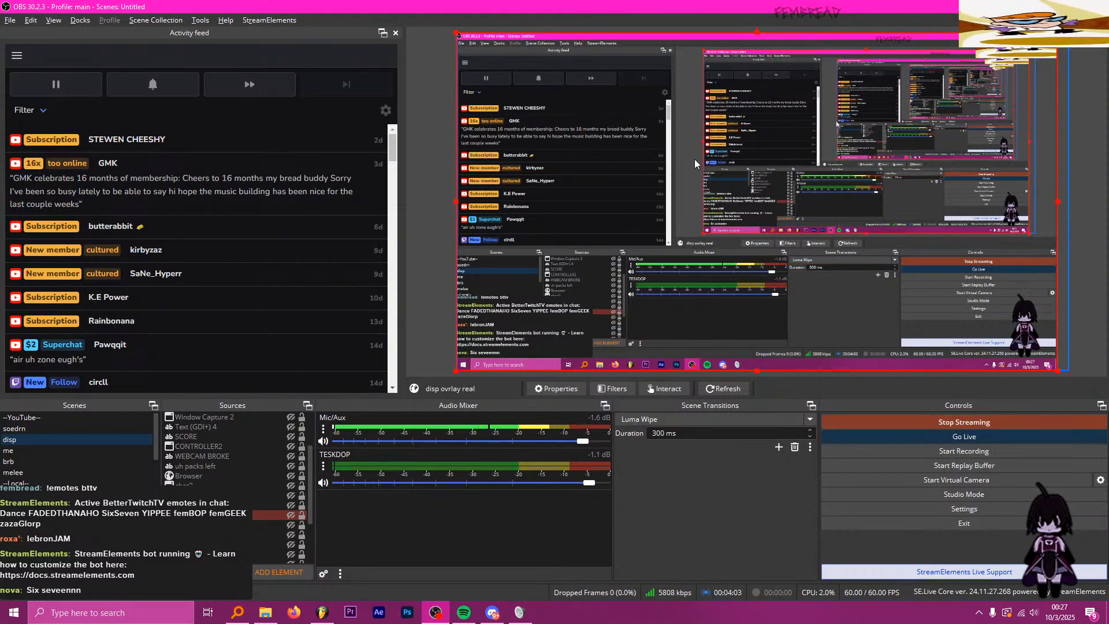
pyautogui.scroll(2, 195, 468)
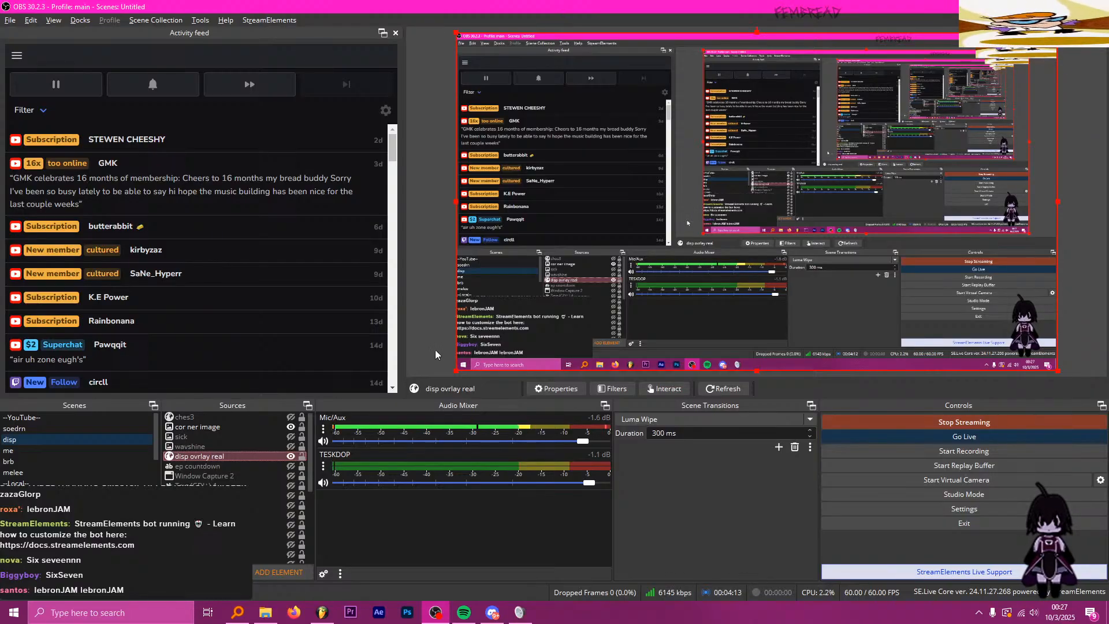
pyautogui.click(730, 391)
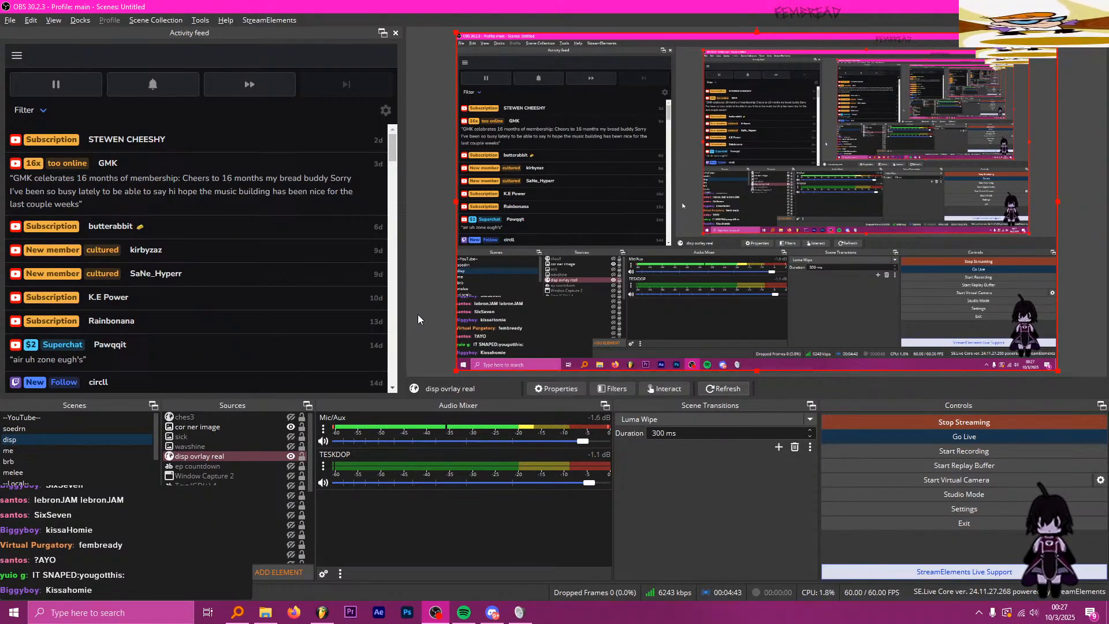
# Step: Toggle the visibility of the ches3 and disp ovrlay real sources to compare the chat overlays
pyautogui.click(291, 417)
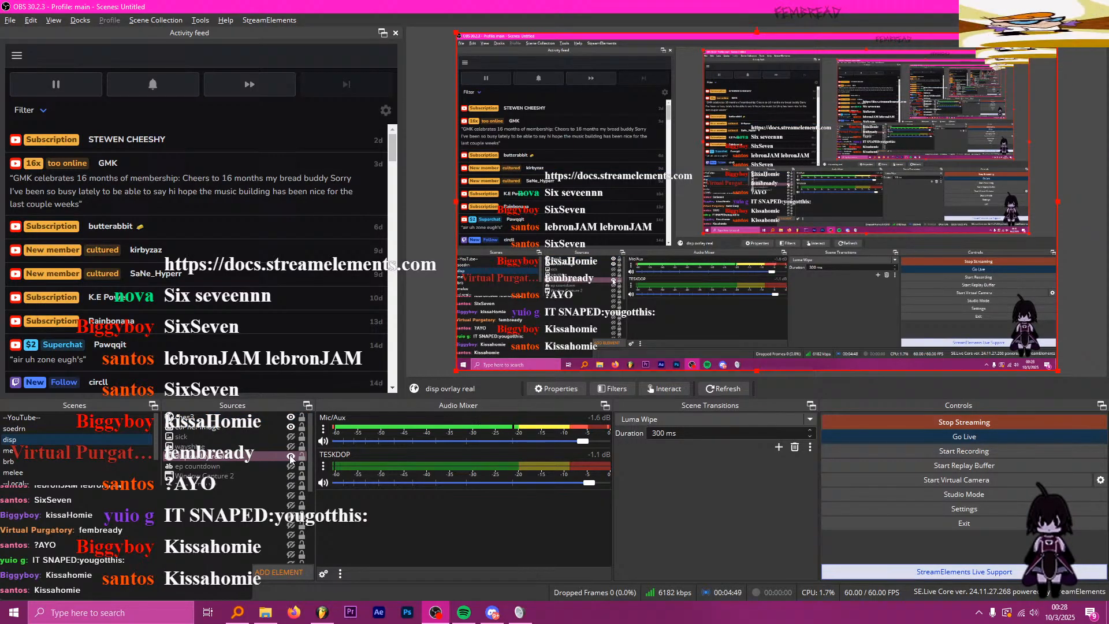
pyautogui.click(290, 458)
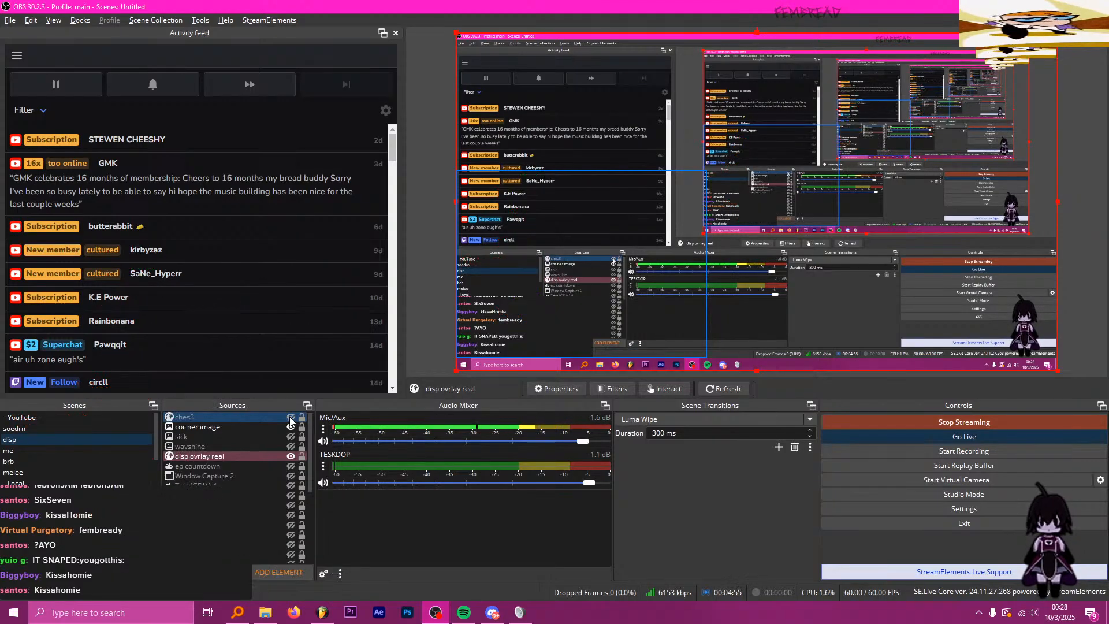
pyautogui.click(292, 457)
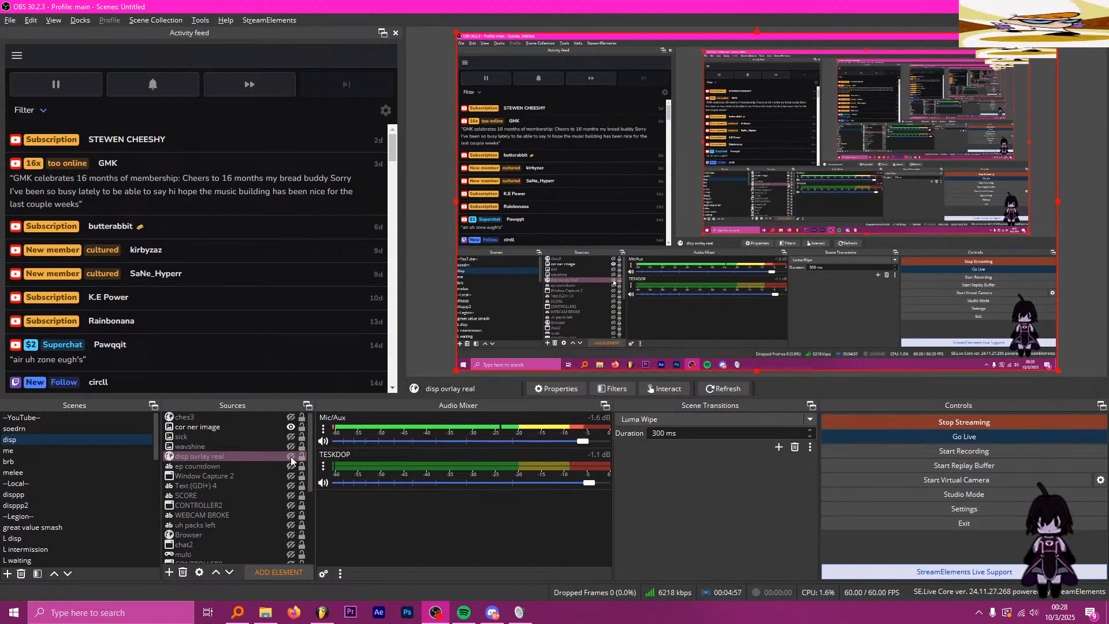
pyautogui.scroll(-2, 291, 460)
pyautogui.click(280, 477)
pyautogui.scroll(2, 280, 479)
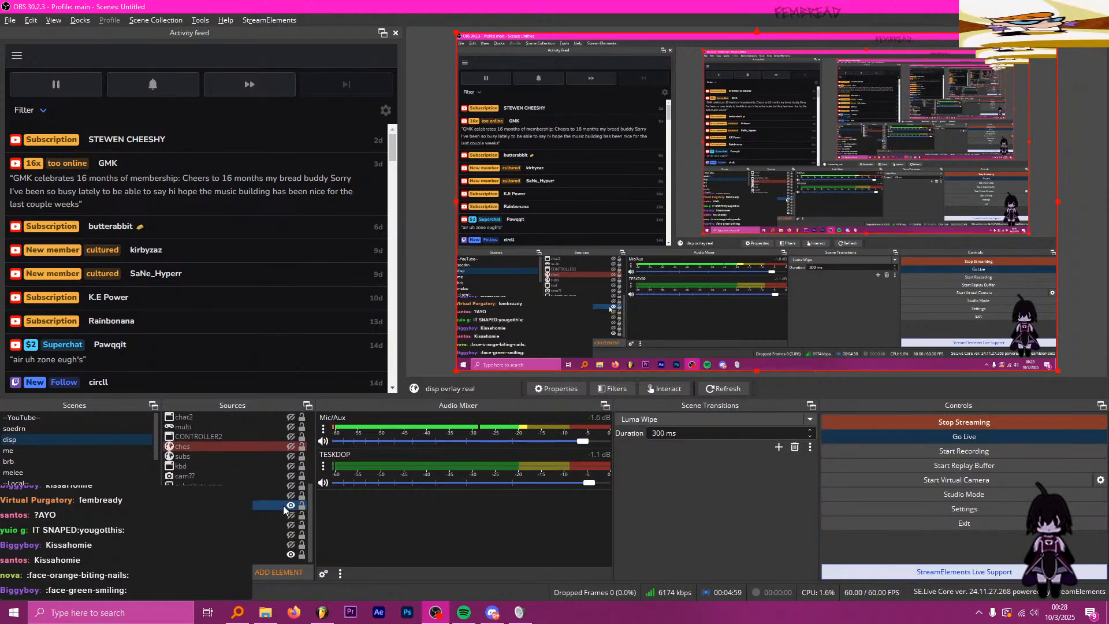
pyautogui.click(290, 456)
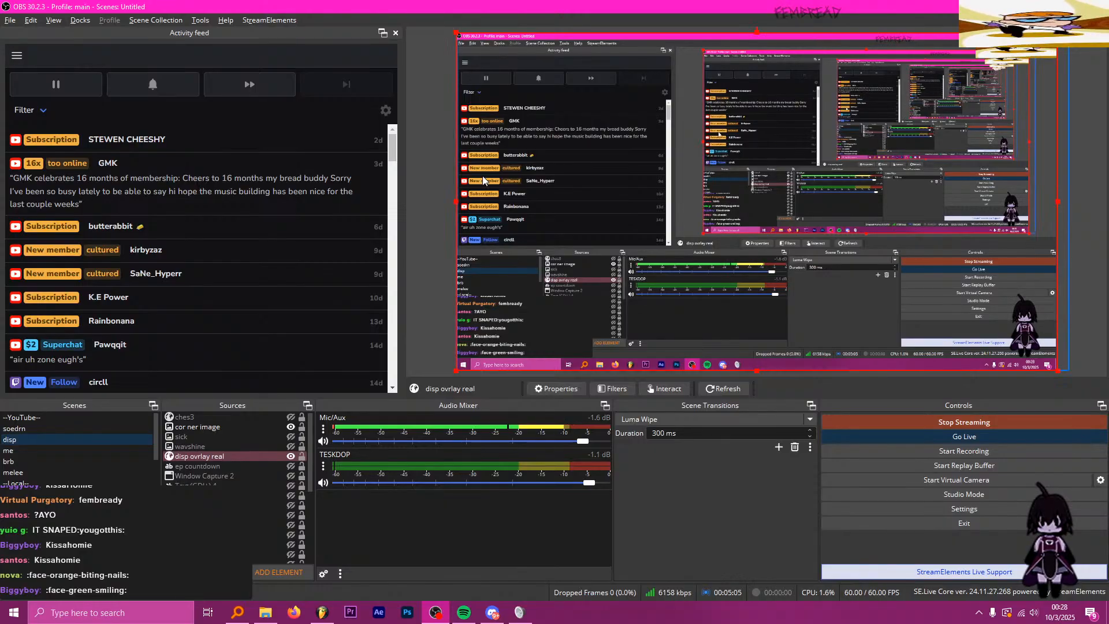
# Step: Launch Mullvad Browser by searching the system for "mull"
pyautogui.moveTo(457, 202); pyautogui.dragTo(426, 206)
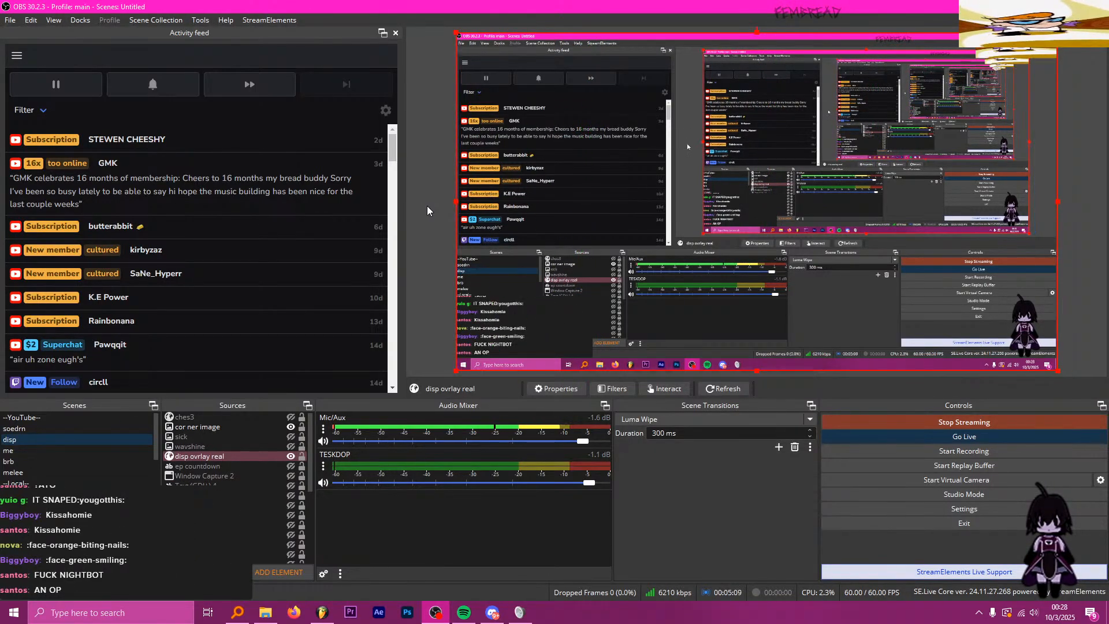
pyautogui.press('super')
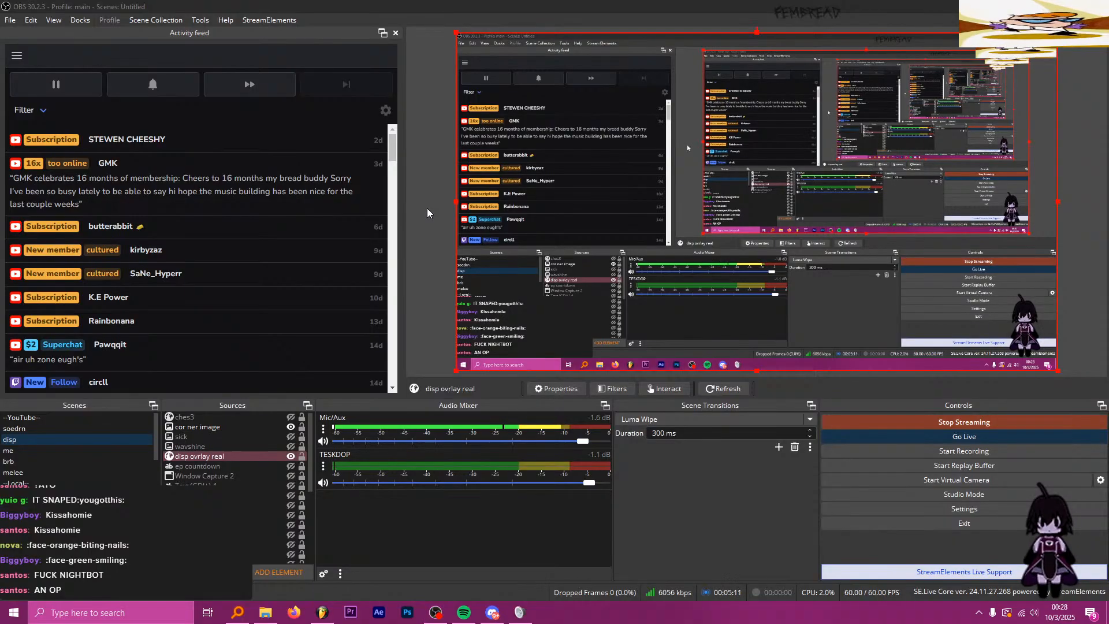
pyautogui.write('mull')
pyautogui.press('Return')
pyautogui.rightClick(408, 185)
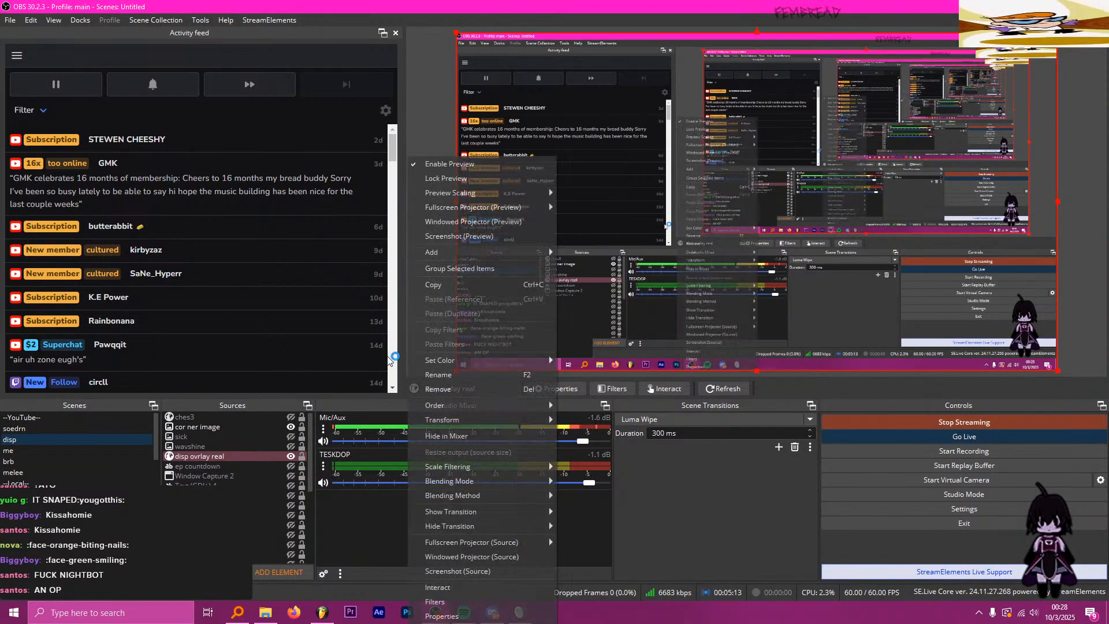
pyautogui.click(399, 322)
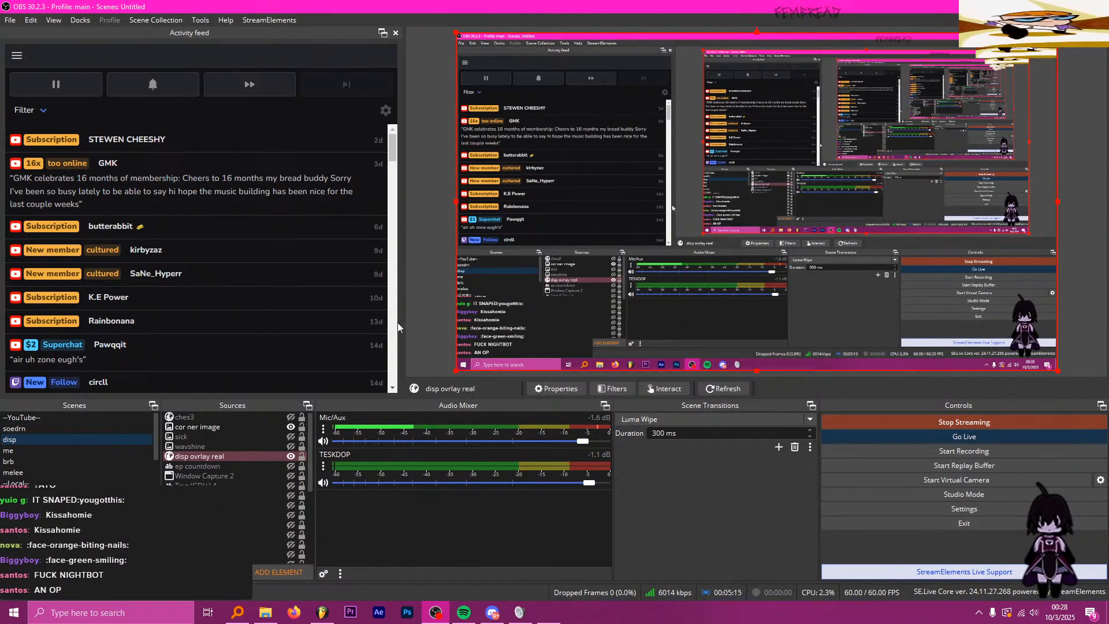
# Step: Copy the YouTube live chat URL from the ches browser source's properties
pyautogui.scroll(-3, 225, 469)
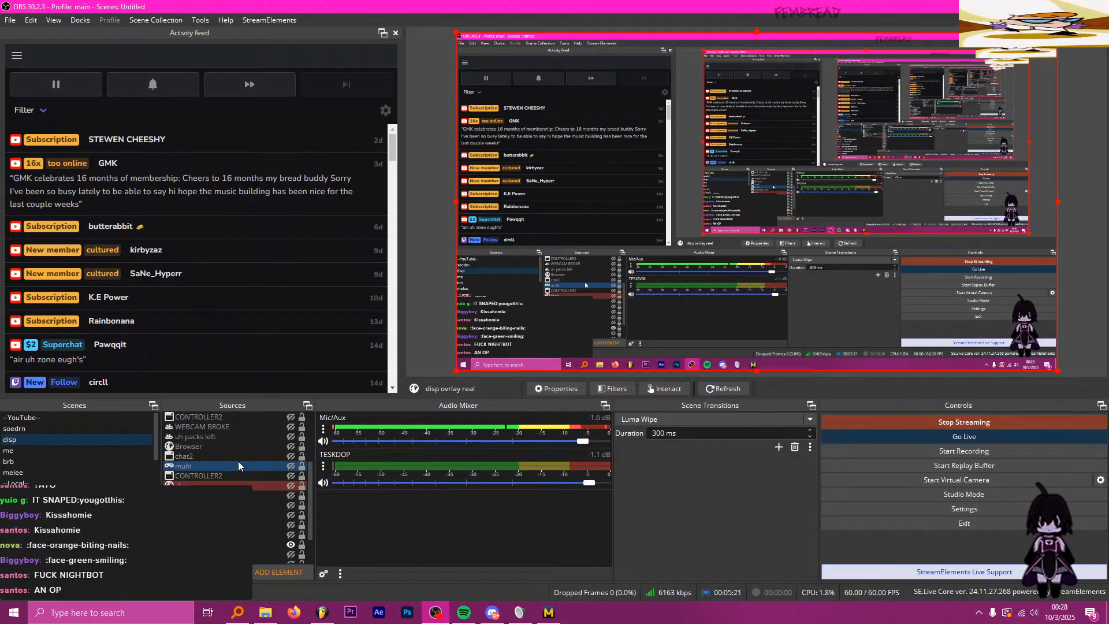
pyautogui.click(240, 485)
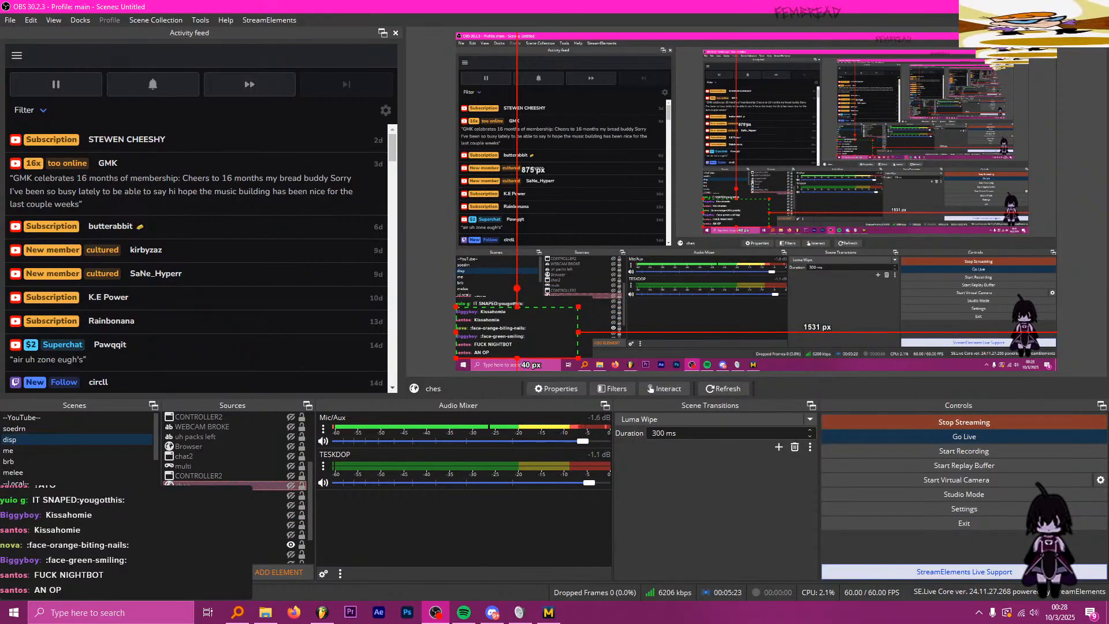
pyautogui.click(556, 388)
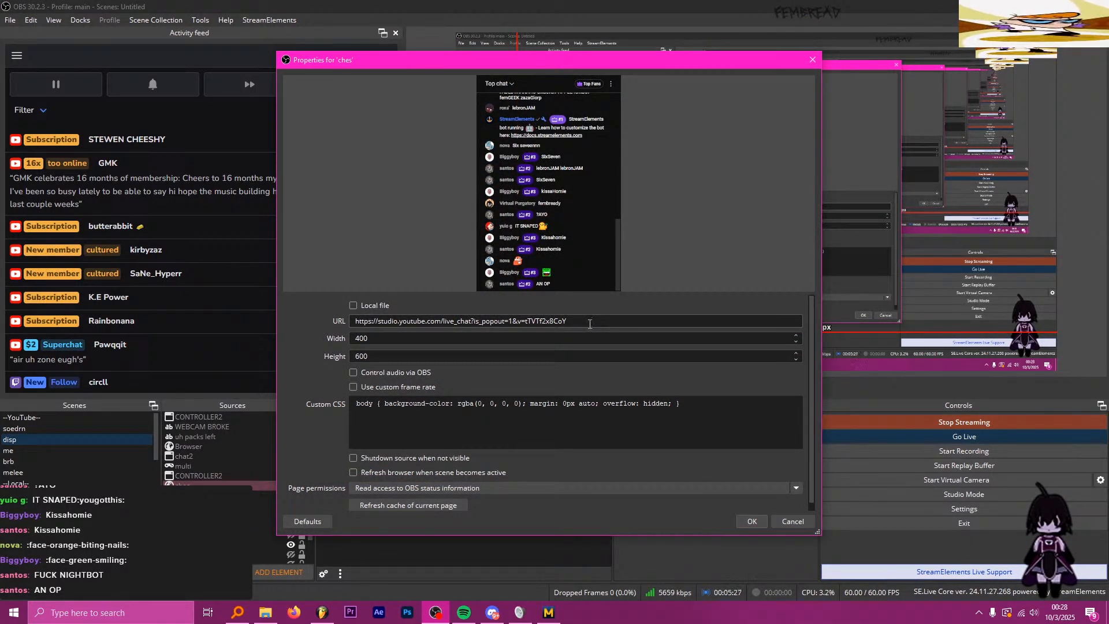
pyautogui.tripleClick(589, 322)
pyautogui.hotkey('ctrl', 'c')
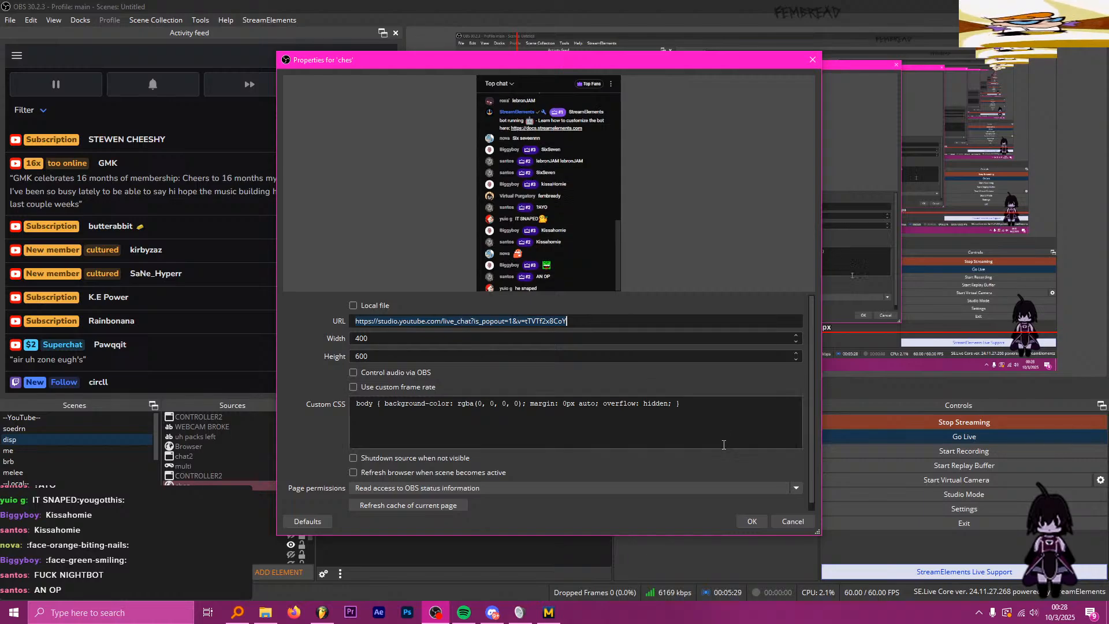
pyautogui.click(750, 515)
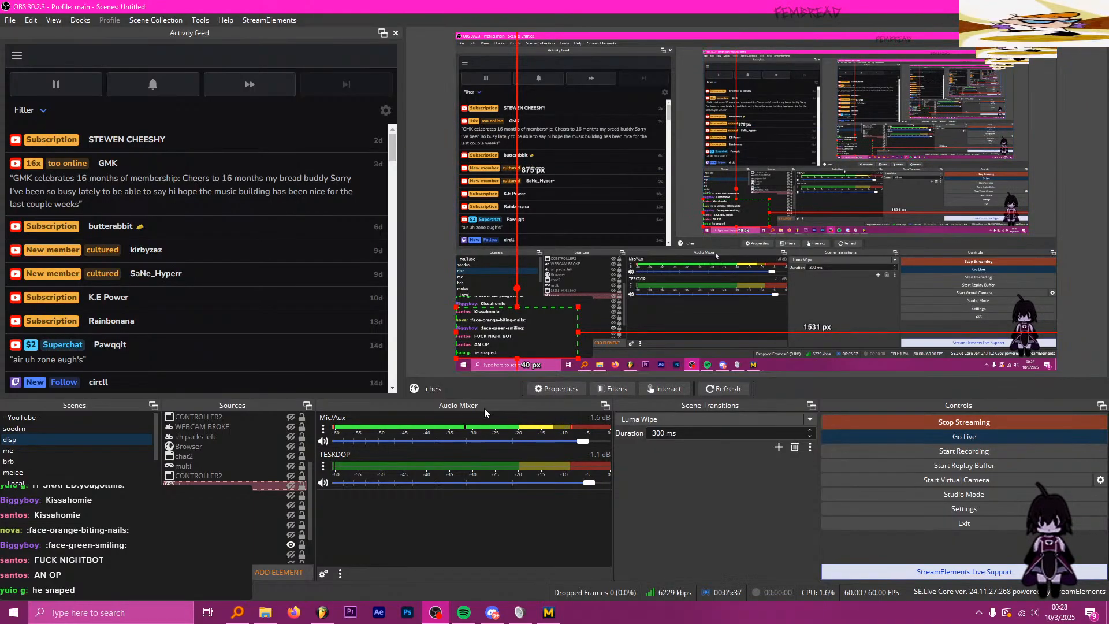
# Step: Load the copied chat URL in Mullvad Browser and set the chat view to Live chat
pyautogui.click(549, 612)
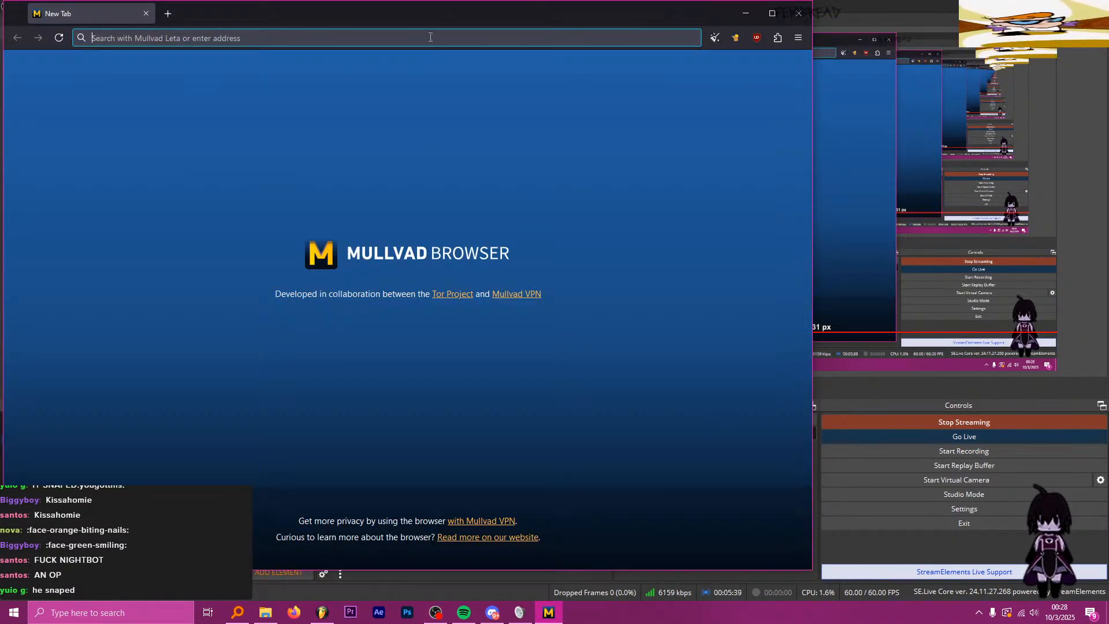
pyautogui.hotkey('ctrl', 'v')
pyautogui.press('Return')
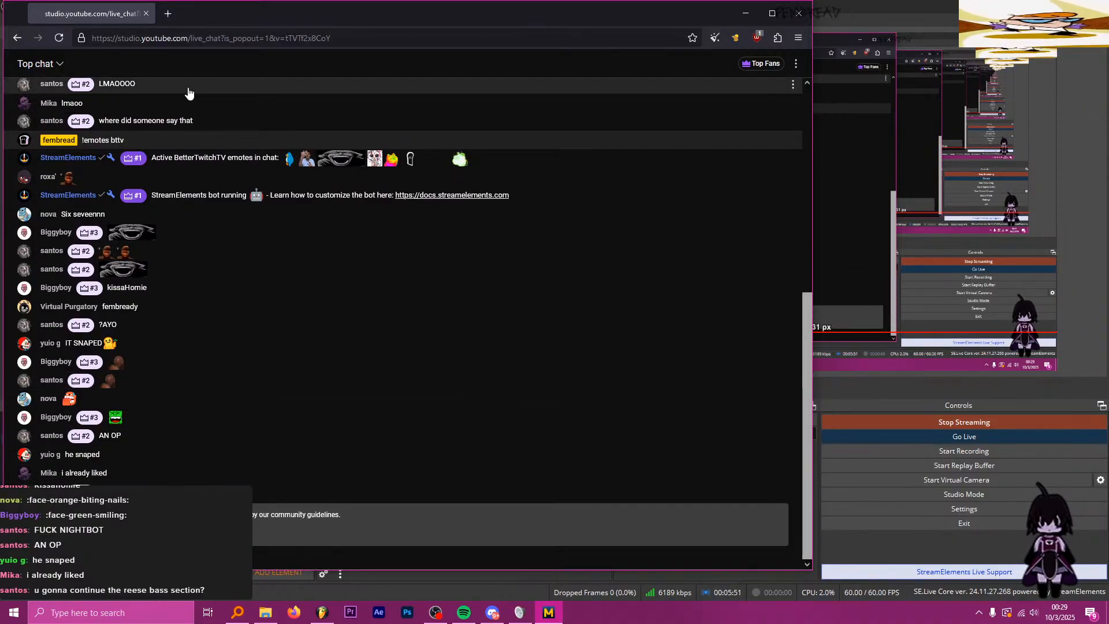
pyautogui.click(56, 65)
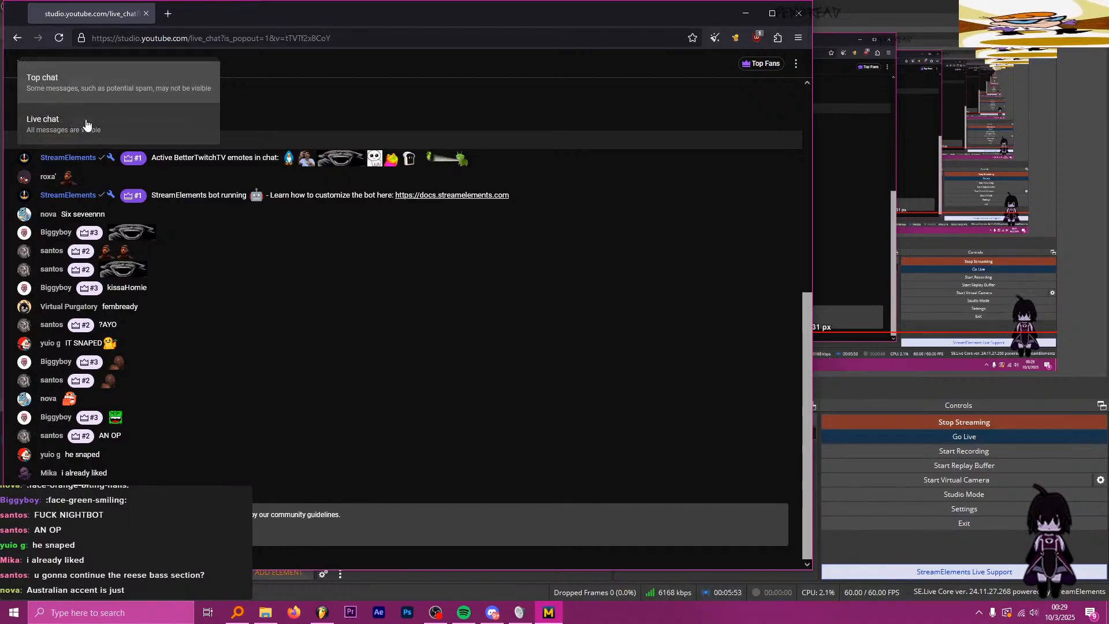
pyautogui.click(87, 115)
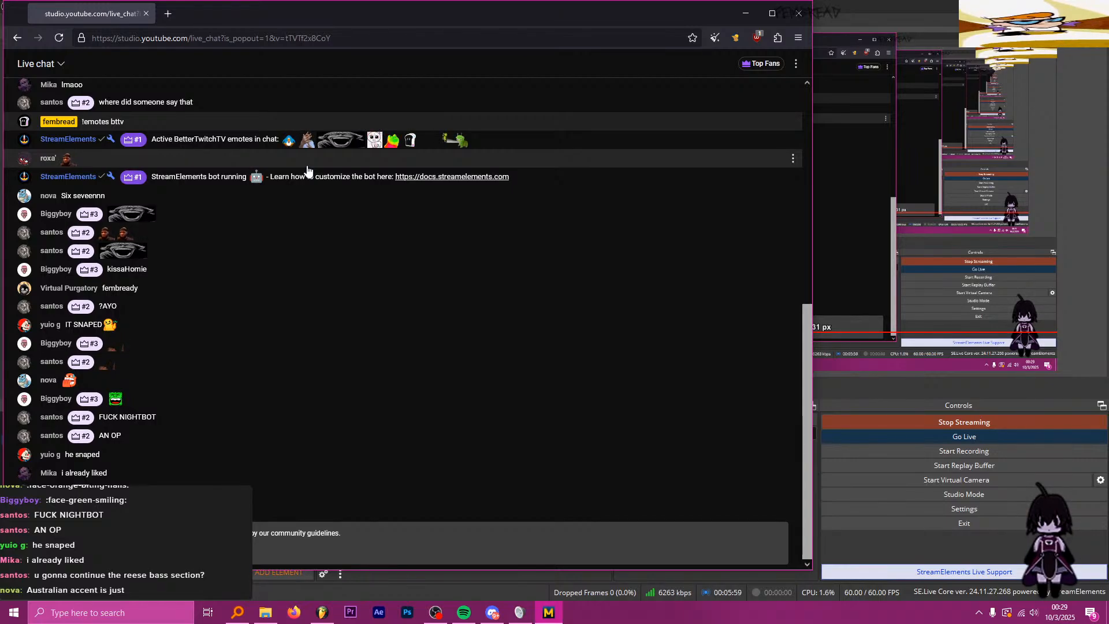
# Step: Enlarge the live chat page to 240% zoom
pyautogui.hotkey('ctrl', '+')
pyautogui.hotkey('ctrl', '+')
pyautogui.hotkey('ctrl', '+')
pyautogui.hotkey('ctrl', '+')
pyautogui.hotkey('ctrl', '+')
pyautogui.hotkey('ctrl', '+')
pyautogui.hotkey('ctrl', '+')
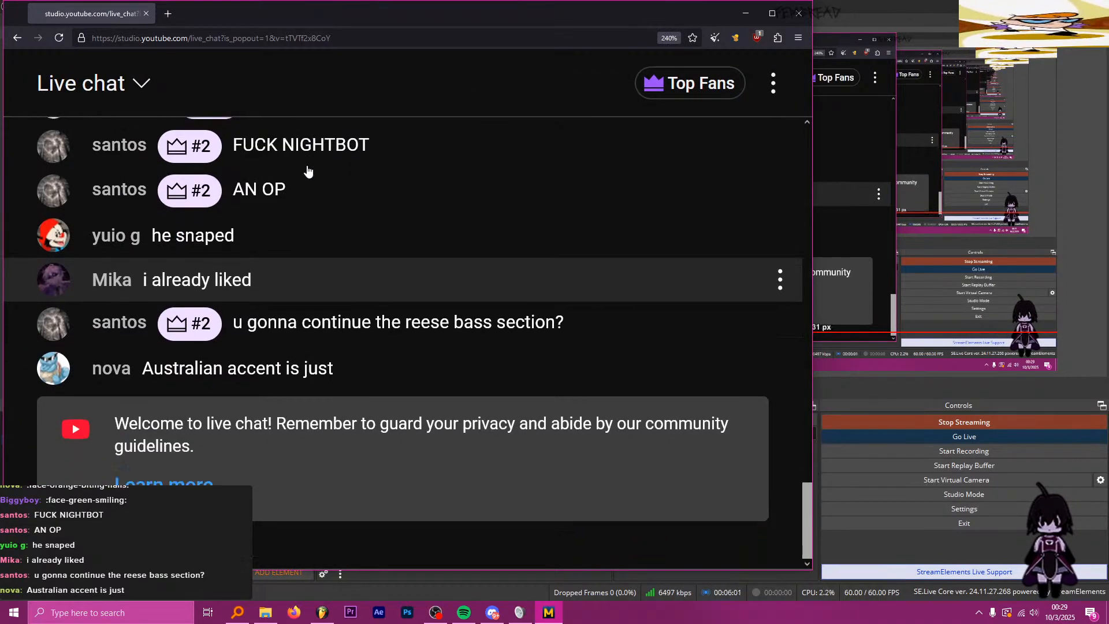
# Step: Return to OBS, find the chat2 window capture of Mullvad Browser in the disp scene's sources, and make it visible
pyautogui.click(1068, 253)
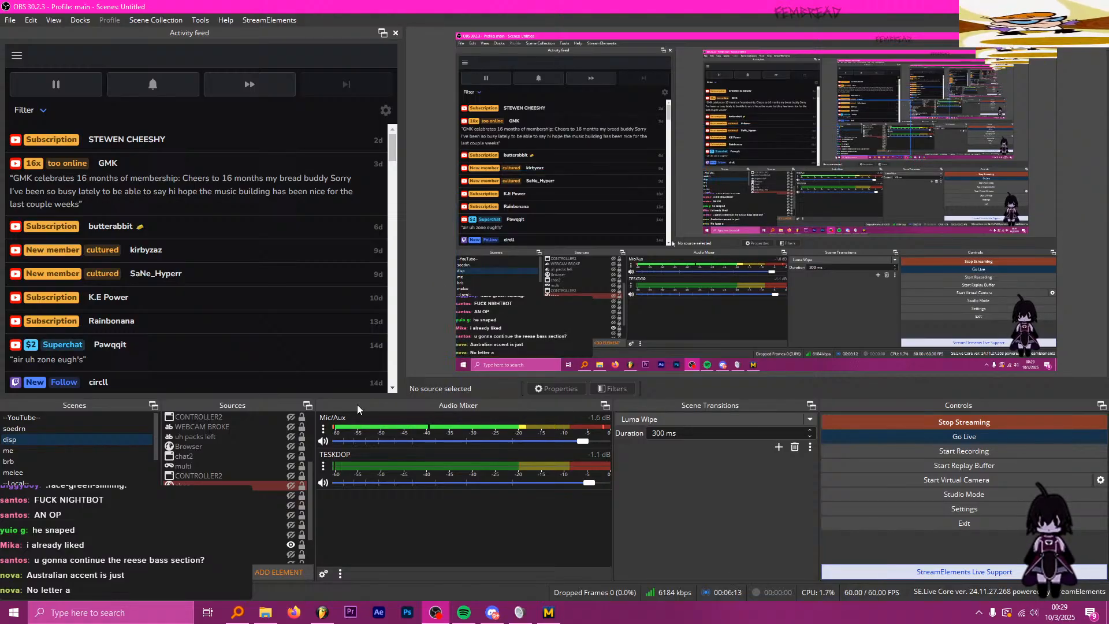
pyautogui.click(272, 544)
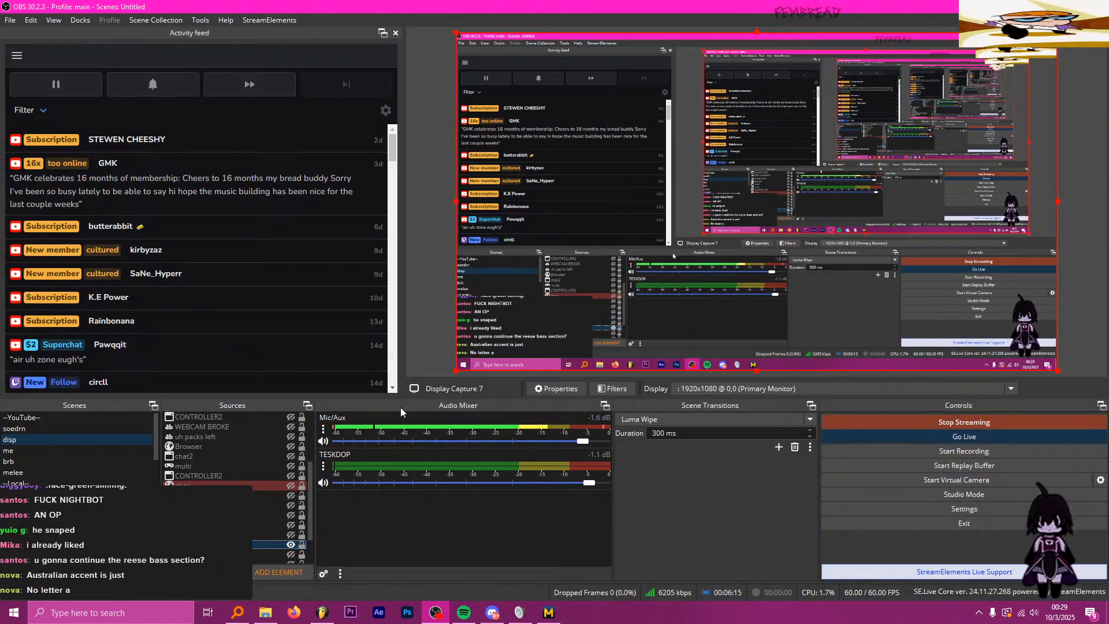
pyautogui.click(266, 483)
pyautogui.scroll(-3, 266, 480)
pyautogui.scroll(-2, 258, 486)
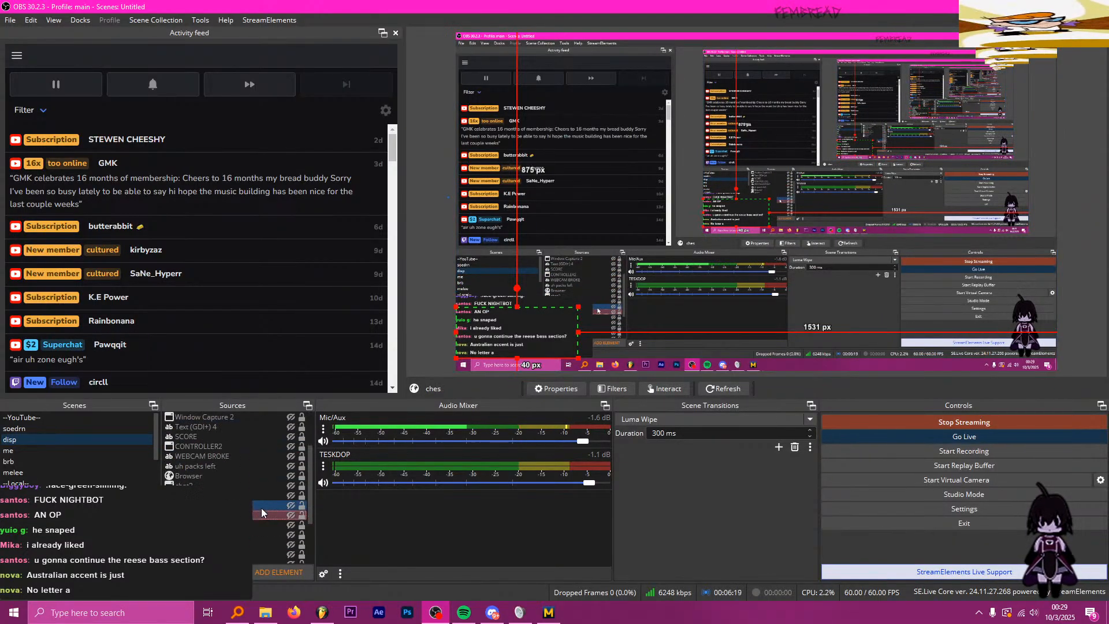
pyautogui.scroll(2, 258, 510)
pyautogui.click(248, 415)
pyautogui.click(241, 437)
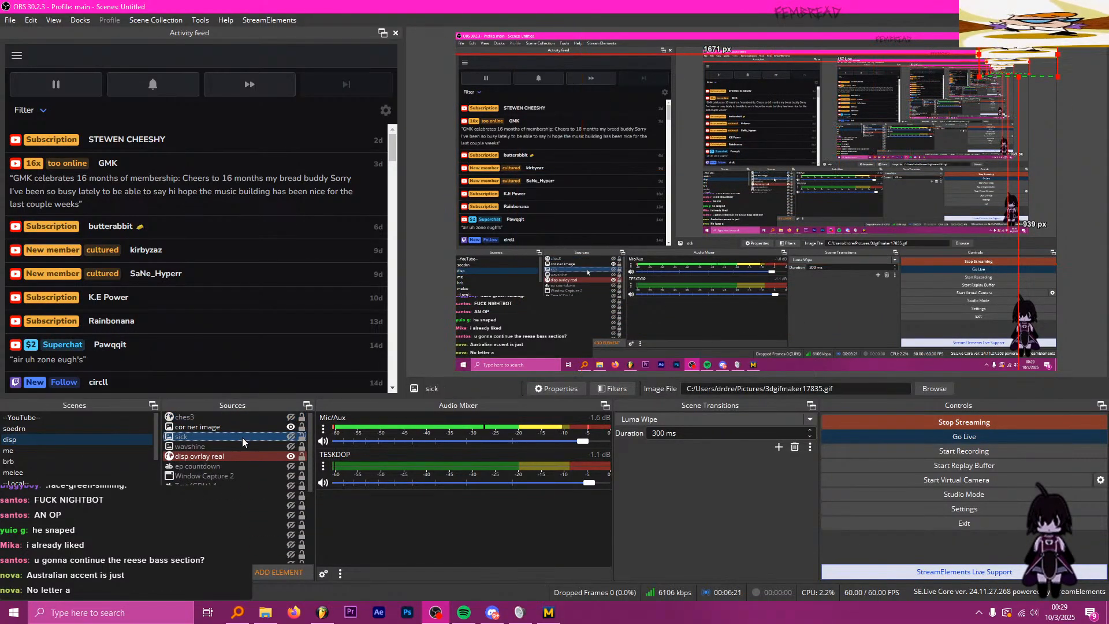
pyautogui.click(244, 466)
pyautogui.scroll(-1, 252, 496)
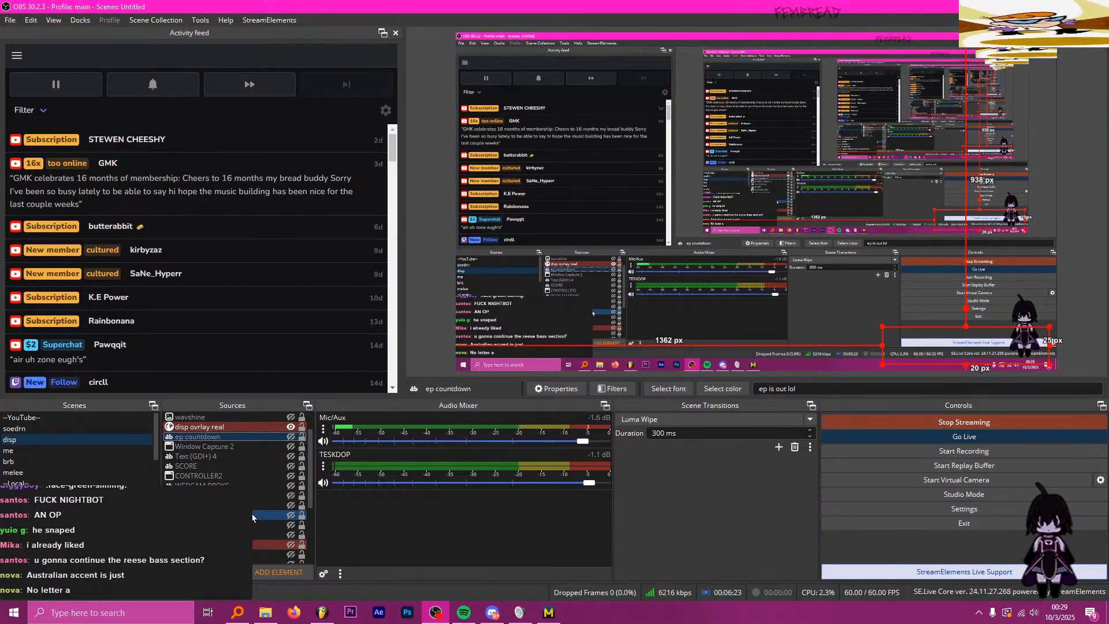
pyautogui.click(266, 515)
pyautogui.click(292, 526)
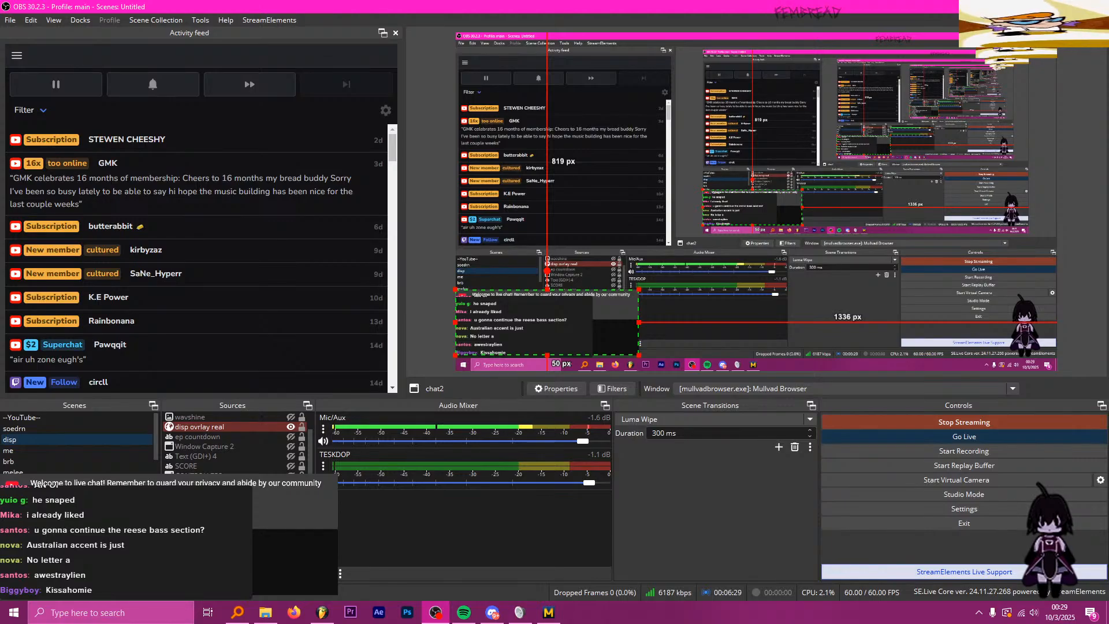
# Step: Move the chat2 source directly above disp ovrlay real in the source order
pyautogui.moveTo(265, 516); pyautogui.dragTo(244, 424)
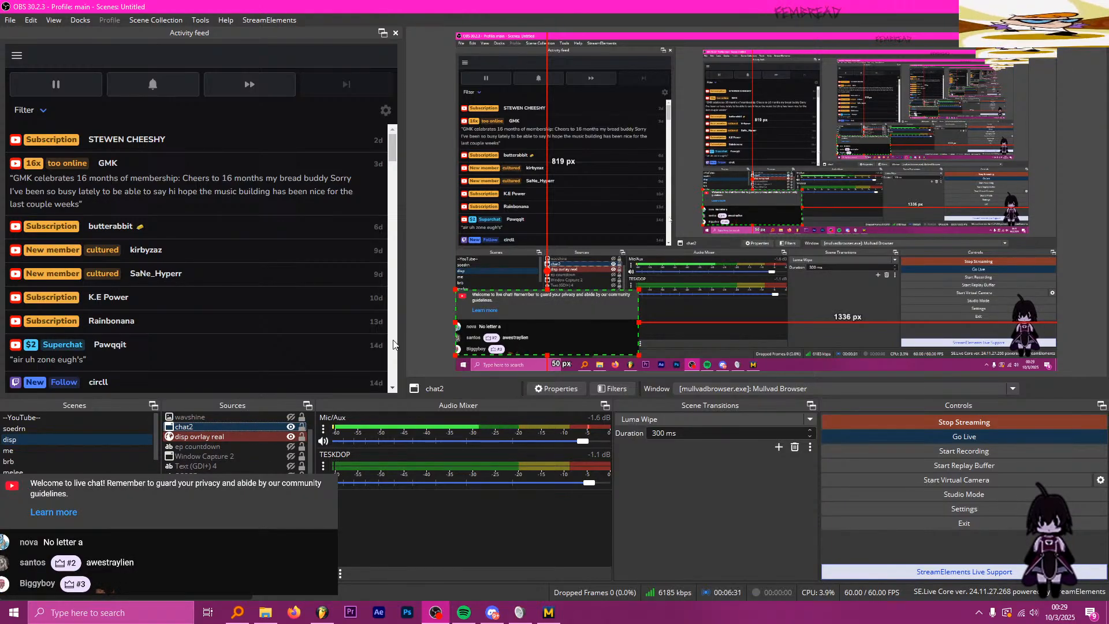
pyautogui.click(420, 325)
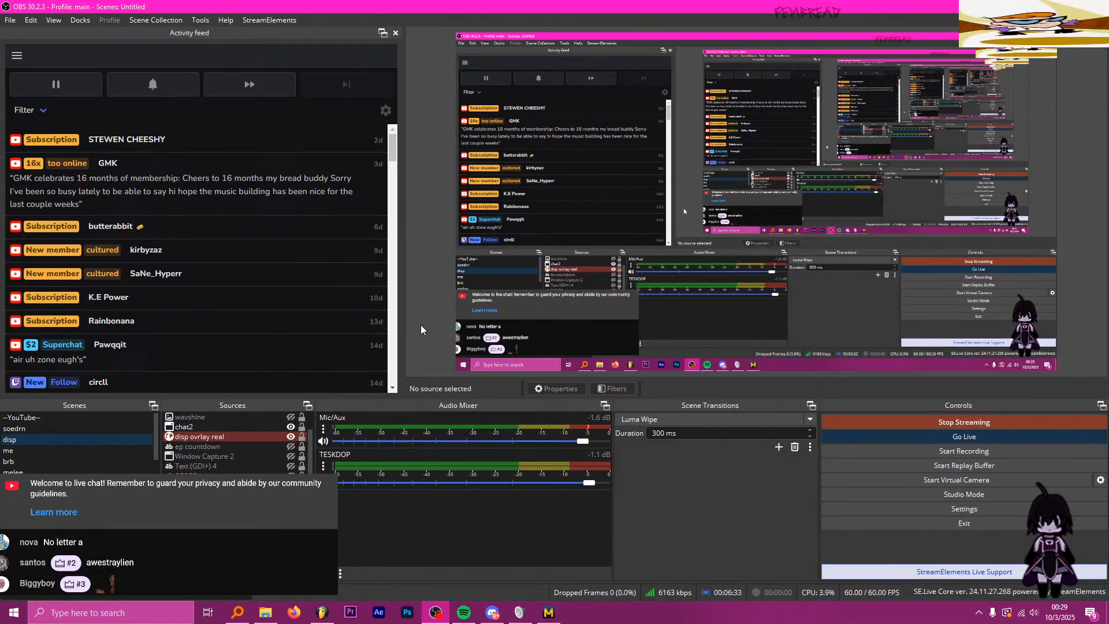
pyautogui.click(554, 327)
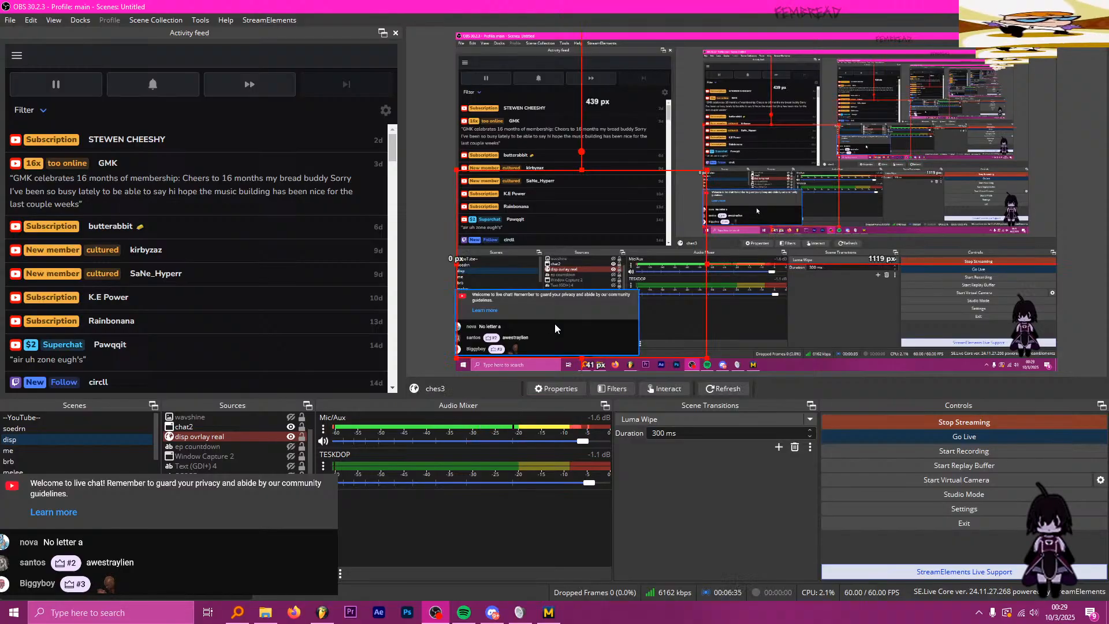
# Step: Bring up the Mullvad Browser live chat window, make it slightly narrower, and return to OBS
pyautogui.click(548, 611)
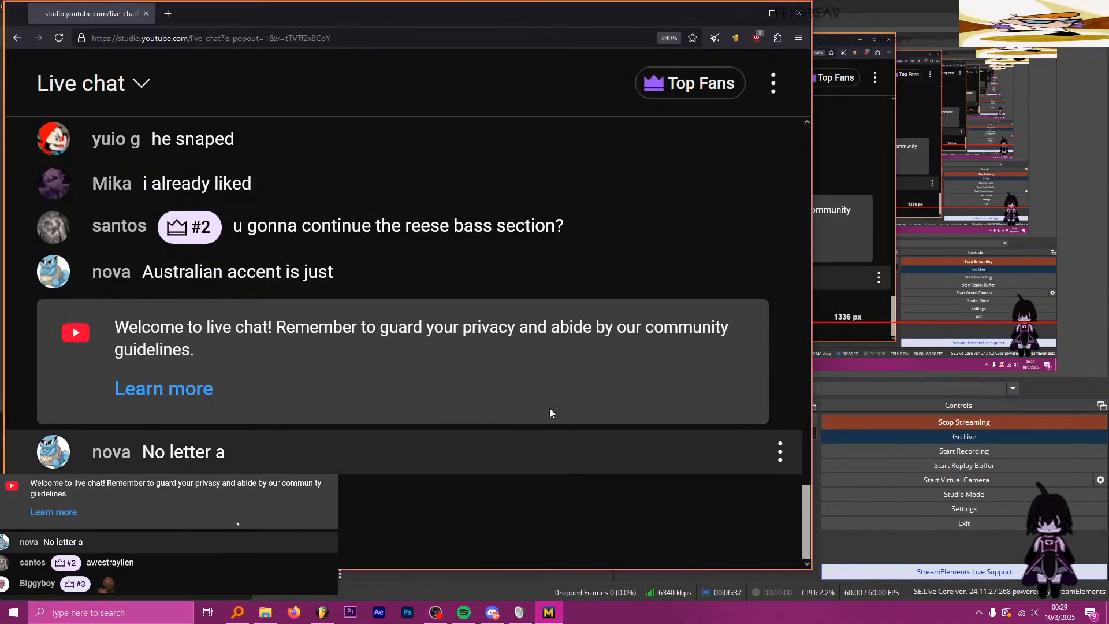
pyautogui.moveTo(820, 339); pyautogui.dragTo(765, 337)
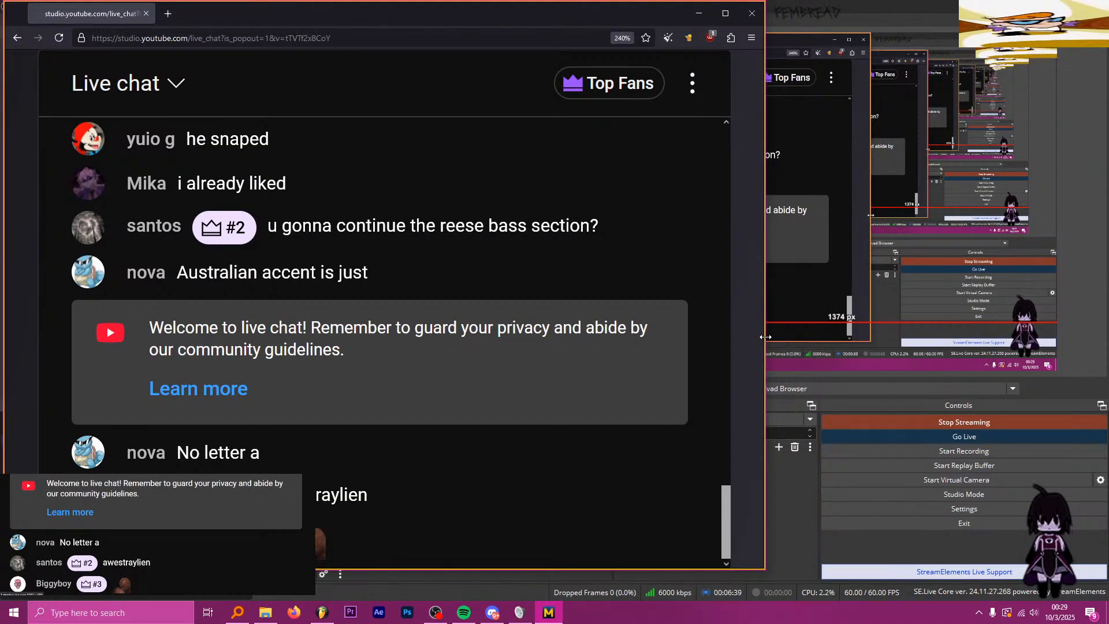
pyautogui.hotkey('alt', 'Tab')
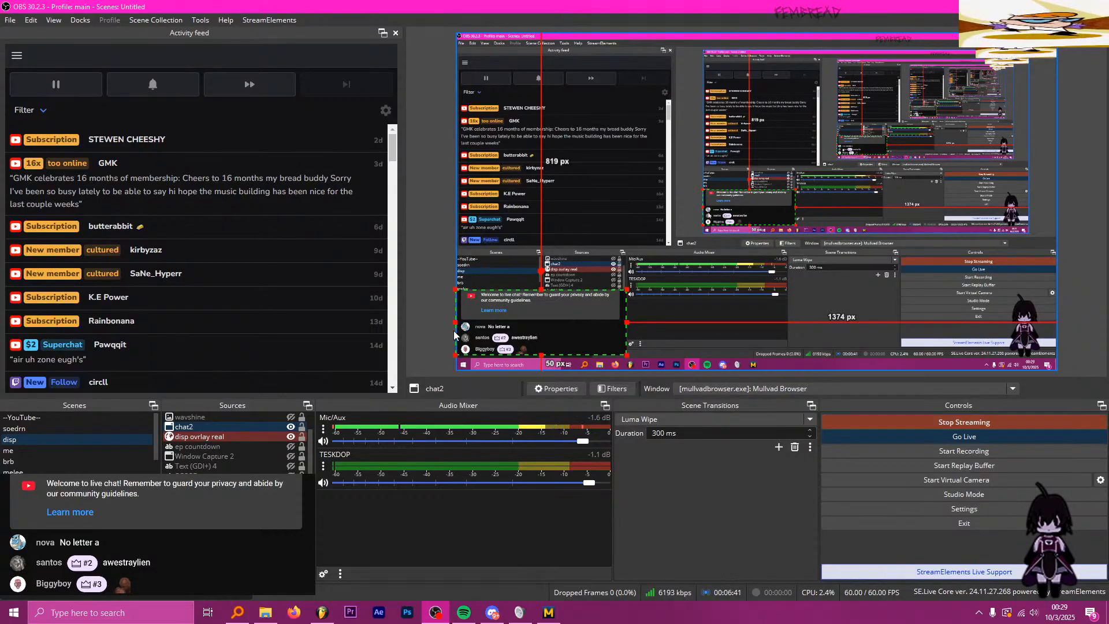
# Step: Nudge the chat2 source slightly lower in the OBS preview and deselect it
pyautogui.click(424, 330)
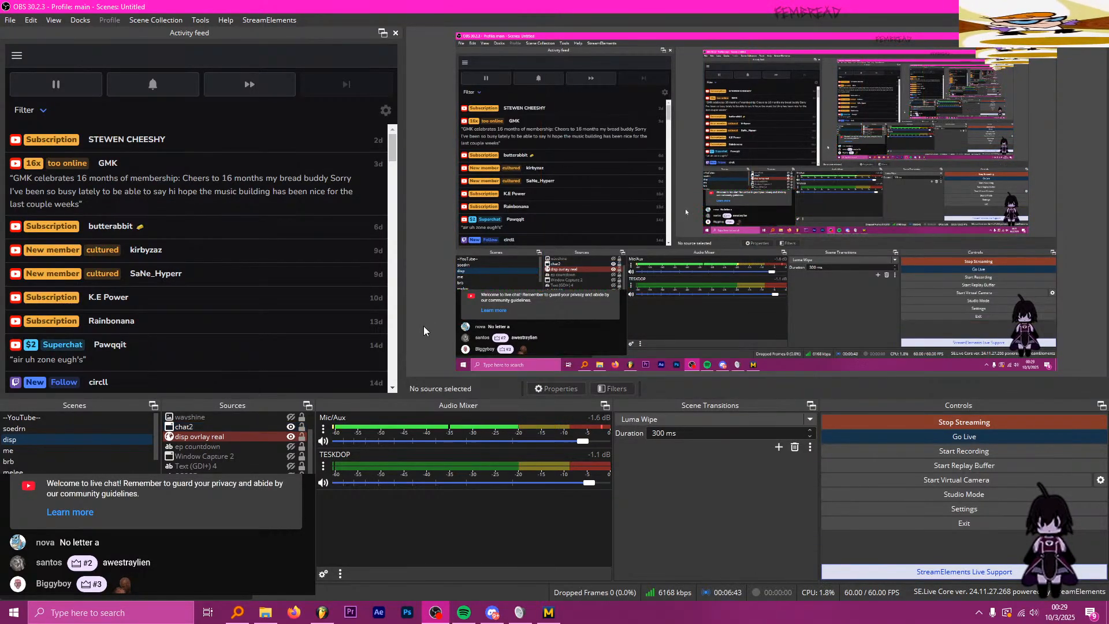
pyautogui.click(525, 327)
pyautogui.click(508, 314)
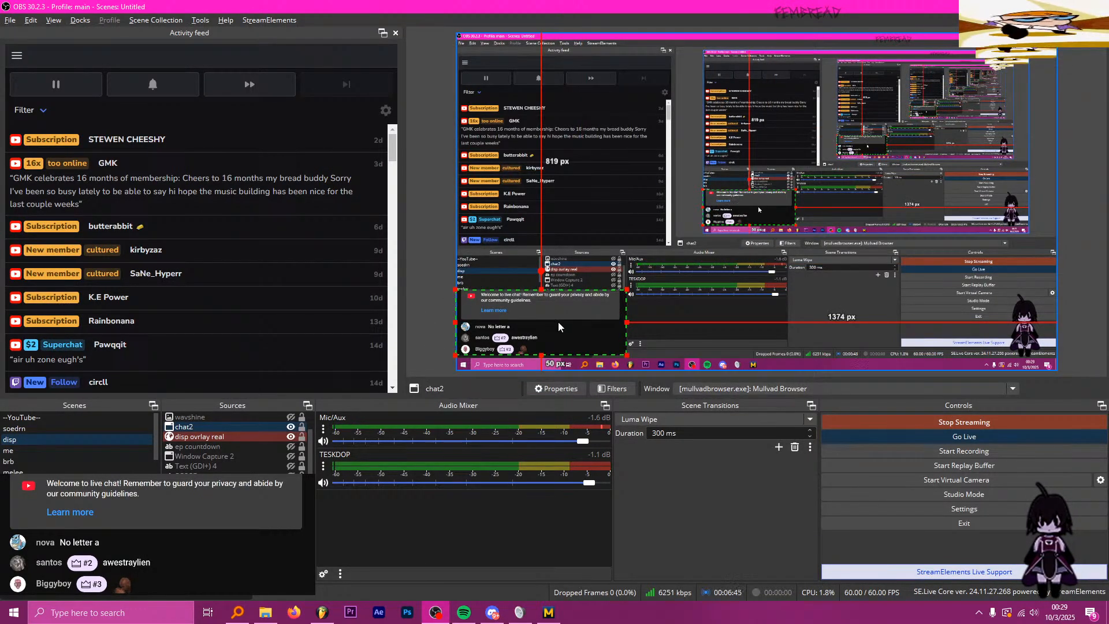
pyautogui.moveTo(559, 322); pyautogui.dragTo(557, 324)
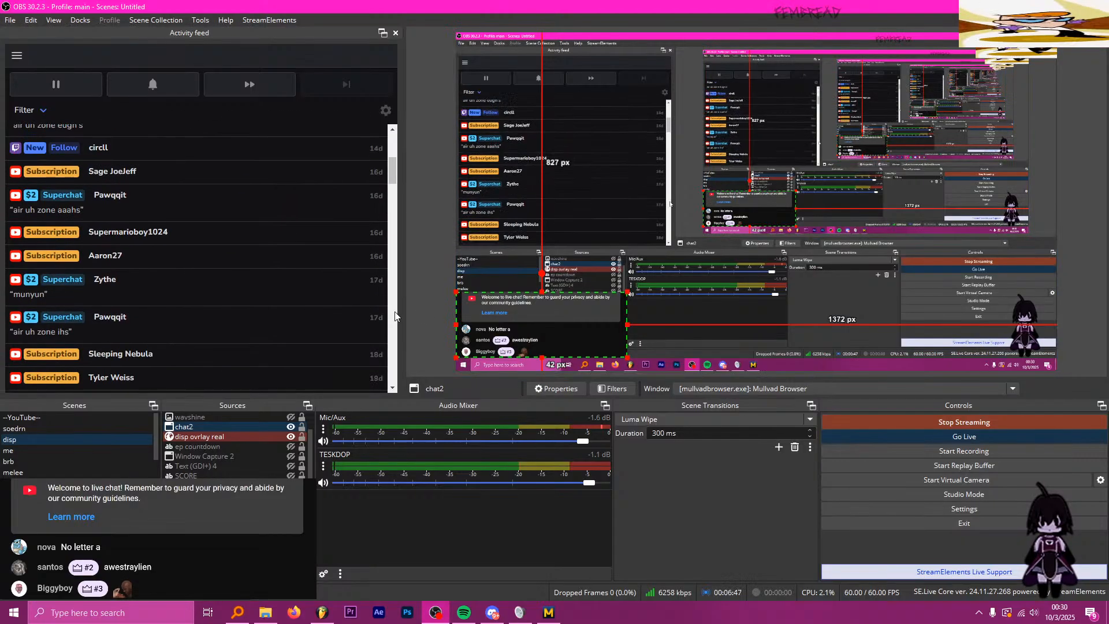
pyautogui.click(441, 312)
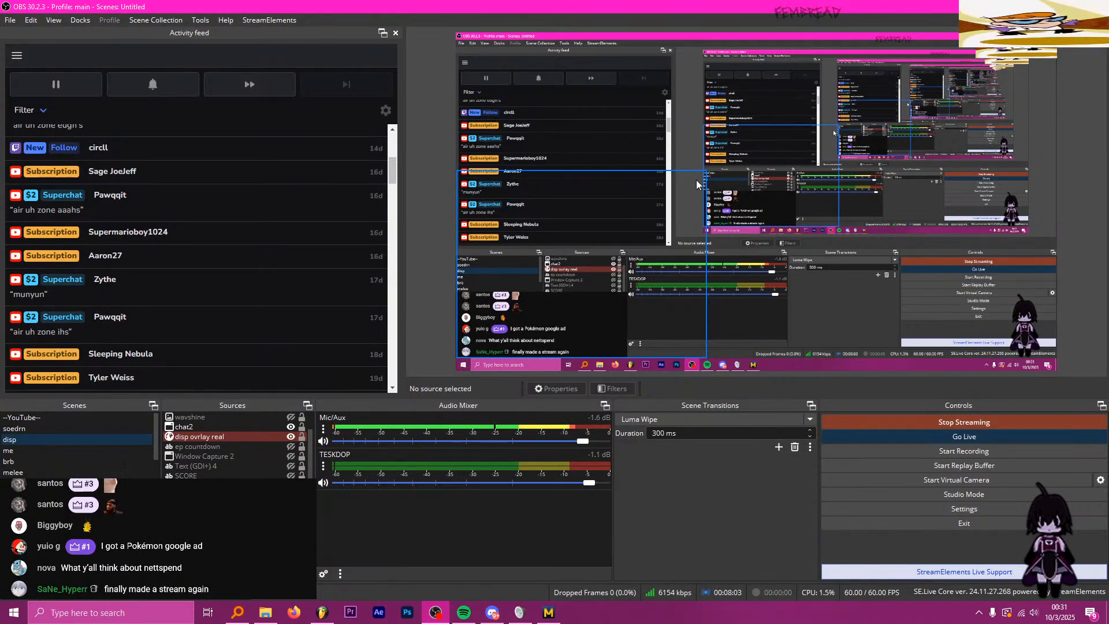
# Step: Disable the OBS preview and switch to the FL Studio project's playlist
pyautogui.rightClick(683, 164)
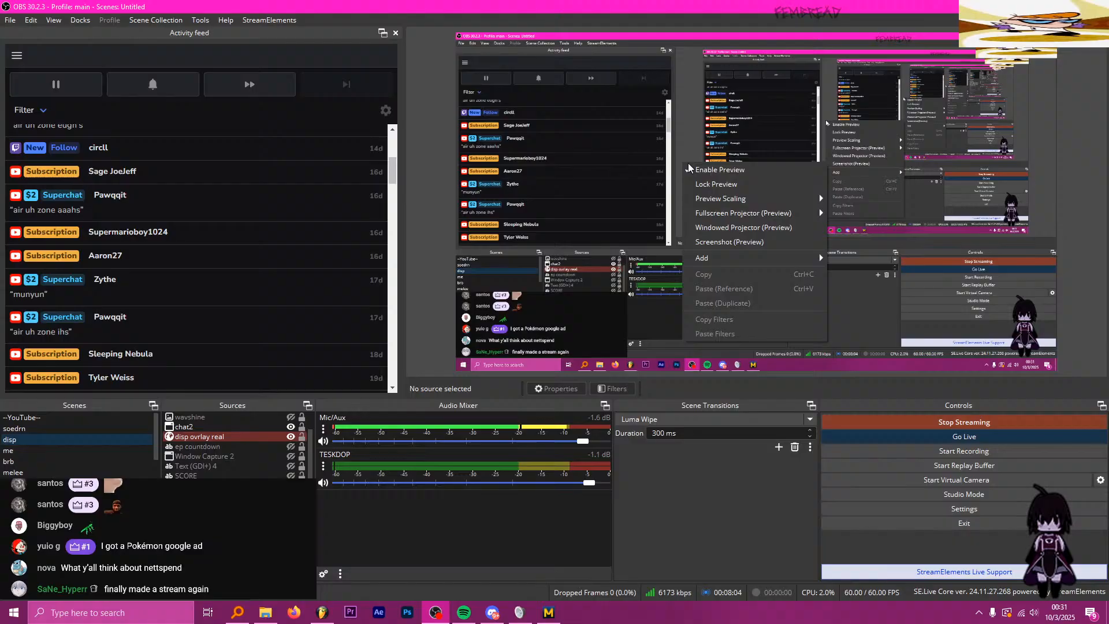
pyautogui.click(719, 171)
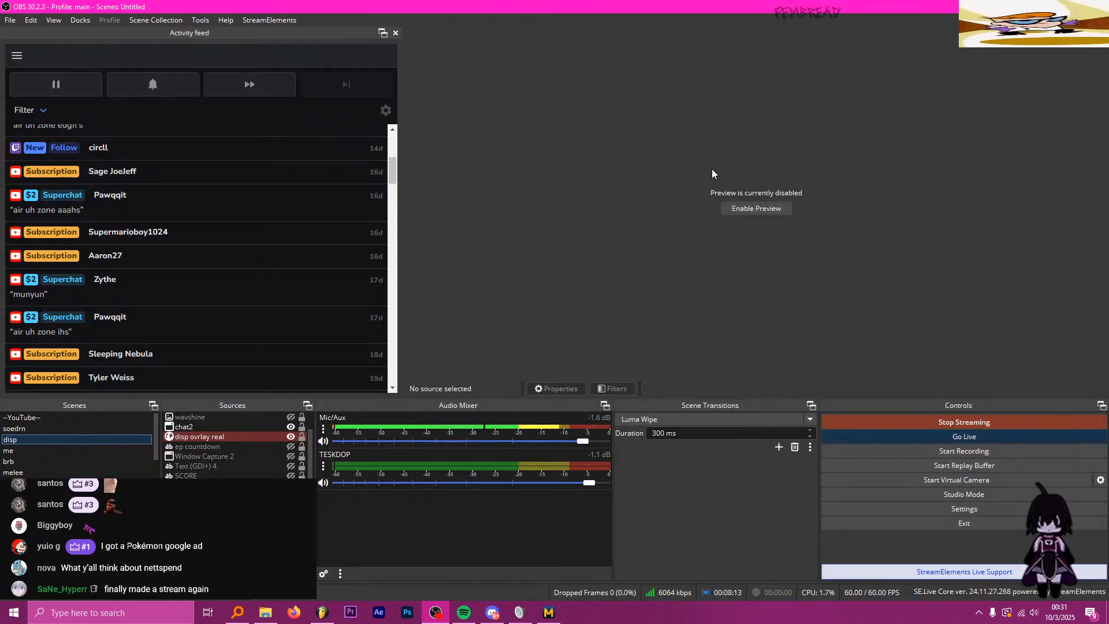
pyautogui.hotkey('alt', 'Tab')
pyautogui.hotkey('alt', 'Tab')
pyautogui.hotkey('alt', 'Tab')
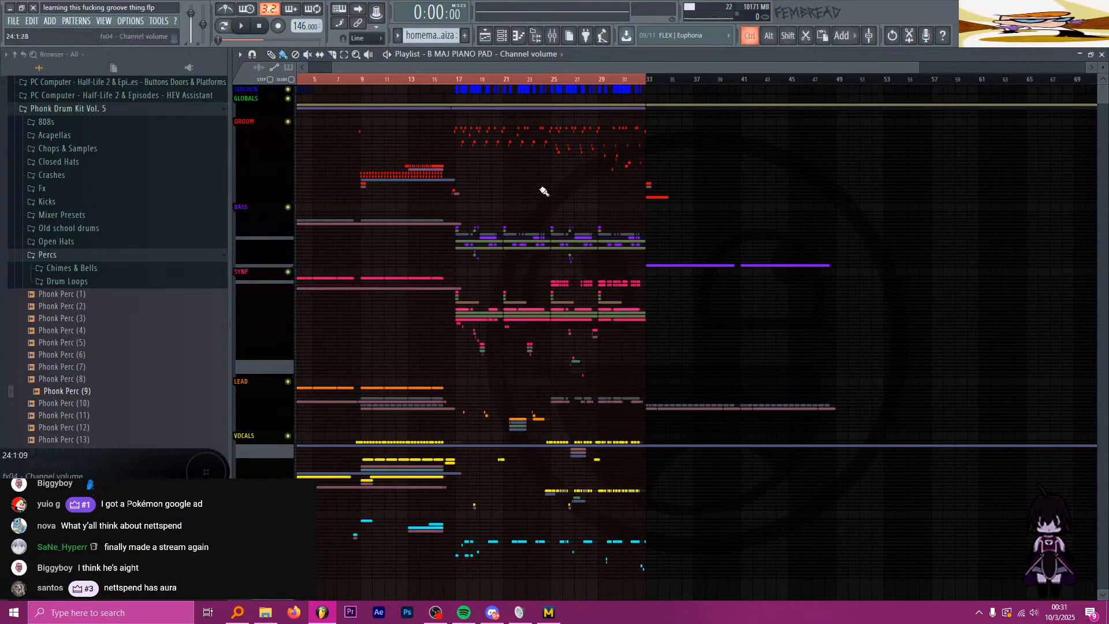
# Step: Expand the collapsed DROOM, BASS and SYNF track groups in the playlist to show their individual tracks
pyautogui.scroll(-2, 551, 193)
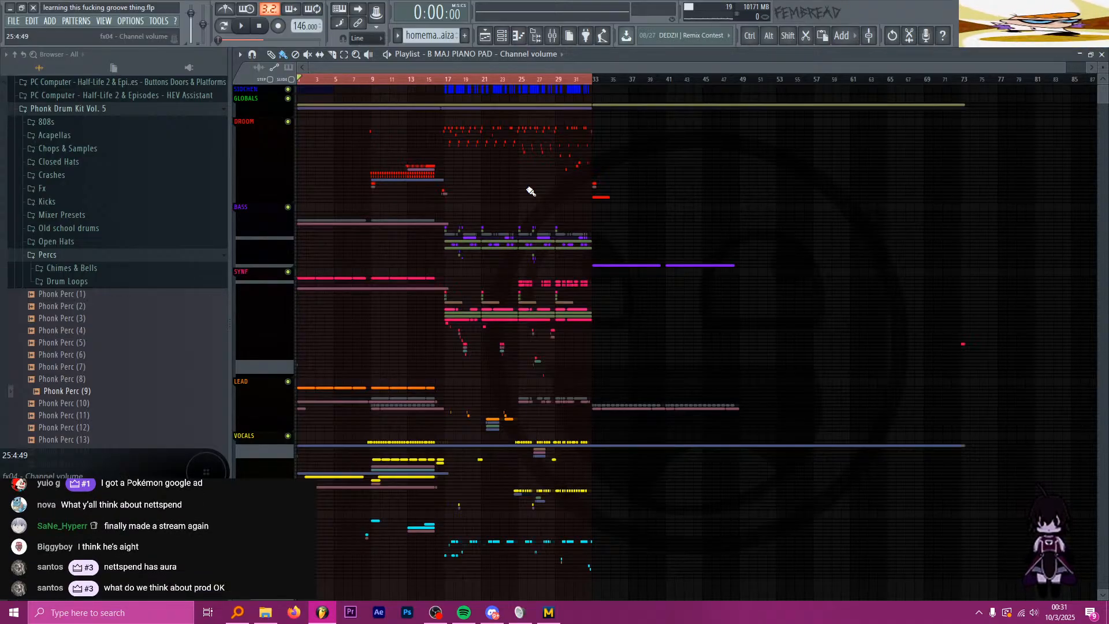
pyautogui.click(263, 123)
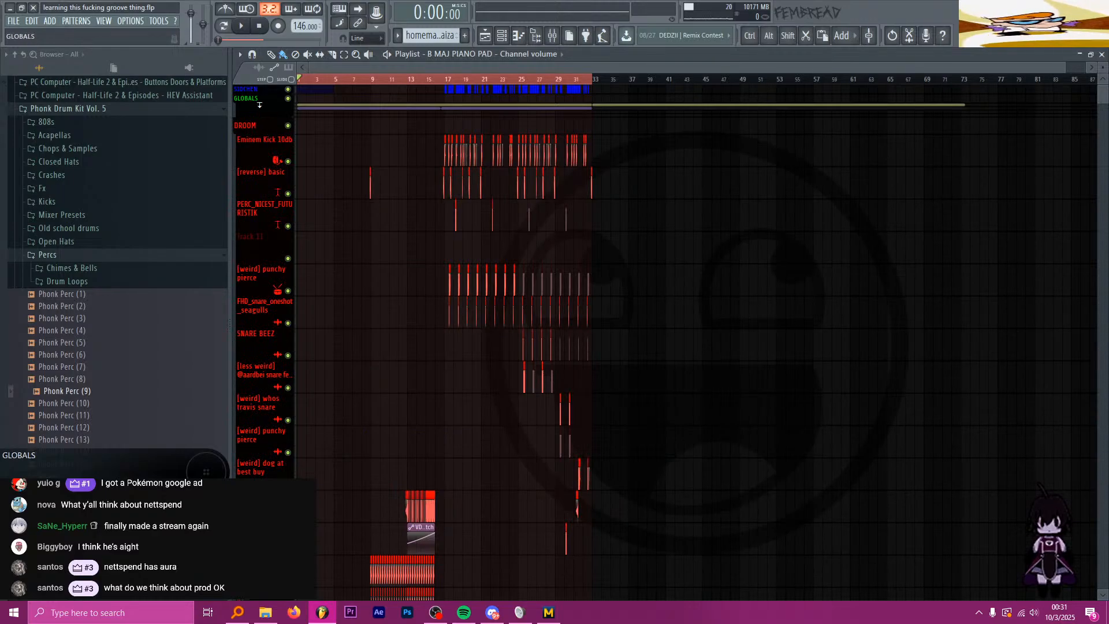
pyautogui.scroll(-10, 251, 173)
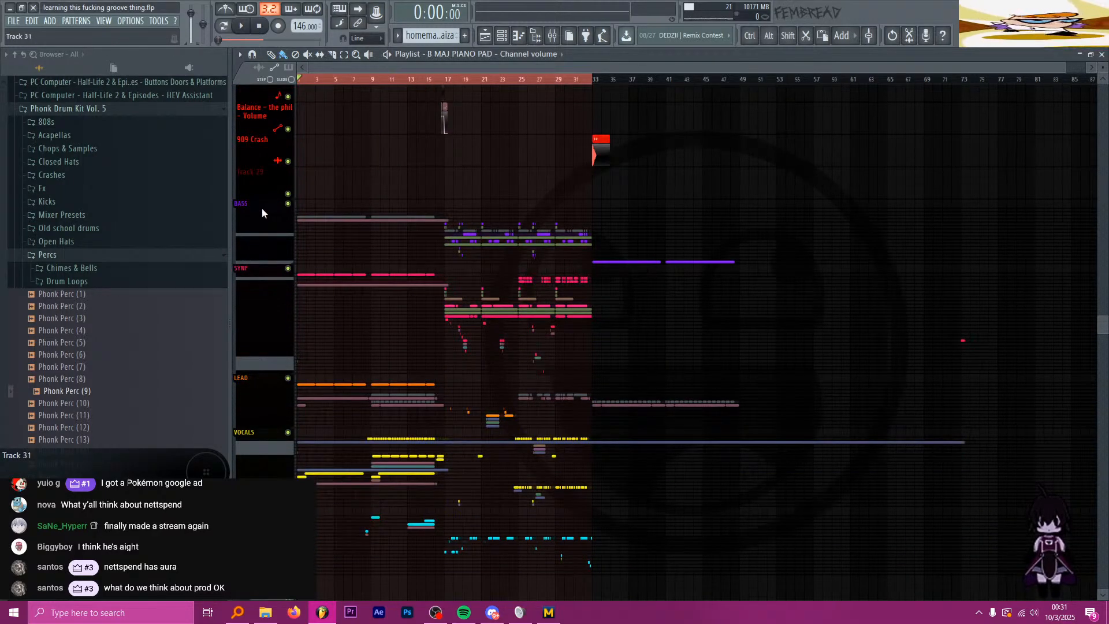
pyautogui.click(261, 213)
pyautogui.scroll(-5, 260, 237)
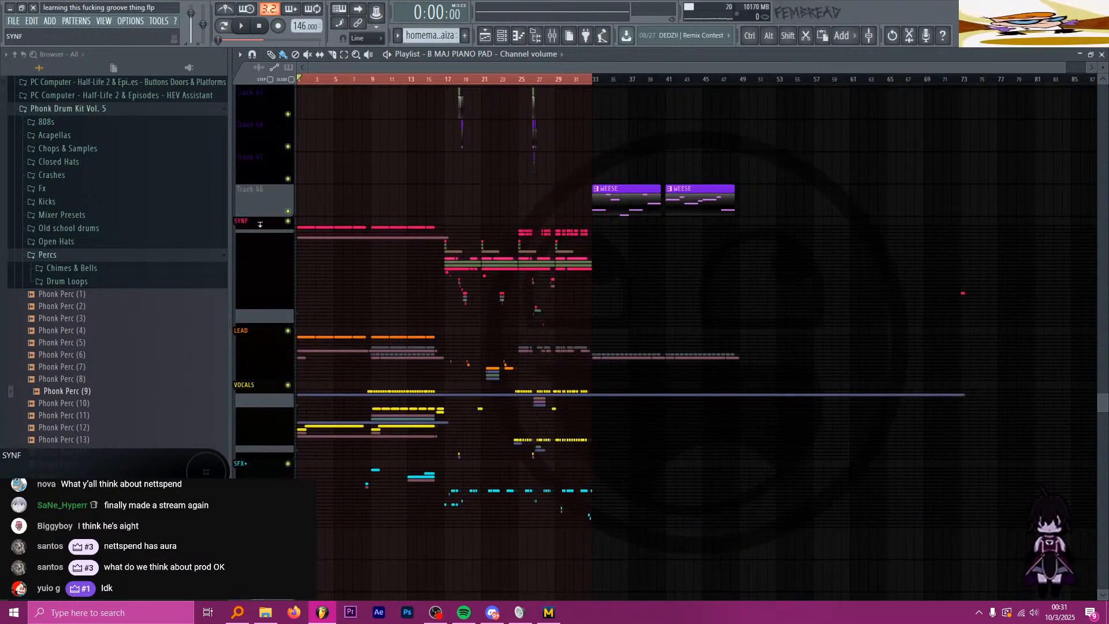
pyautogui.click(260, 225)
pyautogui.scroll(-8, 274, 228)
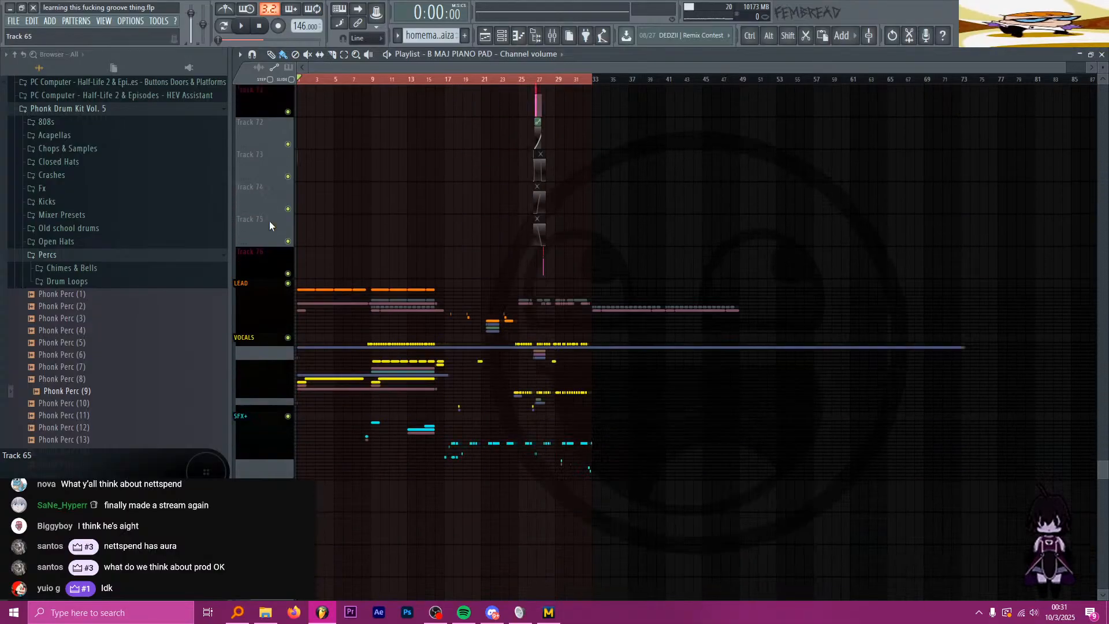
# Step: Expand the LEAD, VOCALS and SFX+ track groups in the playlist
pyautogui.scroll(-1, 269, 226)
pyautogui.click(259, 273)
pyautogui.scroll(-8, 258, 269)
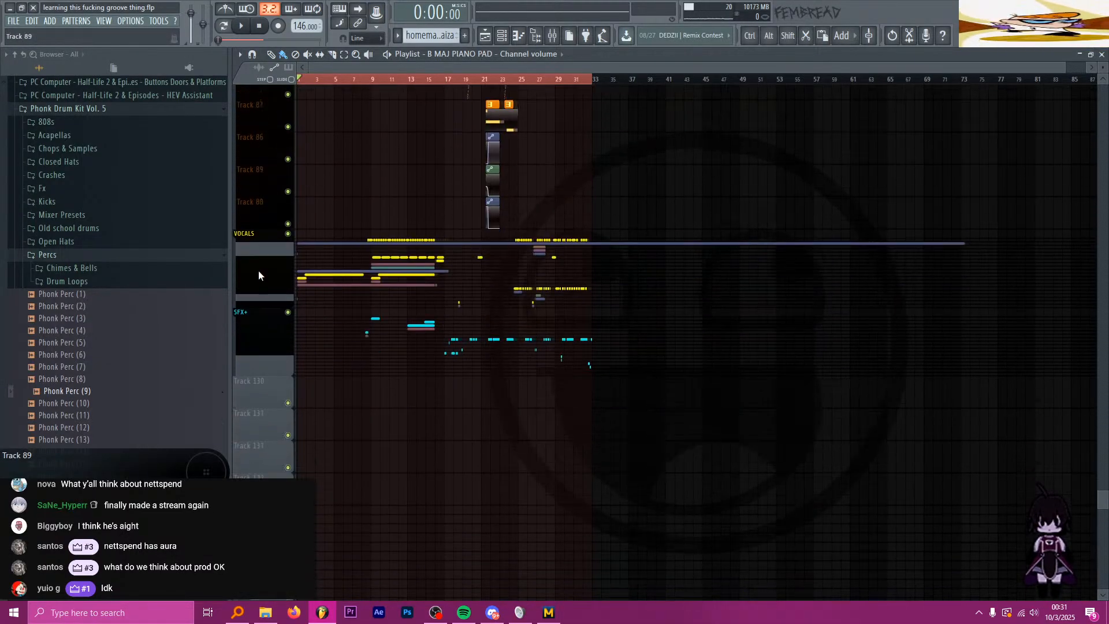
pyautogui.click(257, 228)
pyautogui.scroll(-4, 258, 227)
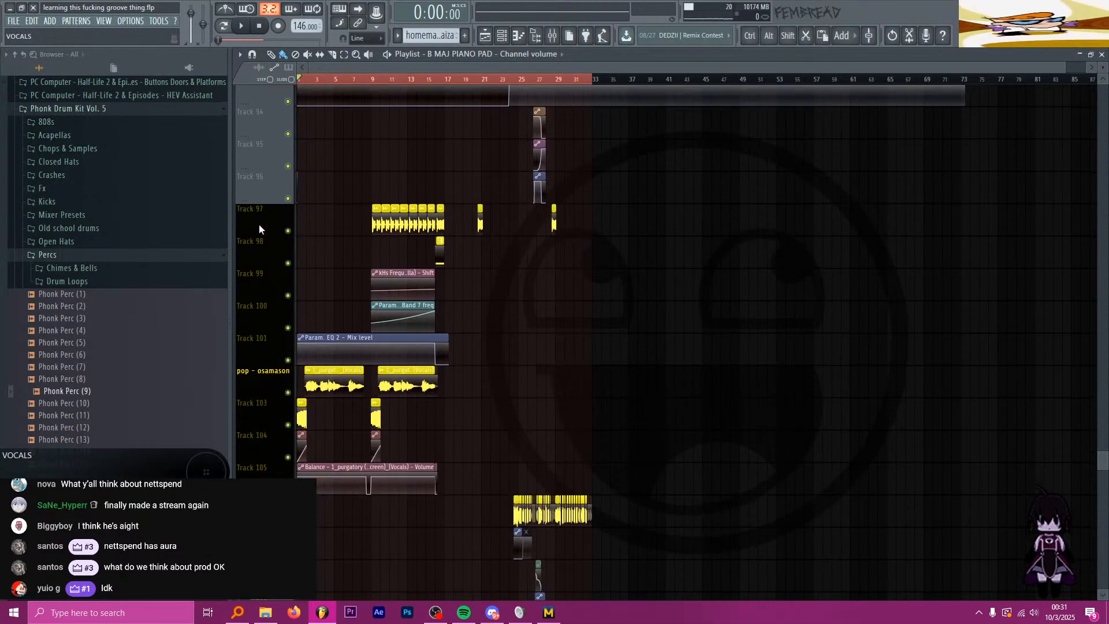
pyautogui.scroll(-5, 259, 226)
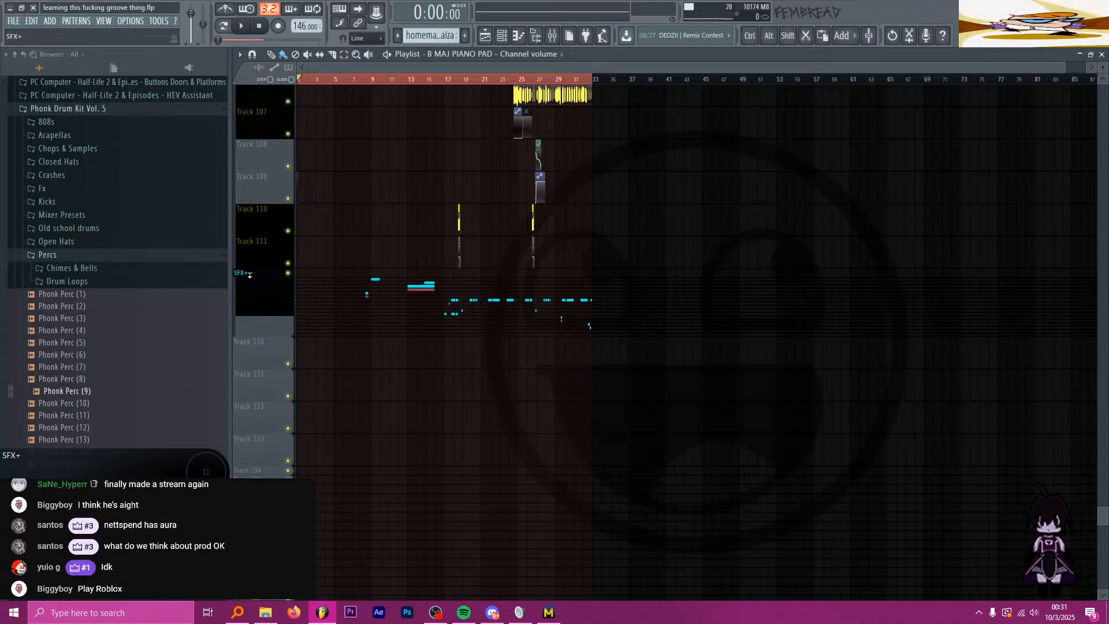
pyautogui.click(250, 273)
# Step: Review the playlist from SFX+ back to DROOM, zooming in on about the first 22 bars and shrinking the track heights
pyautogui.scroll(10, 253, 258)
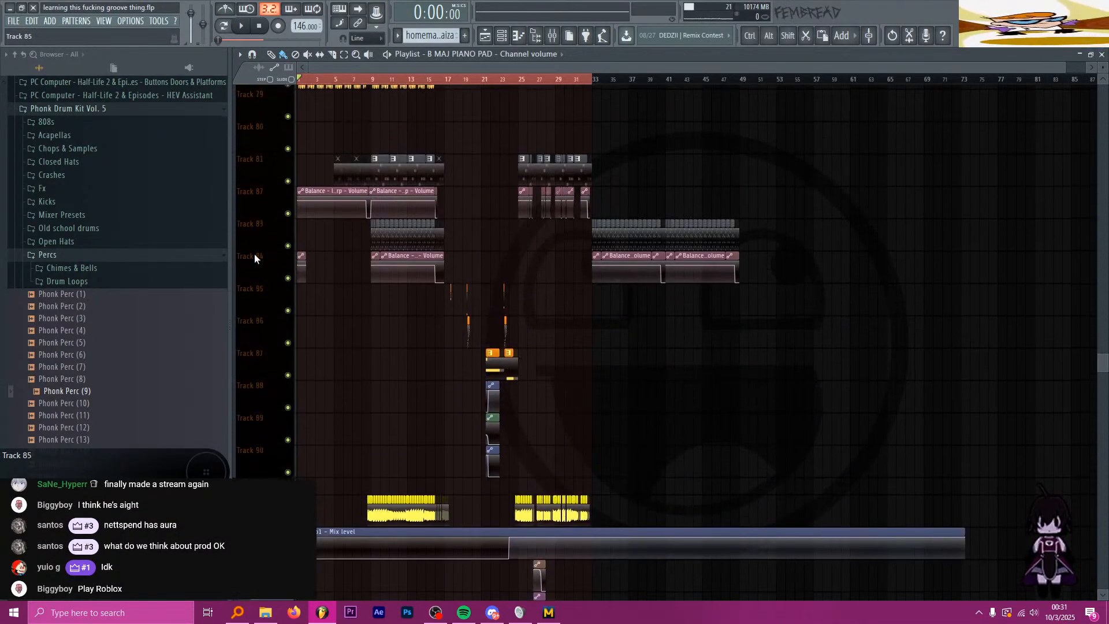
pyautogui.scroll(10, 254, 254)
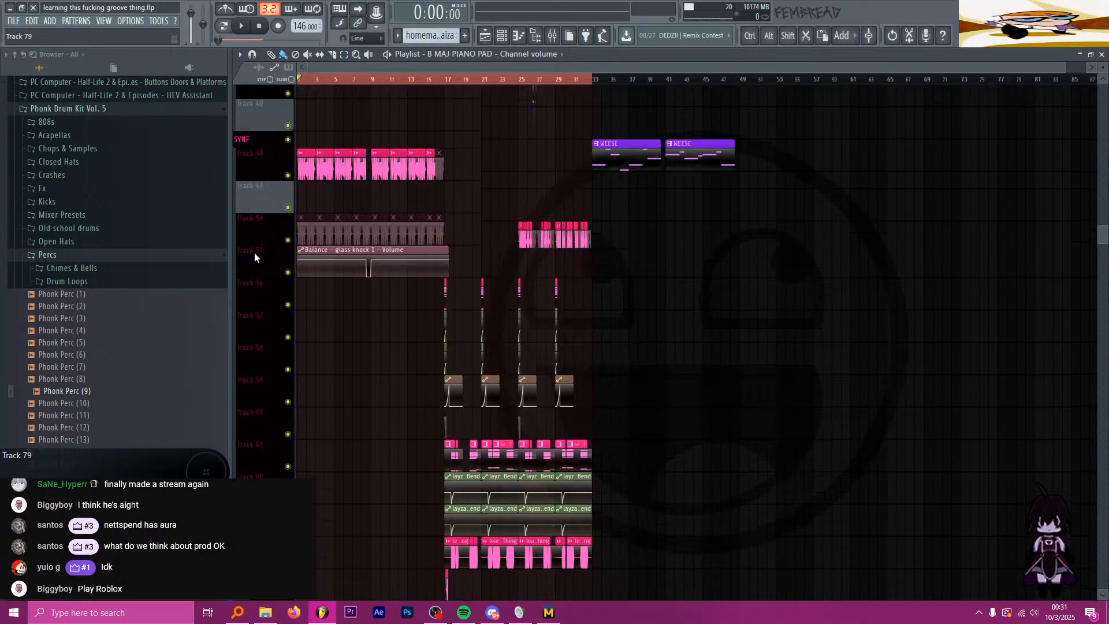
pyautogui.scroll(10, 254, 254)
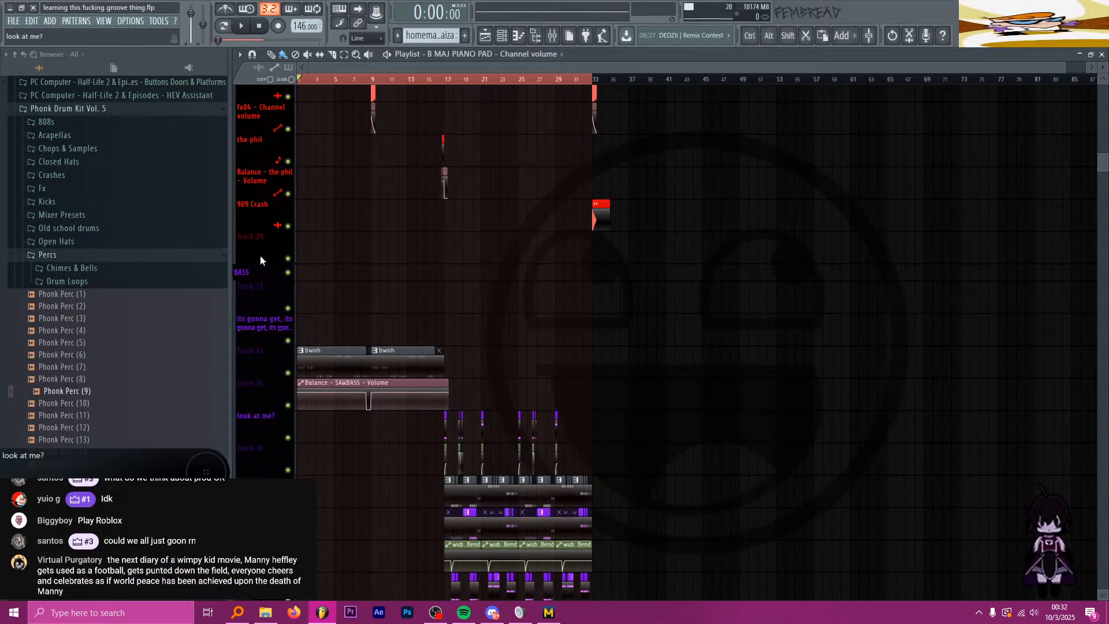
pyautogui.scroll(5, 268, 234)
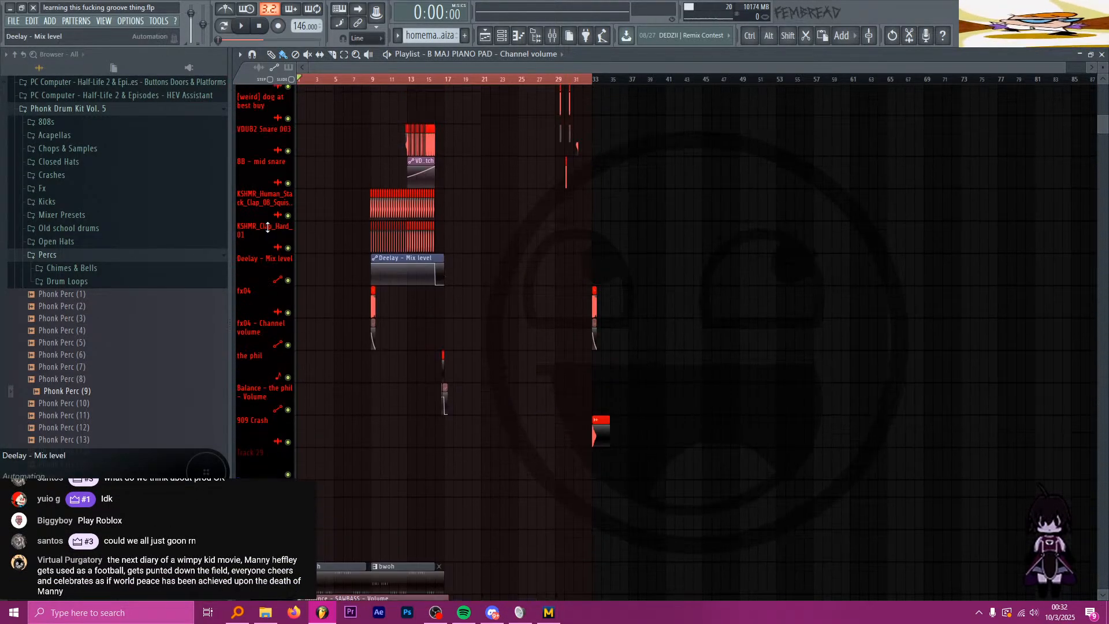
pyautogui.scroll(3, 267, 226)
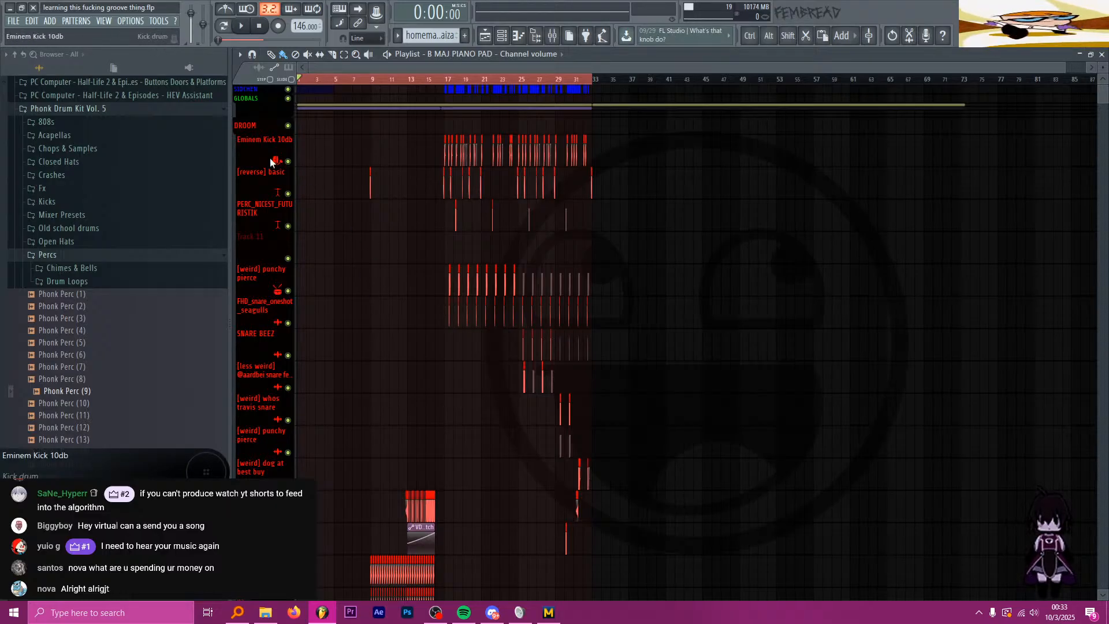
pyautogui.scroll(-5, 254, 172)
pyautogui.keyDown('ctrl'); pyautogui.scroll(3, 254, 172); pyautogui.keyUp('ctrl')
pyautogui.keyDown('ctrl'); pyautogui.scroll(3, 254, 169); pyautogui.keyUp('ctrl')
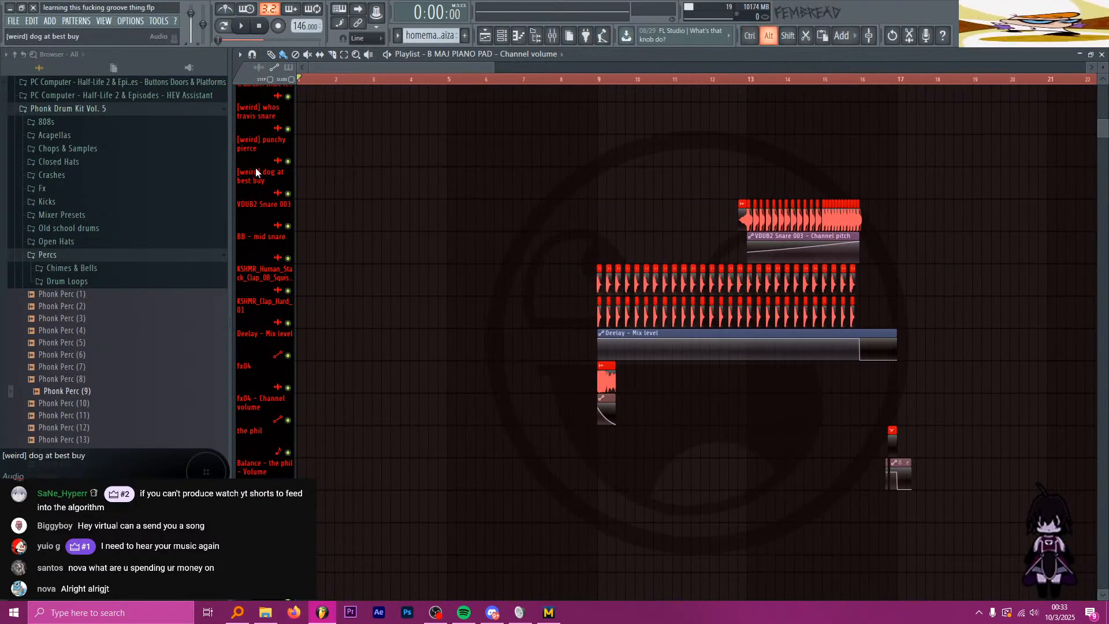
pyautogui.keyDown('alt'); pyautogui.scroll(-4, 256, 169); pyautogui.keyUp('alt')
pyautogui.scroll(-2, 255, 169)
pyautogui.scroll(3, 256, 169)
pyautogui.scroll(1, 255, 171)
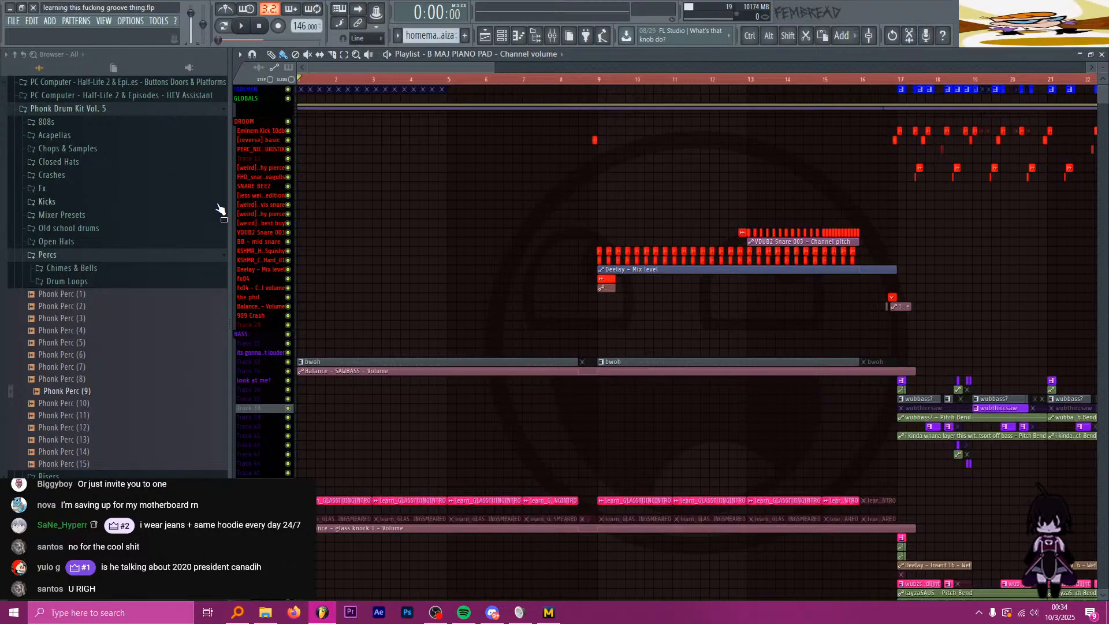
# Step: Examine the clips and automation in the track groups from DROOM through BASS, SYNF, LEAD and VOCALS to SFX+
pyautogui.scroll(-5, 282, 159)
pyautogui.scroll(-15, 259, 296)
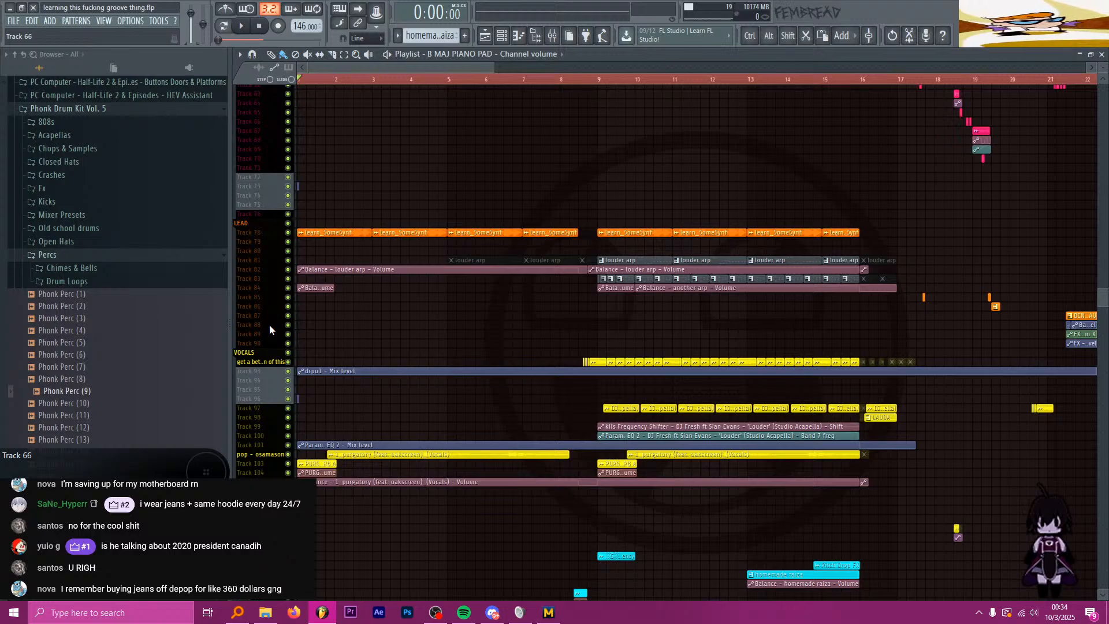
pyautogui.scroll(-5, 270, 324)
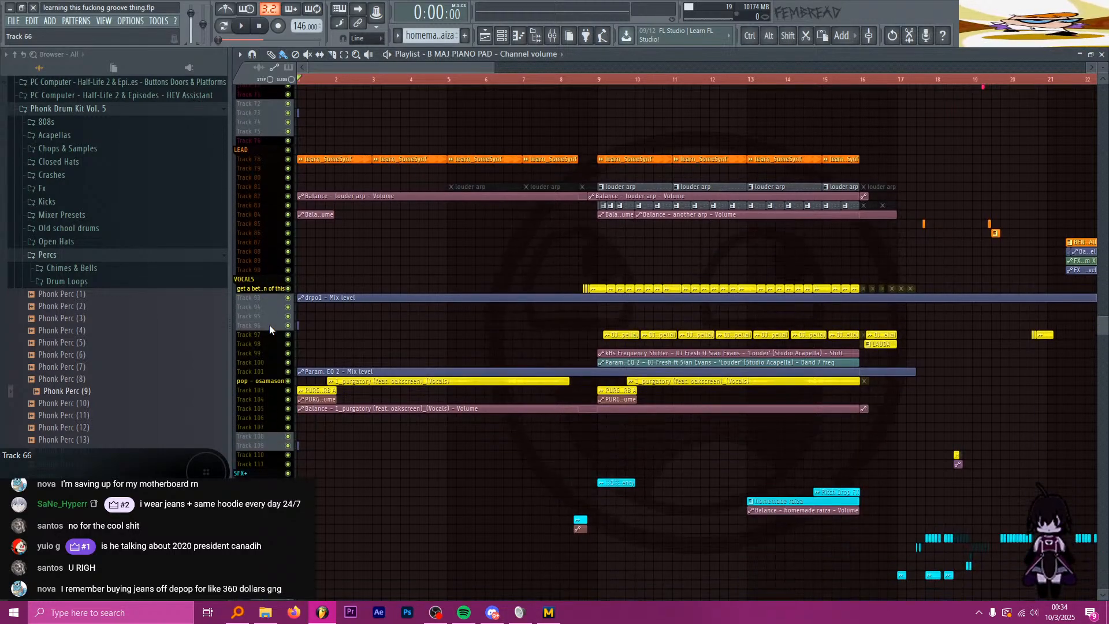
pyautogui.scroll(-1, 263, 315)
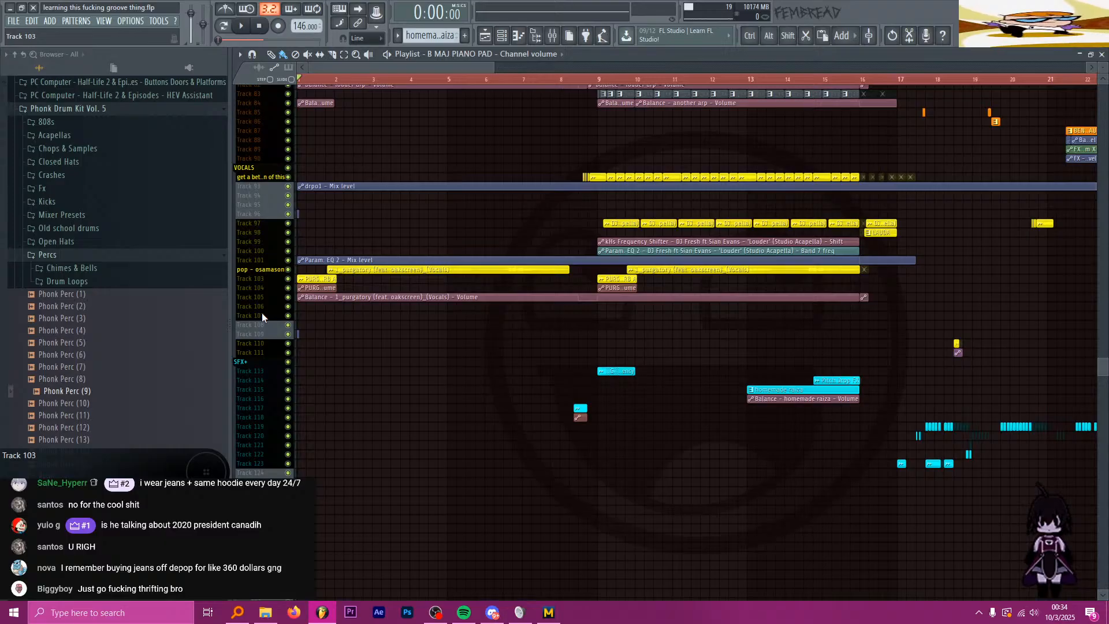
pyautogui.scroll(7, 262, 313)
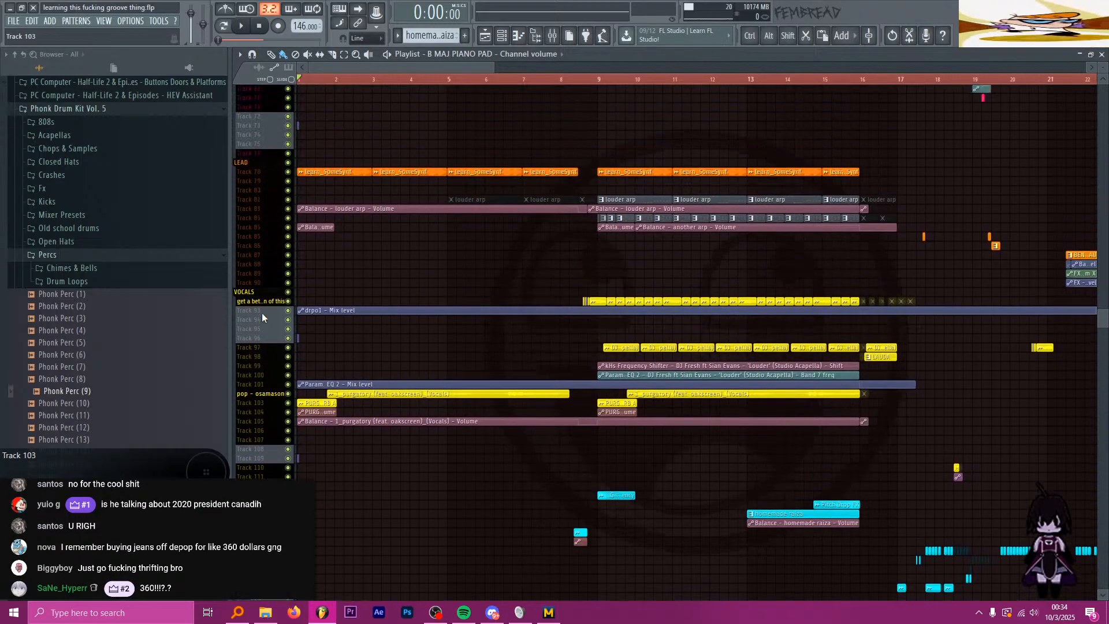
pyautogui.scroll(7, 261, 310)
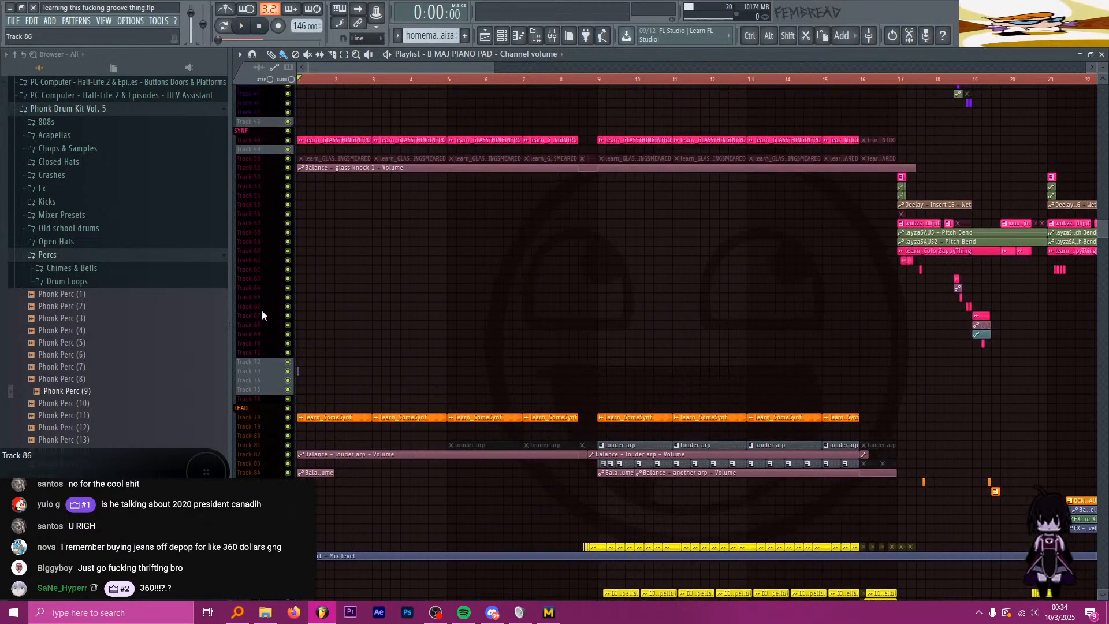
pyautogui.scroll(5, 261, 312)
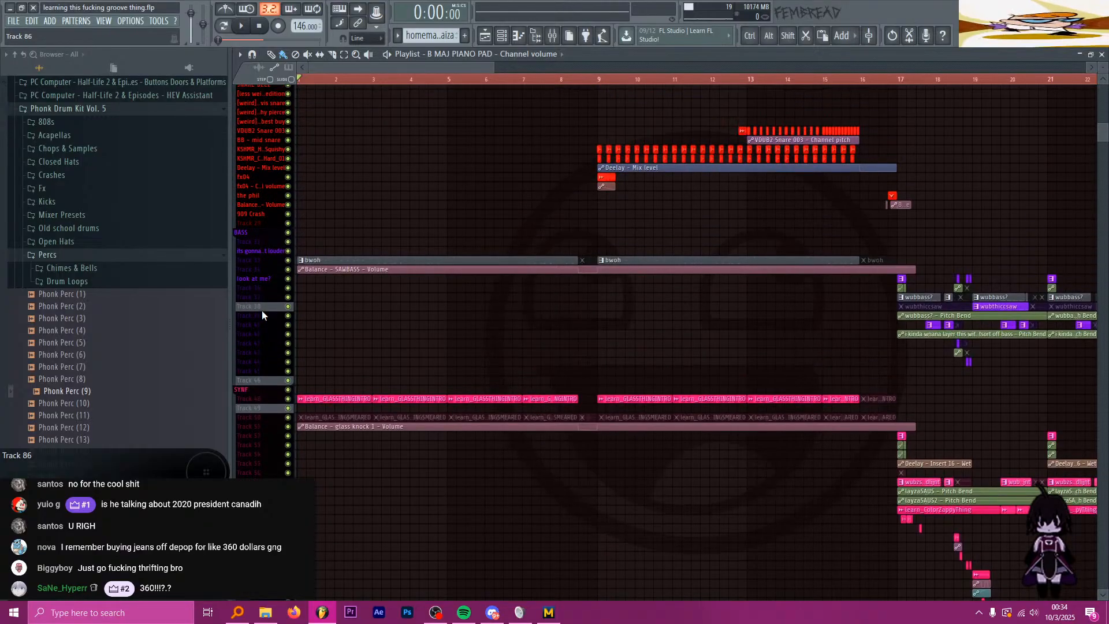
pyautogui.scroll(-12, 262, 315)
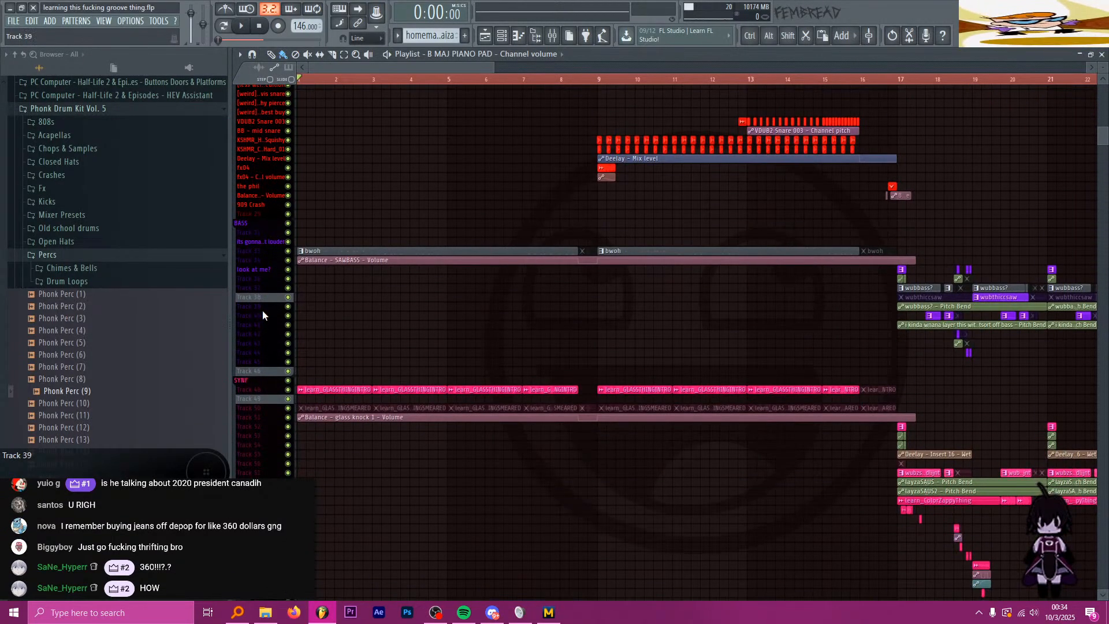
pyautogui.scroll(-2, 261, 340)
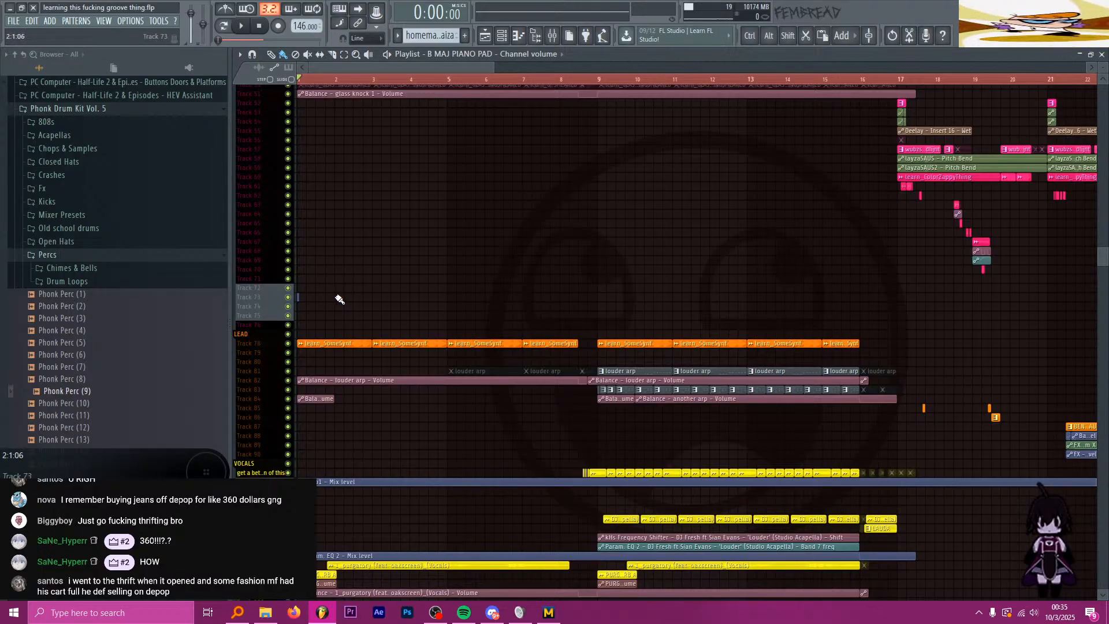
pyautogui.scroll(-10, 339, 299)
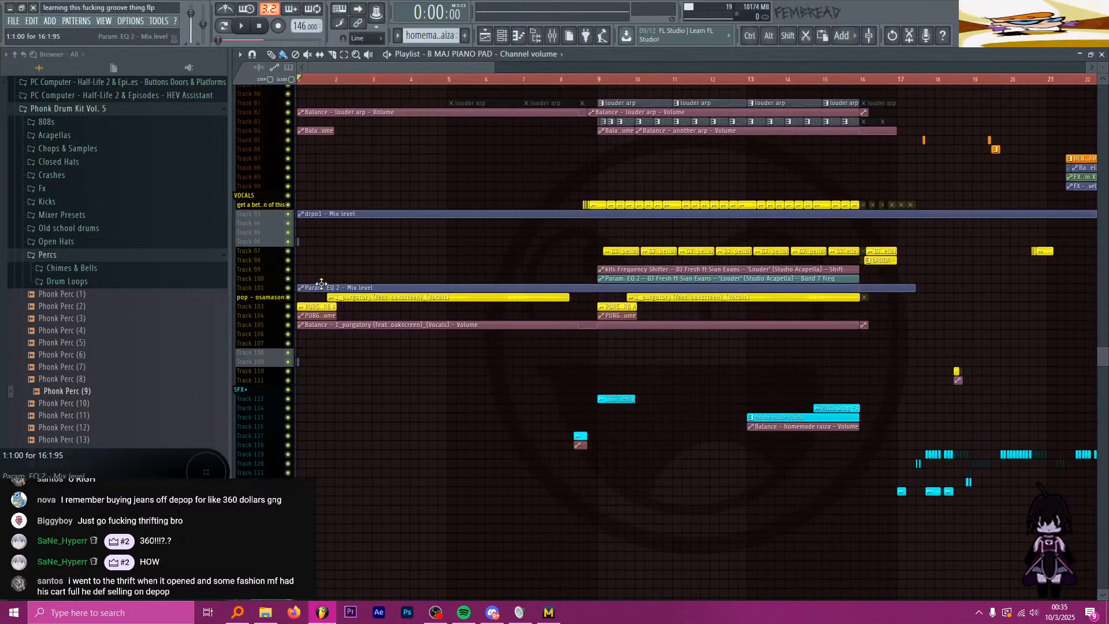
pyautogui.scroll(15, 330, 283)
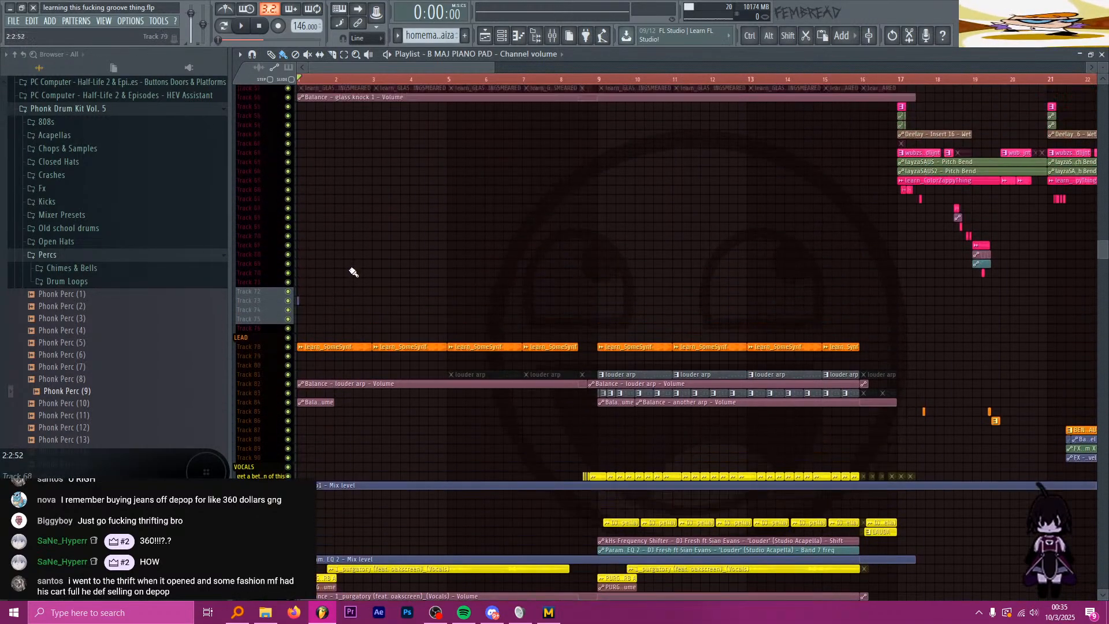
# Step: Look over the clips in the DROOM, BASS and SYNF groups and start playing the song from bar 1
pyautogui.scroll(7, 359, 269)
pyautogui.scroll(-4, 464, 212)
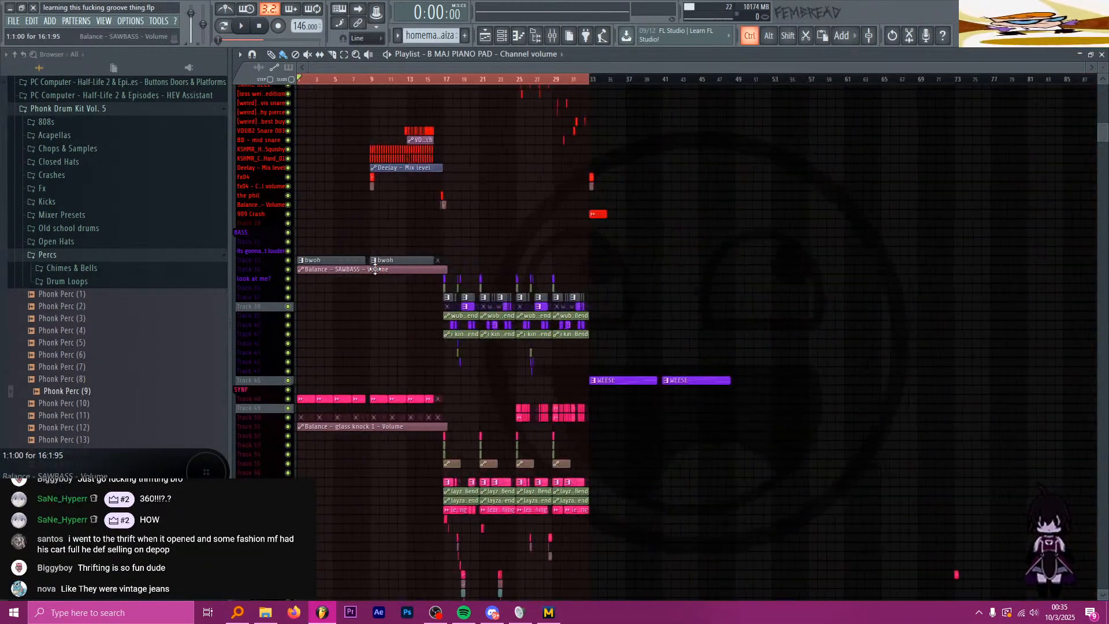
pyautogui.scroll(4, 322, 188)
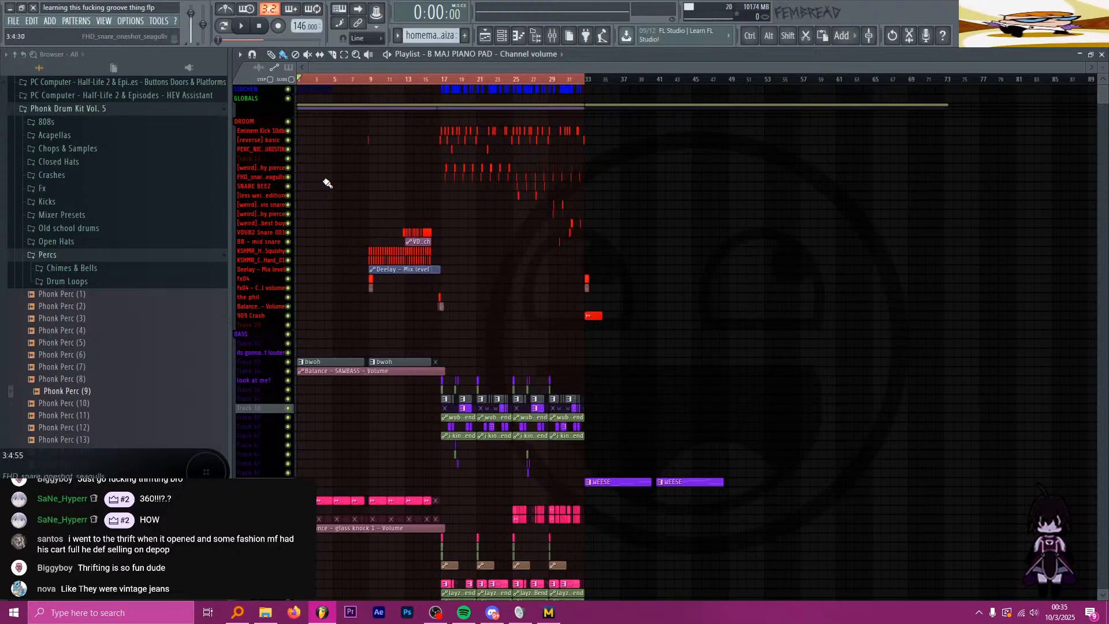
pyautogui.scroll(-3, 523, 231)
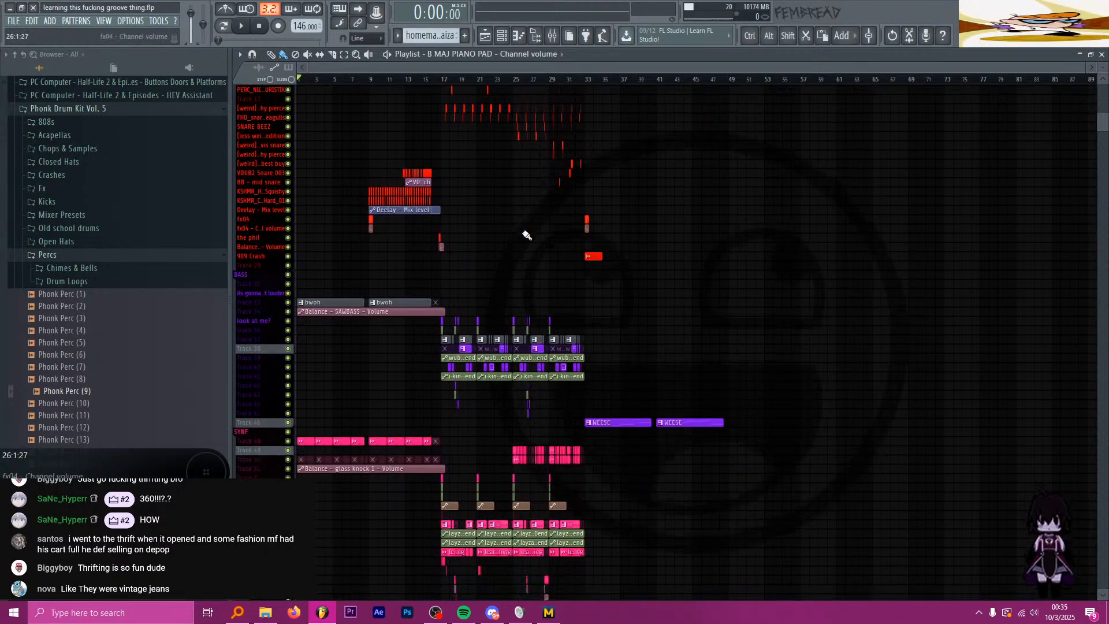
pyautogui.scroll(-3, 601, 309)
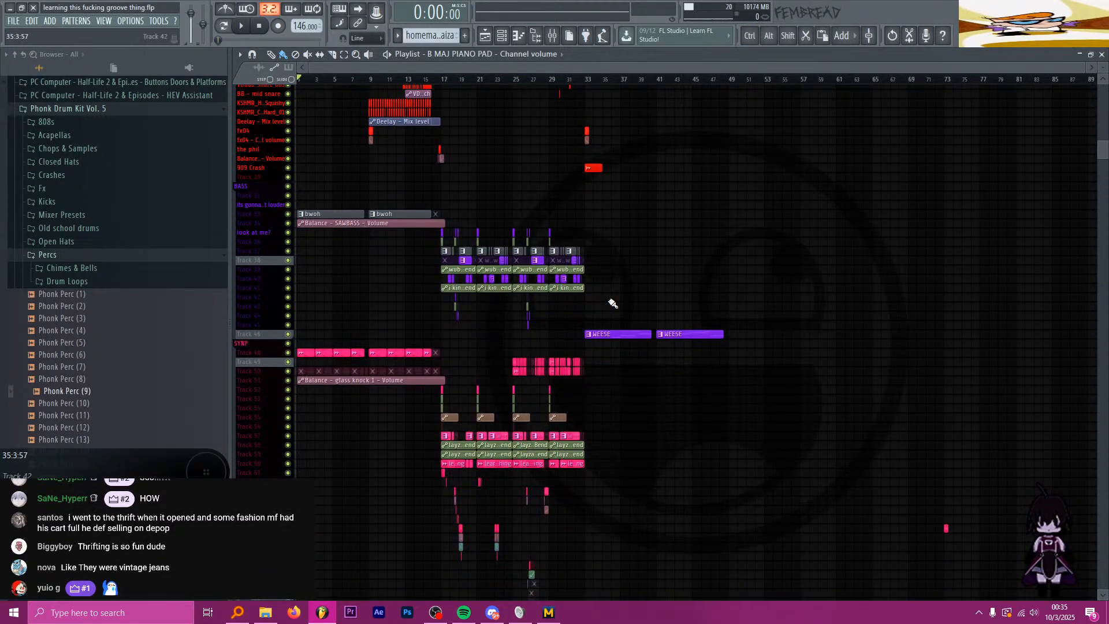
pyautogui.scroll(2, 268, 220)
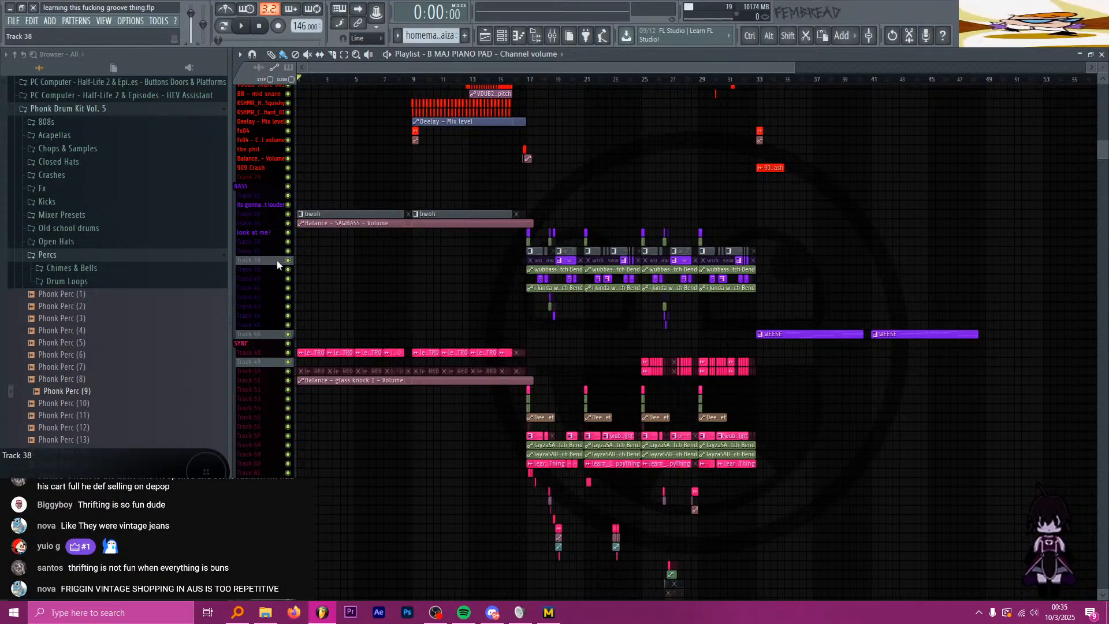
pyautogui.scroll(5, 277, 266)
pyautogui.press('space')
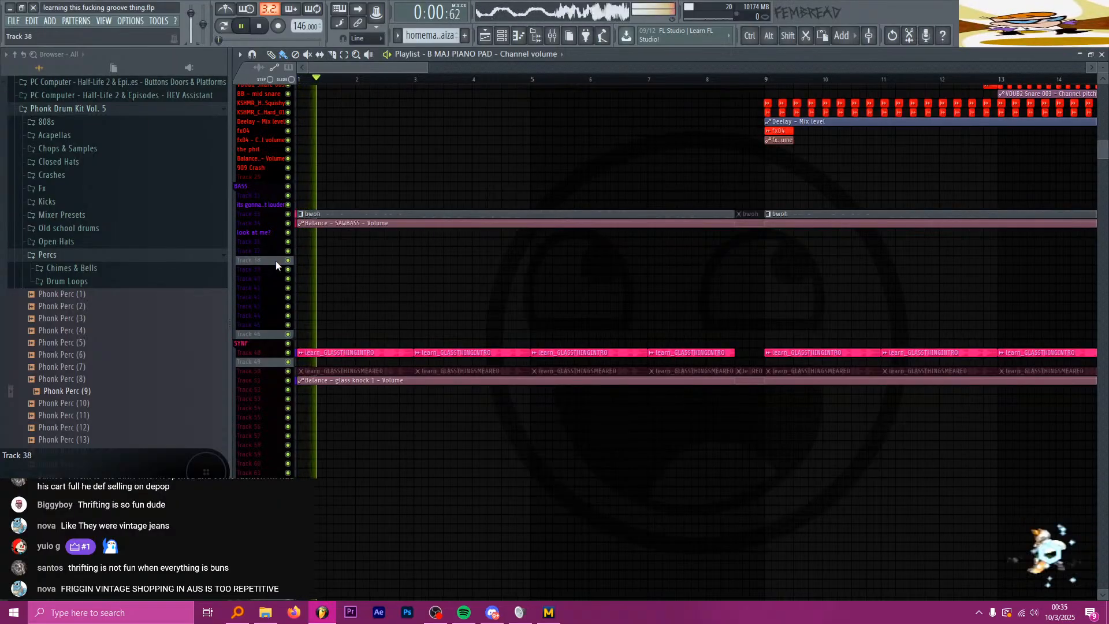
# Step: Follow the intro playback along the BASS and SYNF tracks with enlarged track heights
pyautogui.scroll(4, 276, 261)
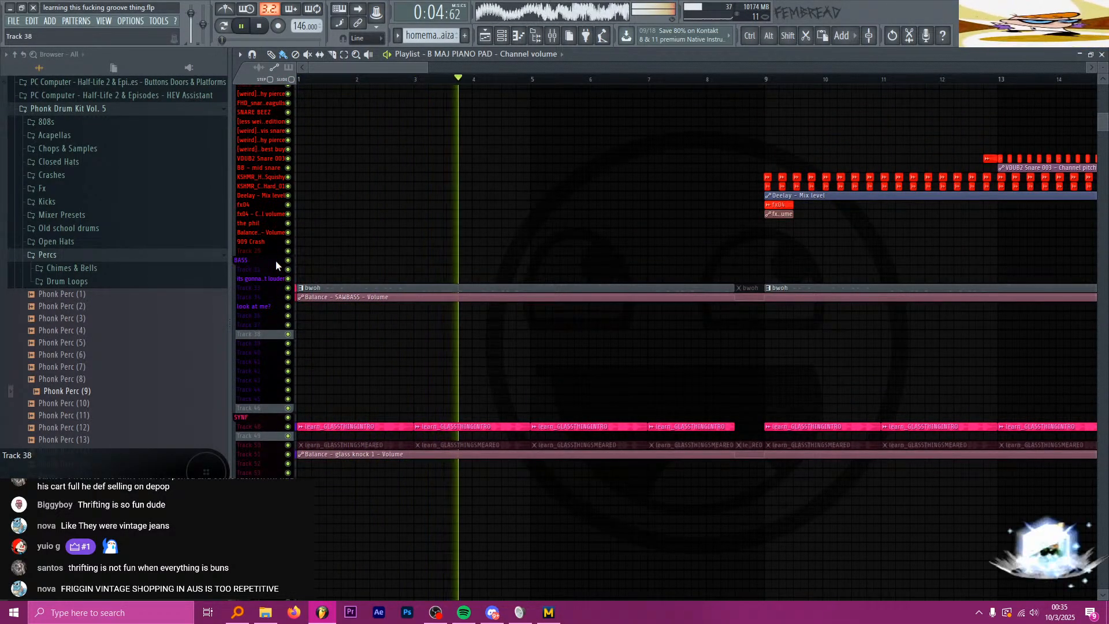
pyautogui.scroll(3, 463, 314)
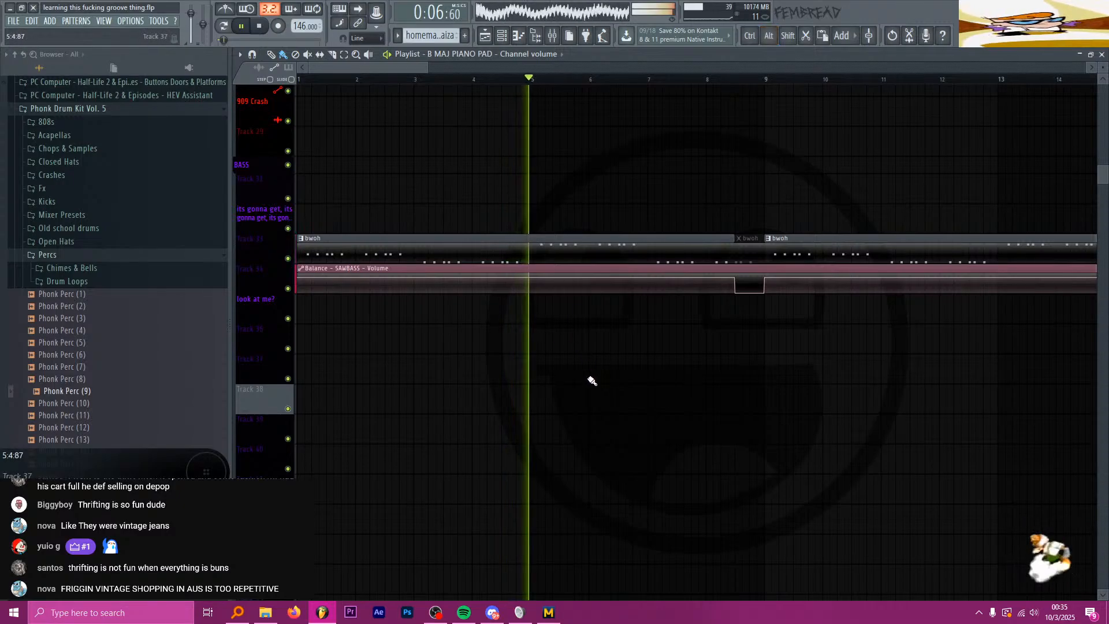
pyautogui.scroll(-3, 592, 381)
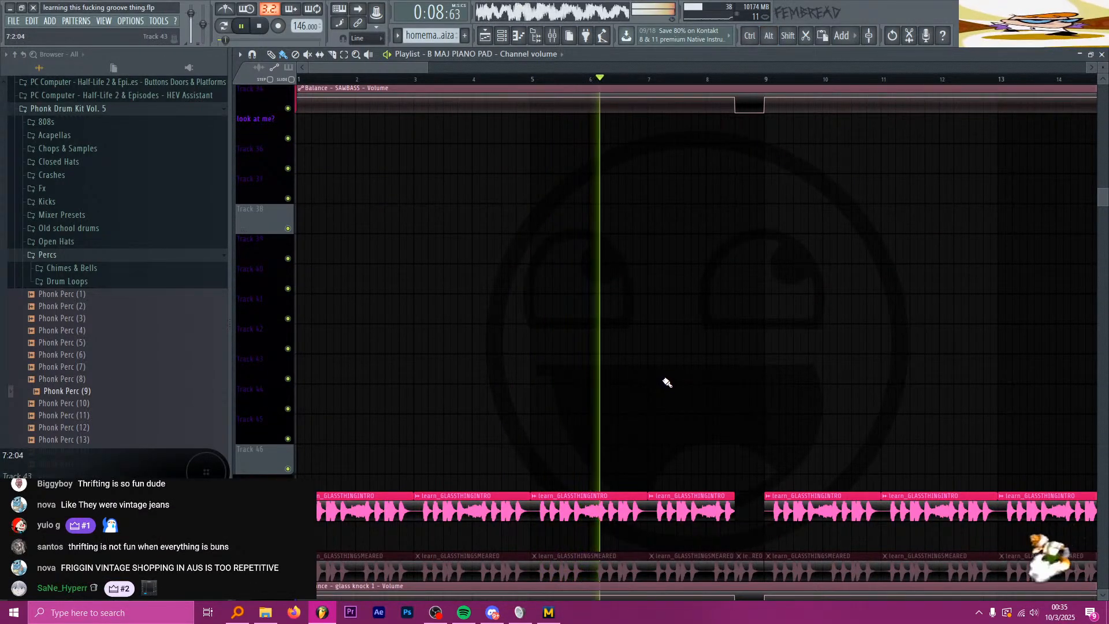
pyautogui.scroll(-4, 522, 364)
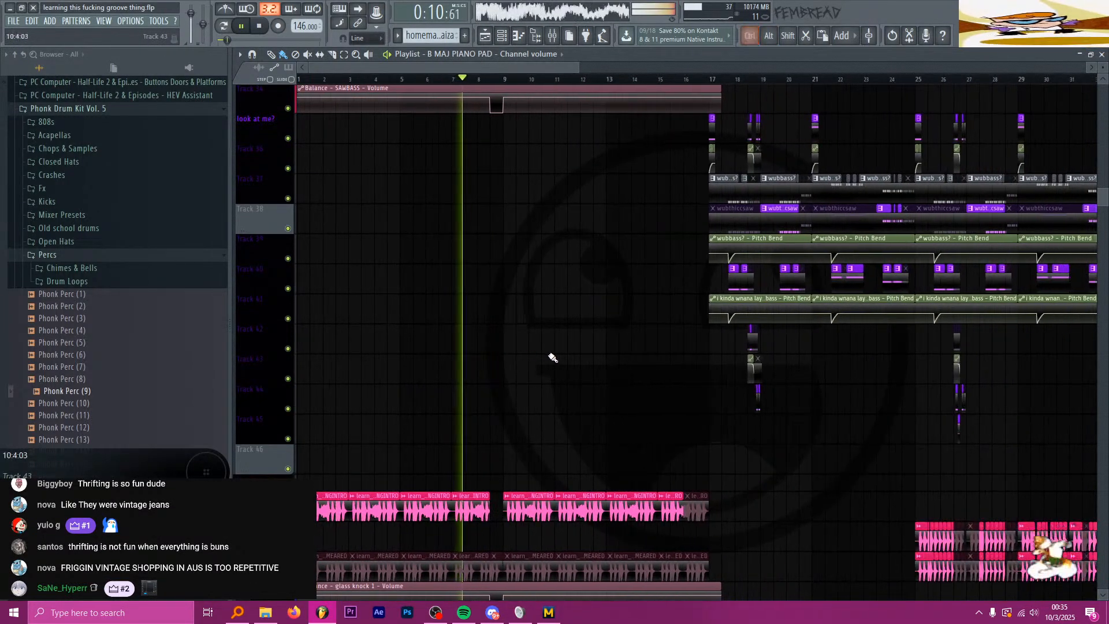
pyautogui.scroll(-2, 649, 367)
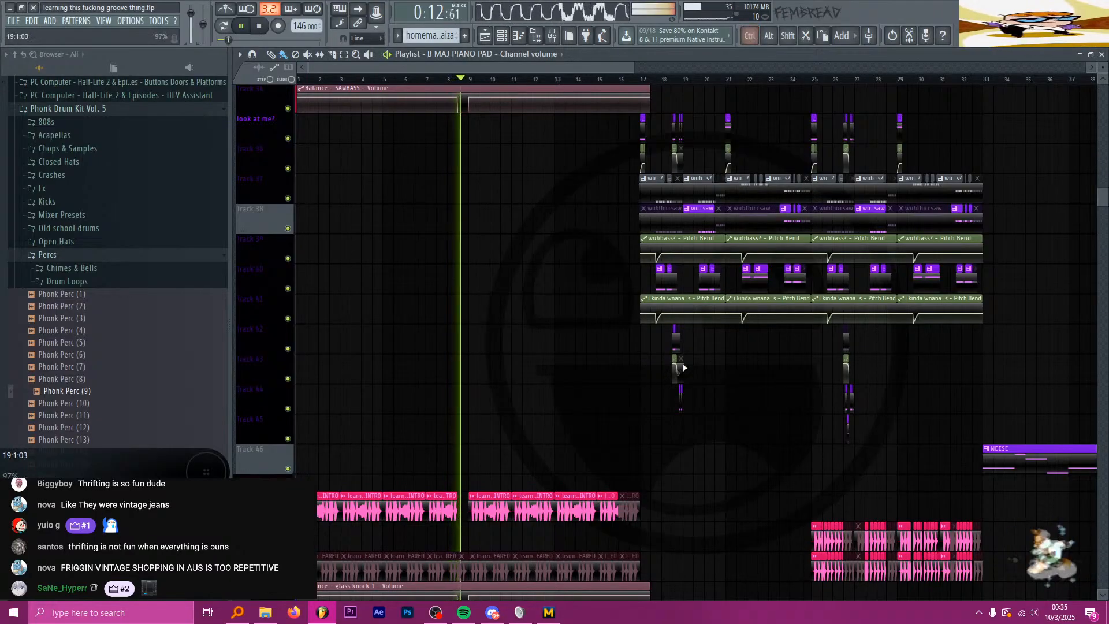
# Step: Follow the playback of bars 9 to 14 through the SYNF, LEAD and VOCALS tracks and shrink the track heights
pyautogui.scroll(2, 676, 362)
pyautogui.scroll(-4, 512, 334)
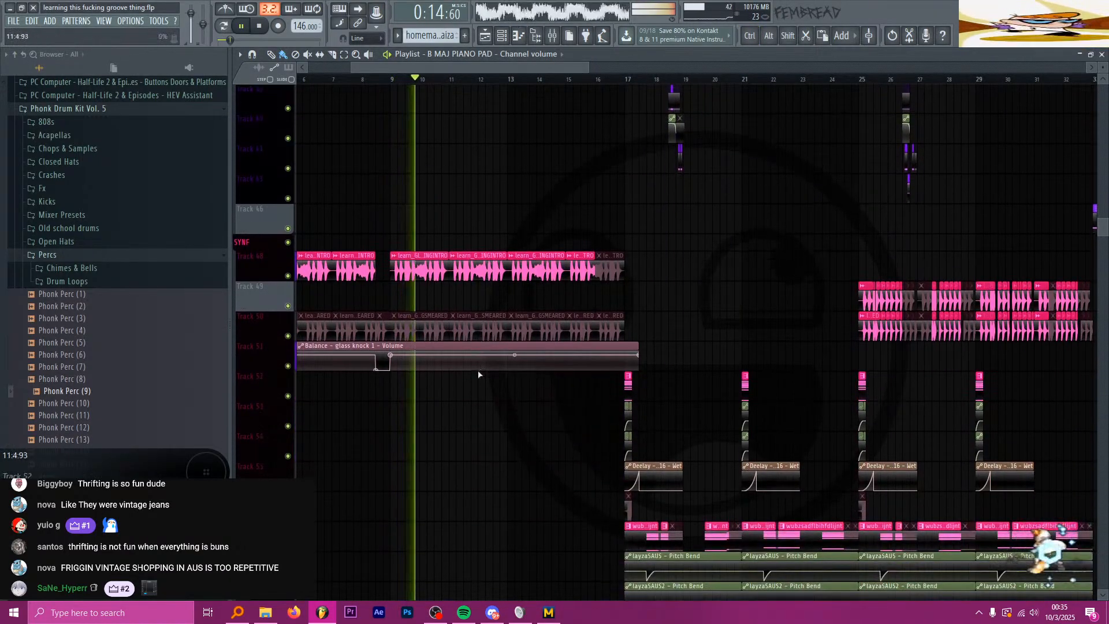
pyautogui.scroll(-15, 485, 372)
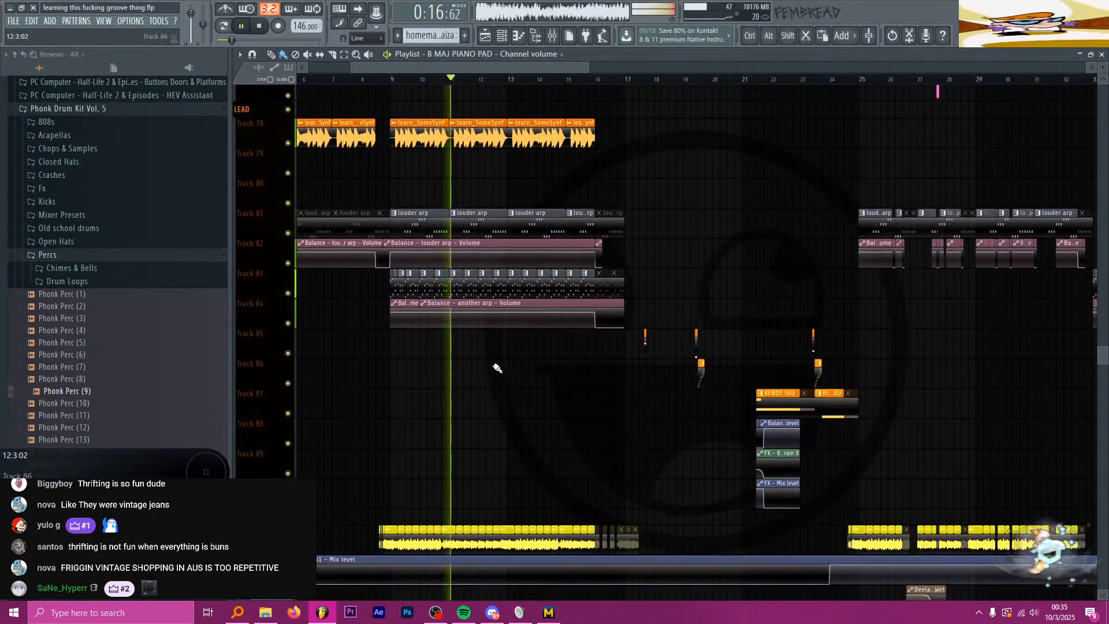
pyautogui.scroll(-1, 502, 363)
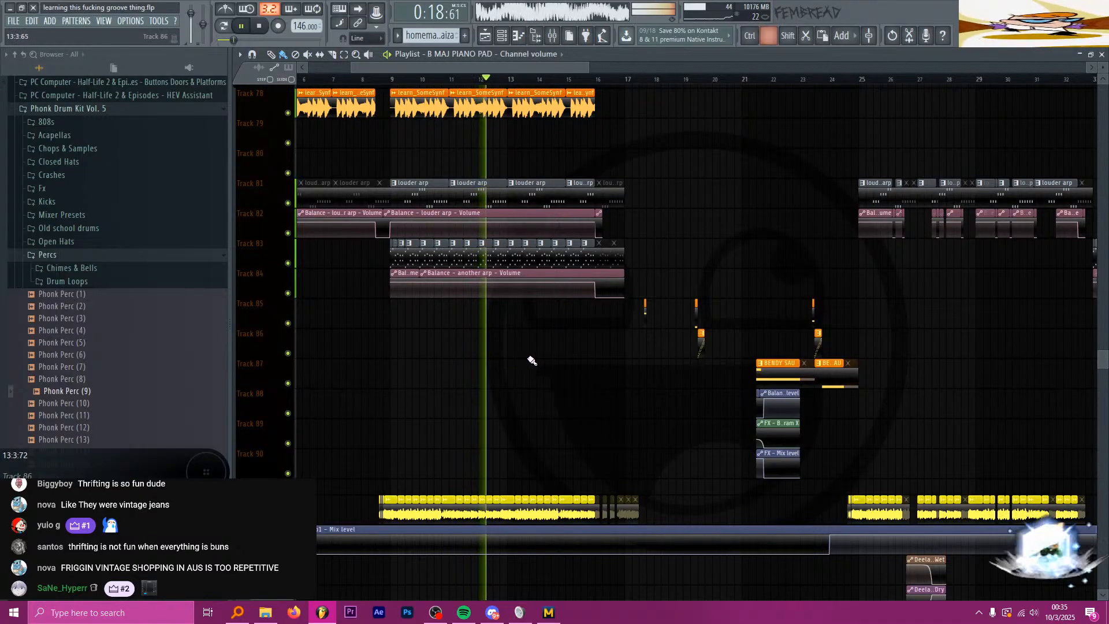
pyautogui.scroll(-4, 550, 372)
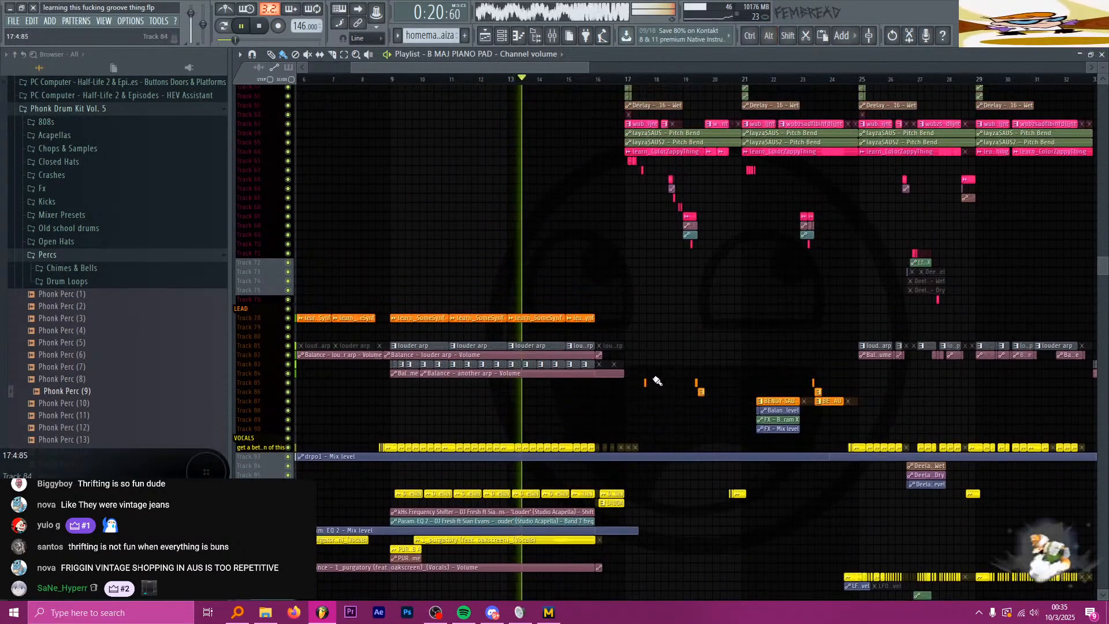
pyautogui.scroll(12, 656, 381)
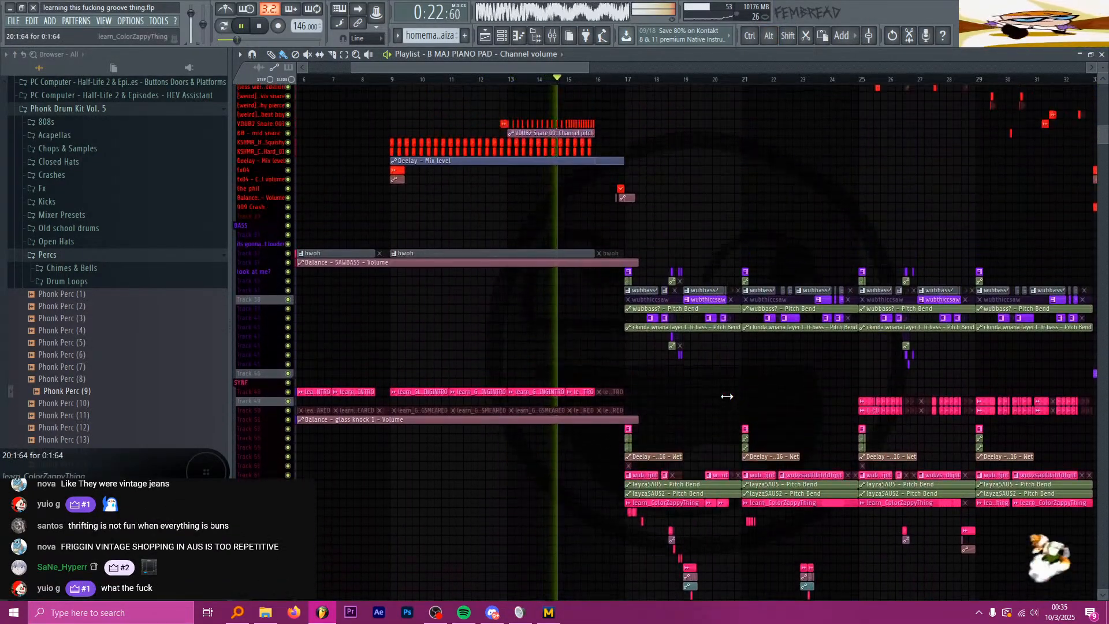
# Step: Follow the playback from bar 17 across the DROOM, BASS and SYNF clips
pyautogui.scroll(-2, 587, 352)
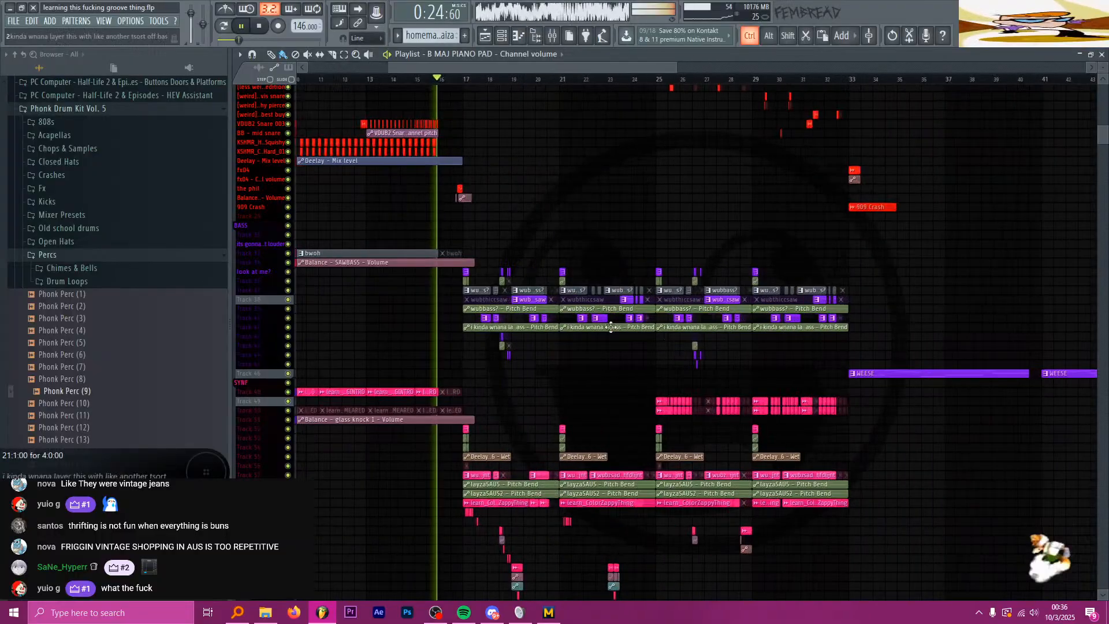
pyautogui.scroll(2, 607, 327)
pyautogui.scroll(1, 459, 290)
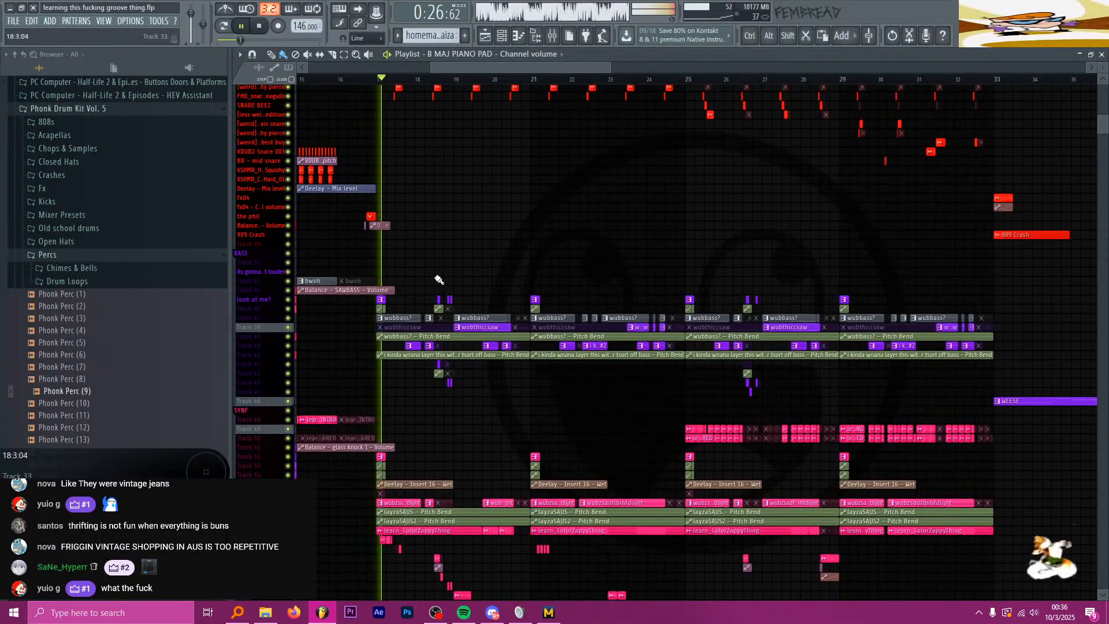
pyautogui.scroll(1, 457, 280)
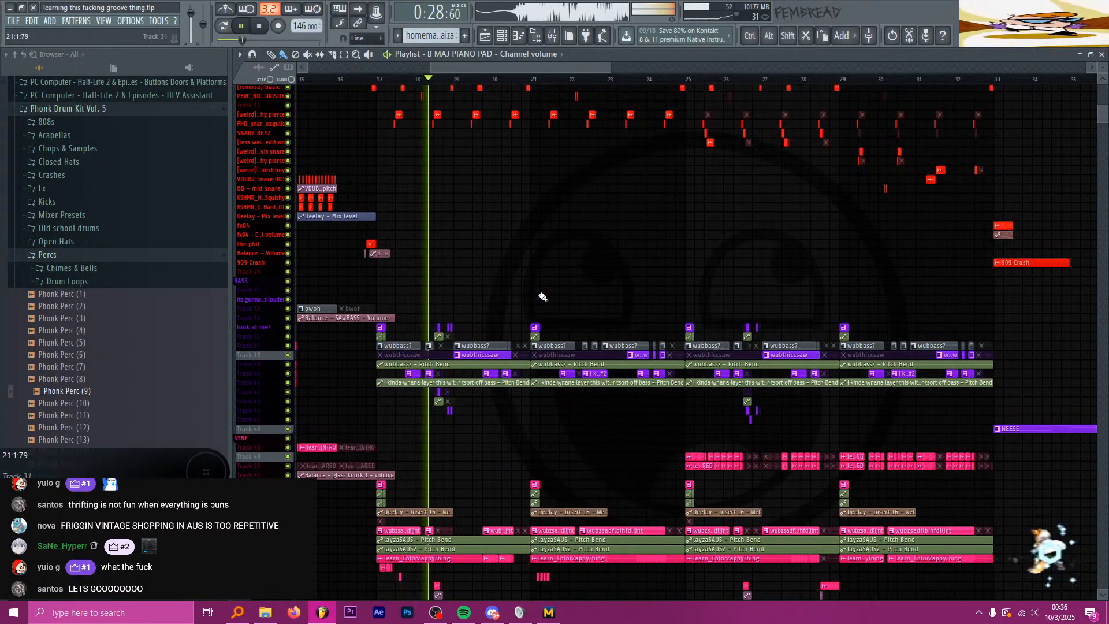
pyautogui.scroll(-1, 546, 298)
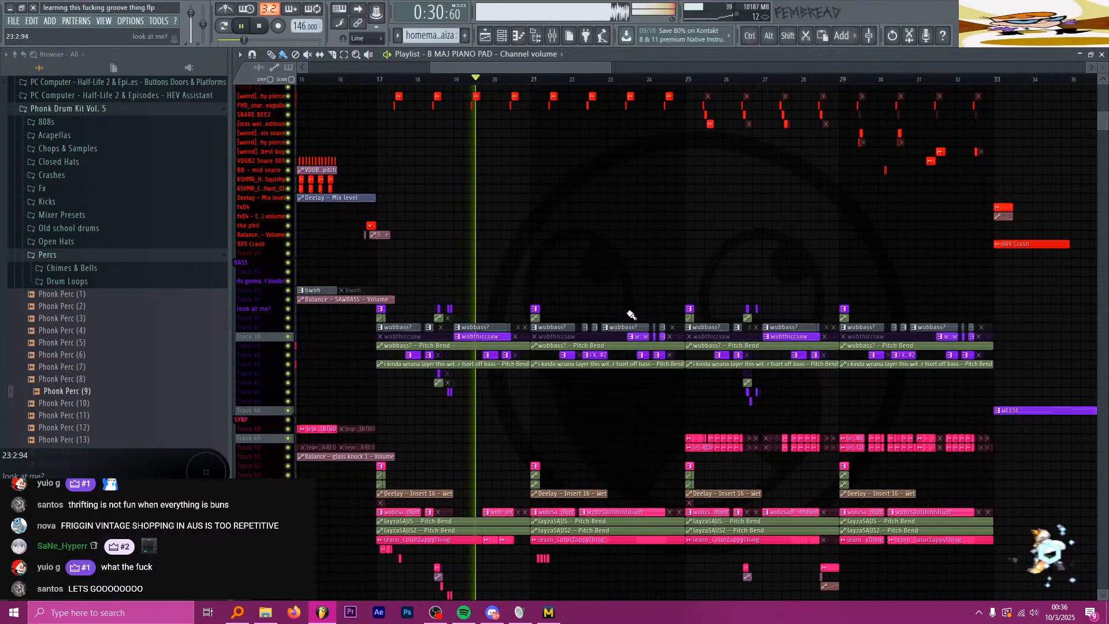
pyautogui.hscroll(3, 631, 315)
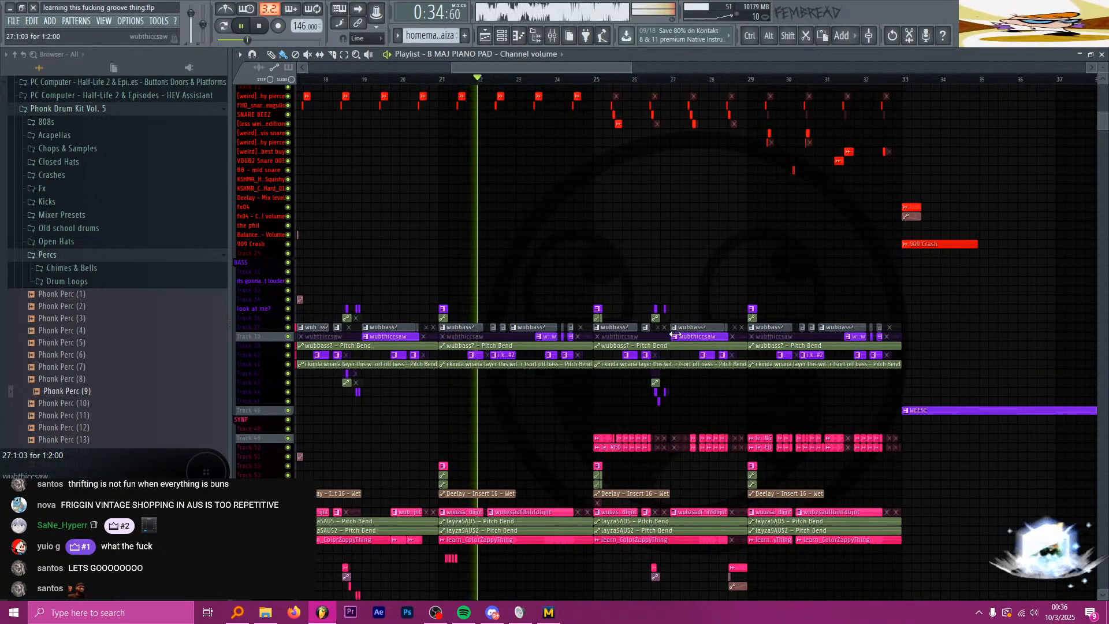
# Step: Examine the drum, bass and synth clips between bars 21 and 33 as the song plays
pyautogui.scroll(-3, 653, 323)
pyautogui.scroll(3, 722, 348)
pyautogui.scroll(2, 769, 381)
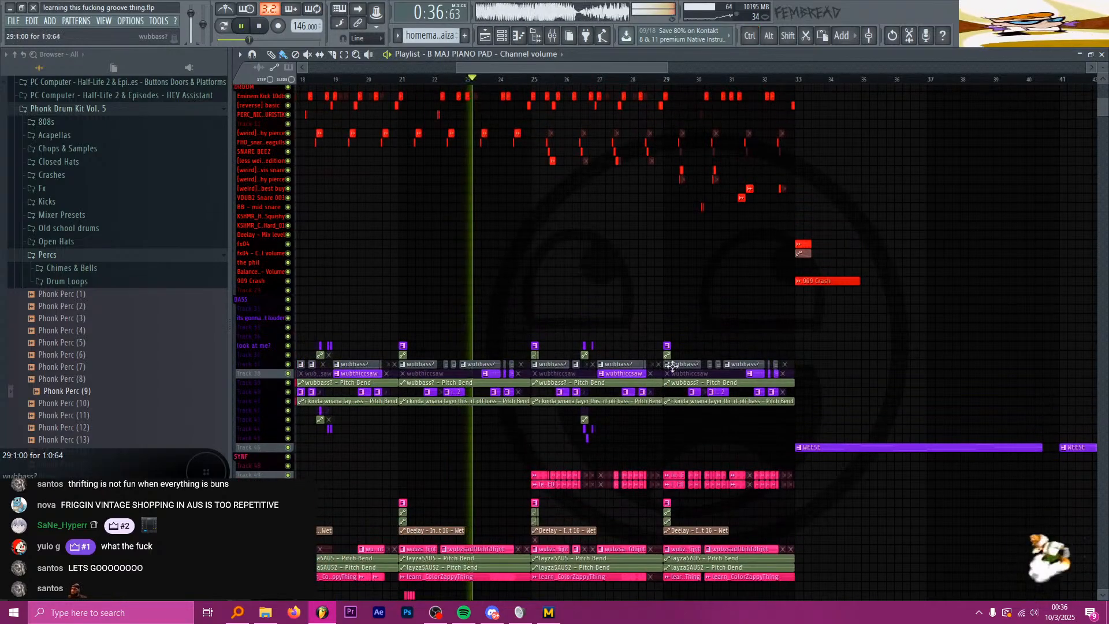
pyautogui.scroll(3, 846, 404)
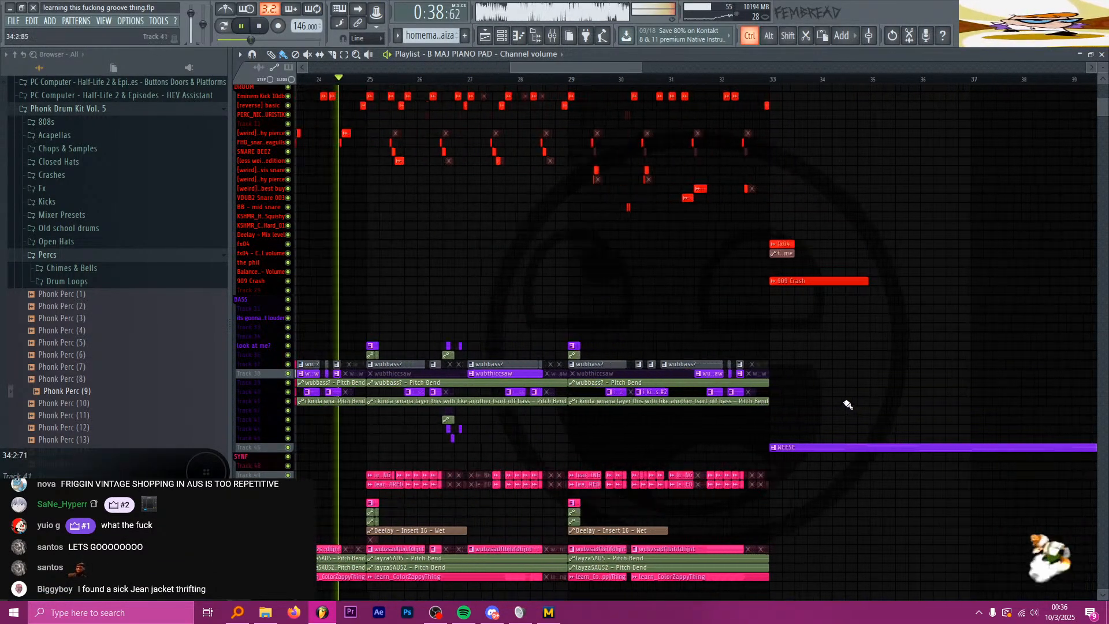
pyautogui.scroll(-2, 566, 404)
pyautogui.scroll(-3, 458, 403)
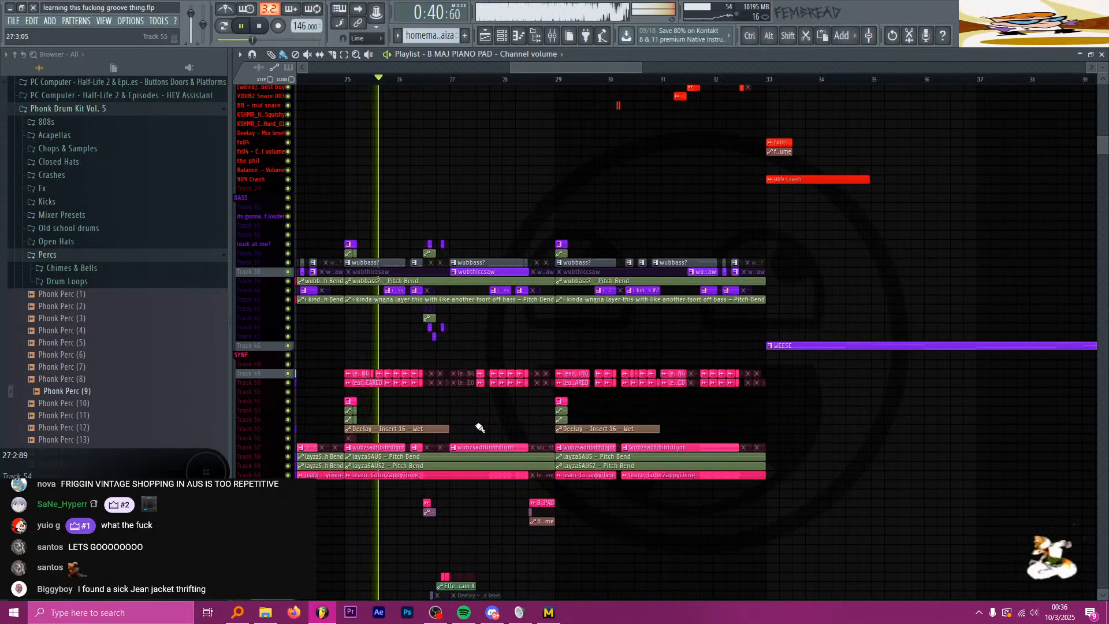
# Step: Enlarge the SYNF track heights and follow their clips and automation from bar 25 to bar 33 during playback
pyautogui.scroll(4, 456, 407)
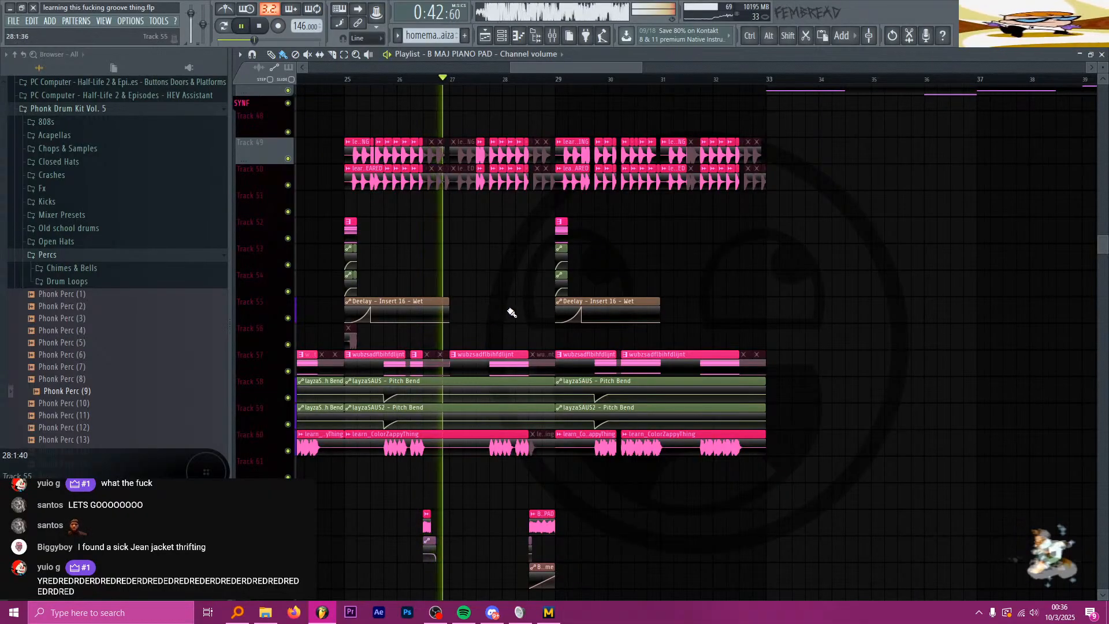
pyautogui.scroll(-1, 580, 304)
pyautogui.scroll(-1, 581, 305)
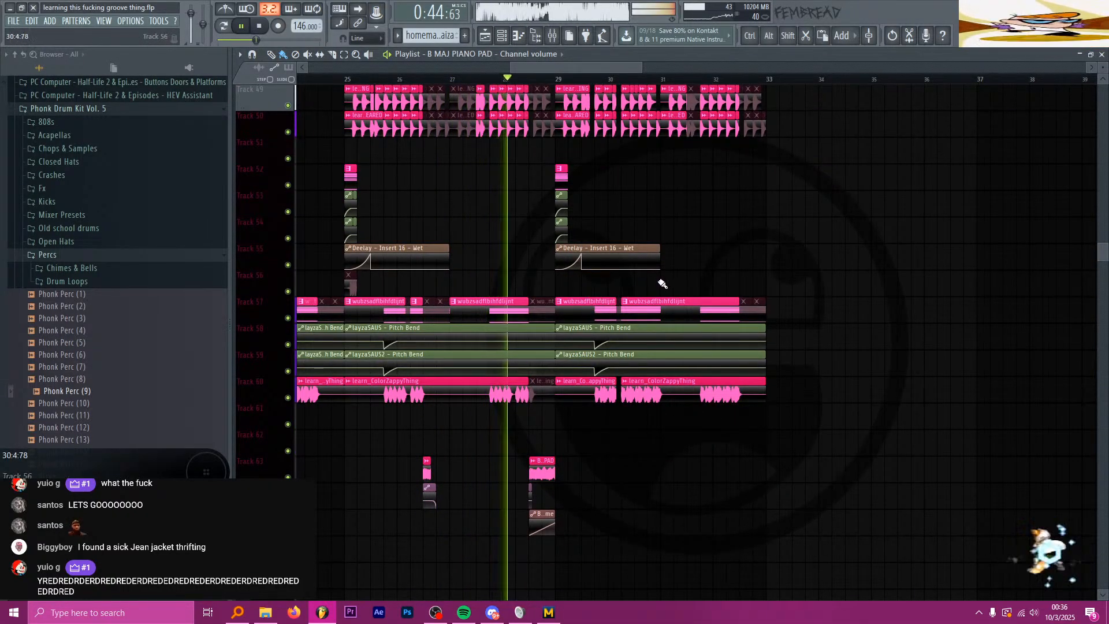
pyautogui.scroll(-2, 728, 291)
pyautogui.scroll(3, 777, 301)
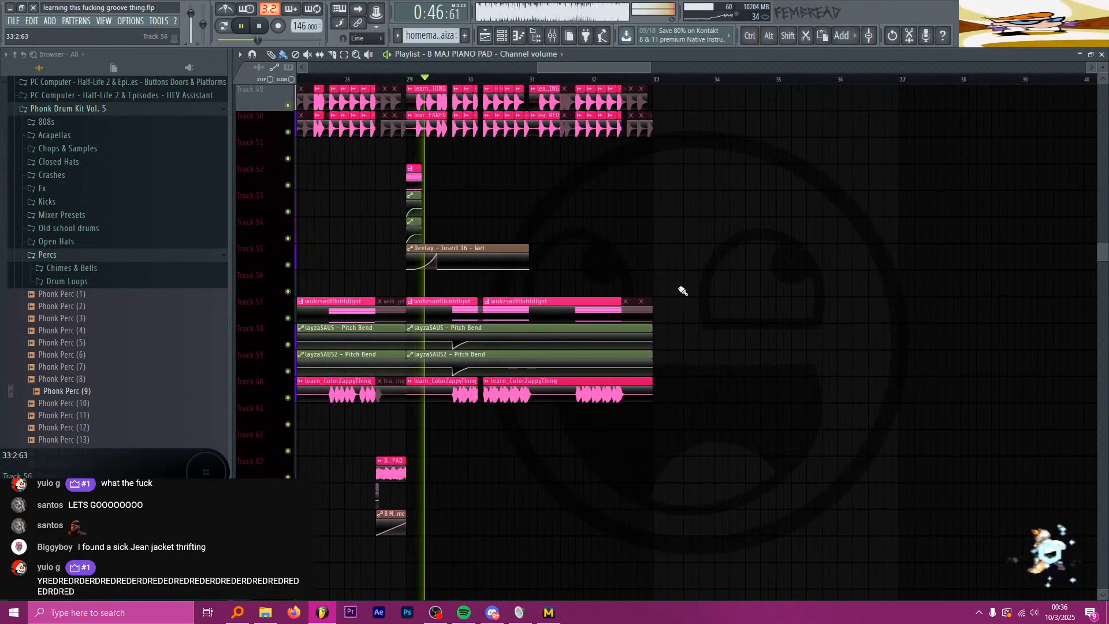
pyautogui.scroll(3, 679, 289)
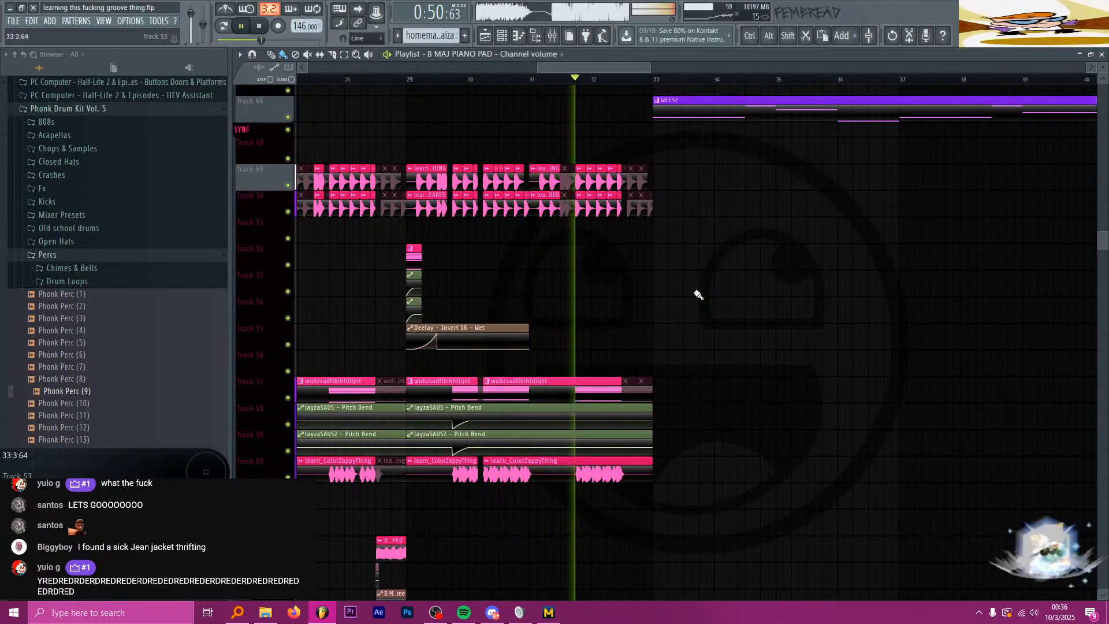
# Step: Follow the playback past bar 33, inspect the BASS tracks around the start of the WEESE clip, and stop the song
pyautogui.hscroll(2, 584, 290)
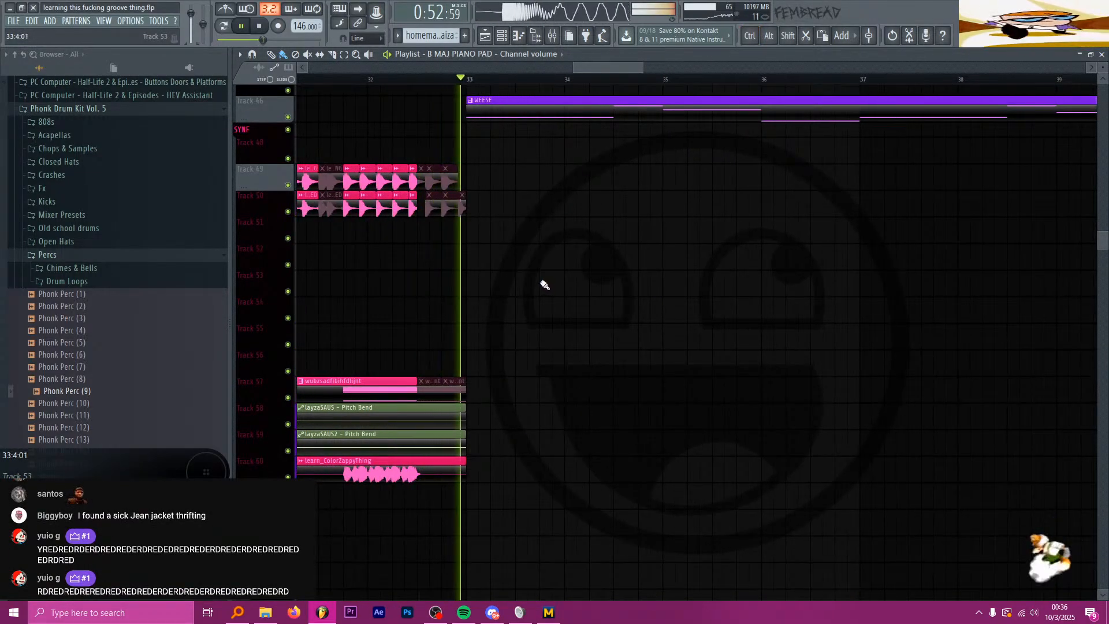
pyautogui.scroll(11, 531, 288)
pyautogui.scroll(5, 517, 309)
pyautogui.press('space')
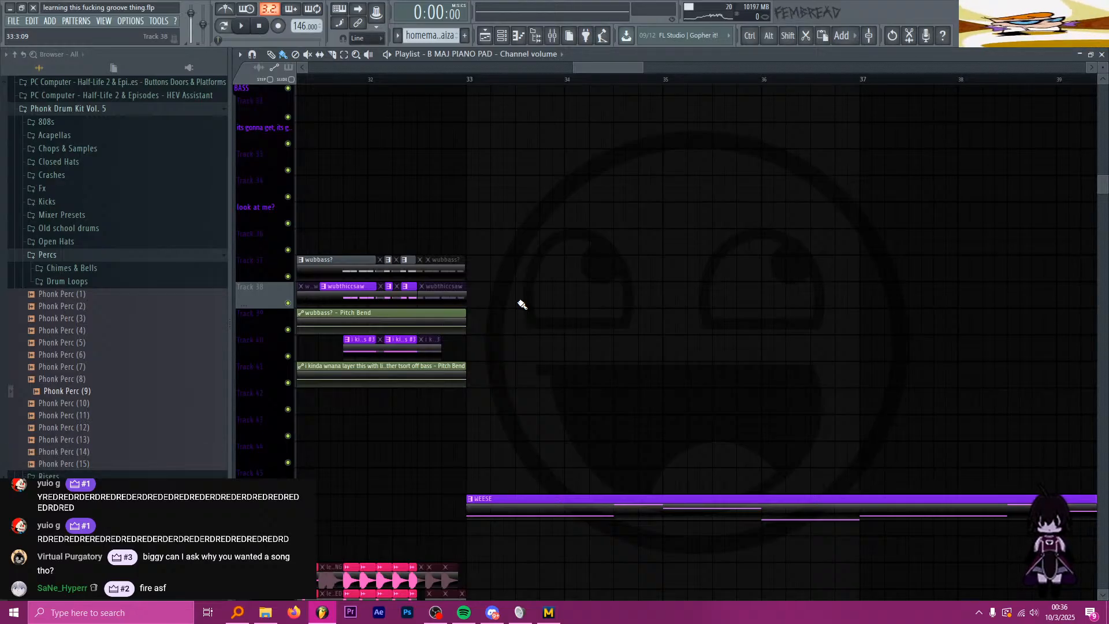
# Step: Review the full arrangement down to the SFX+ tracks and set the playback position to about bar 34, over the first WEESE clip
pyautogui.keyDown('ctrl'); pyautogui.scroll(-5, 580, 269); pyautogui.keyUp('ctrl')
pyautogui.scroll(-4, 576, 283)
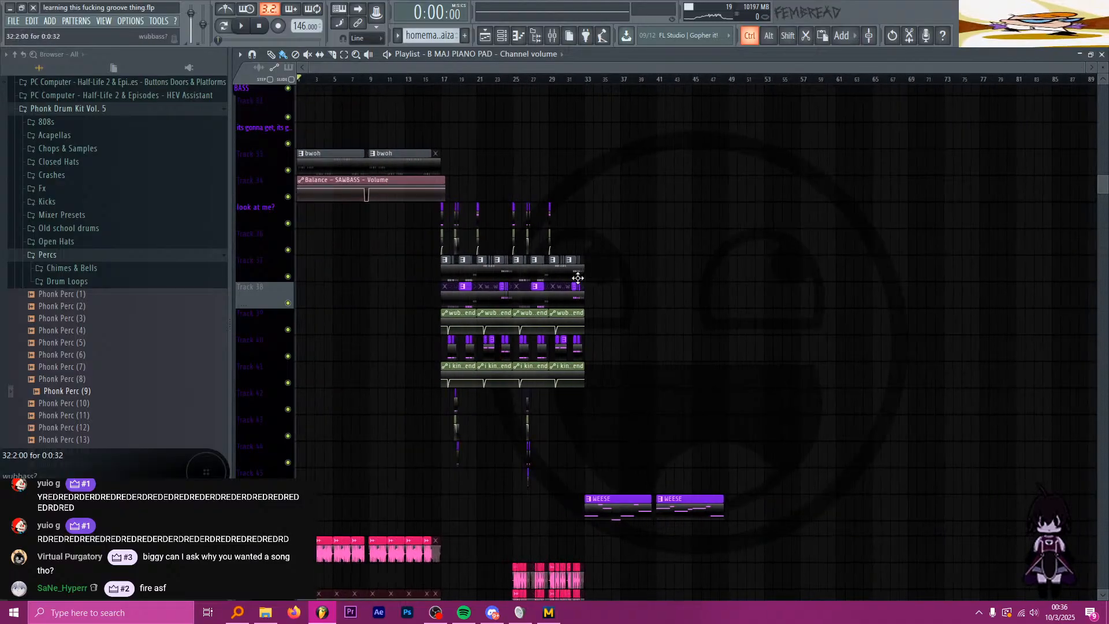
pyautogui.scroll(-9, 595, 283)
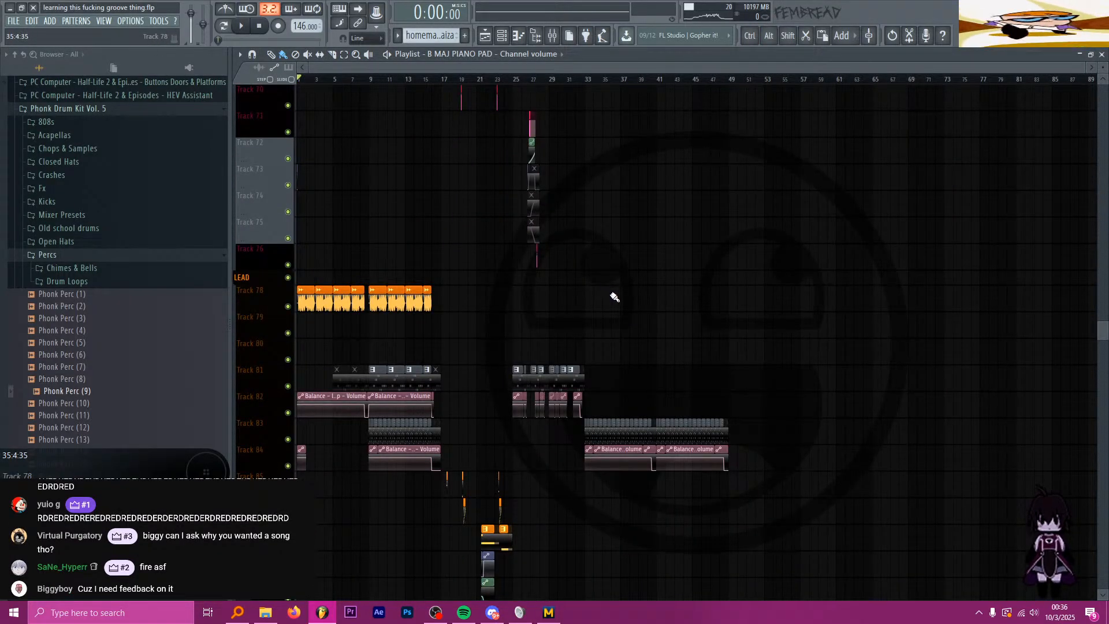
pyautogui.keyDown('alt'); pyautogui.scroll(-6, 614, 303); pyautogui.keyUp('alt')
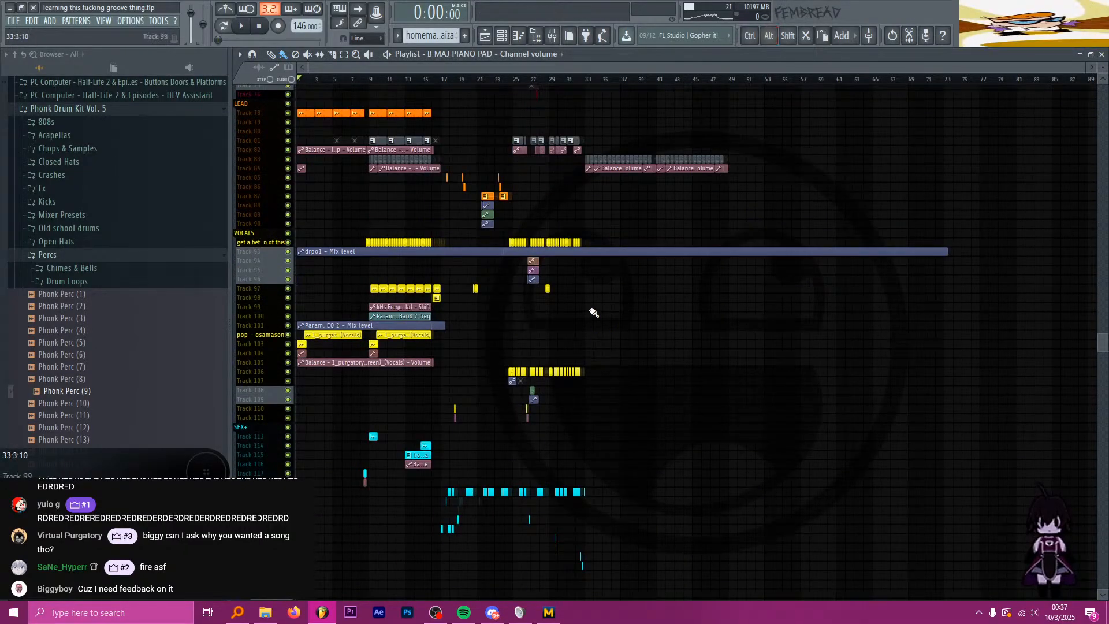
pyautogui.scroll(10, 594, 313)
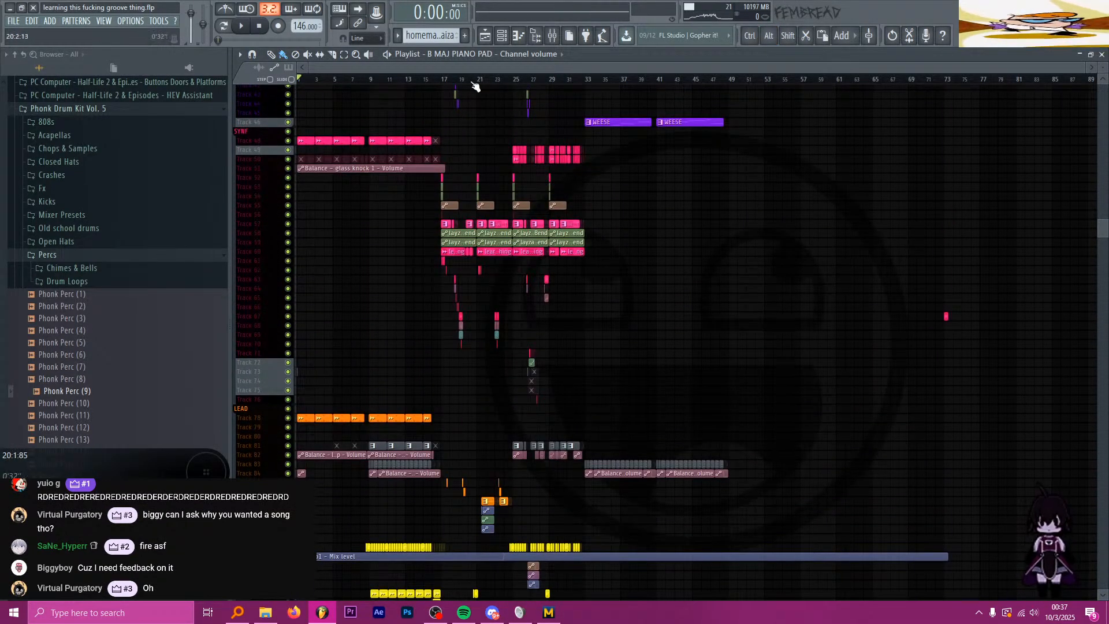
pyautogui.moveTo(440, 83); pyautogui.dragTo(603, 117)
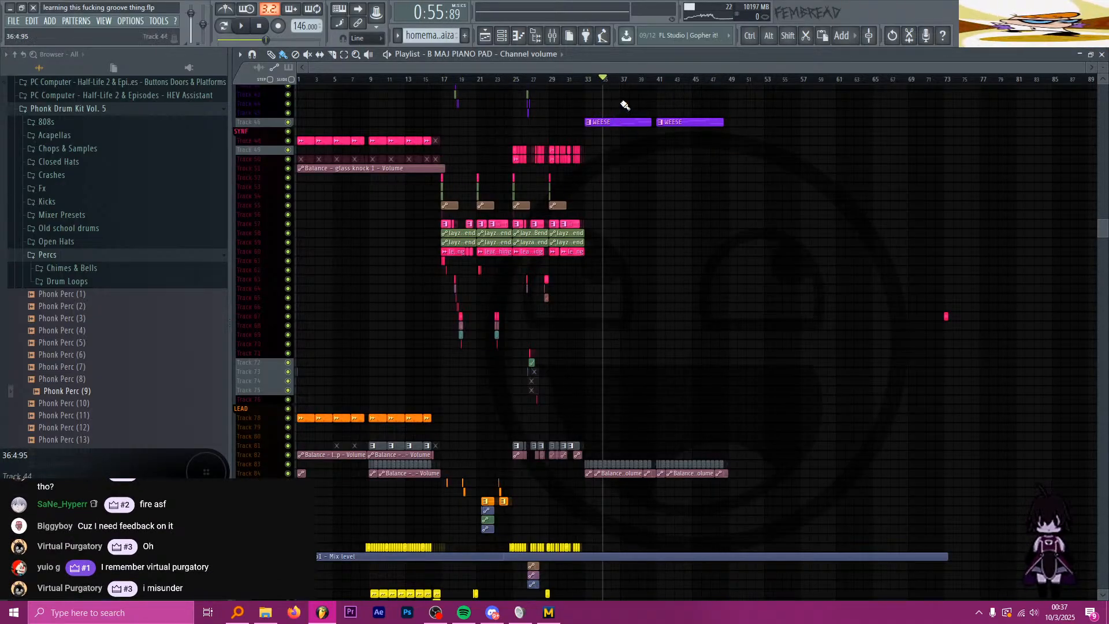
# Step: Examine the drum, bass and synth tracks around bar 33, including the crash and the two WEESE clips
pyautogui.scroll(6, 767, 203)
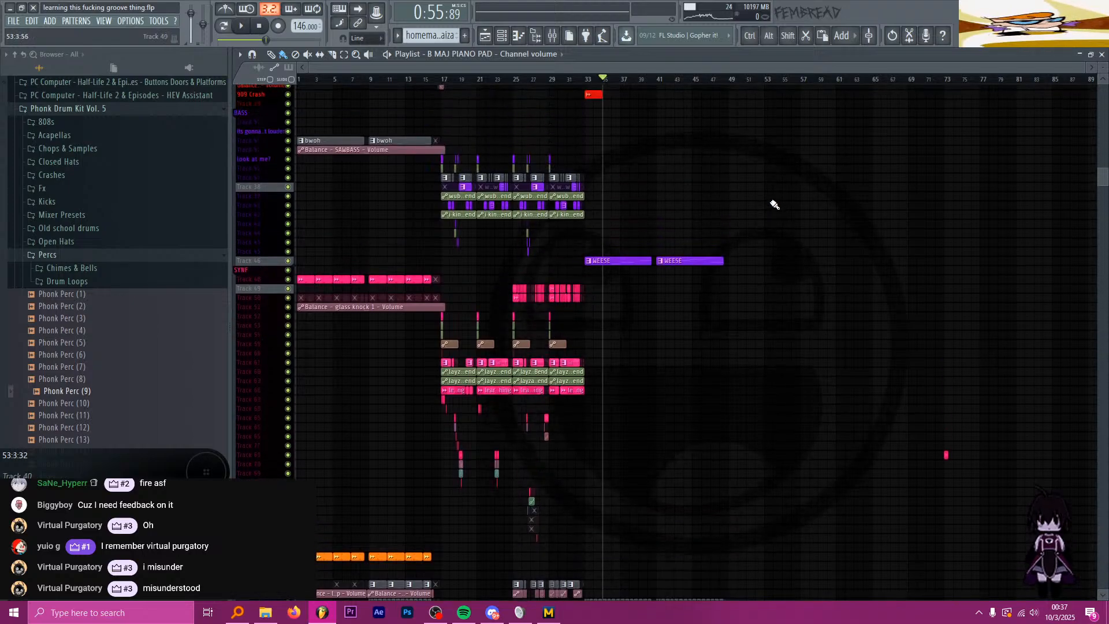
pyautogui.keyDown('ctrl'); pyautogui.scroll(3, 579, 192); pyautogui.keyUp('ctrl')
pyautogui.scroll(5, 579, 191)
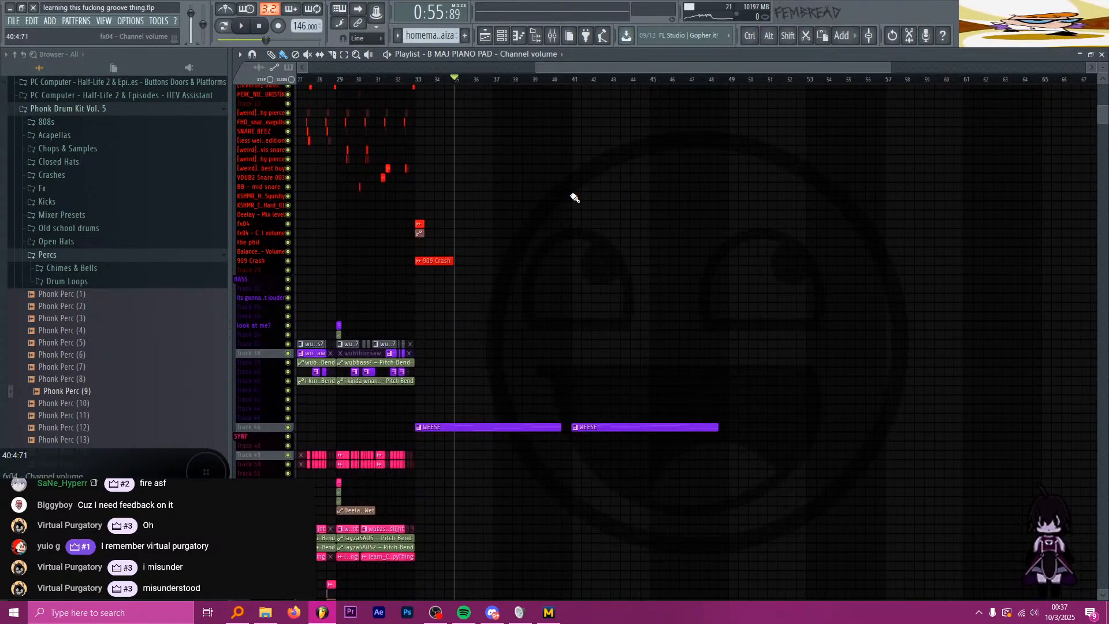
pyautogui.scroll(3, 604, 191)
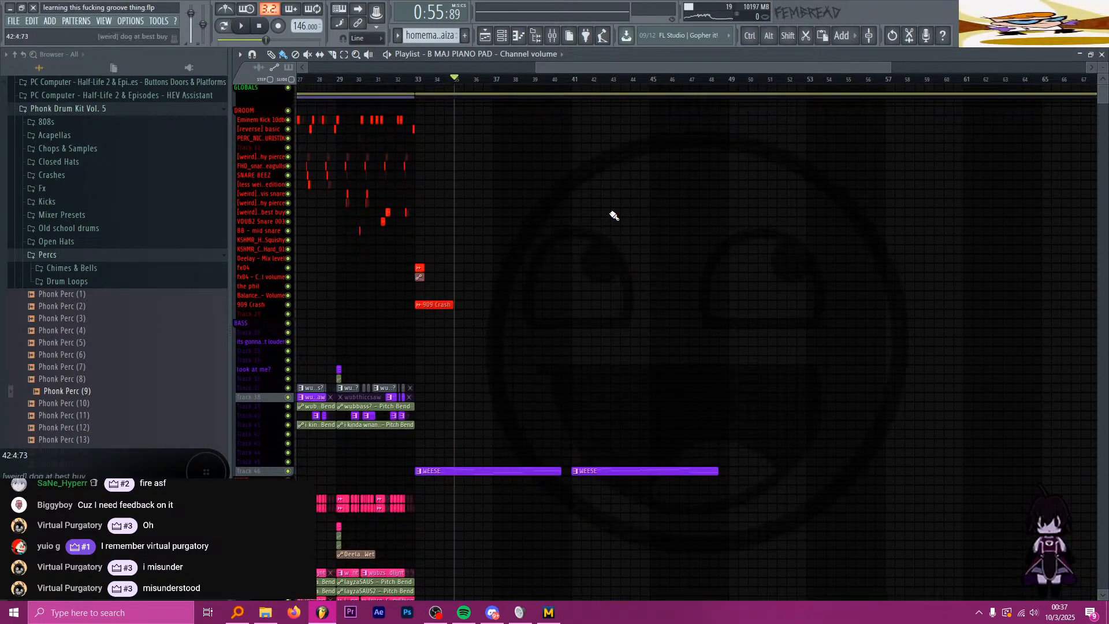
pyautogui.keyDown('ctrl'); pyautogui.scroll(3, 470, 235); pyautogui.keyUp('ctrl')
pyautogui.keyDown('alt'); pyautogui.scroll(3, 393, 231); pyautogui.keyUp('alt')
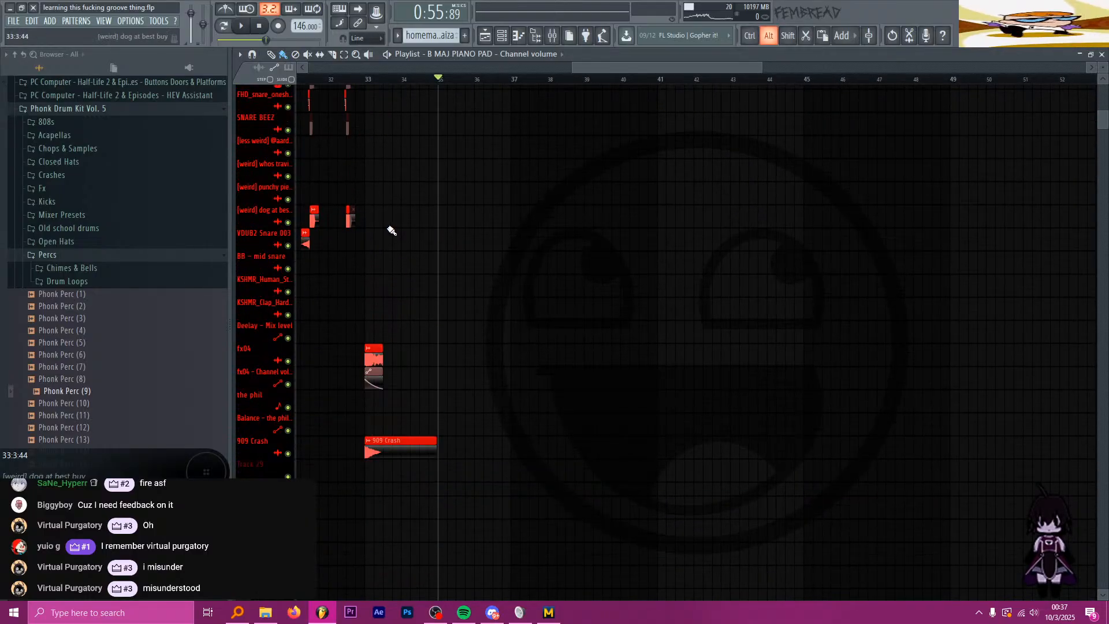
pyautogui.scroll(-7, 404, 238)
pyautogui.scroll(-4, 464, 304)
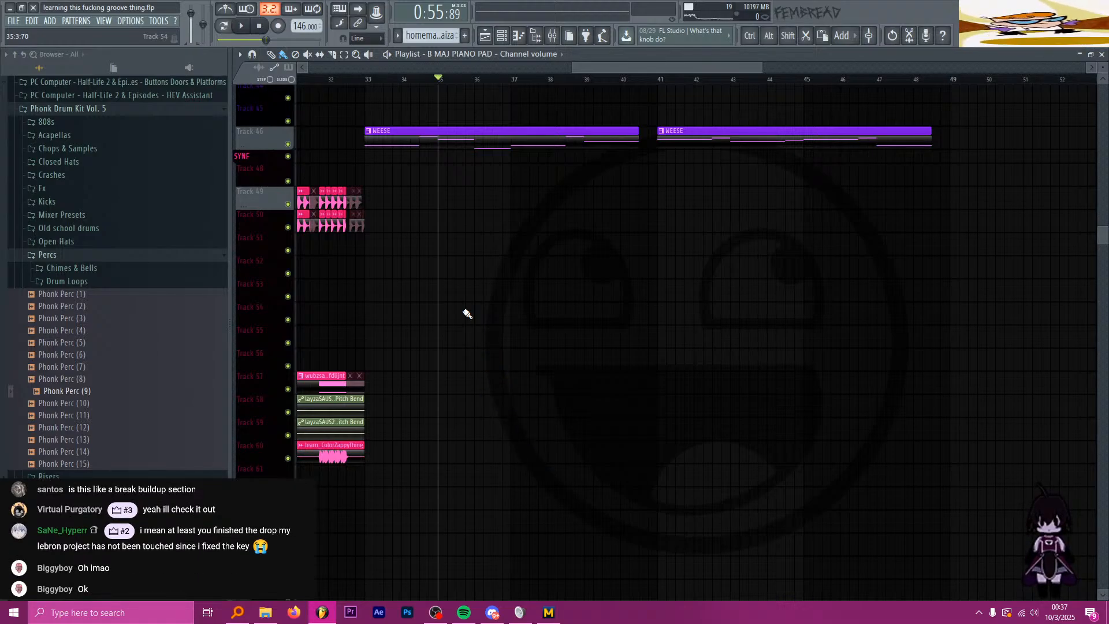
pyautogui.scroll(-5, 467, 314)
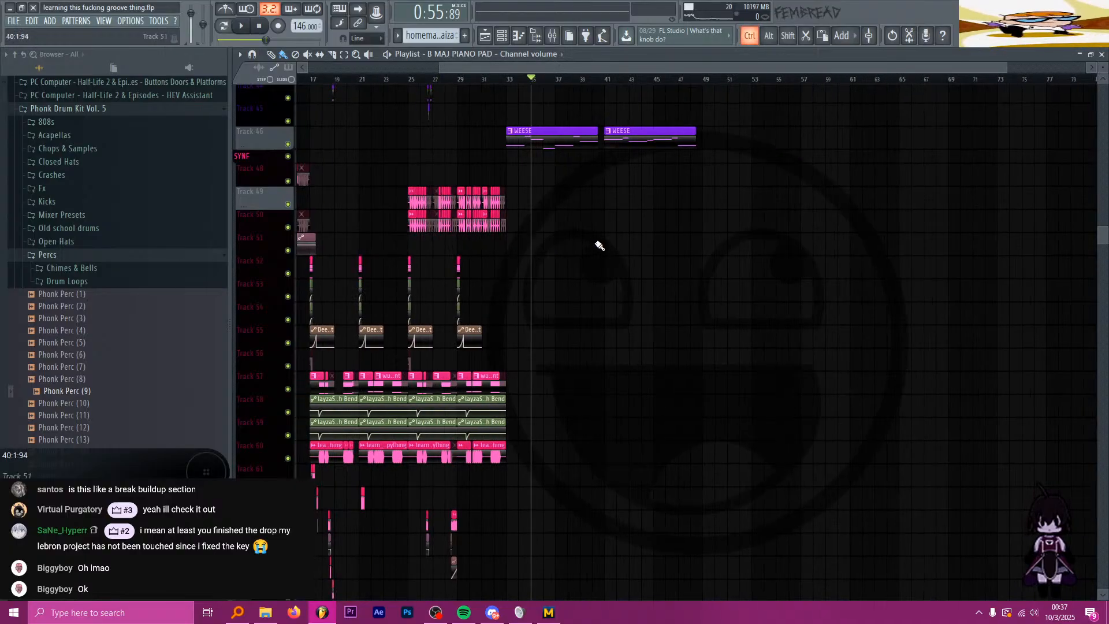
# Step: Review the SYNF, LEAD, VOCALS and BASS tracks around bar 25 and set the playback position to bar 33
pyautogui.moveTo(408, 87); pyautogui.dragTo(549, 159)
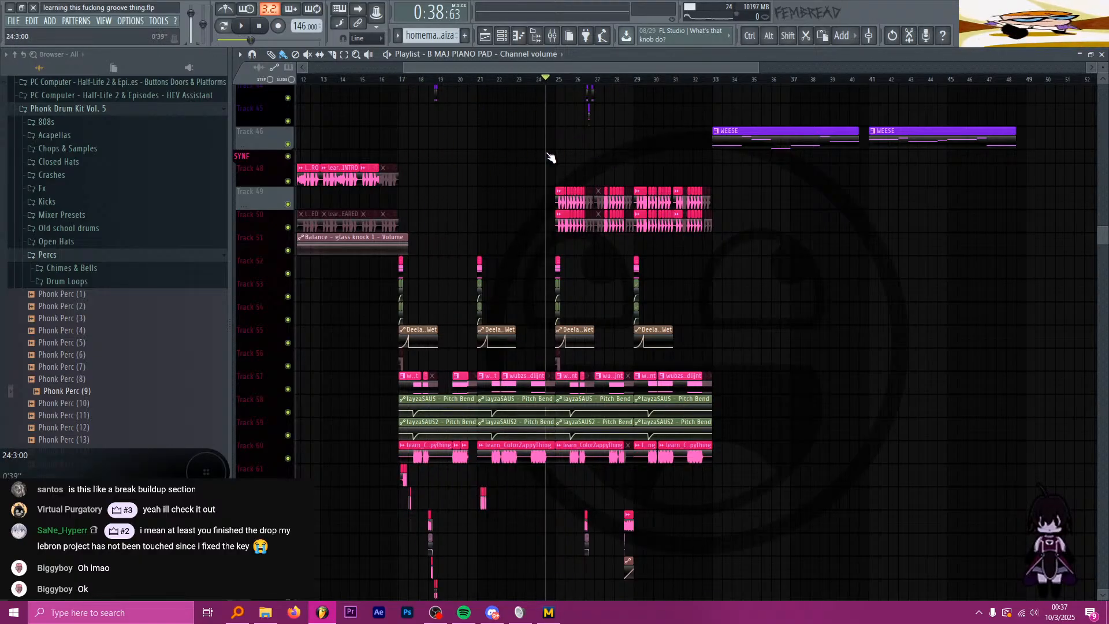
pyautogui.scroll(-8, 514, 190)
pyautogui.scroll(-3, 559, 291)
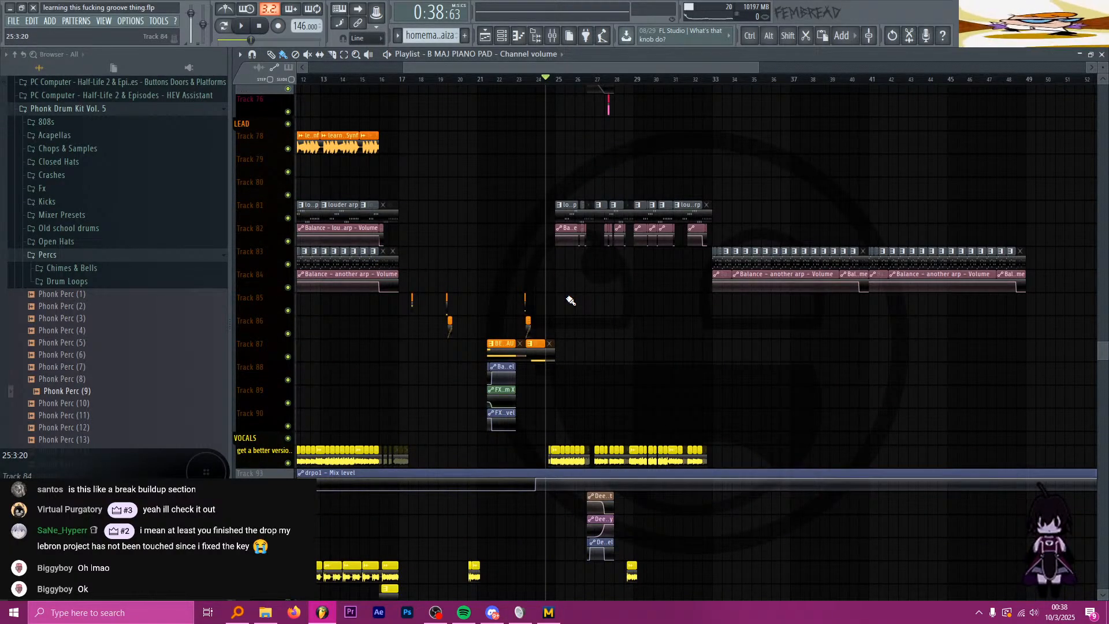
pyautogui.scroll(9, 674, 312)
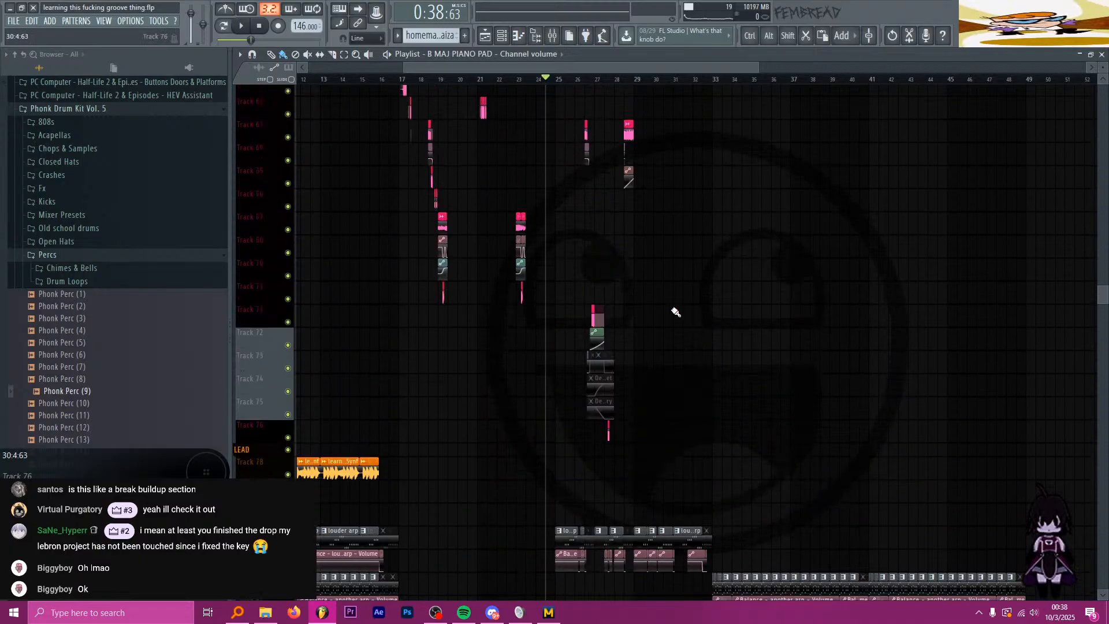
pyautogui.scroll(4, 677, 306)
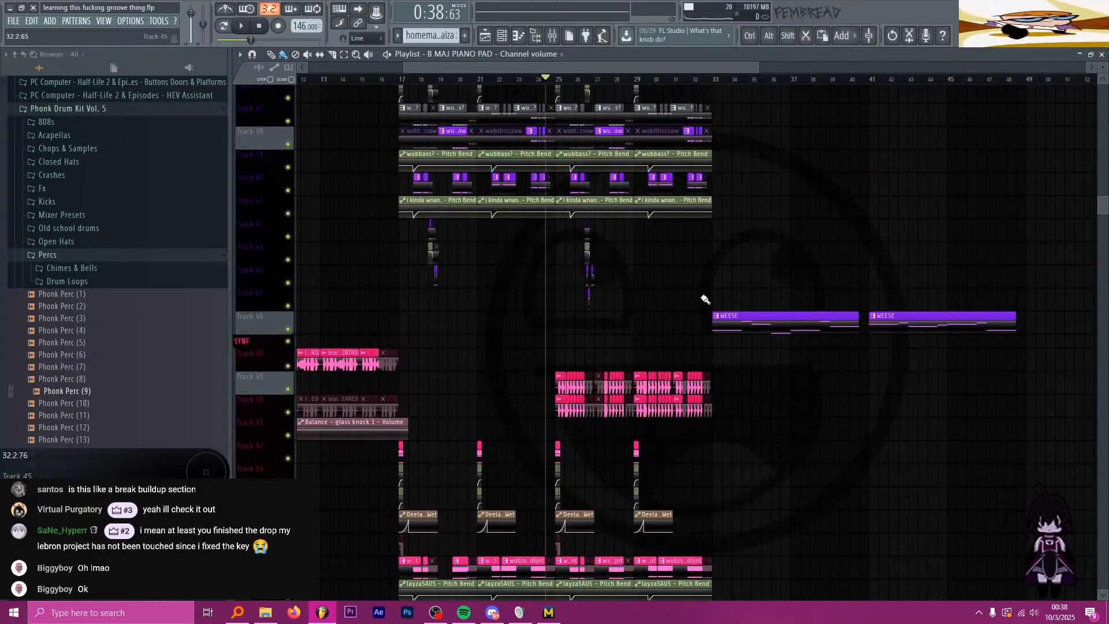
pyautogui.scroll(2, 738, 297)
pyautogui.click(716, 80)
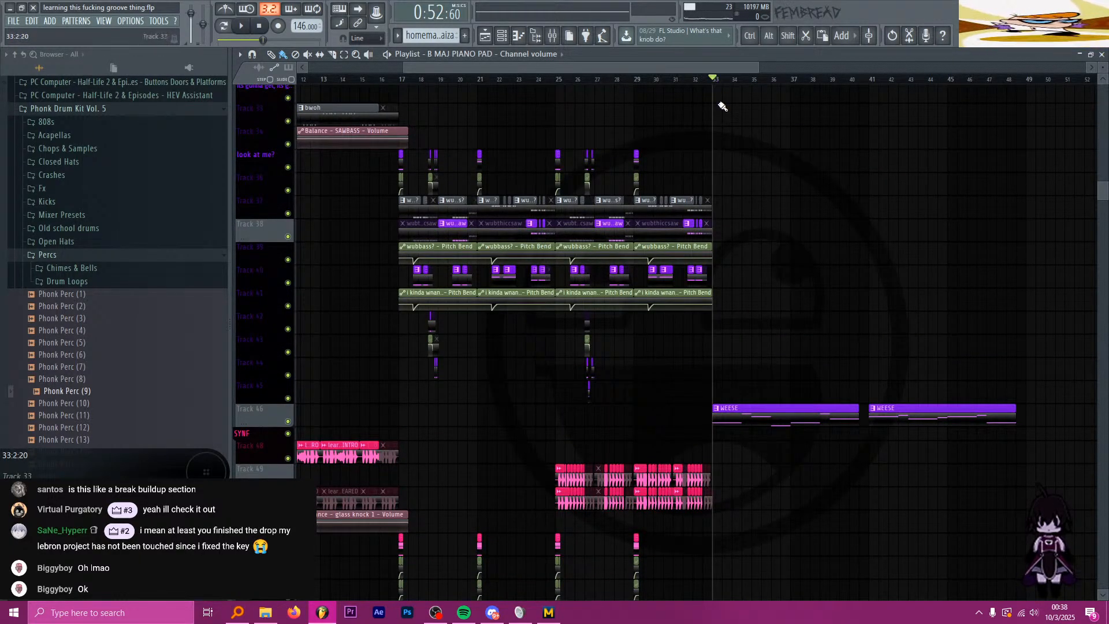
# Step: Examine the WEESE clips and the LEAD arp clips between bars 33 and 49
pyautogui.hscroll(5, 750, 173)
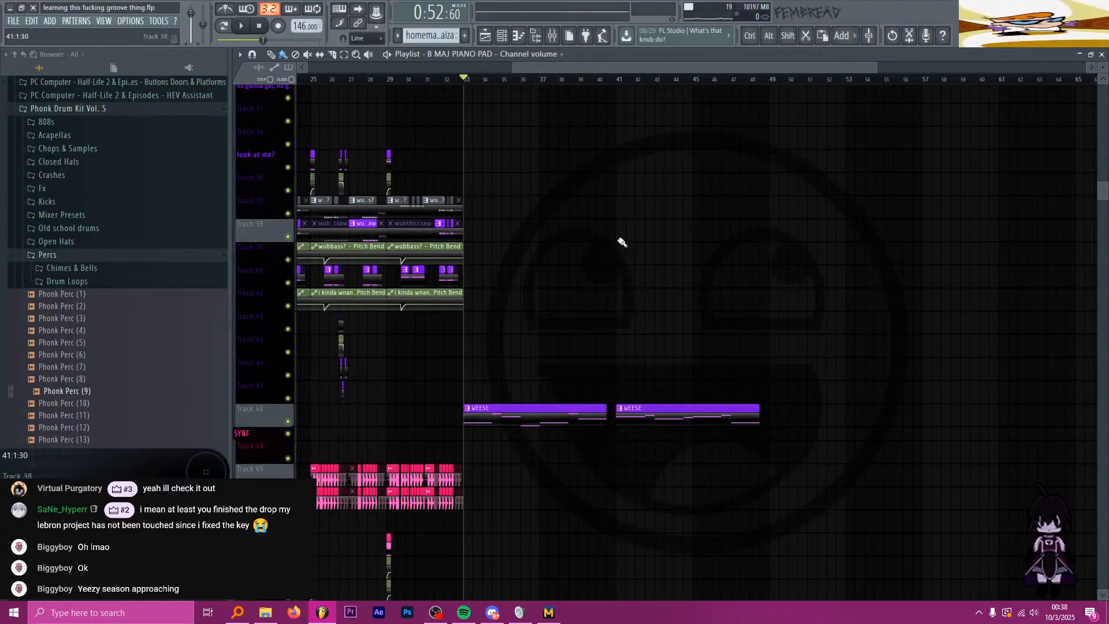
pyautogui.scroll(2, 621, 240)
pyautogui.scroll(2, 554, 338)
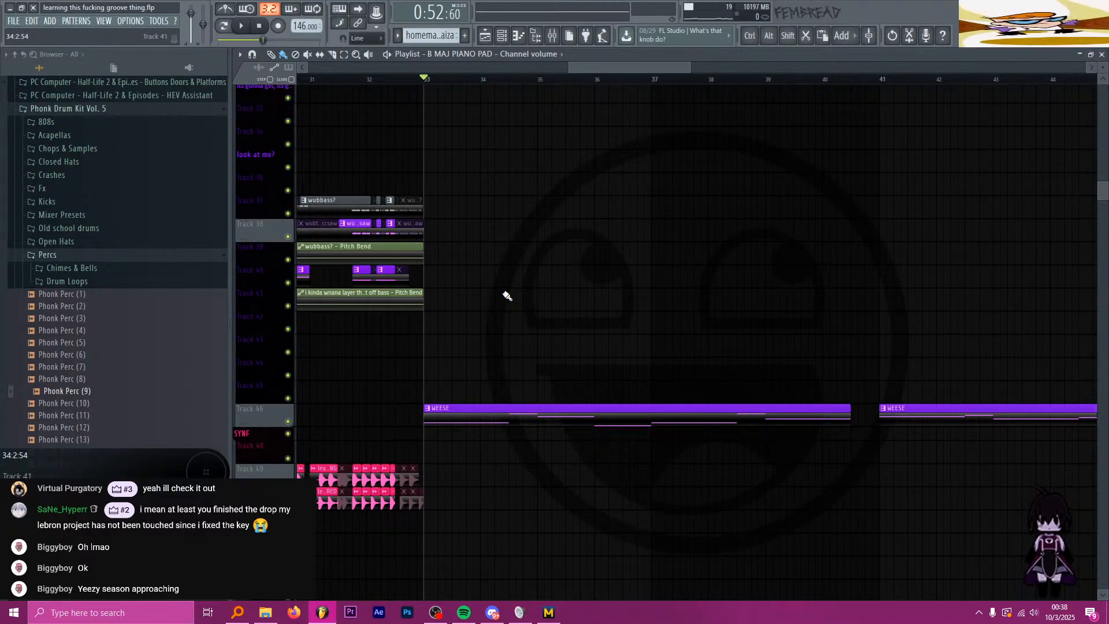
pyautogui.scroll(-4, 496, 314)
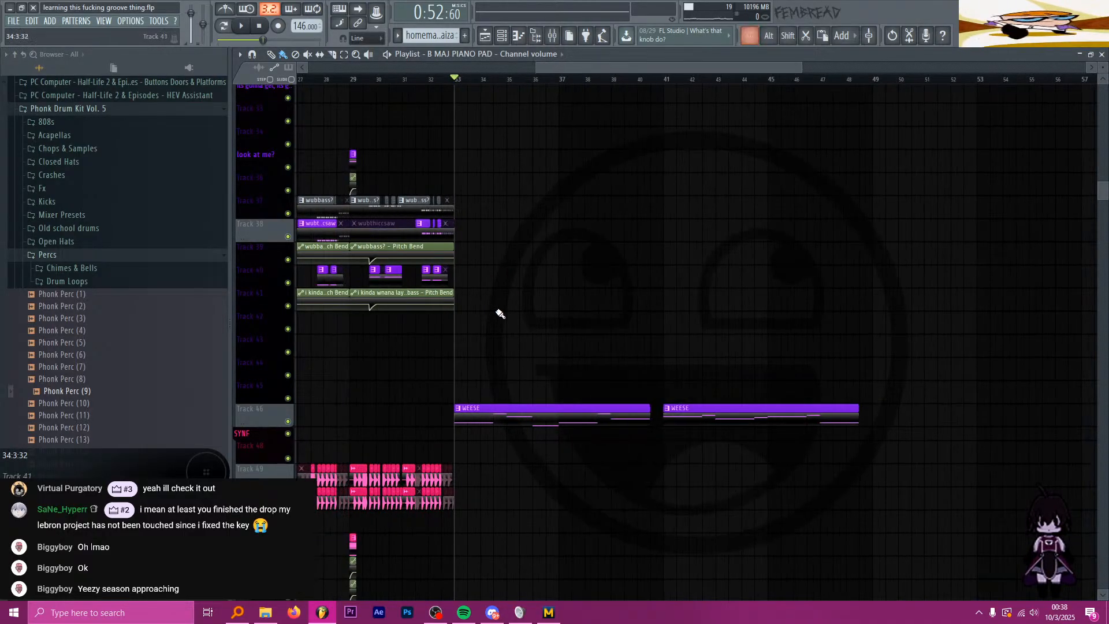
pyautogui.scroll(-10, 497, 324)
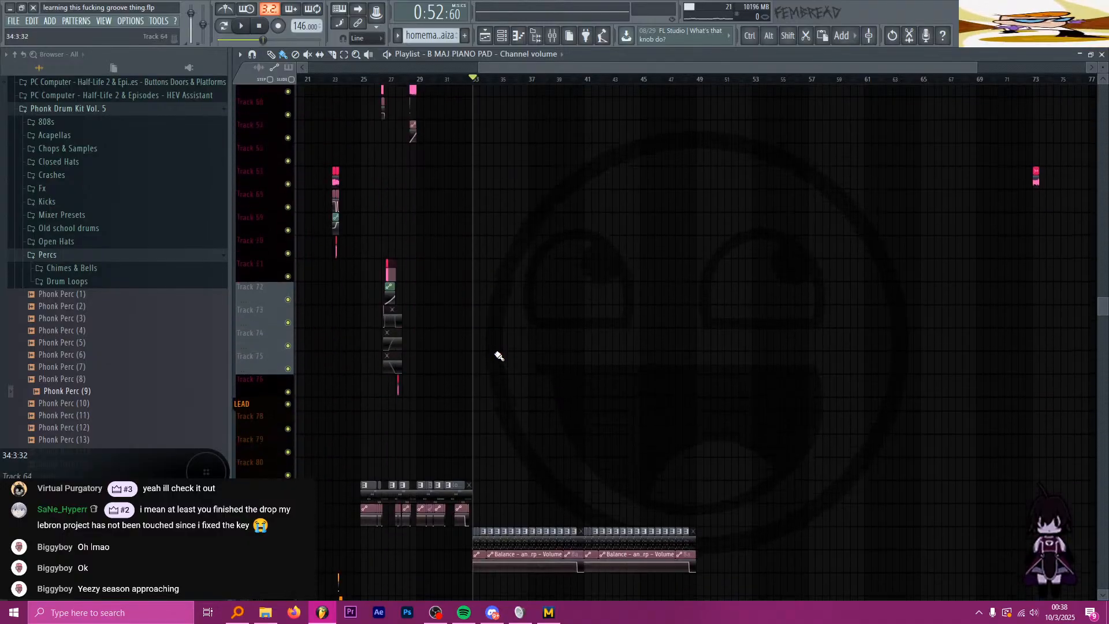
pyautogui.scroll(3, 498, 356)
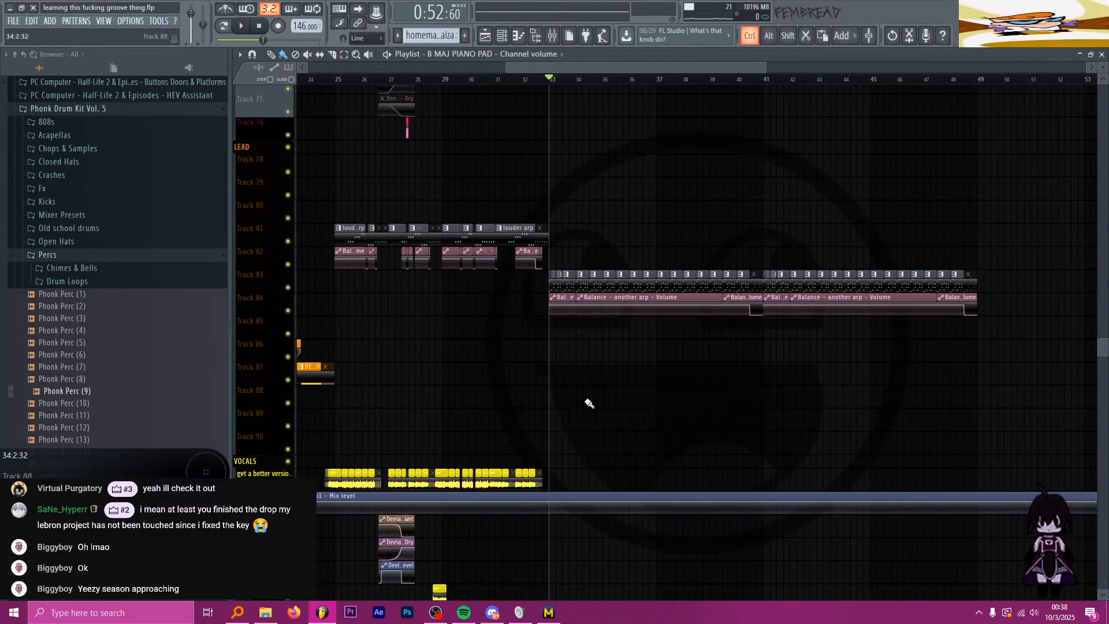
pyautogui.scroll(2, 588, 422)
# Step: Create a new pattern named SAW KEYZ and give it a pink color
pyautogui.press('F4')
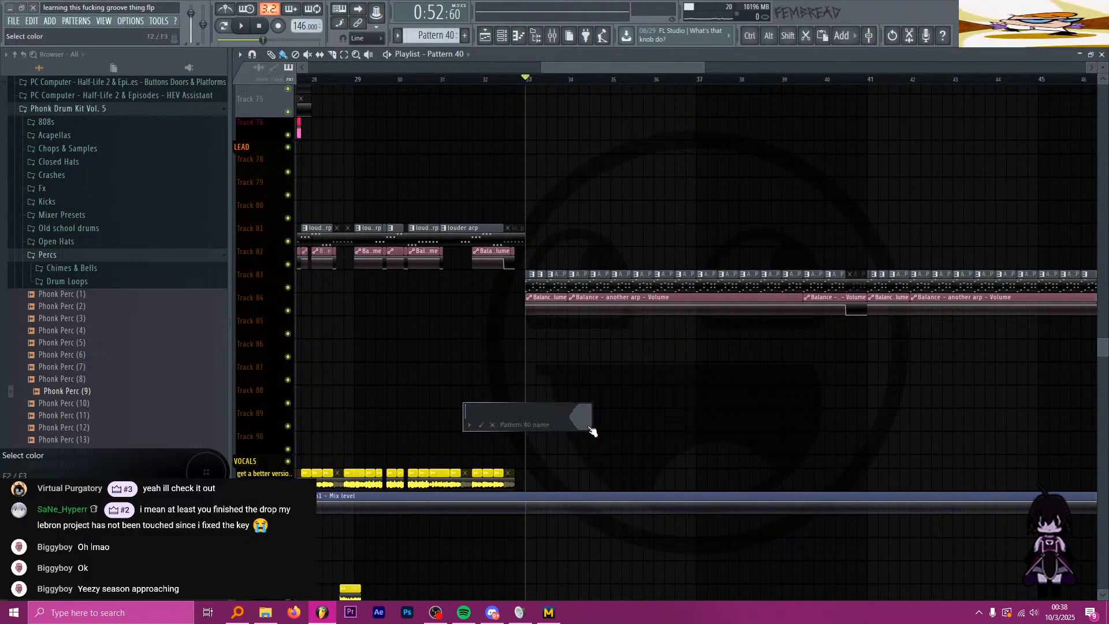
pyautogui.write('SAW')
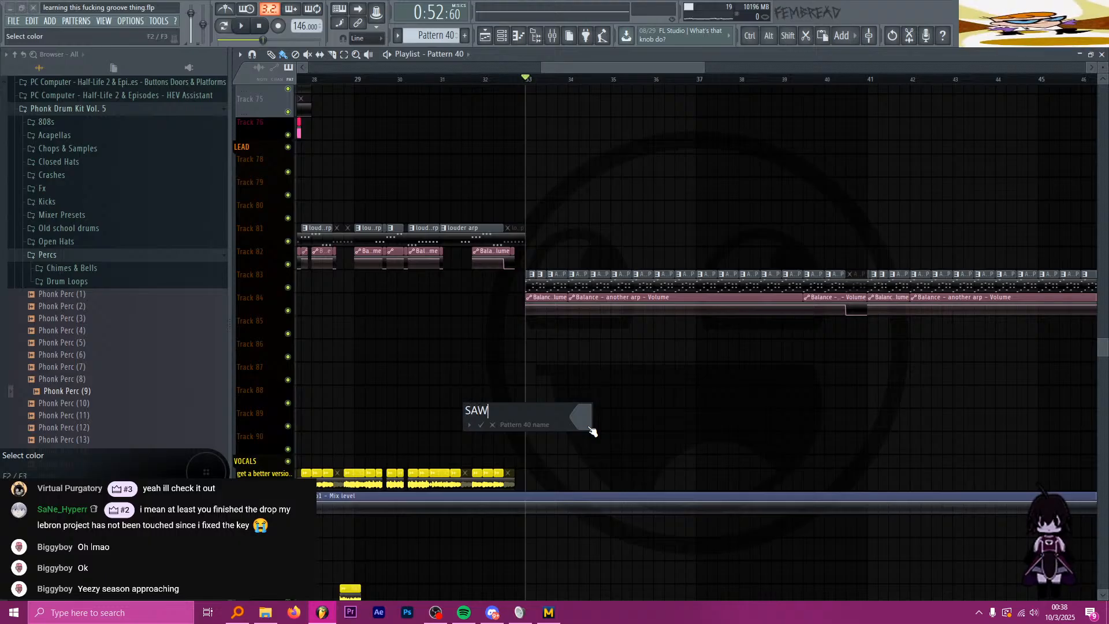
pyautogui.write(' KAY')
pyautogui.press('BackSpace')
pyautogui.press('BackSpace')
pyautogui.write('EYZ')
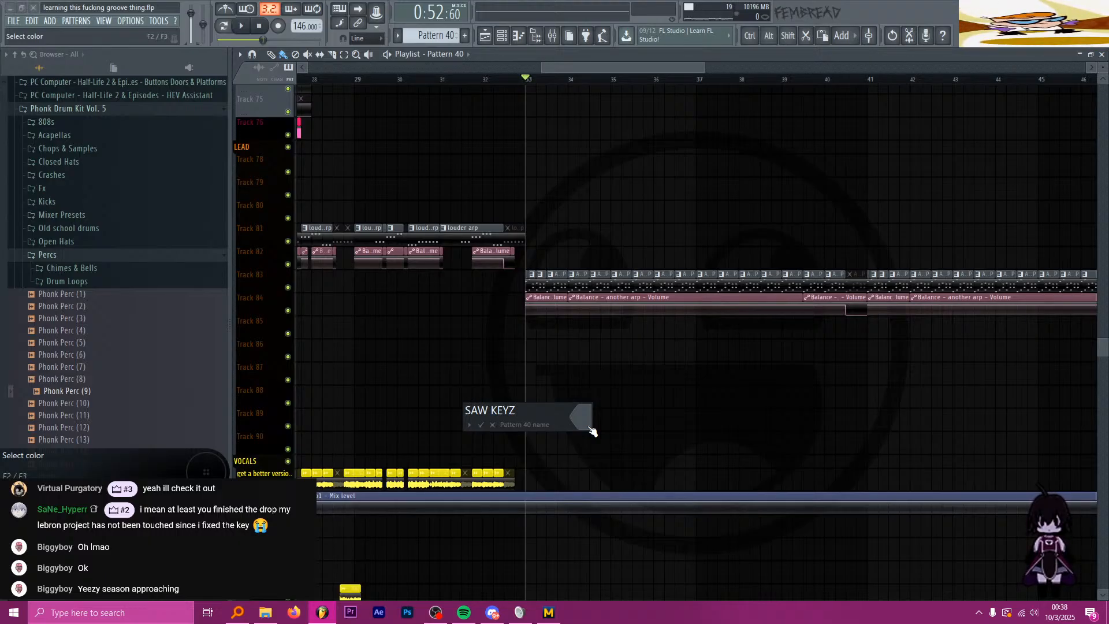
pyautogui.click(592, 430)
pyautogui.click(597, 407)
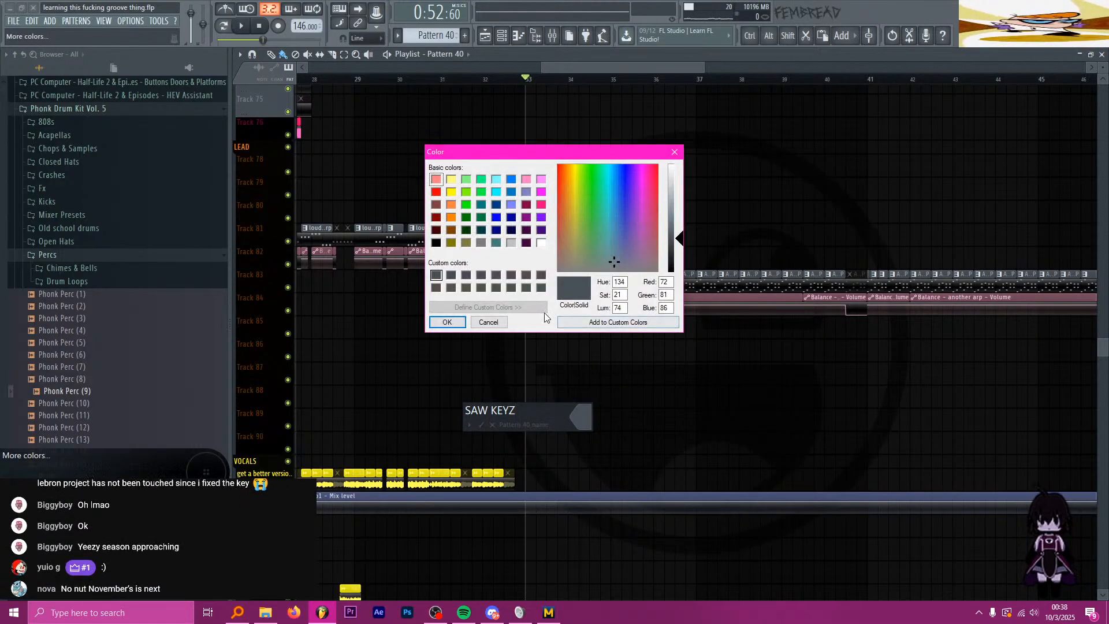
pyautogui.click(542, 206)
pyautogui.press('Return')
pyautogui.press('Return')
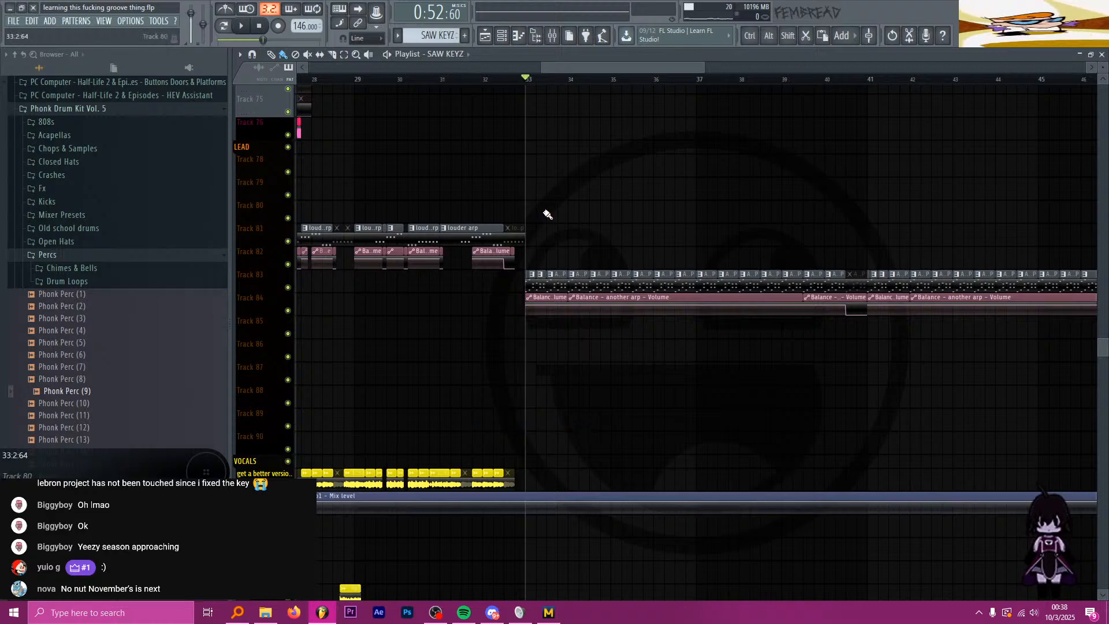
# Step: Insert a new track just above the LEAD group and place a SAW KEYZ clip on it from bar 33 to bar 37
pyautogui.scroll(5, 544, 211)
pyautogui.scroll(4, 546, 219)
pyautogui.scroll(-6, 554, 276)
pyautogui.scroll(7, 581, 307)
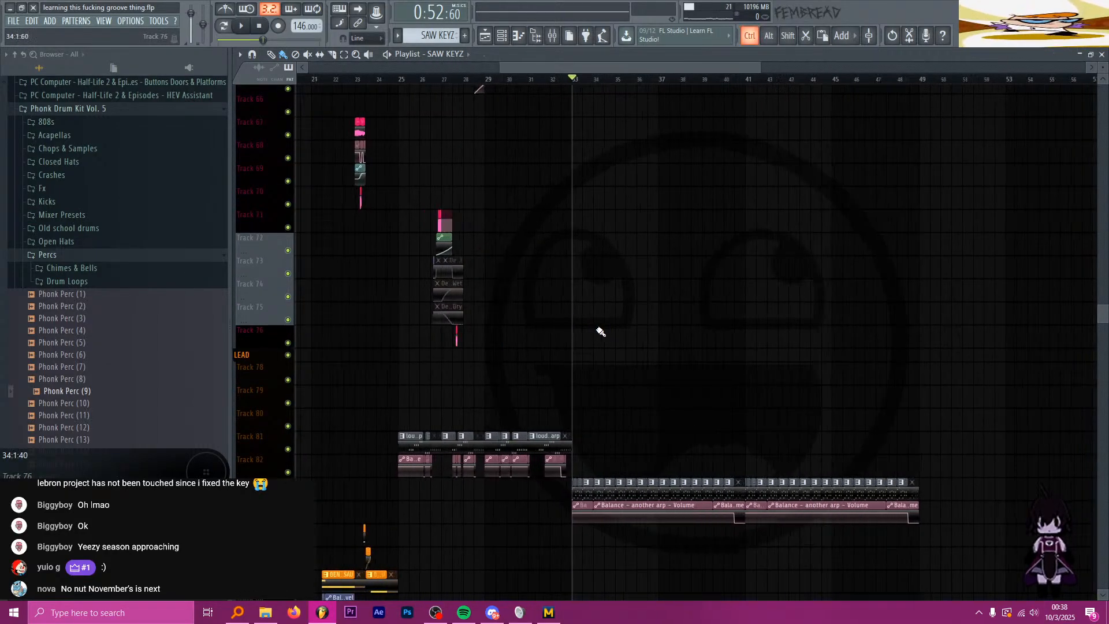
pyautogui.rightClick(264, 329)
pyautogui.press('i')
pyautogui.scroll(-1, 264, 329)
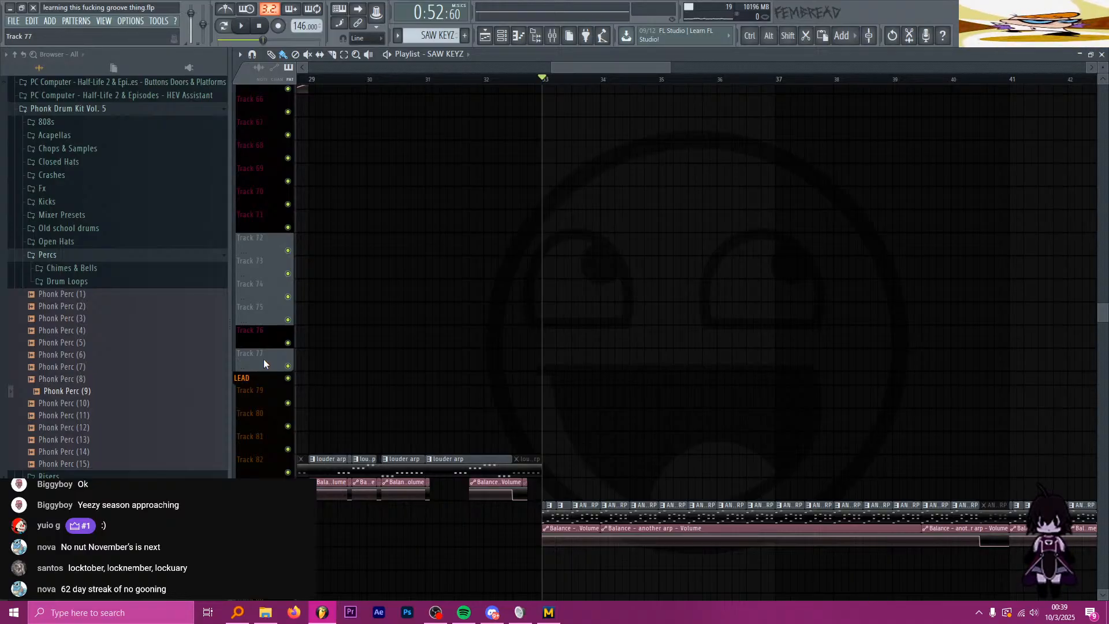
pyautogui.click(548, 360)
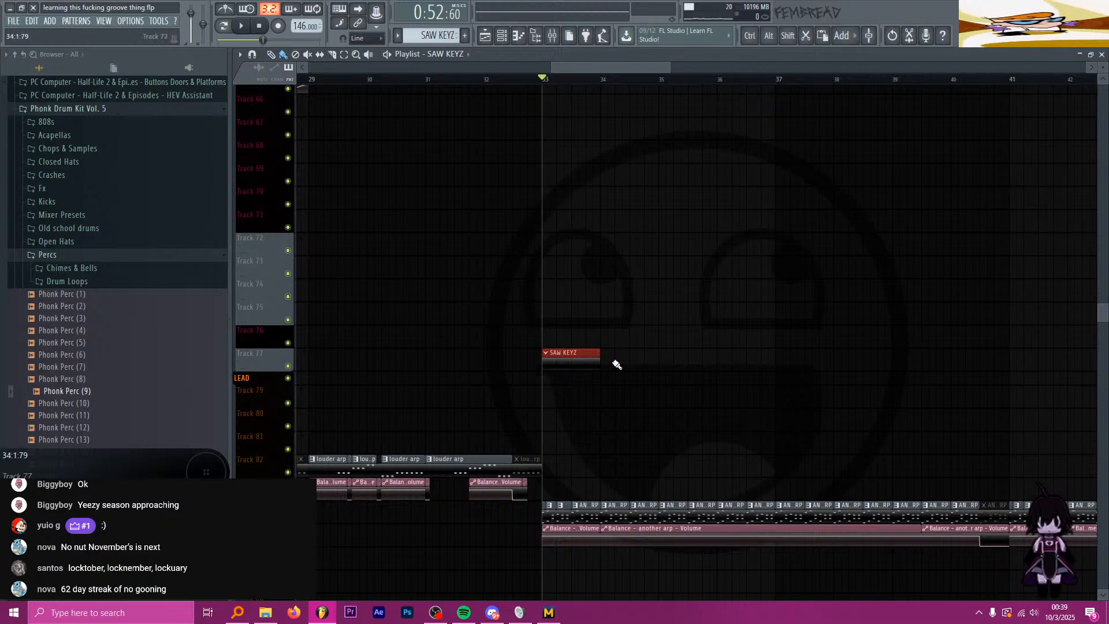
pyautogui.moveTo(617, 364); pyautogui.dragTo(771, 389)
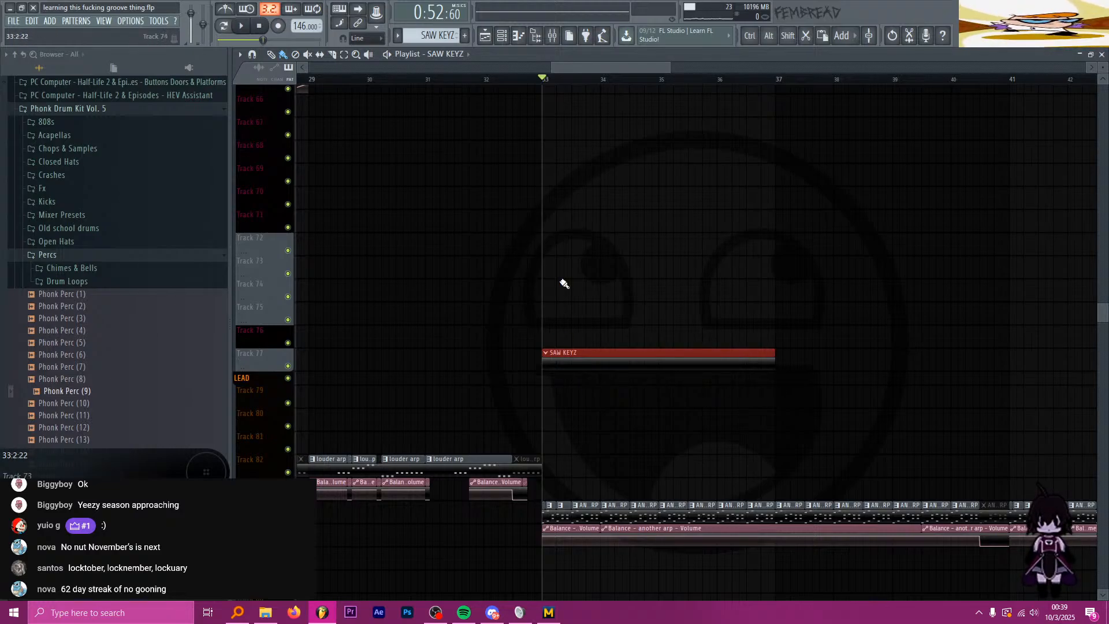
# Step: Show the SAUS group in the channel rack, add a Serum_2 channel to it, and close the synth's window
pyautogui.click(505, 41)
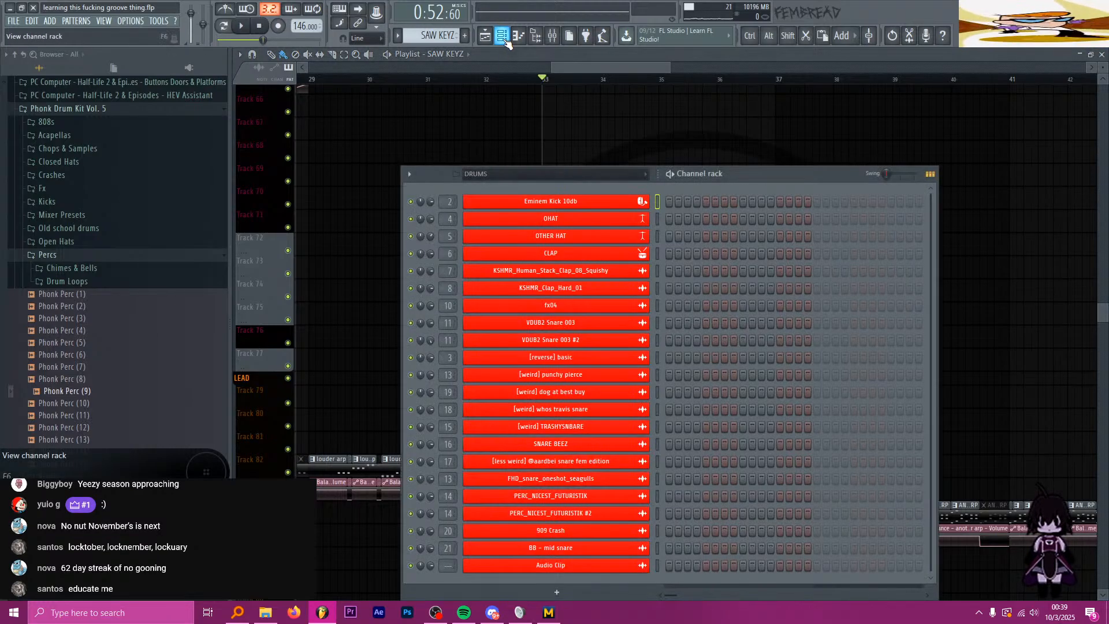
pyautogui.click(507, 174)
pyautogui.click(535, 257)
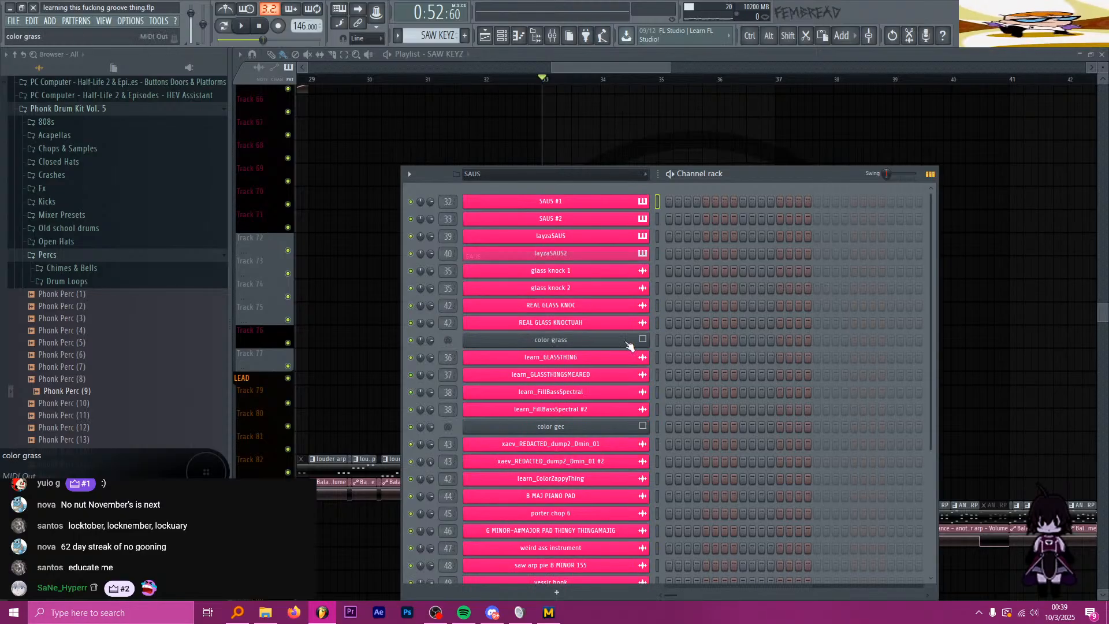
pyautogui.scroll(-10, 618, 418)
pyautogui.click(567, 585)
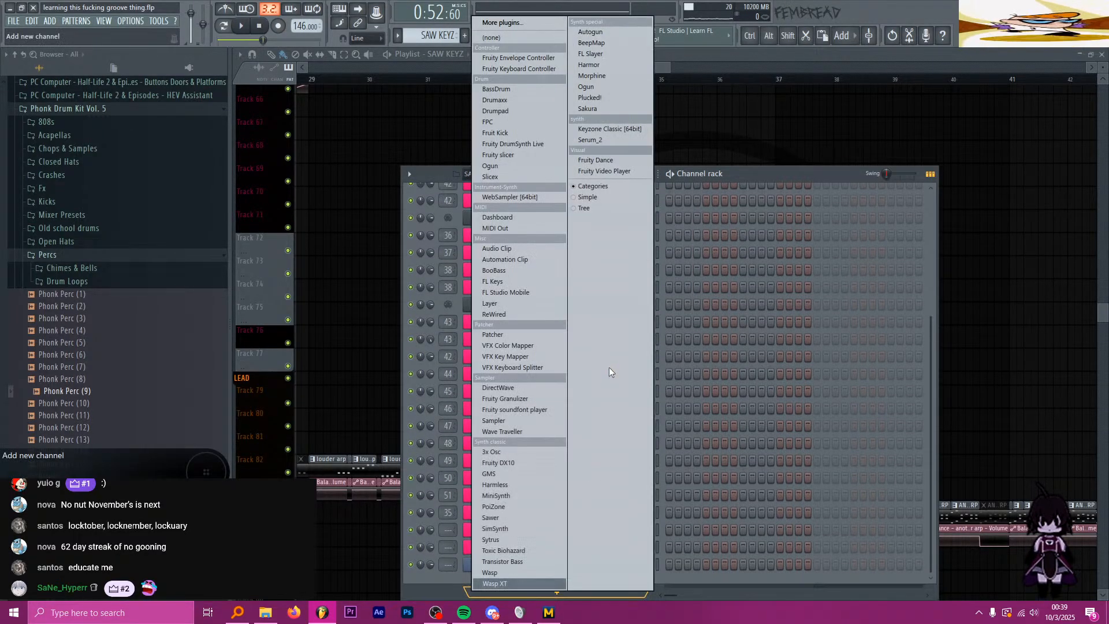
pyautogui.click(602, 134)
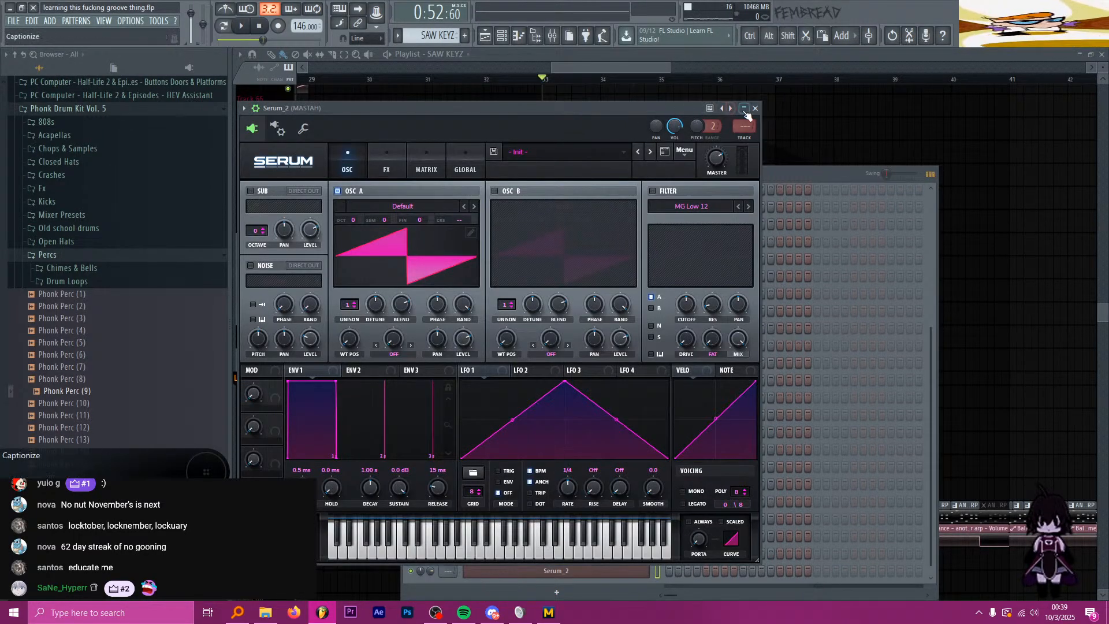
pyautogui.rightClick(730, 109)
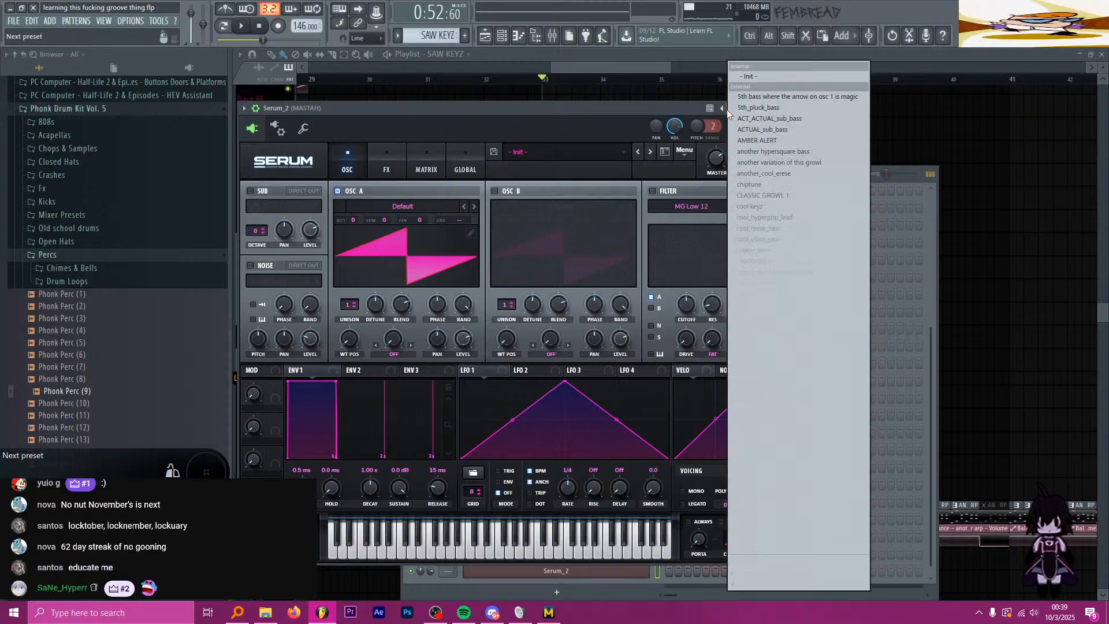
pyautogui.click(657, 110)
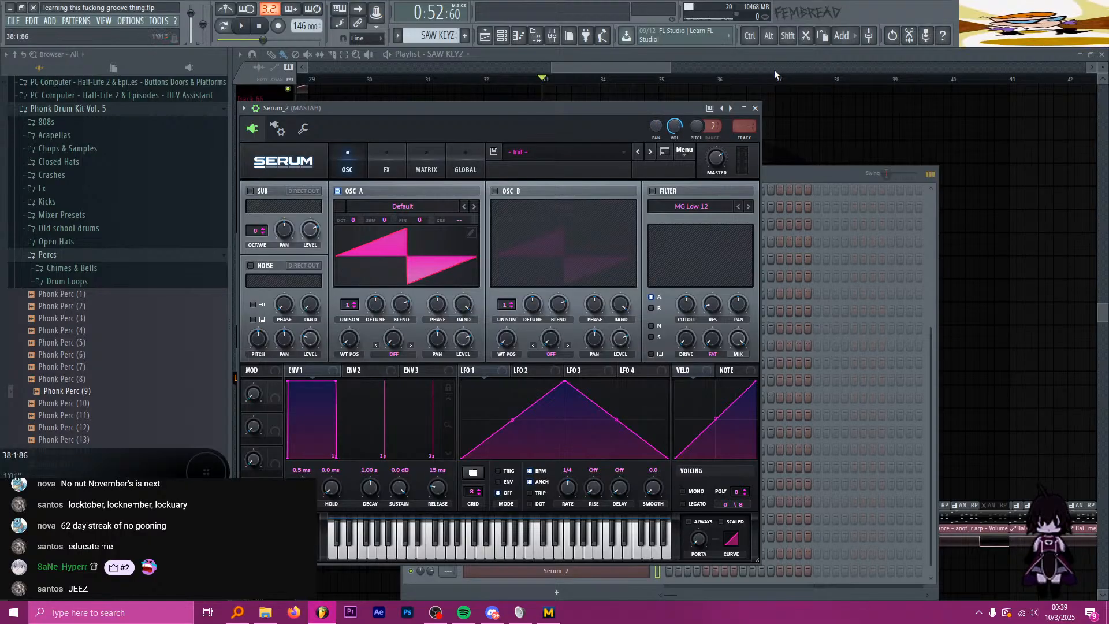
pyautogui.click(755, 108)
# Step: Rename the Serum_2 channel to SAW KEYZ and give it a pink color and a piano-keys icon
pyautogui.middleClick(595, 570)
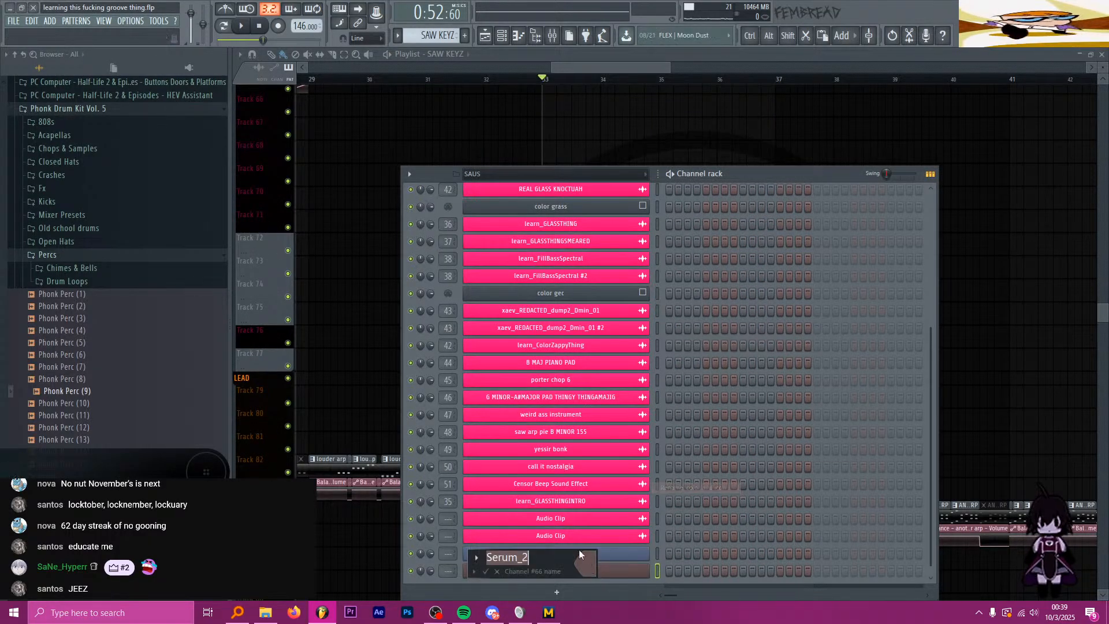
pyautogui.click(598, 560)
pyautogui.click(602, 449)
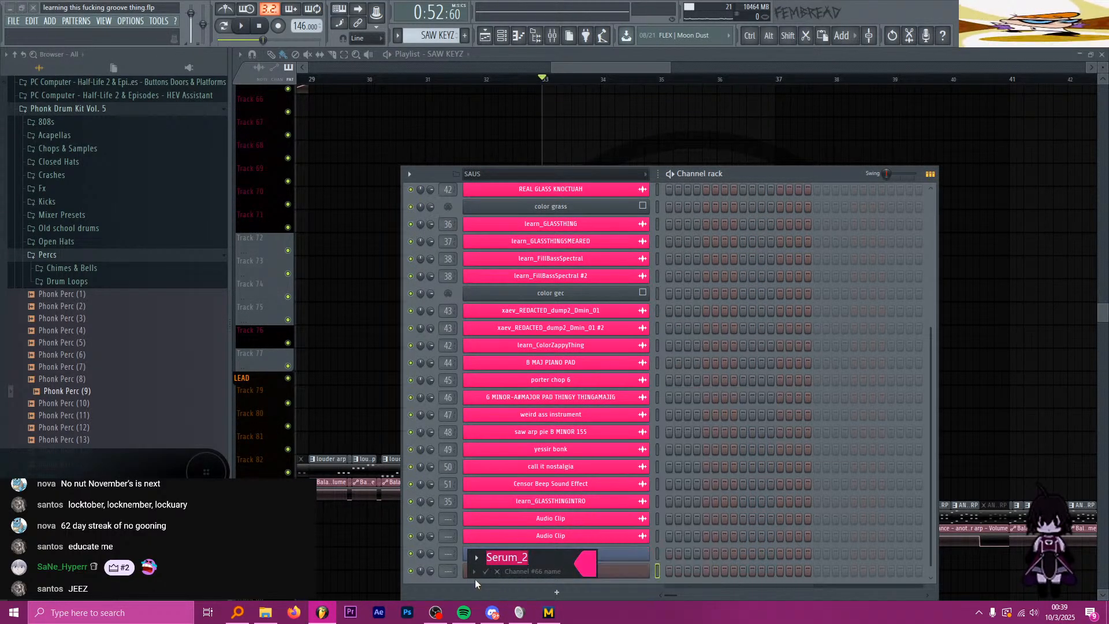
pyautogui.click(476, 557)
pyautogui.click(506, 272)
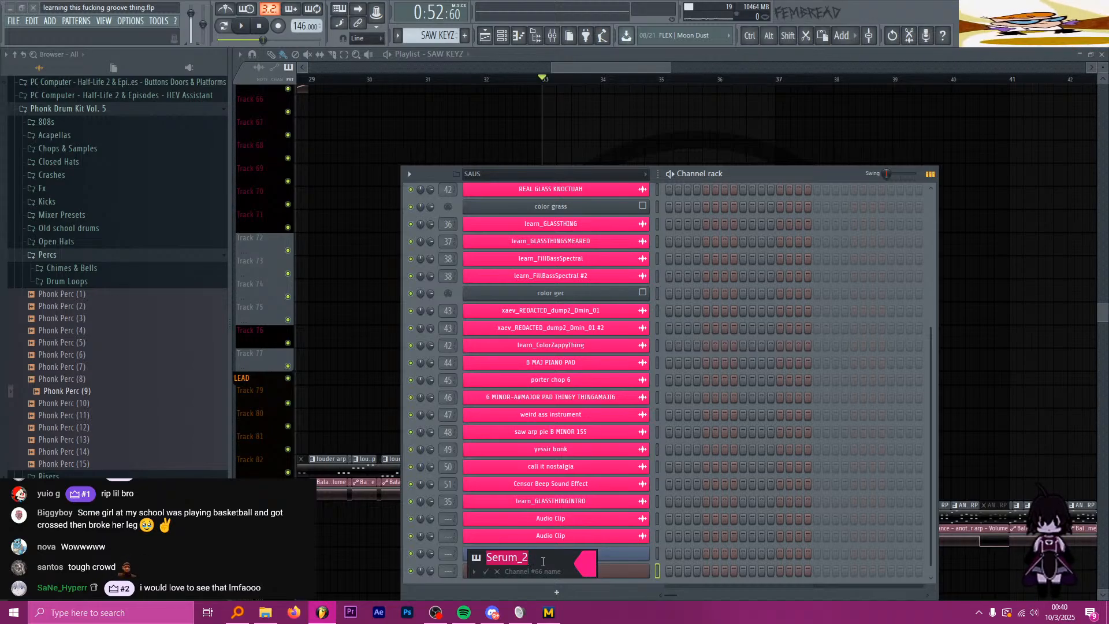
pyautogui.write('SAW KEYZ')
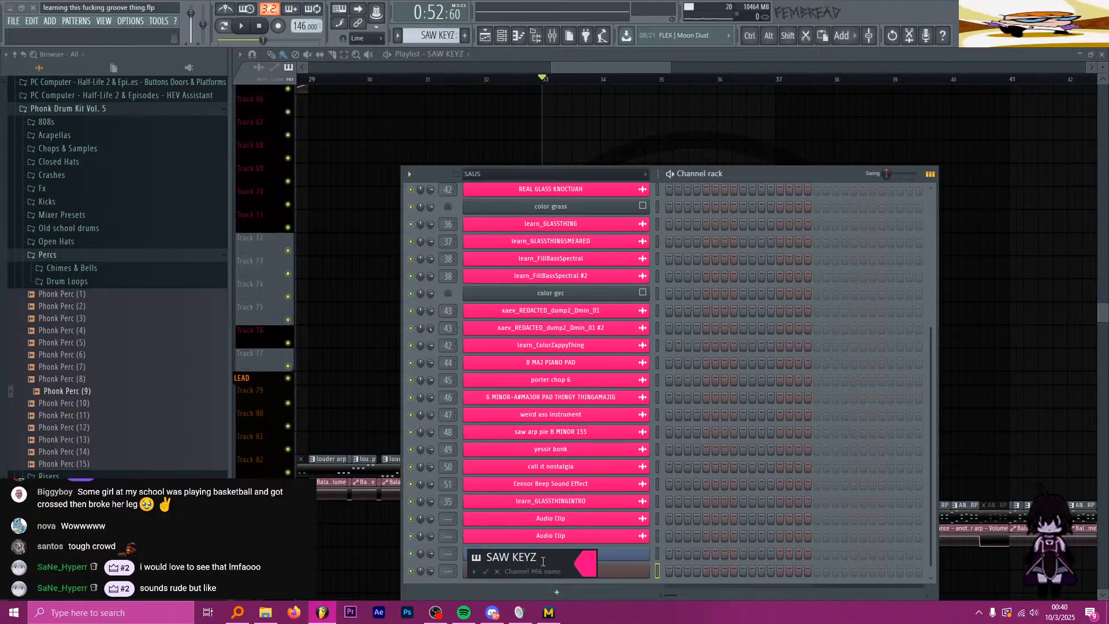
pyautogui.press('Return')
# Step: Move the SAW KEYZ channel to just below learn_GLASSTHINGINTRO in the channel rack and open its synth window
pyautogui.scroll(5, 558, 575)
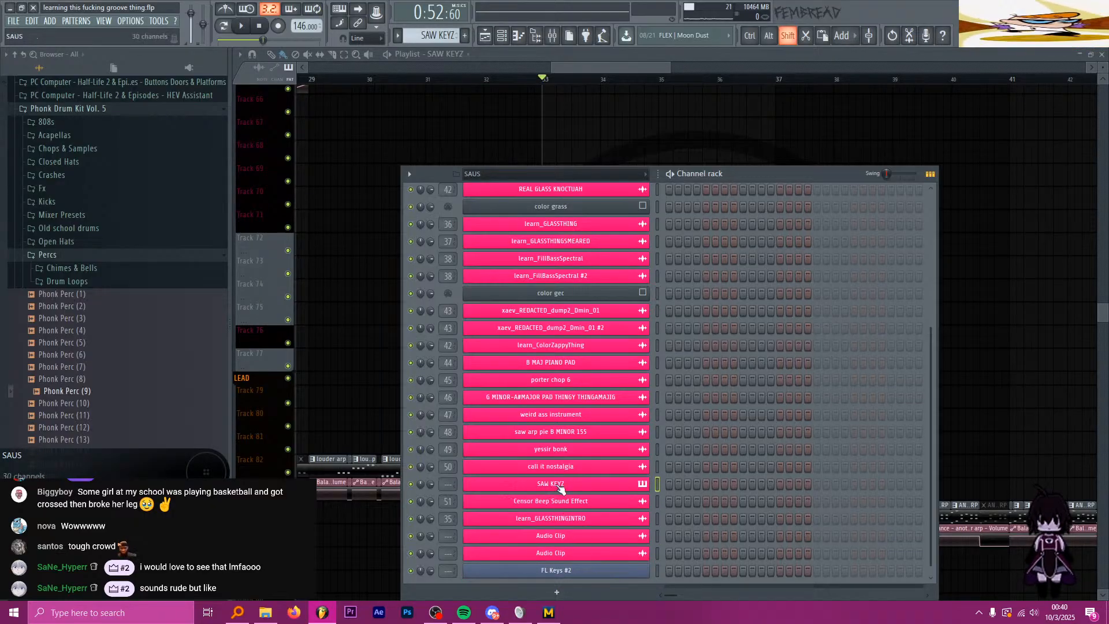
pyautogui.scroll(-2, 558, 484)
pyautogui.click(555, 519)
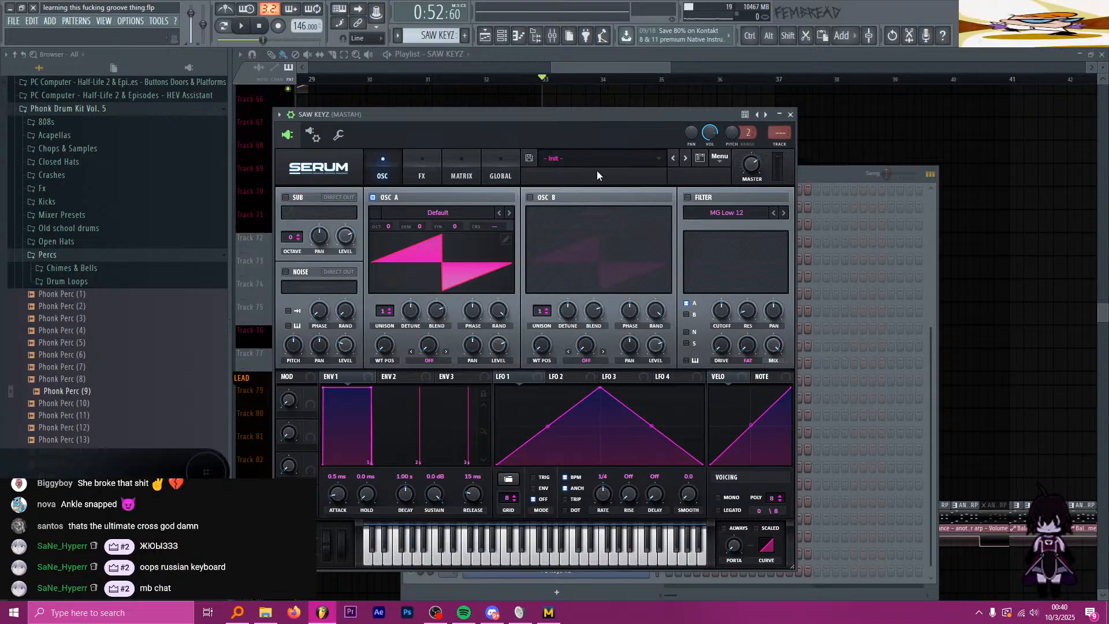
pyautogui.click(790, 115)
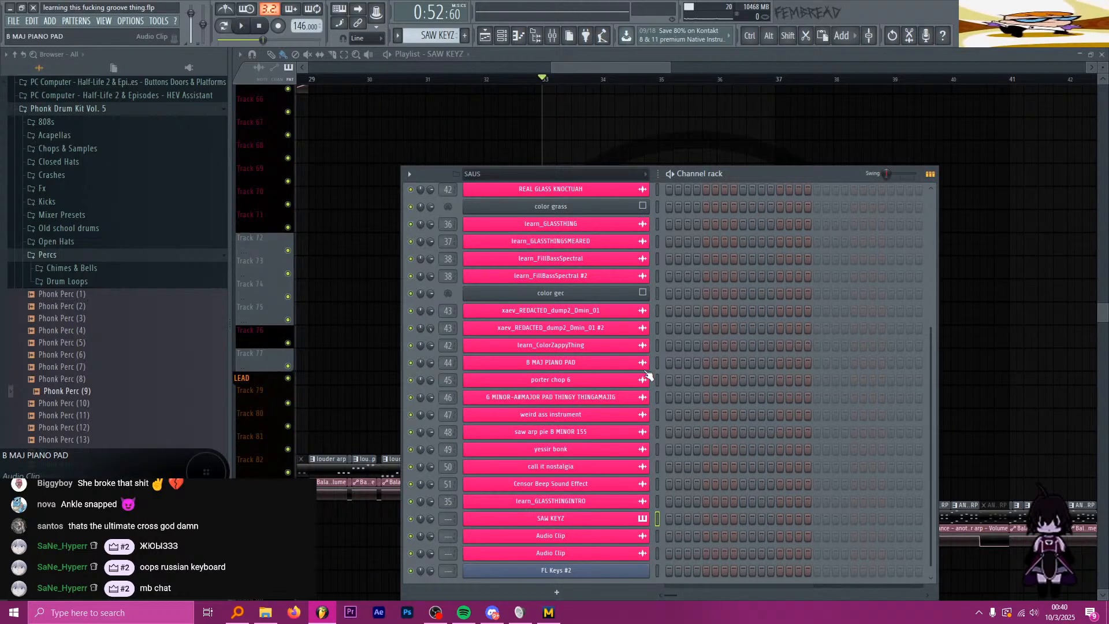
pyautogui.click(598, 518)
pyautogui.moveTo(641, 112); pyautogui.dragTo(570, 113)
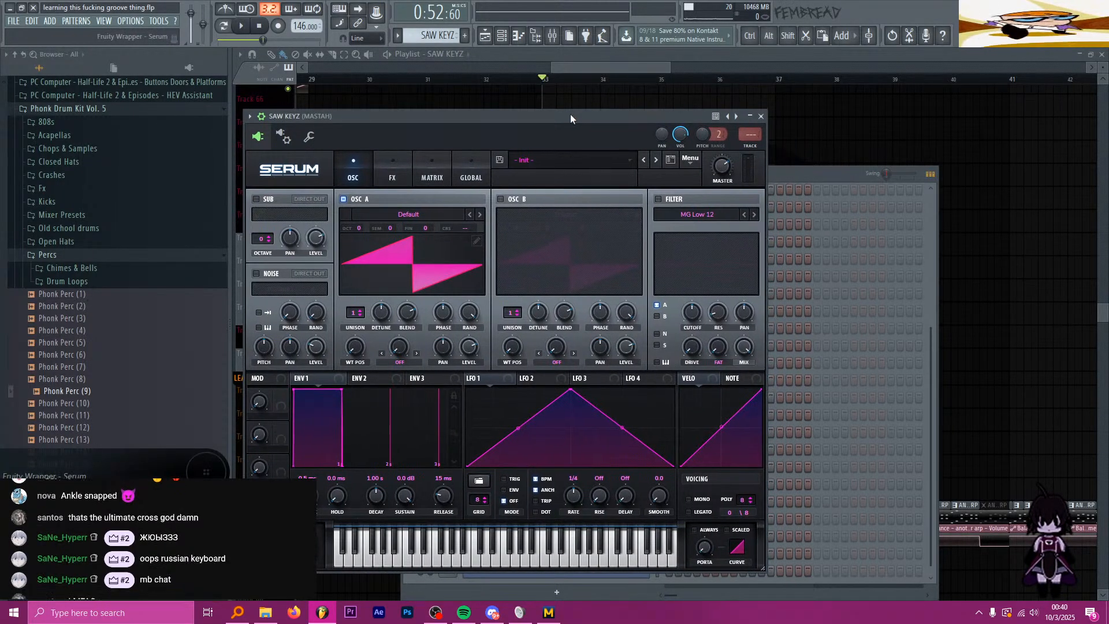
# Step: Route SAW KEYZ to its own mixer track and move that track right after the Censor Beep Sound Effect track
pyautogui.press('F9')
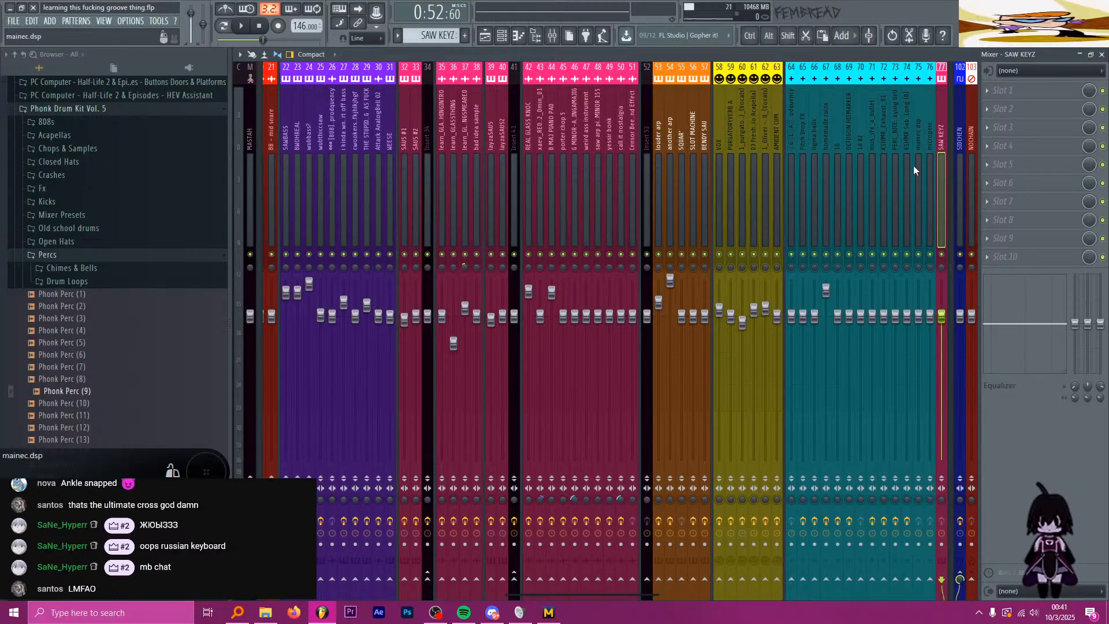
pyautogui.moveTo(941, 137); pyautogui.dragTo(645, 139)
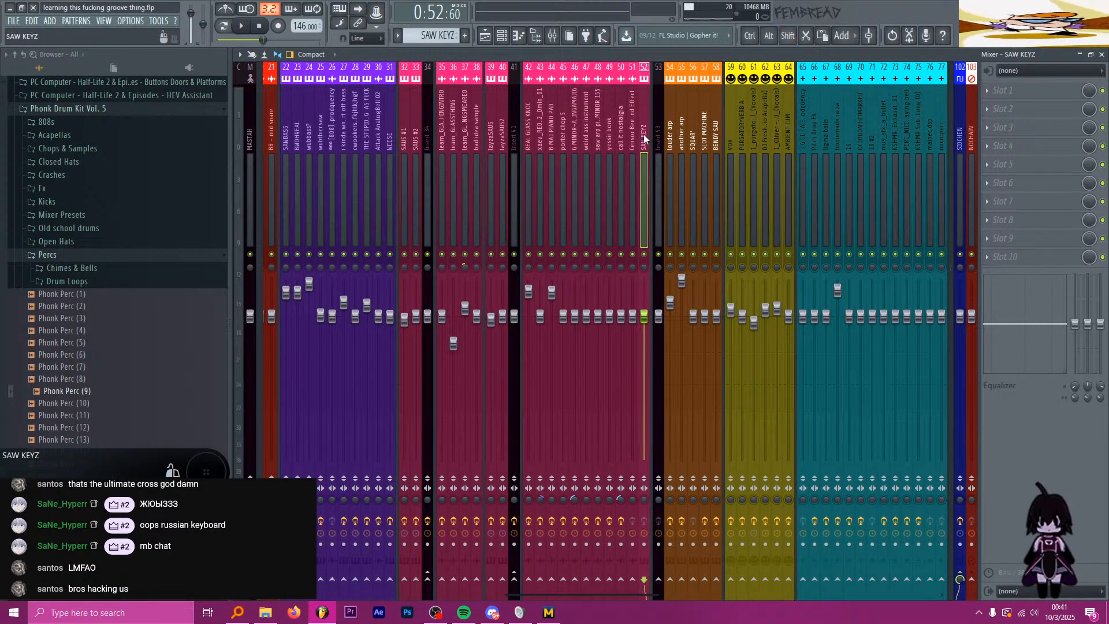
pyautogui.scroll(-2, 646, 138)
# Step: Add Fruity parametric EQ 2 to the first effect slot of the SAW KEYZ mixer track and close its window
pyautogui.click(1011, 91)
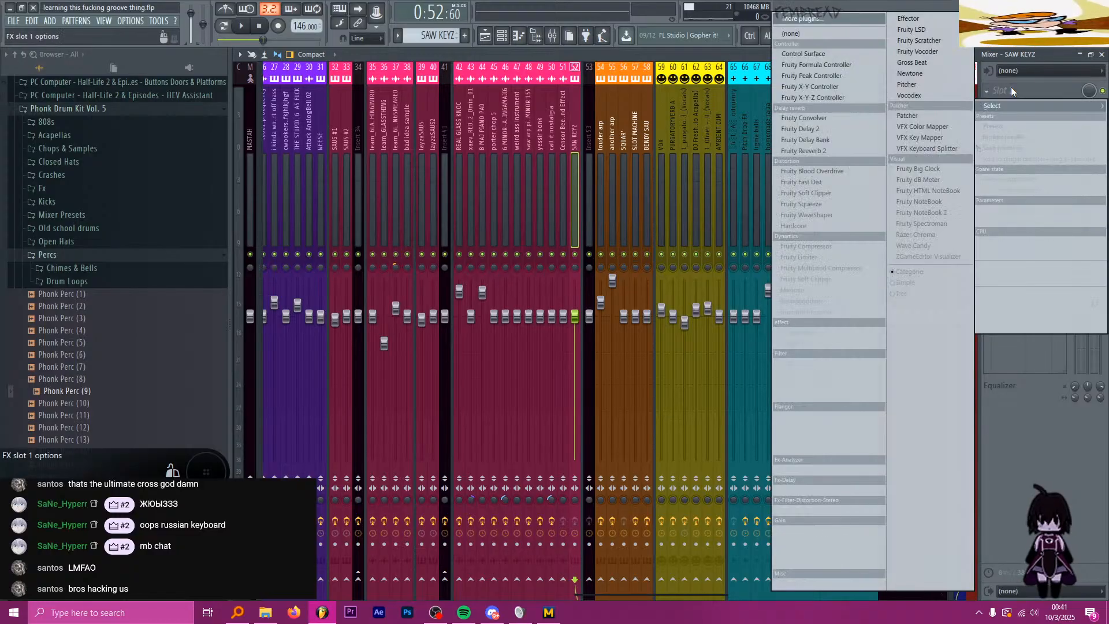
pyautogui.click(830, 391)
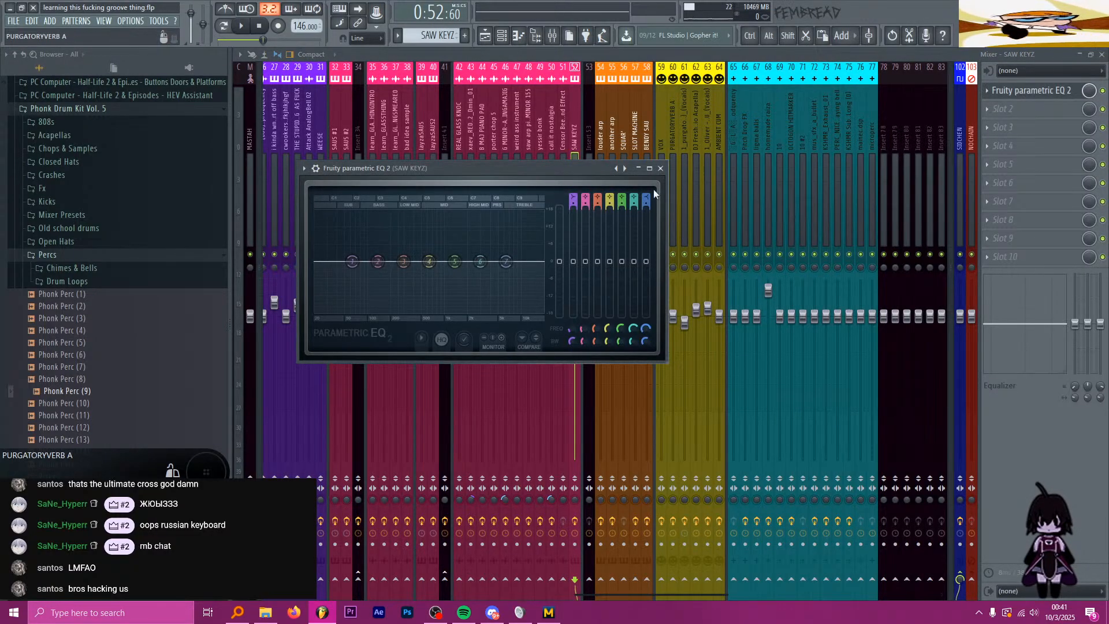
pyautogui.rightClick(622, 168)
pyautogui.click(639, 189)
pyautogui.click(660, 168)
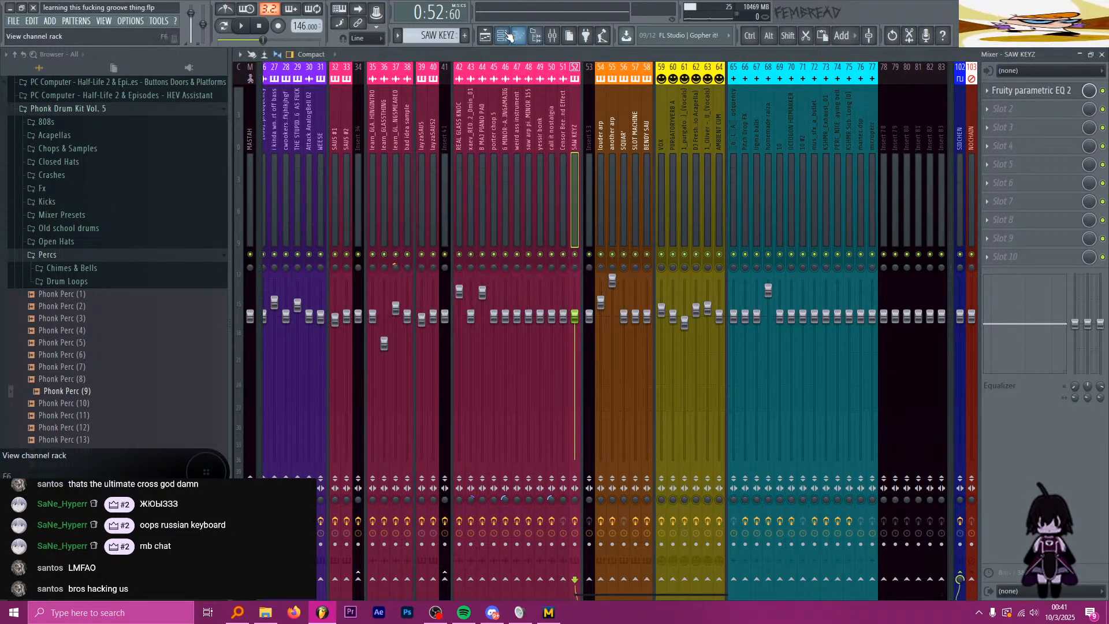
# Step: Check the SAW KEYZ synth, then examine the WEESE and SAW KEYZ clips from bar 33 in the playlist
pyautogui.click(508, 36)
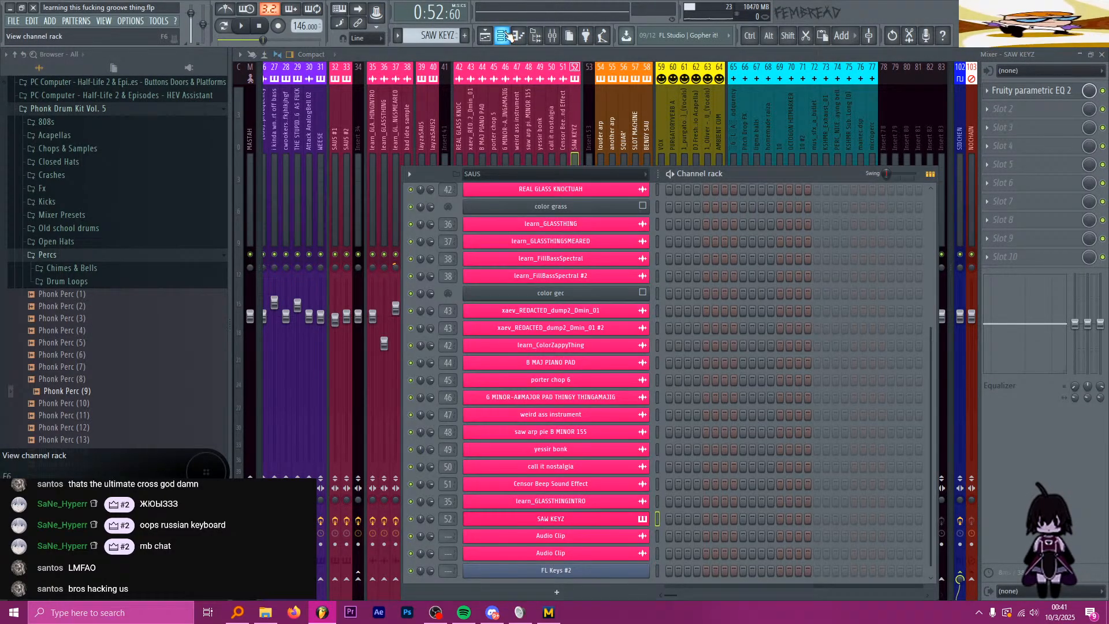
pyautogui.click(590, 520)
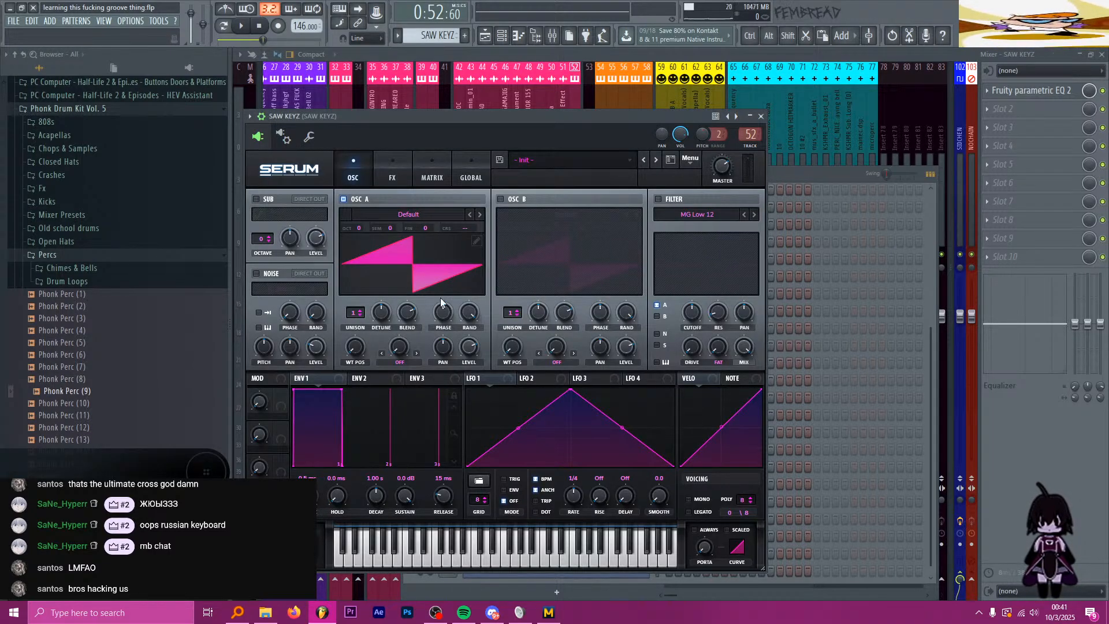
pyautogui.click(483, 36)
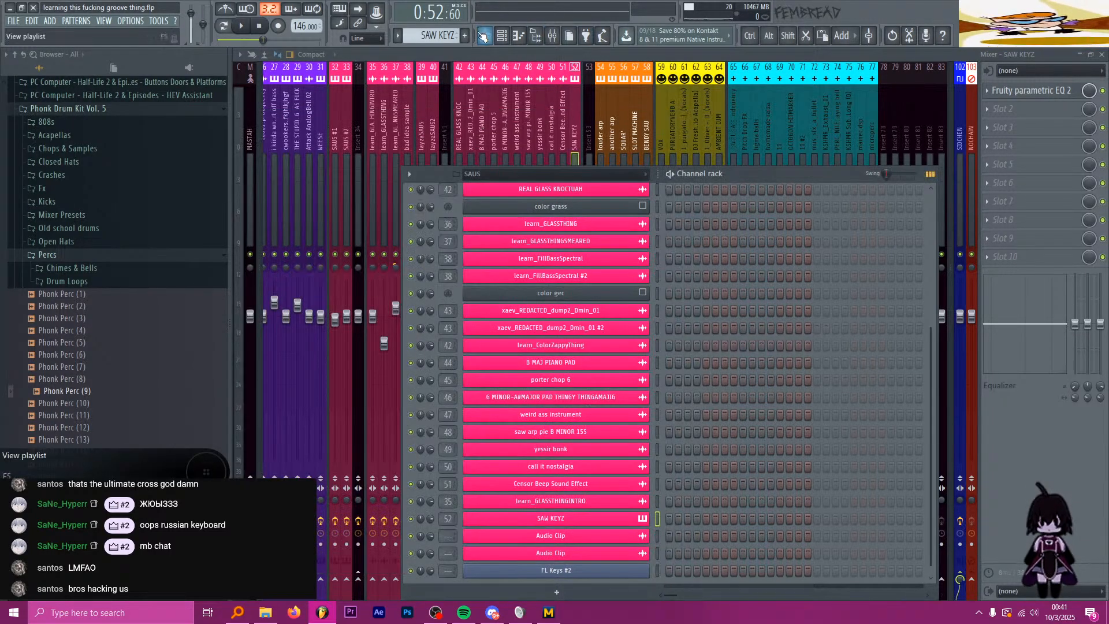
pyautogui.click(483, 36)
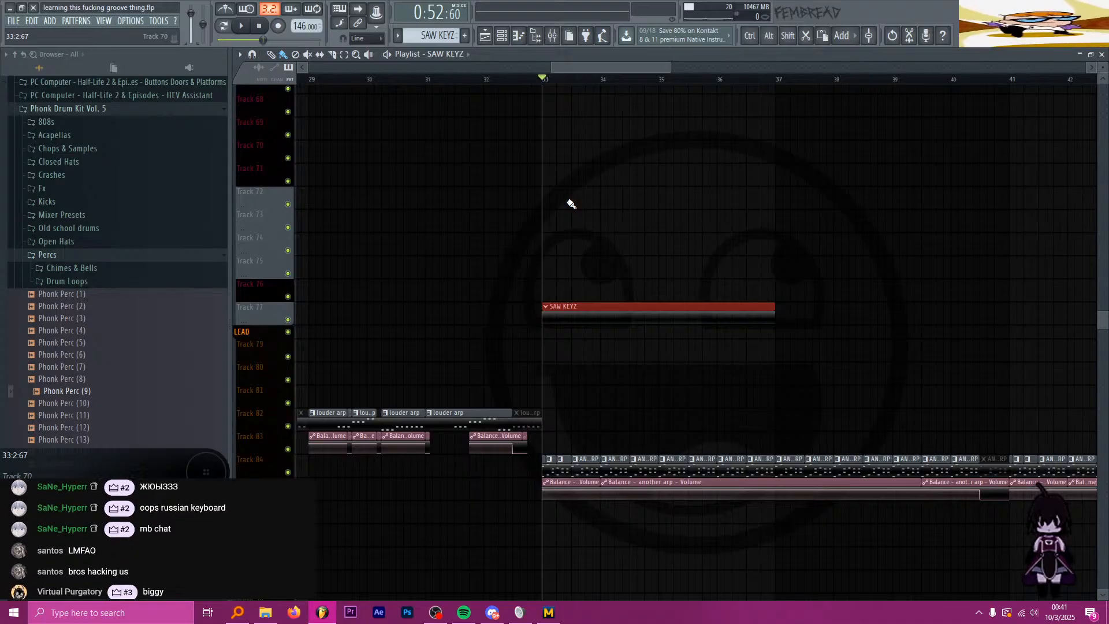
pyautogui.scroll(9, 572, 203)
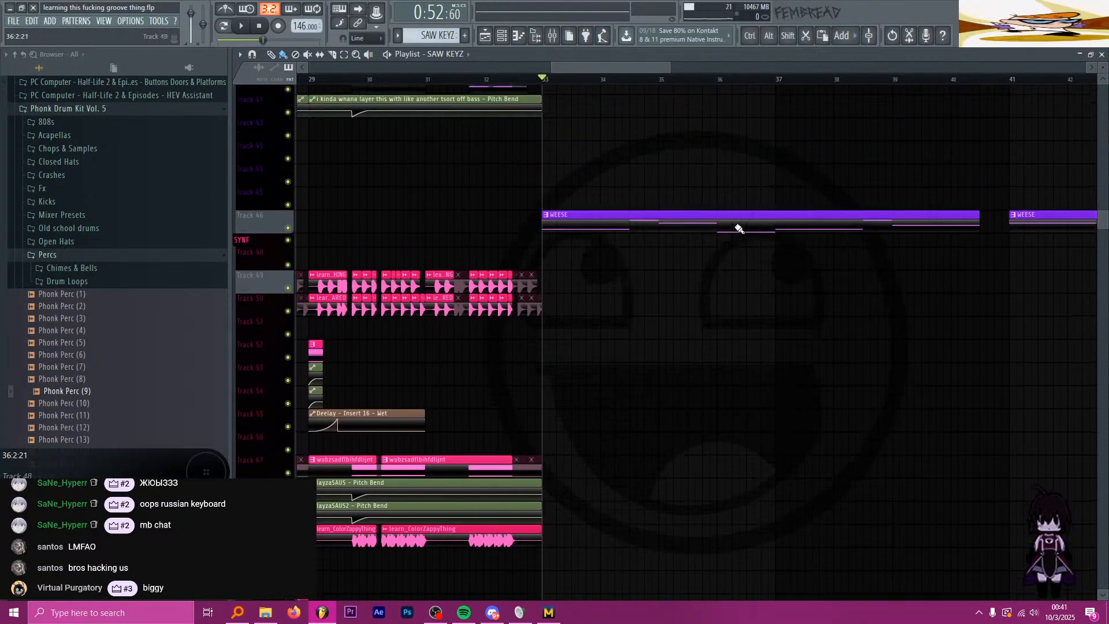
pyautogui.scroll(-9, 650, 222)
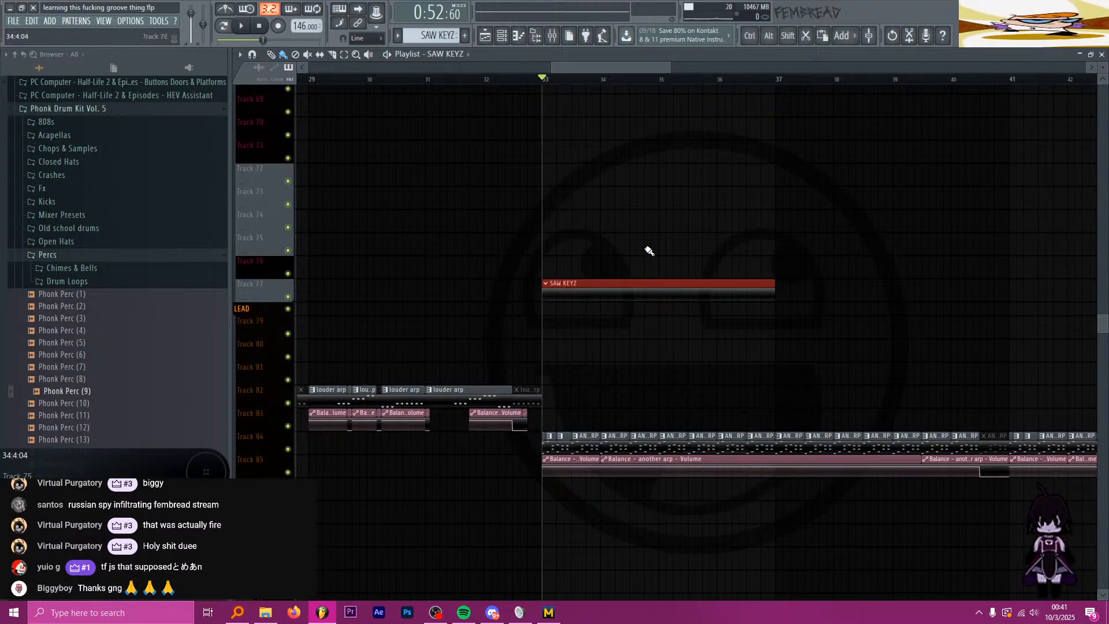
pyautogui.scroll(1, 647, 250)
pyautogui.scroll(2, 647, 250)
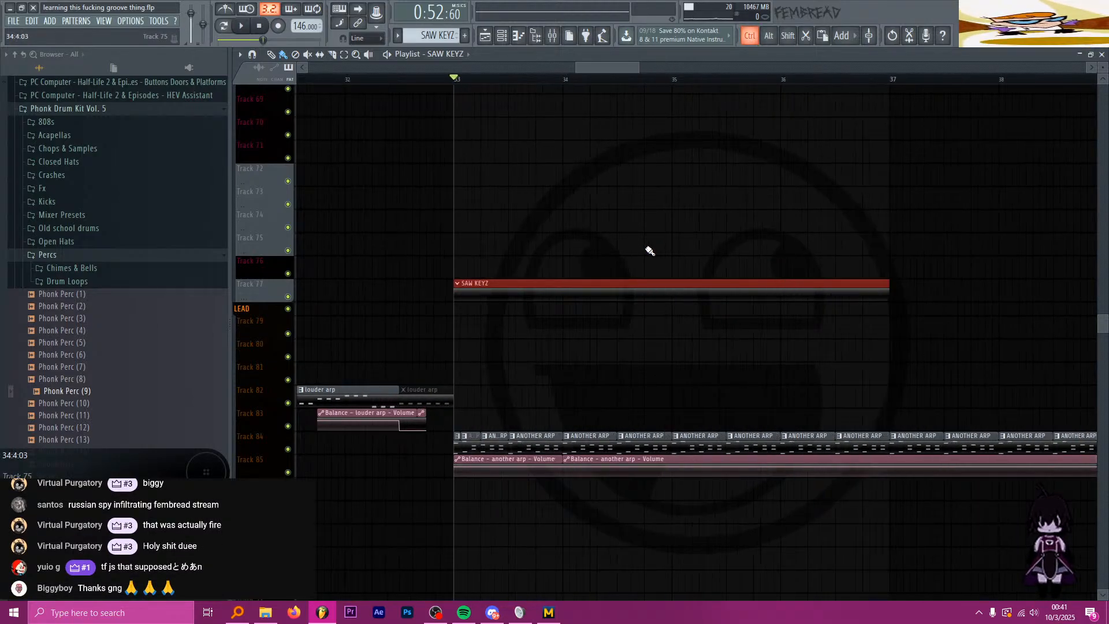
pyautogui.scroll(1, 592, 277)
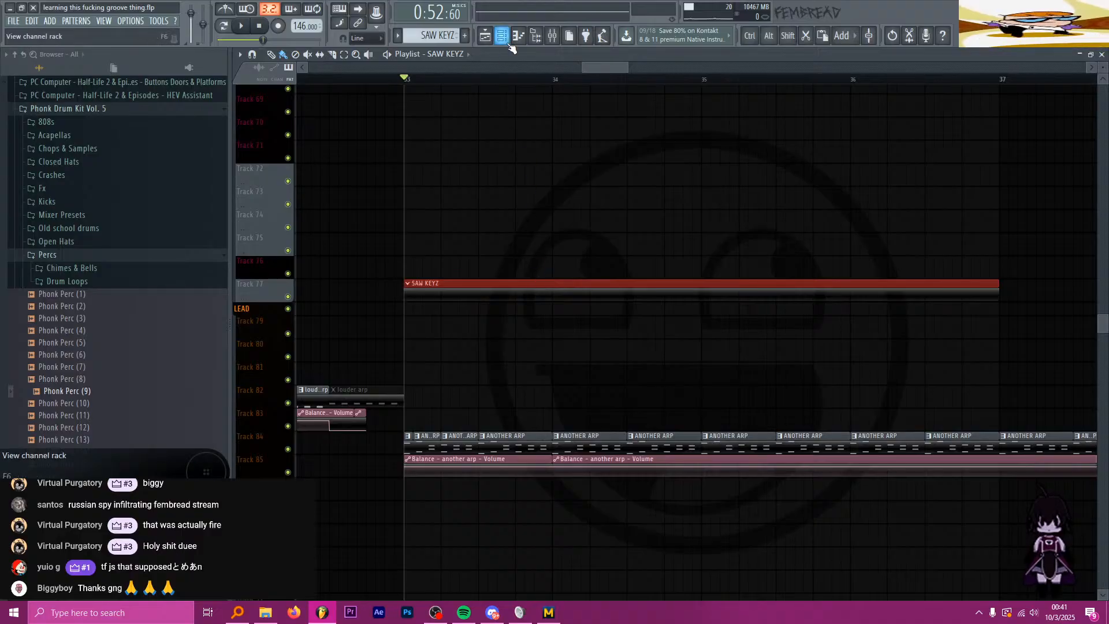
pyautogui.click(508, 40)
pyautogui.click(508, 40)
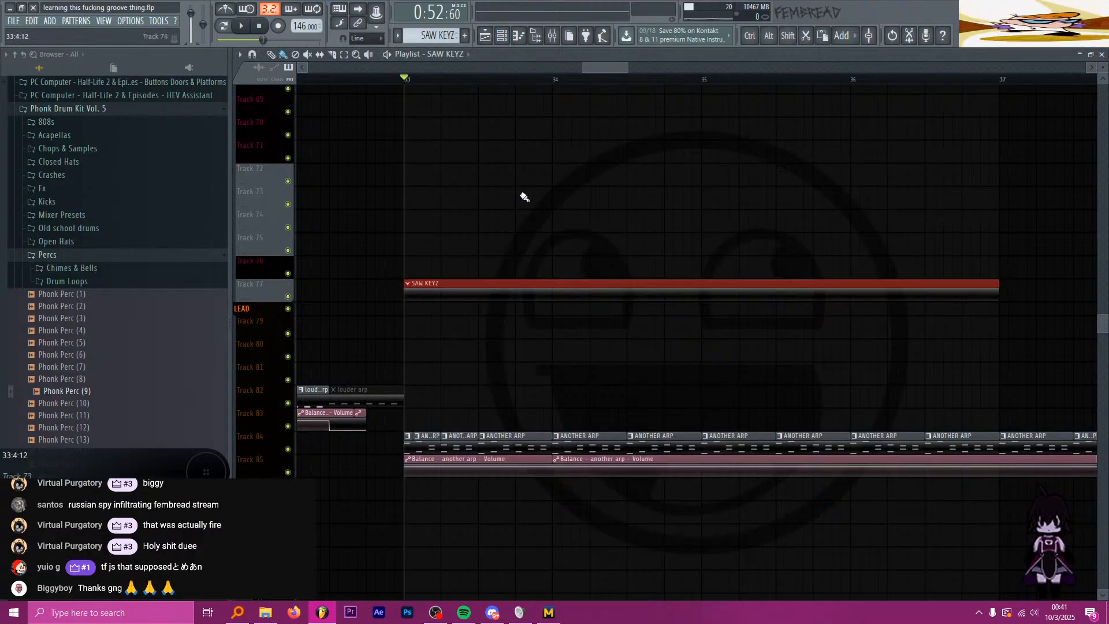
# Step: Open the SAW KEYZ channel's piano roll and draw a D4 note at bar 1, one bar long
pyautogui.click(503, 37)
pyautogui.rightClick(581, 521)
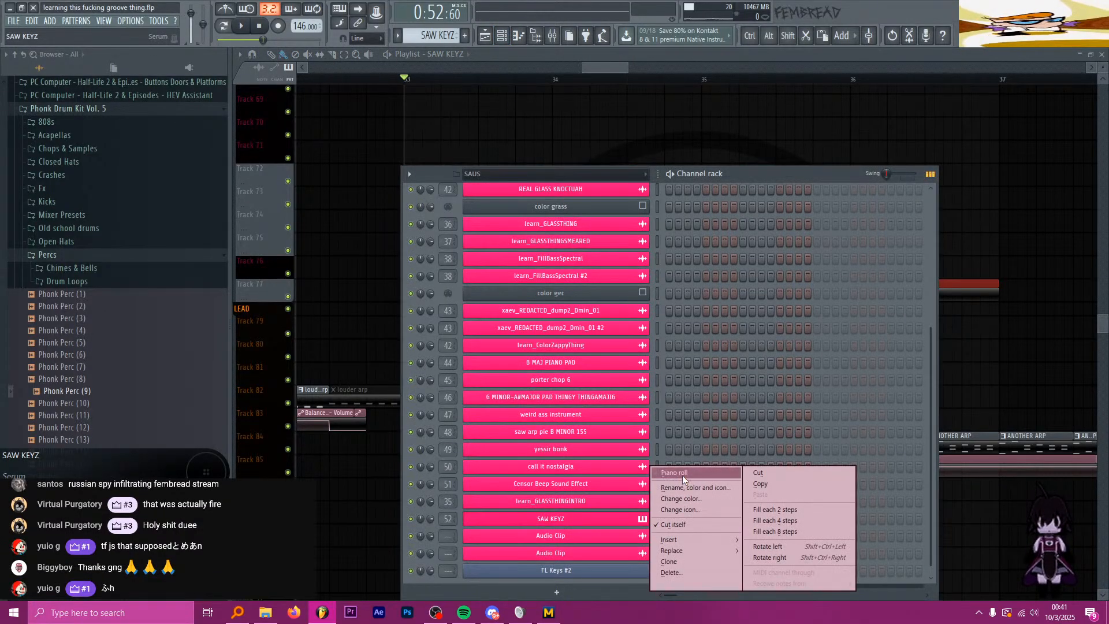
pyautogui.click(676, 472)
pyautogui.scroll(-1, 272, 352)
pyautogui.scroll(-5, 272, 352)
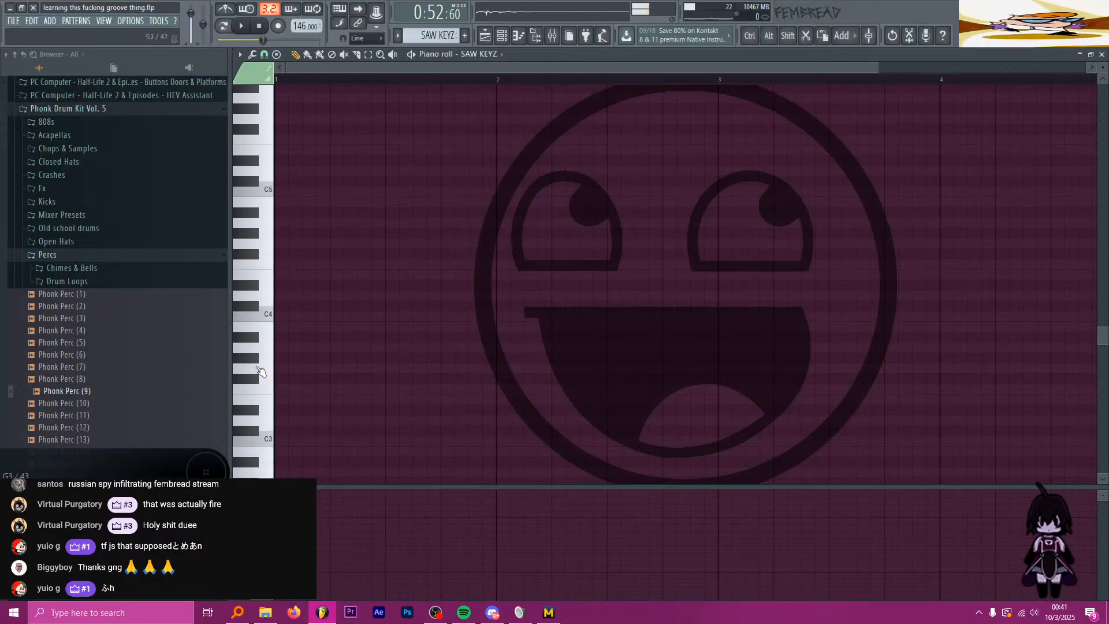
pyautogui.click(283, 286)
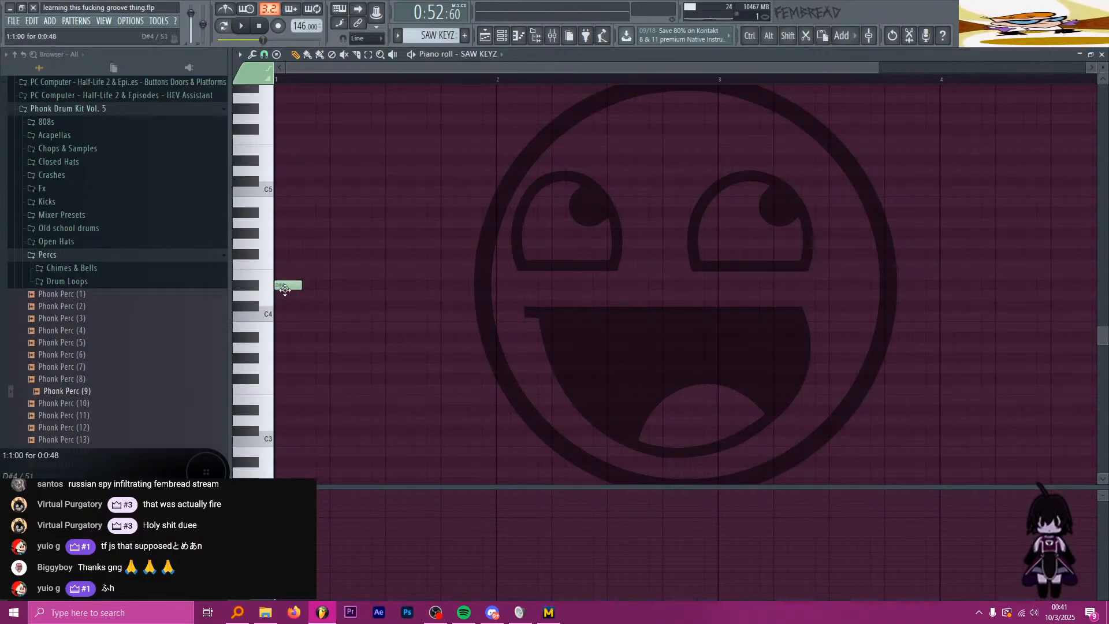
pyautogui.rightClick(283, 287)
pyautogui.click(285, 295)
pyautogui.moveTo(301, 297); pyautogui.dragTo(287, 296)
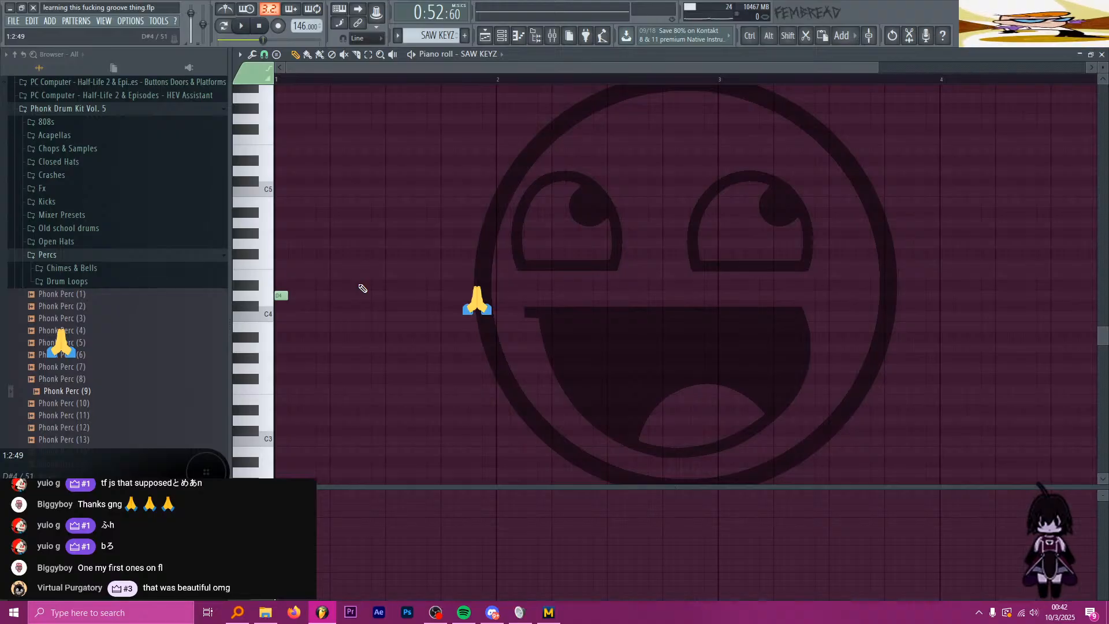
pyautogui.moveTo(287, 295); pyautogui.dragTo(493, 296)
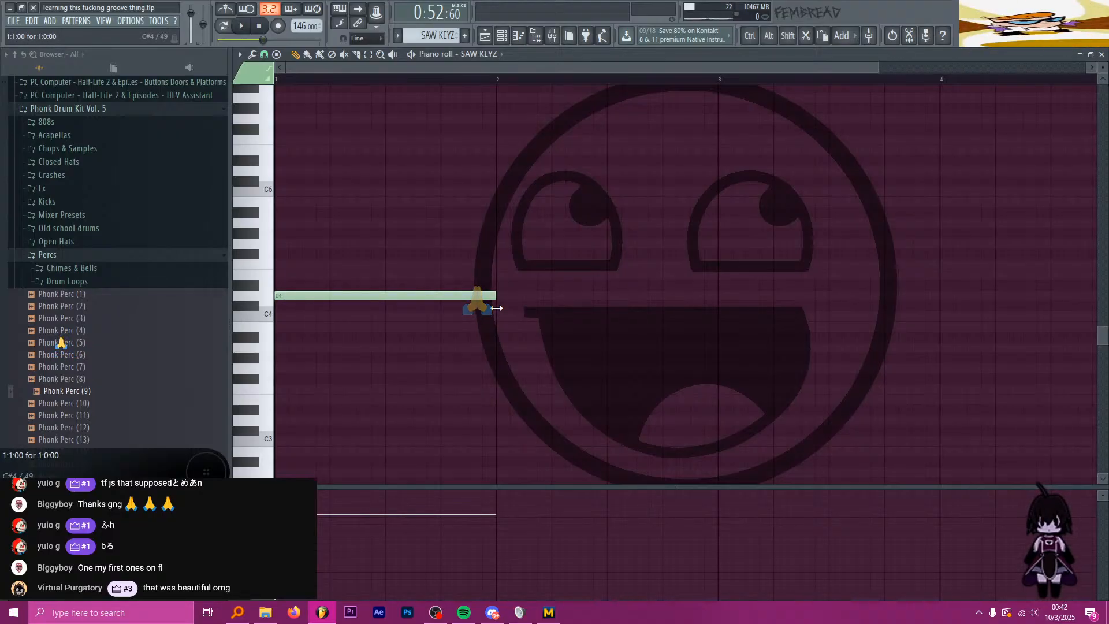
# Step: Clear the D4 notes from the piano roll and place a one-bar D3 note at bar 1 instead
pyautogui.scroll(3, 395, 332)
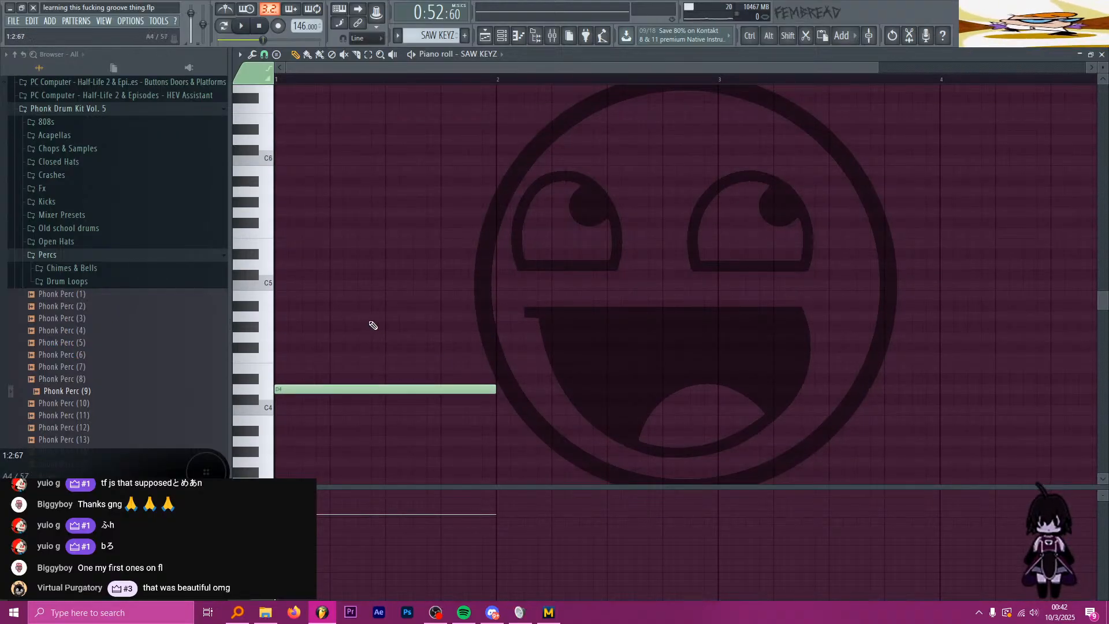
pyautogui.hotkey('ctrl', 'a')
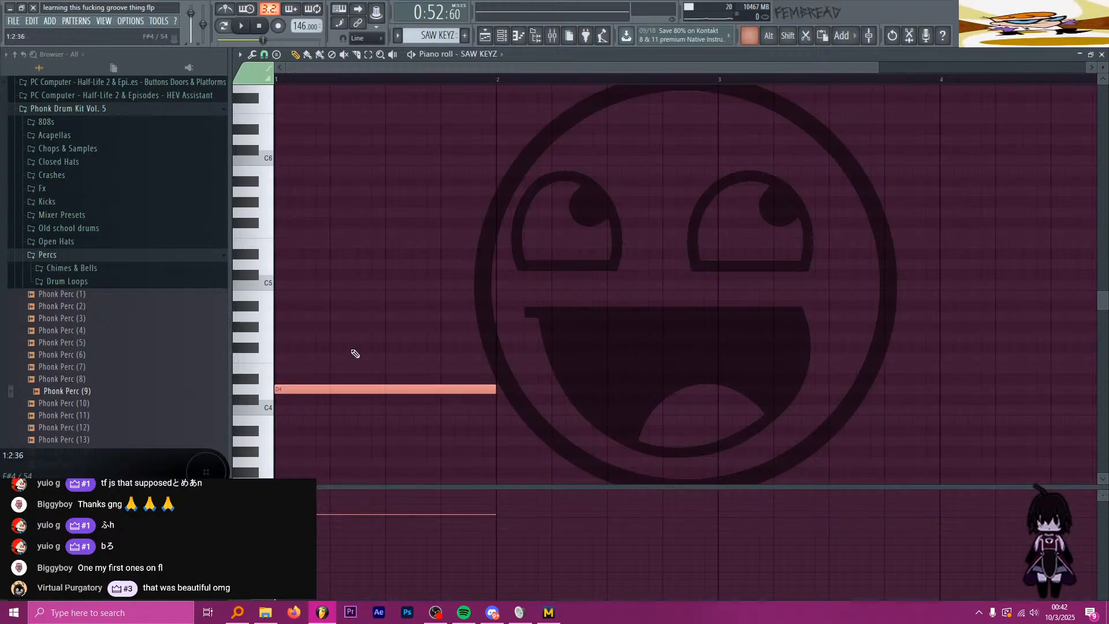
pyautogui.scroll(-2, 354, 352)
pyautogui.hotkey('ctrl', 'b')
pyautogui.press('Delete')
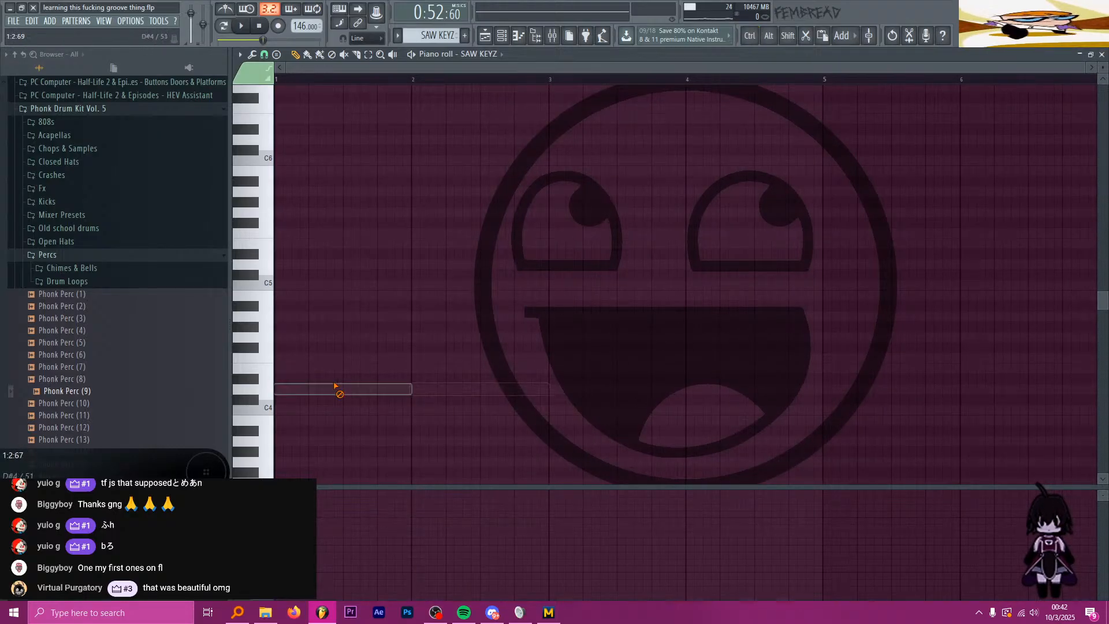
pyautogui.rightClick(334, 388)
pyautogui.scroll(-3, 321, 370)
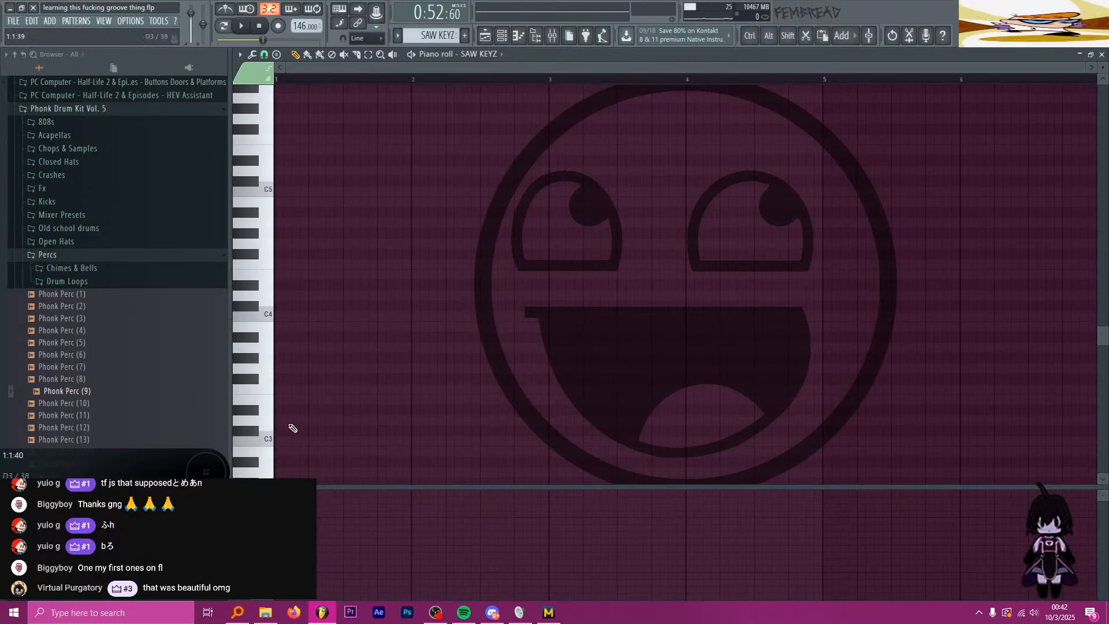
pyautogui.click(312, 426)
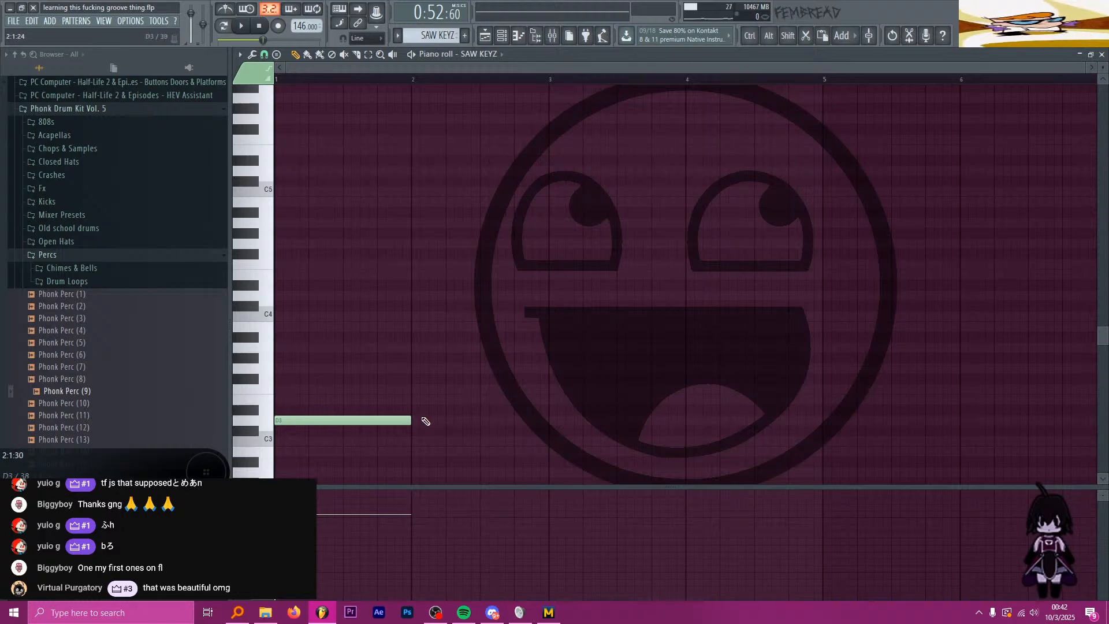
# Step: Repeat the D3 note in bar 2 and add copies lowered to A#2 in bars 3 and 4
pyautogui.hotkey('ctrl', 'b')
pyautogui.hotkey('ctrl', 'b')
pyautogui.hotkey('shift', 'Down')
pyautogui.hotkey('shift', 'Down')
pyautogui.hotkey('shift', 'Down')
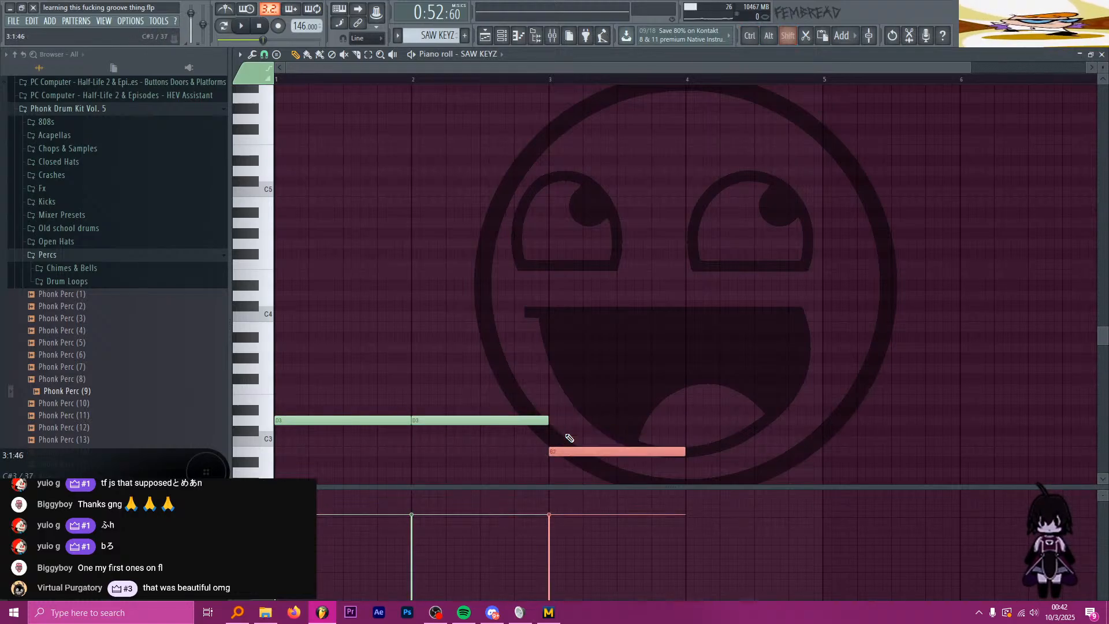
pyautogui.scroll(-1, 586, 417)
pyautogui.hotkey('shift', 'Down')
pyautogui.hotkey('ctrl', 'b')
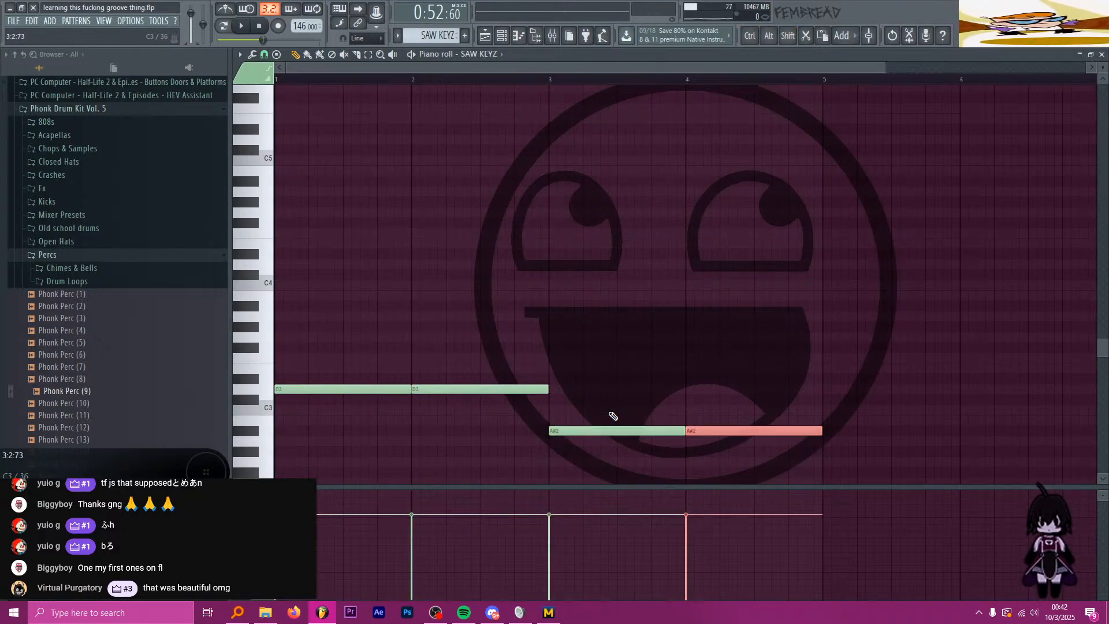
pyautogui.click(344, 387)
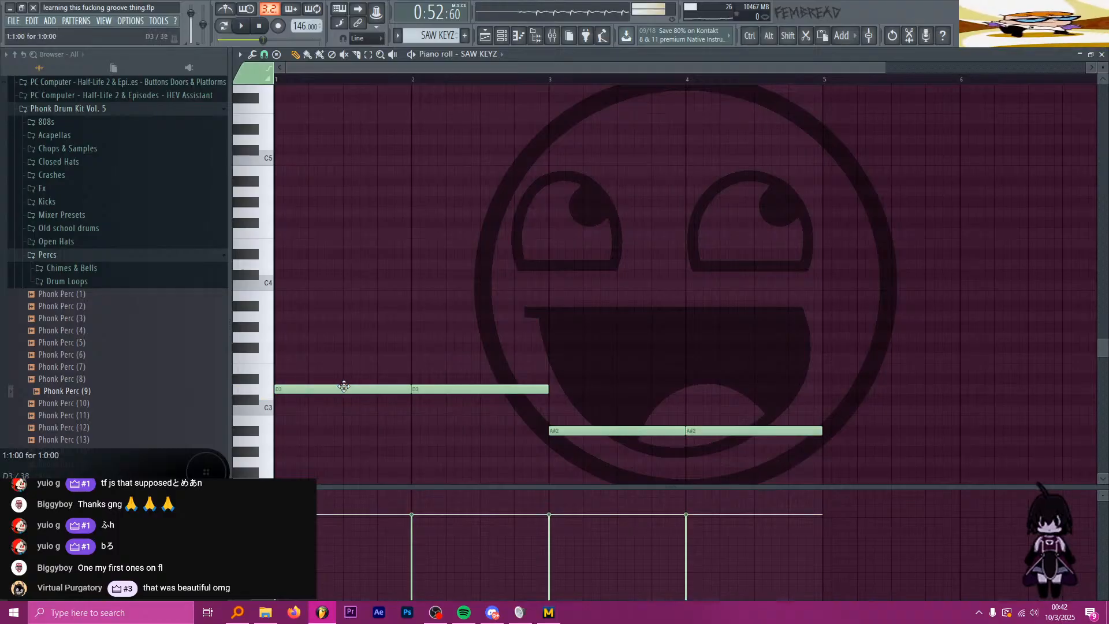
pyautogui.scroll(4, 266, 330)
pyautogui.scroll(1, 258, 325)
pyautogui.scroll(2, 260, 326)
pyautogui.click(375, 307)
pyautogui.rightClick(376, 307)
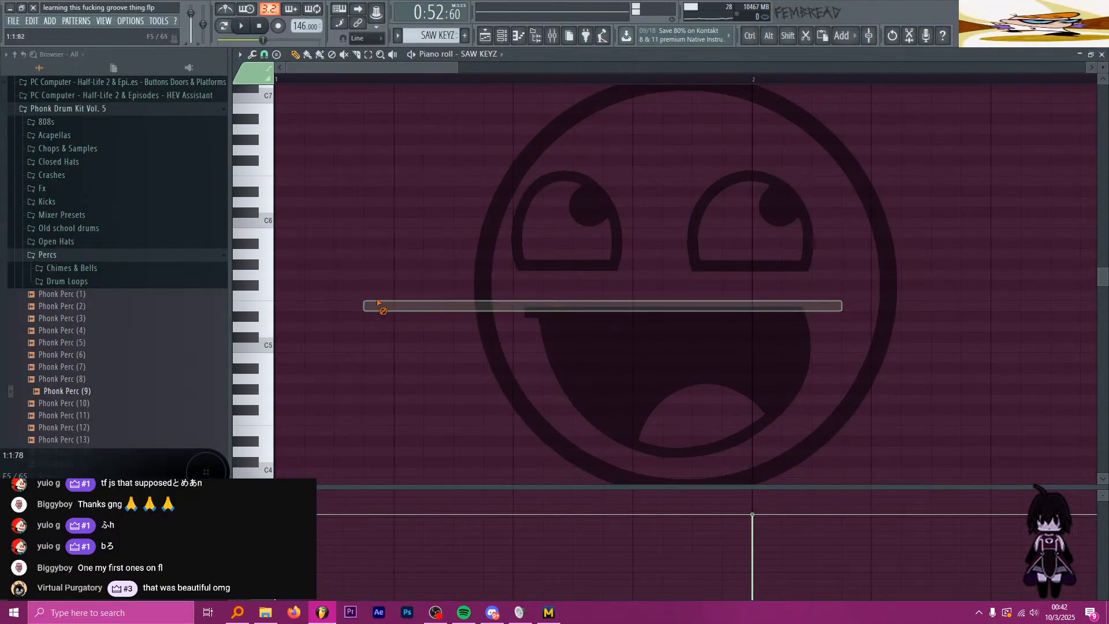
pyautogui.scroll(-2, 358, 303)
pyautogui.click(362, 254)
pyautogui.moveTo(372, 254); pyautogui.dragTo(346, 267)
pyautogui.rightClick(346, 267)
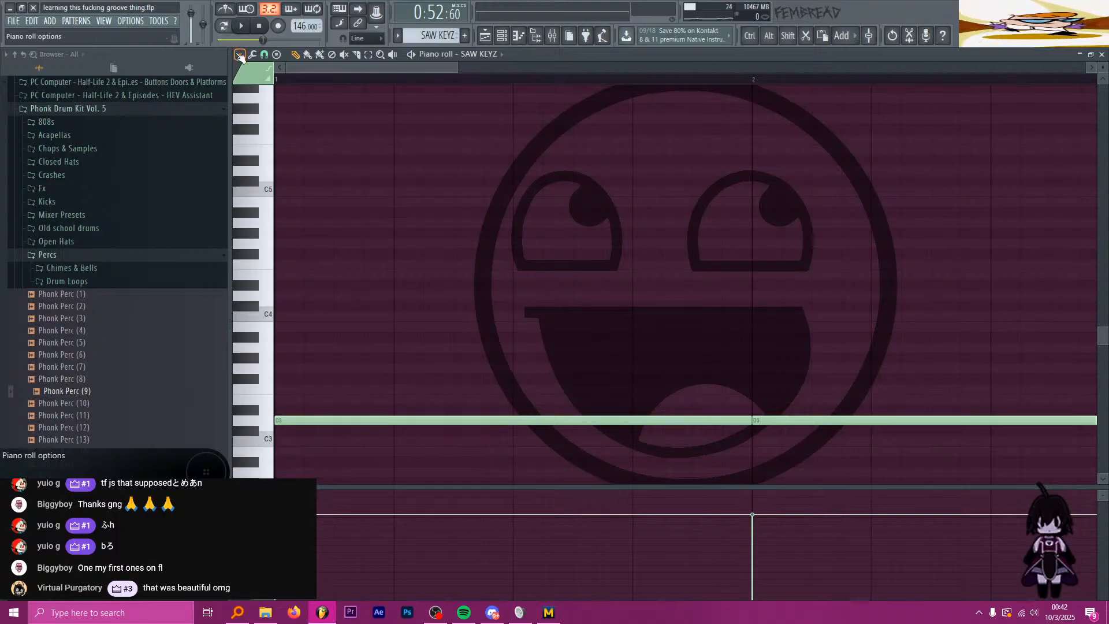
# Step: Set the piano roll snap to 1/3 beat and place a one-bar F4 note two-thirds of a beat into bar 1
pyautogui.click(240, 54)
pyautogui.moveTo(285, 134)
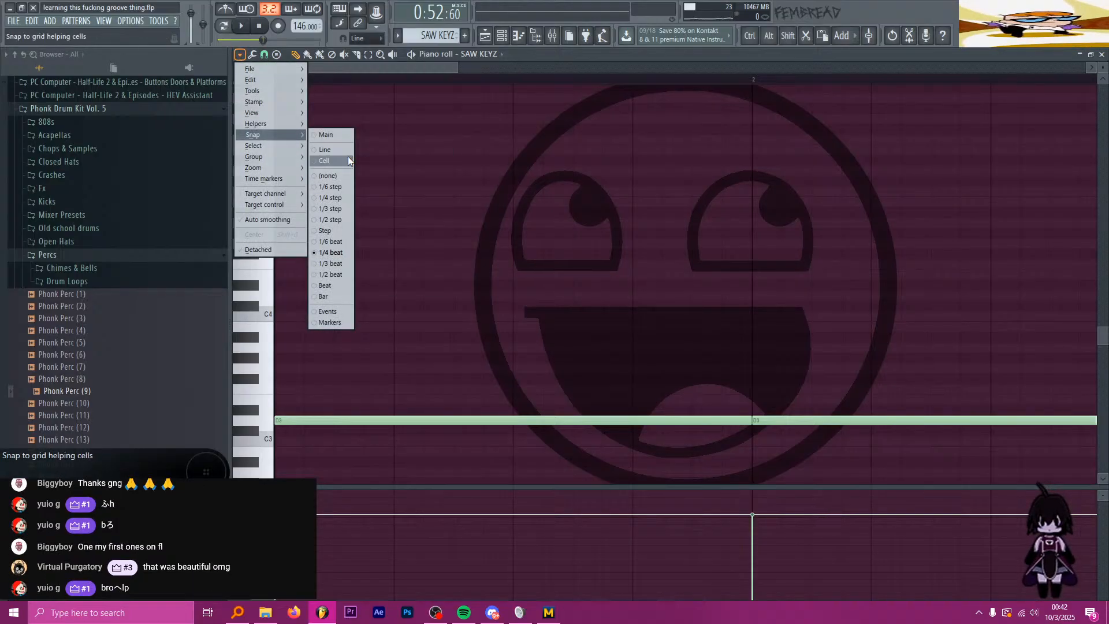
pyautogui.click(338, 265)
pyautogui.click(355, 266)
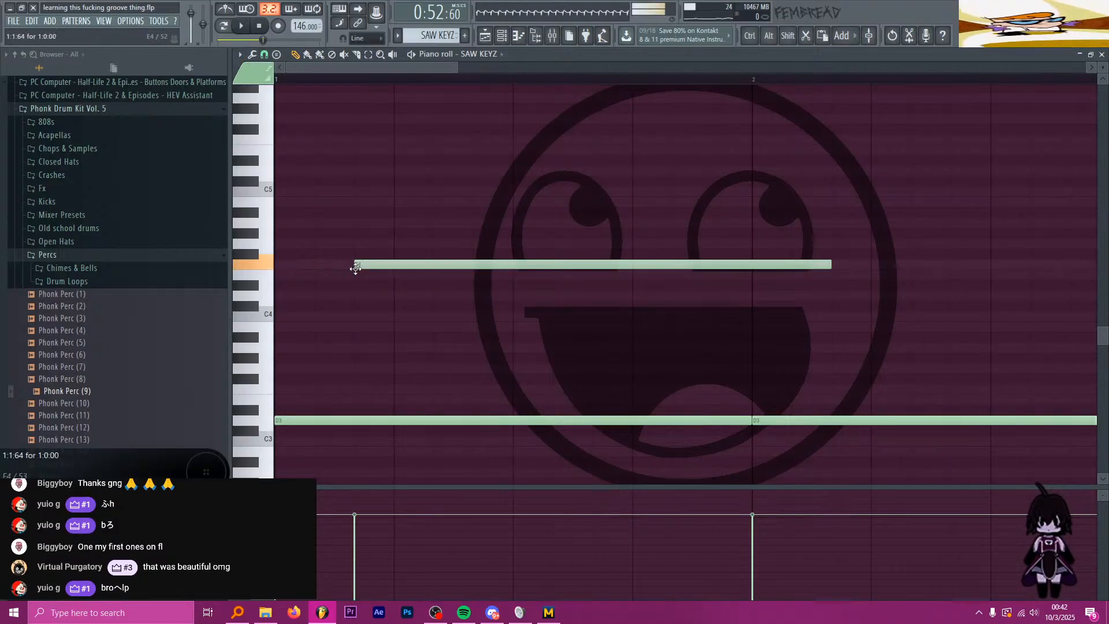
pyautogui.click(435, 235)
pyautogui.rightClick(442, 236)
pyautogui.scroll(-2, 444, 239)
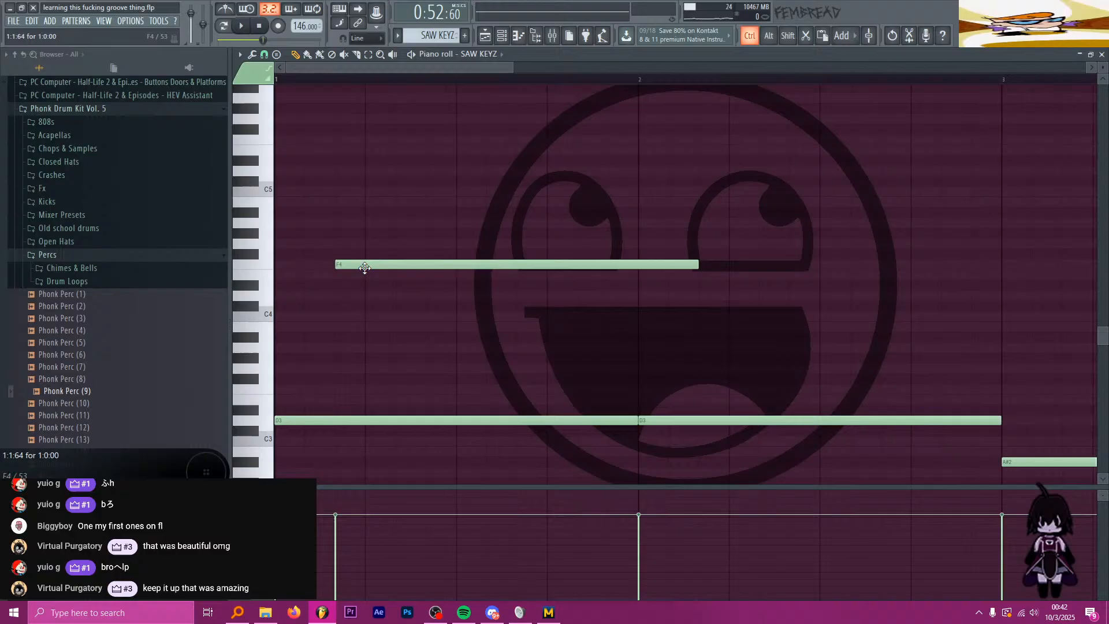
# Step: Add staggered one-bar G4, E5, A4 and C5 notes at two-thirds-beat intervals following the F4 note and play the pattern briefly
pyautogui.click(396, 242)
pyautogui.scroll(-2, 391, 245)
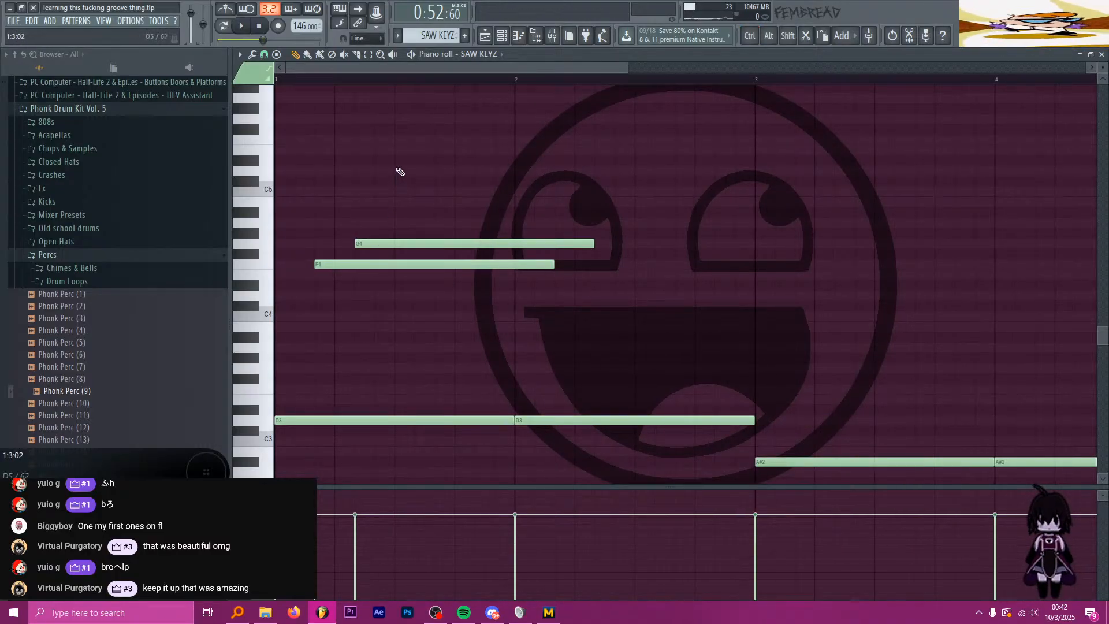
pyautogui.moveTo(400, 172); pyautogui.dragTo(396, 152)
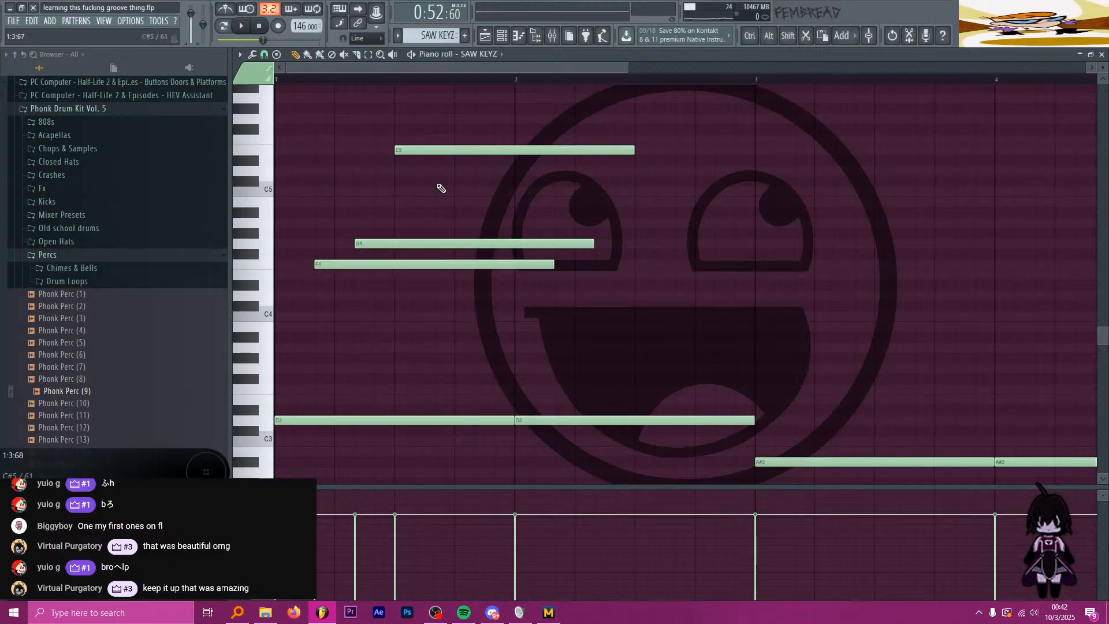
pyautogui.moveTo(437, 205); pyautogui.dragTo(432, 223)
pyautogui.click(483, 191)
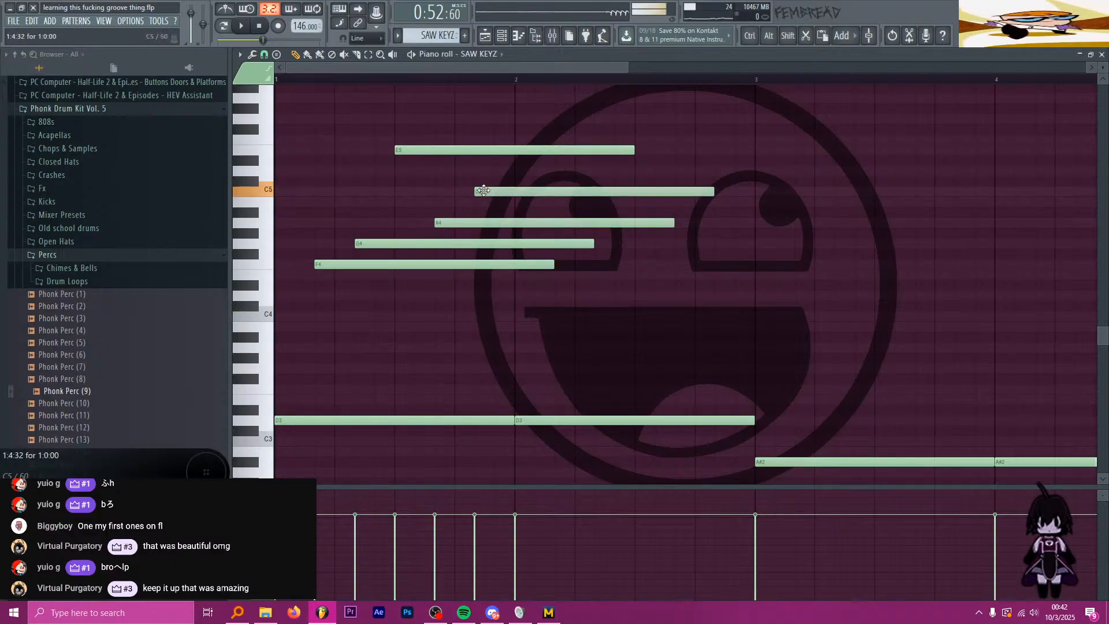
pyautogui.press('space')
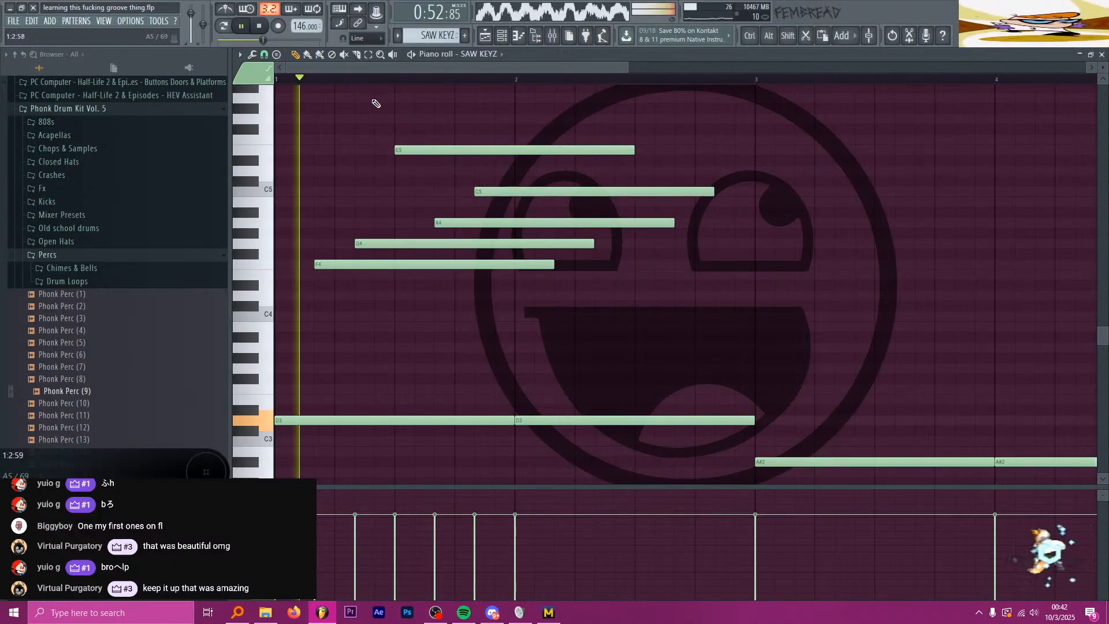
pyautogui.press('space')
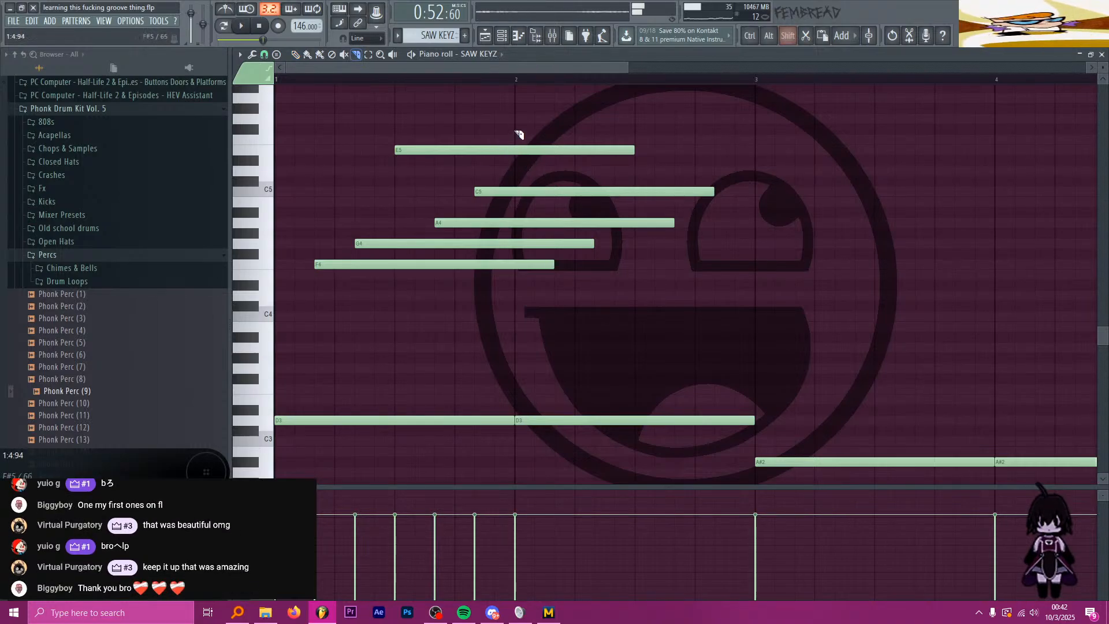
# Step: Slice the five upper notes at bar 2, delete their overhanging ends, raise the remaining parts one octave and play them
pyautogui.moveTo(515, 131); pyautogui.dragTo(517, 300)
pyautogui.rightClick(544, 279)
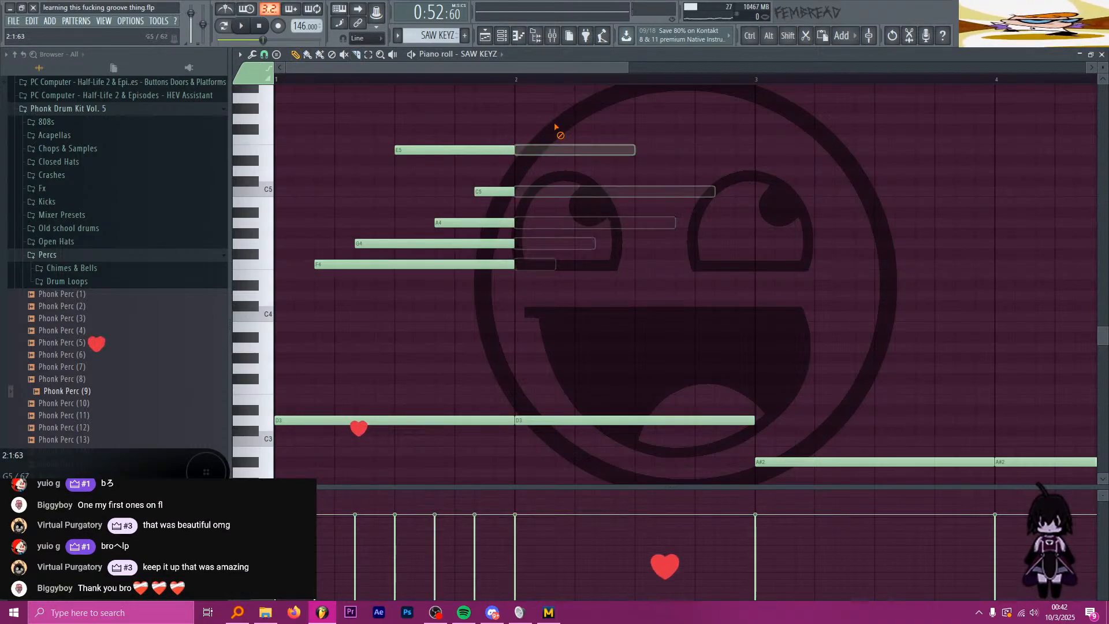
pyautogui.scroll(-1, 532, 302)
pyautogui.moveTo(532, 302); pyautogui.dragTo(365, 99)
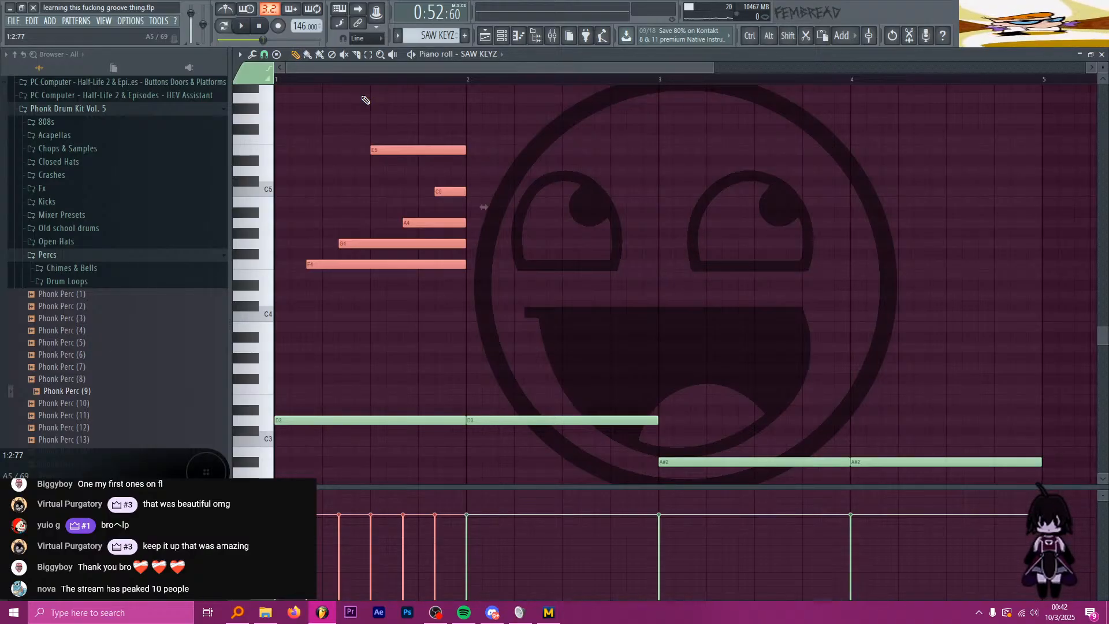
pyautogui.hotkey('ctrl', 'Up')
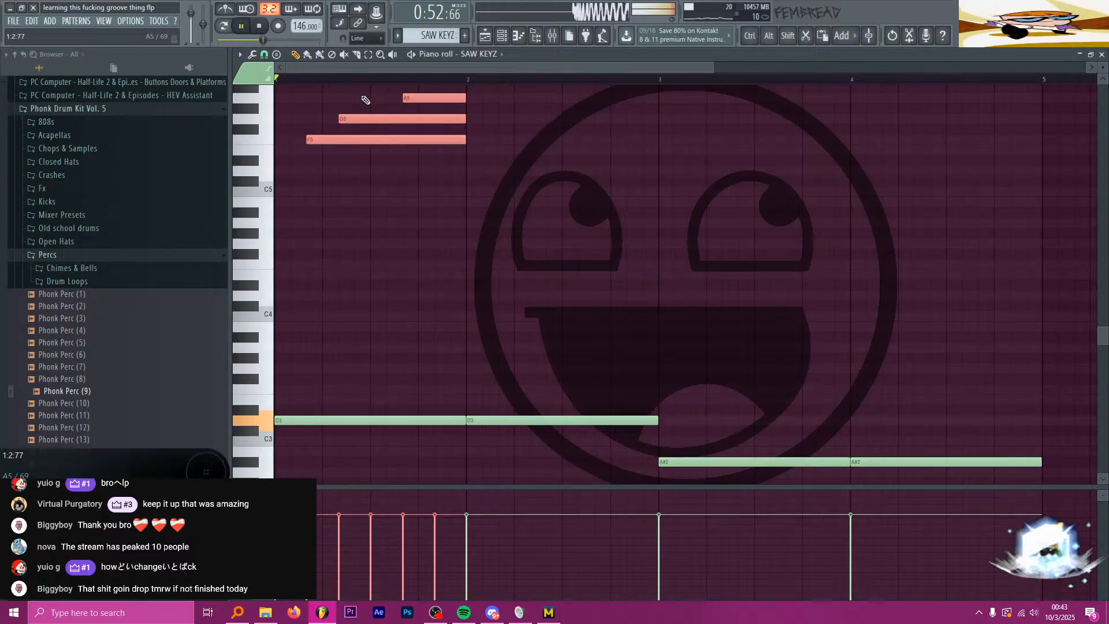
pyautogui.press('space')
pyautogui.scroll(4, 370, 139)
pyautogui.press('space')
# Step: Copy the five staggered upper notes from bar 1 into bar 2 at the same pitches
pyautogui.scroll(-3, 435, 227)
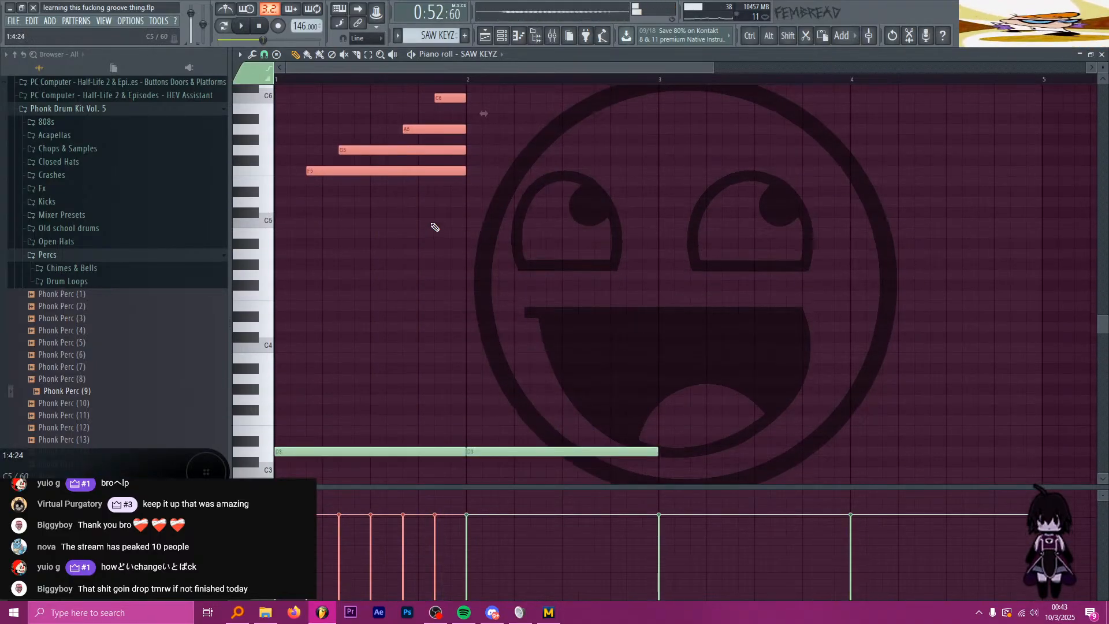
pyautogui.scroll(-2, 434, 226)
pyautogui.moveTo(367, 172); pyautogui.dragTo(510, 162)
pyautogui.scroll(-2, 530, 180)
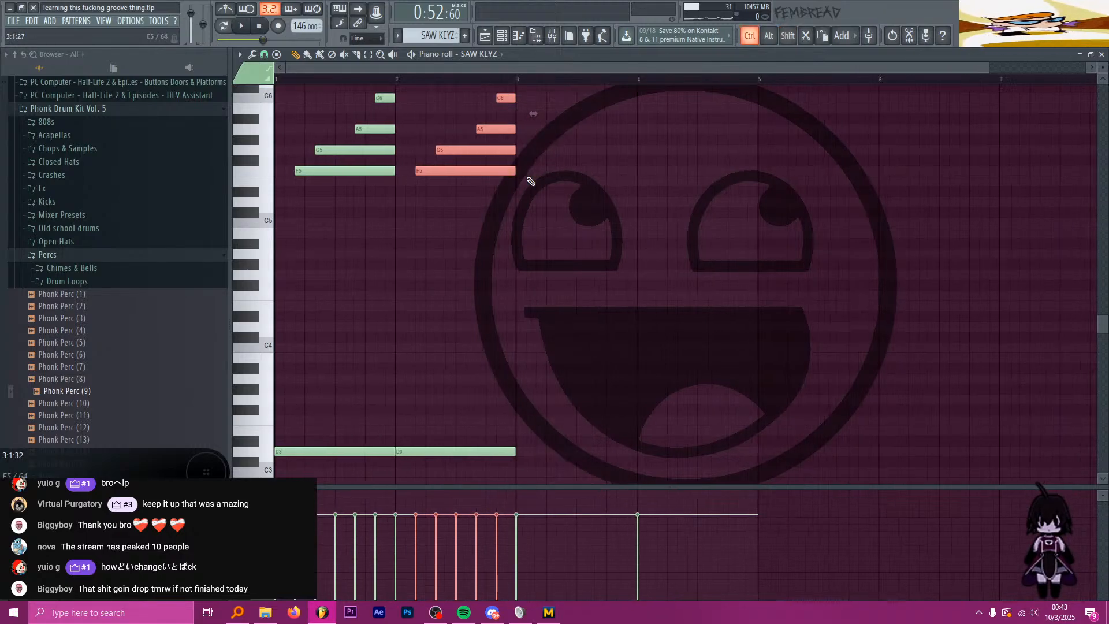
pyautogui.moveTo(559, 208); pyautogui.dragTo(411, 81)
pyautogui.scroll(-3, 491, 185)
pyautogui.scroll(-1, 497, 205)
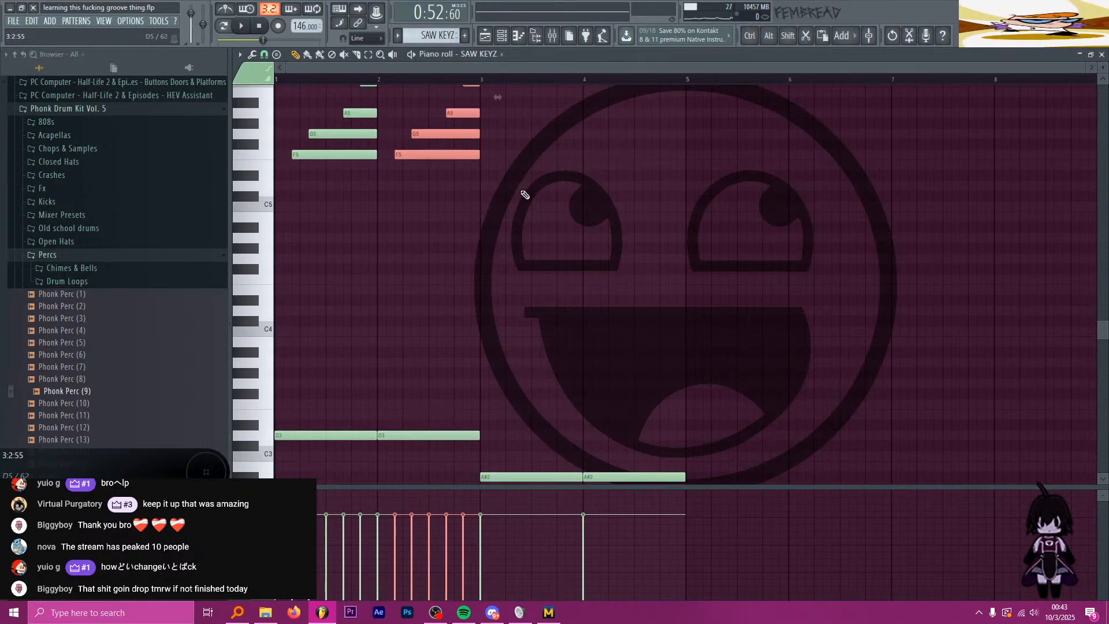
pyautogui.scroll(1, 527, 179)
pyautogui.click(500, 228)
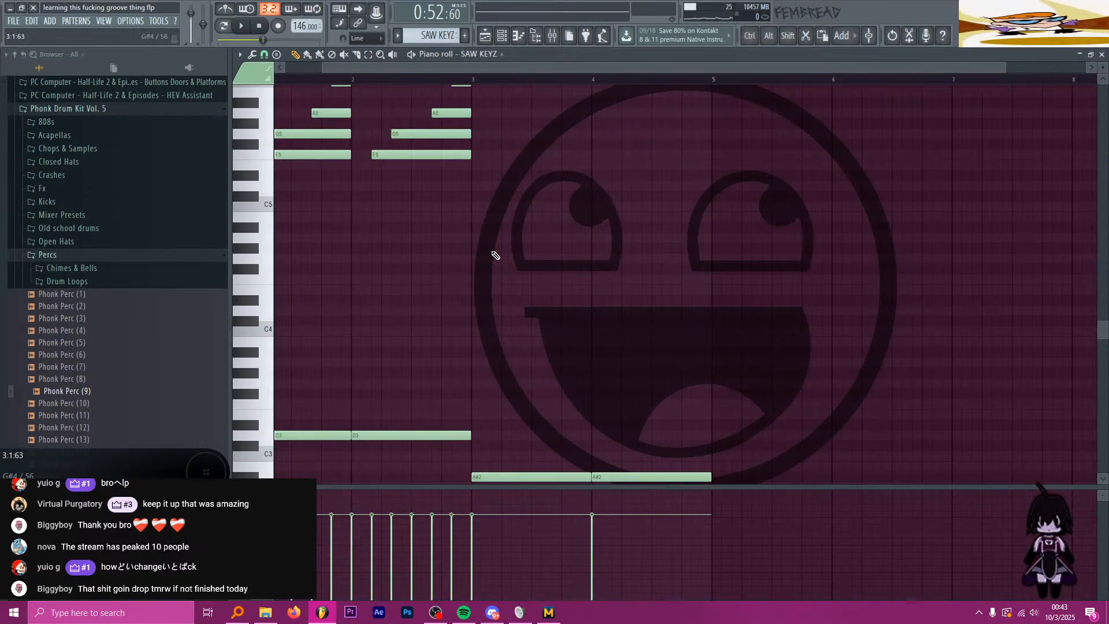
# Step: Place staggered D5, F5, C6, G5 and A5 notes in bar 3 above the A#2 bass note
pyautogui.scroll(3, 485, 265)
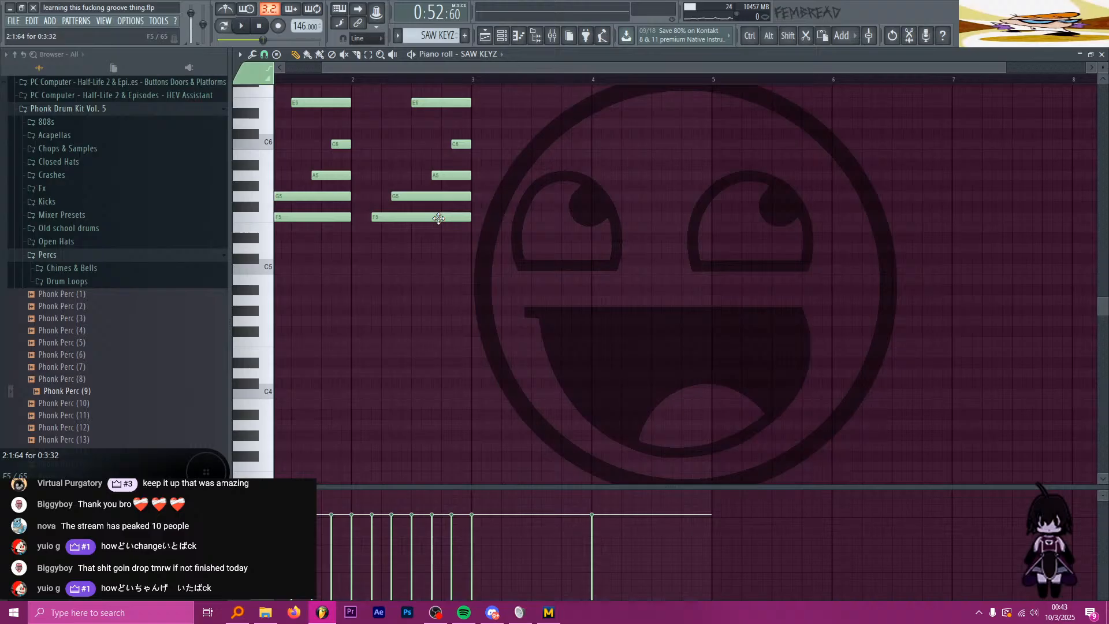
pyautogui.click(495, 248)
pyautogui.click(513, 218)
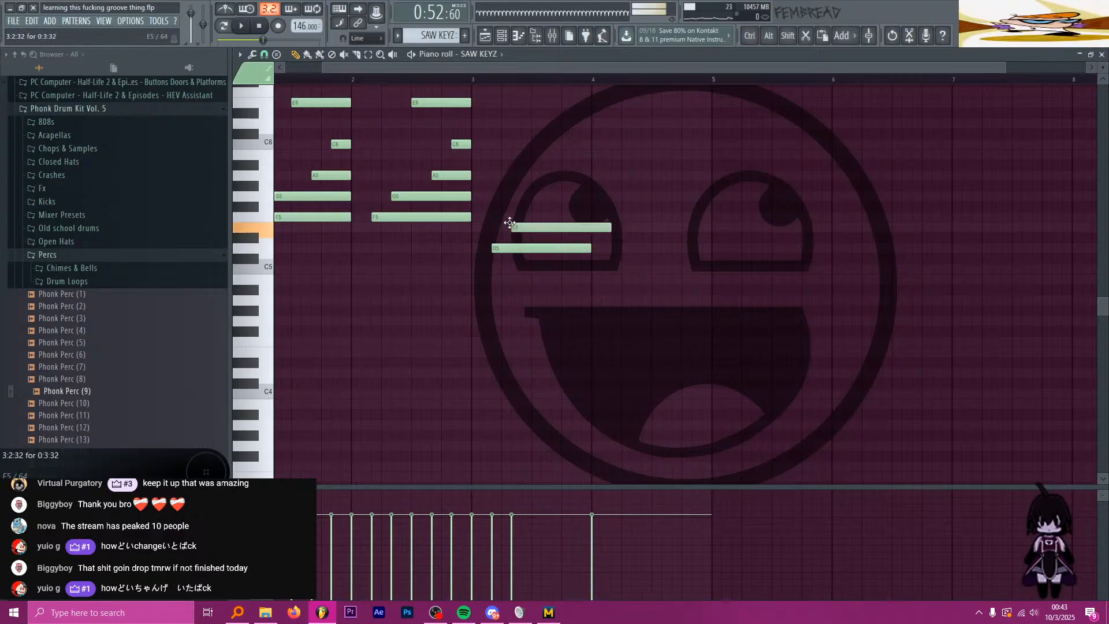
pyautogui.moveTo(527, 176); pyautogui.dragTo(537, 141)
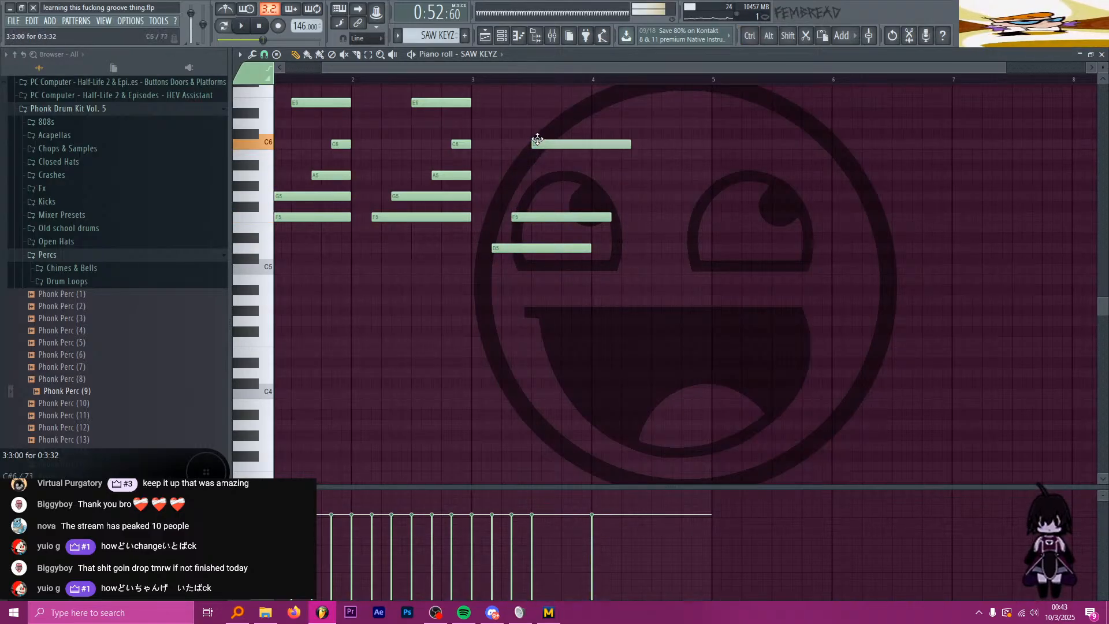
pyautogui.click(564, 185)
pyautogui.moveTo(554, 193); pyautogui.dragTo(563, 174)
# Step: Slice the upper notes of bar 3 at the start of bar 4 and delete the parts extending past it
pyautogui.keyDown('shift'); pyautogui.moveTo(601, 127); pyautogui.dragTo(593, 301); pyautogui.keyUp('shift')
pyautogui.rightClick(617, 196)
pyautogui.rightClick(616, 175)
pyautogui.rightClick(611, 143)
pyautogui.rightClick(603, 217)
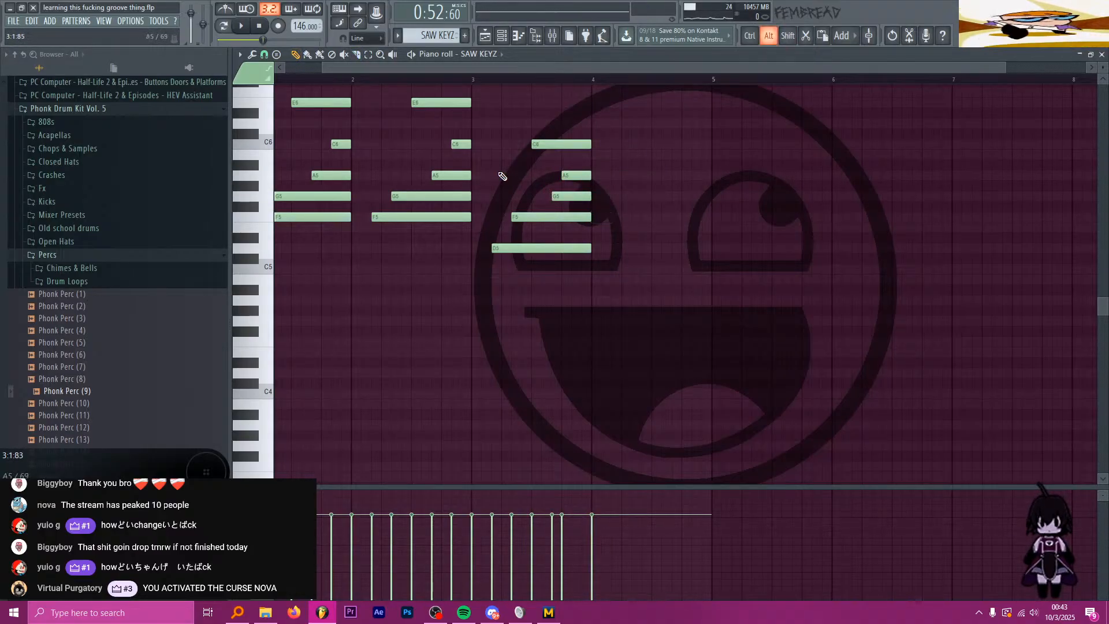
pyautogui.keyDown('alt'); pyautogui.moveTo(484, 175); pyautogui.dragTo(575, 176); pyautogui.keyUp('alt')
# Step: Copy the five upper notes of bar 3 into bar 4 at the same pitches and deselect them
pyautogui.scroll(-1, 540, 257)
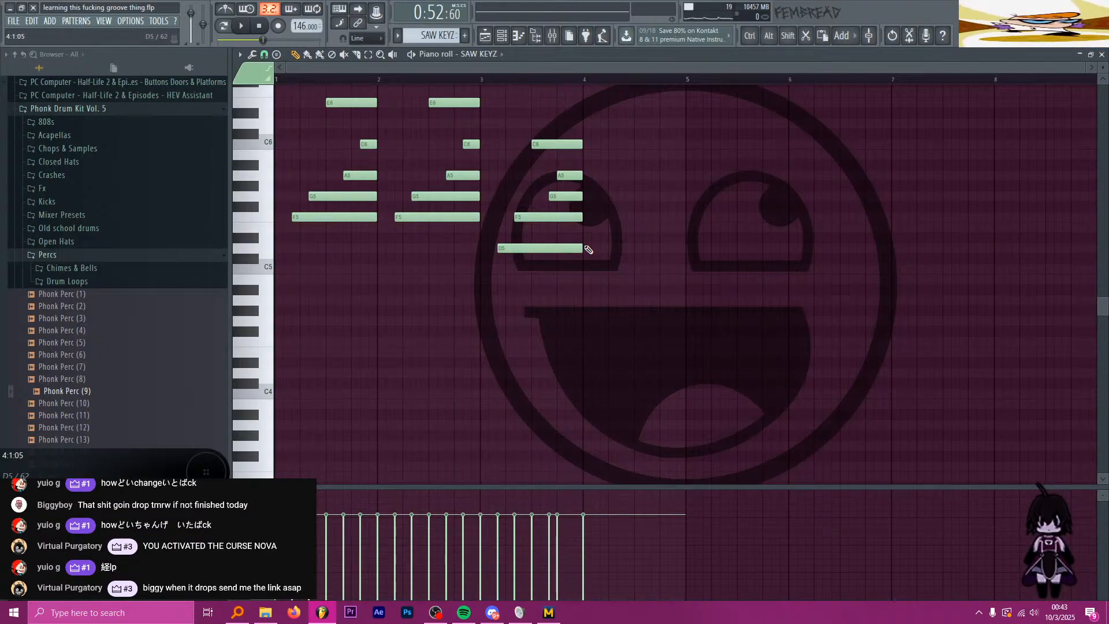
pyautogui.moveTo(614, 280); pyautogui.dragTo(522, 128)
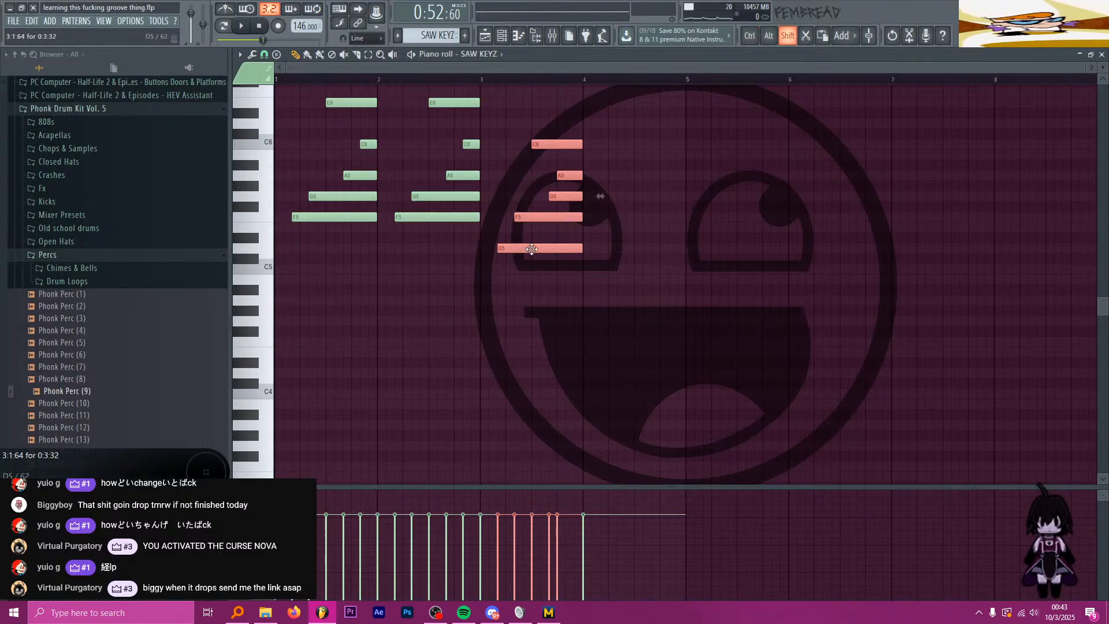
pyautogui.moveTo(531, 249); pyautogui.dragTo(635, 250)
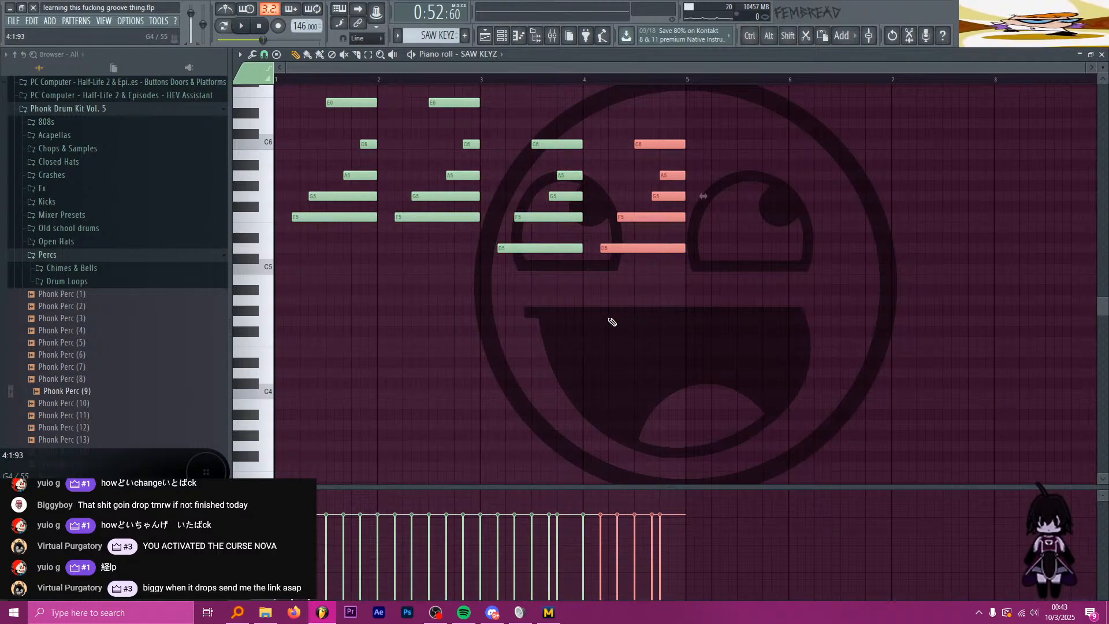
pyautogui.scroll(-10, 612, 322)
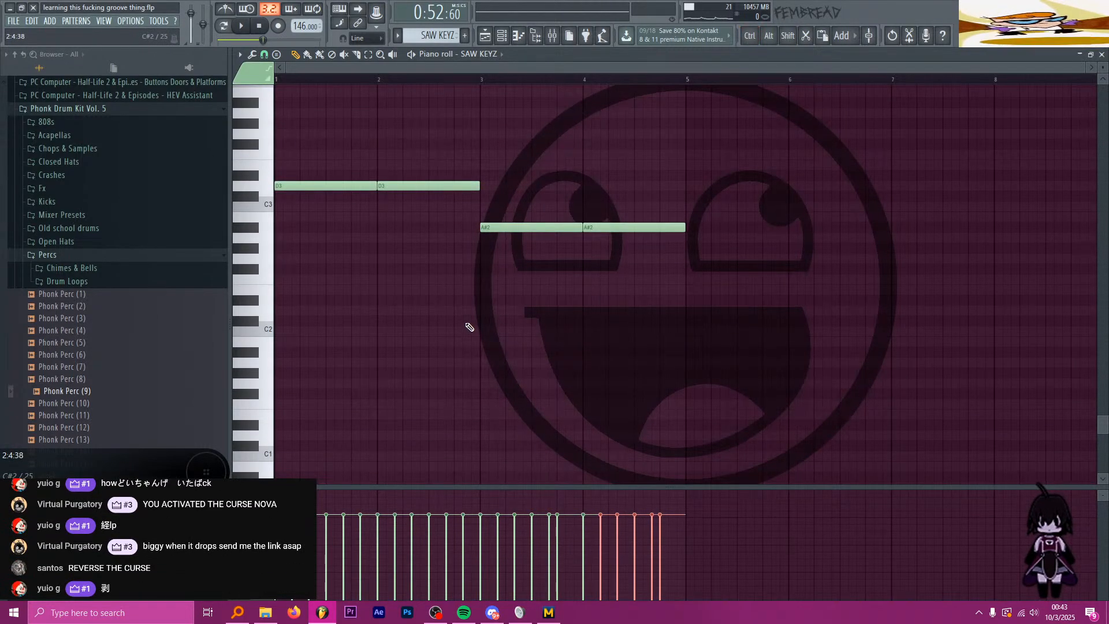
pyautogui.scroll(11, 473, 327)
pyautogui.click(672, 290)
pyautogui.rightClick(703, 288)
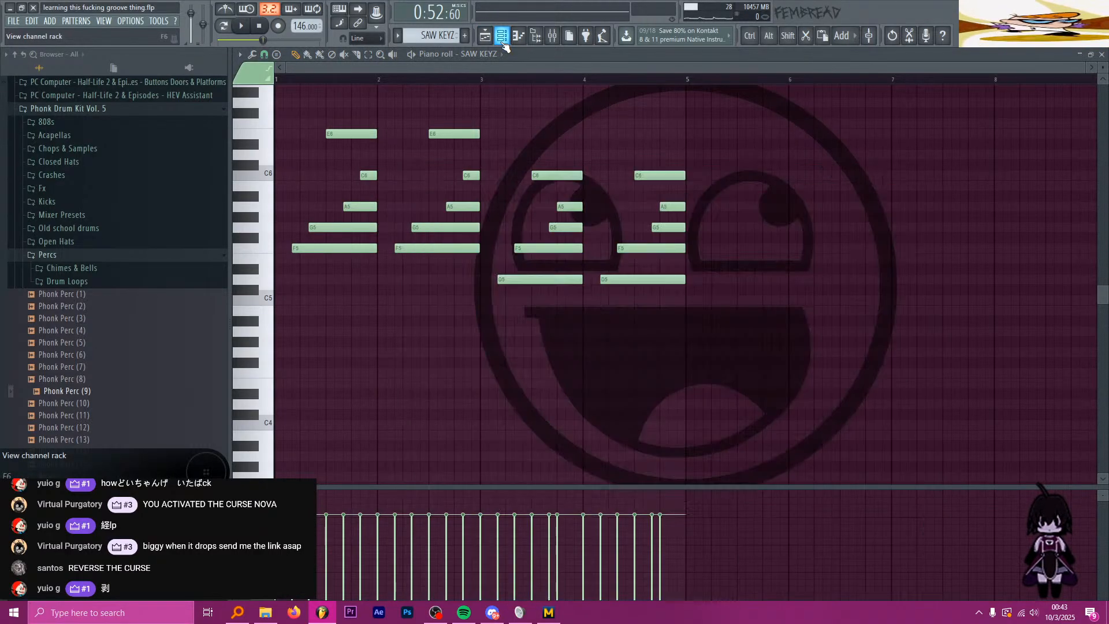
# Step: Return to the playlist and extend the SAW KEYZ clip on track 77 to end at bar 41
pyautogui.click(502, 38)
pyautogui.click(502, 38)
pyautogui.click(487, 37)
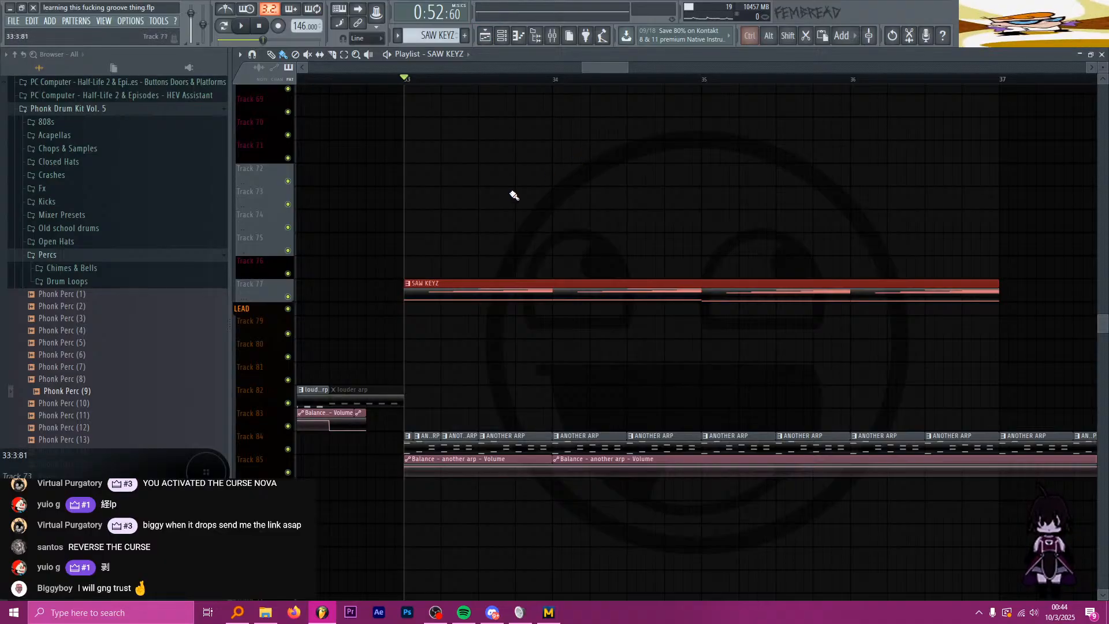
pyautogui.keyDown('ctrl'); pyautogui.scroll(-6, 510, 197); pyautogui.keyUp('ctrl')
pyautogui.keyDown('ctrl'); pyautogui.scroll(1, 640, 282); pyautogui.keyUp('ctrl')
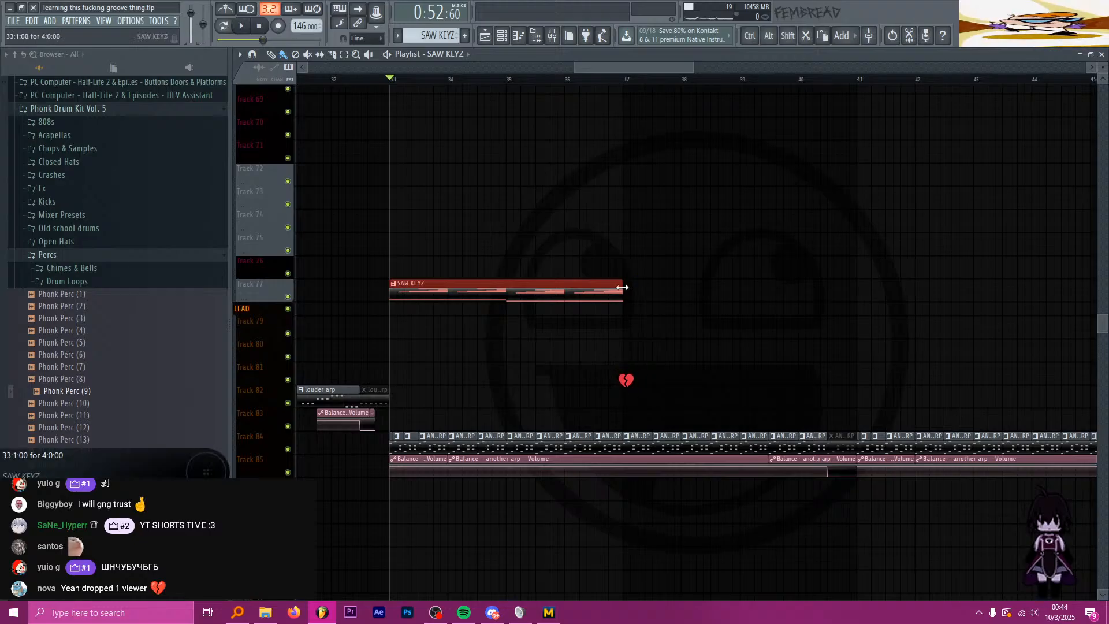
pyautogui.moveTo(622, 291); pyautogui.dragTo(856, 293)
# Step: Open the SAW KEYZ clip's piano roll and clear its time selection
pyautogui.doubleClick(829, 293)
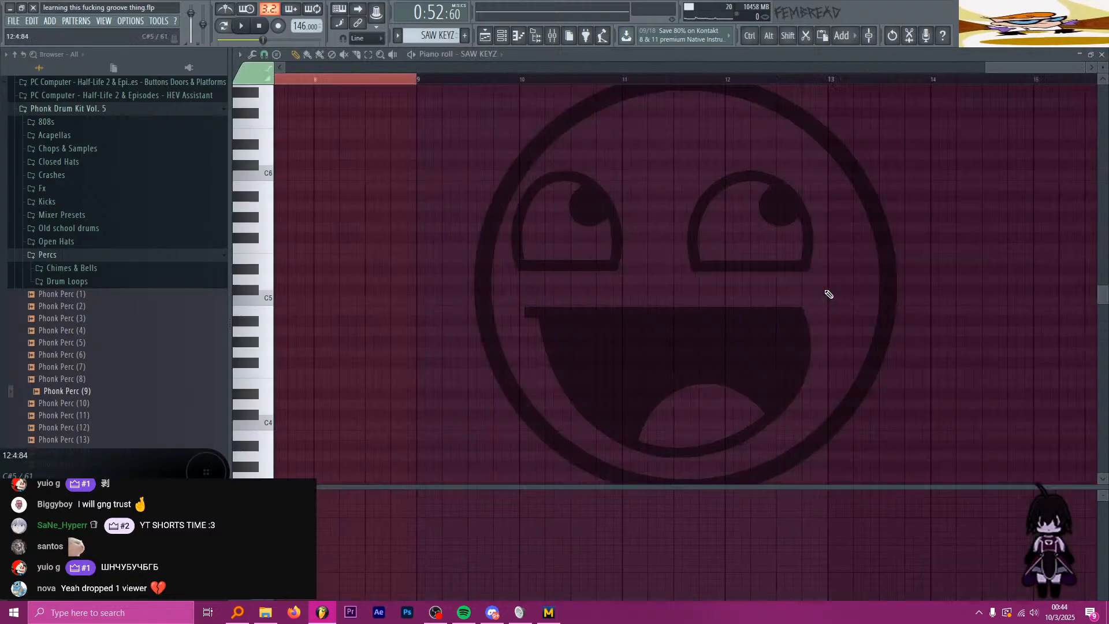
pyautogui.click(828, 292)
pyautogui.rightClick(841, 295)
pyautogui.hscroll(-8, 592, 225)
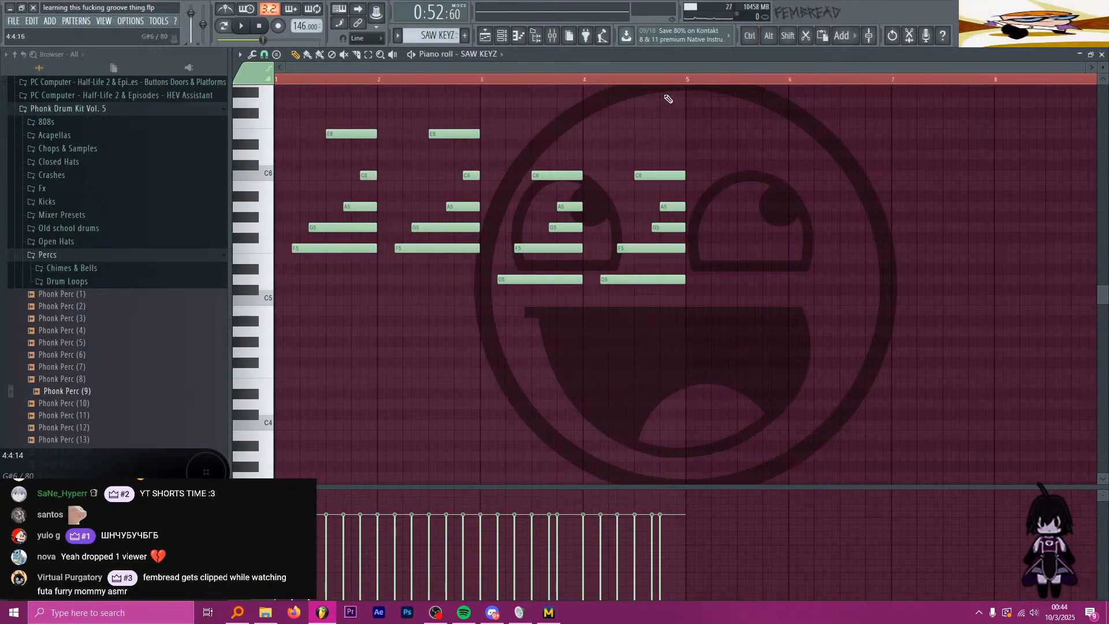
pyautogui.keyDown('ctrl'); pyautogui.click(680, 81); pyautogui.keyUp('ctrl')
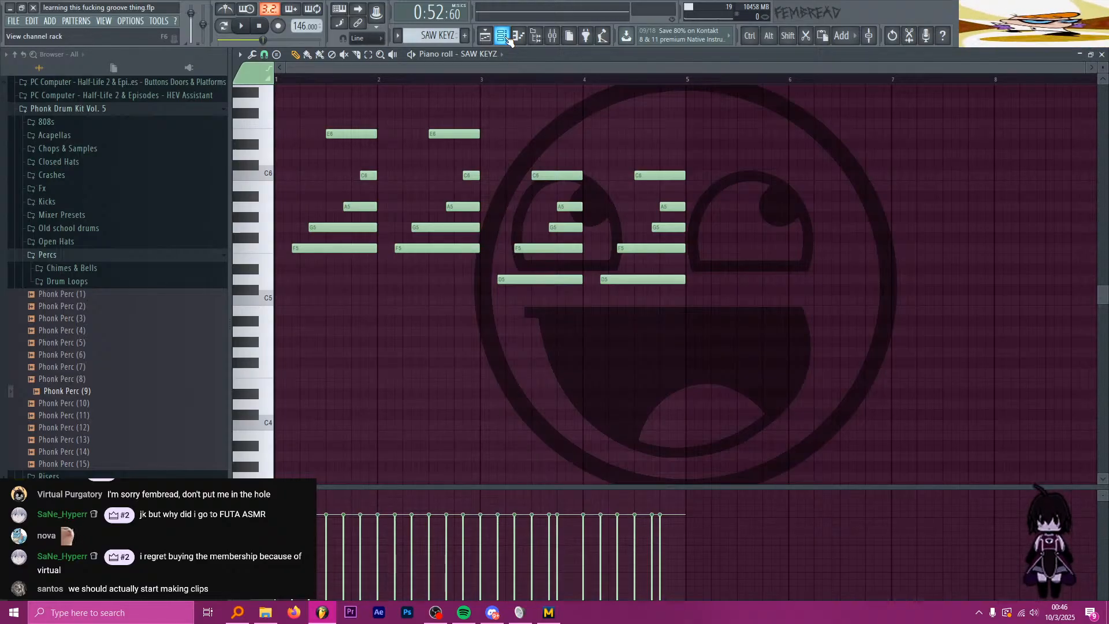
# Step: Open the SAW KEYZ Serum synth, shape envelope 1 to a 1.28 s decay and -28.7 dB sustain, and close it
pyautogui.click(502, 35)
pyautogui.scroll(-4, 578, 404)
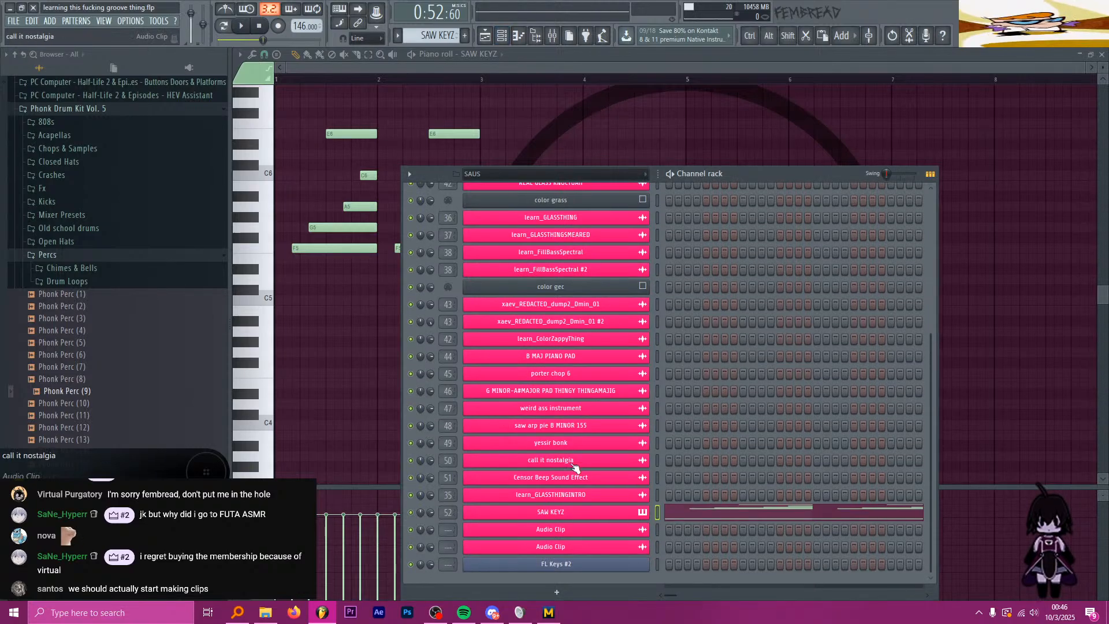
pyautogui.click(589, 514)
pyautogui.moveTo(494, 112); pyautogui.dragTo(532, 99)
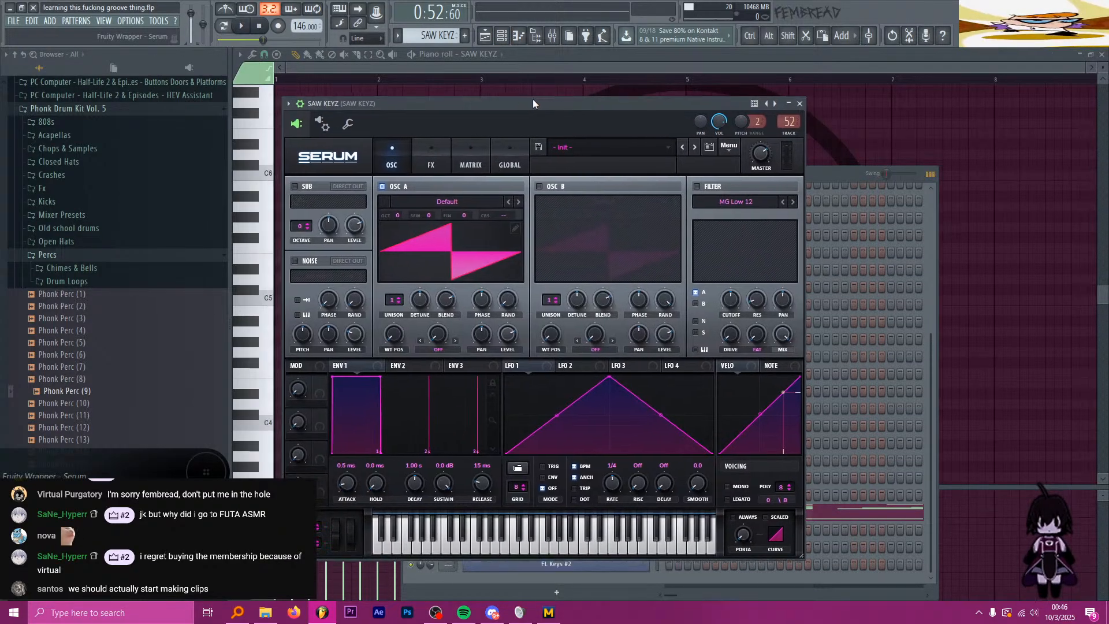
pyautogui.moveTo(379, 377); pyautogui.dragTo(403, 434)
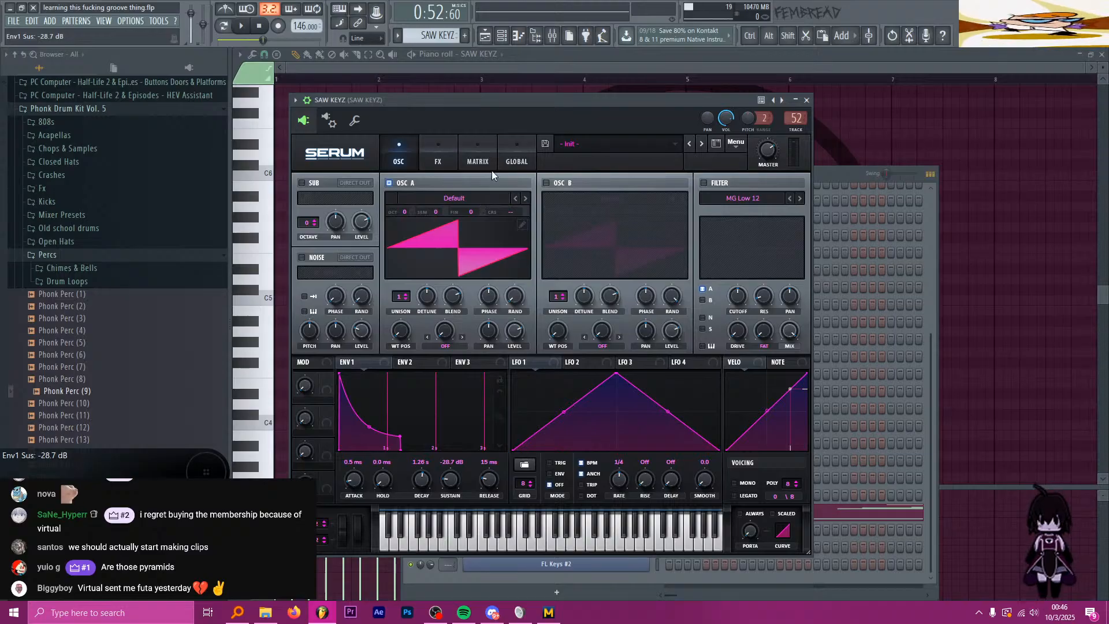
pyautogui.click(349, 67)
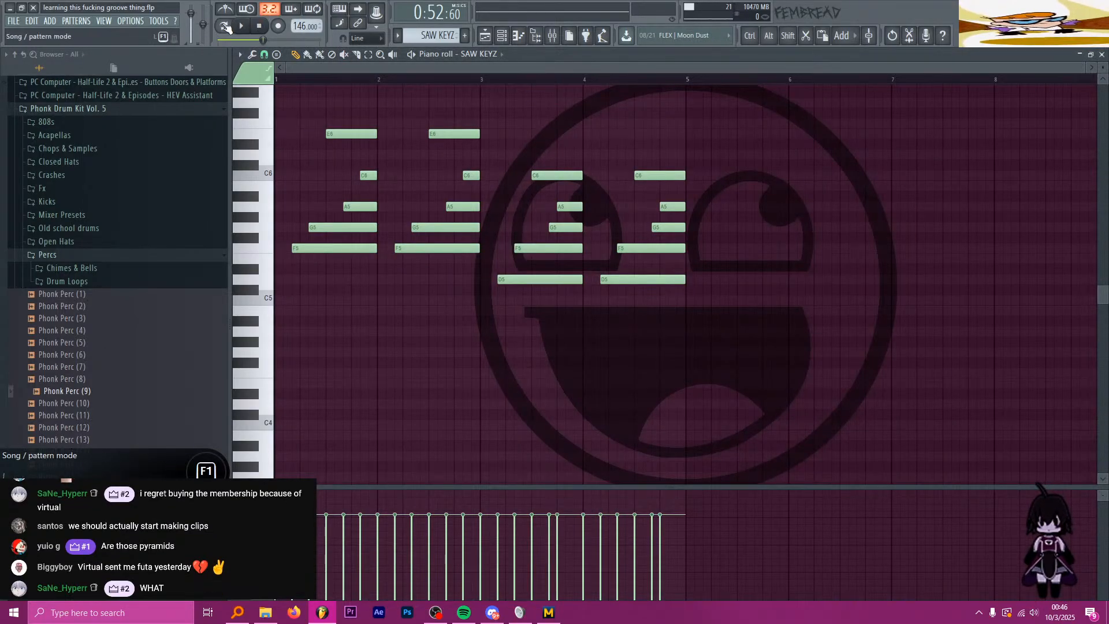
# Step: Play back the SAW KEYZ notes and briefly view the channel rack
pyautogui.click(241, 25)
pyautogui.press('space')
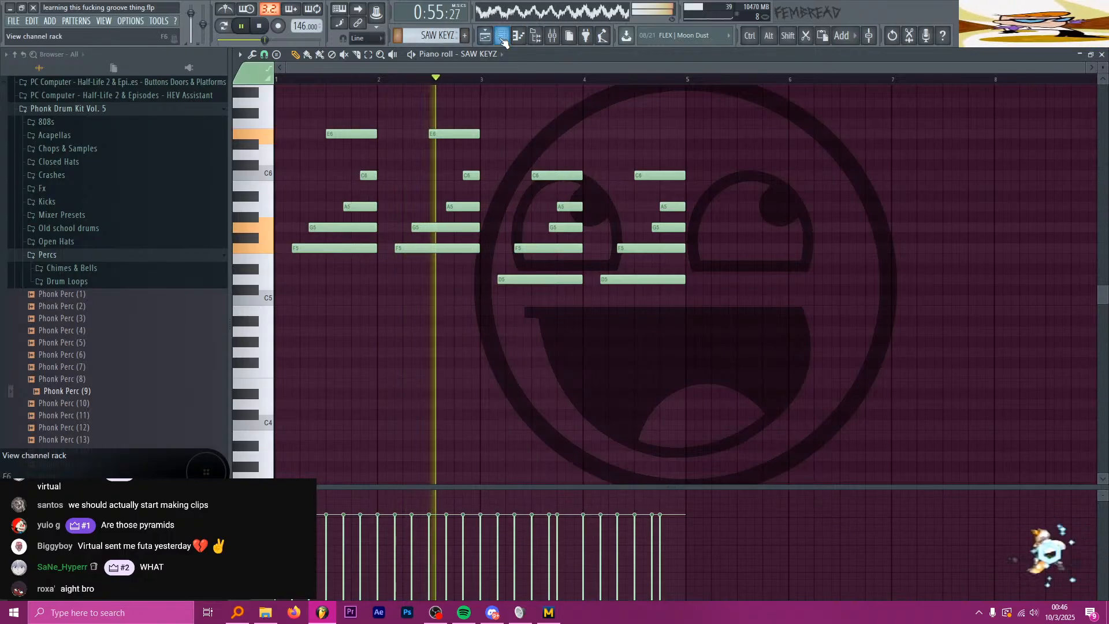
pyautogui.click(507, 36)
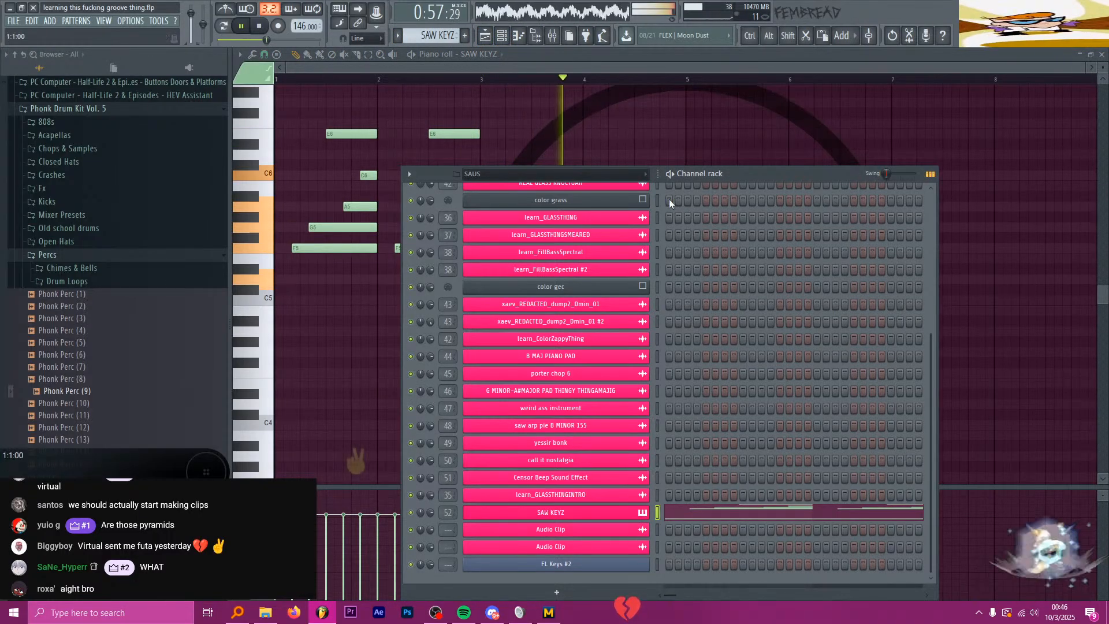
pyautogui.click(503, 37)
# Step: Shift the A5 notes of bars 3 and 4 slightly later and cut off their overhang at the bar lines
pyautogui.scroll(5, 594, 230)
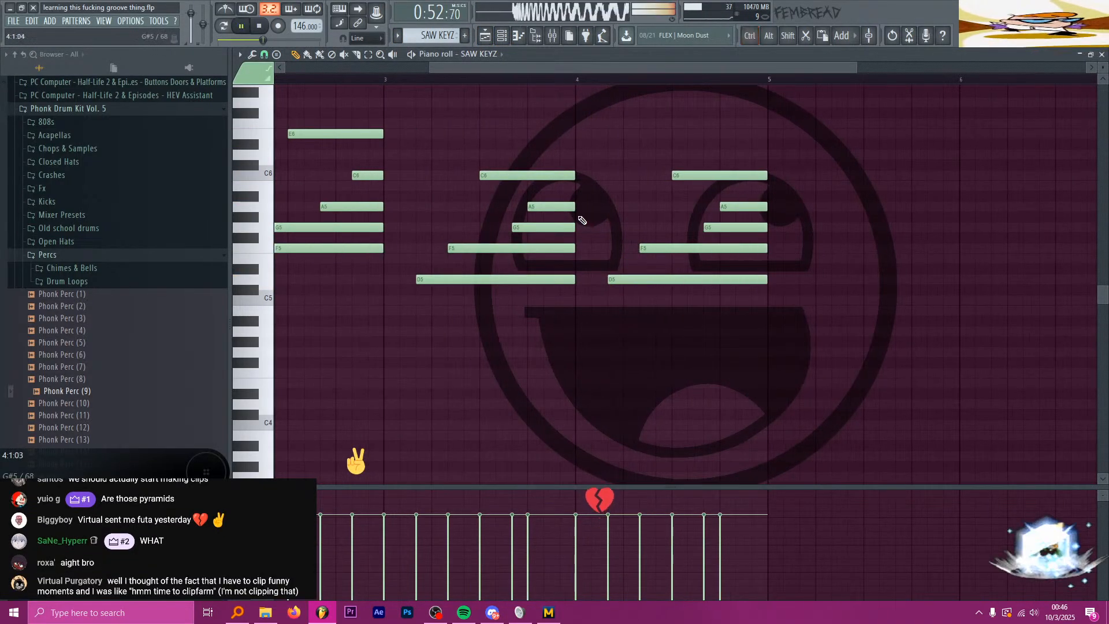
pyautogui.moveTo(810, 212); pyautogui.dragTo(832, 211)
pyautogui.moveTo(605, 208); pyautogui.dragTo(588, 208)
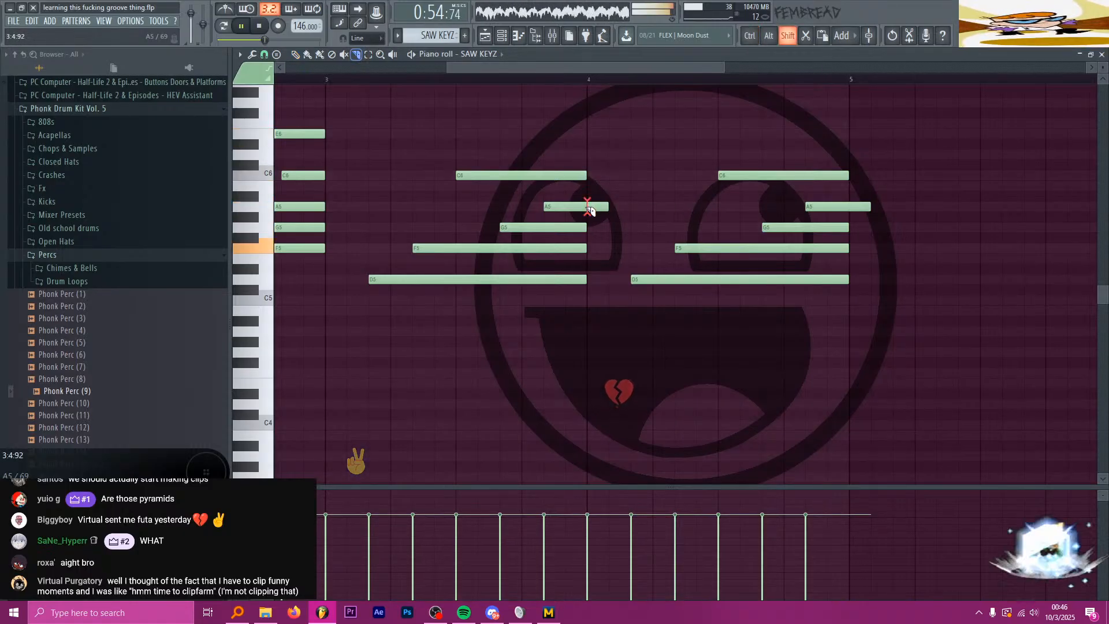
pyautogui.moveTo(865, 208); pyautogui.dragTo(844, 208)
pyautogui.press('c')
pyautogui.scroll(-4, 745, 292)
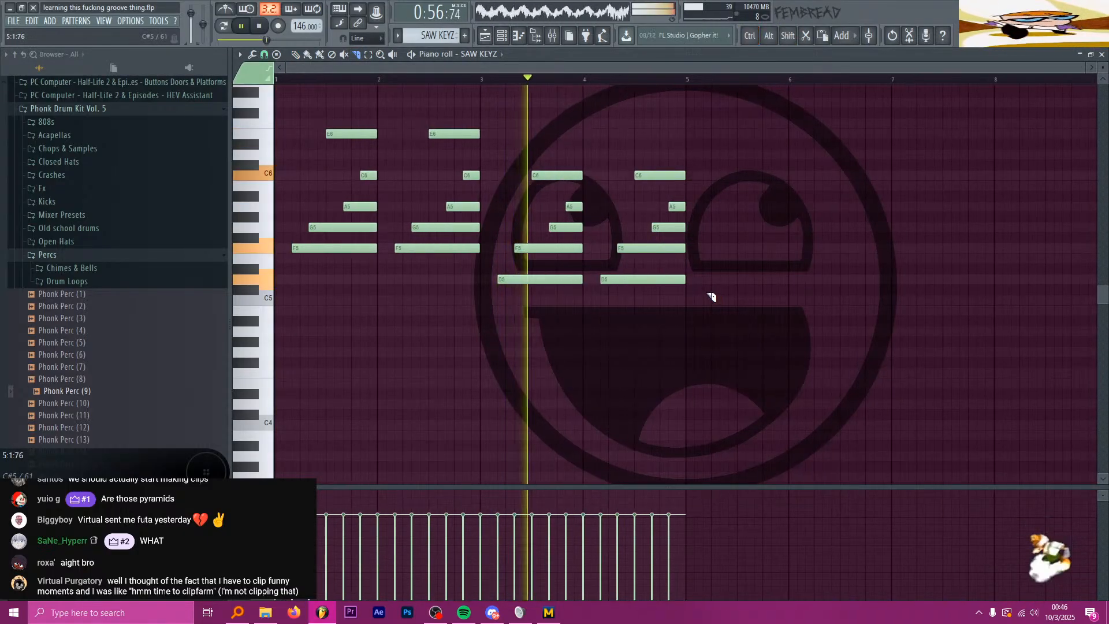
pyautogui.press('p')
# Step: Stop playback, duplicate all notes of bars 1 to 4 into bars 5 to 8 and deselect them
pyautogui.scroll(-3, 654, 325)
pyautogui.scroll(1, 651, 329)
pyautogui.scroll(-4, 642, 341)
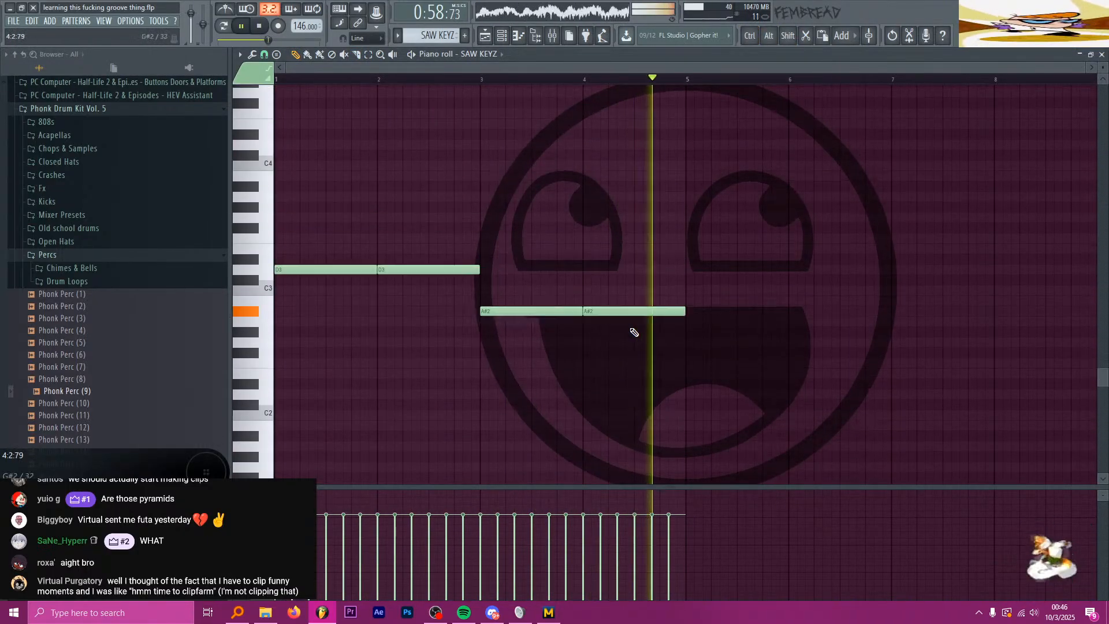
pyautogui.scroll(6, 635, 333)
pyautogui.press('space')
pyautogui.scroll(-4, 635, 335)
pyautogui.scroll(-3, 722, 370)
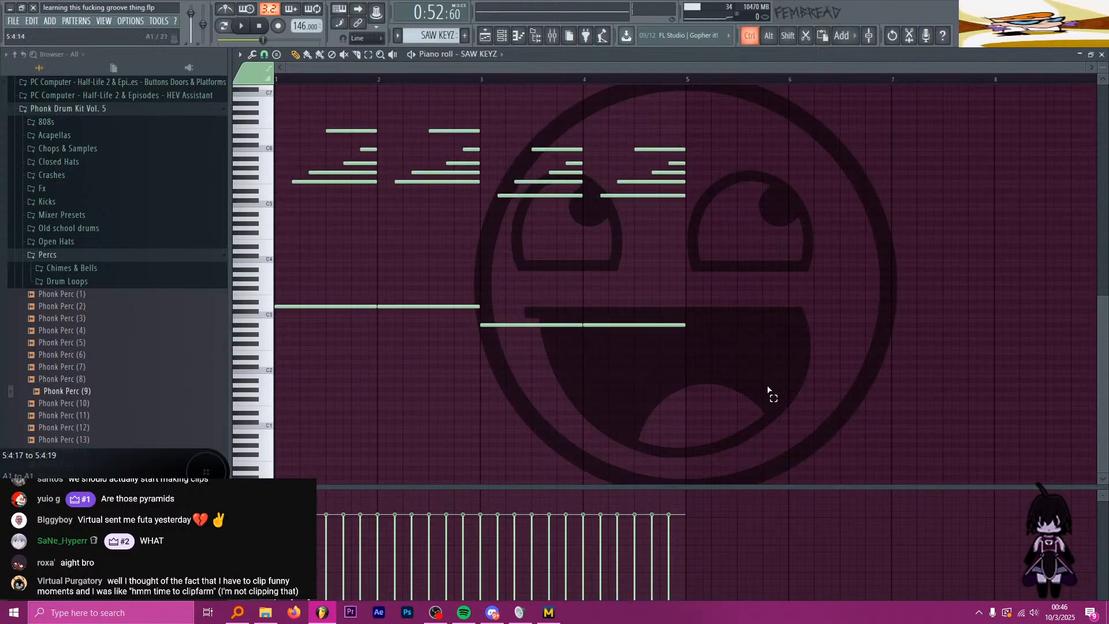
pyautogui.hotkey('ctrl', 'a')
pyautogui.hotkey('ctrl', 'b')
pyautogui.scroll(-1, 787, 299)
pyautogui.keyDown('ctrl'); pyautogui.click(786, 299); pyautogui.keyUp('ctrl')
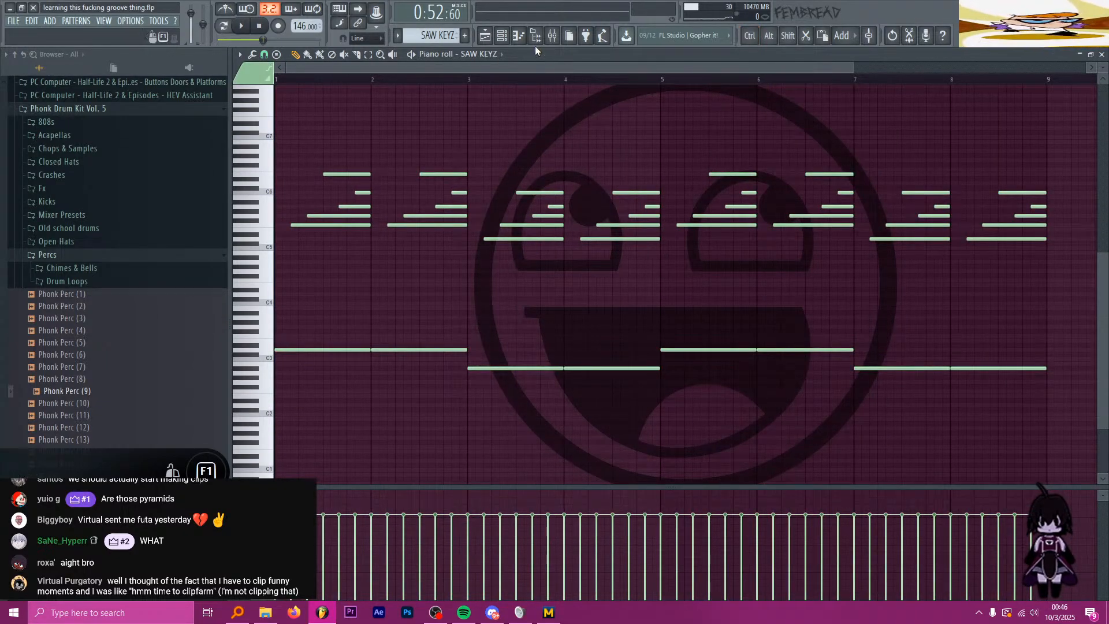
pyautogui.scroll(3, 817, 174)
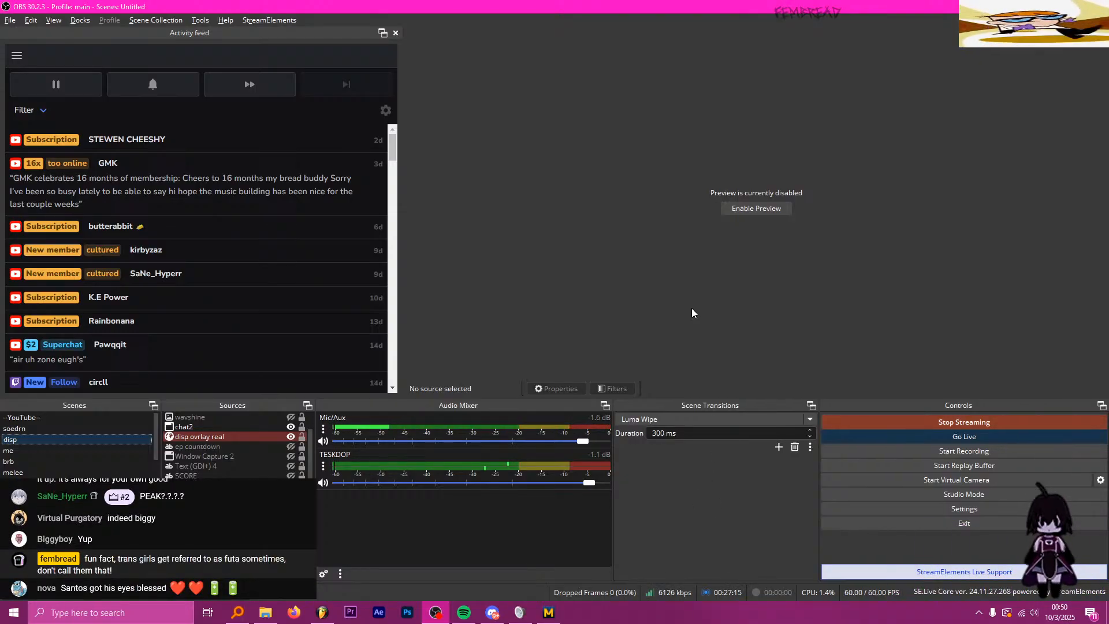
# Step: Enable the preview in OBS and return to the SAW KEYZ piano roll in FL Studio
pyautogui.click(758, 207)
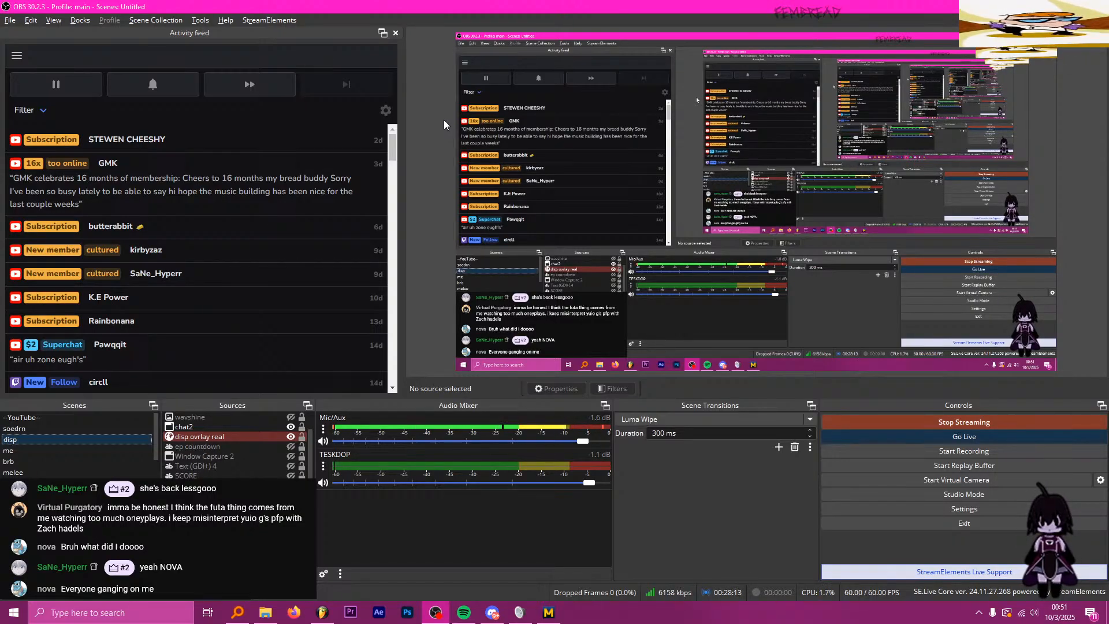
pyautogui.hotkey('alt', 'Tab')
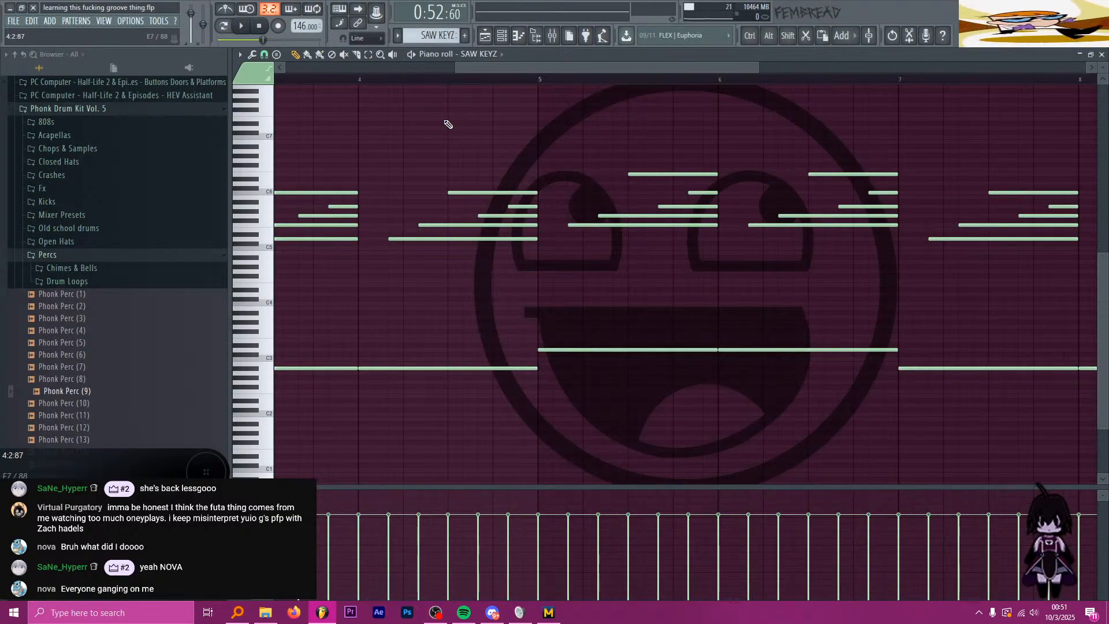
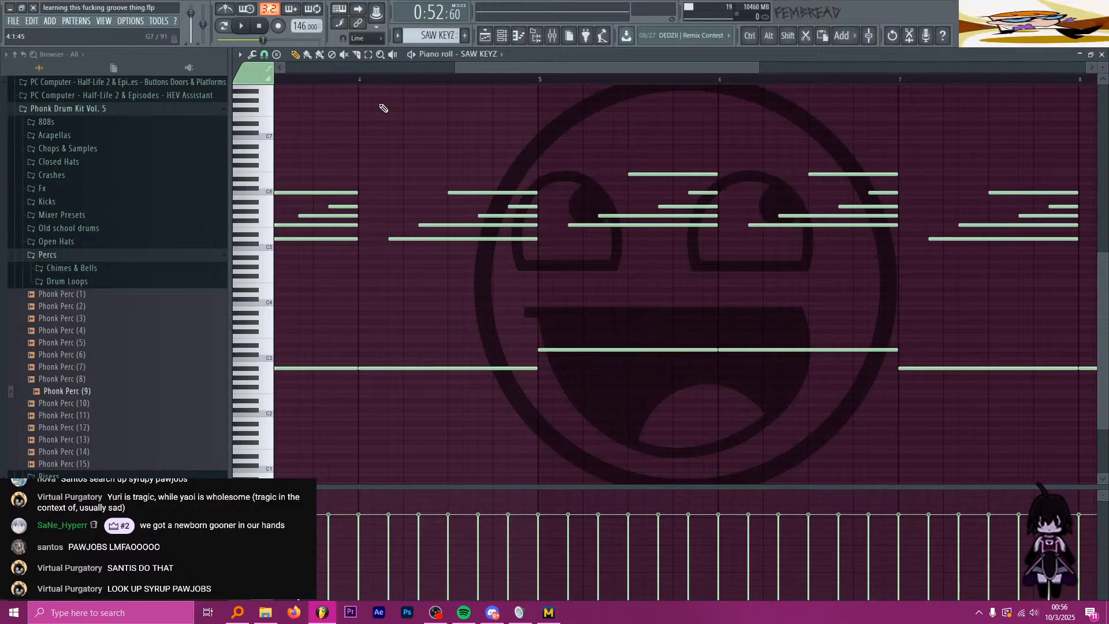
# Step: Play the duplicated SAW KEYZ notes from bar 5 and stop playback
pyautogui.click(543, 80)
pyautogui.scroll(-3, 544, 153)
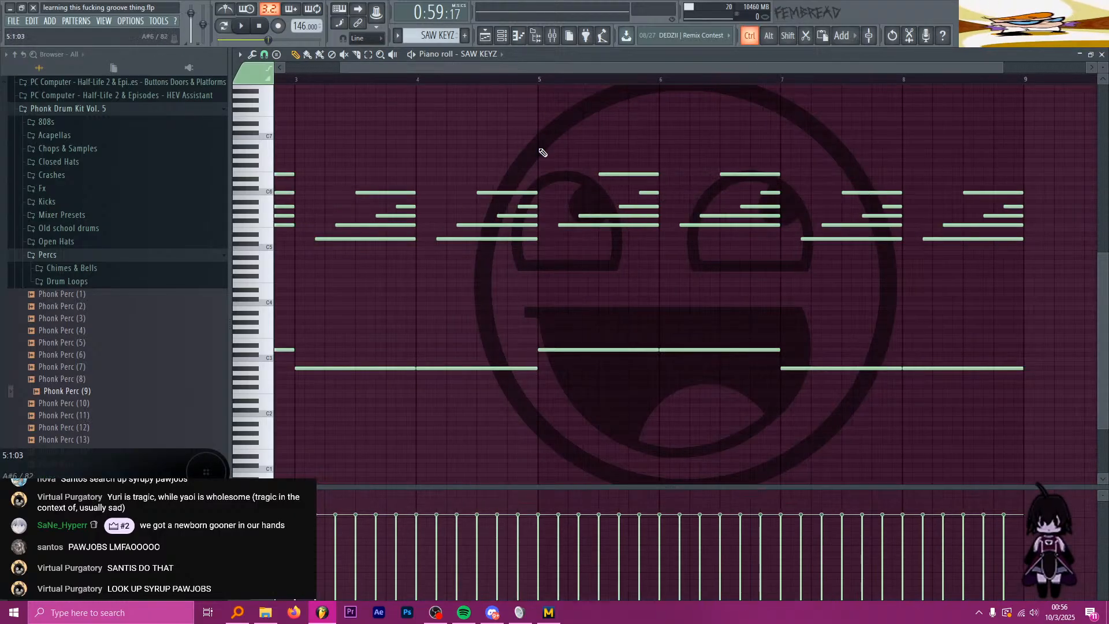
pyautogui.press('space')
pyautogui.scroll(2, 668, 116)
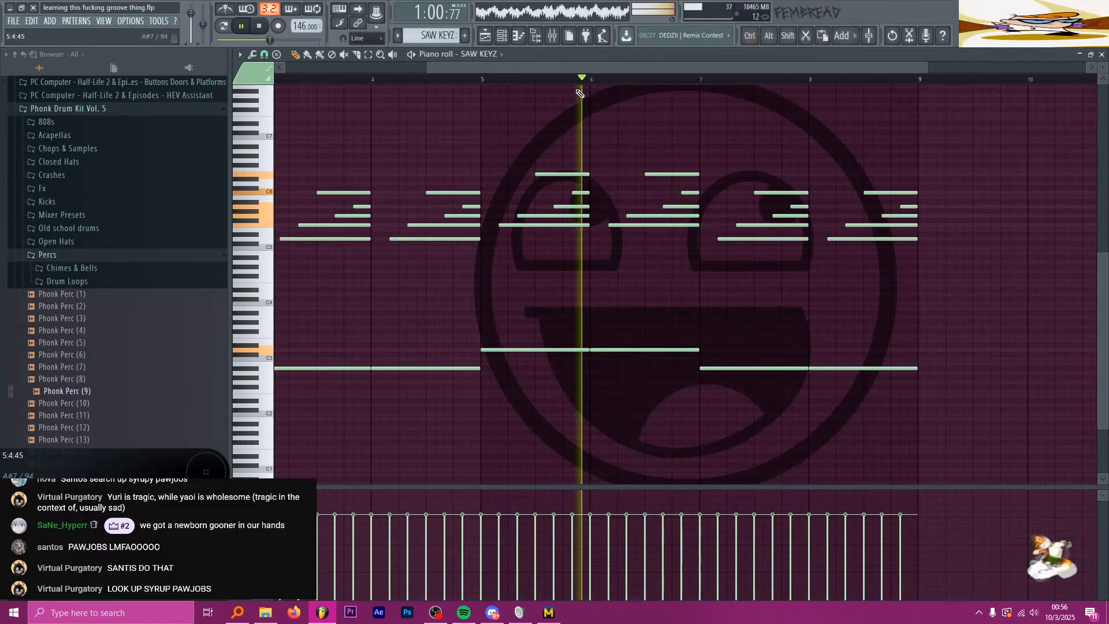
pyautogui.click(502, 36)
pyautogui.click(510, 35)
pyautogui.scroll(-2, 667, 265)
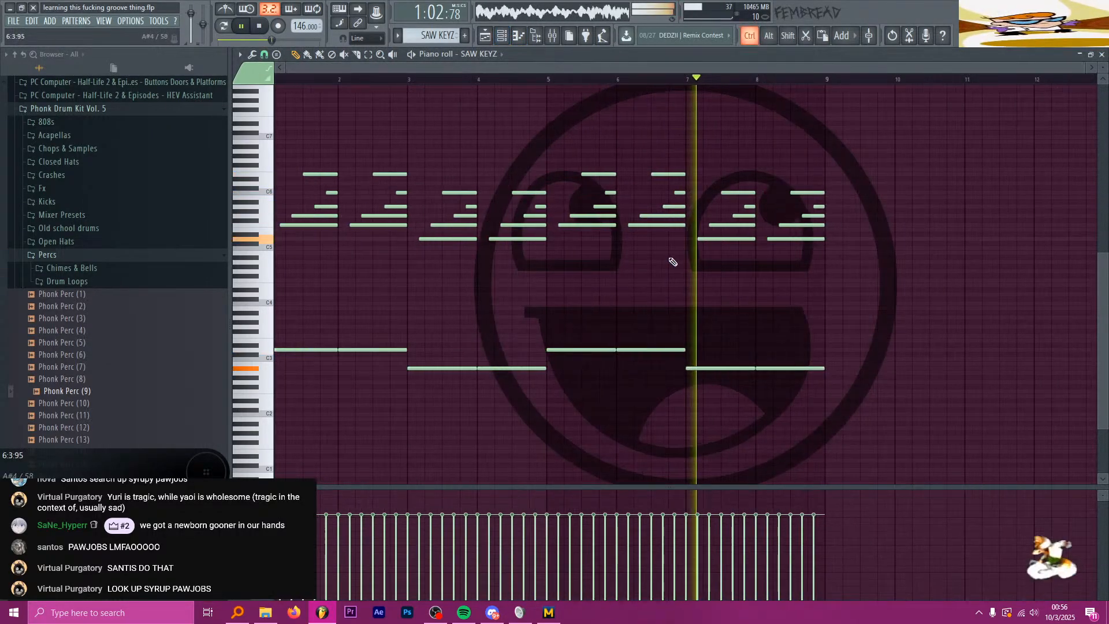
pyautogui.press('space')
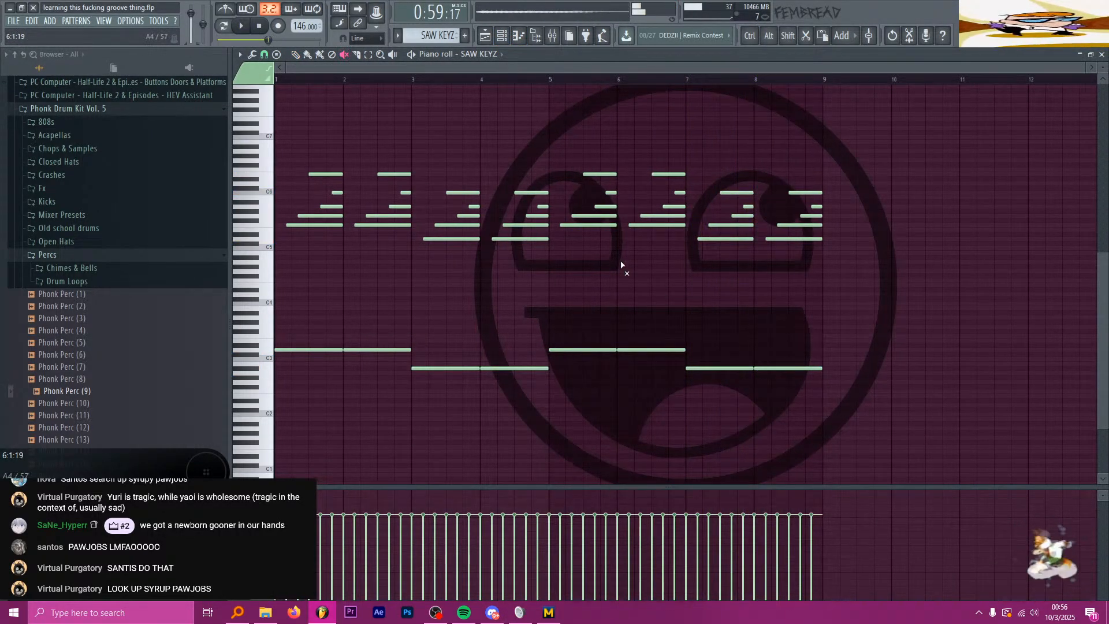
# Step: Raise the bass notes of bars 7 and 8 to G3
pyautogui.scroll(2, 743, 315)
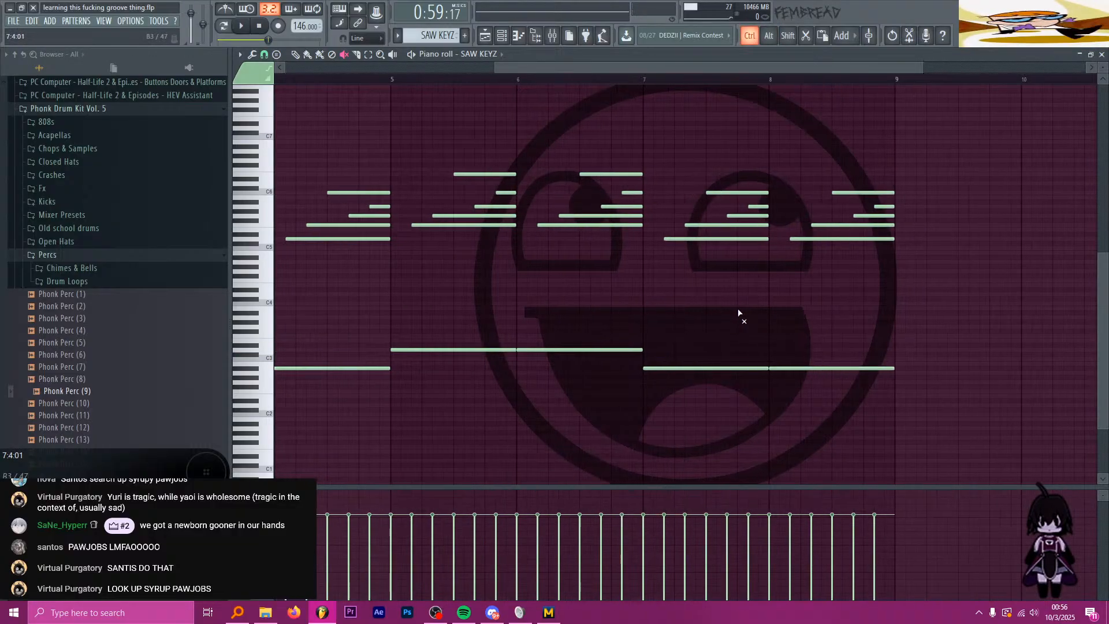
pyautogui.moveTo(680, 367); pyautogui.dragTo(680, 327)
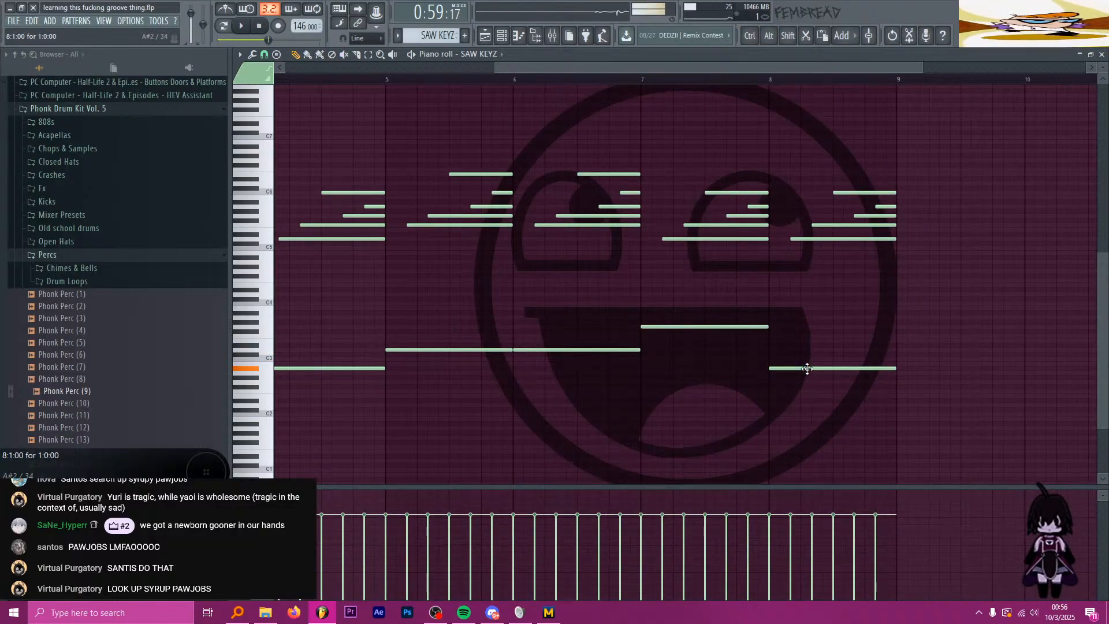
pyautogui.moveTo(808, 368); pyautogui.dragTo(808, 328)
pyautogui.moveTo(656, 252); pyautogui.dragTo(823, 265)
# Step: Split the bar 8 bass note in half, raise its second half to A3 and deselect it
pyautogui.press('c')
pyautogui.scroll(2, 857, 313)
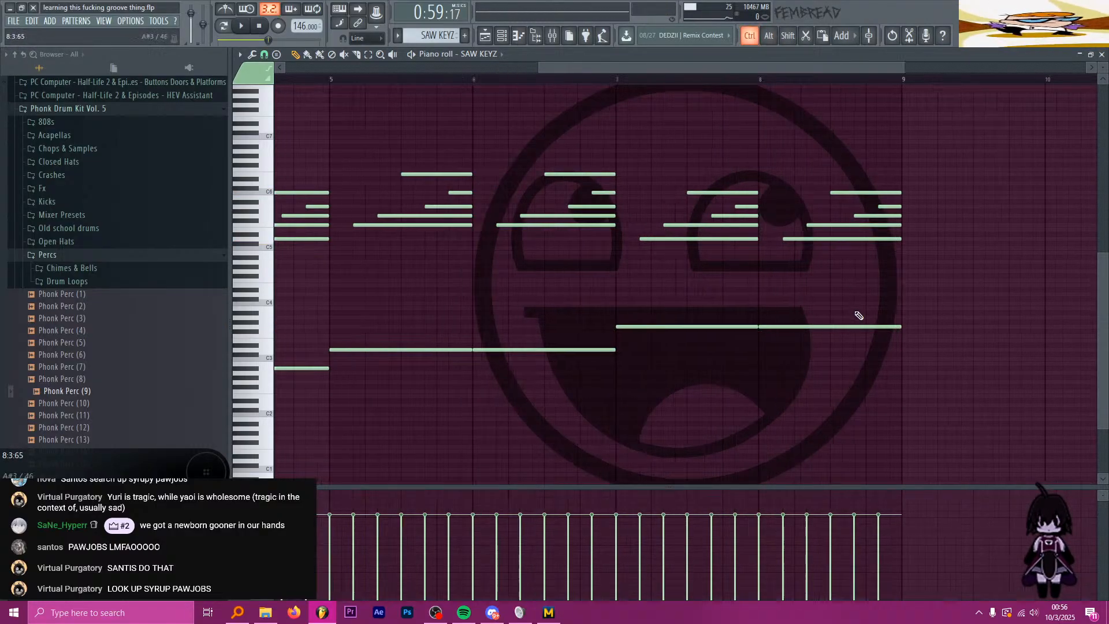
pyautogui.keyDown('shift'); pyautogui.click(826, 330); pyautogui.keyUp('shift')
pyautogui.press('p')
pyautogui.moveTo(838, 327); pyautogui.dragTo(846, 312)
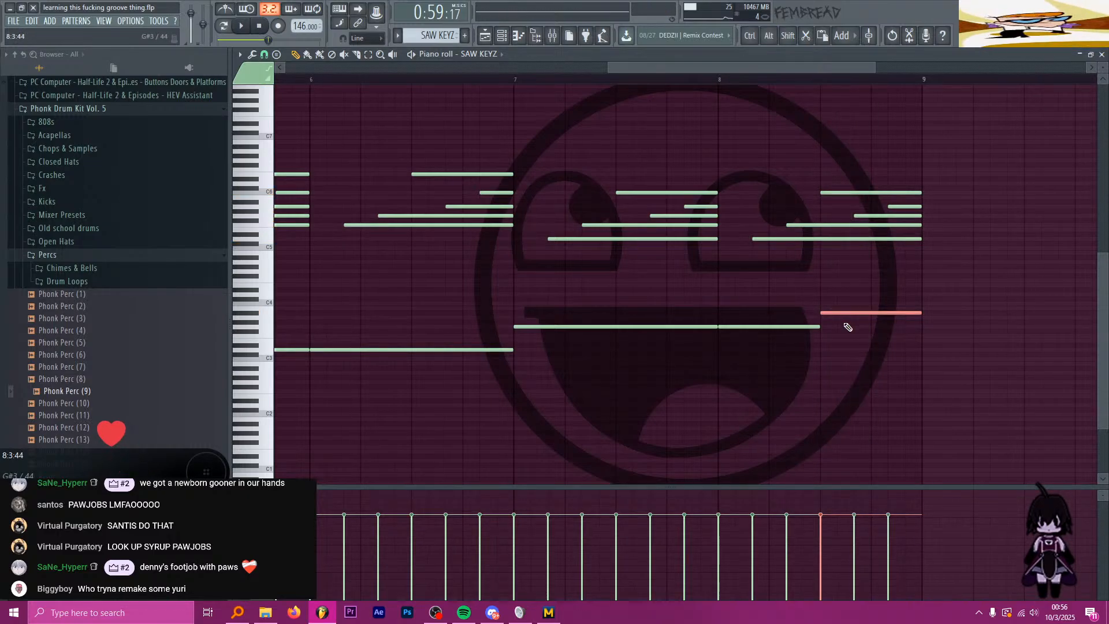
pyautogui.moveTo(840, 314); pyautogui.dragTo(847, 318)
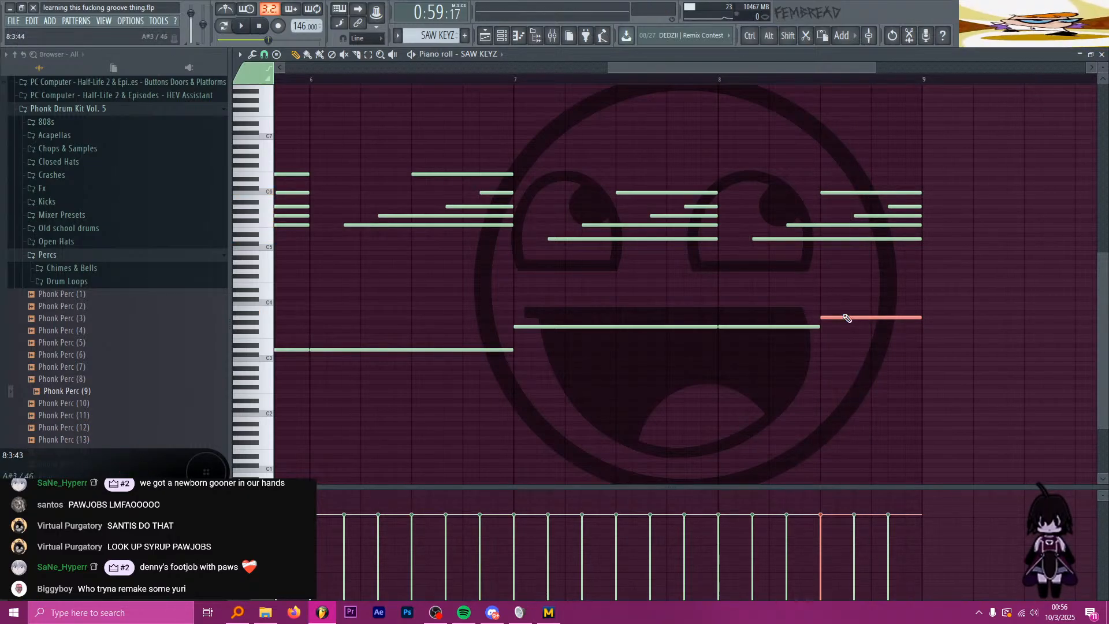
pyautogui.moveTo(752, 159); pyautogui.dragTo(903, 213)
pyautogui.scroll(-5, 929, 300)
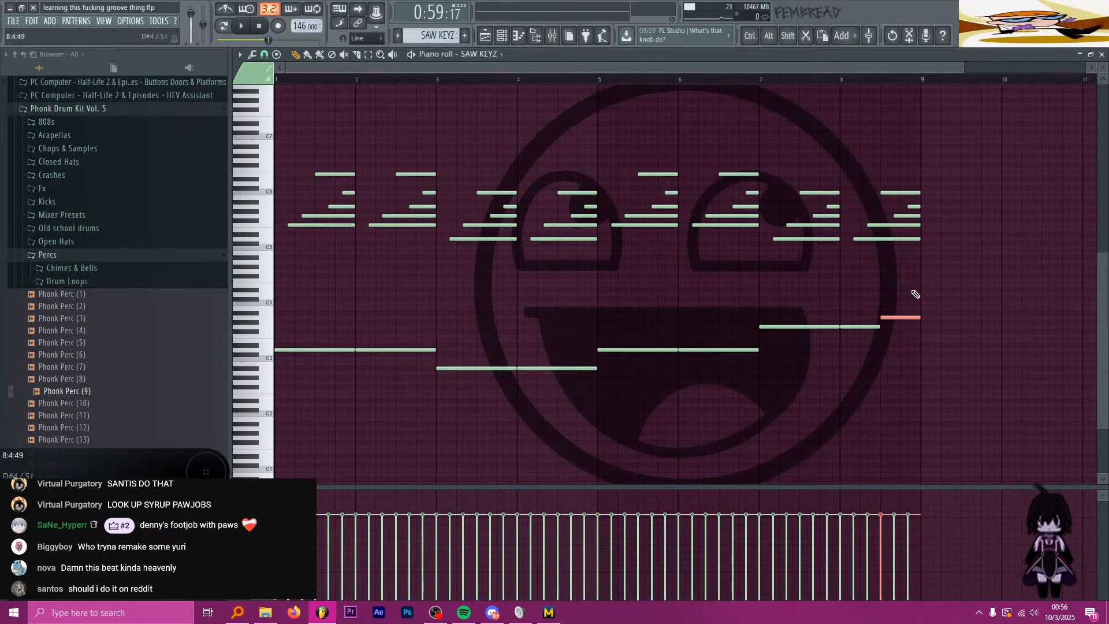
pyautogui.scroll(3, 878, 270)
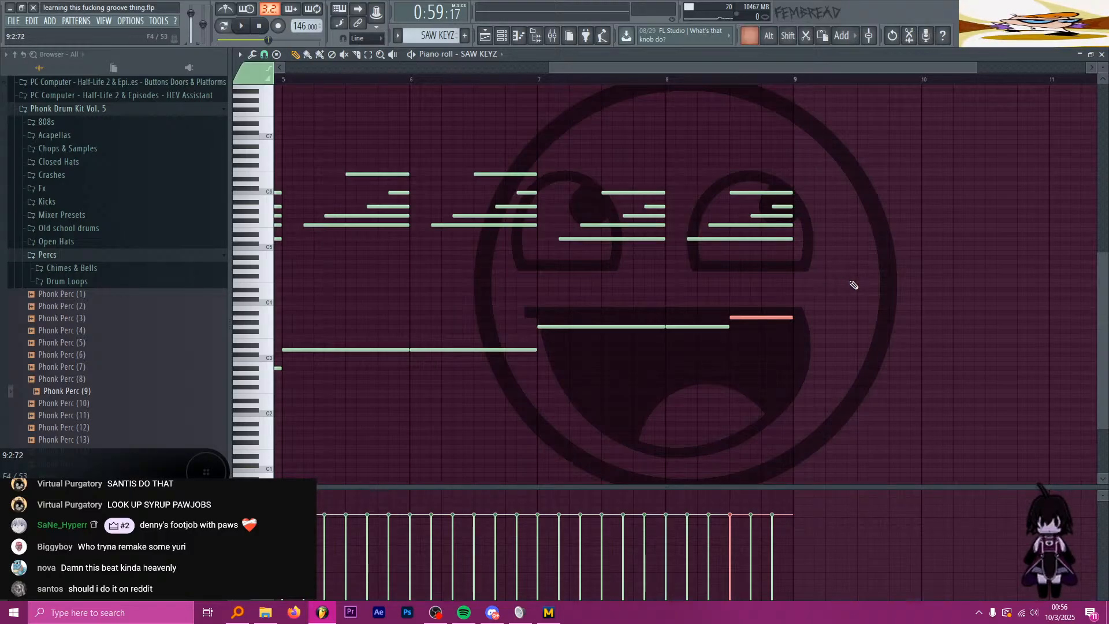
pyautogui.hotkey('ctrl', 'd')
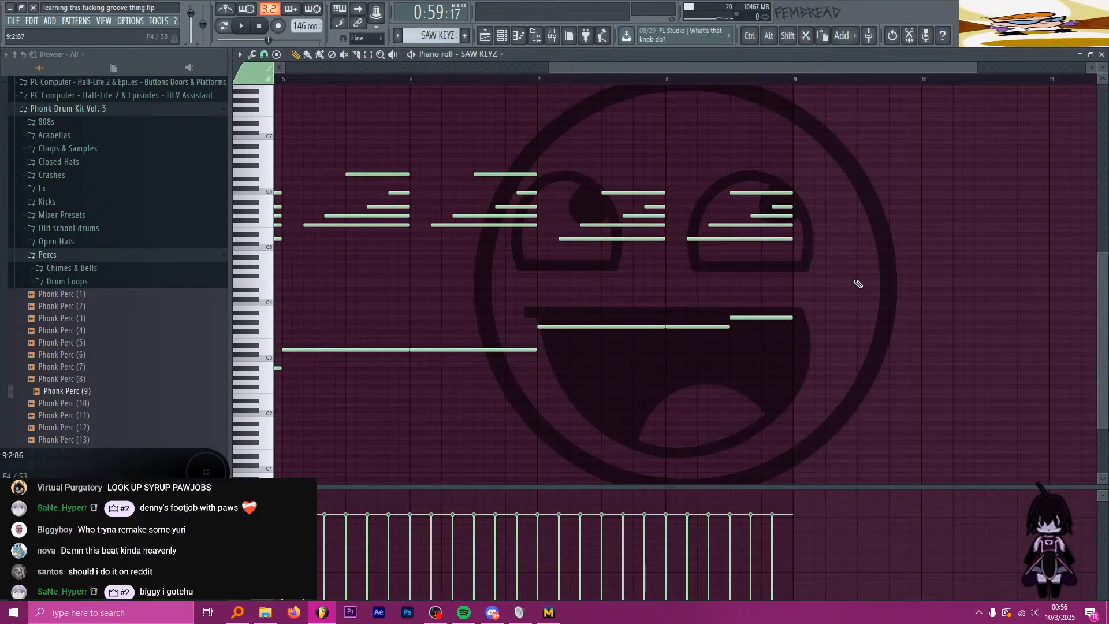
# Step: Draw one-bar bass notes at A#3 in bar 9, A#2 in bar 10 and G3 in bar 11
pyautogui.scroll(-4, 857, 286)
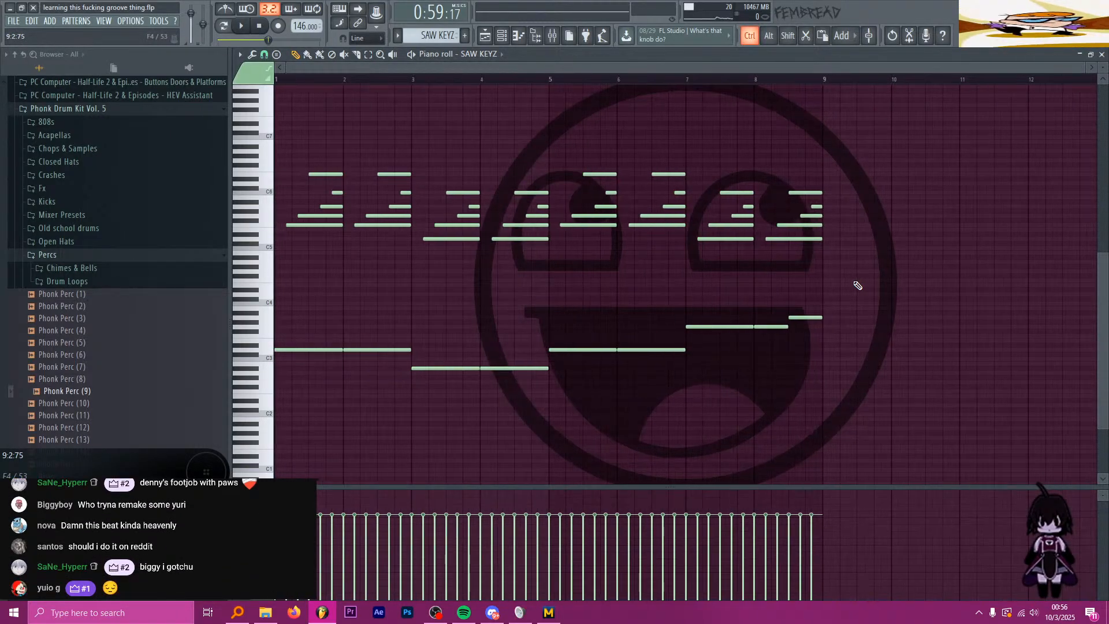
pyautogui.scroll(4, 809, 322)
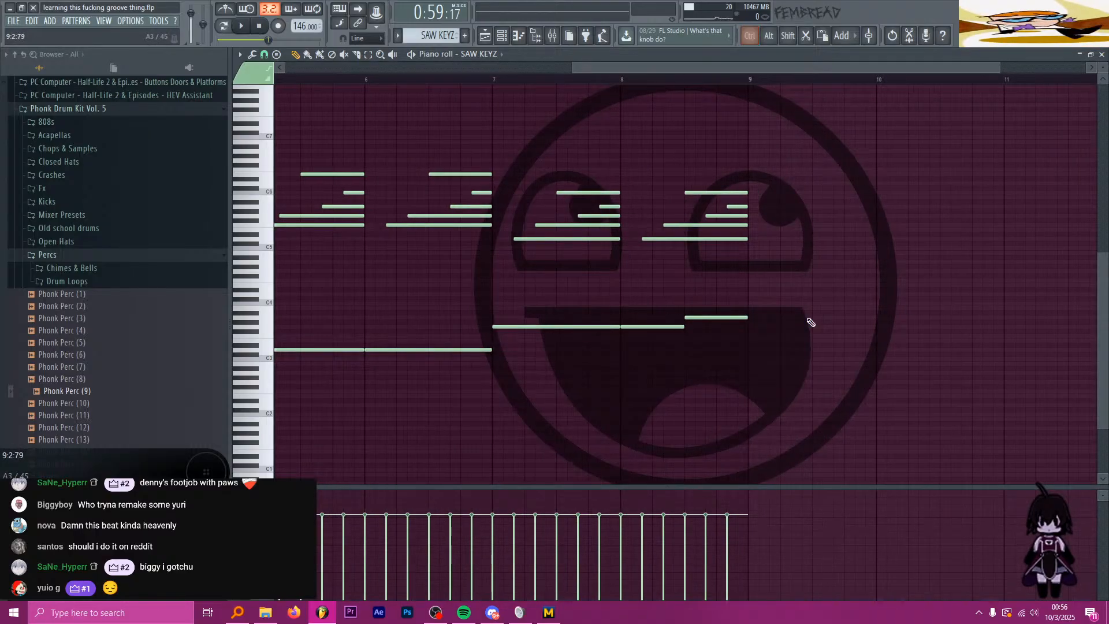
pyautogui.scroll(-4, 664, 323)
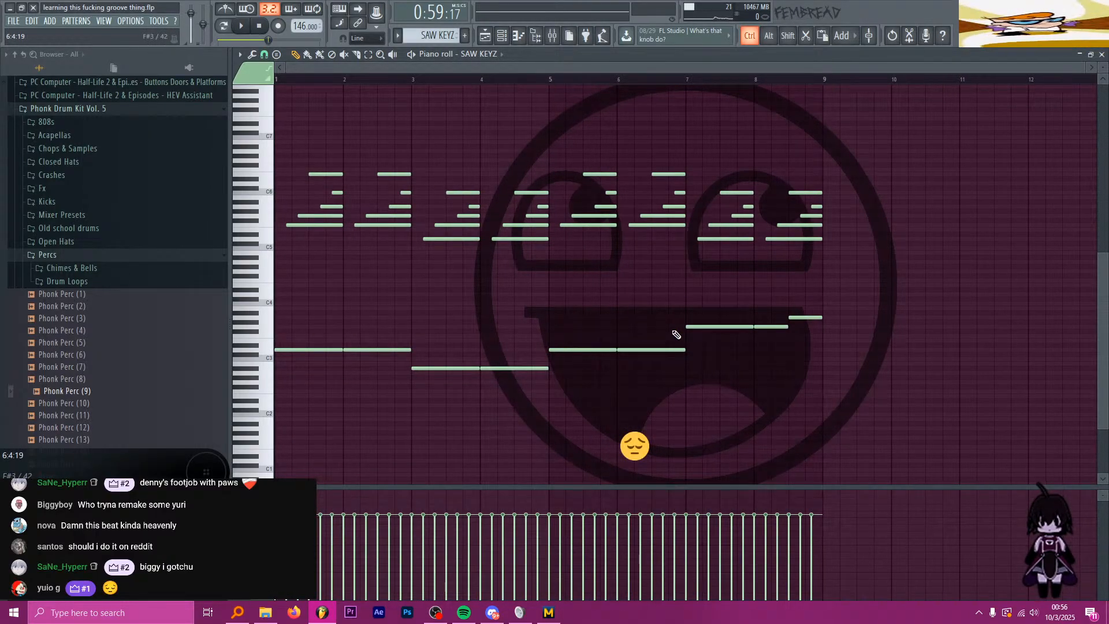
pyautogui.click(834, 313)
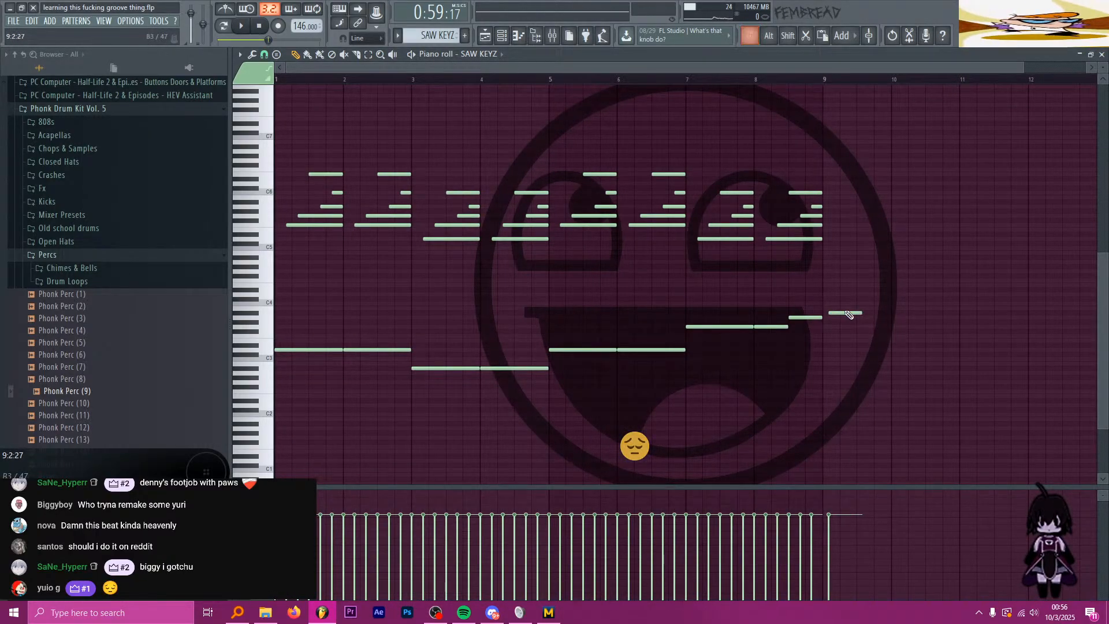
pyautogui.moveTo(857, 313); pyautogui.dragTo(894, 313)
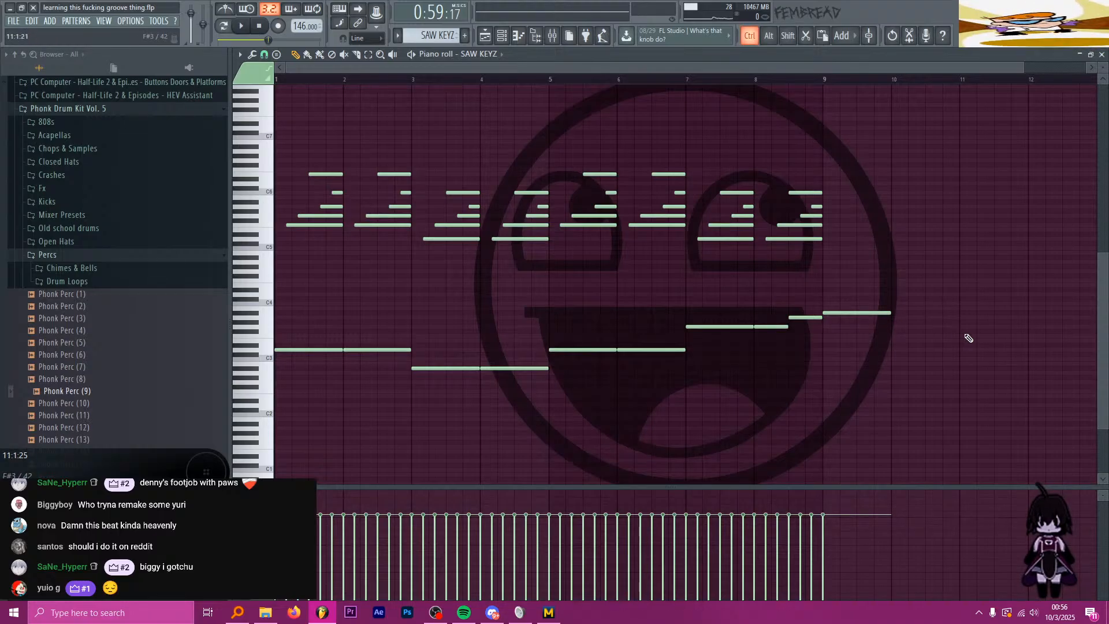
pyautogui.scroll(2, 965, 267)
pyautogui.click(826, 368)
pyautogui.moveTo(943, 341); pyautogui.dragTo(959, 321)
pyautogui.scroll(-3, 960, 324)
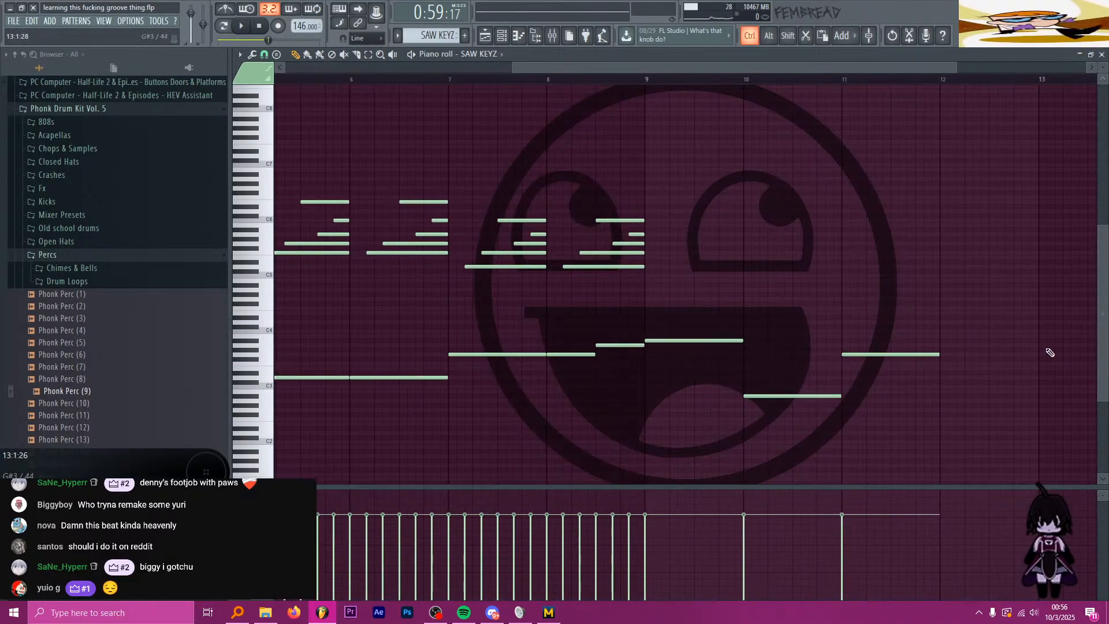
# Step: Add a one-bar G3 bass note in bar 12, split it in half and raise the second half to A3
pyautogui.scroll(2, 1088, 371)
pyautogui.click(803, 354)
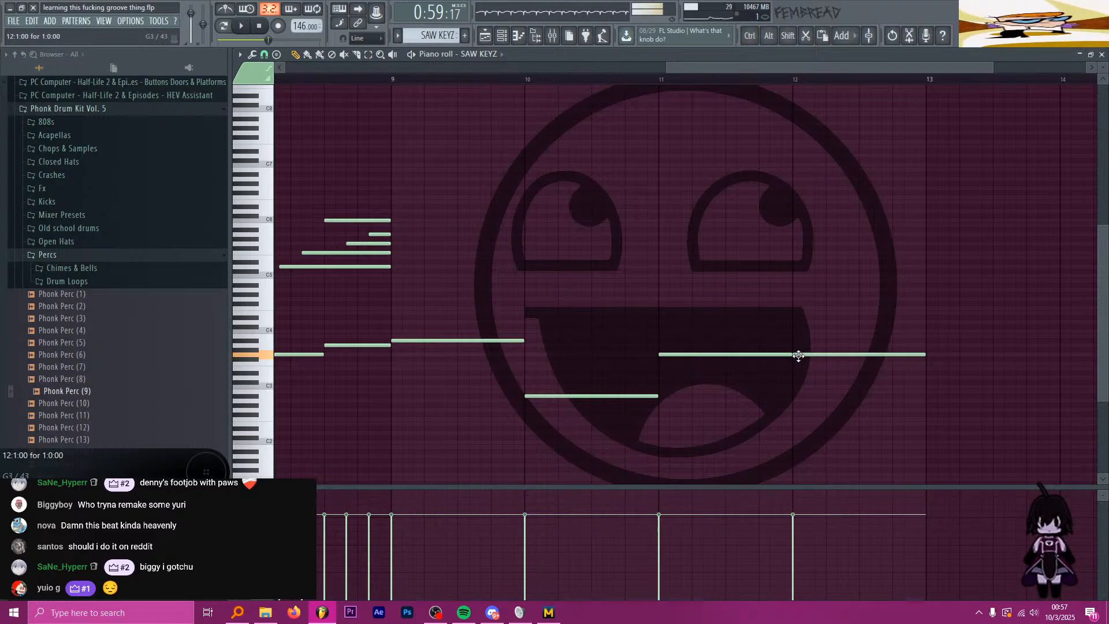
pyautogui.keyDown('shift'); pyautogui.click(862, 354); pyautogui.keyUp('shift')
pyautogui.press('p')
pyautogui.moveTo(871, 354); pyautogui.dragTo(873, 342)
# Step: Duplicate the bass notes of bars 9 to 12 into bars 13 to 16 and deselect them
pyautogui.moveTo(487, 321); pyautogui.dragTo(948, 439)
pyautogui.hotkey('ctrl', 'b')
pyautogui.scroll(-2, 904, 404)
pyautogui.keyDown('ctrl'); pyautogui.click(876, 395); pyautogui.keyUp('ctrl')
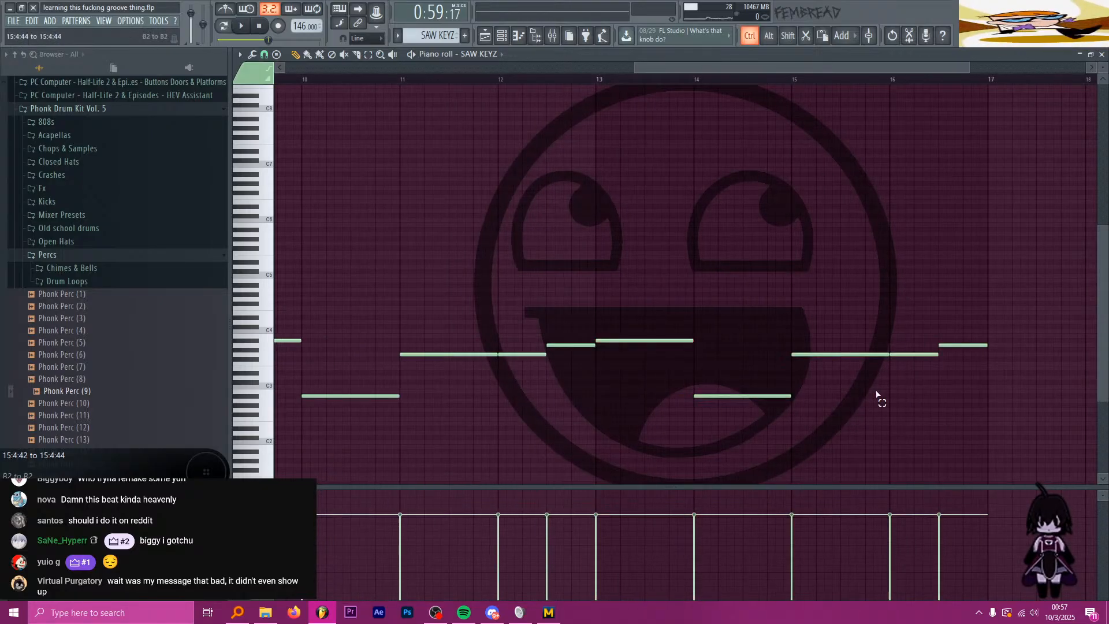
# Step: Split bar 14's bass note in half, raising the second half to C3, and replace bar 15's bass note with a half-bar D3
pyautogui.keyDown('shift'); pyautogui.click(749, 396); pyautogui.keyUp('shift')
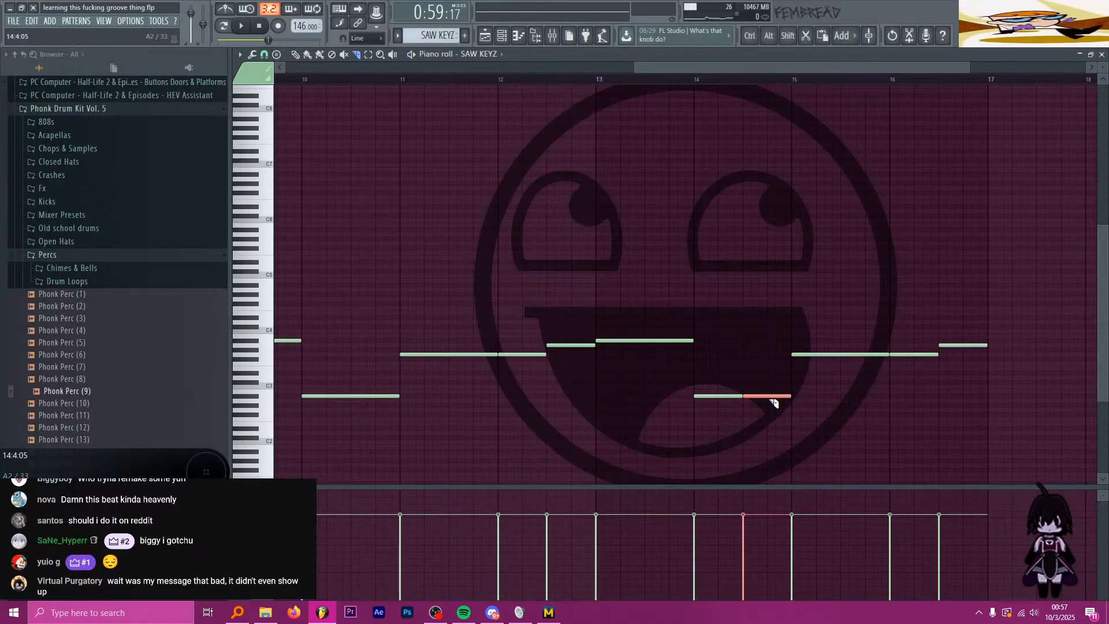
pyautogui.press('p')
pyautogui.moveTo(763, 396); pyautogui.dragTo(757, 387)
pyautogui.rightClick(829, 354)
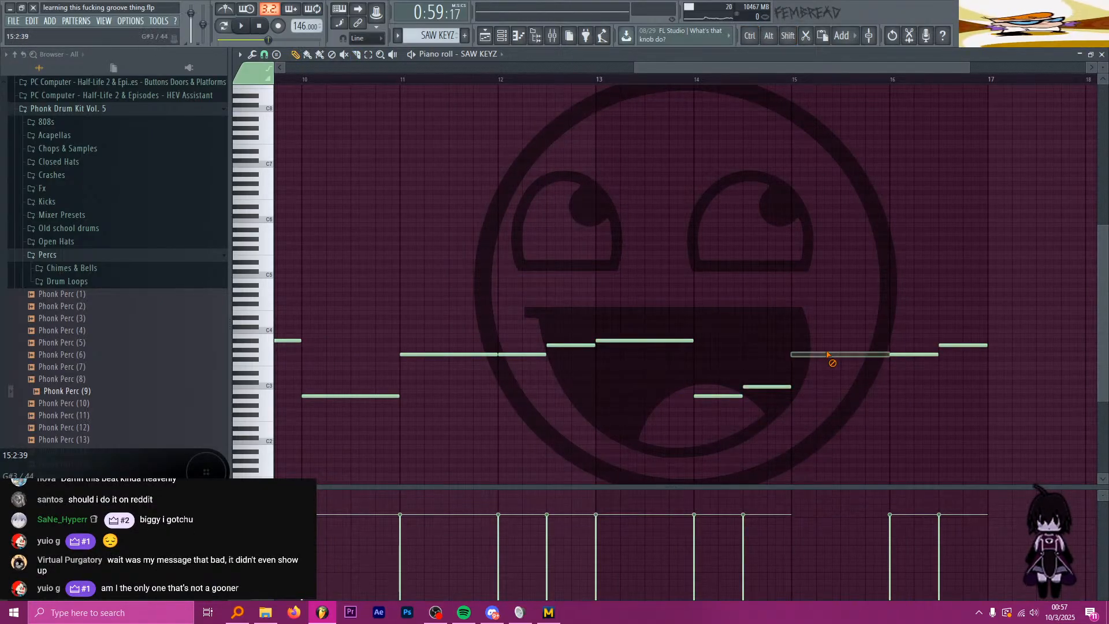
pyautogui.click(799, 378)
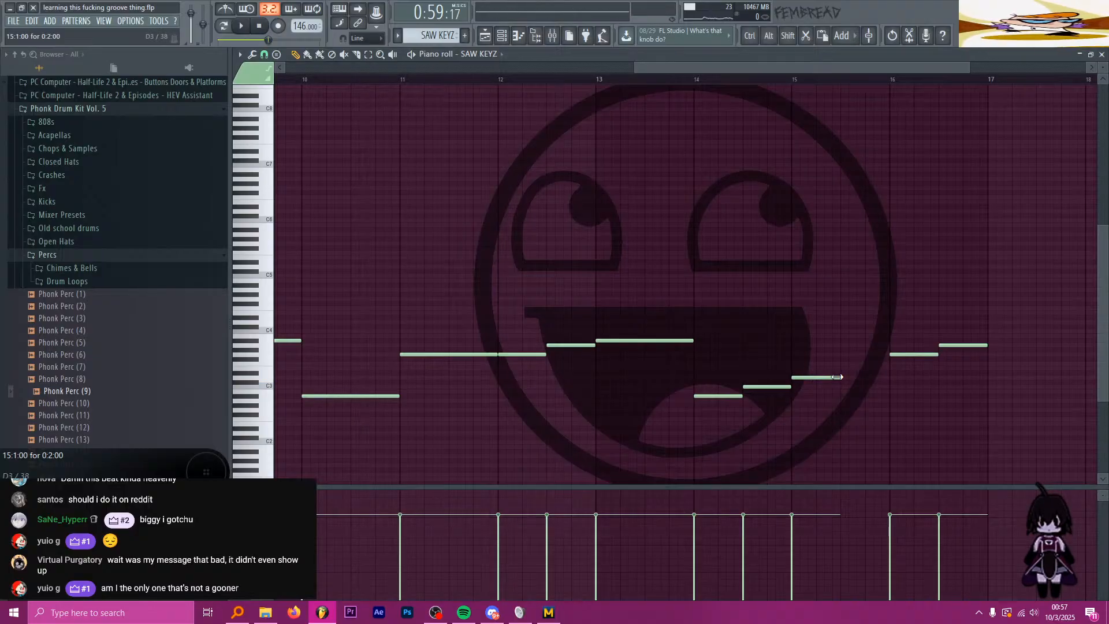
# Step: Extend bar 15's D3 bass note to a full bar and replace bar 16's two bass notes with a one-bar D3
pyautogui.moveTo(840, 378)
pyautogui.mouseDown()
pyautogui.moveTo(960, 377)
pyautogui.moveTo(864, 378)
pyautogui.moveTo(927, 377)
pyautogui.moveTo(917, 375)
pyautogui.mouseUp()
pyautogui.rightClick(914, 354)
pyautogui.rightClick(963, 345)
pyautogui.click(908, 377)
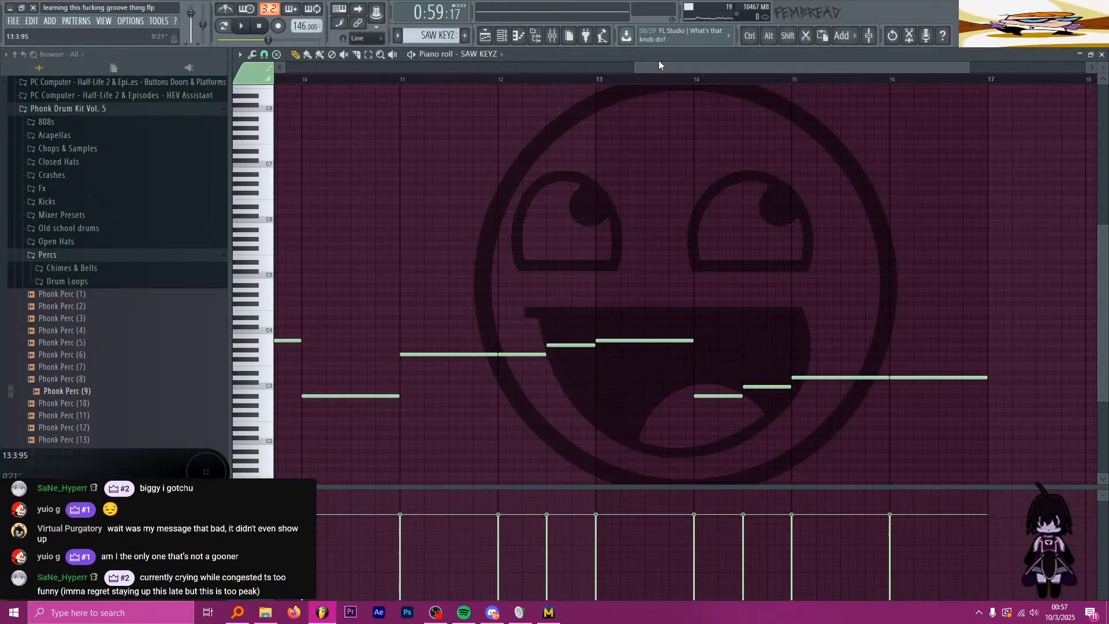
# Step: Duplicate the arpeggio notes of bars 1 to 8 into bars 9 to 16 and clear the selection
pyautogui.moveTo(632, 62); pyautogui.dragTo(286, 63)
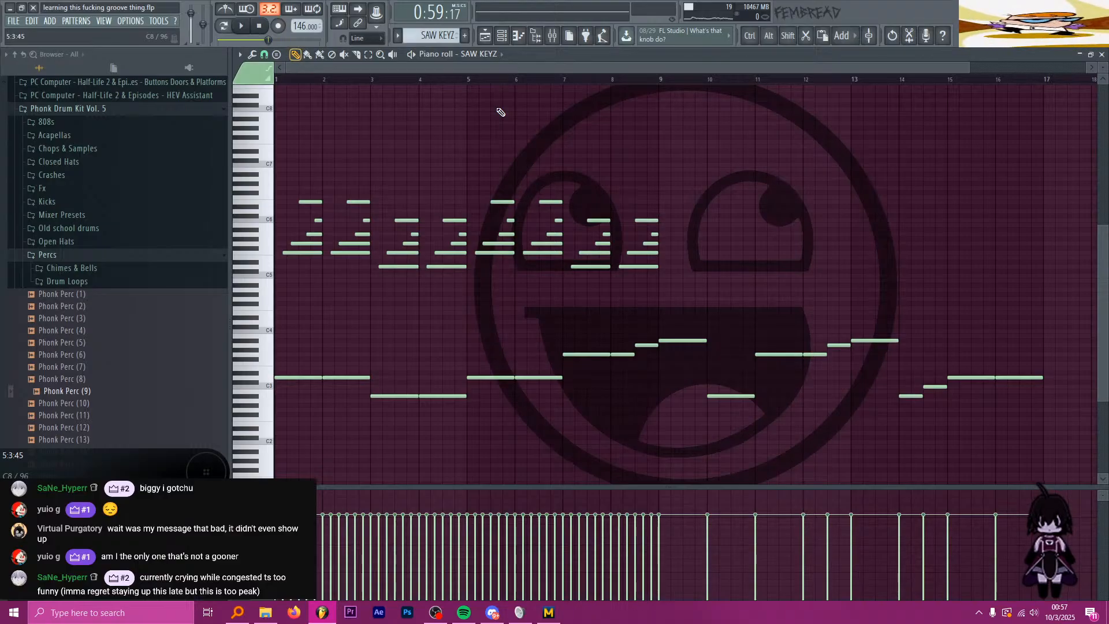
pyautogui.moveTo(687, 289); pyautogui.dragTo(279, 160)
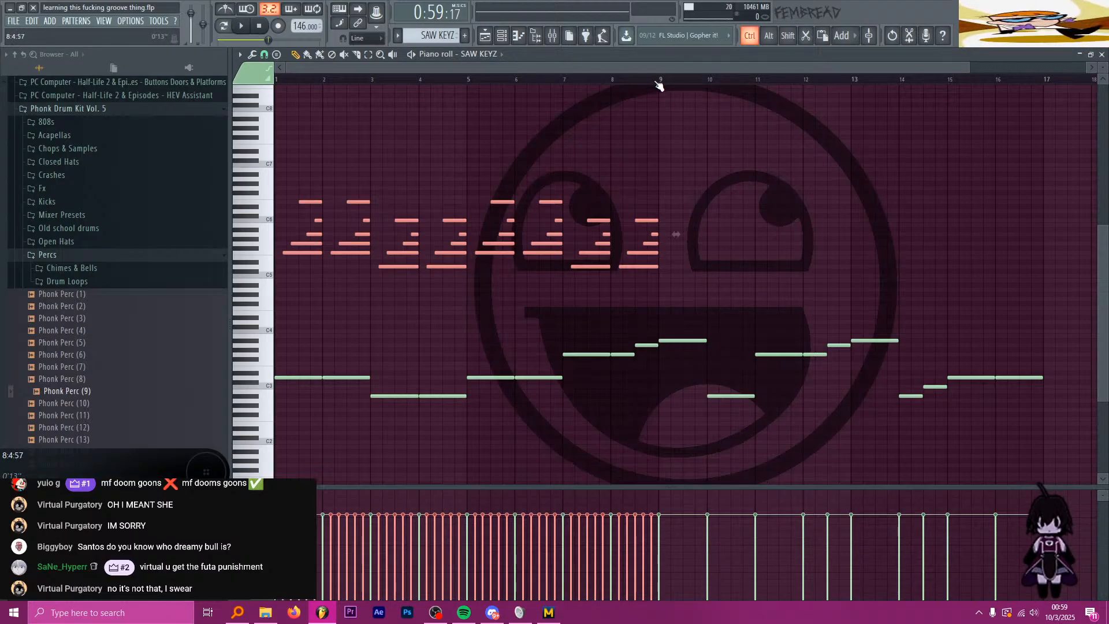
pyautogui.moveTo(655, 81); pyautogui.dragTo(276, 81)
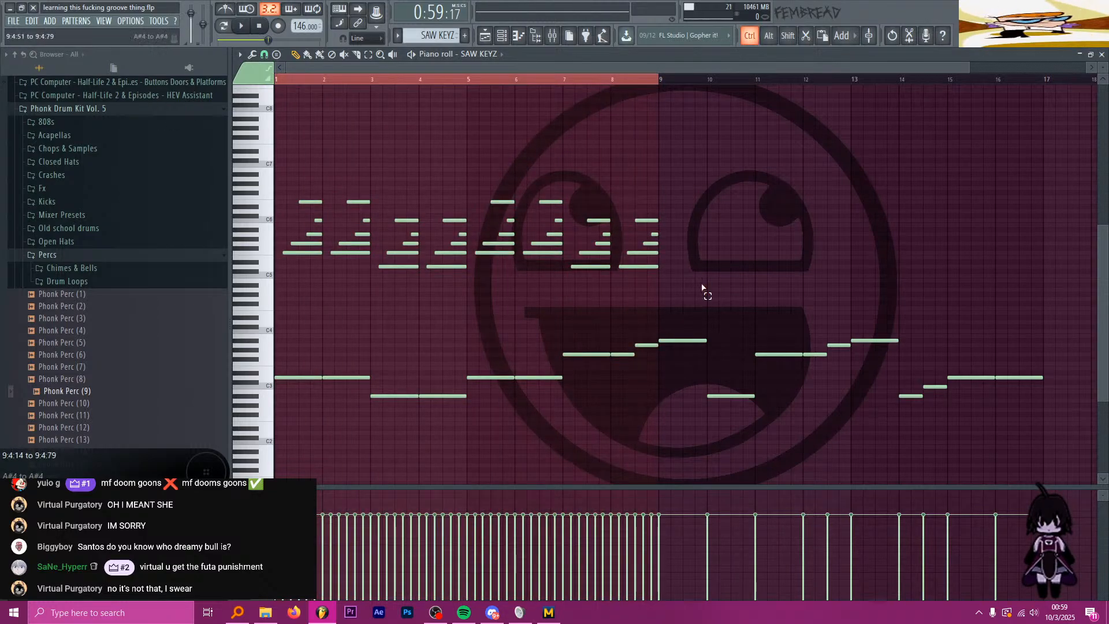
pyautogui.hotkey('ctrl', 'b')
pyautogui.keyDown('ctrl'); pyautogui.click(664, 80); pyautogui.keyUp('ctrl')
pyautogui.click(663, 80)
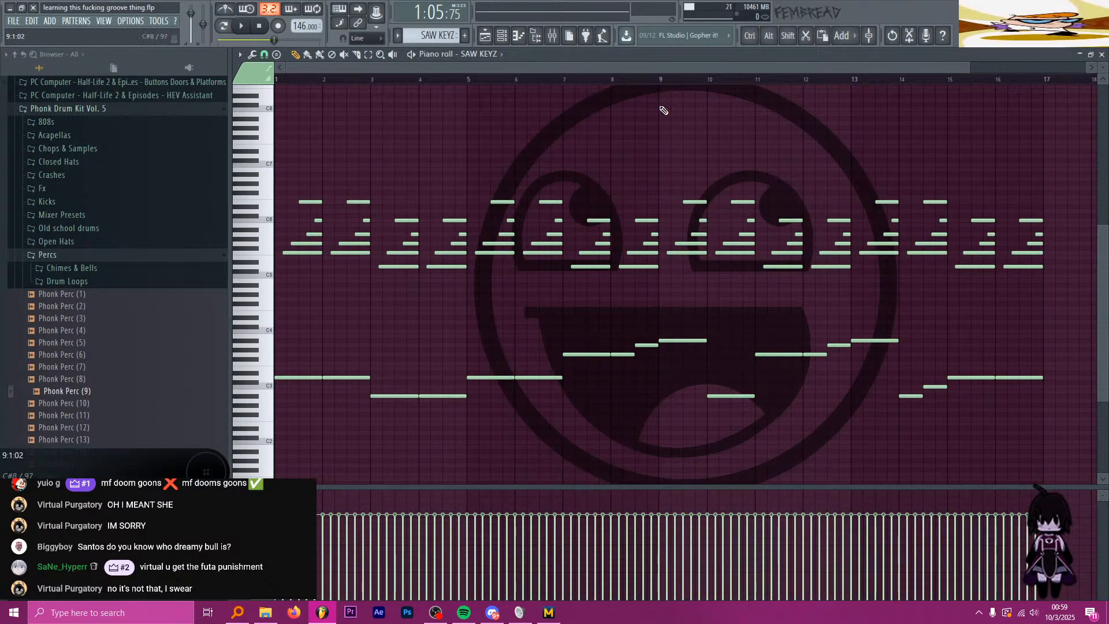
# Step: Lengthen the SAW KEYZ clip on Track 77 of the playlist so that it ends at bar 50
pyautogui.scroll(-1, 750, 181)
pyautogui.scroll(1, 833, 195)
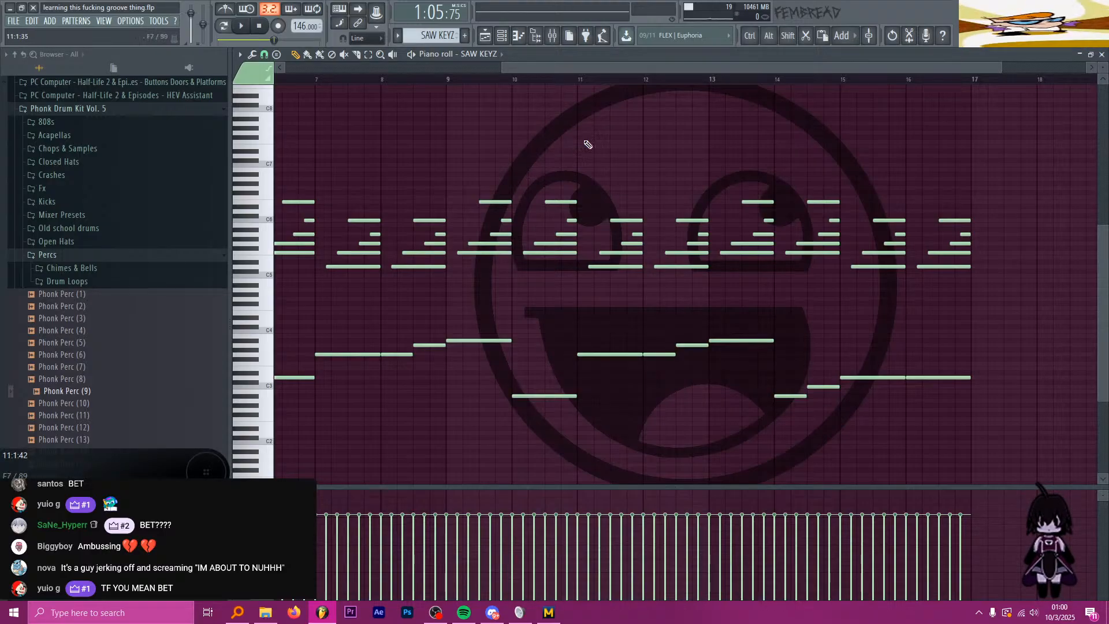
pyautogui.scroll(4, 578, 164)
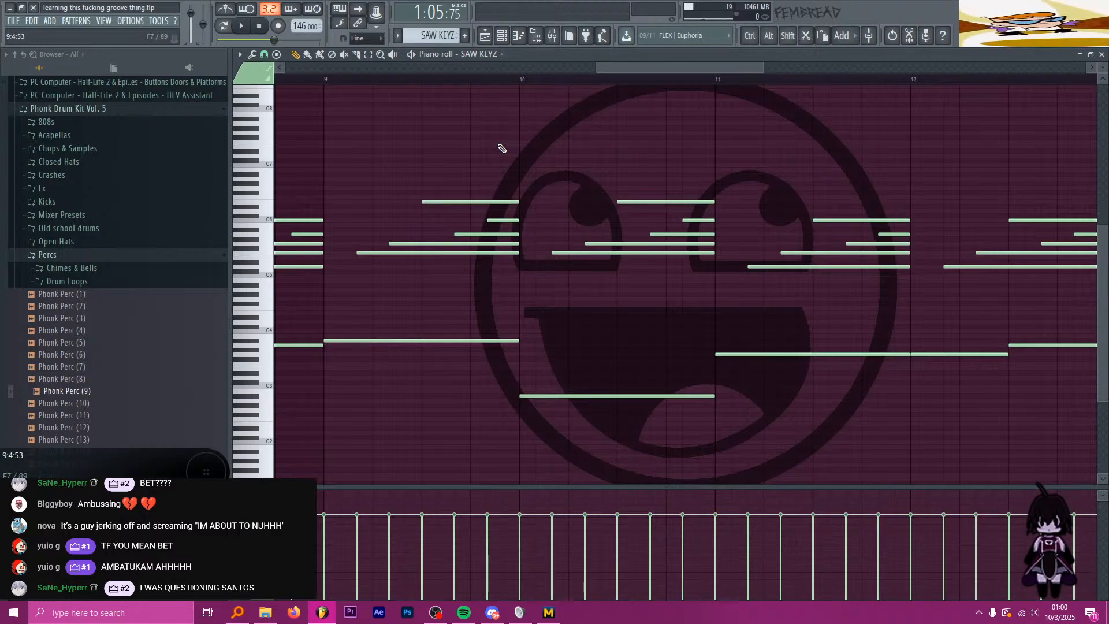
pyautogui.scroll(-3, 519, 176)
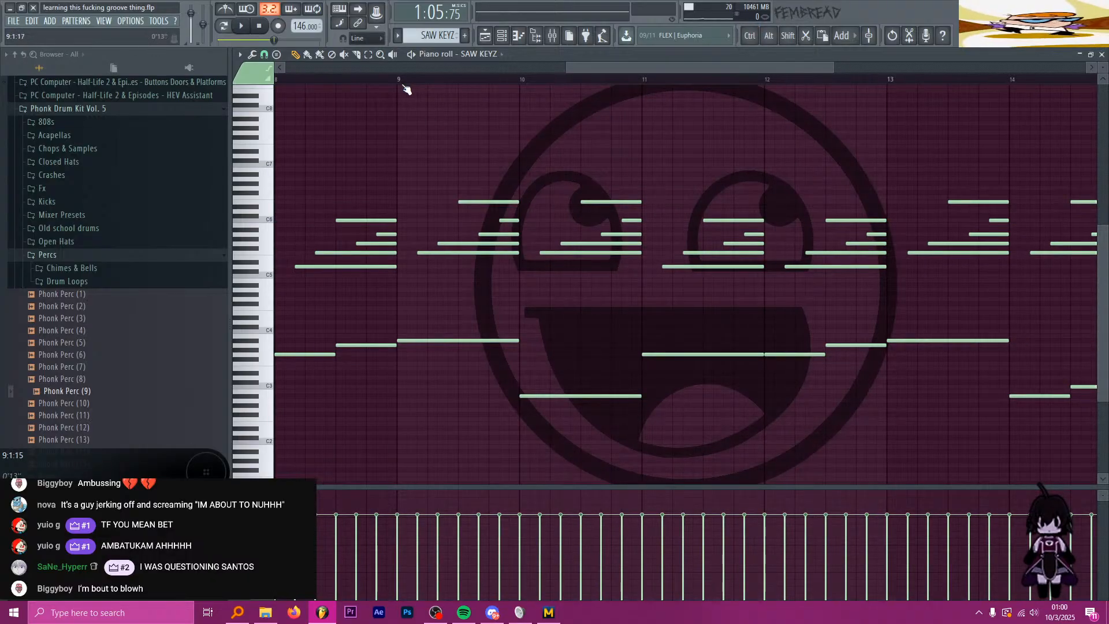
pyautogui.scroll(-4, 514, 162)
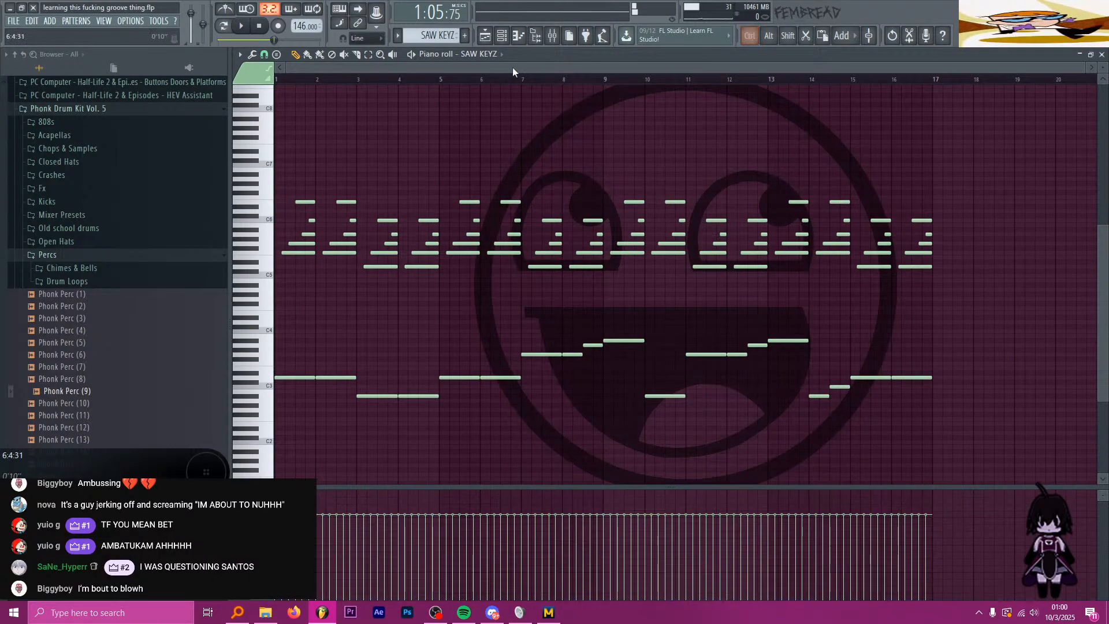
pyautogui.click(517, 37)
pyautogui.scroll(-5, 664, 229)
pyautogui.moveTo(709, 283); pyautogui.dragTo(860, 299)
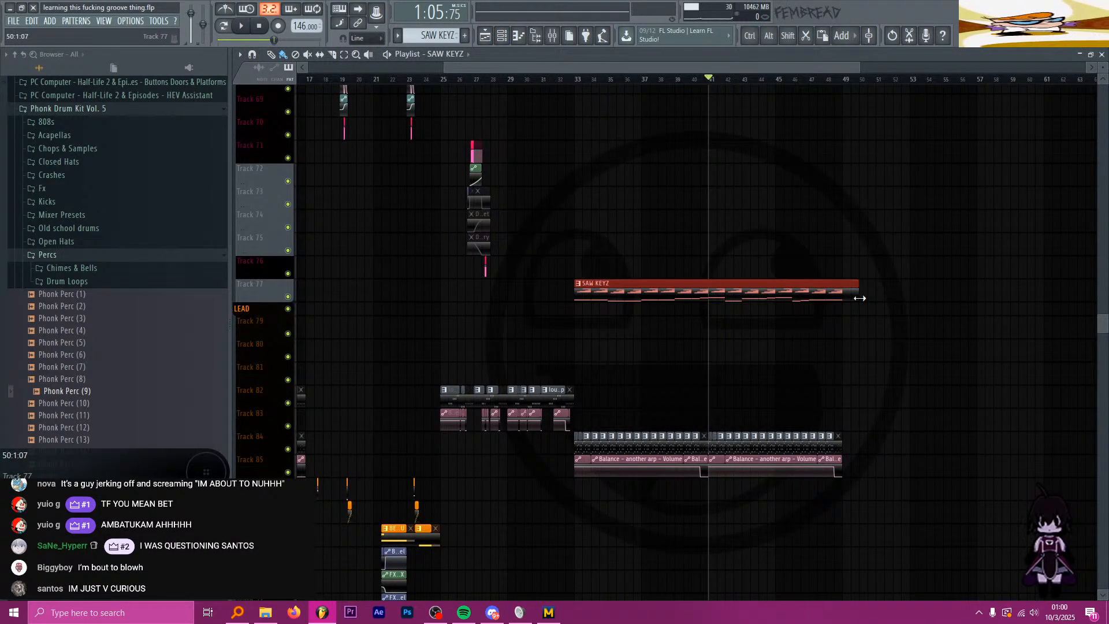
# Step: Play the extended SAW KEYZ pattern and follow its notes in the piano roll up to bar 14
pyautogui.press('space')
pyautogui.doubleClick(783, 290)
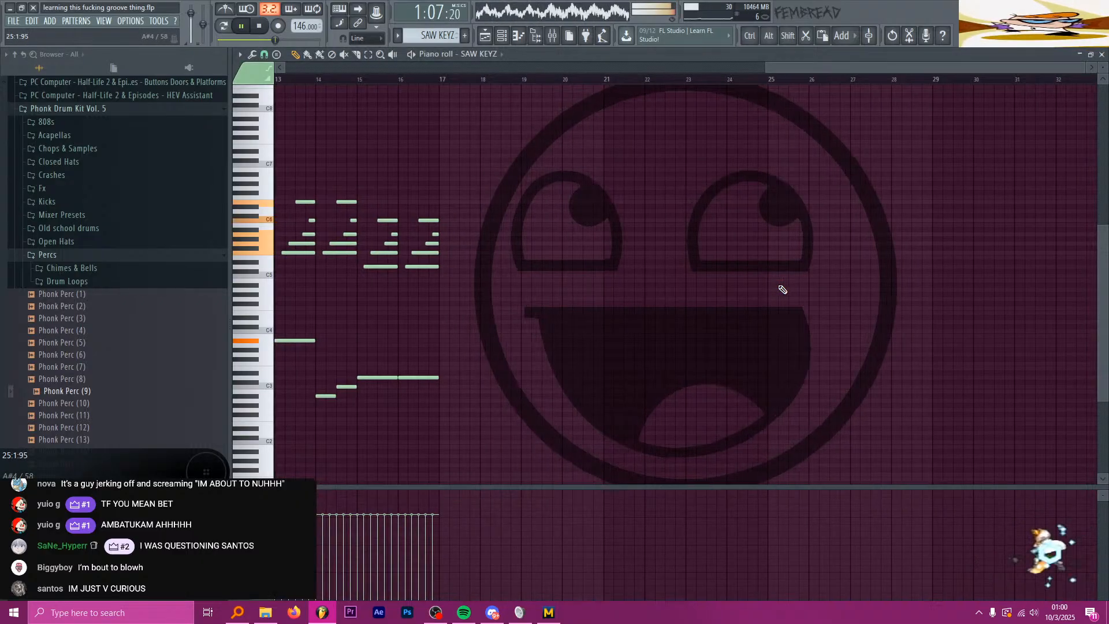
pyautogui.scroll(2, 785, 289)
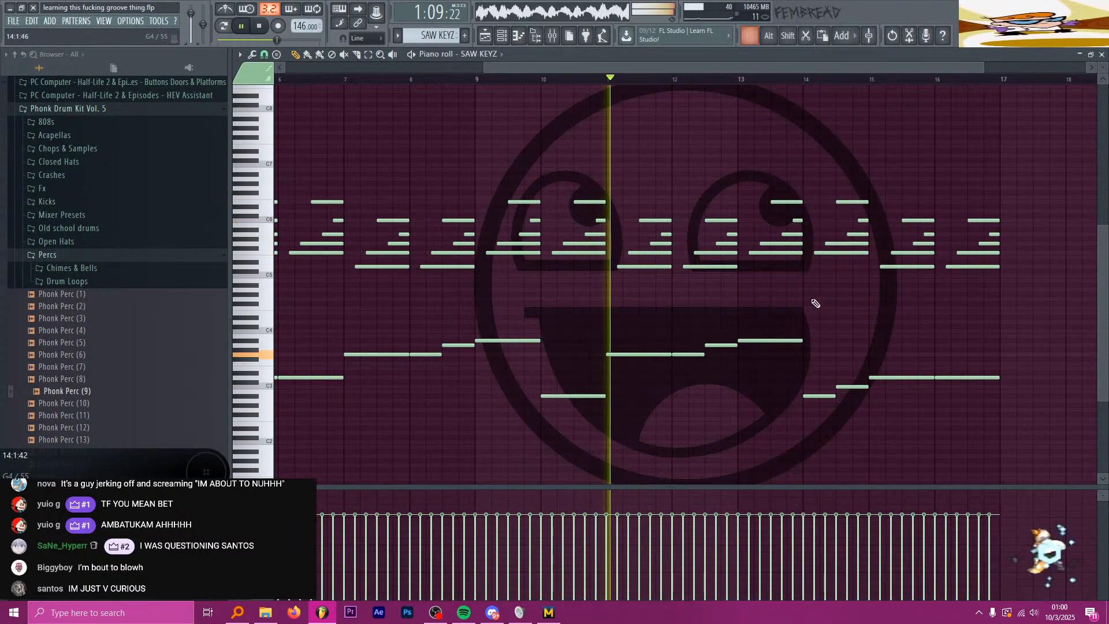
pyautogui.scroll(1, 751, 303)
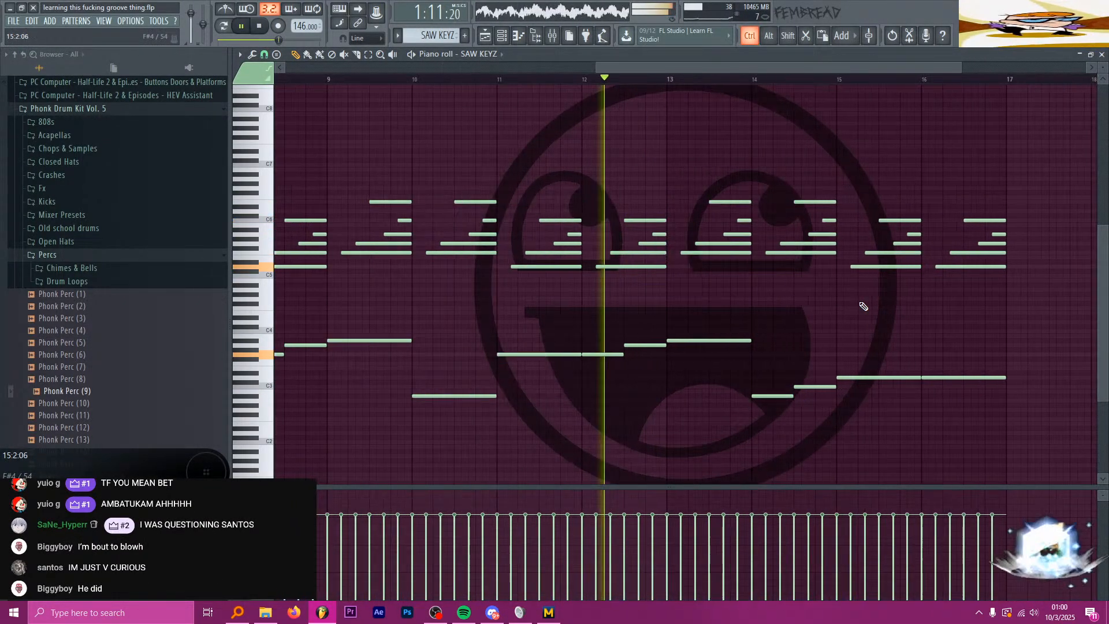
pyautogui.scroll(-1, 736, 327)
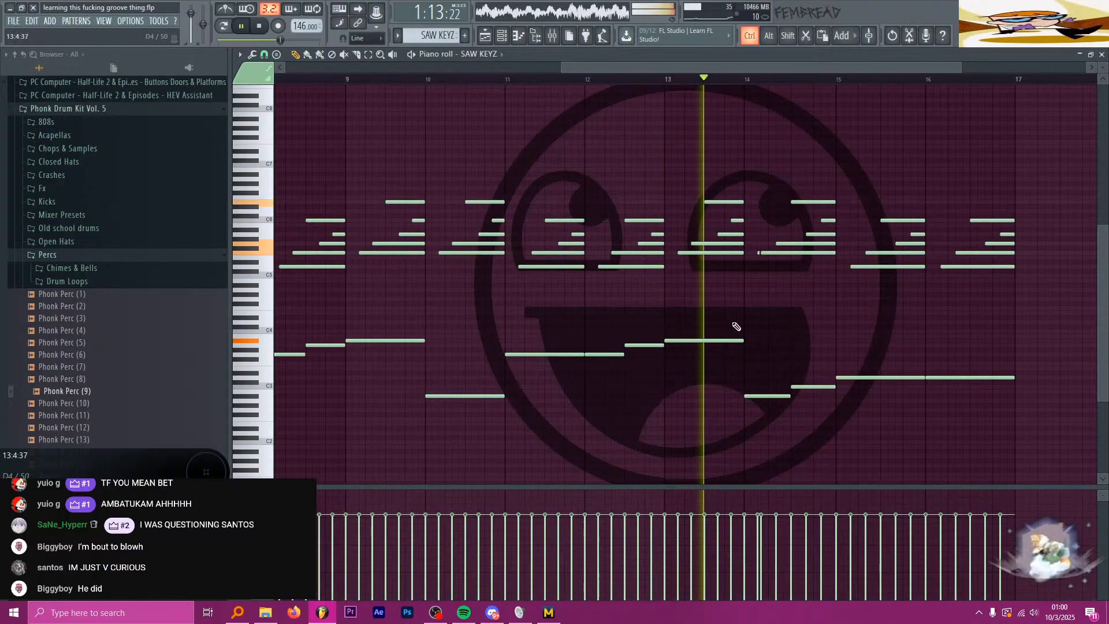
pyautogui.scroll(2, 789, 327)
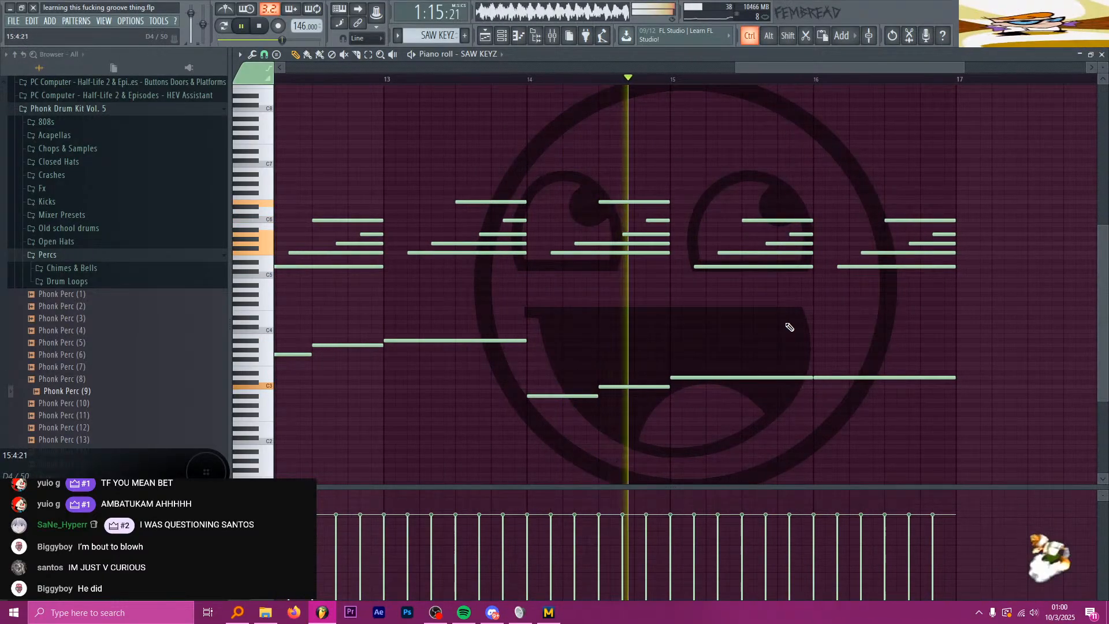
pyautogui.press('space')
# Step: Set the playback start to bar 15 and delete the arpeggio notes of bars 15 and 16 except bar 15's first
pyautogui.scroll(2, 700, 265)
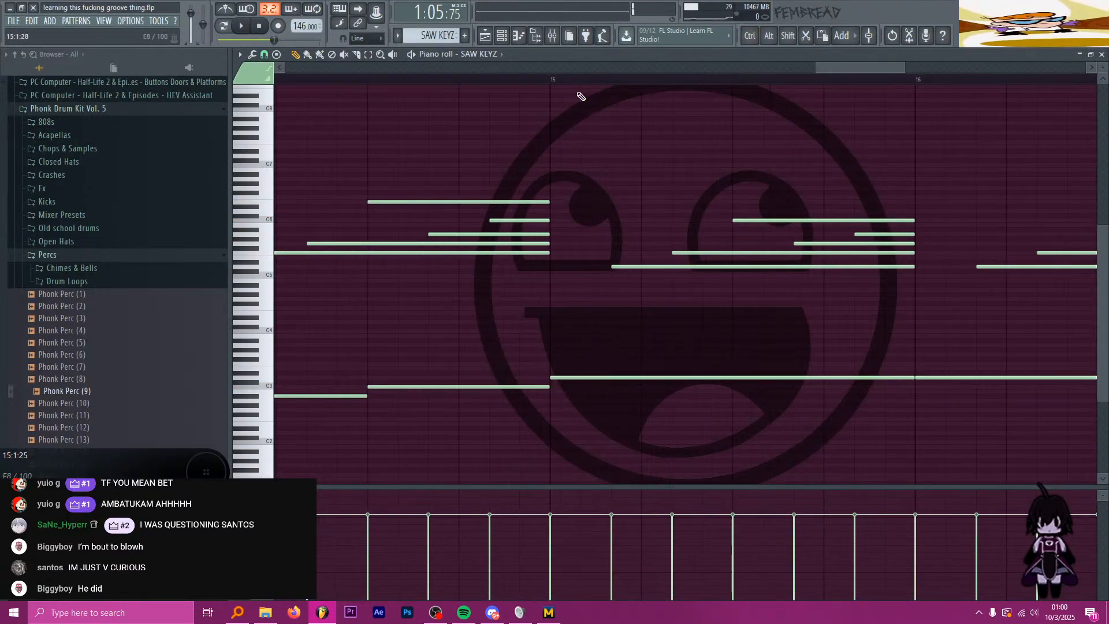
pyautogui.click(549, 80)
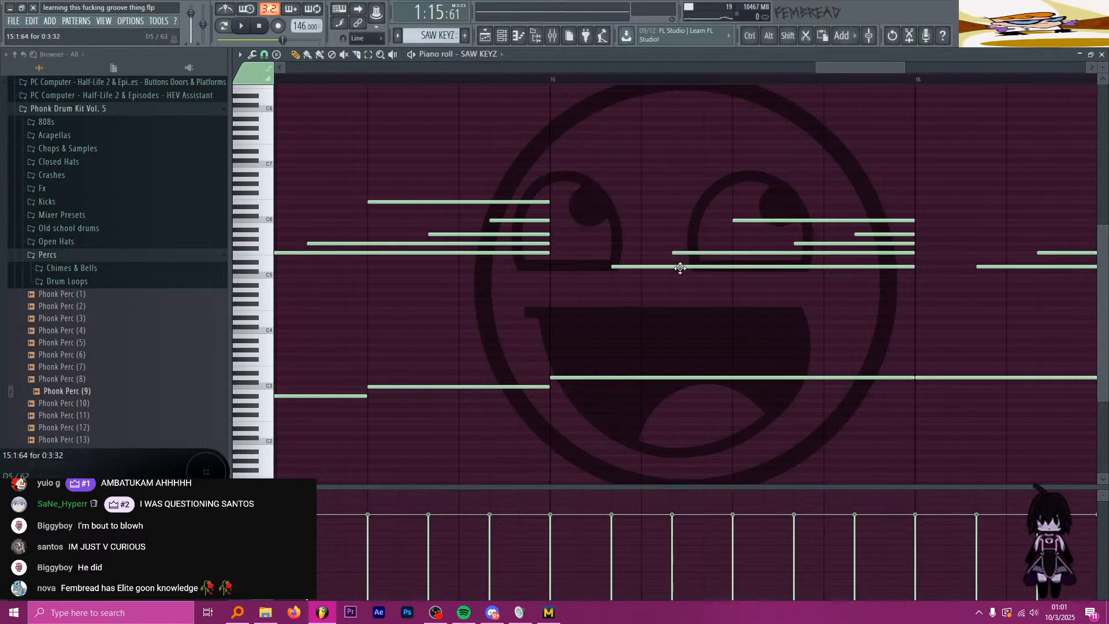
pyautogui.scroll(-3, 616, 277)
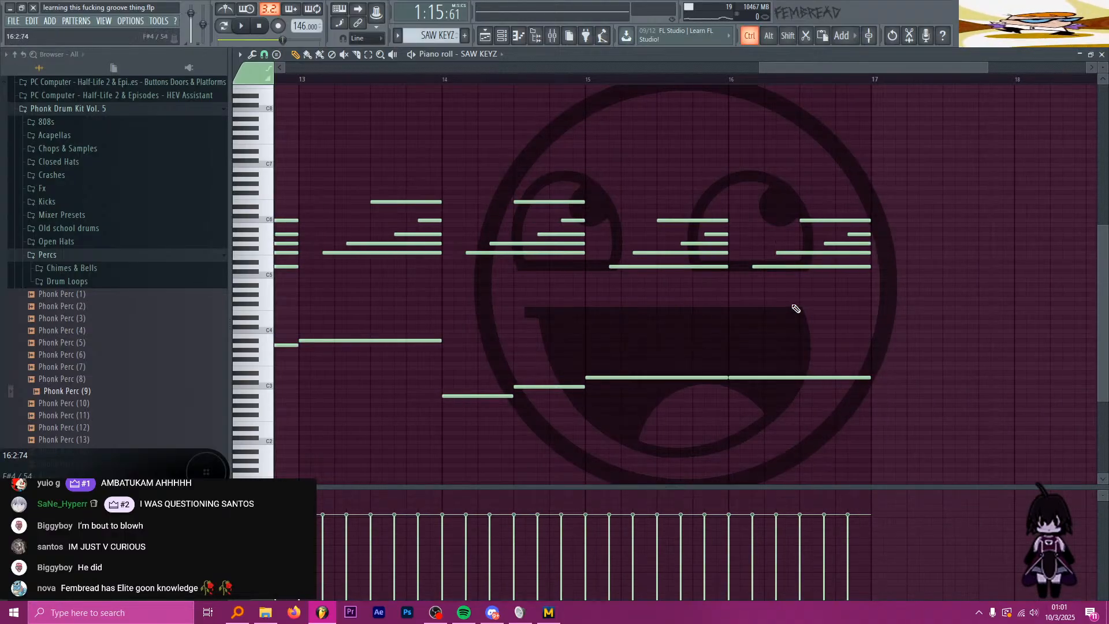
pyautogui.scroll(2, 795, 307)
pyautogui.rightClick(670, 253)
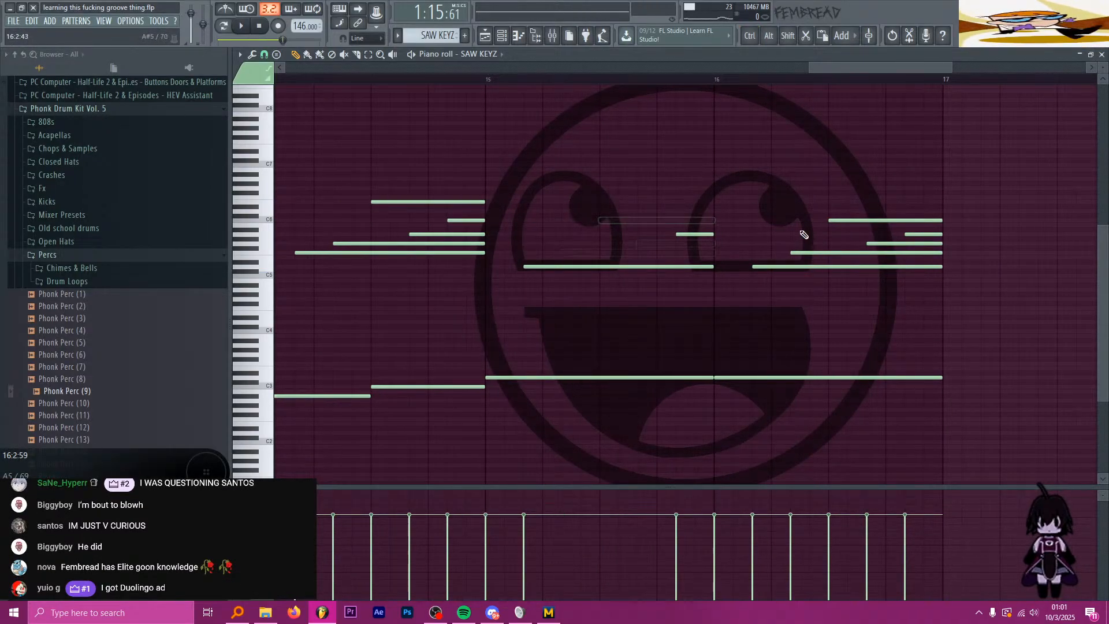
pyautogui.rightClick(831, 267)
pyautogui.rightClick(695, 235)
pyautogui.rightClick(924, 235)
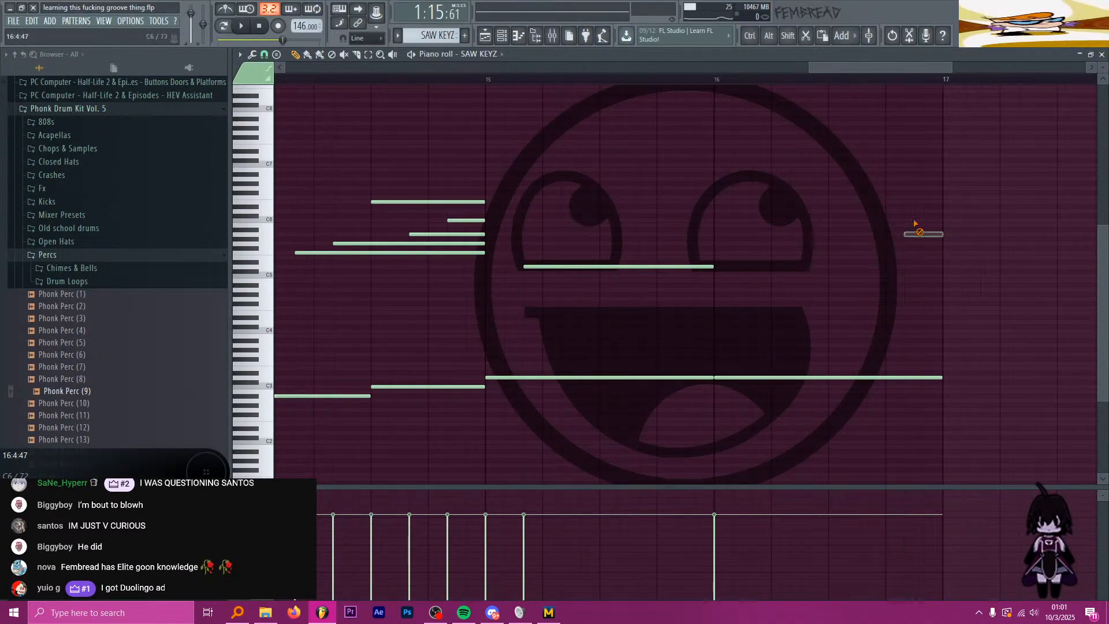
pyautogui.scroll(3, 607, 210)
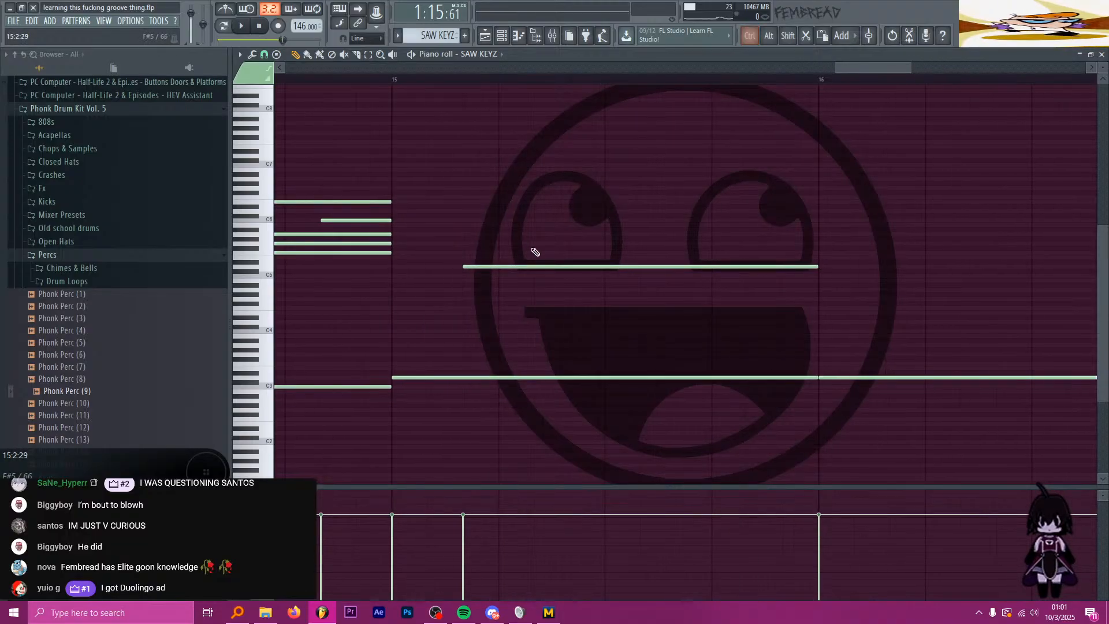
# Step: Raise the remaining arpeggio note in bar 15 to A5
pyautogui.moveTo(471, 265)
pyautogui.mouseDown()
pyautogui.moveTo(482, 223)
pyautogui.moveTo(478, 235)
pyautogui.mouseUp()
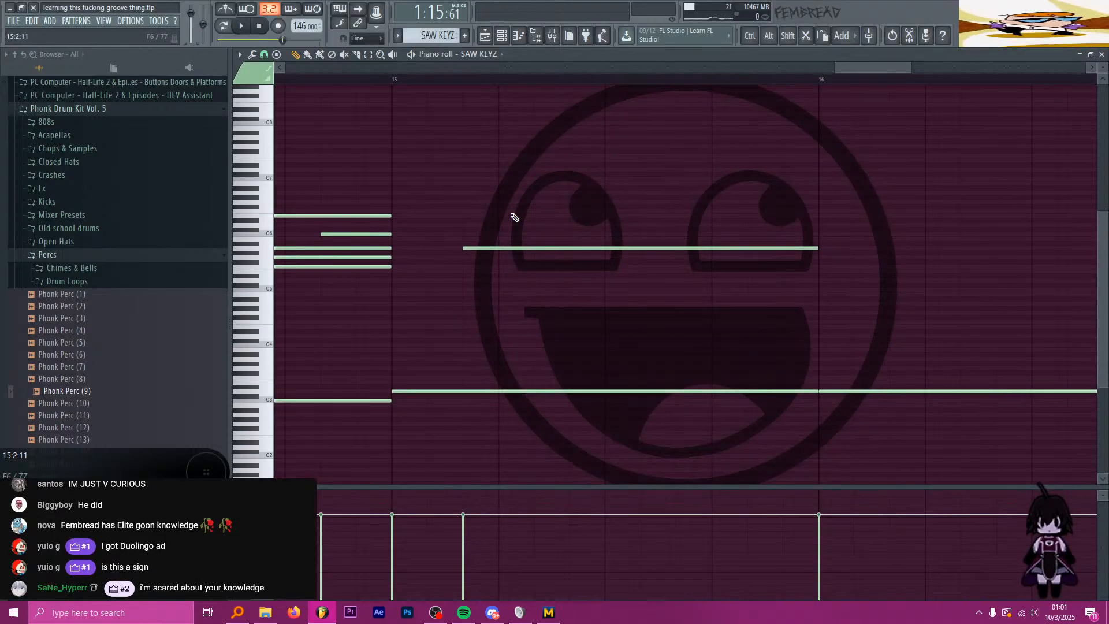
pyautogui.scroll(2, 514, 217)
pyautogui.scroll(1, 514, 218)
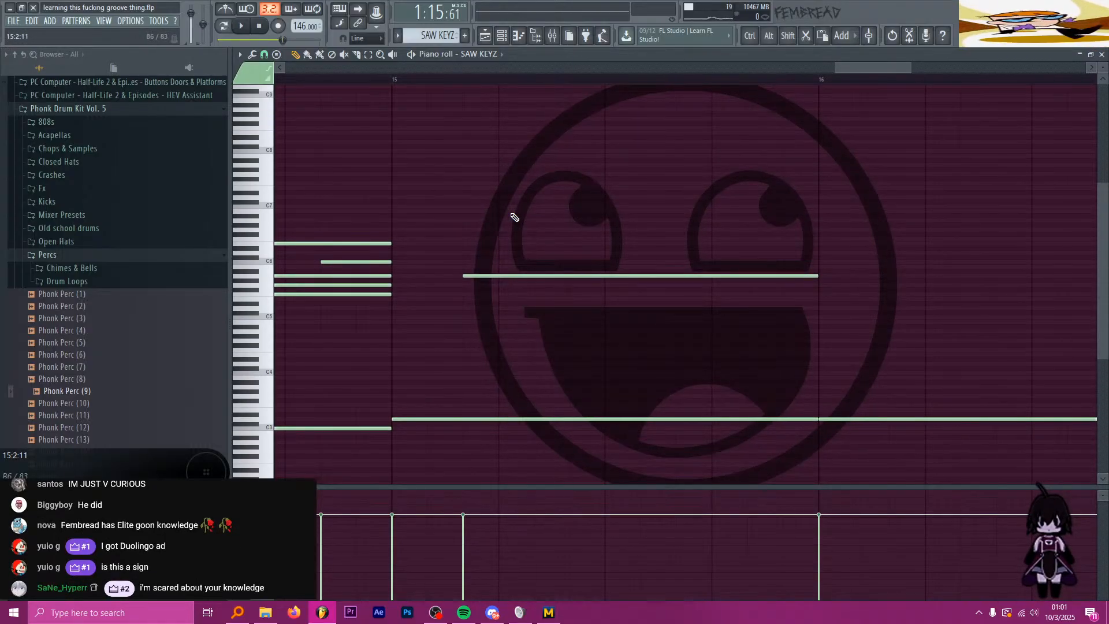
pyautogui.scroll(-2, 514, 218)
pyautogui.scroll(2, 496, 216)
# Step: Add successively staggered F6, E6, G5 and C6 arpeggio notes in bar 15 after the A5 note
pyautogui.click(498, 211)
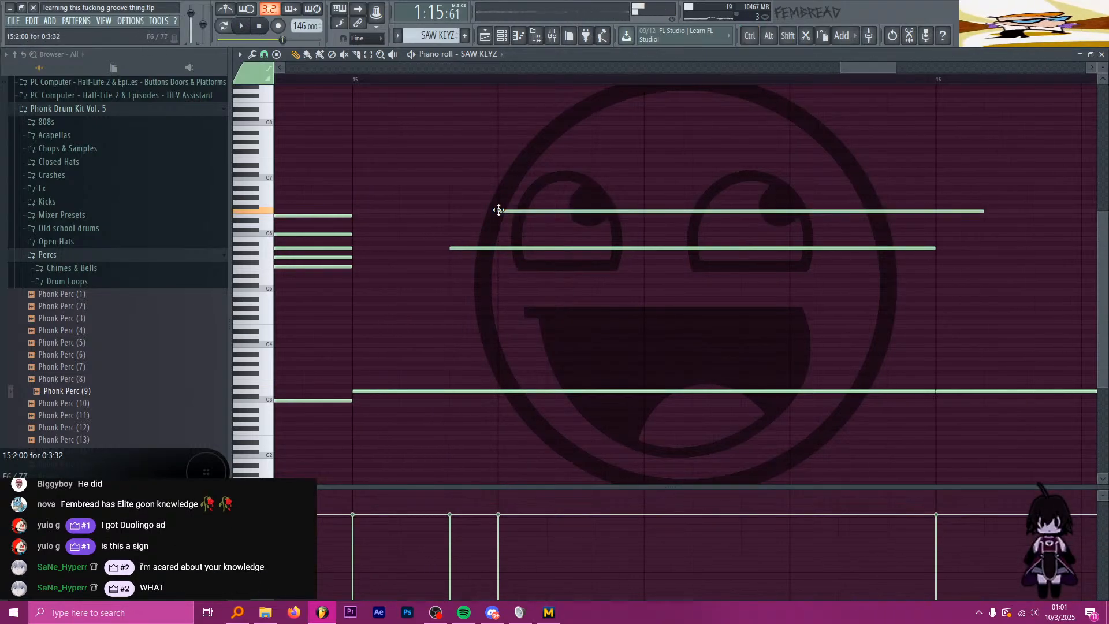
pyautogui.moveTo(498, 209); pyautogui.dragTo(526, 209)
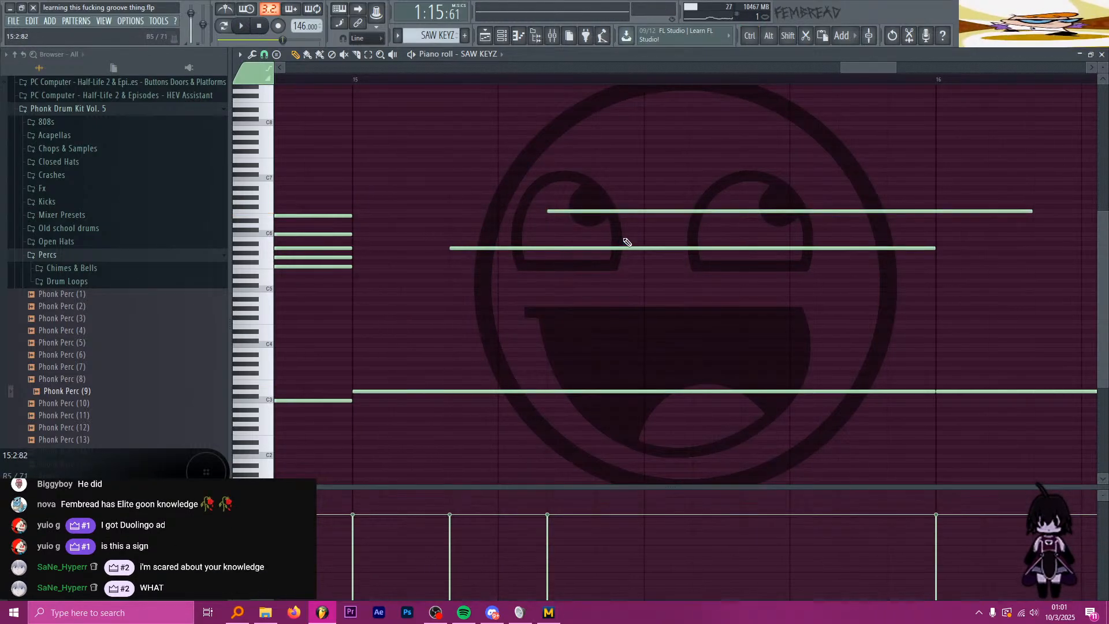
pyautogui.click(644, 215)
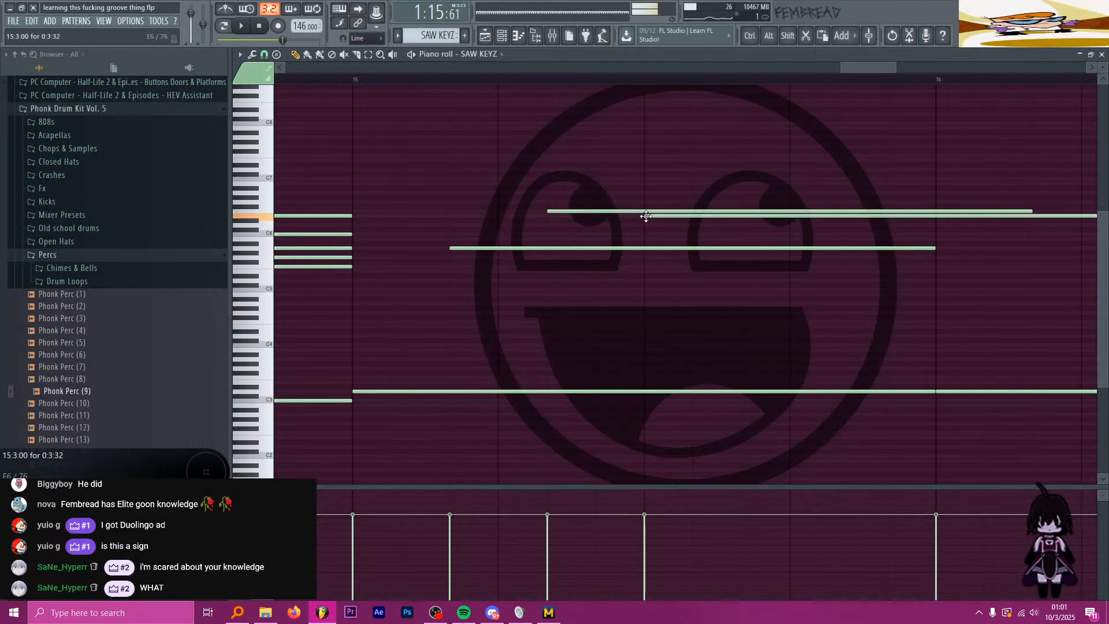
pyautogui.scroll(-3, 587, 263)
pyautogui.scroll(2, 646, 269)
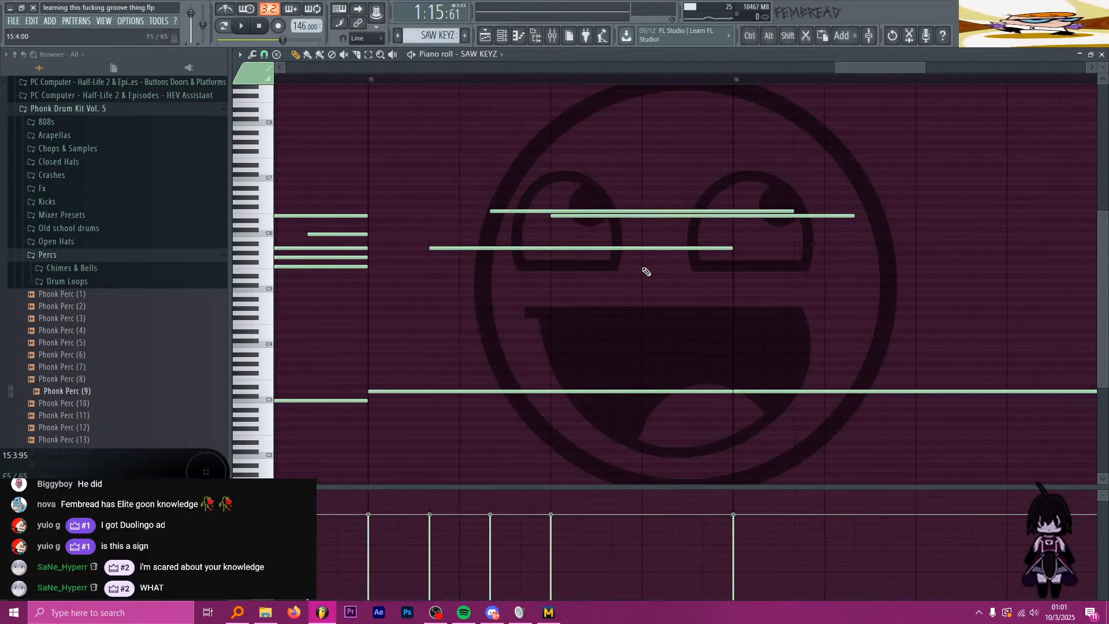
pyautogui.moveTo(643, 267); pyautogui.dragTo(607, 256)
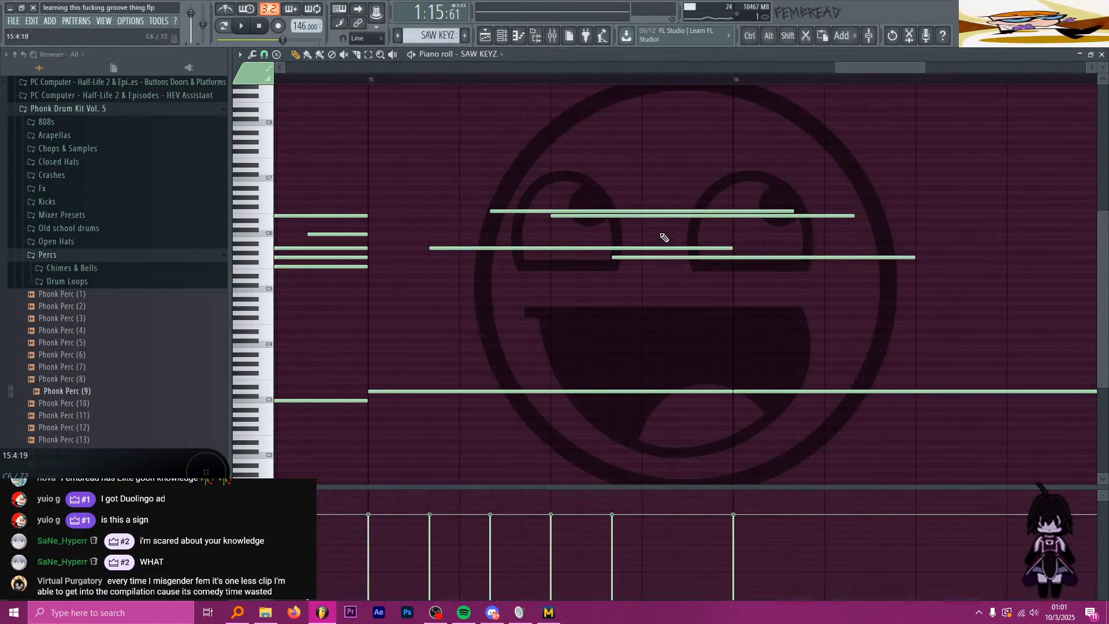
pyautogui.click(669, 234)
# Step: Slice the new arpeggio notes at the start of bar 16 and delete the parts that extend past it
pyautogui.scroll(-2, 693, 232)
pyautogui.press('c')
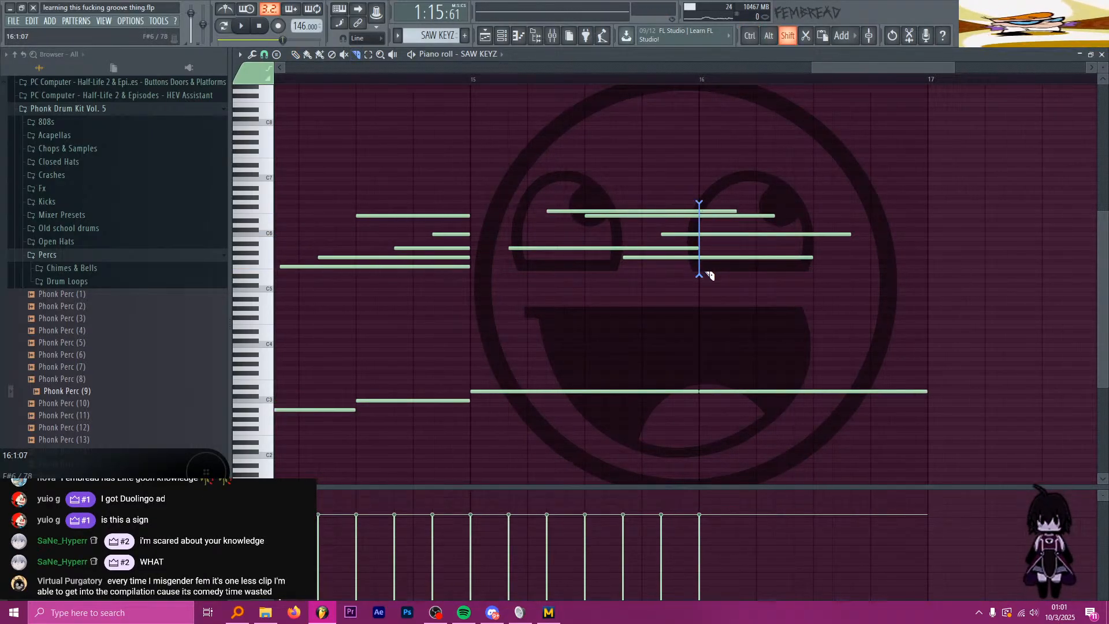
pyautogui.moveTo(707, 274); pyautogui.dragTo(707, 274)
pyautogui.rightClick(743, 257)
# Step: Play the start of bar 15 repeatedly to check its new arpeggio against the bass
pyautogui.press('space')
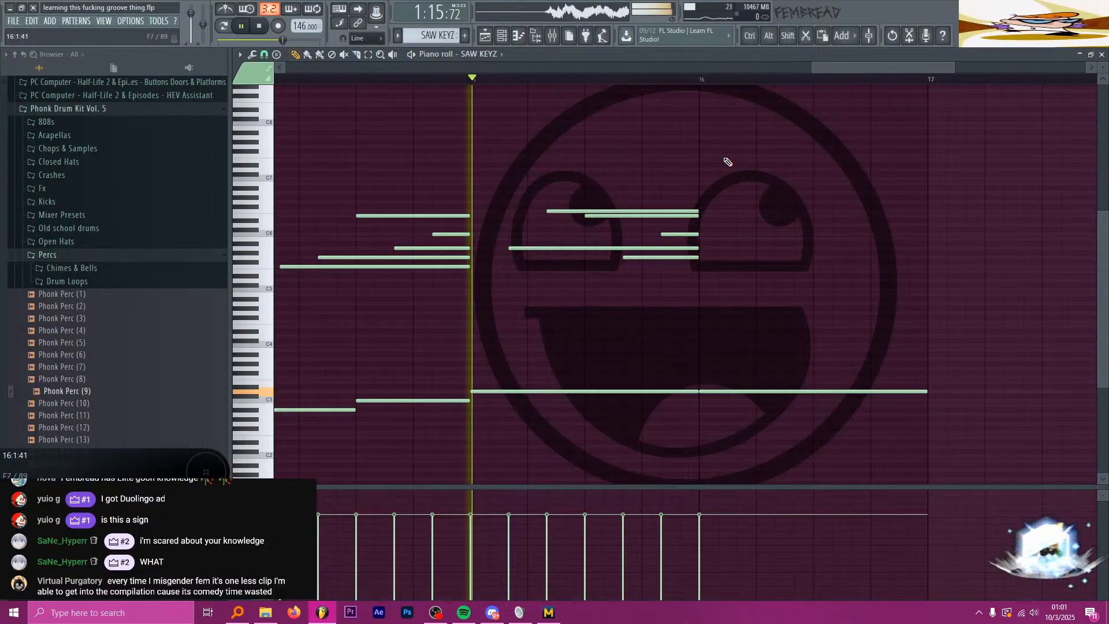
pyautogui.scroll(-2, 615, 168)
pyautogui.moveTo(709, 287); pyautogui.dragTo(598, 189)
pyautogui.press('space')
pyautogui.scroll(2, 629, 241)
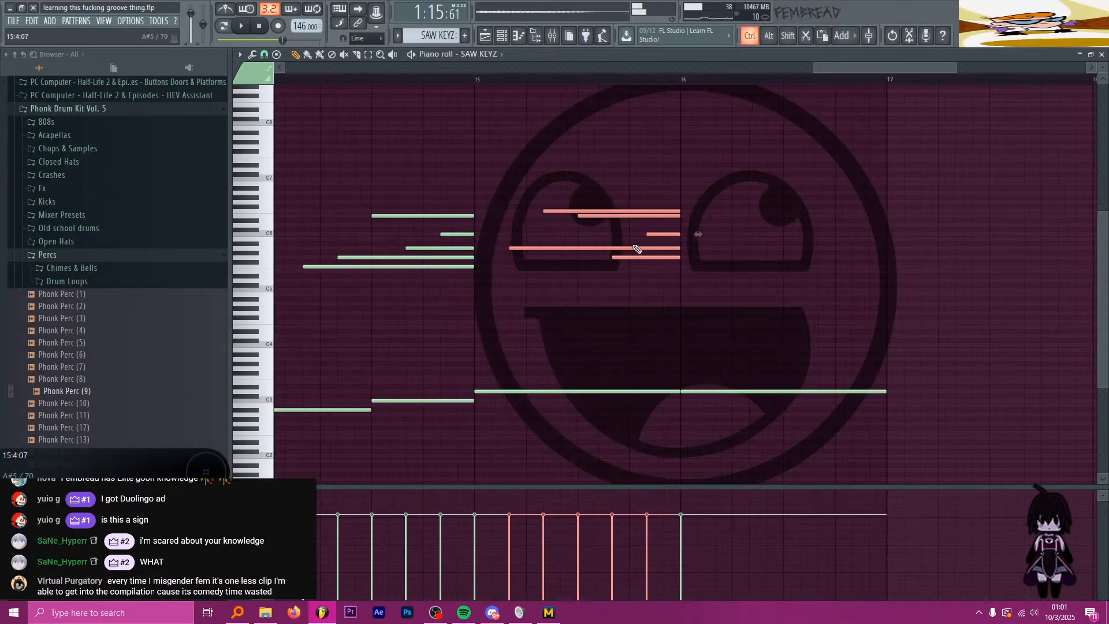
pyautogui.moveTo(584, 248)
pyautogui.mouseDown()
pyautogui.moveTo(583, 260)
pyautogui.moveTo(582, 246)
pyautogui.mouseUp()
pyautogui.press('space')
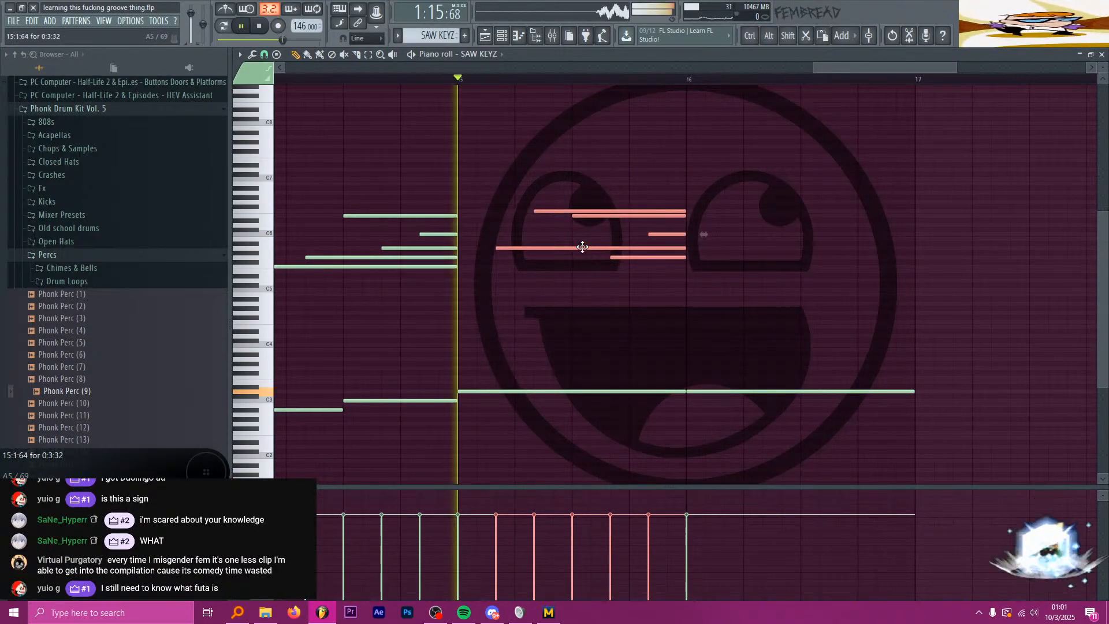
pyautogui.press('space')
pyautogui.press('space')
pyautogui.press('space')
# Step: Swap two pitches in bar 15's arpeggio, lowering the first note to G5 and raising the fourth to A5
pyautogui.keyDown('ctrl'); pyautogui.click(597, 258); pyautogui.keyUp('ctrl')
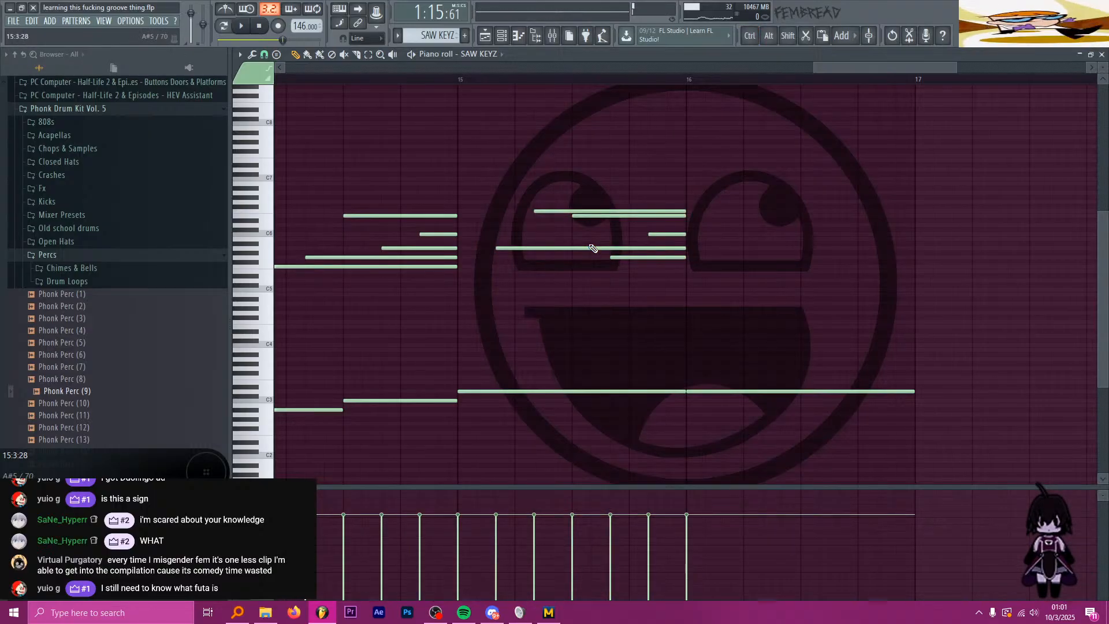
pyautogui.moveTo(588, 248); pyautogui.dragTo(626, 248)
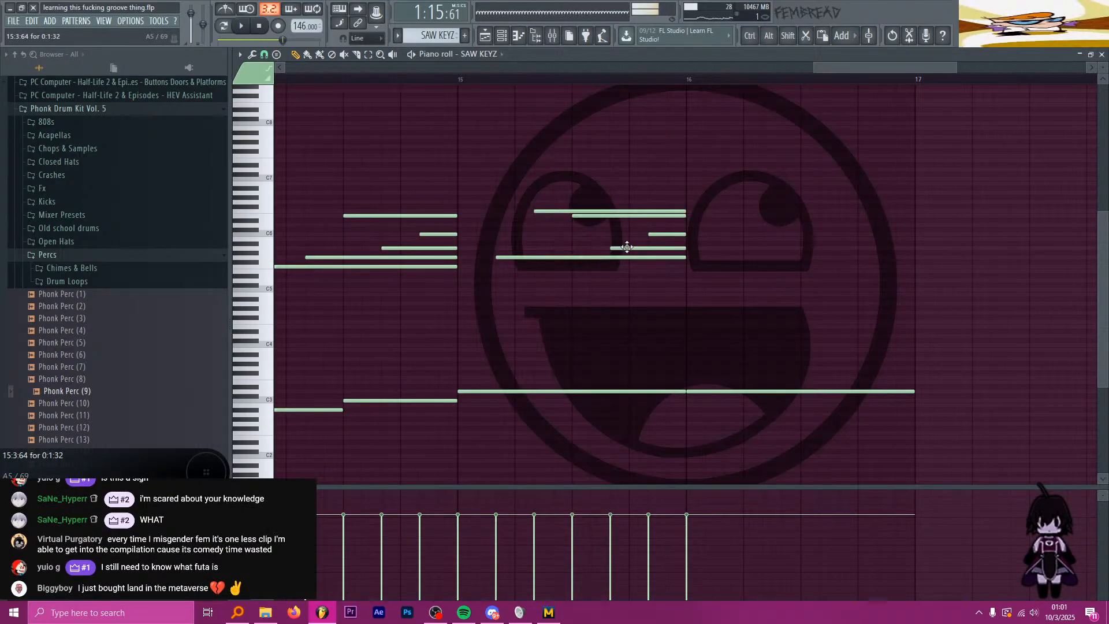
# Step: Duplicate the bar 15 arpeggio notes into bar 16 at the same pitches
pyautogui.moveTo(618, 289); pyautogui.dragTo(514, 185)
pyautogui.scroll(-2, 564, 265)
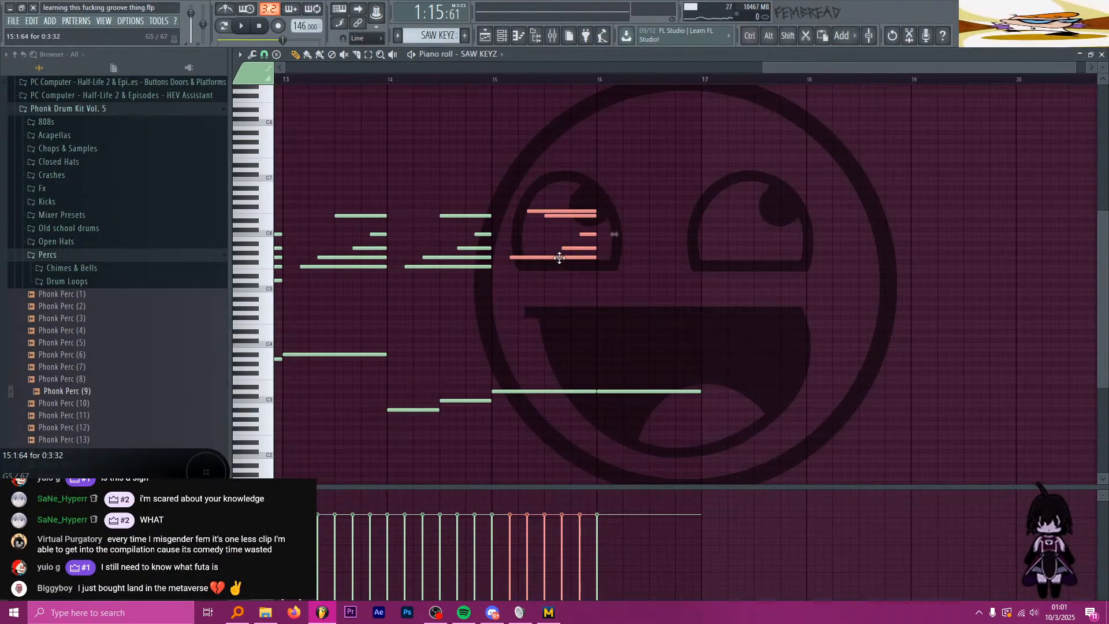
pyautogui.keyDown('shift'); pyautogui.moveTo(559, 258); pyautogui.dragTo(664, 254); pyautogui.keyUp('shift')
pyautogui.keyDown('ctrl'); pyautogui.click(649, 187); pyautogui.keyUp('ctrl')
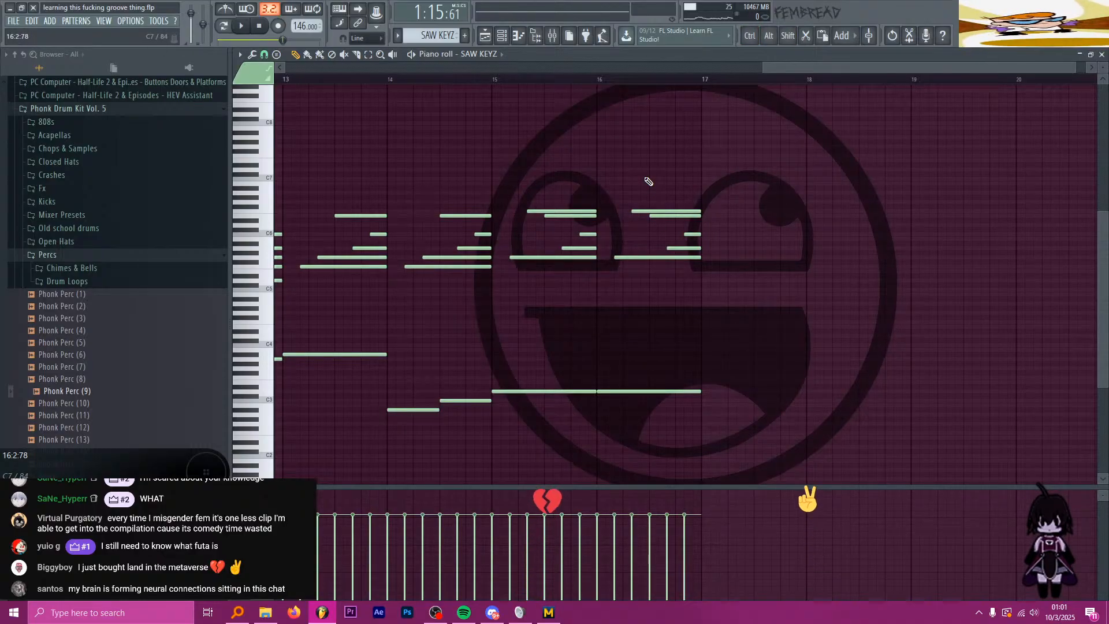
# Step: Play the SAW KEYZ pattern's last bars to check the repeated arpeggio ending against the bass
pyautogui.scroll(2, 648, 181)
pyautogui.moveTo(445, 154); pyautogui.dragTo(525, 168)
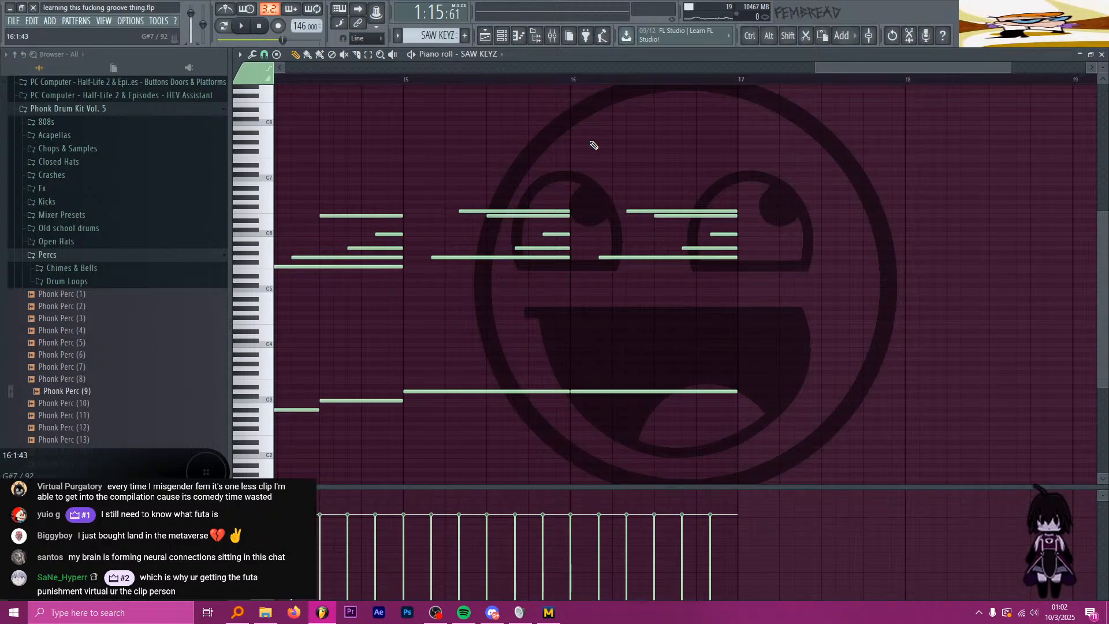
pyautogui.scroll(-2, 607, 167)
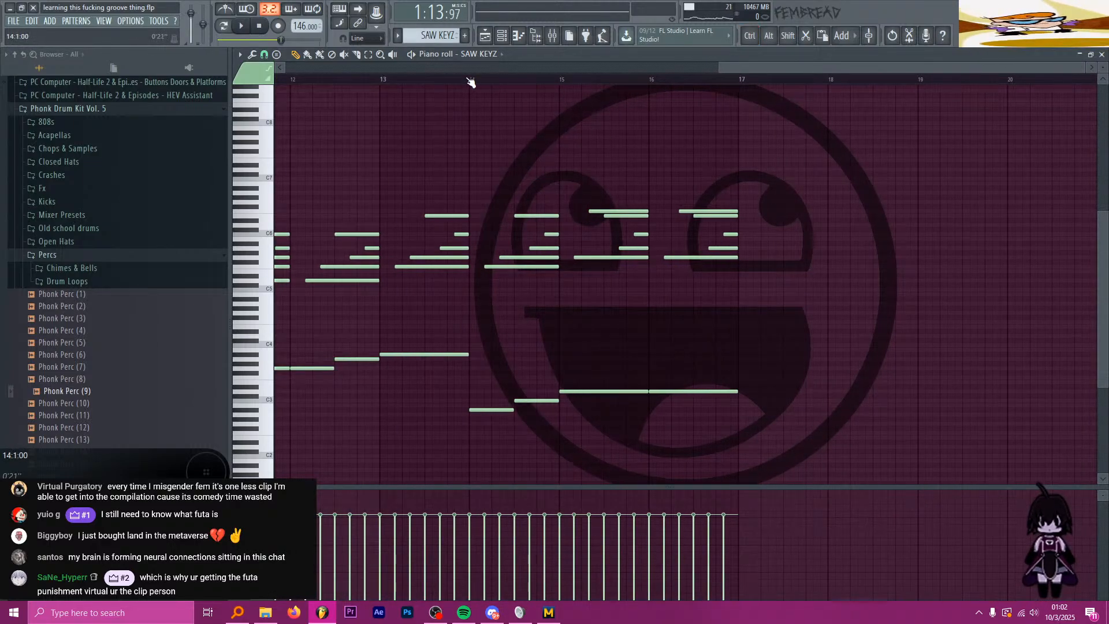
pyautogui.press('ctrl')
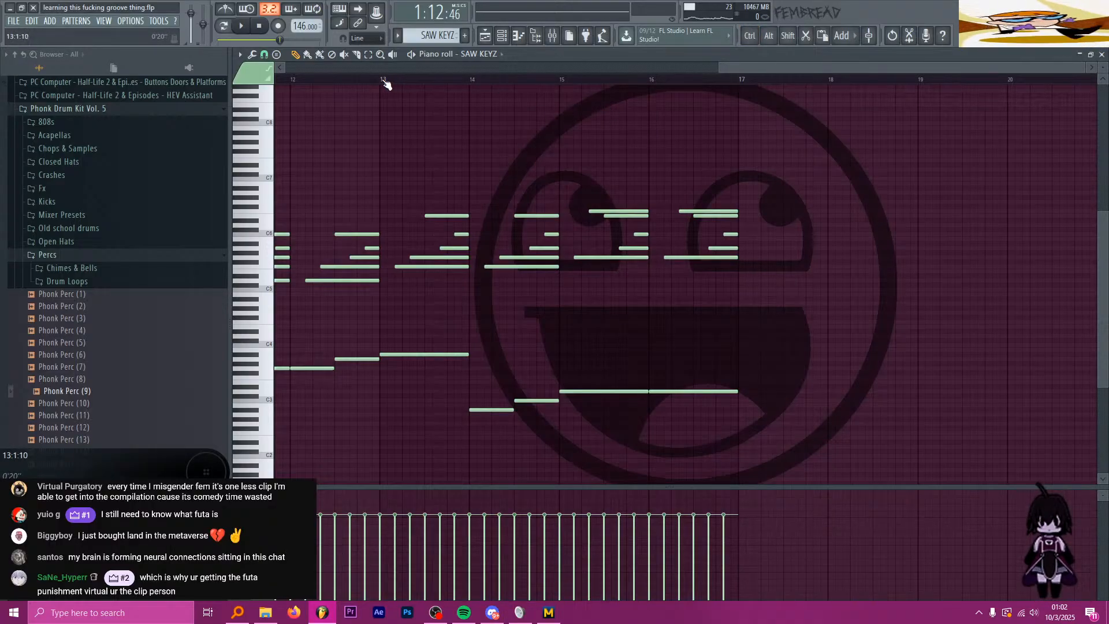
pyautogui.scroll(-2, 516, 139)
pyautogui.scroll(-3, 742, 179)
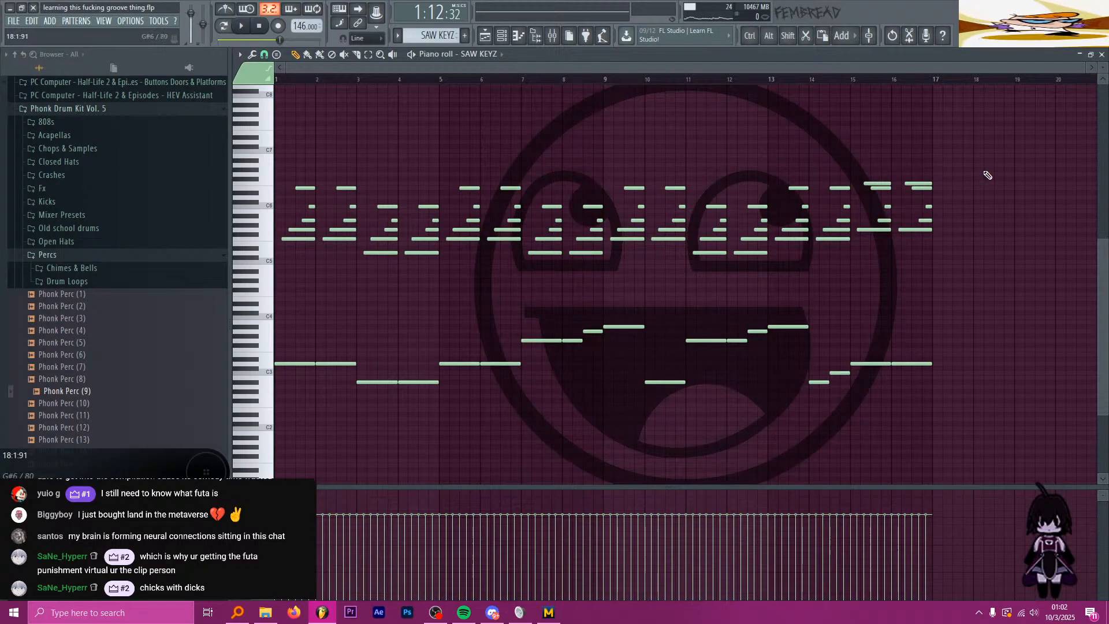
pyautogui.scroll(3, 948, 168)
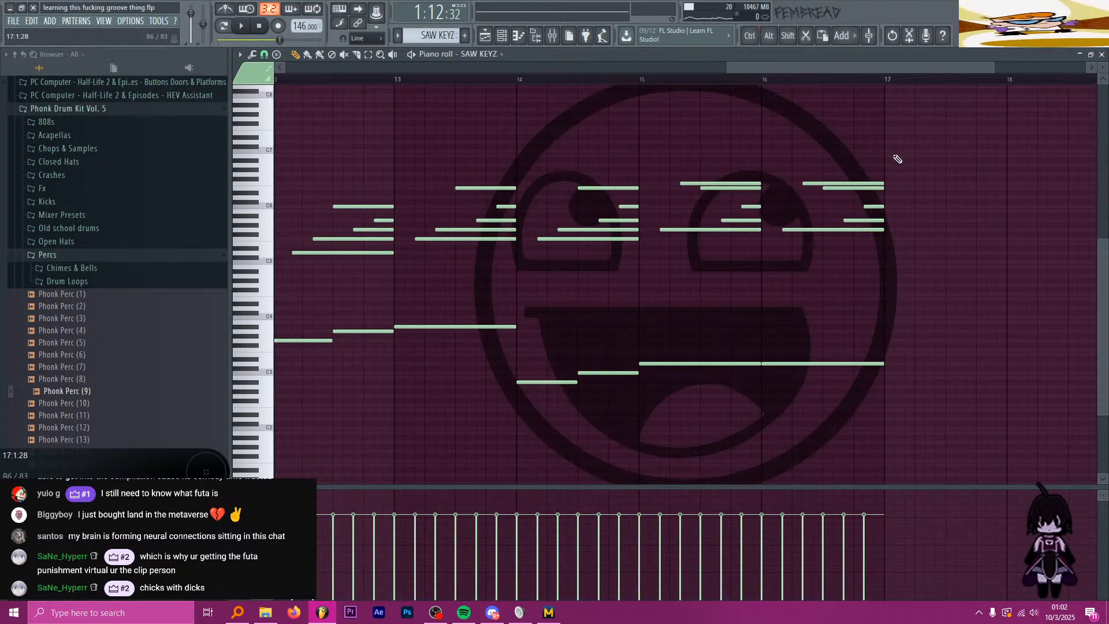
pyautogui.press('space')
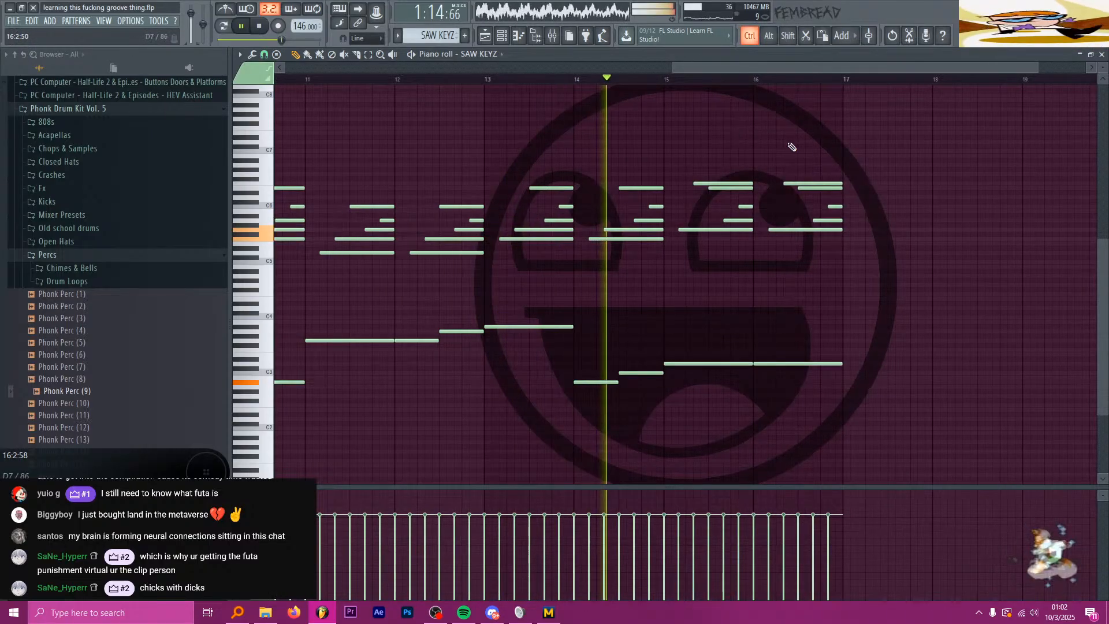
pyautogui.scroll(1, 809, 148)
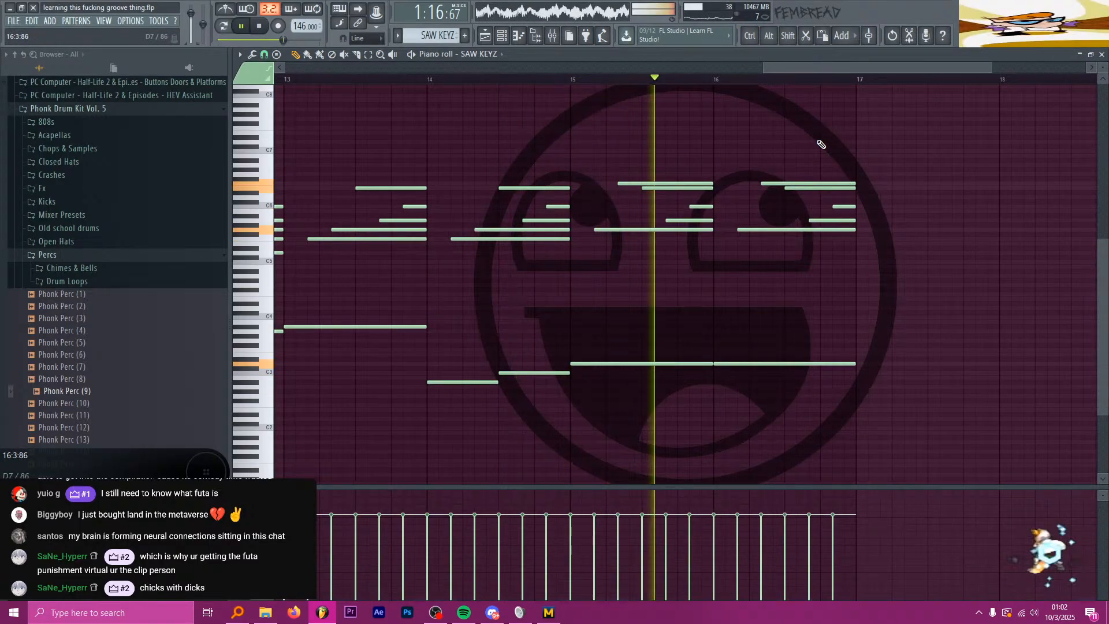
pyautogui.scroll(-3, 803, 137)
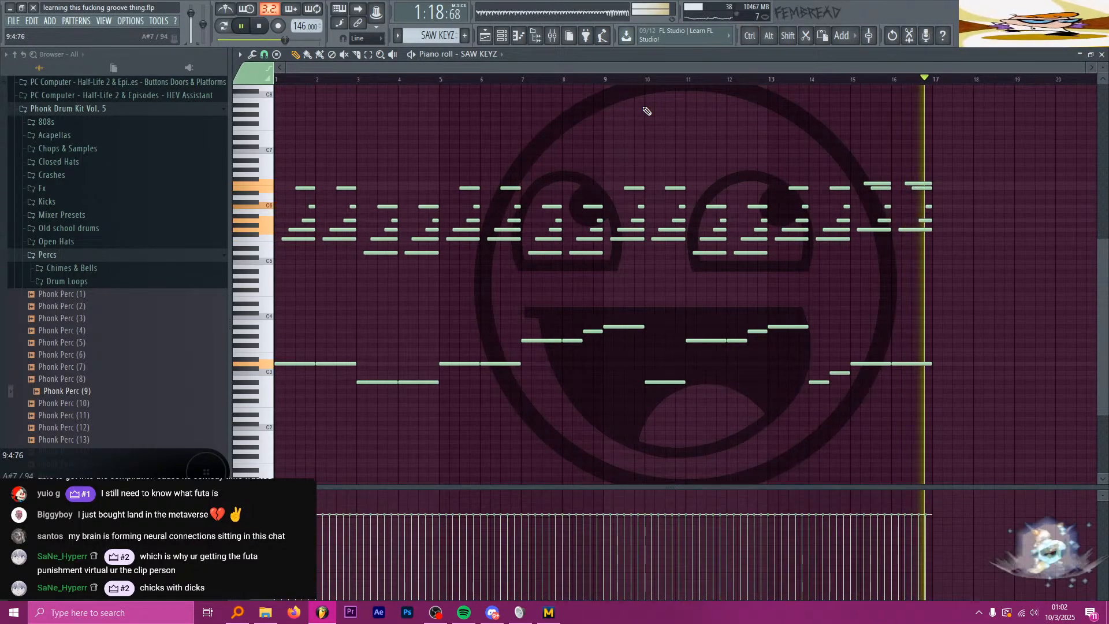
pyautogui.press('space')
pyautogui.scroll(3, 837, 231)
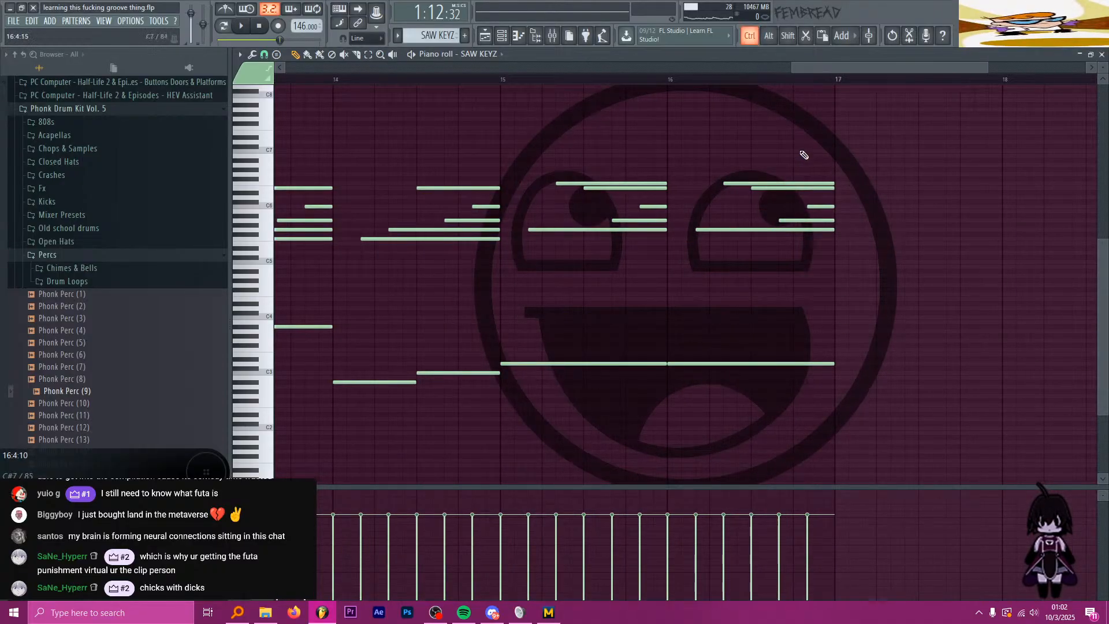
# Step: In the playlist, slice the SAW KEYZ clip on Track 77 at the middle of bar 48 and delete the half-bar tail
pyautogui.press('F5')
pyautogui.scroll(5, 838, 317)
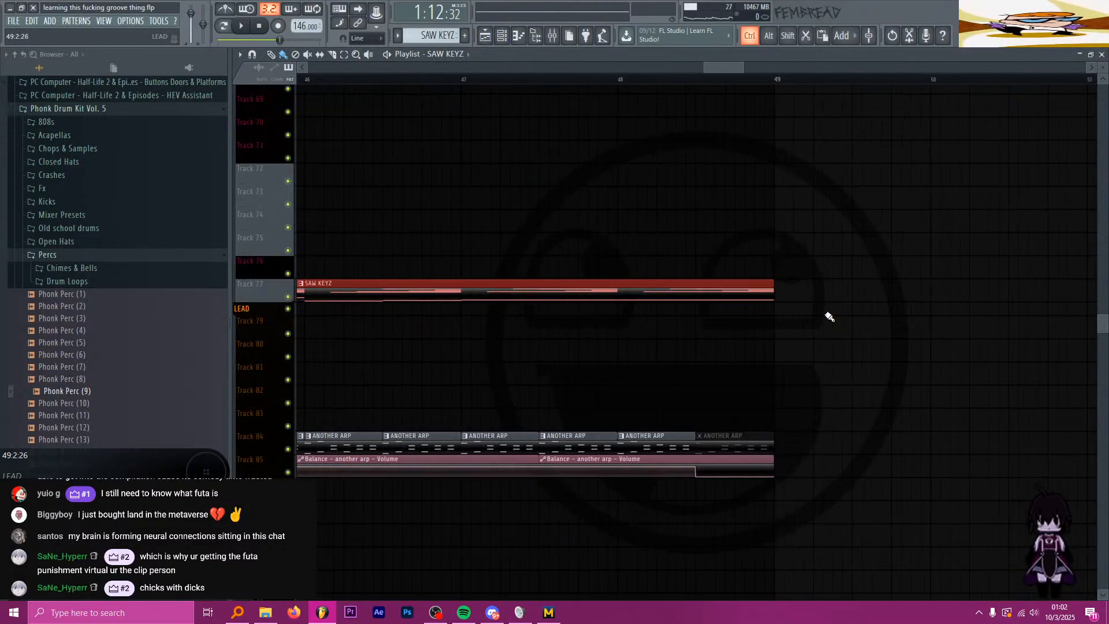
pyautogui.scroll(3, 740, 297)
pyautogui.click(564, 79)
pyautogui.press('space')
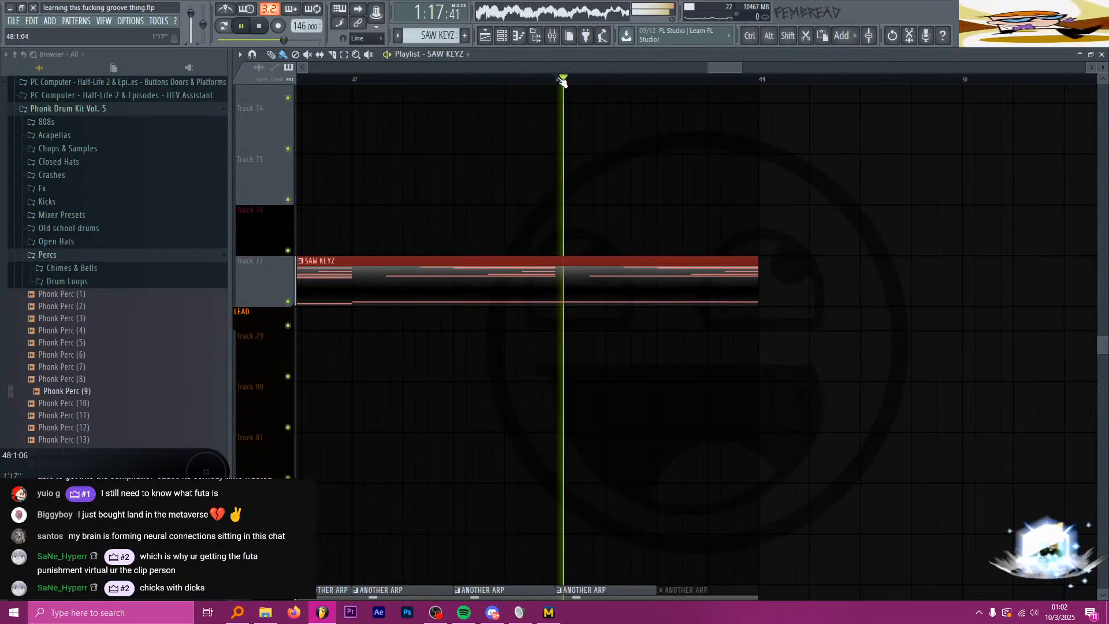
pyautogui.press('space')
pyautogui.keyDown('shift'); pyautogui.click(659, 273); pyautogui.keyUp('shift')
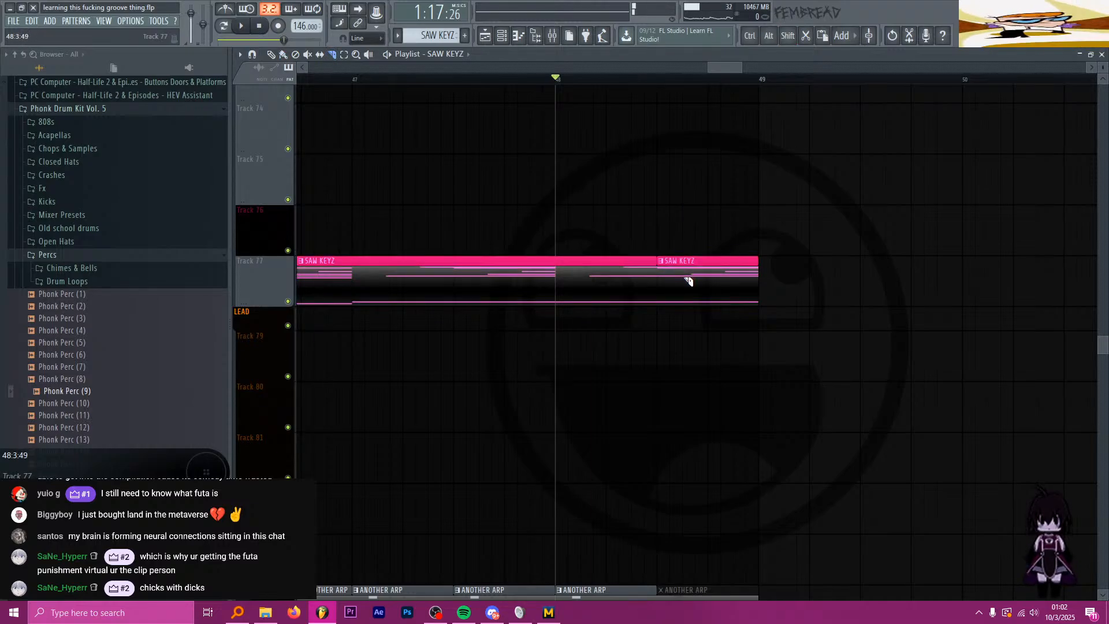
pyautogui.rightClick(726, 293)
# Step: Play the section from bar 33 while viewing the SAW KEYZ mixer track
pyautogui.scroll(-6, 750, 306)
pyautogui.scroll(4, 572, 217)
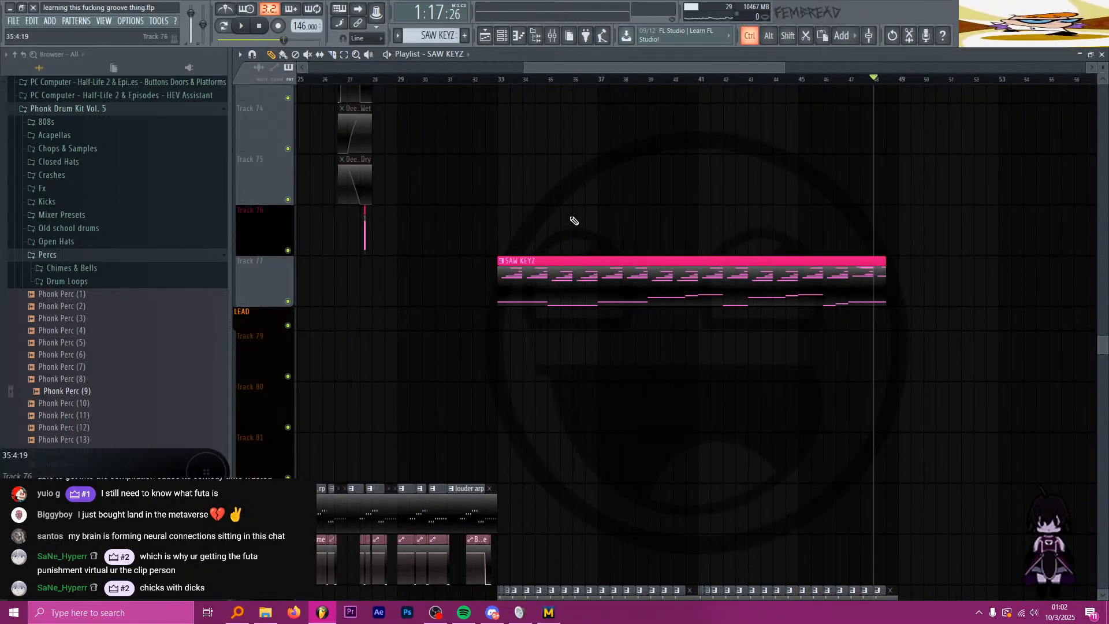
pyautogui.click(481, 79)
pyautogui.click(553, 42)
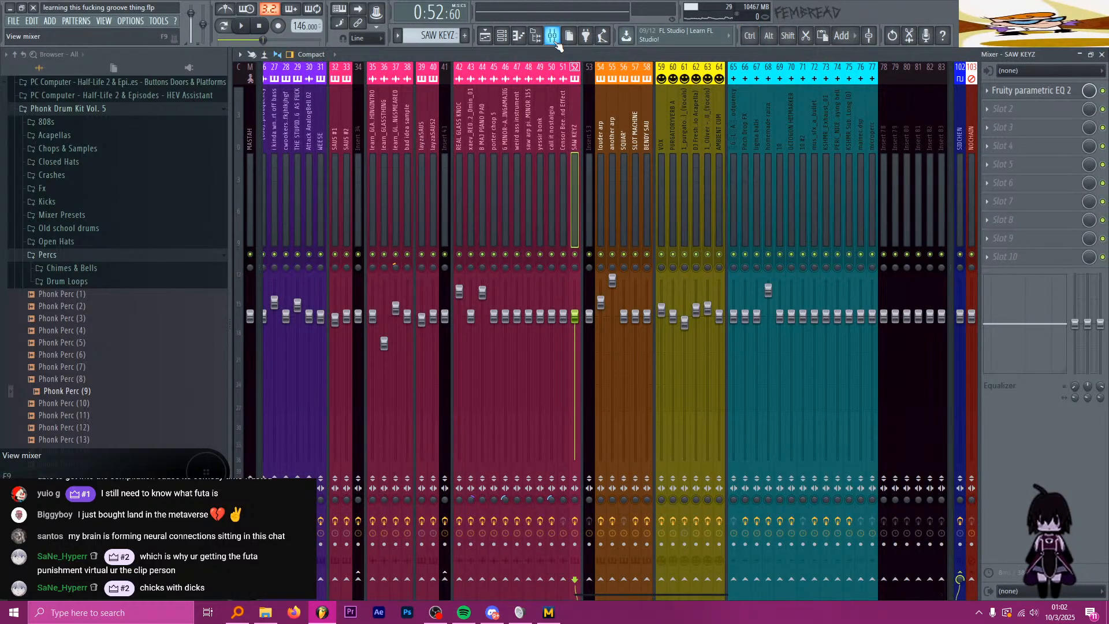
pyautogui.click(1018, 108)
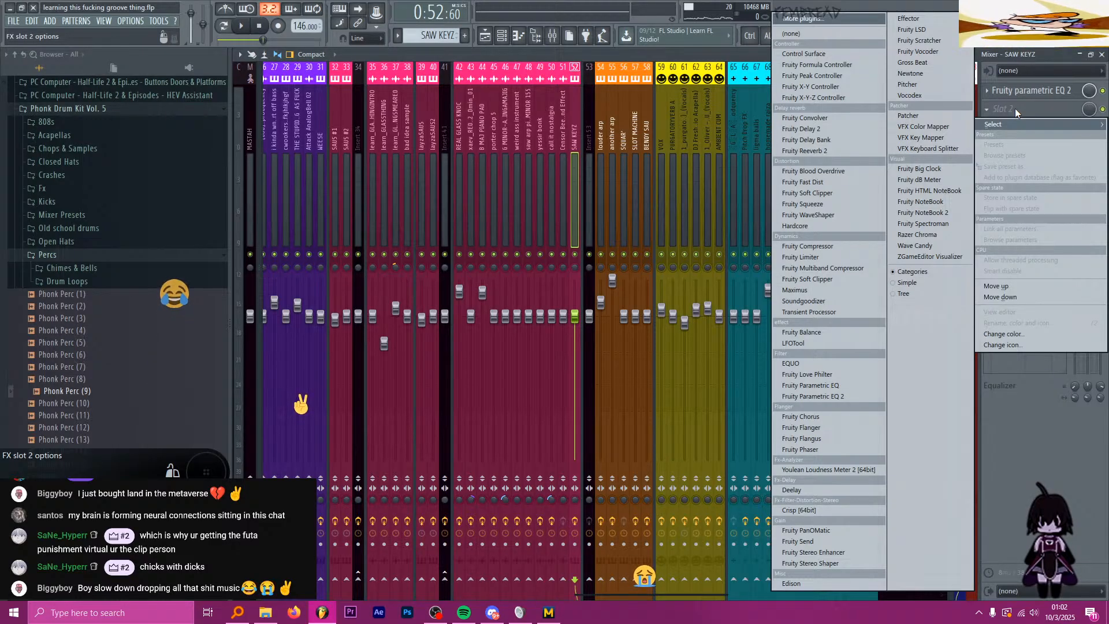
pyautogui.click(1015, 110)
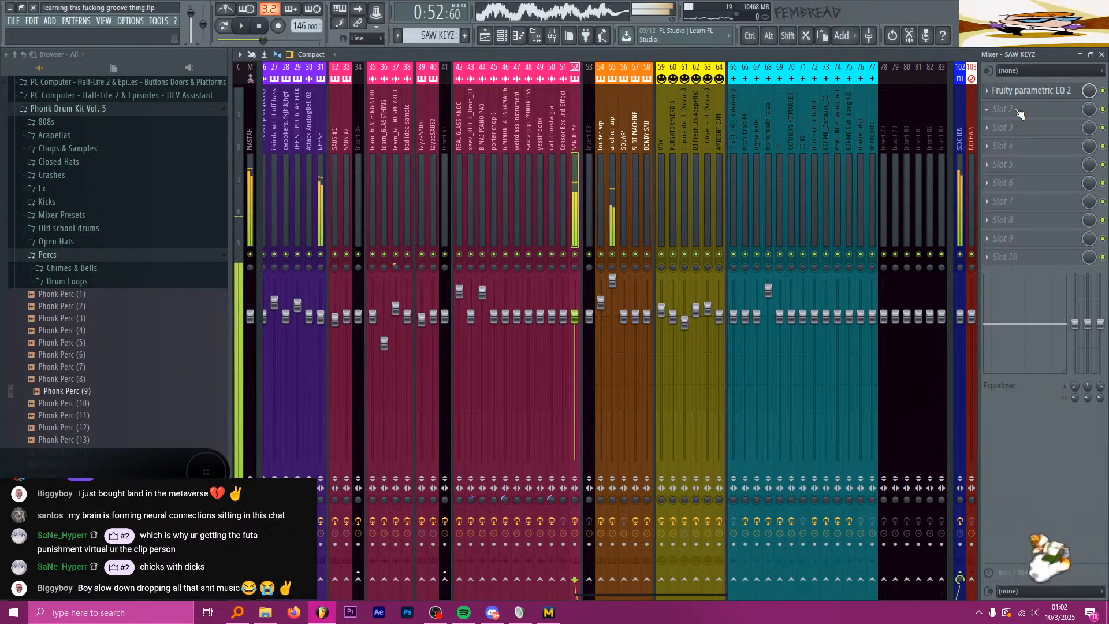
pyautogui.click(486, 37)
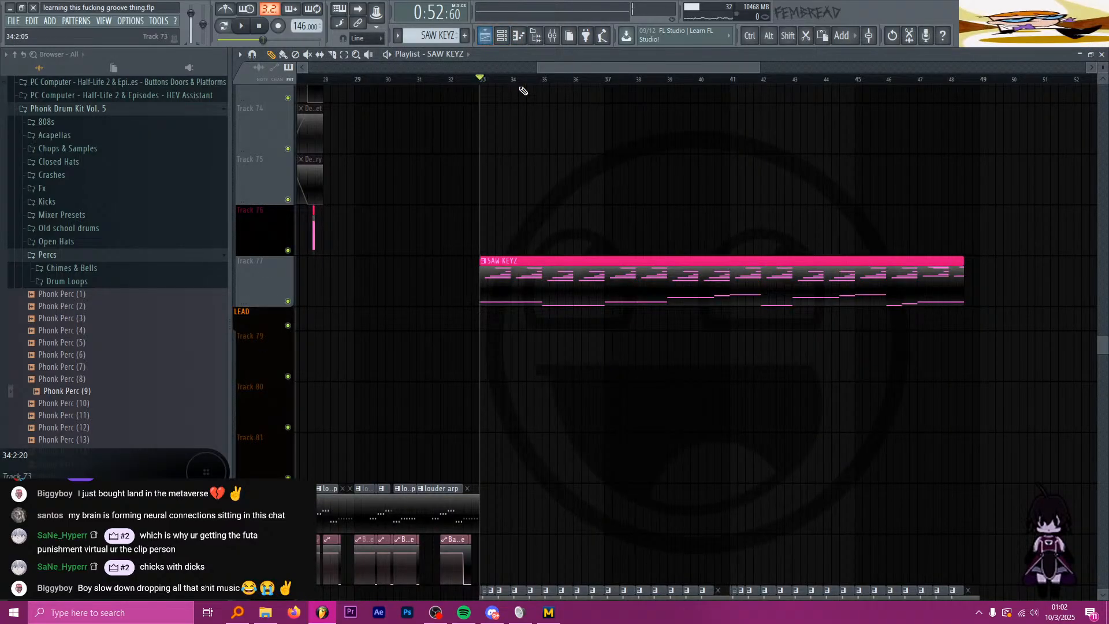
# Step: Load Fruity Delay Bank into slot 2 of the SAW KEYZ mixer track and reposition its window
pyautogui.click(552, 37)
pyautogui.click(991, 115)
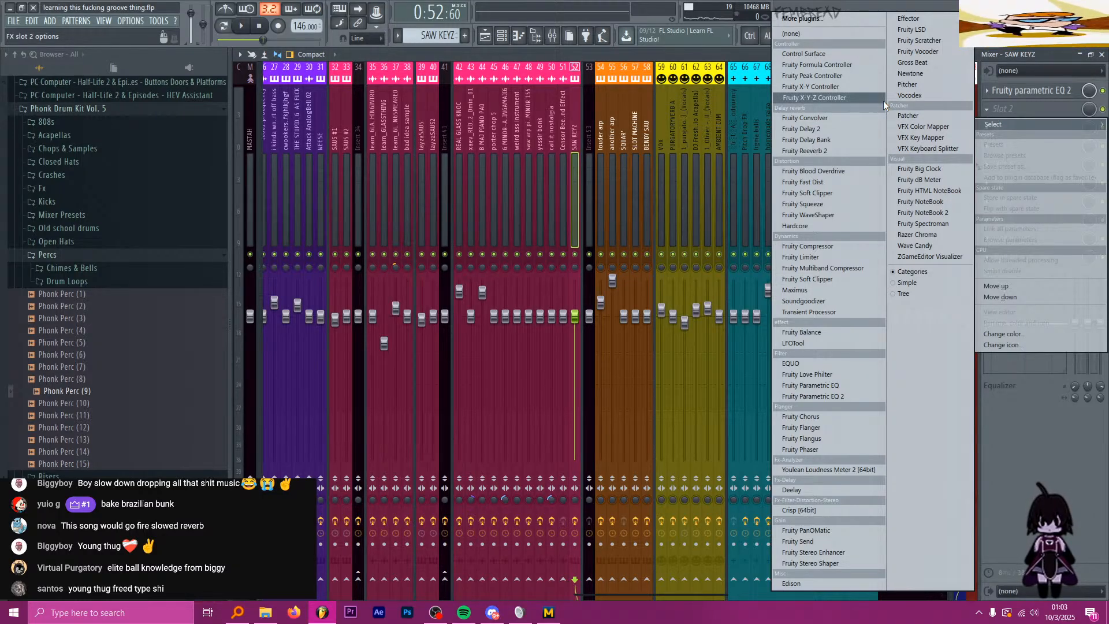
pyautogui.click(830, 140)
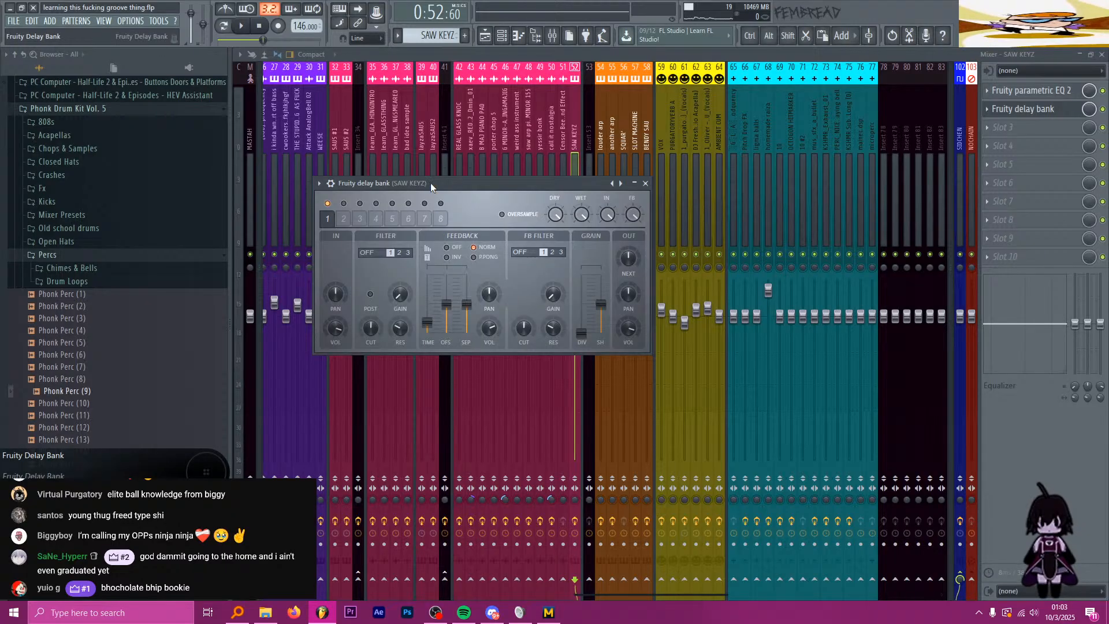
pyautogui.moveTo(431, 182); pyautogui.dragTo(480, 156)
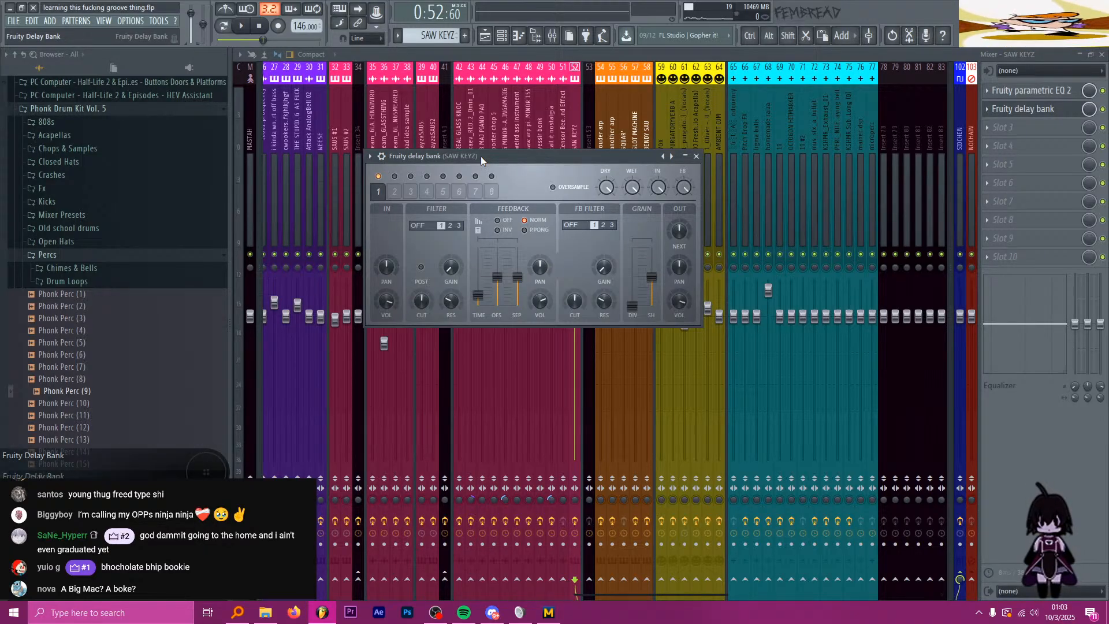
pyautogui.moveTo(480, 156); pyautogui.dragTo(528, 185)
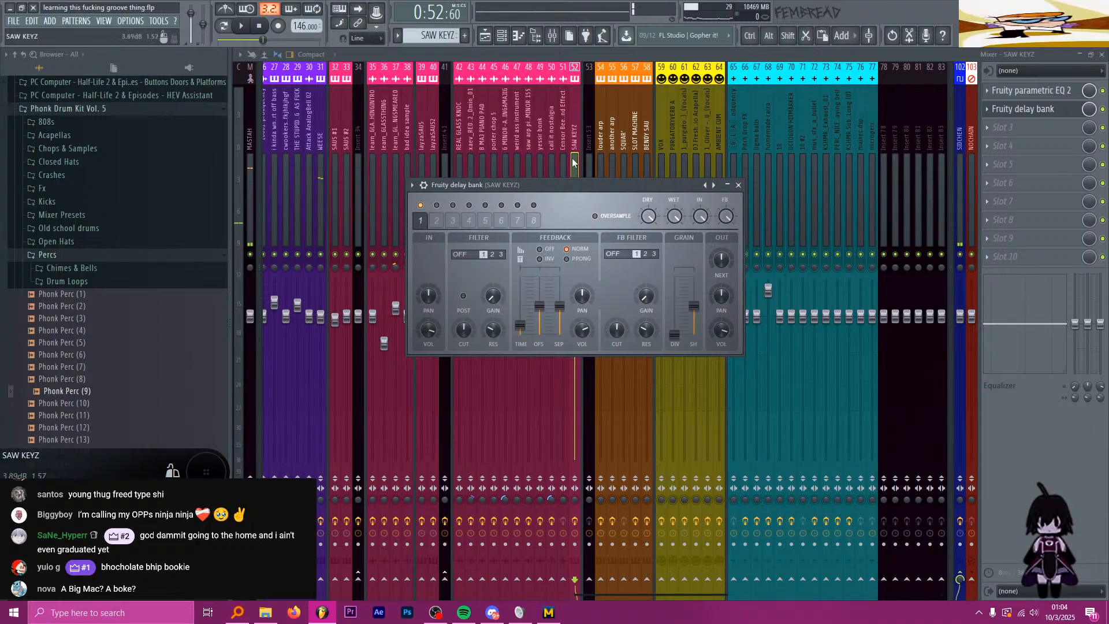
# Step: Solo the SAW KEYZ mixer track while playing from bar 33, with the delay window closed
pyautogui.press('space')
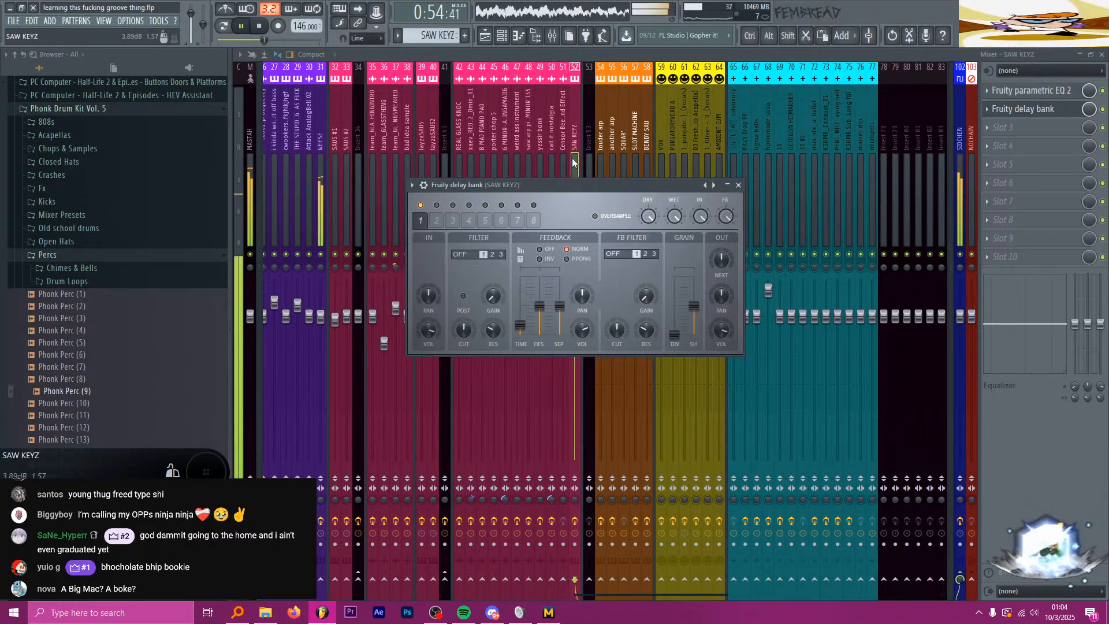
pyautogui.press('Escape')
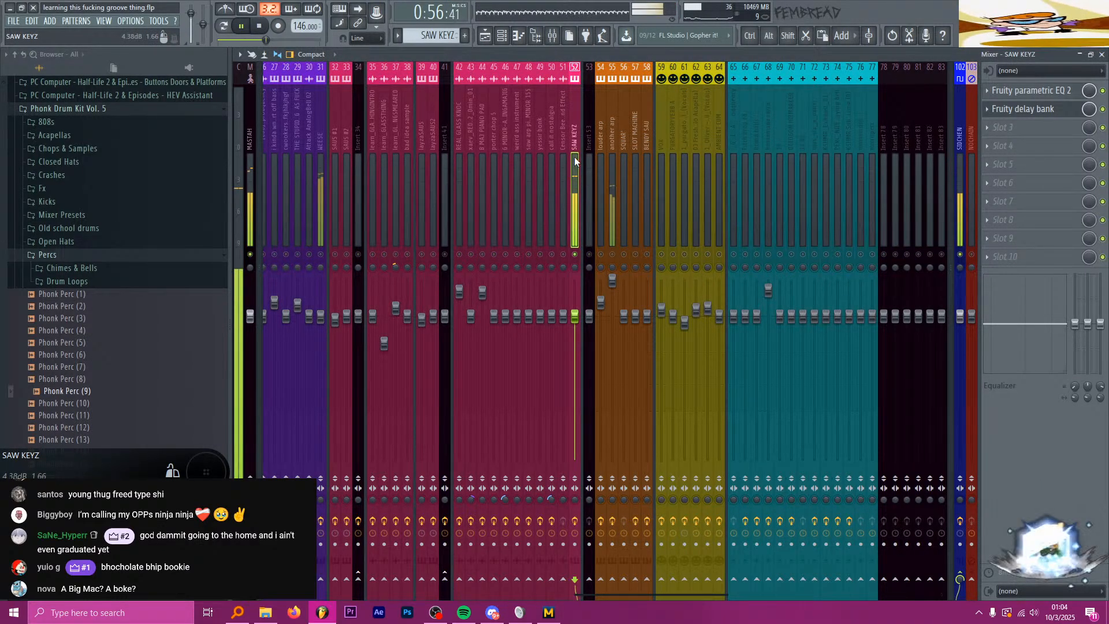
pyautogui.press('space')
# Step: Reopen Fruity Delay Bank, raise the first bank's feedback time slightly and start playback
pyautogui.click(1022, 108)
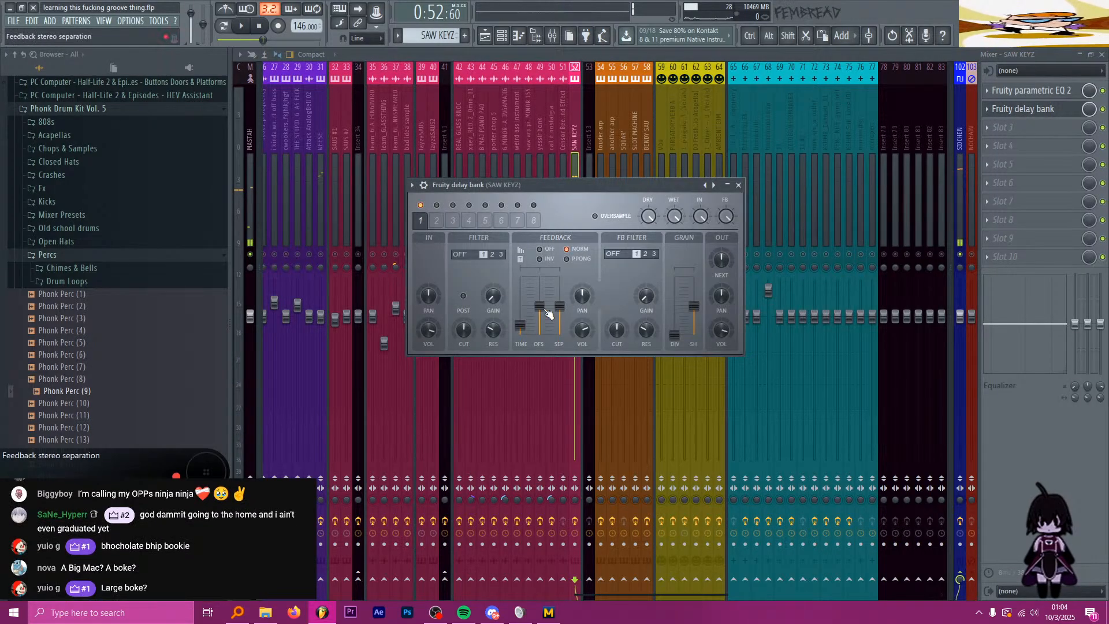
pyautogui.moveTo(520, 326); pyautogui.dragTo(521, 325)
pyautogui.press('space')
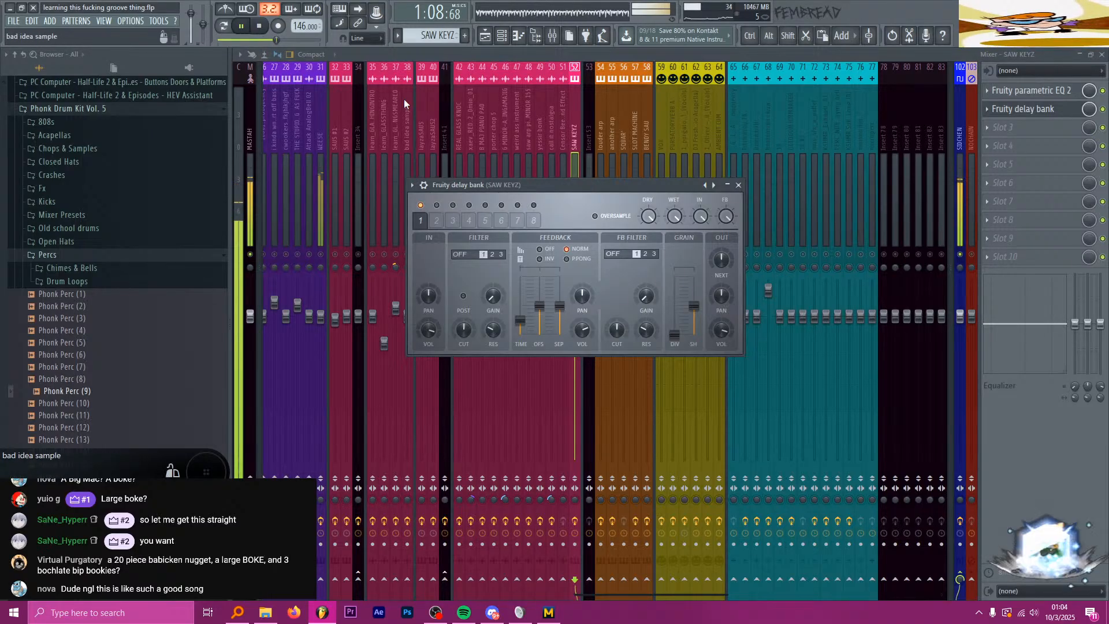
# Step: Switch the first delay bank's feedback to ping-pong mode and pan its input to the right during playback
pyautogui.moveTo(522, 186); pyautogui.dragTo(536, 172)
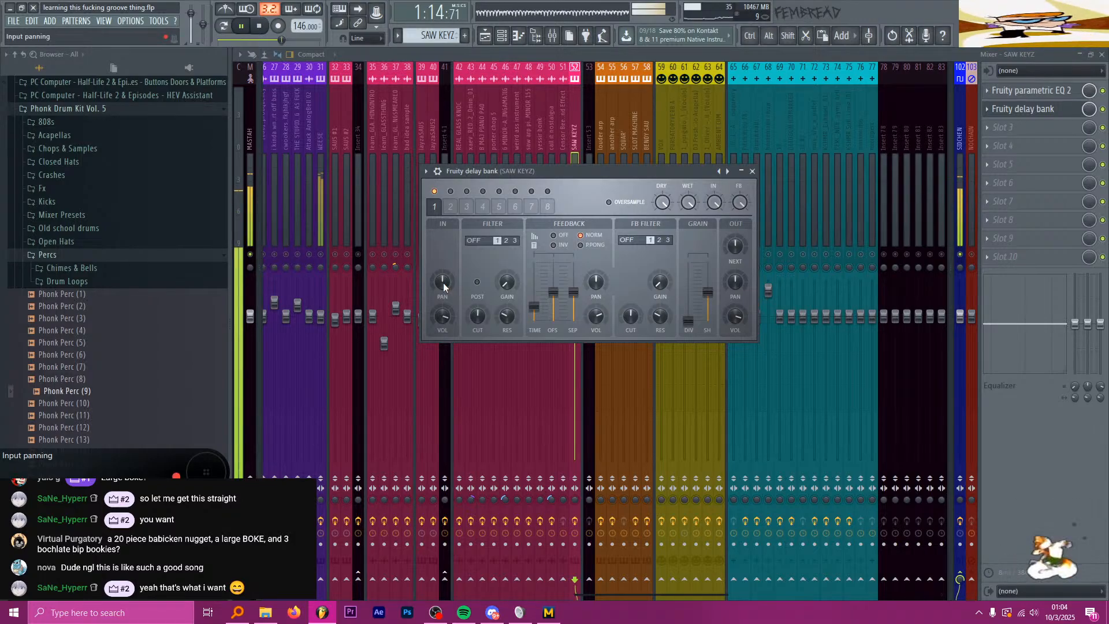
pyautogui.click(584, 245)
pyautogui.moveTo(442, 282); pyautogui.dragTo(442, 262)
pyautogui.moveTo(519, 170); pyautogui.dragTo(517, 170)
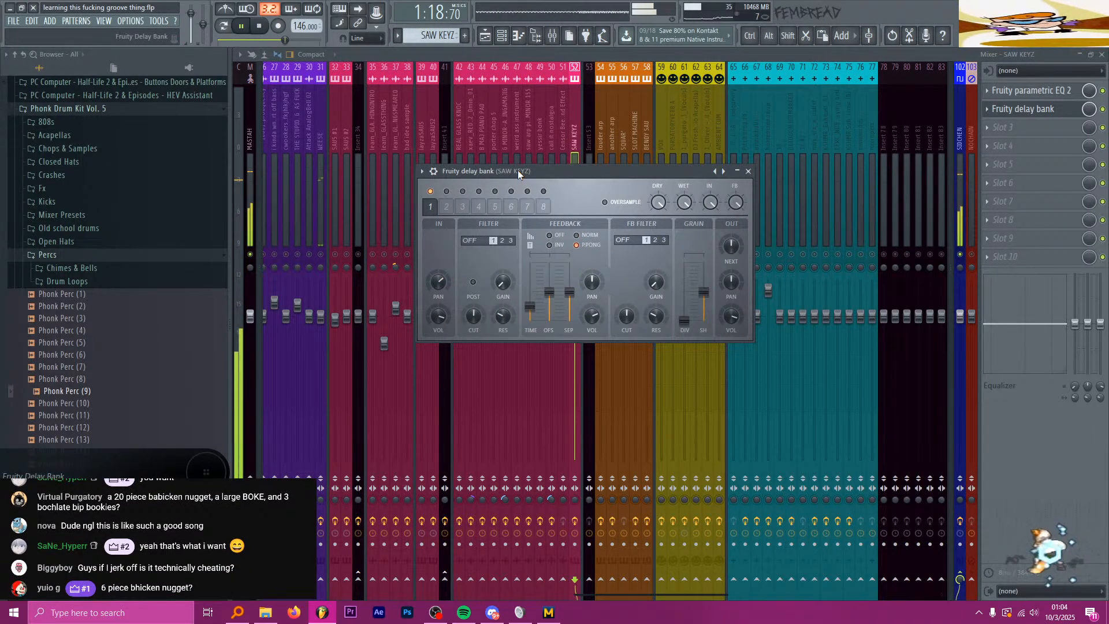
pyautogui.press('space')
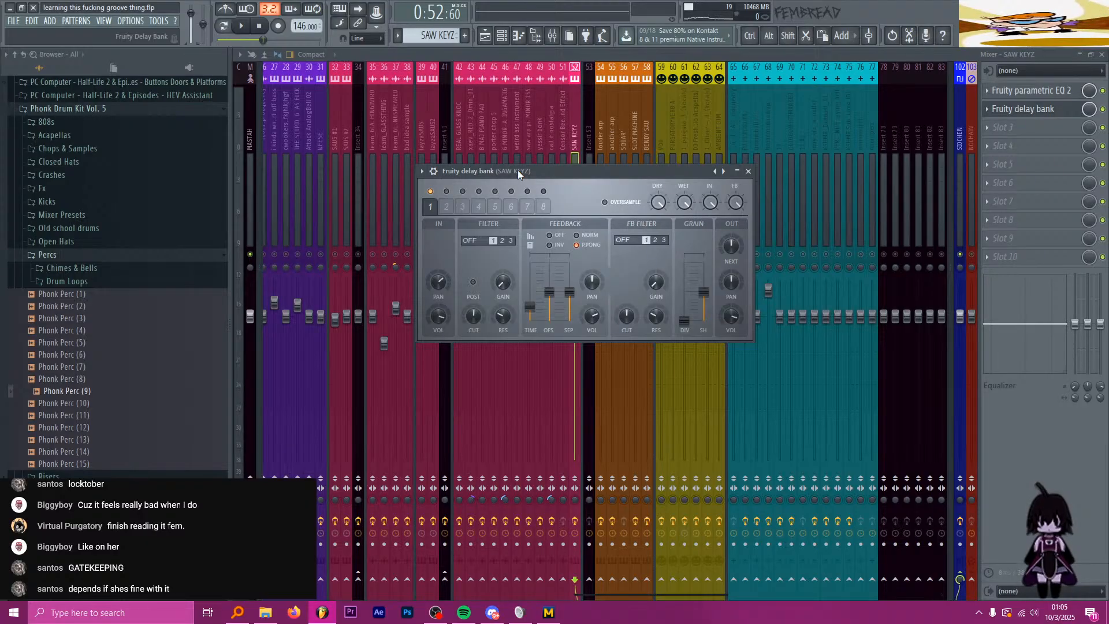
# Step: Close the delay window and replay the soloed SAW KEYZ from bar 33 to check its delay
pyautogui.moveTo(517, 170); pyautogui.dragTo(539, 167)
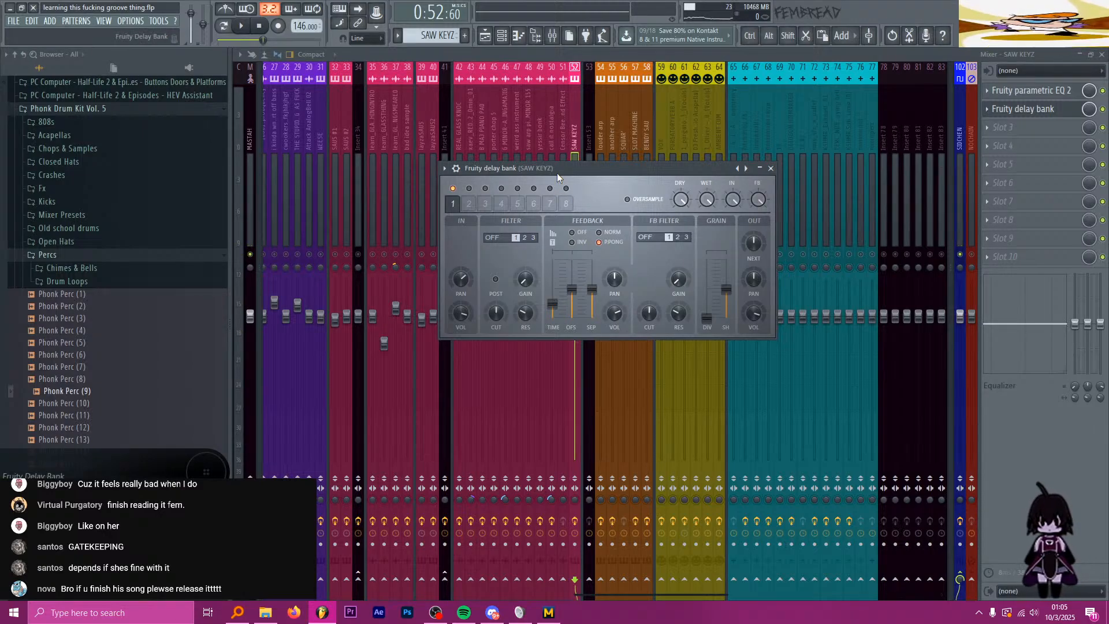
pyautogui.moveTo(557, 172); pyautogui.dragTo(554, 148)
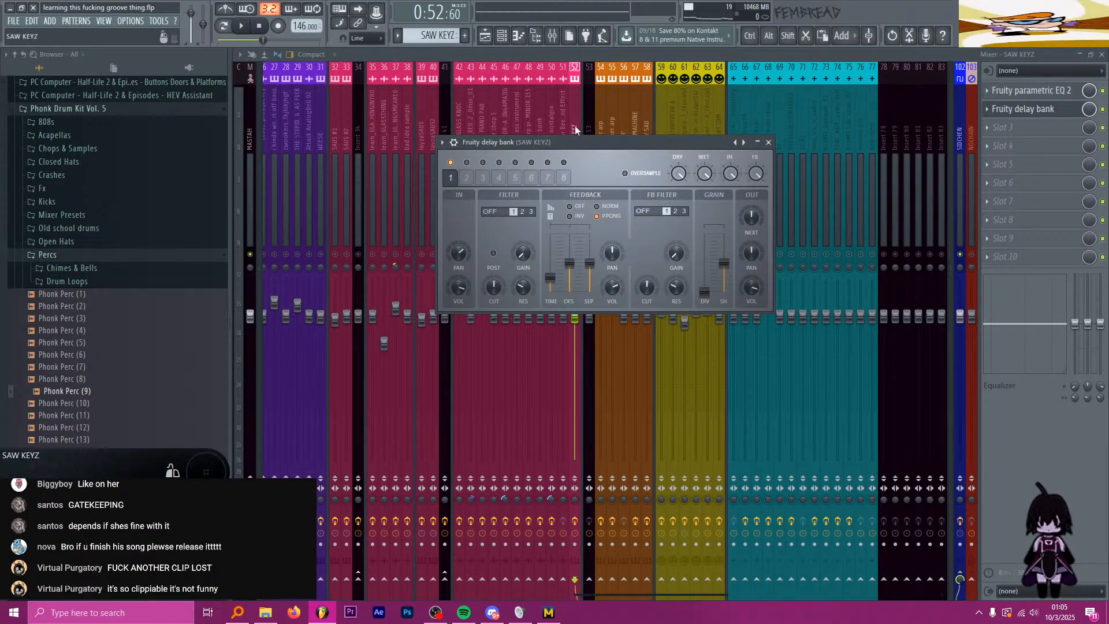
pyautogui.click(769, 142)
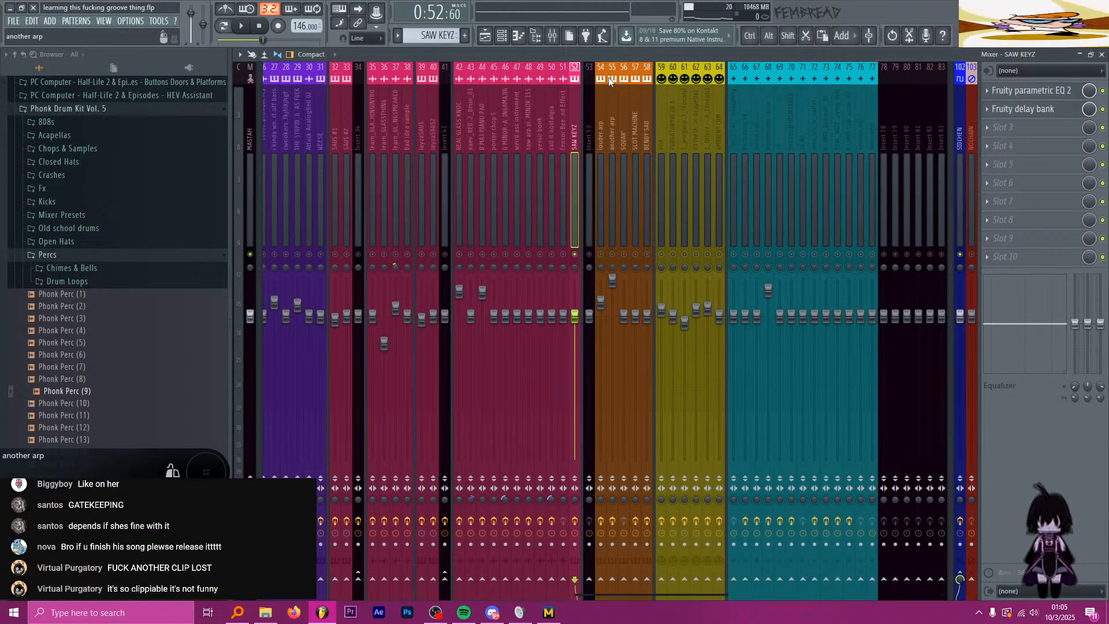
pyautogui.press('space')
pyautogui.press('space')
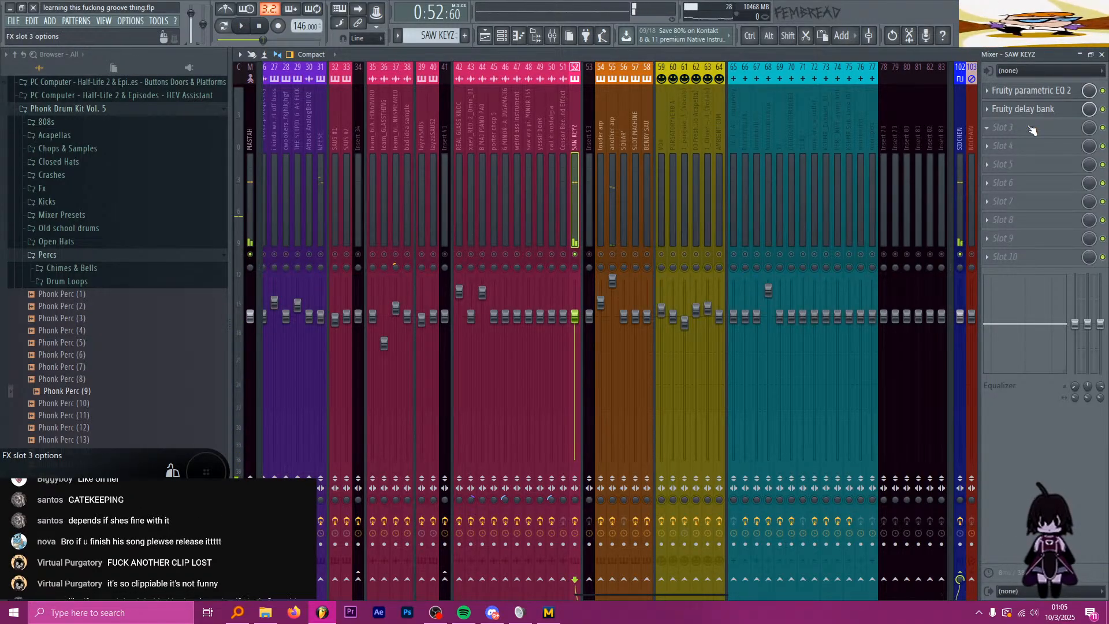
pyautogui.press('space')
pyautogui.press('space')
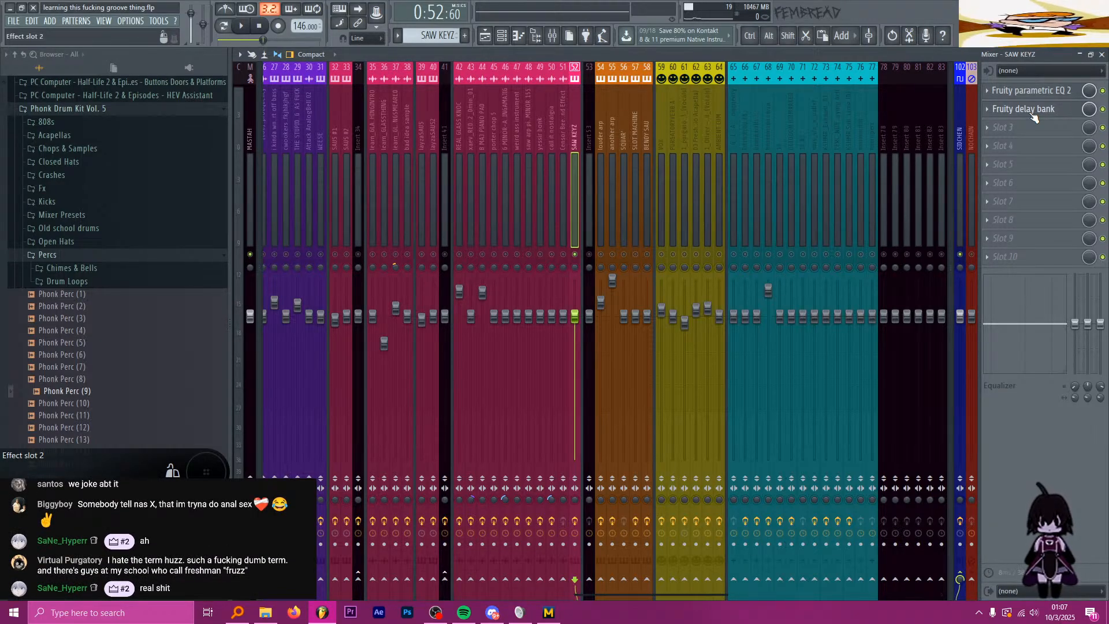
pyautogui.click(1027, 123)
pyautogui.click(1024, 123)
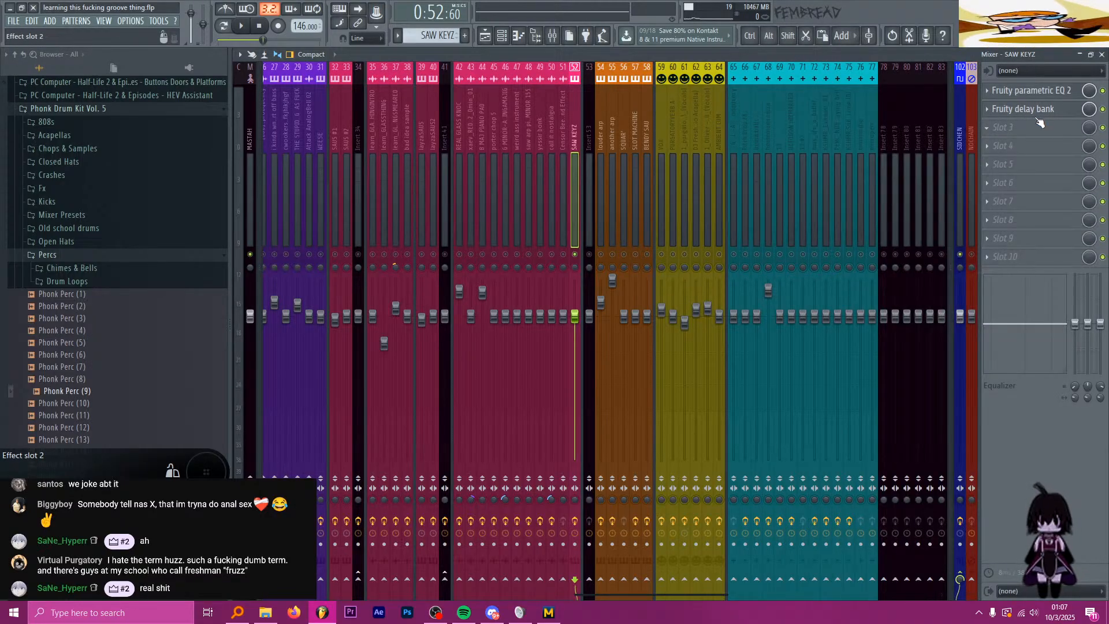
pyautogui.click(1038, 111)
pyautogui.click(1038, 111)
pyautogui.click(1038, 111)
pyautogui.click(1048, 94)
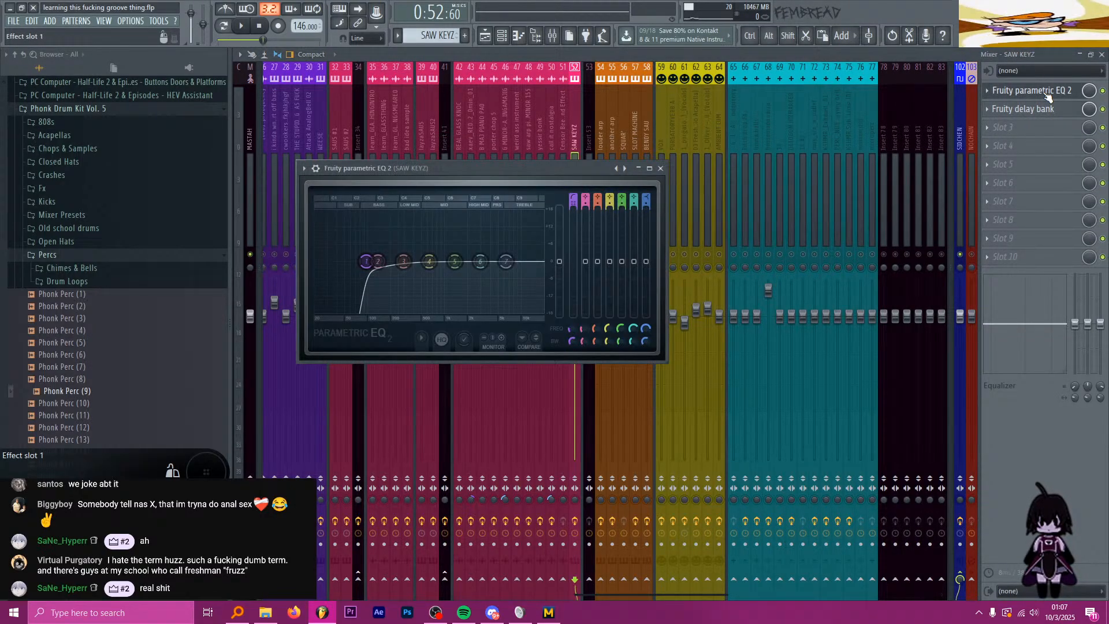
pyautogui.click(1048, 94)
# Step: Move Fruity Delay Bank to slot 4 of the SAW KEYZ track and load Effector into slot 2
pyautogui.moveTo(1028, 110); pyautogui.dragTo(1044, 149)
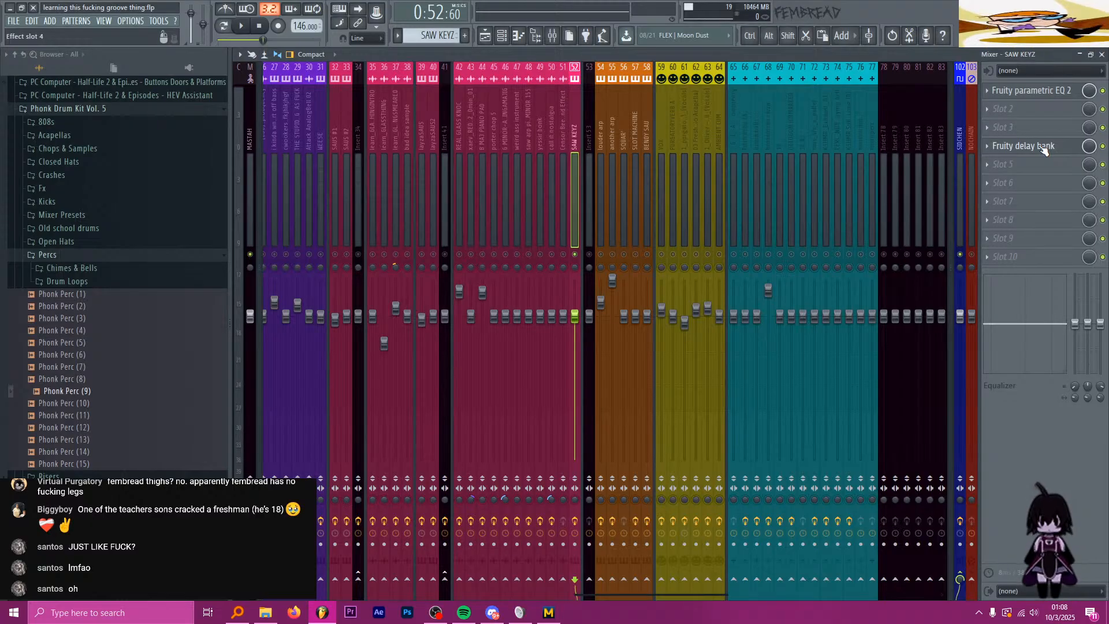
pyautogui.click(987, 110)
pyautogui.click(913, 29)
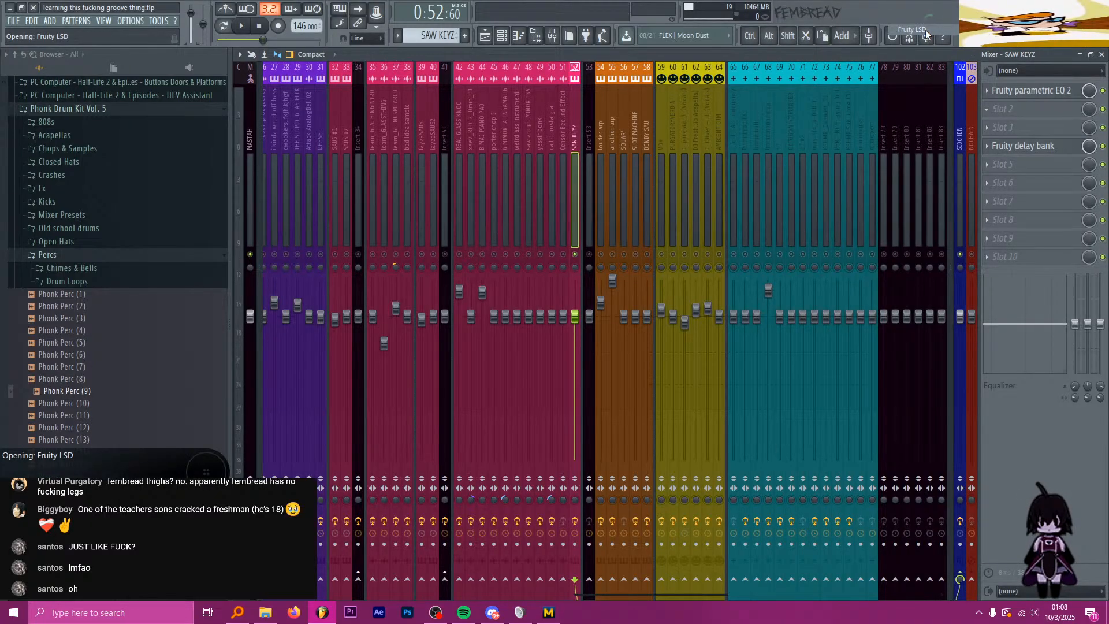
pyautogui.click(987, 110)
pyautogui.click(826, 18)
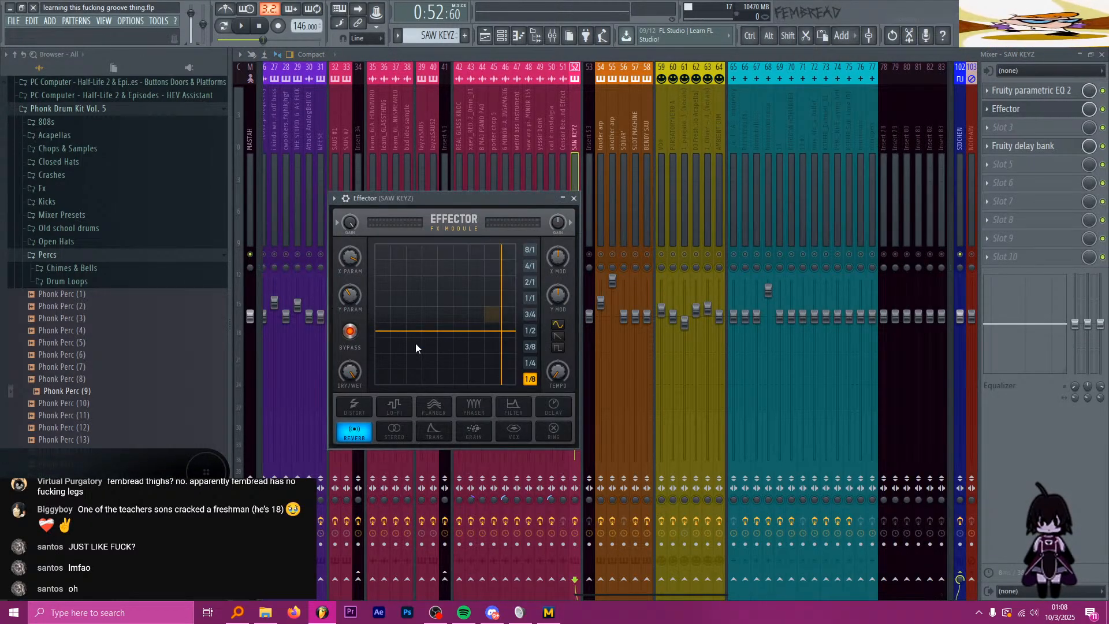
# Step: Switch Effector to its Lo-Fi effect, then open and close the event editor for its FX Bypass
pyautogui.click(393, 406)
pyautogui.rightClick(350, 331)
pyautogui.click(384, 341)
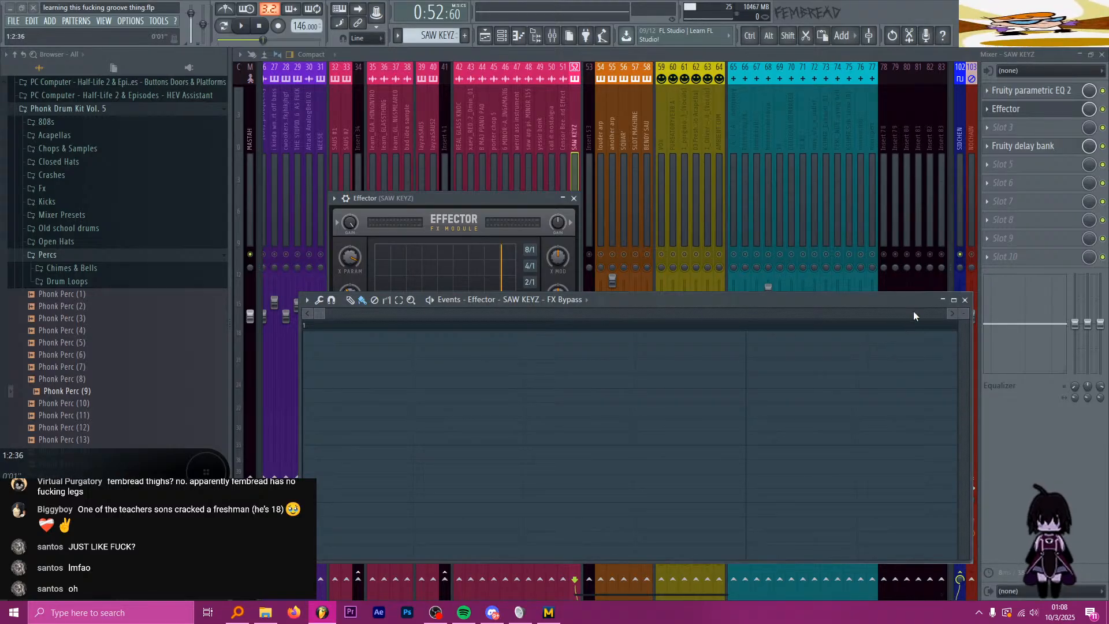
pyautogui.moveTo(630, 300); pyautogui.dragTo(616, 202)
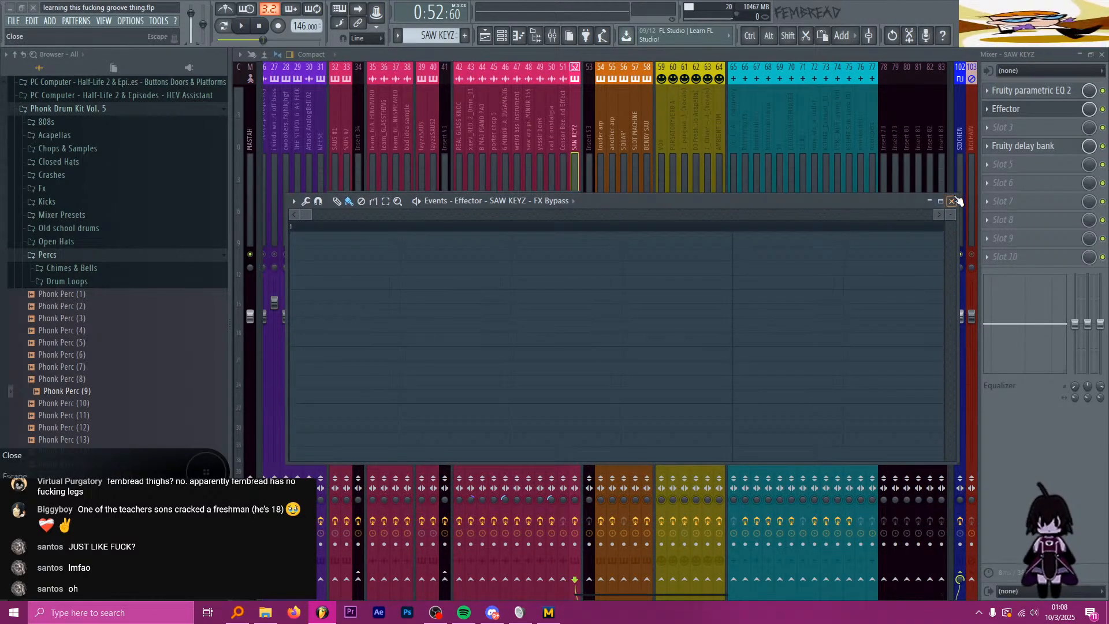
pyautogui.click(951, 201)
# Step: During playback, set Effector's XY point to the pad's lower edge, about a fifth of the way across, and close Effector
pyautogui.moveTo(413, 260); pyautogui.dragTo(418, 407)
pyautogui.press('space')
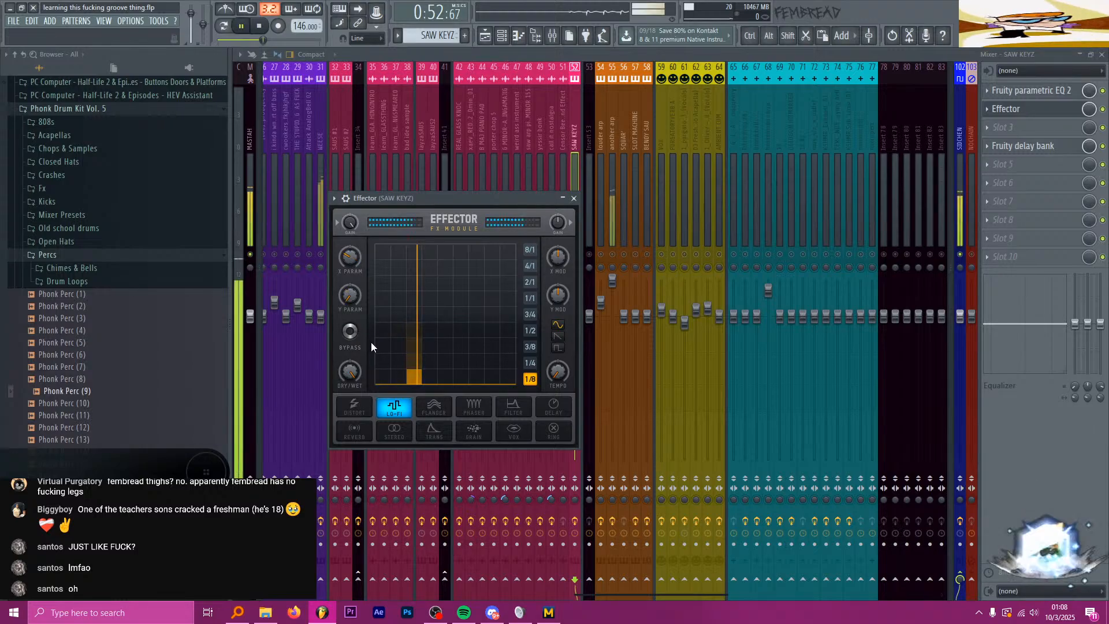
pyautogui.press('space')
pyautogui.press('space')
pyautogui.moveTo(391, 362); pyautogui.dragTo(404, 416)
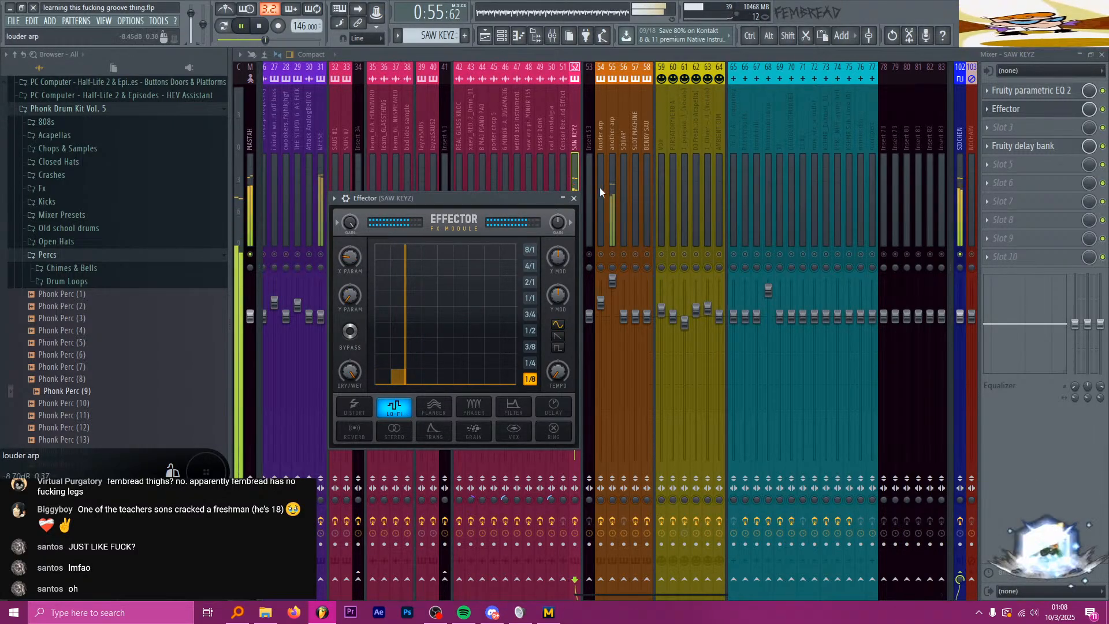
pyautogui.click(574, 198)
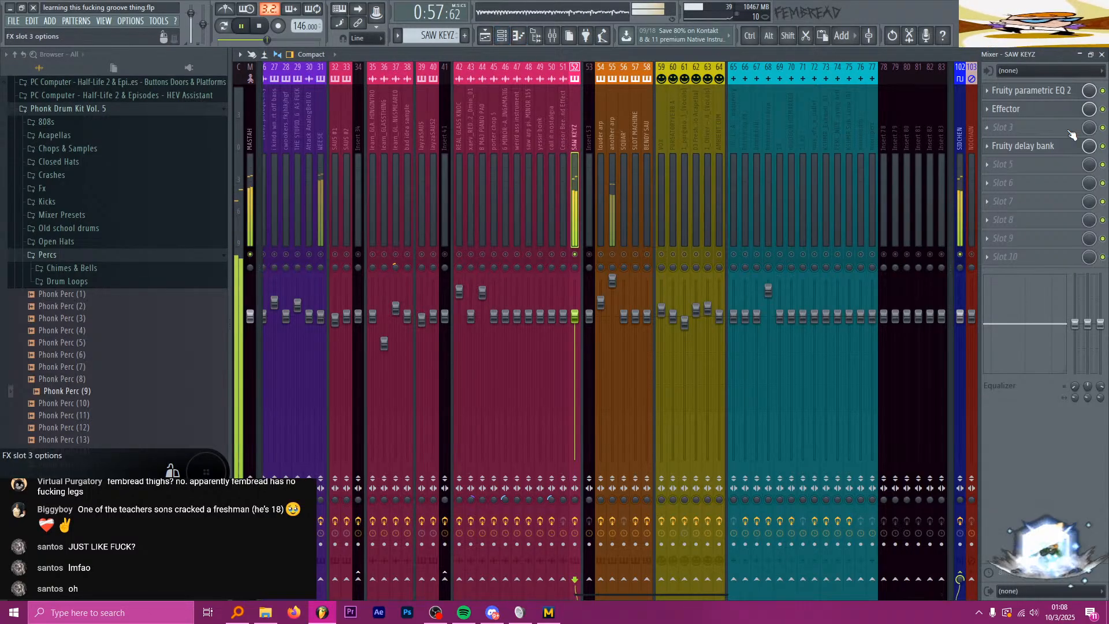
pyautogui.click(1031, 126)
pyautogui.click(1032, 126)
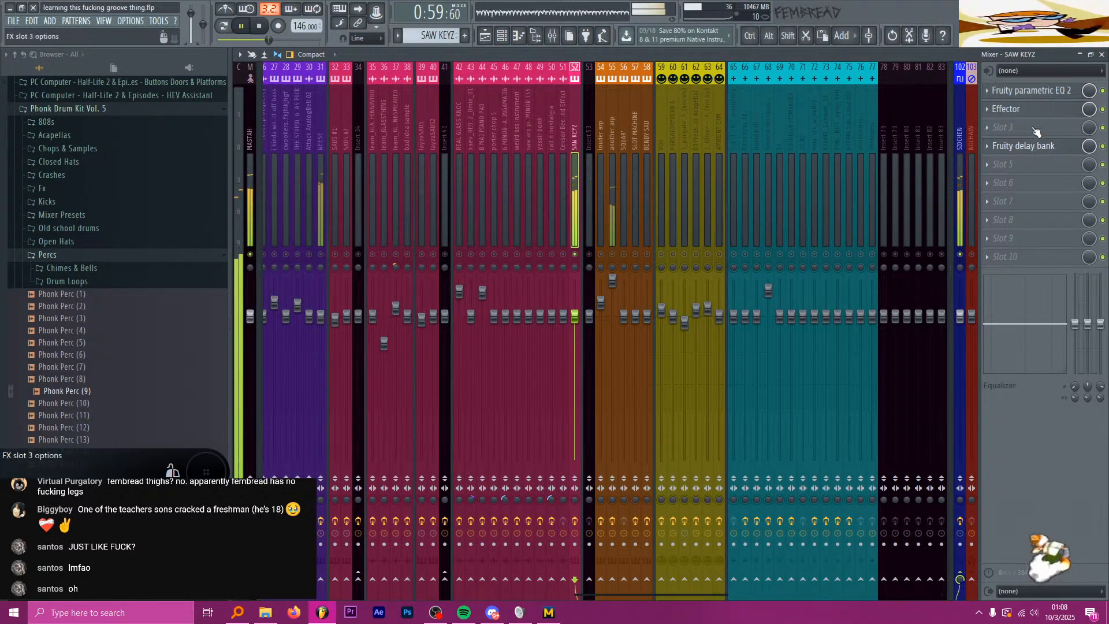
pyautogui.scroll(-1, 1033, 128)
pyautogui.click(1032, 144)
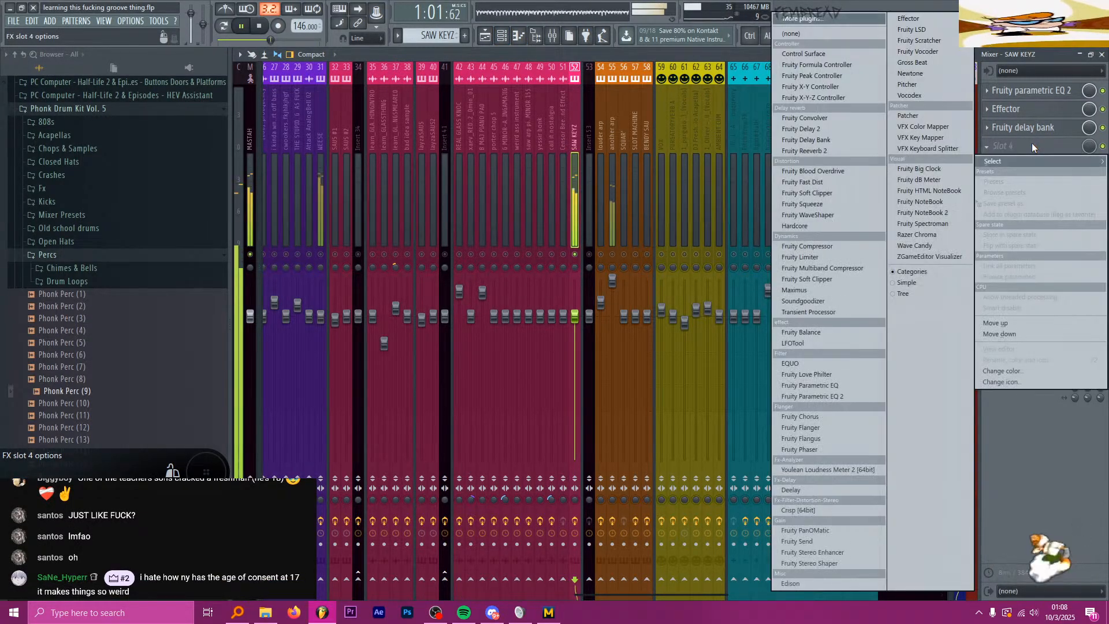
pyautogui.click(1033, 144)
pyautogui.scroll(1, 1035, 130)
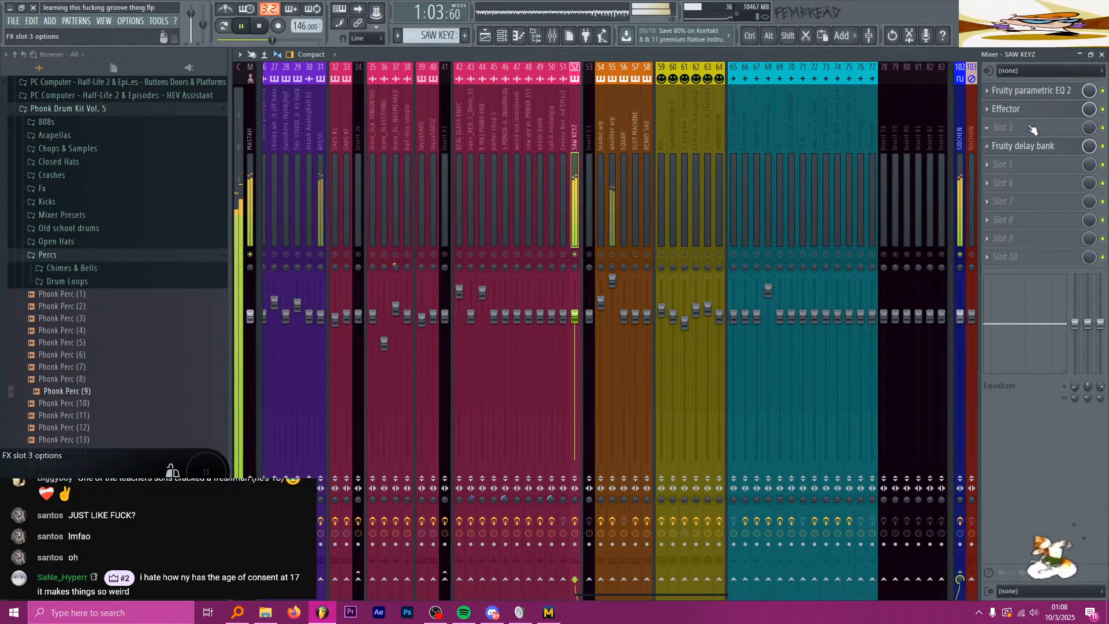
# Step: Load Patcher into slot 3 of SAW KEYZ, stop playback and apply the "shaperbox at home" preset
pyautogui.click(1027, 125)
pyautogui.click(908, 115)
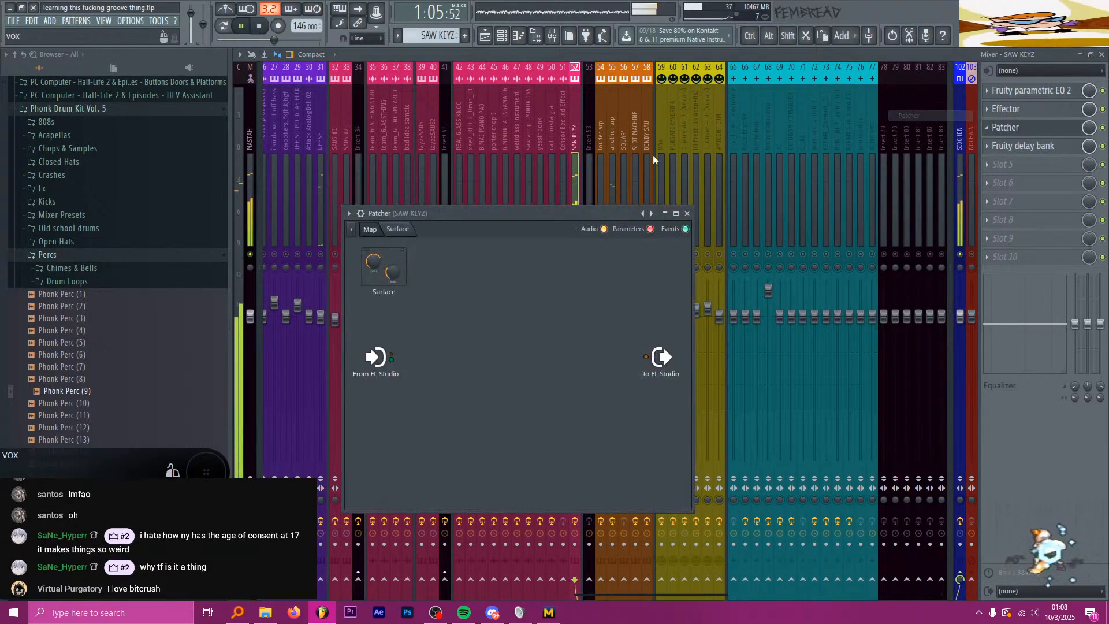
pyautogui.press('space')
pyautogui.moveTo(500, 217); pyautogui.dragTo(495, 200)
pyautogui.rightClick(636, 197)
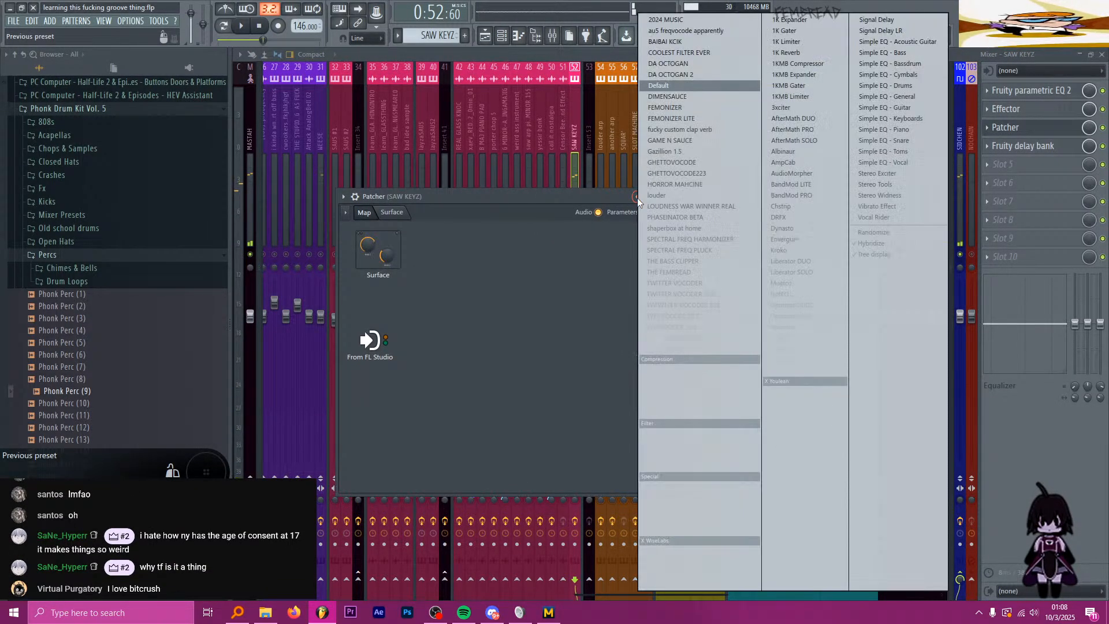
pyautogui.click(692, 227)
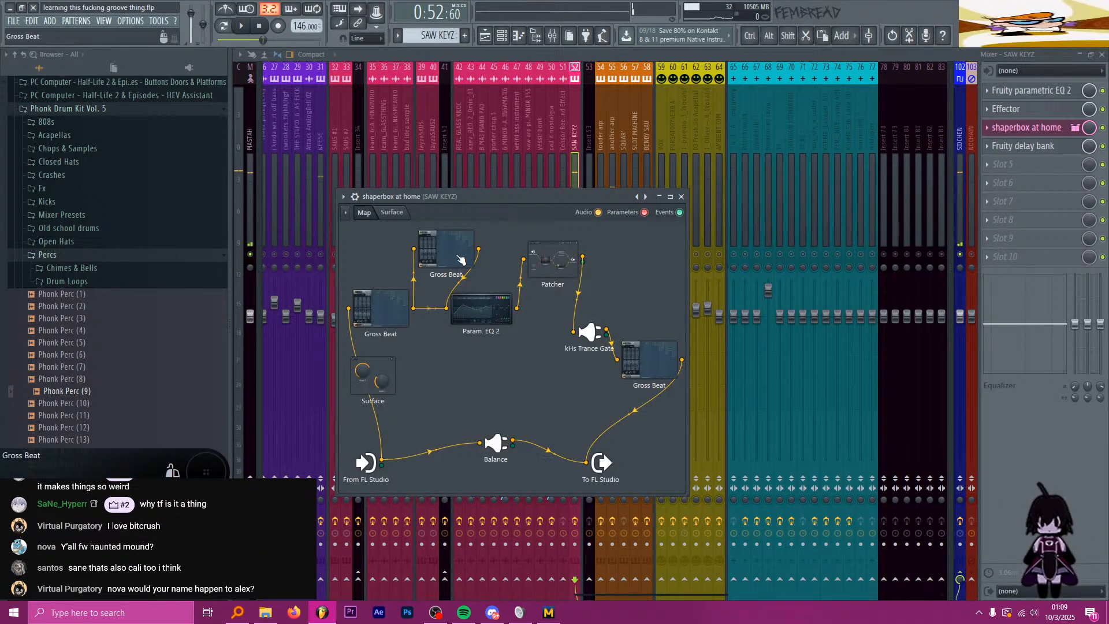
# Step: Inspect the envelopes of the first two Gross Beat modules in the Patcher map
pyautogui.doubleClick(394, 310)
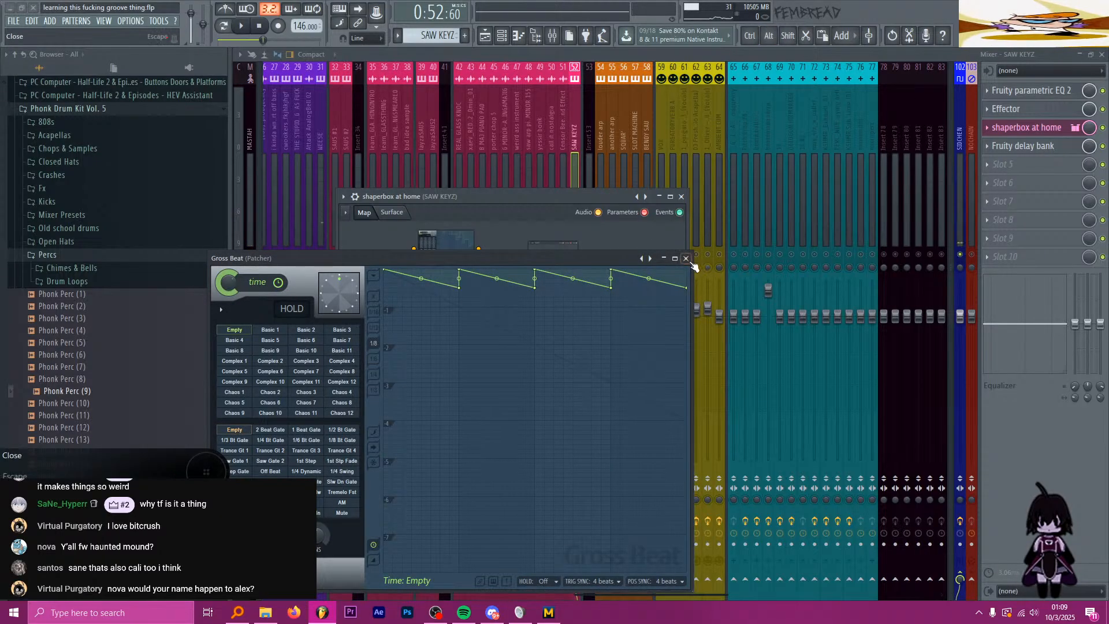
pyautogui.click(689, 260)
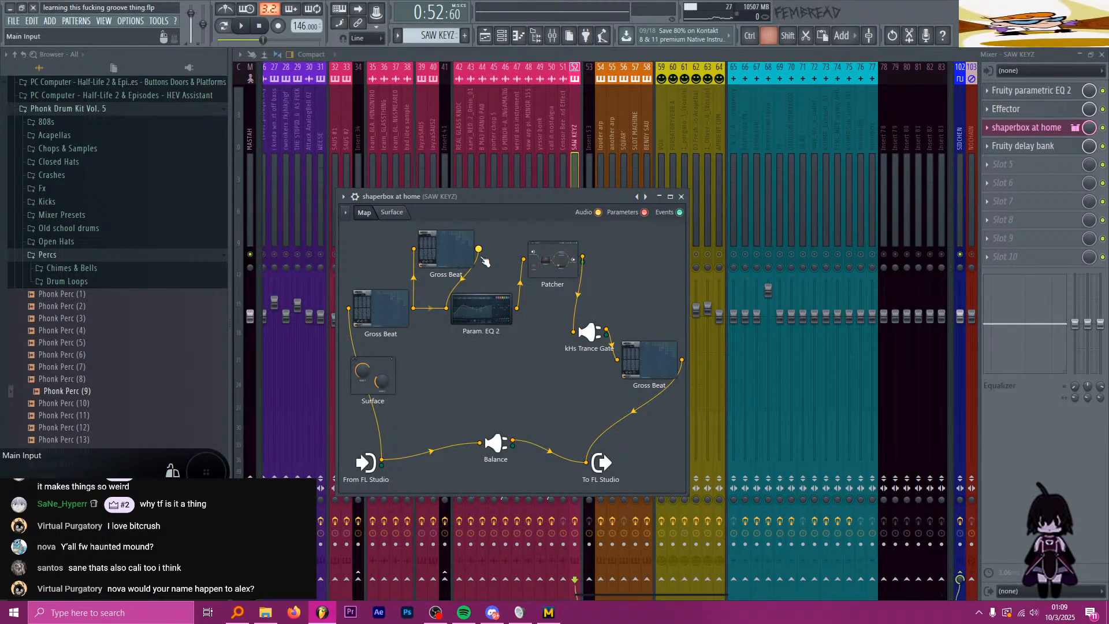
pyautogui.doubleClick(458, 252)
pyautogui.click(686, 259)
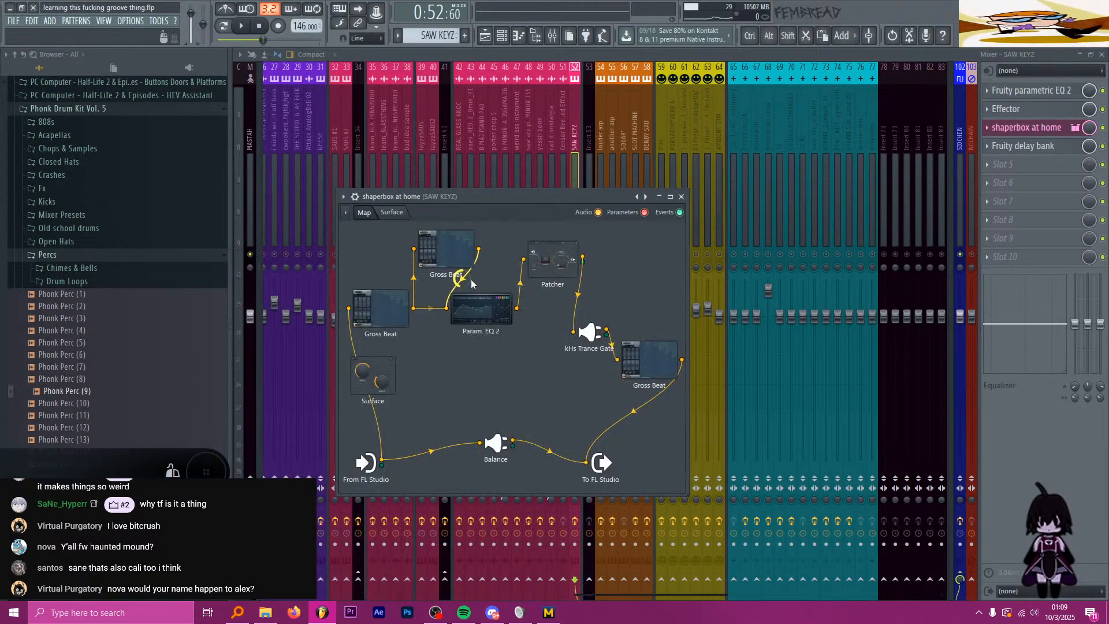
# Step: Reshape the first Gross Beat's time envelope into a four-level descending staircase, dropping half a numbered division per level
pyautogui.doubleClick(388, 319)
pyautogui.moveTo(462, 292); pyautogui.dragTo(462, 264)
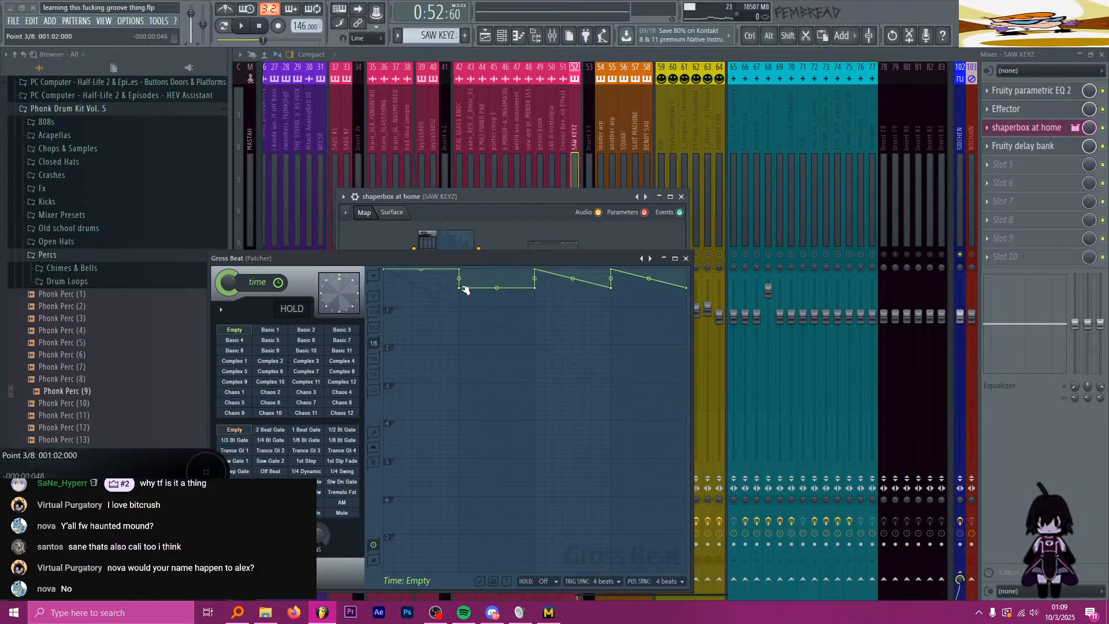
pyautogui.moveTo(460, 288); pyautogui.dragTo(459, 295)
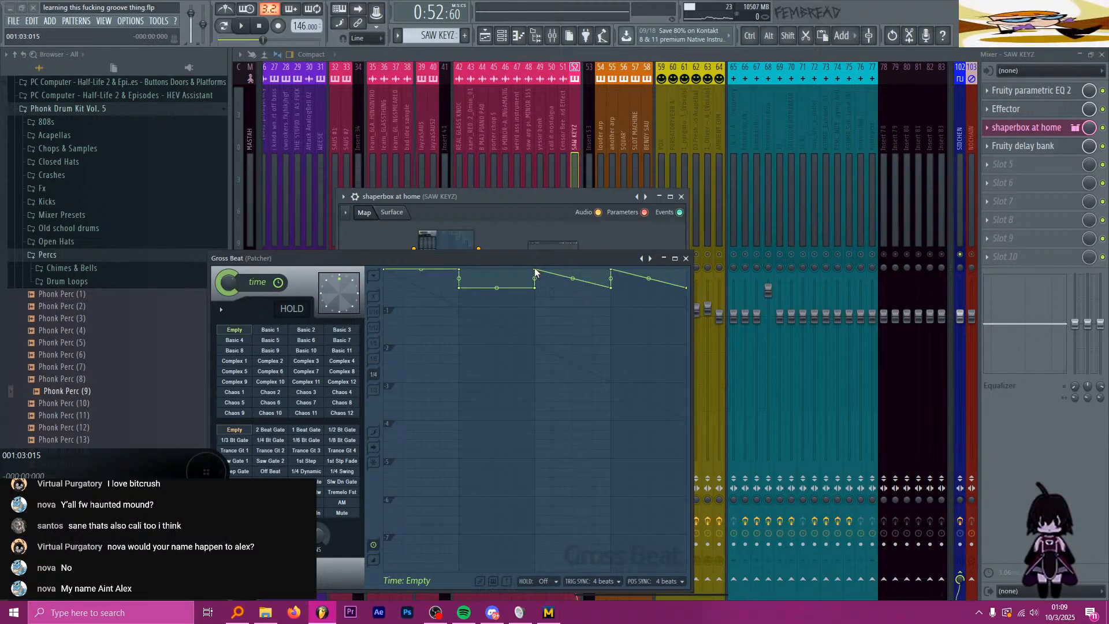
pyautogui.moveTo(535, 270); pyautogui.dragTo(537, 309)
pyautogui.moveTo(611, 288); pyautogui.dragTo(613, 327)
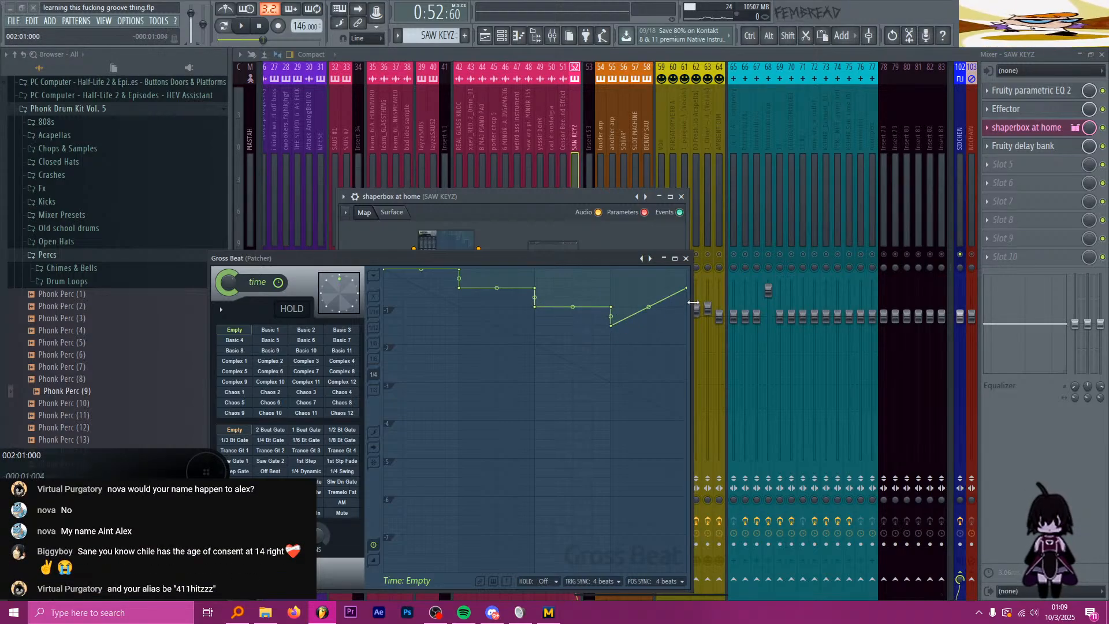
pyautogui.moveTo(687, 289); pyautogui.dragTo(688, 328)
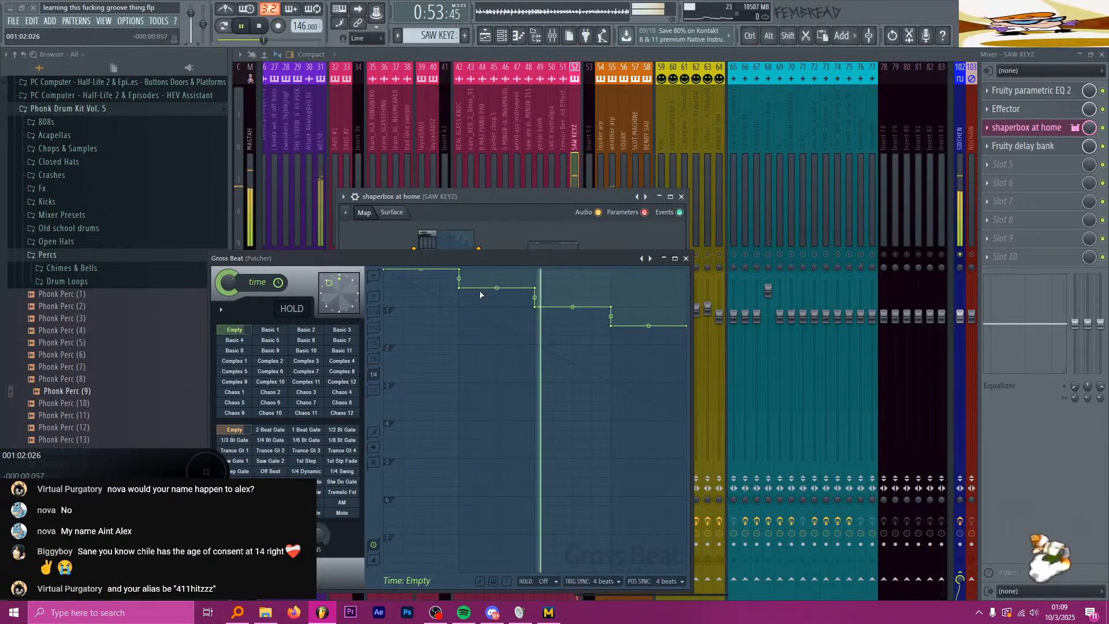
# Step: Deepen the time envelope's staircase to one numbered division per drop, putting its flat last level at 3
pyautogui.moveTo(459, 288); pyautogui.dragTo(459, 307)
pyautogui.moveTo(534, 288)
pyautogui.mouseDown()
pyautogui.moveTo(535, 345)
pyautogui.moveTo(537, 307)
pyautogui.mouseUp()
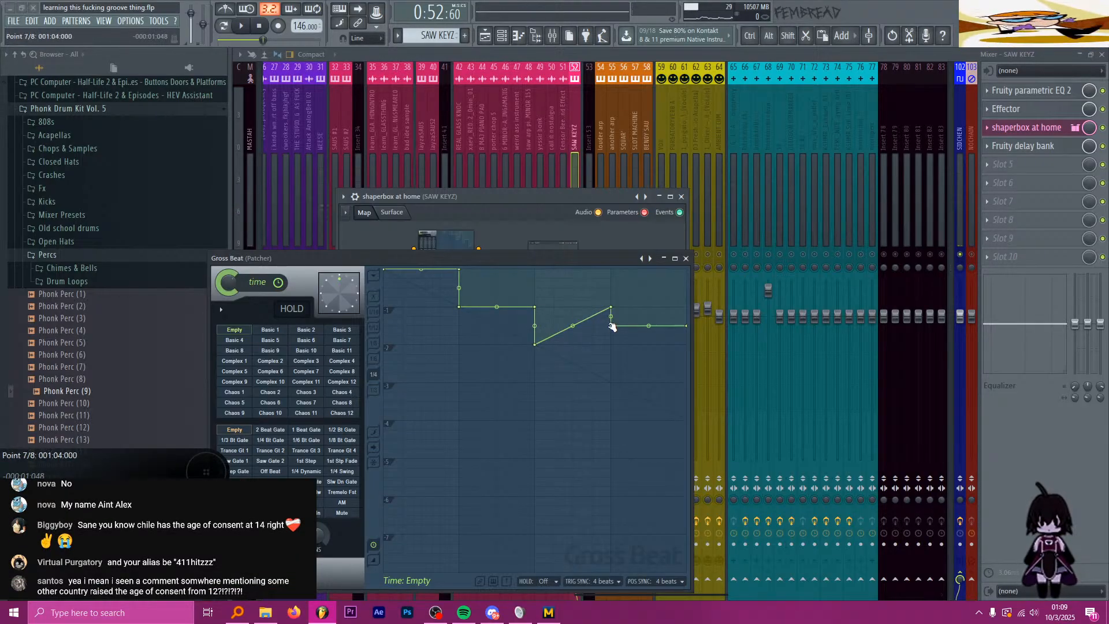
pyautogui.moveTo(611, 325); pyautogui.dragTo(611, 382)
pyautogui.moveTo(611, 307); pyautogui.dragTo(611, 344)
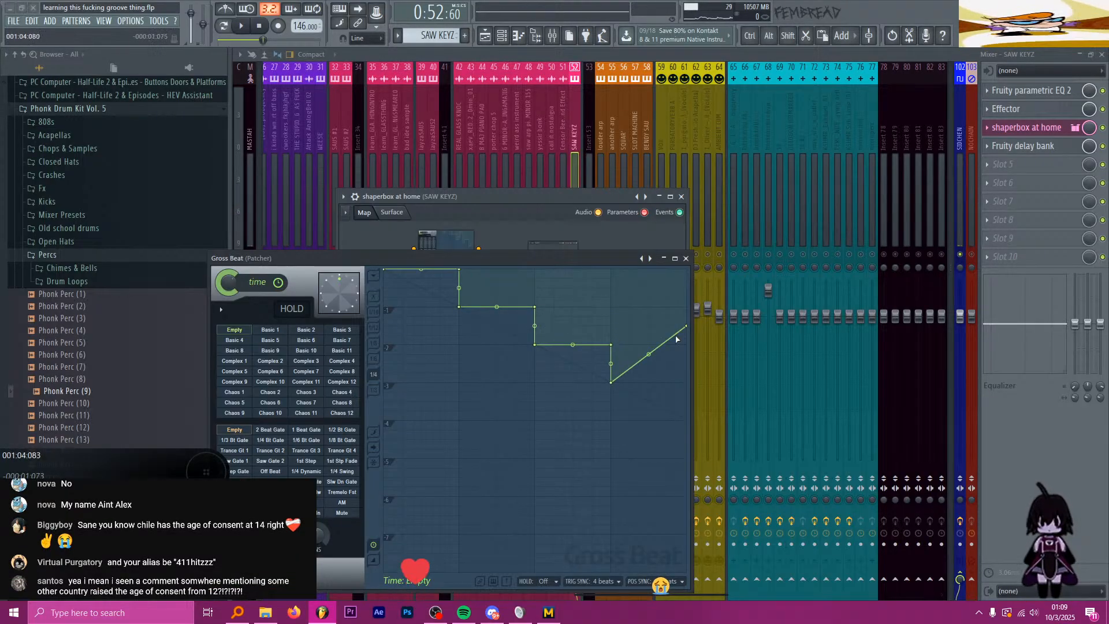
pyautogui.moveTo(686, 326); pyautogui.dragTo(686, 383)
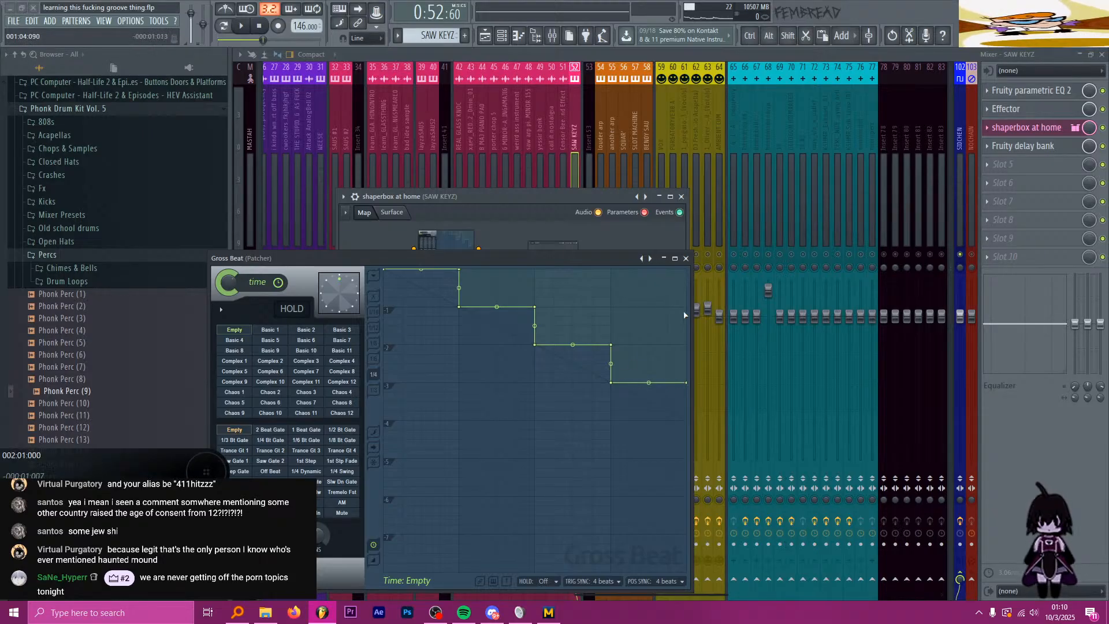
# Step: Find the Flipper plugin, insert it before the first Gross Beat in the shaperbox at home patch, and audition it
pyautogui.click(686, 259)
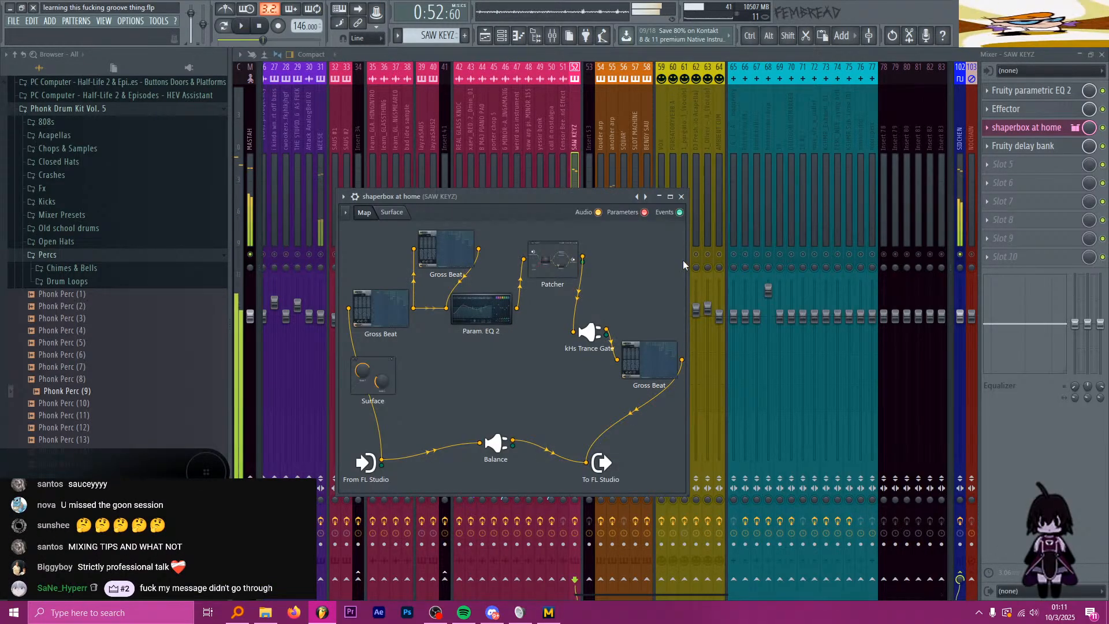
pyautogui.moveTo(546, 202); pyautogui.dragTo(571, 201)
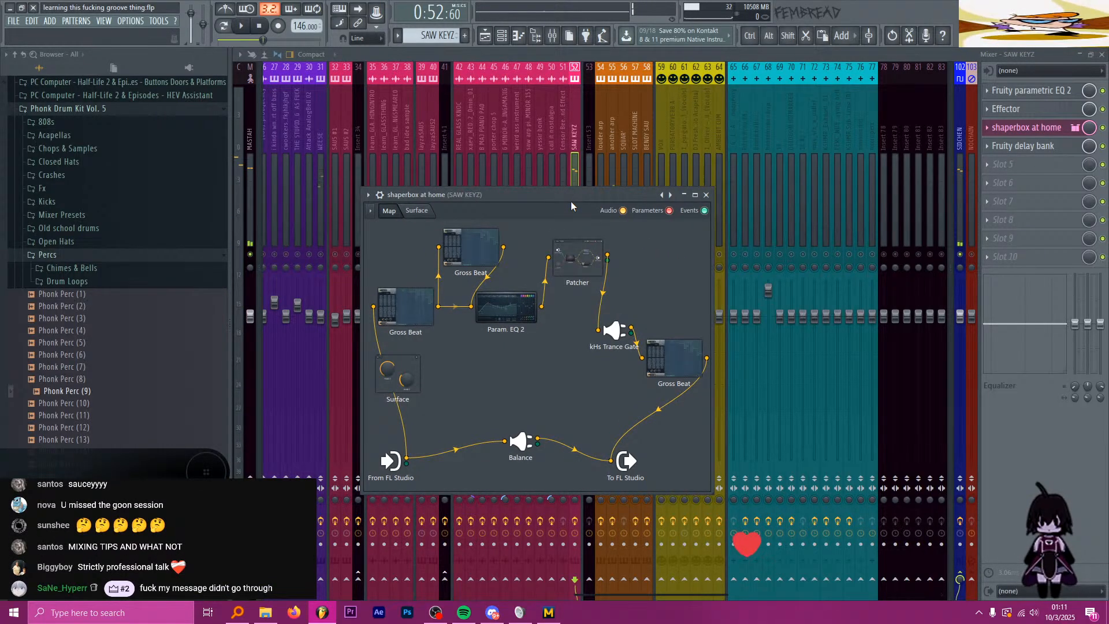
pyautogui.write('flip')
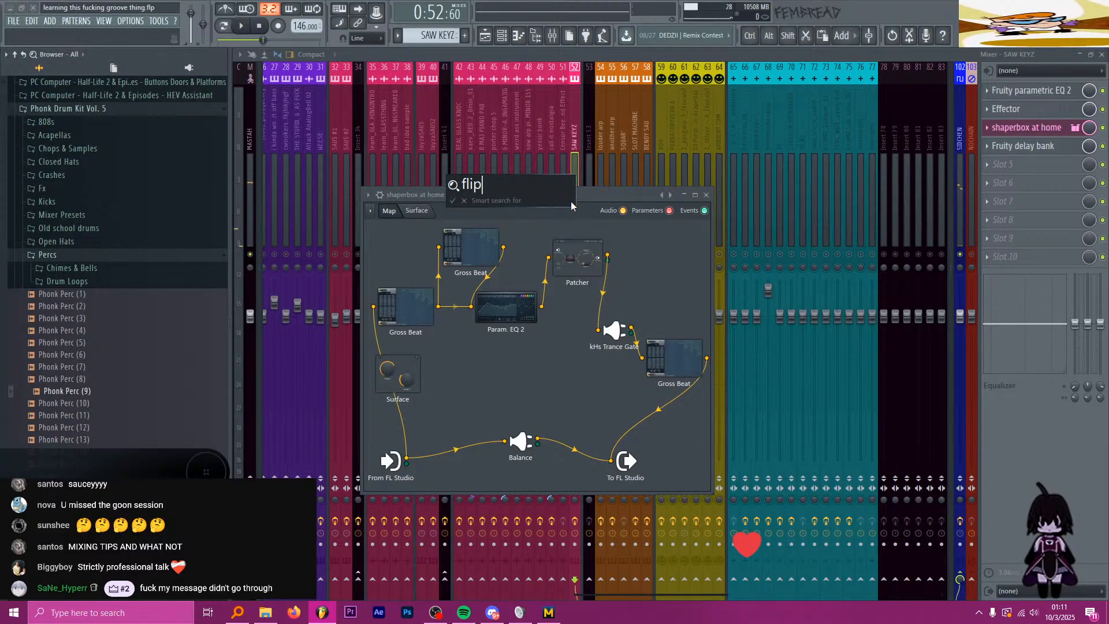
pyautogui.write('per')
pyautogui.press('Return')
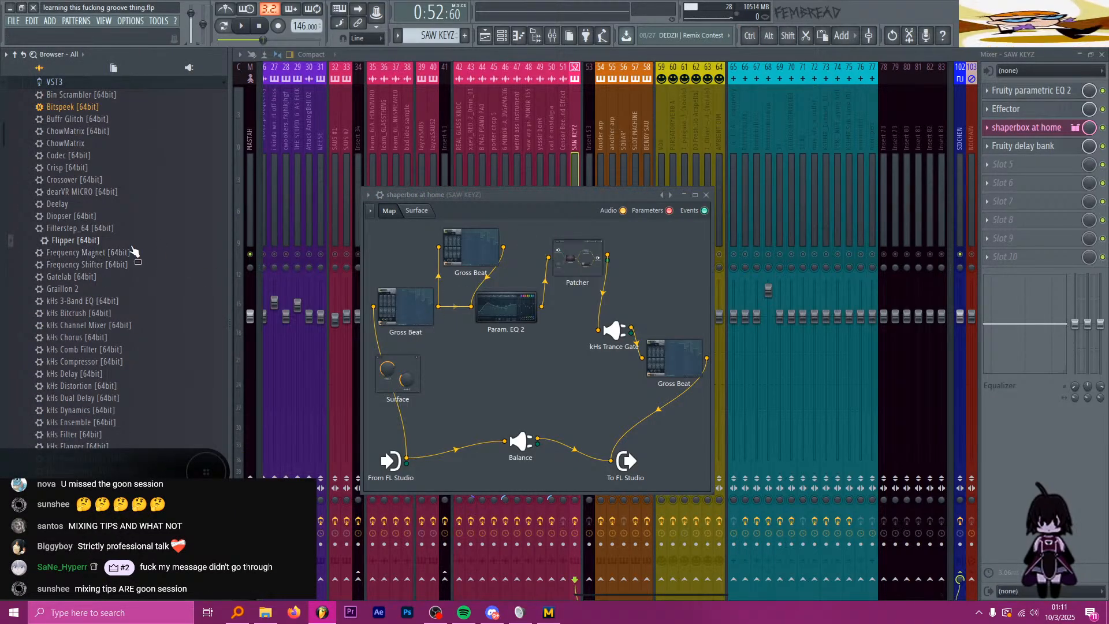
pyautogui.moveTo(464, 435); pyautogui.dragTo(370, 309)
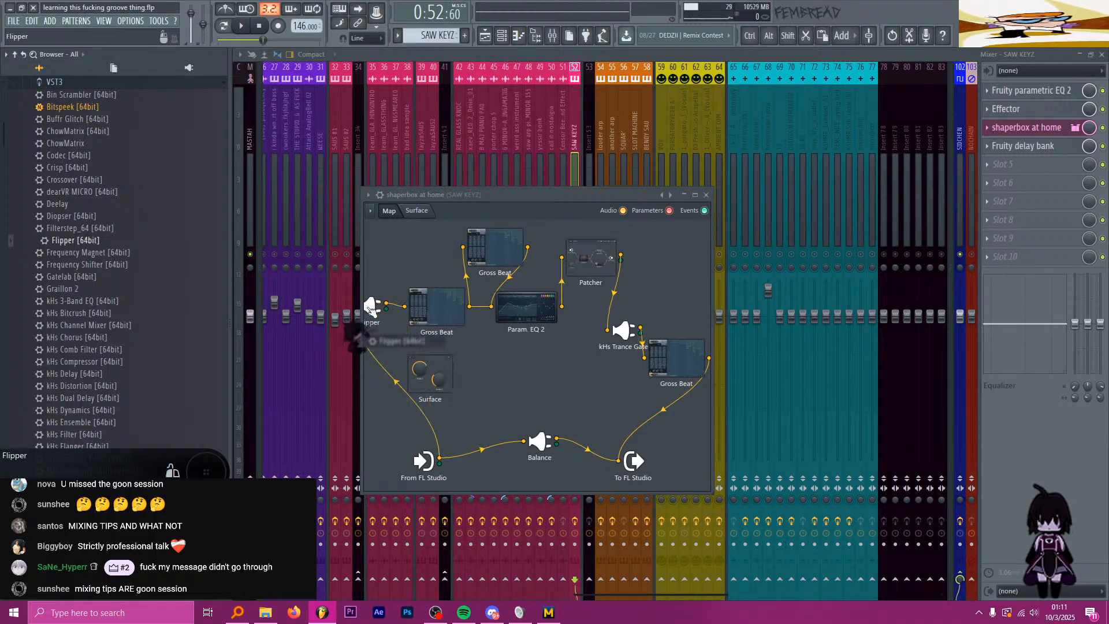
pyautogui.press('space')
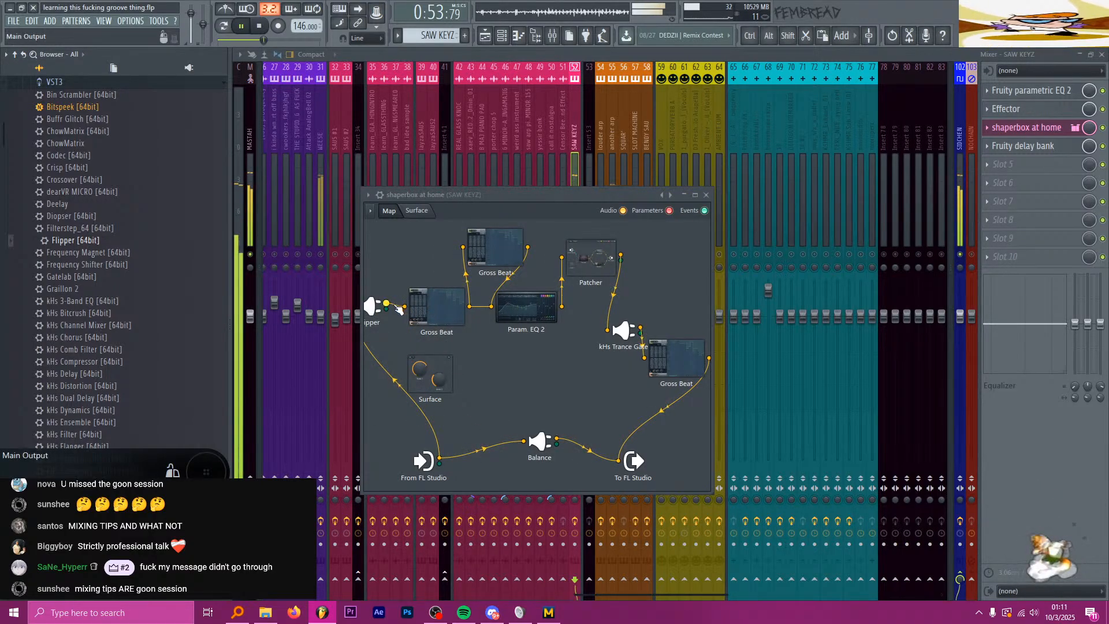
pyautogui.press('space')
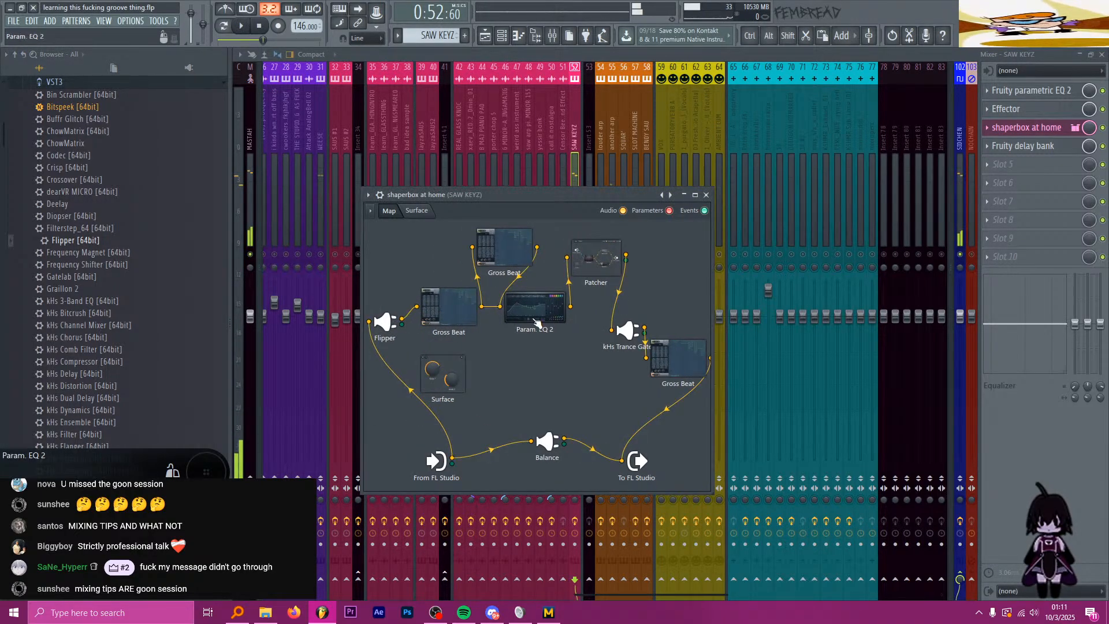
# Step: Reshape the patch's Param. EQ 2 during playback by shifting the low bands, lowering band 6 and raising band 5 near 1516 Hz
pyautogui.doubleClick(536, 321)
pyautogui.press('space')
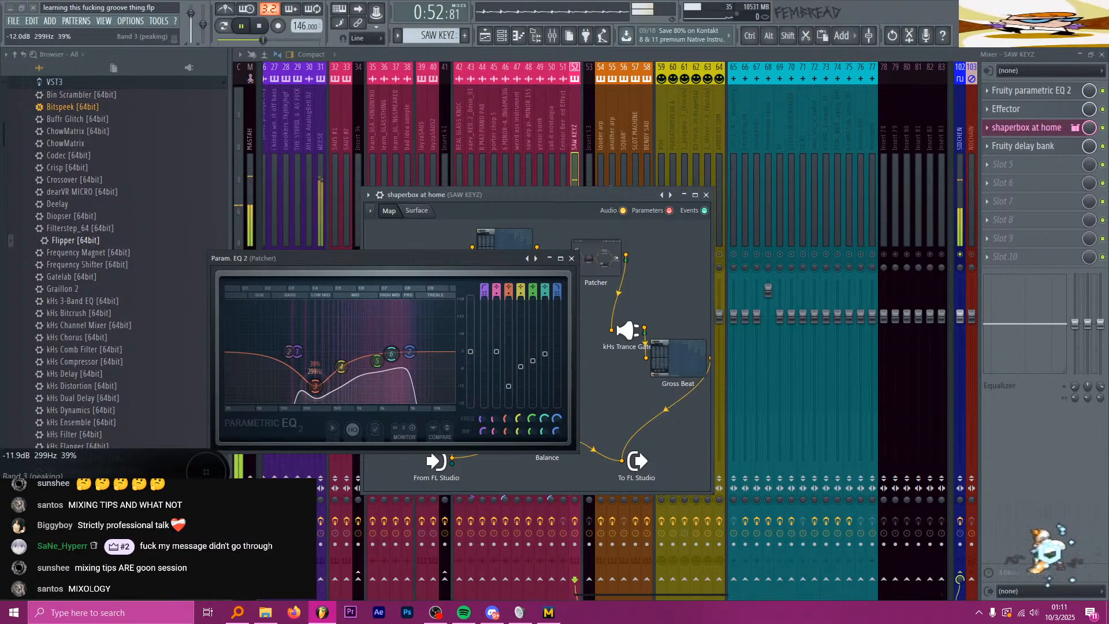
pyautogui.moveTo(314, 386); pyautogui.dragTo(322, 351)
pyautogui.moveTo(342, 361); pyautogui.dragTo(342, 363)
pyautogui.moveTo(377, 361); pyautogui.dragTo(366, 362)
pyautogui.moveTo(391, 354); pyautogui.dragTo(392, 370)
pyautogui.moveTo(366, 362)
pyautogui.mouseDown()
pyautogui.moveTo(362, 347)
pyautogui.moveTo(344, 363)
pyautogui.moveTo(369, 345)
pyautogui.mouseUp()
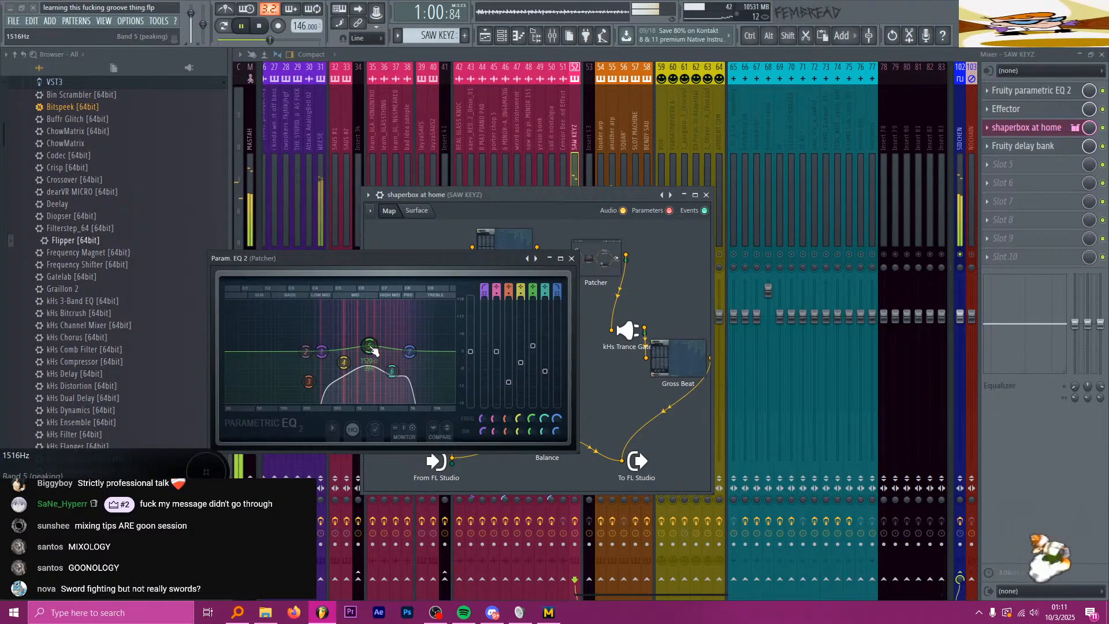
pyautogui.click(572, 258)
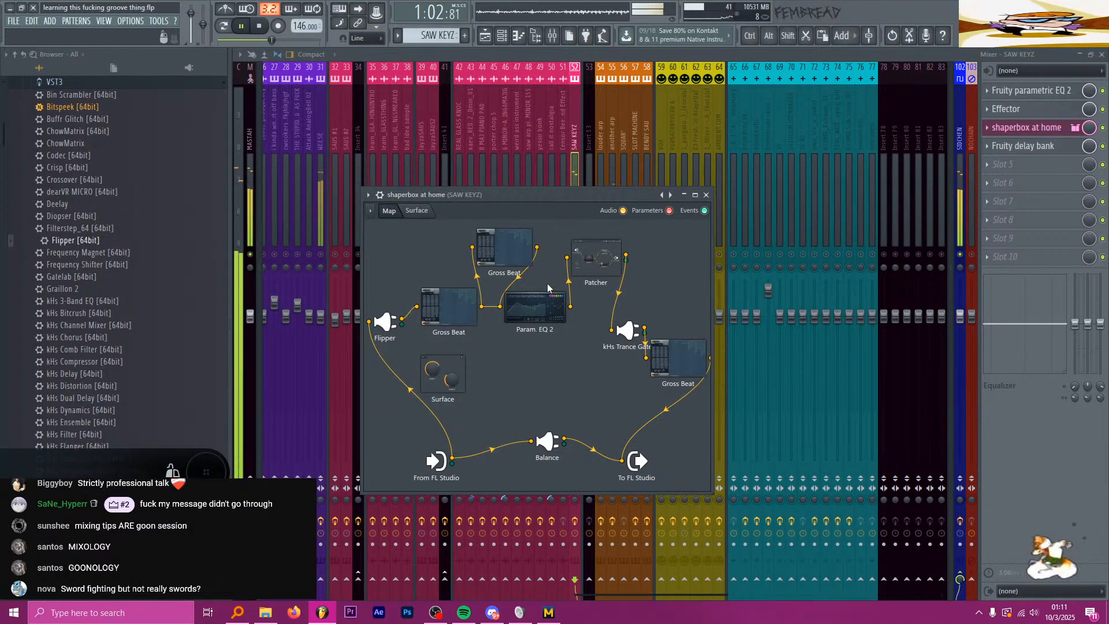
pyautogui.click(706, 195)
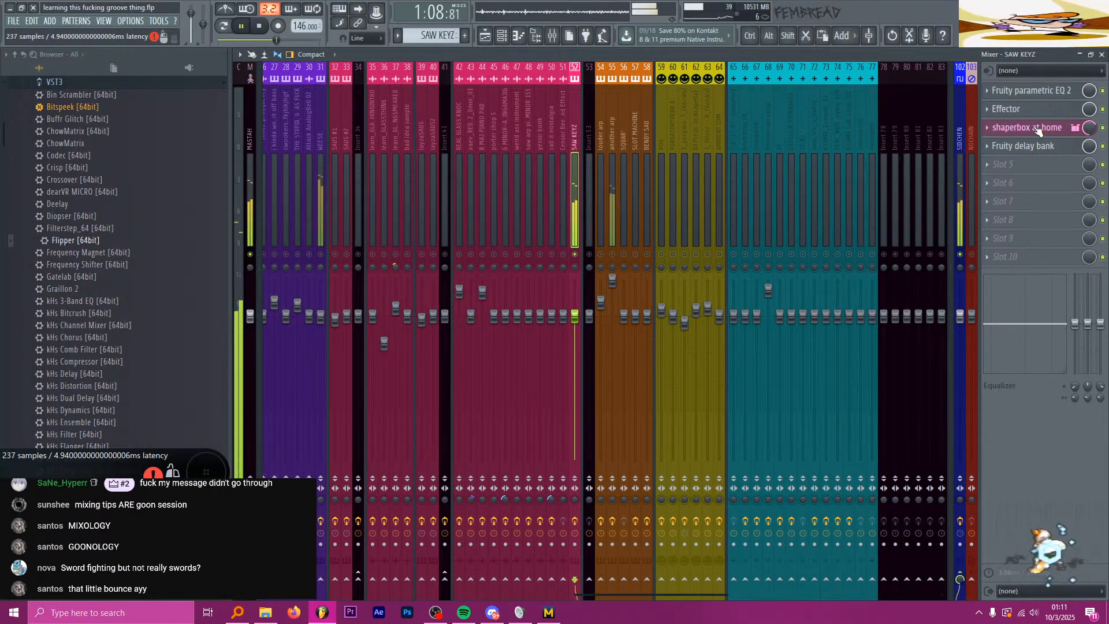
# Step: Insert Fruity Parametric EQ 2 in slot 4 of the SAW KEYZ mixer track, ahead of Fruity delay bank
pyautogui.click(1030, 145)
pyautogui.click(1030, 145)
pyautogui.rightClick(1030, 145)
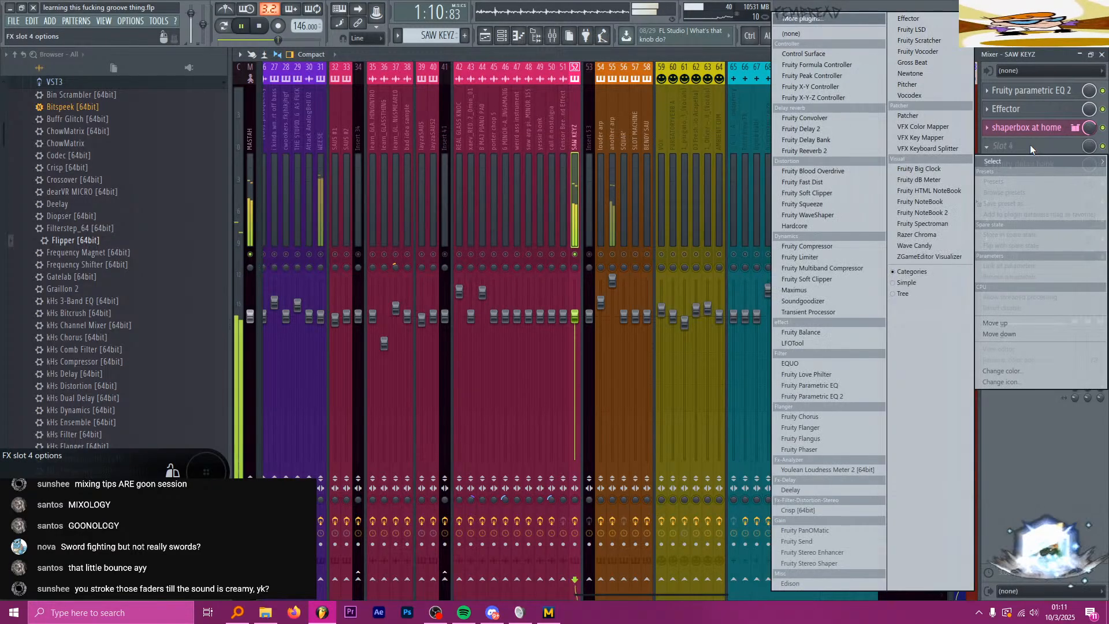
pyautogui.click(844, 396)
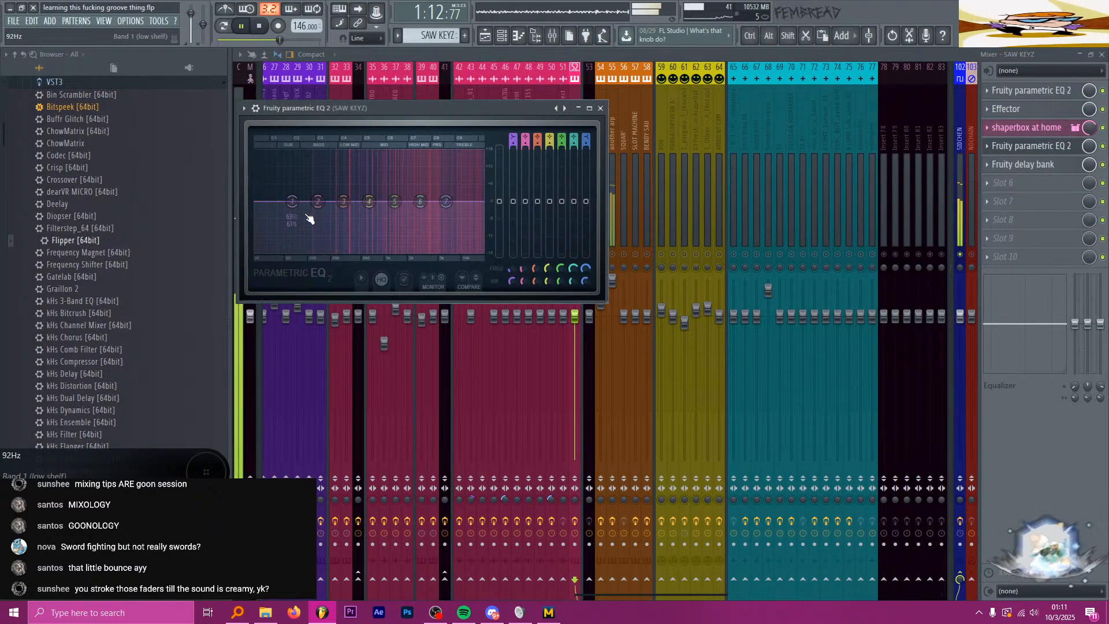
# Step: Shape the new EQ with a high-pass on band 1, a boost on band 2 and cuts on bands 3 and 5
pyautogui.moveTo(514, 139)
pyautogui.mouseDown()
pyautogui.moveTo(514, 151)
pyautogui.moveTo(514, 135)
pyautogui.mouseUp()
pyautogui.moveTo(293, 201); pyautogui.dragTo(329, 192)
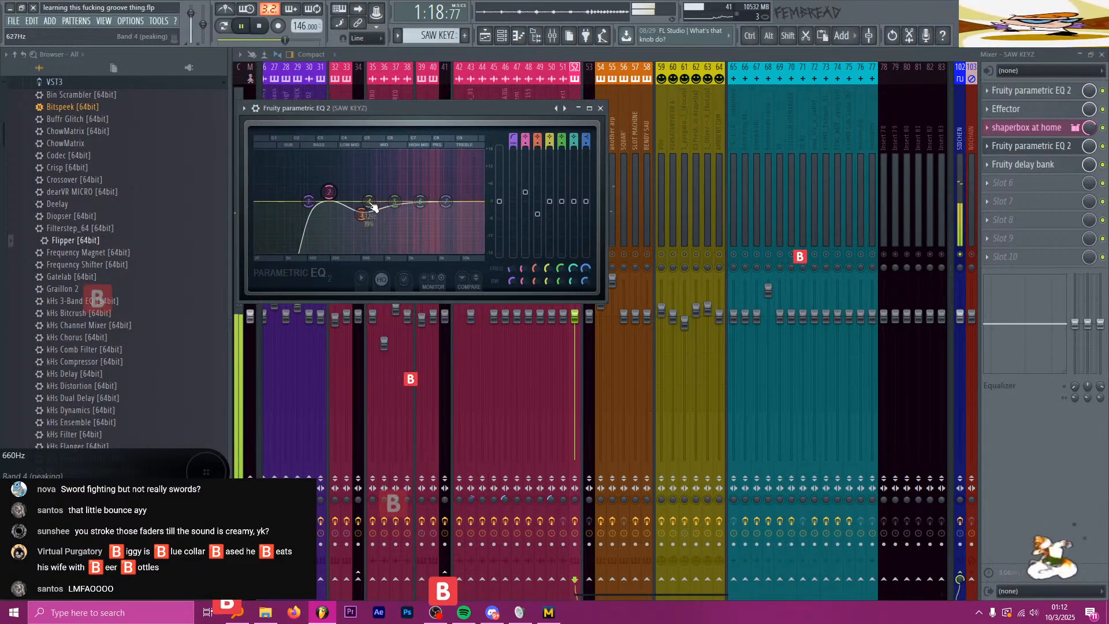
pyautogui.moveTo(395, 201); pyautogui.dragTo(397, 205)
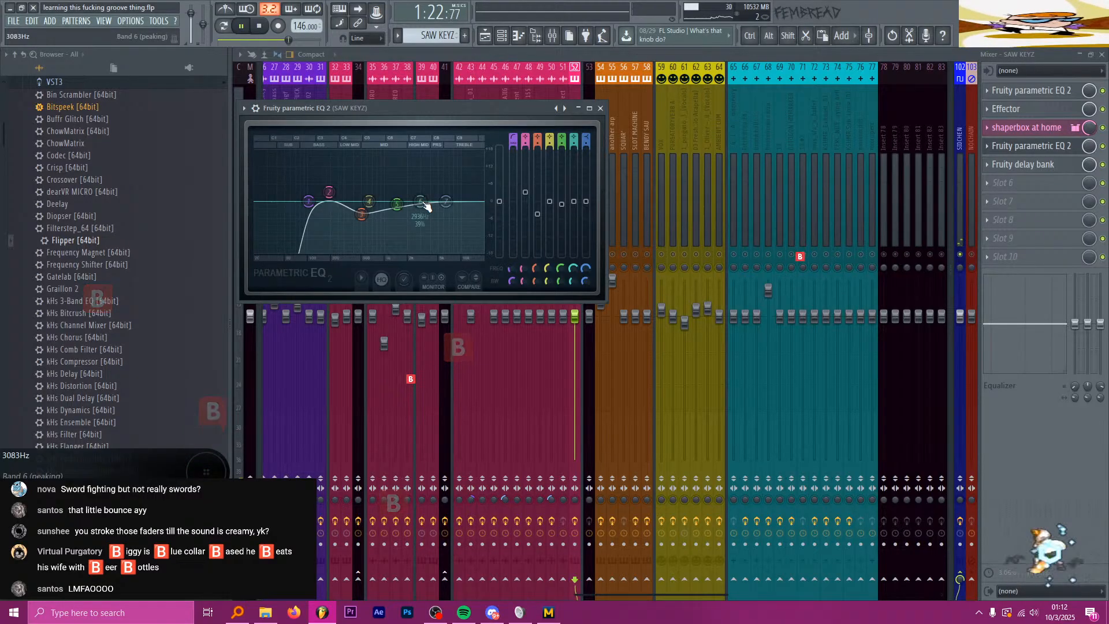
pyautogui.press('space')
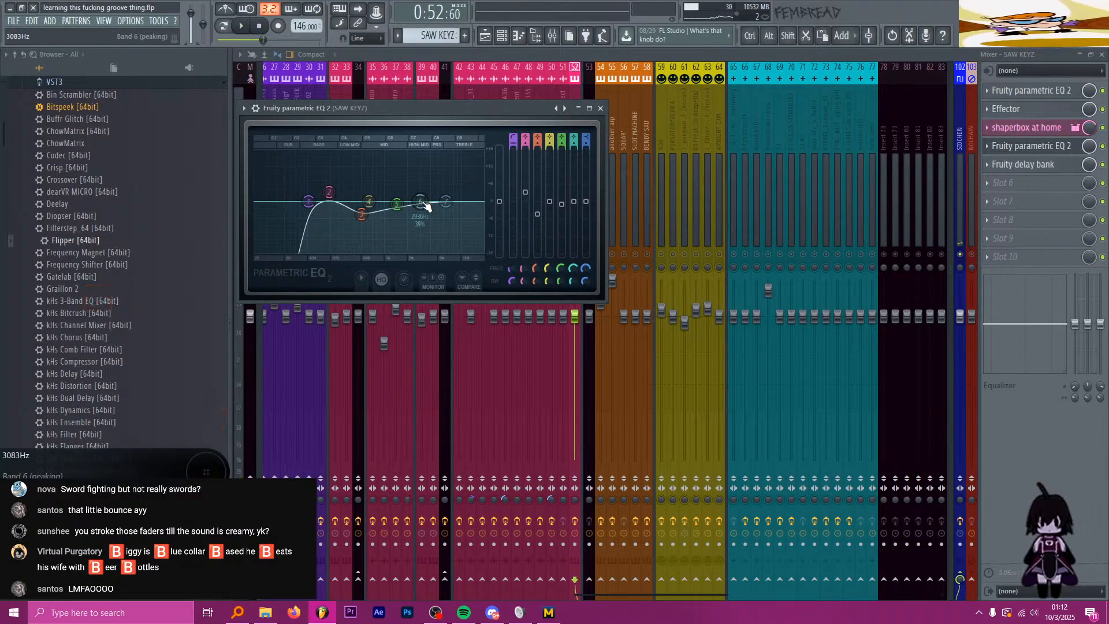
pyautogui.click(601, 108)
# Step: Insert an empty playlist track directly below the SAW KEYZ clip's track
pyautogui.click(495, 41)
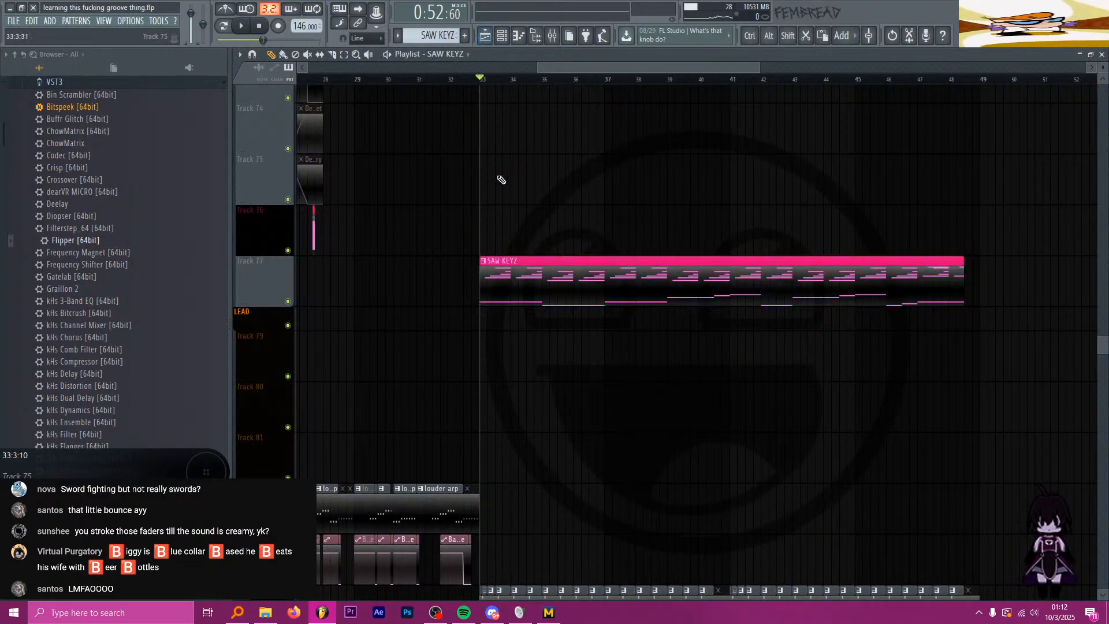
pyautogui.rightClick(268, 268)
pyautogui.press('i')
pyautogui.scroll(-1, 267, 268)
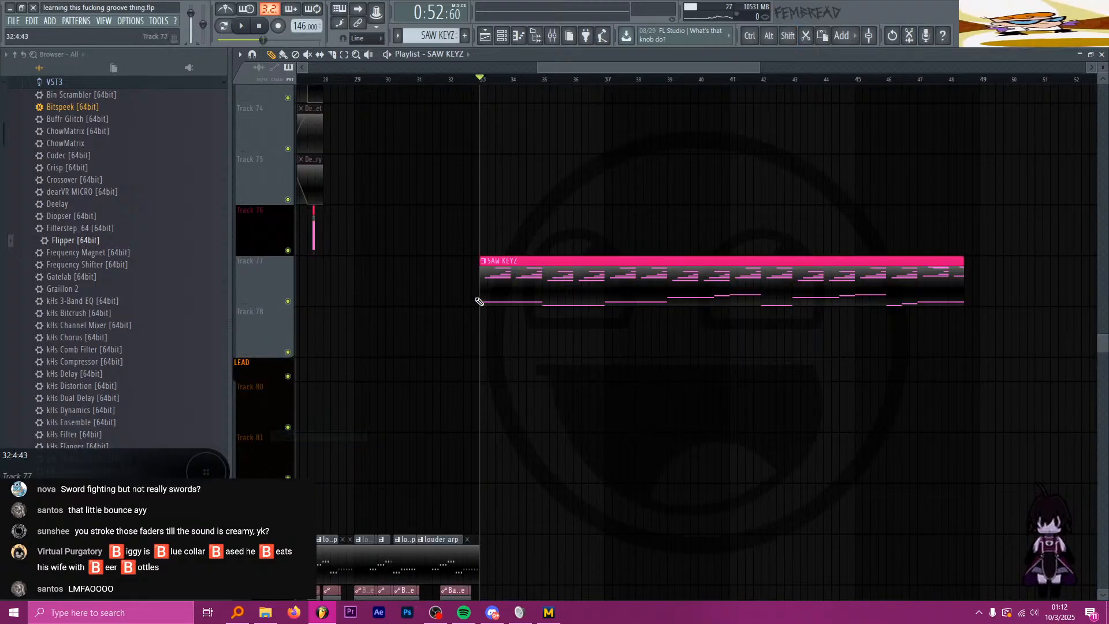
# Step: Find Fruity Balance in the browser and add it to slot 6 of the SAW KEYZ mixer track
pyautogui.click(550, 36)
pyautogui.hotkey('ctrl', 'f')
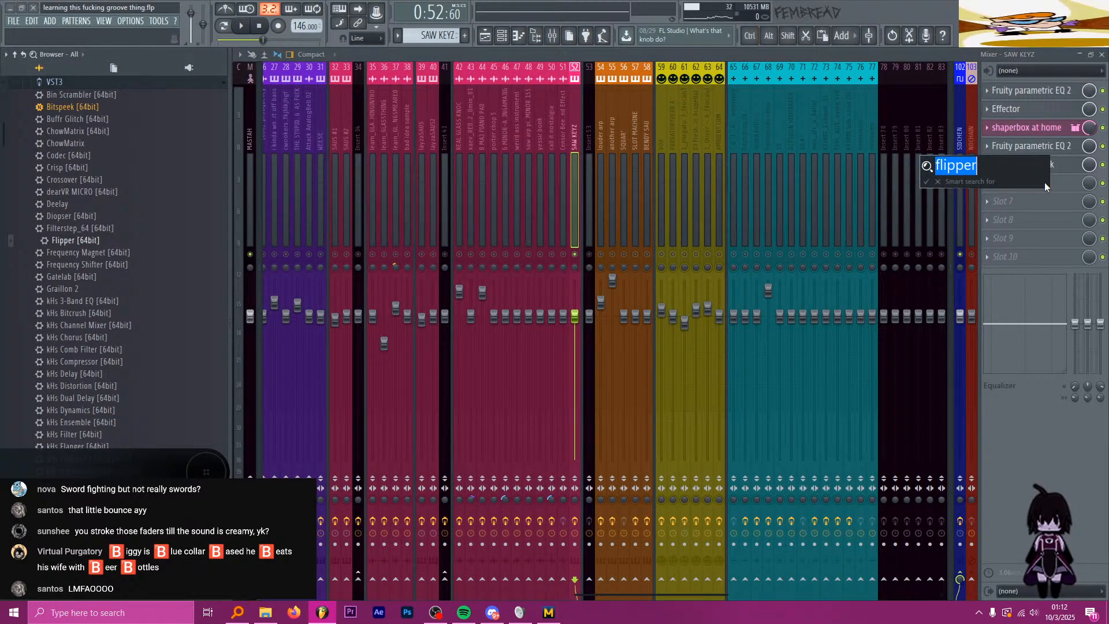
pyautogui.write('balance')
pyautogui.press('Return')
pyautogui.moveTo(108, 82); pyautogui.dragTo(123, 104)
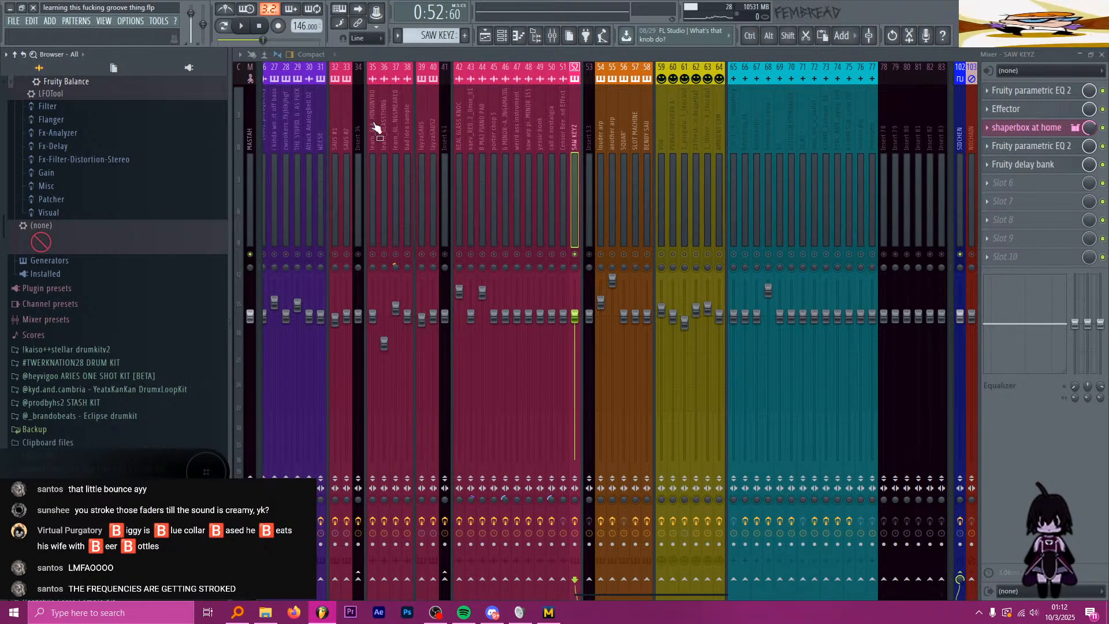
pyautogui.moveTo(377, 130); pyautogui.dragTo(1005, 183)
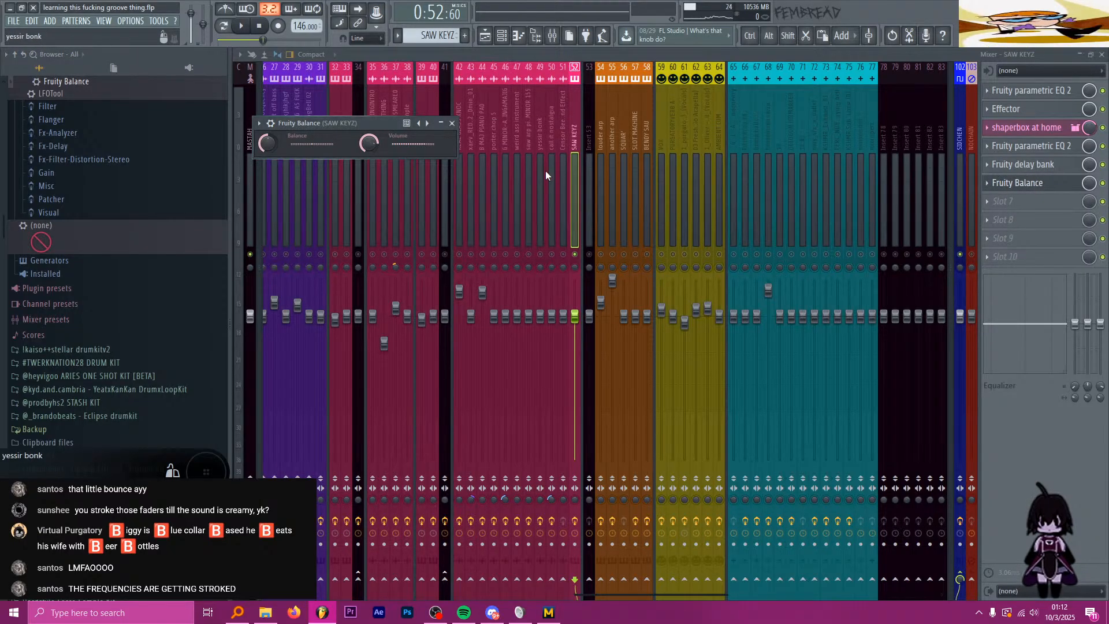
# Step: Select the playlist range covering the SAW KEYZ clip and create an automation clip for the Fruity Balance volume
pyautogui.moveTo(355, 120); pyautogui.dragTo(387, 121)
pyautogui.click(485, 36)
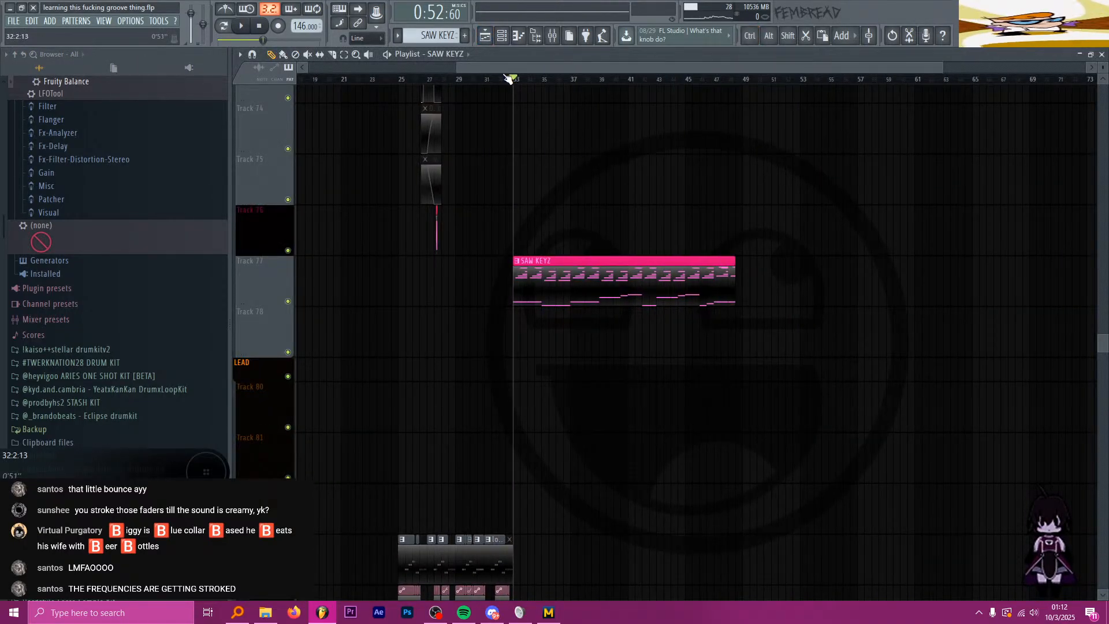
pyautogui.moveTo(508, 78); pyautogui.dragTo(787, 104)
pyautogui.click(552, 36)
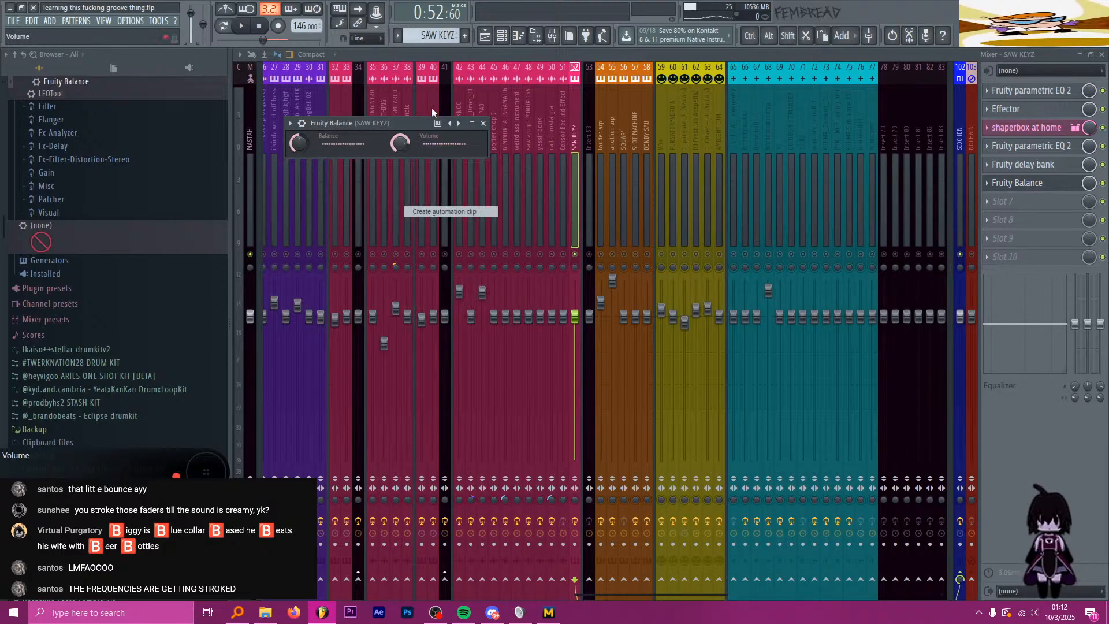
pyautogui.click(450, 211)
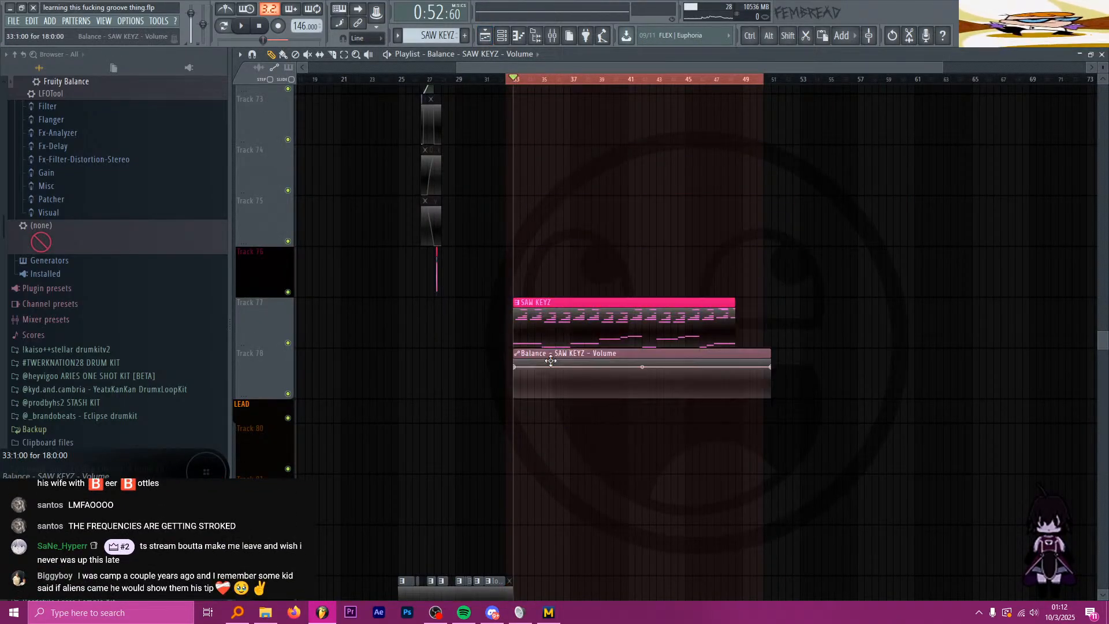
# Step: Move the Balance volume automation clip slightly earlier so it starts at 32:4:00, before the SAW KEYZ clip
pyautogui.scroll(5, 554, 248)
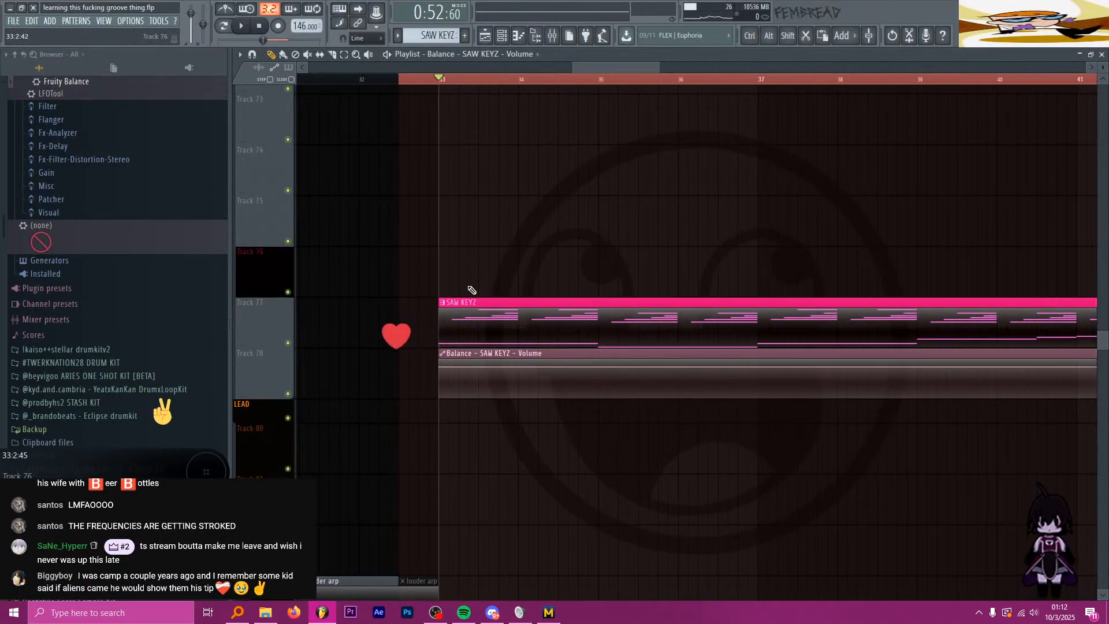
pyautogui.scroll(-1, 492, 269)
pyautogui.scroll(1, 480, 301)
pyautogui.moveTo(477, 354); pyautogui.dragTo(459, 353)
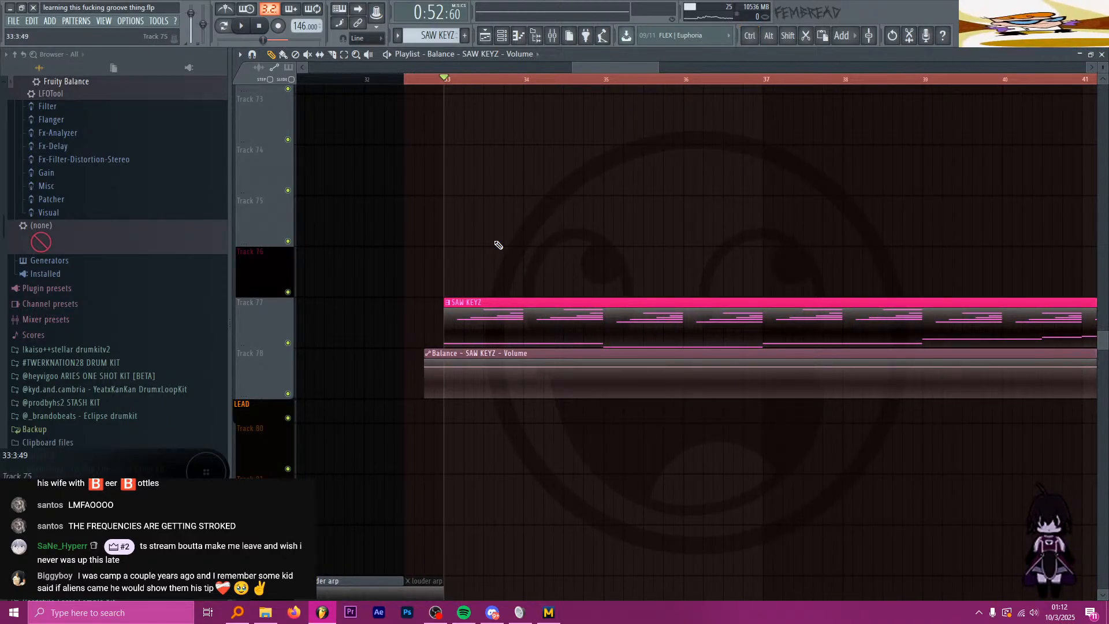
# Step: Add a Hold point at zero volume where the SAW KEYZ clip ends and drop the automation's final point to zero
pyautogui.scroll(-4, 508, 237)
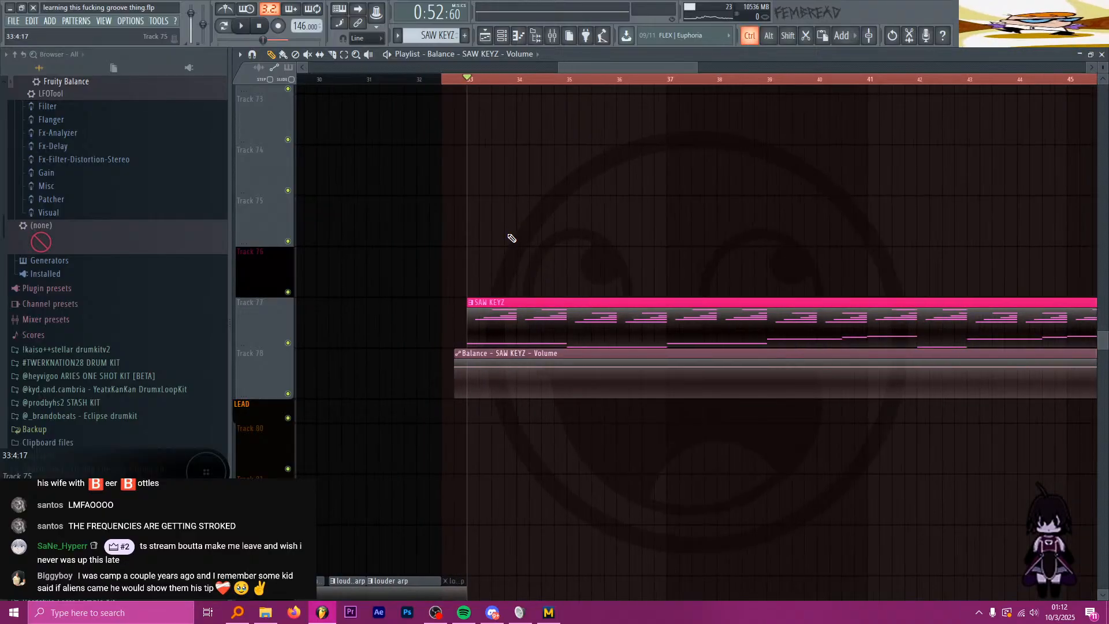
pyautogui.scroll(3, 677, 306)
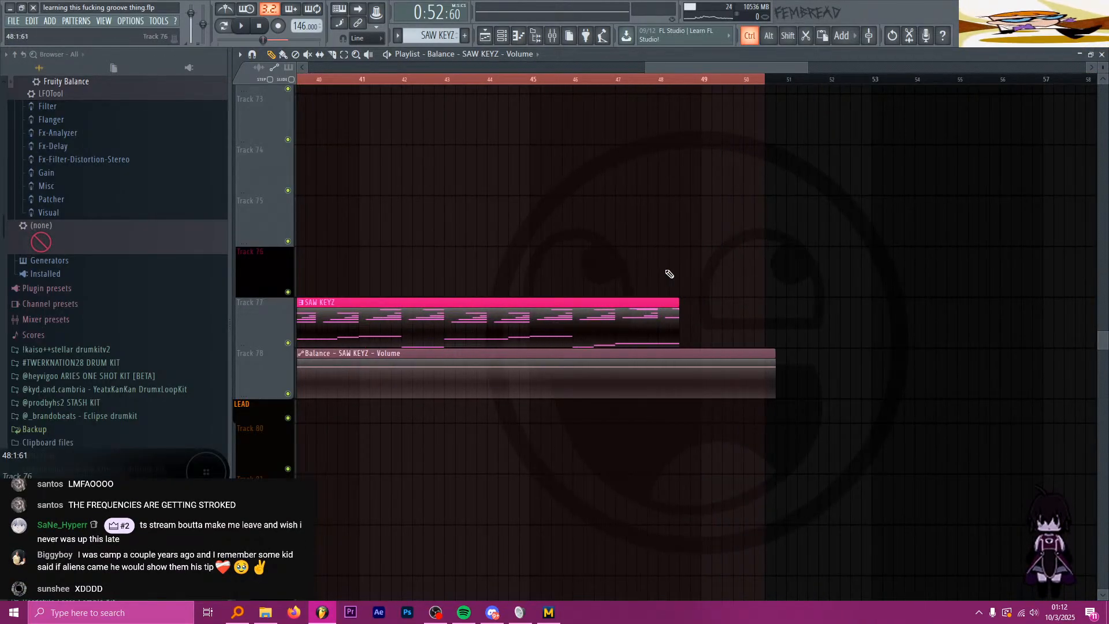
pyautogui.click(584, 80)
pyautogui.press('space')
pyautogui.scroll(2, 685, 355)
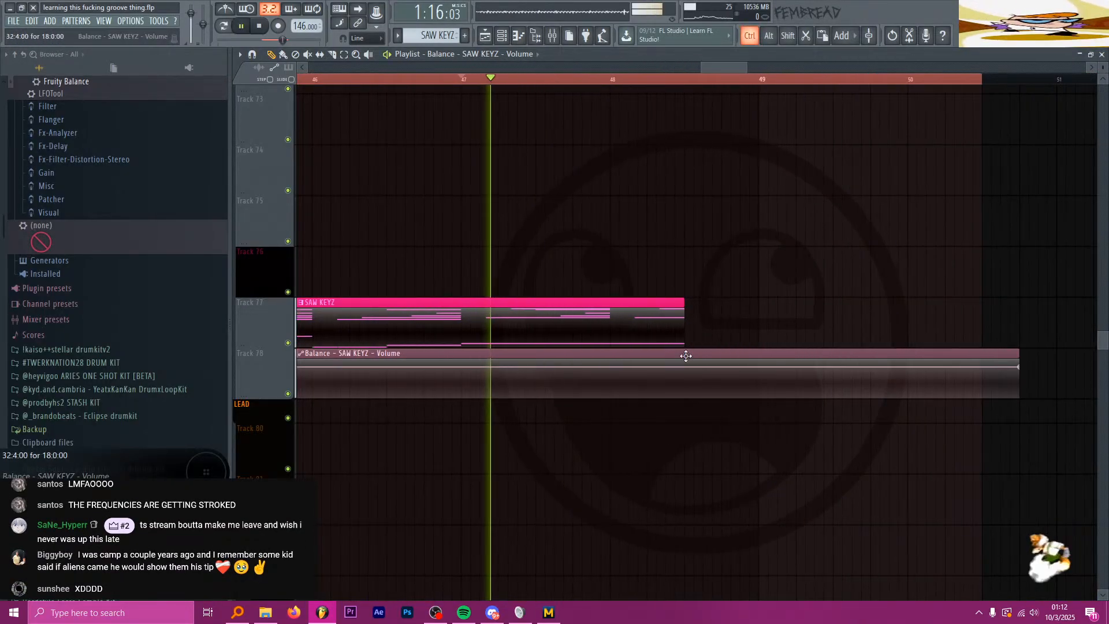
pyautogui.moveTo(684, 383); pyautogui.dragTo(686, 397)
pyautogui.press('space')
pyautogui.rightClick(686, 396)
pyautogui.click(709, 436)
pyautogui.press('space')
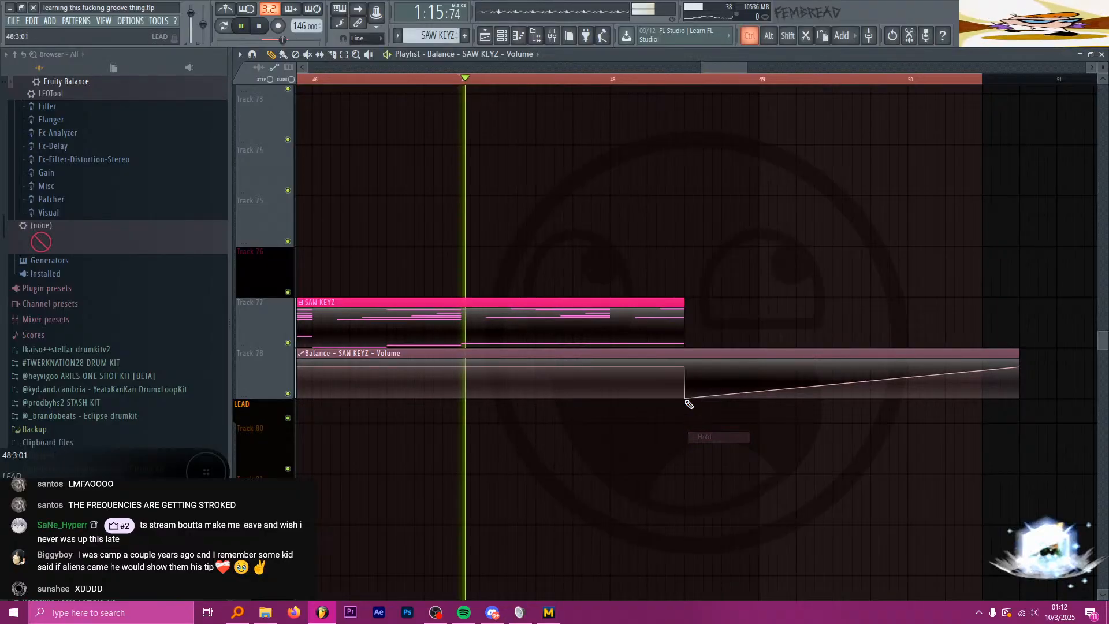
pyautogui.scroll(-3, 709, 403)
pyautogui.moveTo(812, 369); pyautogui.dragTo(812, 409)
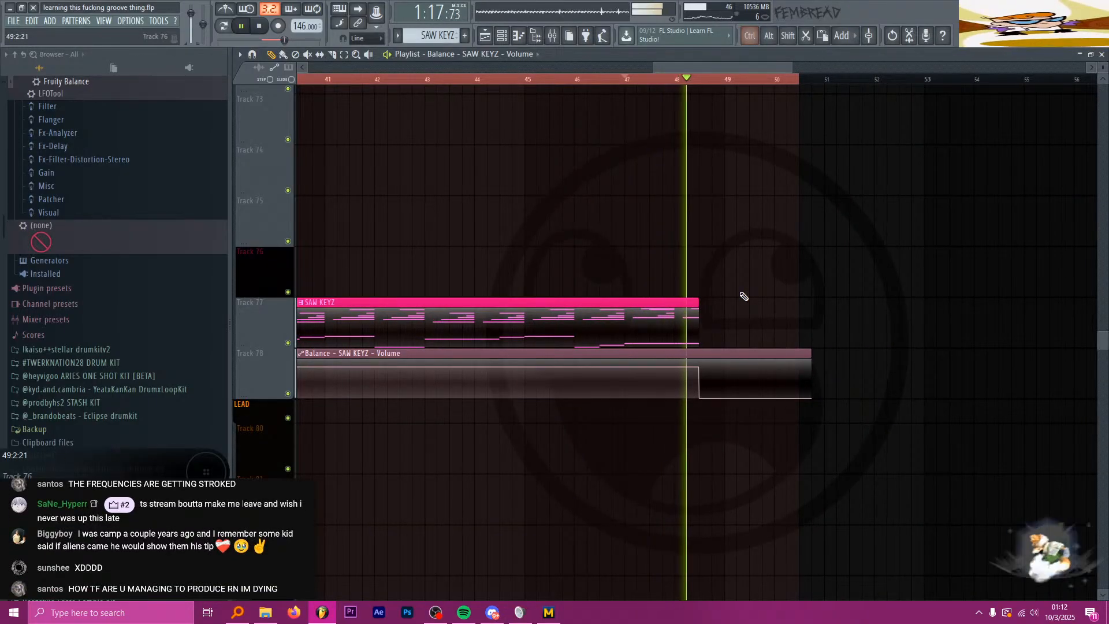
# Step: Clear the range selection and play the arrangement from about bar 31 to check the SAW KEYZ part and its volume cutoff
pyautogui.scroll(2, 678, 253)
pyautogui.press('space')
pyautogui.scroll(-4, 692, 206)
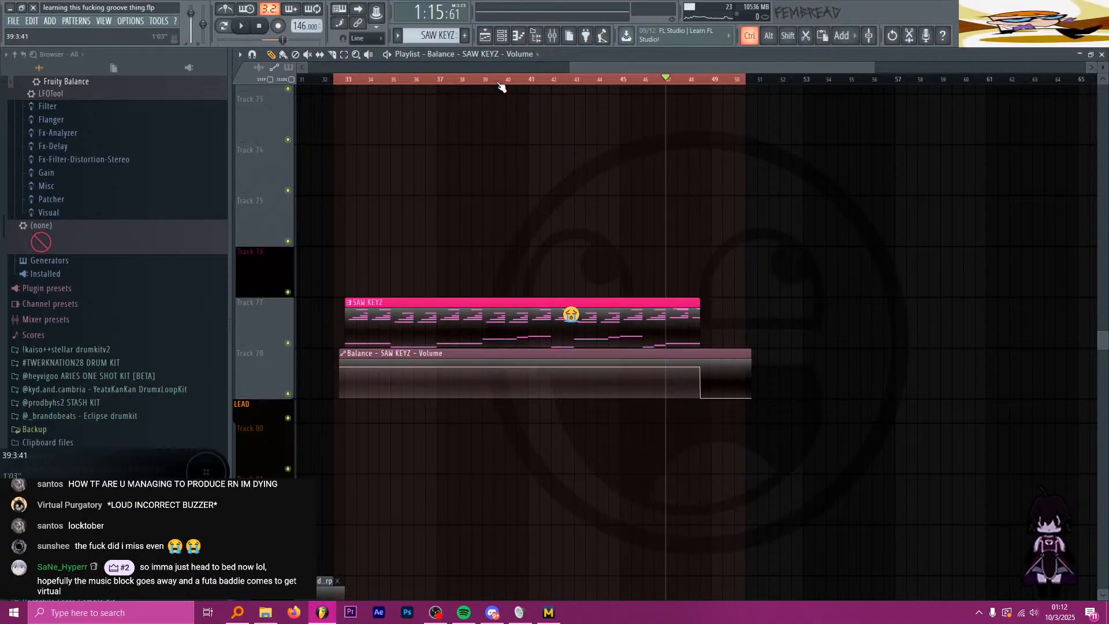
pyautogui.scroll(-3, 500, 84)
pyautogui.click(423, 80)
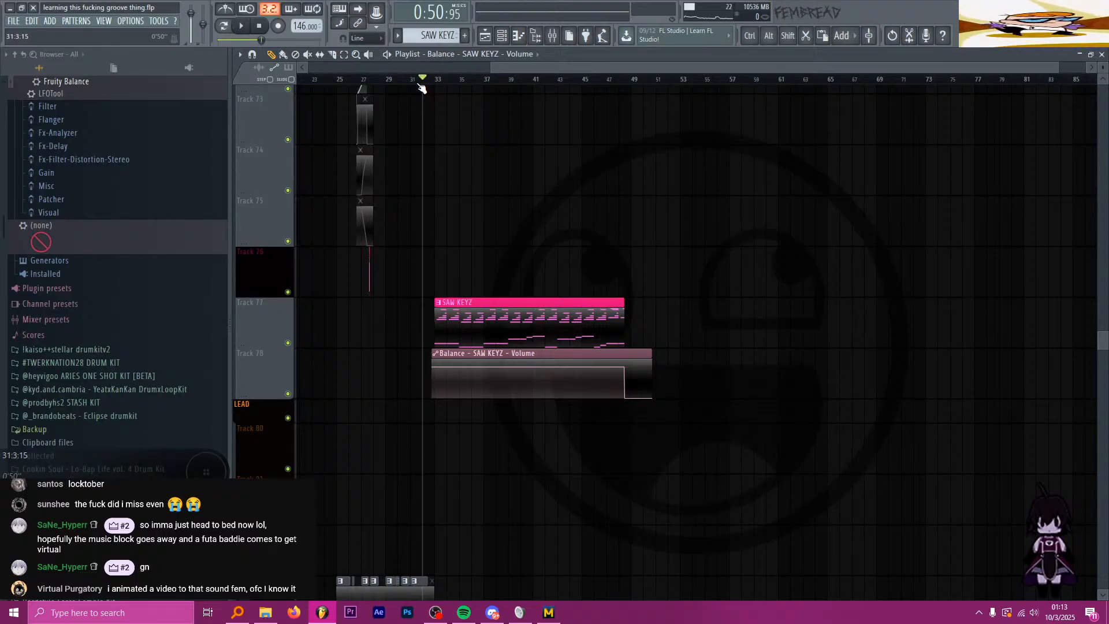
pyautogui.click(553, 36)
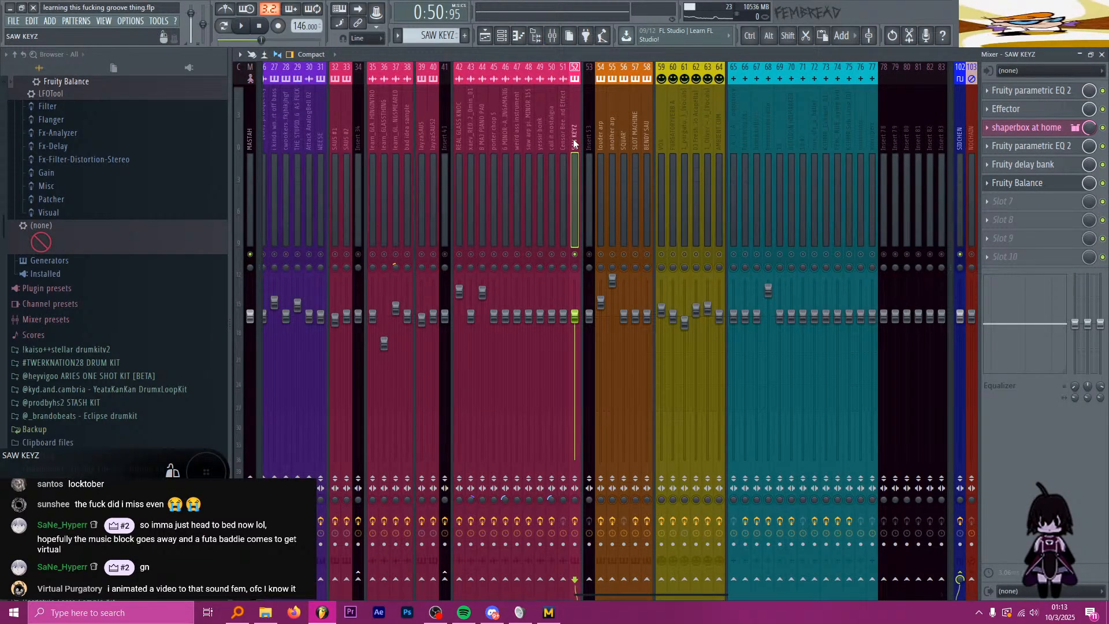
pyautogui.click(486, 36)
pyautogui.press('space')
pyautogui.scroll(3, 450, 204)
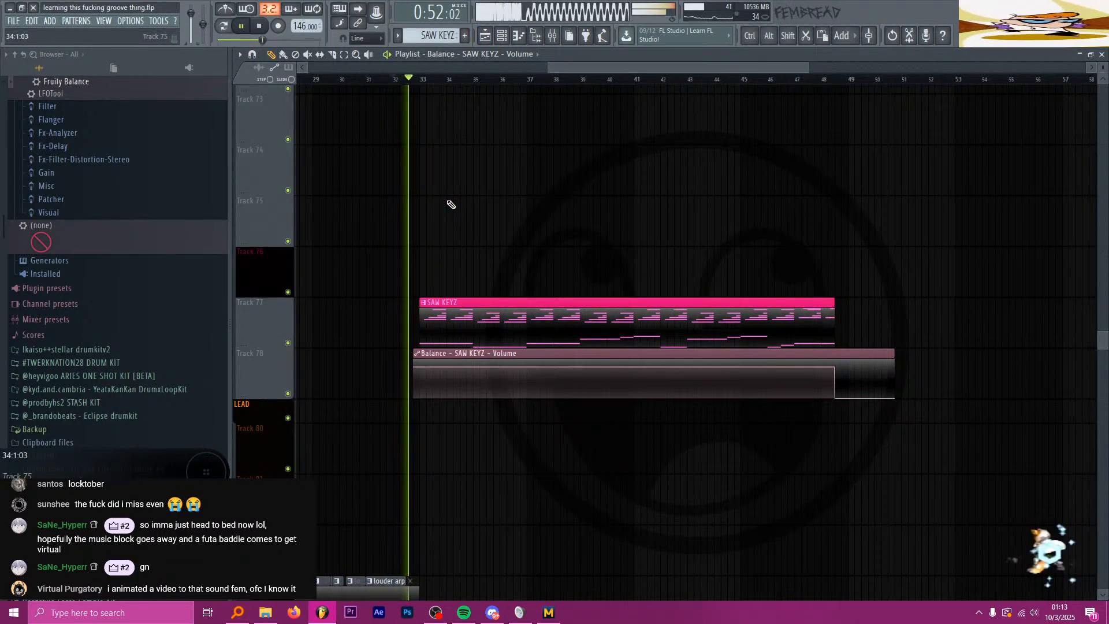
# Step: Solo the SAW KEYZ mixer track, glance at its shaperbox at home Patcher, and play the soloed track
pyautogui.press('F9')
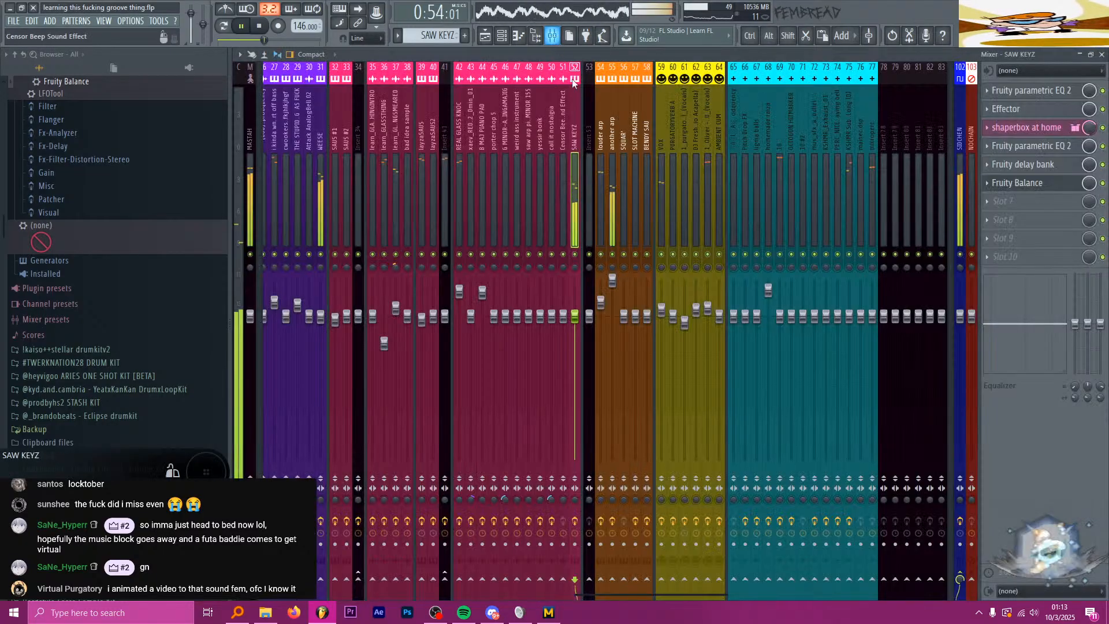
pyautogui.press('space')
pyautogui.click(1050, 131)
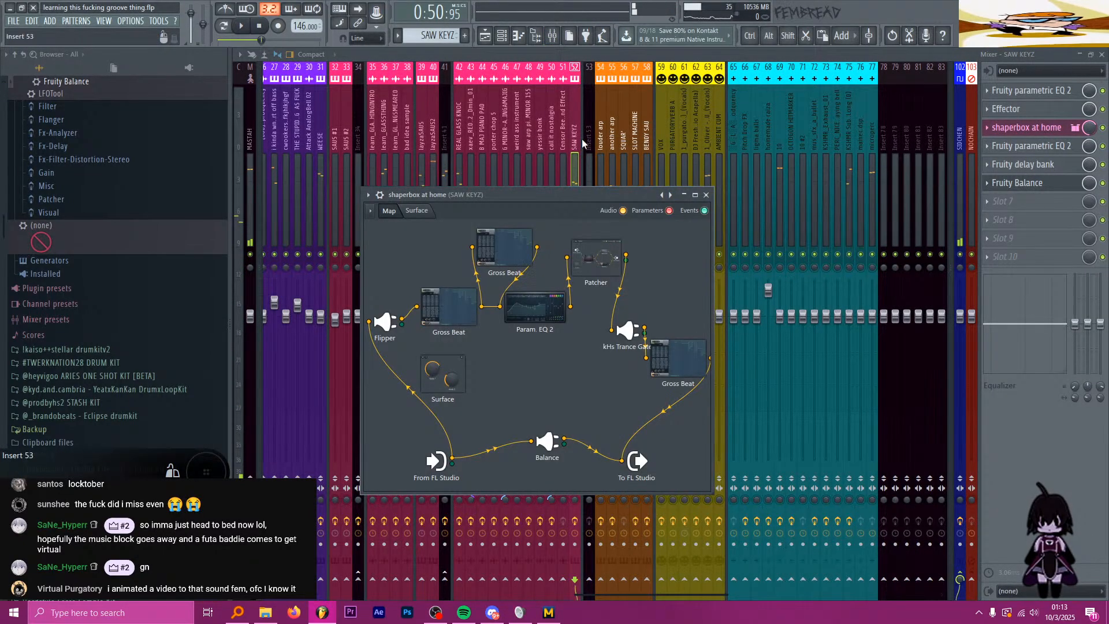
pyautogui.click(575, 140)
pyautogui.press('s')
pyautogui.click(1056, 129)
pyautogui.click(1052, 195)
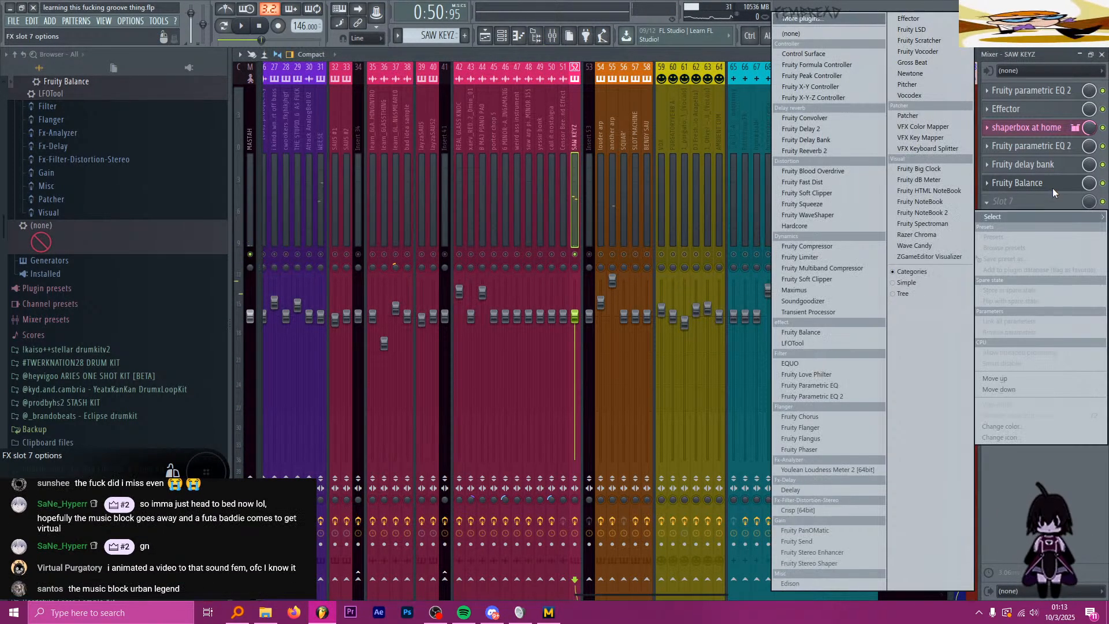
pyautogui.click(1055, 189)
pyautogui.press('space')
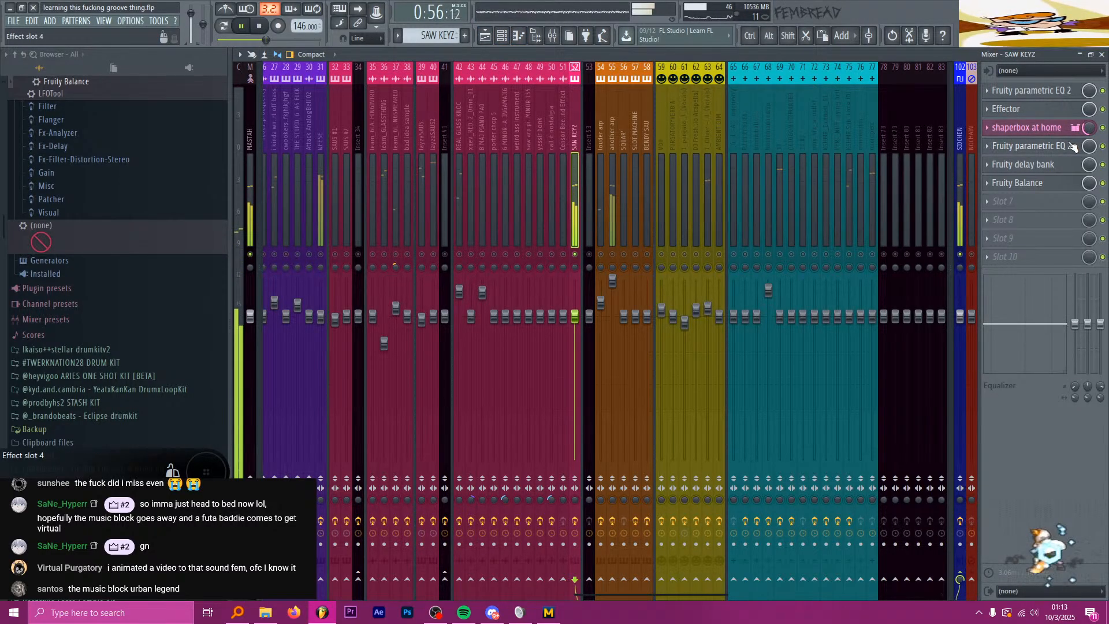
# Step: Raise the main level of the second Fruity parametric EQ 2 on SAW KEYZ to about 7.3 dB and stop playback
pyautogui.click(1030, 145)
pyautogui.moveTo(502, 203); pyautogui.dragTo(500, 188)
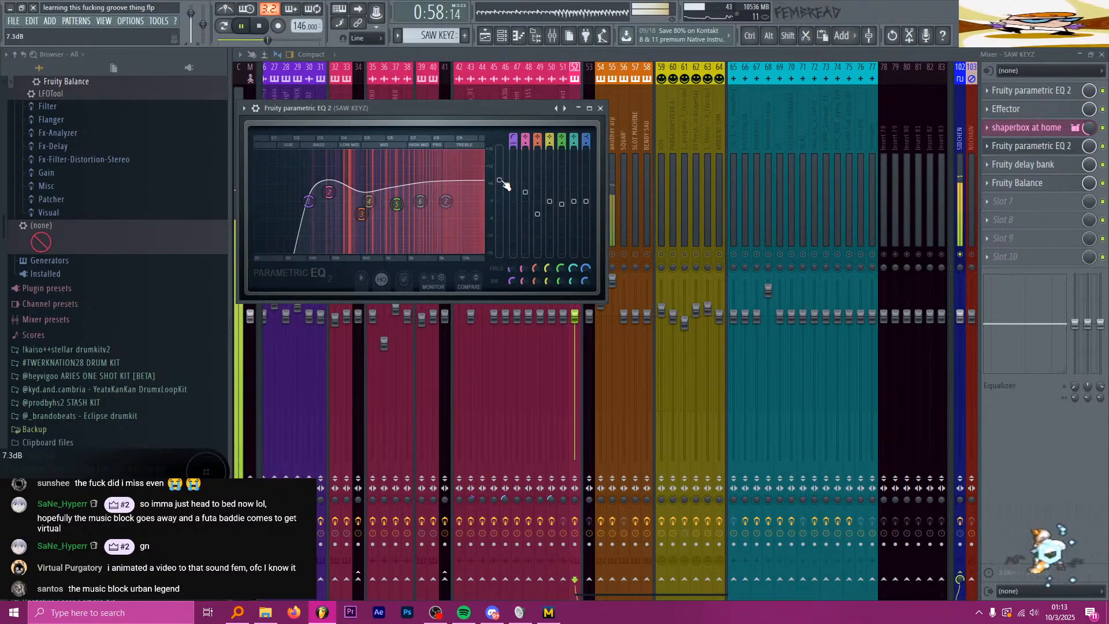
pyautogui.click(601, 108)
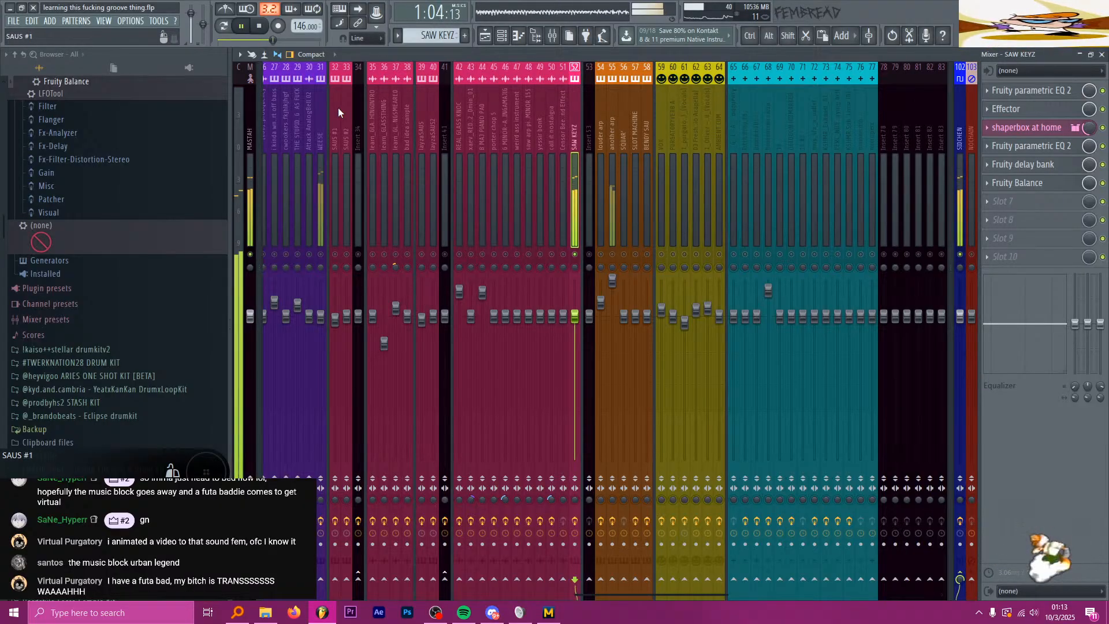
pyautogui.click(261, 26)
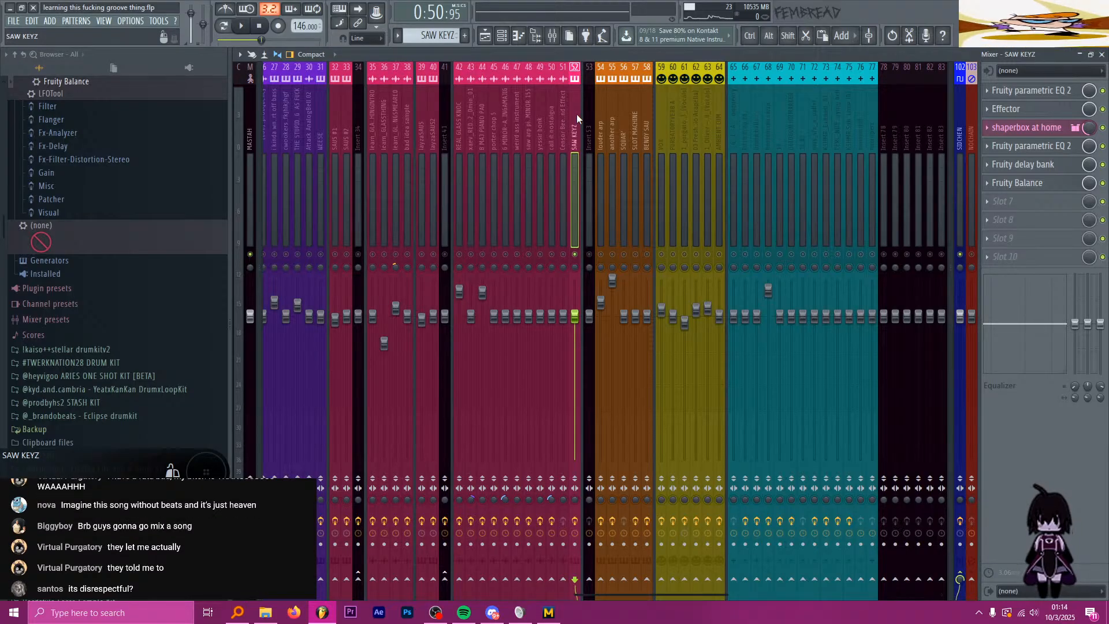
# Step: Play the full arrangement and inspect the playlist clips around SAW KEYZ and the another arp part before returning to the mixer
pyautogui.press('space')
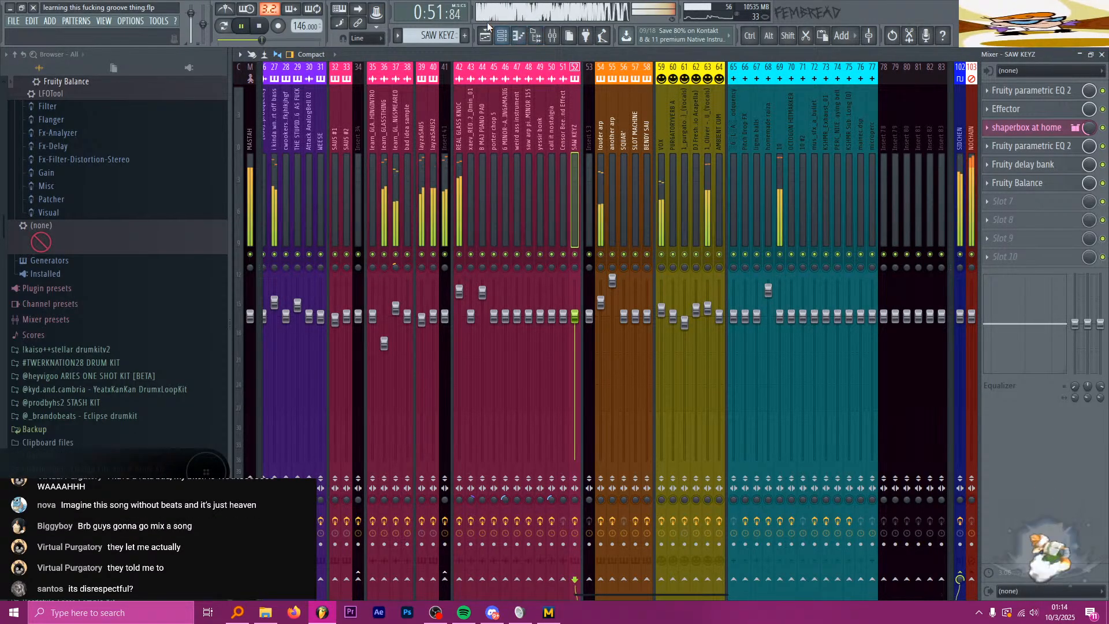
pyautogui.click(485, 34)
pyautogui.scroll(-4, 568, 231)
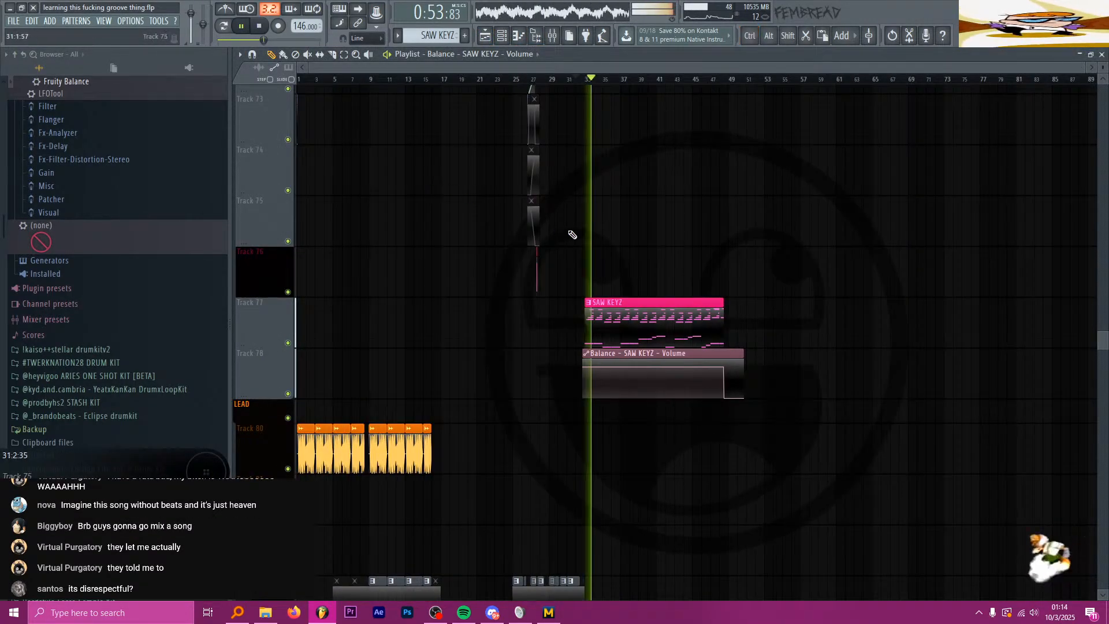
pyautogui.scroll(-3, 635, 235)
pyautogui.scroll(3, 651, 236)
pyautogui.scroll(3, 613, 257)
pyautogui.scroll(-8, 611, 261)
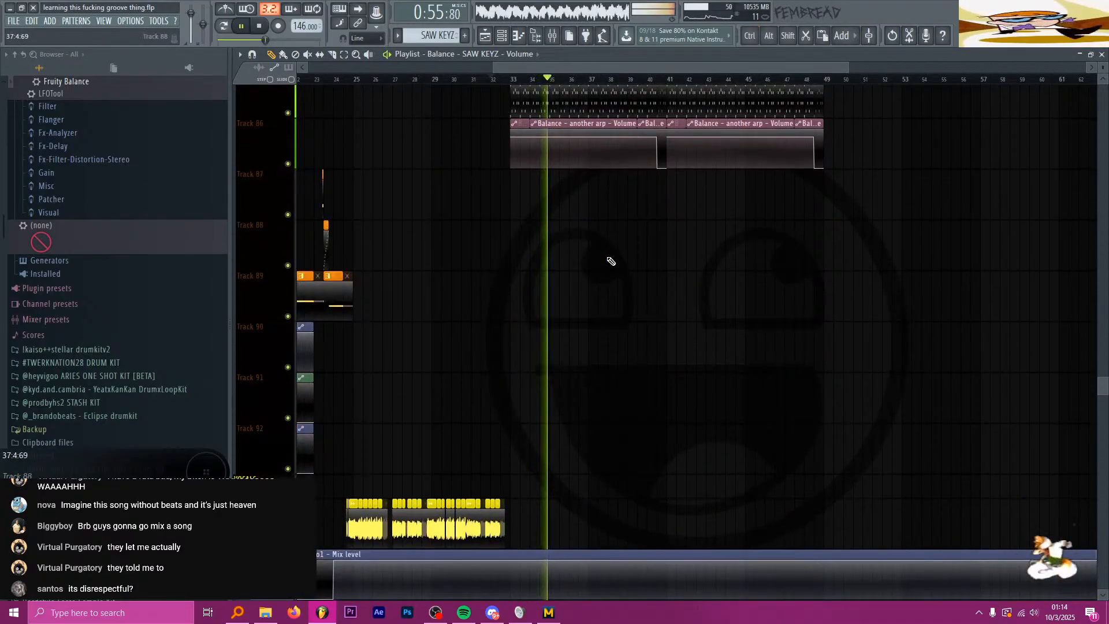
pyautogui.scroll(2, 611, 249)
pyautogui.click(552, 36)
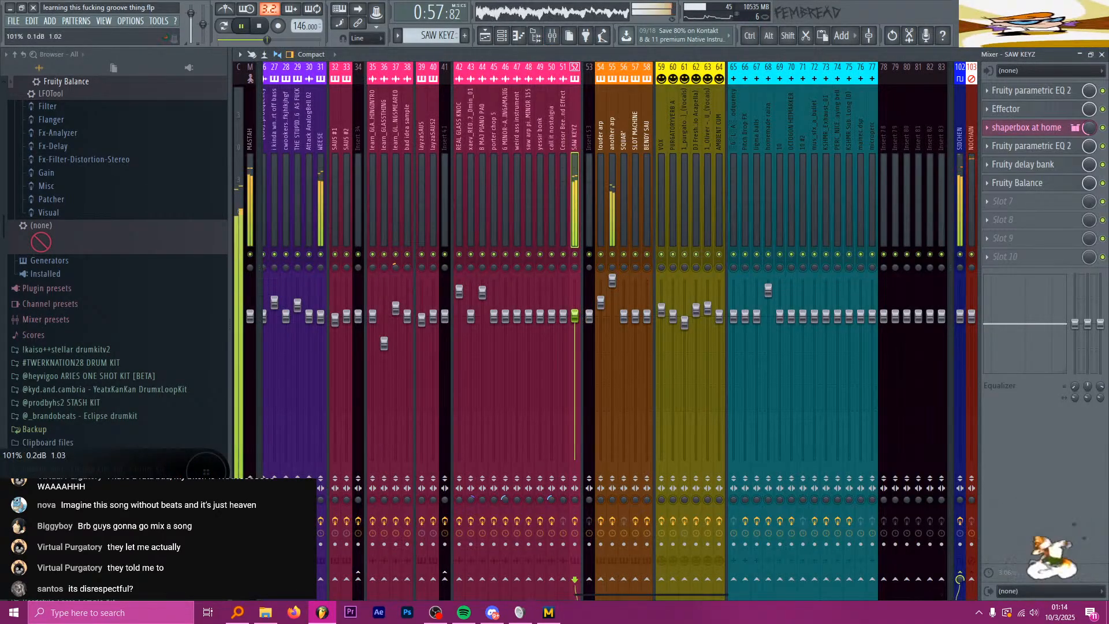
# Step: Insert a Patcher before Fruity Balance on the SAW KEYZ track and load the GAME N SAUCE preset into it
pyautogui.click(1040, 196)
pyautogui.click(1041, 197)
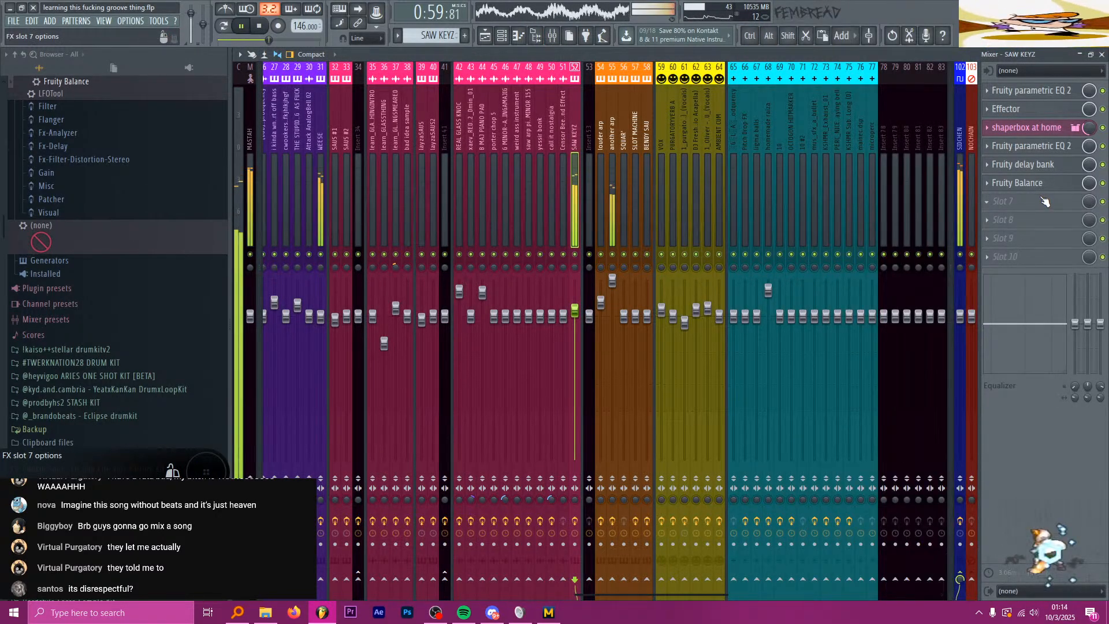
pyautogui.scroll(-1, 1041, 184)
pyautogui.click(1038, 180)
pyautogui.click(914, 116)
pyautogui.rightClick(568, 139)
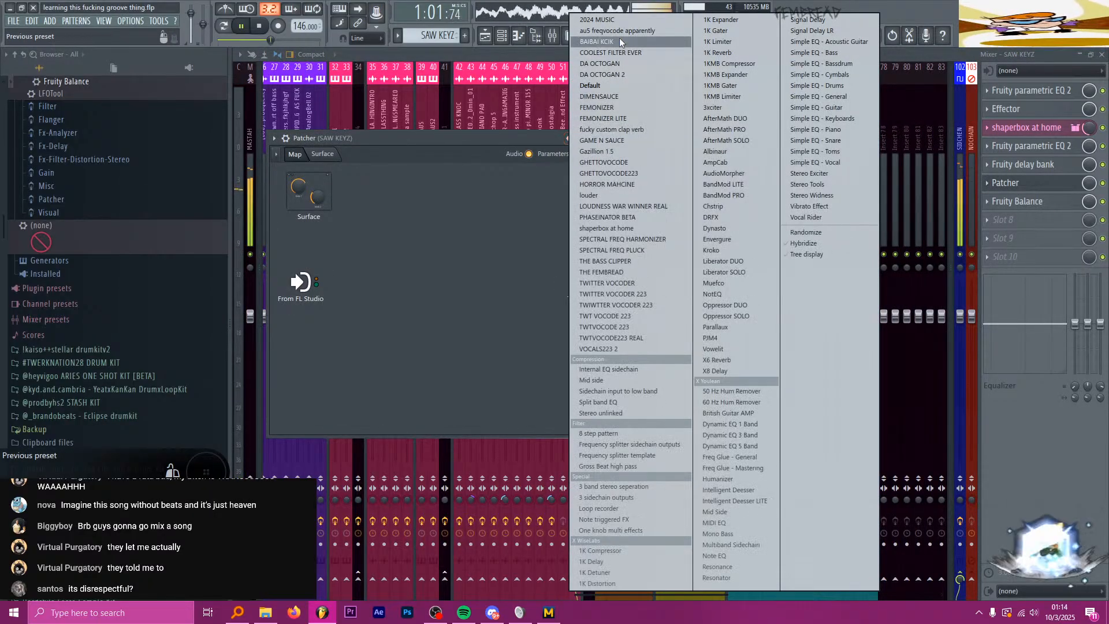
pyautogui.click(600, 141)
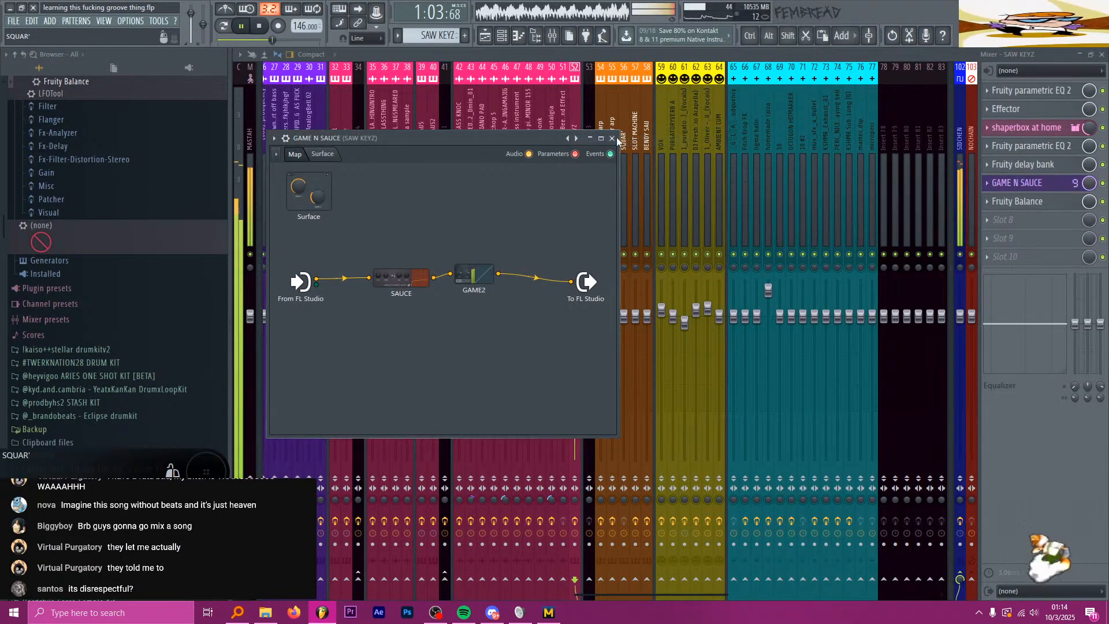
pyautogui.click(612, 139)
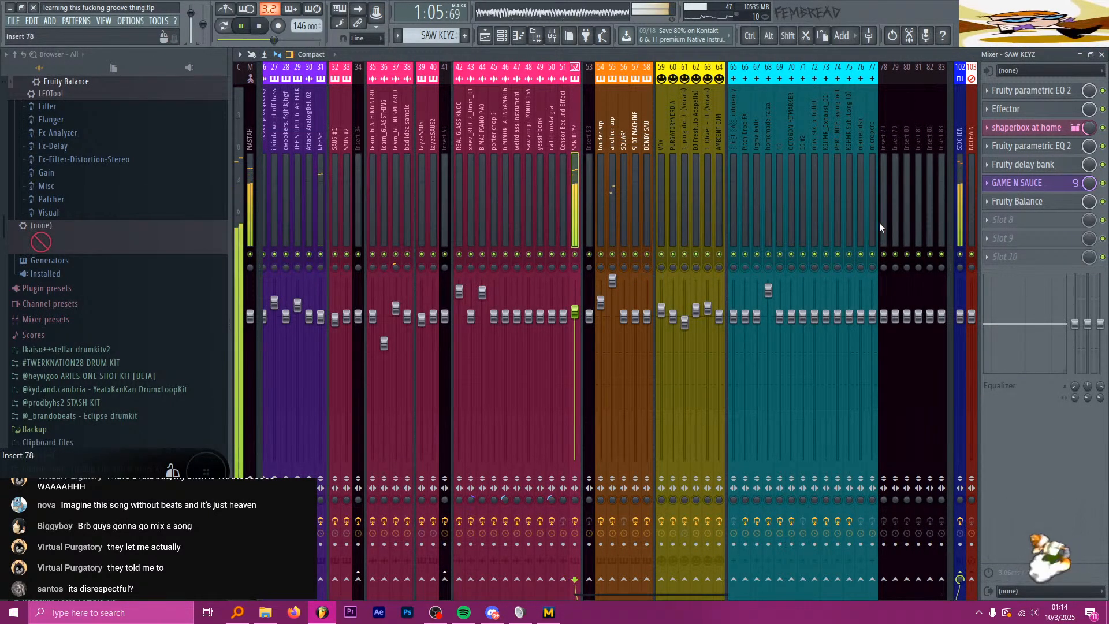
# Step: Return to the playlist and examine the SAW KEYZ clip and its volume automation around bar 41
pyautogui.click(485, 36)
pyautogui.scroll(4, 686, 247)
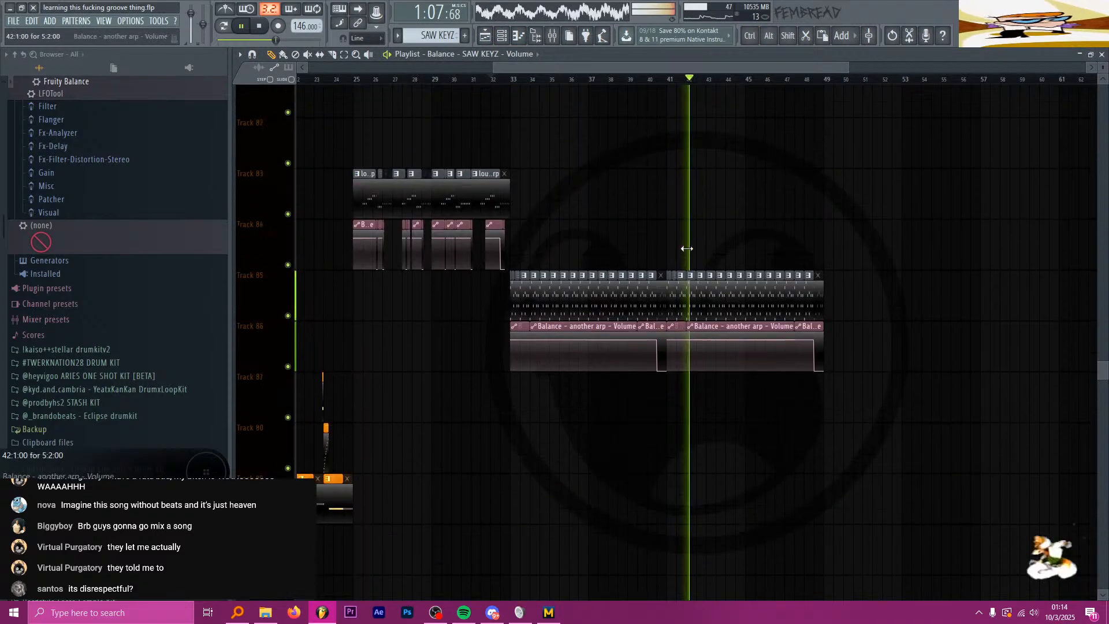
pyautogui.scroll(3, 682, 248)
pyautogui.scroll(-12, 644, 344)
pyautogui.scroll(10, 650, 346)
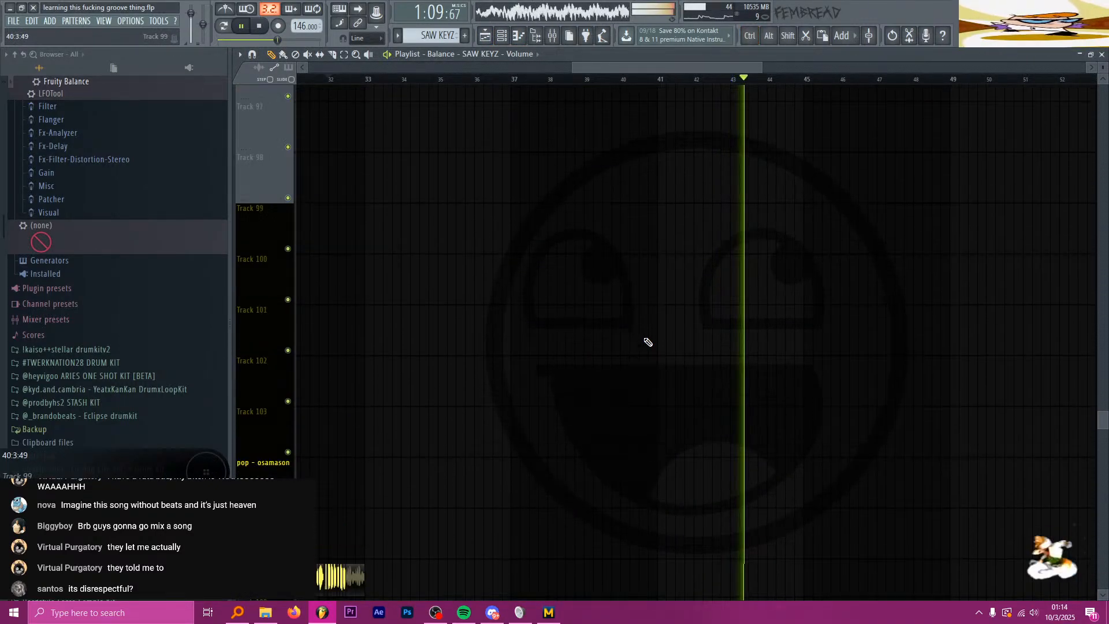
pyautogui.scroll(7, 652, 393)
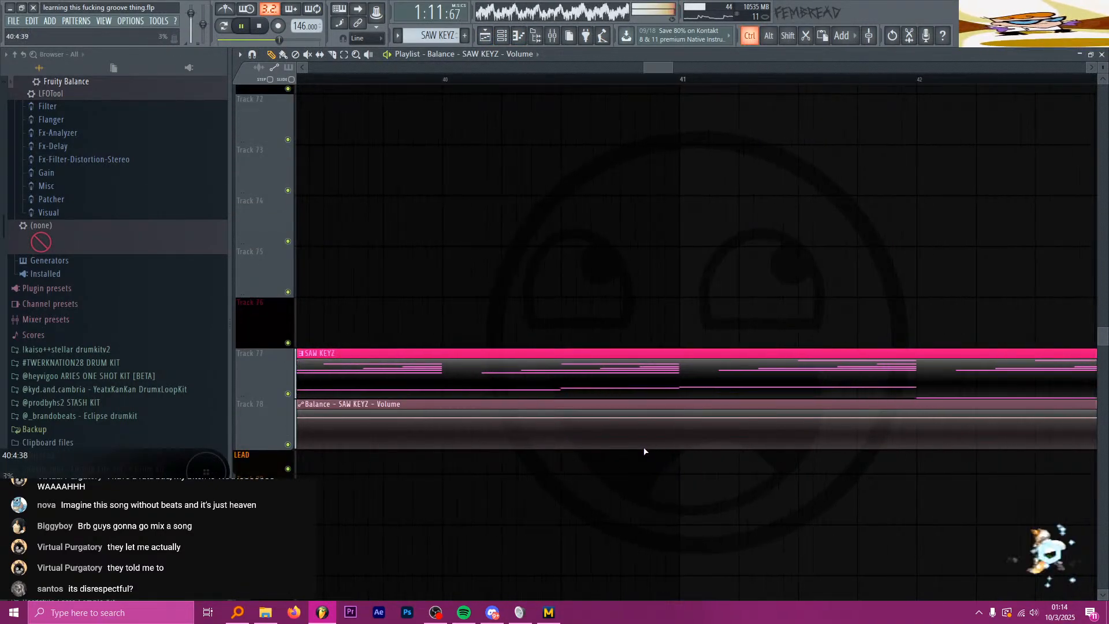
pyautogui.press('c')
pyautogui.click(618, 447)
pyautogui.hotkey('ctrl', 'z')
# Step: Slice the SAW KEYZ clip and its Balance volume automation at 40:3:00 and 41:1:00, and stop playback
pyautogui.scroll(-5, 725, 447)
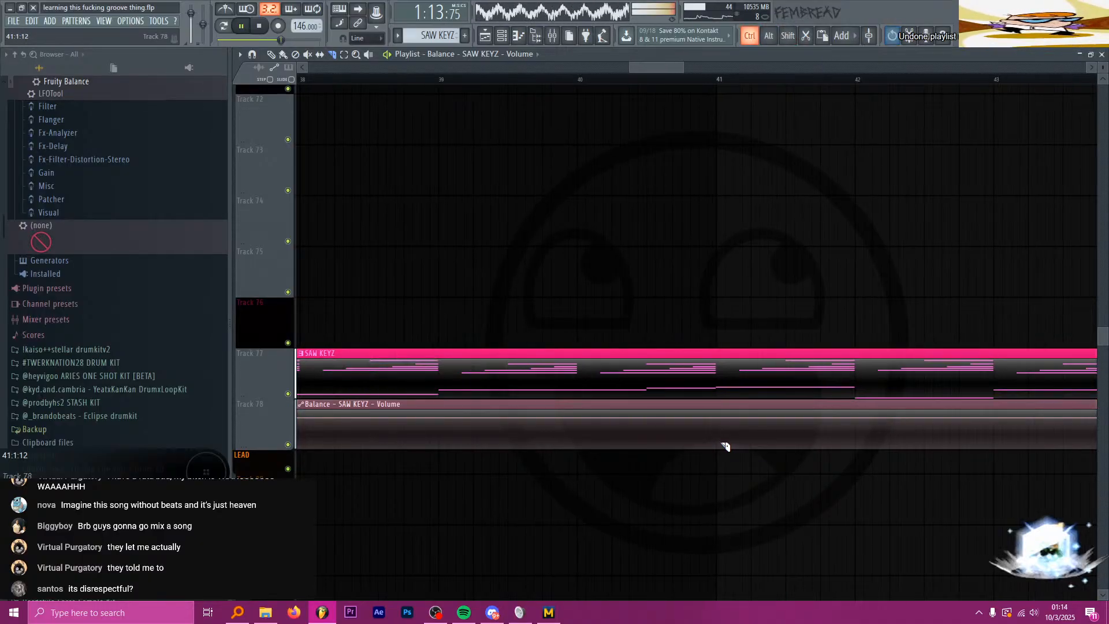
pyautogui.scroll(-5, 720, 443)
pyautogui.scroll(3, 696, 376)
pyautogui.scroll(3, 677, 328)
pyautogui.scroll(2, 673, 326)
pyautogui.click(620, 173)
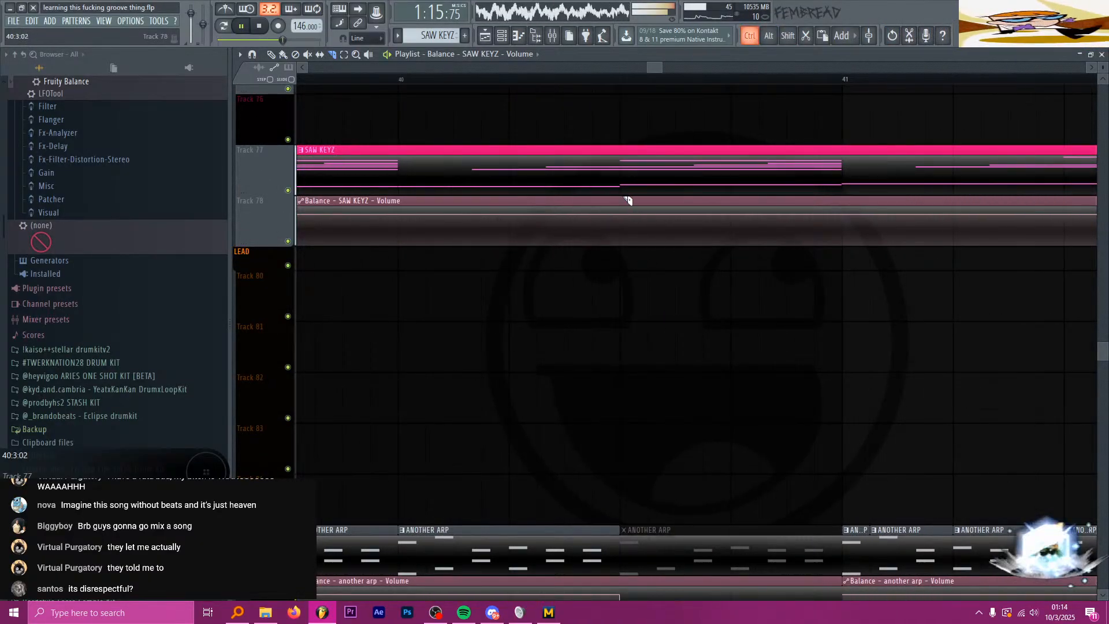
pyautogui.click(842, 173)
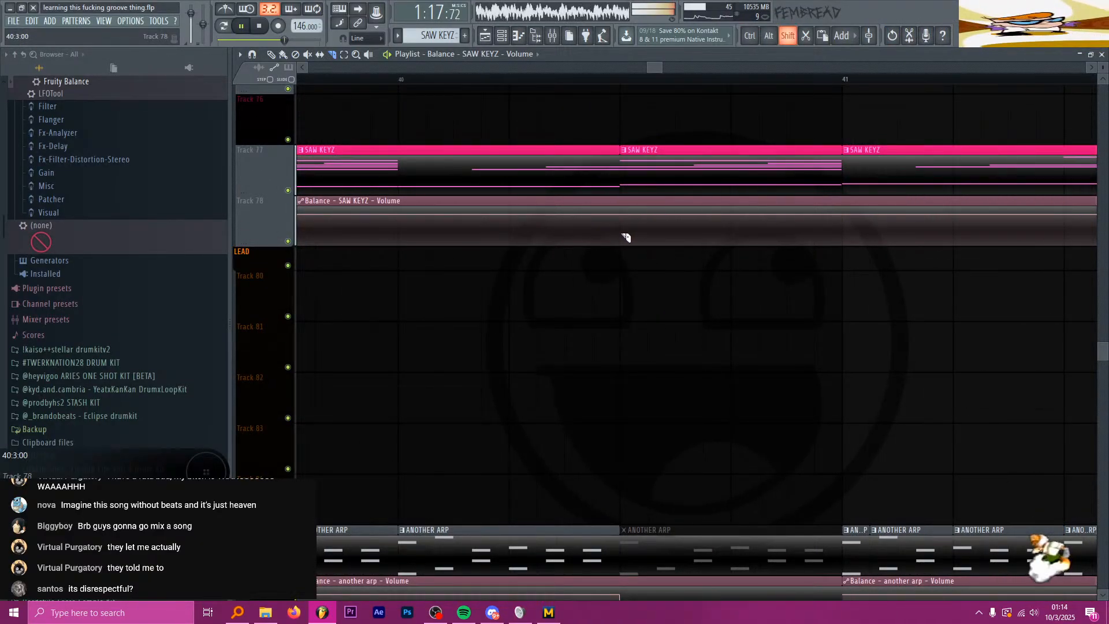
pyautogui.click(623, 236)
pyautogui.click(844, 239)
pyautogui.press('space')
# Step: Delete the SAW KEYZ and Balance volume automation slices between 40:3:00 and 41:1:00
pyautogui.scroll(-4, 764, 268)
pyautogui.press('e')
pyautogui.moveTo(737, 280); pyautogui.dragTo(747, 189)
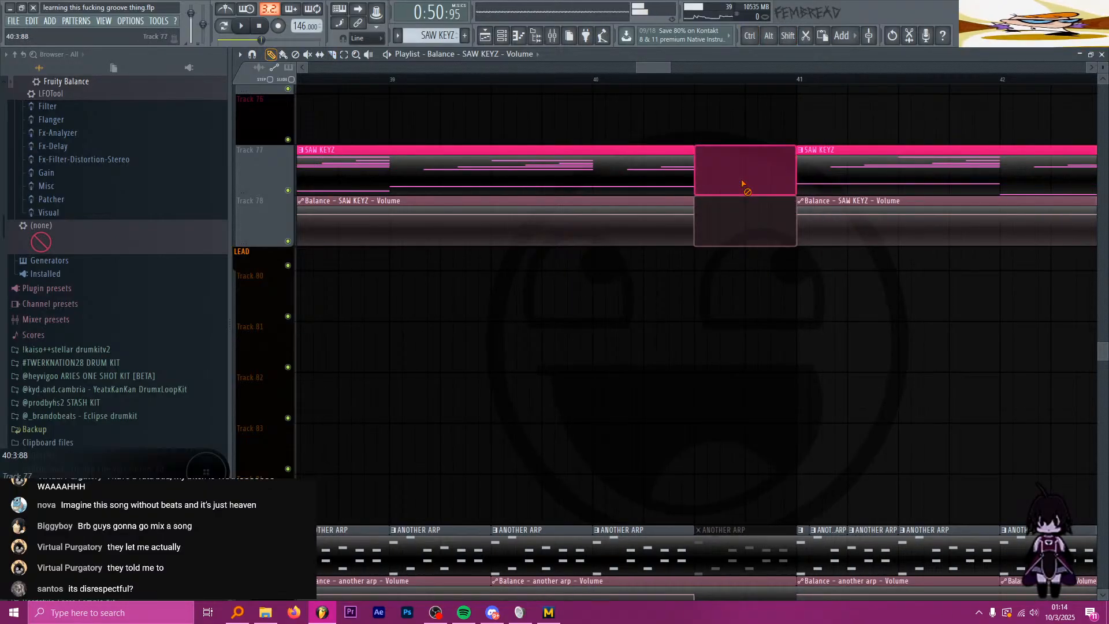
pyautogui.press('Delete')
pyautogui.press('p')
pyautogui.scroll(-7, 614, 258)
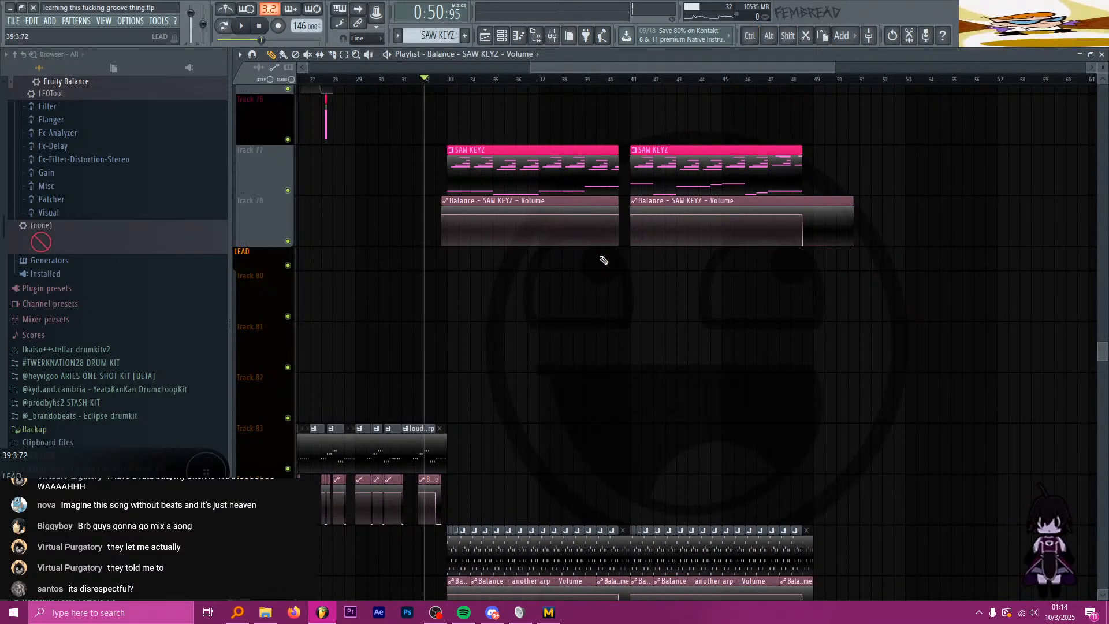
# Step: Slice the tail of the Balance volume automation at 48:4:00 and 49:1:00 and delete the part after bar 49 starts
pyautogui.scroll(5, 767, 255)
pyautogui.click(718, 235)
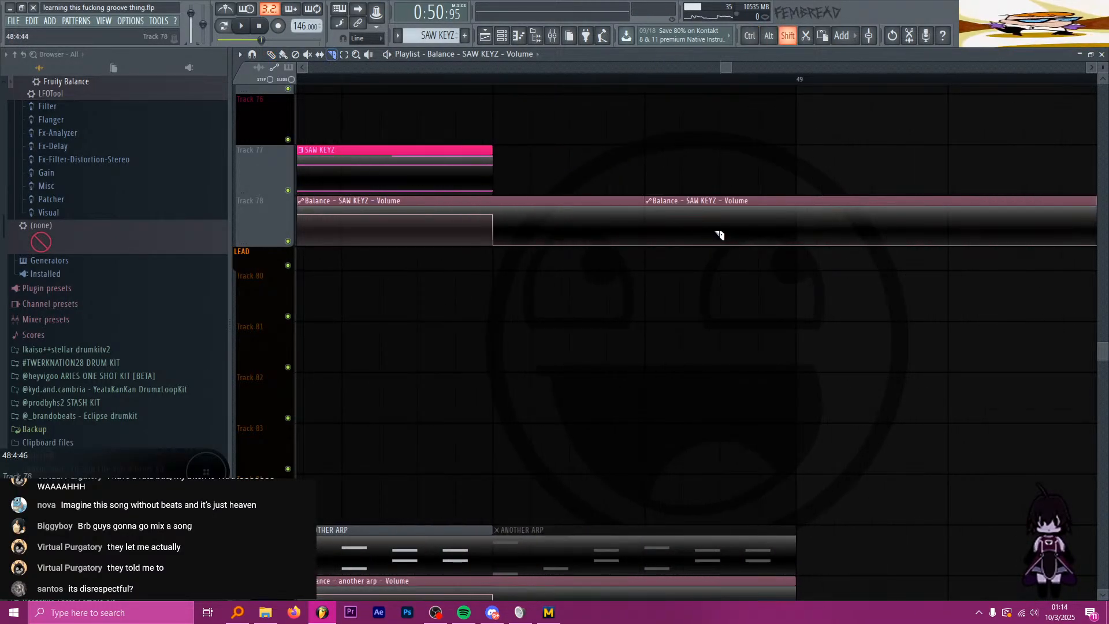
pyautogui.click(797, 228)
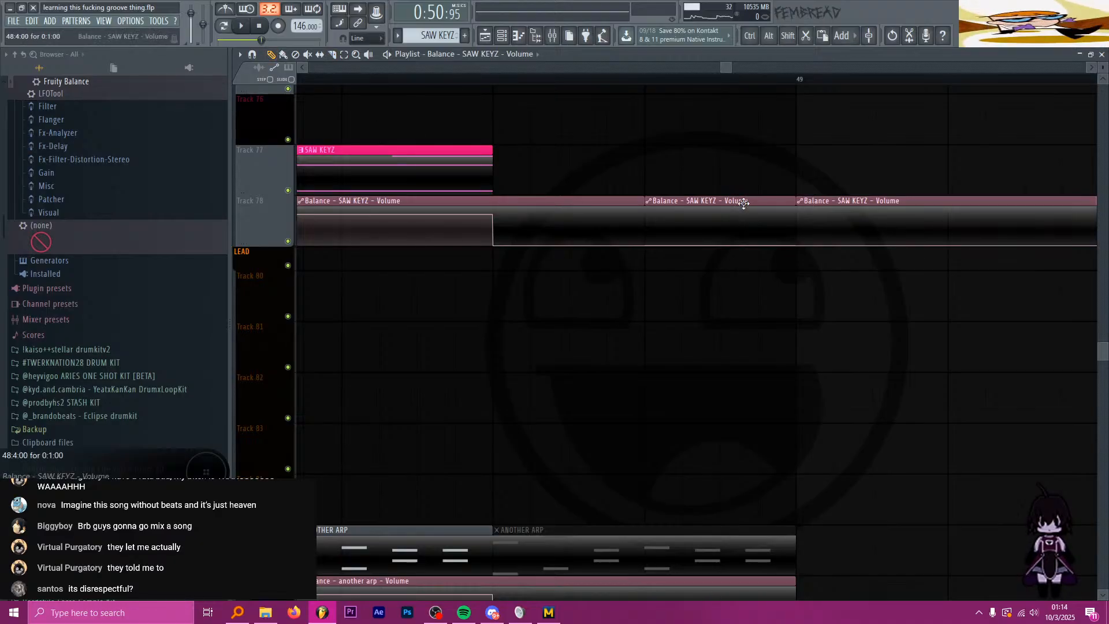
pyautogui.rightClick(891, 226)
# Step: Place a copy of the one-beat zero-volume Balance slice on Track 78 at 40:3:00, in the gap between the SAW KEYZ clips
pyautogui.scroll(-7, 824, 324)
pyautogui.scroll(9, 650, 281)
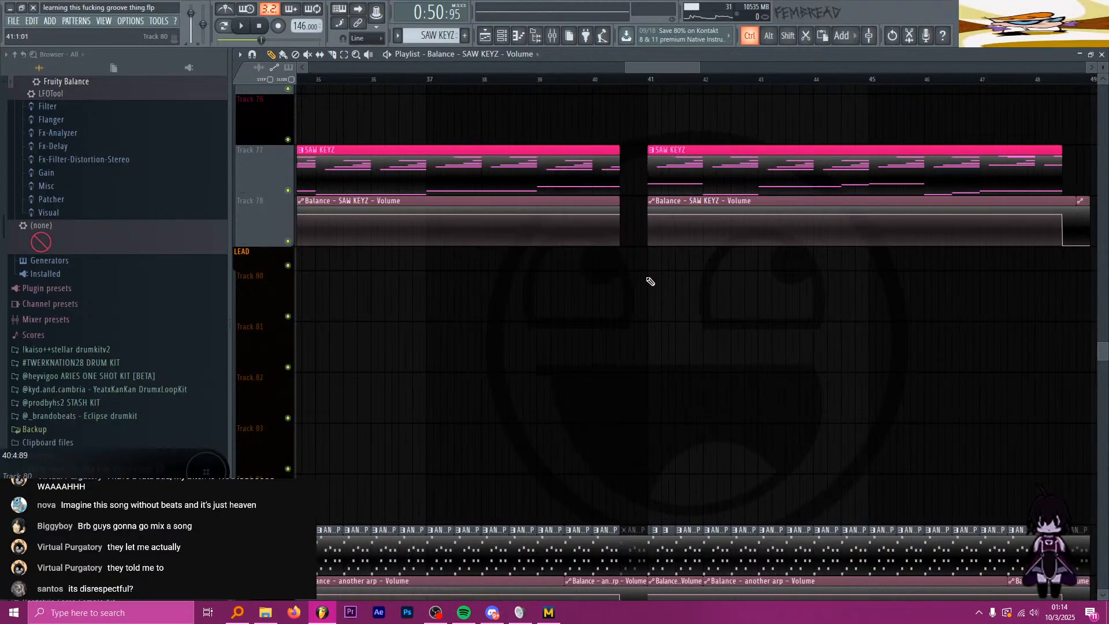
pyautogui.click(603, 260)
pyautogui.click(613, 243)
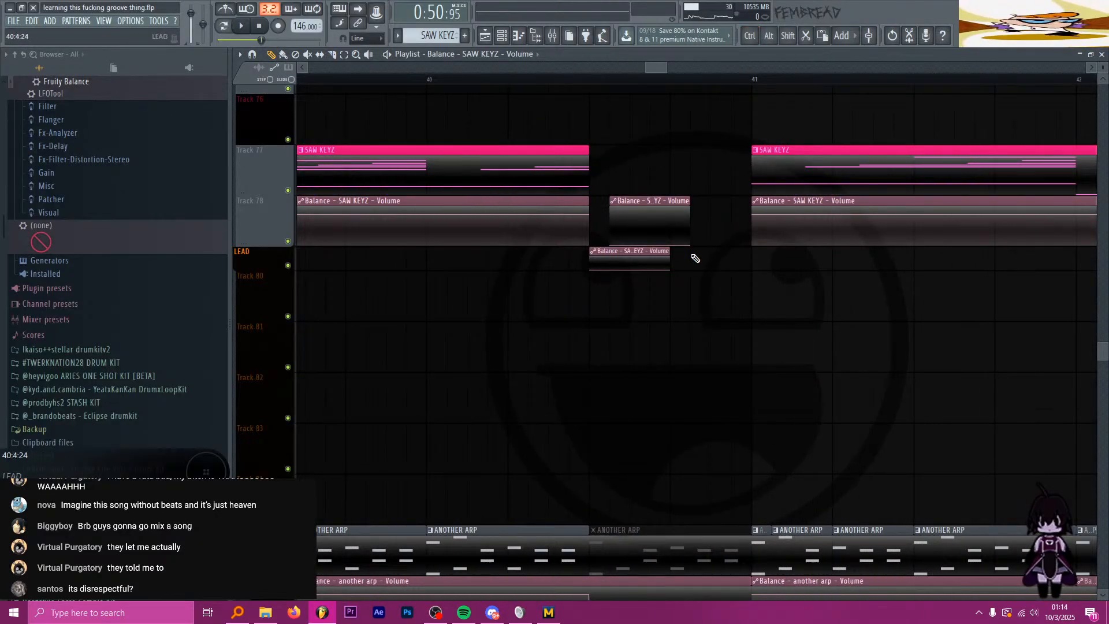
pyautogui.rightClick(653, 232)
pyautogui.moveTo(636, 249); pyautogui.dragTo(636, 182)
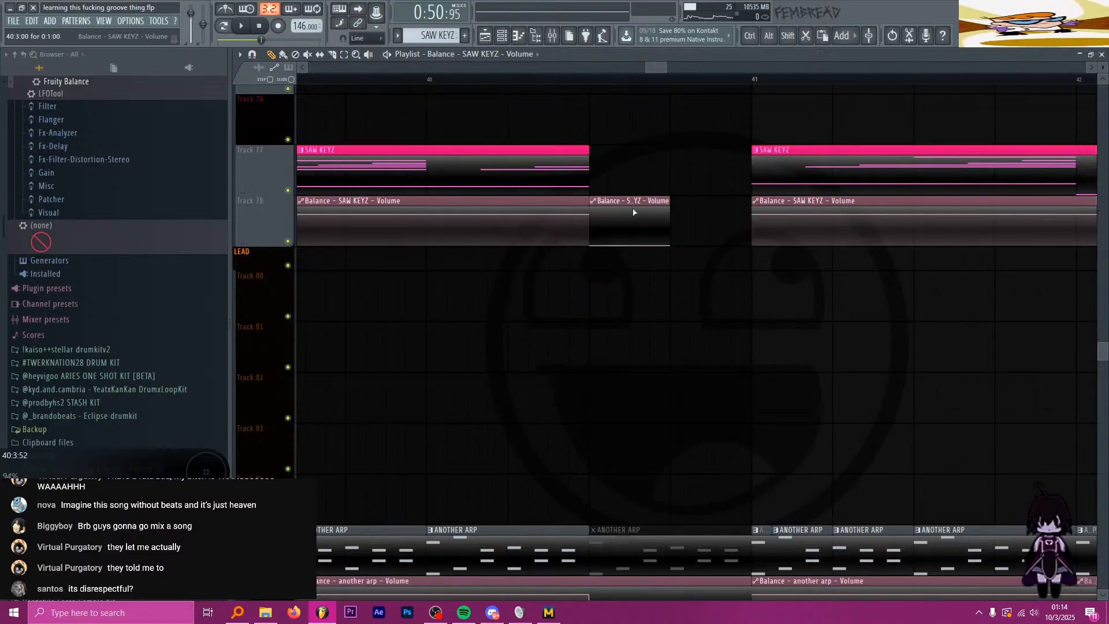
# Step: Set the playback position to the start of bar 39, ahead of the gap between the SAW KEYZ clips
pyautogui.scroll(-7, 648, 307)
pyautogui.scroll(-3, 653, 305)
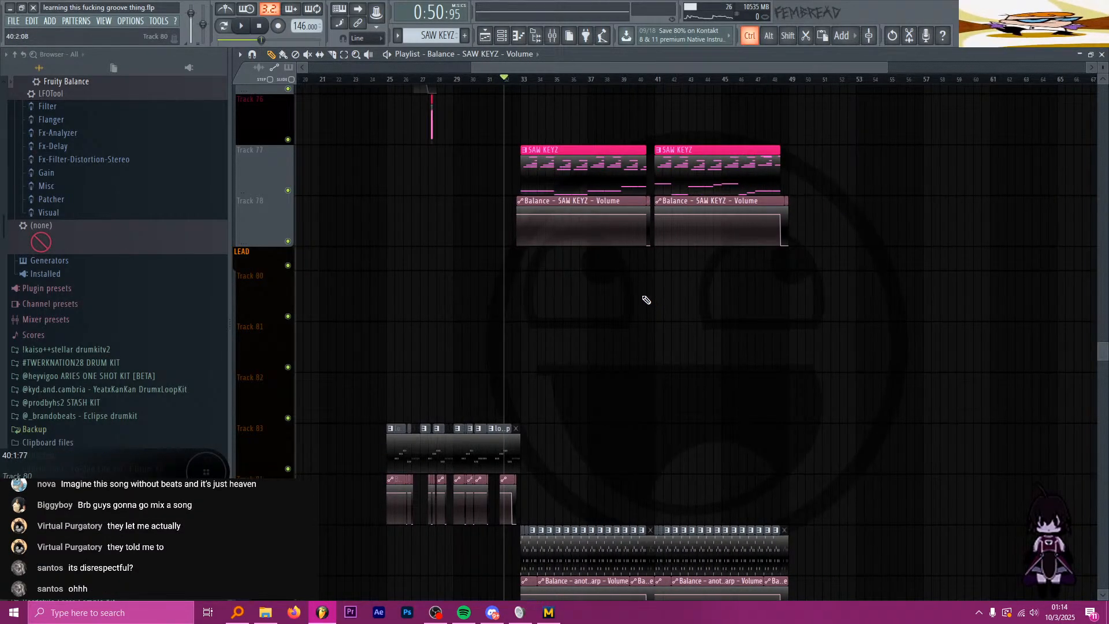
pyautogui.scroll(5, 644, 297)
pyautogui.click(418, 82)
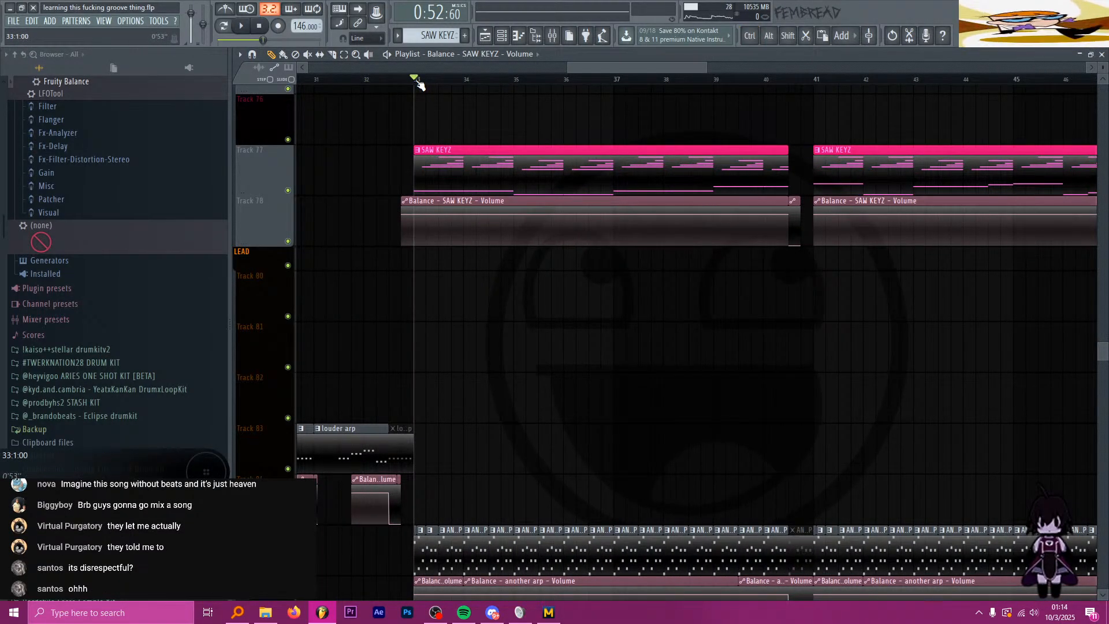
pyautogui.moveTo(433, 86); pyautogui.dragTo(719, 81)
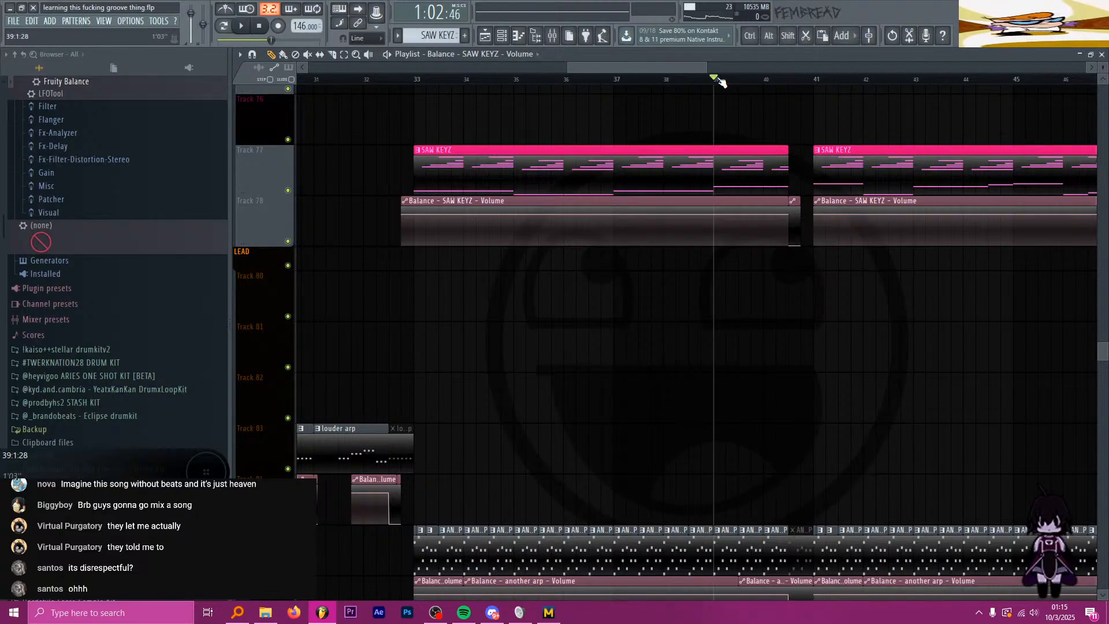
# Step: Play the arrangement from bar 39 through the new gap and look over the tracks above SAW KEYZ
pyautogui.scroll(12, 785, 235)
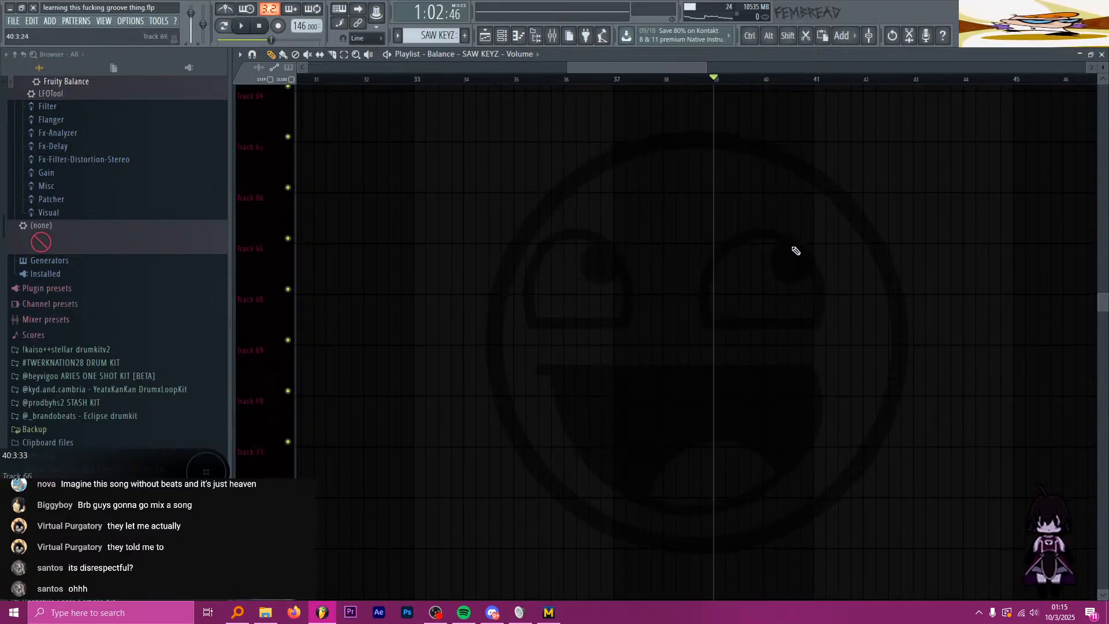
pyautogui.scroll(3, 743, 308)
pyautogui.press('space')
pyautogui.scroll(-3, 751, 317)
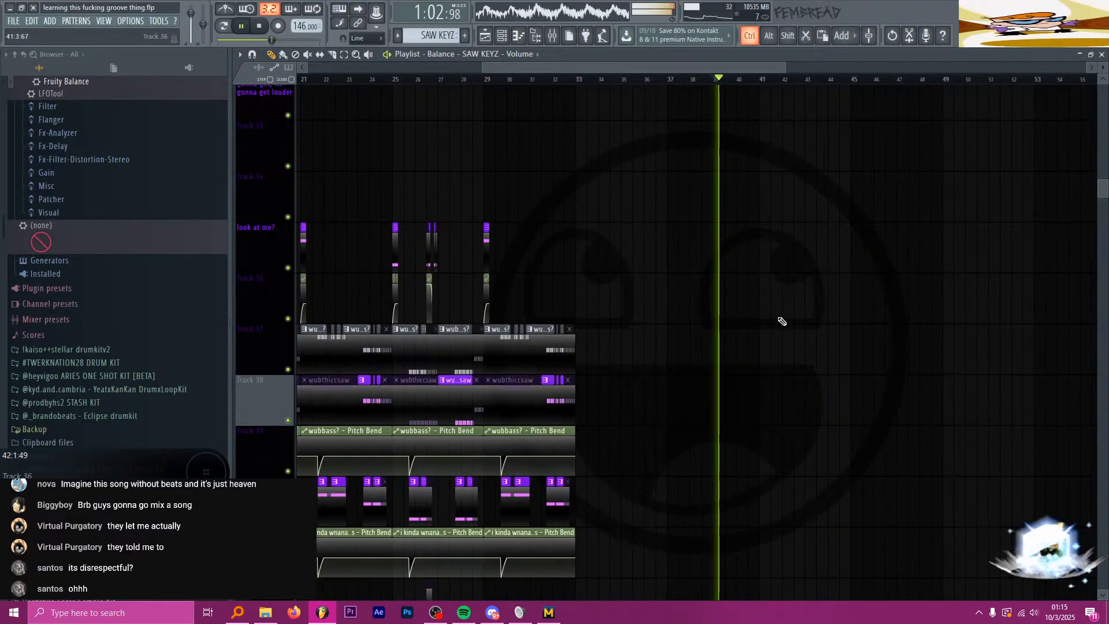
pyautogui.scroll(6, 782, 322)
pyautogui.scroll(-4, 589, 312)
pyautogui.scroll(-5, 547, 306)
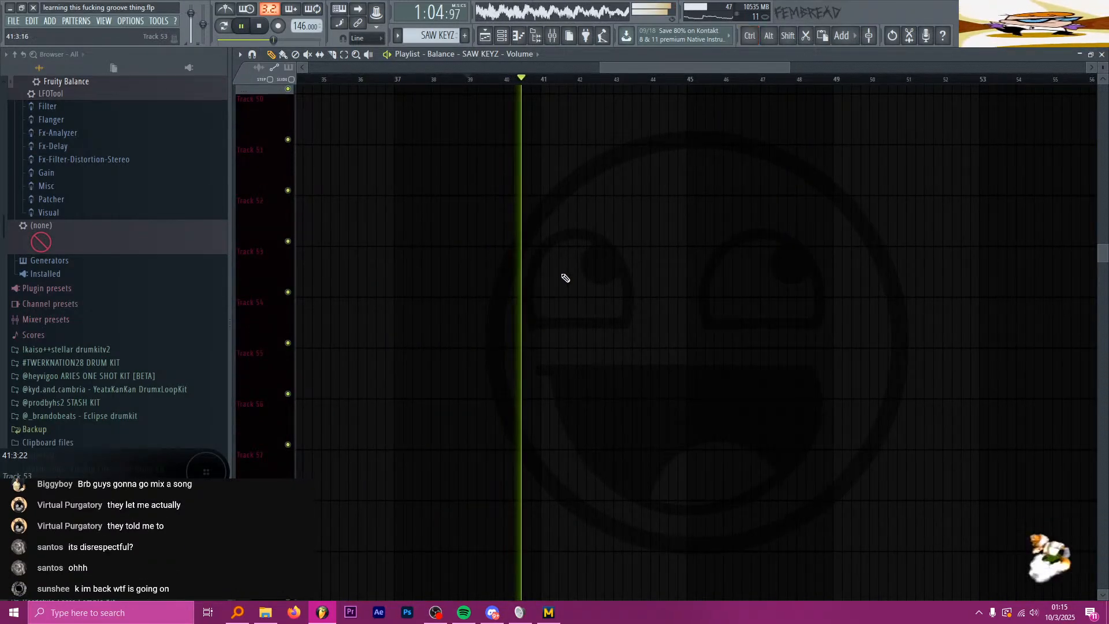
pyautogui.scroll(-6, 578, 273)
pyautogui.press('space')
pyautogui.scroll(10, 543, 316)
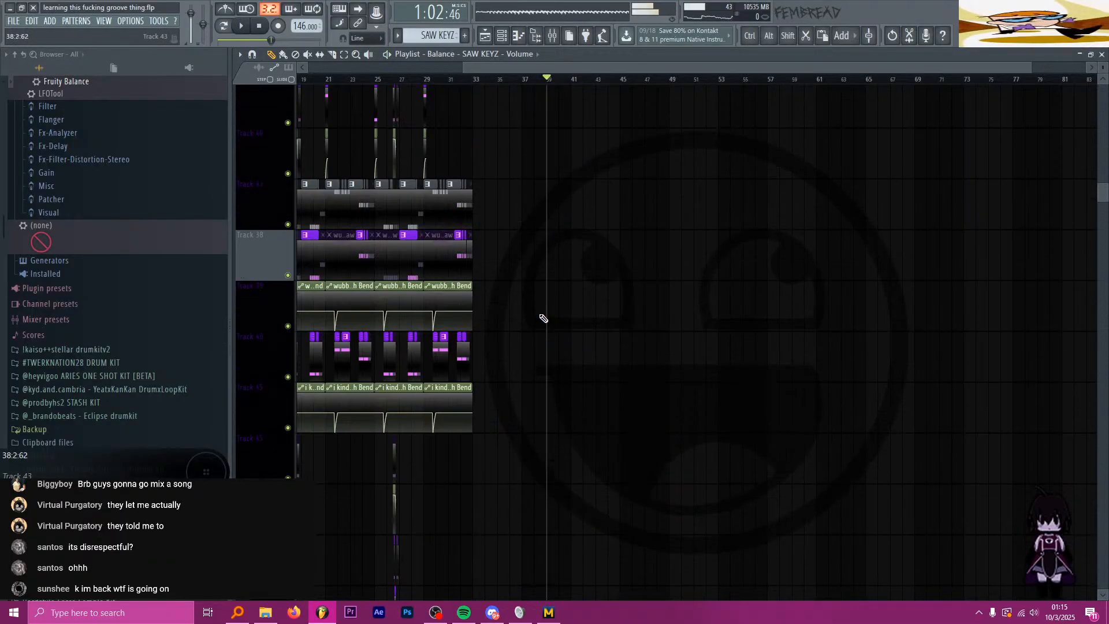
# Step: Look over the drum tracks and play the intro build-up from bar 9 and the VDUB2 Snare 003 roll at bar 13
pyautogui.scroll(5, 575, 321)
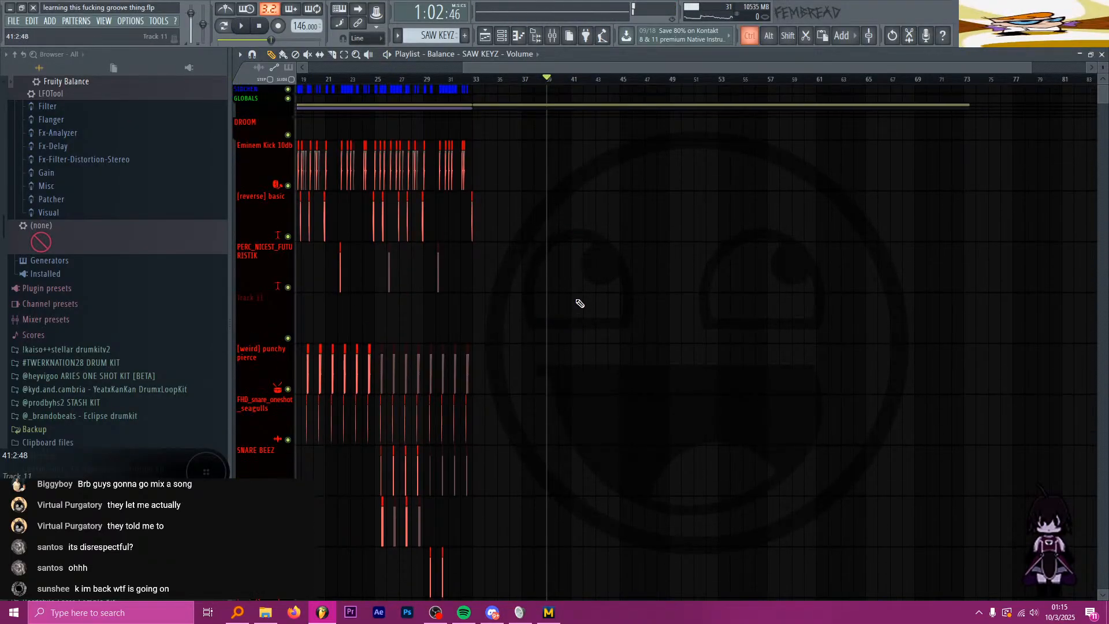
pyautogui.scroll(-2, 575, 306)
pyautogui.scroll(-4, 572, 288)
pyautogui.scroll(-3, 520, 260)
pyautogui.scroll(8, 381, 223)
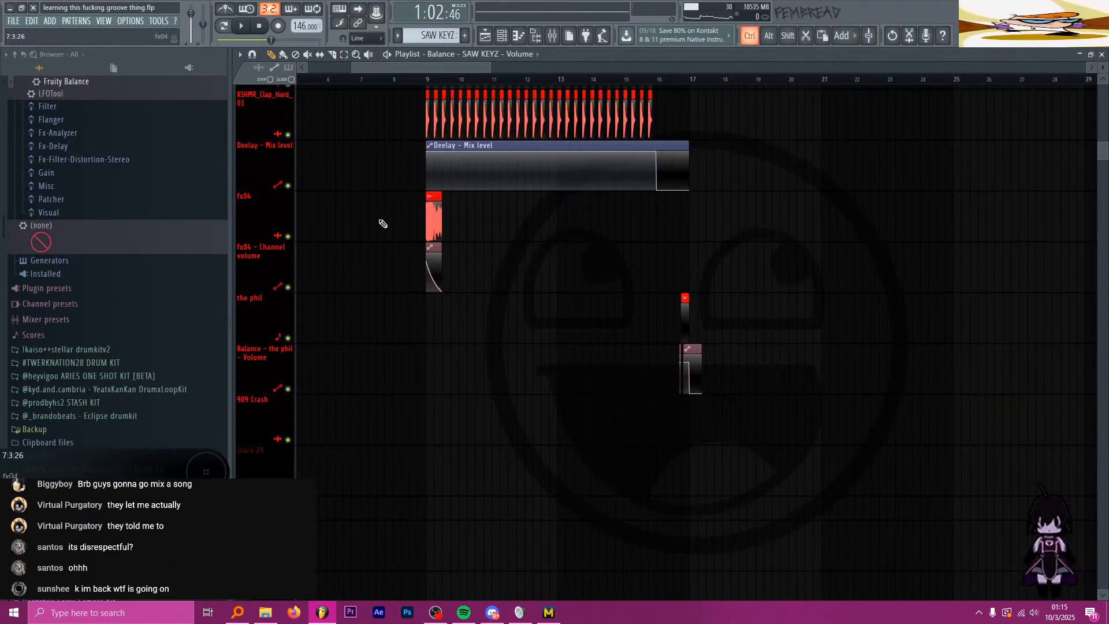
pyautogui.scroll(5, 507, 272)
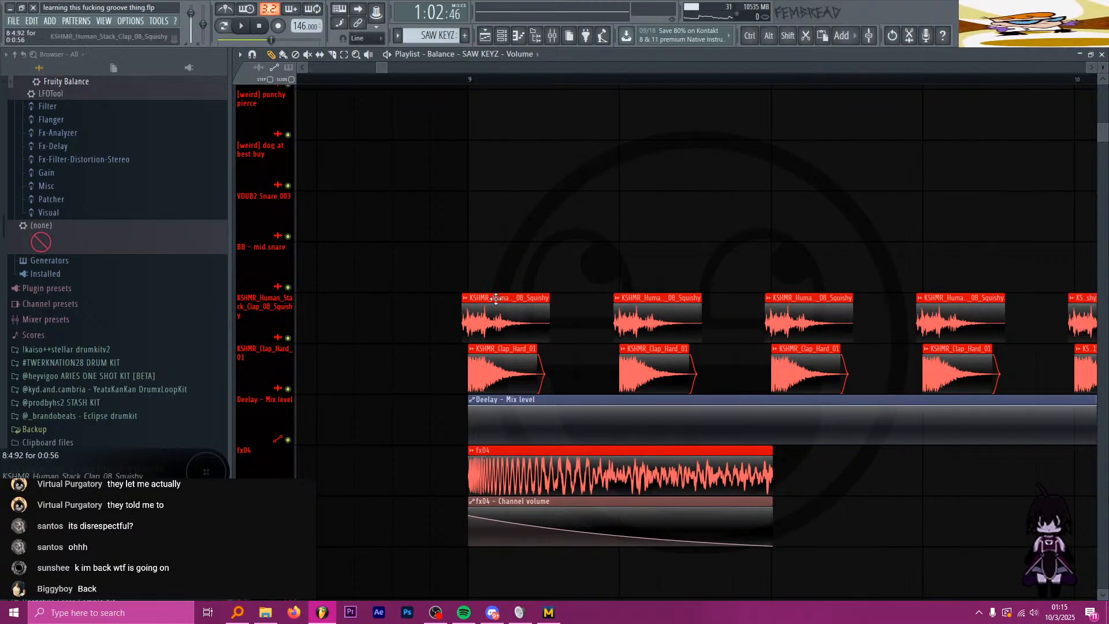
pyautogui.scroll(3, 507, 271)
pyautogui.press('space')
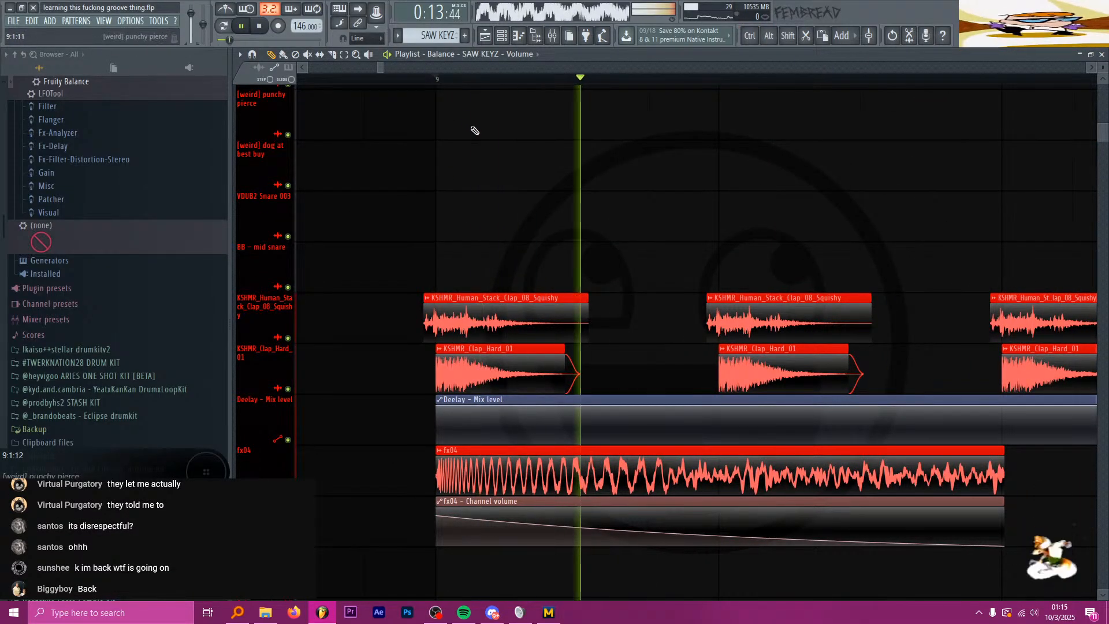
pyautogui.scroll(-8, 470, 129)
pyautogui.scroll(6, 383, 211)
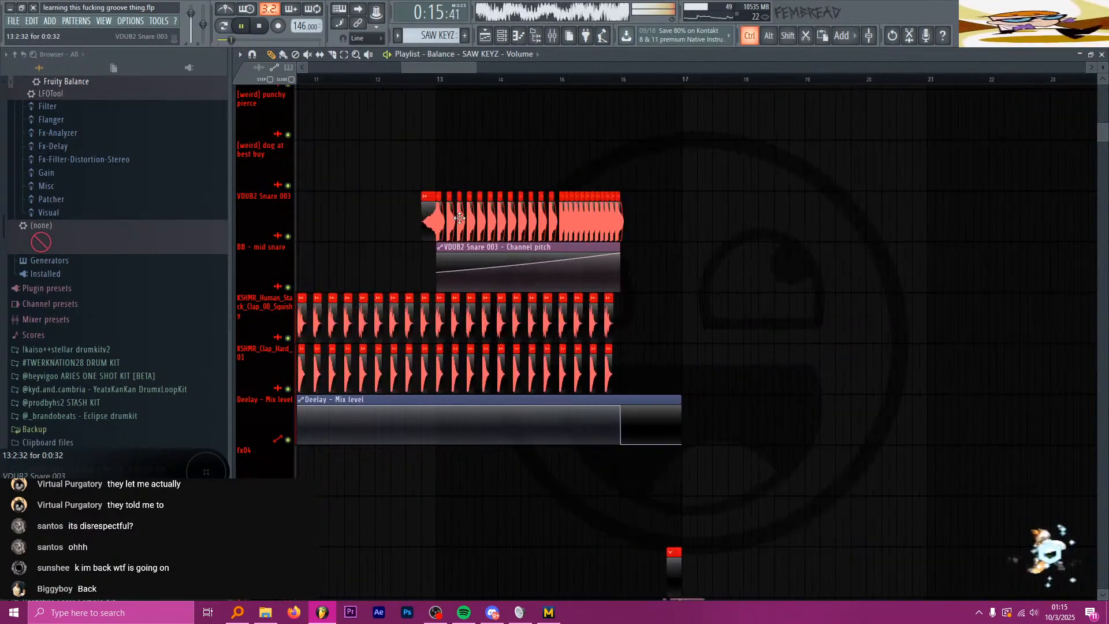
pyautogui.scroll(-8, 455, 224)
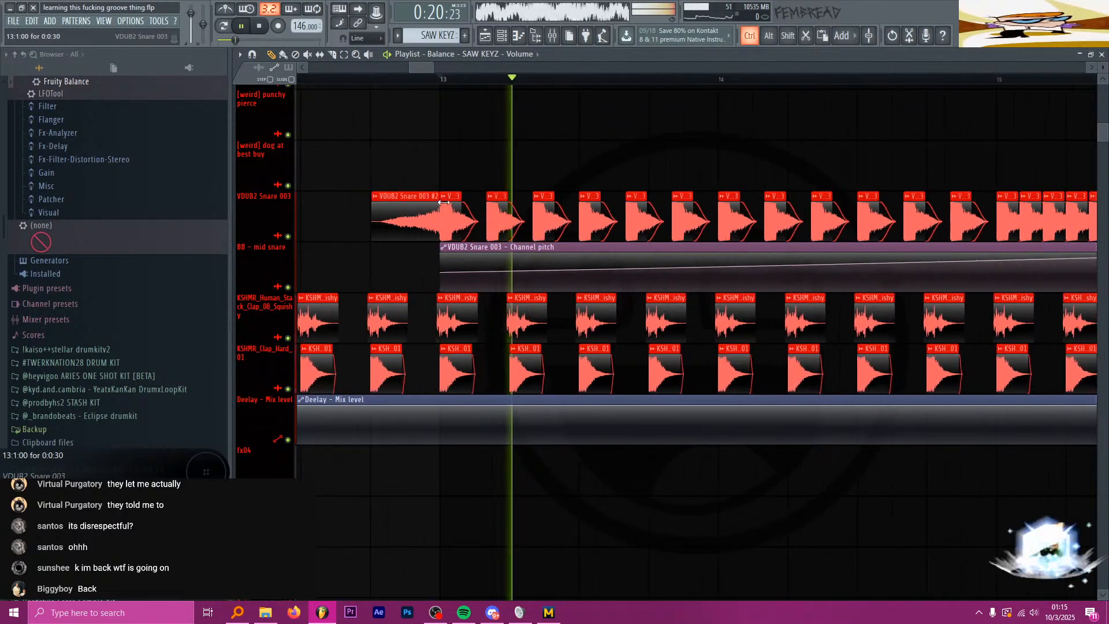
pyautogui.press('space')
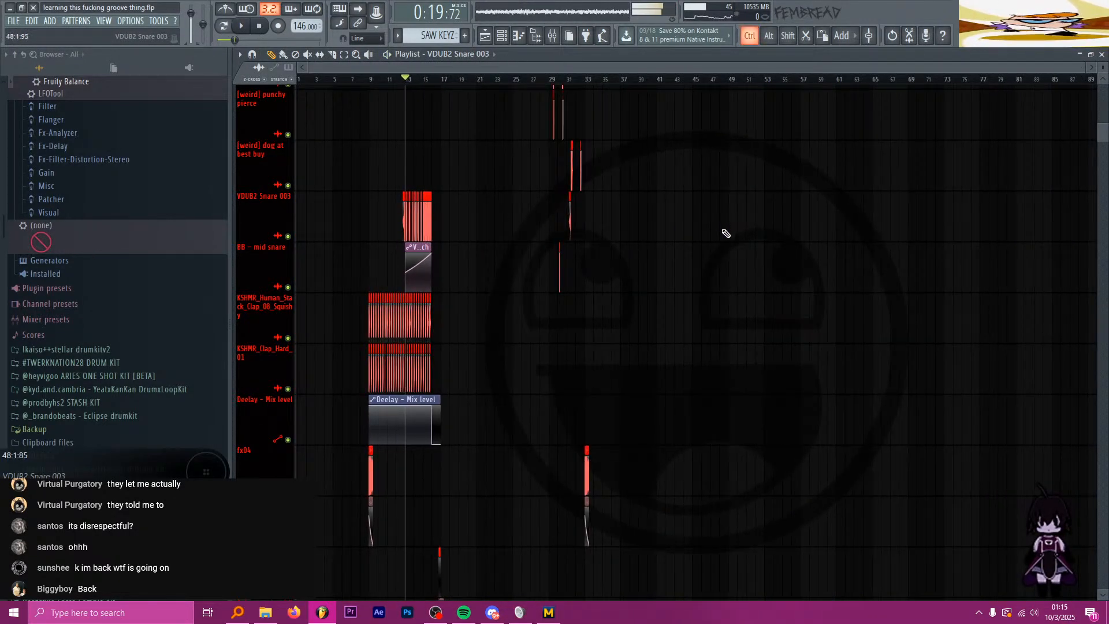
# Step: Play the arrangement from bar 41 and look over the empty drum and effect tracks there
pyautogui.scroll(5, 726, 233)
pyautogui.click(518, 79)
pyautogui.press('space')
pyautogui.scroll(-5, 565, 232)
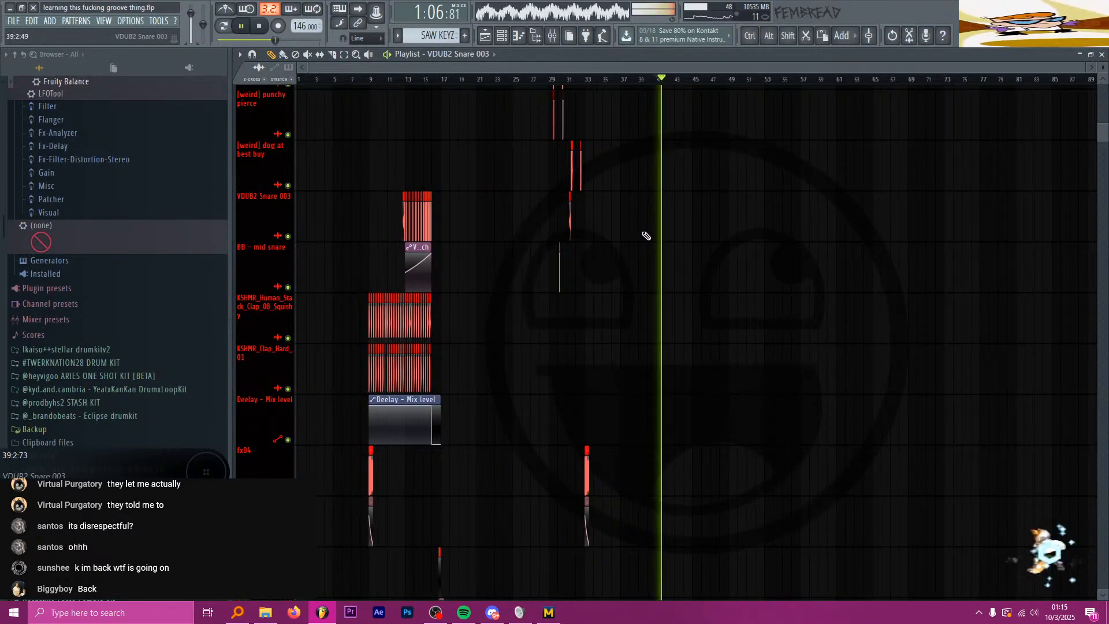
pyautogui.scroll(-10, 647, 237)
pyautogui.scroll(8, 661, 238)
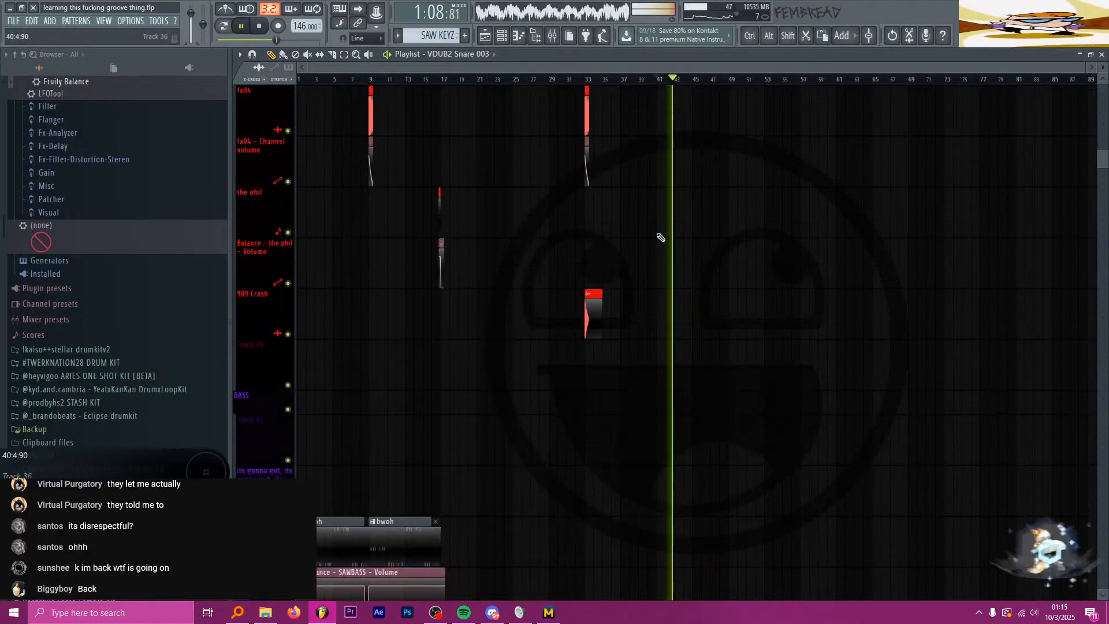
pyautogui.scroll(5, 667, 235)
pyautogui.press('space')
# Step: Place VDUB2 Snare 003 hits one beat apart on the snare's track, from 41:1:00 through bar 42
pyautogui.click(607, 219)
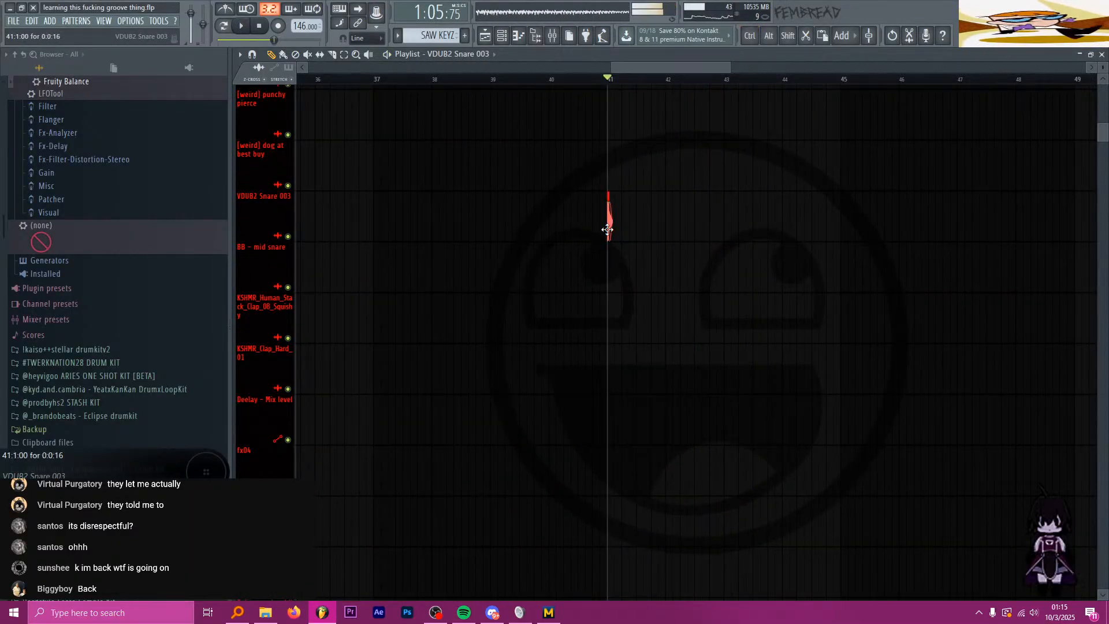
pyautogui.scroll(4, 644, 239)
pyautogui.click(547, 226)
pyautogui.click(615, 223)
pyautogui.click(679, 220)
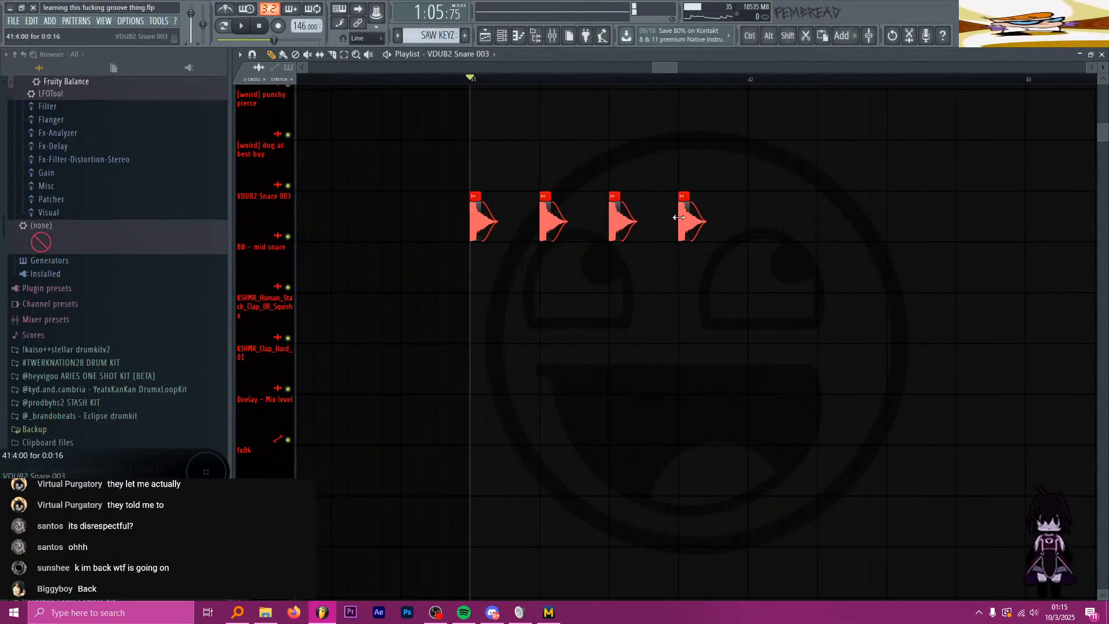
pyautogui.click(750, 220)
pyautogui.scroll(-6, 806, 233)
pyautogui.scroll(3, 686, 222)
pyautogui.click(686, 222)
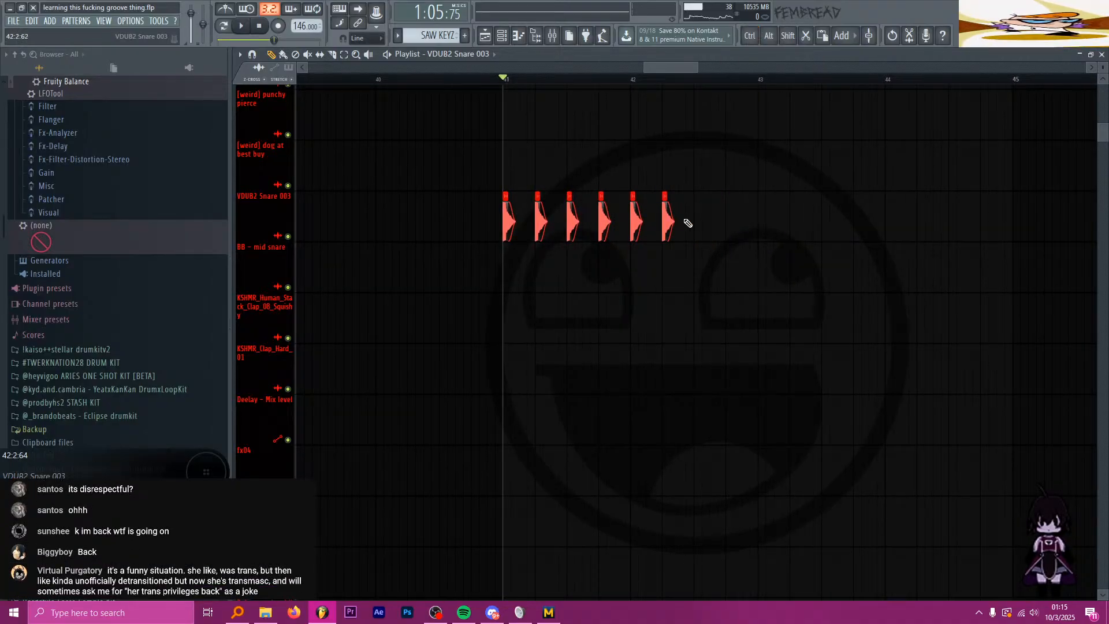
pyautogui.click(708, 222)
pyautogui.click(732, 221)
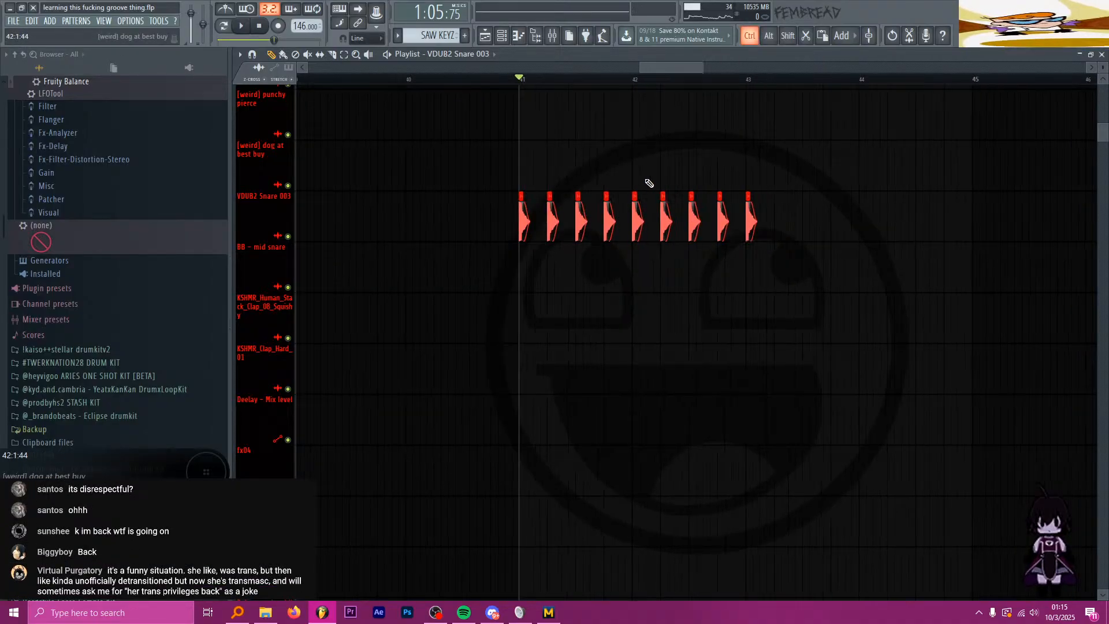
# Step: Set the snap to 1/3 beat and fill bars 43 to 45 with a copy of the VDUB2 Snare 003 roll from bars 13 to 15
pyautogui.scroll(5, 768, 203)
pyautogui.click(365, 45)
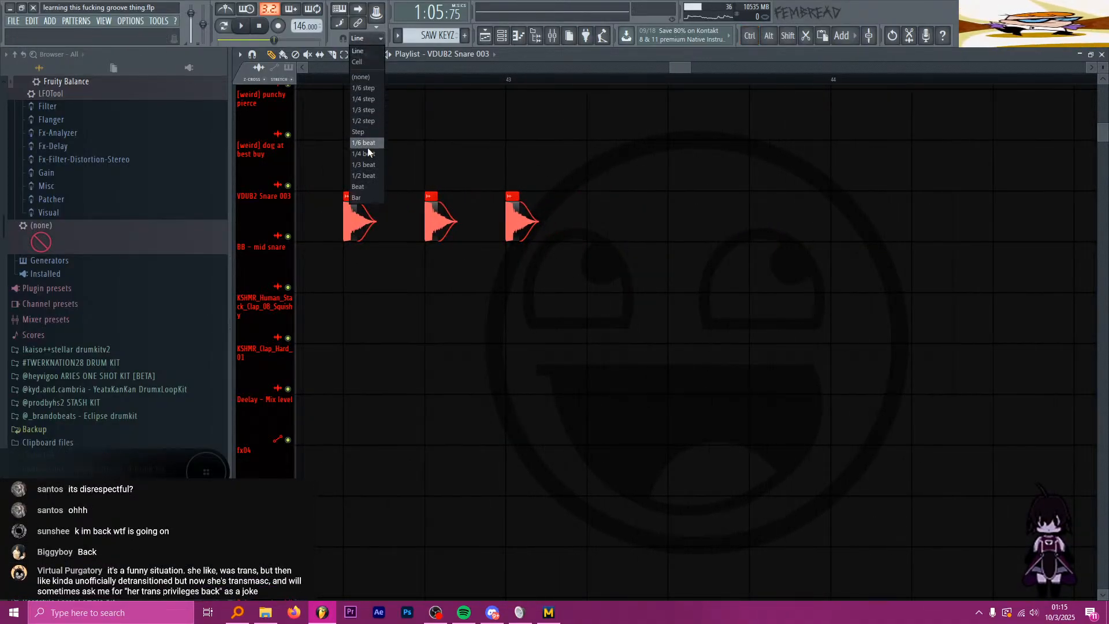
pyautogui.click(365, 162)
pyautogui.scroll(-10, 567, 240)
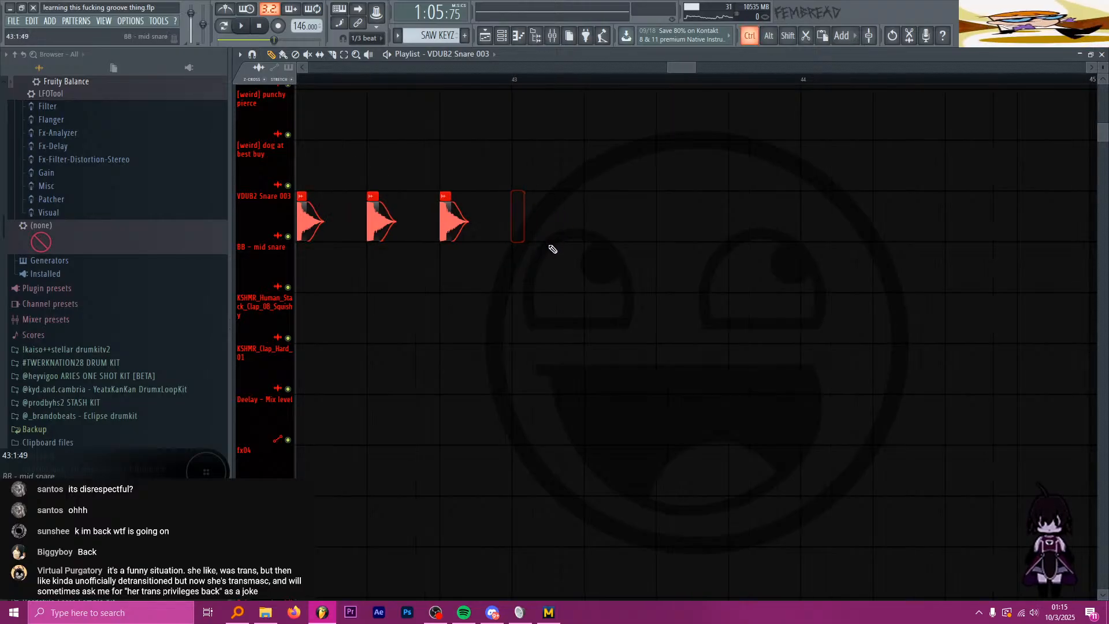
pyautogui.moveTo(453, 222); pyautogui.dragTo(344, 225)
pyautogui.scroll(10, 726, 242)
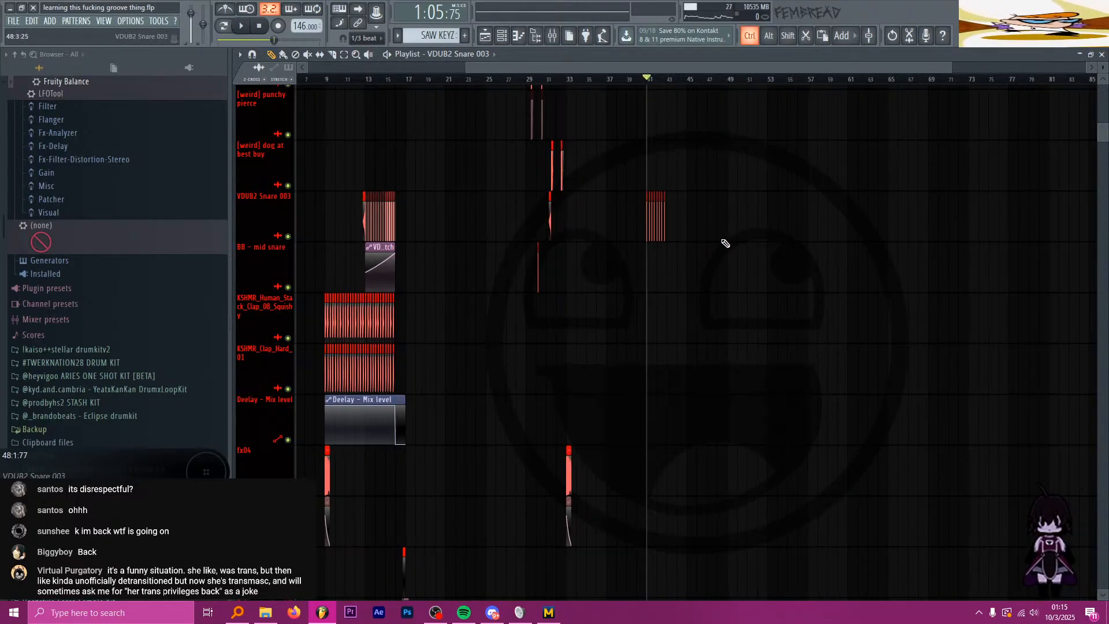
# Step: Play the extended VDUB2 Snare 003 roll from the start of bar 43
pyautogui.click(455, 79)
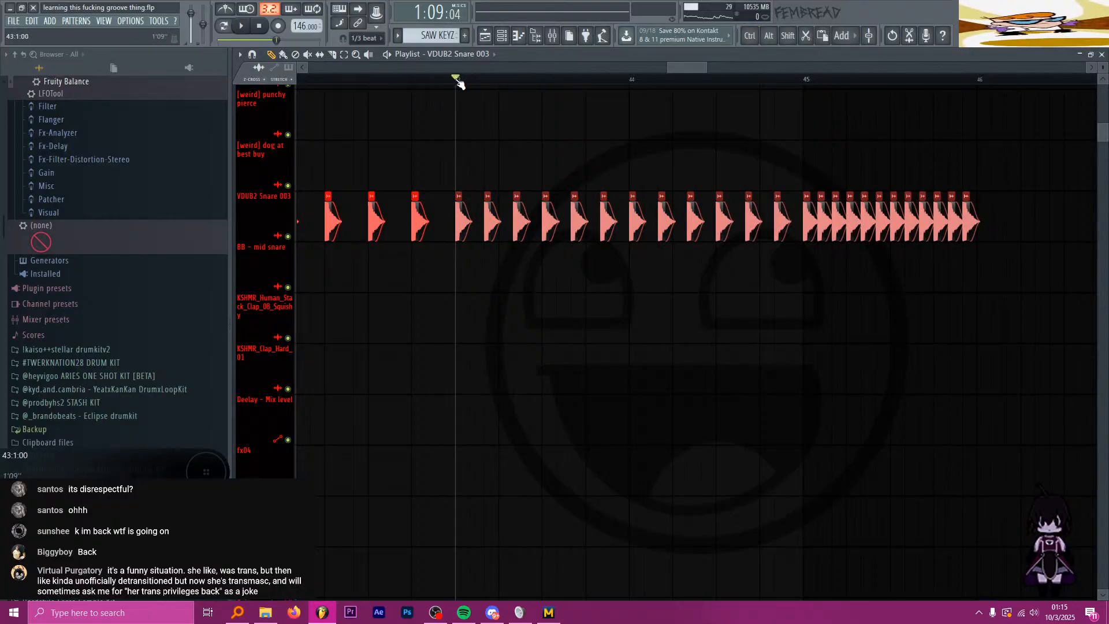
pyautogui.press('space')
pyautogui.scroll(-1, 601, 241)
# Step: Place a copy of the VDUB2 Snare 003 channel pitch automation at 41:1:00 on the track beneath the new snare roll
pyautogui.scroll(-8, 602, 241)
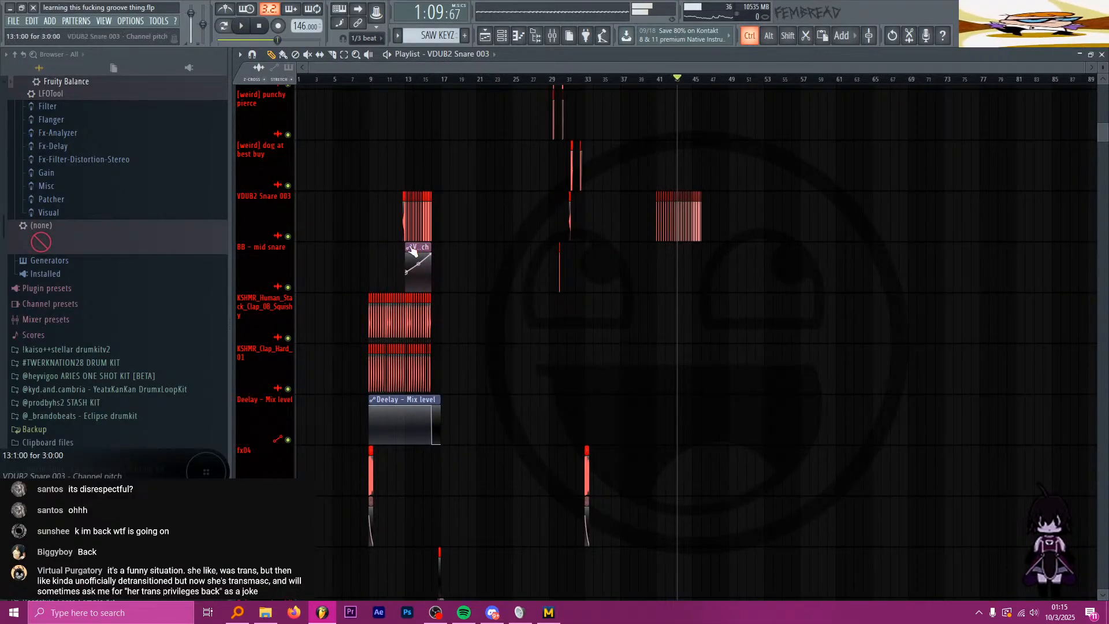
pyautogui.scroll(3, 742, 286)
pyautogui.click(657, 267)
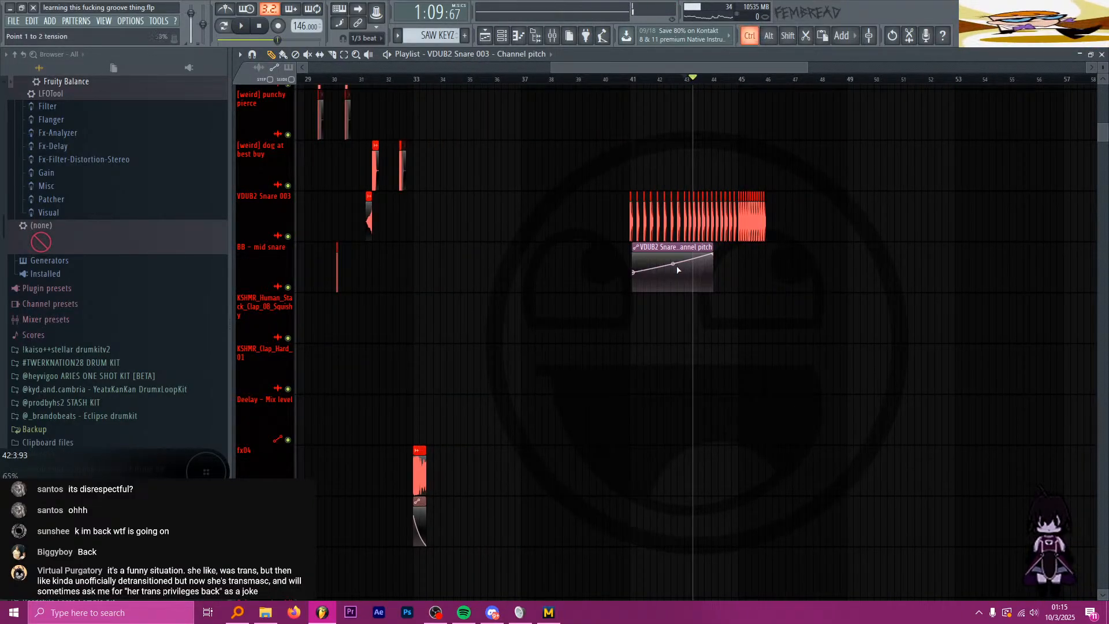
pyautogui.scroll(2, 596, 274)
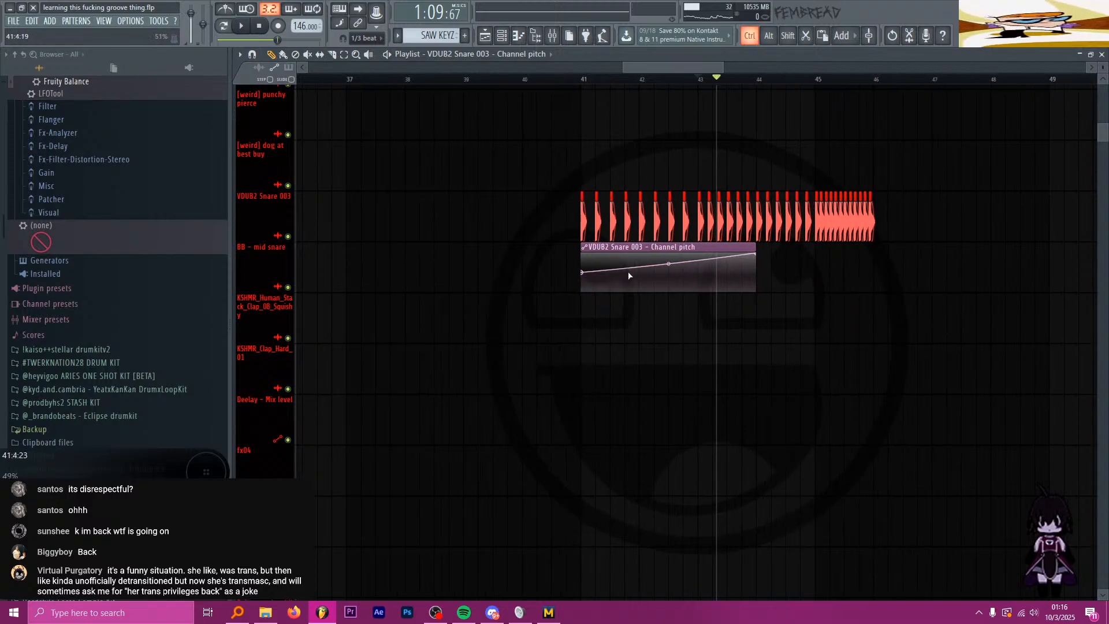
pyautogui.scroll(2, 629, 273)
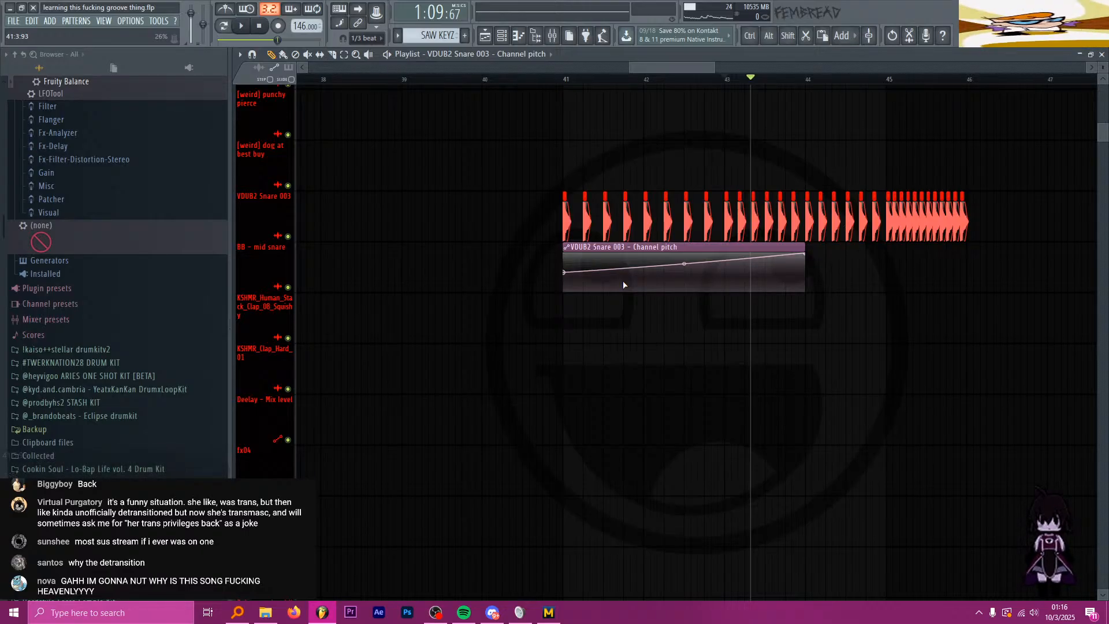
# Step: Open the SAW KEYZ pattern in the piano roll and audition its notes in bar 1
pyautogui.scroll(-15, 623, 284)
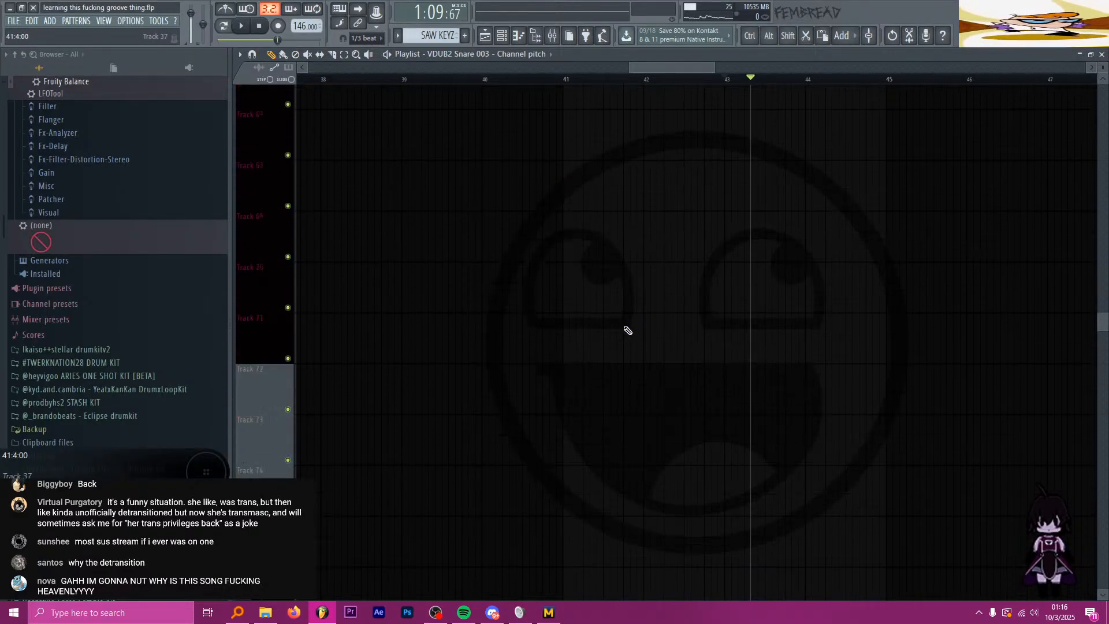
pyautogui.scroll(10, 628, 330)
pyautogui.scroll(-7, 611, 324)
pyautogui.doubleClick(562, 310)
pyautogui.scroll(-5, 592, 316)
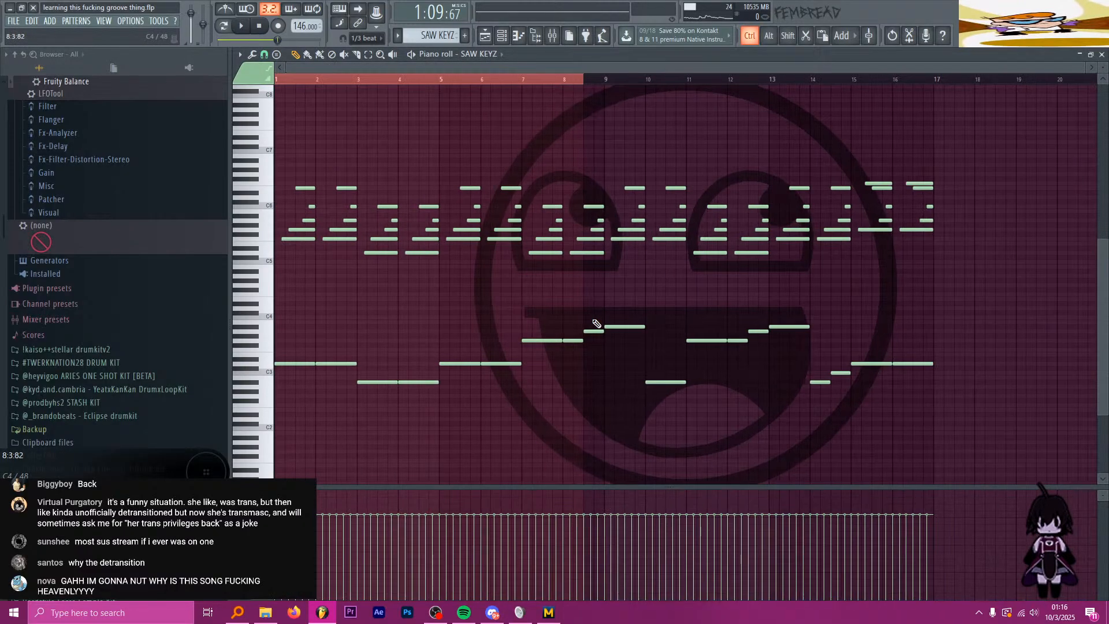
pyautogui.scroll(4, 245, 248)
pyautogui.keyDown('alt'); pyautogui.rightClick(277, 237); pyautogui.keyUp('alt')
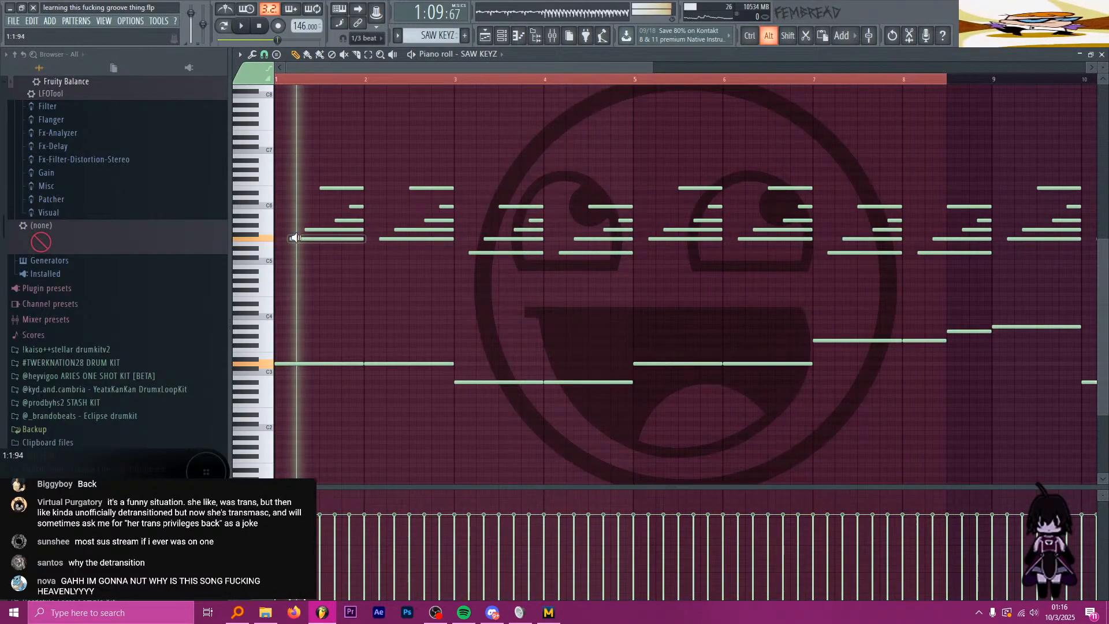
pyautogui.moveTo(295, 238); pyautogui.dragTo(355, 239)
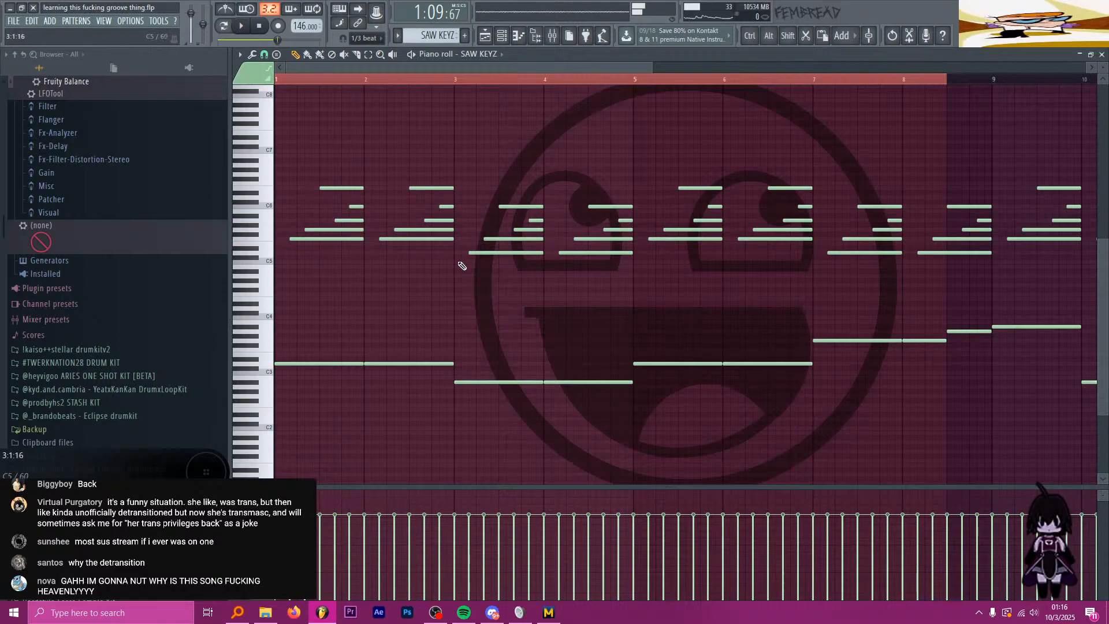
# Step: Audition the SAW KEYZ chords in bars 5, 8 and 11 of the piano roll
pyautogui.keyDown('alt'); pyautogui.rightClick(648, 200); pyautogui.keyUp('alt')
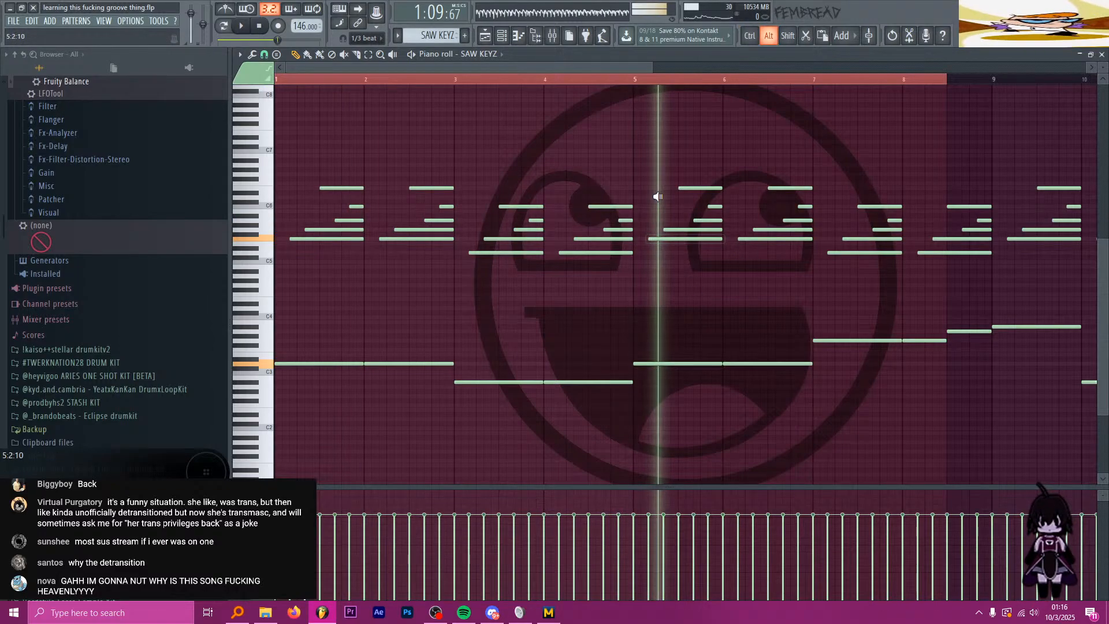
pyautogui.scroll(-1, 854, 270)
pyautogui.keyDown('alt'); pyautogui.rightClick(915, 256); pyautogui.keyUp('alt')
pyautogui.moveTo(916, 257); pyautogui.dragTo(962, 253)
pyautogui.scroll(-1, 919, 246)
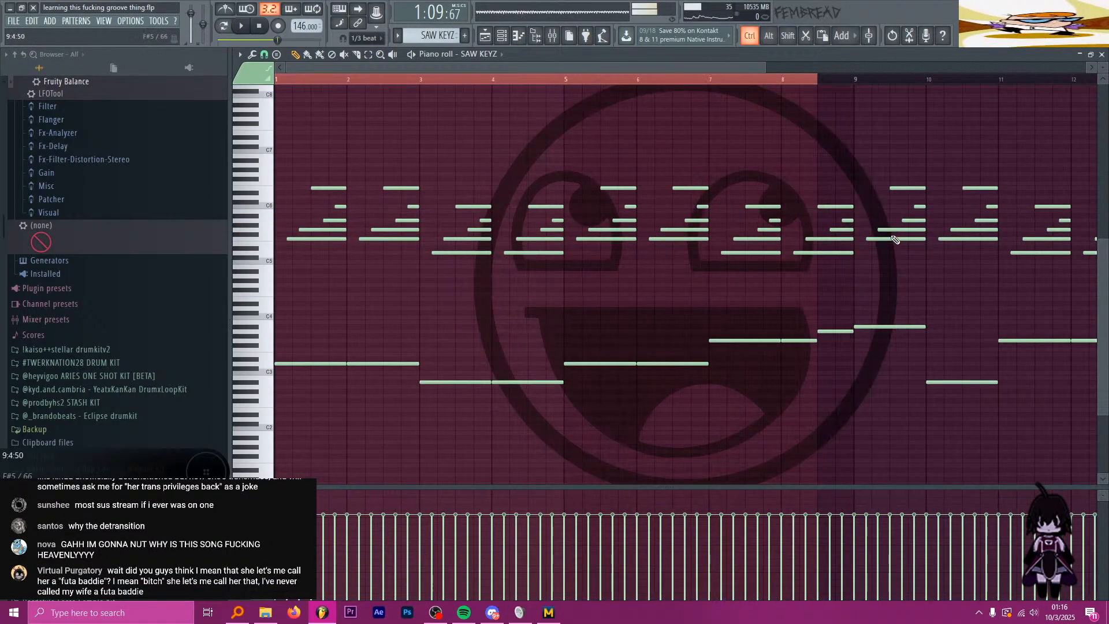
pyautogui.scroll(3, 978, 269)
pyautogui.scroll(-2, 824, 262)
pyautogui.scroll(2, 947, 283)
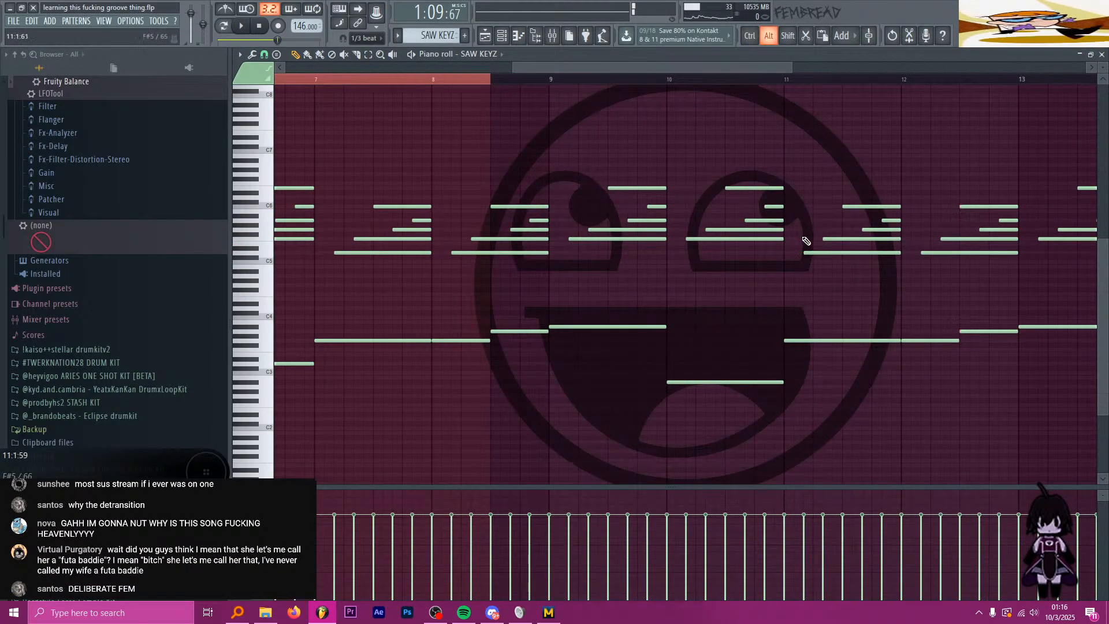
pyautogui.keyDown('alt'); pyautogui.rightClick(841, 243); pyautogui.keyUp('alt')
pyautogui.moveTo(842, 243); pyautogui.dragTo(889, 238)
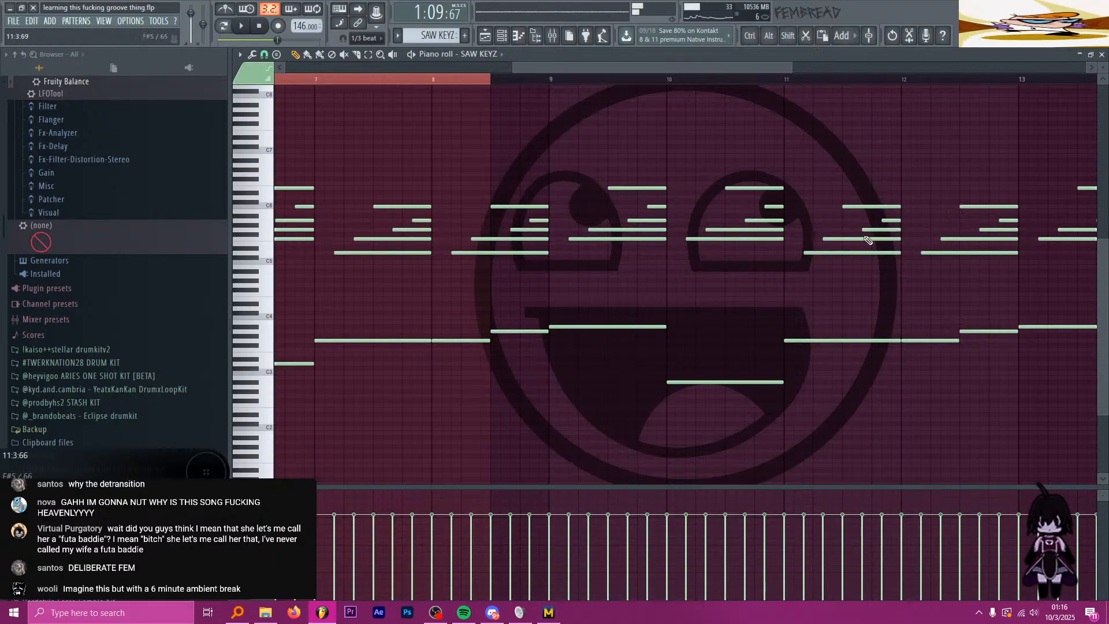
pyautogui.scroll(-3, 802, 215)
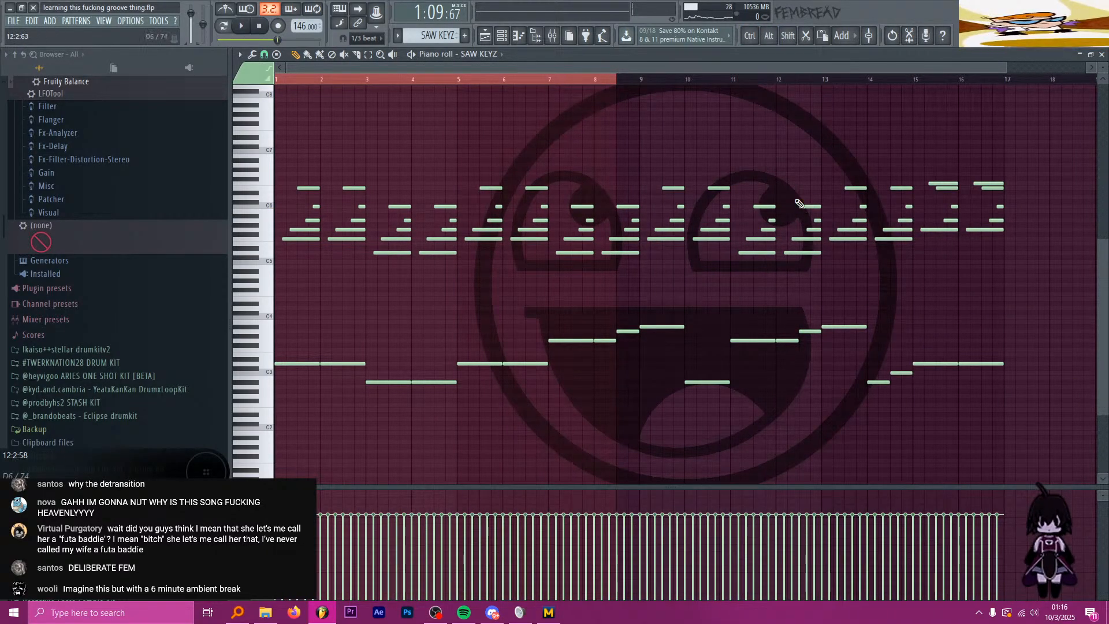
# Step: Return to the playlist and look over the tracks below SAW KEYZ down to the vocals
pyautogui.click(486, 37)
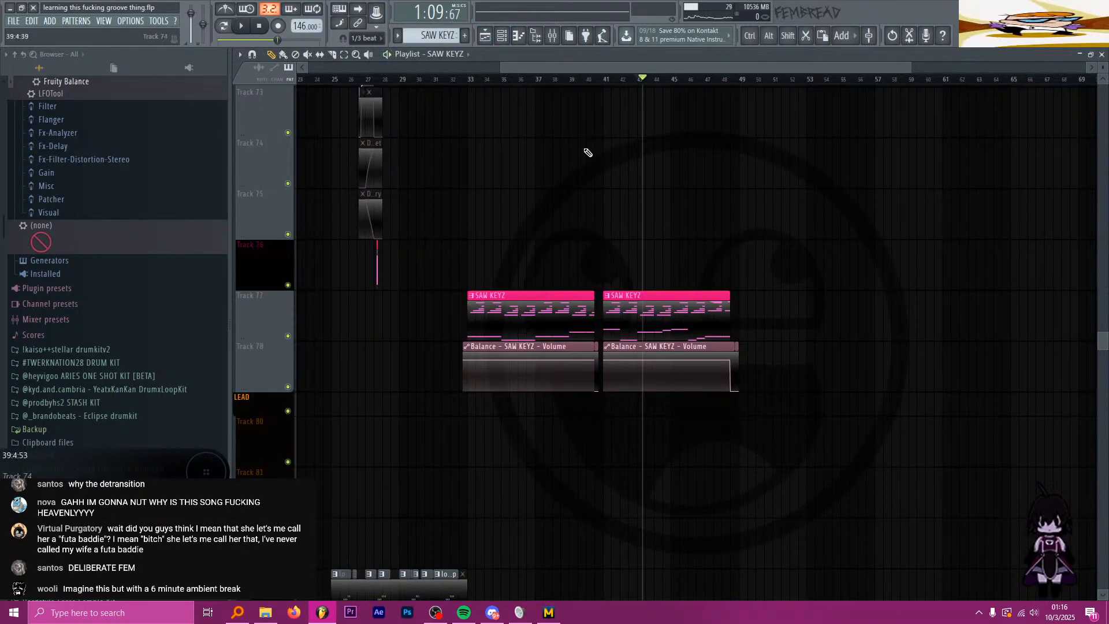
pyautogui.scroll(-3, 584, 196)
pyautogui.scroll(-6, 585, 199)
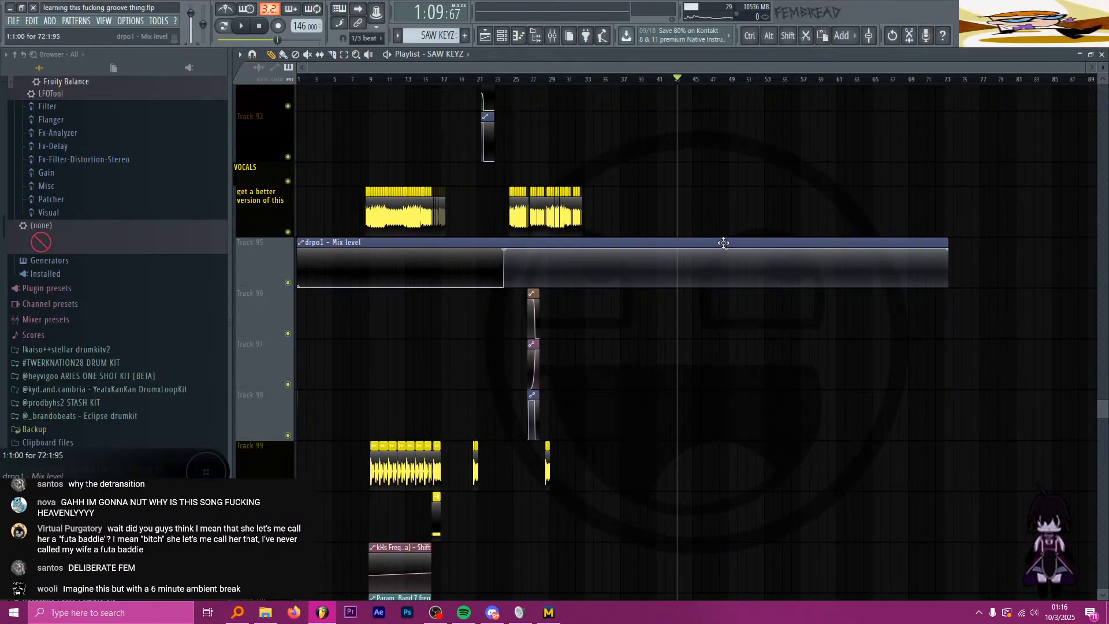
pyautogui.scroll(7, 728, 231)
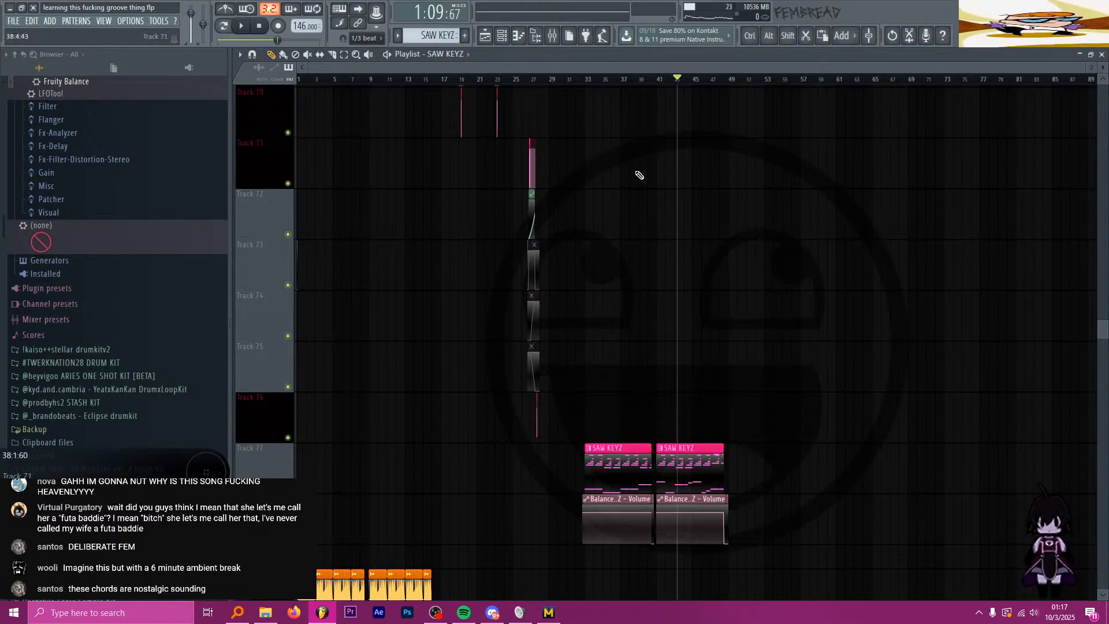
# Step: Set the snap back to Line and shrink the playlist's track height for an overview of the arrangement from bar 1
pyautogui.click(363, 38)
pyautogui.click(365, 55)
pyautogui.scroll(5, 341, 188)
pyautogui.scroll(20, 342, 189)
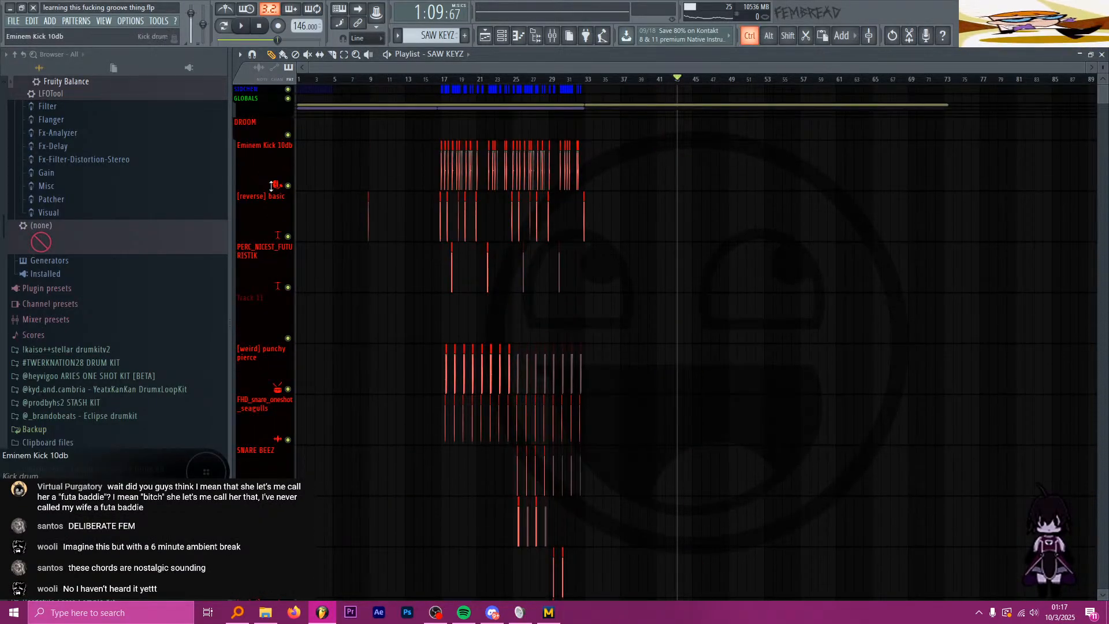
pyautogui.keyDown('ctrl'); pyautogui.scroll(3, 324, 186); pyautogui.keyUp('ctrl')
pyautogui.keyDown('alt'); pyautogui.scroll(-3, 382, 198); pyautogui.keyUp('alt')
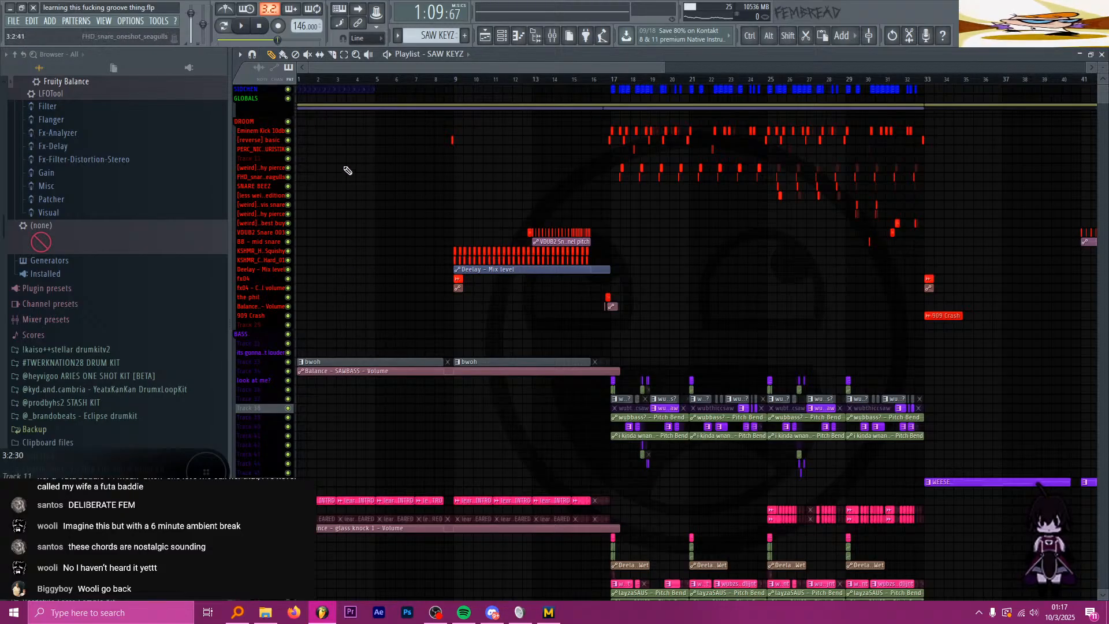
# Step: Make the VDUB2 Snare 003 channel pitch automation at bar 41 unique and extend it to bar 46, the end of the roll
pyautogui.click(299, 79)
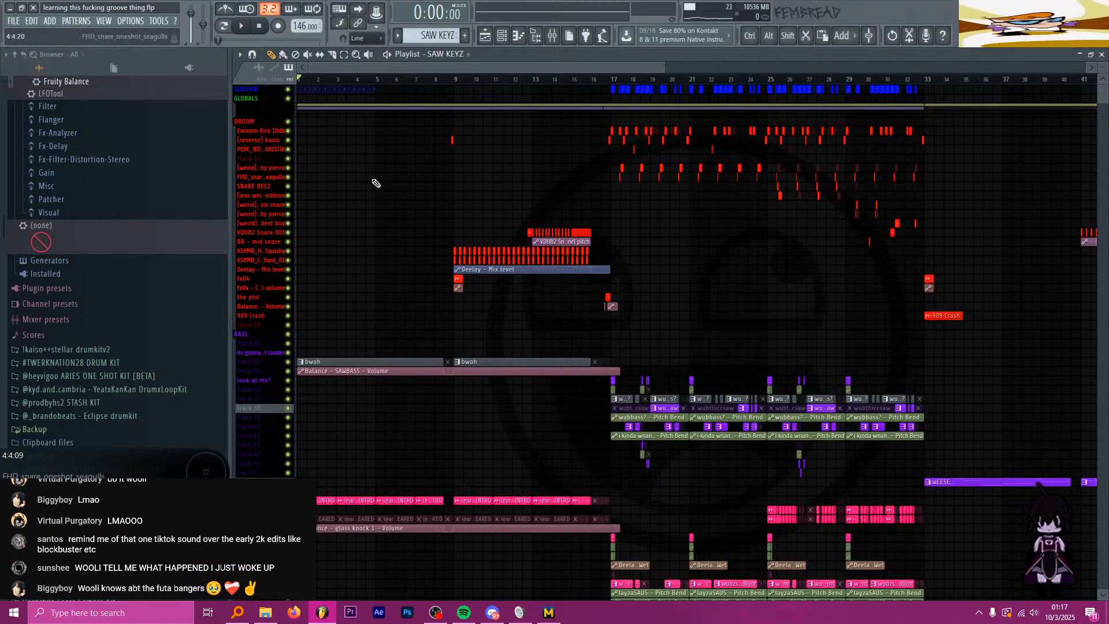
pyautogui.scroll(-4, 361, 230)
pyautogui.scroll(6, 545, 215)
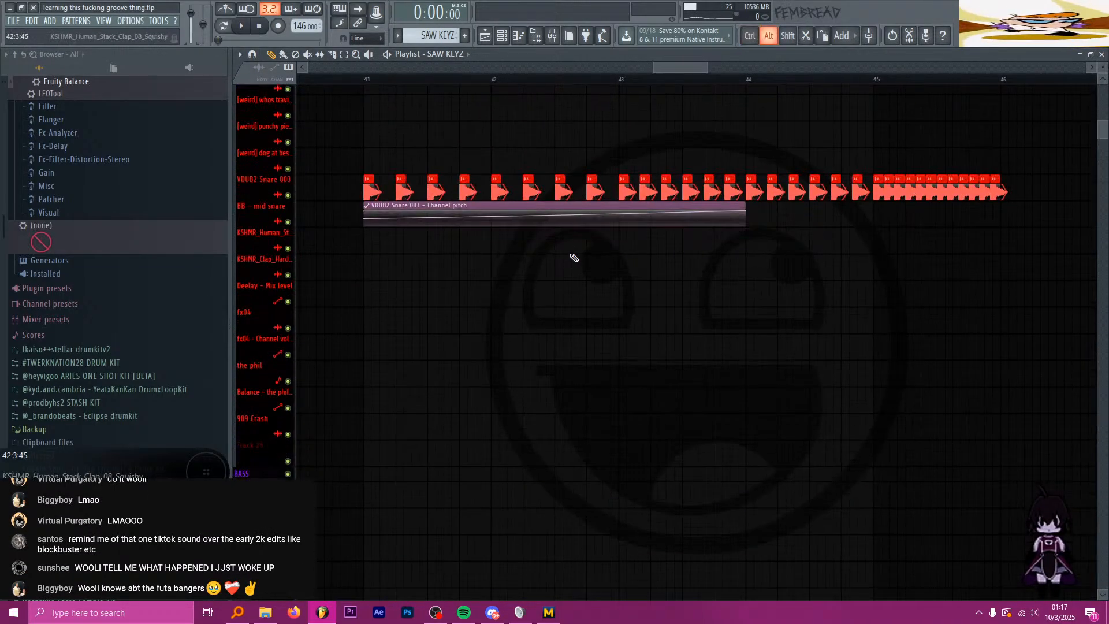
pyautogui.click(523, 150)
pyautogui.press('u')
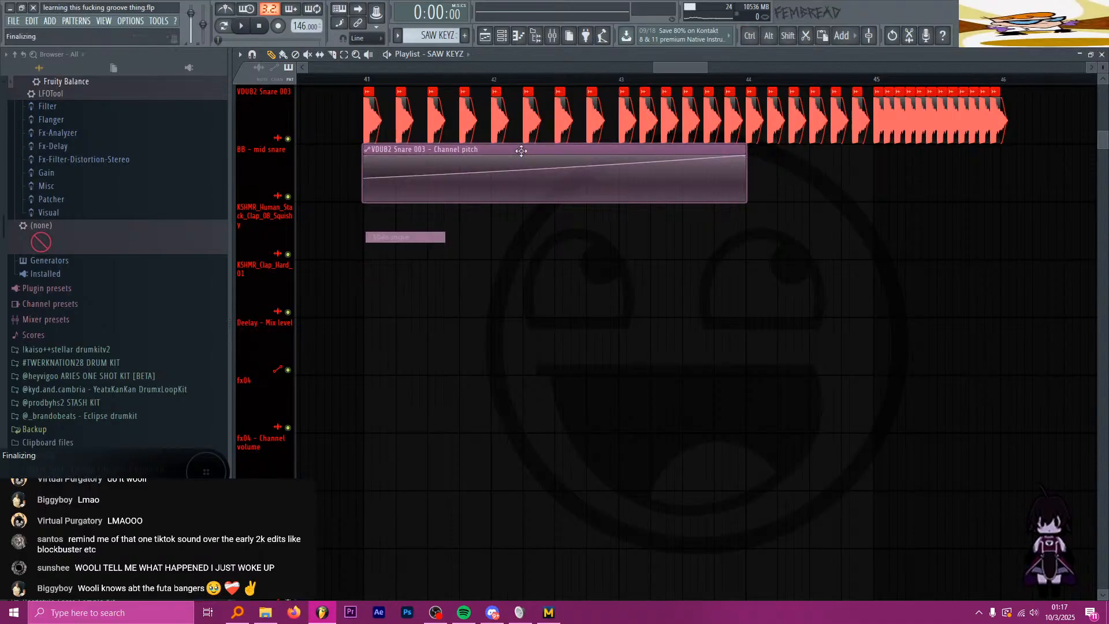
pyautogui.scroll(-2, 522, 165)
pyautogui.moveTo(652, 163); pyautogui.dragTo(824, 153)
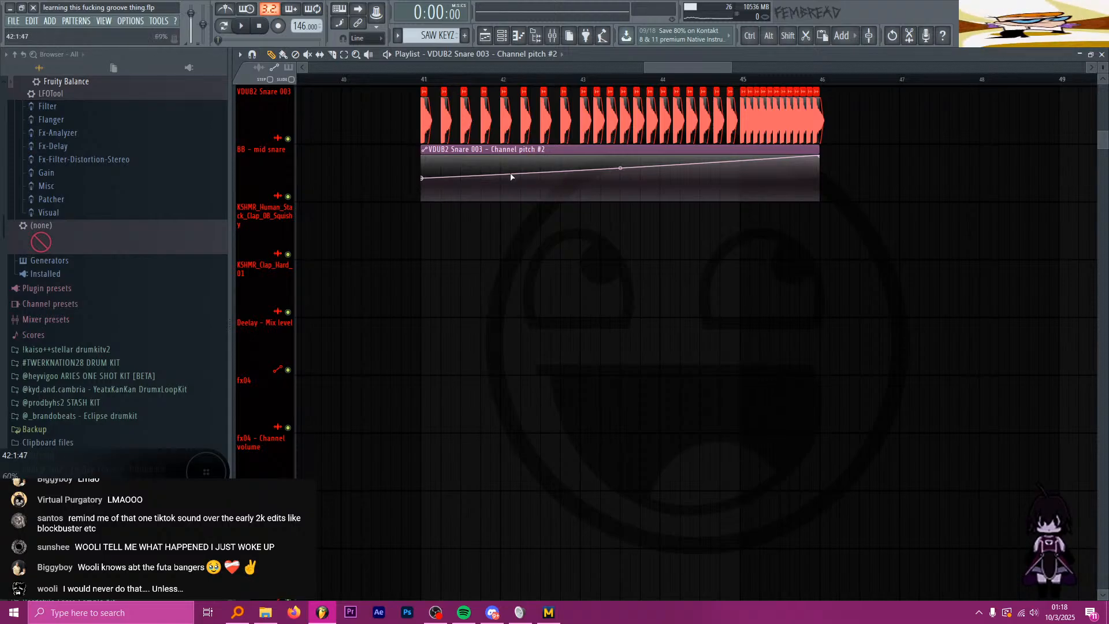
# Step: Lower the starting point of the snare roll's pitch automation to 35% and play the roll from bar 41
pyautogui.moveTo(425, 179); pyautogui.dragTo(424, 186)
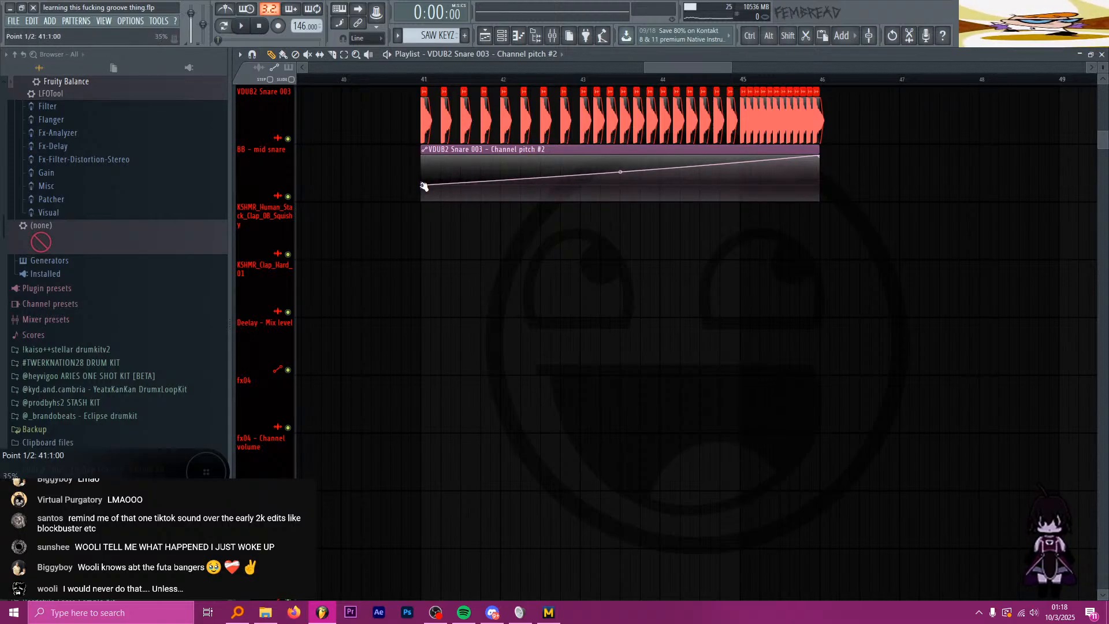
pyautogui.scroll(-3, 589, 250)
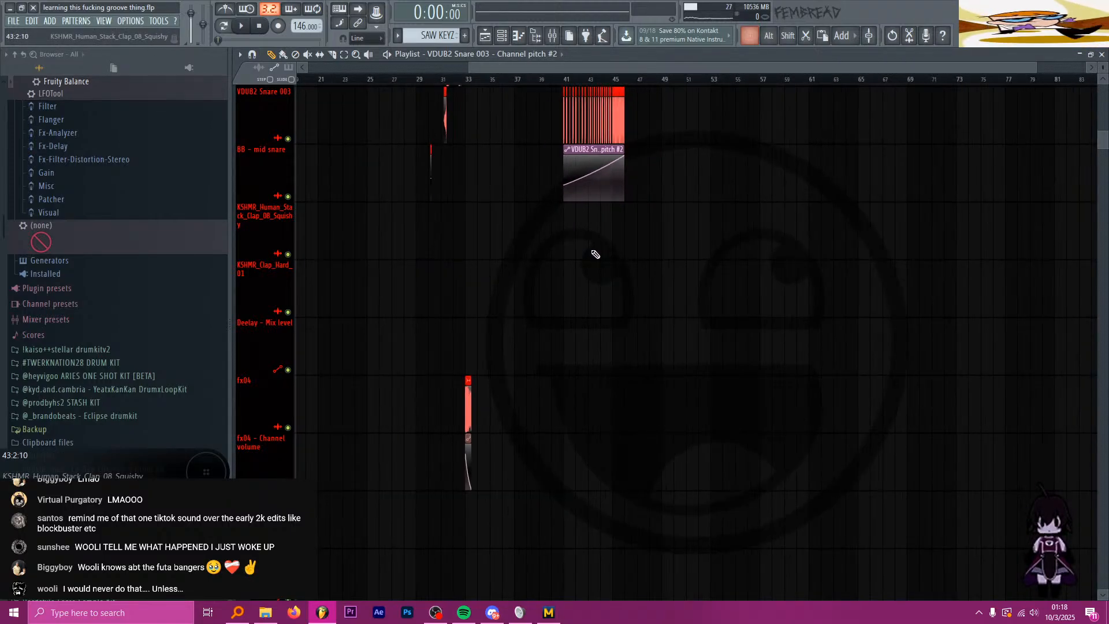
pyautogui.click(577, 82)
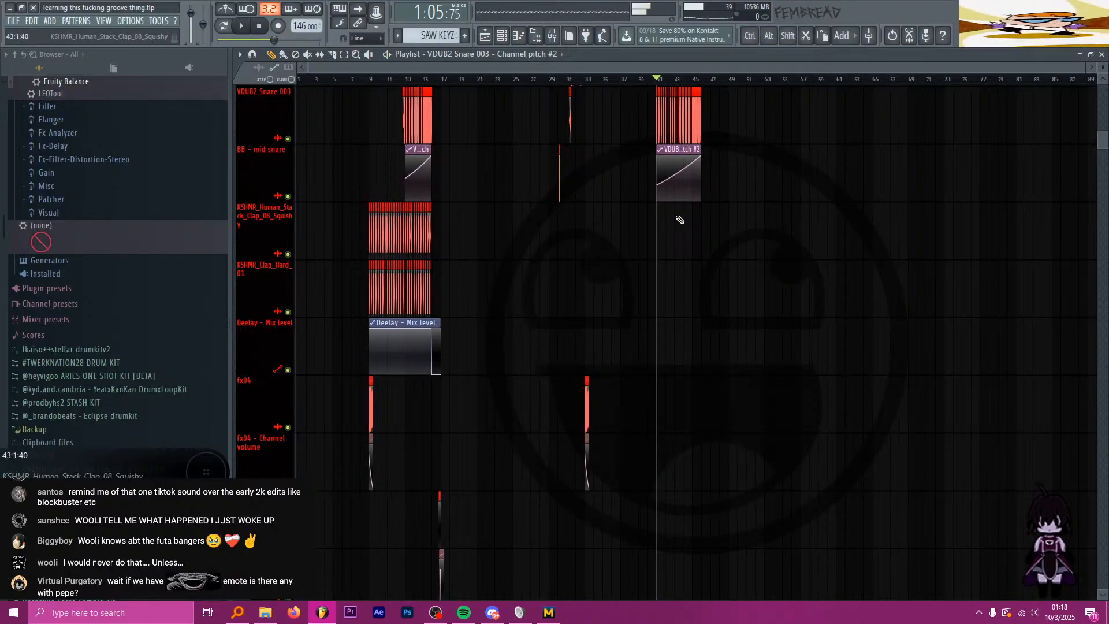
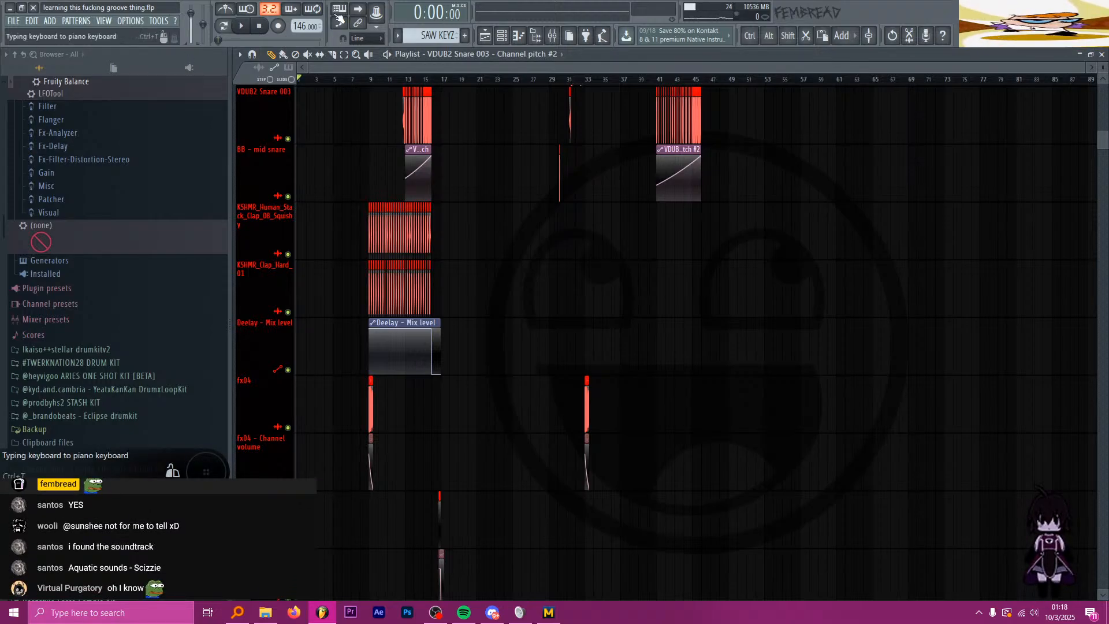
# Step: Collapse the DROOM, BASS, SYNF, LEAD and VOCALS track groups in the playlist
pyautogui.scroll(7, 263, 147)
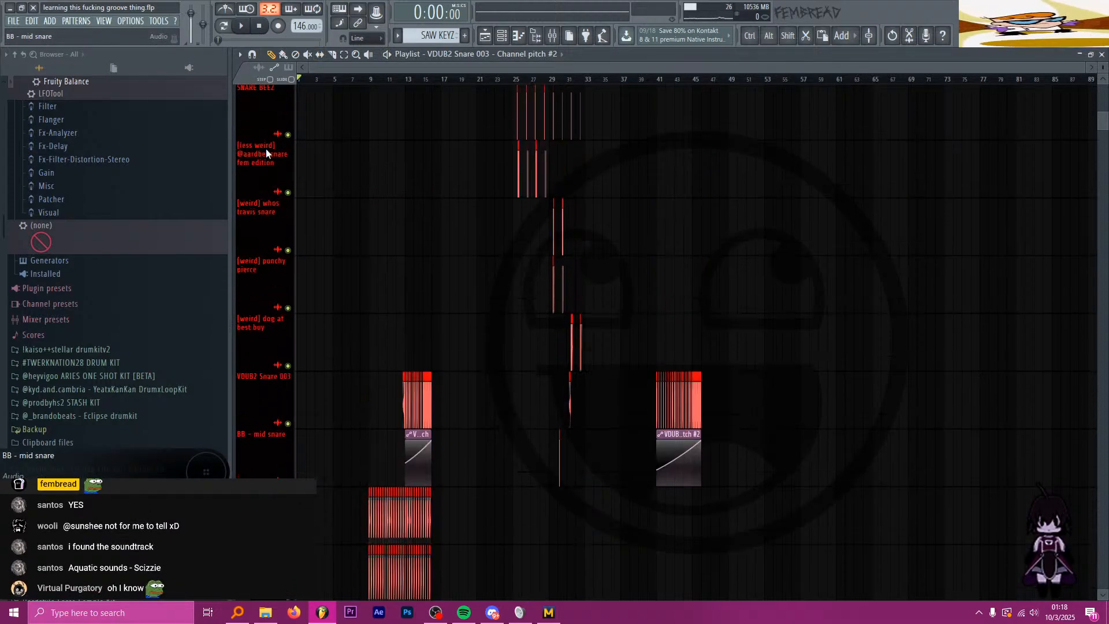
pyautogui.scroll(5, 261, 146)
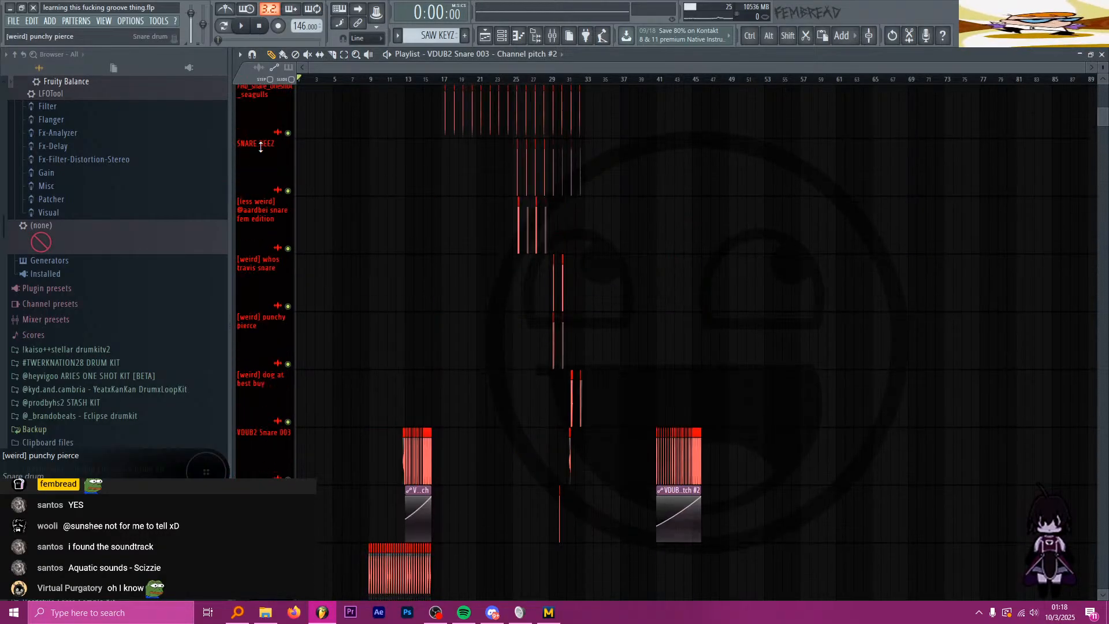
pyautogui.click(264, 137)
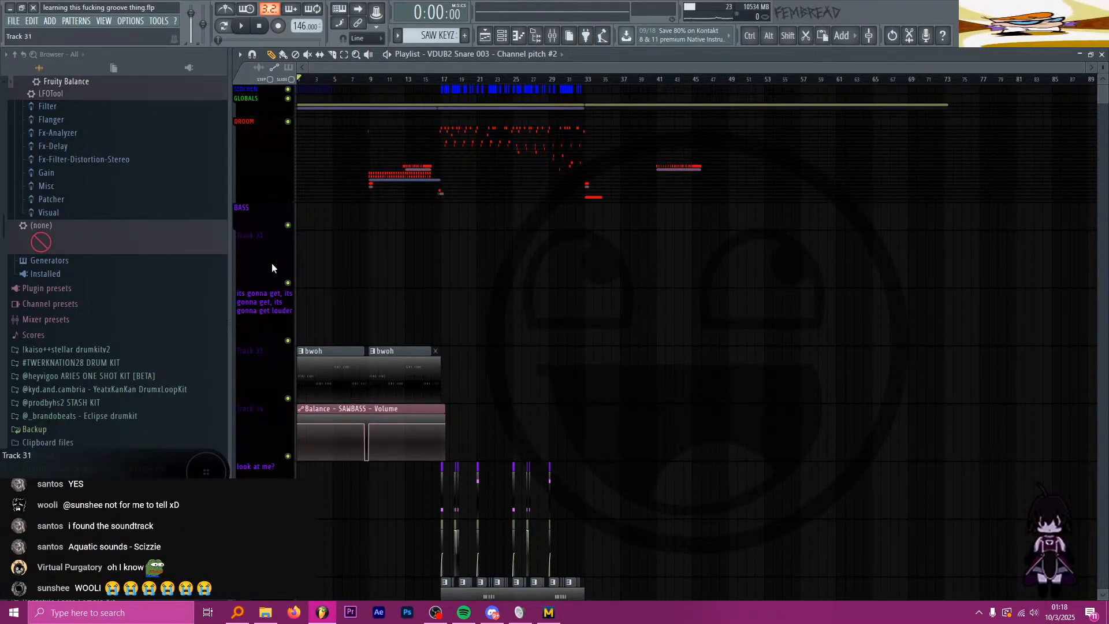
pyautogui.click(259, 228)
pyautogui.click(268, 311)
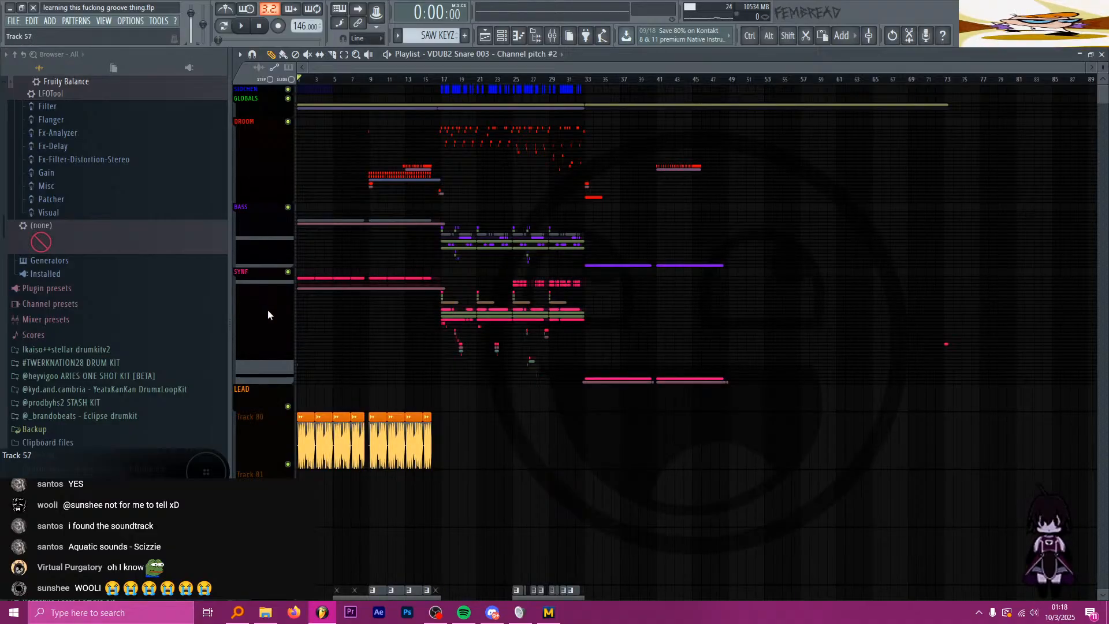
pyautogui.click(263, 406)
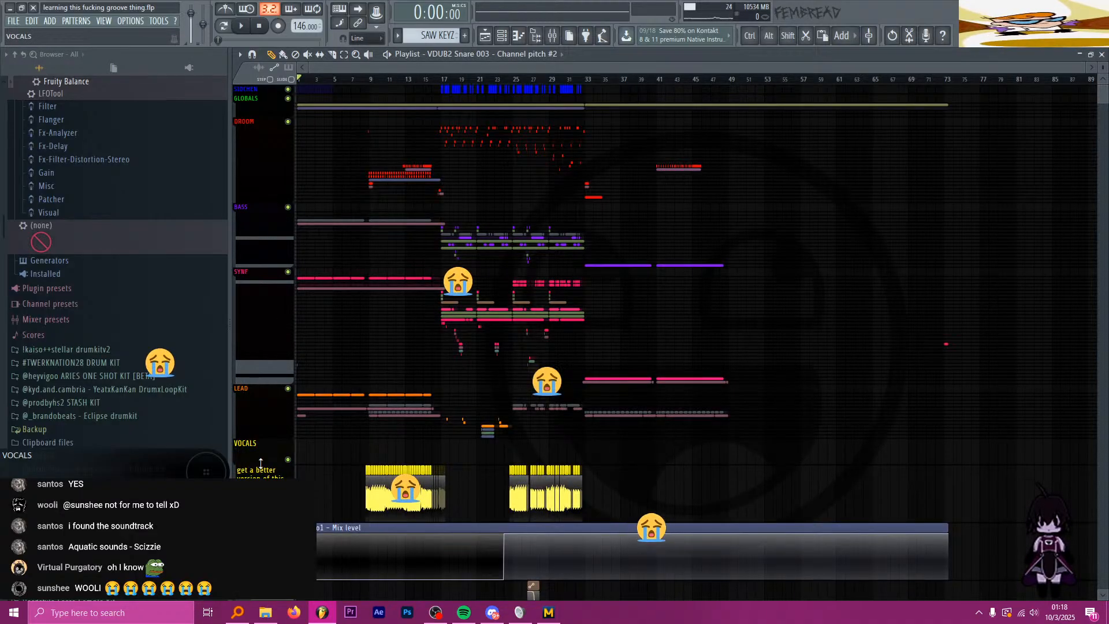
pyautogui.click(260, 462)
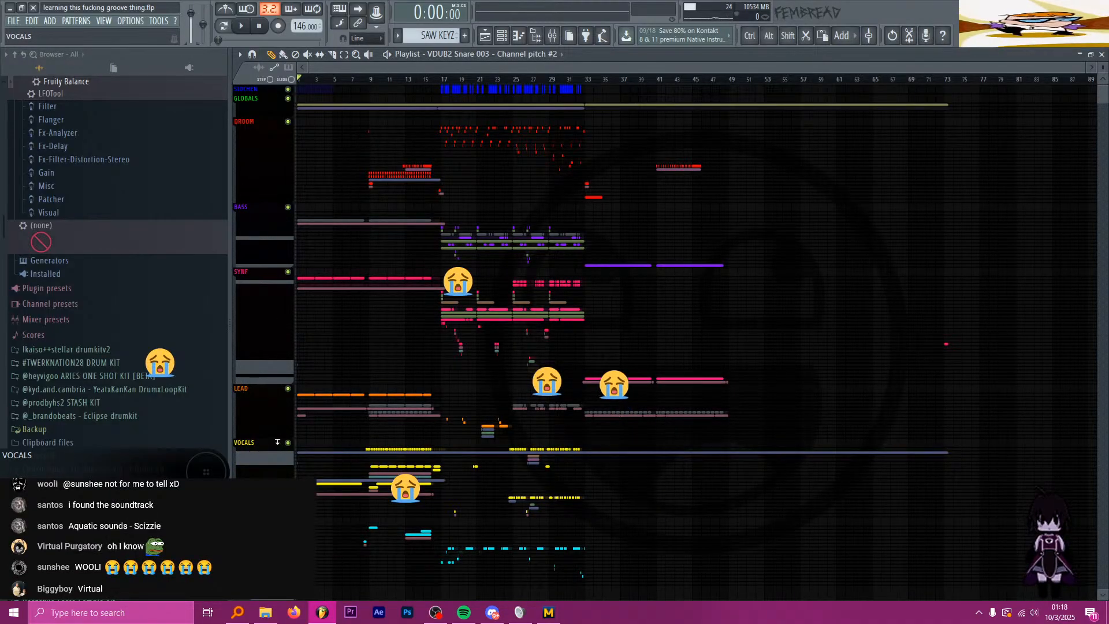
# Step: Play the arrangement from bar 1 and make the Wave Candy vectorscope inside the master track's MASTAH BASIC Patcher visible
pyautogui.scroll(4, 260, 371)
pyautogui.press('space')
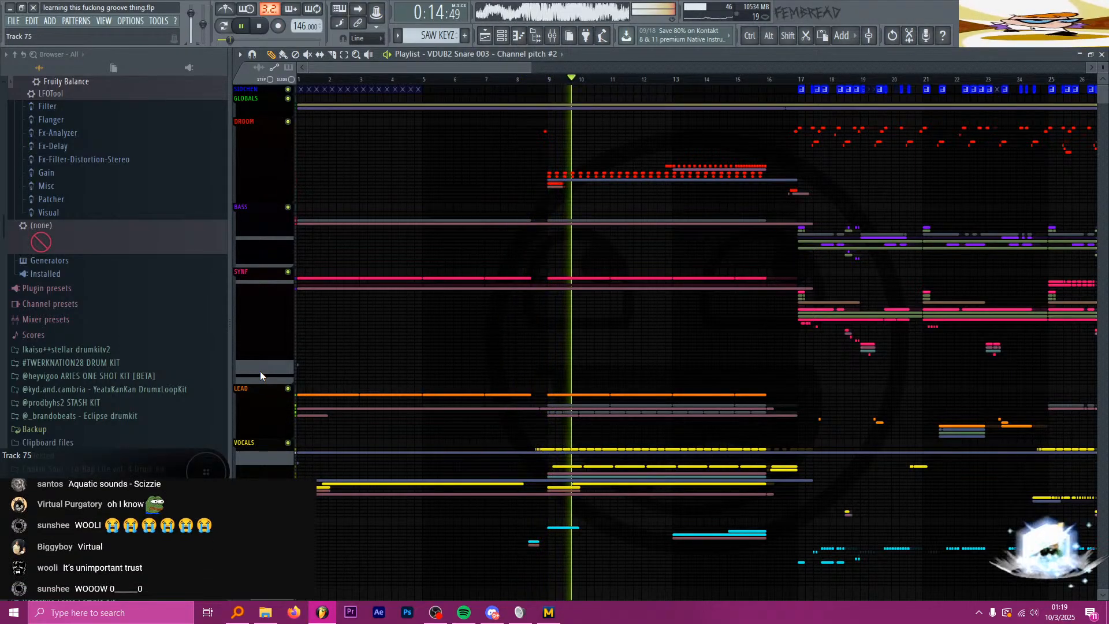
pyautogui.press('F9')
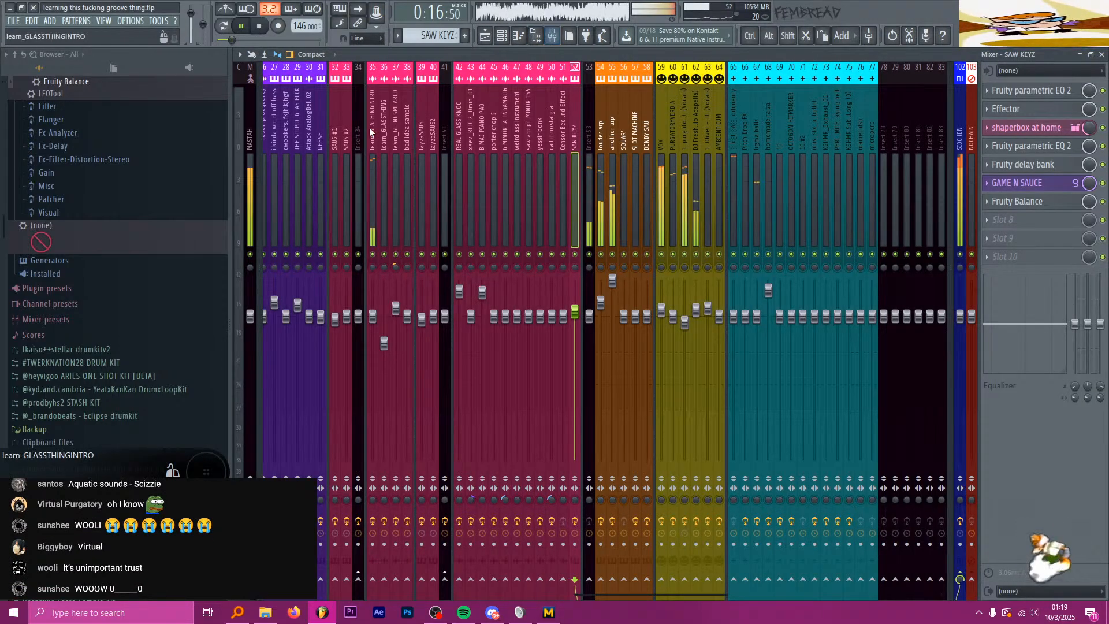
pyautogui.click(249, 123)
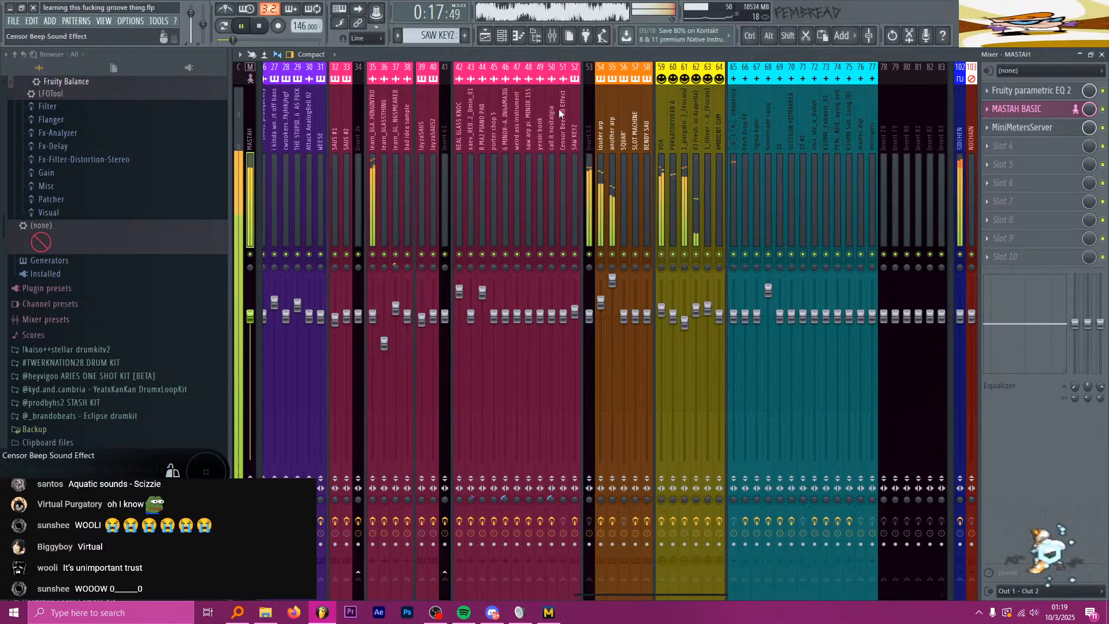
pyautogui.click(1031, 111)
pyautogui.click(493, 218)
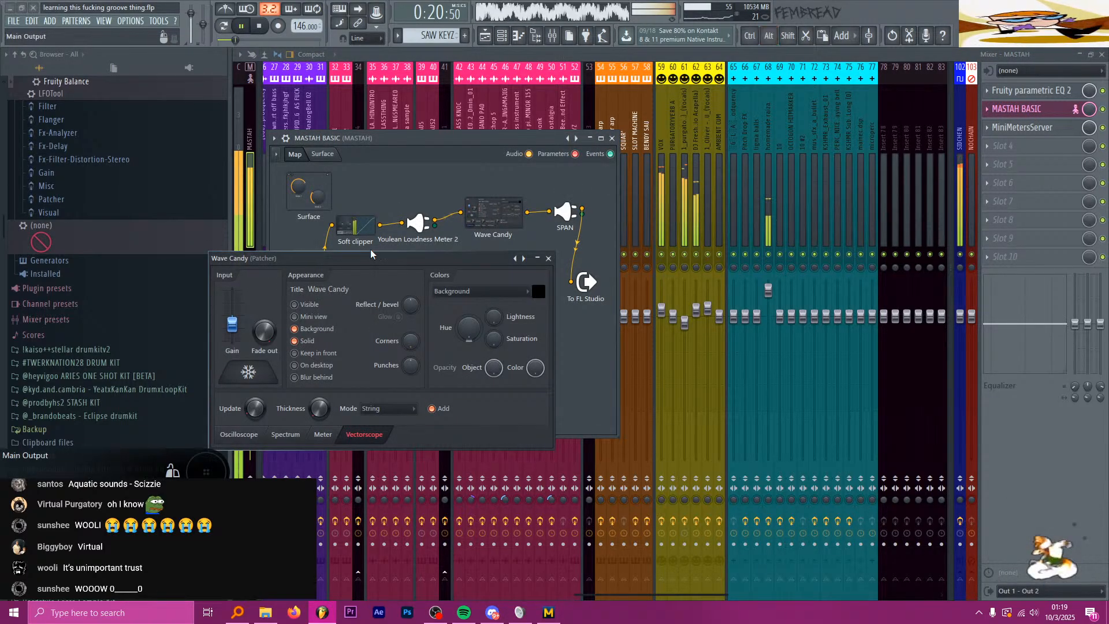
pyautogui.click(315, 306)
# Step: Park the vectorscope display in the corner of the screen, return to the playlist and close the Wave Candy settings
pyautogui.moveTo(356, 119); pyautogui.dragTo(832, 324)
pyautogui.moveTo(930, 414); pyautogui.dragTo(992, 484)
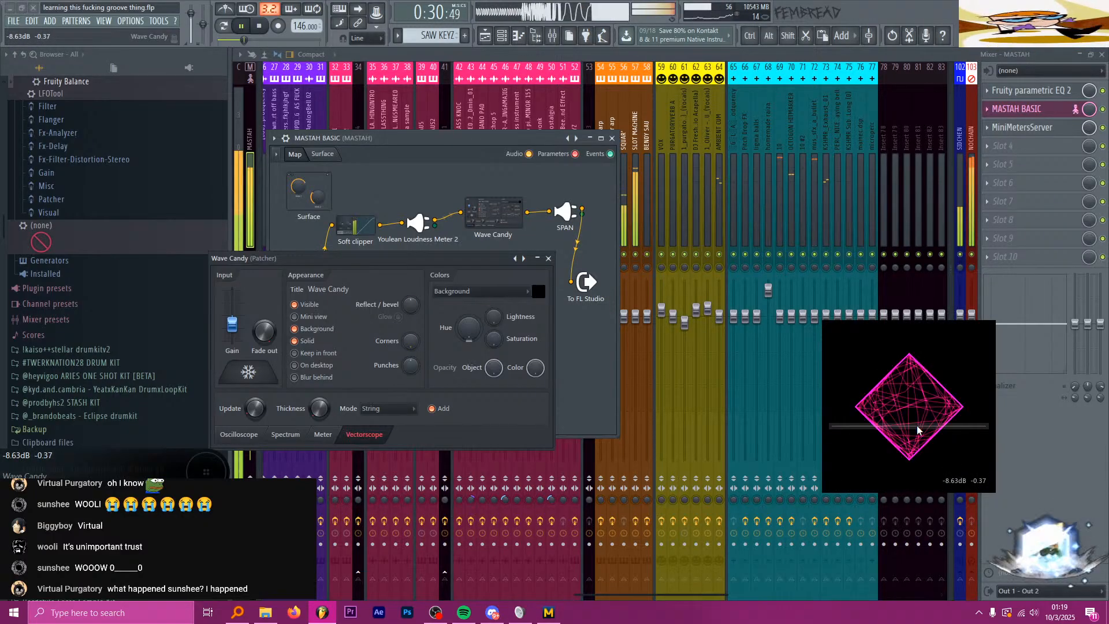
pyautogui.moveTo(904, 420); pyautogui.dragTo(1030, 528)
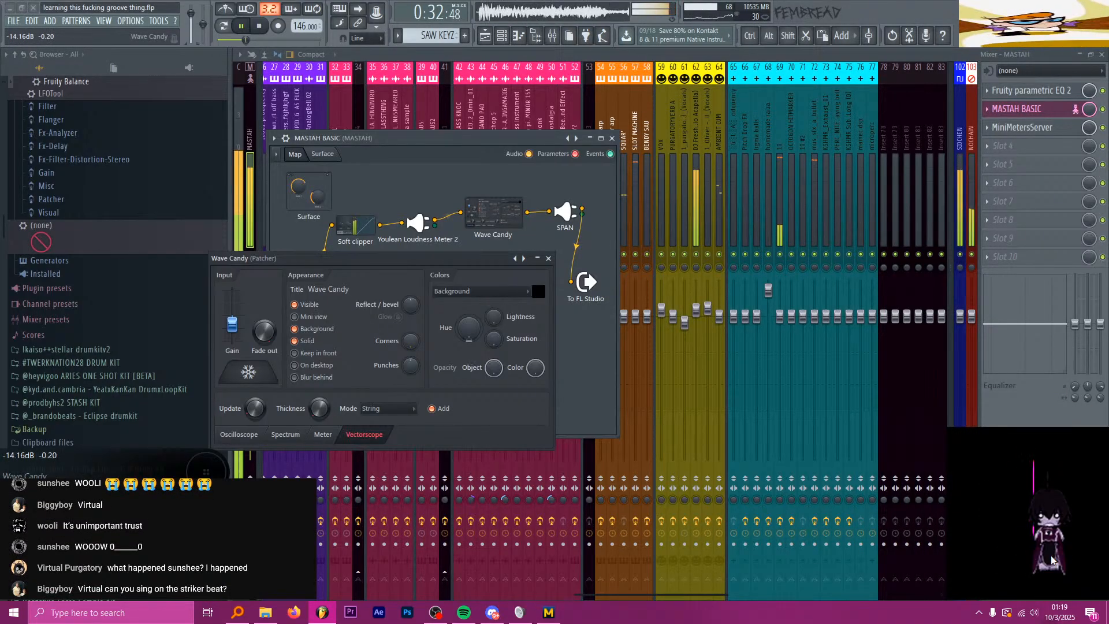
pyautogui.press('F5')
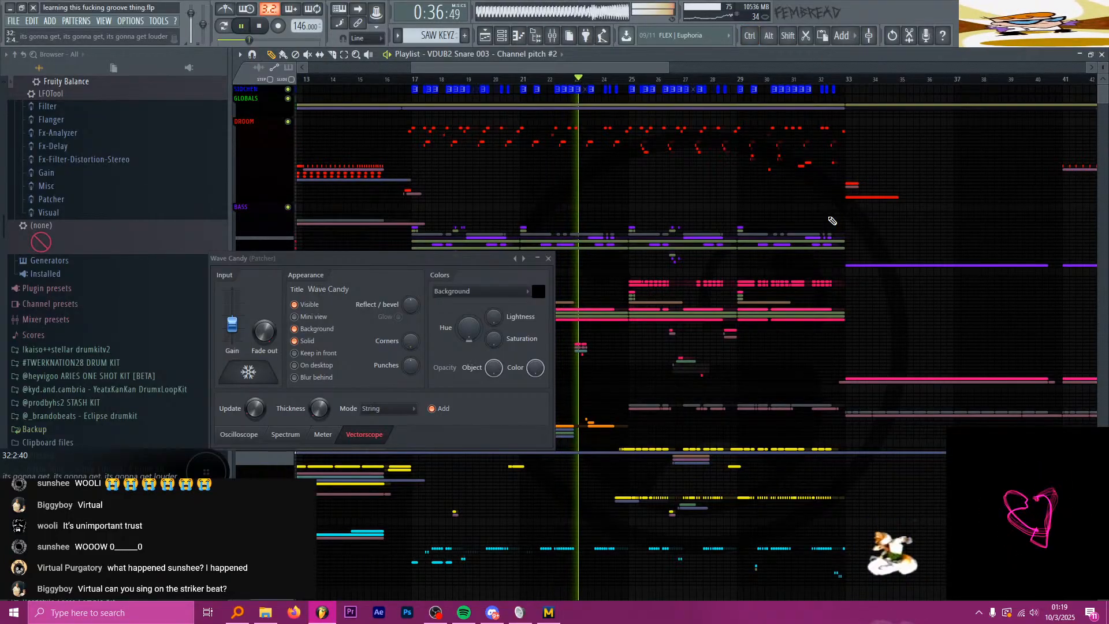
pyautogui.scroll(-1, 835, 214)
pyautogui.scroll(1, 835, 213)
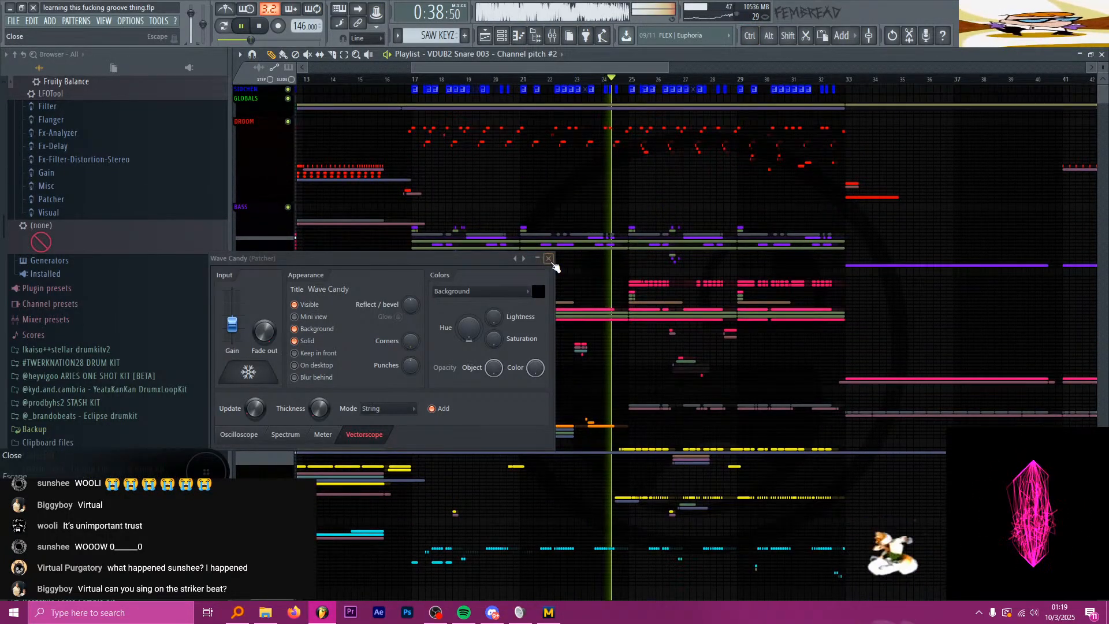
pyautogui.click(549, 259)
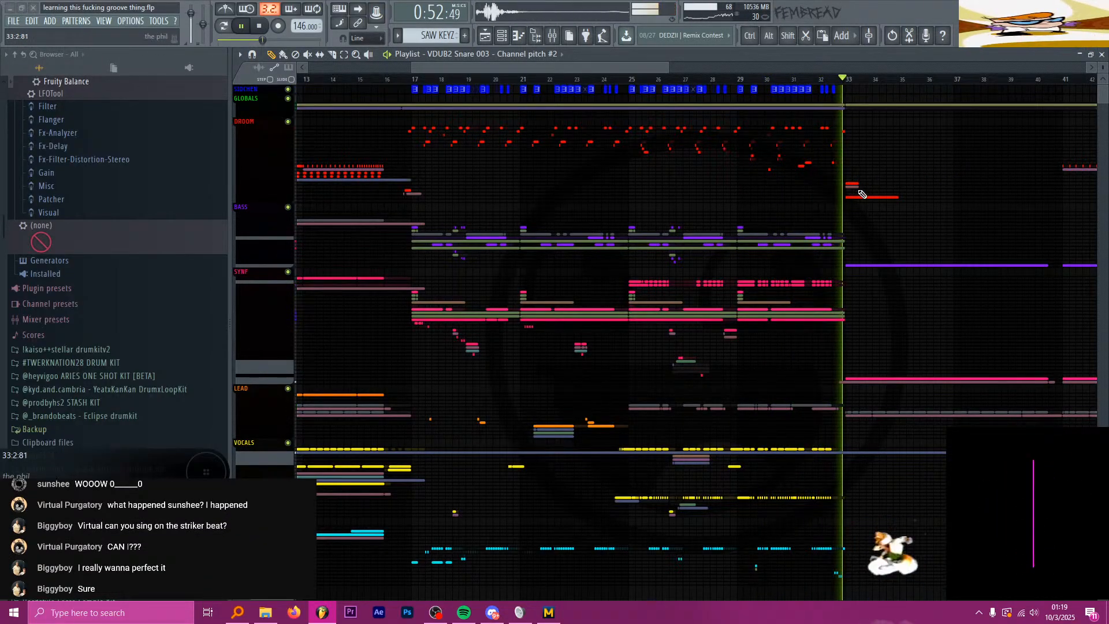
# Step: Play the section after bar 33 and compare its clips with the snare roll at bar 41
pyautogui.scroll(4, 908, 230)
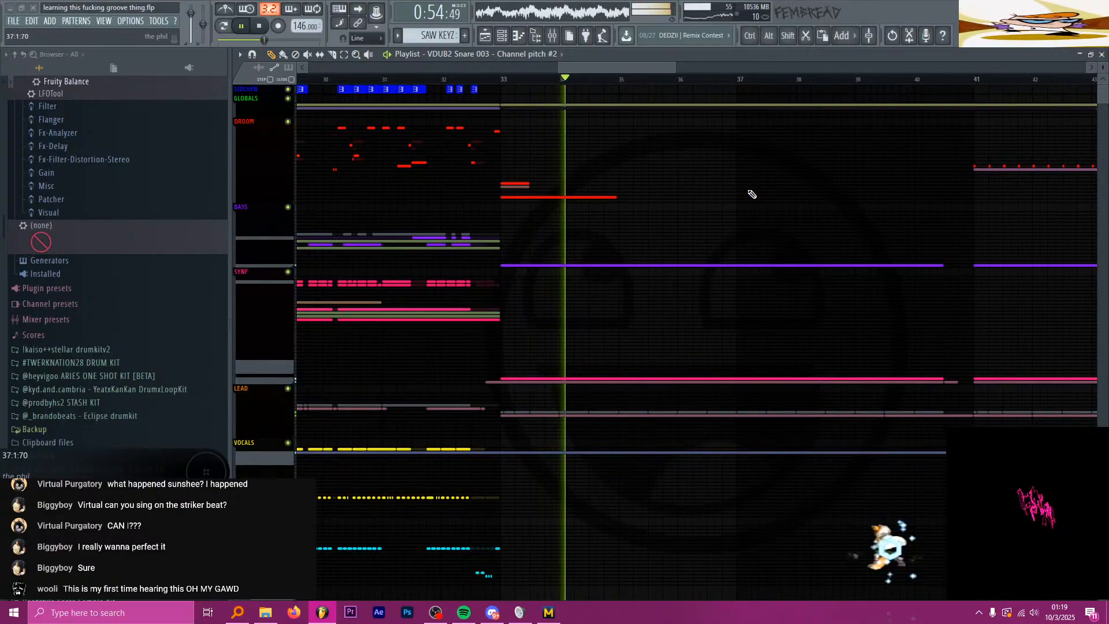
pyautogui.press('space')
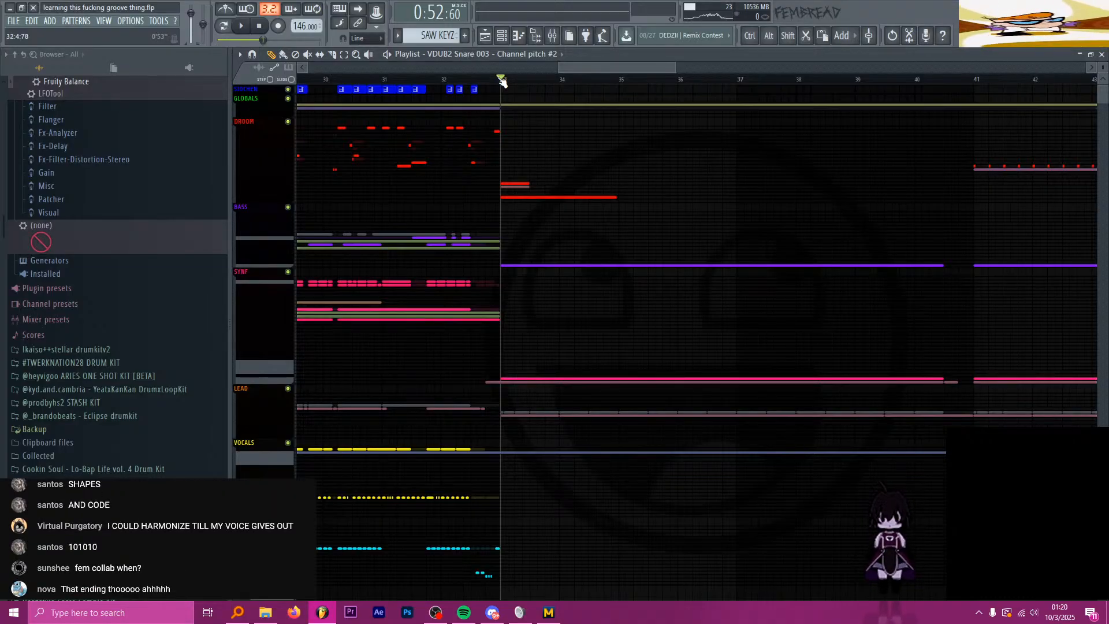
pyautogui.scroll(-5, 560, 138)
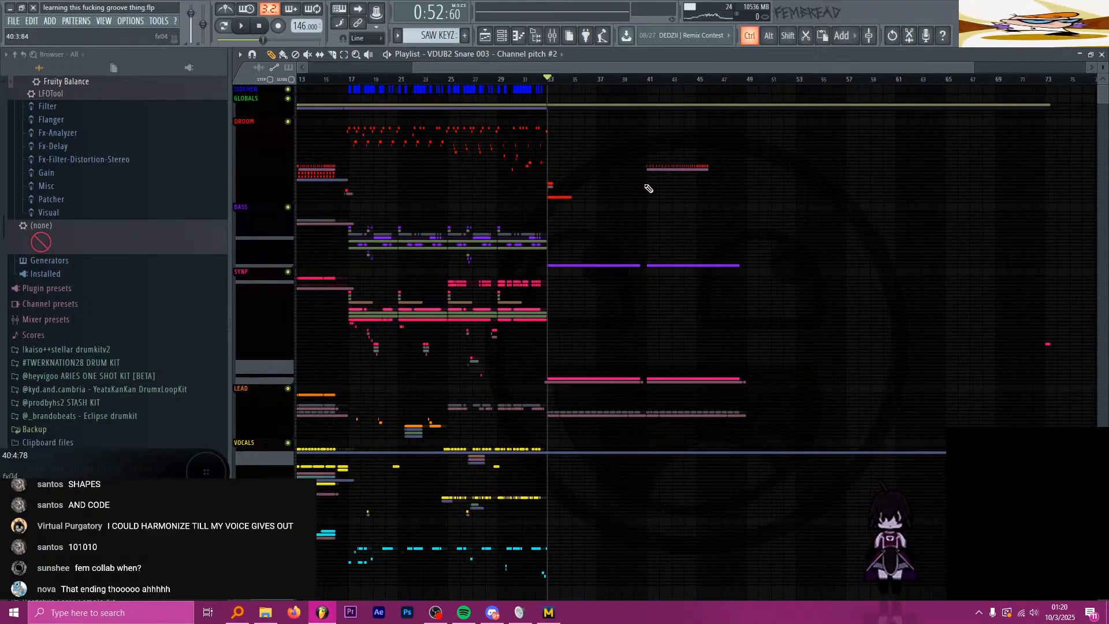
pyautogui.scroll(2, 649, 183)
pyautogui.press('space')
pyautogui.scroll(-10, 514, 175)
pyautogui.scroll(10, 497, 175)
pyautogui.press('space')
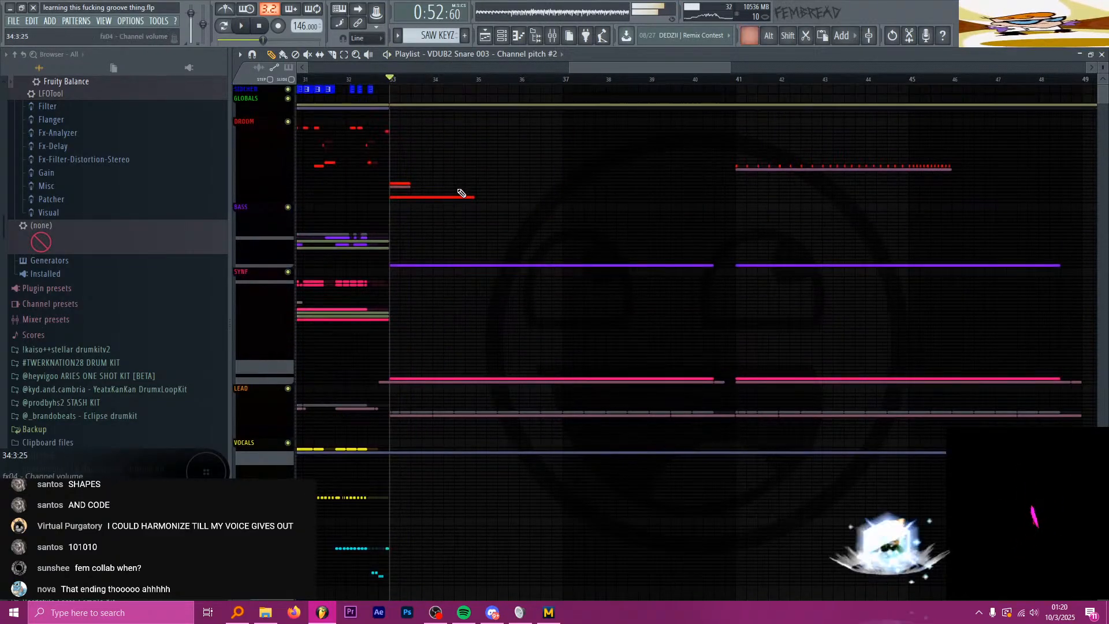
# Step: Expand the collapsed playlist track groups again, from VOCALS and LEAD up to SYNF, BASS and DROOM
pyautogui.scroll(-5, 261, 319)
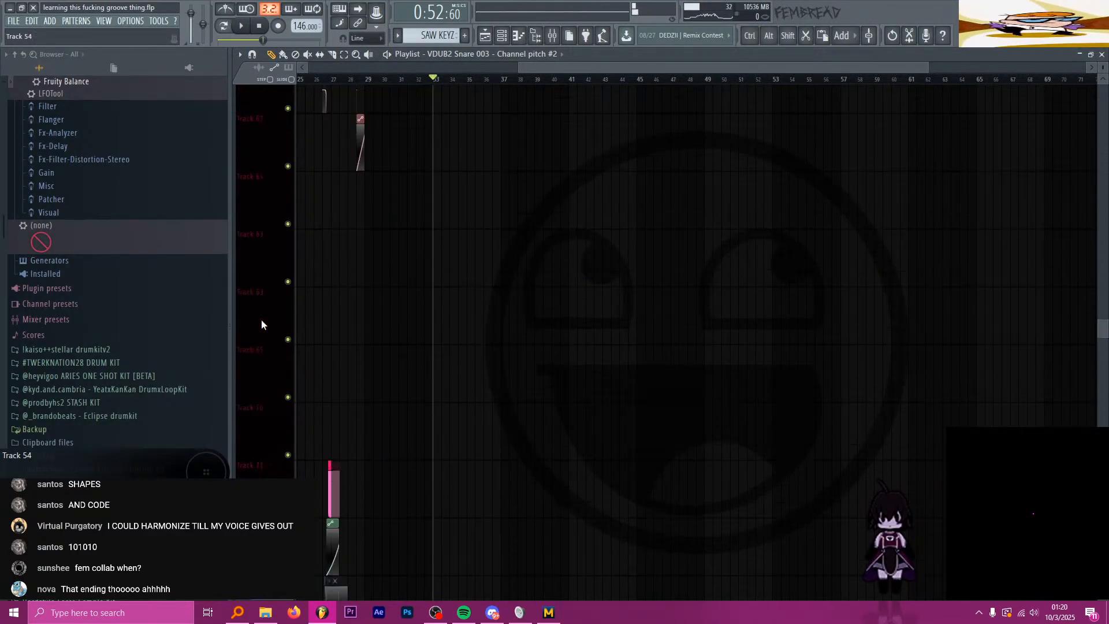
pyautogui.scroll(-4, 261, 324)
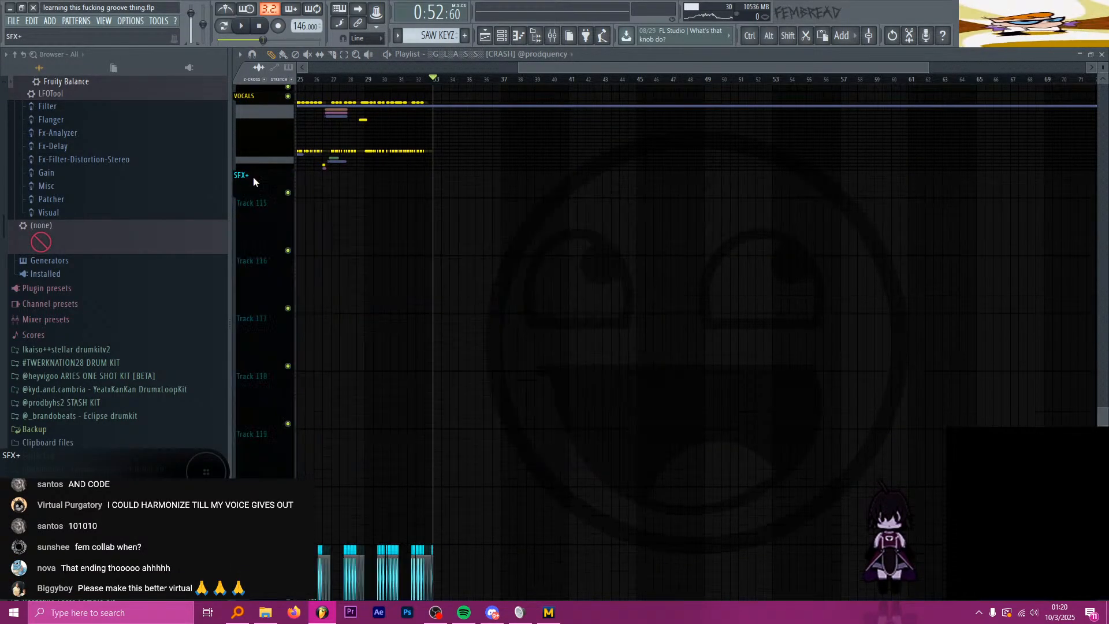
pyautogui.scroll(3, 255, 231)
pyautogui.scroll(15, 261, 272)
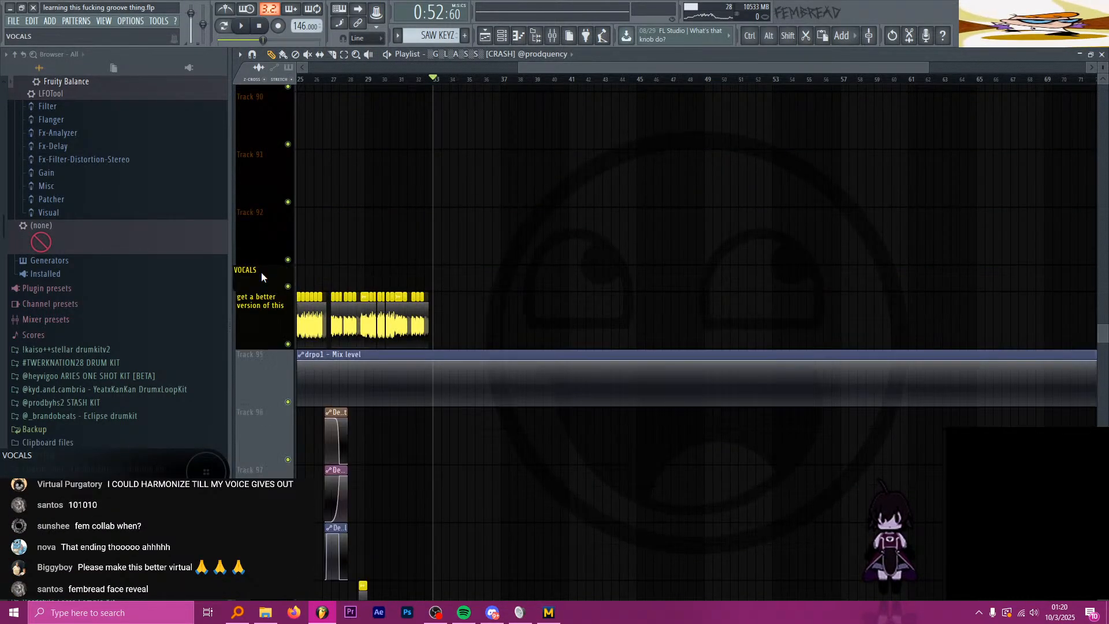
pyautogui.scroll(15, 262, 276)
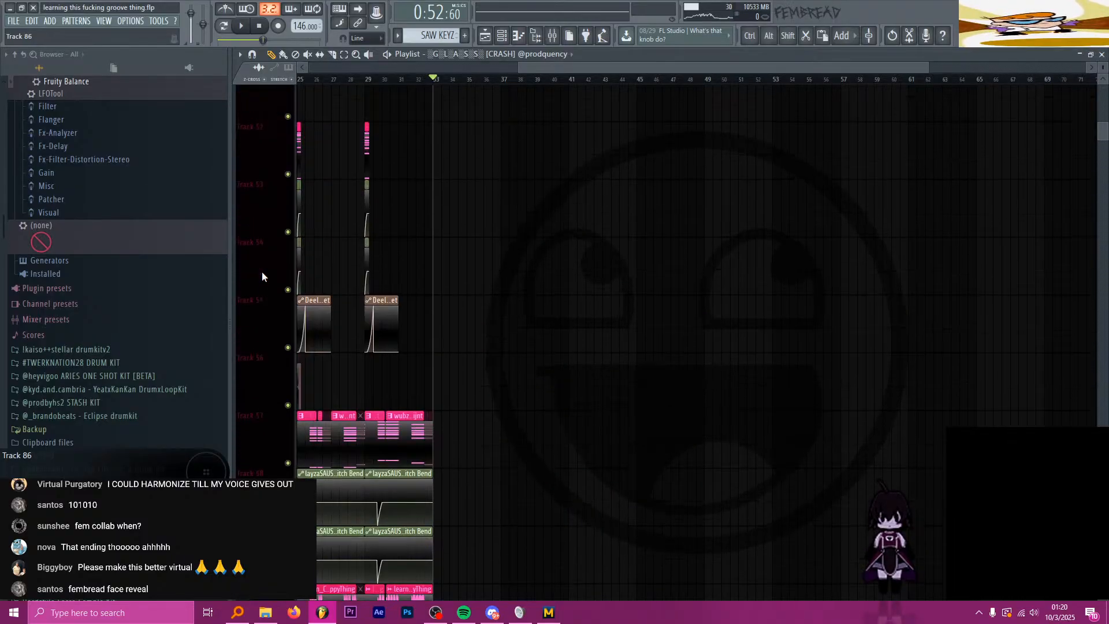
pyautogui.click(254, 208)
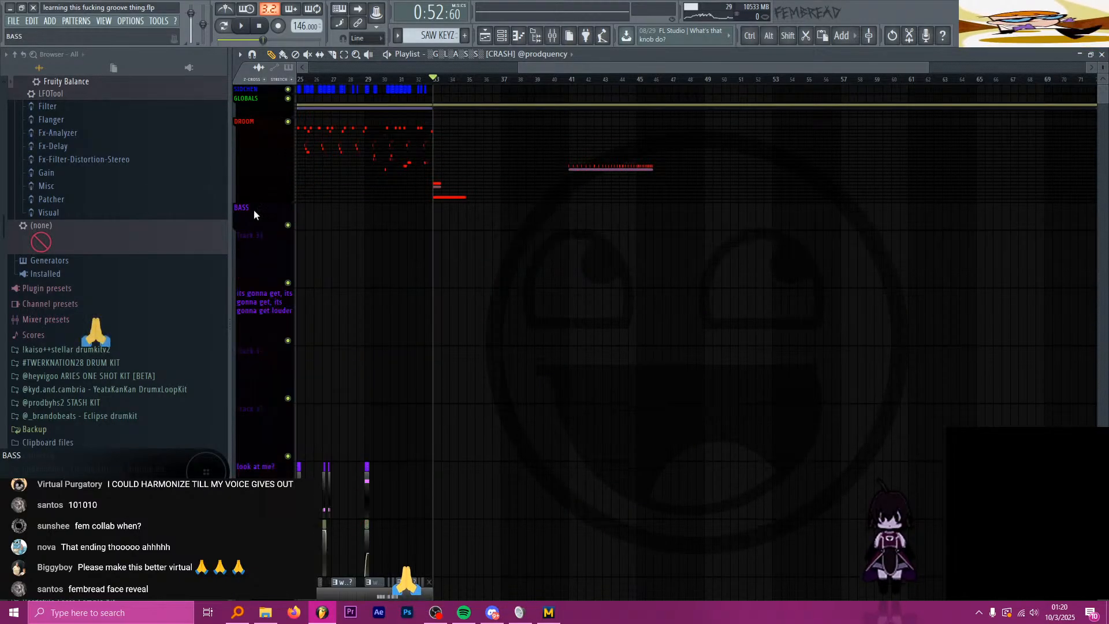
pyautogui.click(268, 132)
# Step: Shrink the playlist's track height and look over the WEESE and SAW KEYZ clips from bar 33
pyautogui.scroll(2, 442, 271)
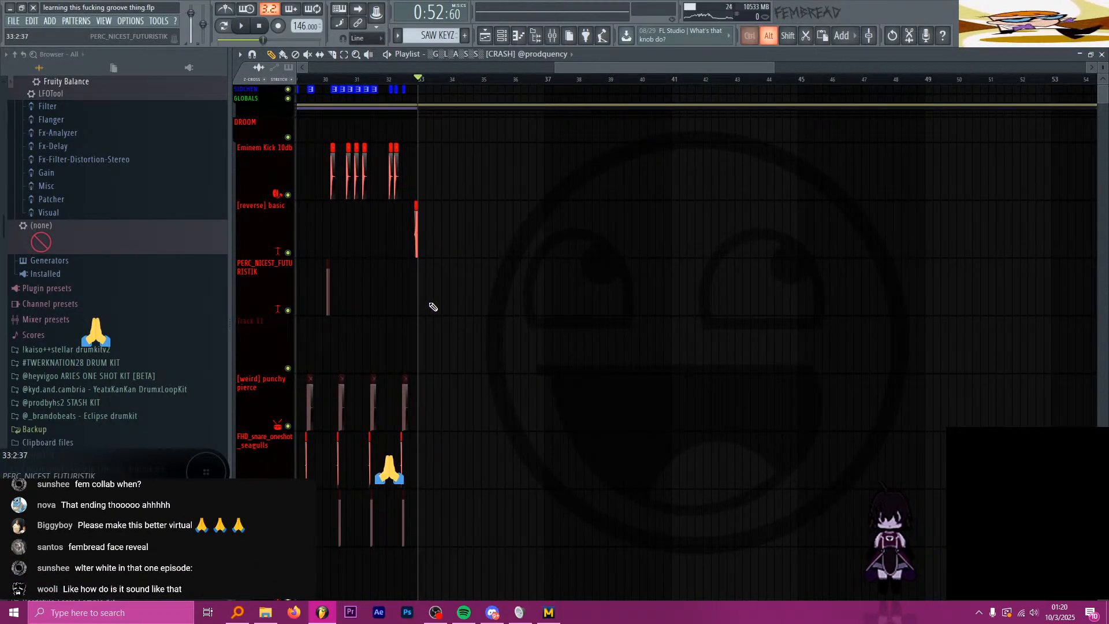
pyautogui.scroll(-6, 433, 307)
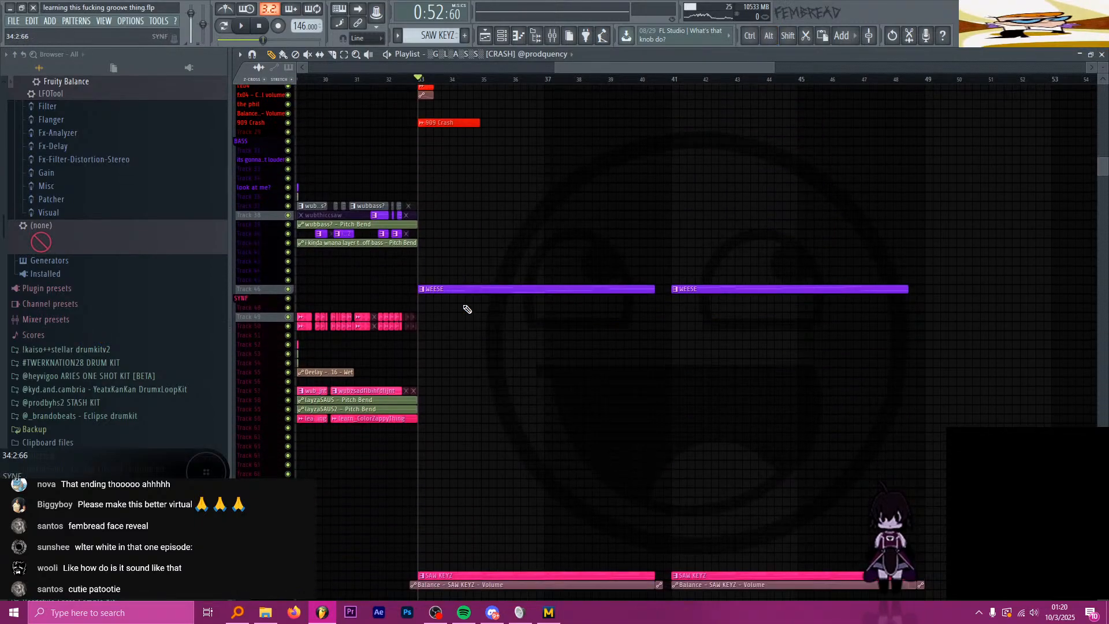
pyautogui.scroll(-3, 467, 309)
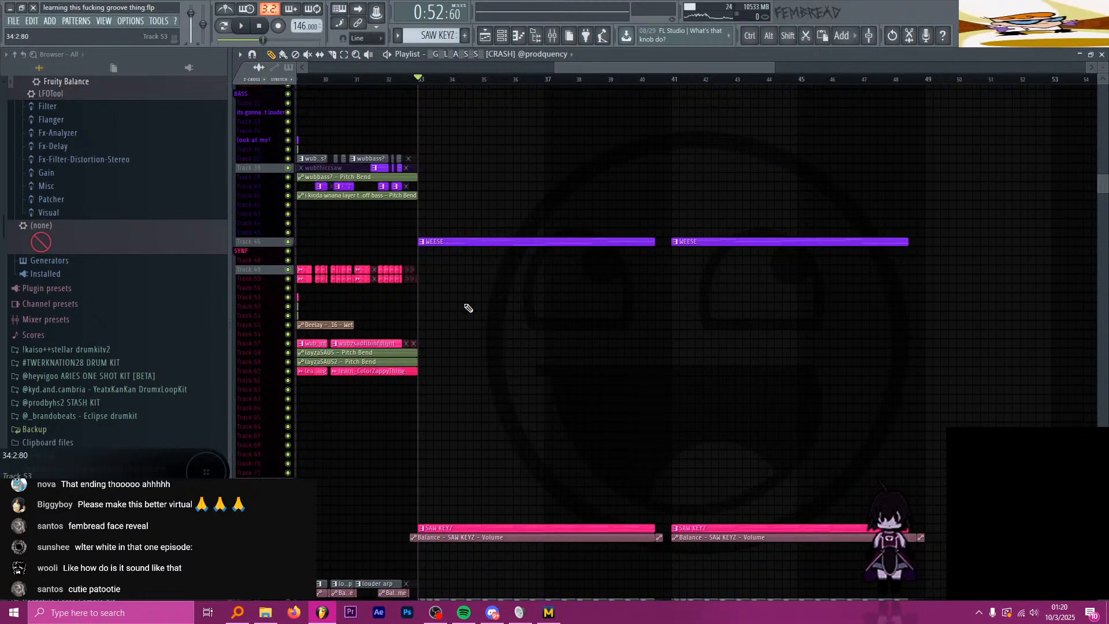
# Step: Play the section after bar 17 with only the BASS track group soloed, then with only the SYNF group
pyautogui.scroll(-3, 546, 319)
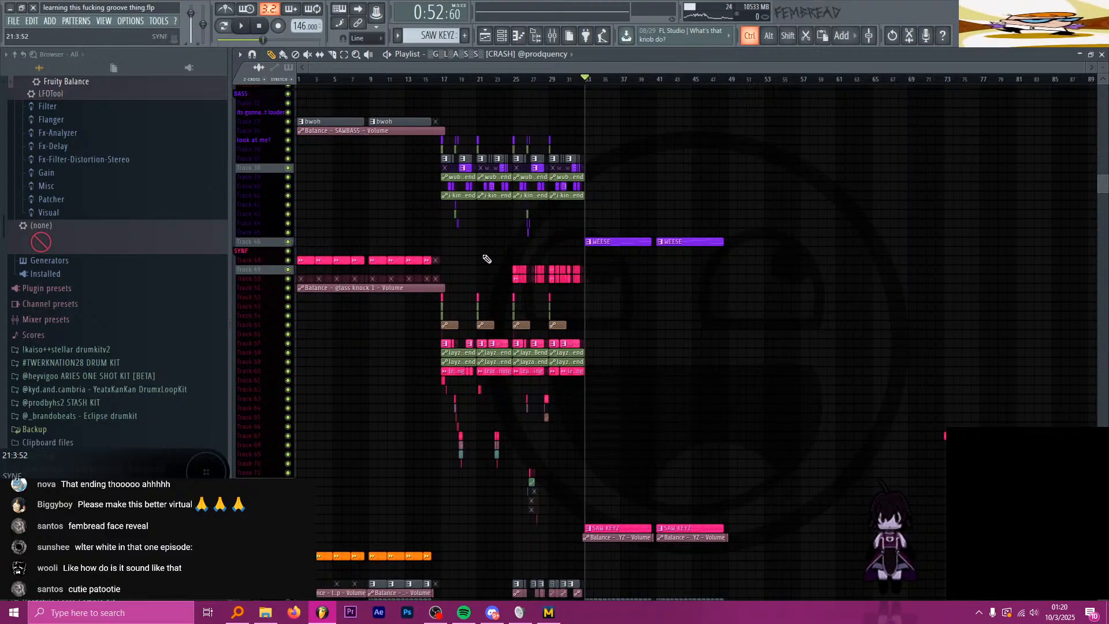
pyautogui.scroll(5, 477, 259)
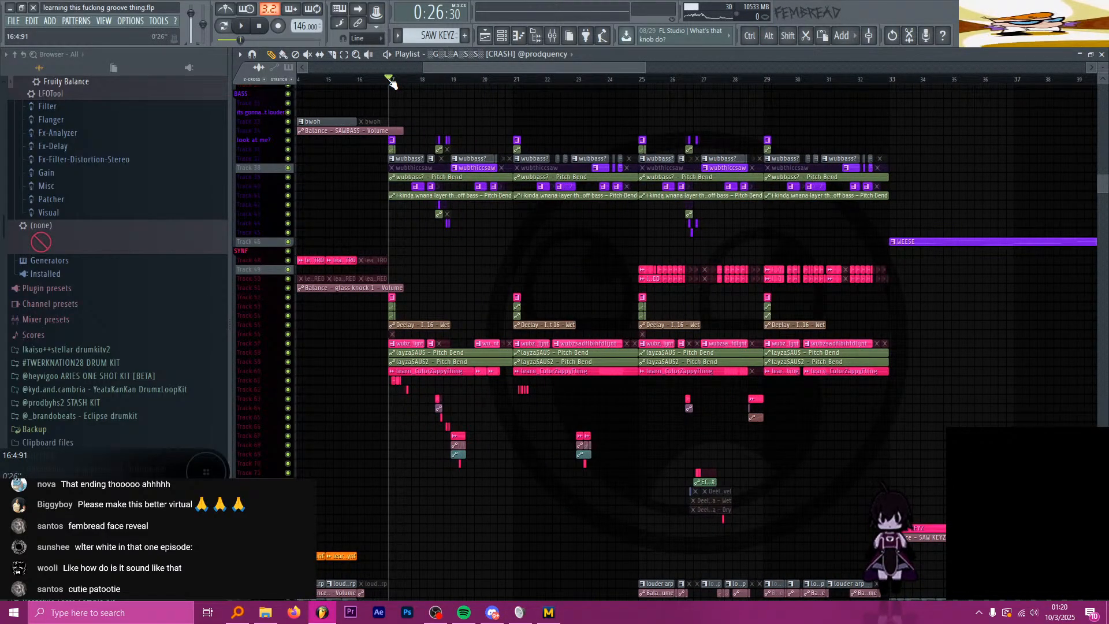
pyautogui.press('space')
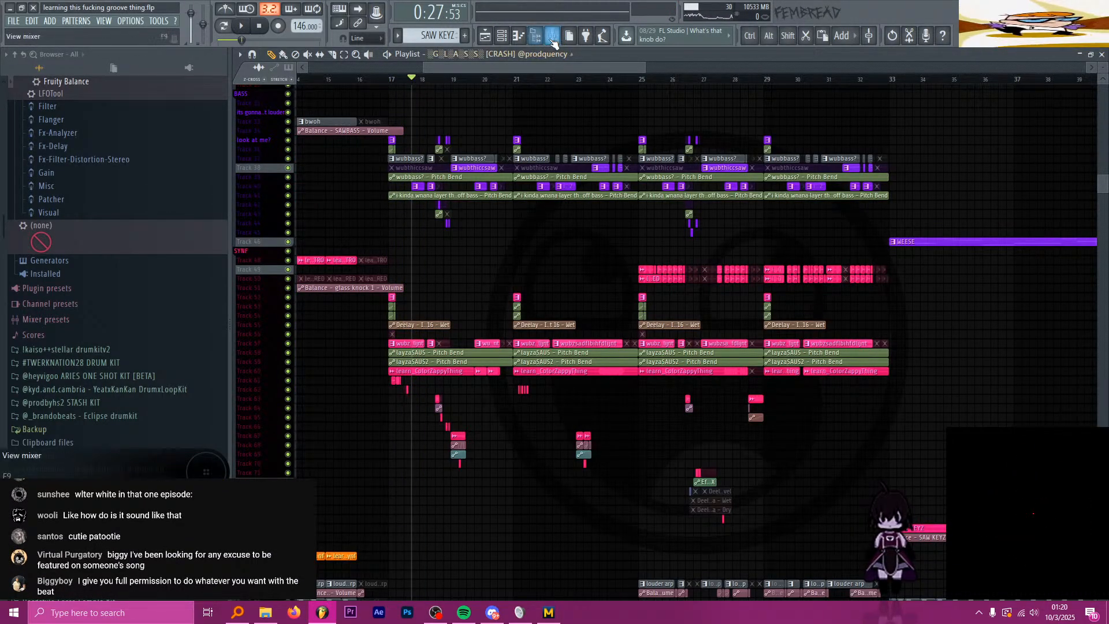
pyautogui.scroll(1, 295, 126)
pyautogui.keyDown('ctrl'); pyautogui.keyDown('alt'); pyautogui.click(288, 113); pyautogui.keyUp('alt'); pyautogui.keyUp('ctrl')
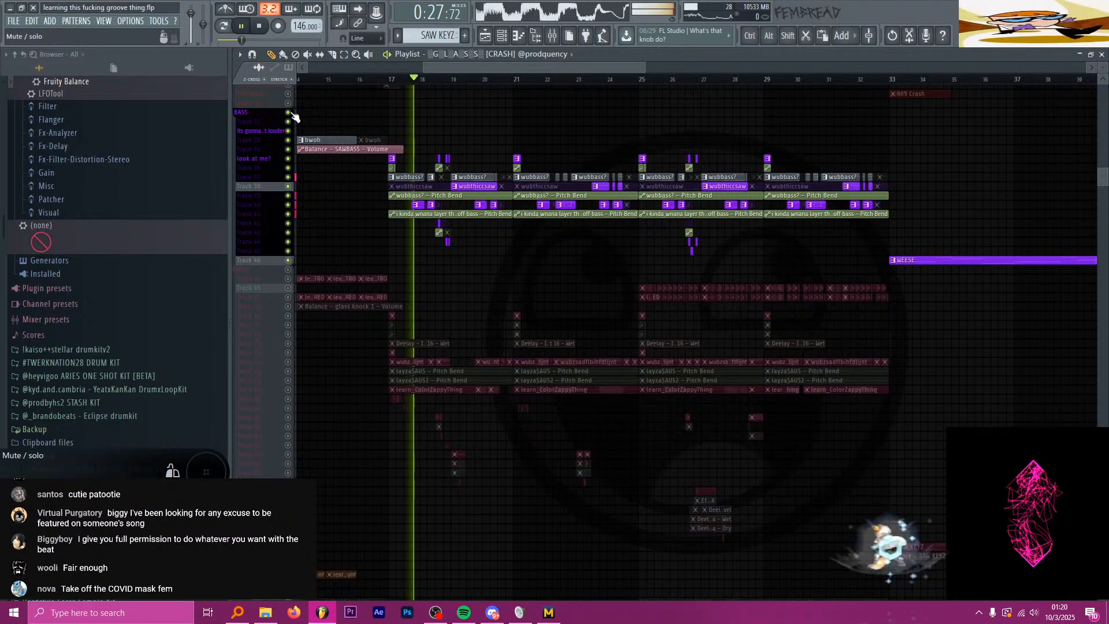
pyautogui.keyDown('ctrl'); pyautogui.keyDown('alt'); pyautogui.click(288, 269); pyautogui.keyUp('alt'); pyautogui.keyUp('ctrl')
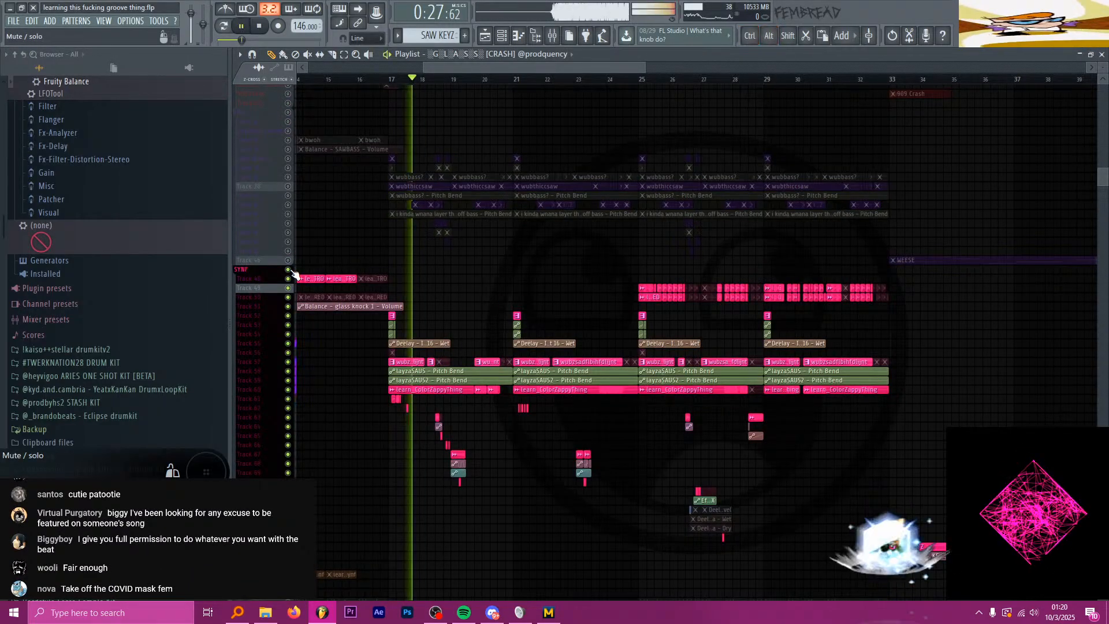
pyautogui.scroll(6, 420, 316)
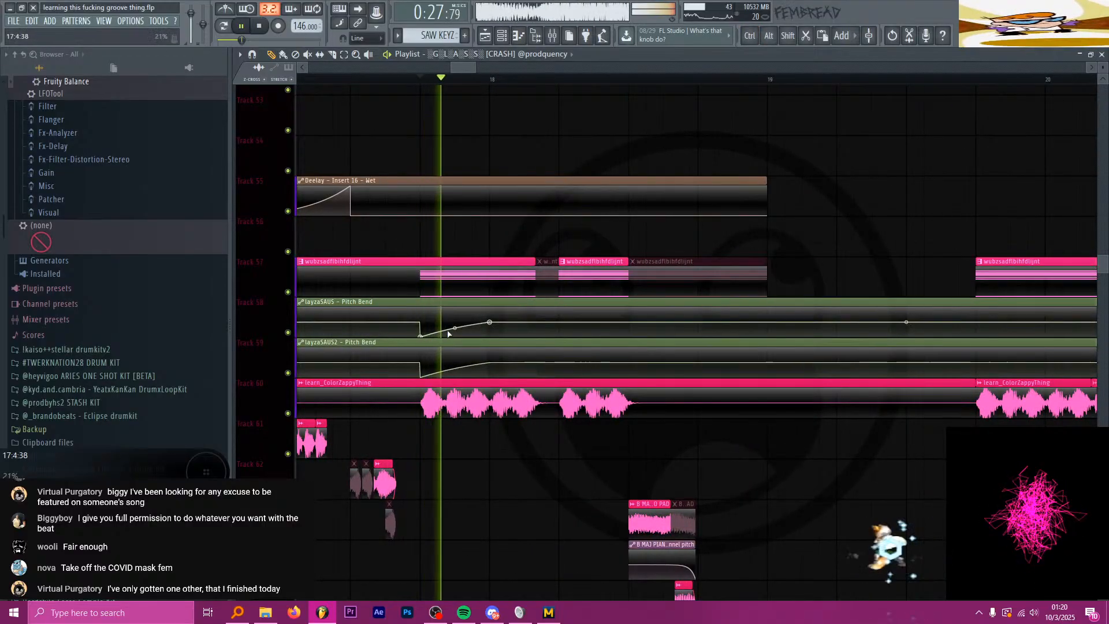
# Step: Solo the BASS track group again and replay its wubbass? and pitch bend clips from bar 17
pyautogui.scroll(3, 439, 332)
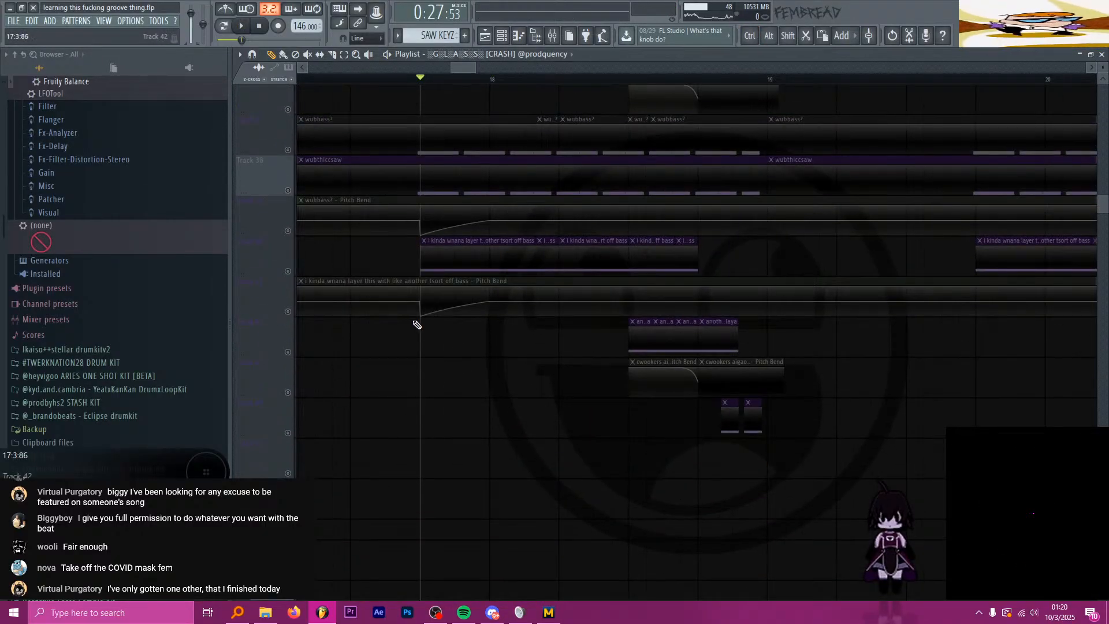
pyautogui.scroll(2, 416, 324)
pyautogui.scroll(2, 416, 325)
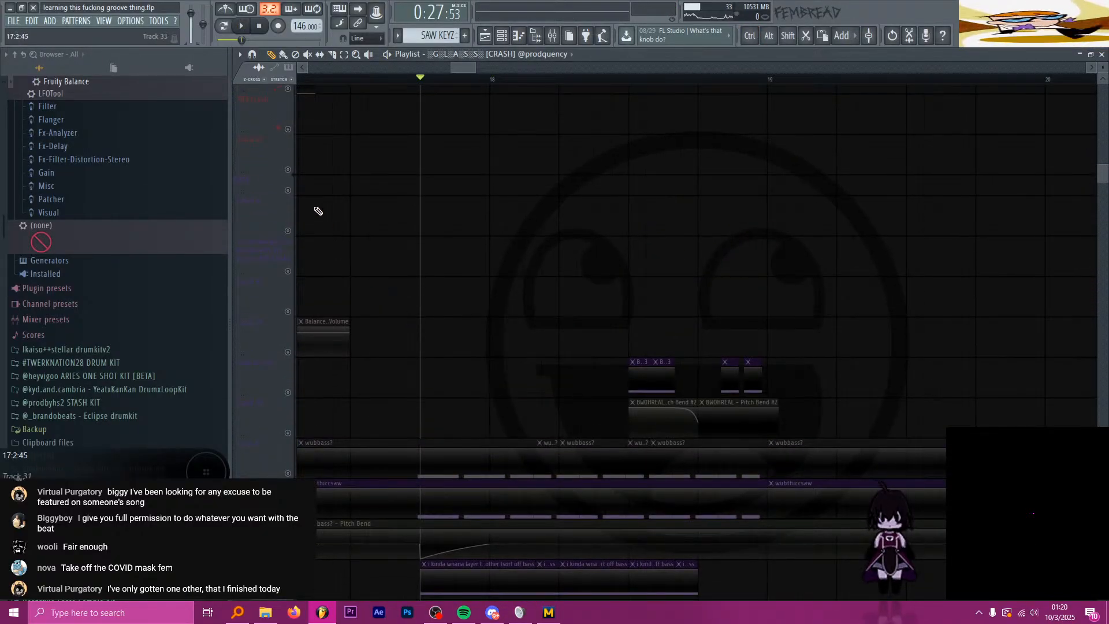
pyautogui.keyDown('alt'); pyautogui.rightClick(294, 191); pyautogui.keyUp('alt')
pyautogui.scroll(-2, 431, 241)
pyautogui.press('space')
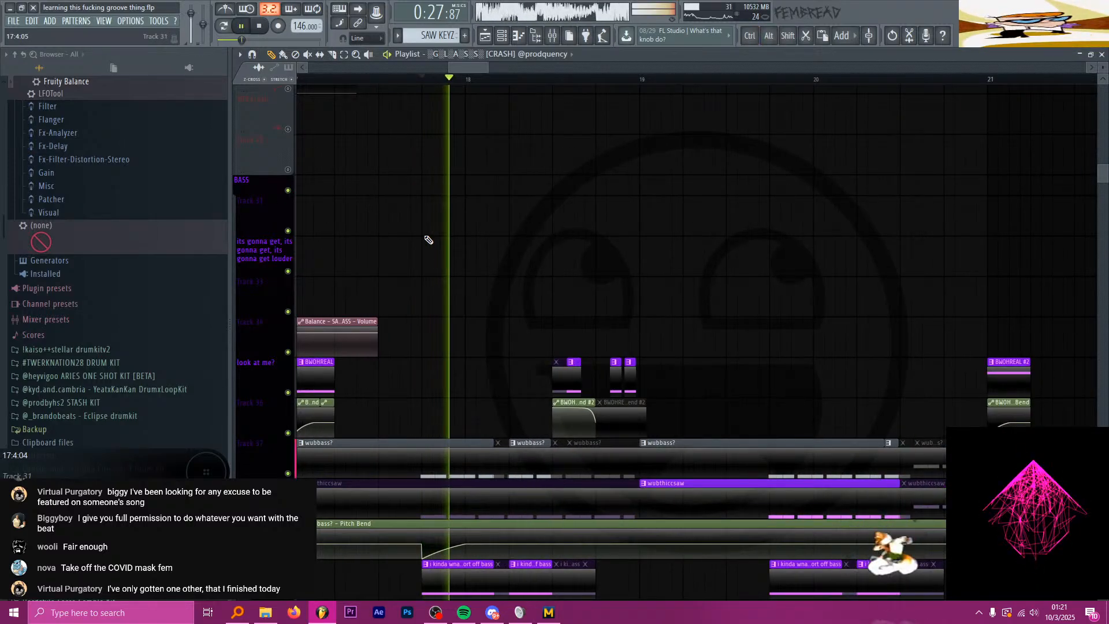
pyautogui.press('space')
# Step: Solo the SFX+ track group and play its clips from bar 17
pyautogui.scroll(-20, 384, 361)
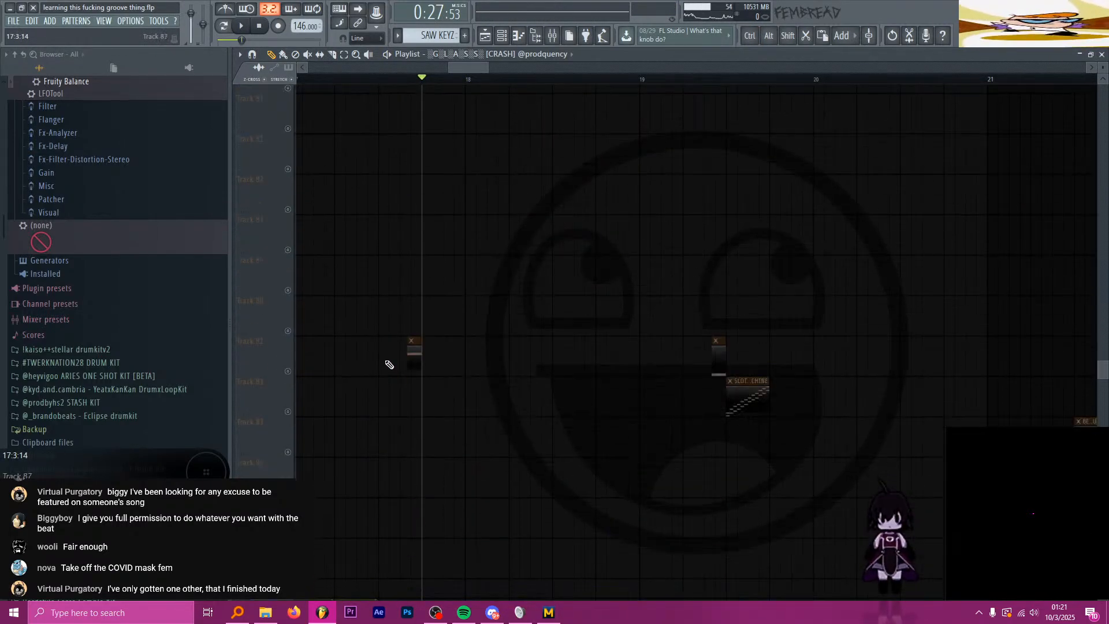
pyautogui.scroll(-8, 390, 361)
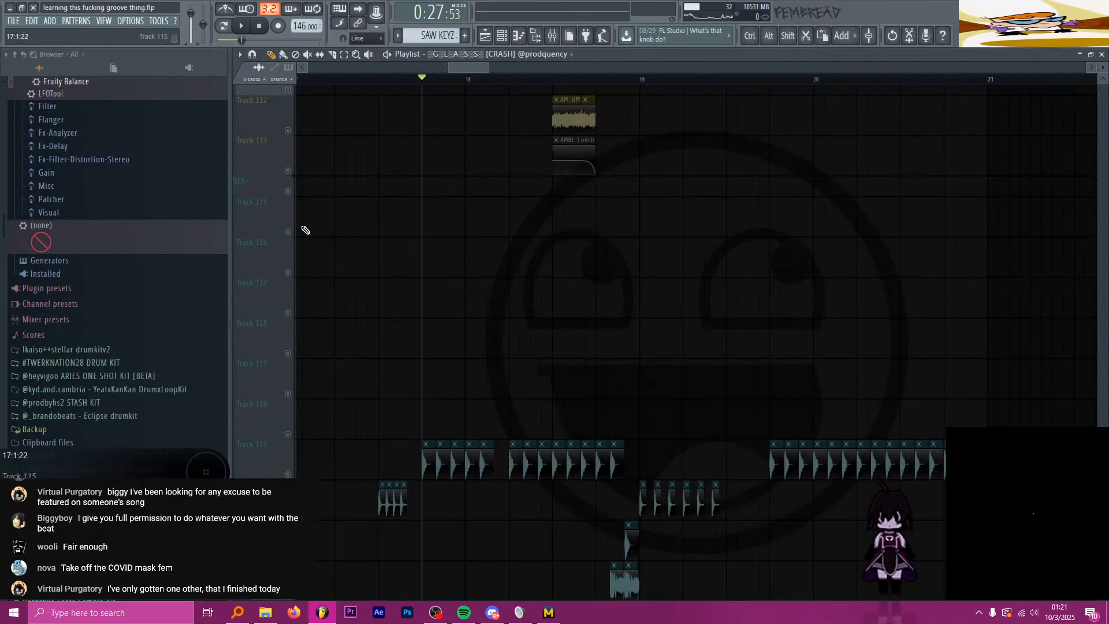
pyautogui.scroll(1, 301, 227)
pyautogui.keyDown('alt'); pyautogui.rightClick(288, 233); pyautogui.keyUp('alt')
pyautogui.press('space')
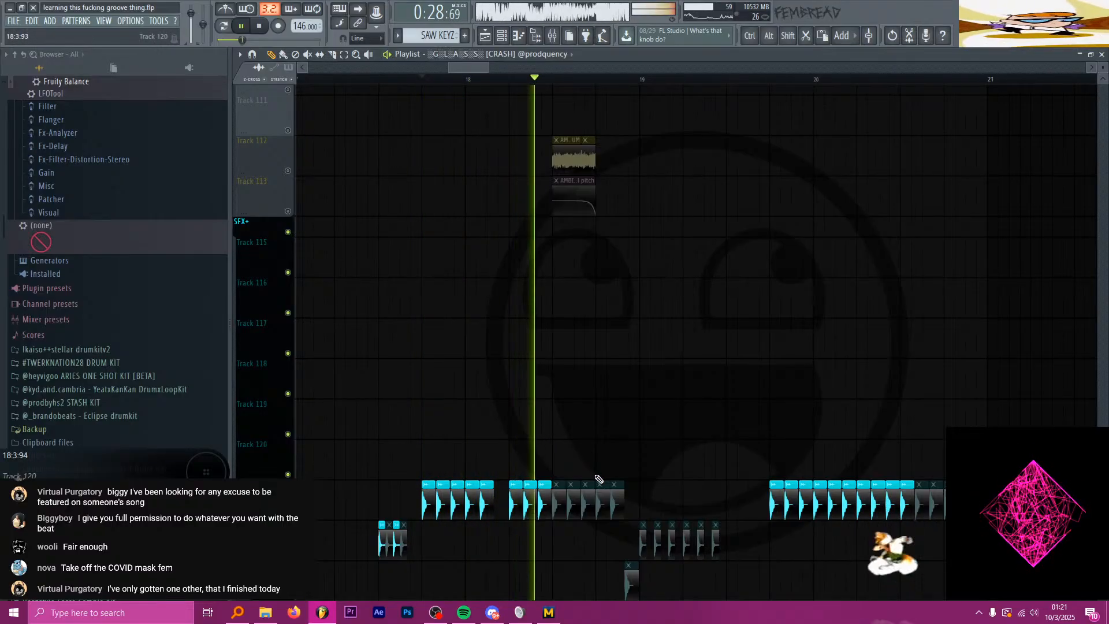
pyautogui.press('space')
# Step: Audition the VOCALS track group from bar 17, then bring in the LEAD group during playback
pyautogui.scroll(7, 595, 355)
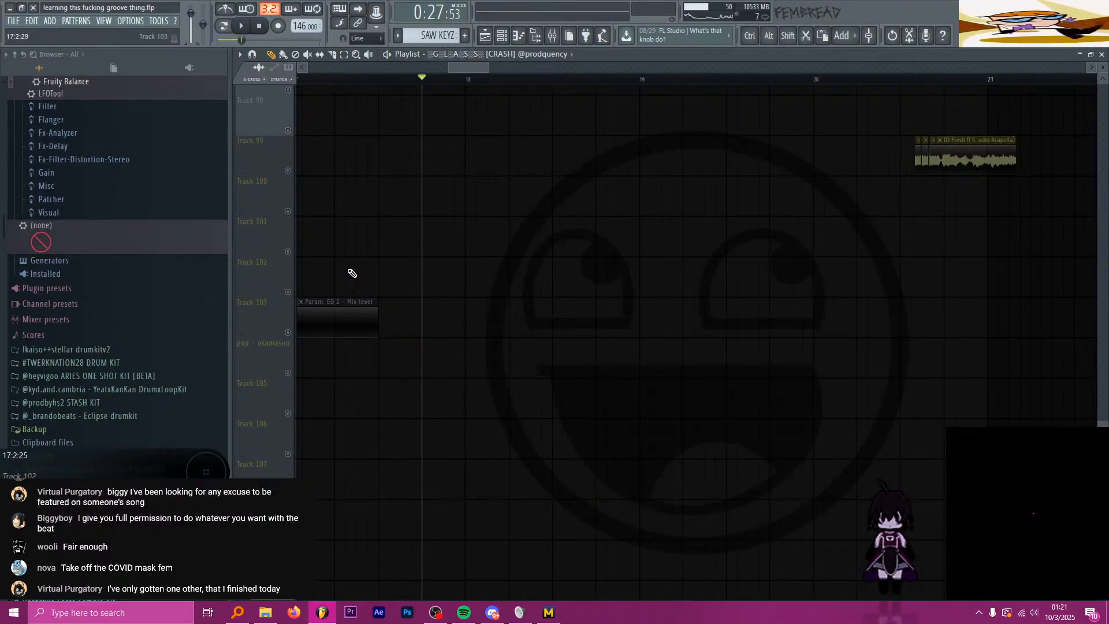
pyautogui.press('space')
pyautogui.scroll(12, 453, 339)
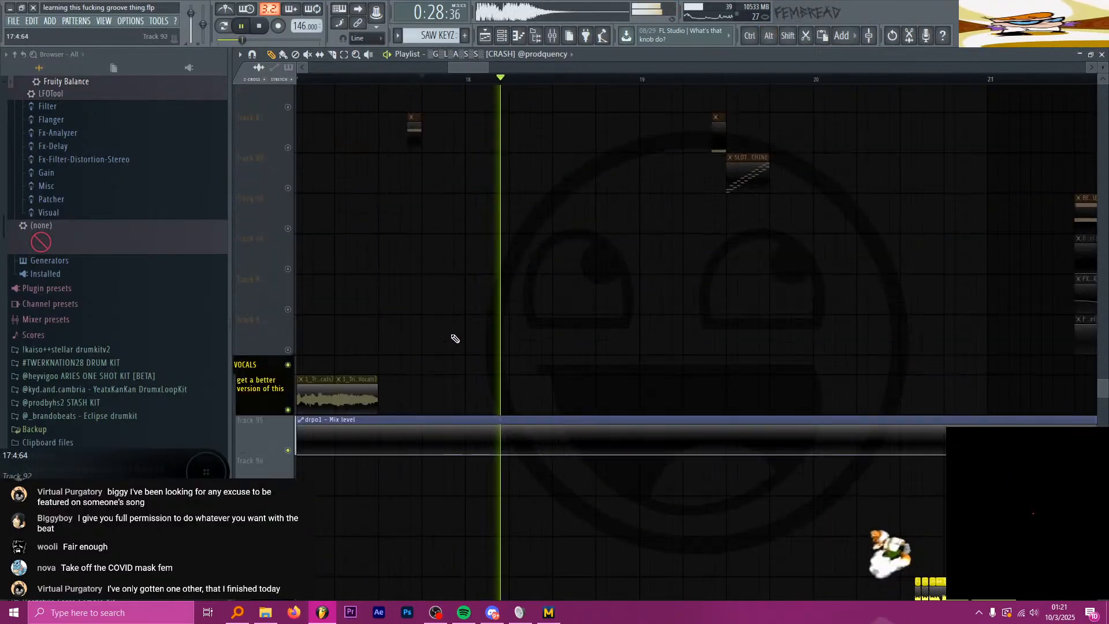
pyautogui.click(288, 274)
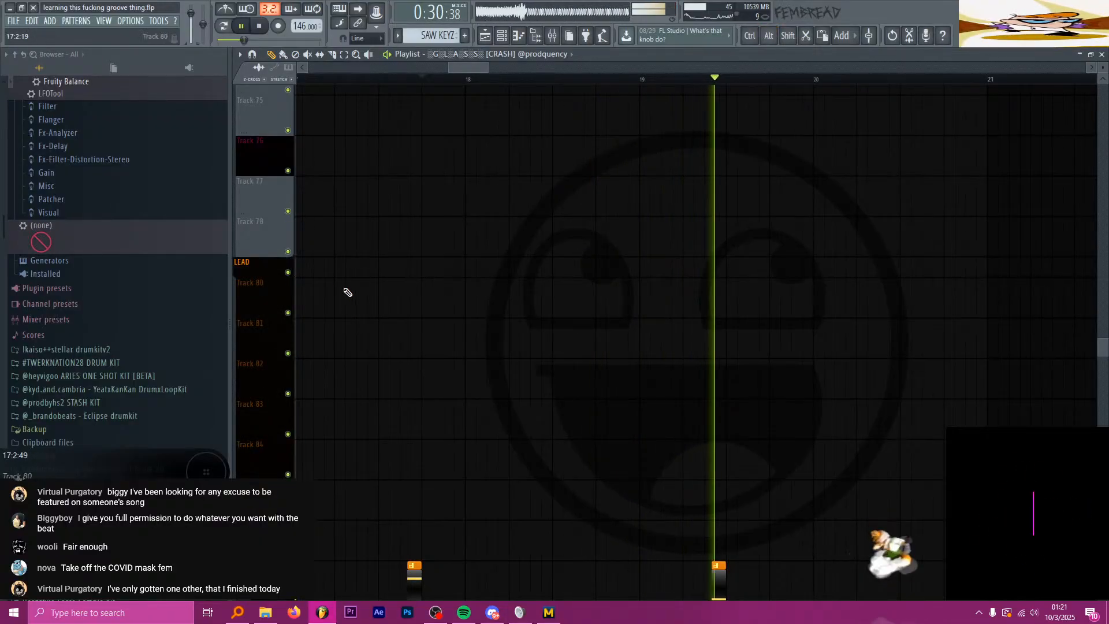
# Step: Follow the LEAD clips during playback, from the BENDY SAU clips before bar 25 to the louder arp clips after it
pyautogui.scroll(-5, 491, 347)
pyautogui.scroll(-6, 609, 369)
pyautogui.scroll(-4, 612, 369)
pyautogui.scroll(3, 697, 337)
pyautogui.scroll(6, 629, 322)
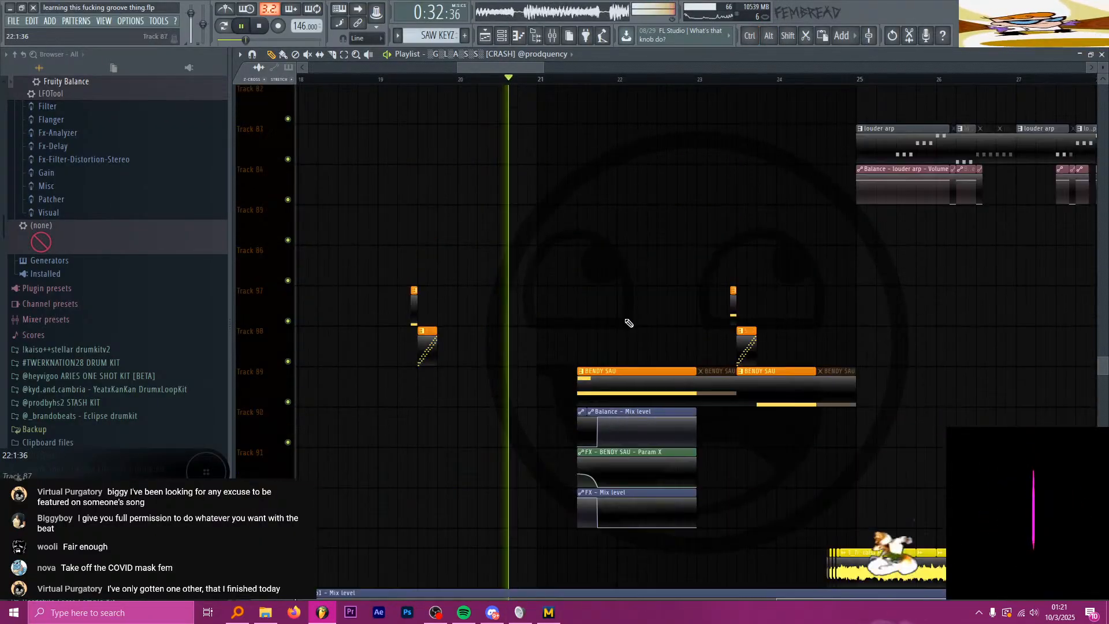
pyautogui.scroll(-3, 716, 359)
pyautogui.scroll(-2, 780, 358)
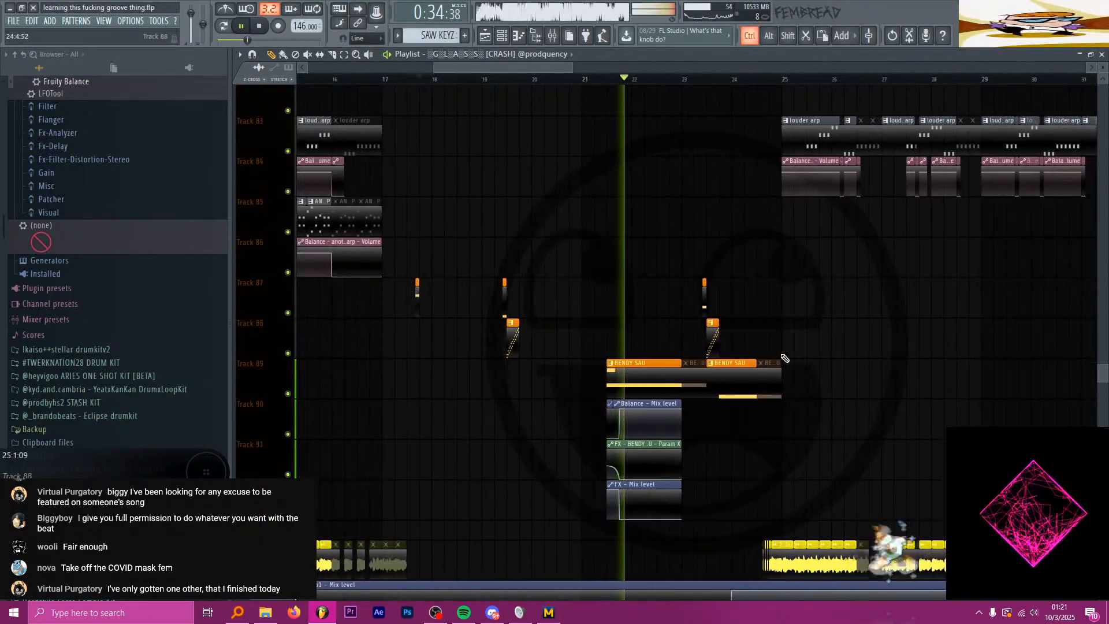
pyautogui.scroll(4, 818, 358)
pyautogui.scroll(1, 842, 354)
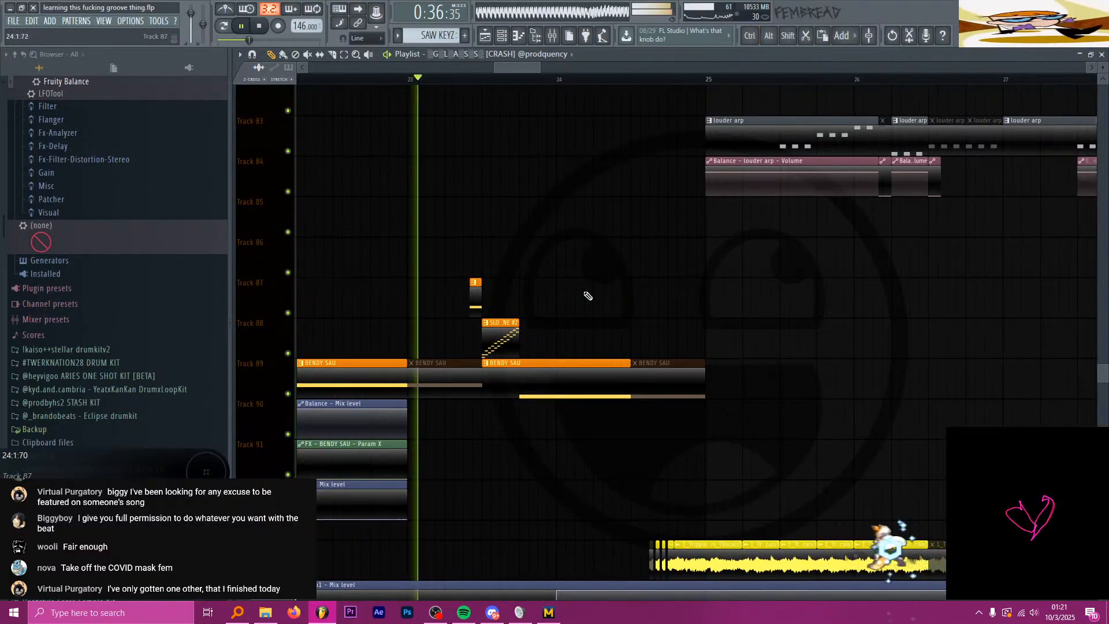
pyautogui.scroll(2, 586, 302)
pyautogui.scroll(-3, 586, 329)
pyautogui.scroll(-4, 690, 353)
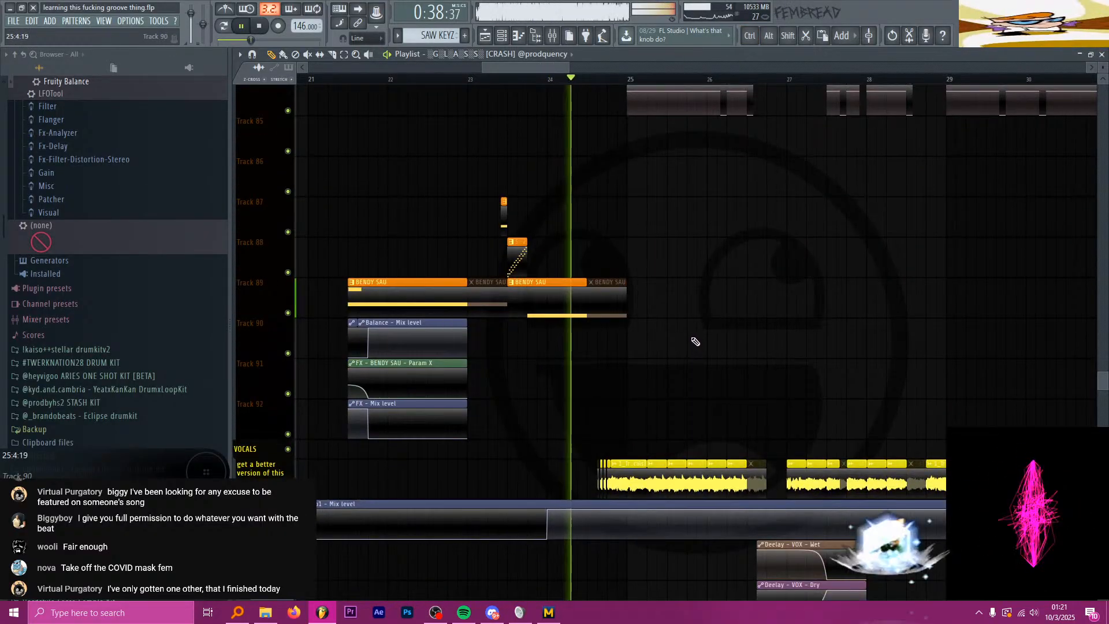
pyautogui.scroll(4, 699, 323)
pyautogui.scroll(-4, 704, 302)
pyautogui.scroll(4, 787, 309)
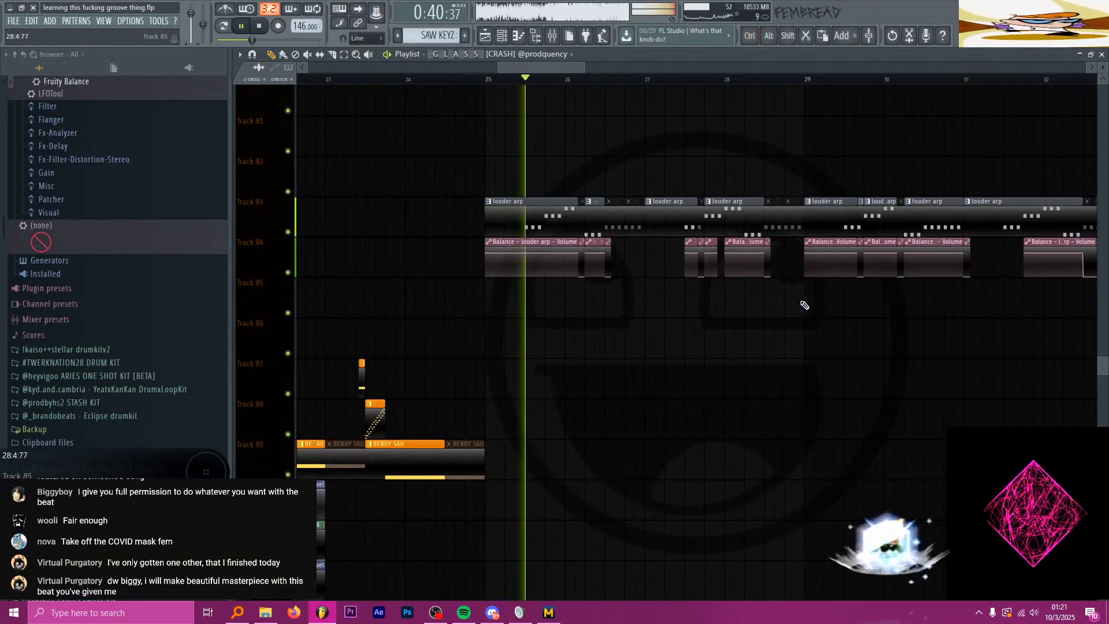
# Step: Compare the arp, vocal and synth clips before bar 33 with the sparser WEESE and SAW KEYZ section, and stop playback
pyautogui.scroll(-5, 697, 287)
pyautogui.scroll(-4, 698, 288)
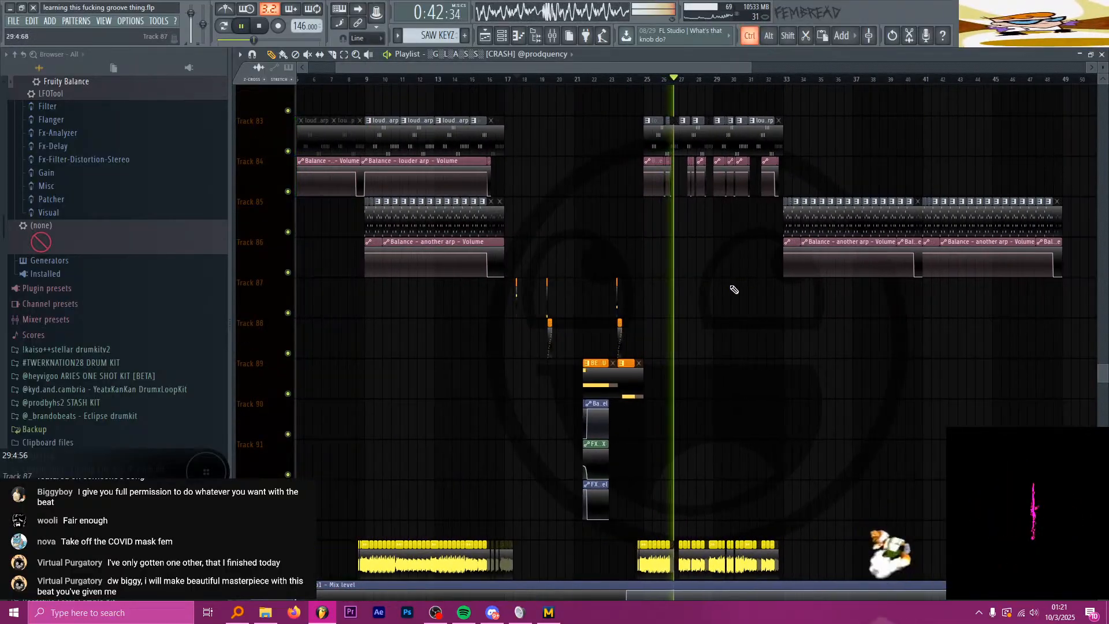
pyautogui.scroll(-3, 700, 304)
pyautogui.scroll(2, 588, 308)
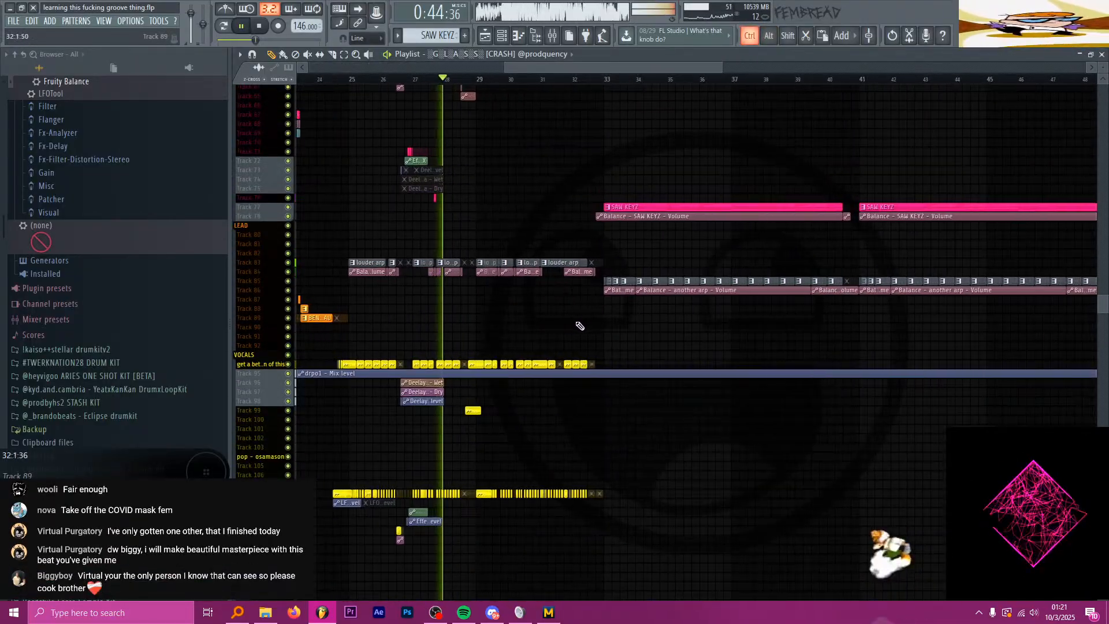
pyautogui.scroll(3, 614, 327)
pyautogui.scroll(3, 502, 312)
pyautogui.scroll(5, 490, 297)
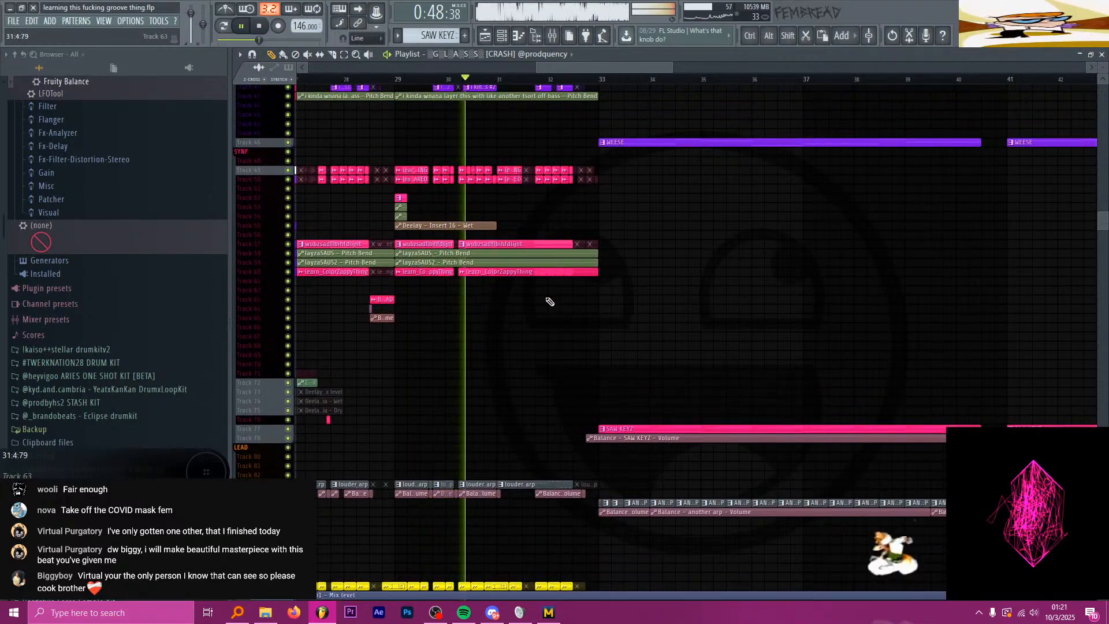
pyautogui.scroll(-1, 571, 304)
pyautogui.scroll(4, 622, 308)
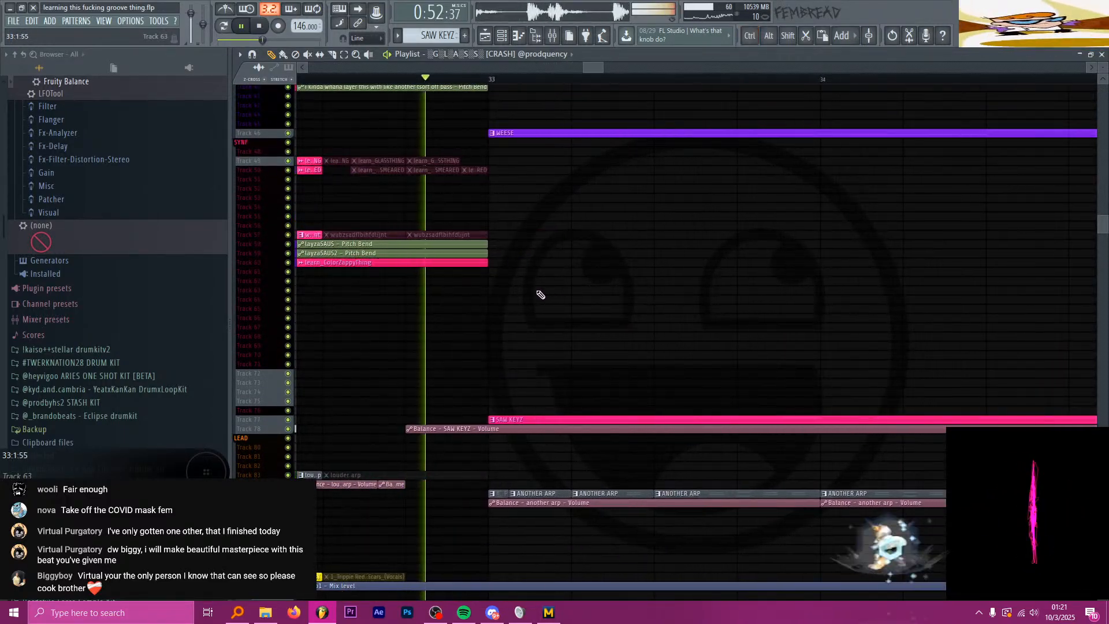
pyautogui.press('space')
# Step: Turn the muted DROOM and GLOBALS tracks back on and set the playback position to bar 33
pyautogui.scroll(-8, 549, 296)
pyautogui.scroll(20, 609, 299)
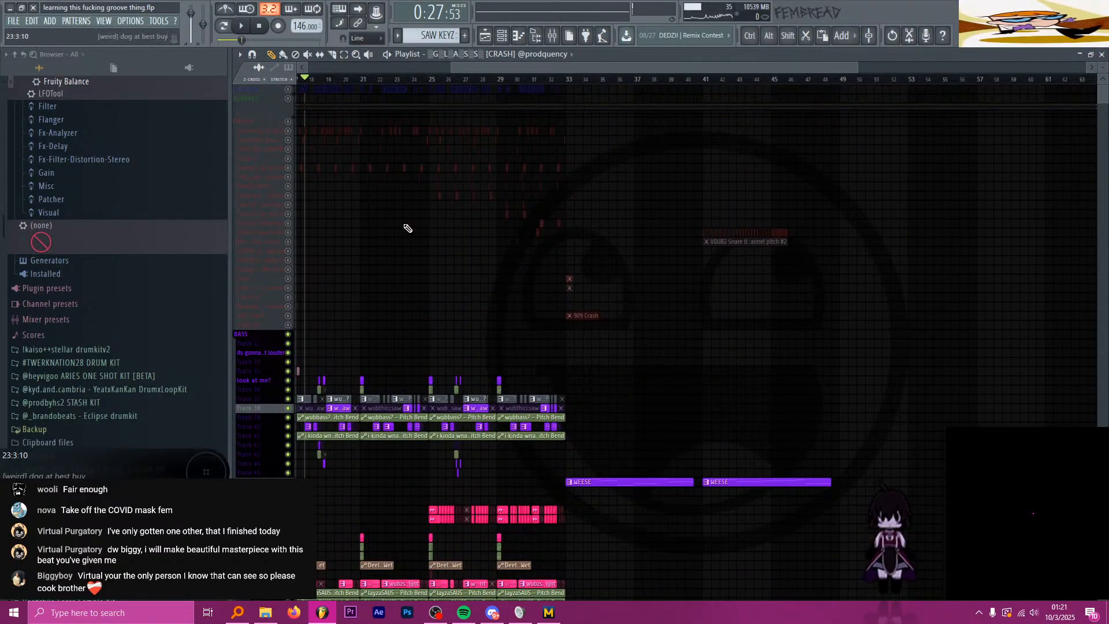
pyautogui.keyDown('ctrl'); pyautogui.keyDown('alt'); pyautogui.click(288, 122); pyautogui.keyUp('alt'); pyautogui.keyUp('ctrl')
pyautogui.keyDown('ctrl'); pyautogui.keyDown('alt'); pyautogui.click(288, 122); pyautogui.keyUp('alt'); pyautogui.keyUp('ctrl')
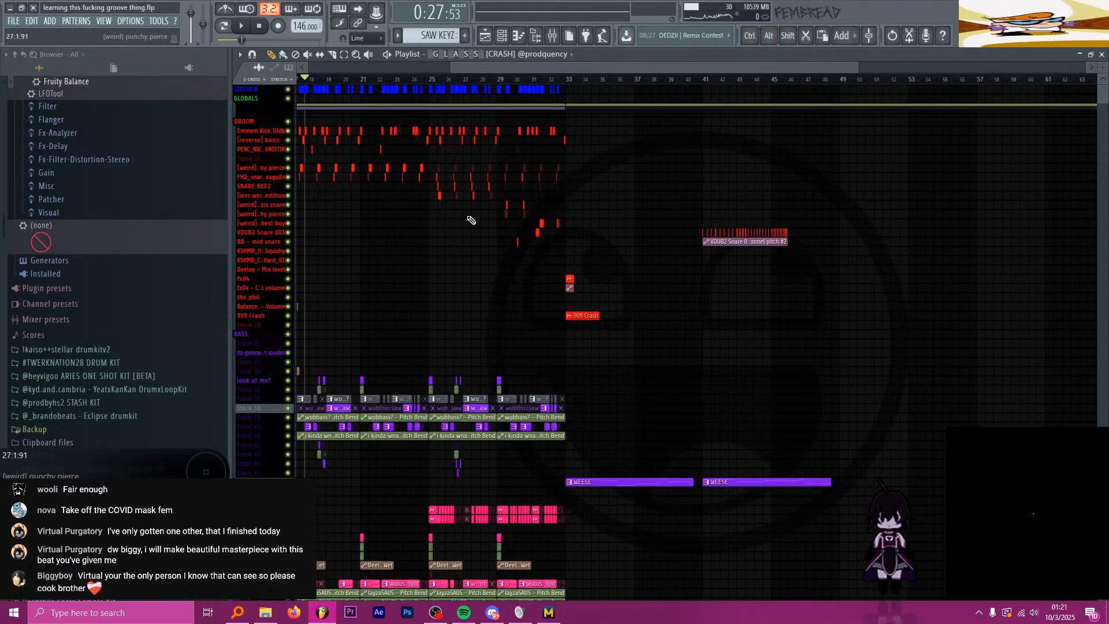
pyautogui.scroll(5, 606, 256)
pyautogui.click(456, 85)
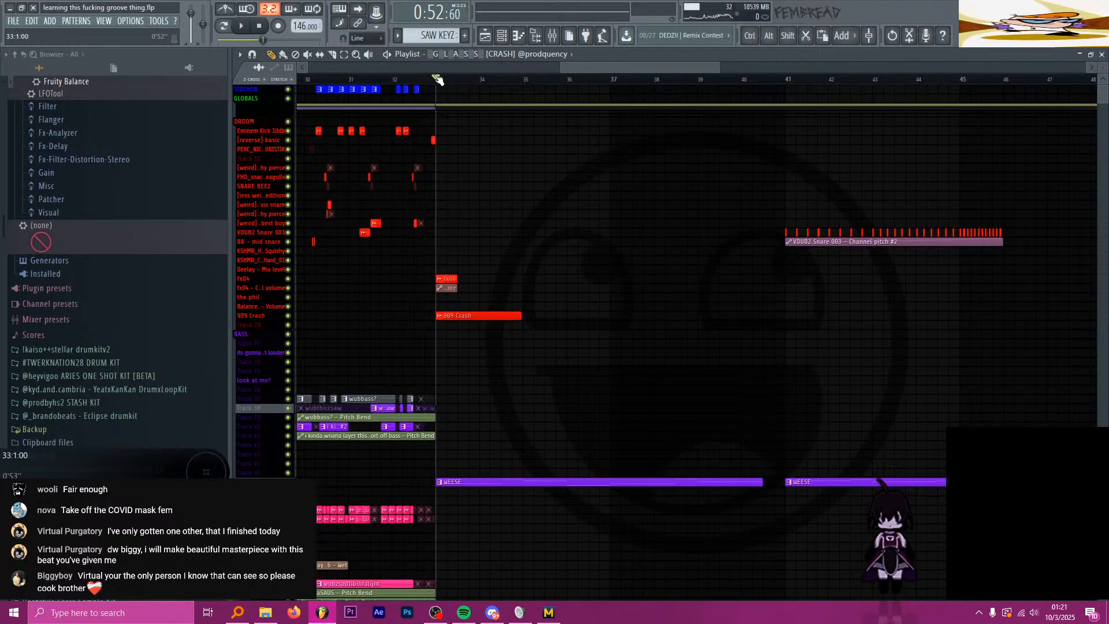
pyautogui.scroll(-7, 624, 312)
pyautogui.scroll(2, 543, 229)
pyautogui.scroll(3, 456, 242)
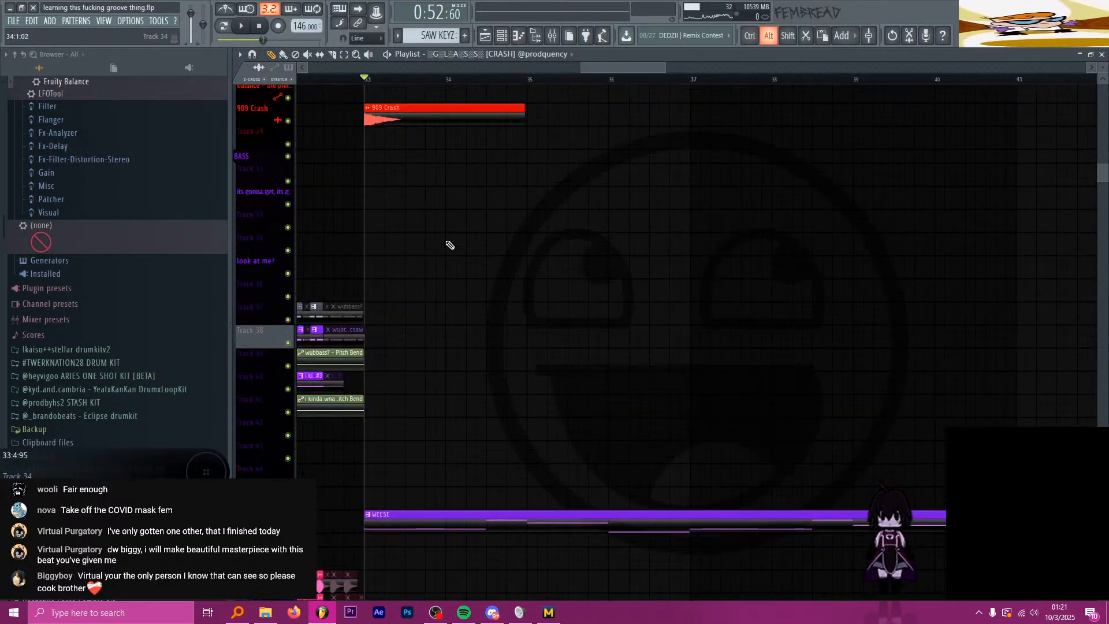
pyautogui.scroll(-12, 500, 307)
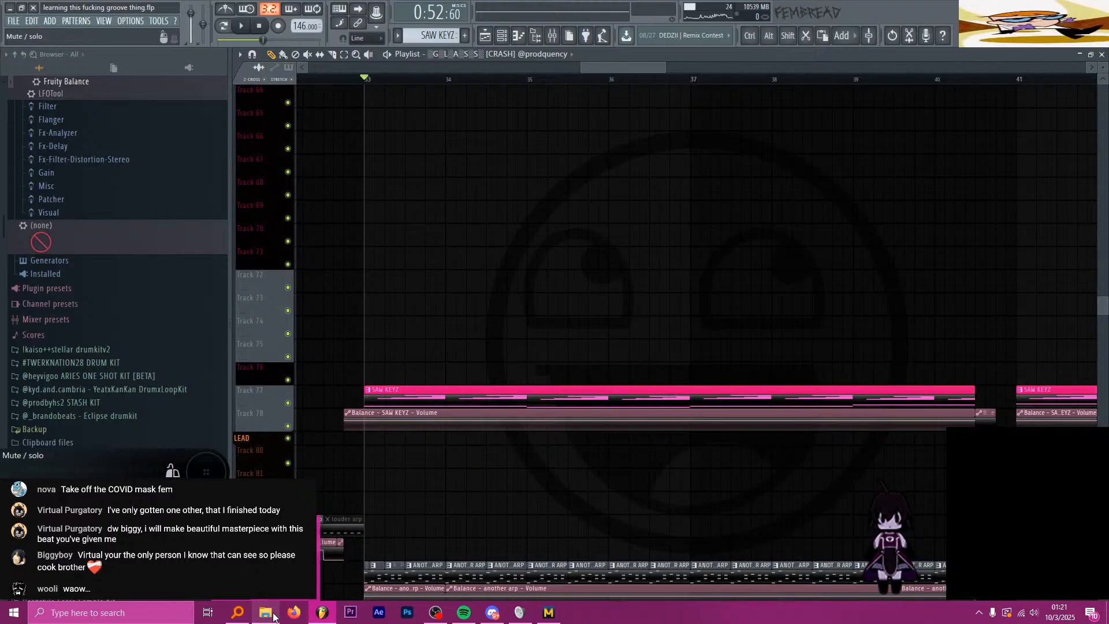
# Step: Switch to File Explorer and open the samples folder inside Music
pyautogui.click(266, 613)
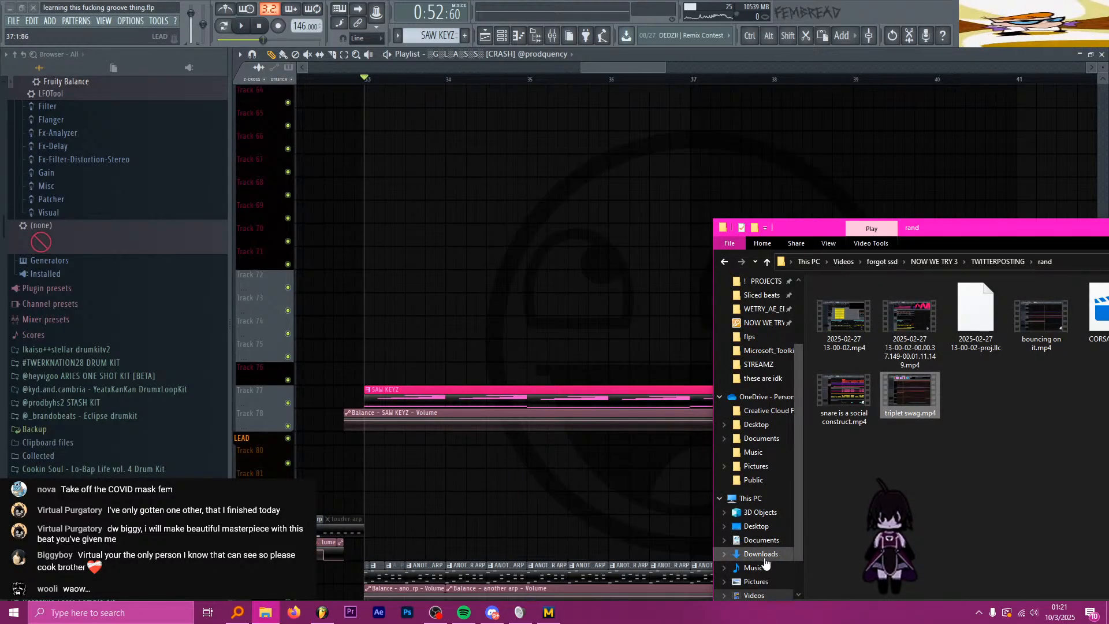
pyautogui.click(753, 567)
pyautogui.moveTo(868, 229); pyautogui.dragTo(650, 102)
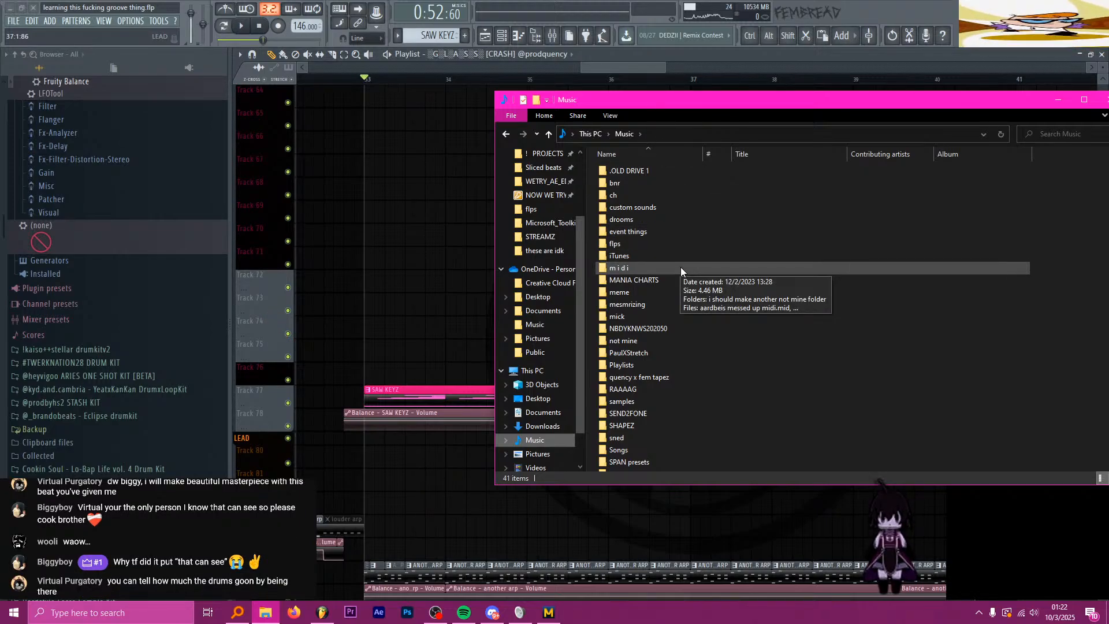
pyautogui.doubleClick(658, 401)
# Step: Browse the samples folder's subfolders and audio files for a sample to use in the section after bar 33
pyautogui.scroll(-4, 715, 324)
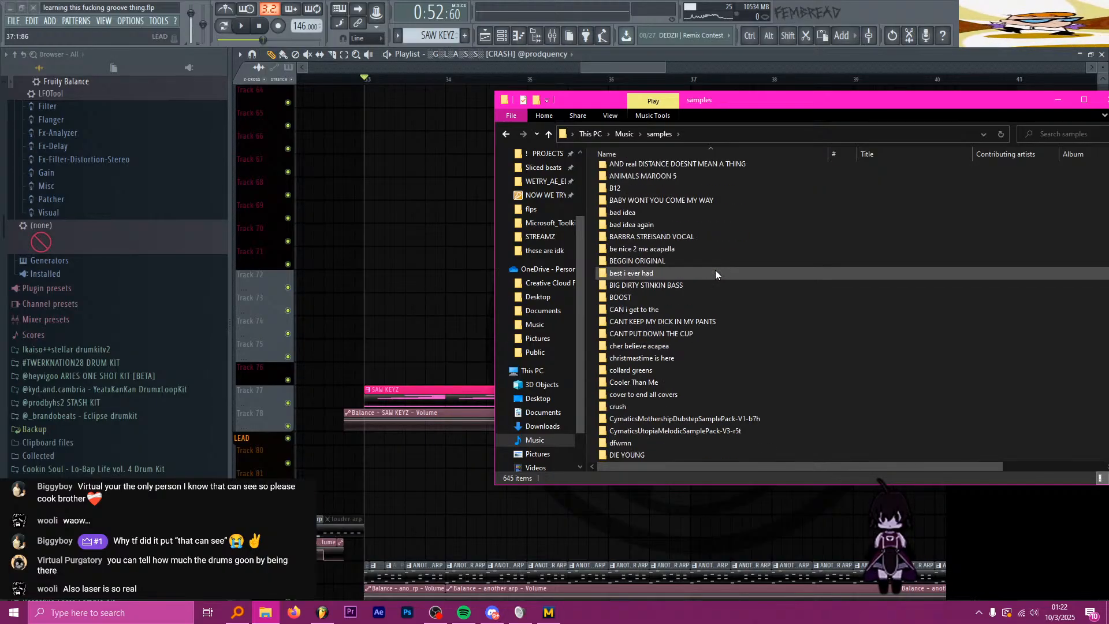
pyautogui.scroll(-20, 717, 370)
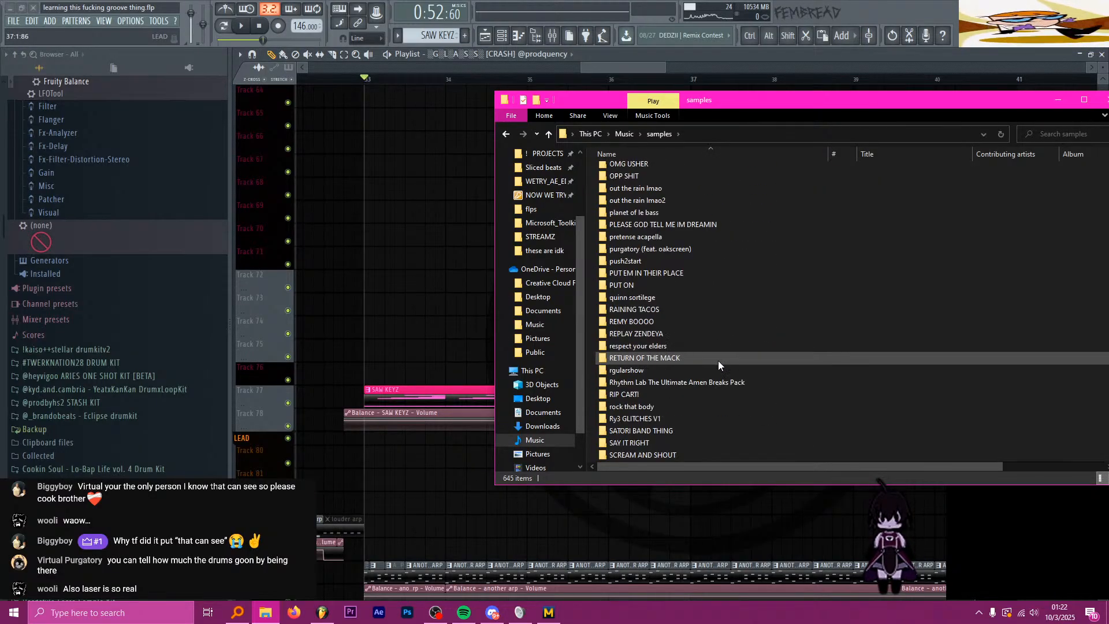
pyautogui.scroll(20, 718, 361)
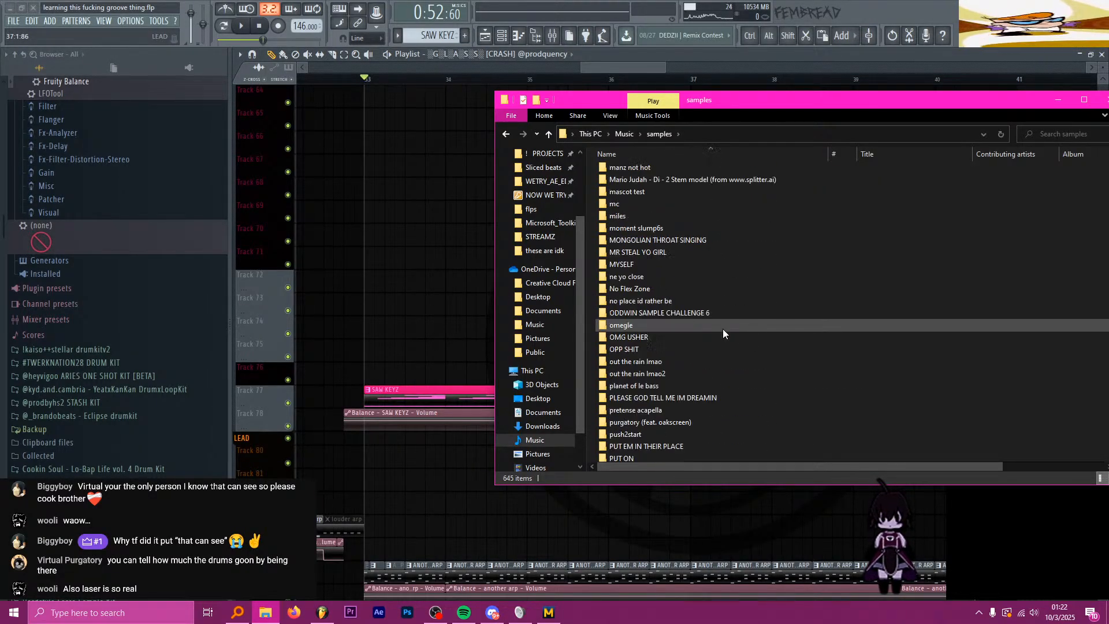
pyautogui.scroll(20, 711, 307)
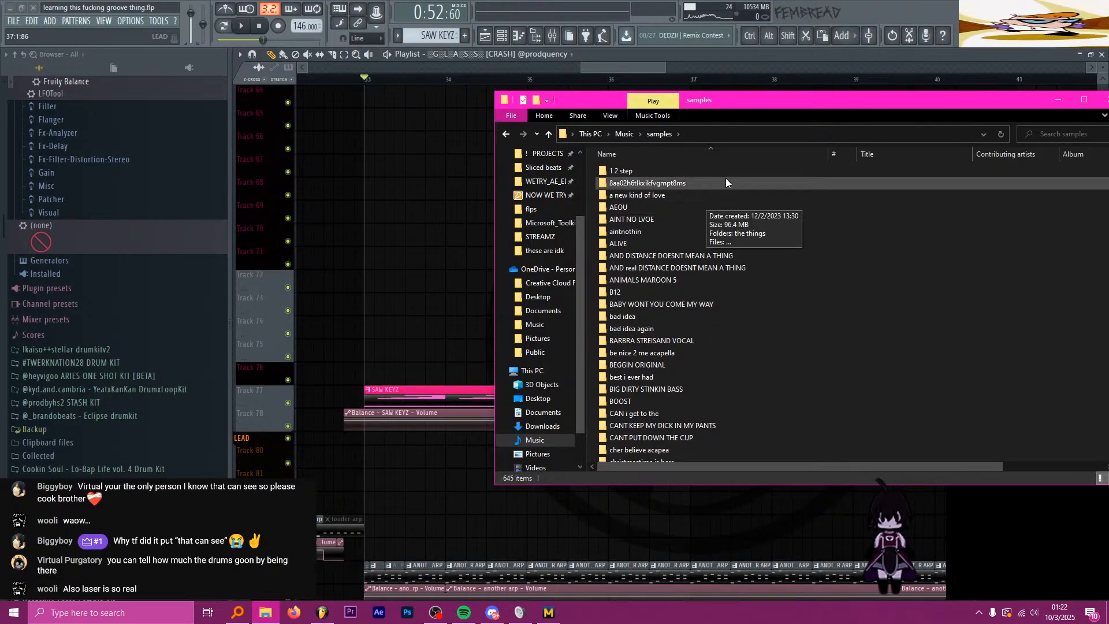
pyautogui.moveTo(732, 109); pyautogui.dragTo(657, 87)
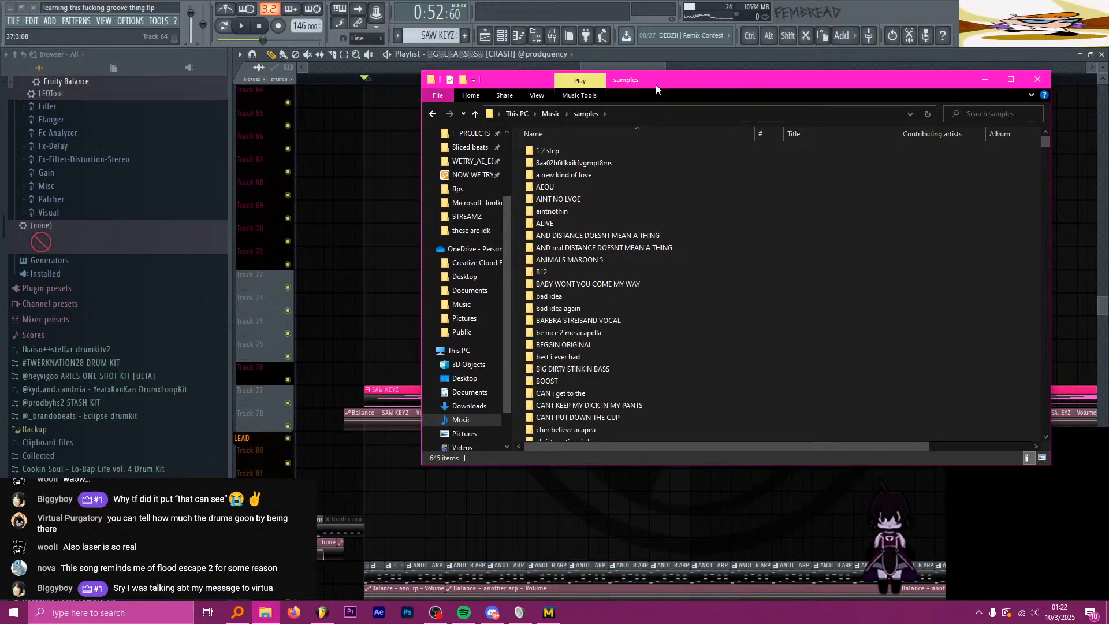
pyautogui.scroll(-4, 626, 277)
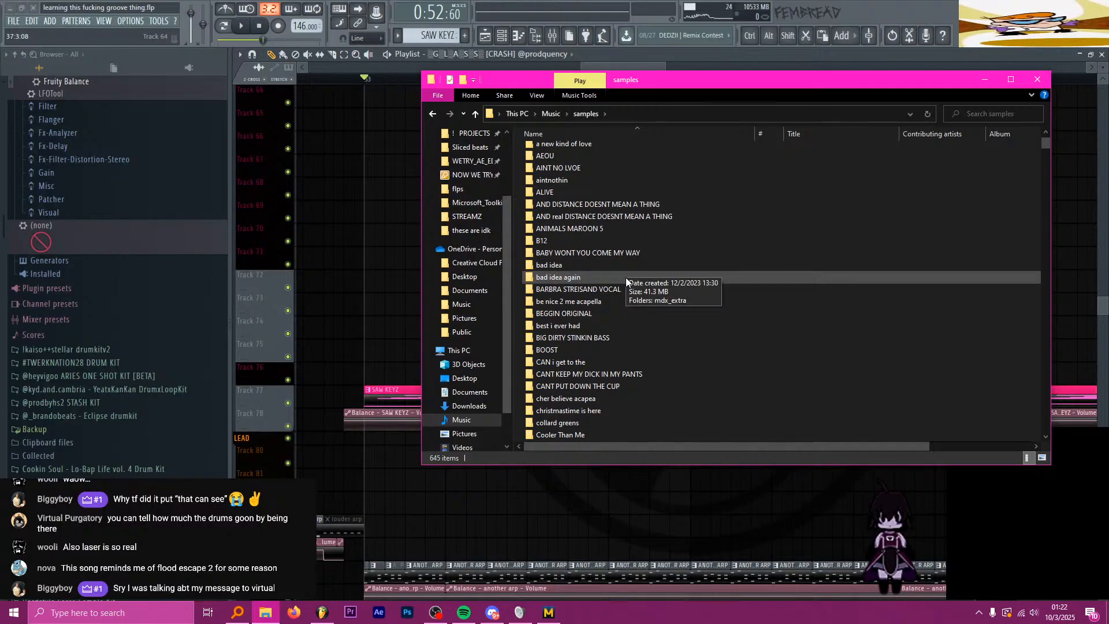
pyautogui.scroll(-2, 622, 282)
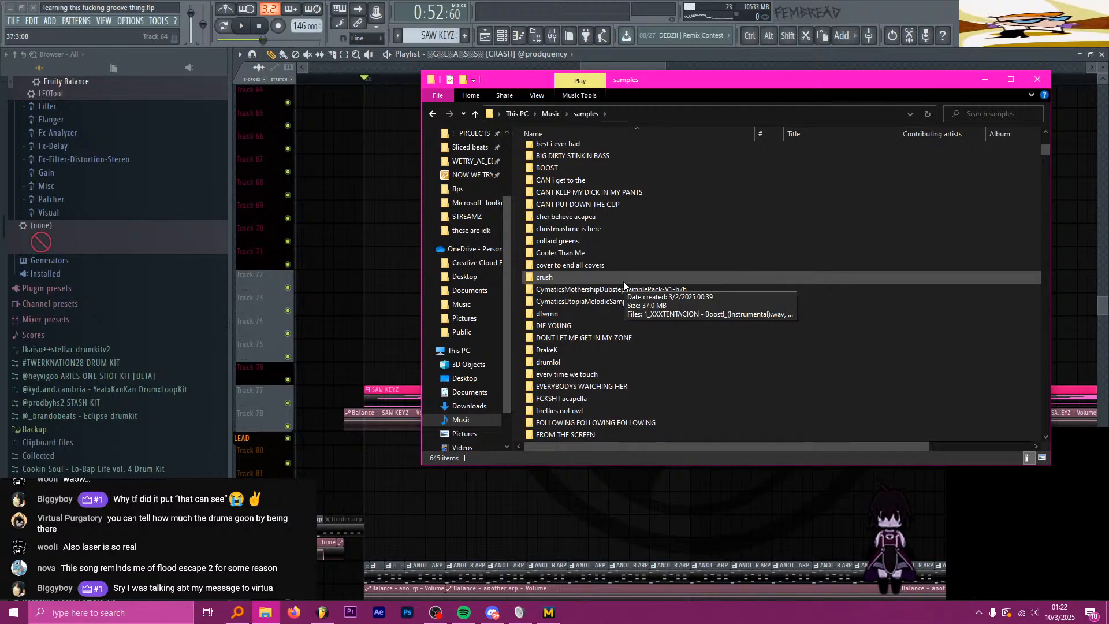
pyautogui.scroll(-20, 629, 294)
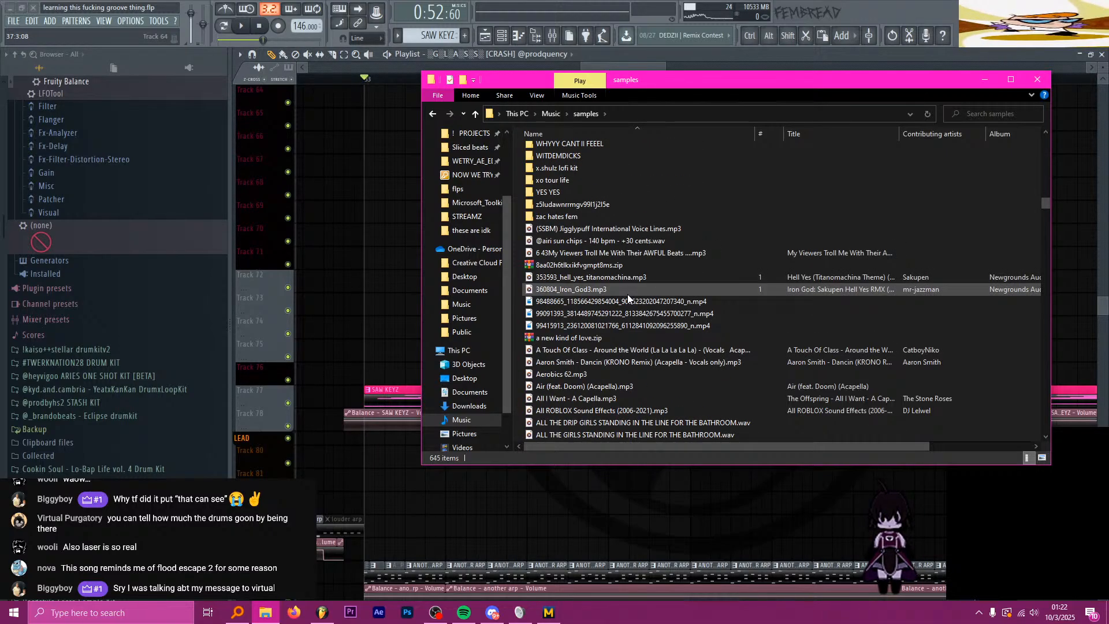
pyautogui.scroll(5, 629, 295)
# Step: Return to the FL Studio playlist and insert an empty track directly above the SFX+ track
pyautogui.click(268, 281)
pyautogui.scroll(-3, 268, 277)
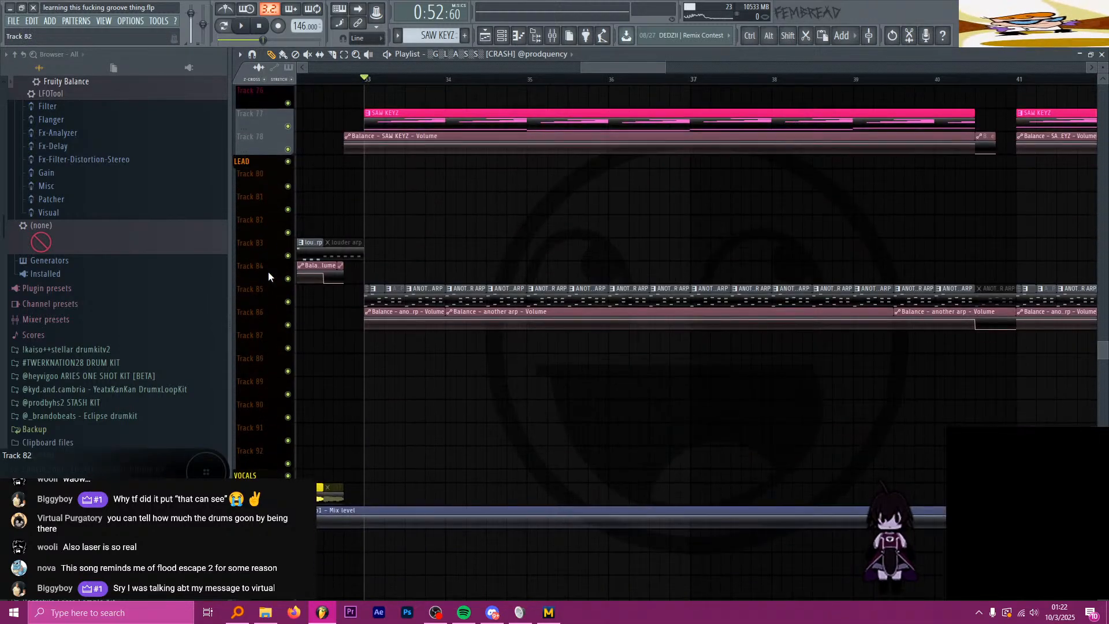
pyautogui.scroll(-8, 268, 272)
pyautogui.keyDown('ctrl'); pyautogui.scroll(-5, 415, 296); pyautogui.keyUp('ctrl')
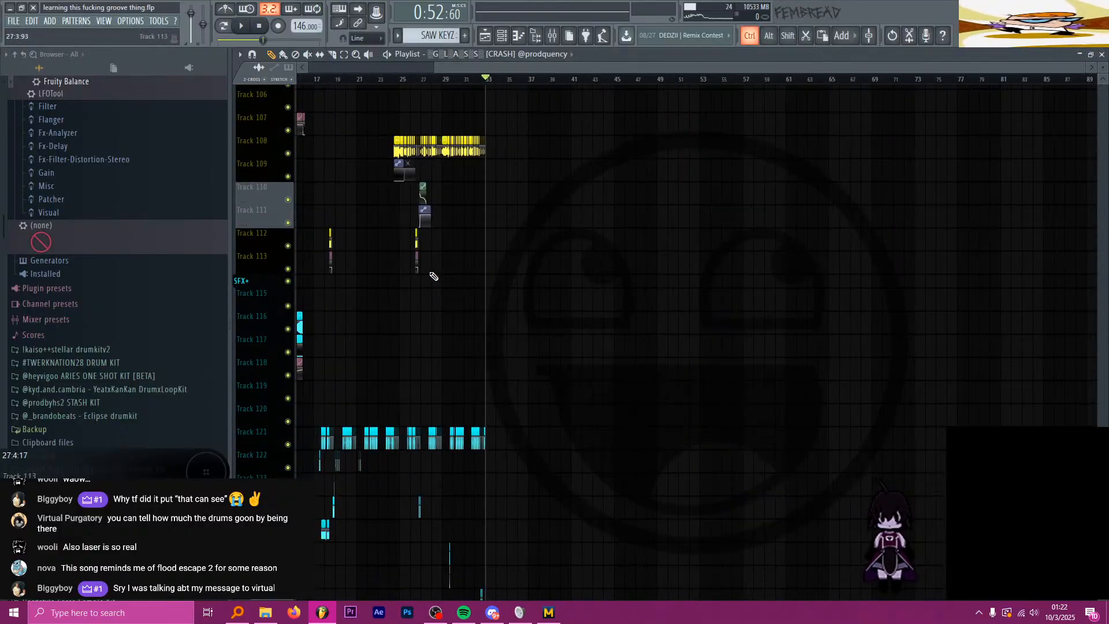
pyautogui.keyDown('ctrl'); pyautogui.scroll(-2, 434, 276); pyautogui.keyUp('ctrl')
pyautogui.rightClick(262, 284)
pyautogui.press('i')
pyautogui.keyDown('ctrl'); pyautogui.scroll(3, 627, 287); pyautogui.keyUp('ctrl')
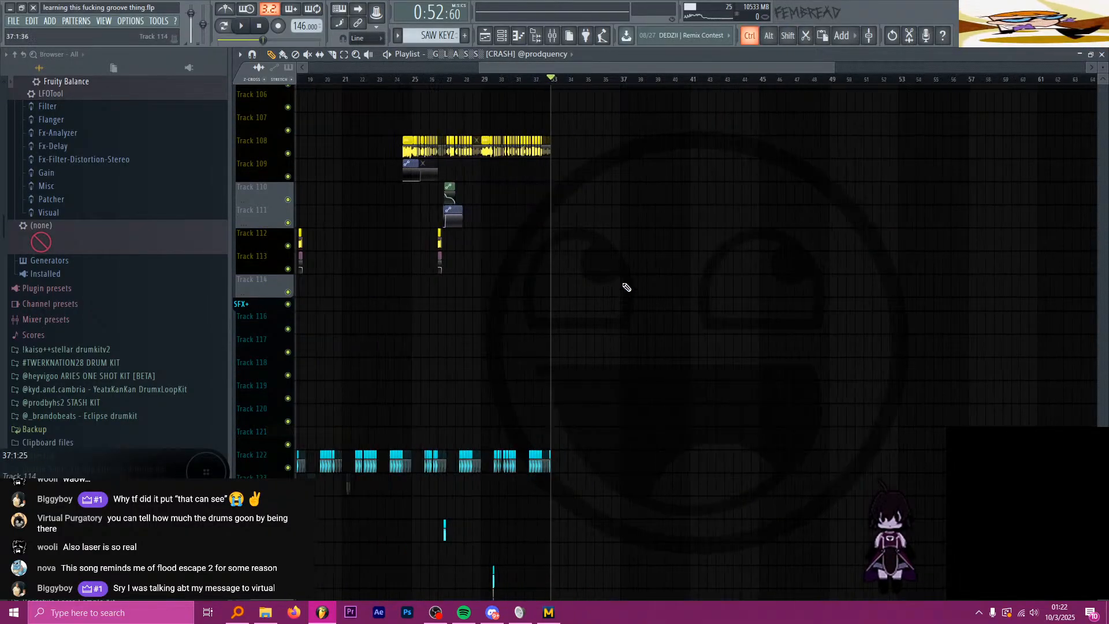
pyautogui.keyDown('ctrl'); pyautogui.scroll(3, 626, 287); pyautogui.keyUp('ctrl')
# Step: Look through the SFX channels and the mixer inserts from the drums to the free tracks after microperc
pyautogui.press('F6')
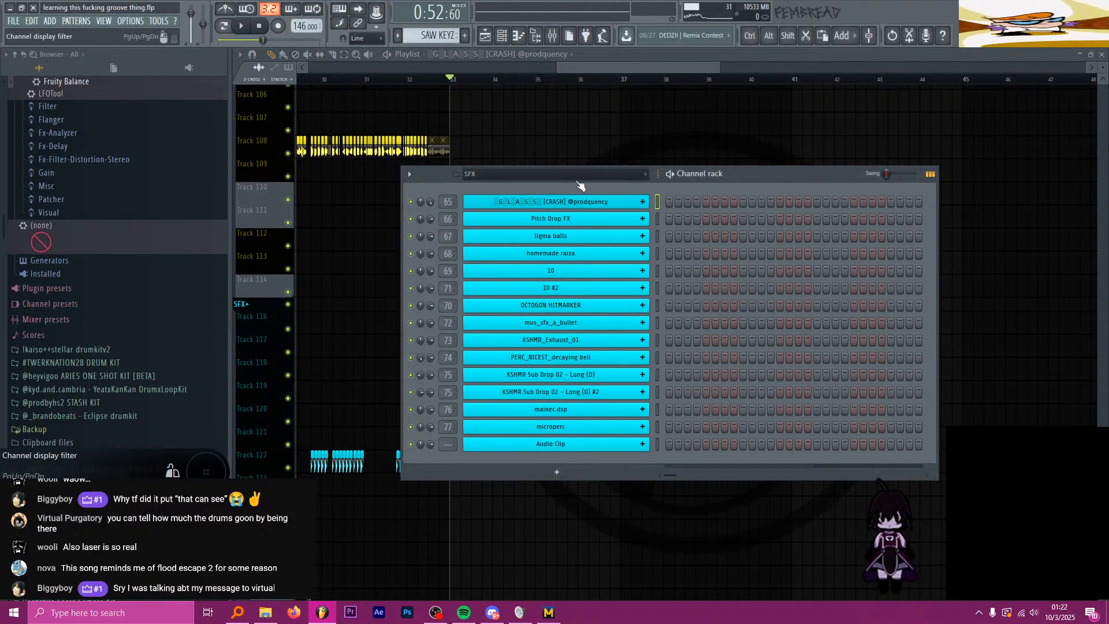
pyautogui.press('F9')
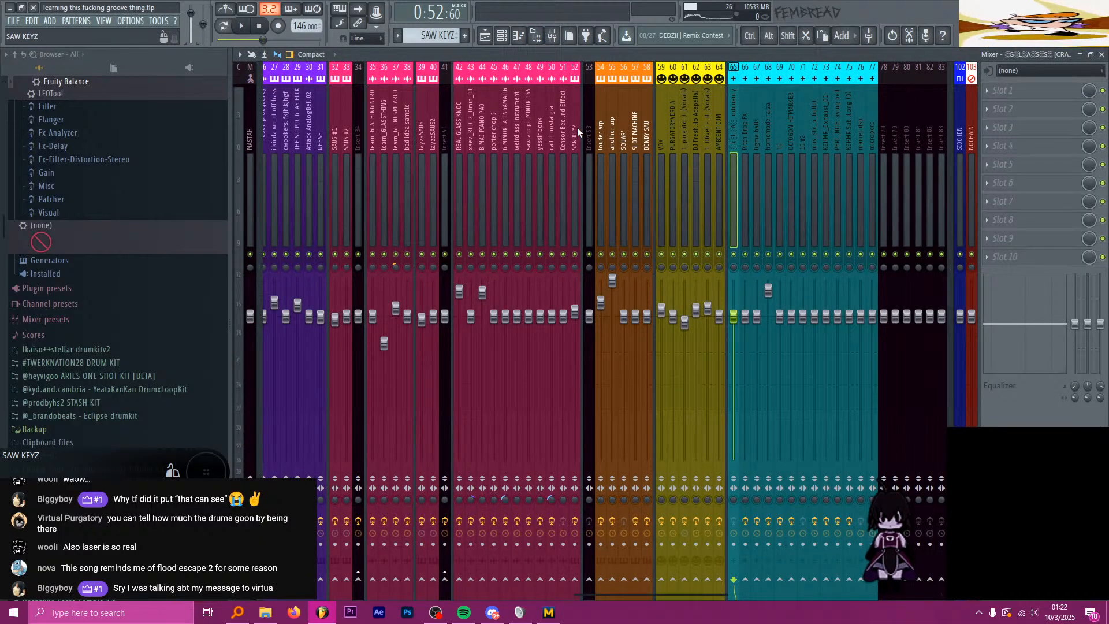
pyautogui.scroll(-12, 578, 131)
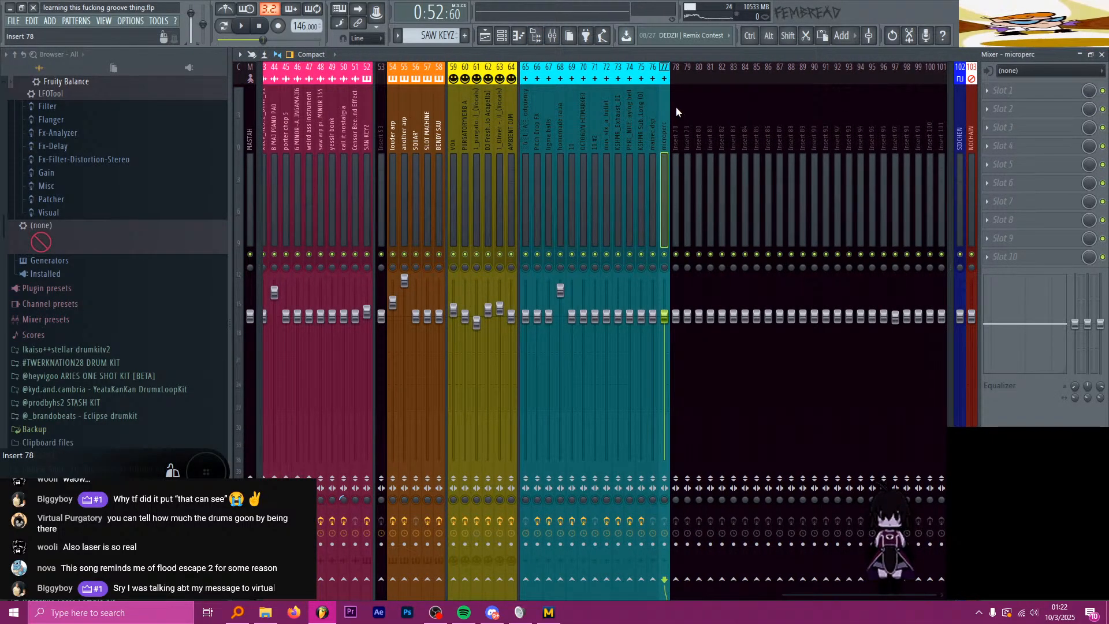
pyautogui.moveTo(676, 107)
pyautogui.mouseDown()
pyautogui.moveTo(939, 110)
pyautogui.moveTo(692, 105)
pyautogui.moveTo(928, 126)
pyautogui.moveTo(653, 123)
pyautogui.moveTo(675, 120)
pyautogui.mouseUp()
pyautogui.scroll(5, 675, 119)
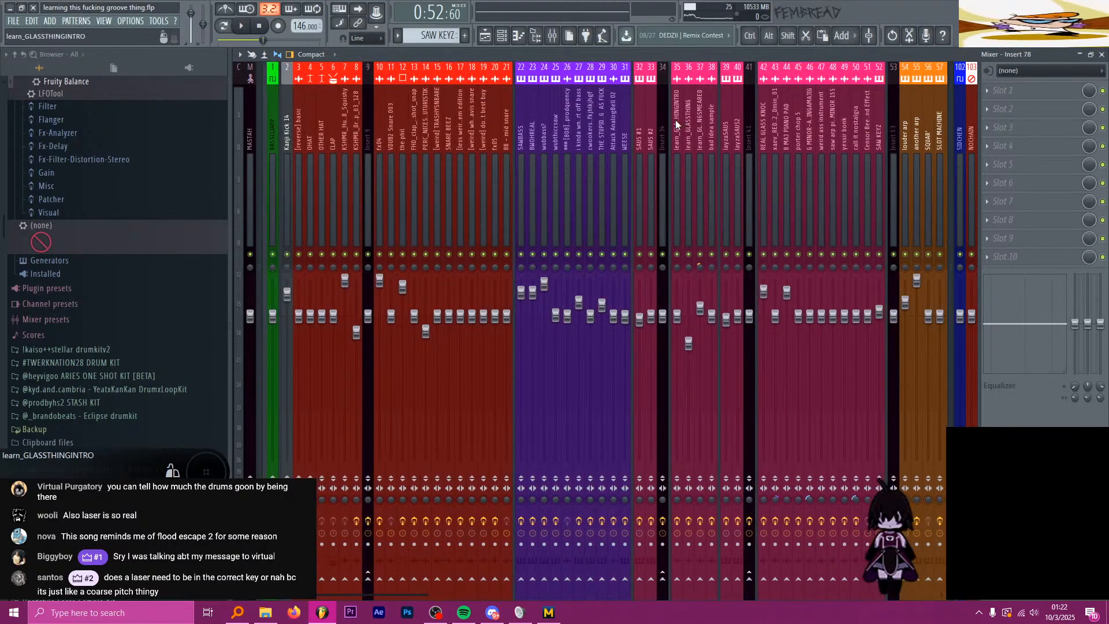
pyautogui.scroll(-8, 674, 119)
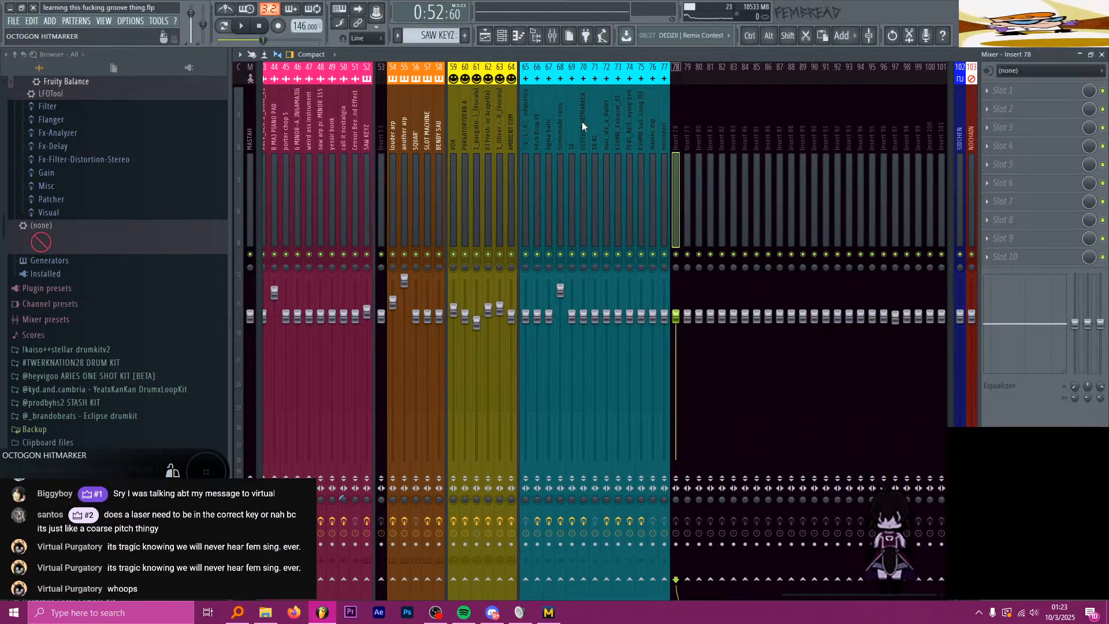
pyautogui.click(485, 36)
# Step: Audition the SFX+ group on its own from the first "10" clip on Track 122 just before bar 30
pyautogui.scroll(-3, 597, 277)
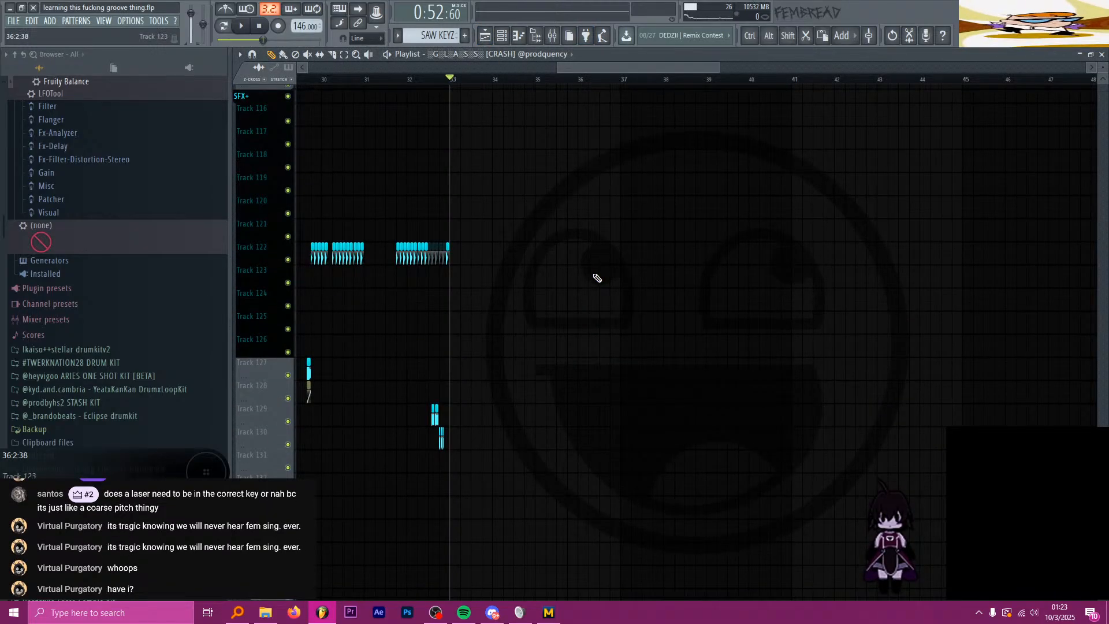
pyautogui.keyDown('ctrl'); pyautogui.scroll(5, 525, 247); pyautogui.keyUp('ctrl')
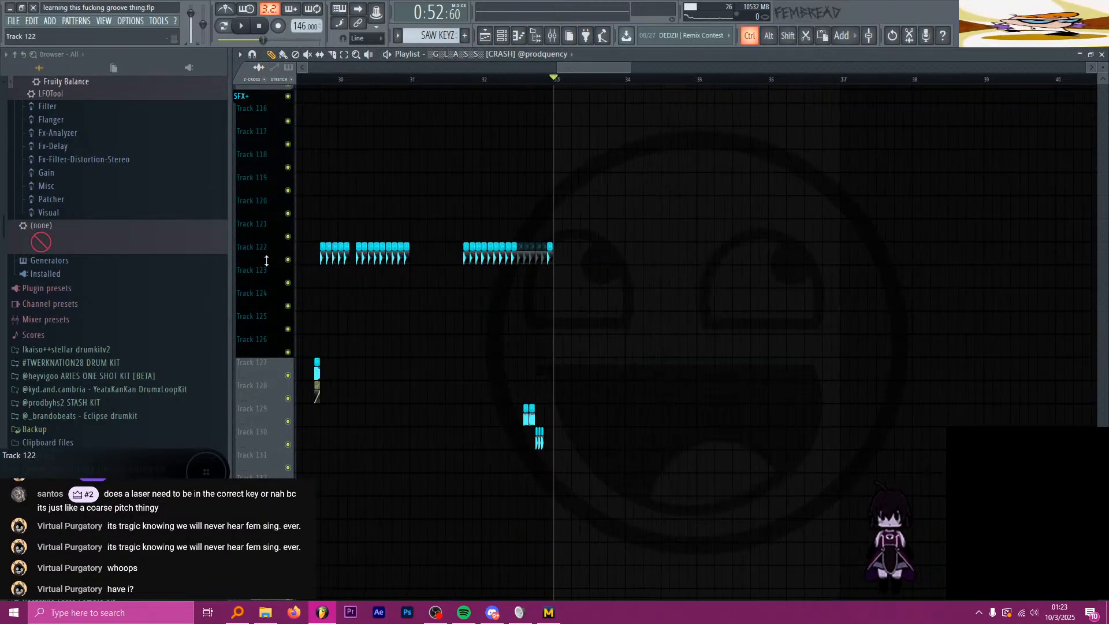
pyautogui.click(386, 80)
pyautogui.scroll(1, 321, 198)
pyautogui.scroll(1, 376, 259)
pyautogui.keyDown('ctrl'); pyautogui.scroll(3, 386, 265); pyautogui.keyUp('ctrl')
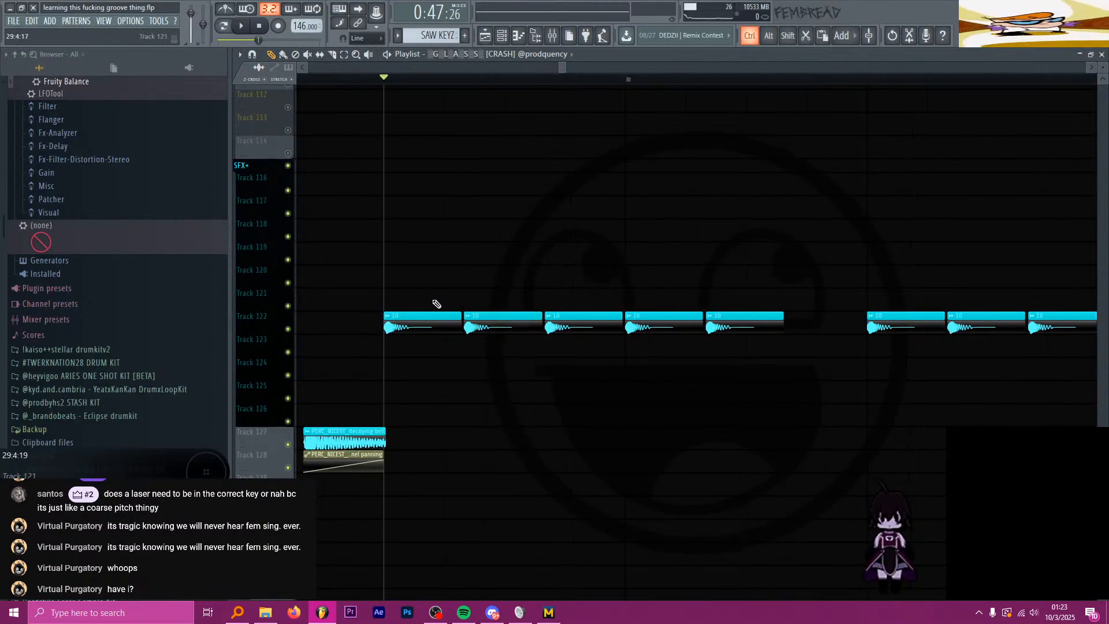
pyautogui.press('space')
pyautogui.keyDown('ctrl'); pyautogui.scroll(-3, 429, 300); pyautogui.keyUp('ctrl')
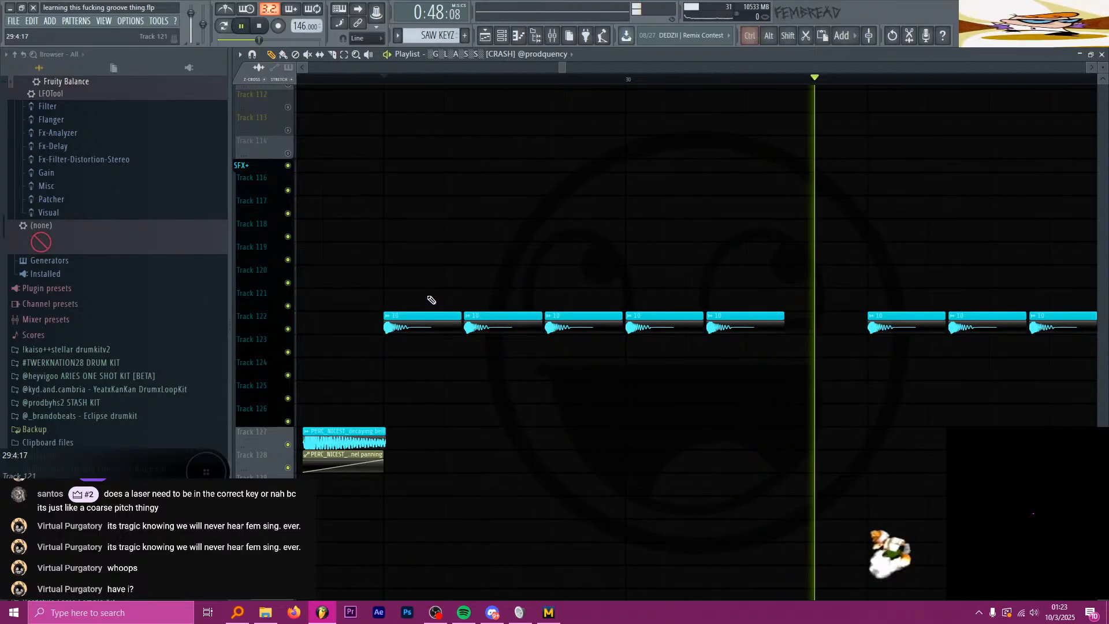
pyautogui.press('space')
pyautogui.keyDown('ctrl'); pyautogui.scroll(-2, 432, 297); pyautogui.keyUp('ctrl')
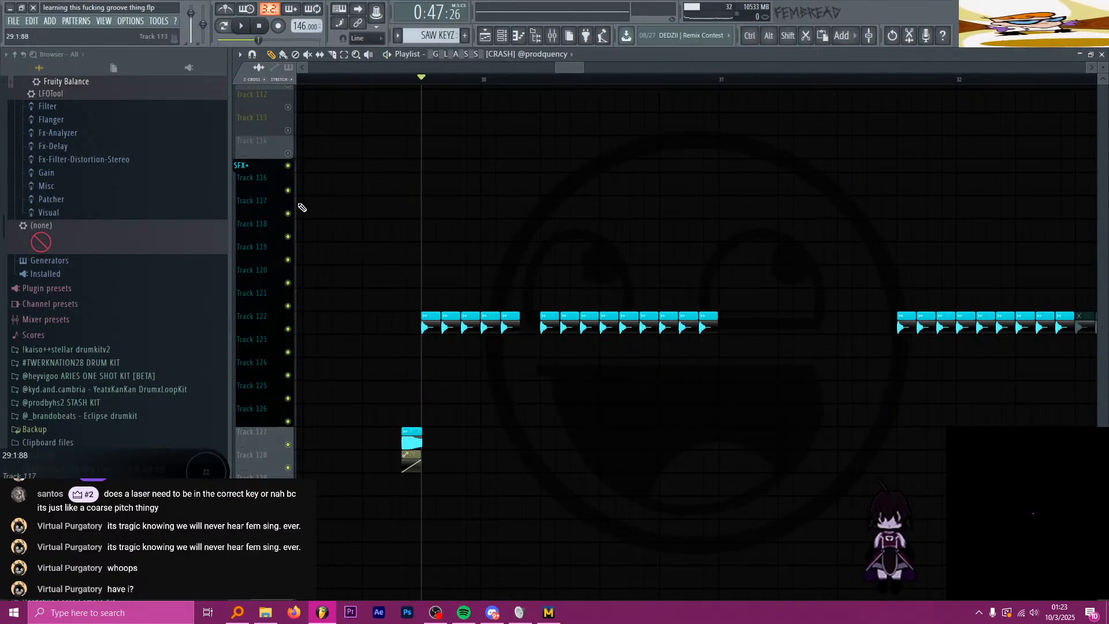
# Step: Return the playback position to bar 33 and examine the SAW KEYZ, LEAD, vocal and SFX+ tracks around it
pyautogui.scroll(1, 450, 204)
pyautogui.scroll(5, 450, 204)
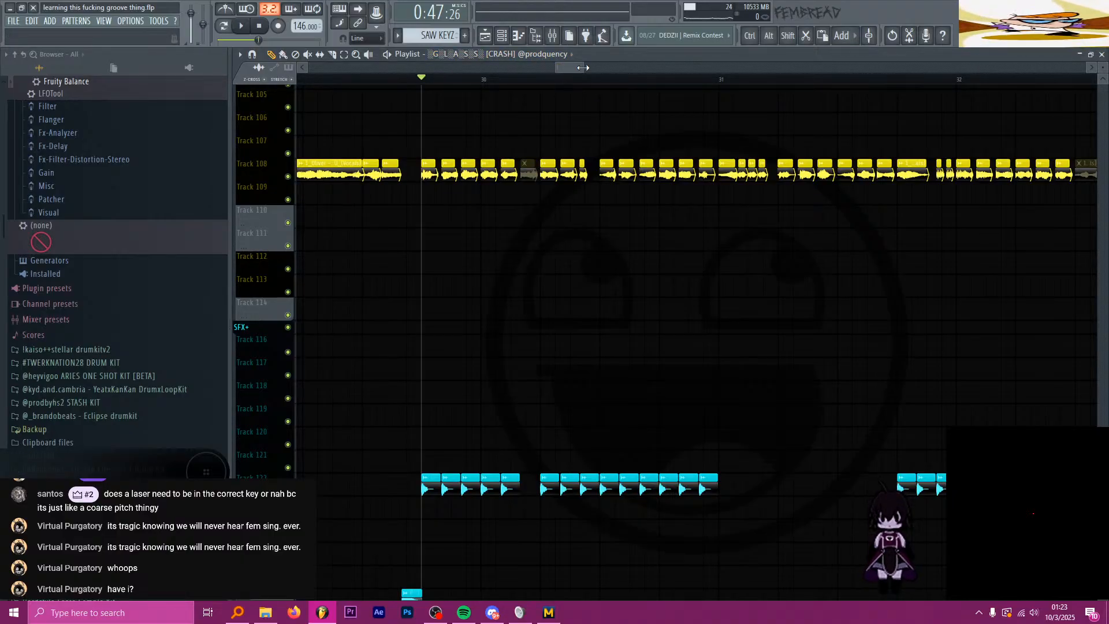
pyautogui.moveTo(579, 68); pyautogui.dragTo(751, 67)
pyautogui.click(432, 80)
pyautogui.scroll(10, 488, 216)
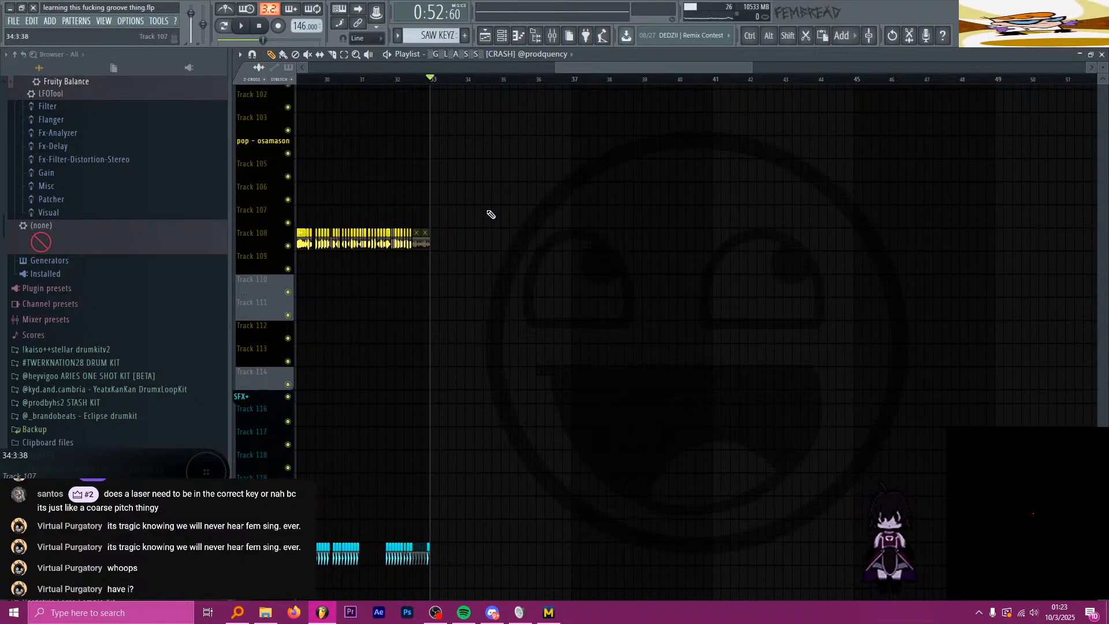
pyautogui.scroll(2, 479, 308)
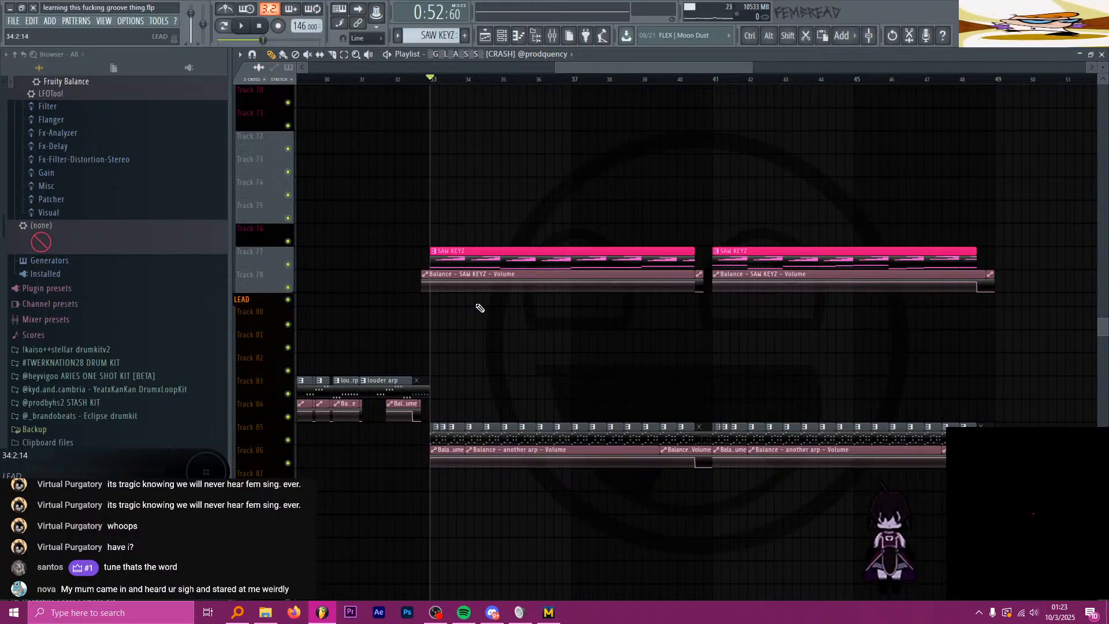
pyautogui.scroll(-10, 480, 308)
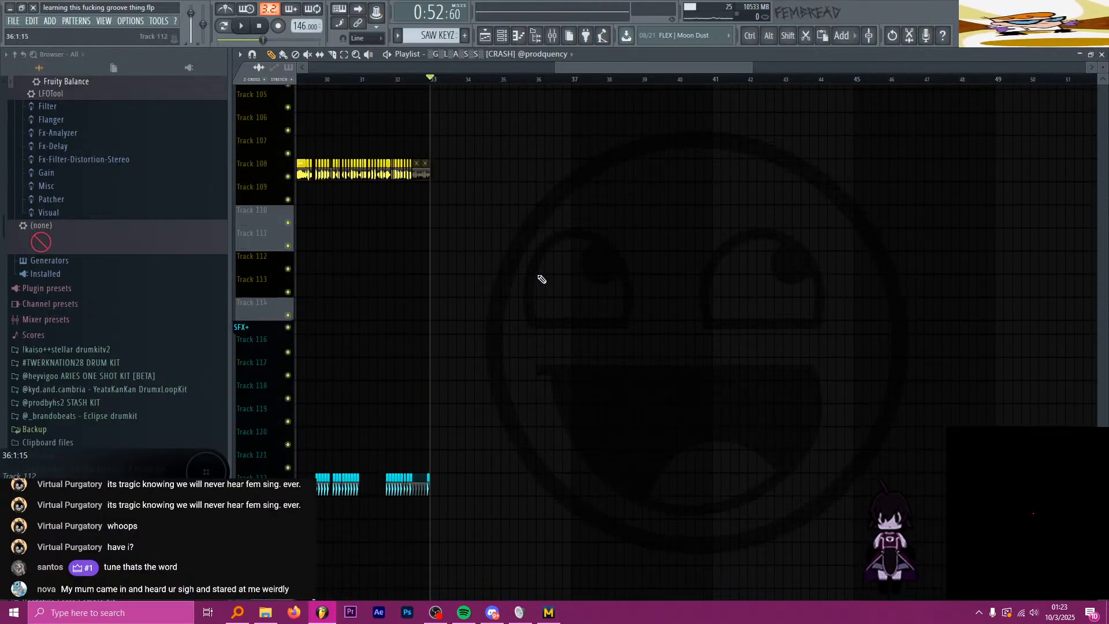
pyautogui.scroll(-2, 482, 225)
# Step: Filter the channel rack to the VOX group and inspect the settings of its first Audio Clip channel
pyautogui.press('F6')
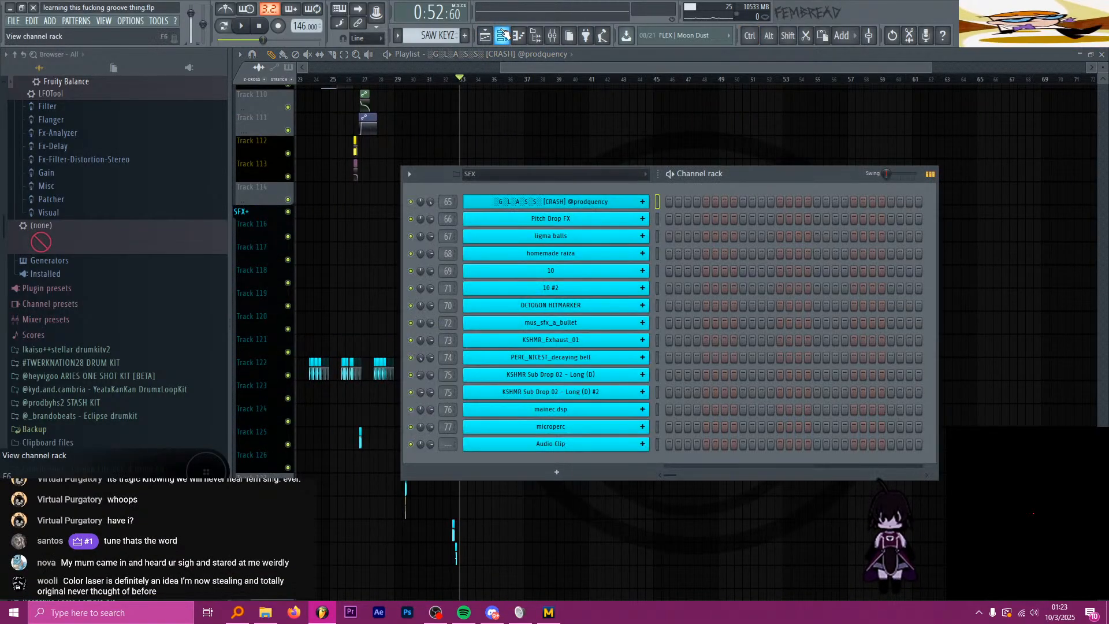
pyautogui.click(520, 176)
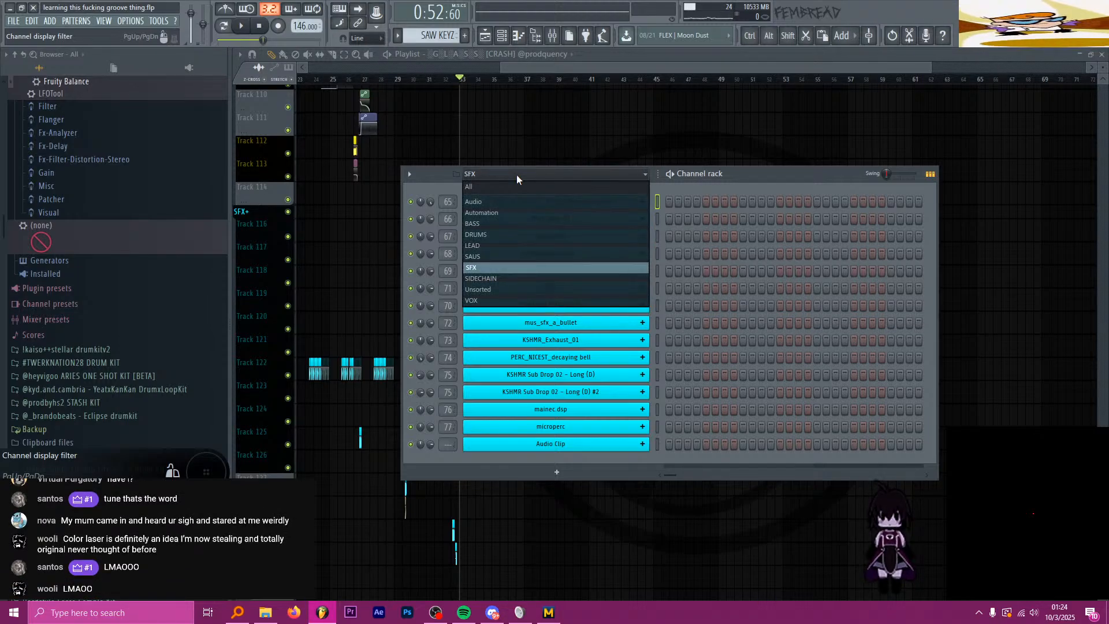
pyautogui.click(523, 300)
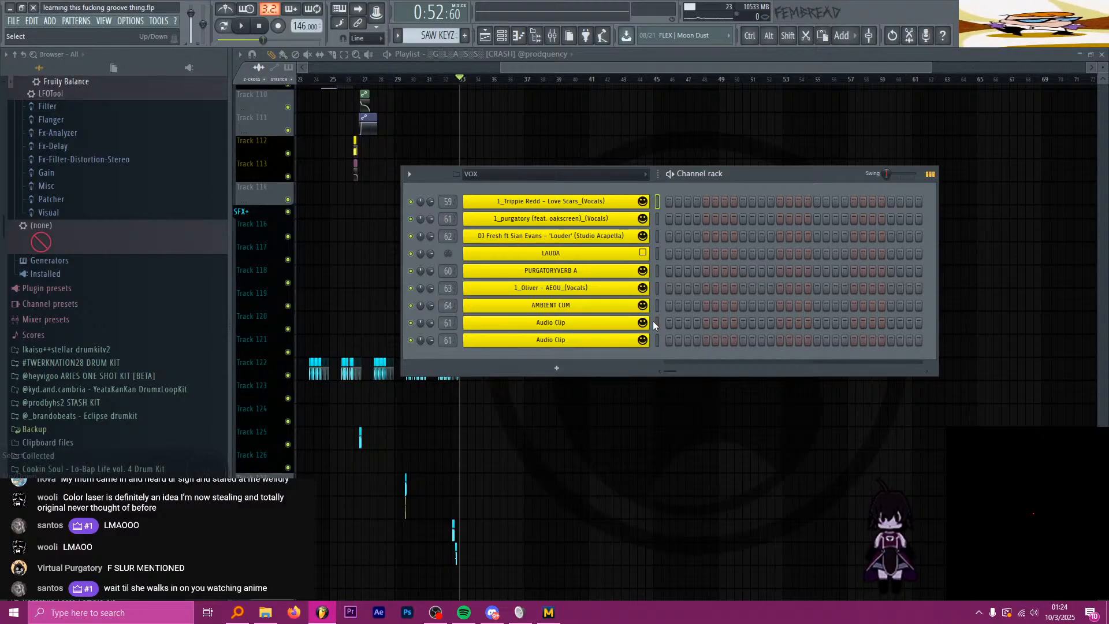
pyautogui.click(618, 331)
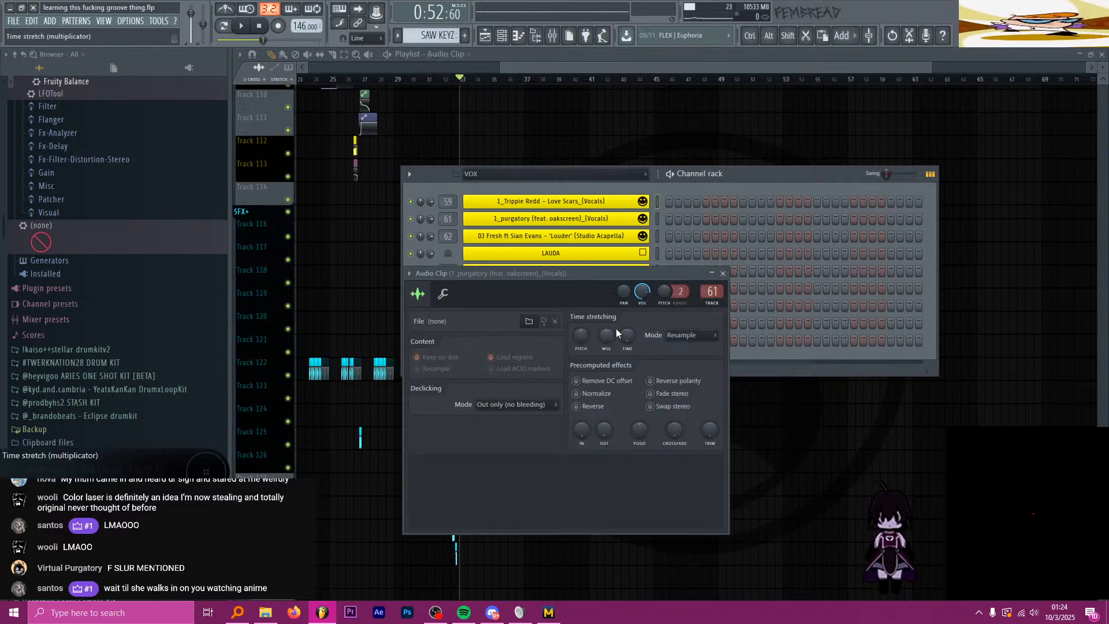
pyautogui.moveTo(591, 273); pyautogui.dragTo(588, 239)
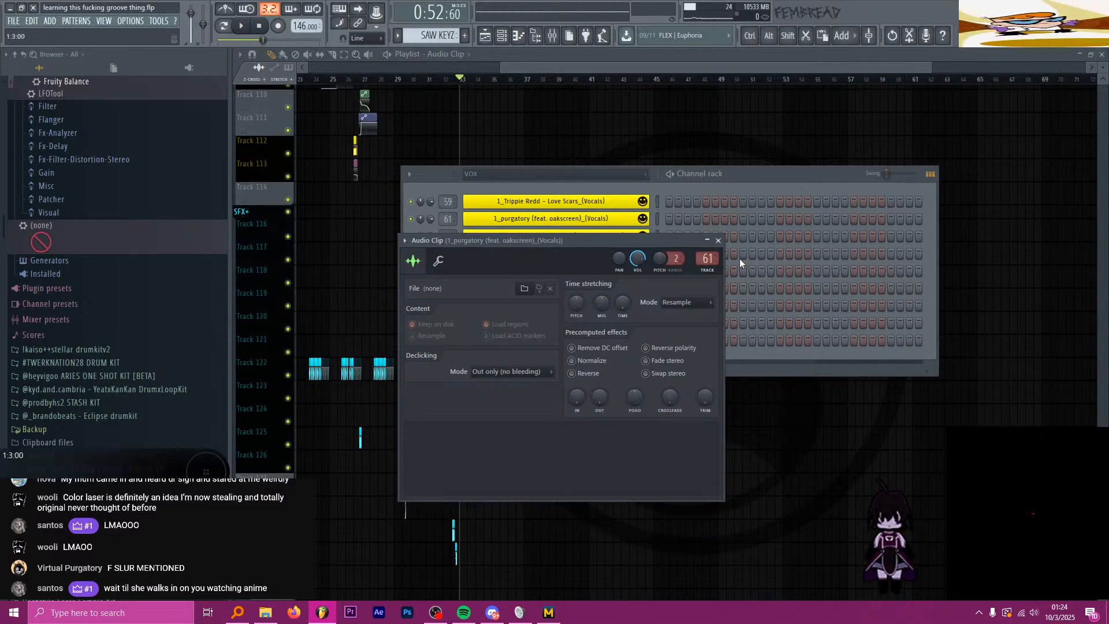
pyautogui.click(717, 240)
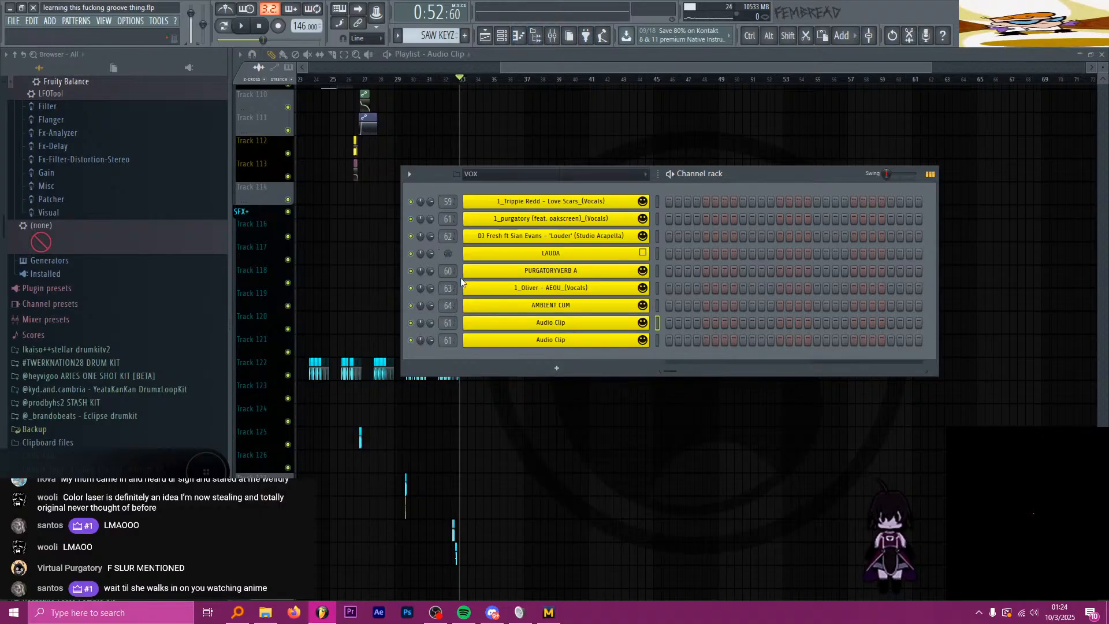
# Step: Switch to Everything and search the computer's files for "cooler"
pyautogui.click(265, 612)
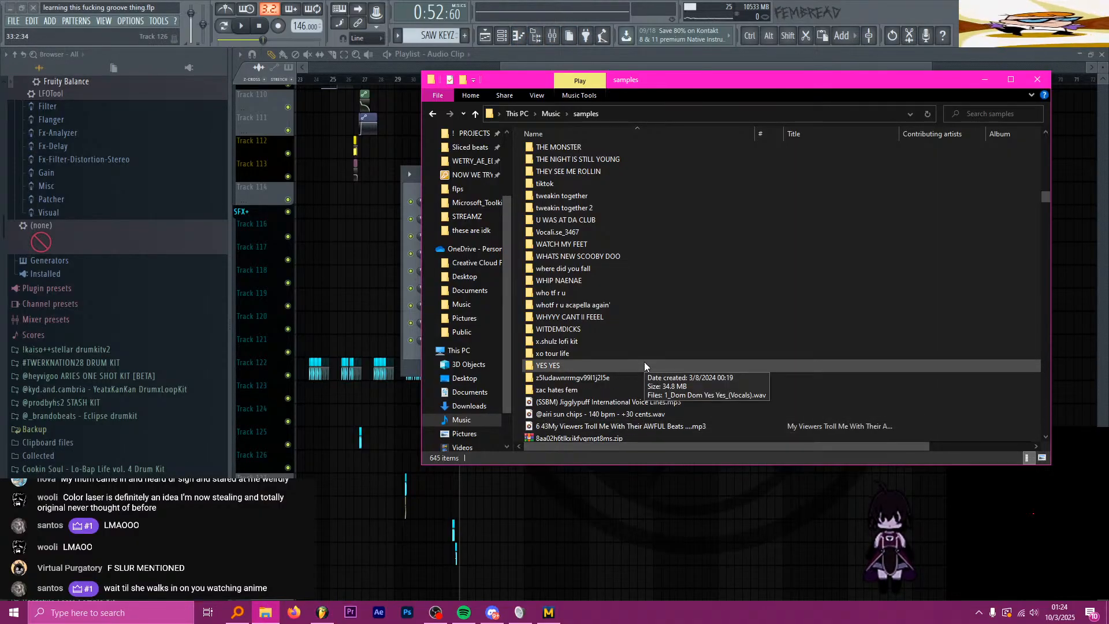
pyautogui.click(237, 612)
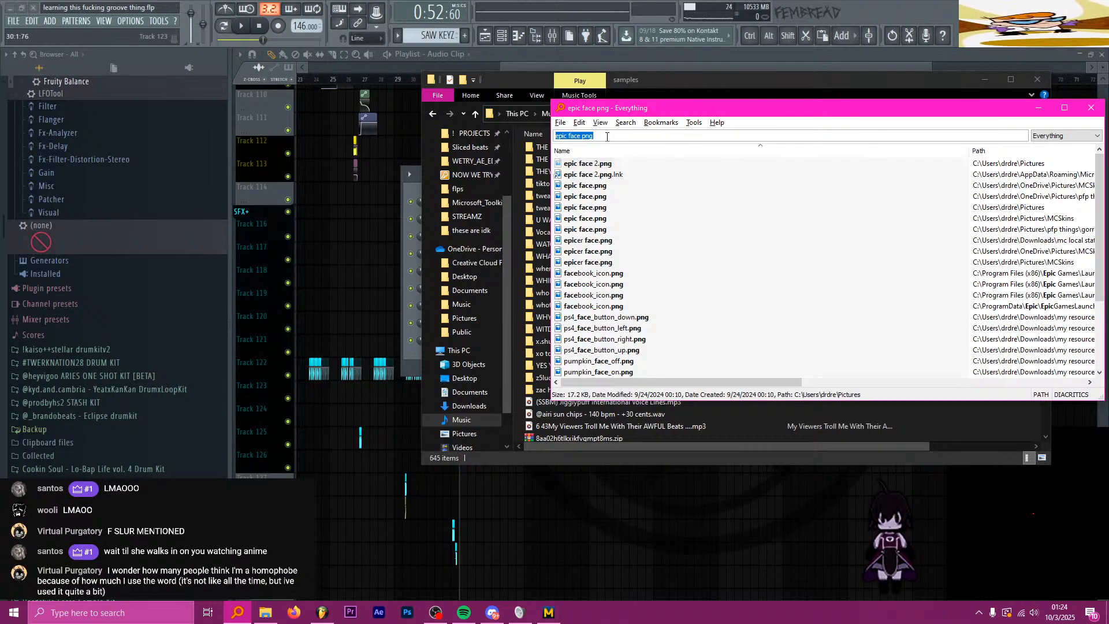
pyautogui.write('cooler')
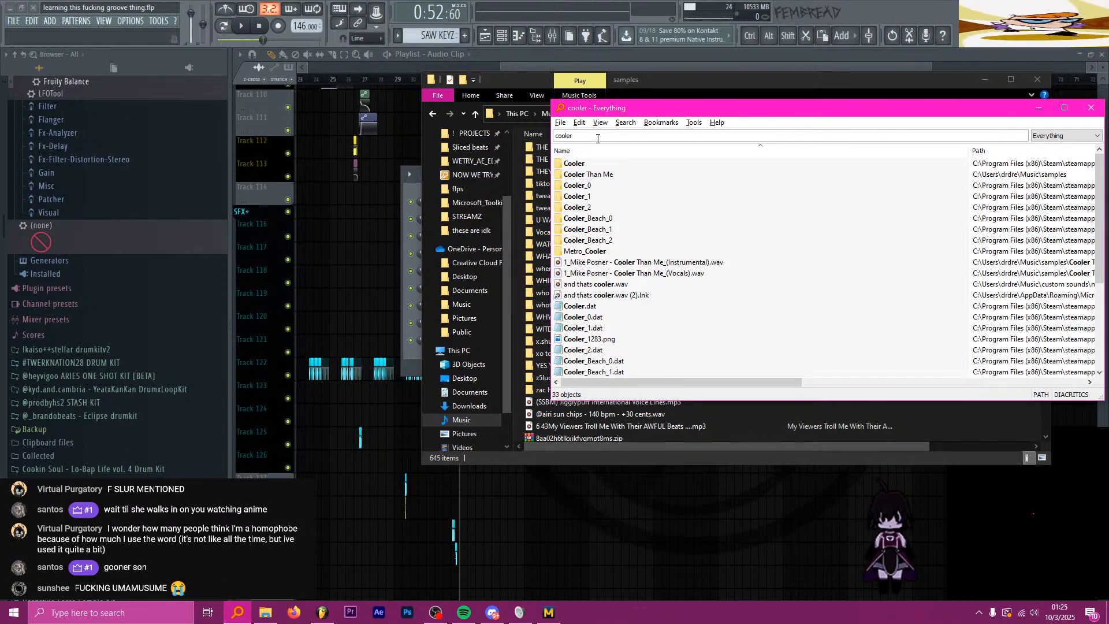
# Step: Load "1_Mike Posner - Cooler Than Me_(Vocals).wav" from the search results into the first Audio Clip channel of the VOX group
pyautogui.moveTo(635, 79); pyautogui.dragTo(964, 127)
pyautogui.moveTo(694, 116); pyautogui.dragTo(758, 114)
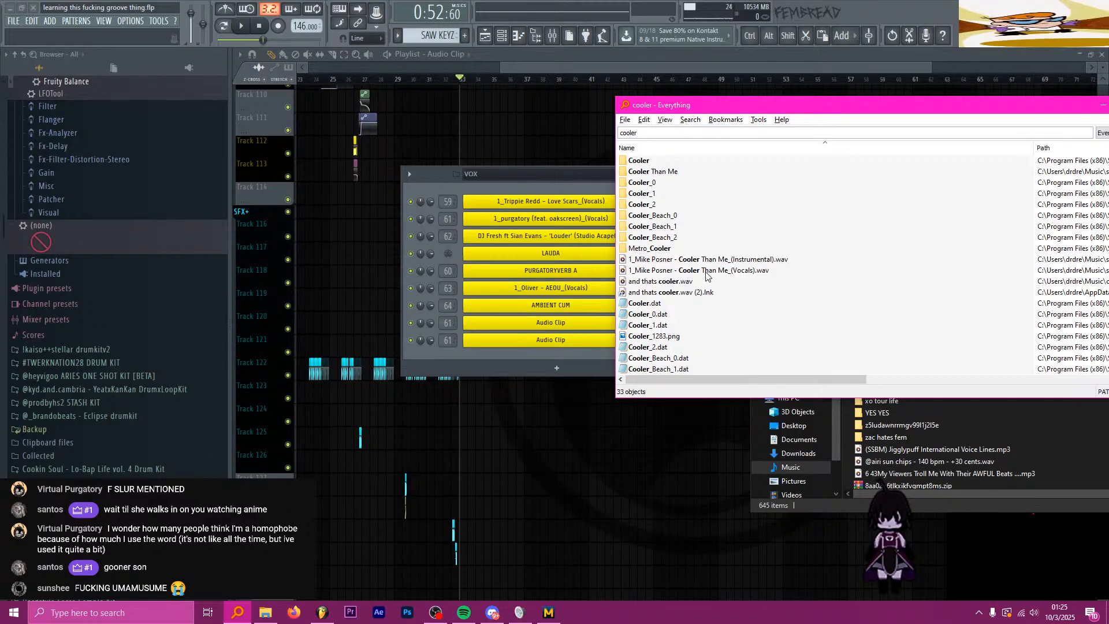
pyautogui.moveTo(699, 270); pyautogui.dragTo(584, 324)
pyautogui.click(584, 319)
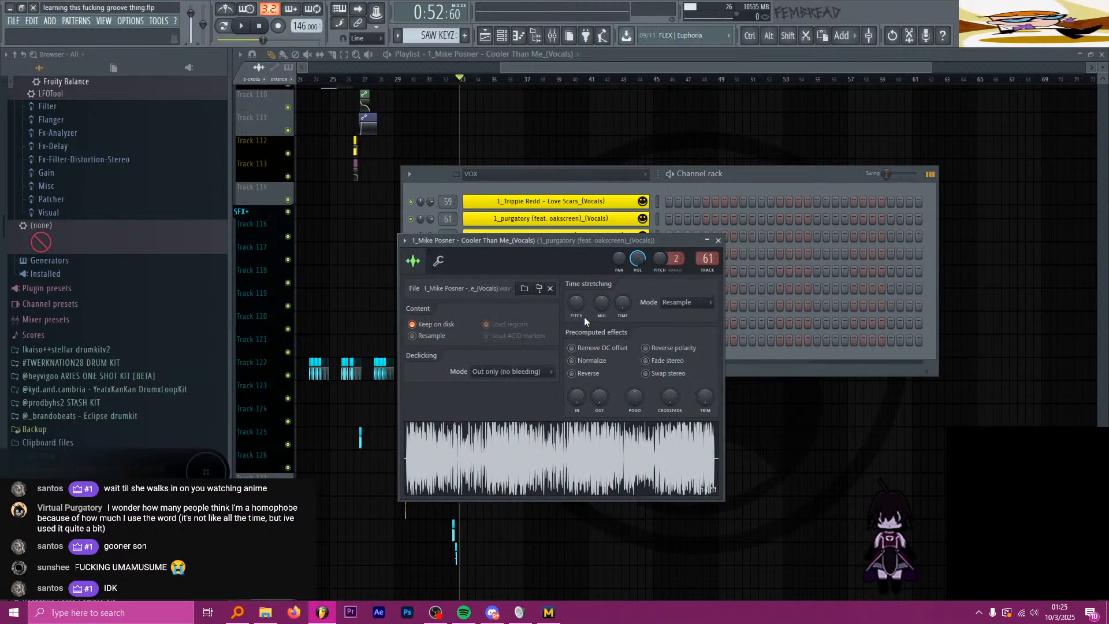
# Step: Route the Cooler Than Me vocals channel to a free mixer insert and move that insert directly after AMBIENT CUM, to position 65
pyautogui.moveTo(584, 236); pyautogui.dragTo(578, 204)
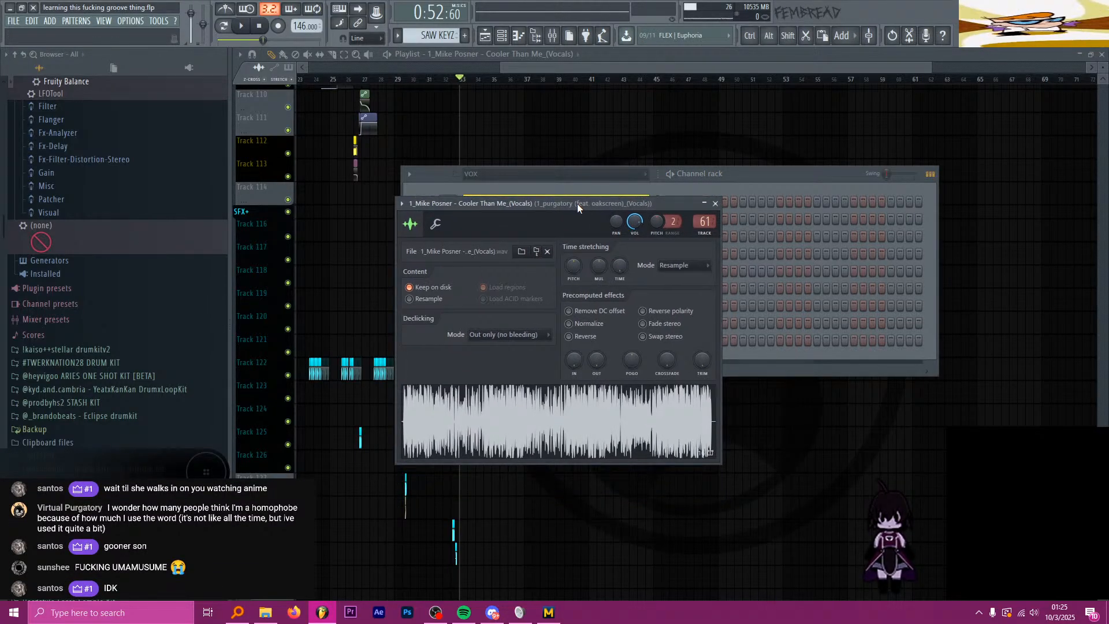
pyautogui.press('F9')
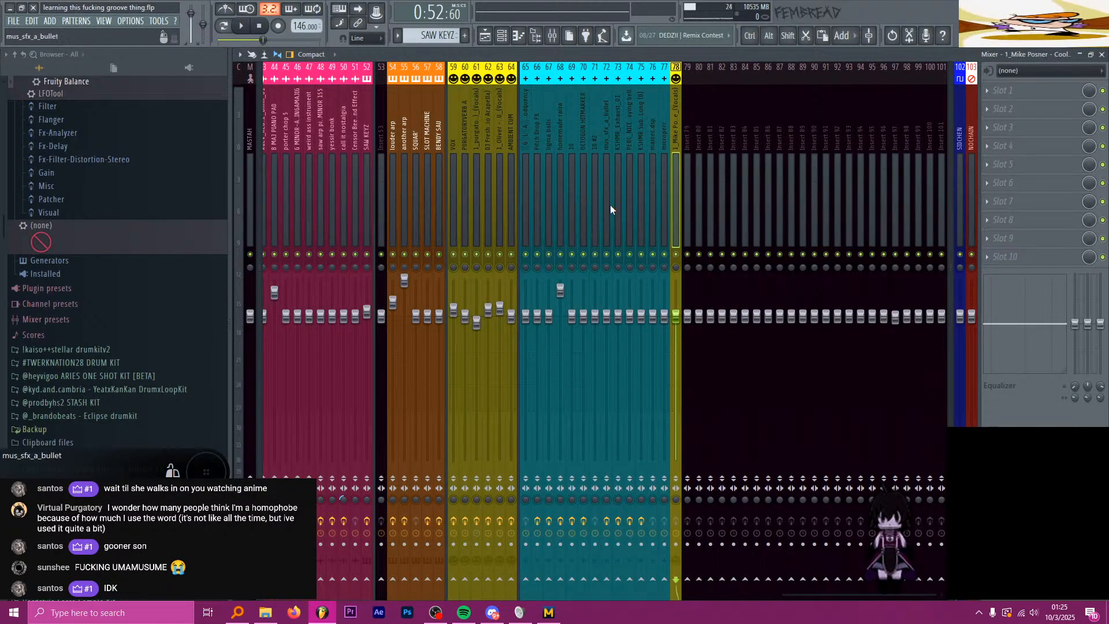
pyautogui.moveTo(673, 144); pyautogui.dragTo(522, 134)
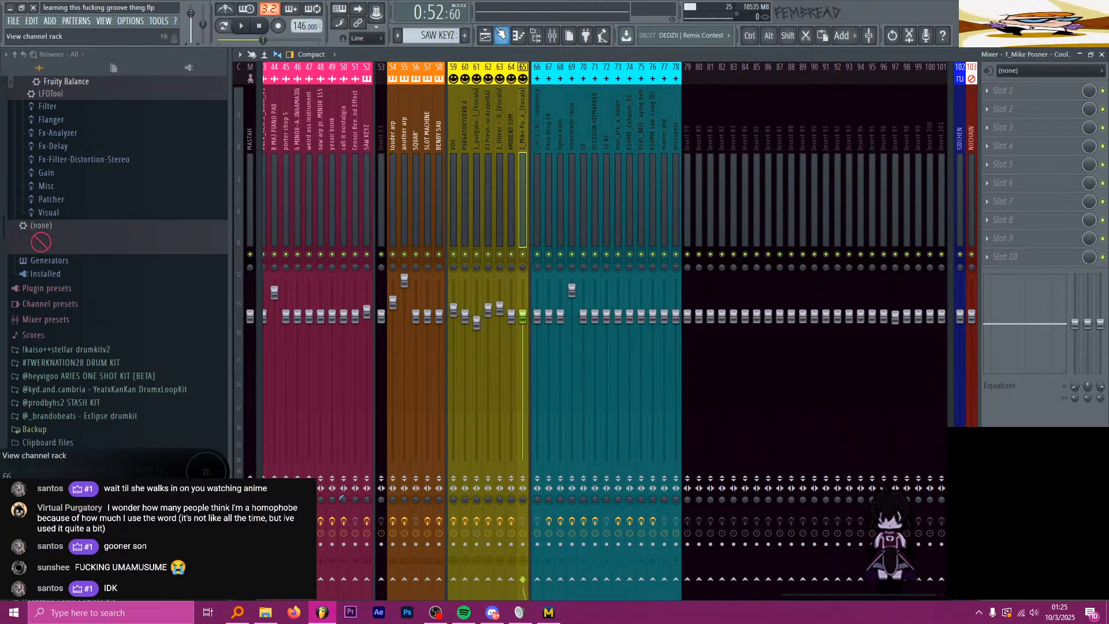
# Step: Check the Cooler Than Me vocals channel and its mixer routing in the channel rack
pyautogui.click(501, 35)
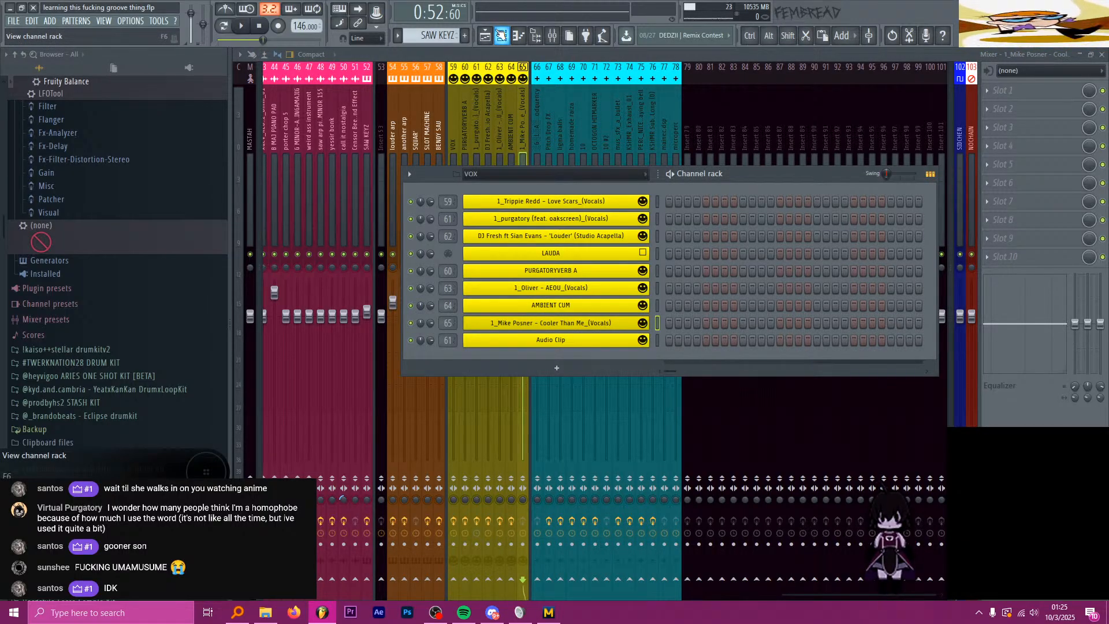
pyautogui.click(501, 35)
pyautogui.click(501, 36)
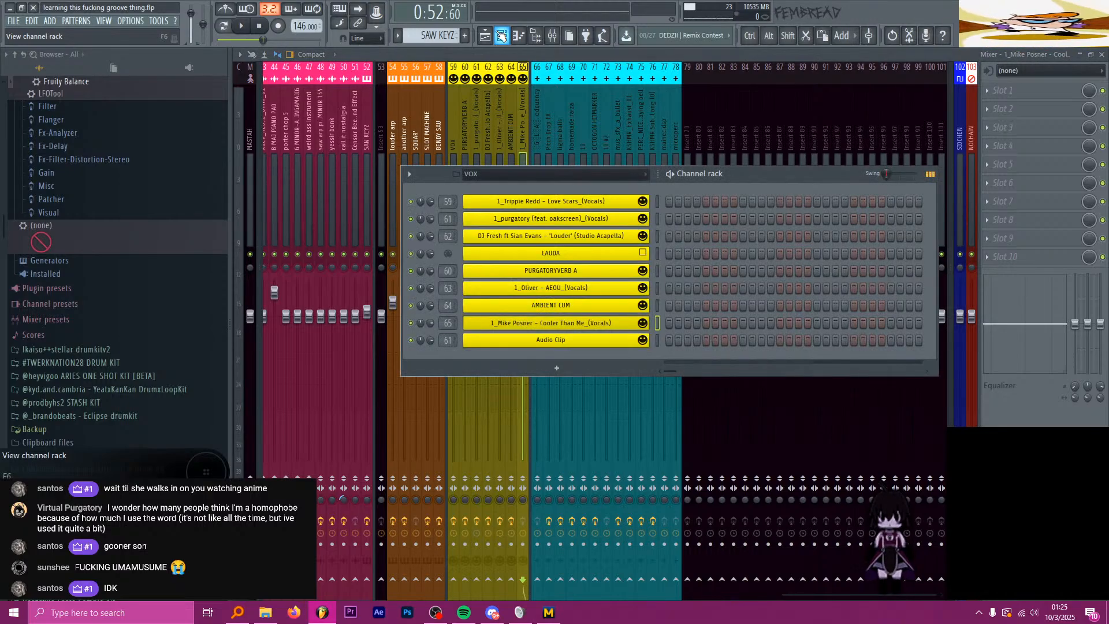
pyautogui.click(566, 328)
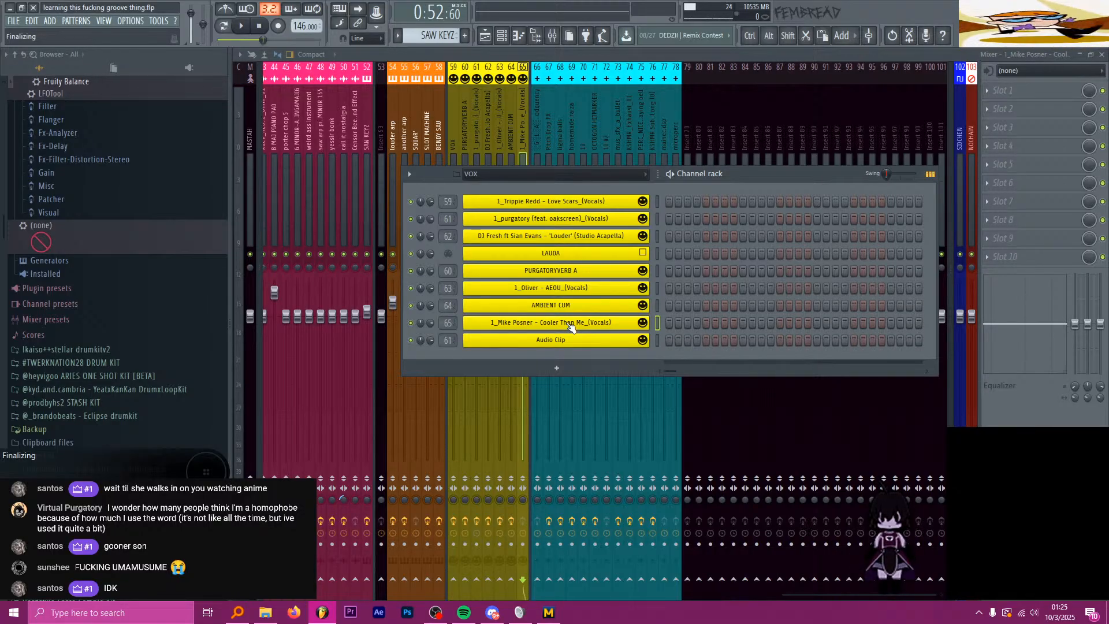
# Step: Bring up the samples folder in File Explorer and sort its contents by date modified
pyautogui.moveTo(238, 612)
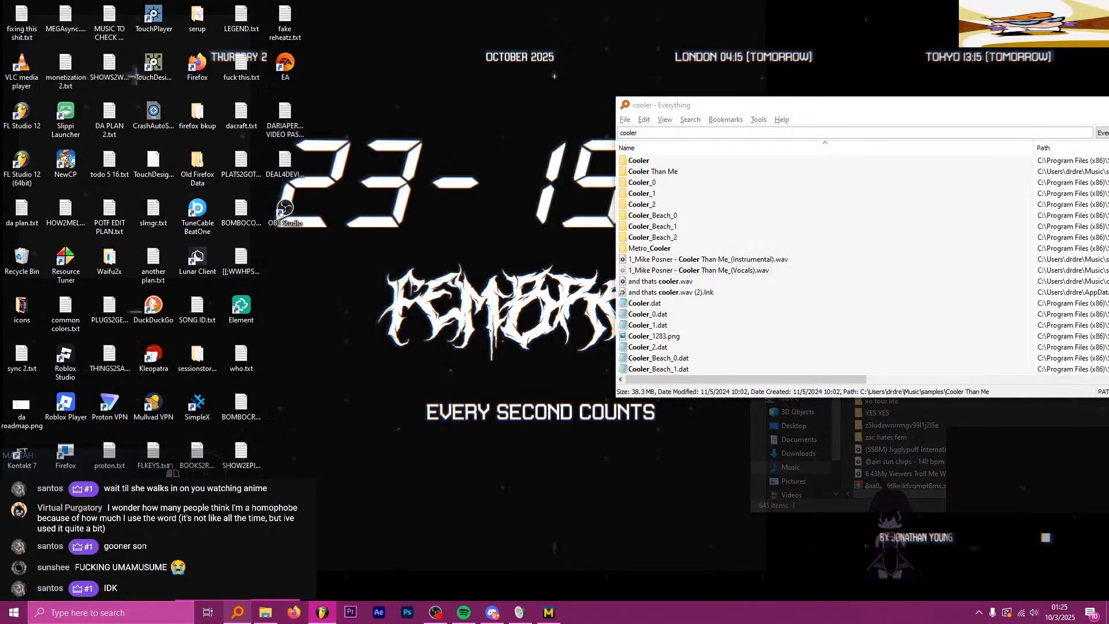
pyautogui.click(237, 558)
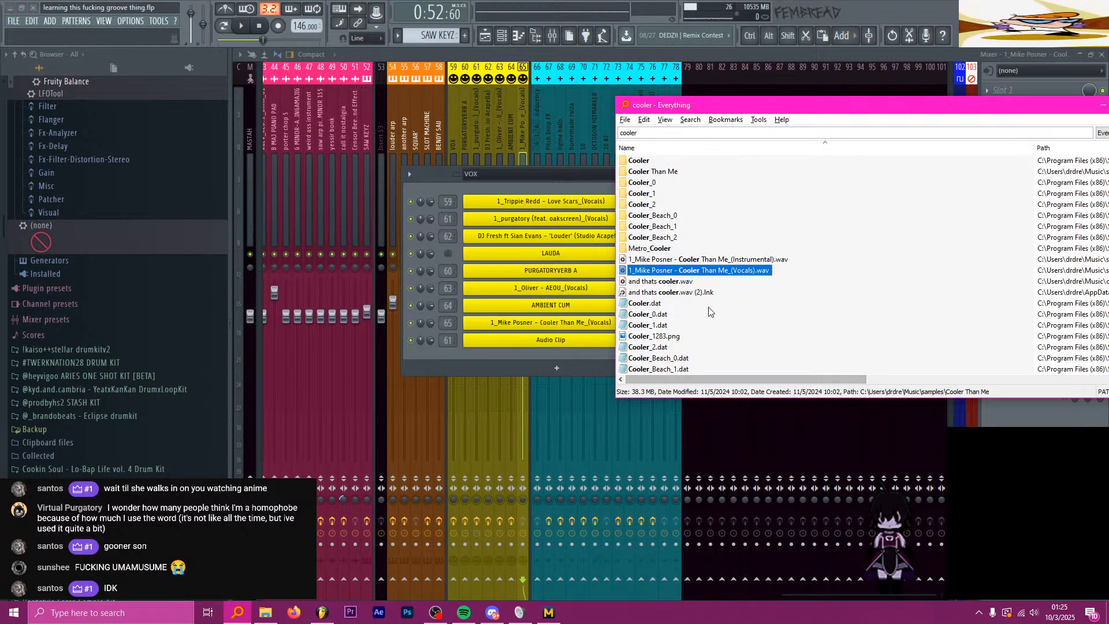
pyautogui.click(266, 612)
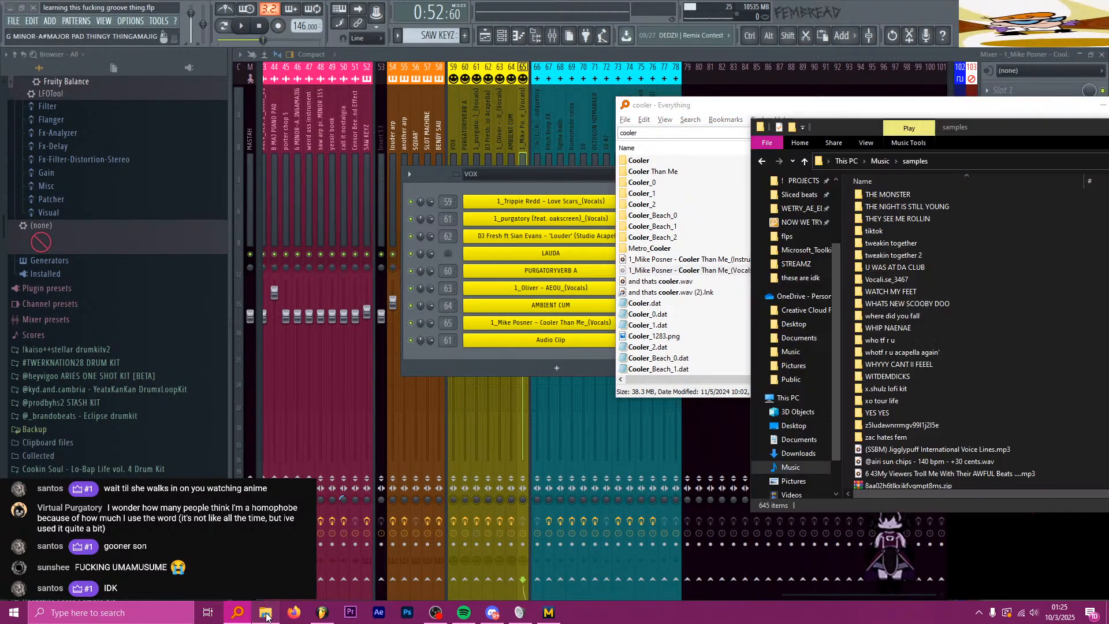
pyautogui.moveTo(933, 127); pyautogui.dragTo(602, 99)
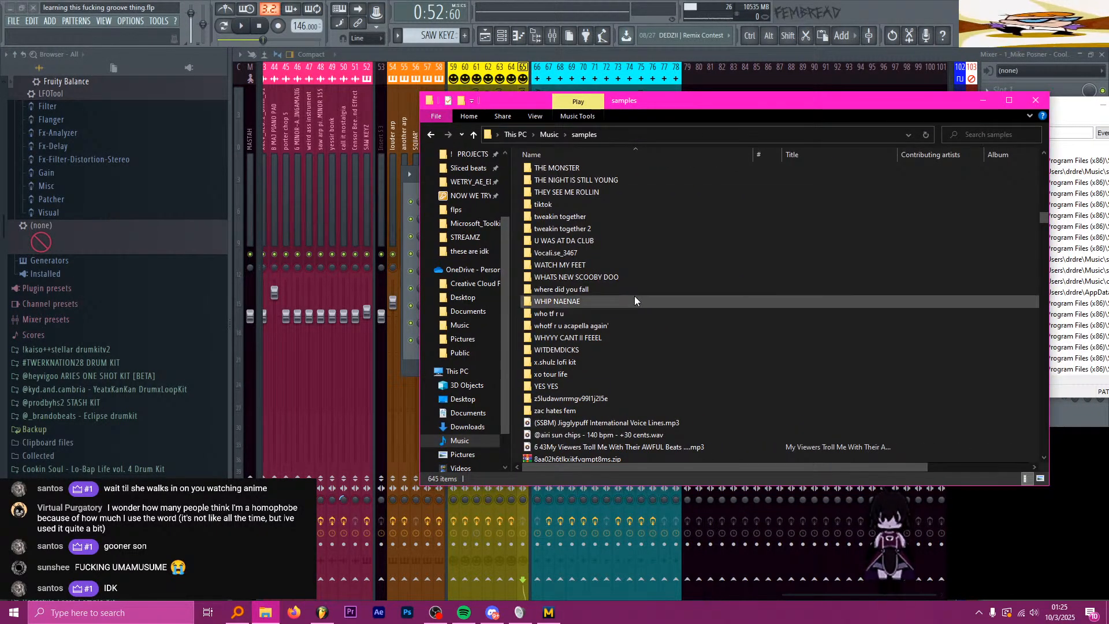
pyautogui.scroll(20, 596, 290)
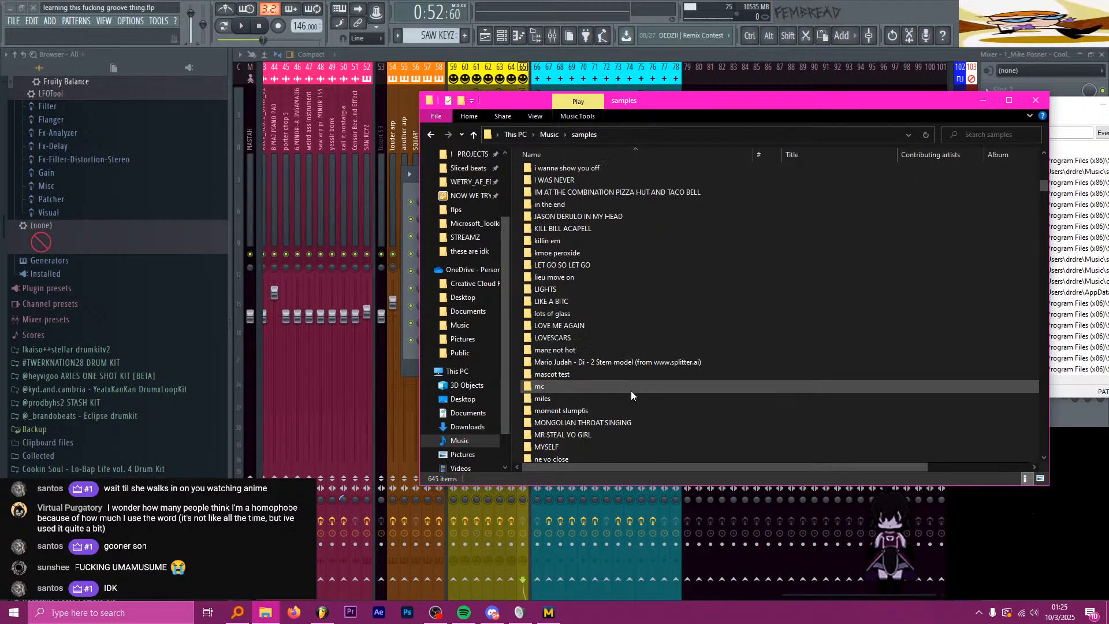
pyautogui.moveTo(625, 467); pyautogui.dragTo(914, 461)
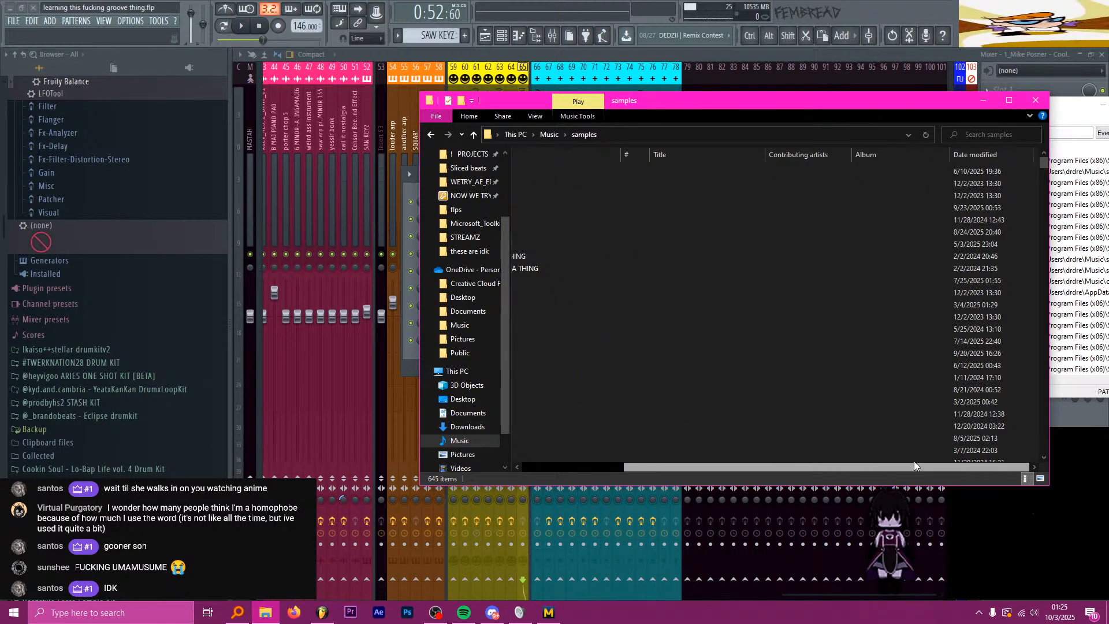
pyautogui.click(972, 160)
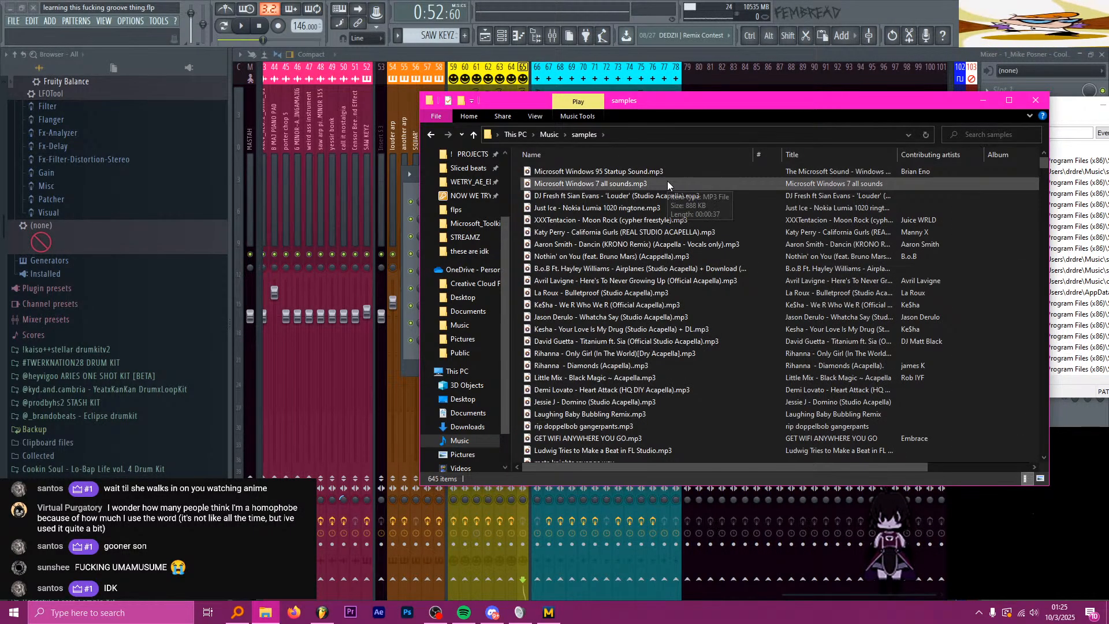
# Step: Look through the acapellas in the samples folder one by one, from DJ Fresh "Louder" down to Jessie J "Domino"
pyautogui.click(650, 191)
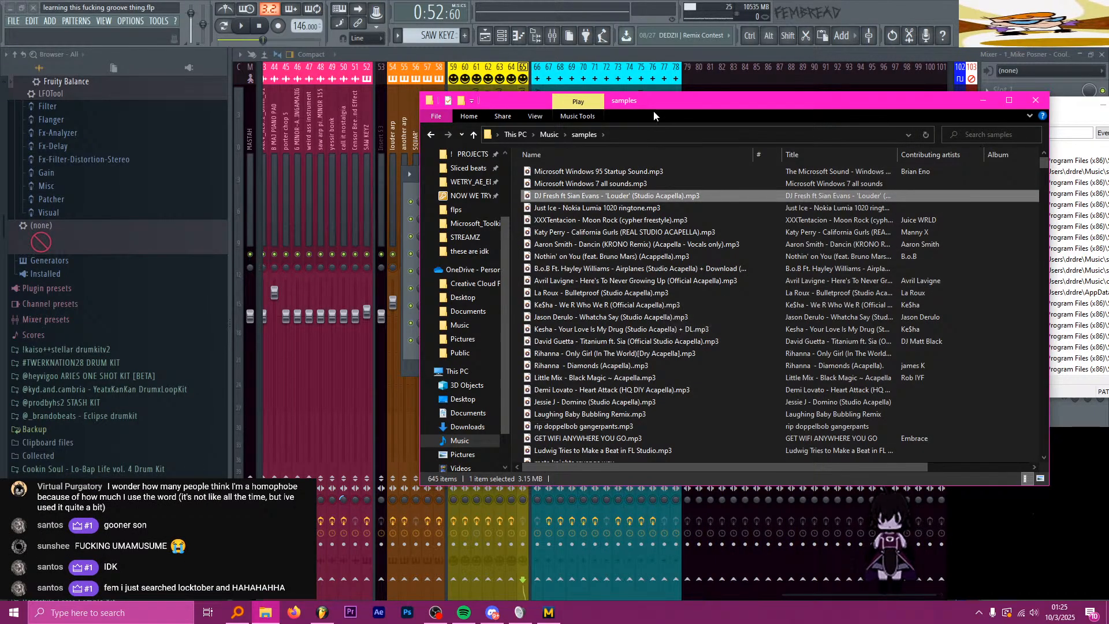
pyautogui.moveTo(646, 102); pyautogui.dragTo(631, 94)
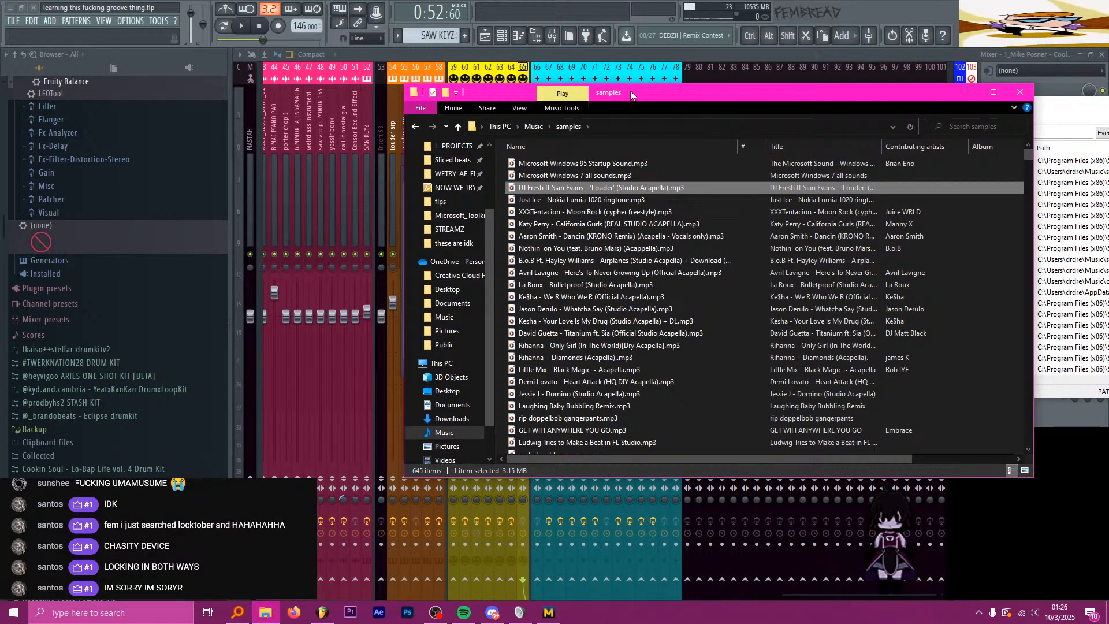
pyautogui.press('Down')
pyautogui.press('Down')
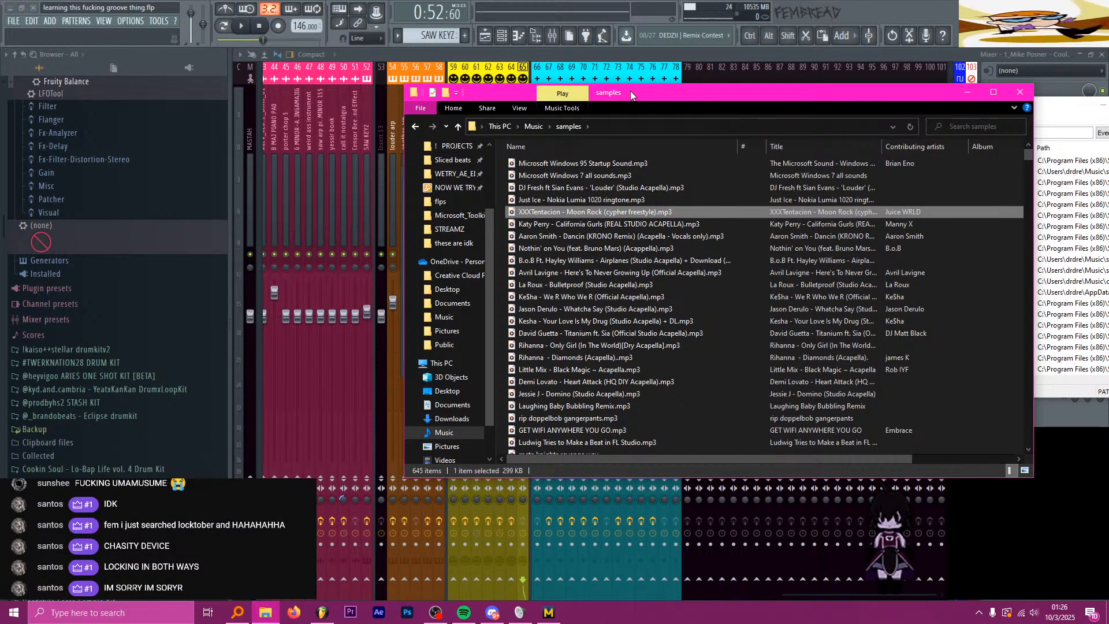
pyautogui.press('Down')
pyautogui.press('Down')
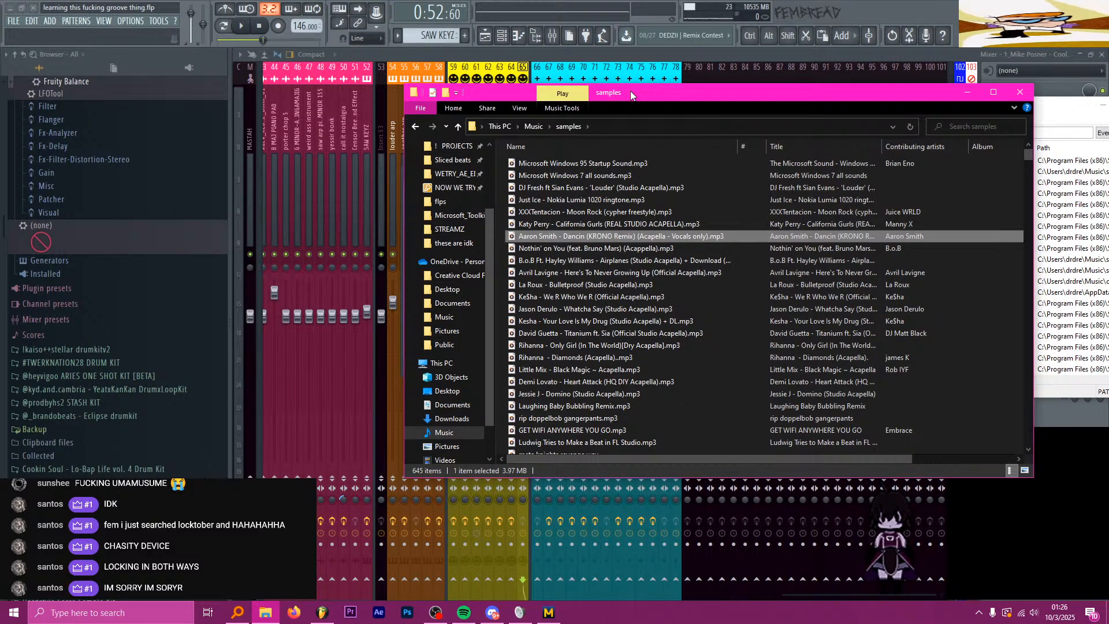
pyautogui.press('Down')
pyautogui.press('Down')
pyautogui.press('Down')
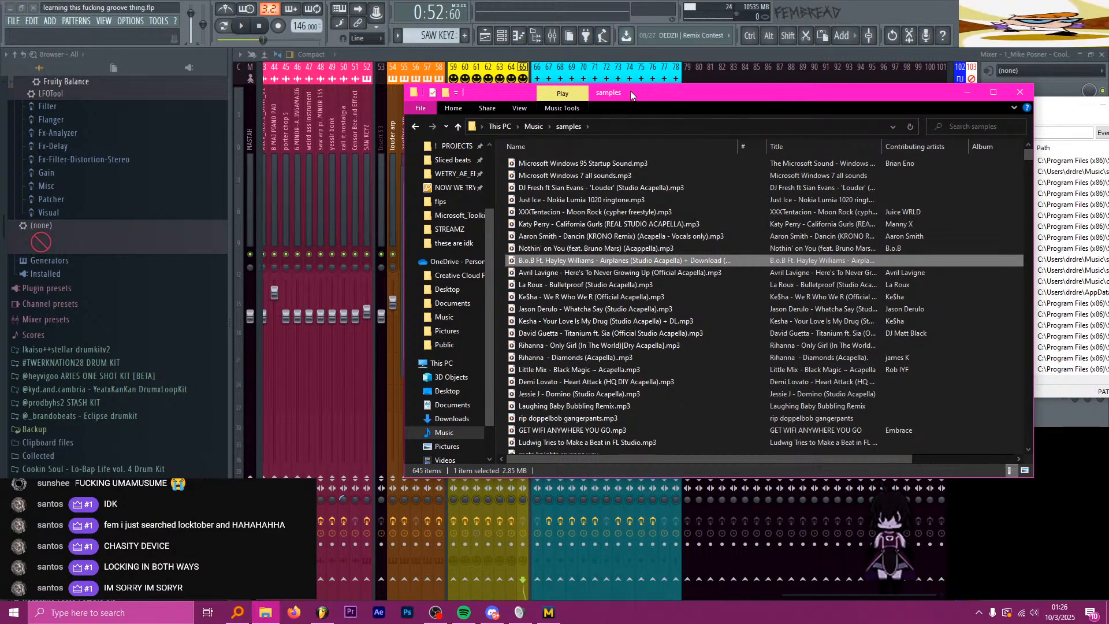
pyautogui.press('Down')
pyautogui.press('Down')
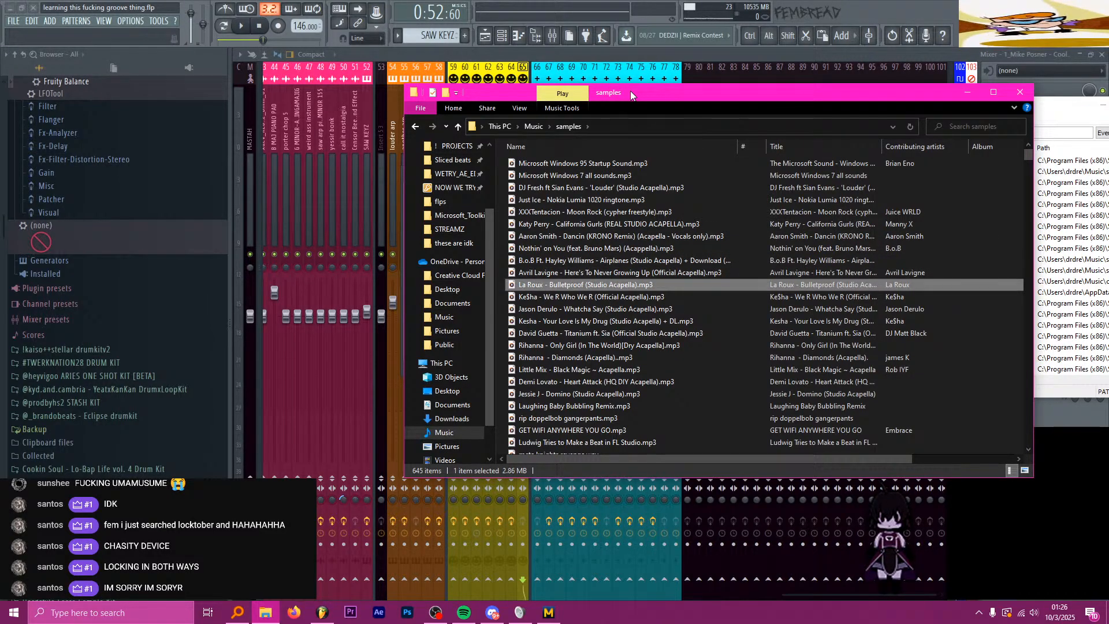
pyautogui.press('Up')
pyautogui.press('Down')
pyautogui.press('Up')
pyautogui.press('Up')
pyautogui.press('Down')
pyautogui.press('Down')
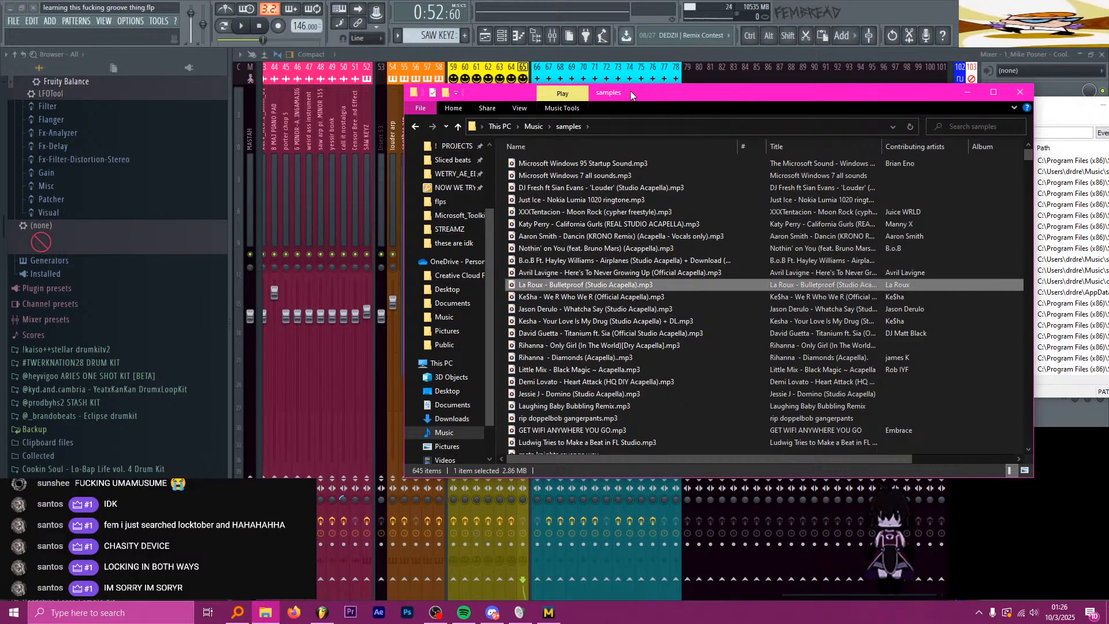
pyautogui.press('Down')
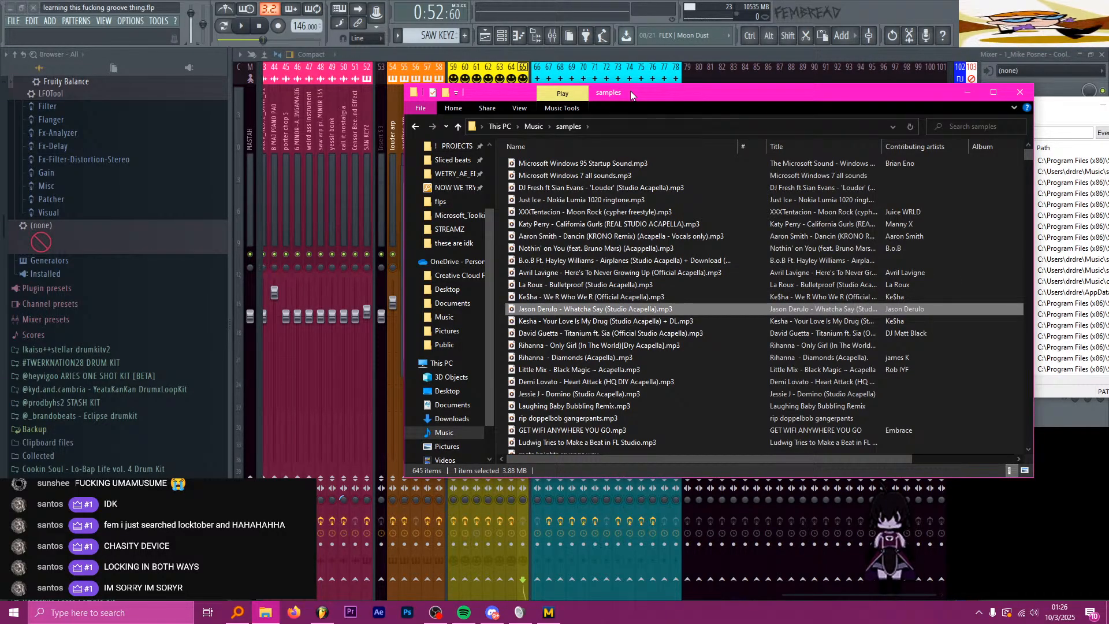
pyautogui.press('Down')
pyautogui.press('Down')
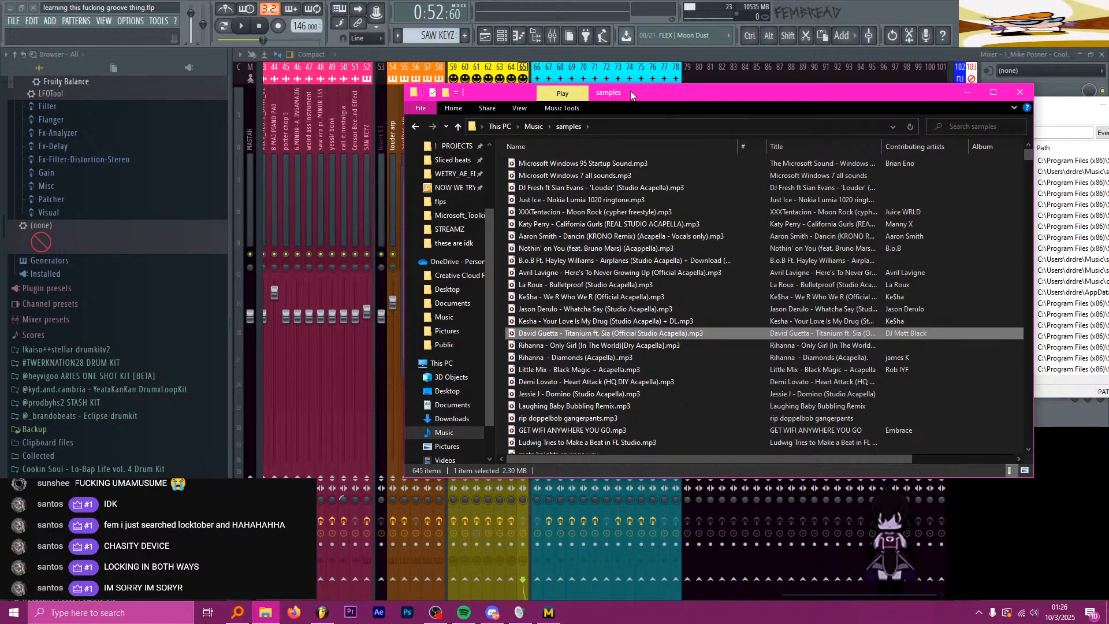
pyautogui.press('Down')
pyautogui.press('Down')
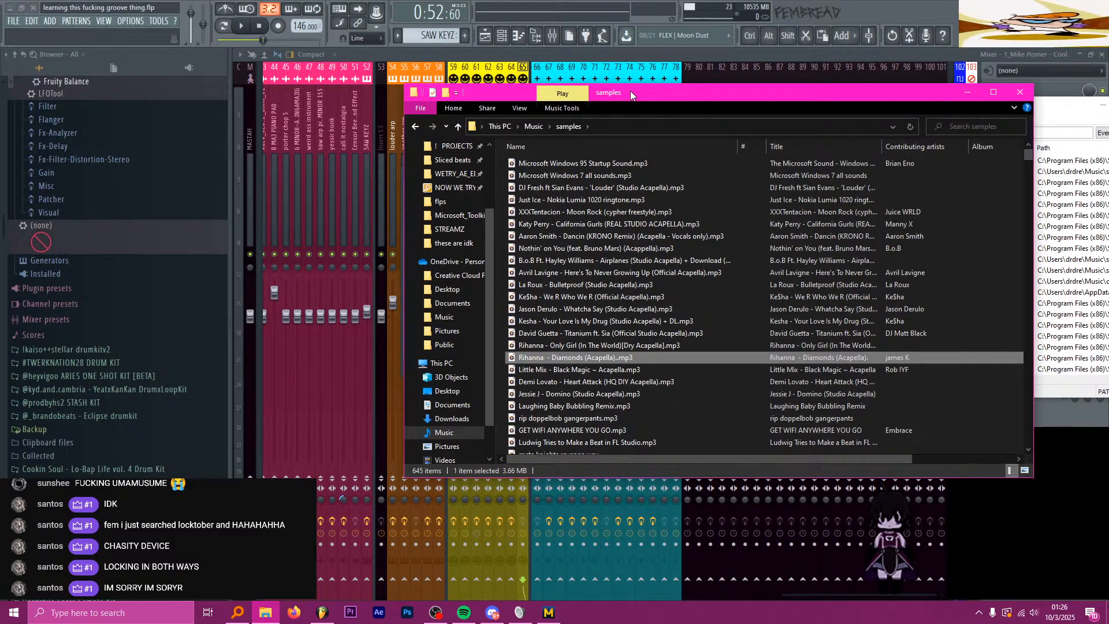
pyautogui.press('Down')
pyautogui.press('Down')
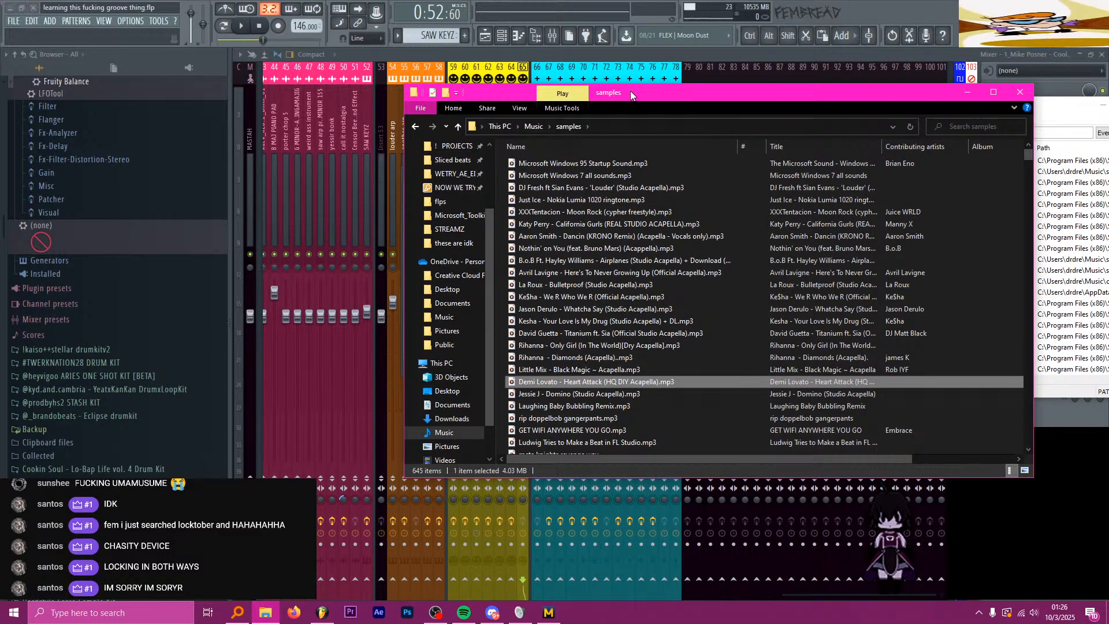
pyautogui.press('Down')
pyautogui.press('Down')
pyautogui.press('Up')
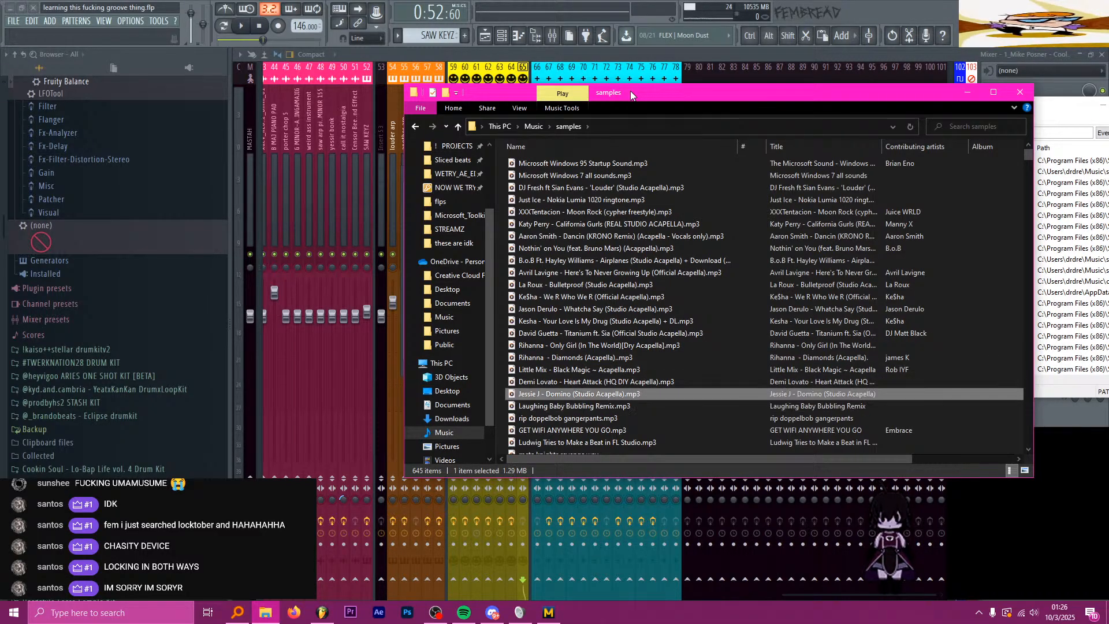
pyautogui.press('Up')
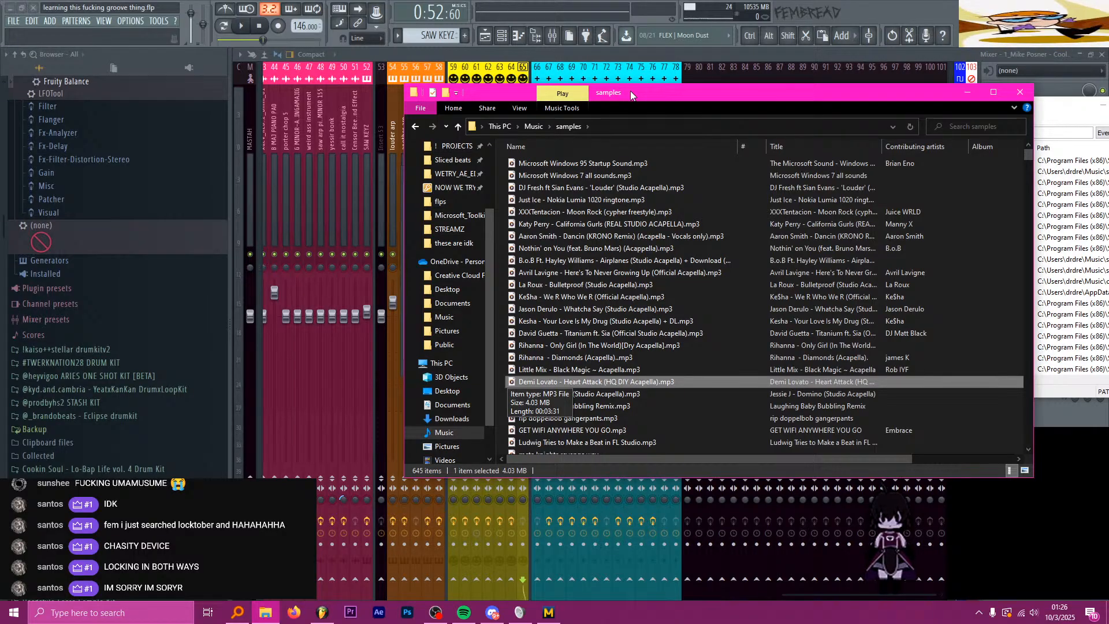
pyautogui.press('Down')
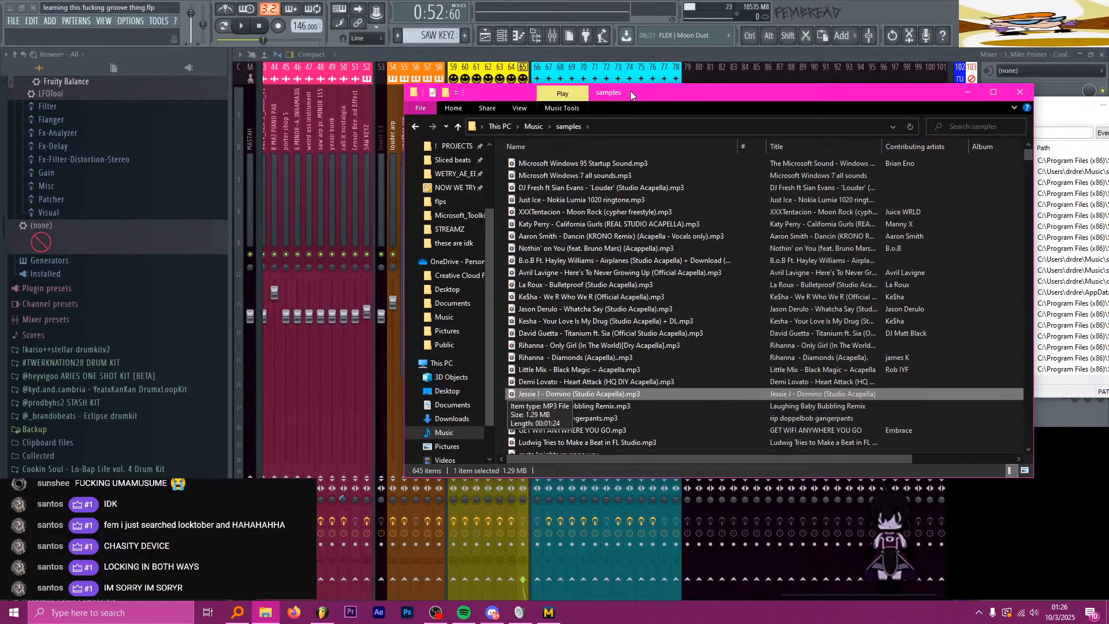
# Step: Review the short novelty clips in the samples folder, from "Laughing Baby Bubbling Remix" to "Kahoot In Game Music"
pyautogui.press('Down')
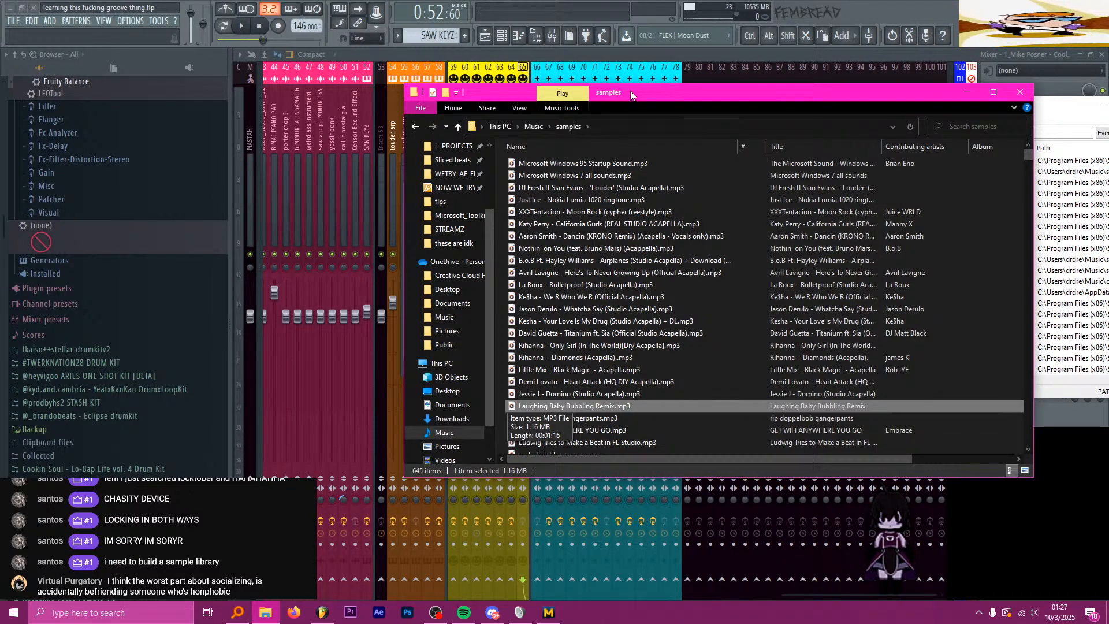
pyautogui.press('Down')
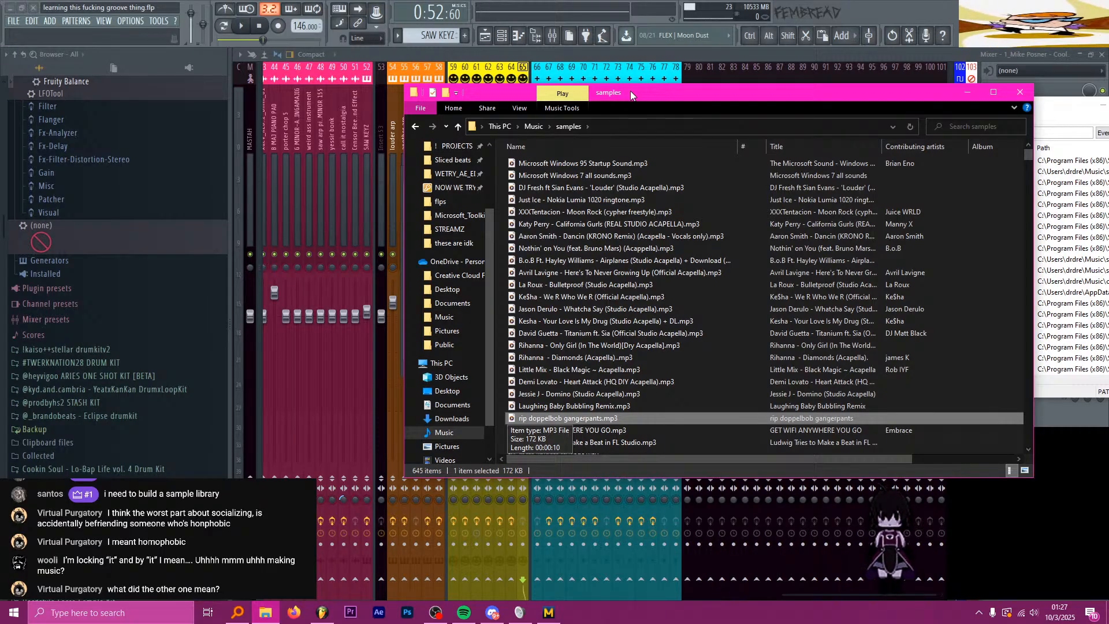
pyautogui.press('Down')
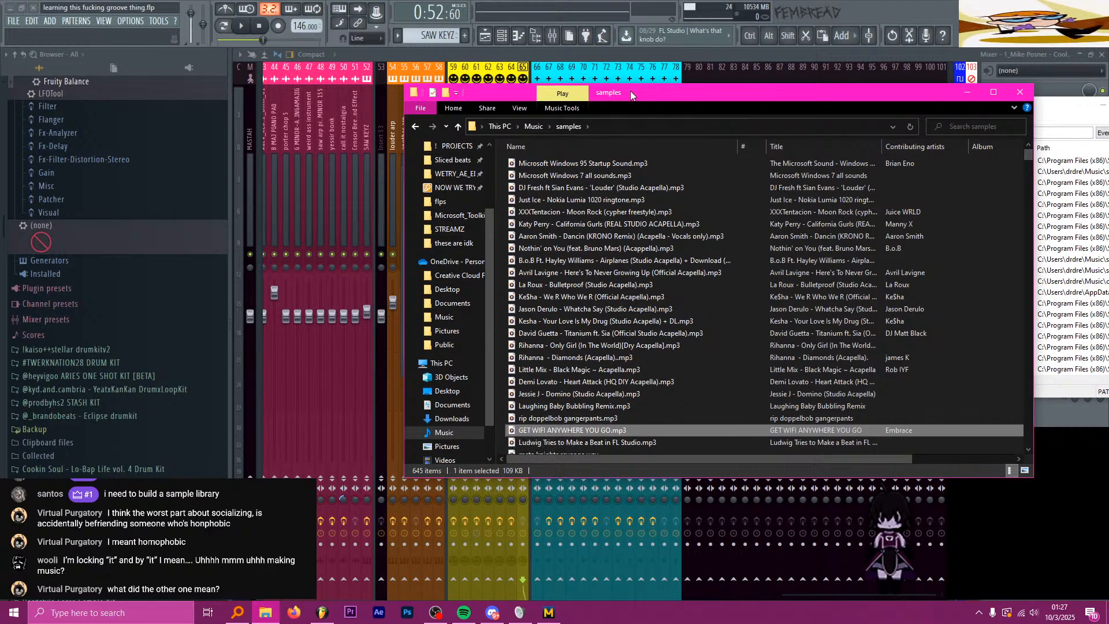
pyautogui.press('Down')
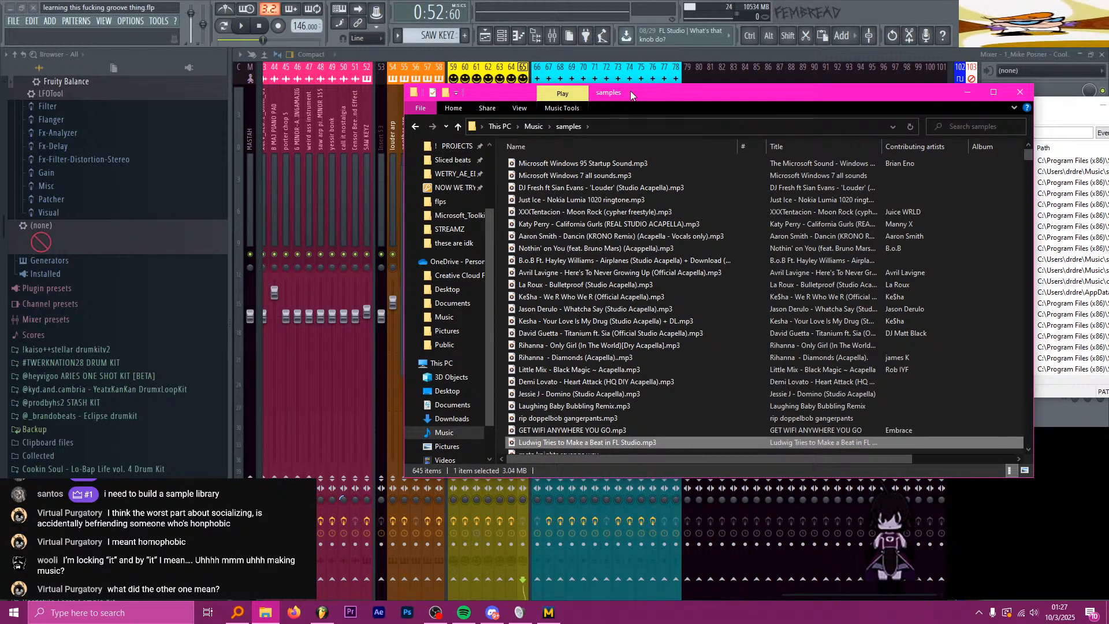
pyautogui.press('Down')
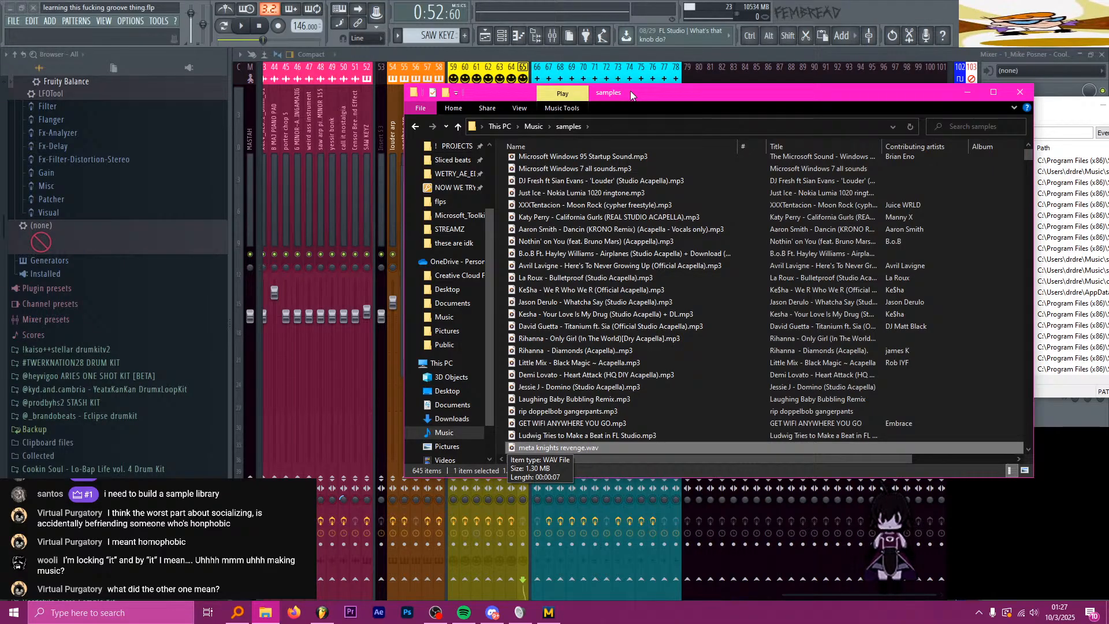
pyautogui.press('Up')
pyautogui.press('Up')
pyautogui.press('Up')
pyautogui.press('Up')
pyautogui.press('Up')
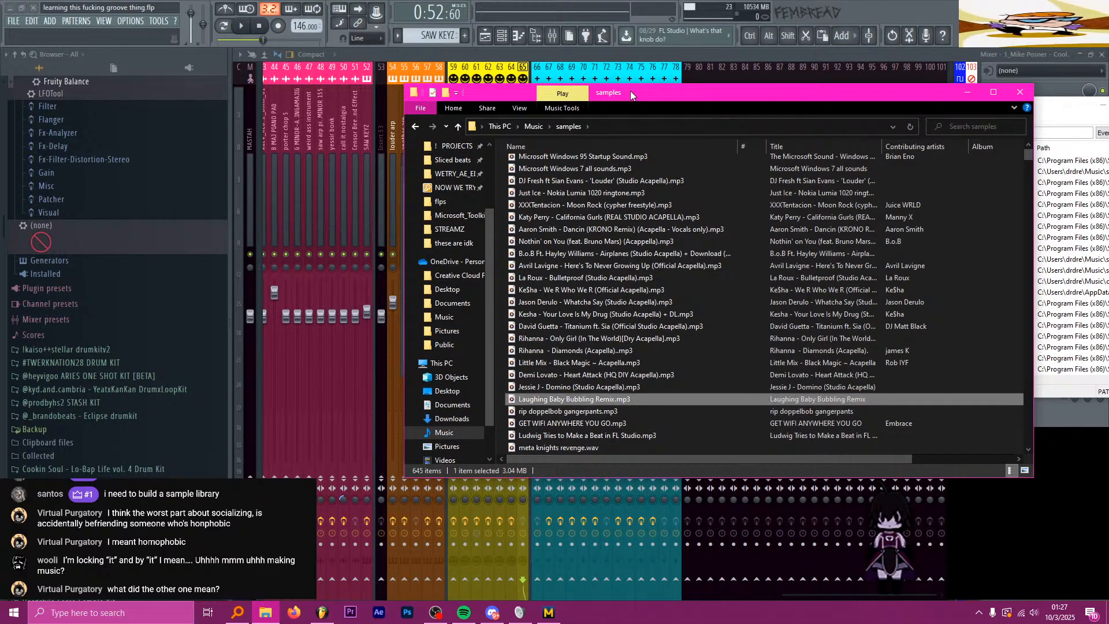
pyautogui.press('Down')
pyautogui.press('Down')
pyautogui.press('Up')
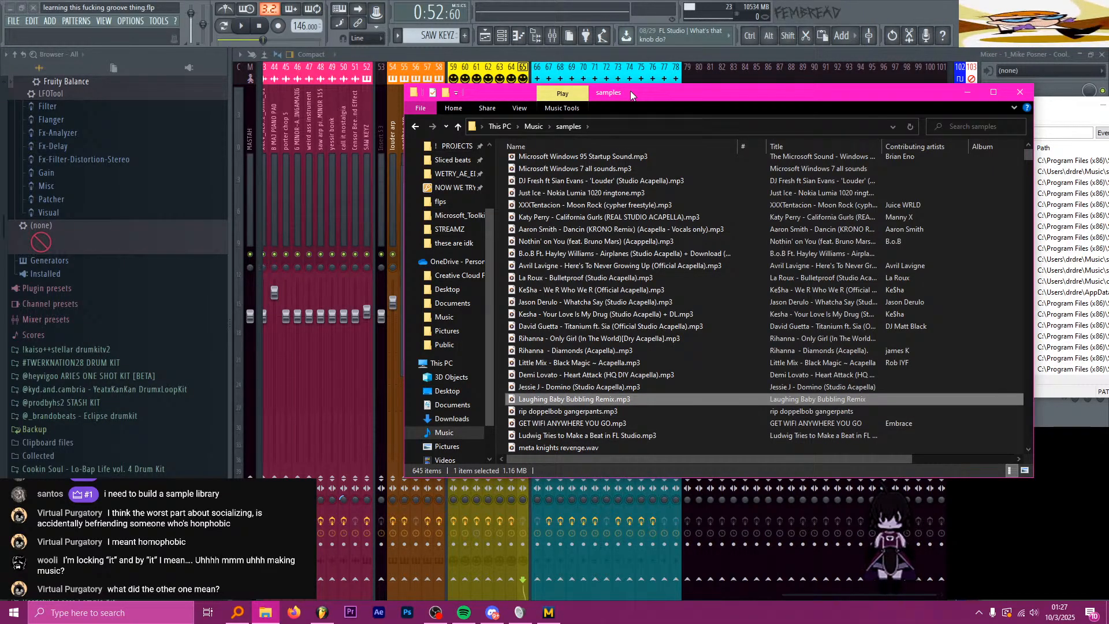
pyautogui.press('Down')
pyautogui.press('Down')
pyautogui.press('Down')
pyautogui.press('Down')
pyautogui.press('Down')
pyautogui.press('Down')
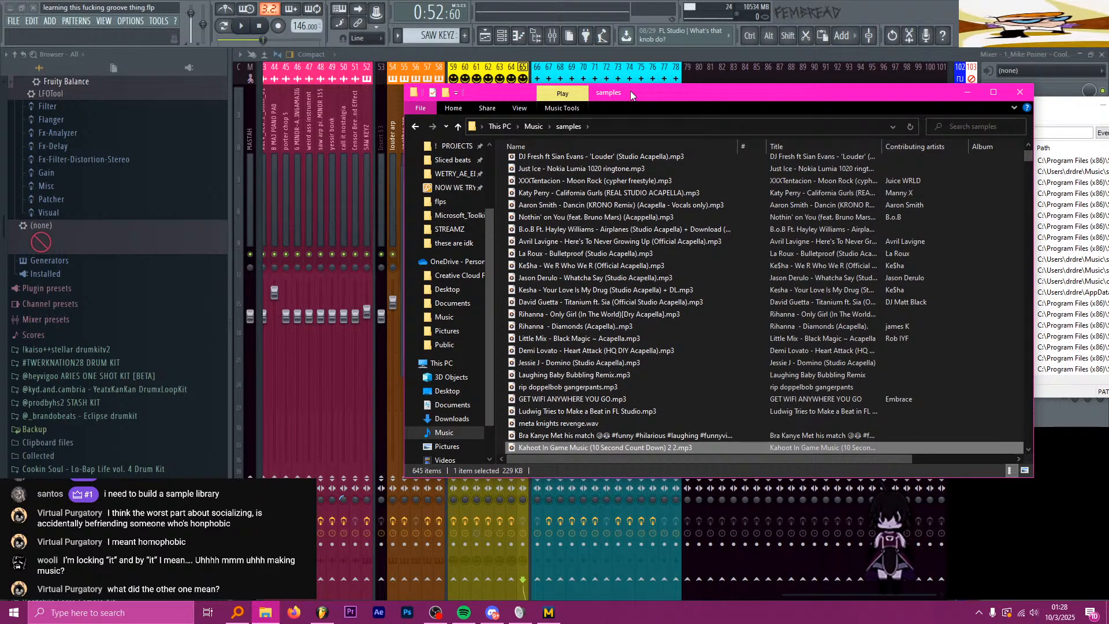
# Step: Look through the samples folder one file at a time, from Bring Me the Horizon "Drown" down to "Sup Guys I'm Moe Bradberry!"
pyautogui.press('Down')
pyautogui.press('Down')
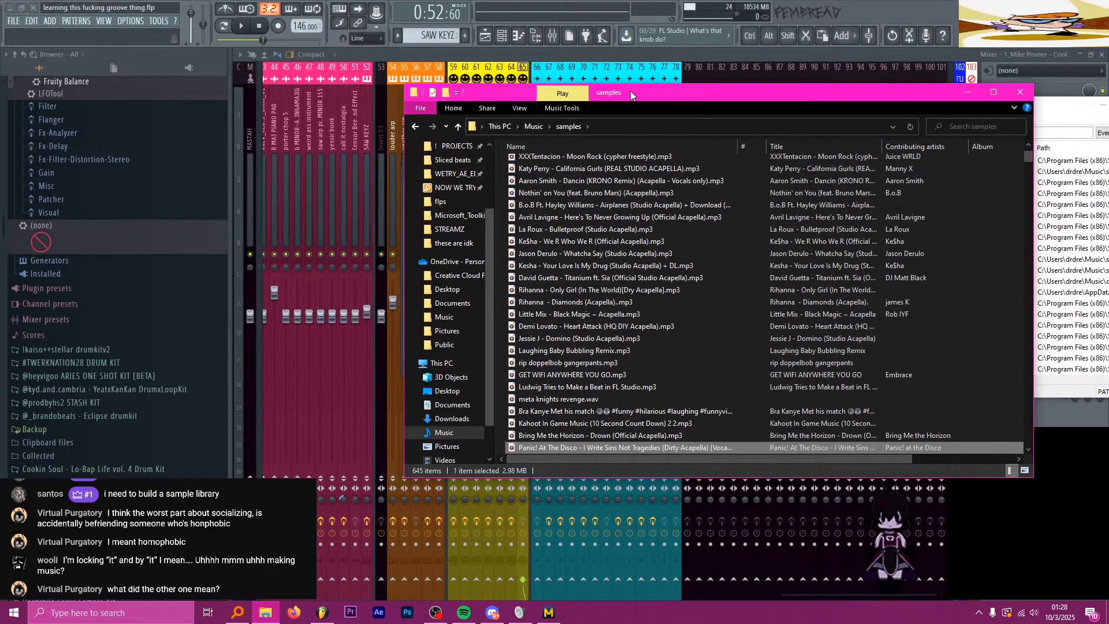
pyautogui.press('Down')
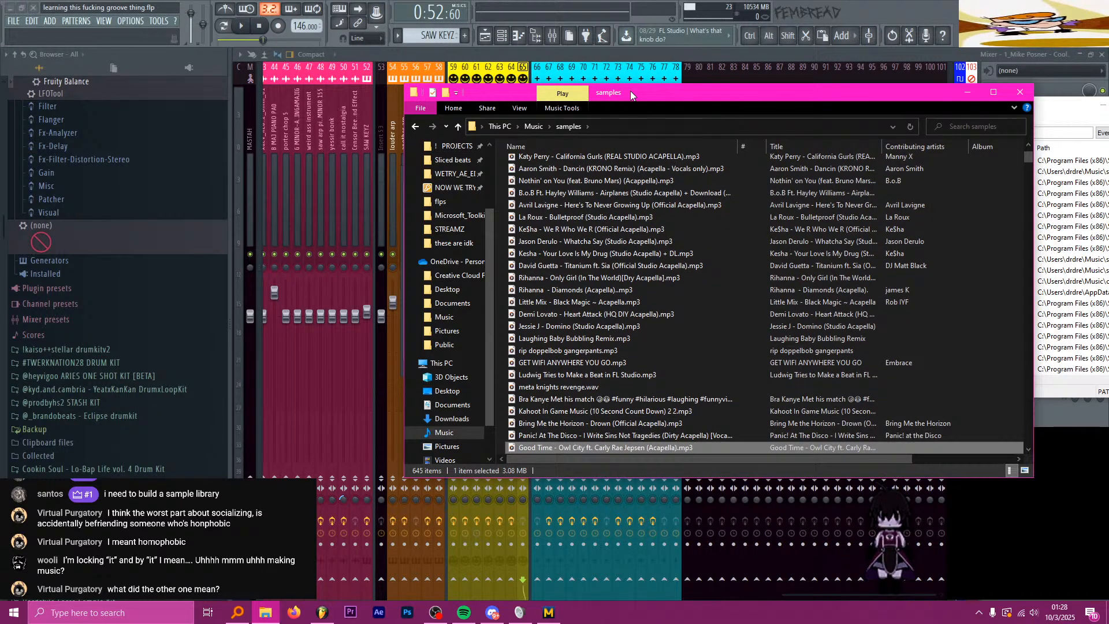
pyautogui.press('Down')
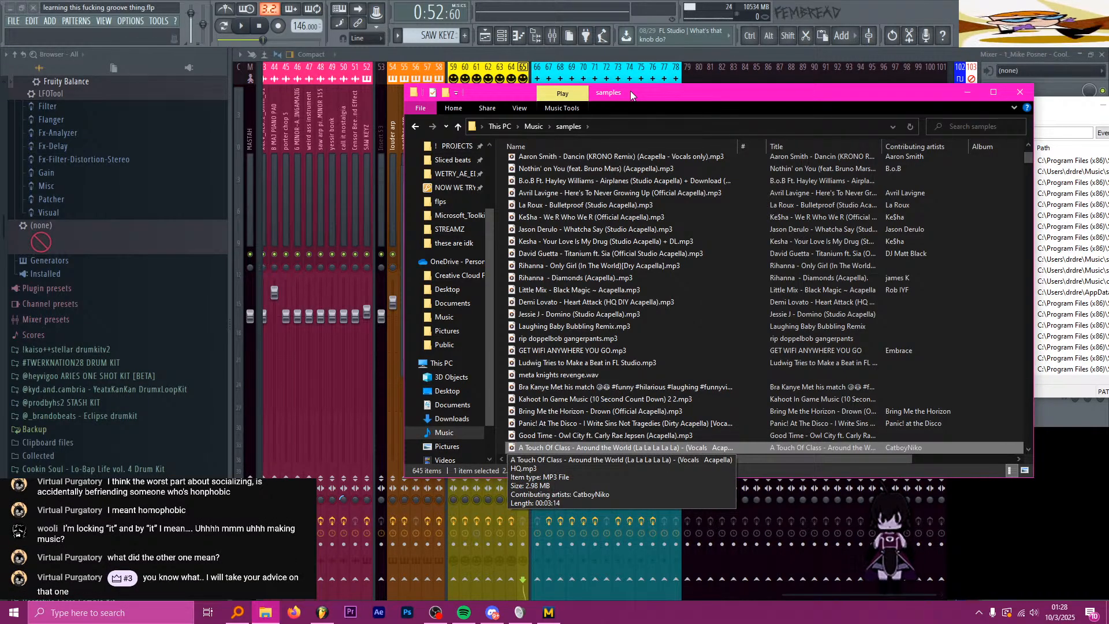
pyautogui.press('Down')
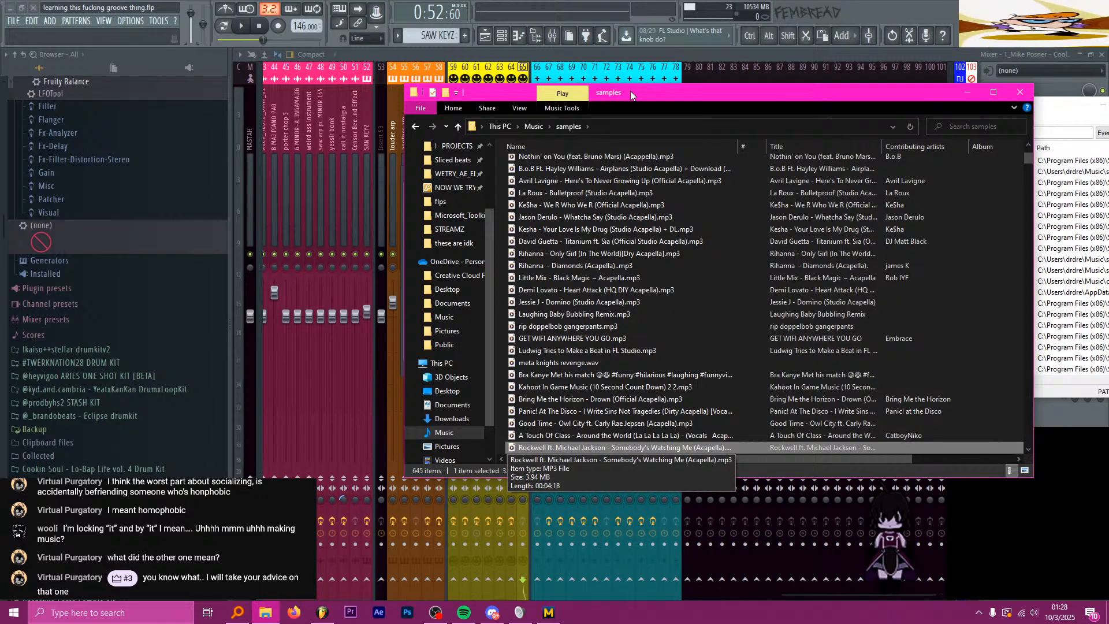
pyautogui.press('Down')
pyautogui.press('Down')
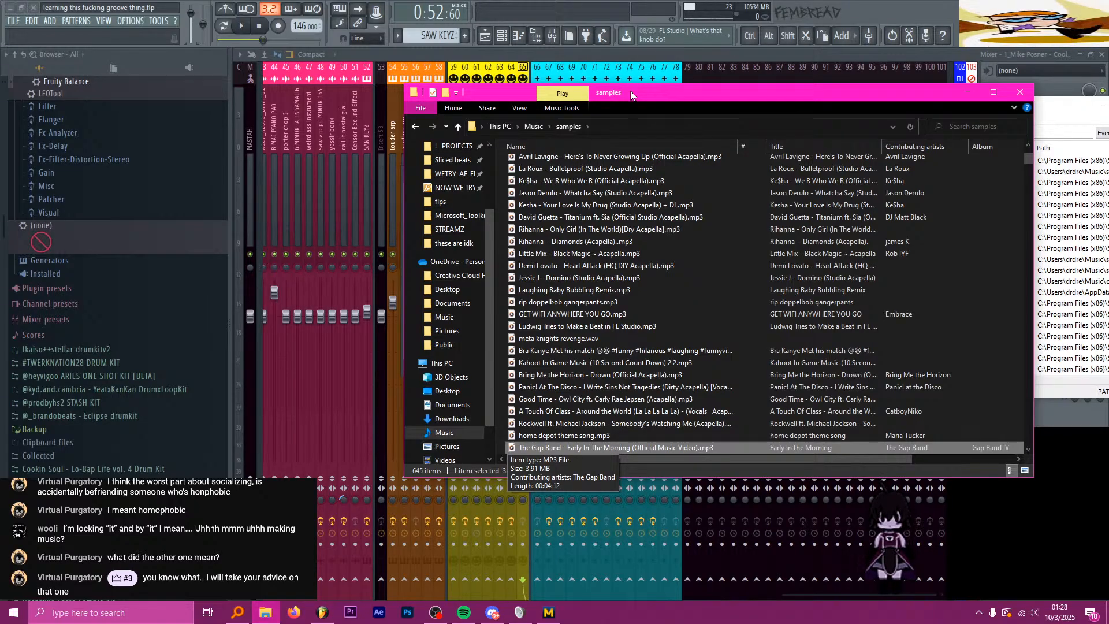
pyautogui.press('Down')
pyautogui.press('Up')
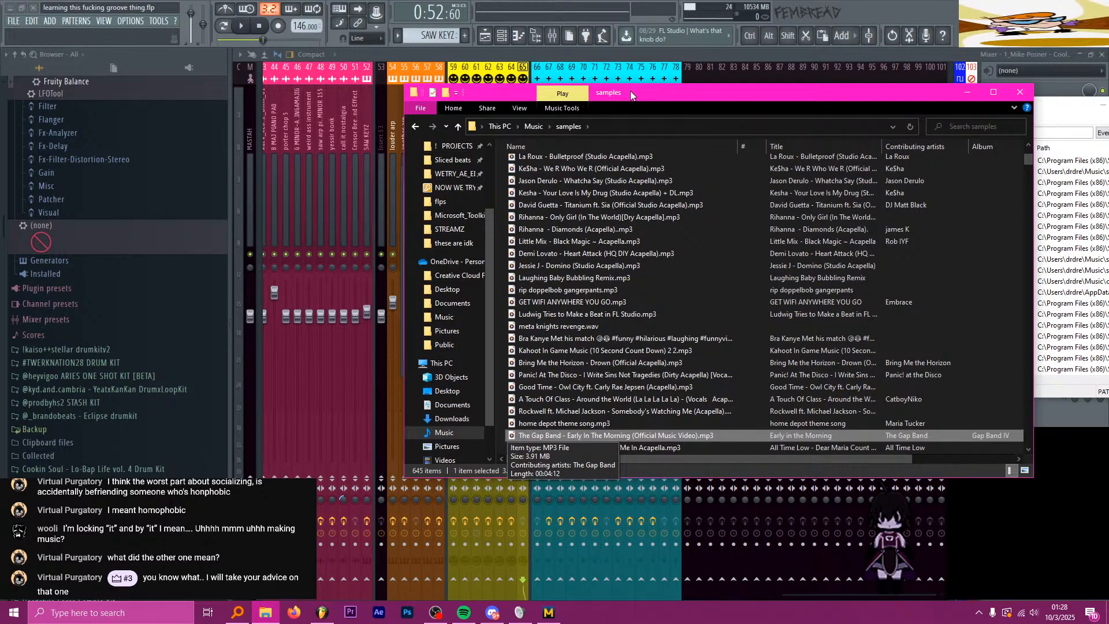
pyautogui.press('Down')
pyautogui.press('Down')
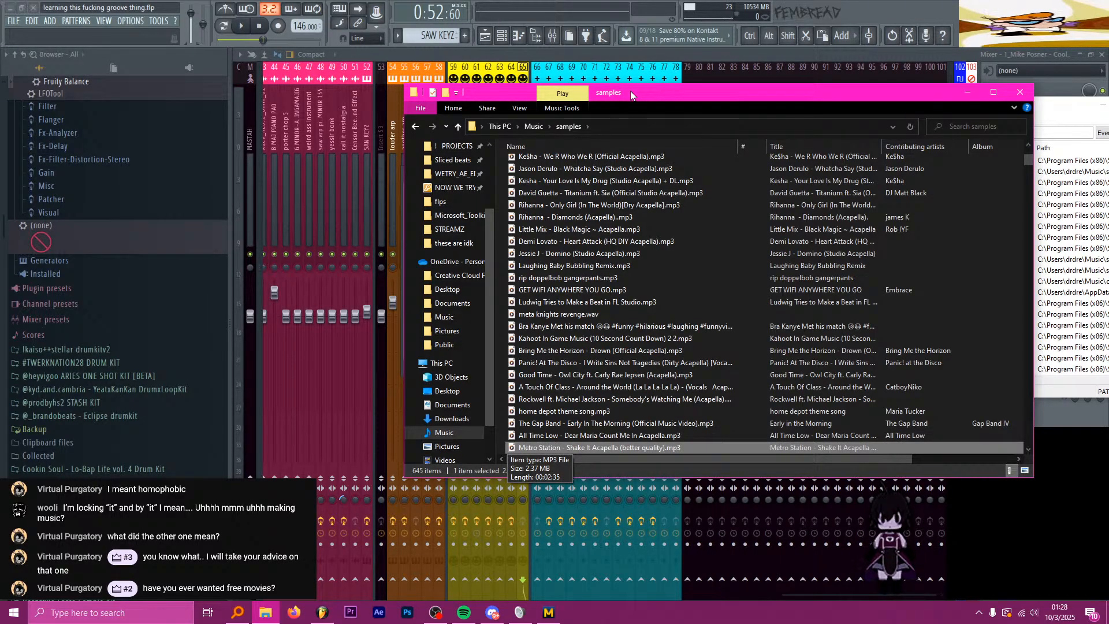
pyautogui.press('Down')
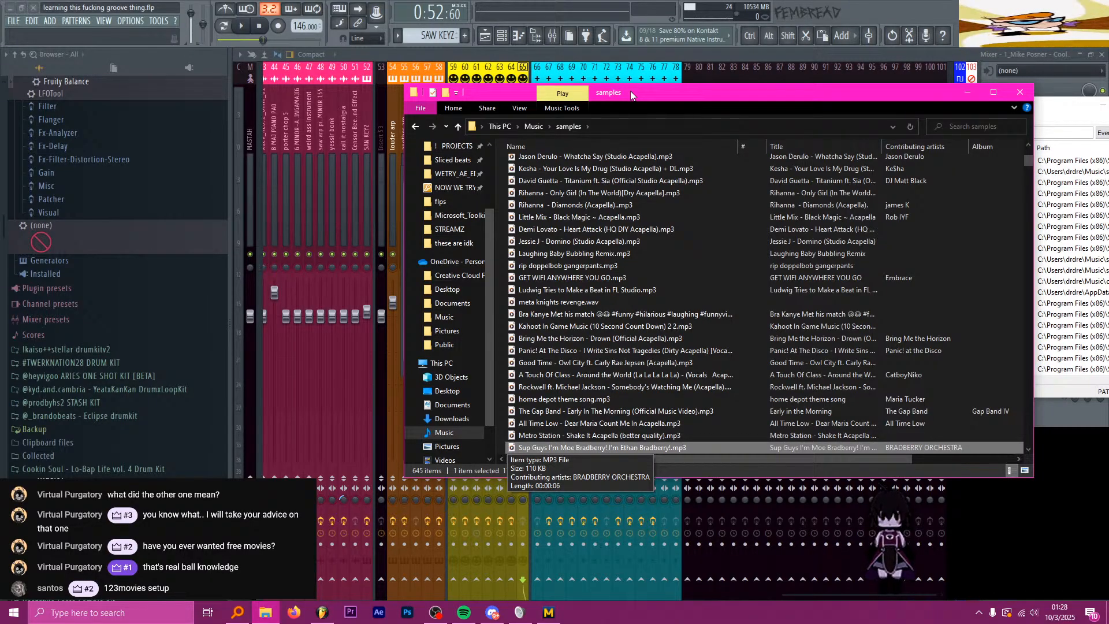
pyautogui.press('Down')
pyautogui.press('Up')
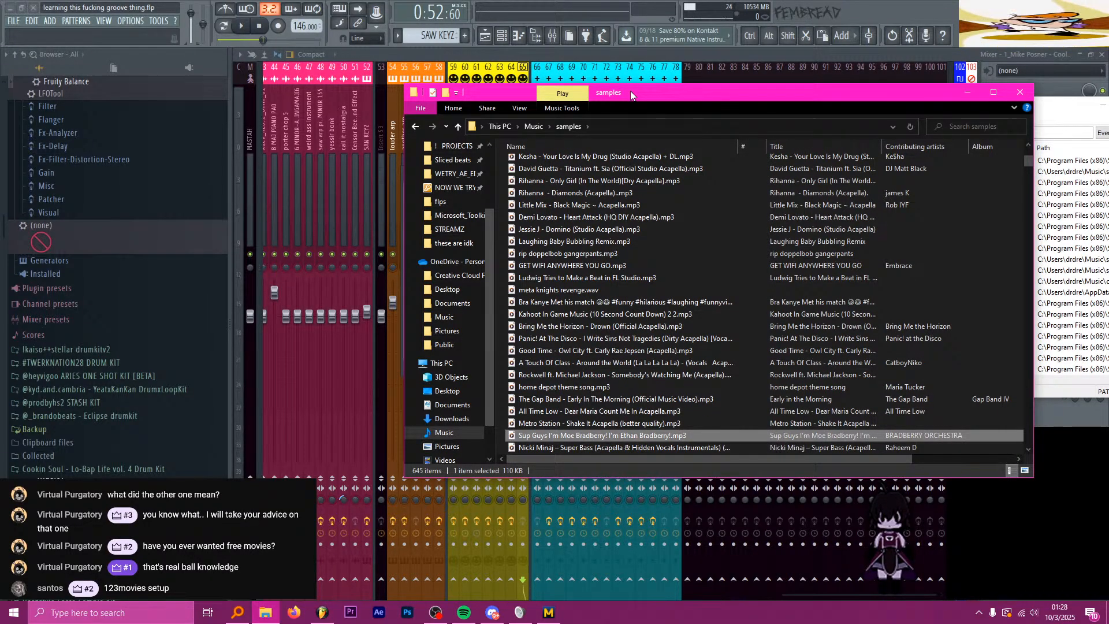
# Step: Go through the pop acapellas from Nicki Minaj "Super Bass" to the Panic! at the Disco "I Write Sins Not Tragedies" studio file
pyautogui.press('Down')
pyautogui.press('Down')
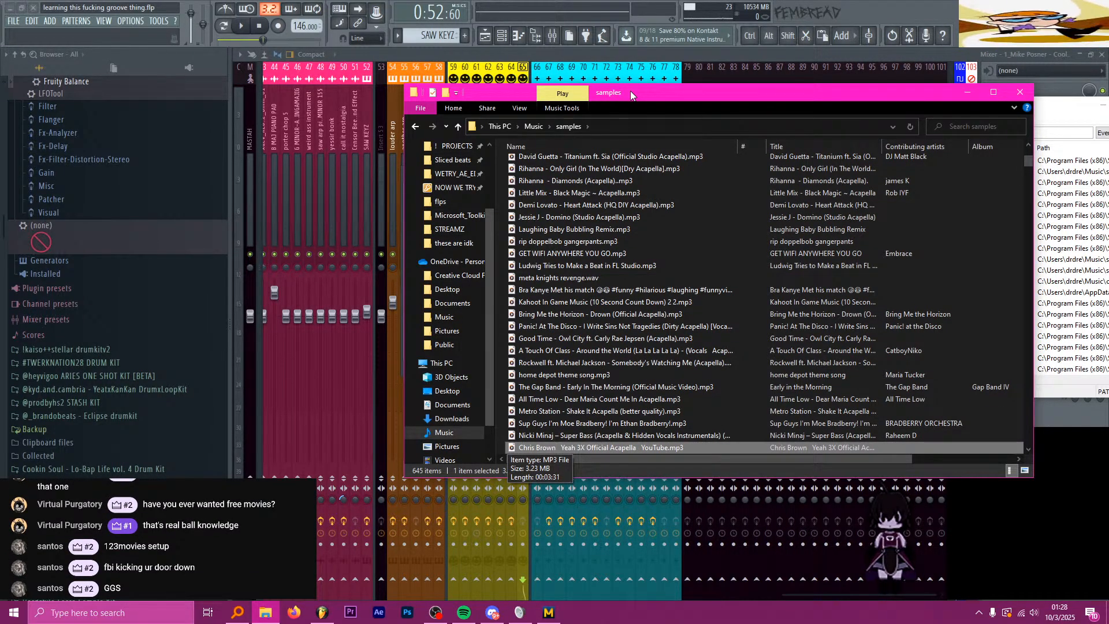
pyautogui.press('Down')
pyautogui.press('Down')
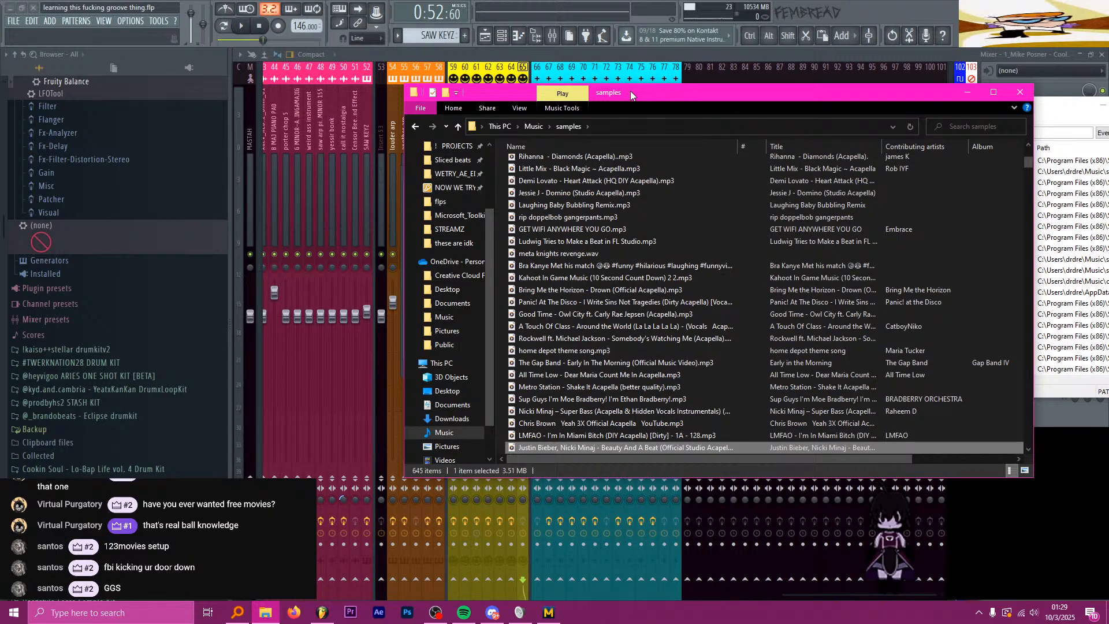
pyautogui.press('Down')
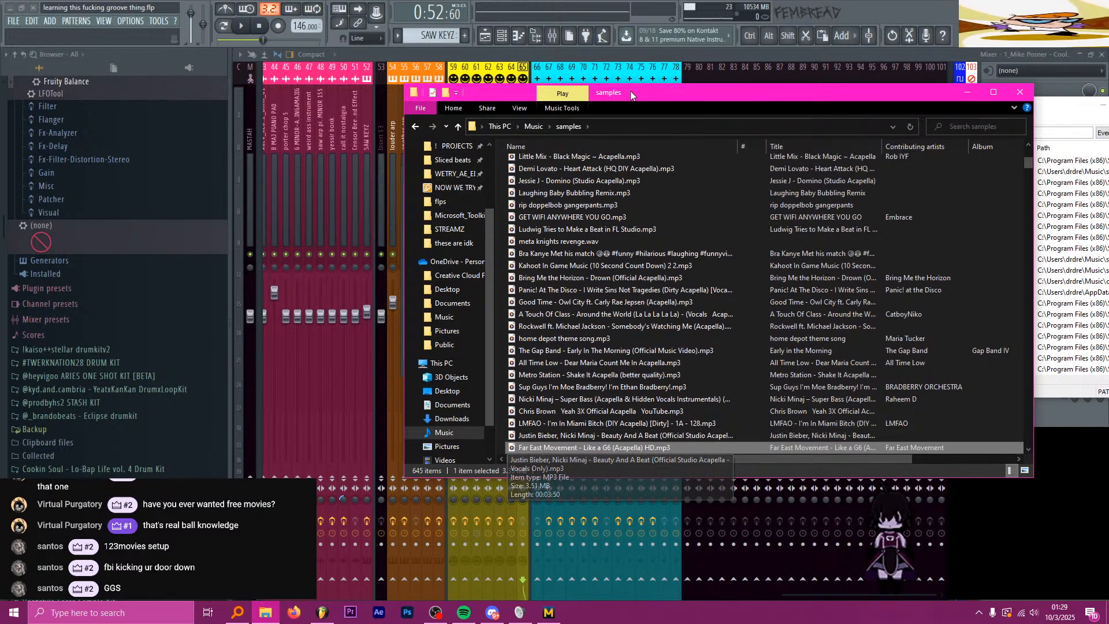
pyautogui.press('Down')
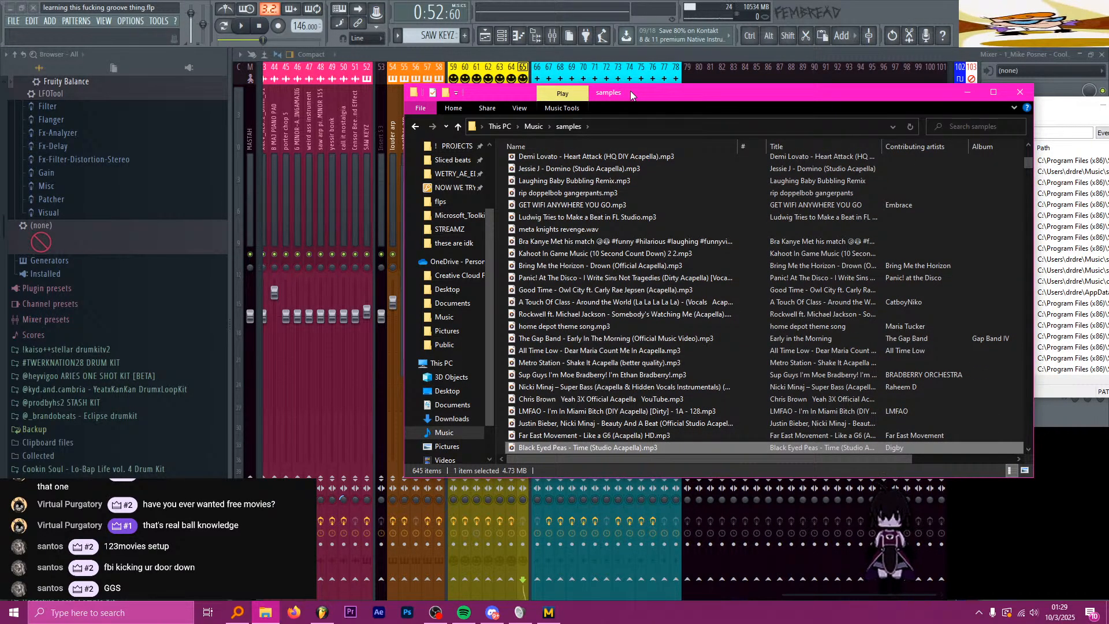
pyautogui.press('Down')
pyautogui.press('Down')
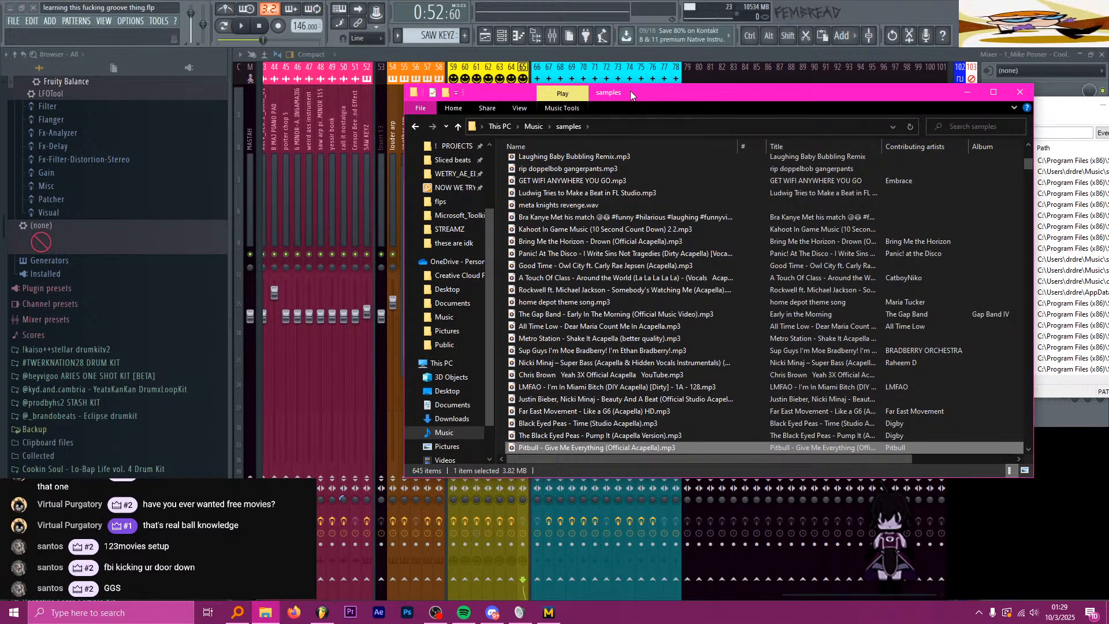
pyautogui.press('Down')
pyautogui.press('Down')
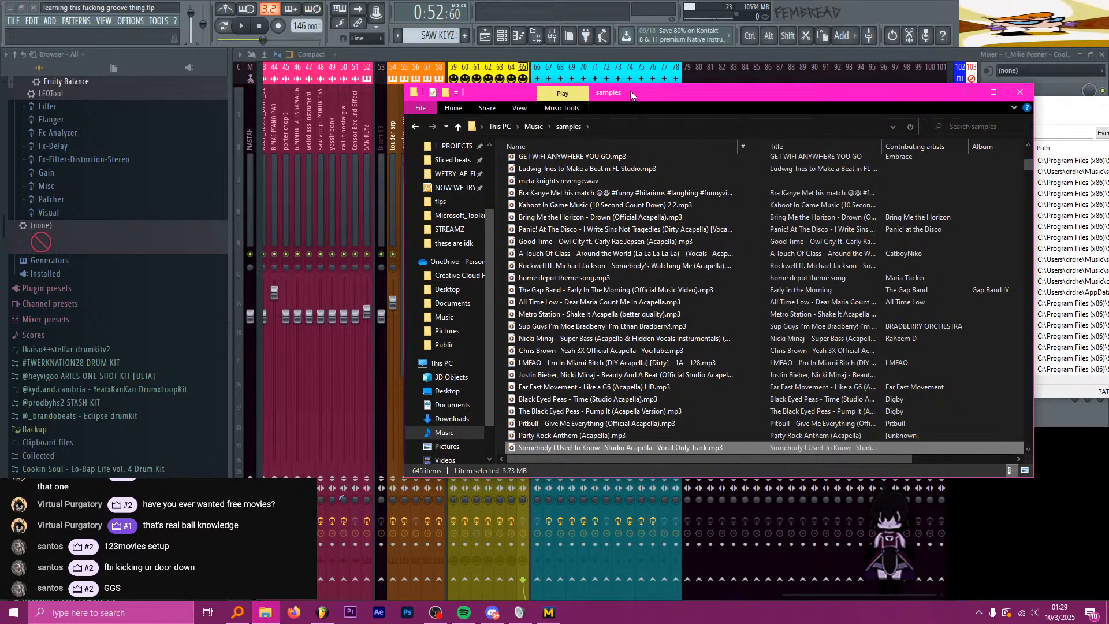
pyautogui.press('Down')
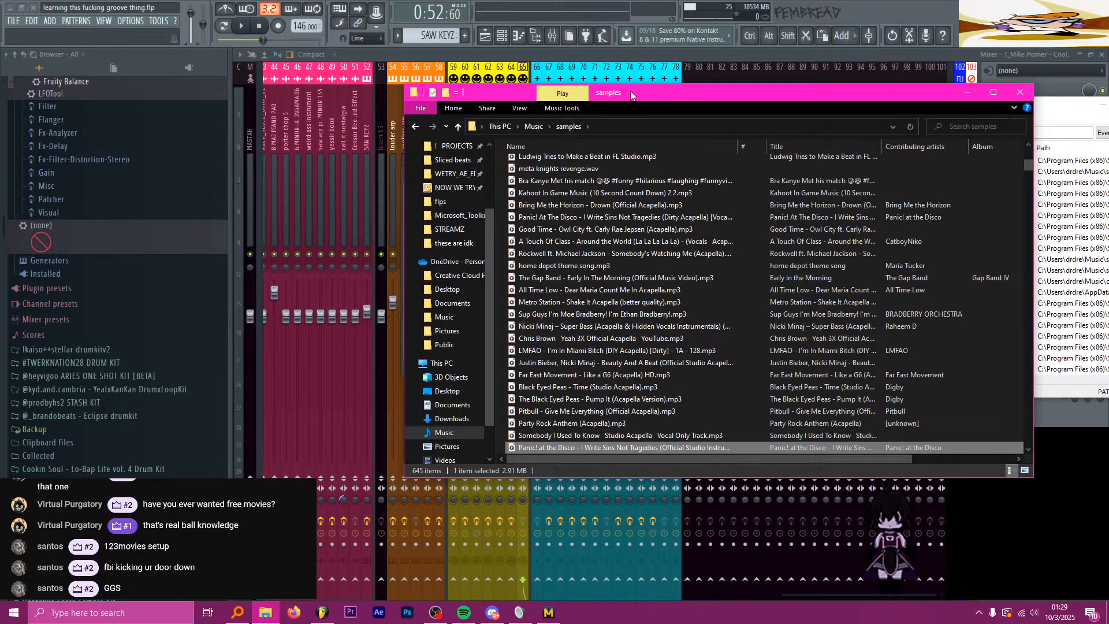
# Step: Review the mixed sound effects, chops and vocal clips in the samples folder, from "That was easy" to "doublespeak.wav"
pyautogui.press('Down')
pyautogui.press('Down')
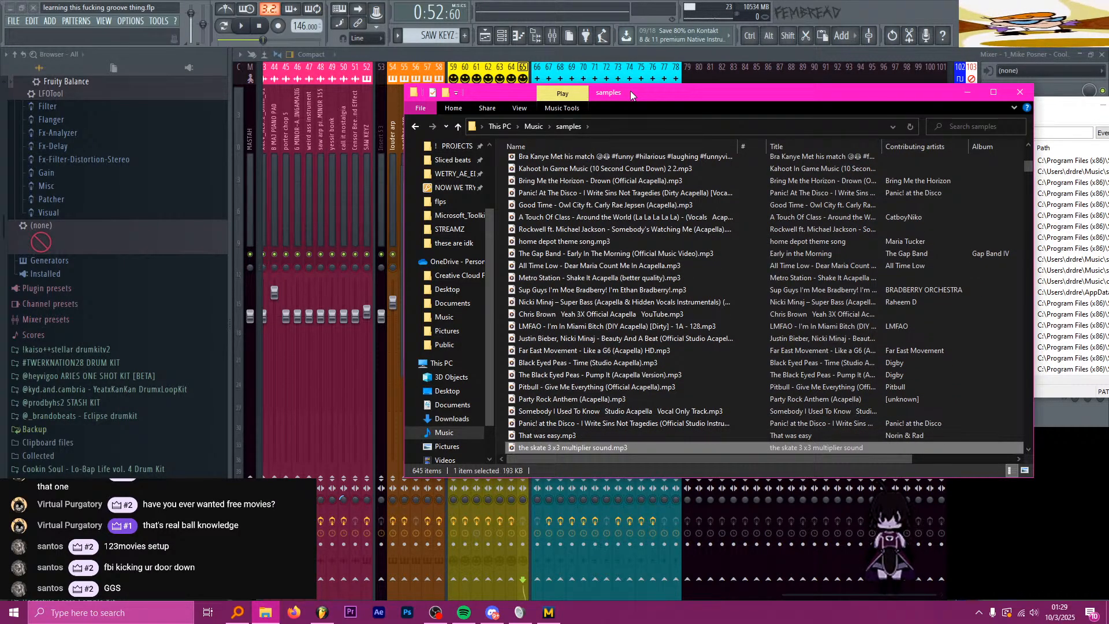
pyautogui.press('Down')
pyautogui.press('Down')
pyautogui.press('Down')
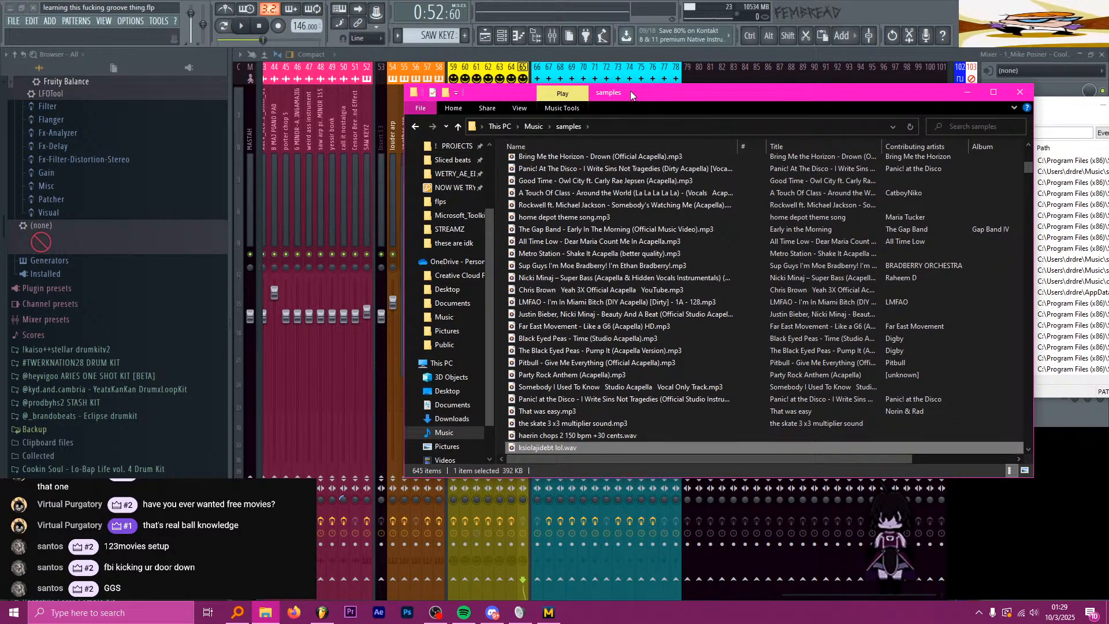
pyautogui.press('Down')
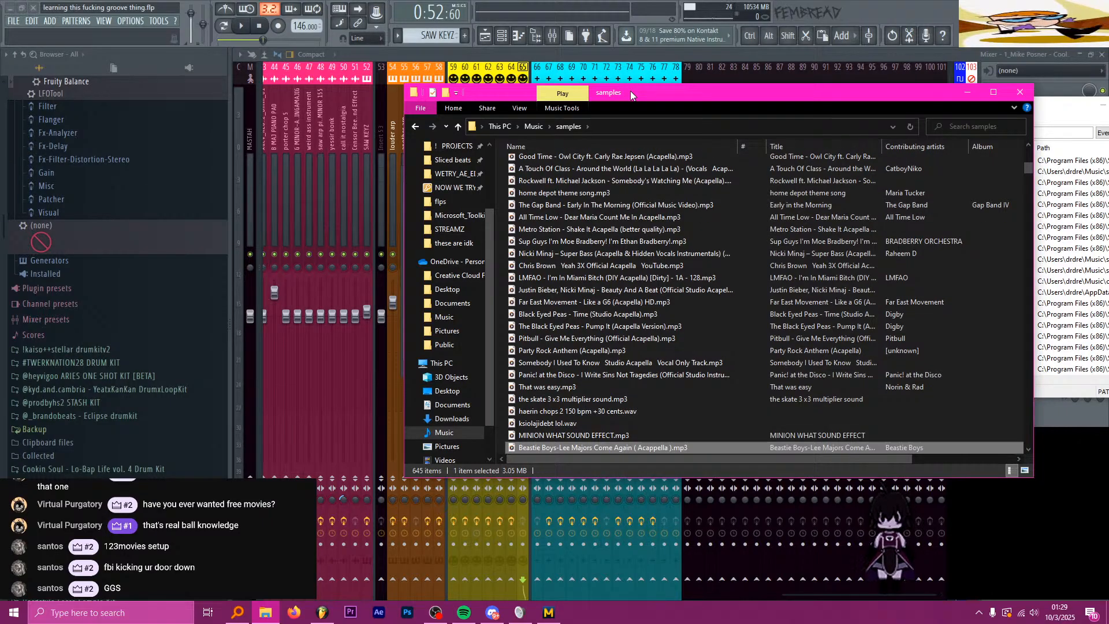
pyautogui.press('Down')
pyautogui.press('Down')
pyautogui.press('Down')
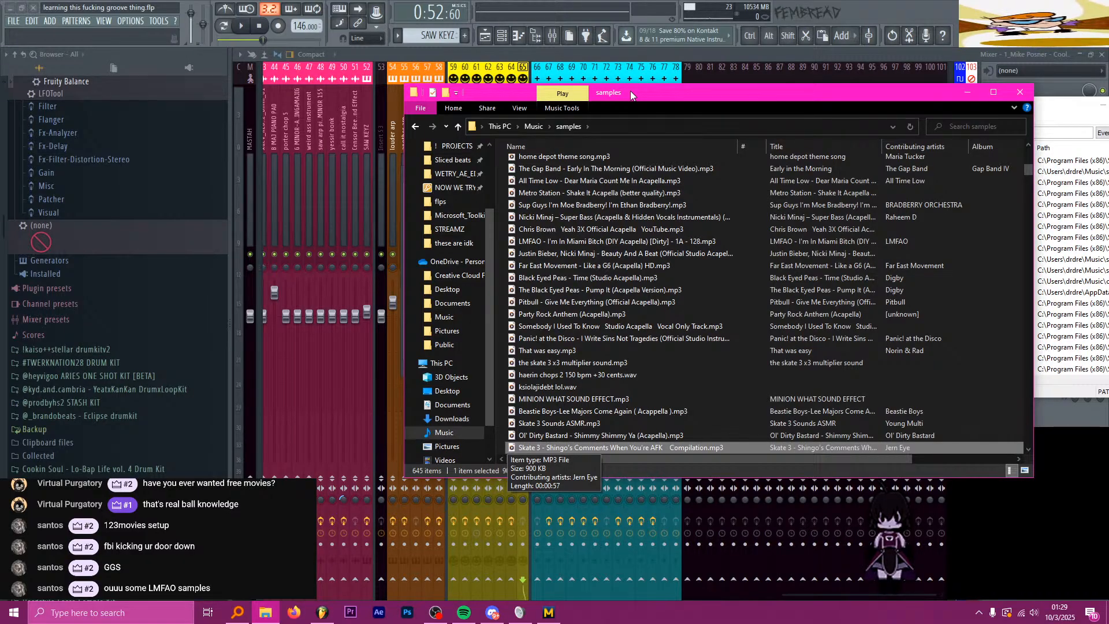
pyautogui.press('Down')
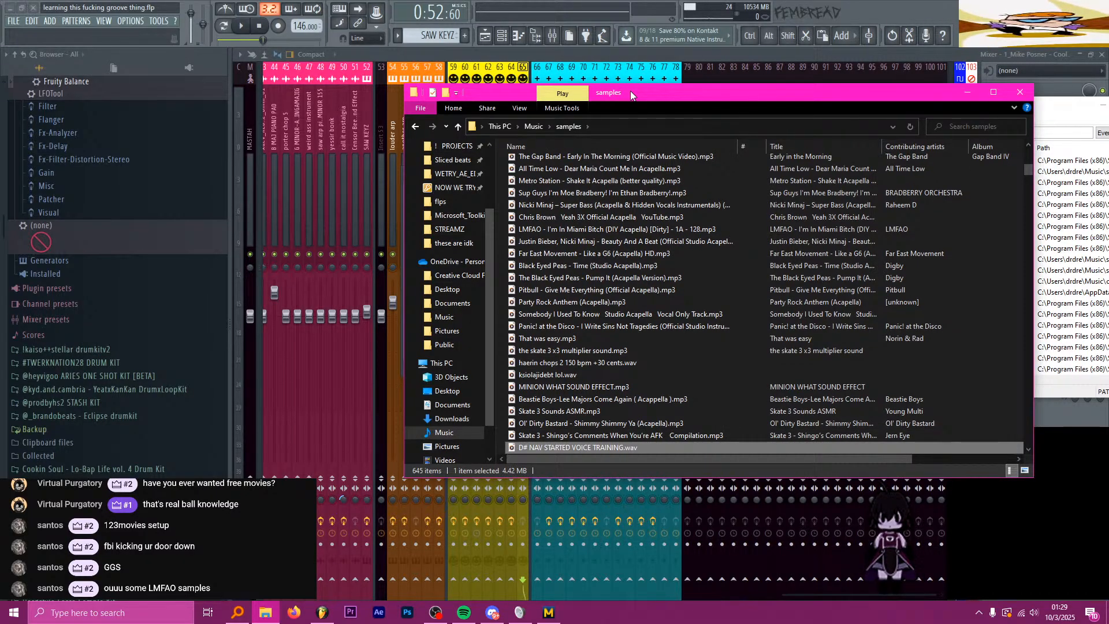
pyautogui.press('Down')
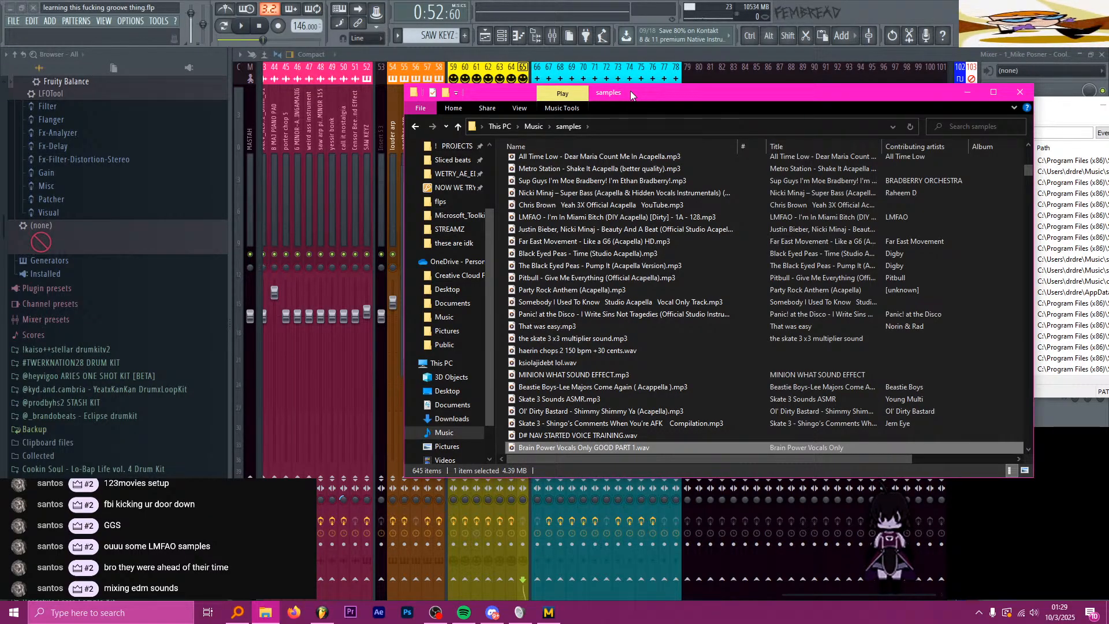
pyautogui.press('Down')
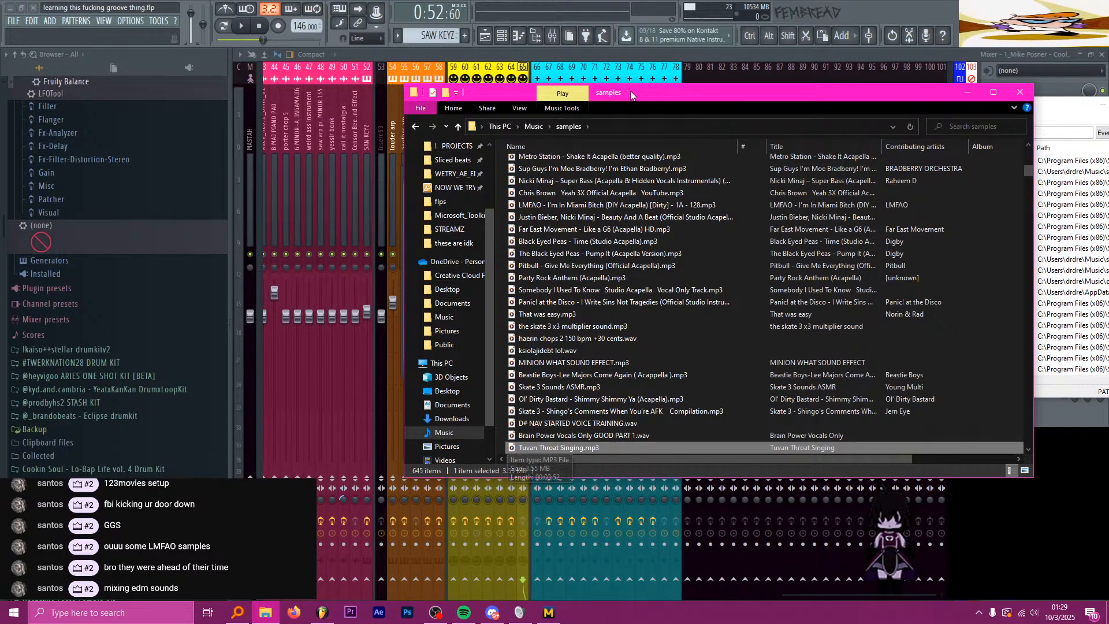
pyautogui.press('Down')
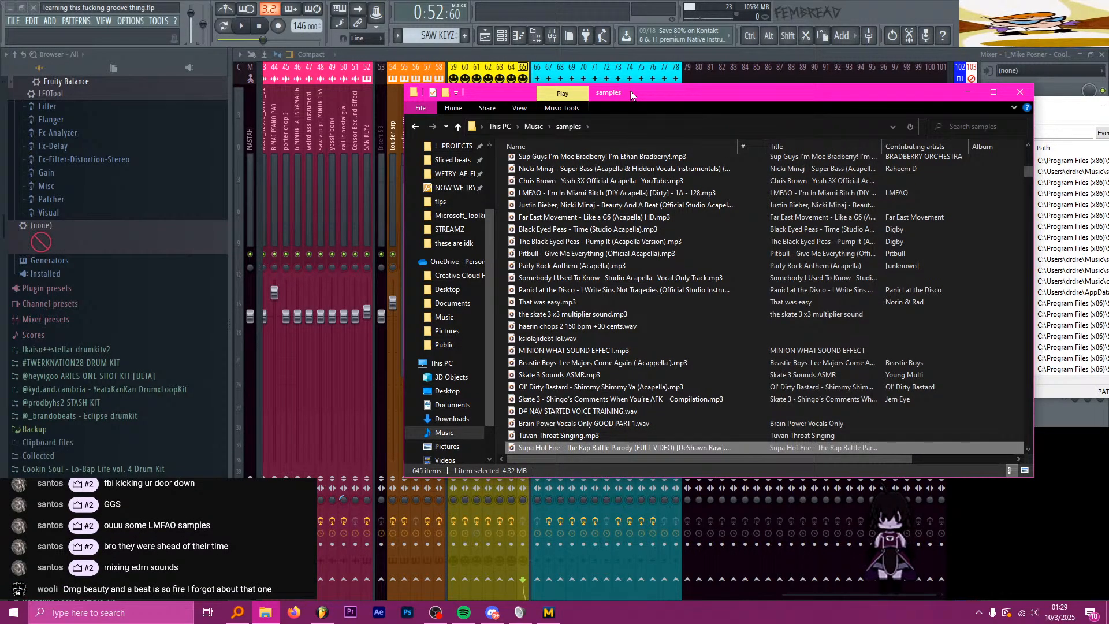
pyautogui.press('Down')
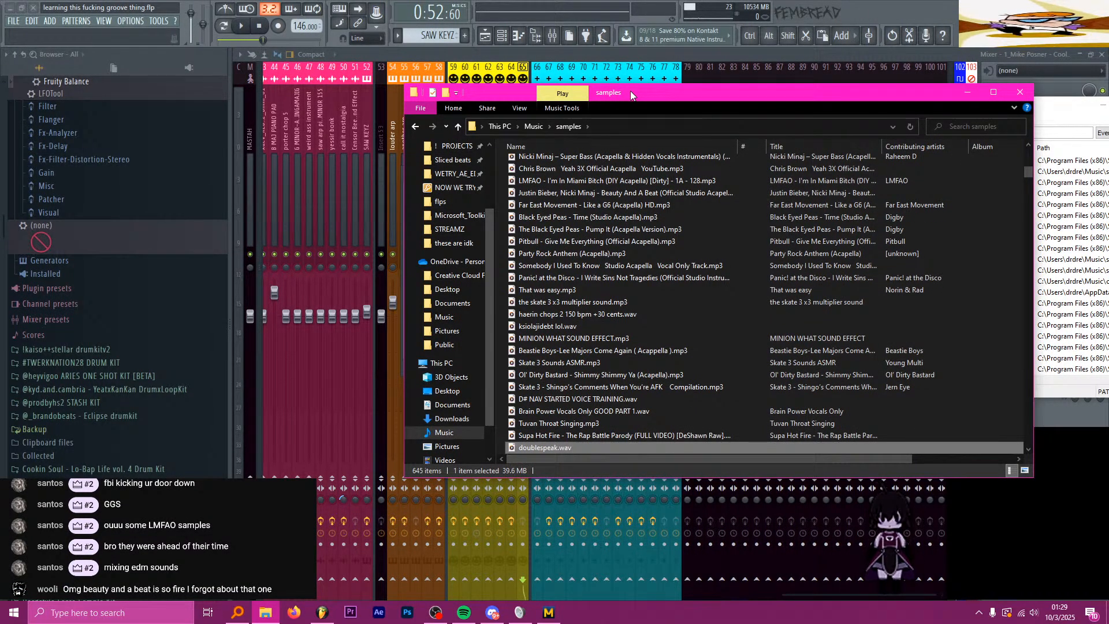
pyautogui.press('Down')
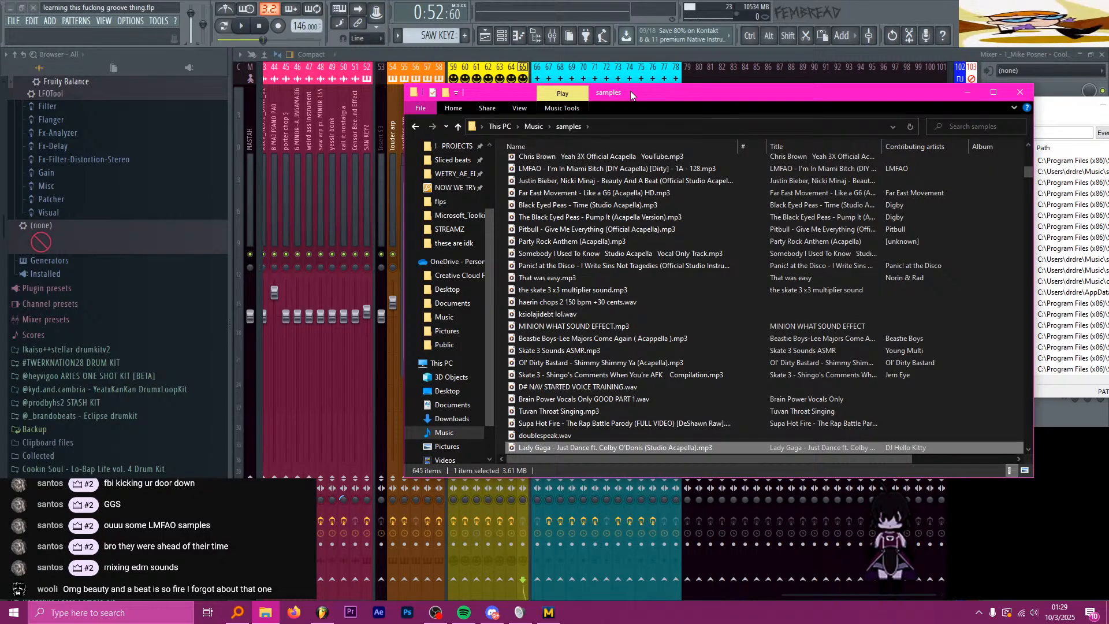
pyautogui.press('Down')
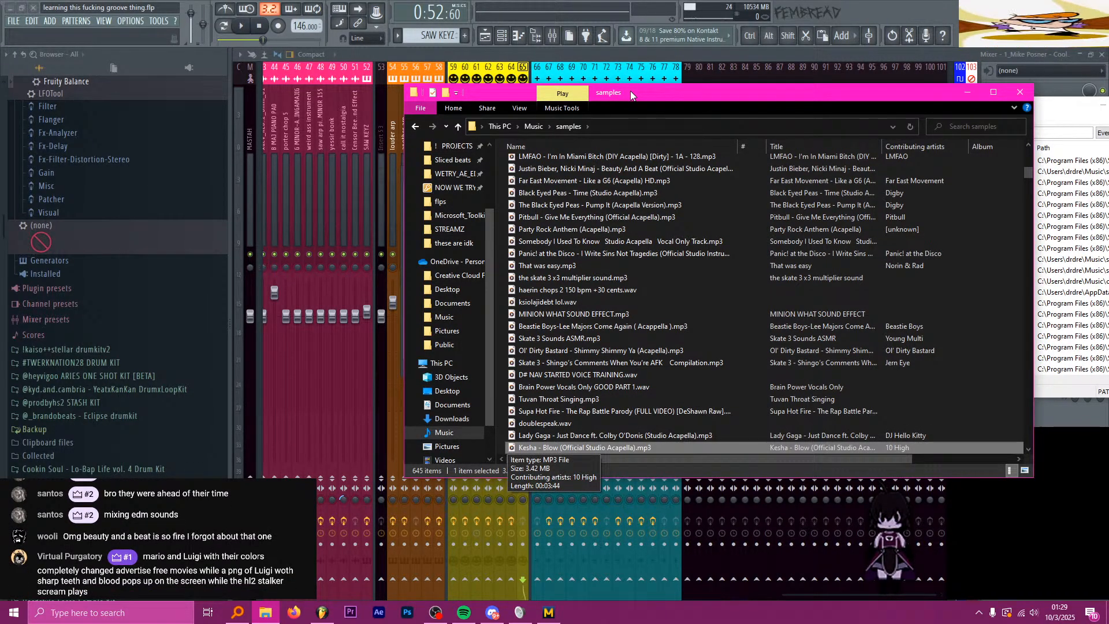
pyautogui.press('Down')
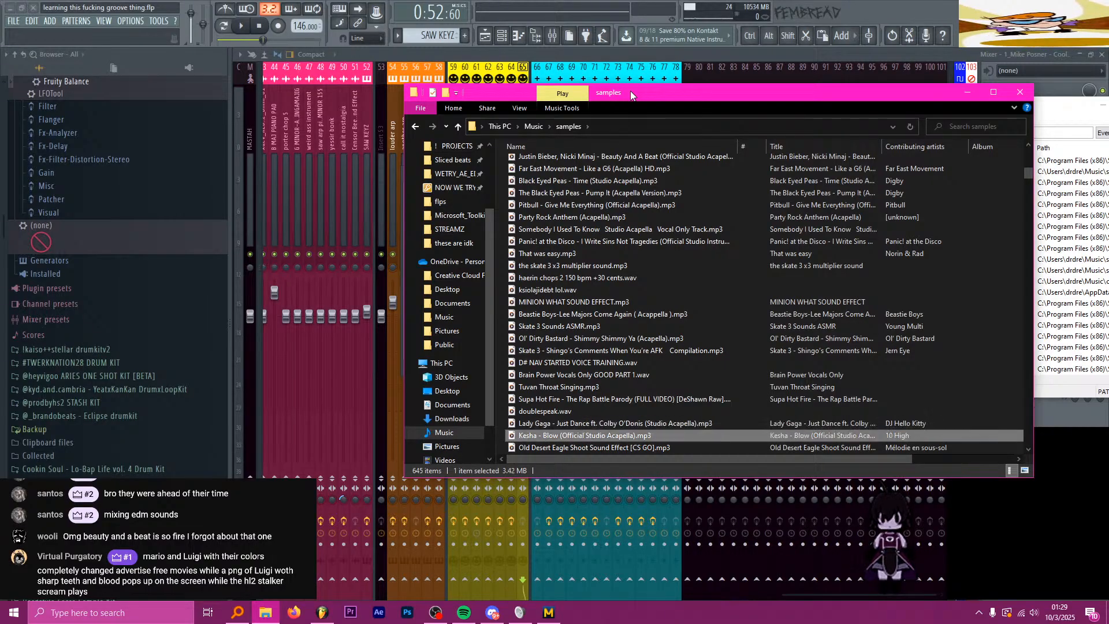
pyautogui.press('Down')
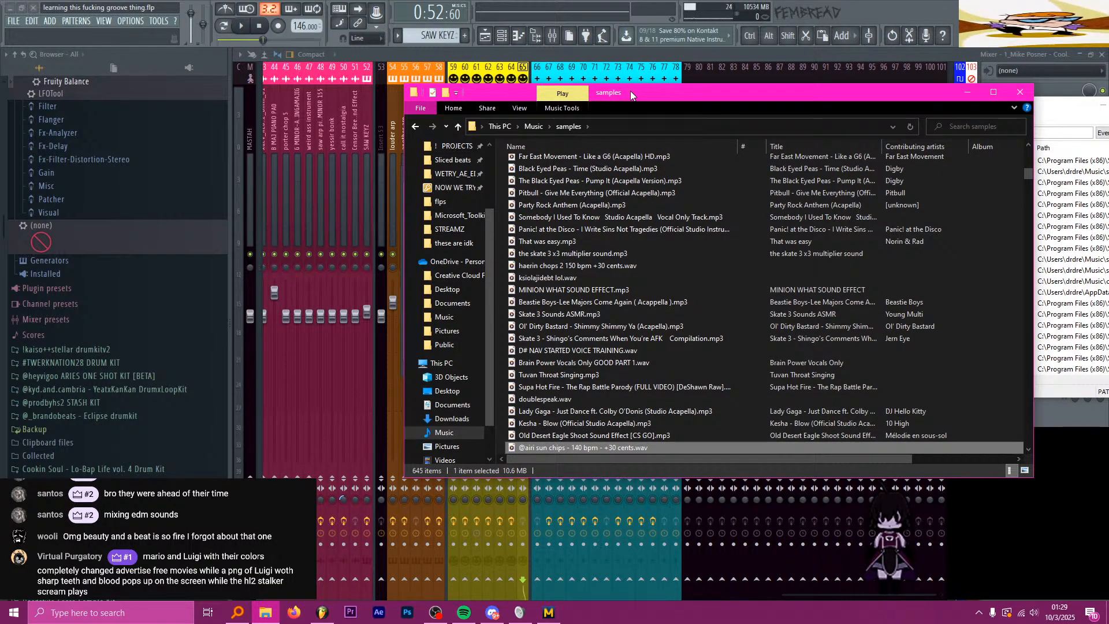
pyautogui.press('Down')
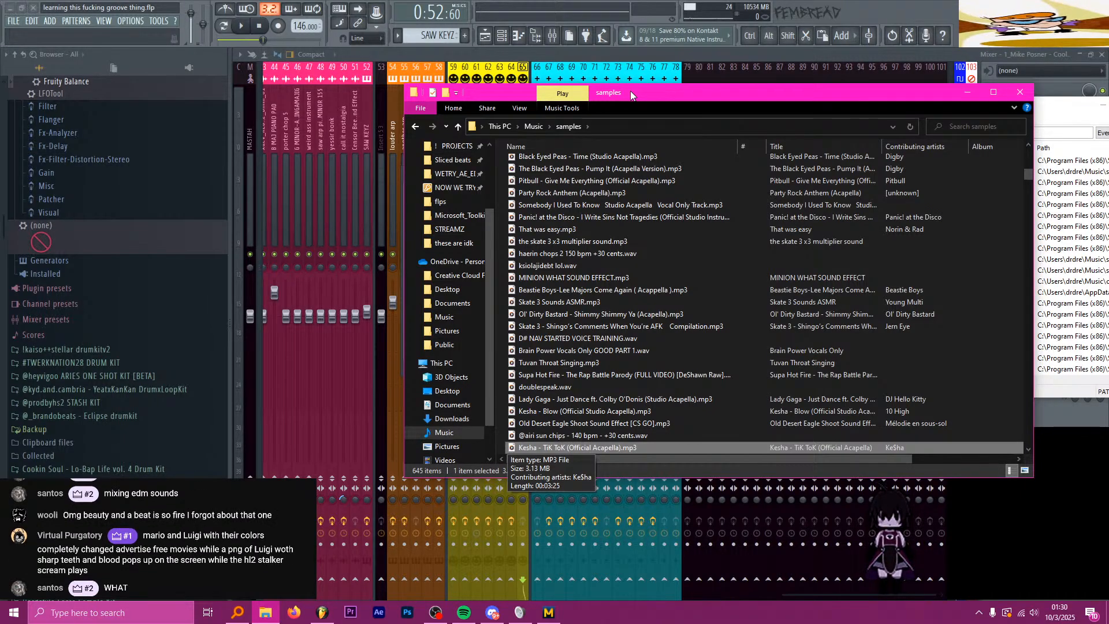
pyautogui.press('Down')
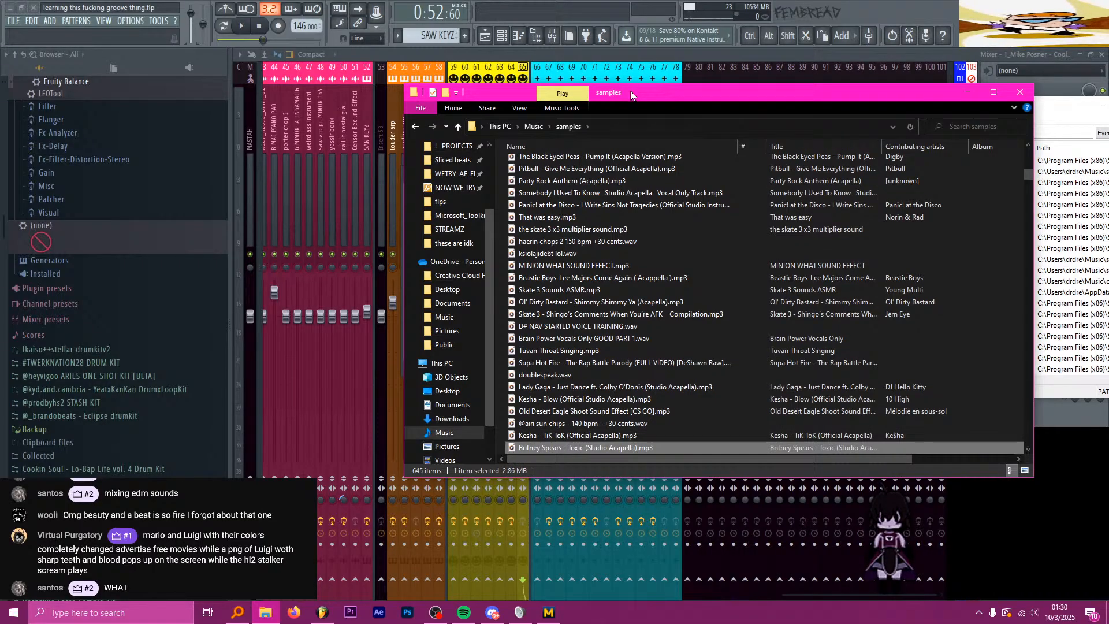
pyautogui.press('Up')
pyautogui.press('Up')
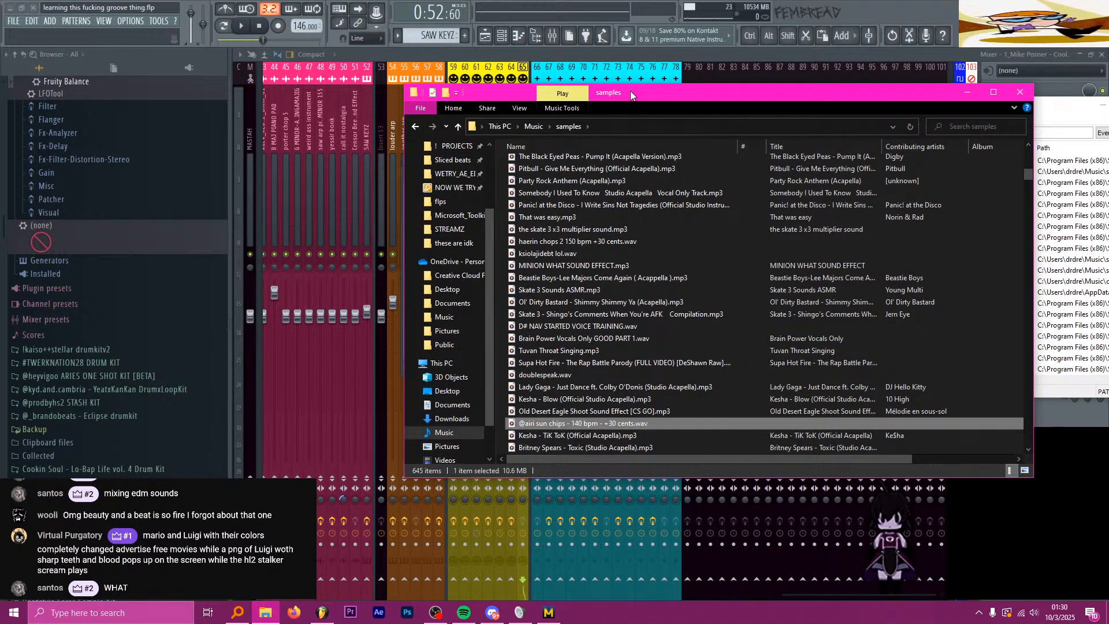
pyautogui.press('Down')
pyautogui.press('Down')
pyautogui.press('Down')
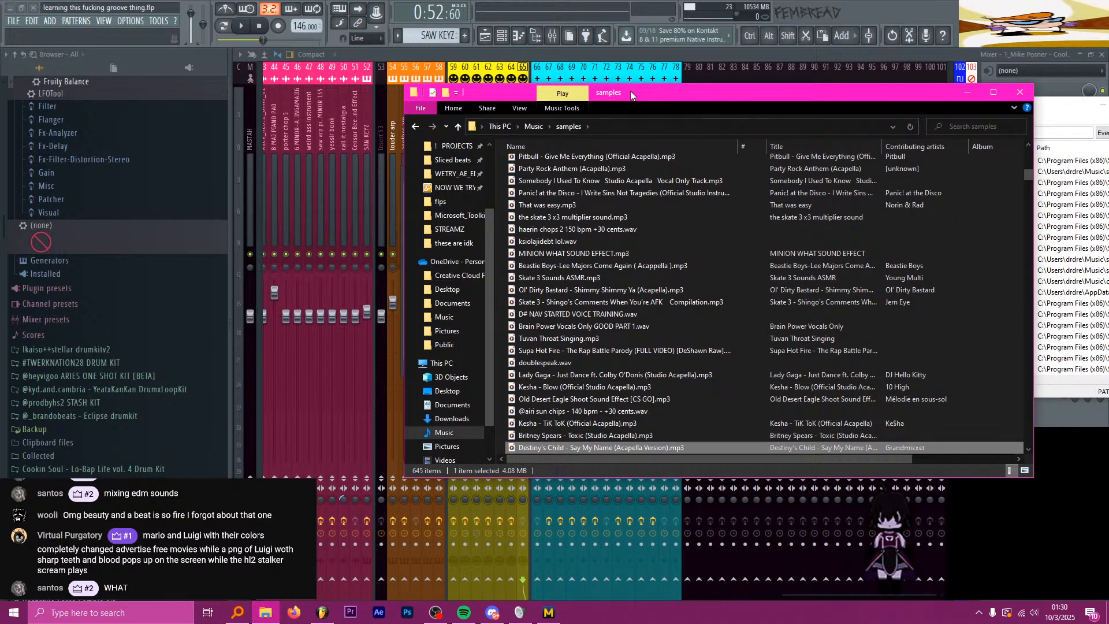
pyautogui.press('Down')
pyautogui.press('Up')
pyautogui.press('Up')
pyautogui.press('Down')
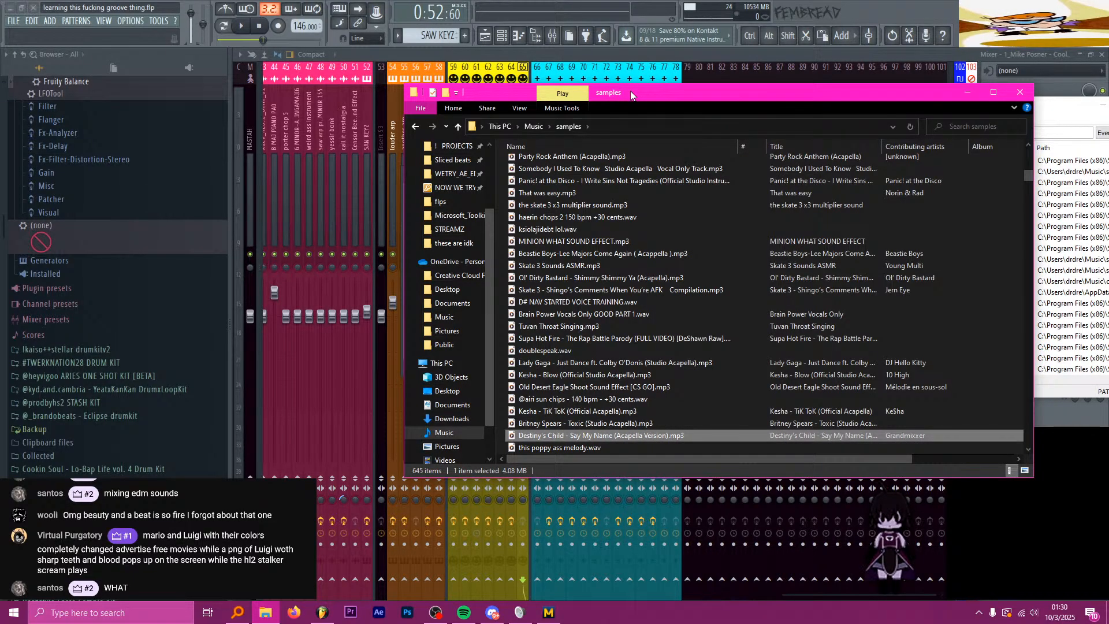
pyautogui.press('Down')
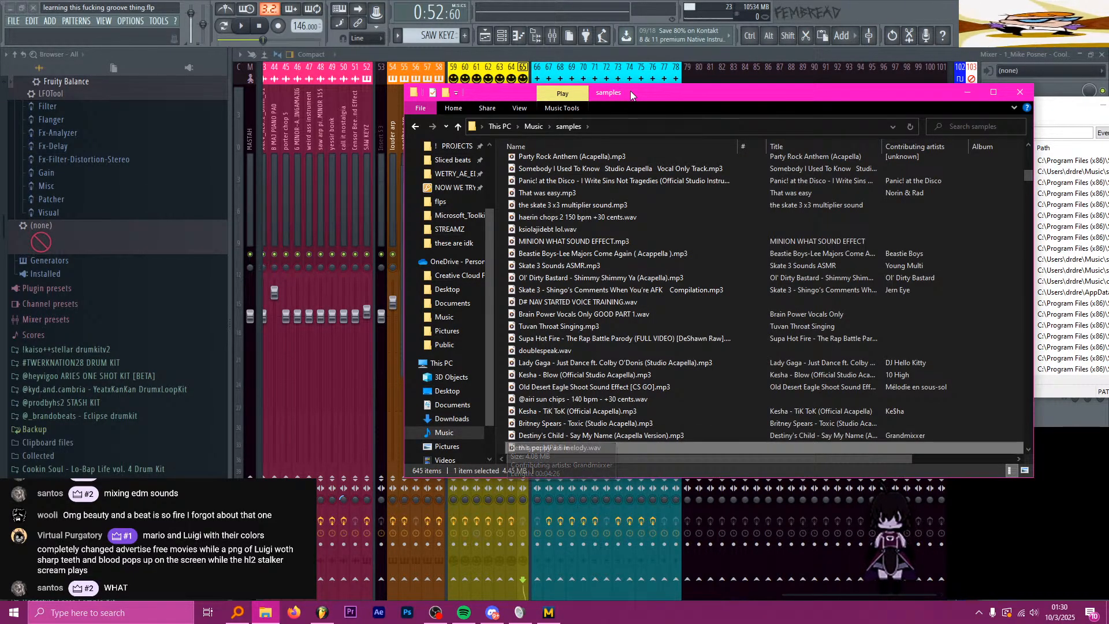
# Step: Look through the samples folder down to "dead brother gets 5 big booms.wav", and go back up to B.o.B "Airplanes"
pyautogui.press('Down')
pyautogui.press('Down')
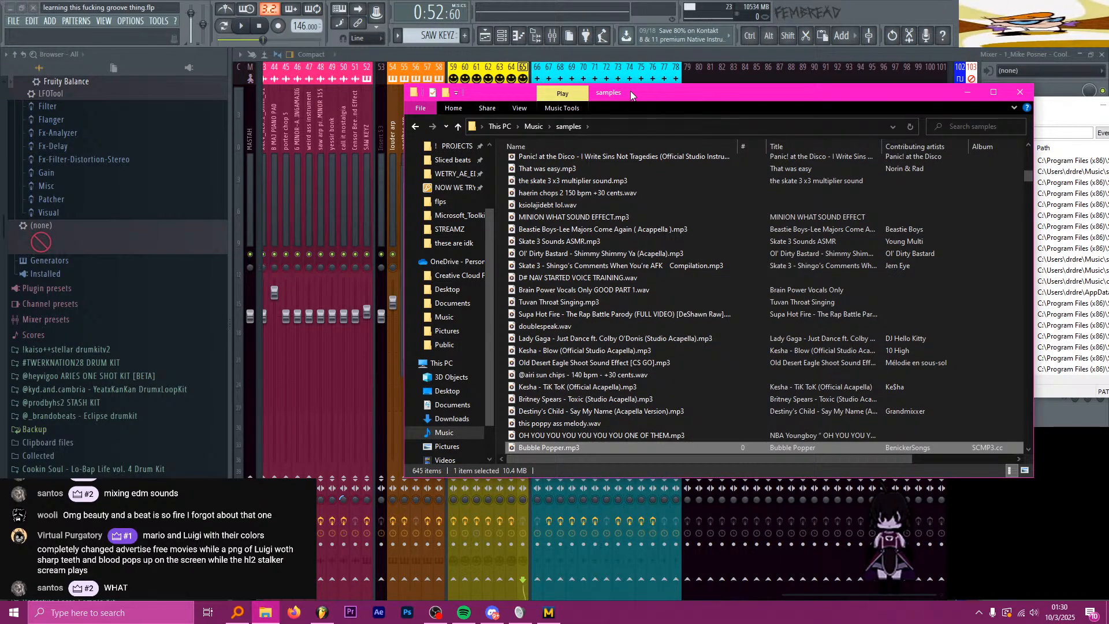
pyautogui.press('Down')
pyautogui.press('Down')
pyautogui.press('Up')
pyautogui.press('Up')
pyautogui.press('Up')
pyautogui.press('Up')
pyautogui.press('Up')
pyautogui.press('Up')
pyautogui.press('Up')
pyautogui.press('Up')
pyautogui.press('Up')
pyautogui.press('Up')
pyautogui.press('Up')
pyautogui.press('Up')
pyautogui.press('Up')
pyautogui.press('Up')
pyautogui.press('Up')
pyautogui.press('Up')
pyautogui.press('Up')
pyautogui.press('Up')
pyautogui.press('Up')
pyautogui.press('Up')
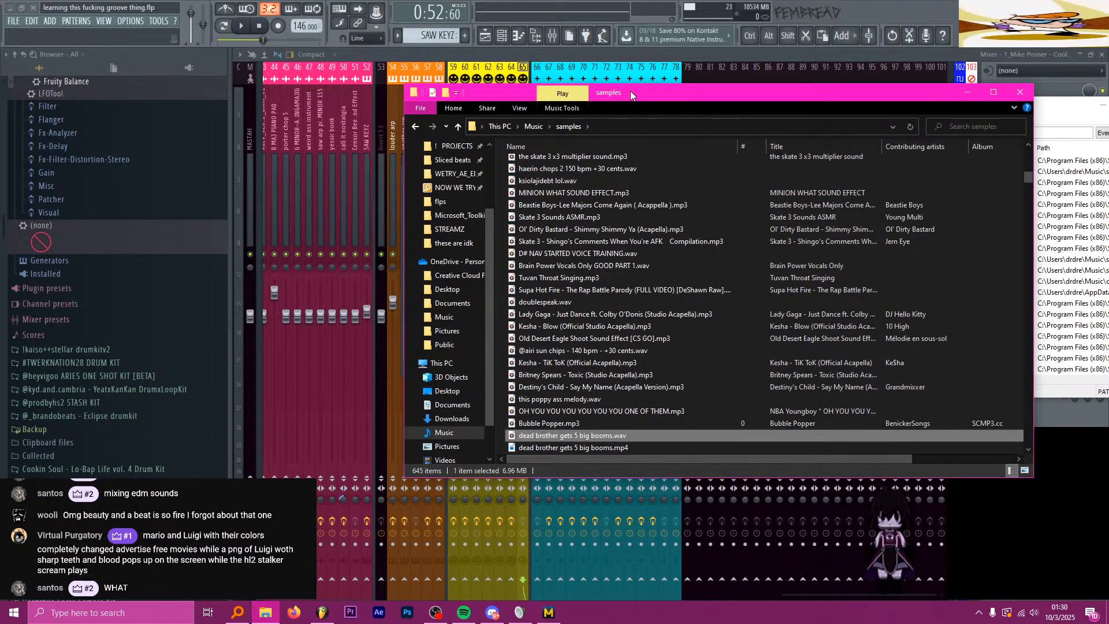
pyautogui.press('Up')
pyautogui.press('Up')
pyautogui.press('Up')
pyautogui.press('Up')
pyautogui.press('Up')
pyautogui.press('Up')
pyautogui.press('Up')
pyautogui.press('Up')
pyautogui.press('Up')
pyautogui.press('Up')
pyautogui.press('Up')
pyautogui.press('Up')
pyautogui.press('Up')
pyautogui.press('Up')
pyautogui.press('Up')
pyautogui.press('Up')
pyautogui.press('Up')
pyautogui.press('Up')
pyautogui.press('Up')
pyautogui.press('Up')
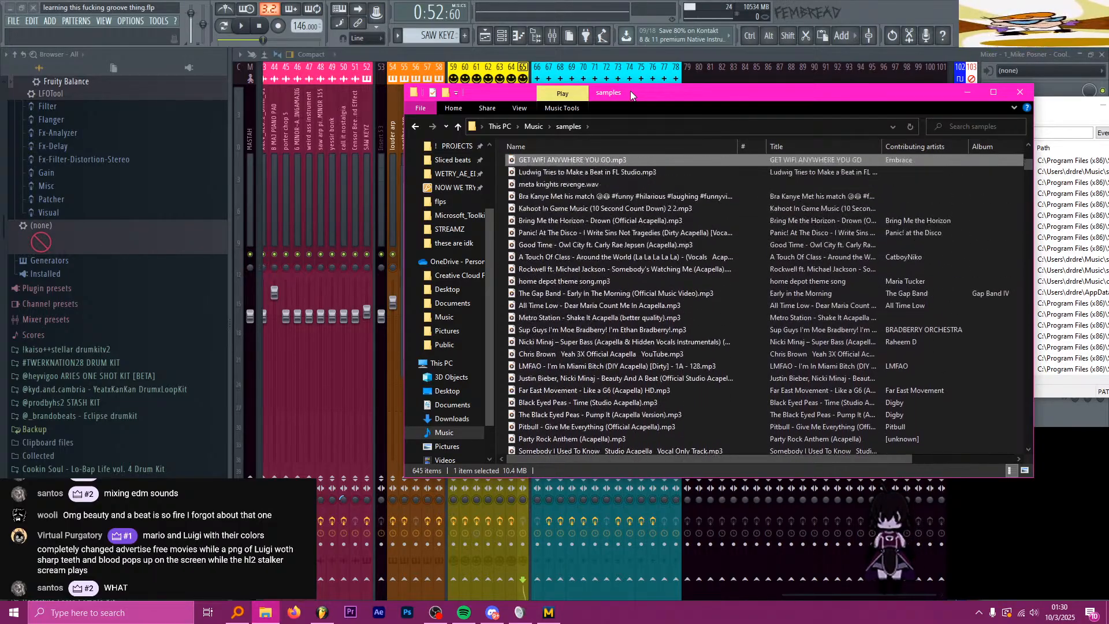
pyautogui.press('Down')
pyautogui.press('Down')
pyautogui.press('Down')
pyautogui.press('Down')
pyautogui.press('Down')
pyautogui.press('Down')
pyautogui.press('Down')
pyautogui.press('Down')
pyautogui.press('Down')
pyautogui.press('Down')
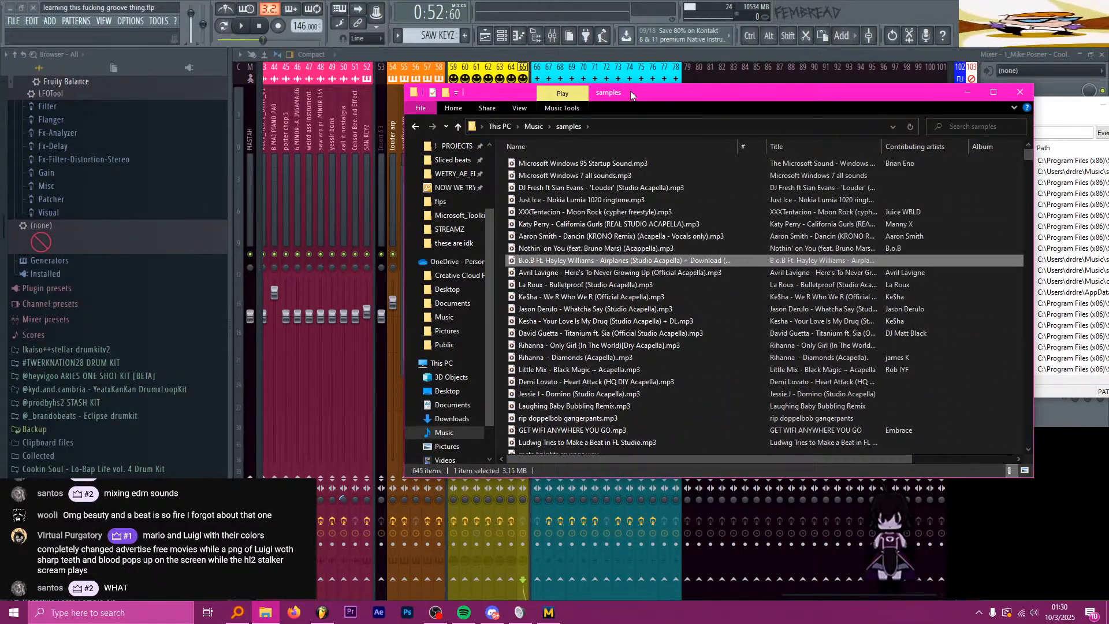
# Step: Audition La Roux "Bulletproof (Studio Acapella).mp3" from the samples folder in the media player and close the player
pyautogui.click(620, 286)
pyautogui.click(636, 273)
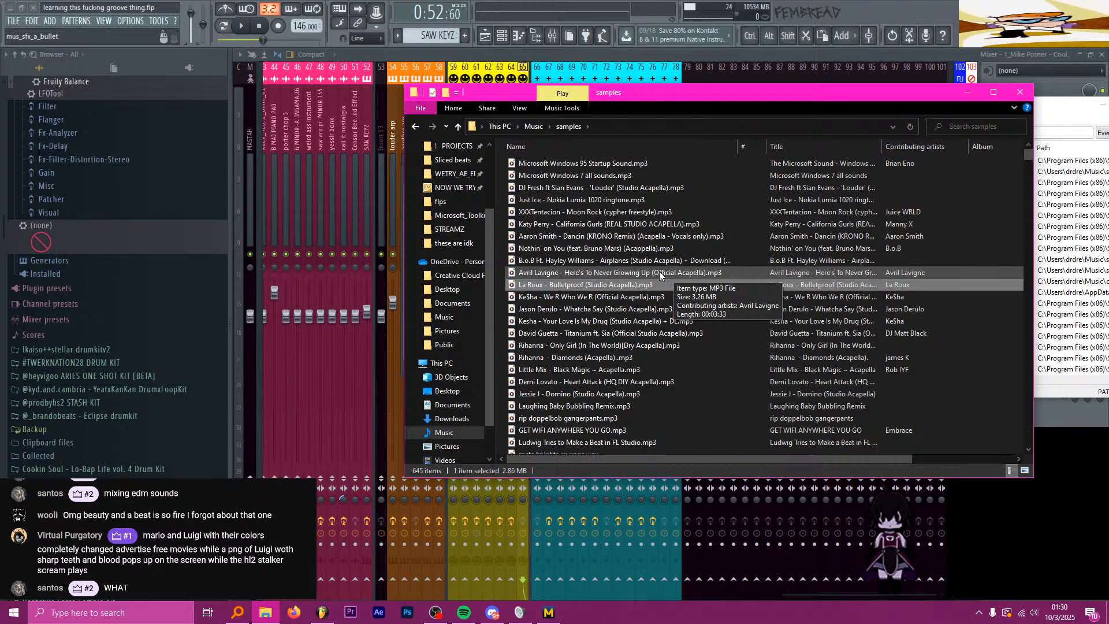
pyautogui.doubleClick(628, 284)
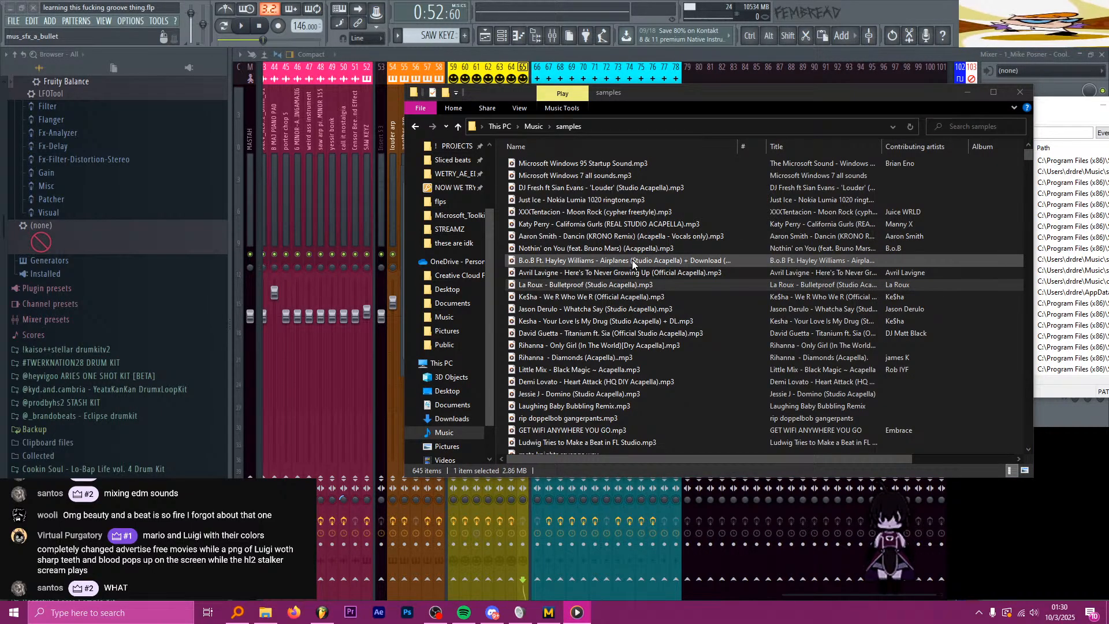
pyautogui.click(713, 141)
# Step: Clone the last Audio Clip channel in the VOX group of the channel rack
pyautogui.moveTo(840, 93); pyautogui.dragTo(666, 400)
pyautogui.click(581, 350)
pyautogui.click(656, 340)
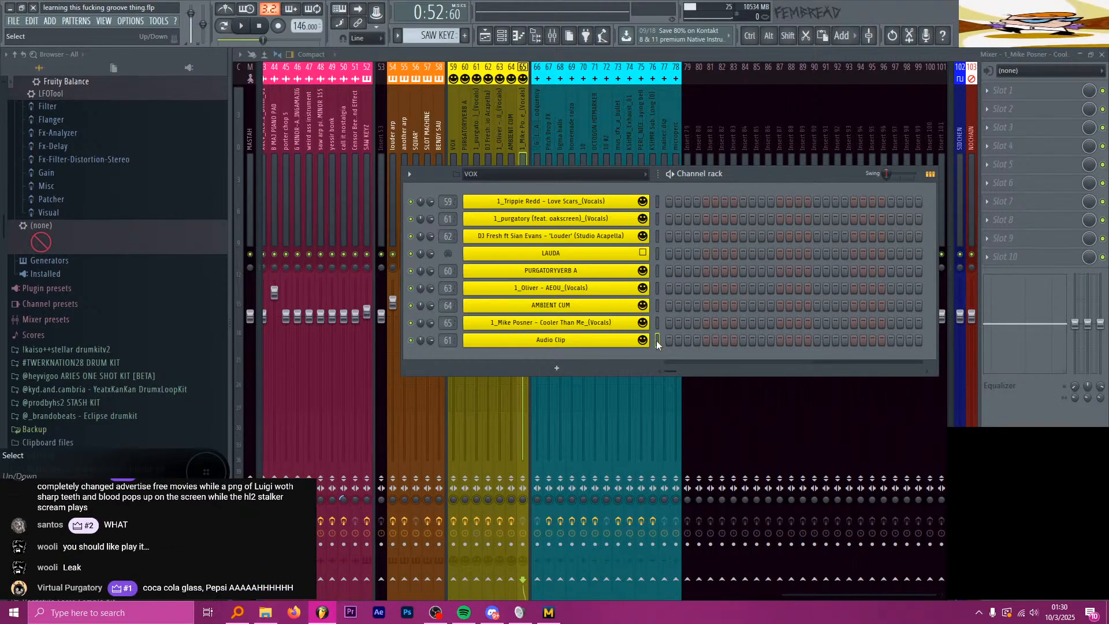
pyautogui.hotkey('alt', 'c')
# Step: Load "La Roux - Bulletproof (Studio Acapella).mp3" from the samples folder into an empty Audio Clip channel of the VOX group
pyautogui.hotkey('alt', 'Tab')
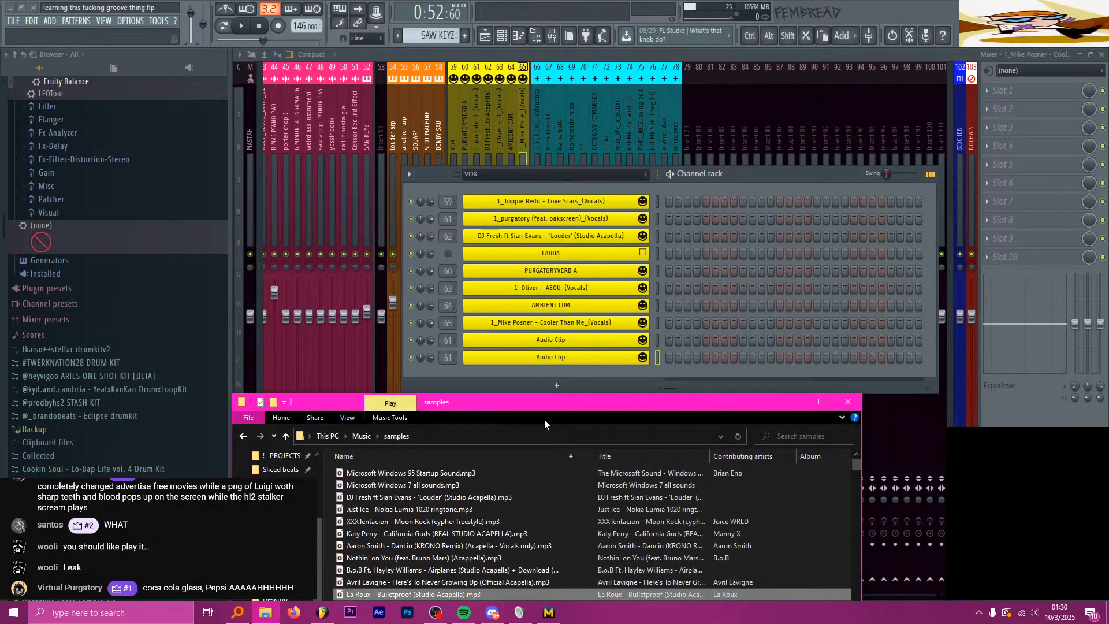
pyautogui.moveTo(572, 398); pyautogui.dragTo(762, 228)
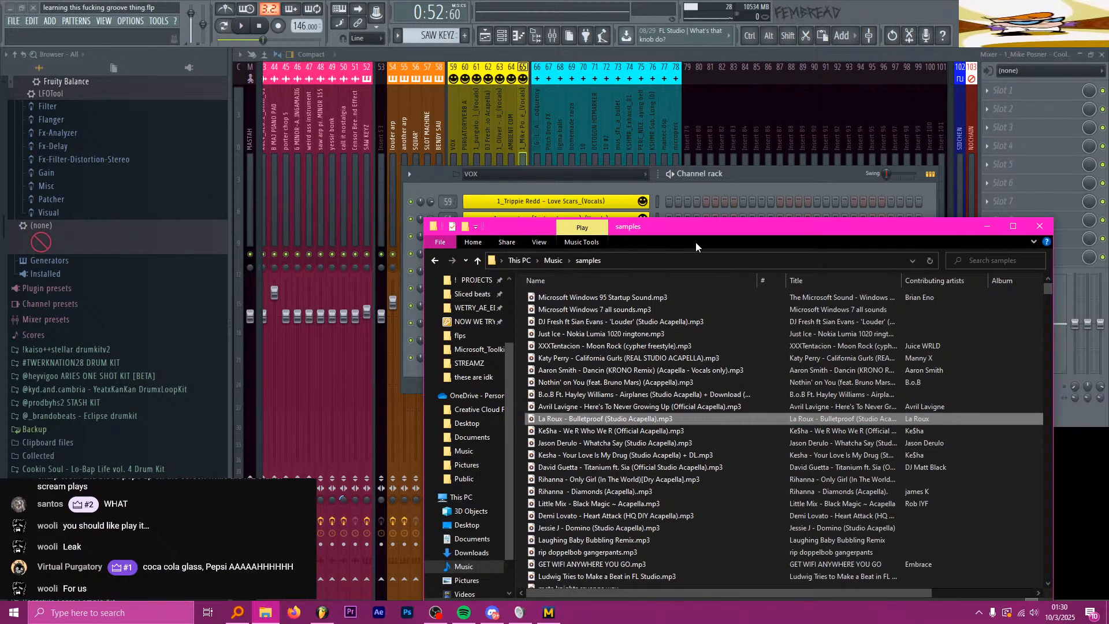
pyautogui.moveTo(695, 242); pyautogui.dragTo(877, 257)
pyautogui.moveTo(770, 432); pyautogui.dragTo(560, 345)
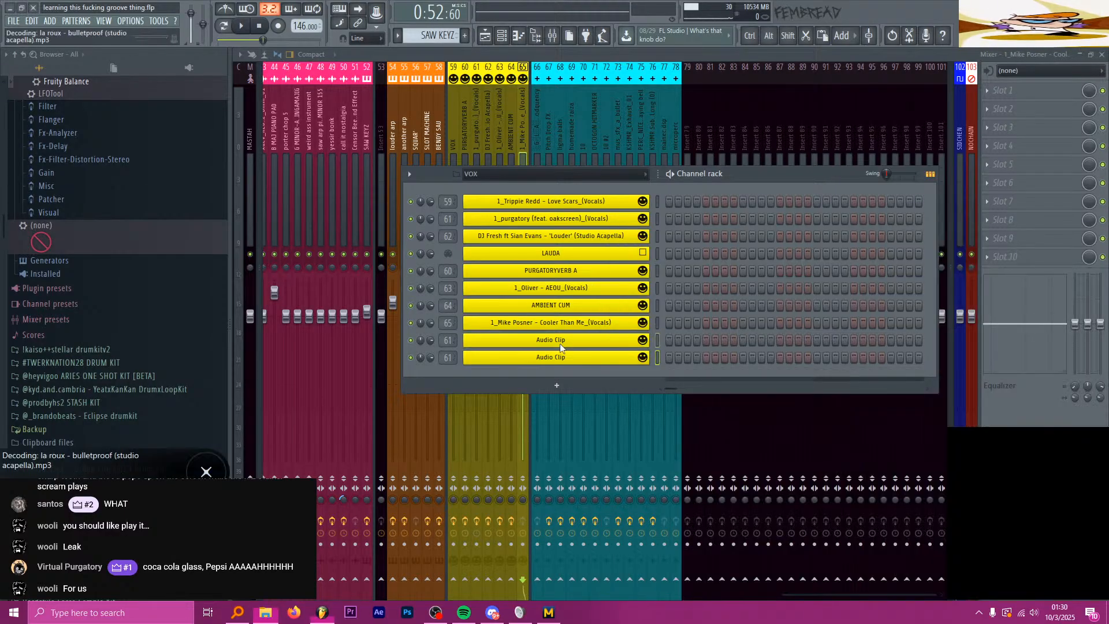
pyautogui.click(560, 343)
# Step: Route the La Roux channel to a free mixer track and move that track directly after the Mike Posner vocal as insert 66
pyautogui.moveTo(546, 278); pyautogui.dragTo(507, 223)
pyautogui.hotkey('ctrl', 'l')
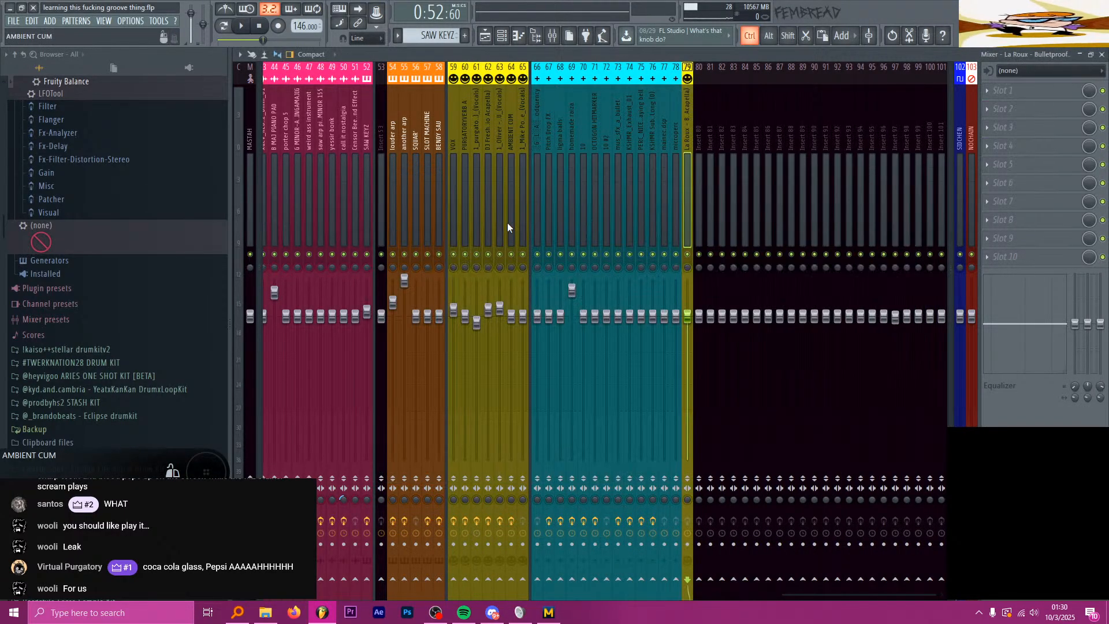
pyautogui.moveTo(688, 127); pyautogui.dragTo(522, 128)
pyautogui.click(549, 127)
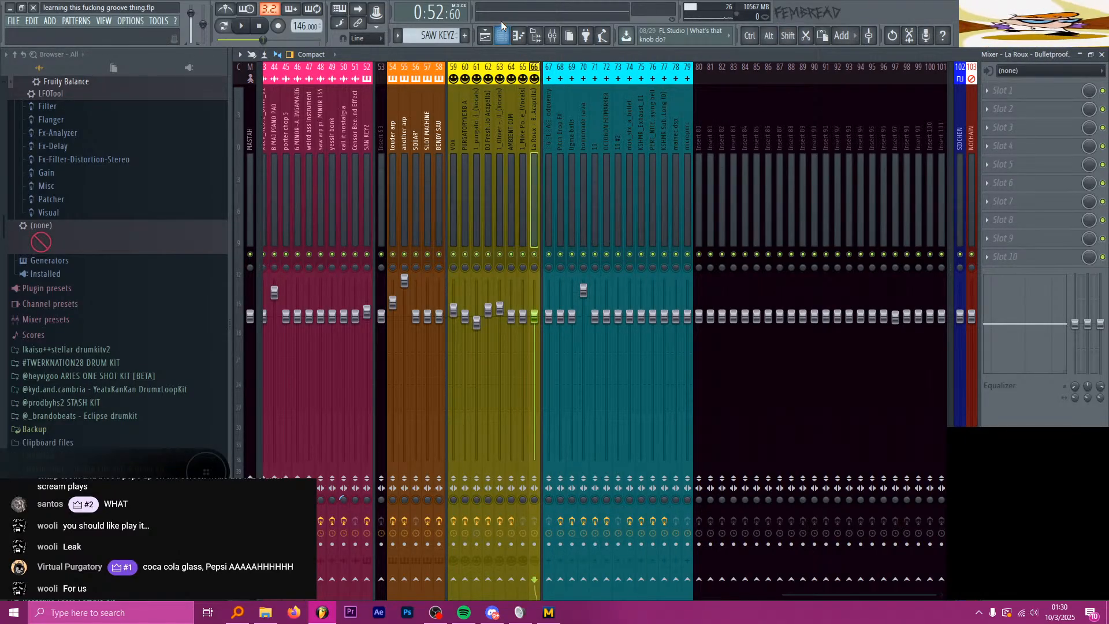
# Step: Save the project and place the La Roux "Bulletproof" acapella clip on Track 114 of the playlist, starting at bar 33
pyautogui.click(486, 36)
pyautogui.scroll(-3, 544, 206)
pyautogui.scroll(9, 613, 245)
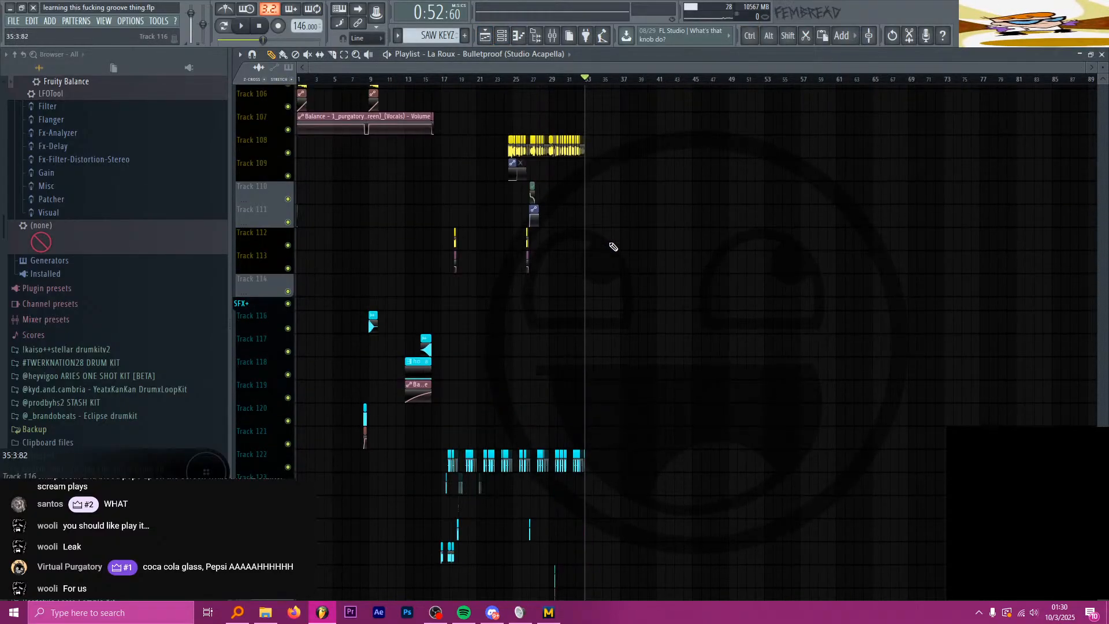
pyautogui.scroll(5, 601, 347)
pyautogui.scroll(3, 593, 360)
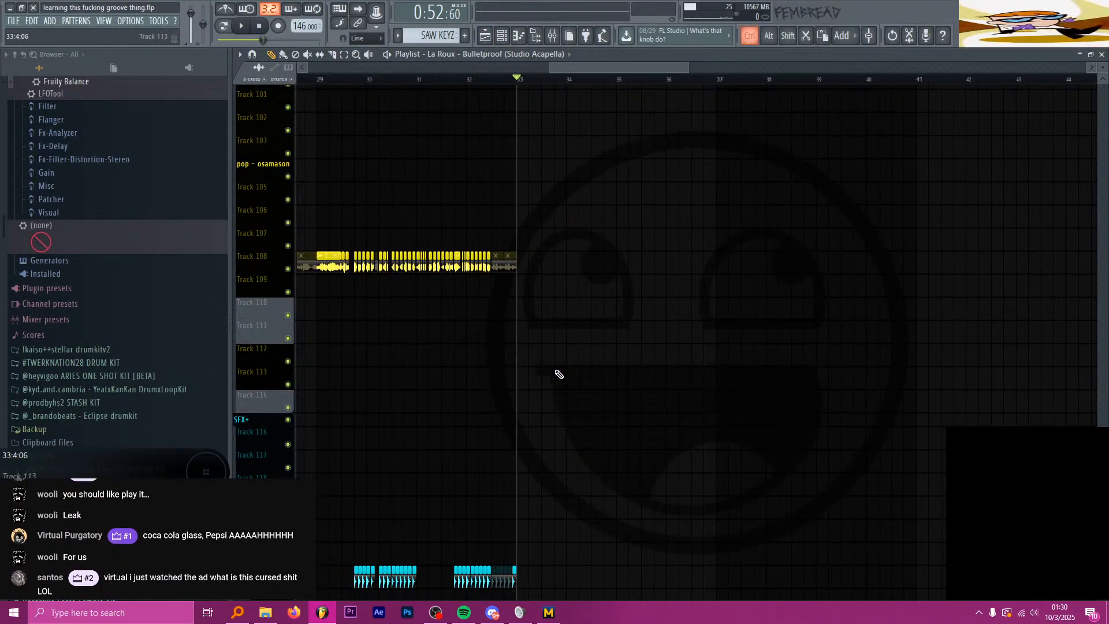
pyautogui.scroll(1, 557, 378)
pyautogui.hotkey('ctrl', 's')
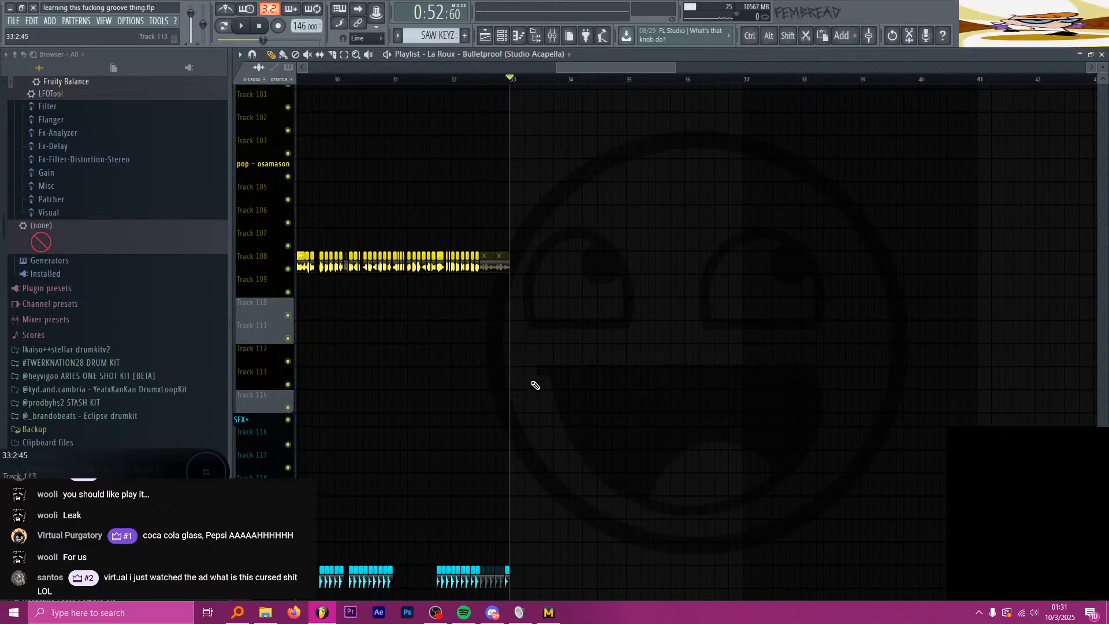
pyautogui.scroll(2, 525, 408)
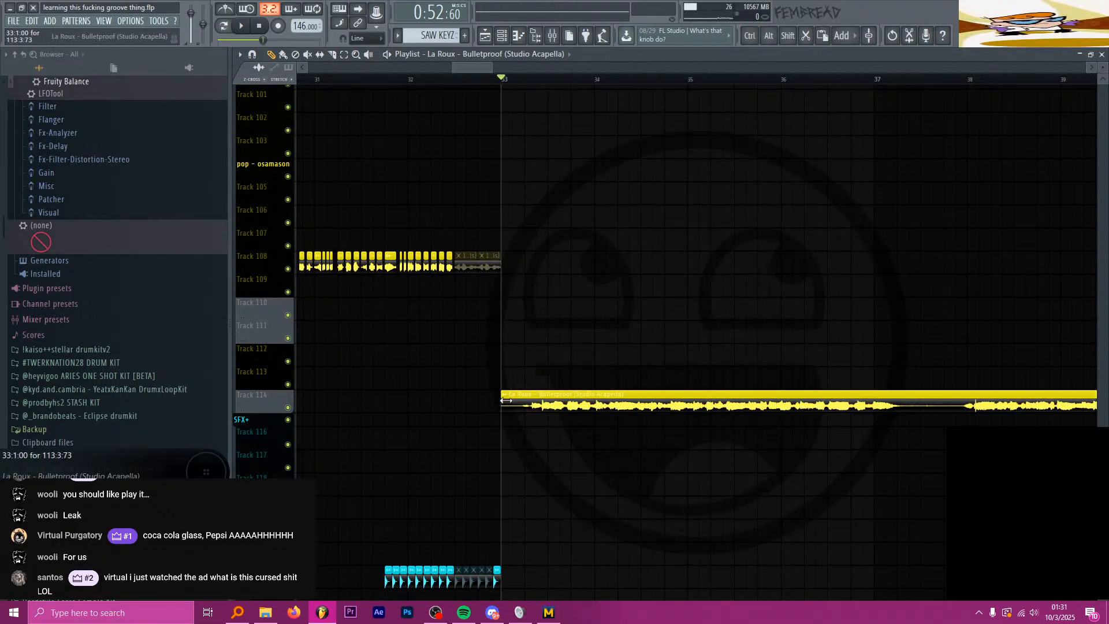
pyautogui.click(510, 404)
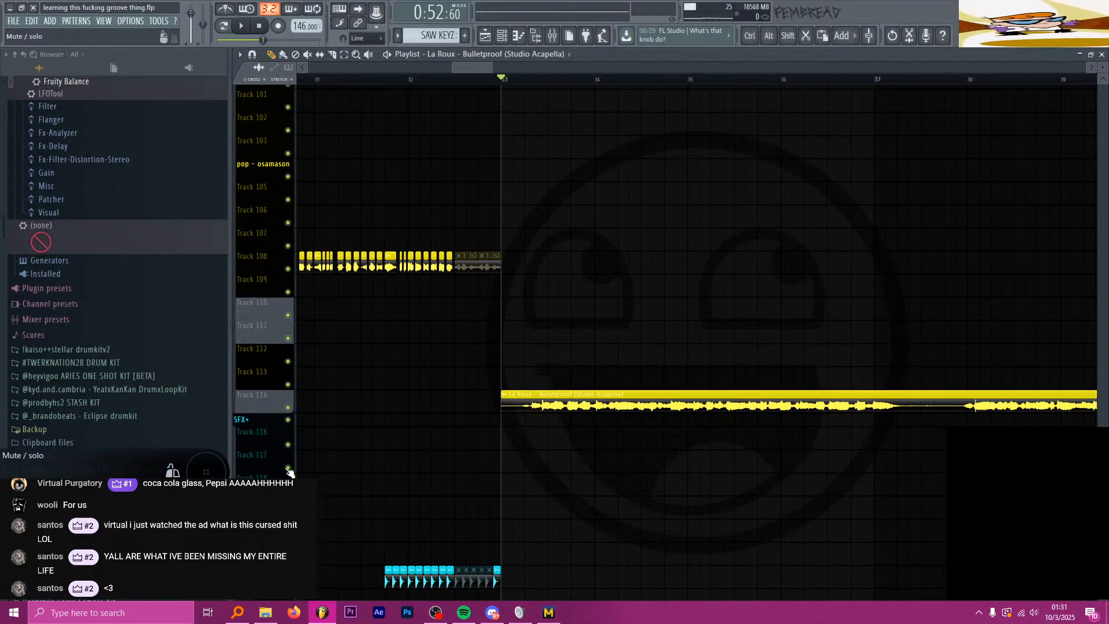
# Step: Return to the file browser window and open the "these are idk" folder inside Music
pyautogui.moveTo(265, 612)
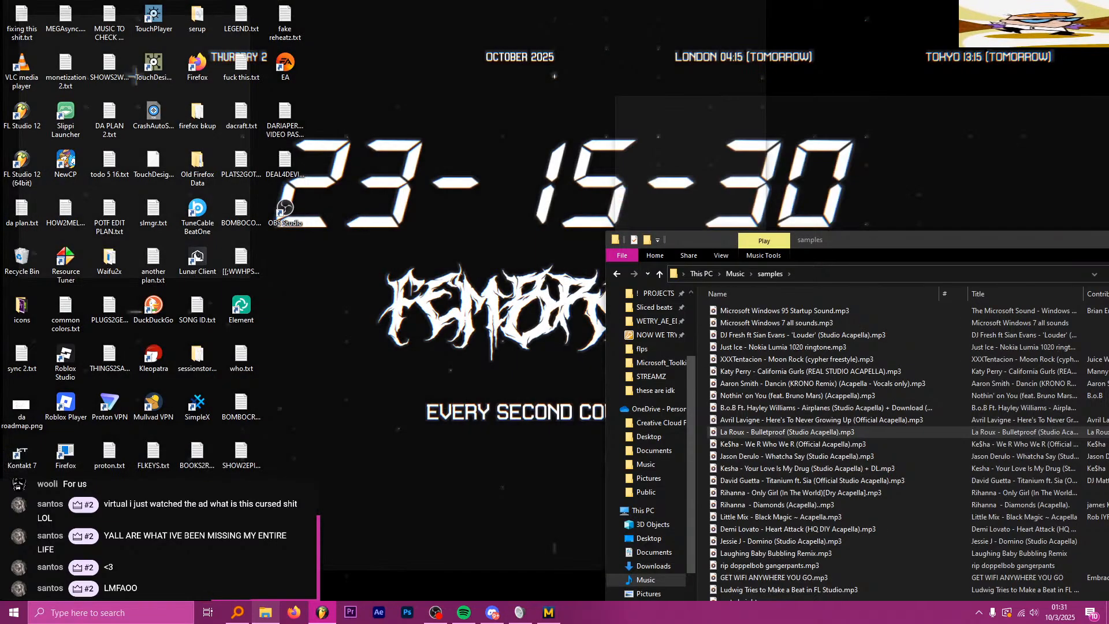
pyautogui.click(266, 569)
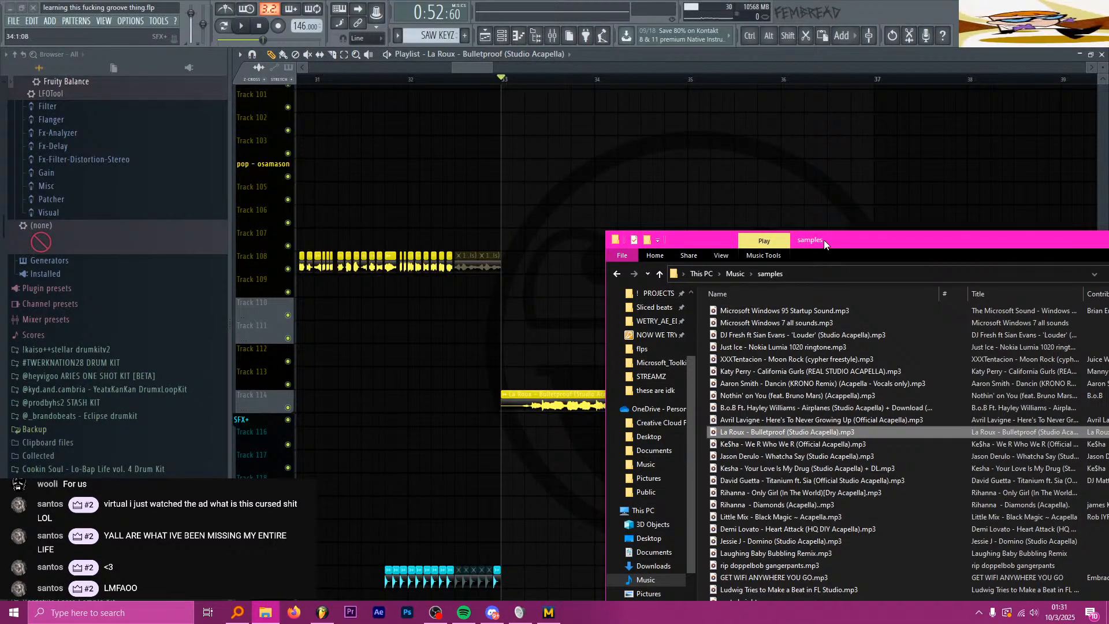
pyautogui.moveTo(824, 241); pyautogui.dragTo(605, 126)
pyautogui.click(515, 158)
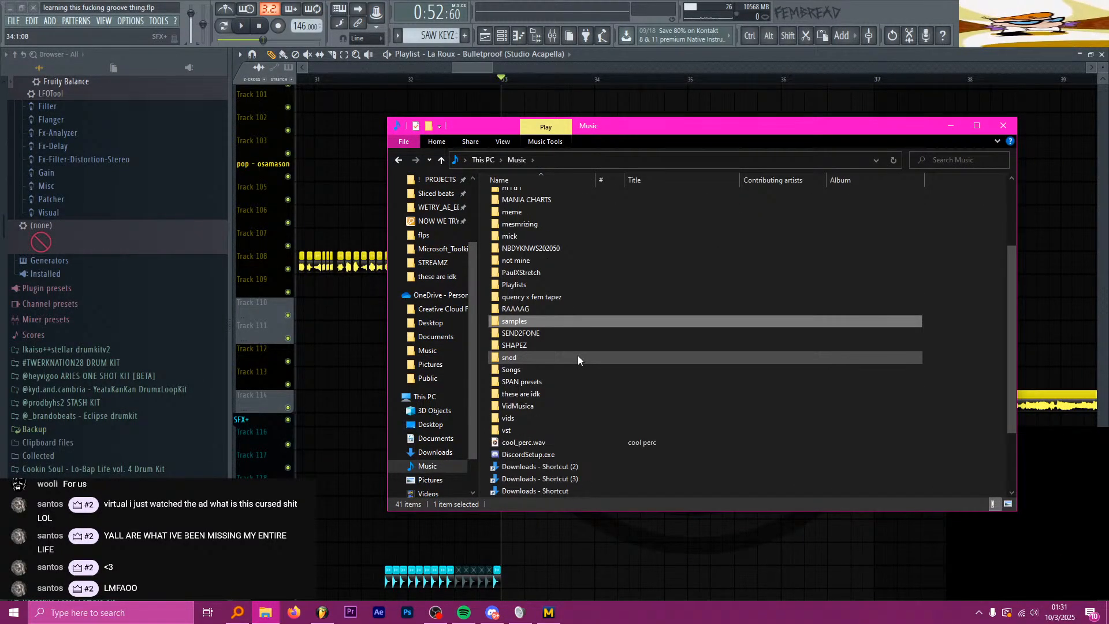
pyautogui.doubleClick(536, 392)
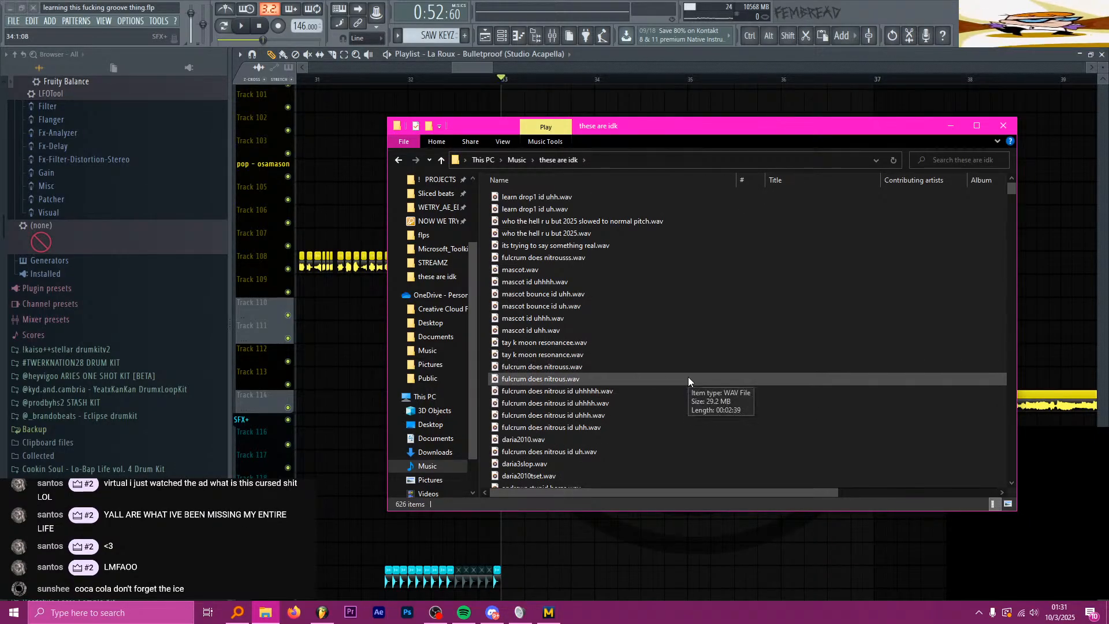
# Step: Search the "these are idk" exports and audition "my brain works again.wav" around 1:18 and 1:04, closing the player
pyautogui.click(595, 224)
pyautogui.click(587, 241)
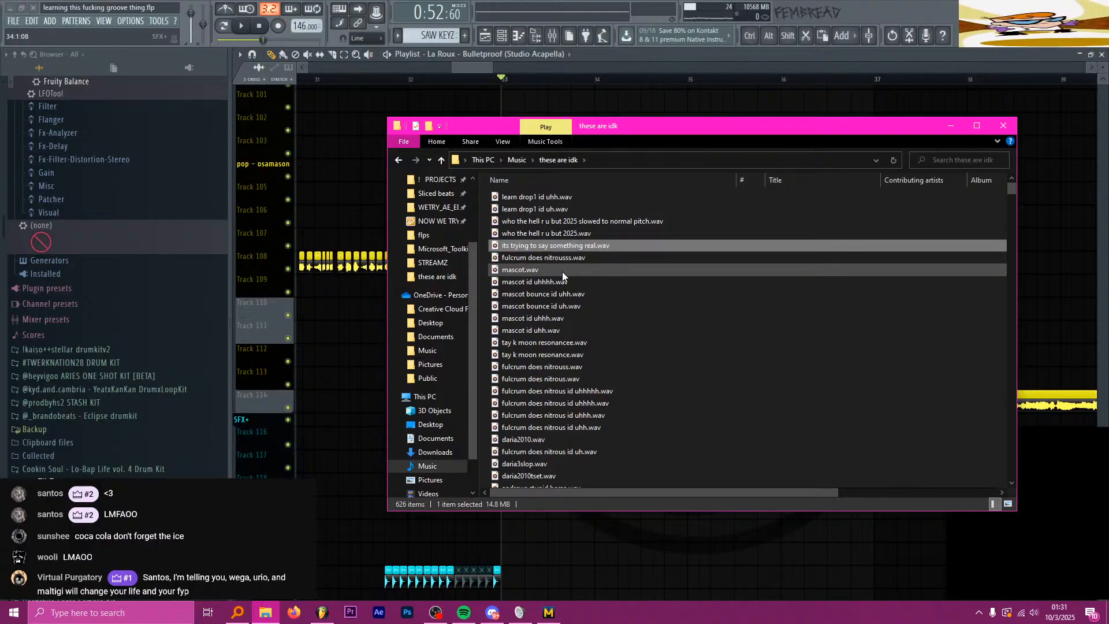
pyautogui.click(573, 295)
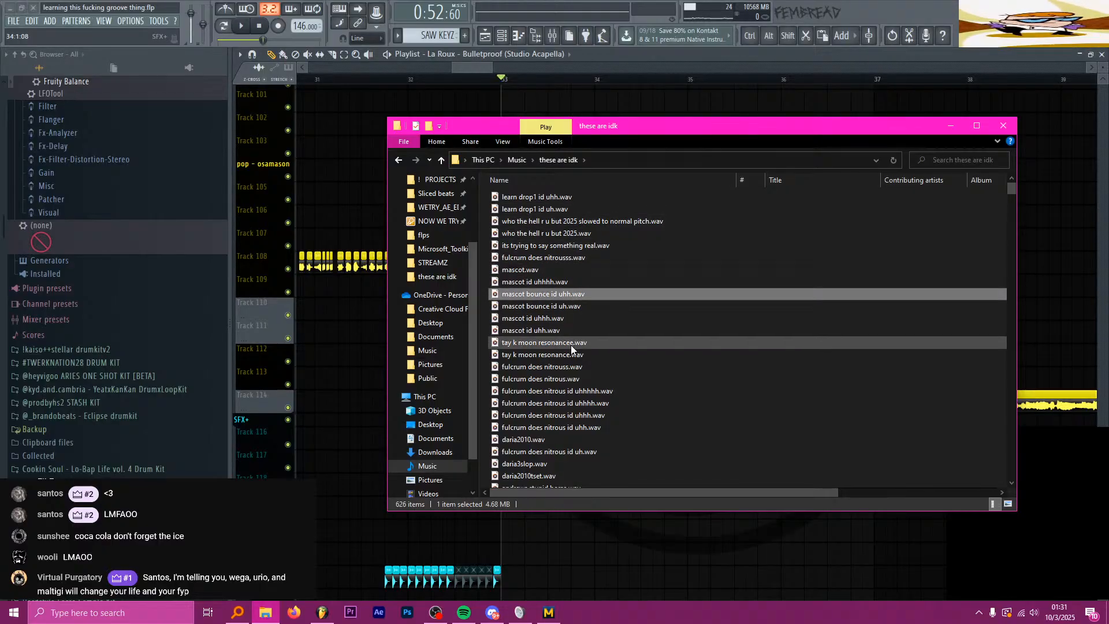
pyautogui.scroll(-1, 570, 345)
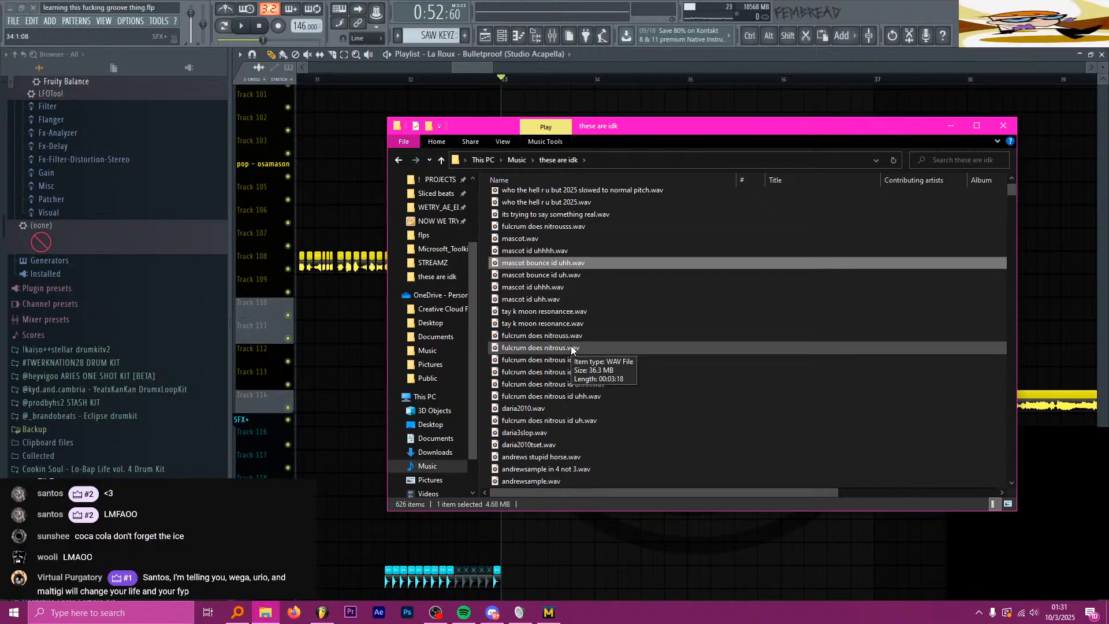
pyautogui.scroll(-1, 570, 348)
pyautogui.scroll(-1, 571, 348)
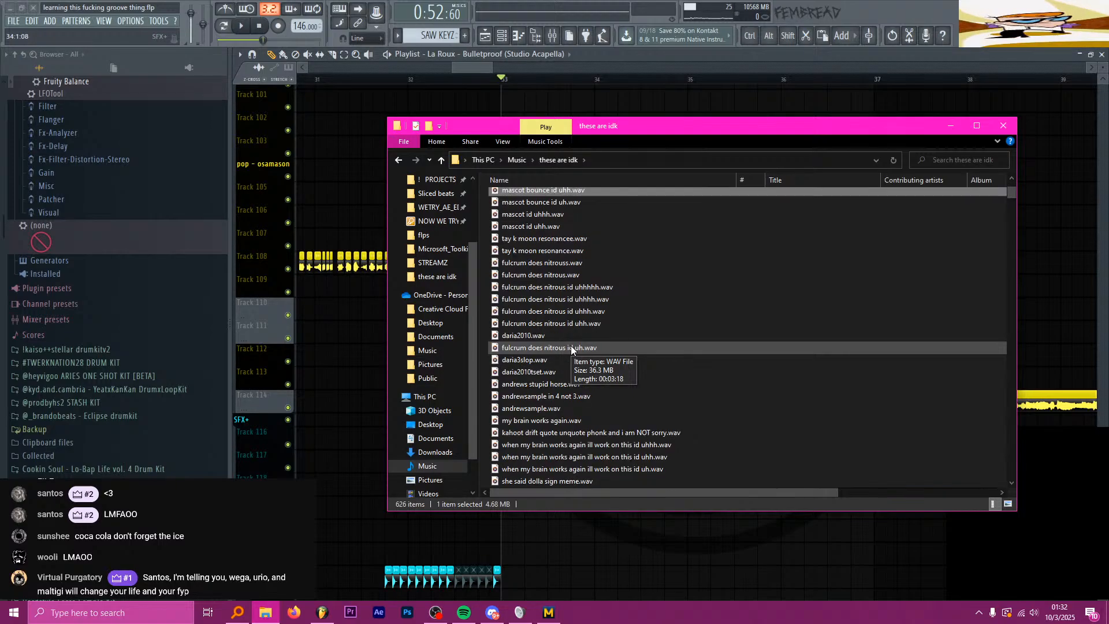
pyautogui.doubleClick(556, 422)
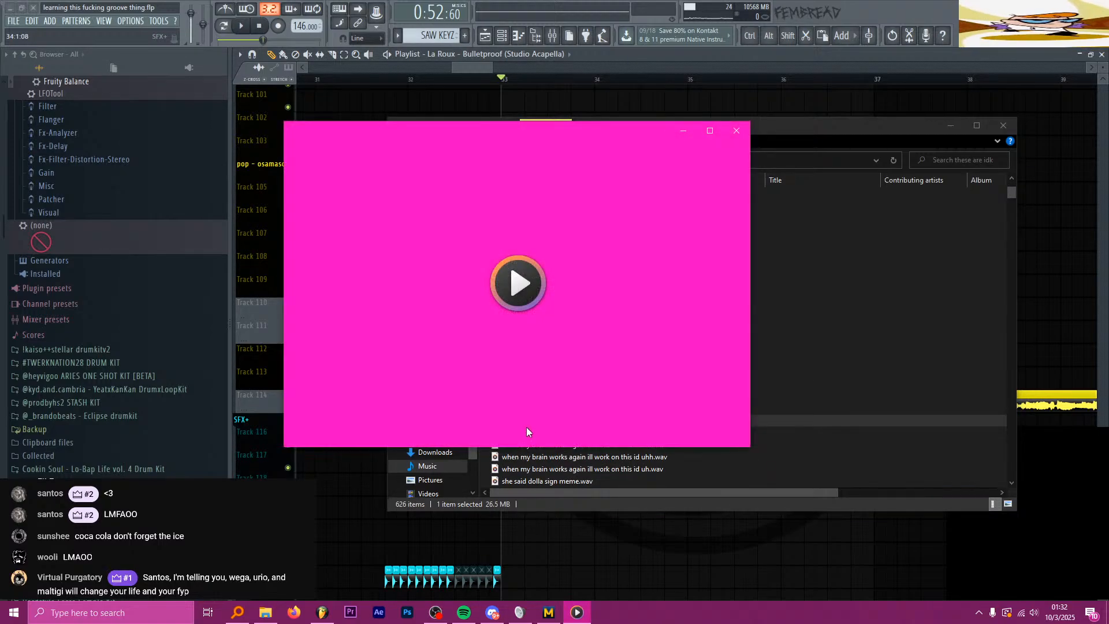
pyautogui.click(531, 390)
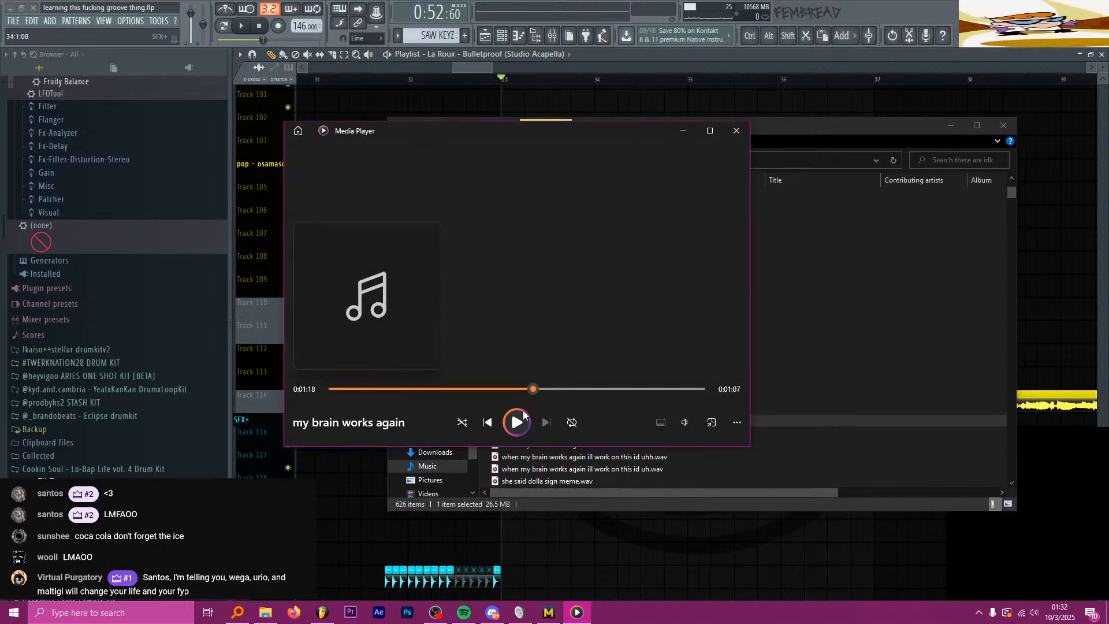
pyautogui.moveTo(496, 391); pyautogui.dragTo(497, 390)
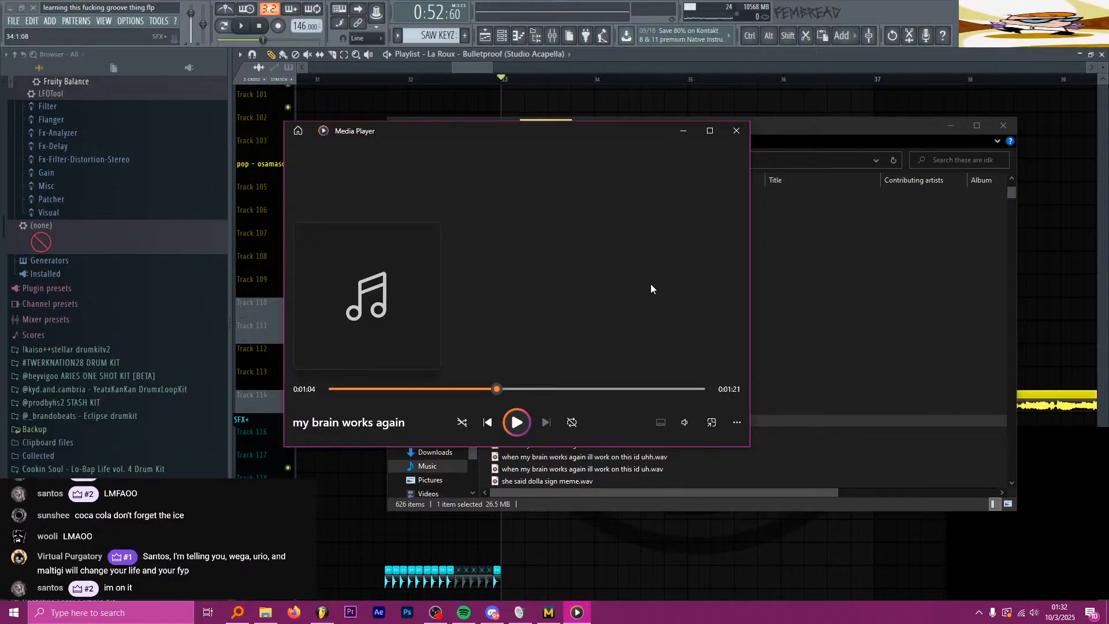
pyautogui.click(737, 131)
# Step: Audition "i write somebody i used to not sins know tragedies.wav" and close the player
pyautogui.scroll(-2, 605, 342)
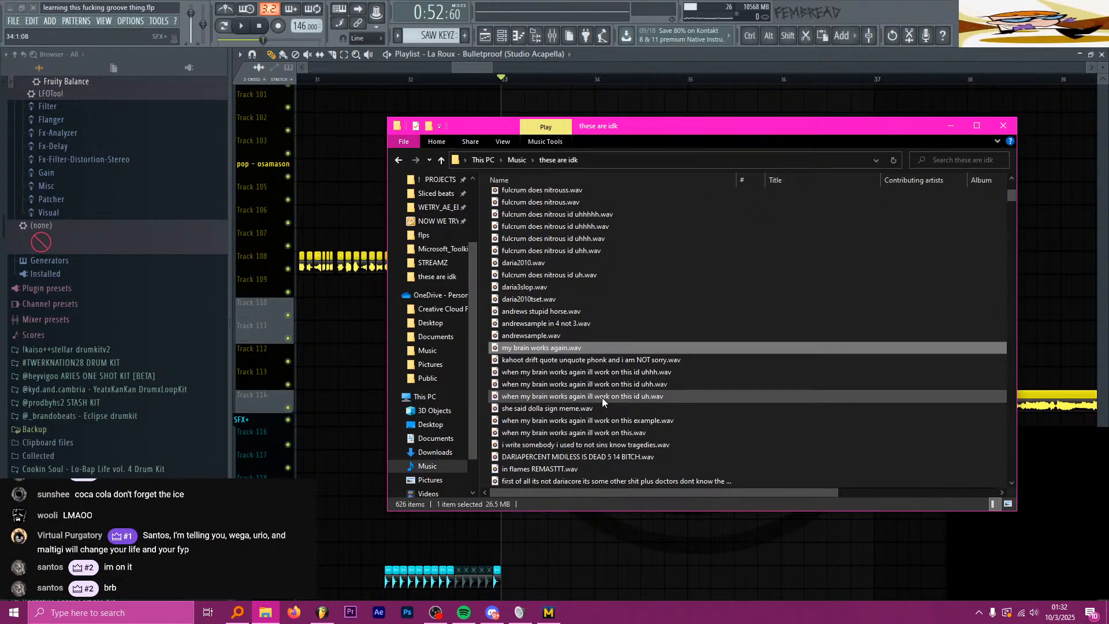
pyautogui.doubleClick(624, 445)
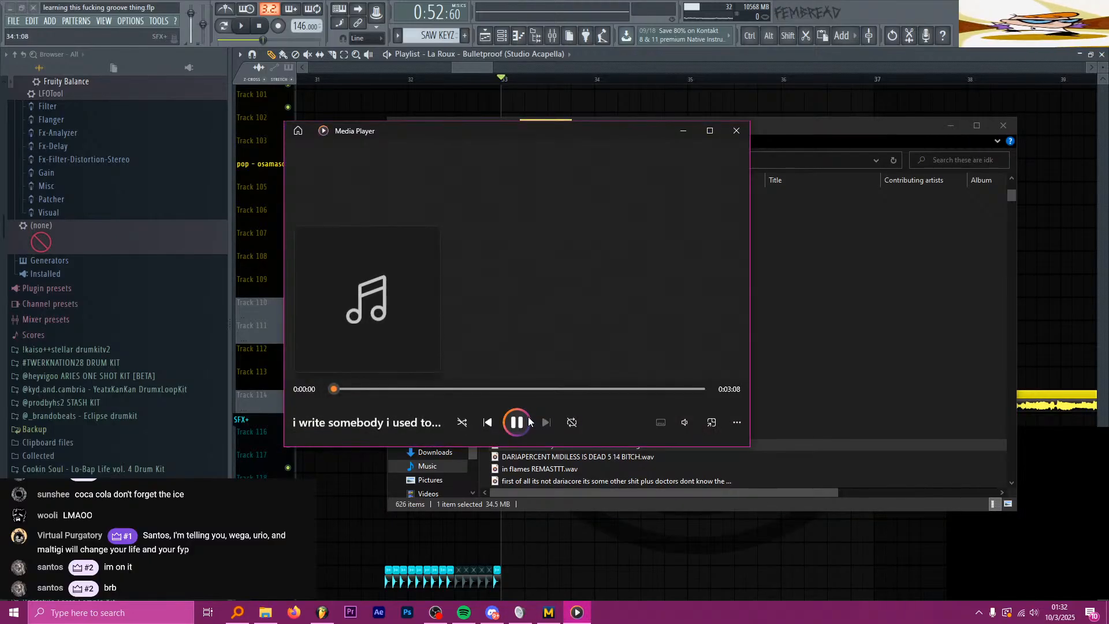
pyautogui.click(737, 131)
# Step: Audition "daria2010.wav" from about 0:53, close the player and select "my brain works again.wav"
pyautogui.scroll(-1, 556, 357)
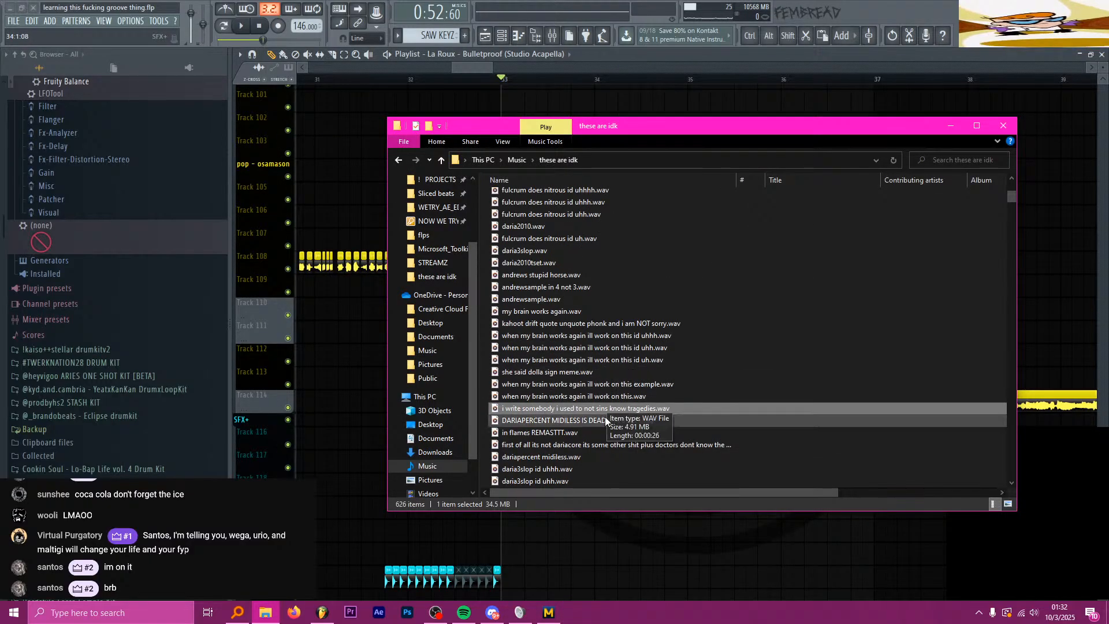
pyautogui.doubleClick(580, 226)
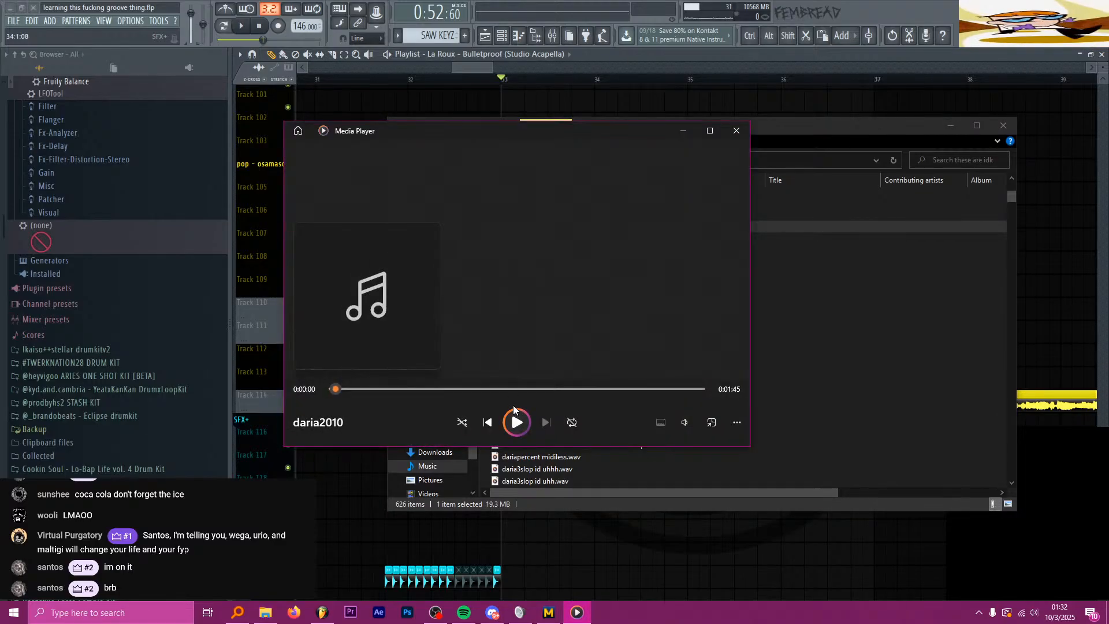
pyautogui.click(519, 412)
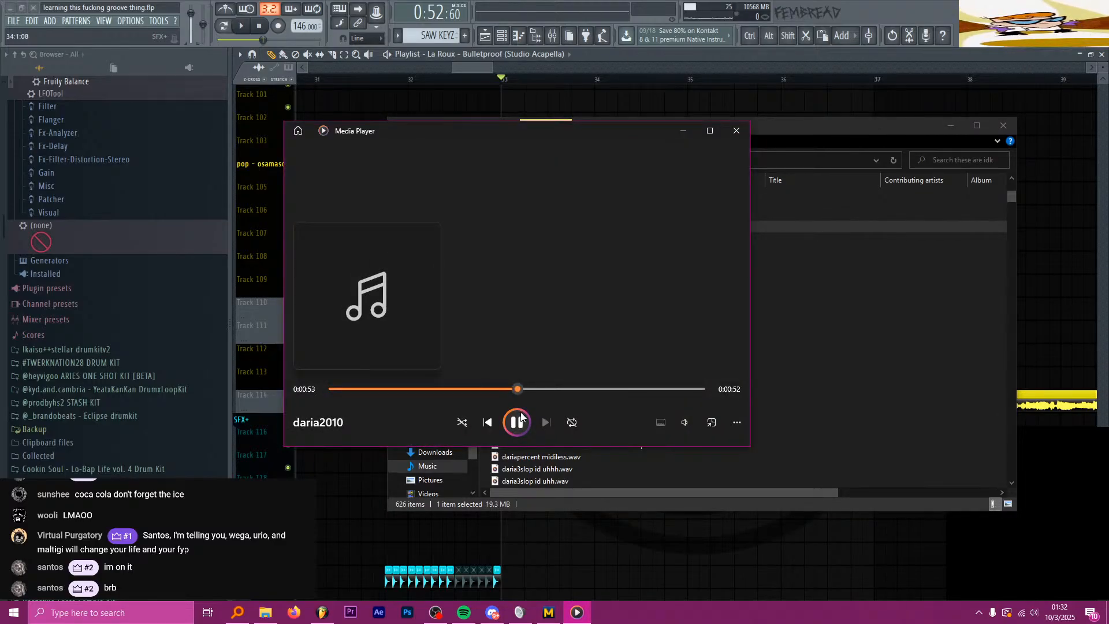
pyautogui.click(736, 131)
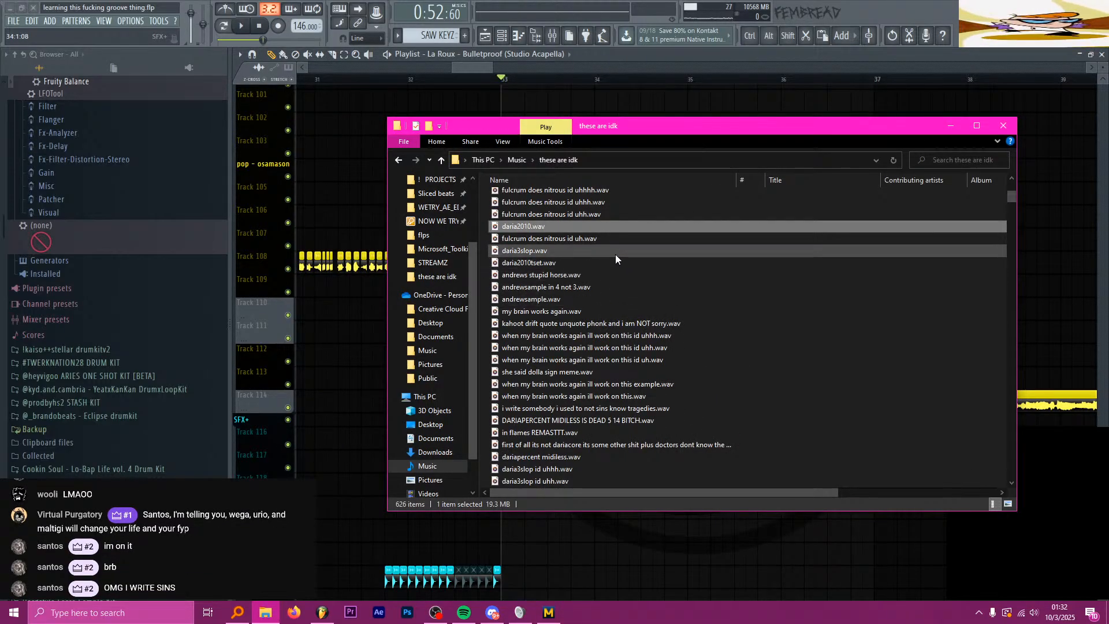
pyautogui.click(603, 311)
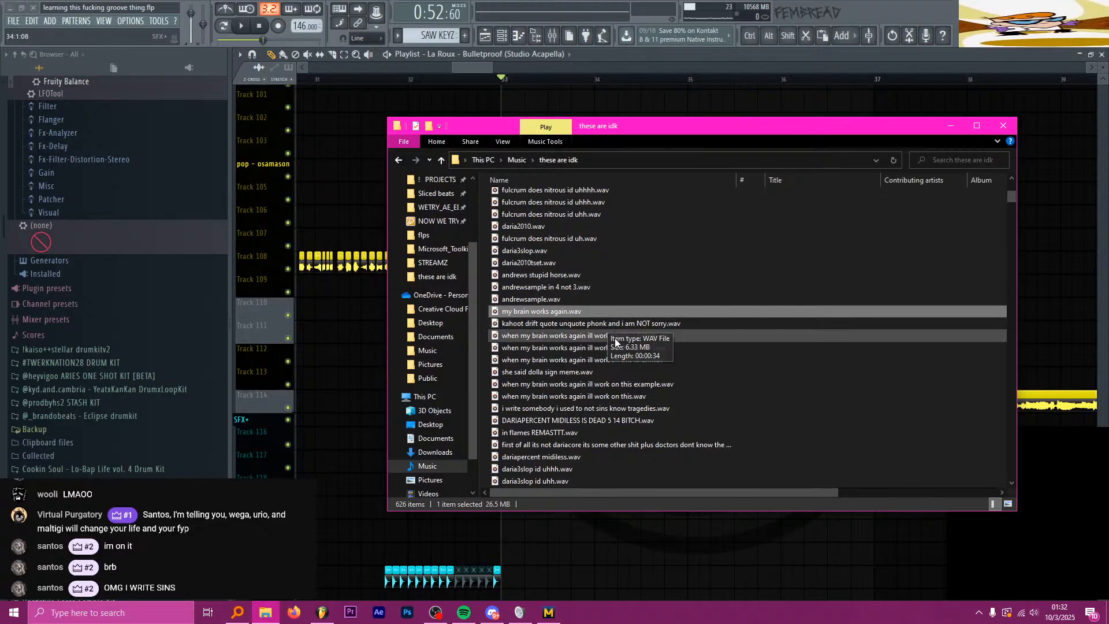
# Step: Look through the exports from the "what year is it" files back up to the "learn drop1" files and select "mascot.wav"
pyautogui.click(664, 445)
pyautogui.scroll(-2, 662, 423)
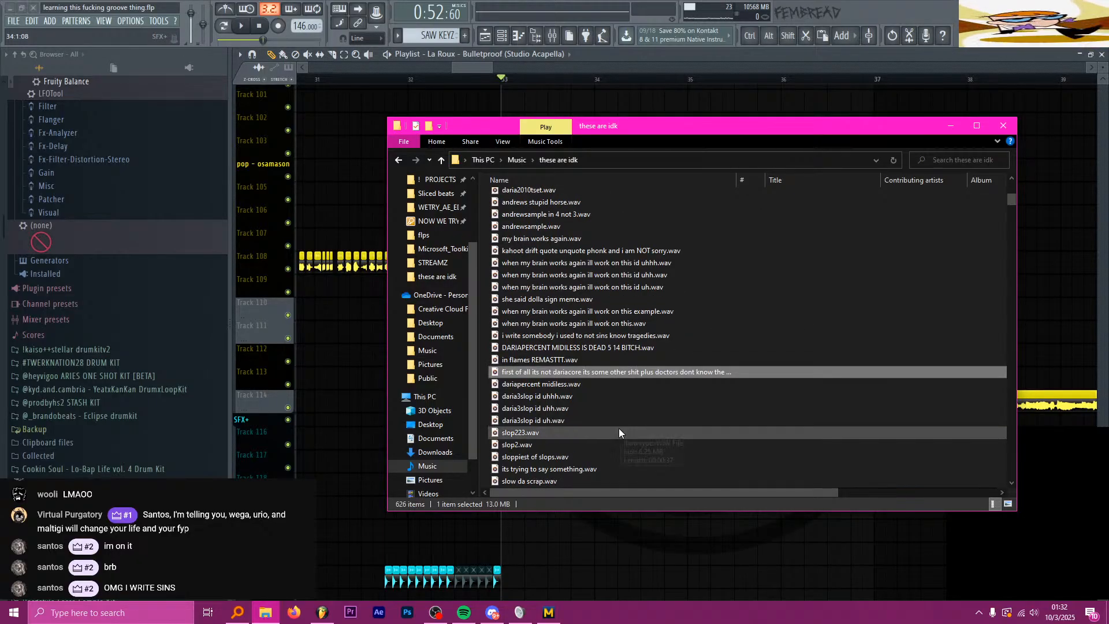
pyautogui.scroll(-2, 612, 441)
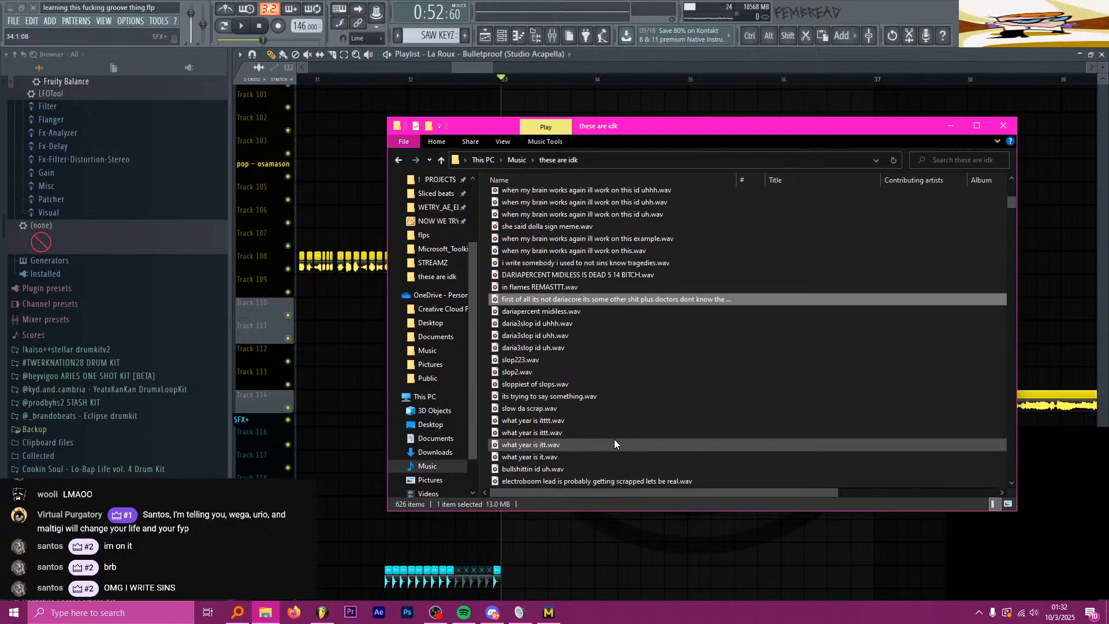
pyautogui.scroll(-1, 615, 439)
pyautogui.scroll(6, 629, 462)
pyautogui.scroll(5, 628, 462)
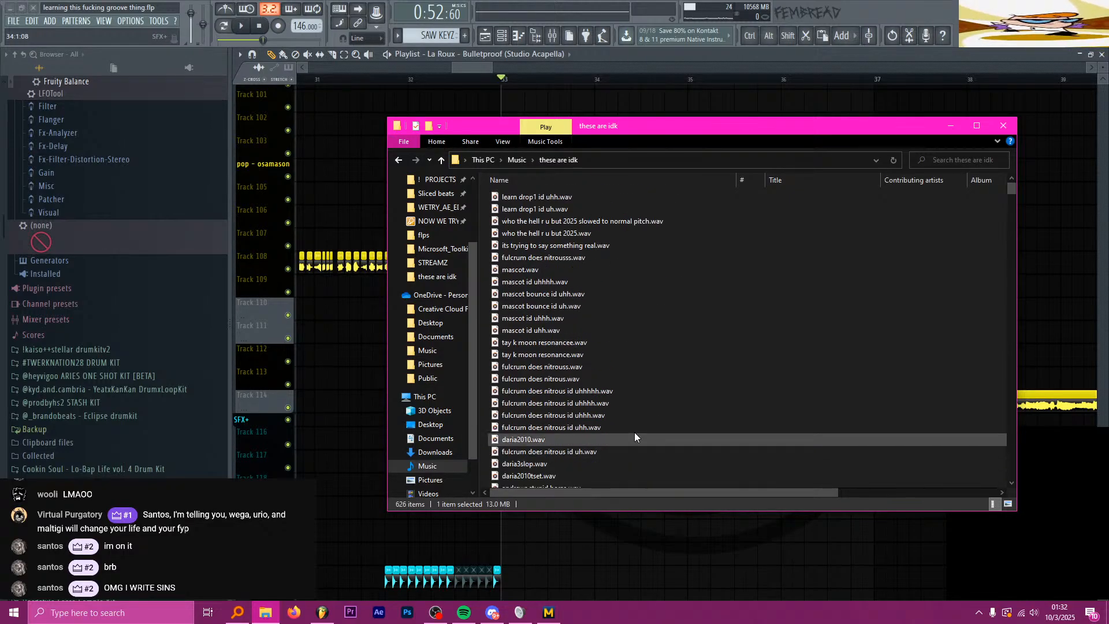
pyautogui.click(595, 199)
pyautogui.click(591, 224)
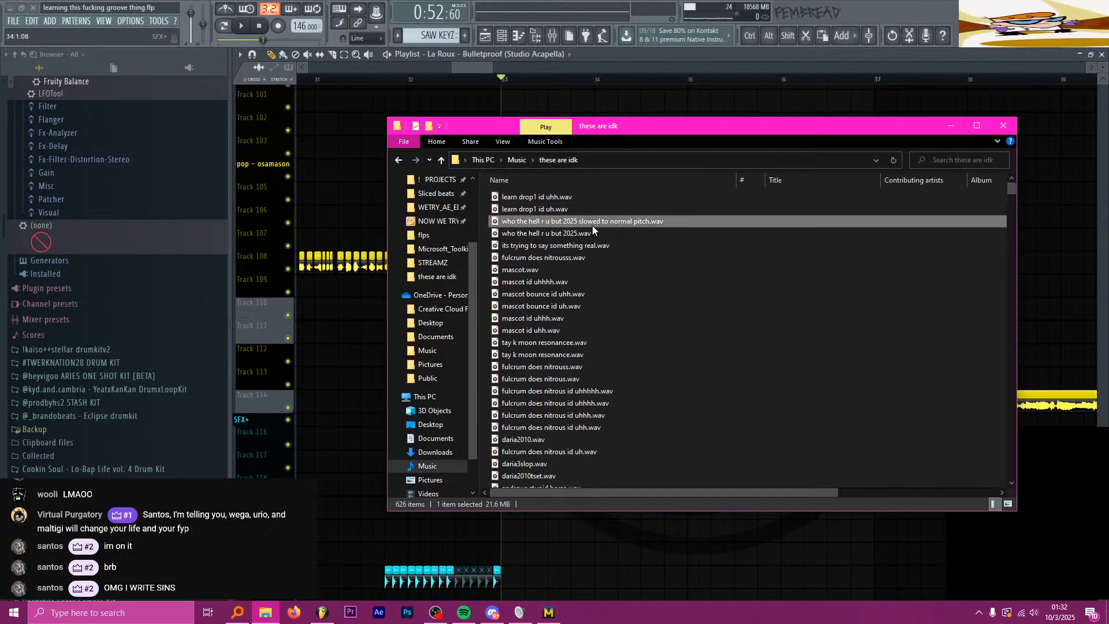
pyautogui.click(590, 246)
pyautogui.click(590, 271)
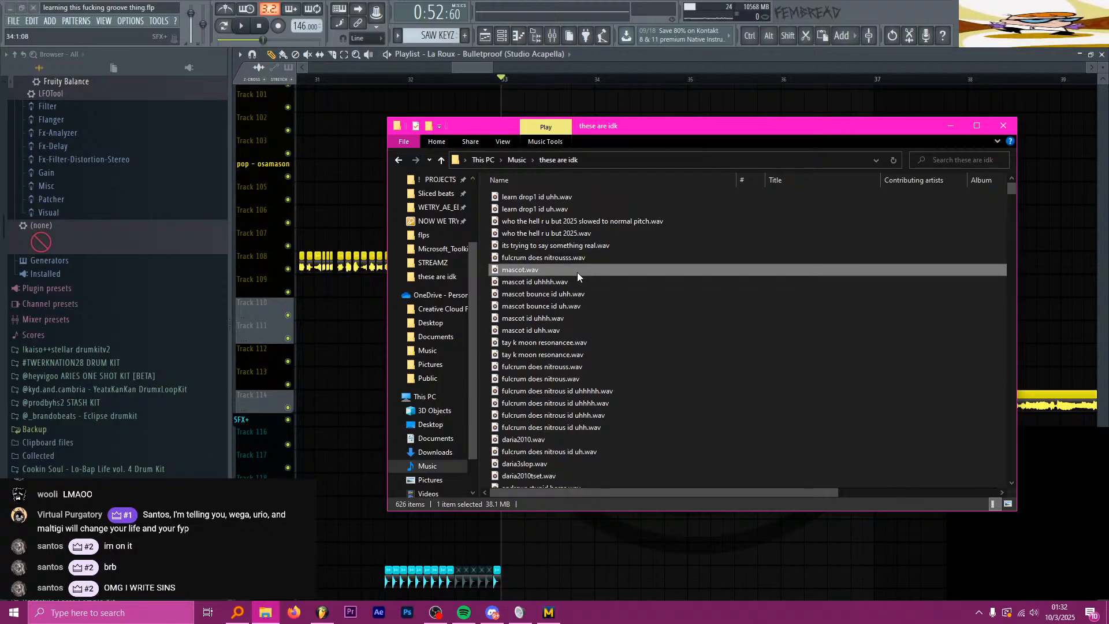
# Step: Audition "mascot.wav" from about 1:46, pause it and close the player
pyautogui.doubleClick(577, 272)
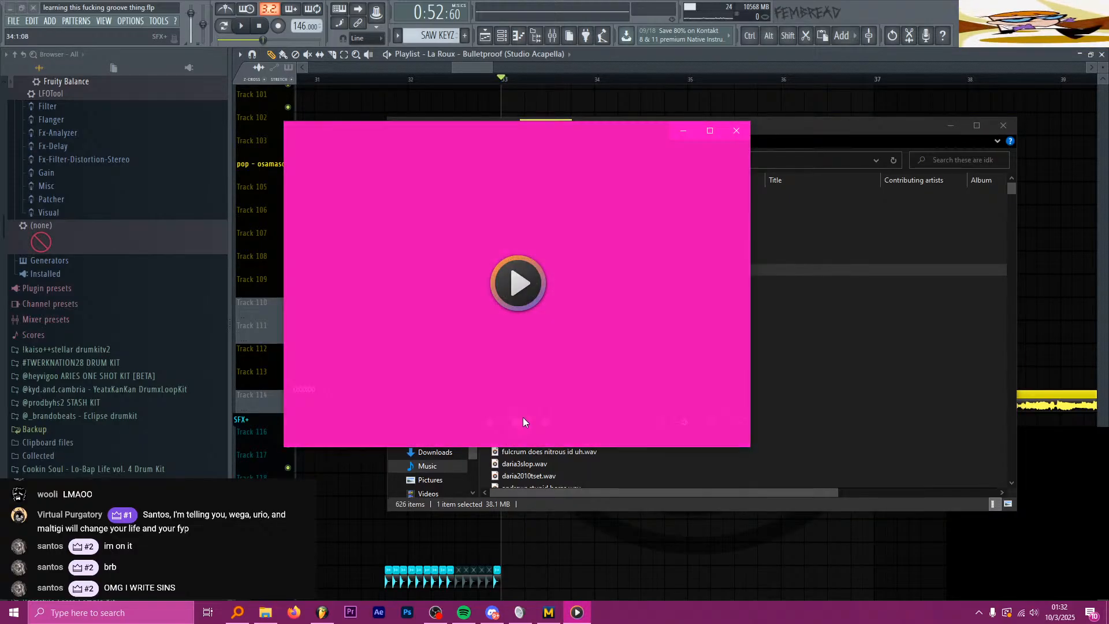
pyautogui.click(521, 389)
pyautogui.click(516, 422)
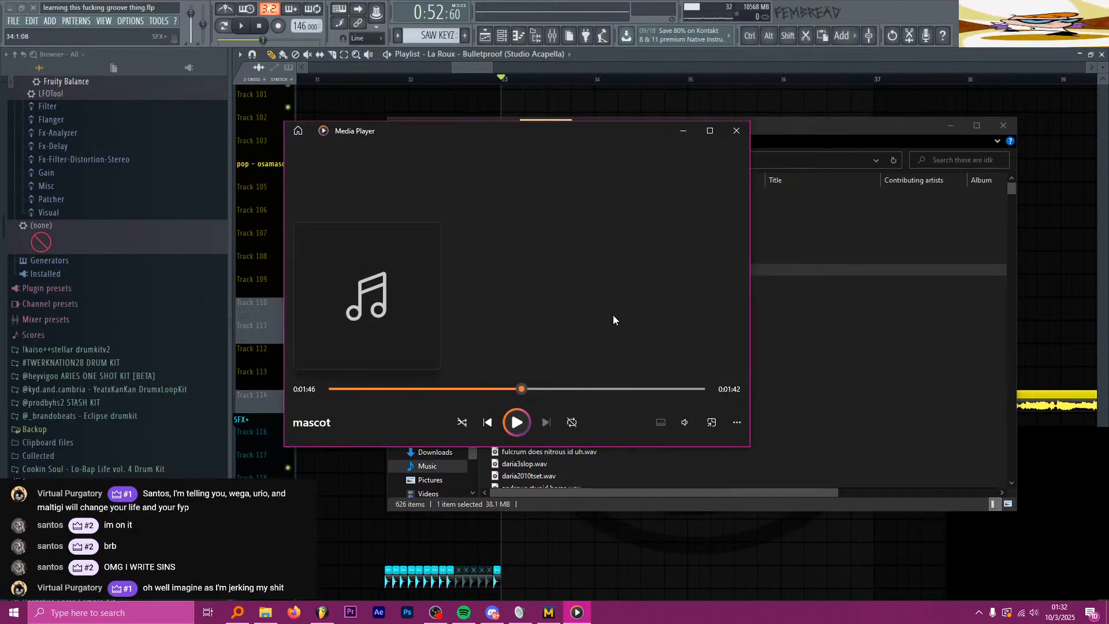
pyautogui.click(736, 131)
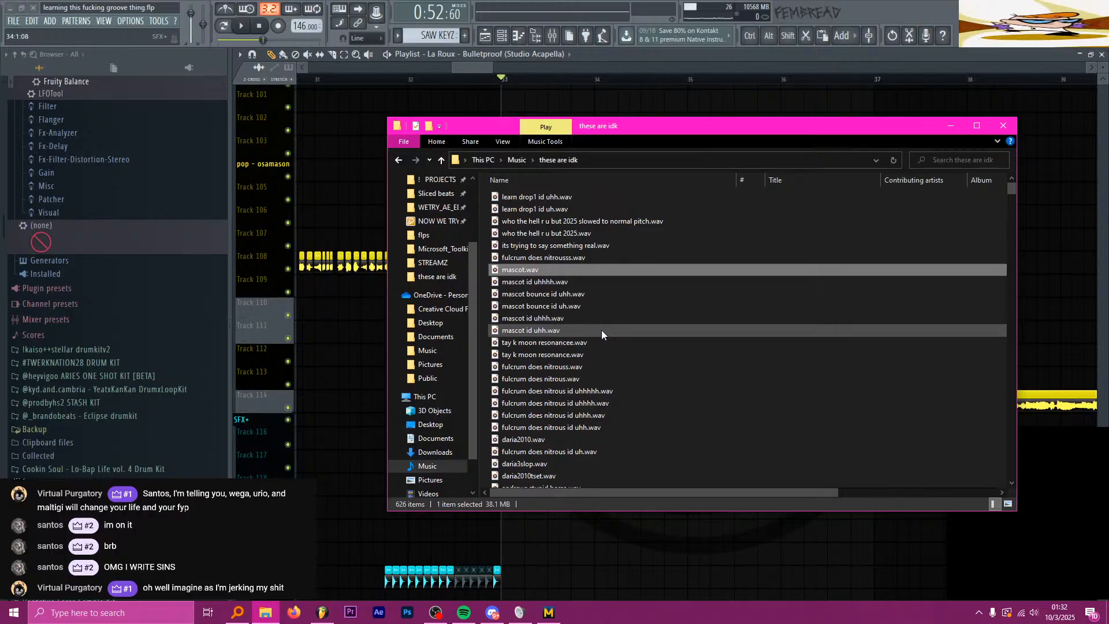
# Step: Open "fulcrum does nitrouss.wav" and audition it from about 0:45 after sampling a later passage
pyautogui.scroll(-1, 601, 330)
pyautogui.scroll(-1, 600, 335)
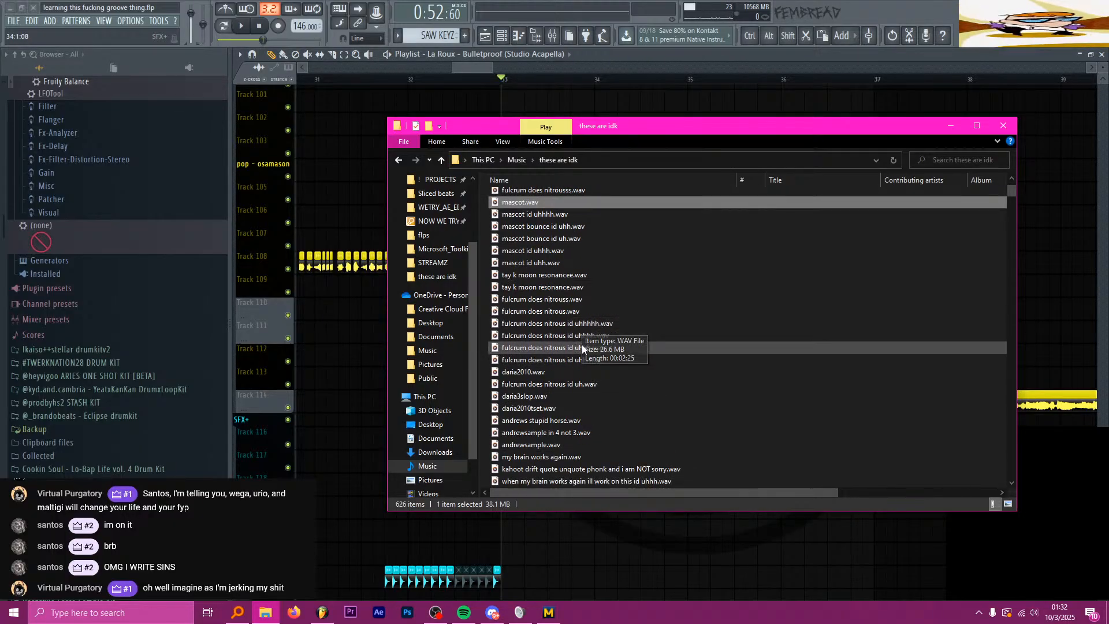
pyautogui.doubleClick(598, 299)
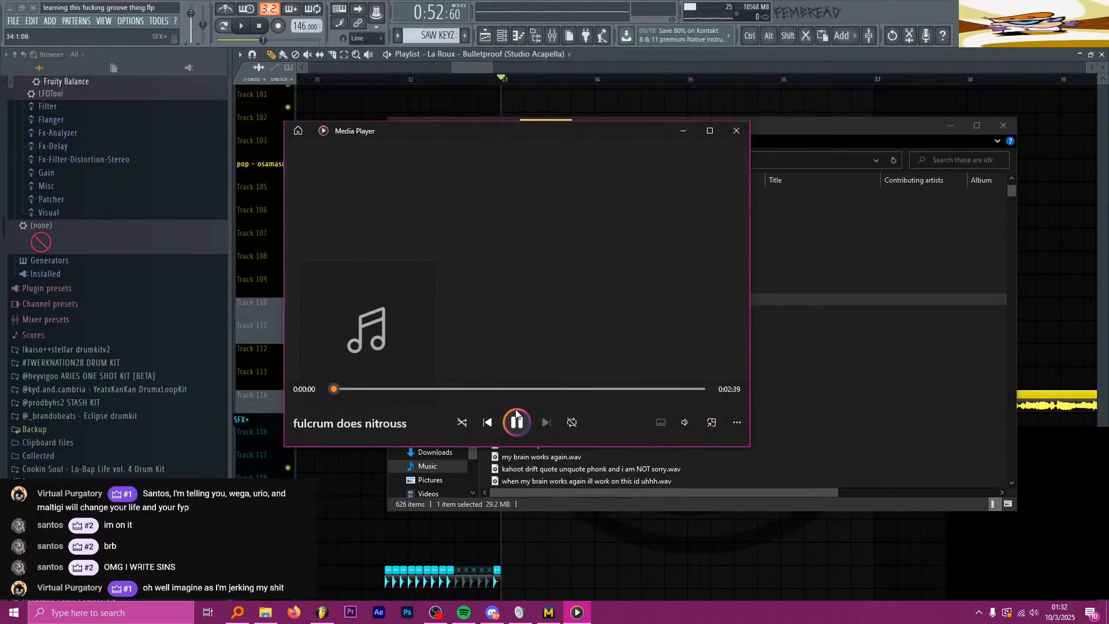
pyautogui.click(529, 389)
pyautogui.click(519, 423)
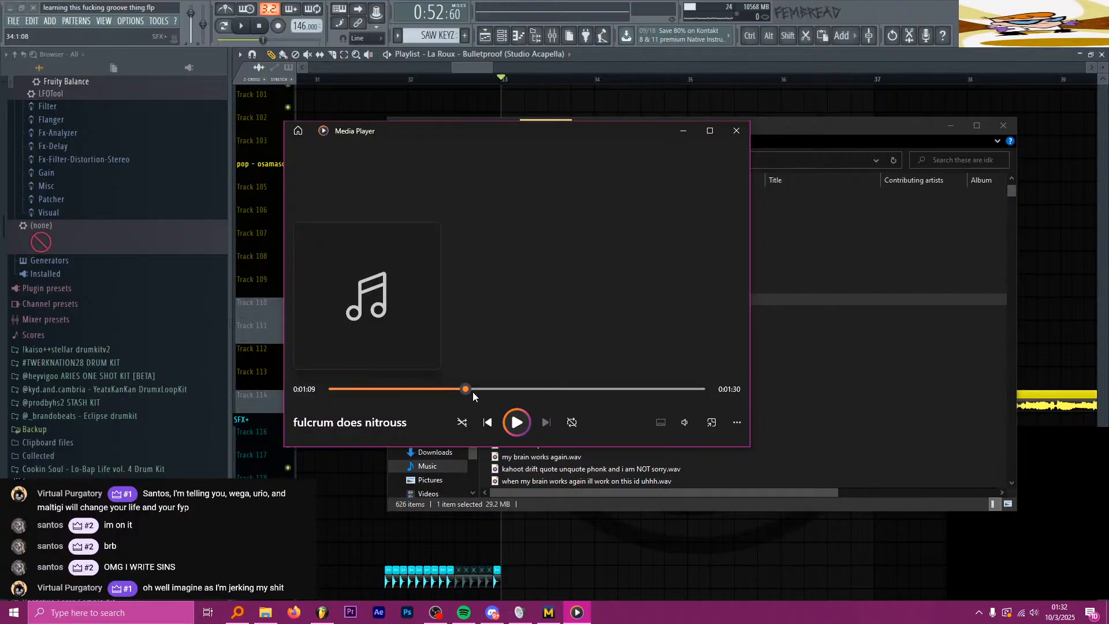
pyautogui.click(434, 388)
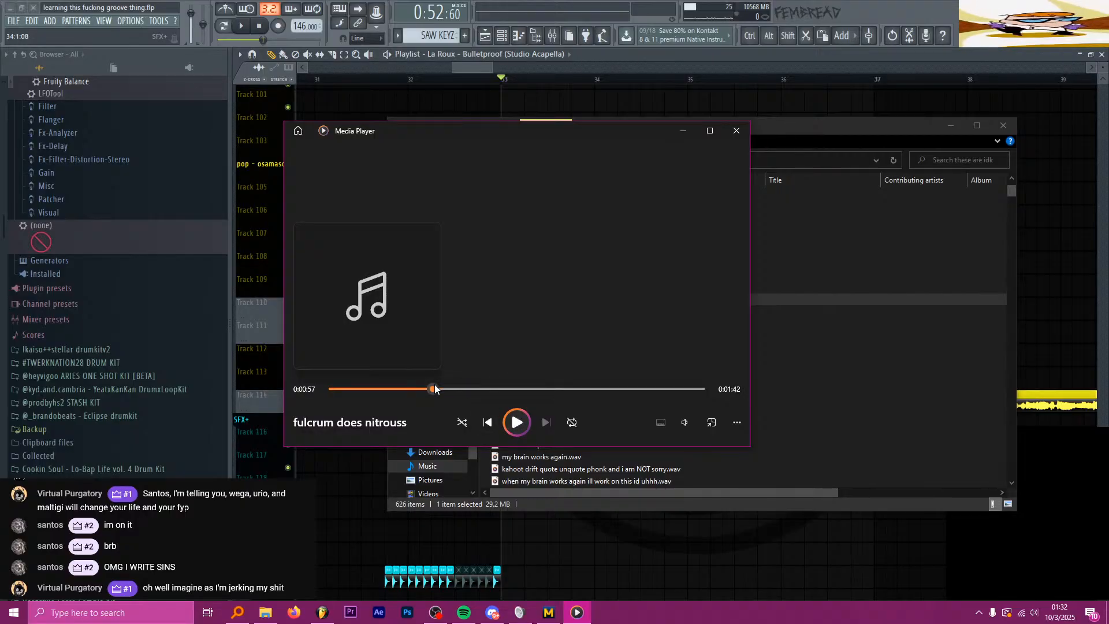
pyautogui.click(518, 423)
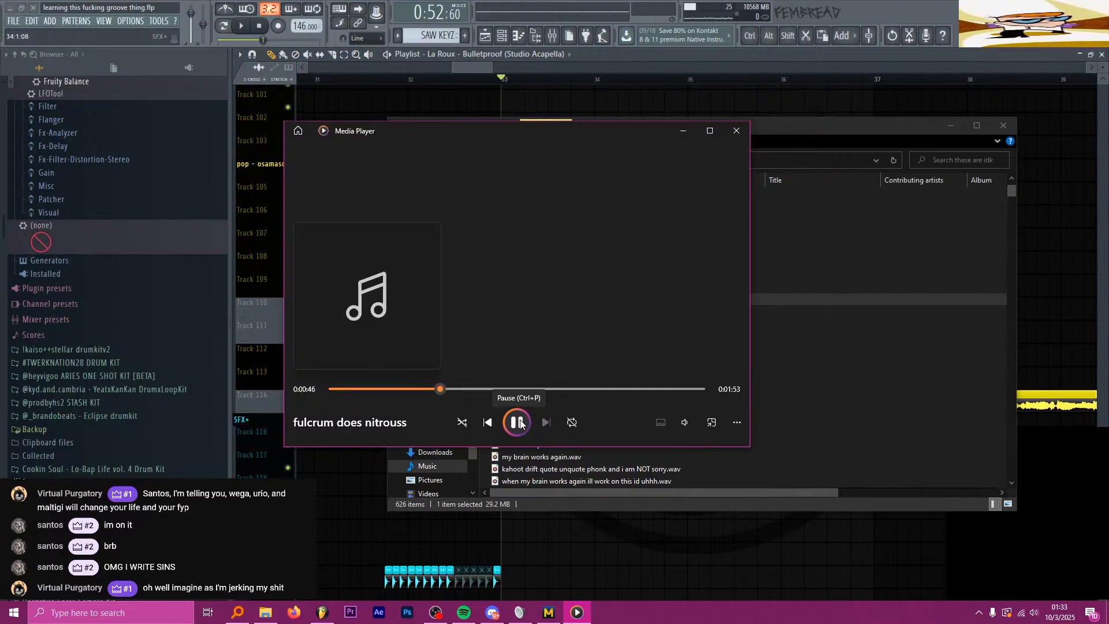
# Step: Check the player's volume and move its window lower while listening to about 1:02, then pause and close the player
pyautogui.click(685, 422)
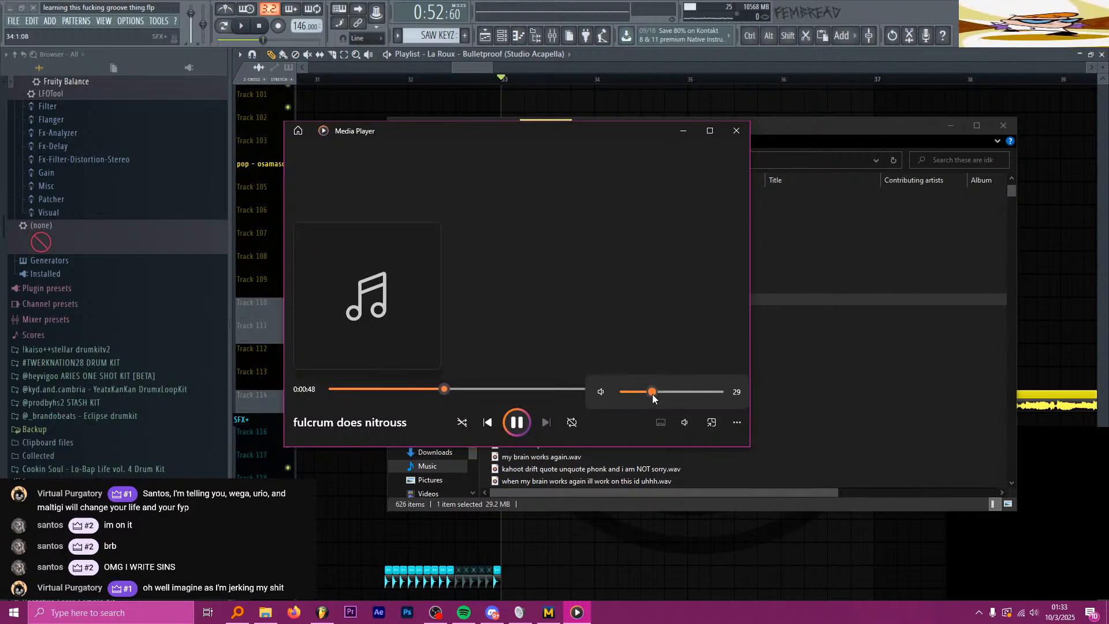
pyautogui.moveTo(525, 131); pyautogui.dragTo(550, 216)
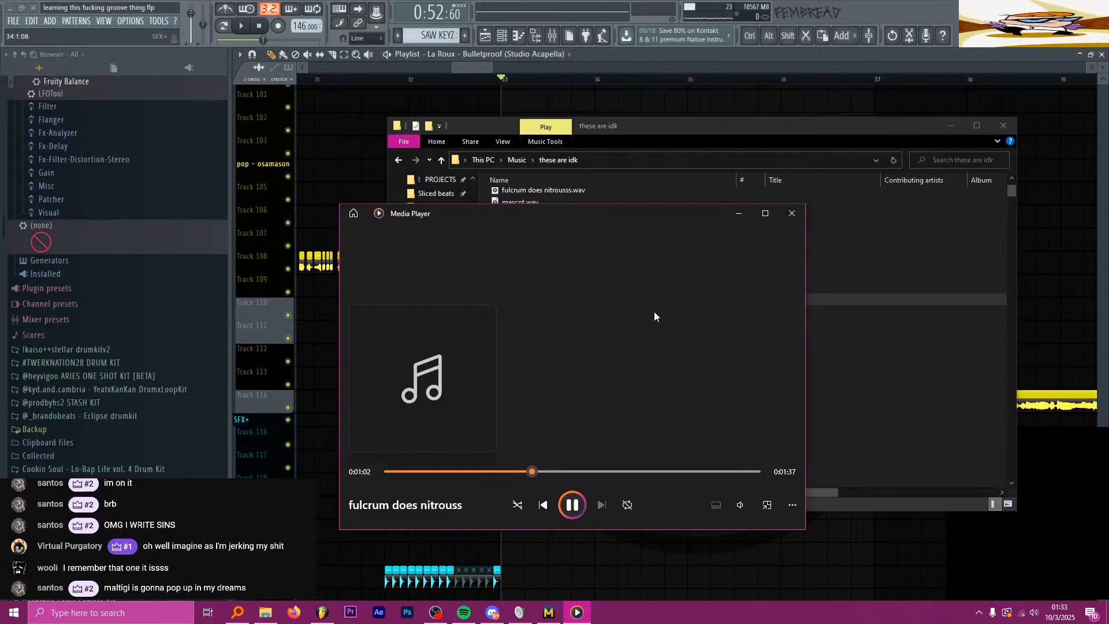
pyautogui.click(567, 506)
pyautogui.click(785, 219)
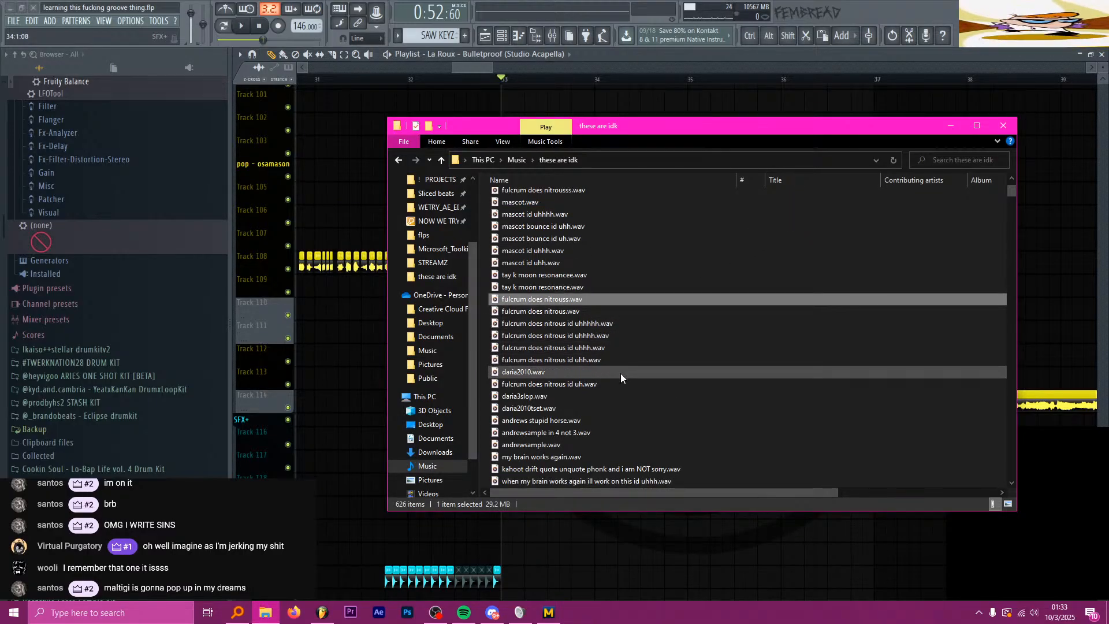
# Step: Examine the older exports further down the list, selecting "you must think i'm a producer.wav", and recheck the files just above it
pyautogui.scroll(-6, 620, 378)
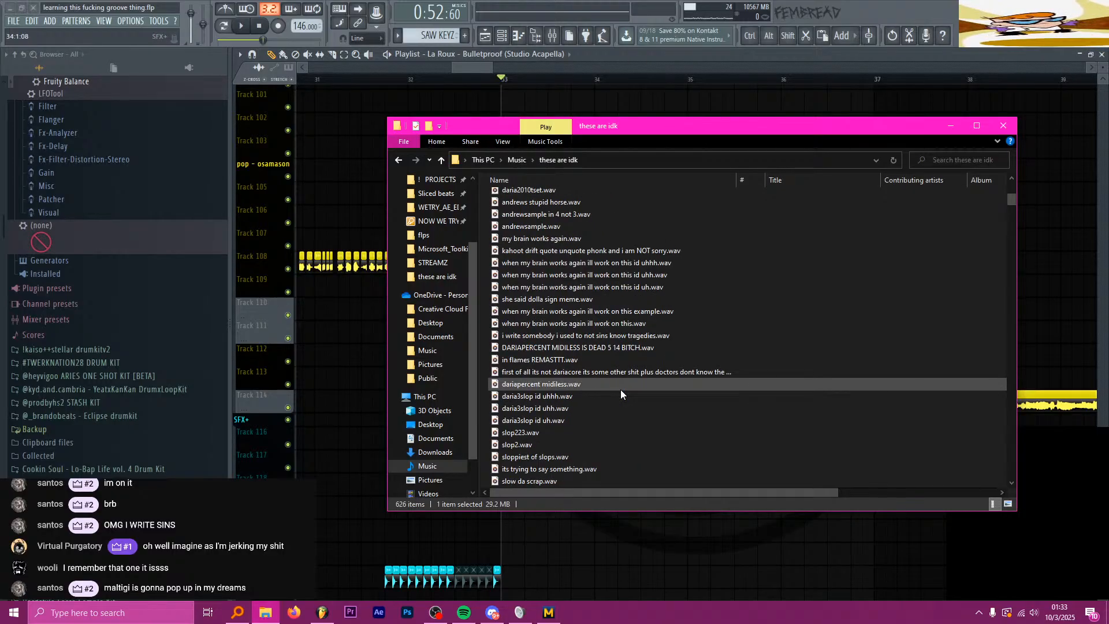
pyautogui.scroll(-3, 620, 389)
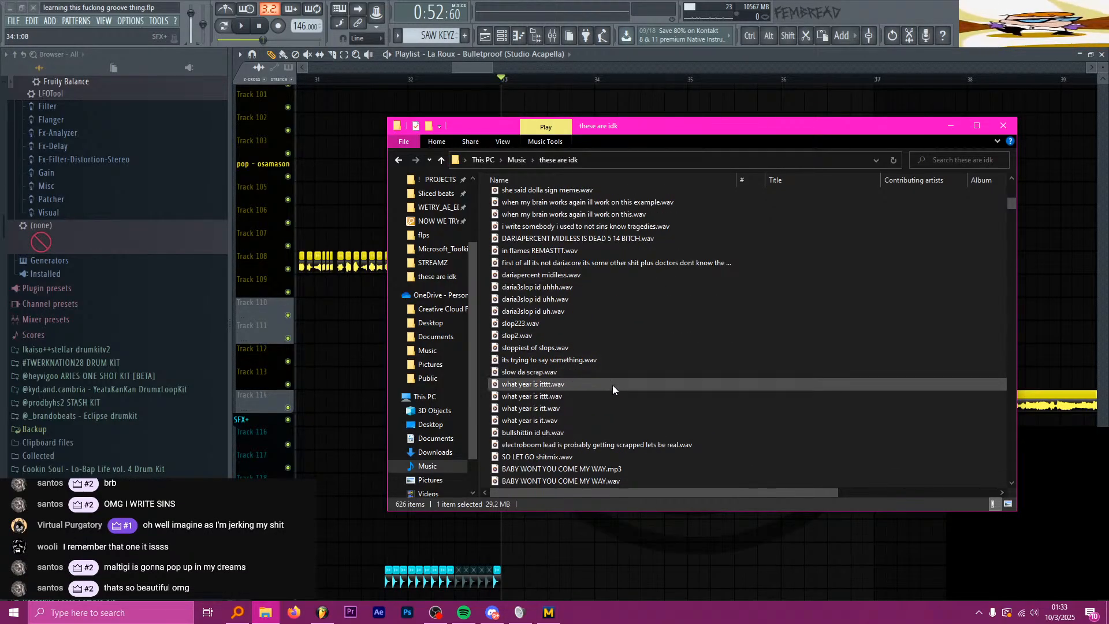
pyautogui.scroll(-5, 615, 408)
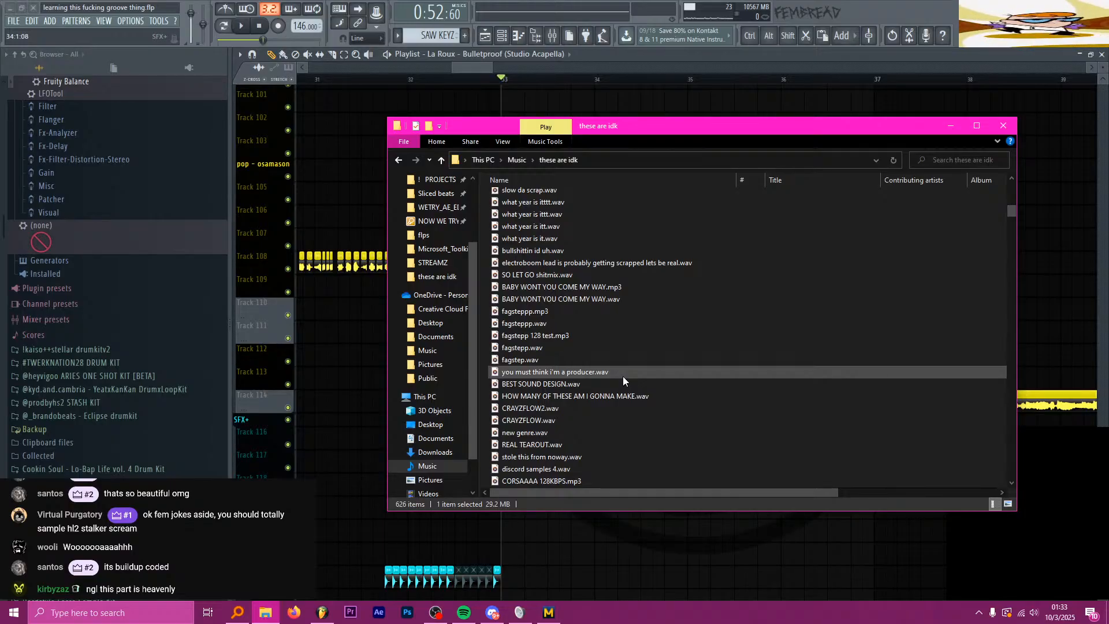
pyautogui.click(622, 376)
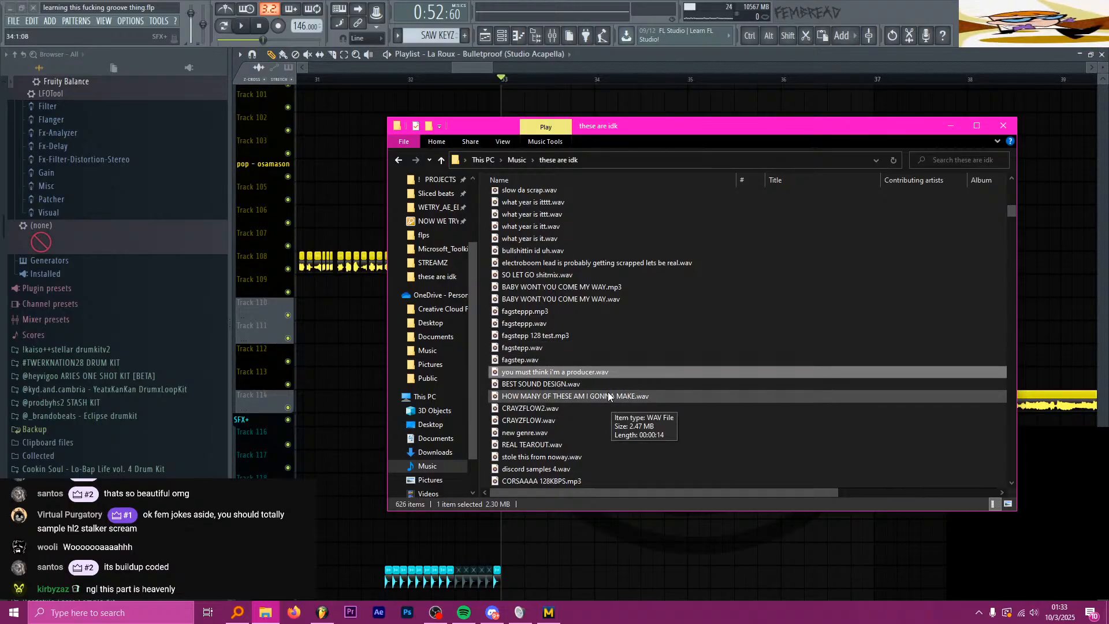
pyautogui.scroll(-1, 596, 422)
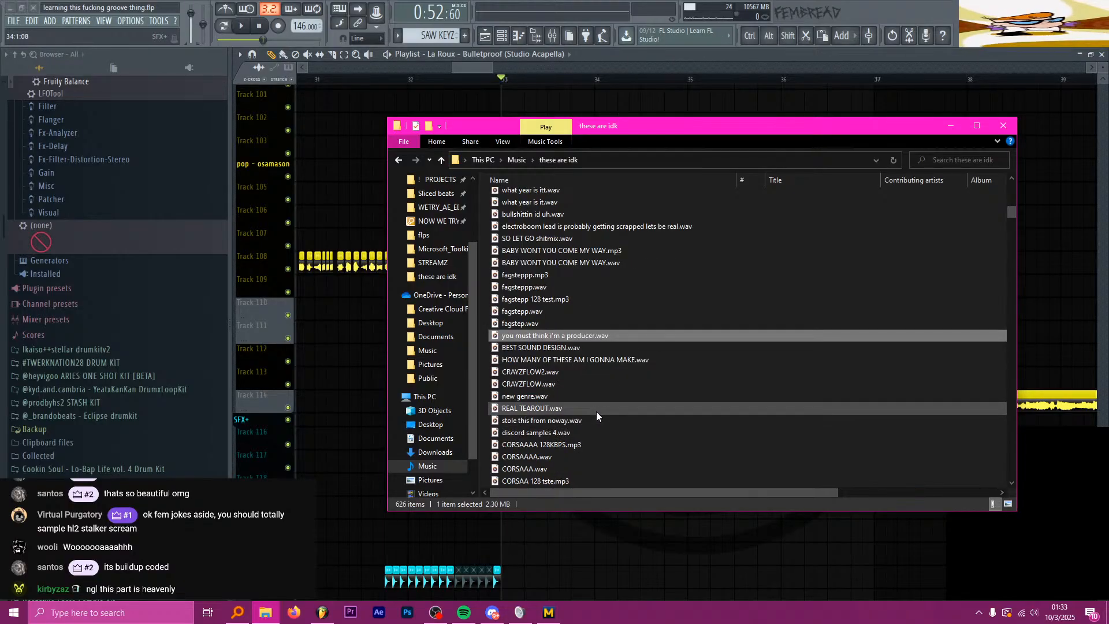
pyautogui.scroll(1, 584, 329)
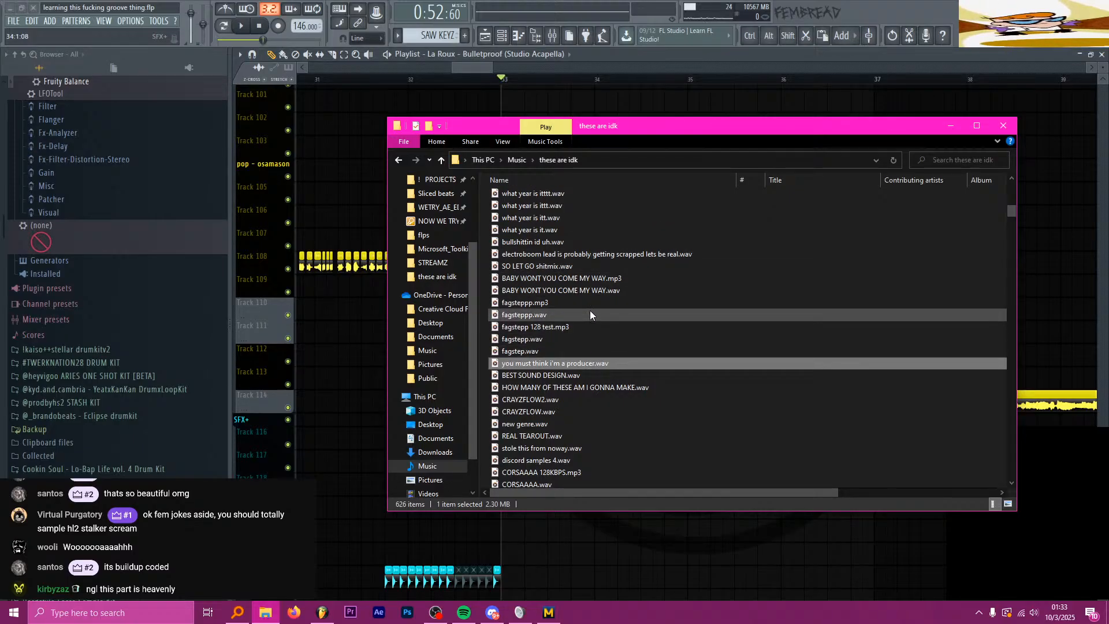
pyautogui.scroll(1, 590, 310)
pyautogui.scroll(1, 583, 312)
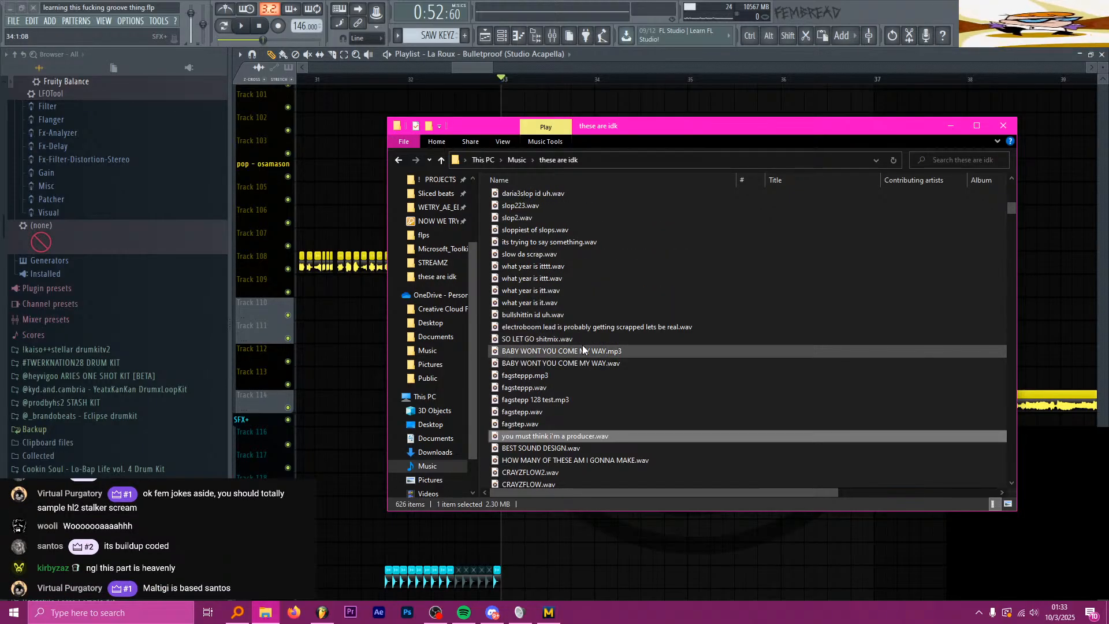
# Step: Play what year is itttt.wav from the these are idk folder and close the player
pyautogui.click(562, 268)
pyautogui.doubleClick(562, 268)
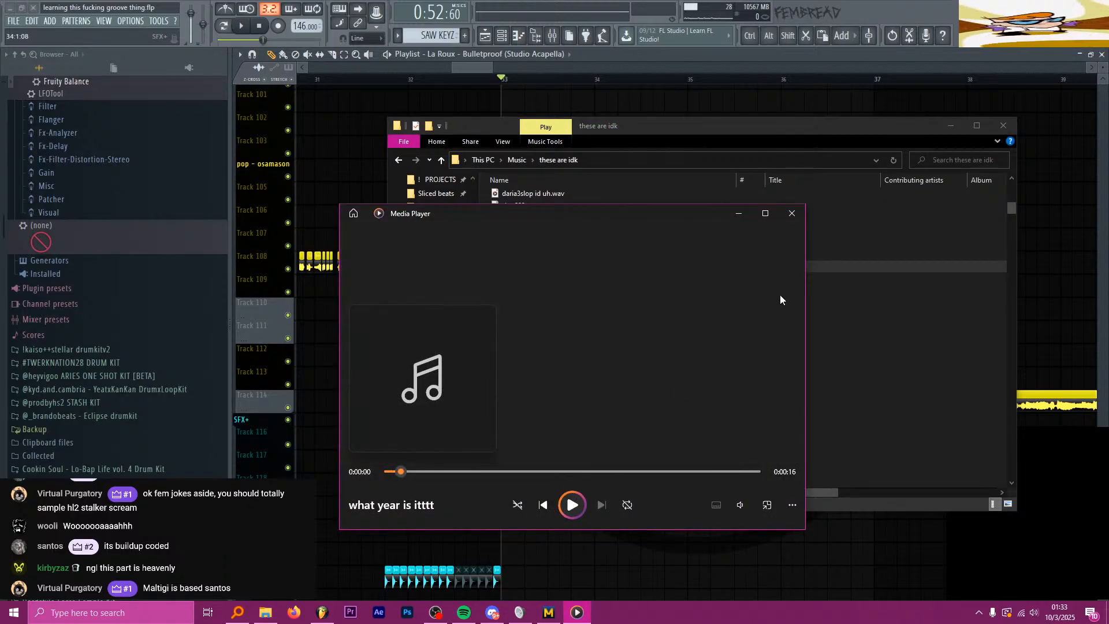
pyautogui.click(792, 213)
# Step: Look through the audio files in the these are idk folder, then play the opening of my brain works again.wav and pause it
pyautogui.scroll(-4, 642, 382)
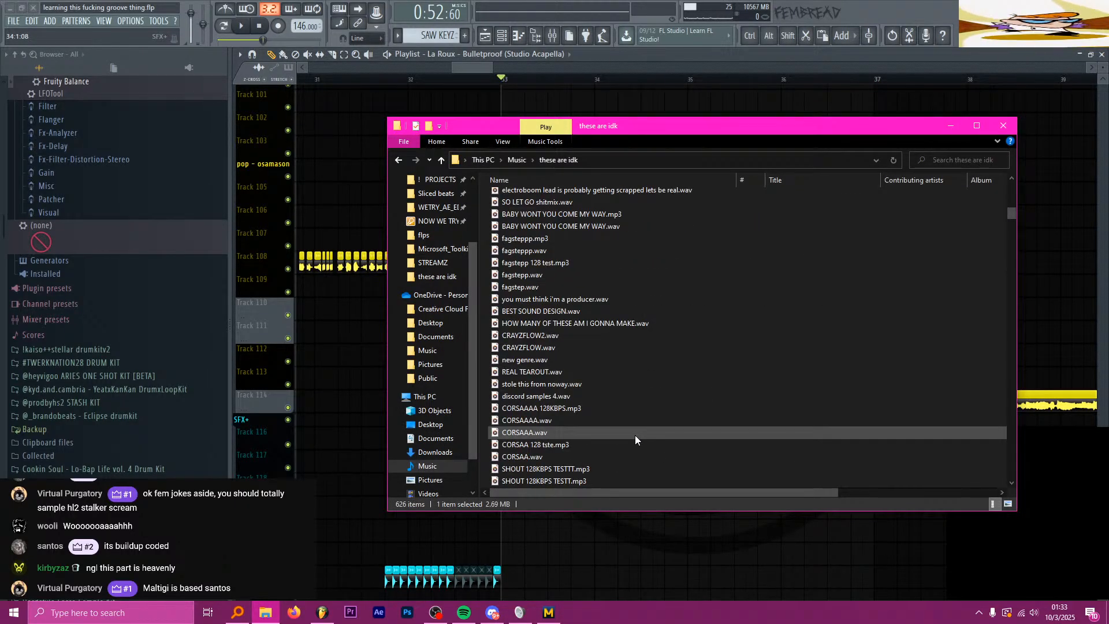
pyautogui.scroll(-7, 619, 404)
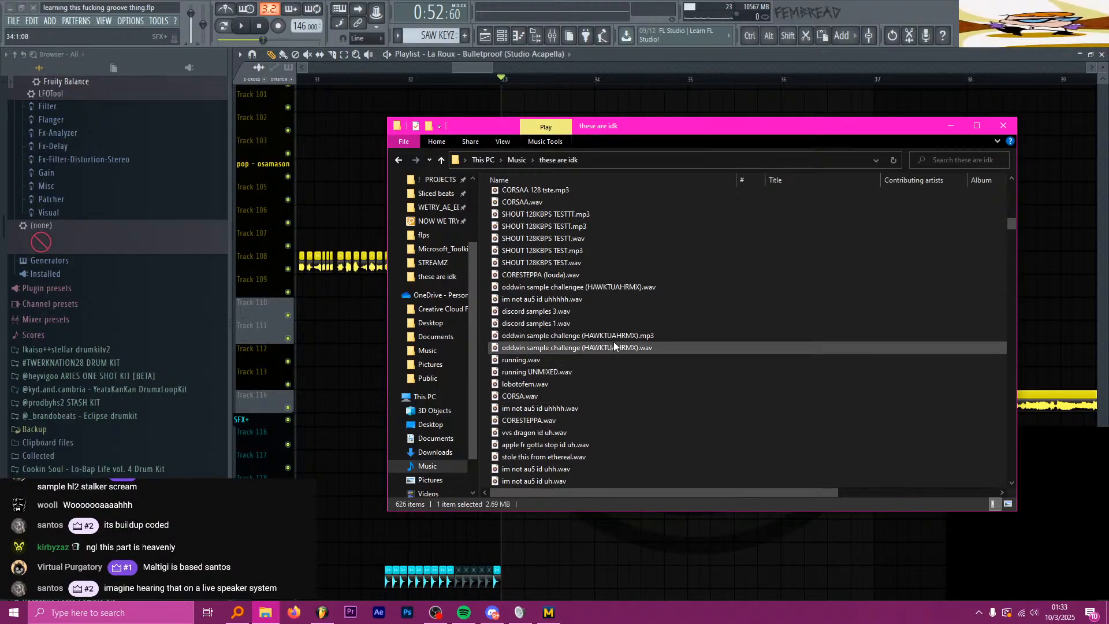
pyautogui.scroll(9, 611, 335)
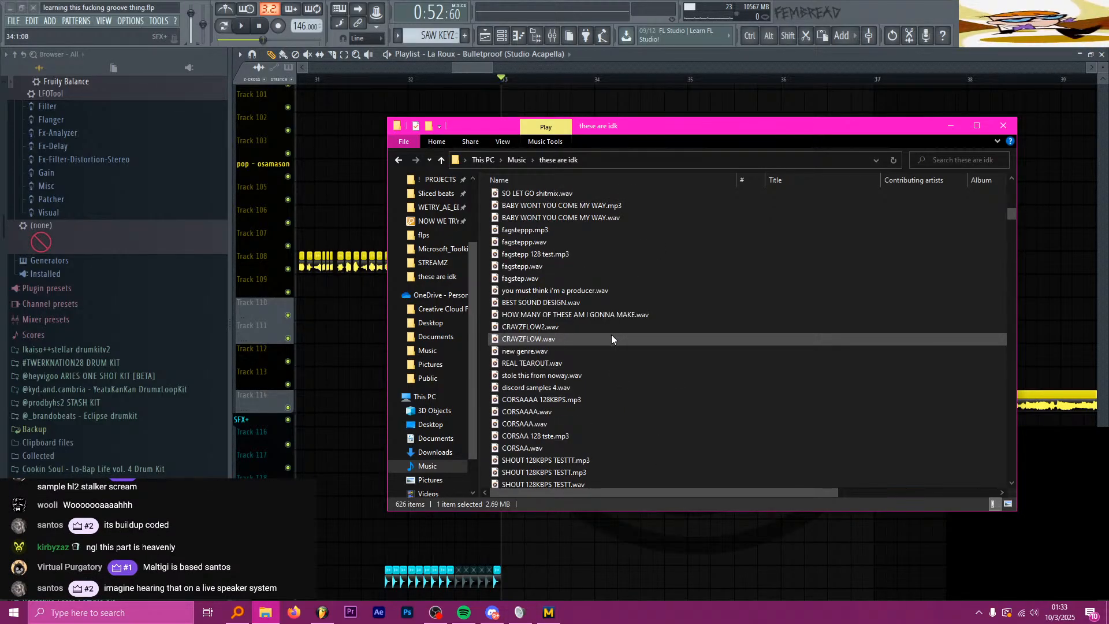
pyautogui.scroll(4, 611, 339)
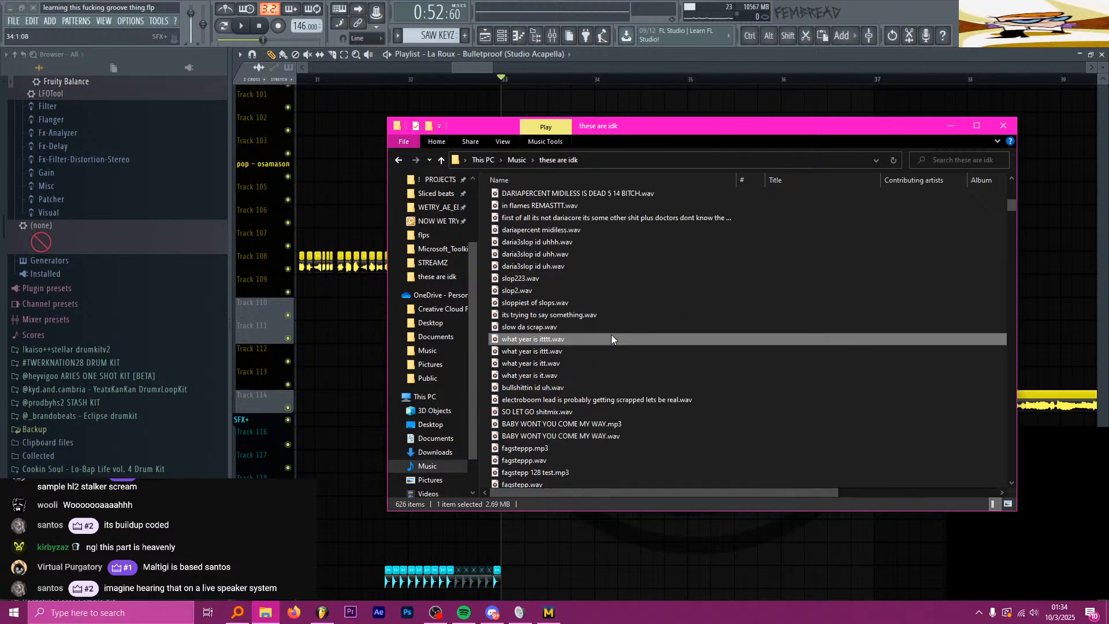
pyautogui.scroll(7, 611, 339)
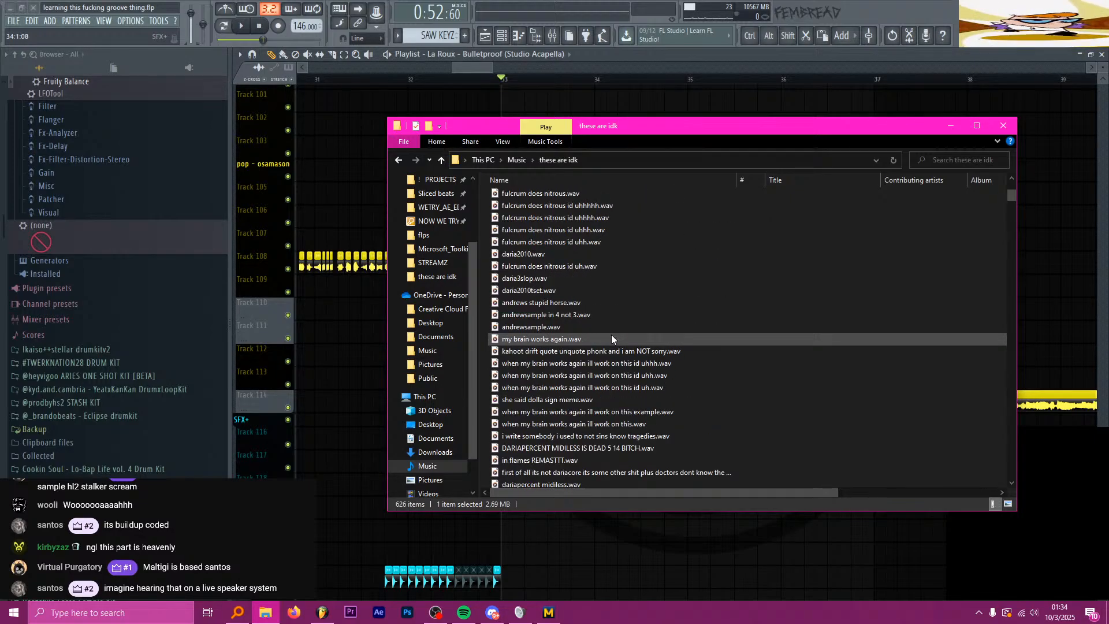
pyautogui.scroll(1, 611, 339)
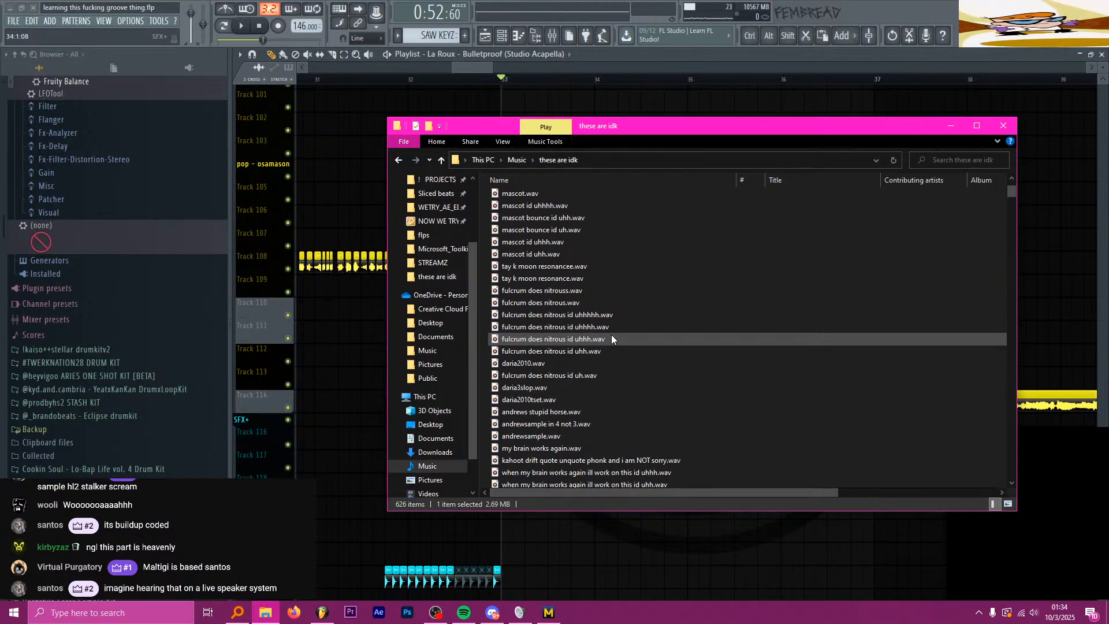
pyautogui.scroll(-2, 610, 340)
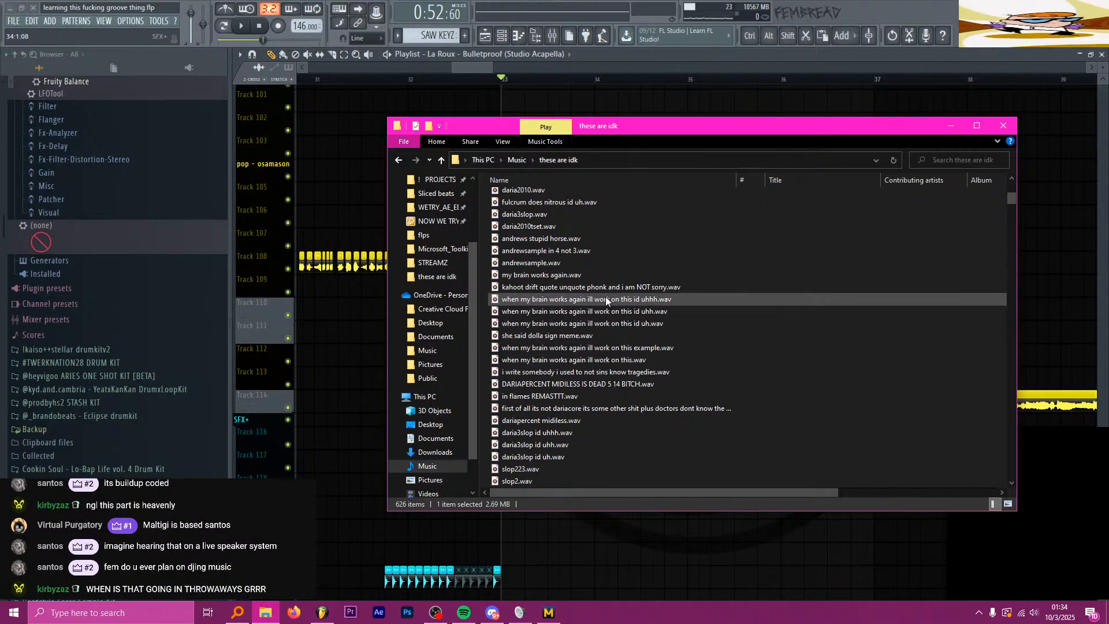
pyautogui.doubleClick(602, 279)
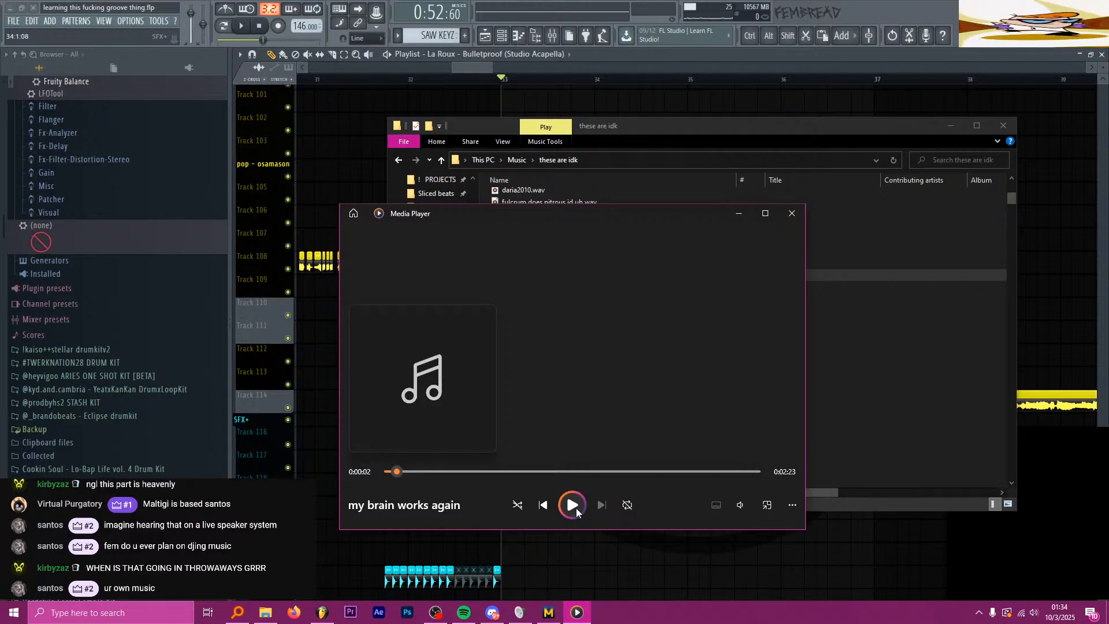
pyautogui.click(574, 505)
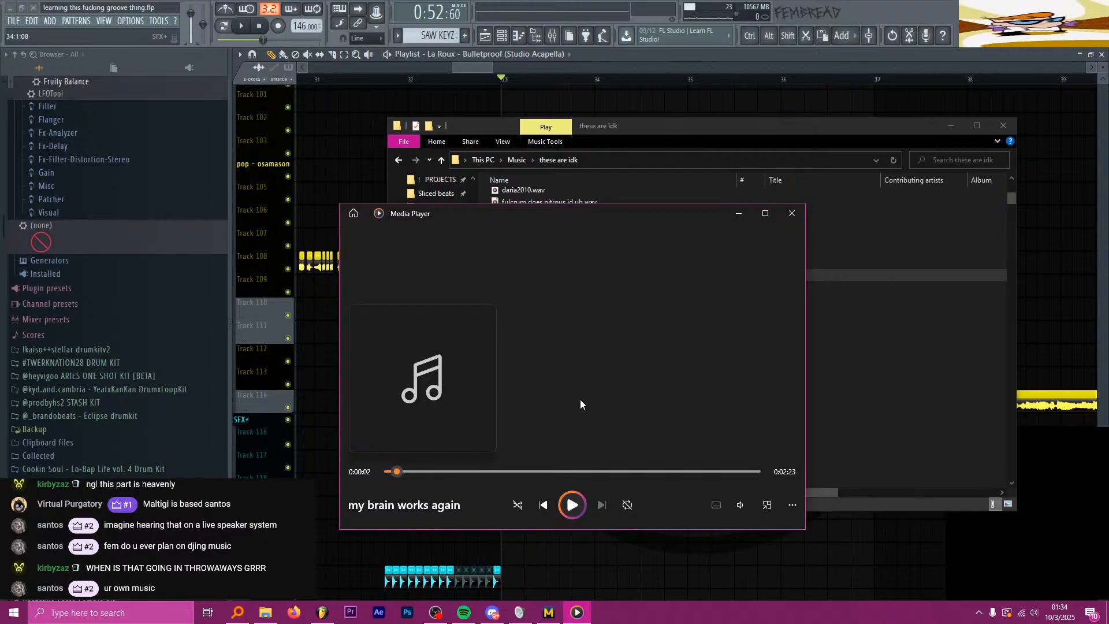
# Step: Switch to Discord and open the fem's throwaways post in the femcord server's flex-zone channel
pyautogui.click(492, 612)
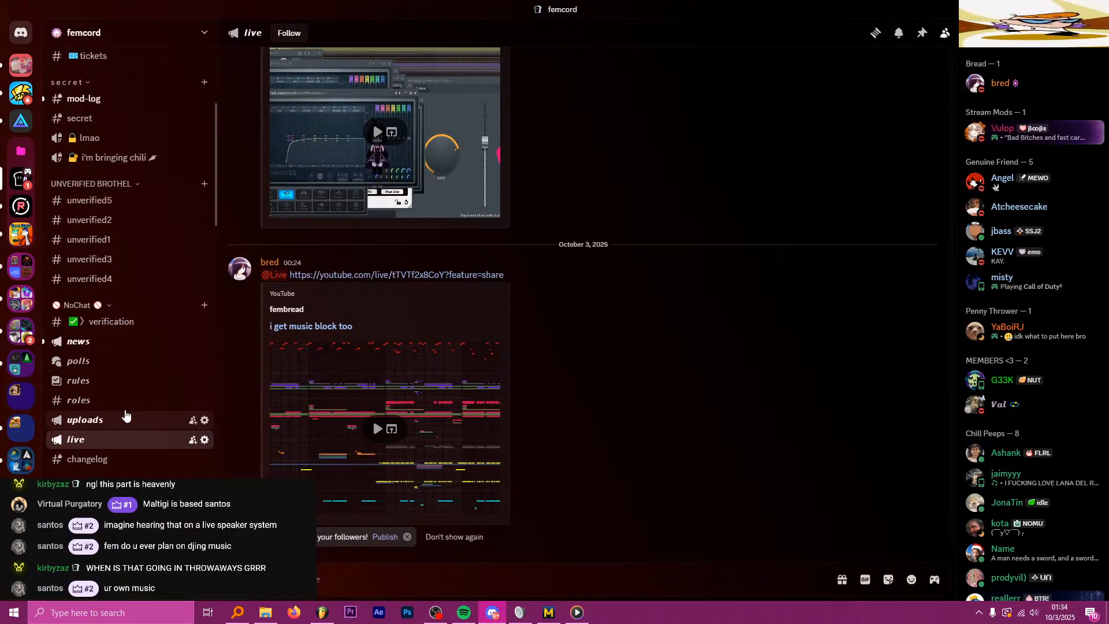
pyautogui.scroll(-3, 125, 414)
pyautogui.click(153, 388)
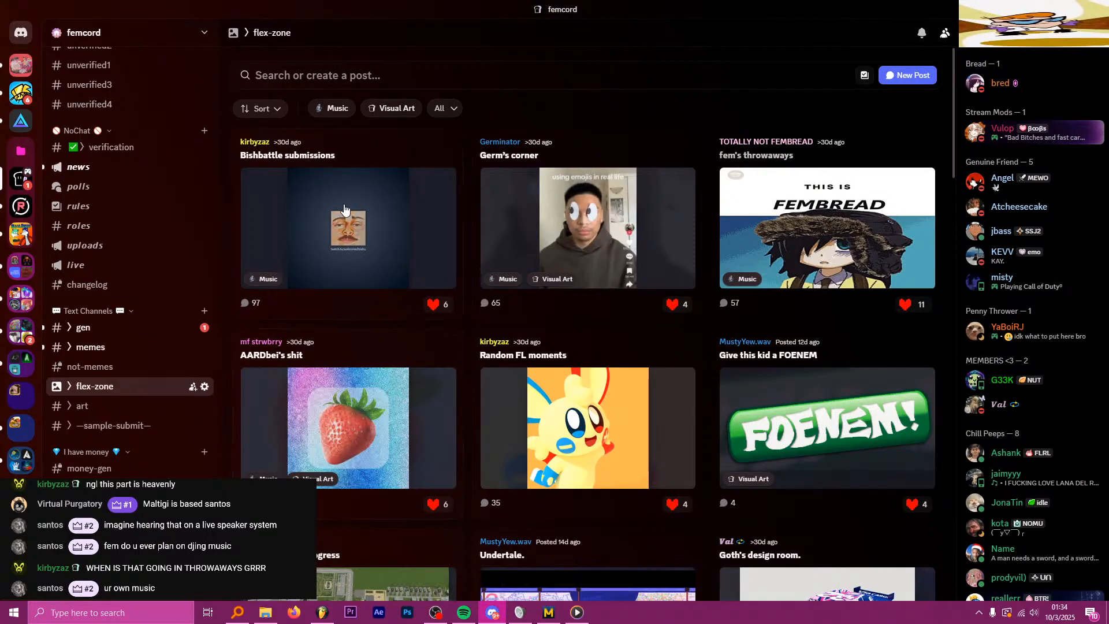
pyautogui.click(837, 199)
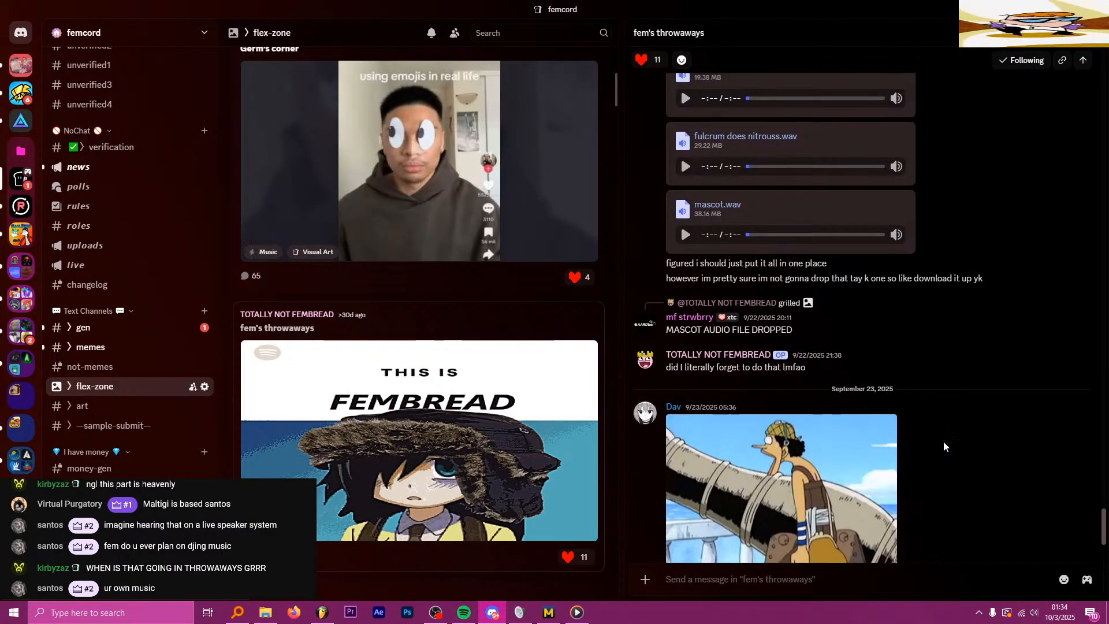
# Step: Play the my brain works again.wav attachment in the September 22 message from about 0:12, then pause it
pyautogui.scroll(4, 942, 436)
pyautogui.click(685, 242)
pyautogui.click(759, 242)
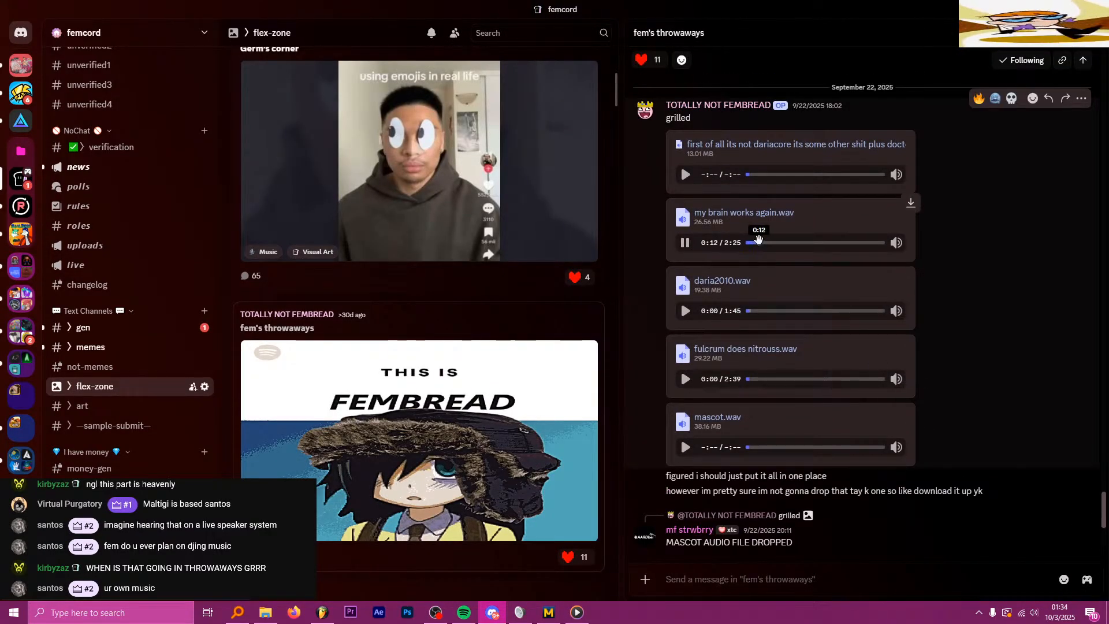
pyautogui.click(685, 242)
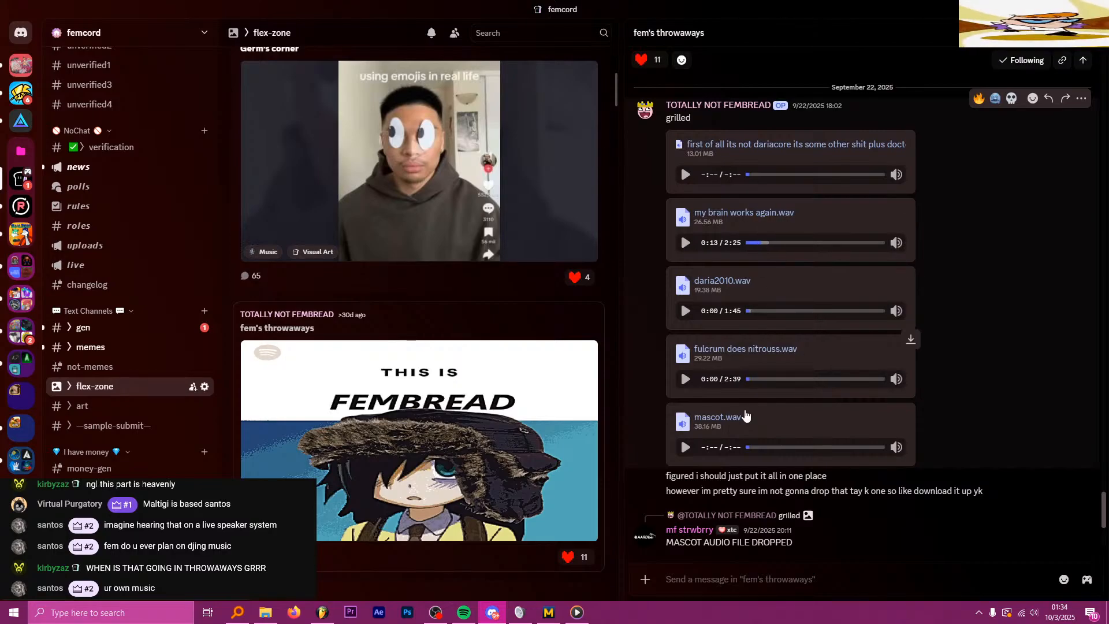
# Step: Switch to Media Player, sample several sections of my brain works again, pause it and move the playback position back to an earlier point
pyautogui.click(566, 604)
pyautogui.click(572, 505)
pyautogui.click(458, 471)
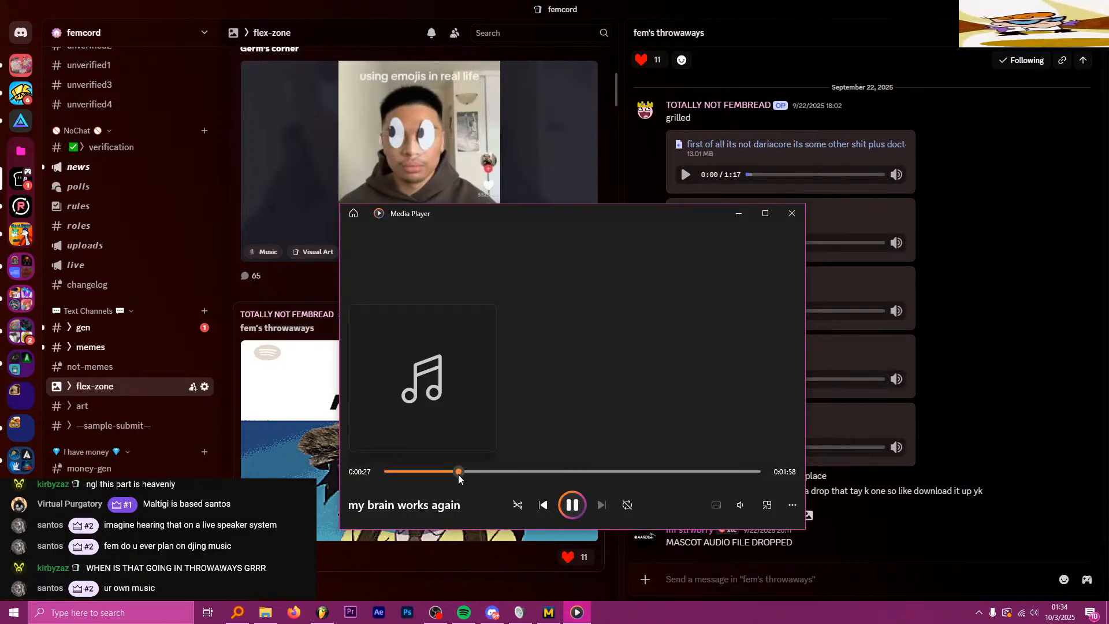
pyautogui.click(515, 471)
pyautogui.click(467, 471)
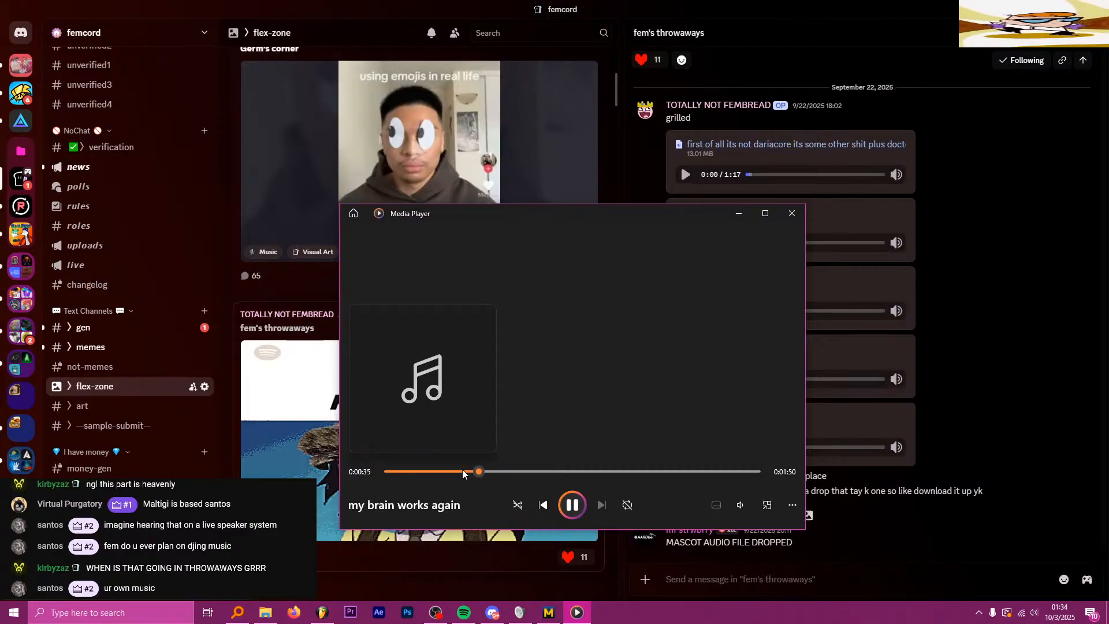
pyautogui.click(440, 471)
pyautogui.click(572, 505)
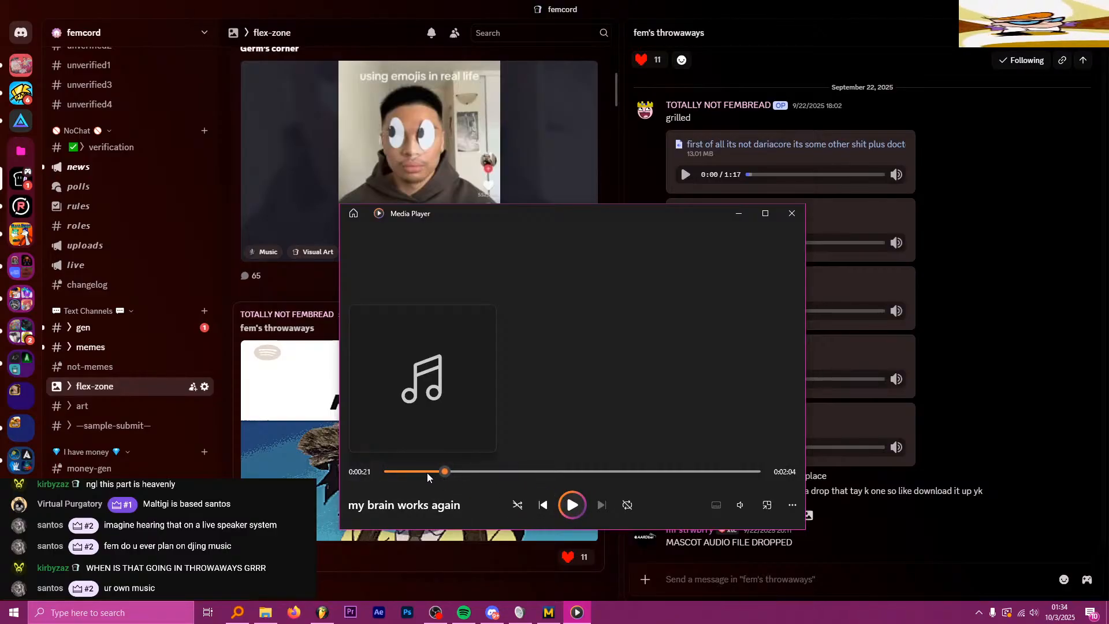
pyautogui.moveTo(428, 474); pyautogui.dragTo(425, 472)
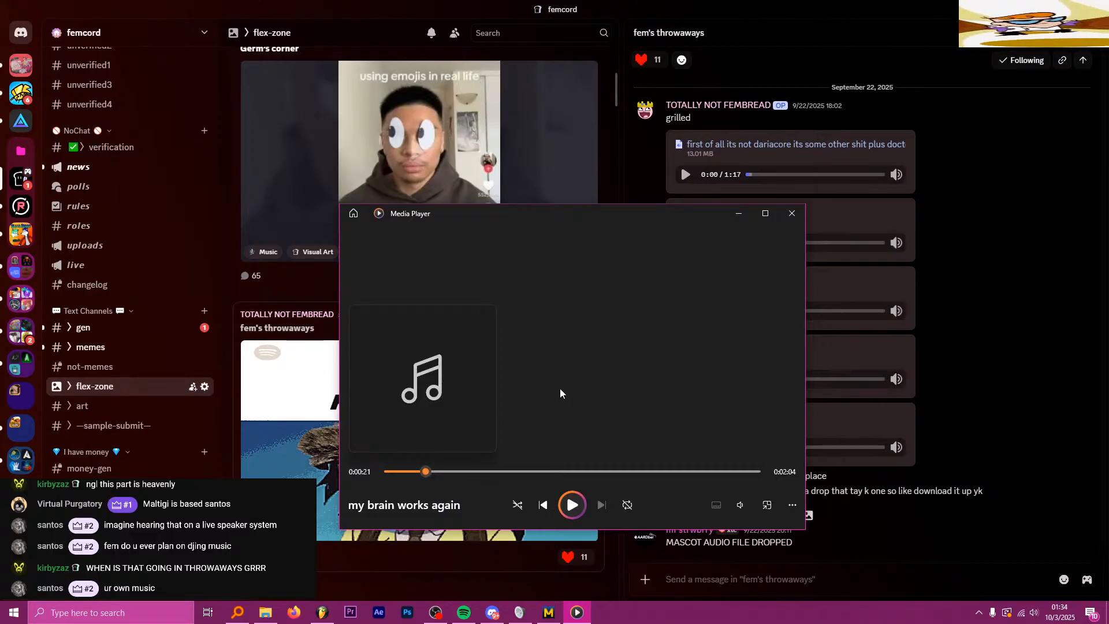
pyautogui.moveTo(528, 223); pyautogui.dragTo(386, 186)
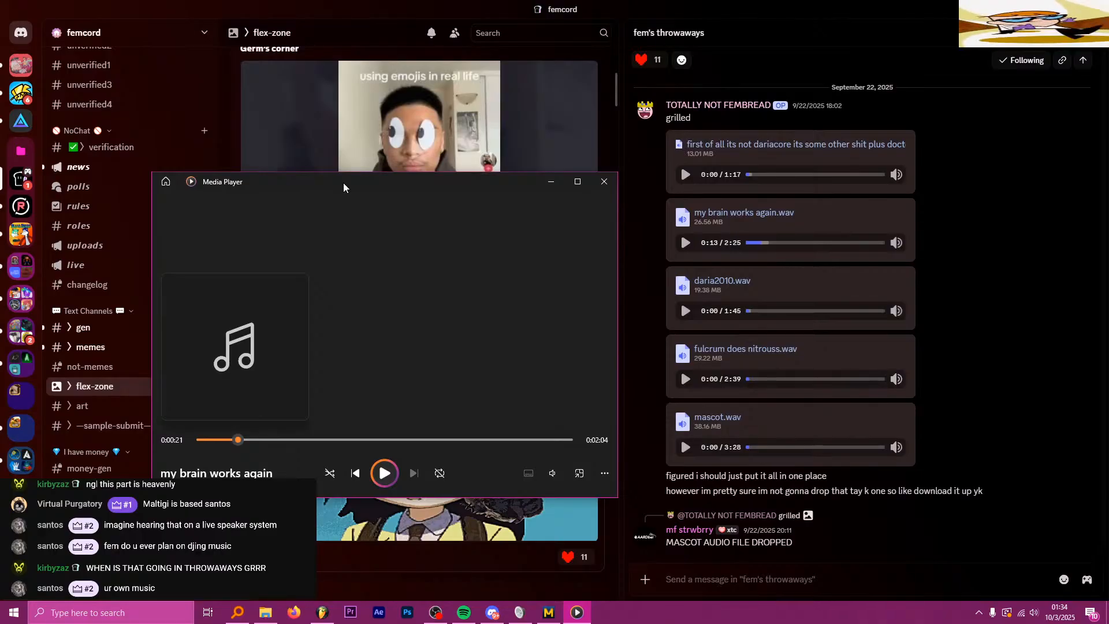
pyautogui.moveTo(344, 183); pyautogui.dragTo(345, 182)
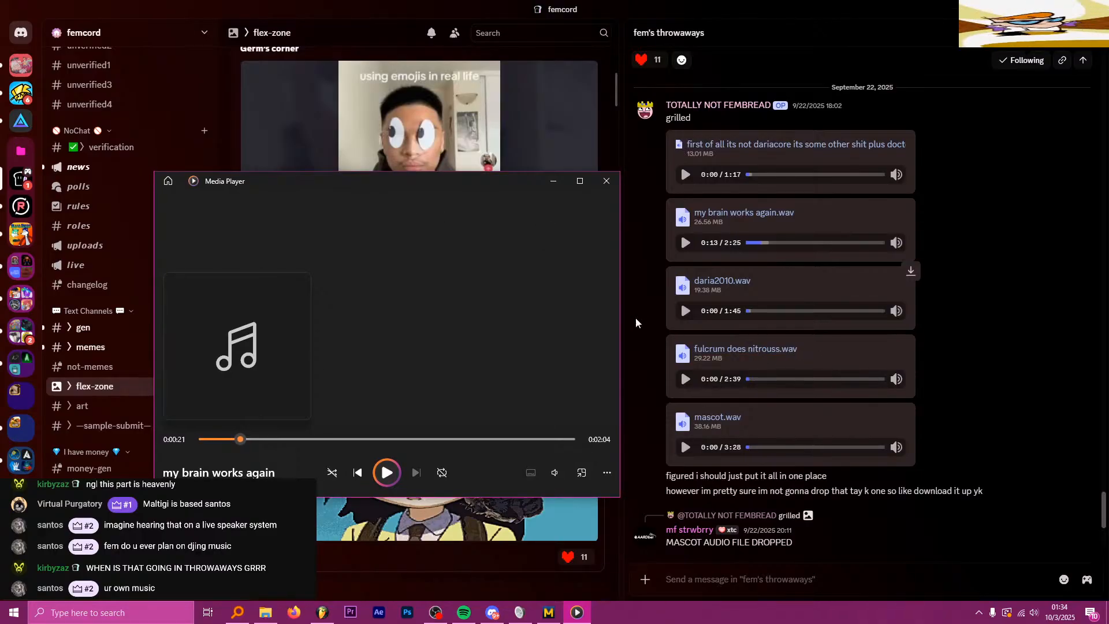
pyautogui.moveTo(232, 180); pyautogui.dragTo(435, 171)
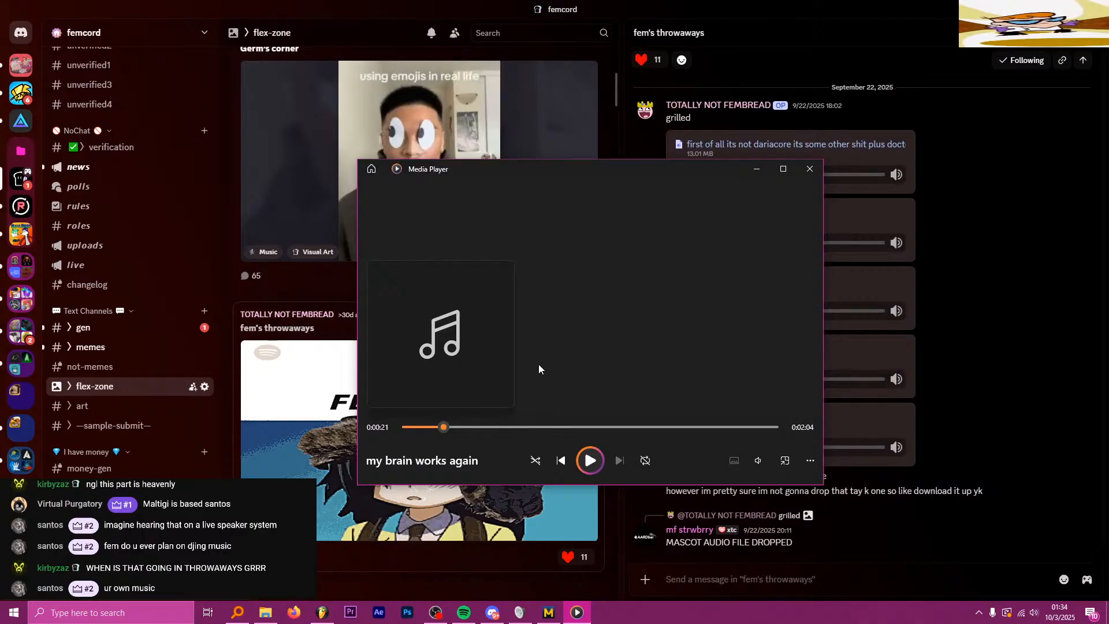
# Step: Play my brain works again from an earlier point near its beginning, then pause it
pyautogui.click(437, 429)
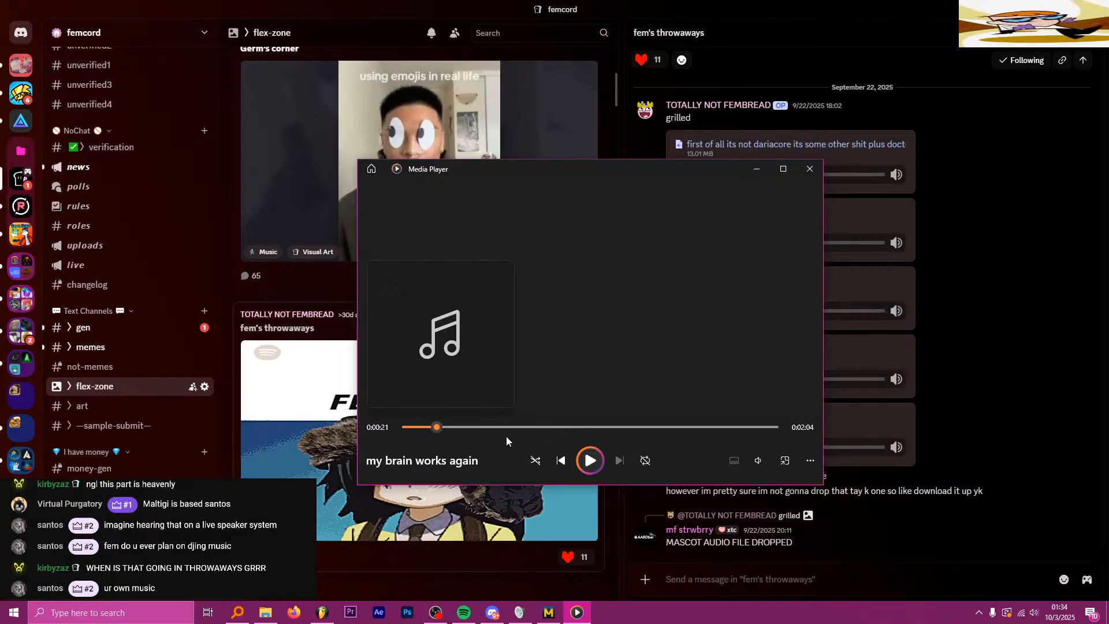
pyautogui.click(590, 461)
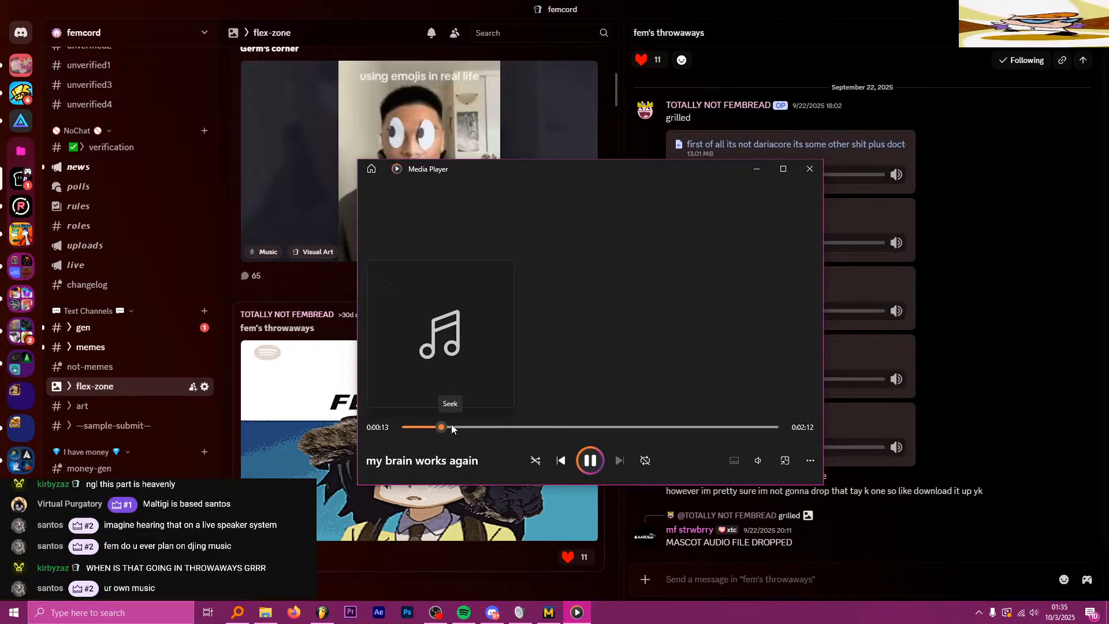
pyautogui.moveTo(498, 173); pyautogui.dragTo(445, 150)
pyautogui.click(539, 442)
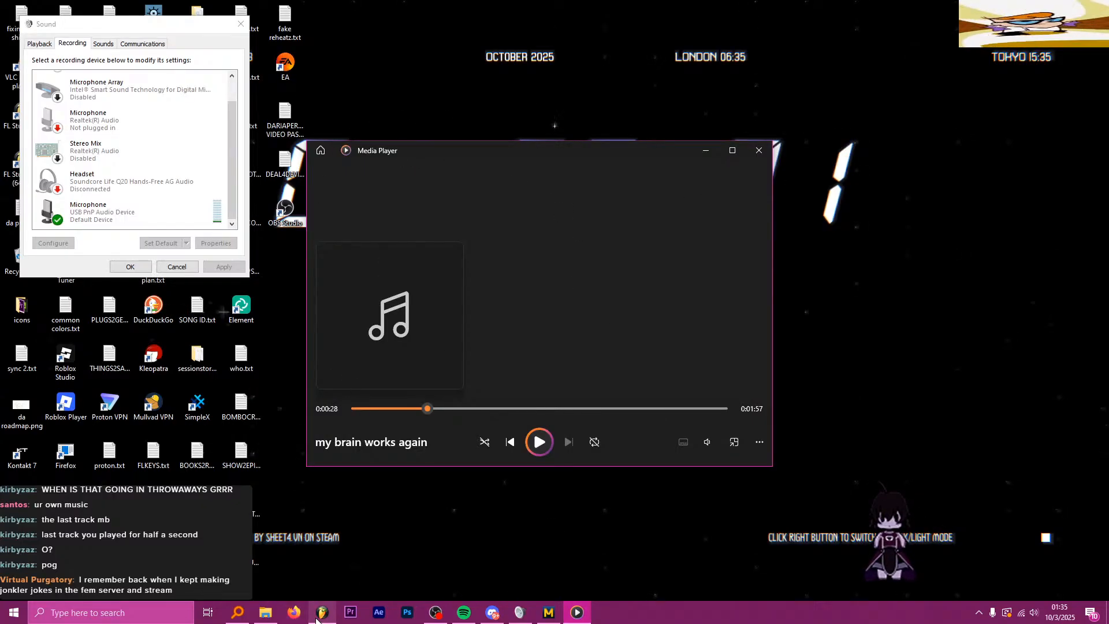
# Step: Bring up the FL Studio playlist, then switch back to the fem's throwaways post in Discord
pyautogui.moveTo(322, 612)
pyautogui.click(319, 569)
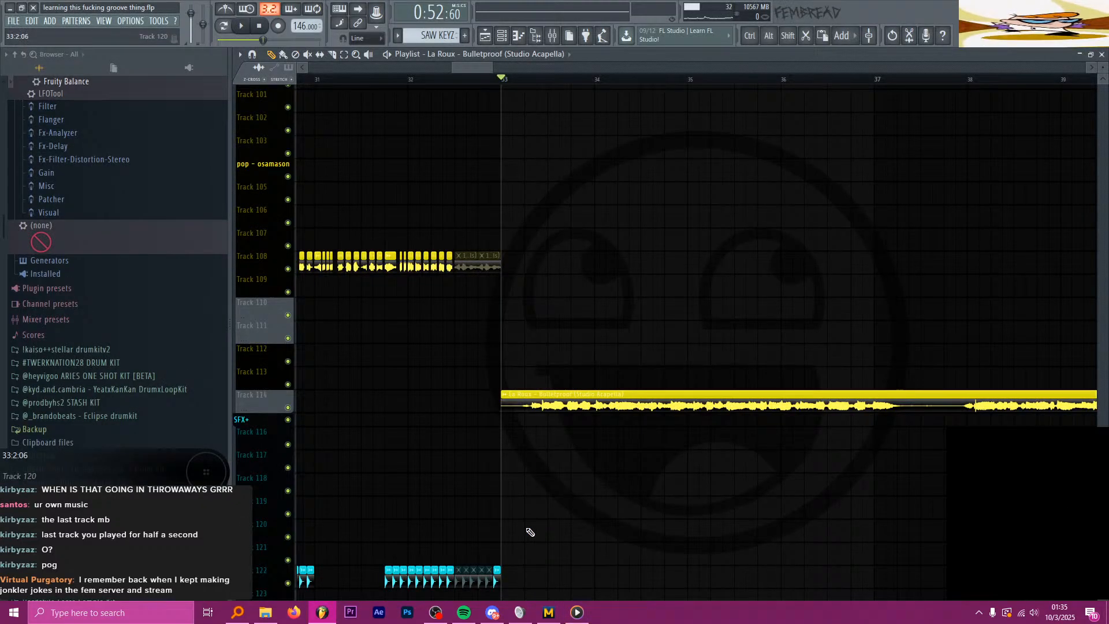
pyautogui.moveTo(491, 613)
pyautogui.click(490, 553)
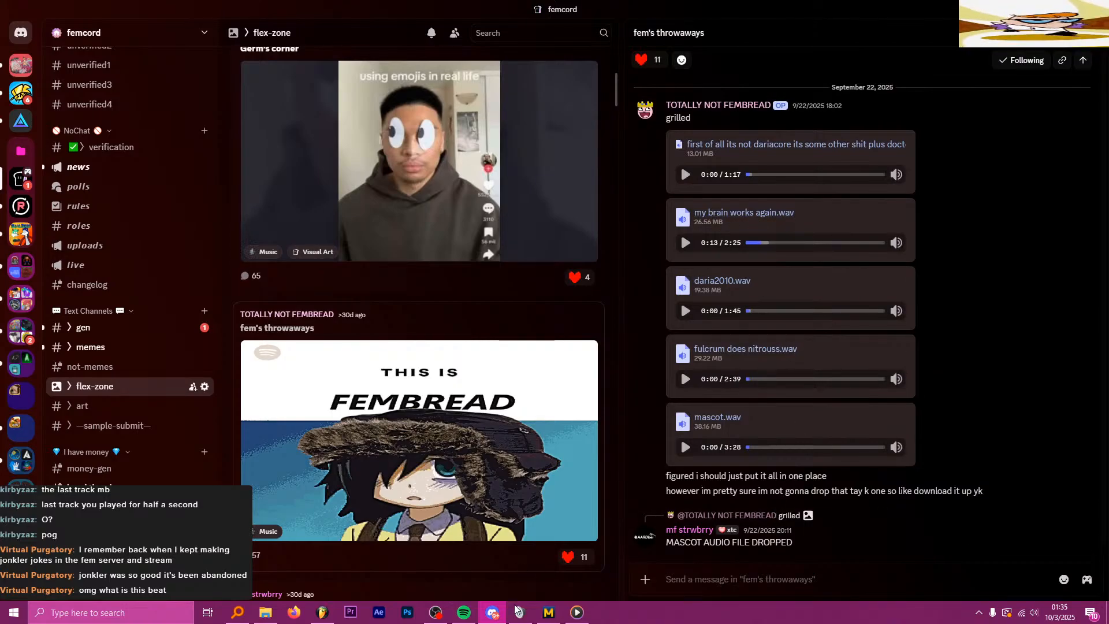
# Step: Bring up the OBS window, then close Media Player
pyautogui.moveTo(435, 612)
pyautogui.click(446, 548)
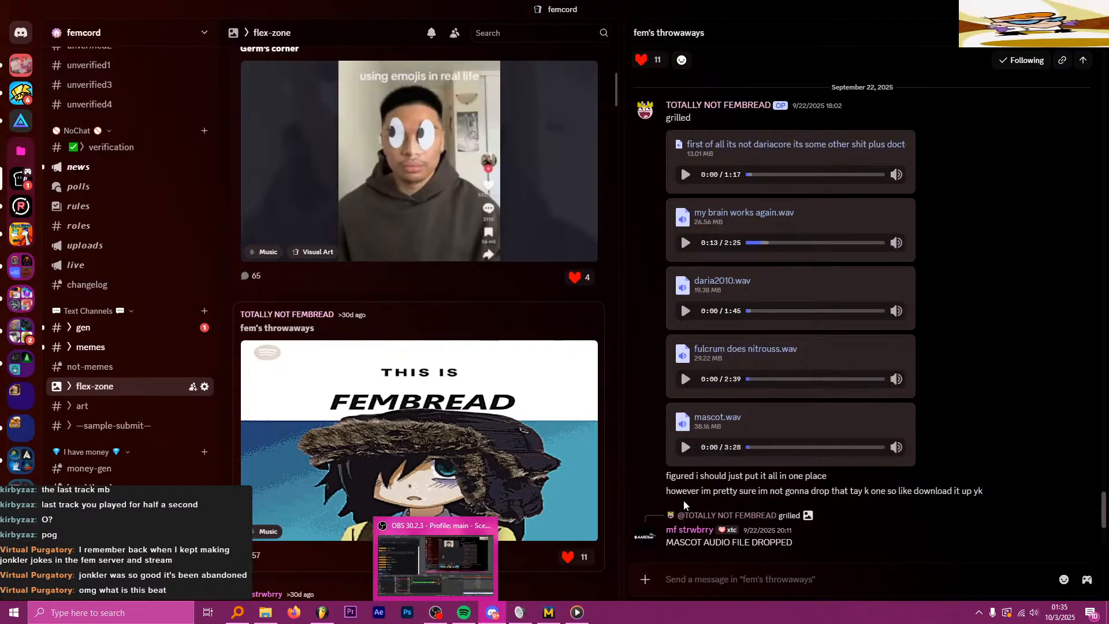
pyautogui.click(577, 612)
pyautogui.click(757, 149)
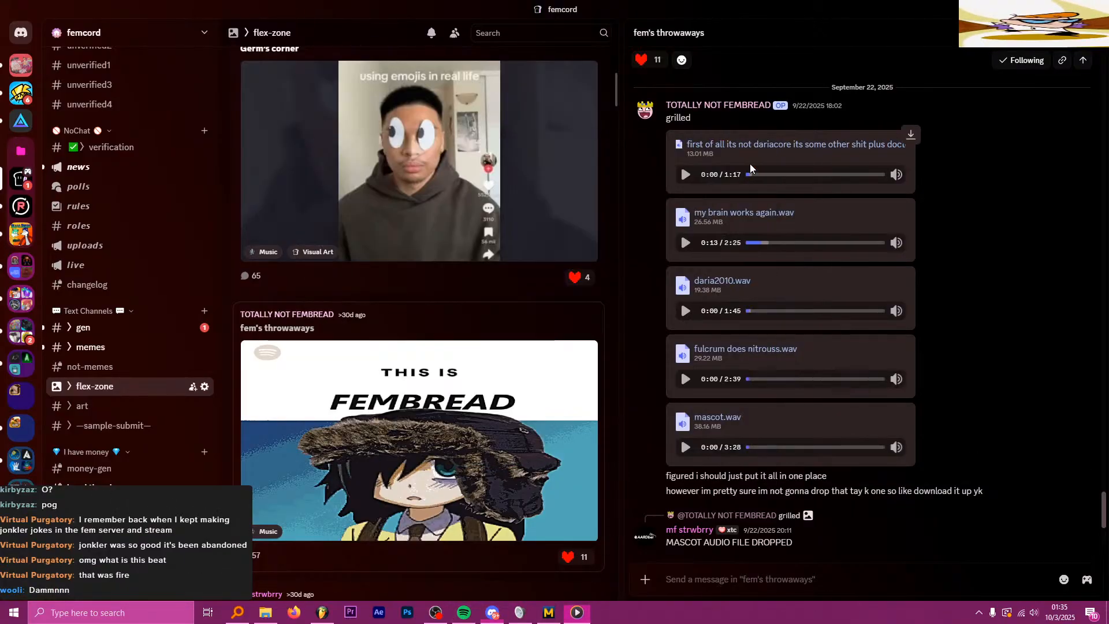
# Step: Play a late section of mascot.wav from the these are idk folder, close the player and switch back to the FL Studio playlist
pyautogui.click(265, 613)
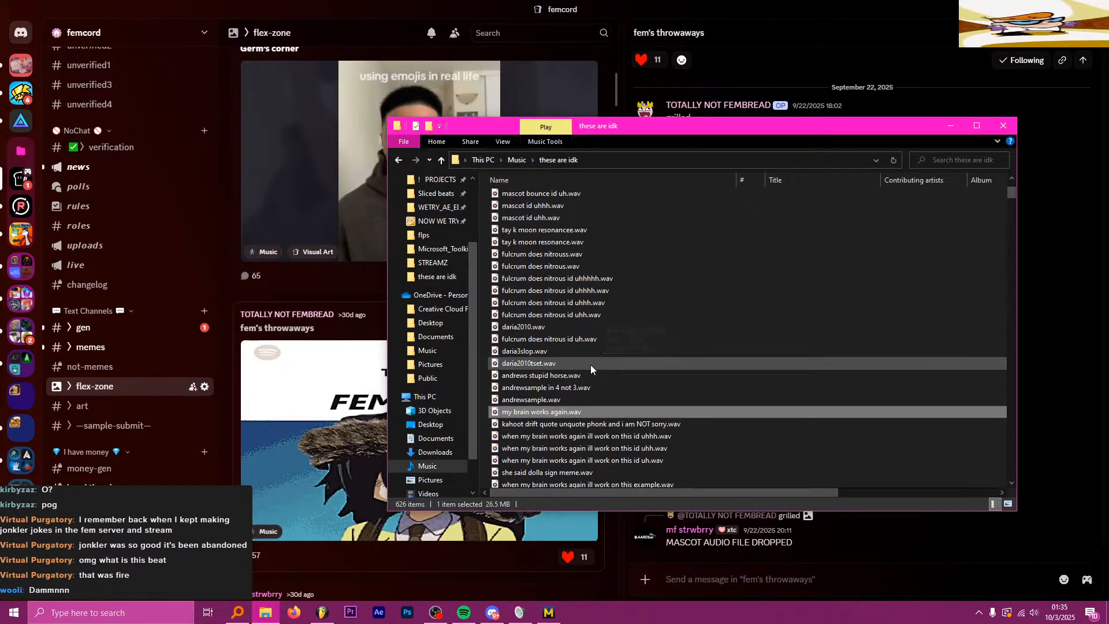
pyautogui.scroll(3, 590, 365)
pyautogui.doubleClick(569, 270)
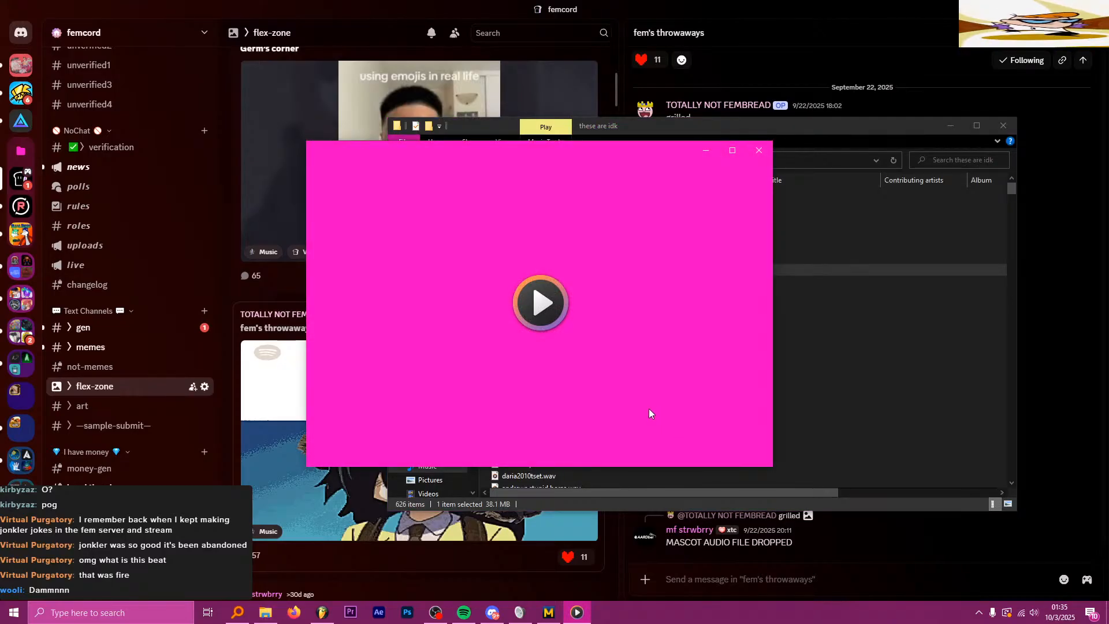
pyautogui.click(623, 408)
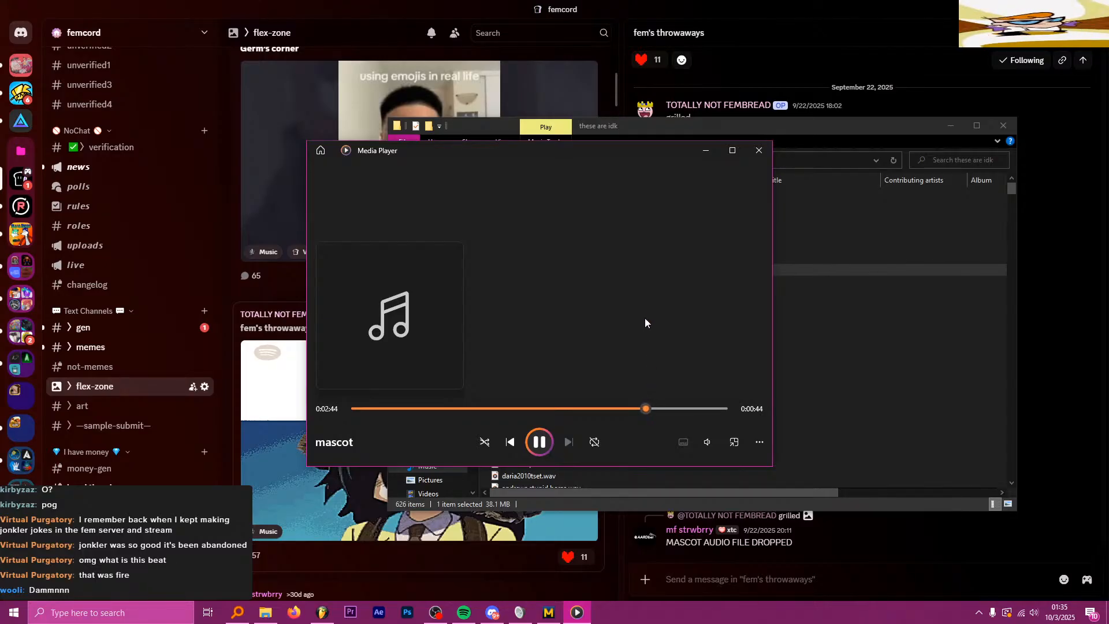
pyautogui.click(540, 441)
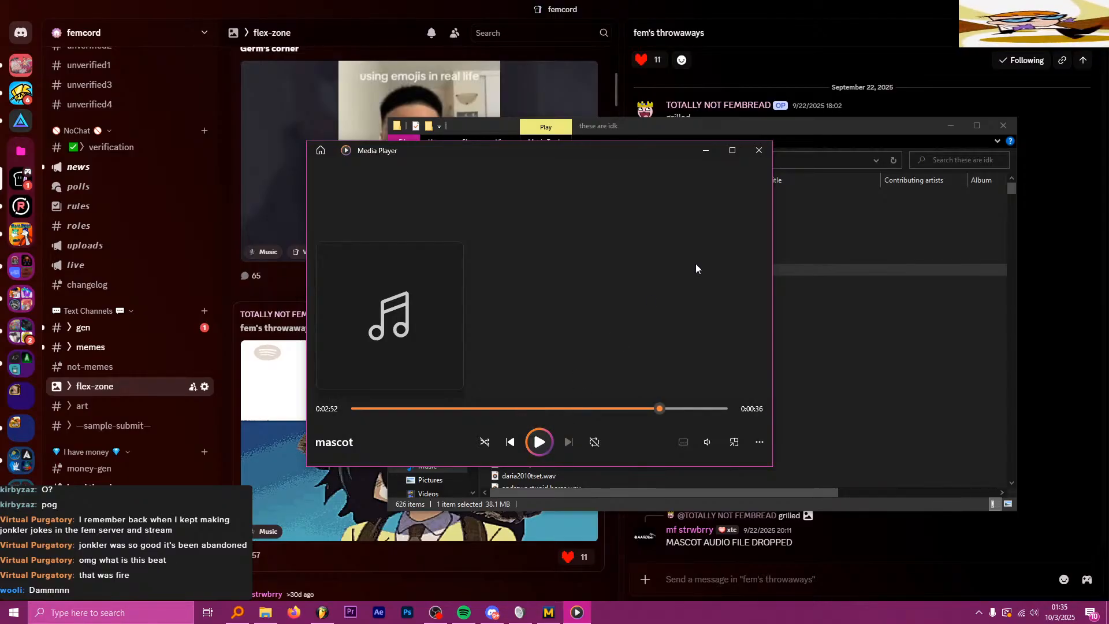
pyautogui.click(757, 150)
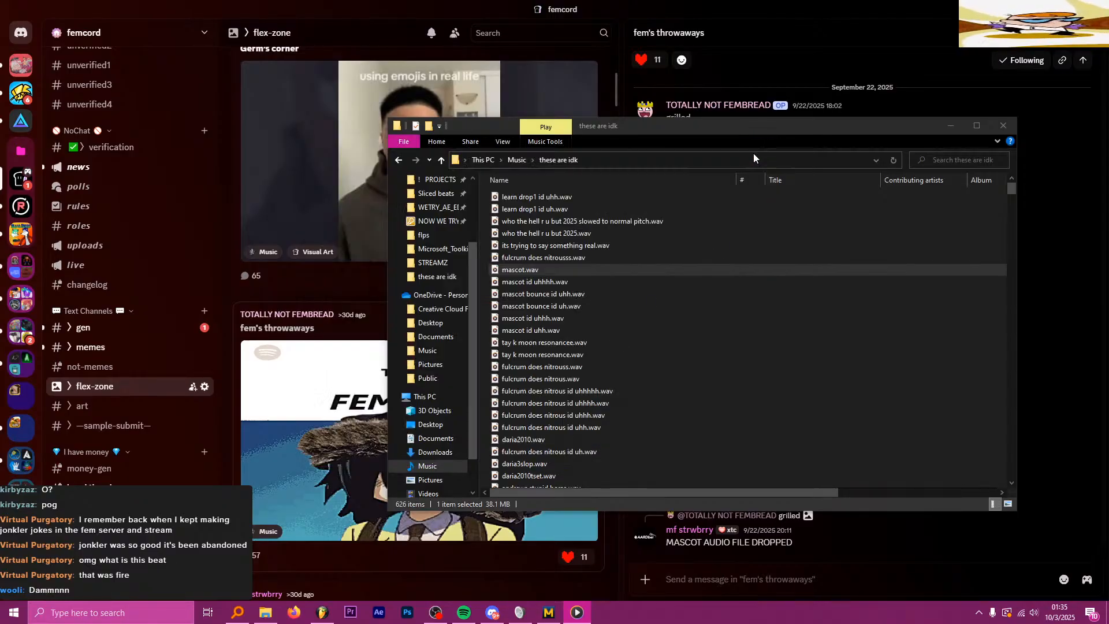
pyautogui.click(322, 611)
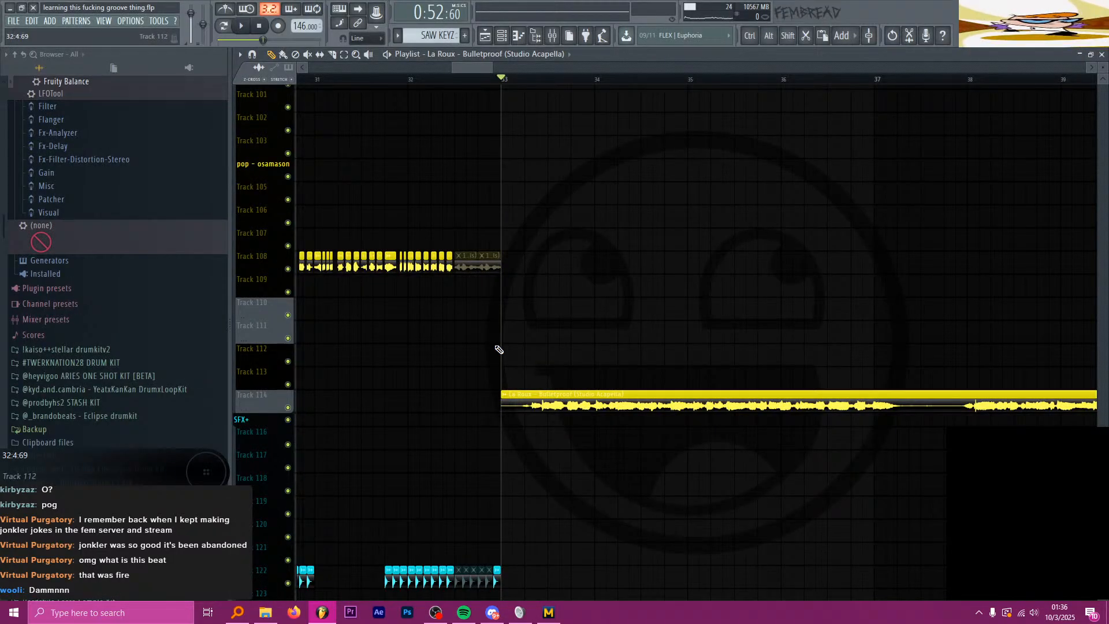
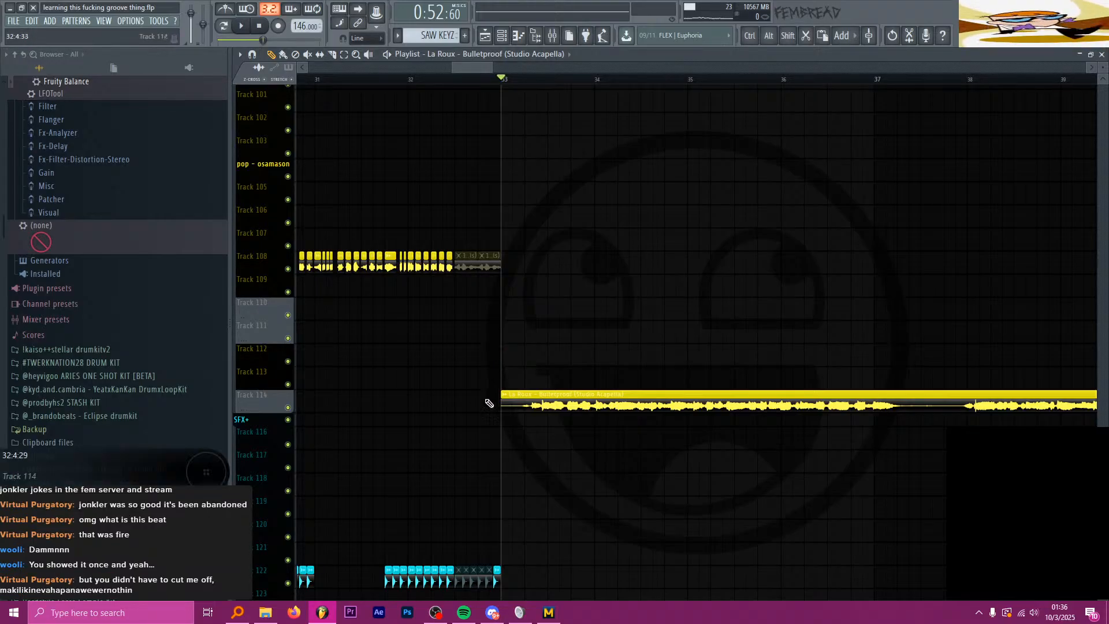
# Step: Upload its trying to say something real.wav from the these are idk folder to the fem's throwaways post in Discord and return to the folder
pyautogui.moveTo(261, 613)
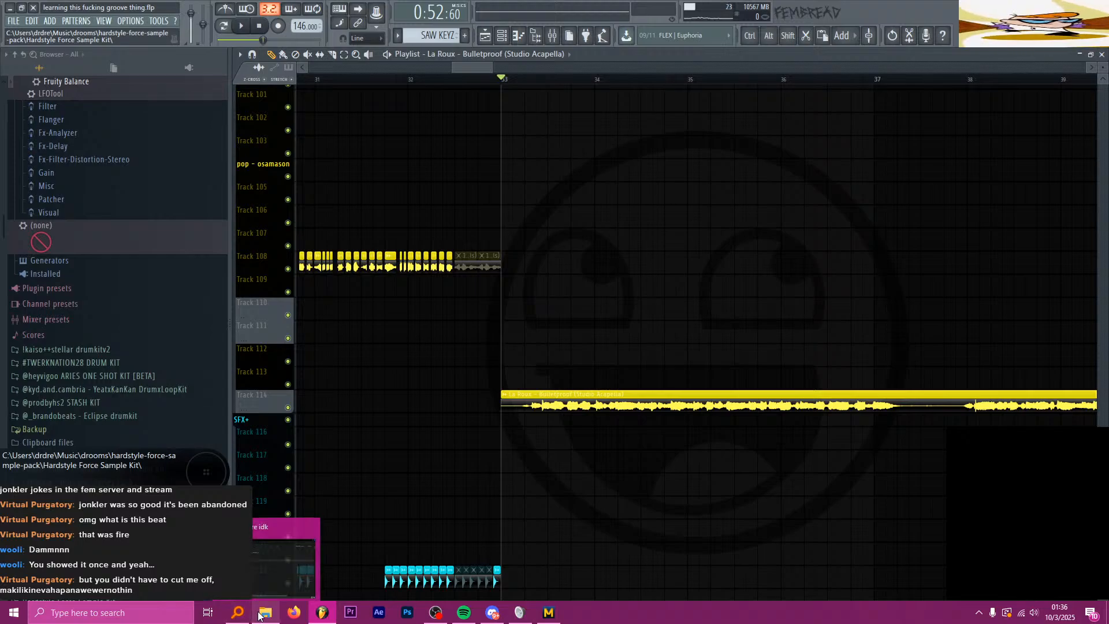
pyautogui.click(275, 577)
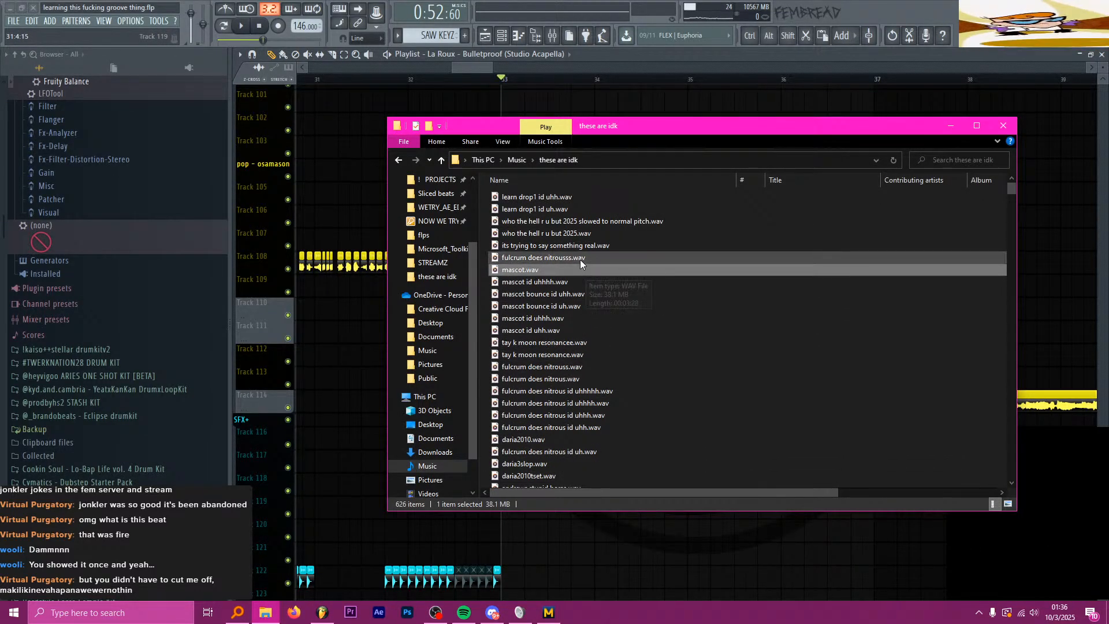
pyautogui.scroll(-6, 581, 352)
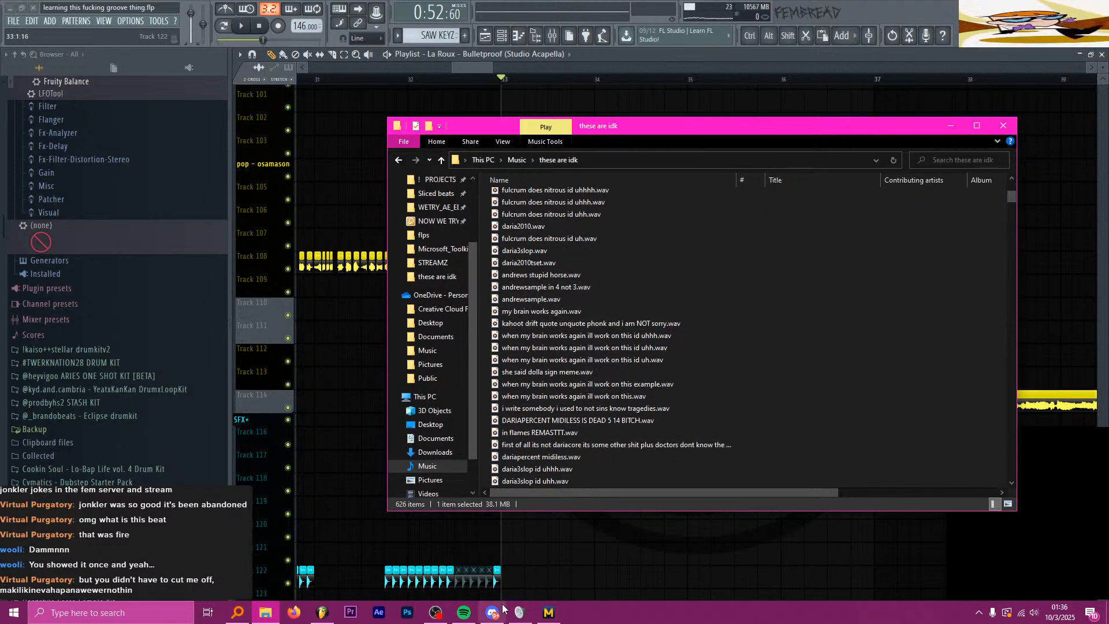
pyautogui.moveTo(501, 611)
pyautogui.moveTo(501, 540)
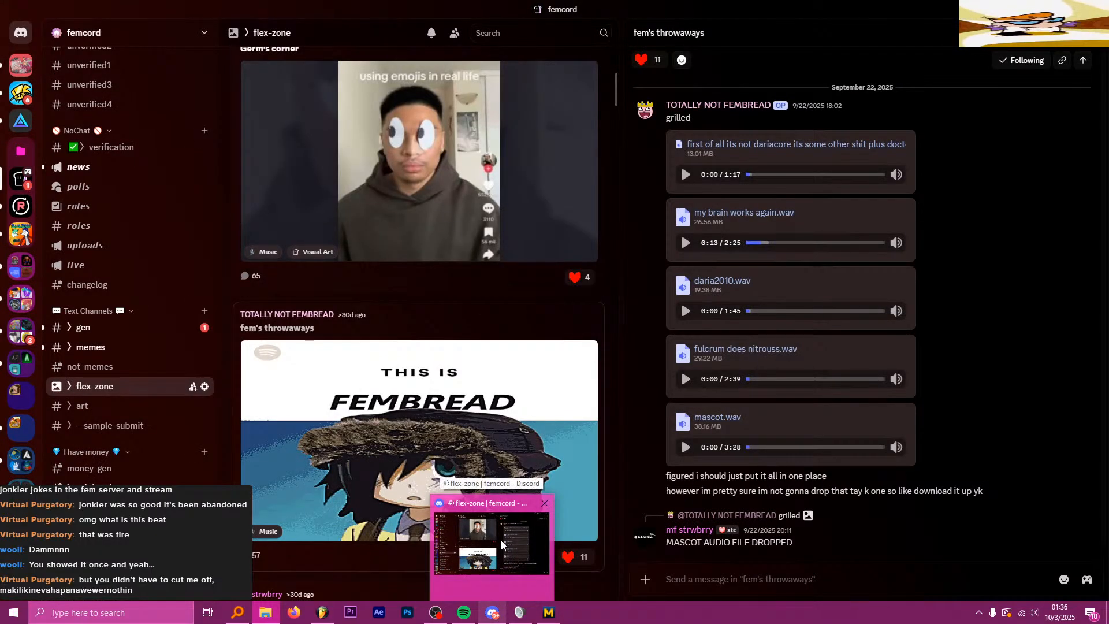
pyautogui.click(501, 539)
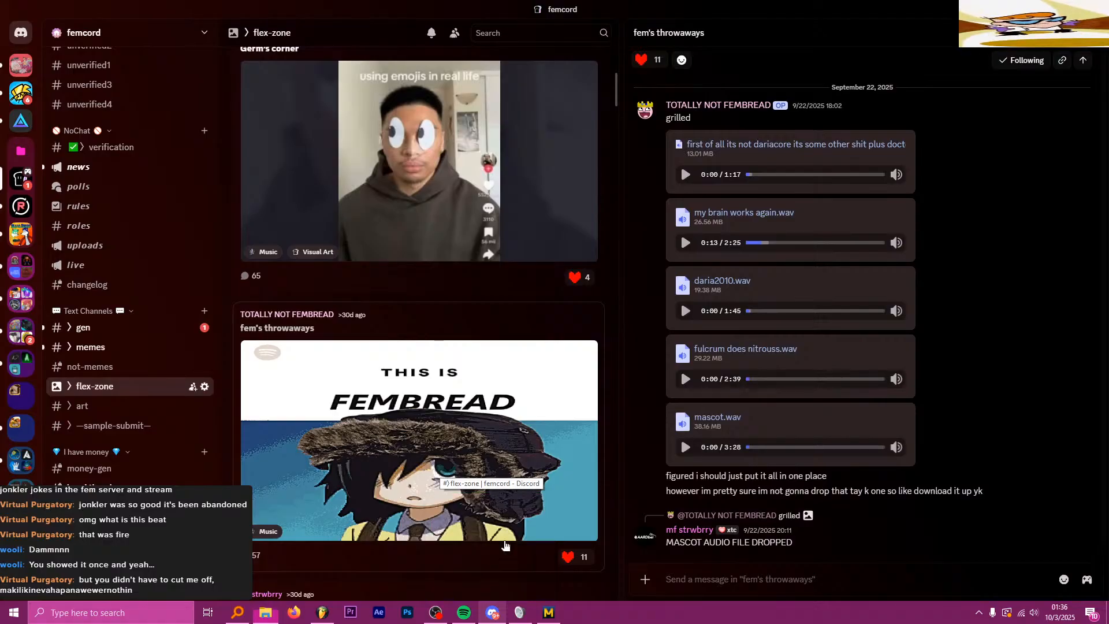
pyautogui.click(266, 612)
pyautogui.scroll(6, 577, 407)
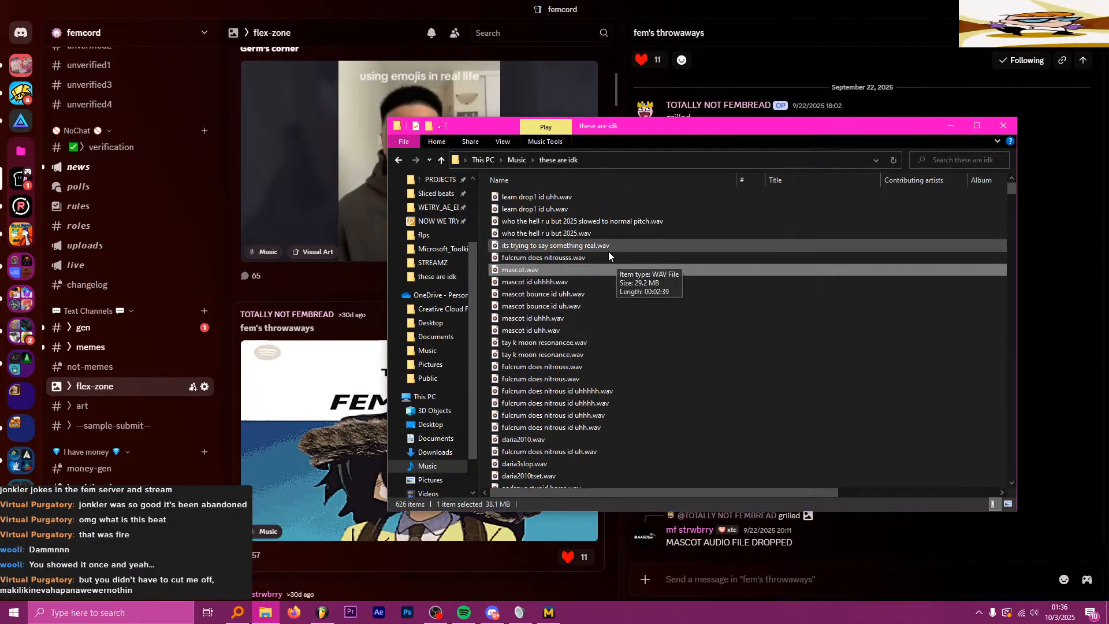
pyautogui.moveTo(600, 244); pyautogui.dragTo(1069, 335)
pyautogui.press('Return')
pyautogui.hotkey('alt', 'Tab')
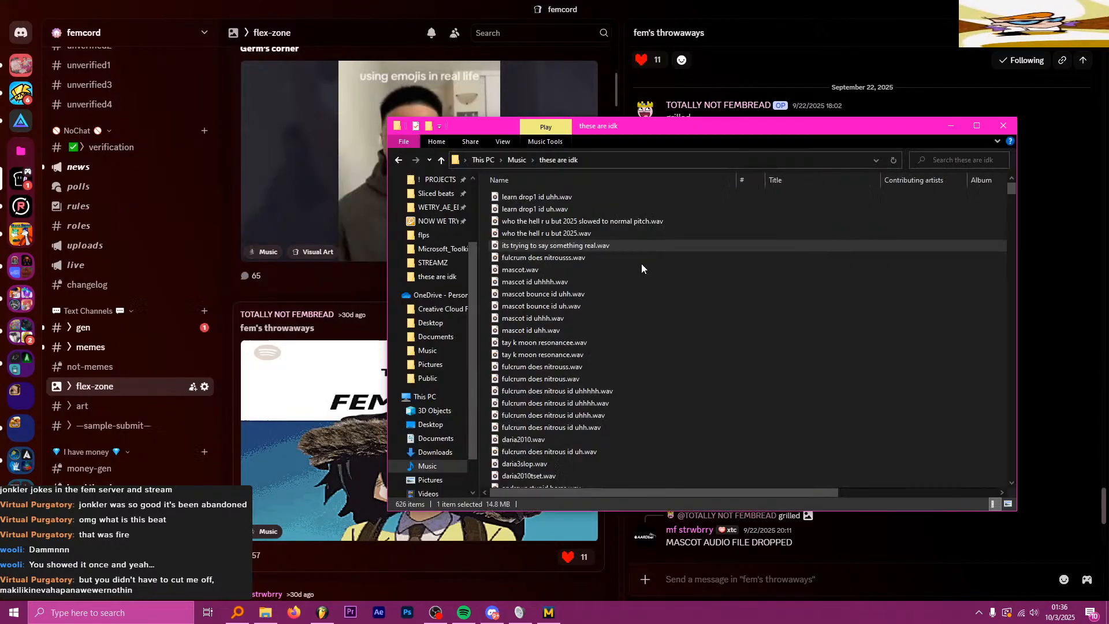
# Step: Play its trying to say something.wav from the these are idk folder for a few seconds, then close the player
pyautogui.scroll(-3, 602, 302)
pyautogui.scroll(-3, 591, 416)
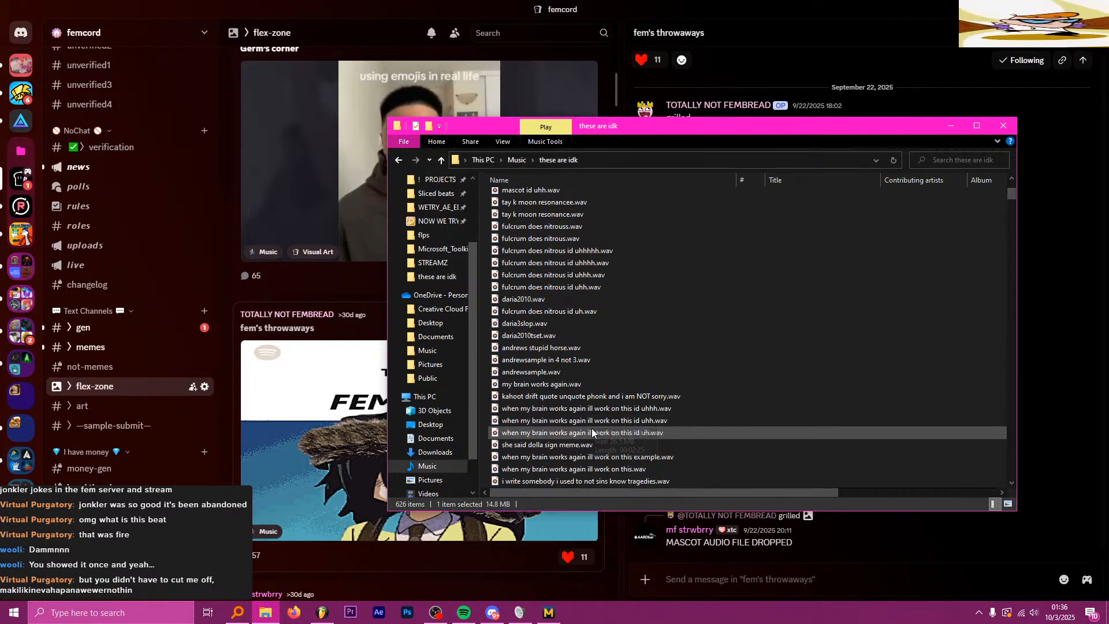
pyautogui.scroll(-4, 588, 436)
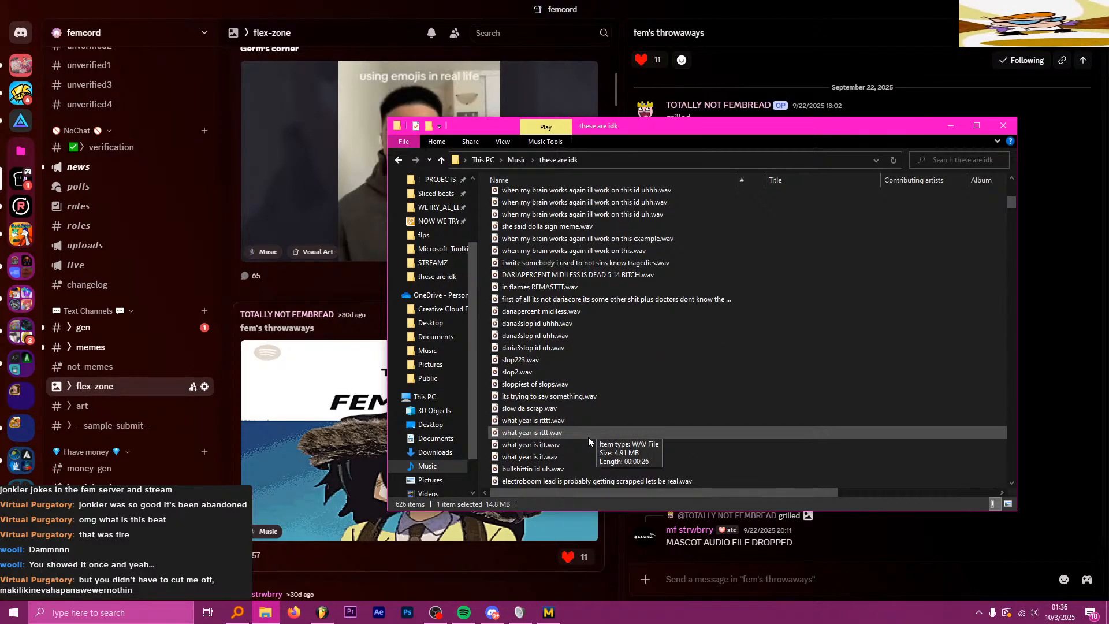
pyautogui.click(596, 396)
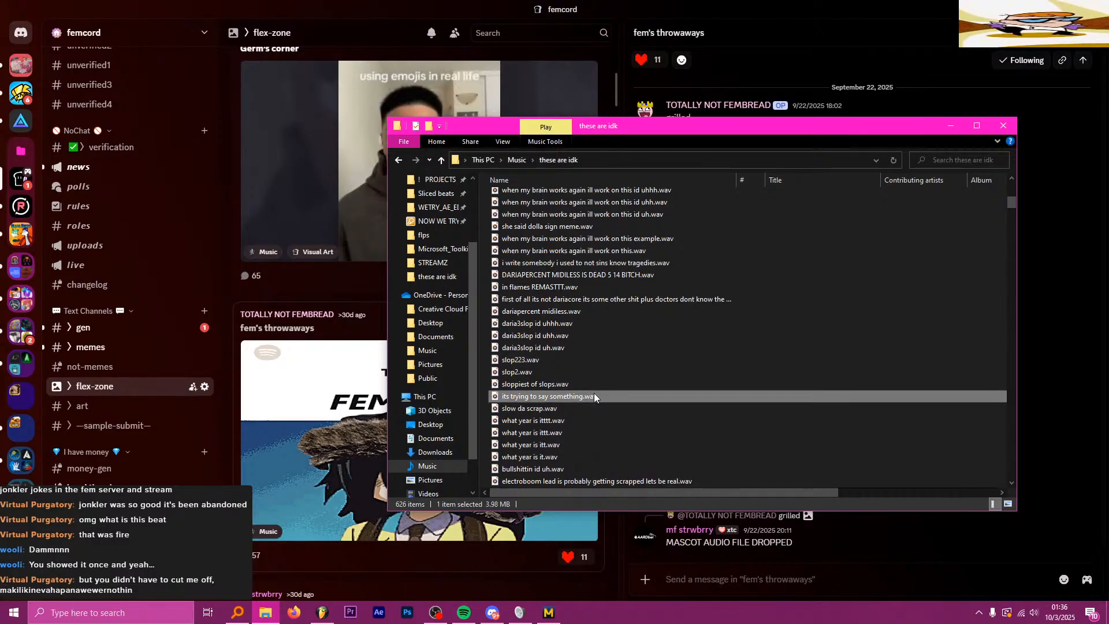
pyautogui.press('Down')
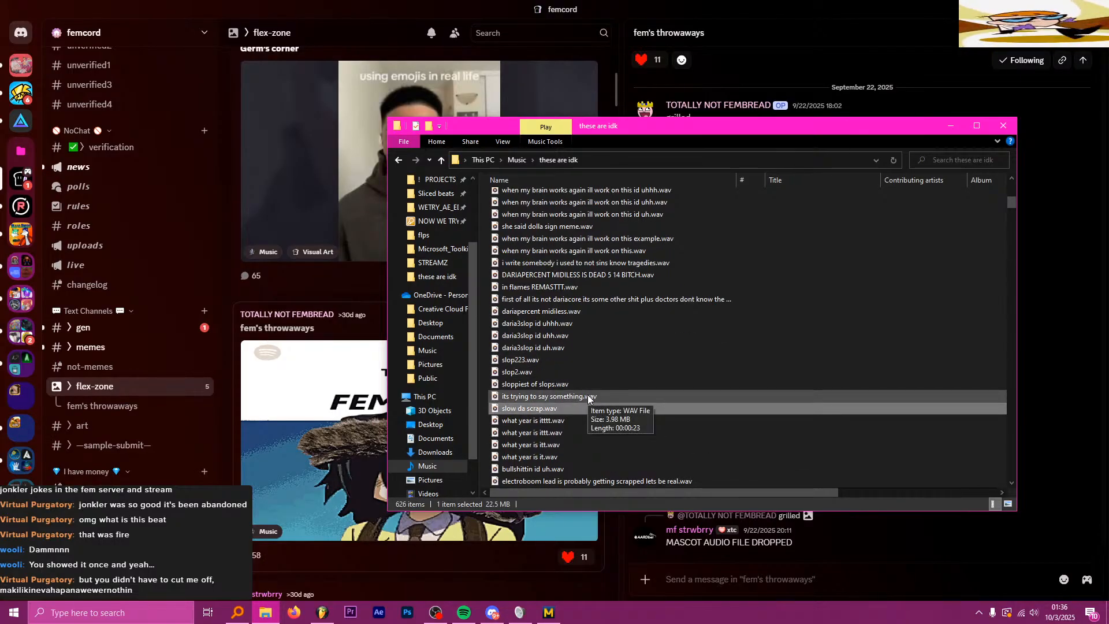
pyautogui.doubleClick(588, 396)
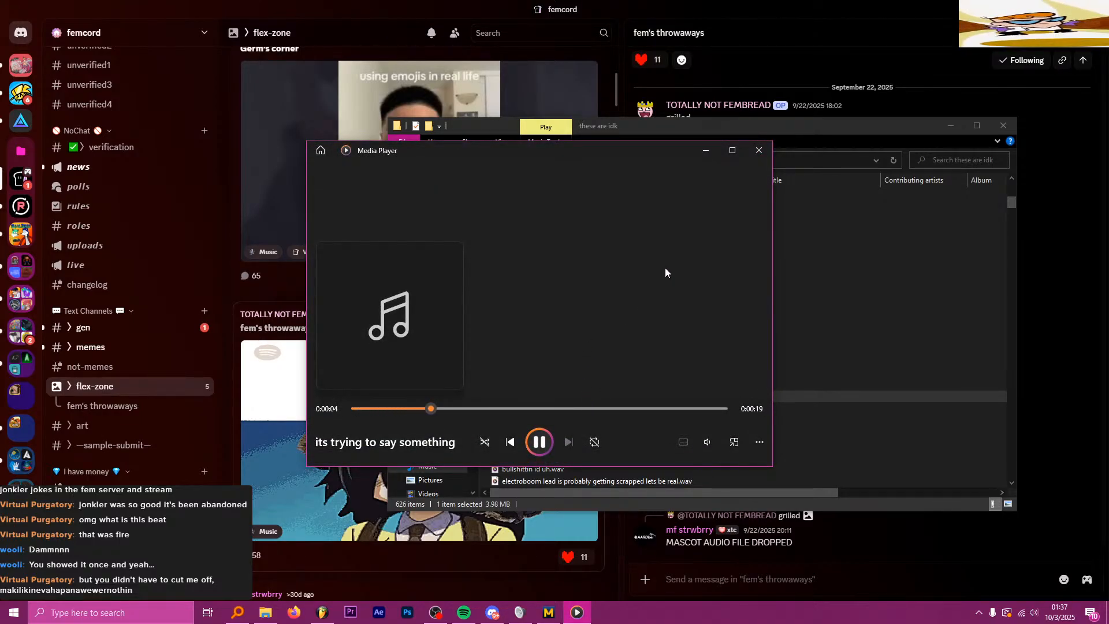
pyautogui.click(753, 152)
# Step: Play its trying to say something real.wav while locating its trying to say something.wav in the folder, then close the player
pyautogui.scroll(8, 639, 292)
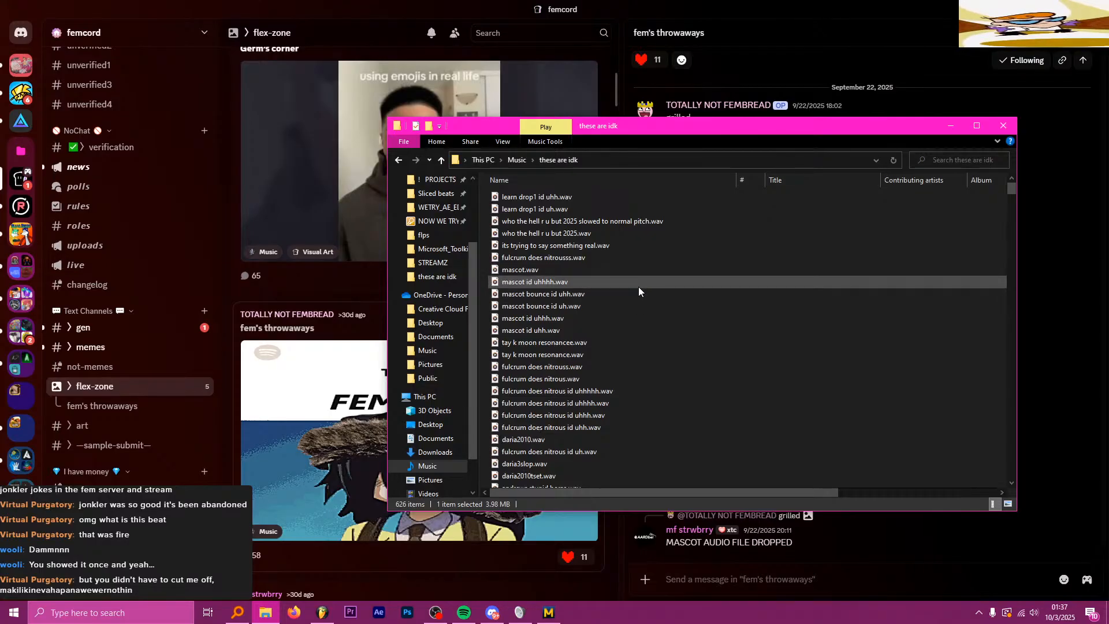
pyautogui.doubleClick(589, 251)
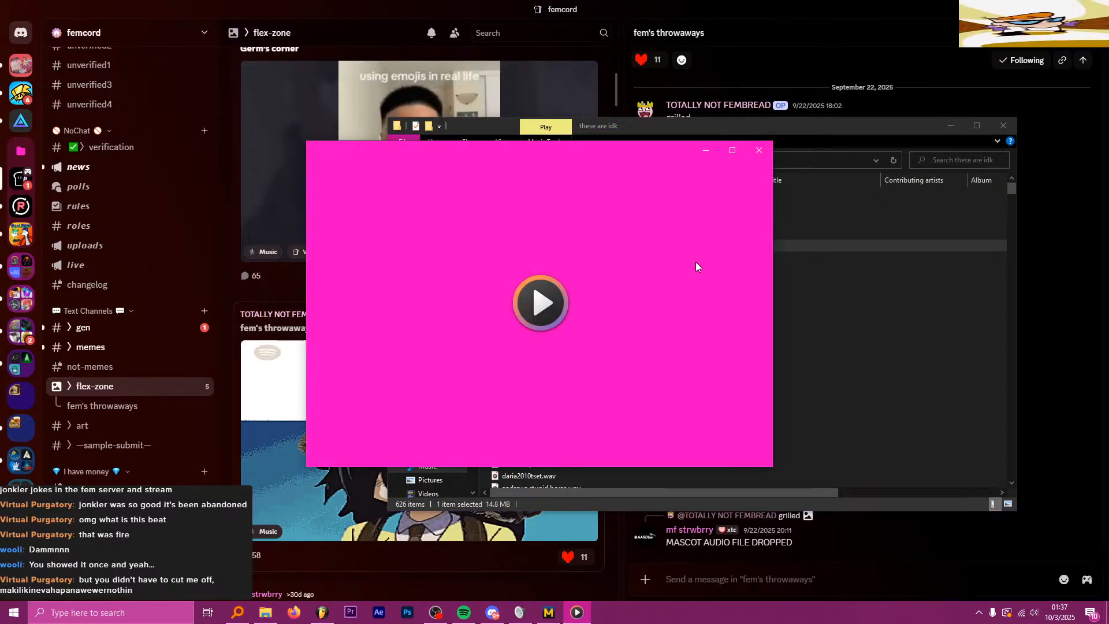
pyautogui.click(606, 125)
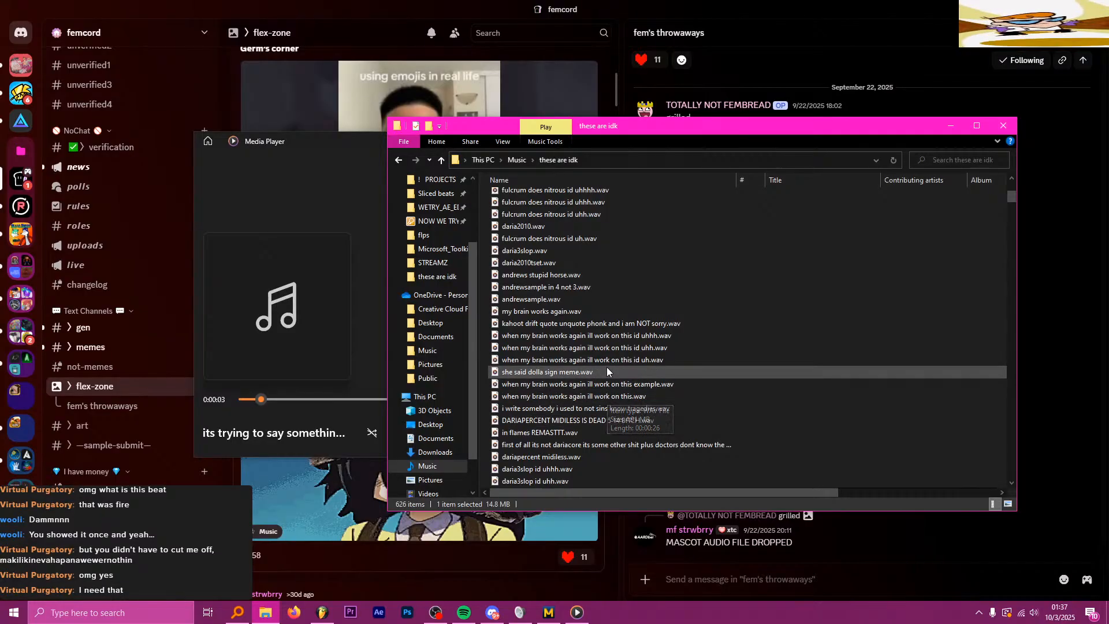
pyautogui.scroll(-2, 606, 366)
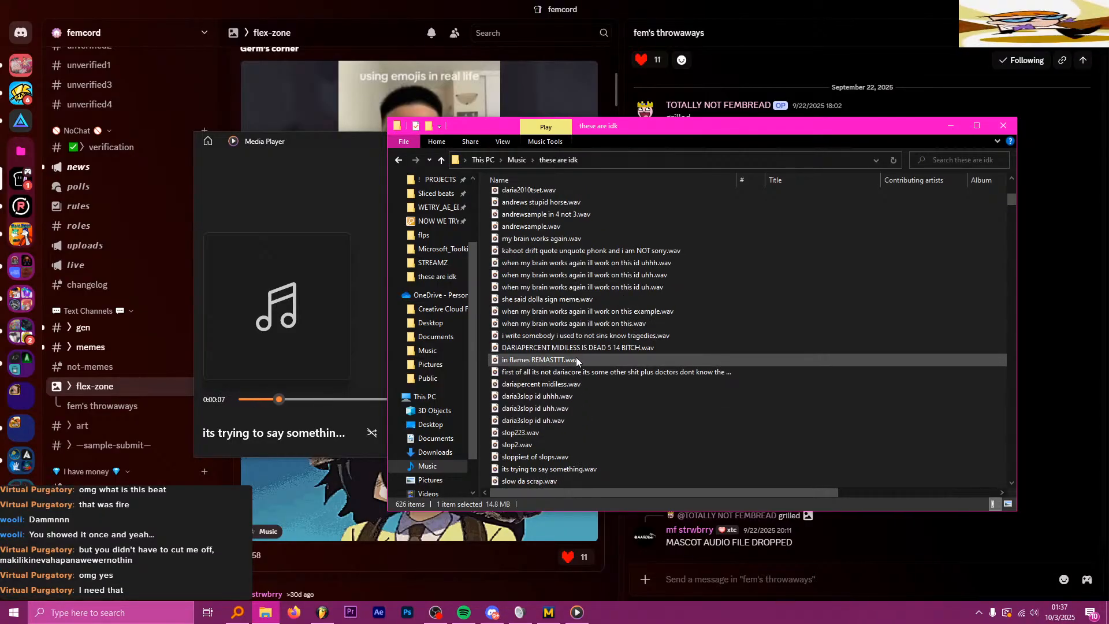
pyautogui.scroll(-2, 576, 357)
pyautogui.click(567, 397)
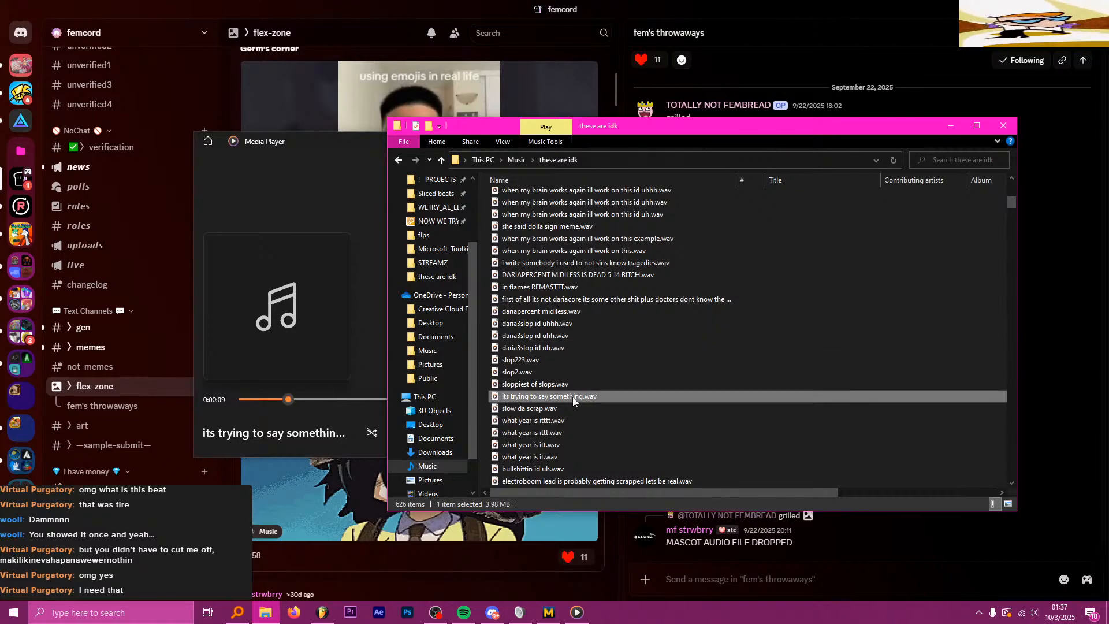
pyautogui.click(349, 247)
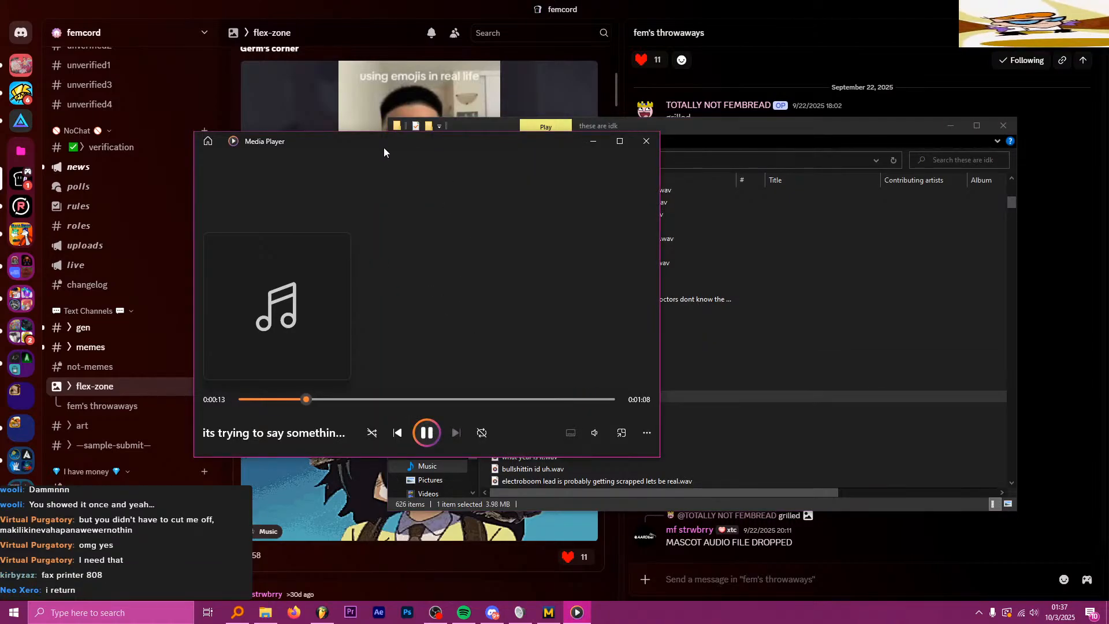
pyautogui.moveTo(384, 147); pyautogui.dragTo(479, 148)
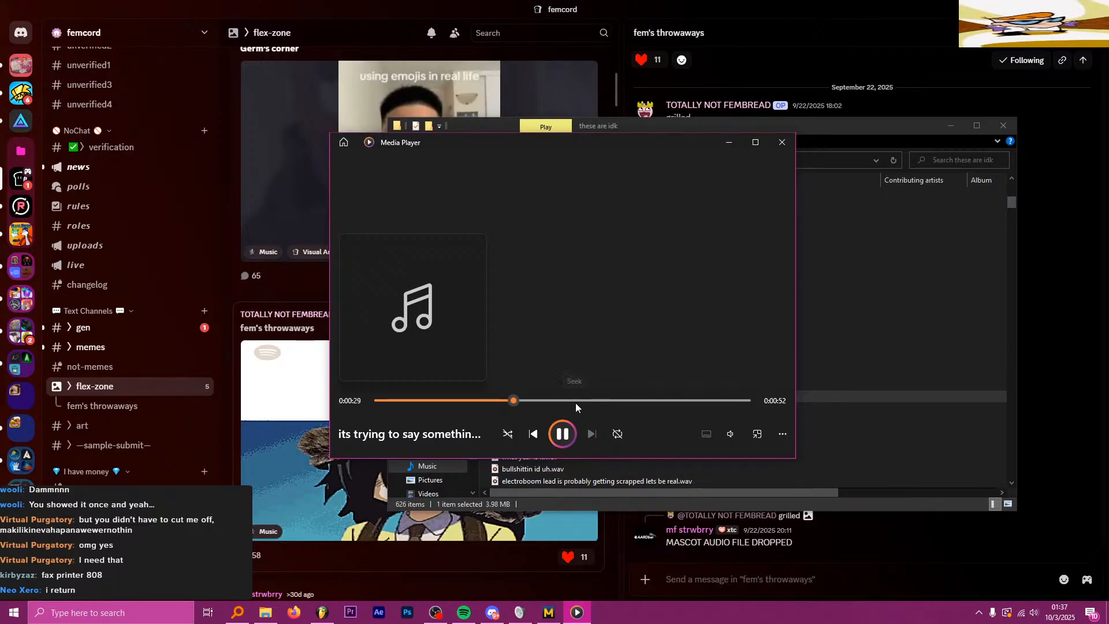
pyautogui.moveTo(489, 151); pyautogui.dragTo(523, 187)
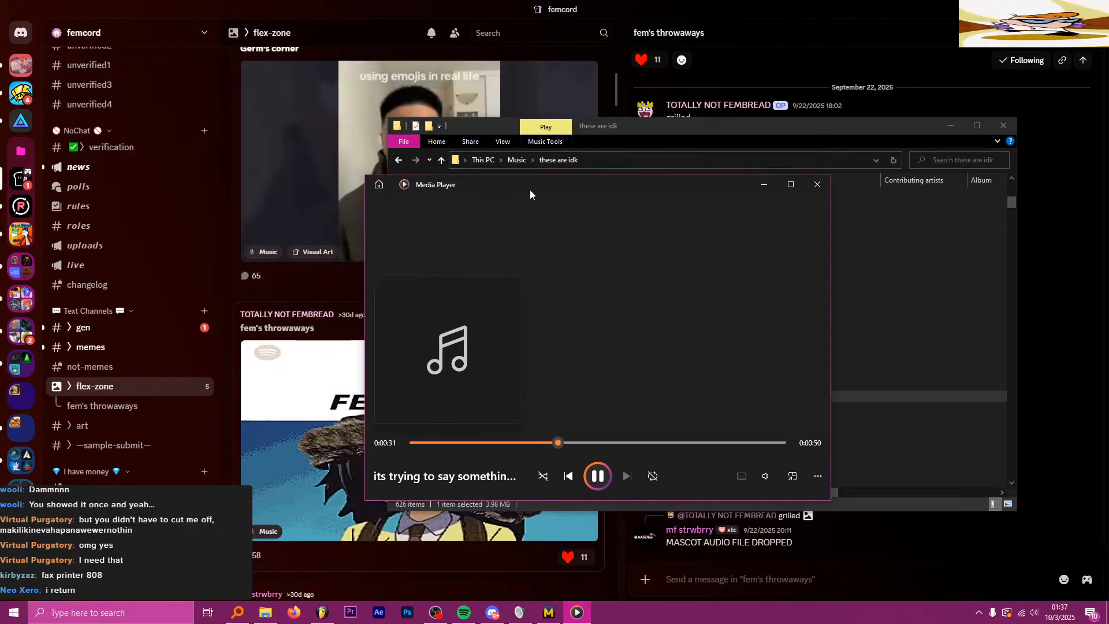
pyautogui.click(808, 183)
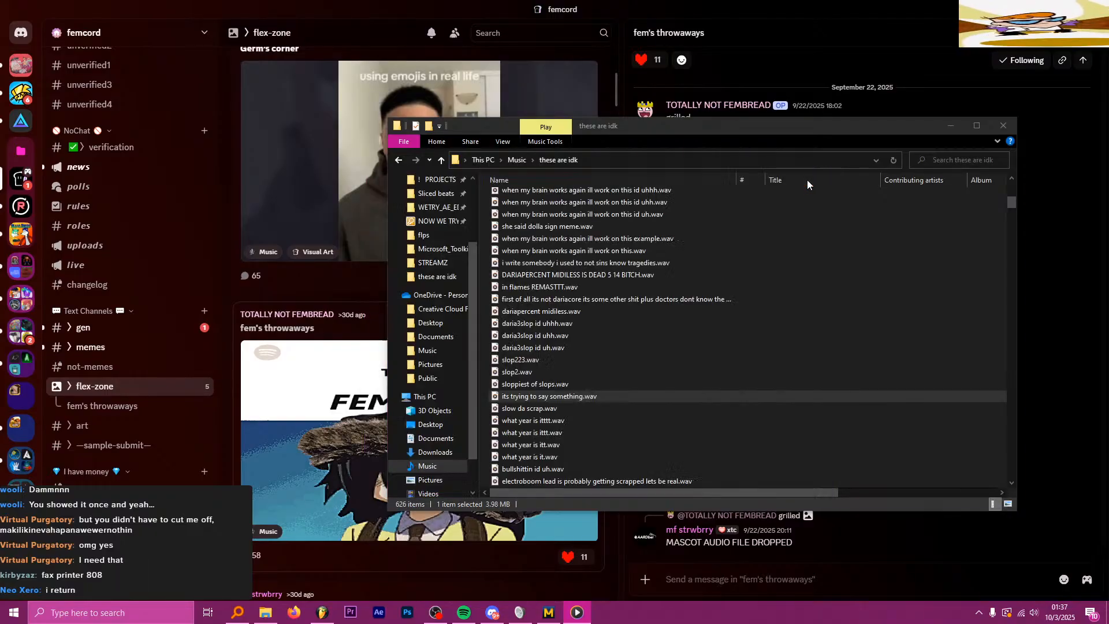
# Step: Switch to FL Studio and play the Bulletproof acapella from about bar 38, removing the stray clip placed on Track 101
pyautogui.click(323, 612)
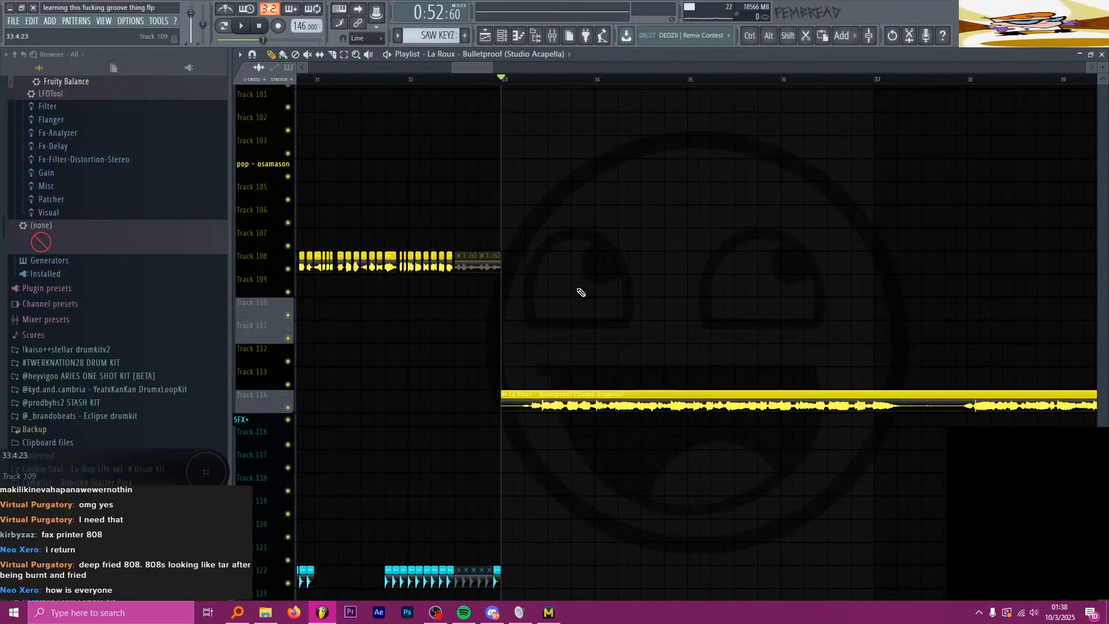
pyautogui.scroll(4, 500, 297)
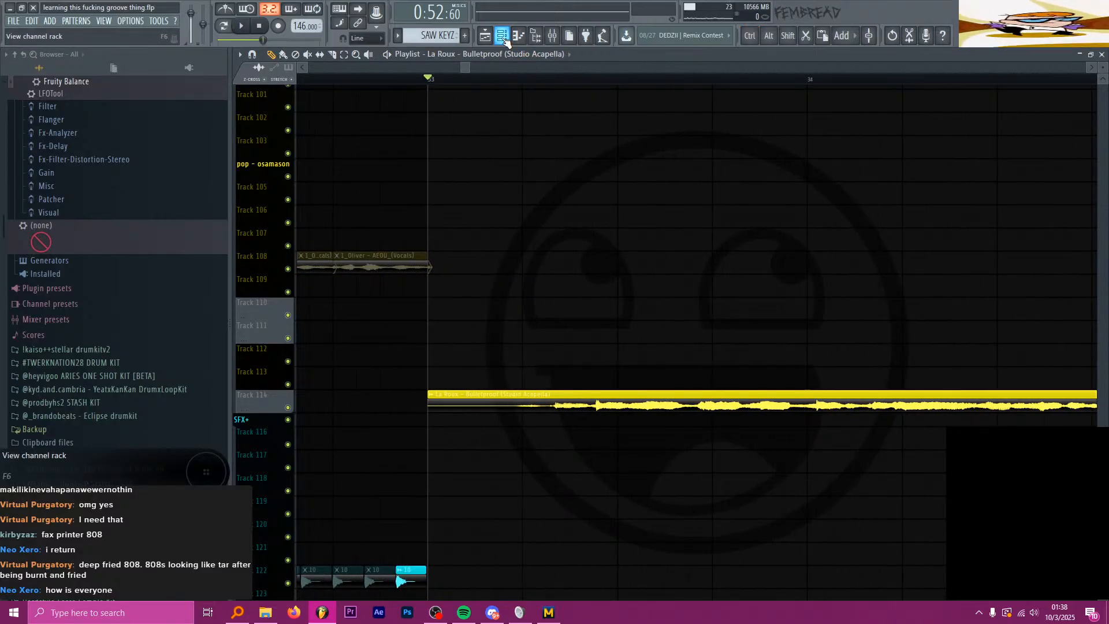
pyautogui.scroll(-5, 502, 350)
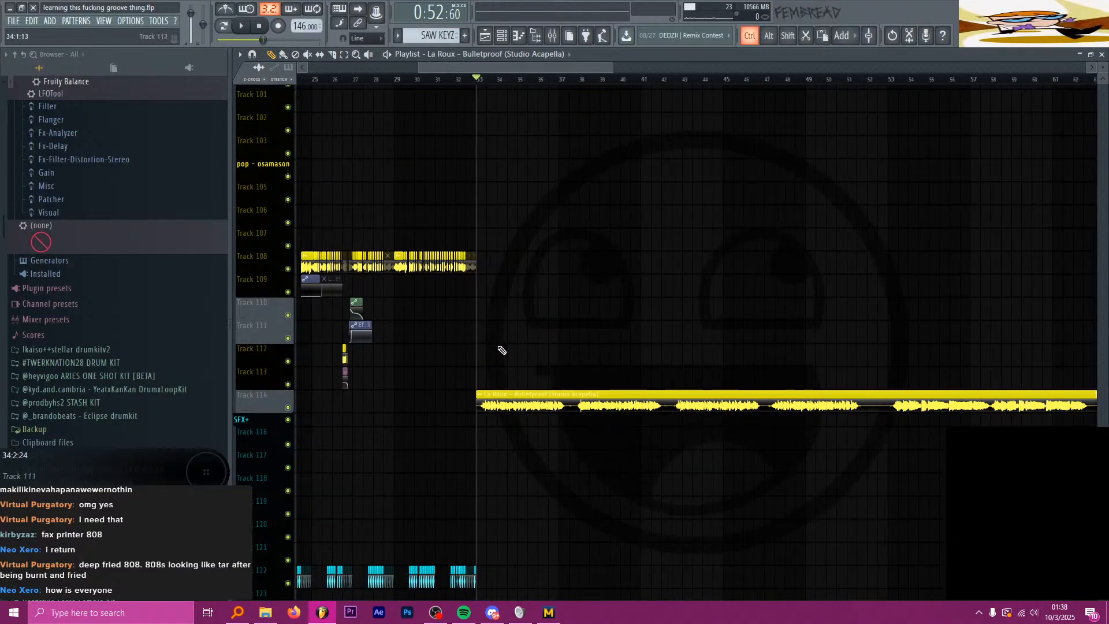
pyautogui.click(572, 80)
pyautogui.click(623, 92)
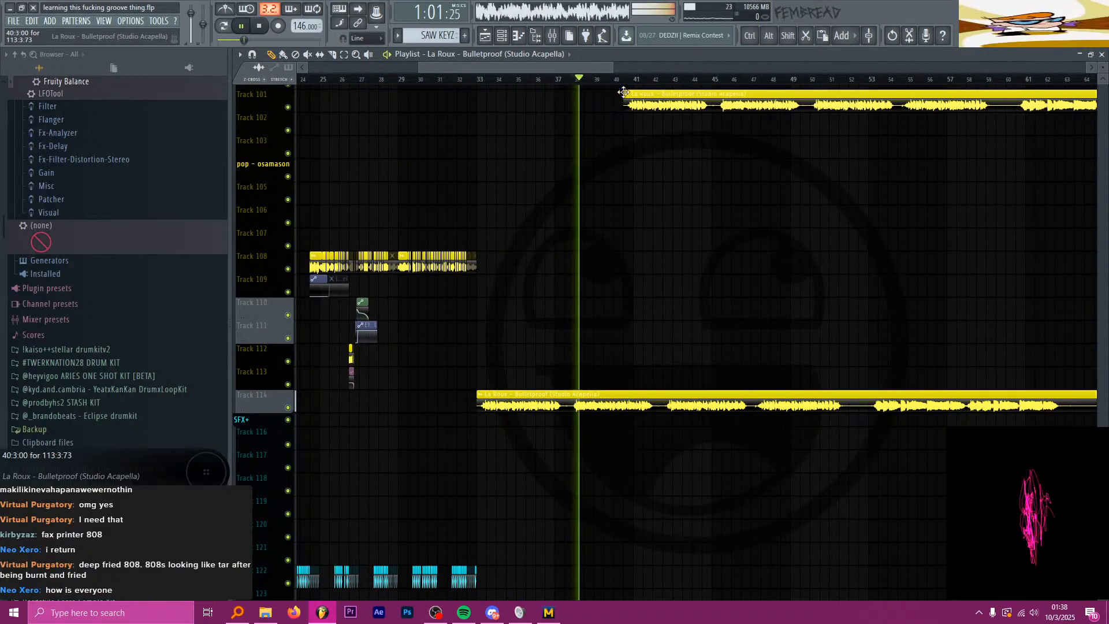
pyautogui.press('space')
pyautogui.rightClick(650, 105)
pyautogui.scroll(-3, 578, 206)
pyautogui.scroll(3, 602, 240)
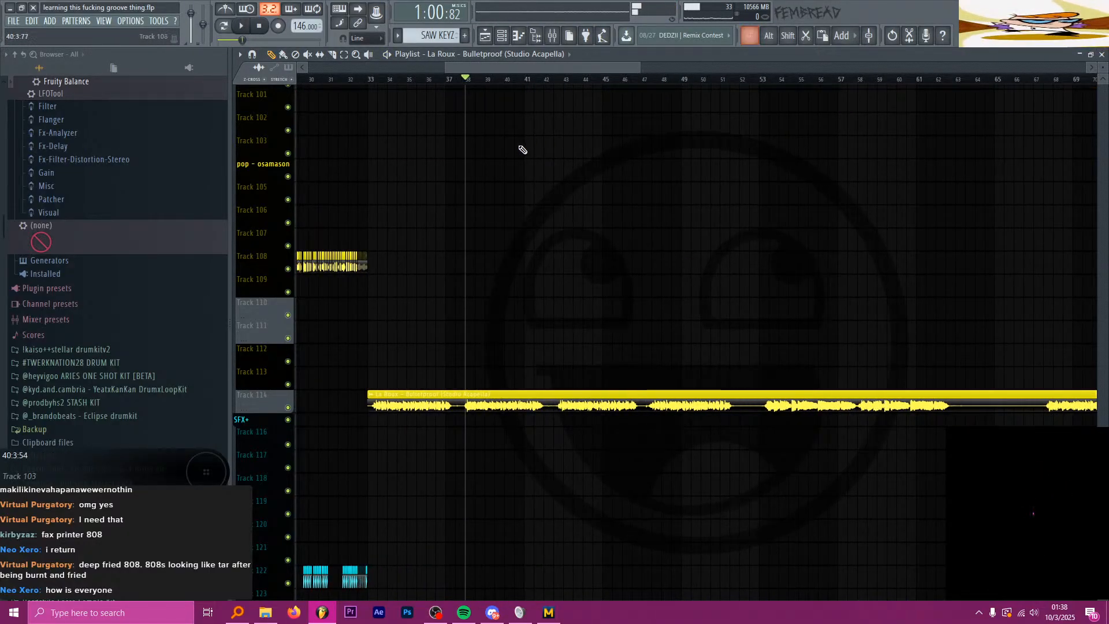
# Step: Play the Bulletproof acapella from about bar 54, then set the playhead just after bar 53, where the vocal phrase starts
pyautogui.scroll(-3, 522, 150)
pyautogui.click(672, 79)
pyautogui.click(642, 81)
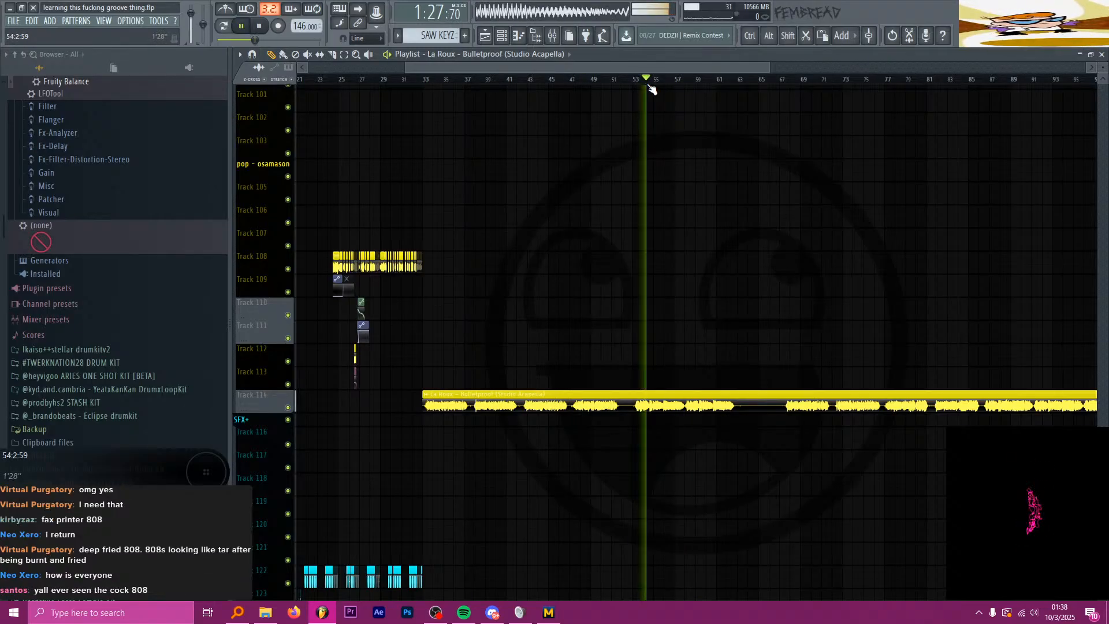
pyautogui.press('space')
pyautogui.scroll(5, 635, 272)
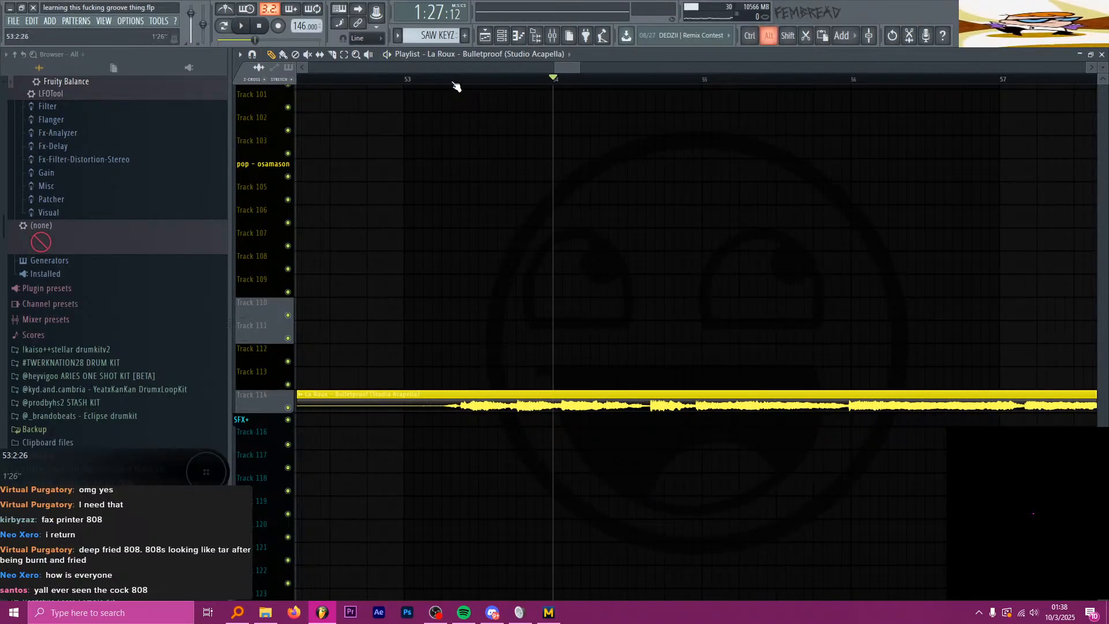
pyautogui.keyDown('alt'); pyautogui.click(429, 82); pyautogui.keyUp('alt')
pyautogui.scroll(-6, 531, 382)
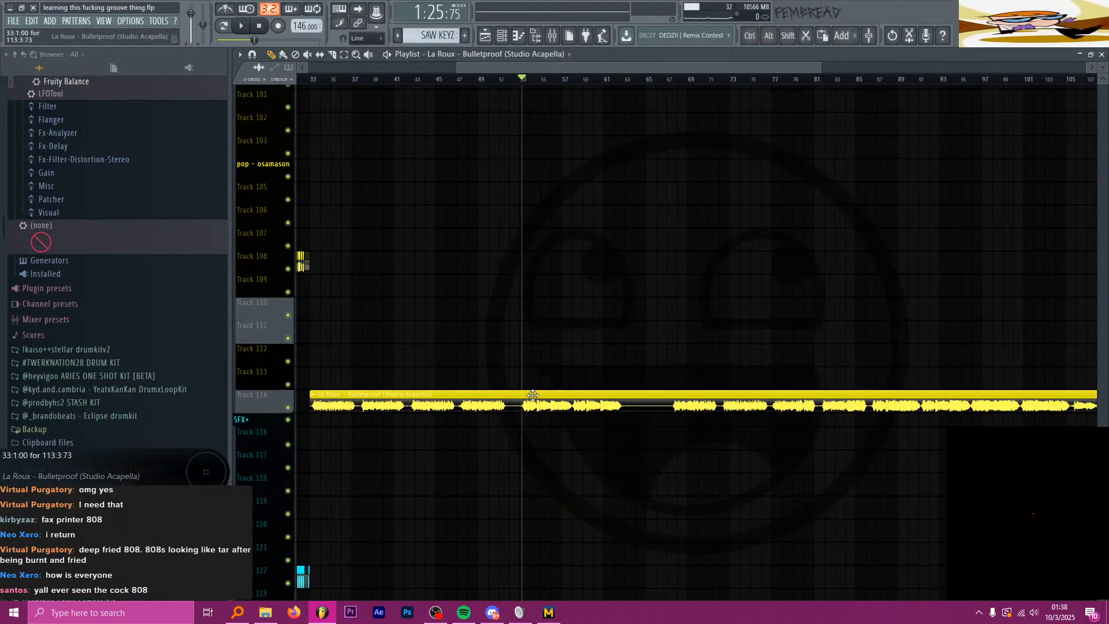
# Step: Clone the Audio Clip channel in the VOX group of the channel rack, then enlarge the rack and move it up
pyautogui.click(502, 35)
pyautogui.click(659, 358)
pyautogui.hotkey('alt', 'c')
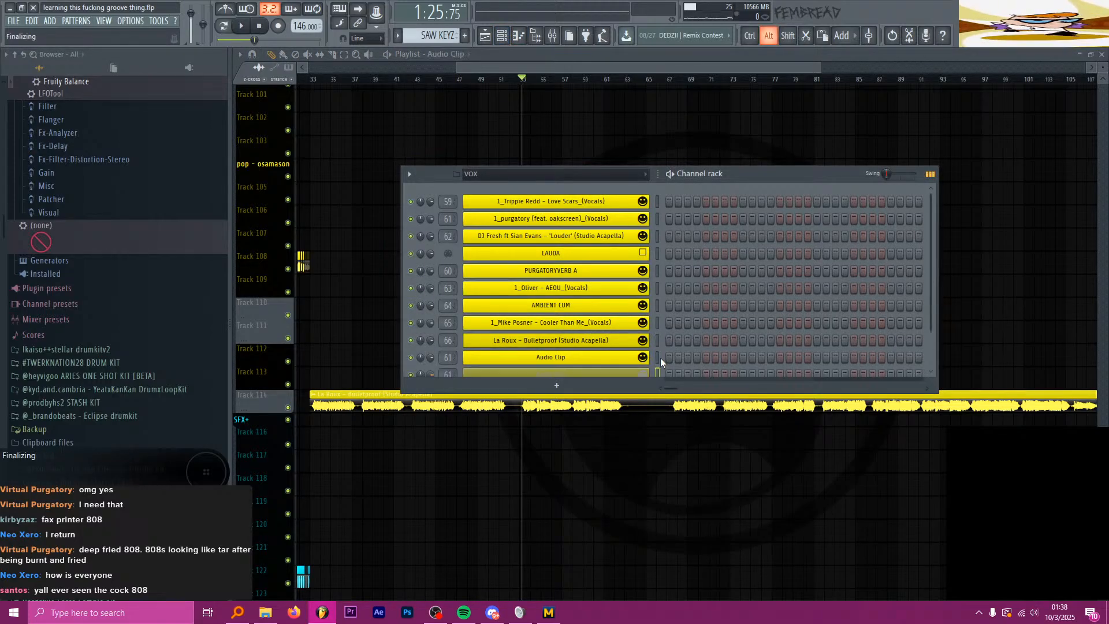
pyautogui.moveTo(670, 393); pyautogui.dragTo(670, 429)
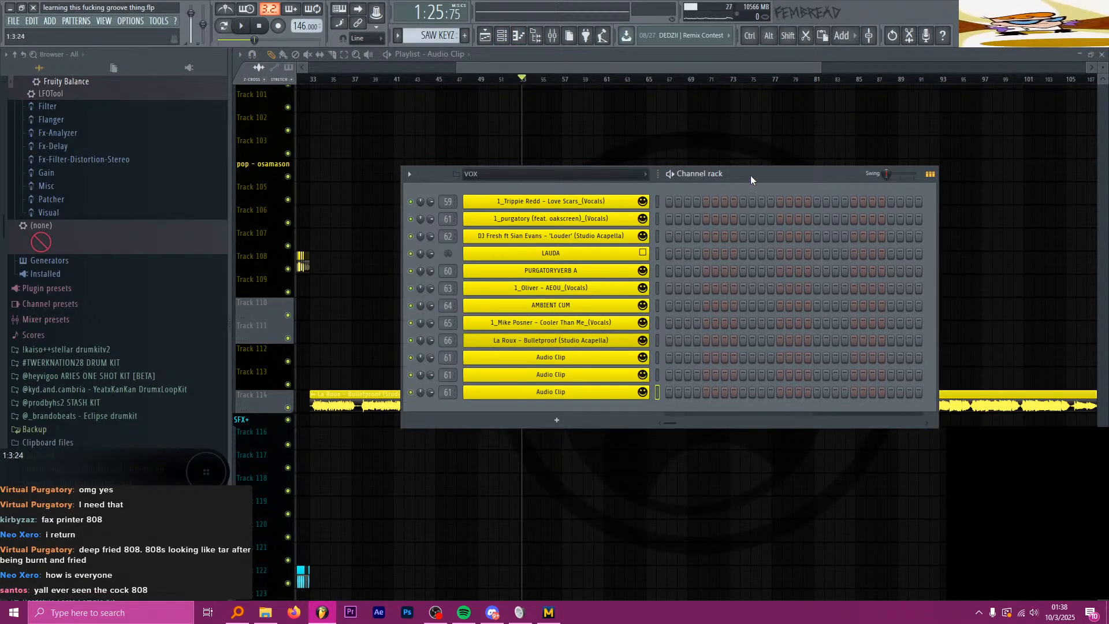
pyautogui.moveTo(750, 174); pyautogui.dragTo(759, 144)
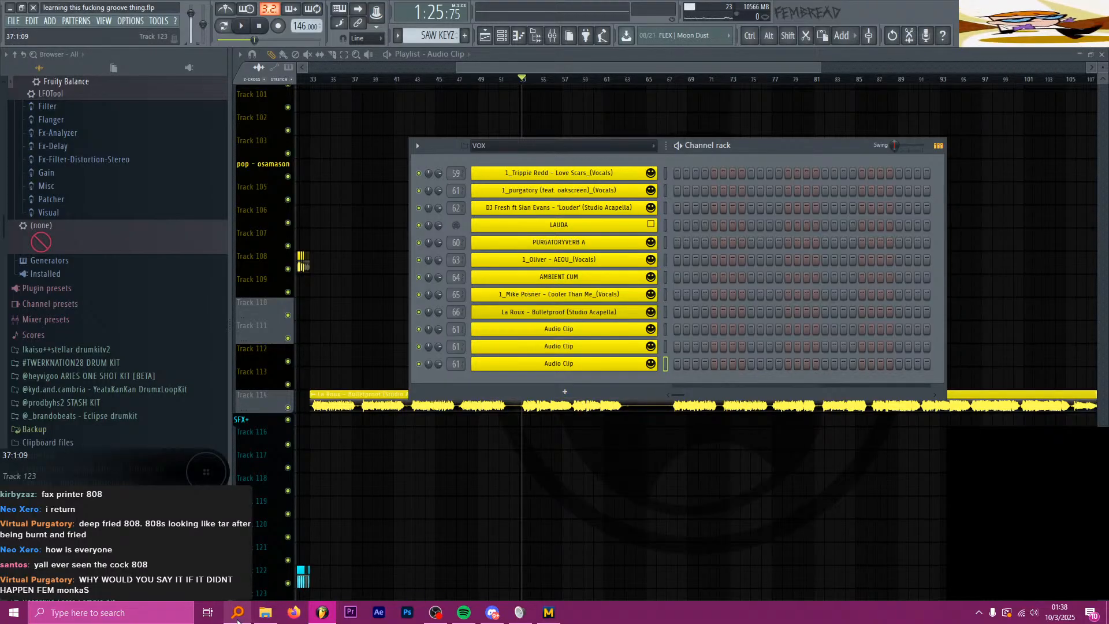
# Step: Switch to File Explorer, go up from the these are idk folder to Music, and reposition the window over FL Studio
pyautogui.moveTo(238, 611)
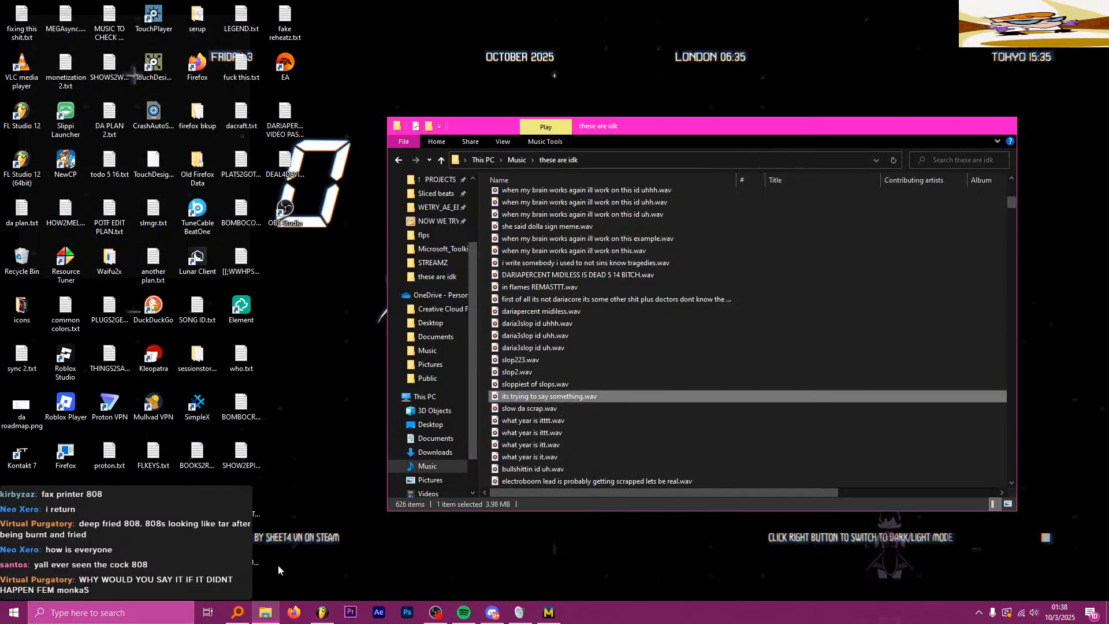
pyautogui.click(279, 565)
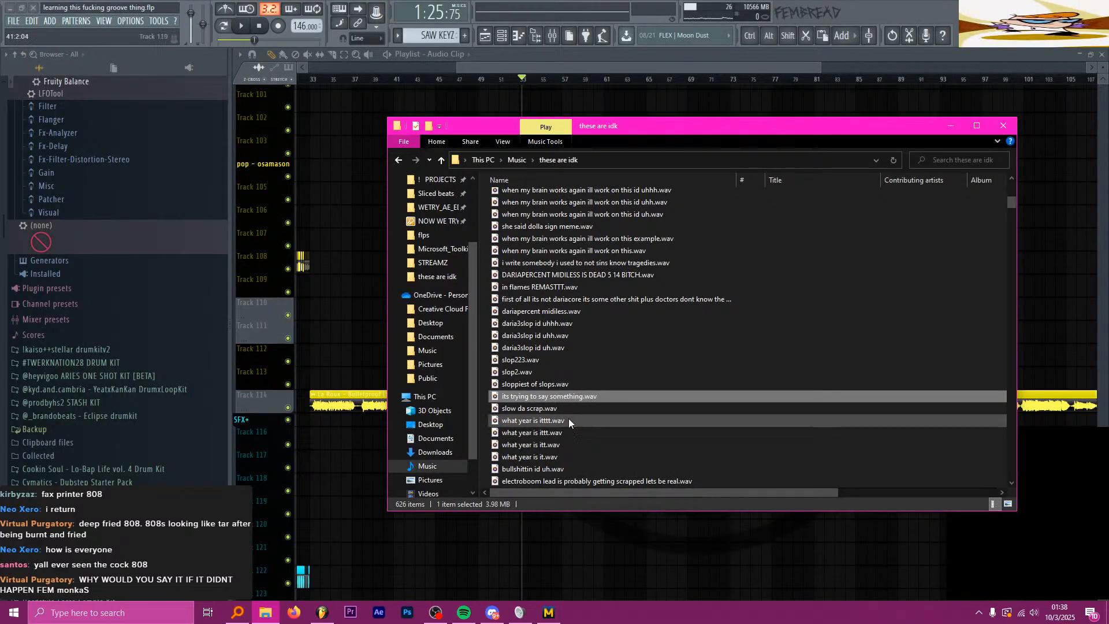
pyautogui.click(518, 161)
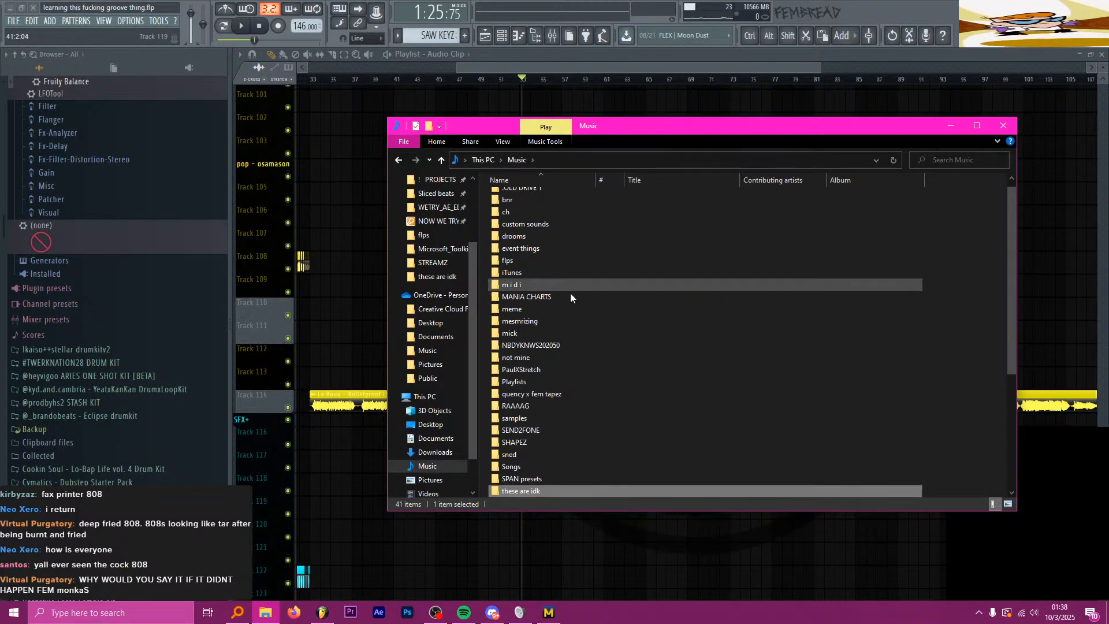
pyautogui.scroll(1, 583, 341)
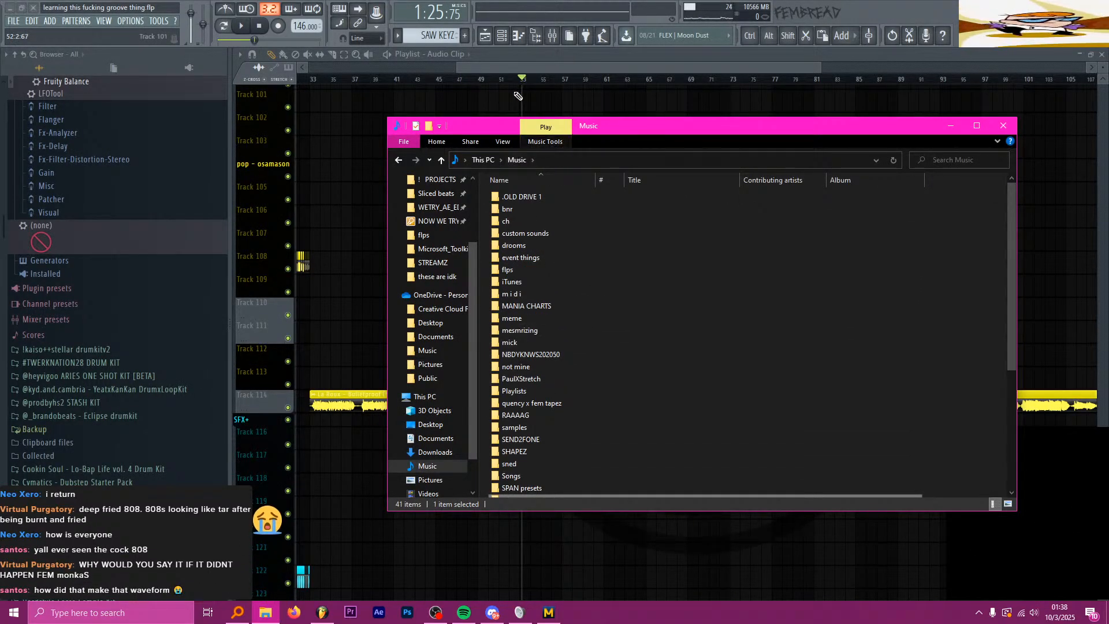
pyautogui.moveTo(597, 126); pyautogui.dragTo(584, 401)
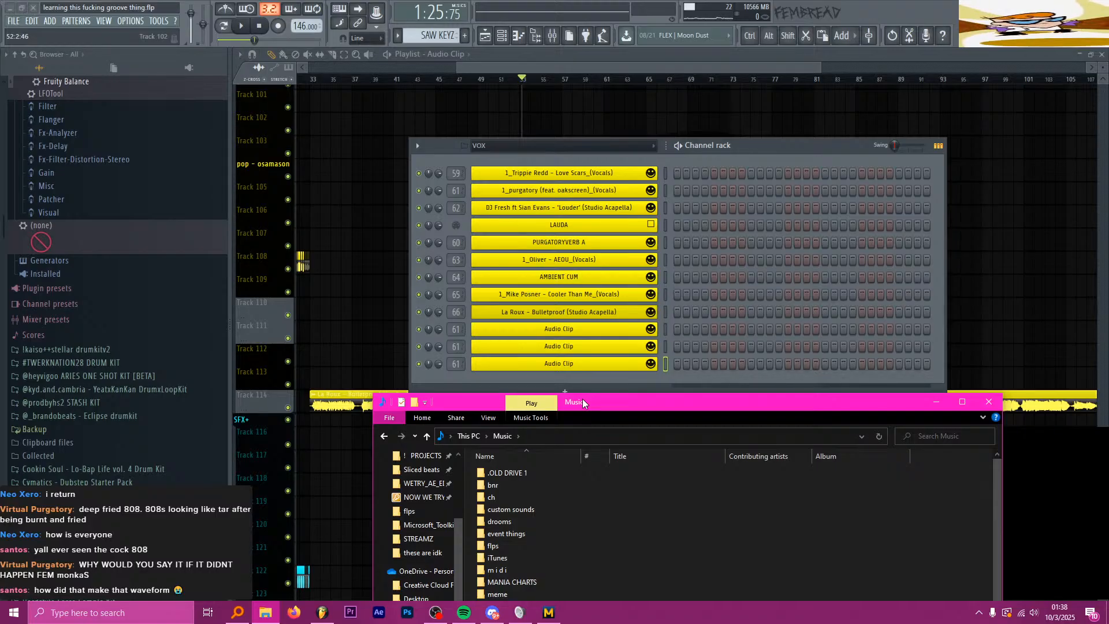
pyautogui.moveTo(582, 399); pyautogui.dragTo(581, 389)
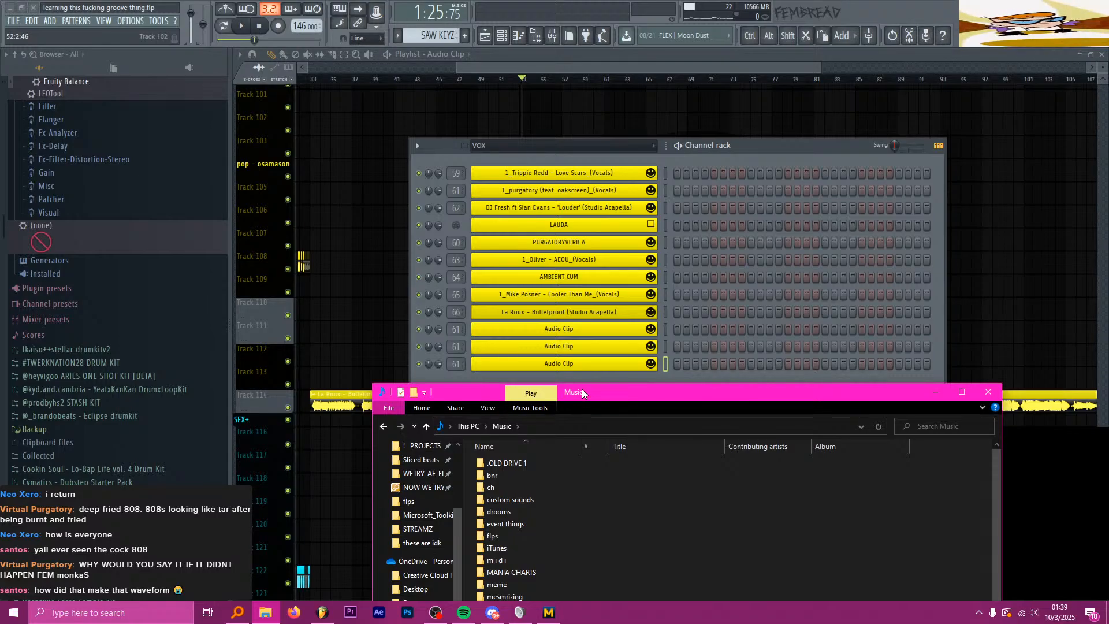
pyautogui.moveTo(581, 389); pyautogui.dragTo(598, 164)
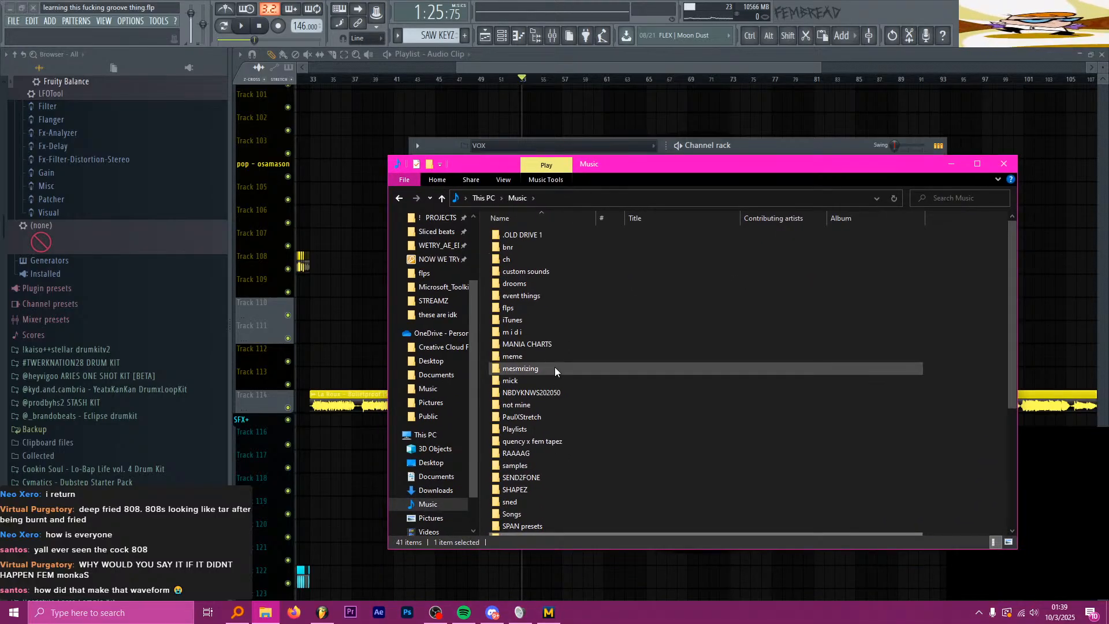
# Step: Switch to Everything, search for bulletproof, and select La Roux - Bulletproof (Studio Acapella).mp3
pyautogui.click(237, 612)
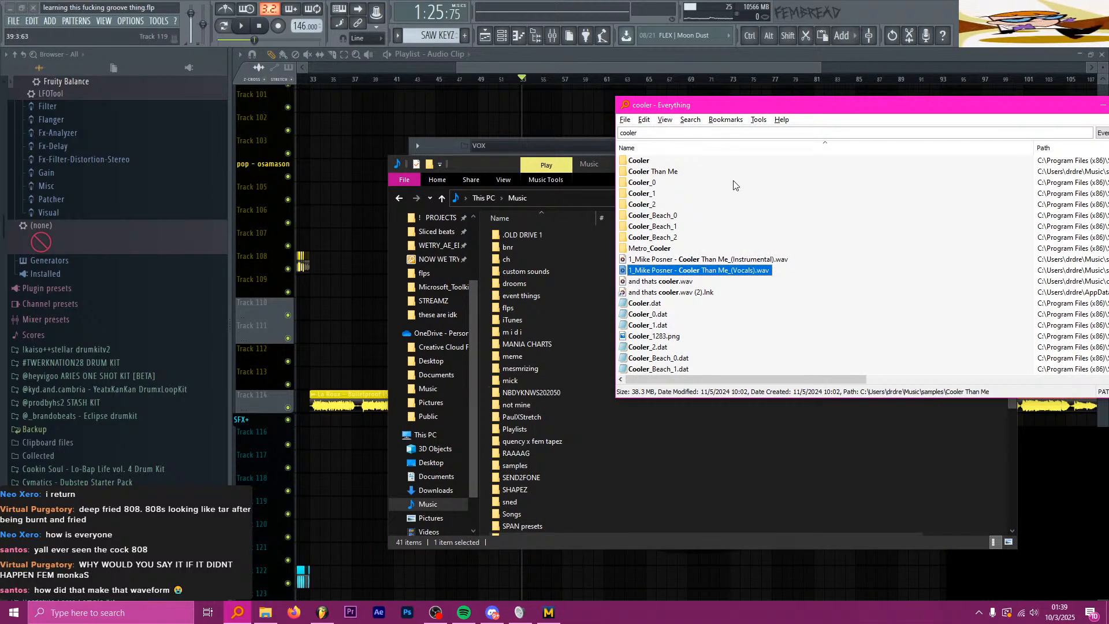
pyautogui.doubleClick(692, 132)
pyautogui.write('bu')
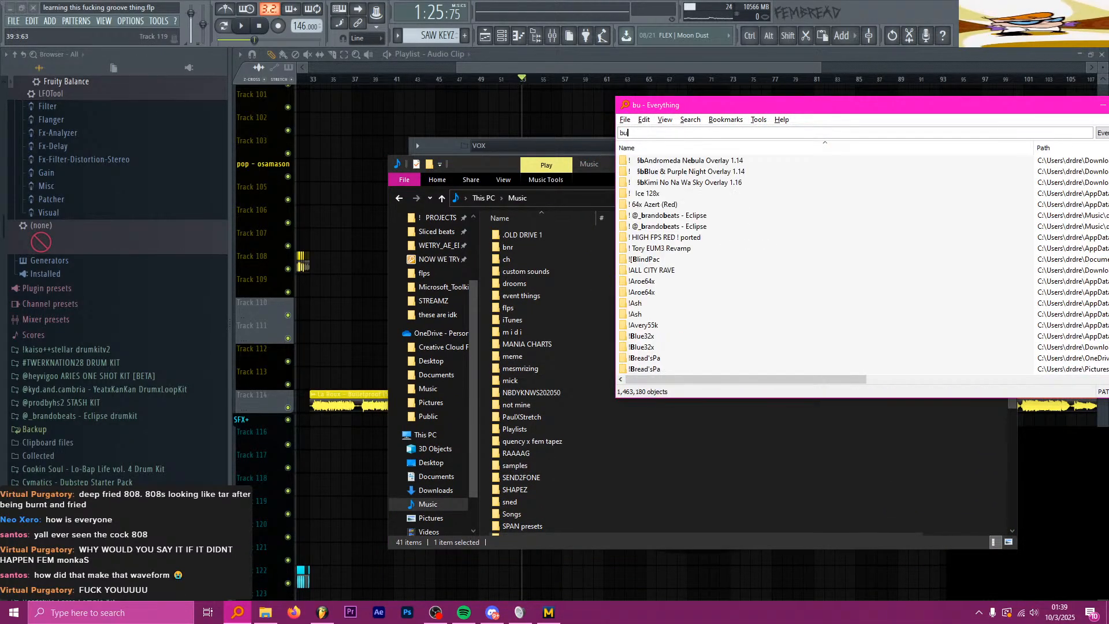
pyautogui.write('lletproof')
pyautogui.click(455, 147)
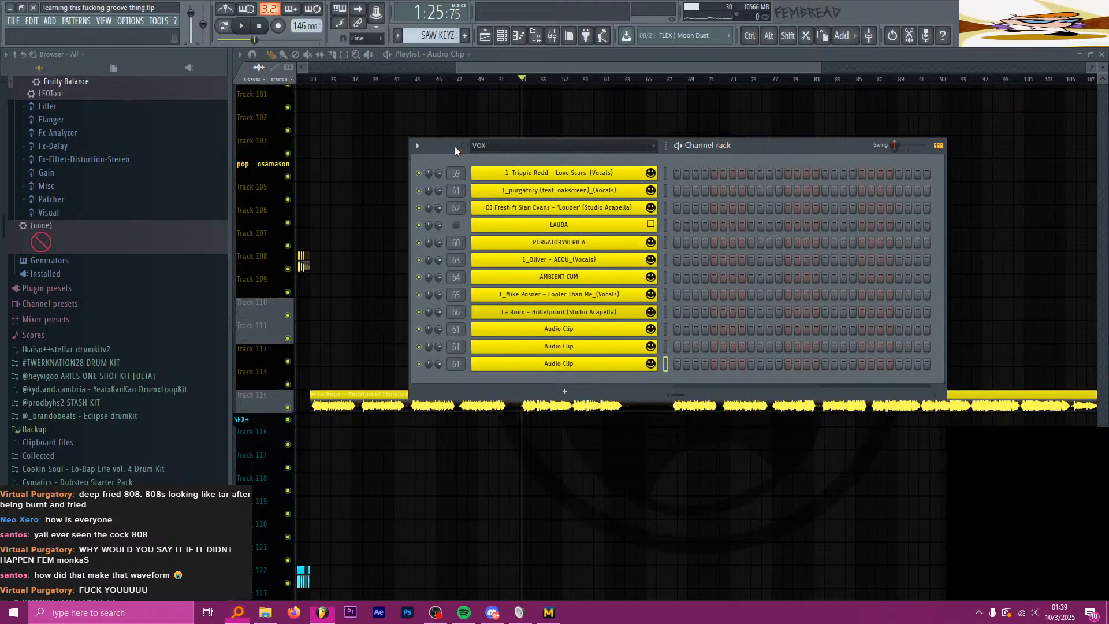
pyautogui.hotkey('alt', 'Tab')
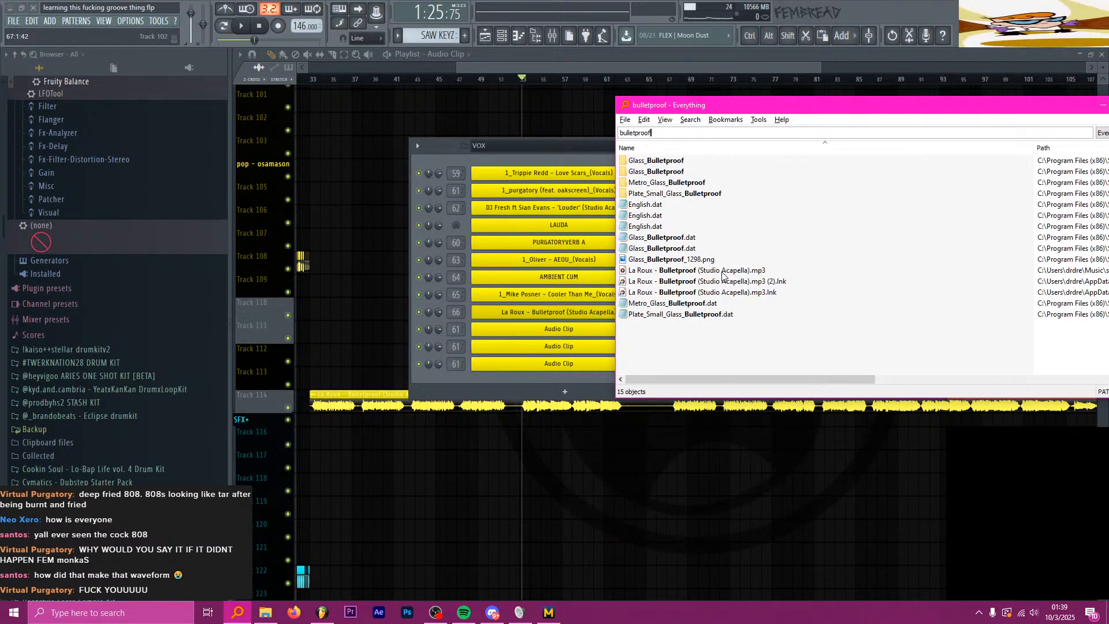
pyautogui.click(689, 272)
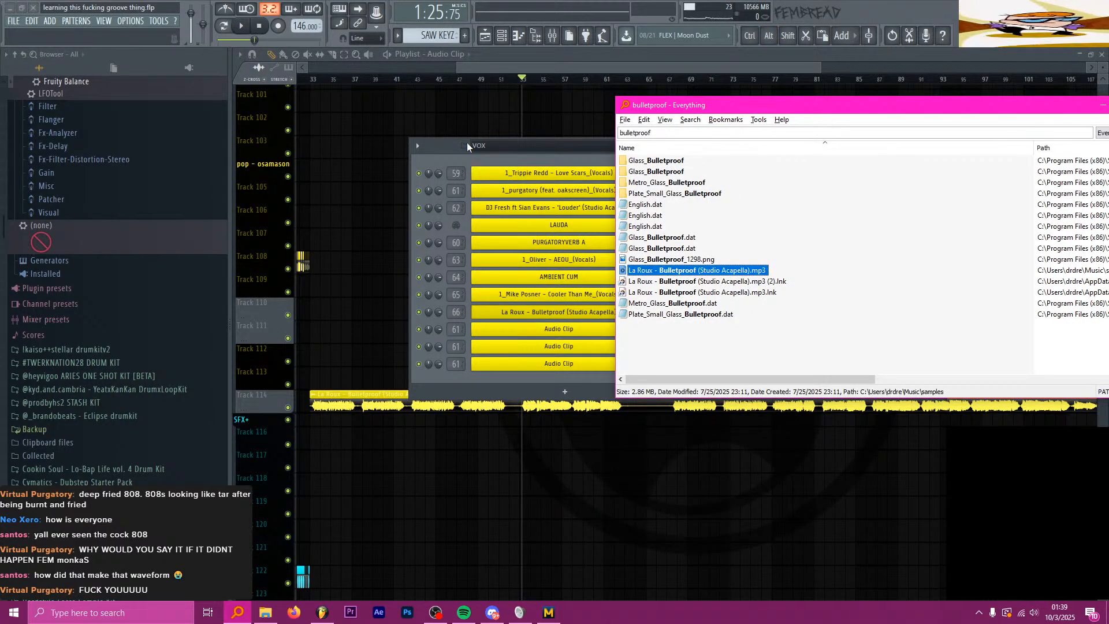
# Step: Back in FL Studio, detect the tempo of the Bulletproof acapella clip on Track 114 with the 100 to 200 BPM range
pyautogui.click(442, 143)
pyautogui.click(366, 396)
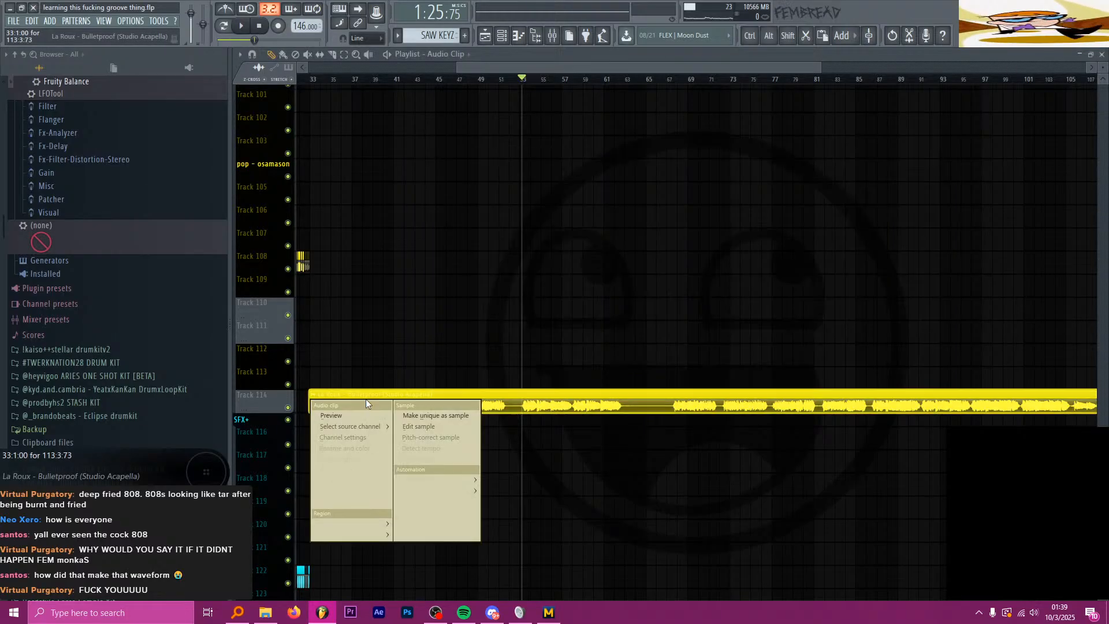
pyautogui.click(439, 459)
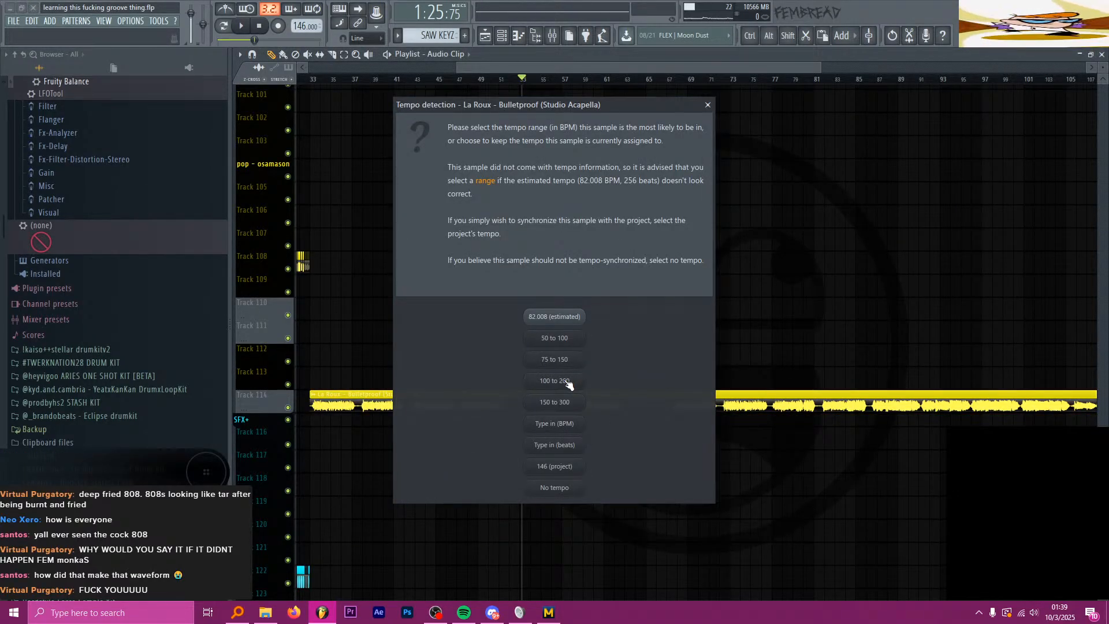
pyautogui.click(569, 382)
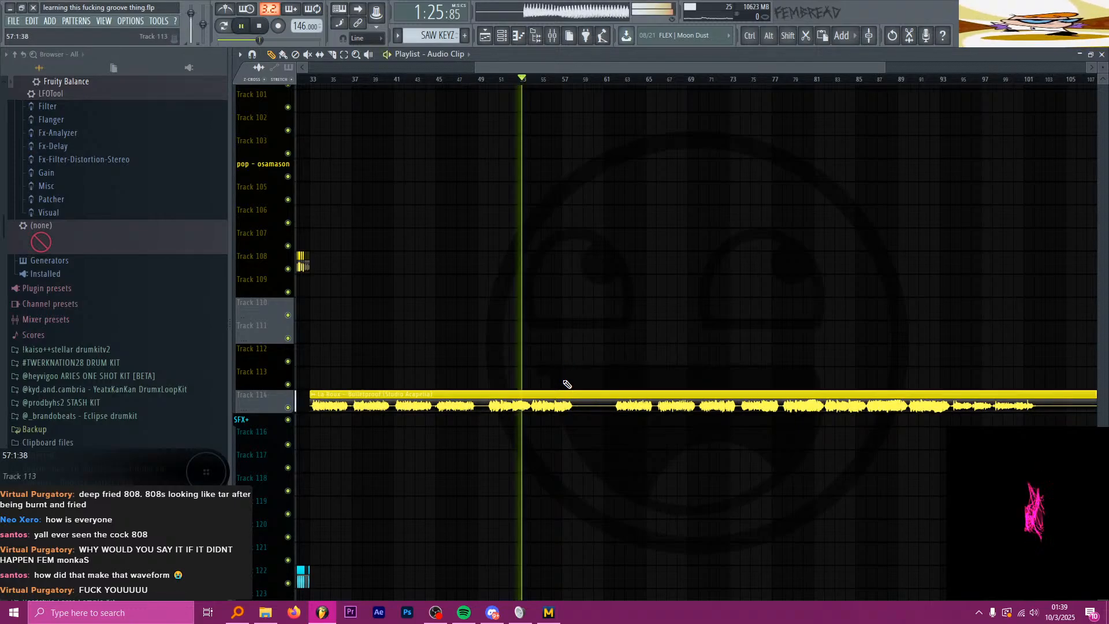
# Step: Play the Bulletproof acapella from about bar 50, where the vocal phrase starts
pyautogui.keyDown('ctrl'); pyautogui.scroll(6, 479, 312); pyautogui.keyUp('ctrl')
pyautogui.click(524, 80)
pyautogui.press('space')
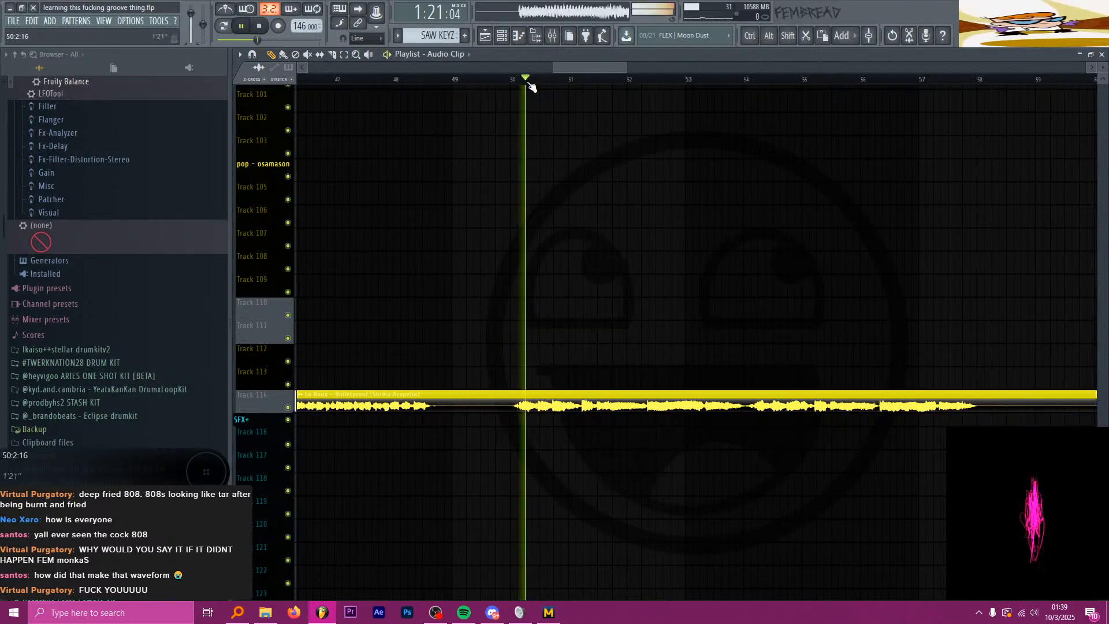
pyautogui.press('space')
# Step: Slice the Bulletproof clip just after bar 50, in front of the vocal phrase, and delete the portion before the cut
pyautogui.keyDown('ctrl'); pyautogui.scroll(-1, 622, 285); pyautogui.keyUp('ctrl')
pyautogui.keyDown('ctrl'); pyautogui.scroll(5, 600, 283); pyautogui.keyUp('ctrl')
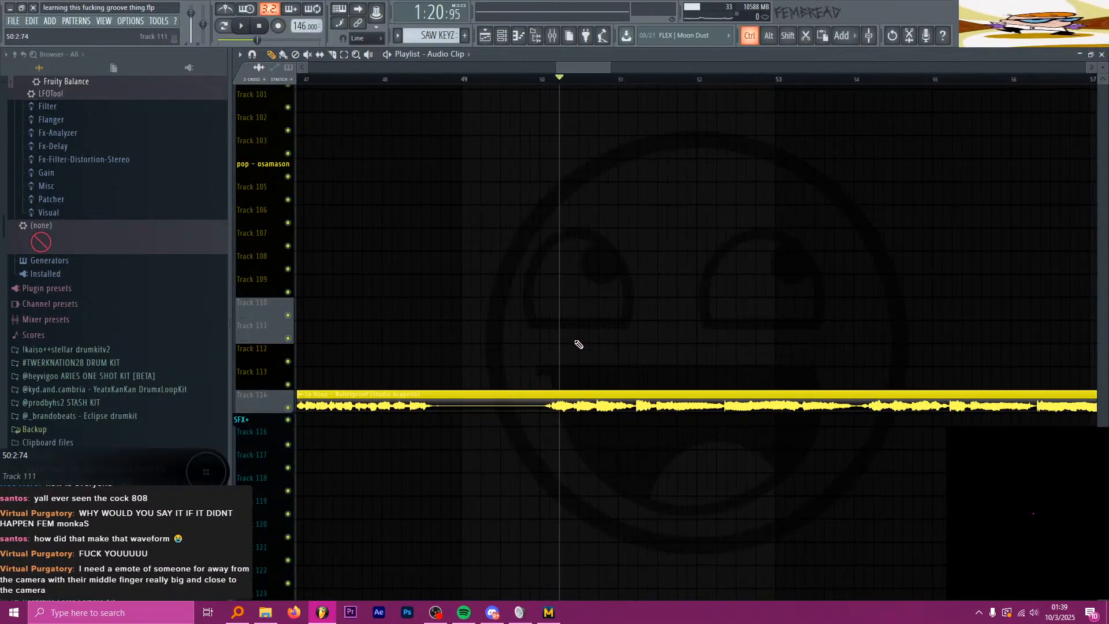
pyautogui.press('c')
pyautogui.click(460, 406)
pyautogui.press('p')
pyautogui.rightClick(459, 404)
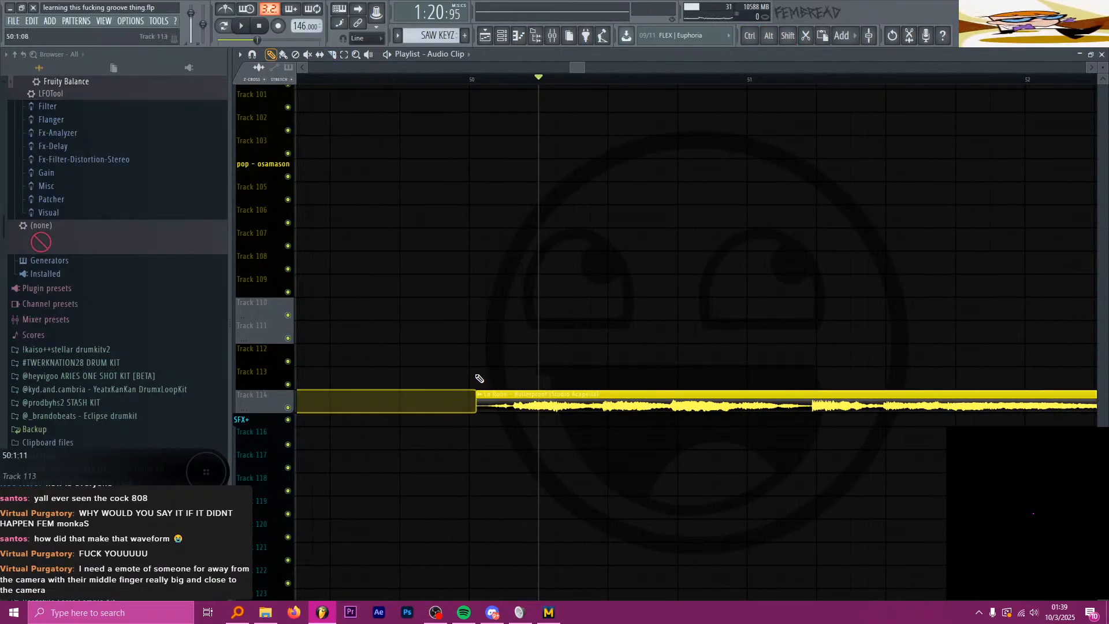
# Step: Try moving the trimmed Bulletproof clip on Track 114 back to bar 45, and undo the move
pyautogui.keyDown('ctrl'); pyautogui.scroll(-9, 643, 314); pyautogui.keyUp('ctrl')
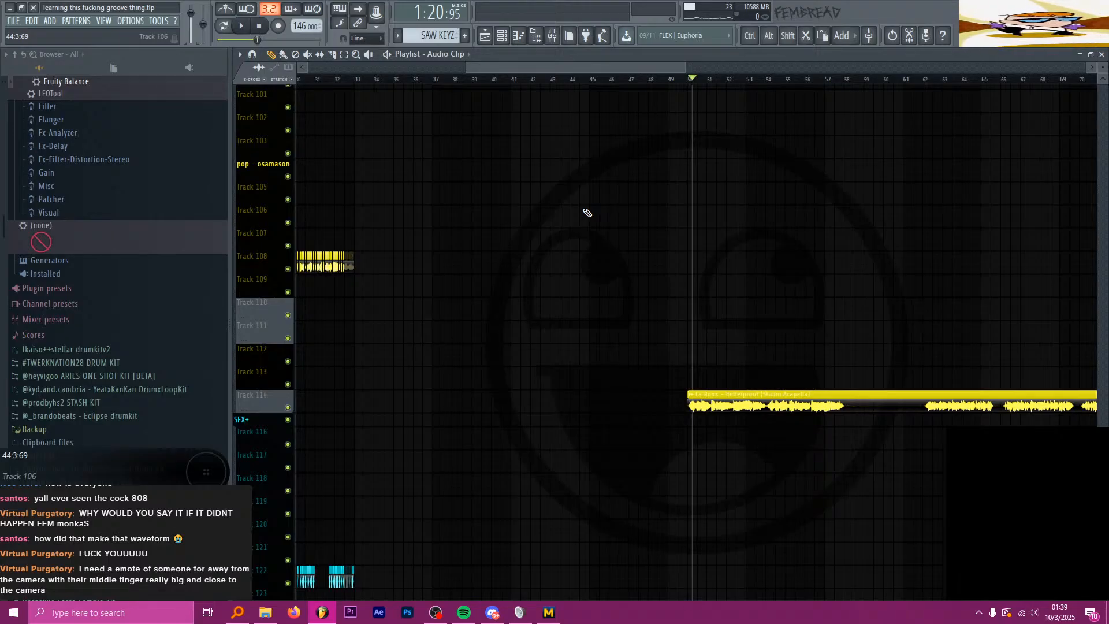
pyautogui.click(357, 79)
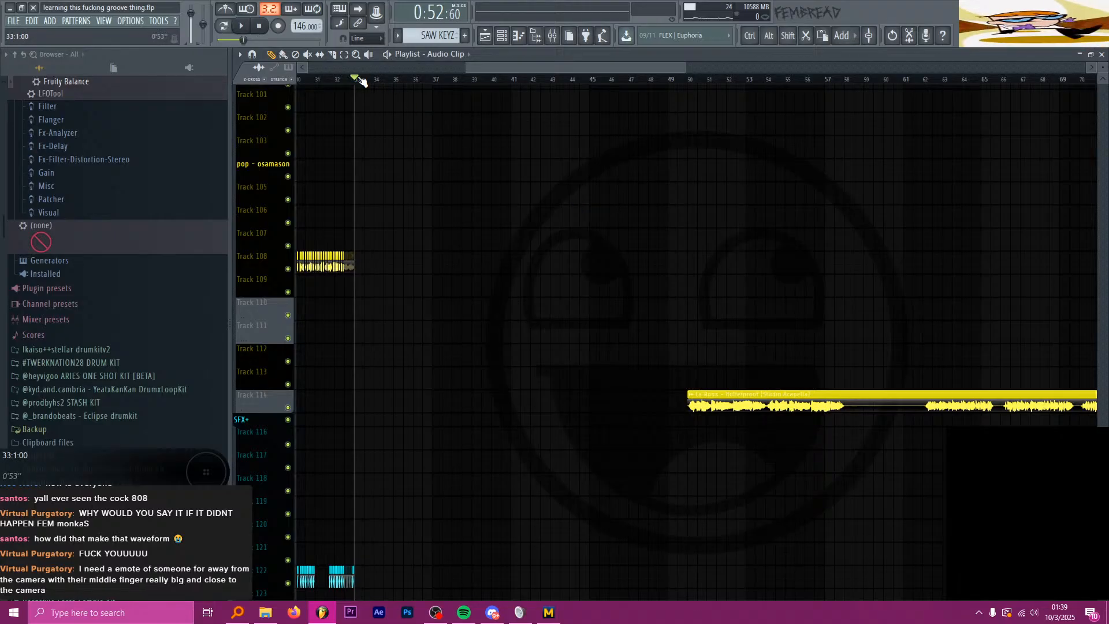
pyautogui.moveTo(726, 394); pyautogui.dragTo(628, 389)
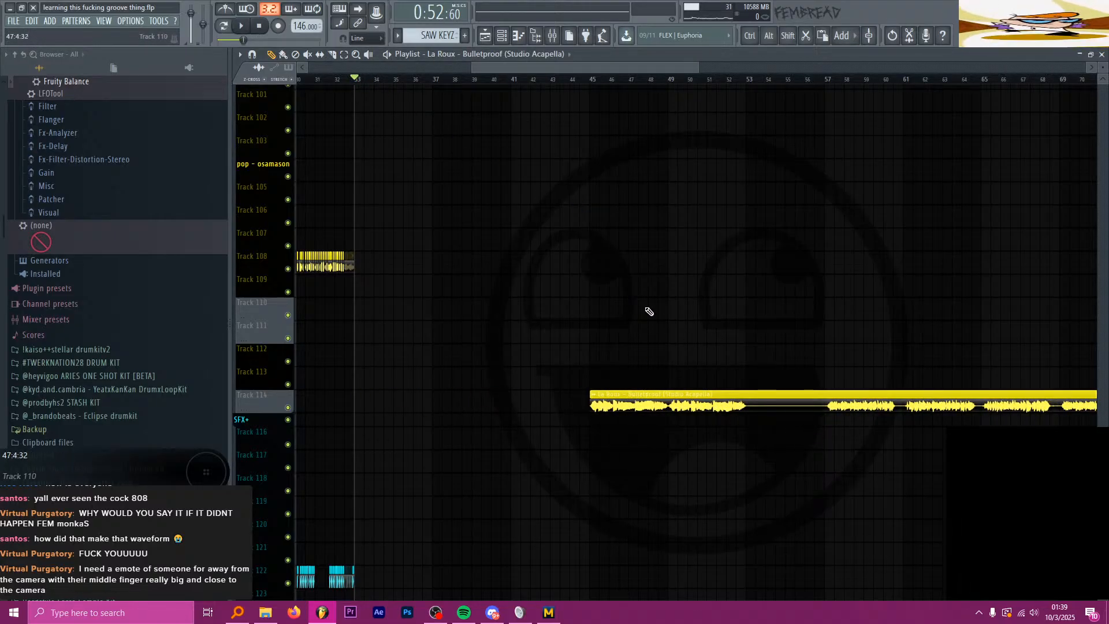
pyautogui.scroll(5, 683, 349)
pyautogui.scroll(3, 673, 347)
pyautogui.scroll(-8, 623, 356)
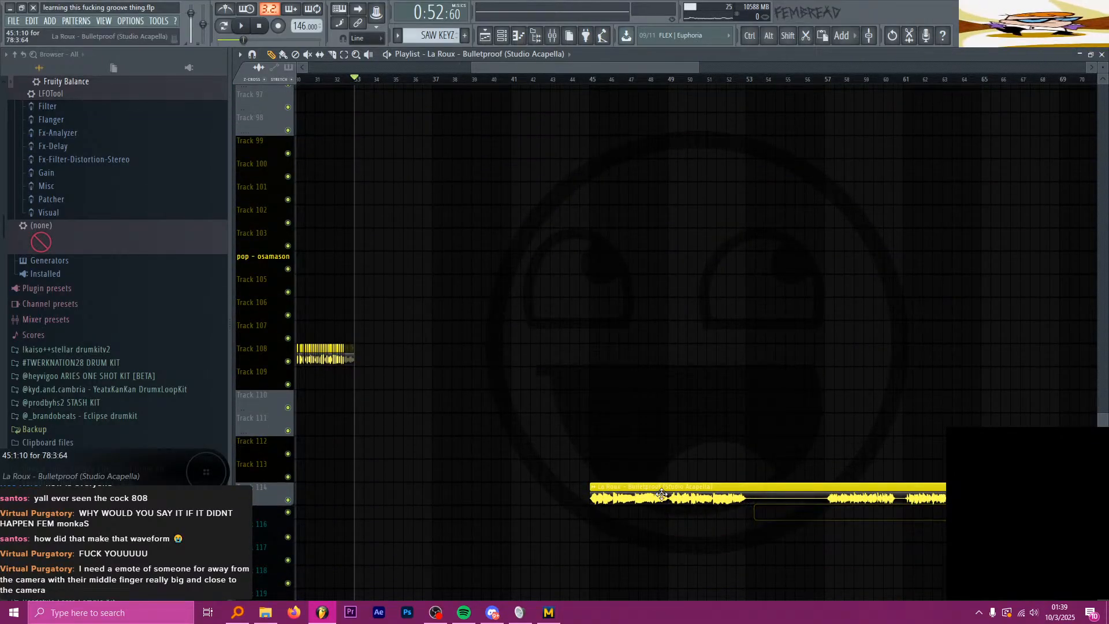
pyautogui.hotkey('ctrl', 'z')
# Step: Move the trimmed Bulletproof clip on Track 114 about one bar earlier, so it starts just after bar 49
pyautogui.scroll(4, 751, 426)
pyautogui.scroll(-6, 729, 416)
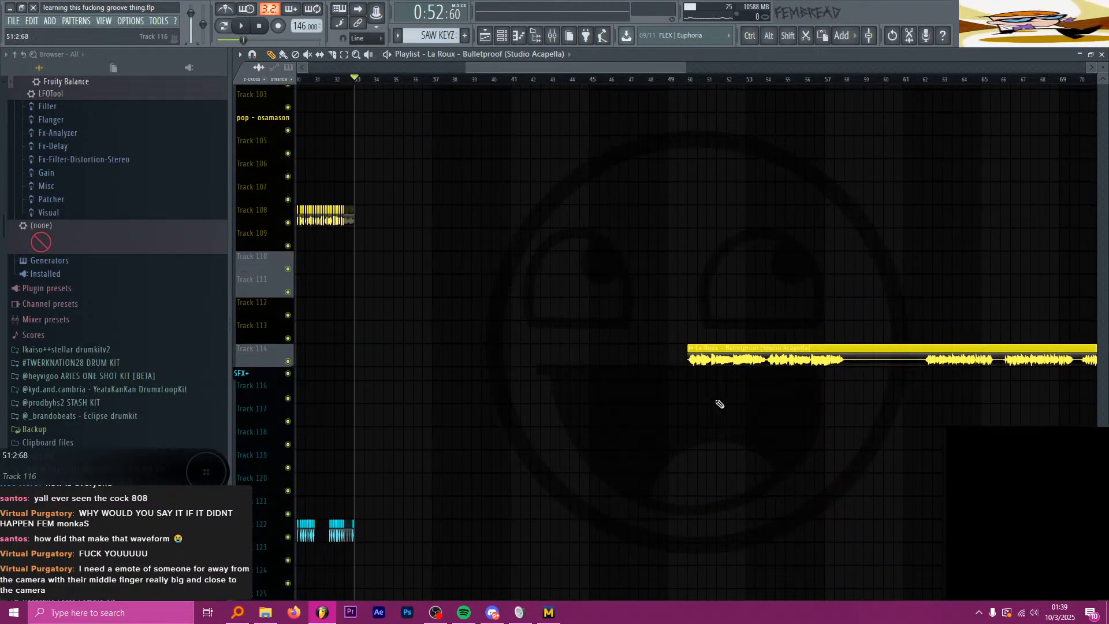
pyautogui.scroll(2, 711, 399)
pyautogui.scroll(2, 712, 401)
pyautogui.moveTo(687, 361); pyautogui.dragTo(629, 360)
pyautogui.scroll(4, 669, 362)
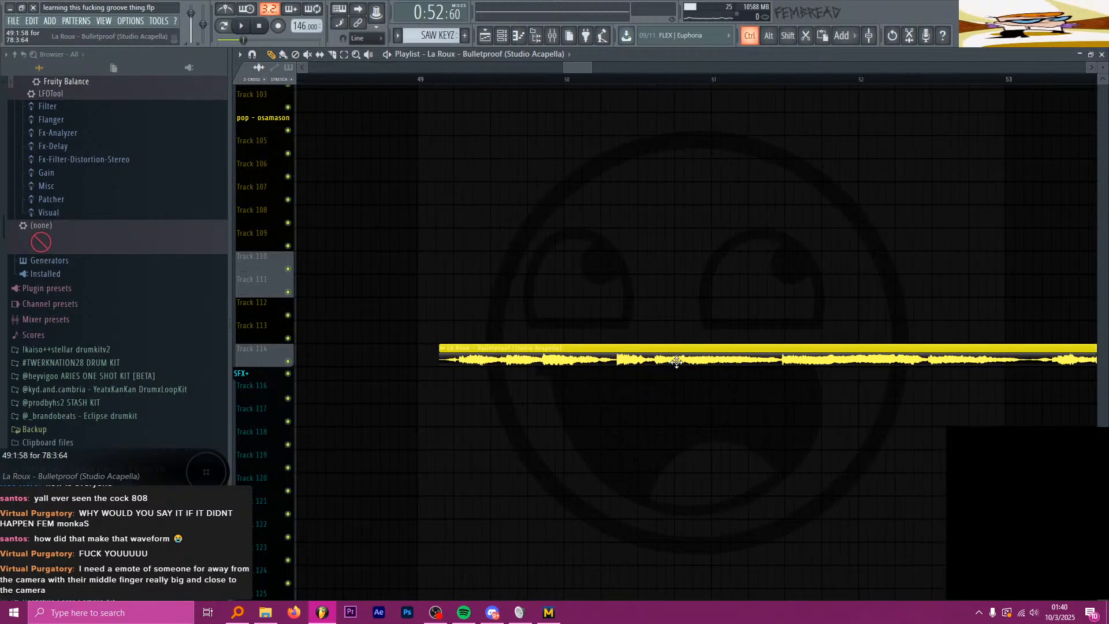
pyautogui.scroll(-3, 512, 265)
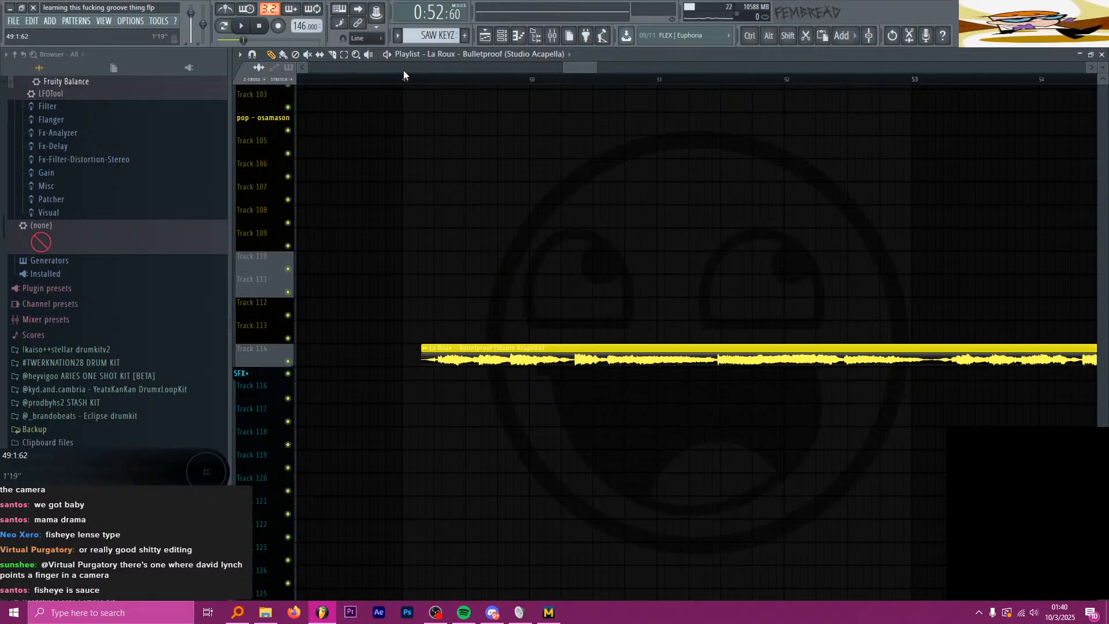
# Step: Play short passages from the start of the Bulletproof clip, just after bar 49, to check where the vocal comes in
pyautogui.moveTo(419, 82); pyautogui.dragTo(436, 84)
pyautogui.press('space')
pyautogui.press('space')
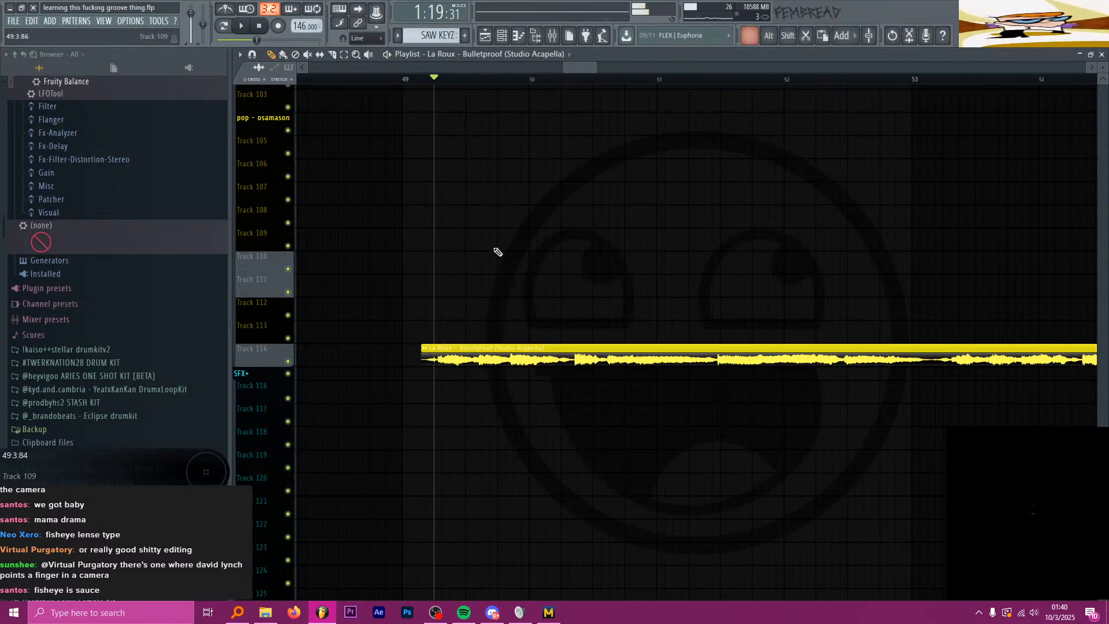
pyautogui.scroll(4, 437, 307)
pyautogui.press('space')
pyautogui.press('space')
pyautogui.scroll(1, 504, 341)
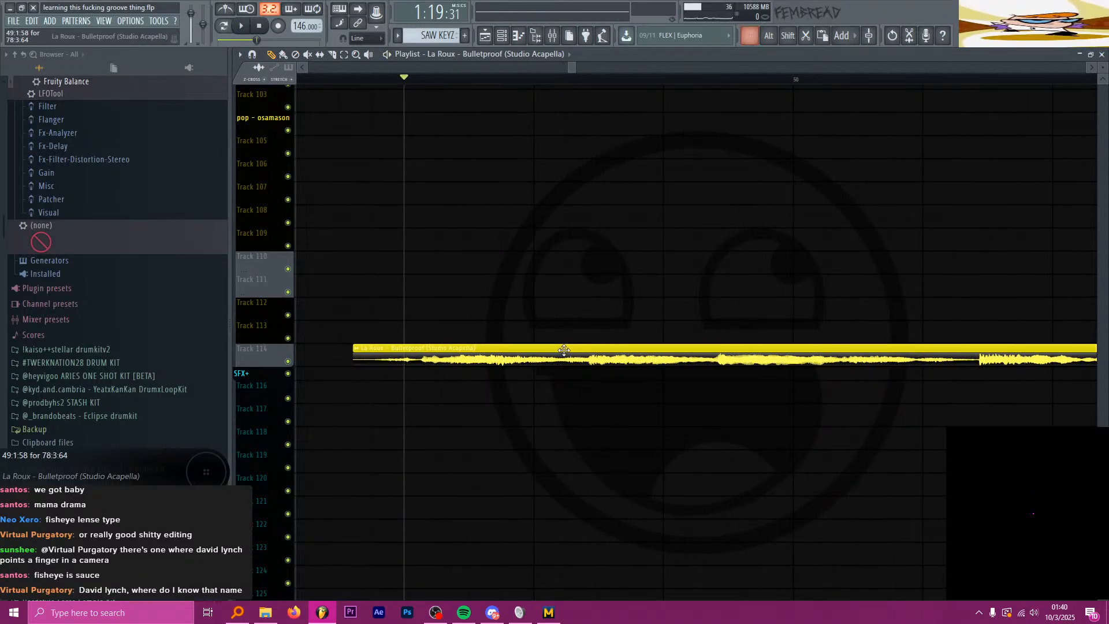
# Step: Shift the Bulletproof clip slightly earlier so it begins a fraction of a bar before bar 49
pyautogui.scroll(-2, 565, 351)
pyautogui.moveTo(561, 355); pyautogui.dragTo(483, 360)
pyautogui.scroll(2, 478, 359)
pyautogui.scroll(-2, 477, 225)
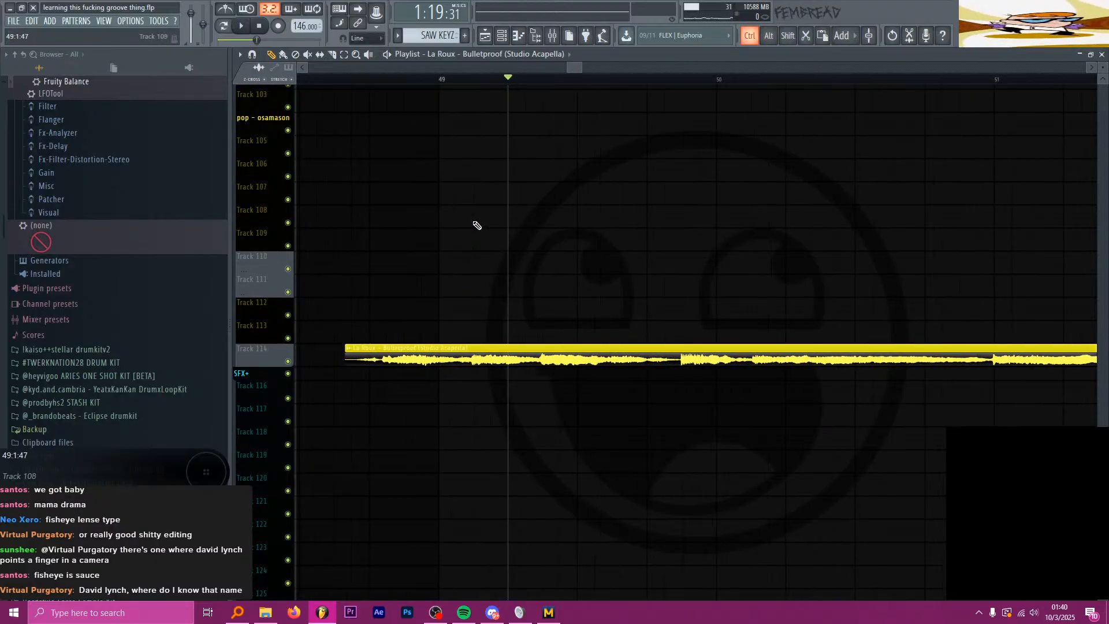
# Step: Turn on the metronome and play the Bulletproof clip from bar 49 to check its timing
pyautogui.click(440, 81)
pyautogui.click(227, 11)
pyautogui.press('space')
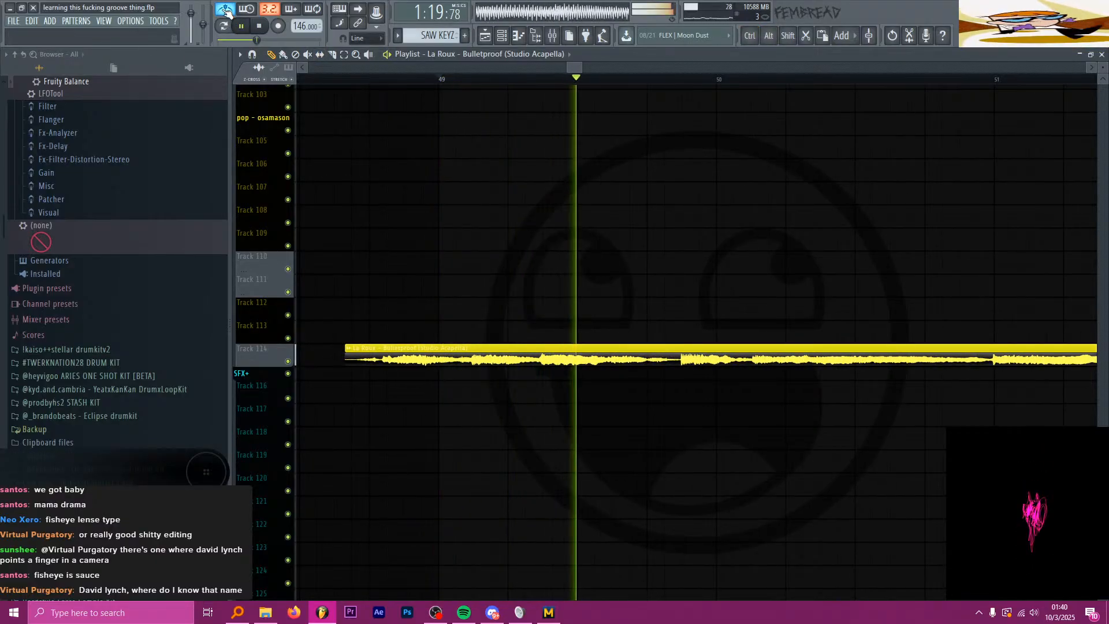
pyautogui.press('space')
pyautogui.scroll(-2, 635, 325)
pyautogui.scroll(-5, 624, 327)
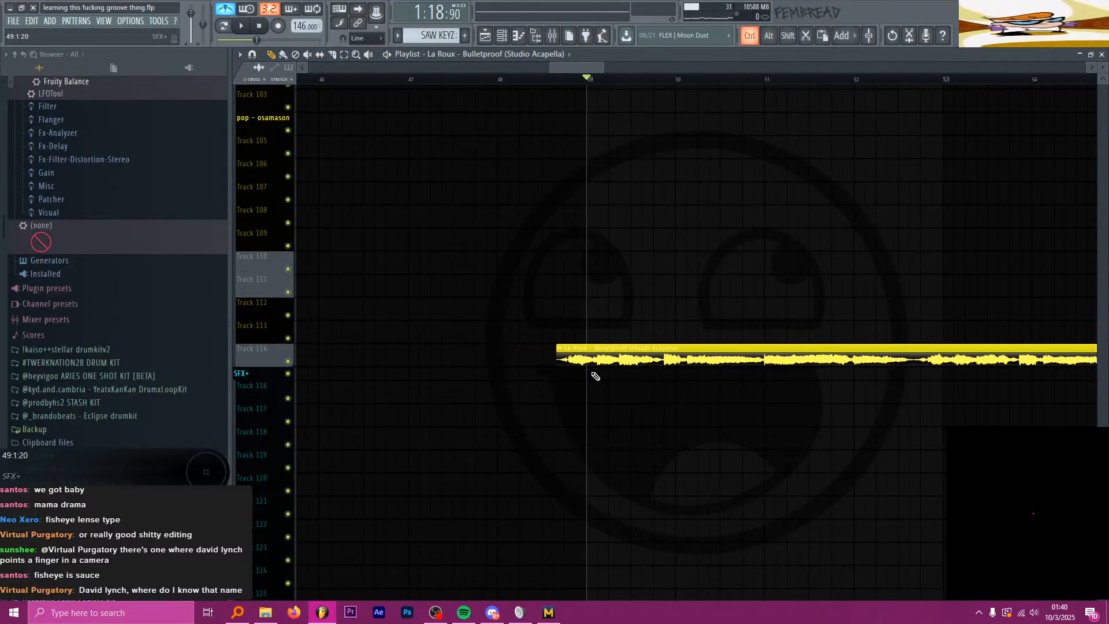
# Step: Show the channel rack's BASS group and audition low notes on the REAL sawbass channel
pyautogui.press('F6')
pyautogui.press('F9')
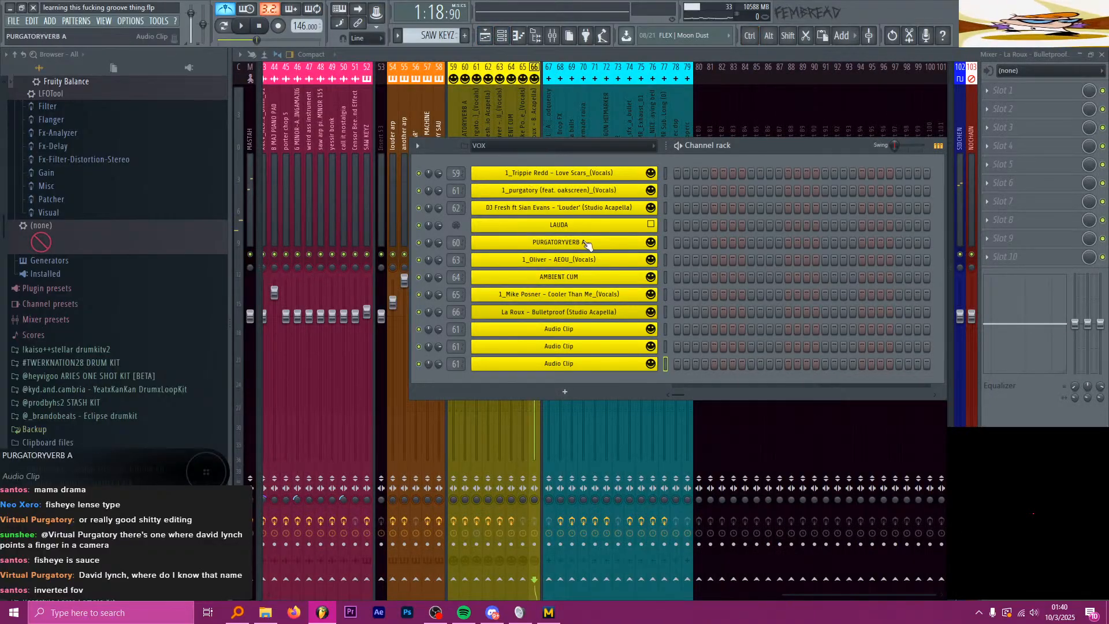
pyautogui.click(549, 145)
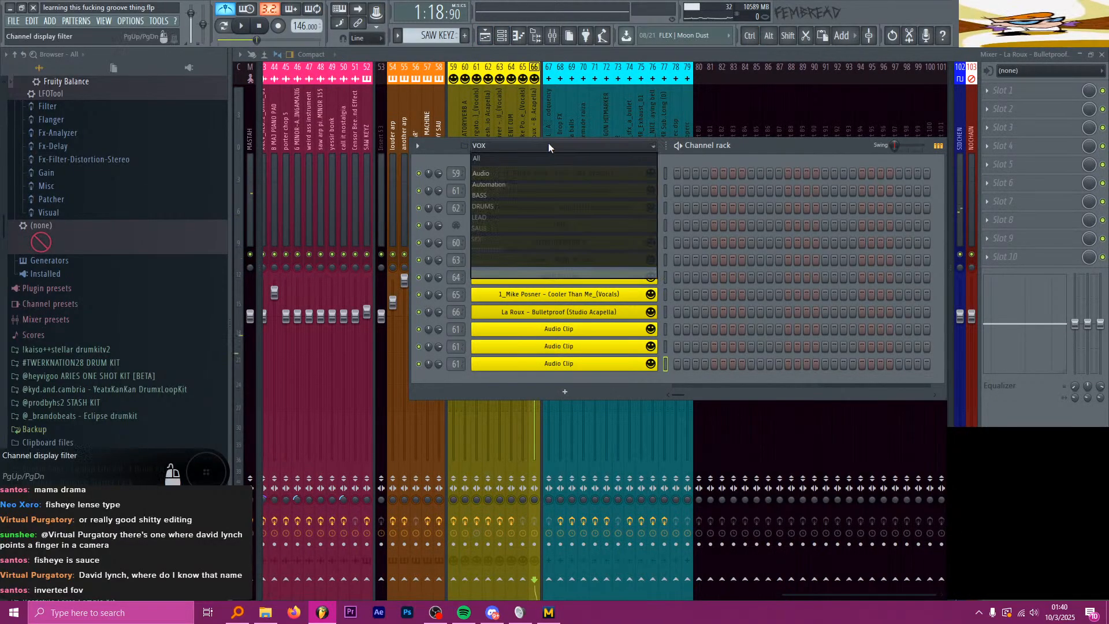
pyautogui.click(539, 197)
pyautogui.press('z')
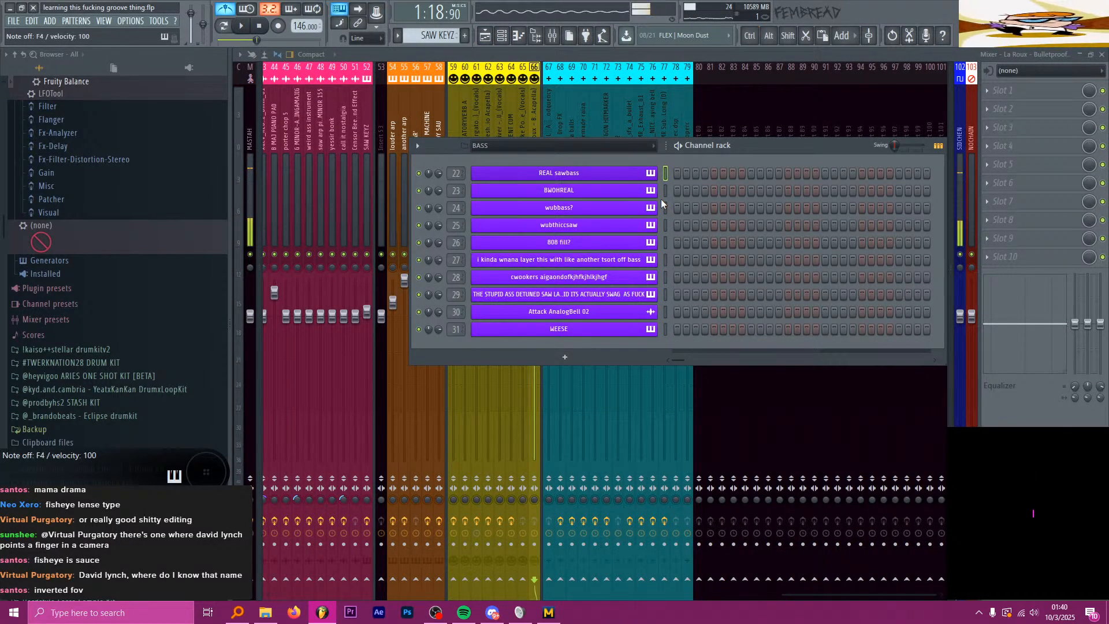
pyautogui.press('z')
pyautogui.press('z')
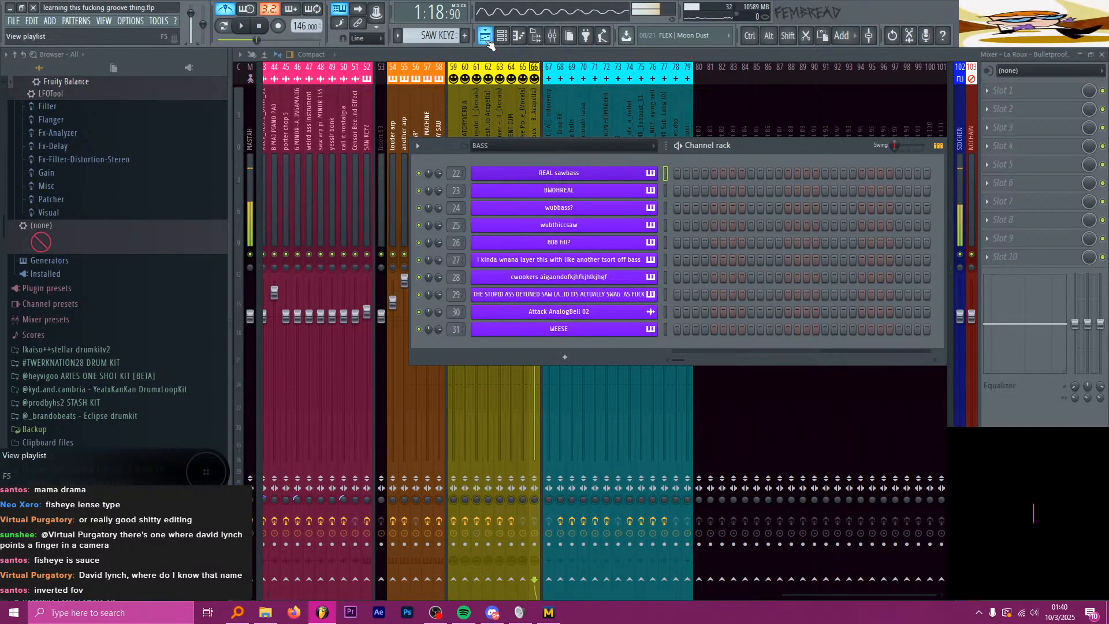
# Step: Return to the playlist and remove the stray clip placed on Track 113, just above the Bulletproof acapella
pyautogui.press('F5')
pyautogui.doubleClick(745, 338)
pyautogui.rightClick(744, 338)
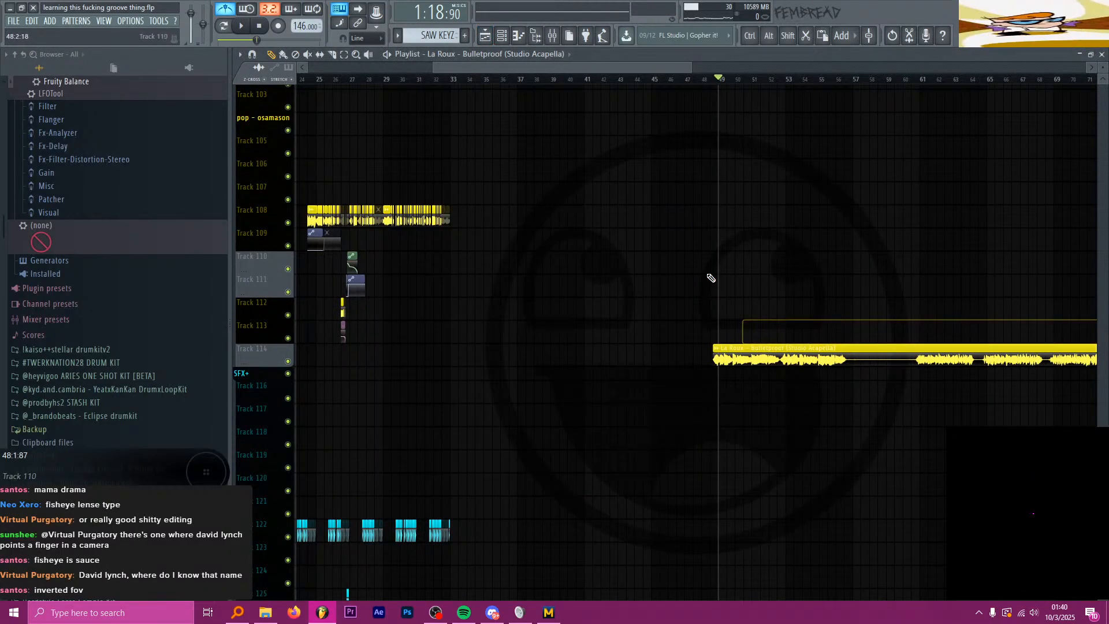
# Step: Adjust the time-stretching pitch of the Bulletproof acapella slightly in its channel settings
pyautogui.doubleClick(728, 350)
pyautogui.moveTo(543, 284); pyautogui.dragTo(543, 287)
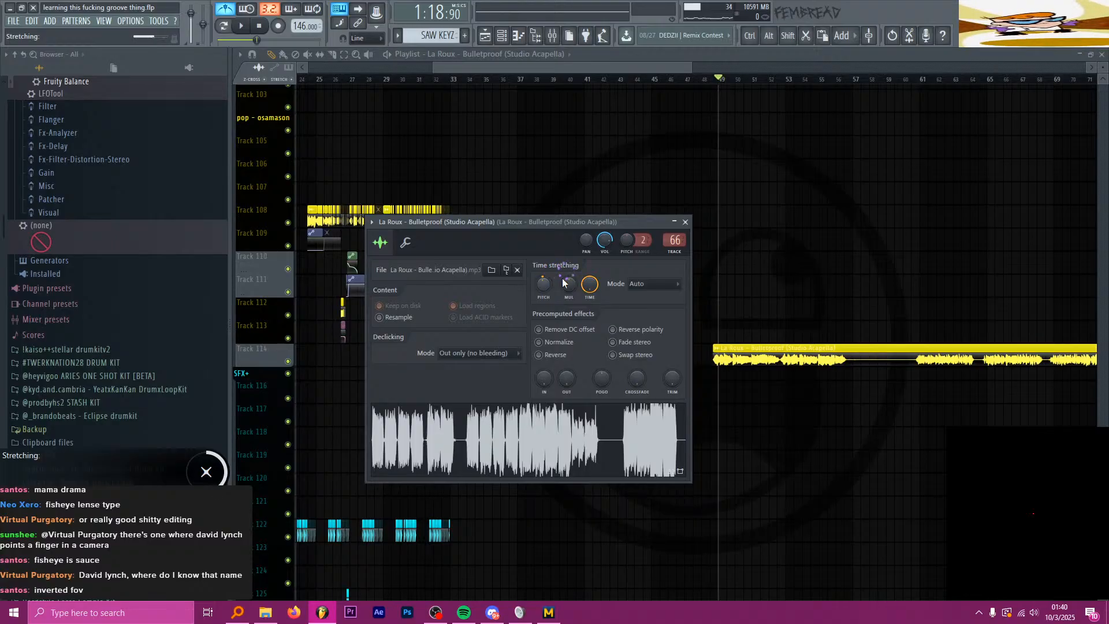
pyautogui.click(686, 222)
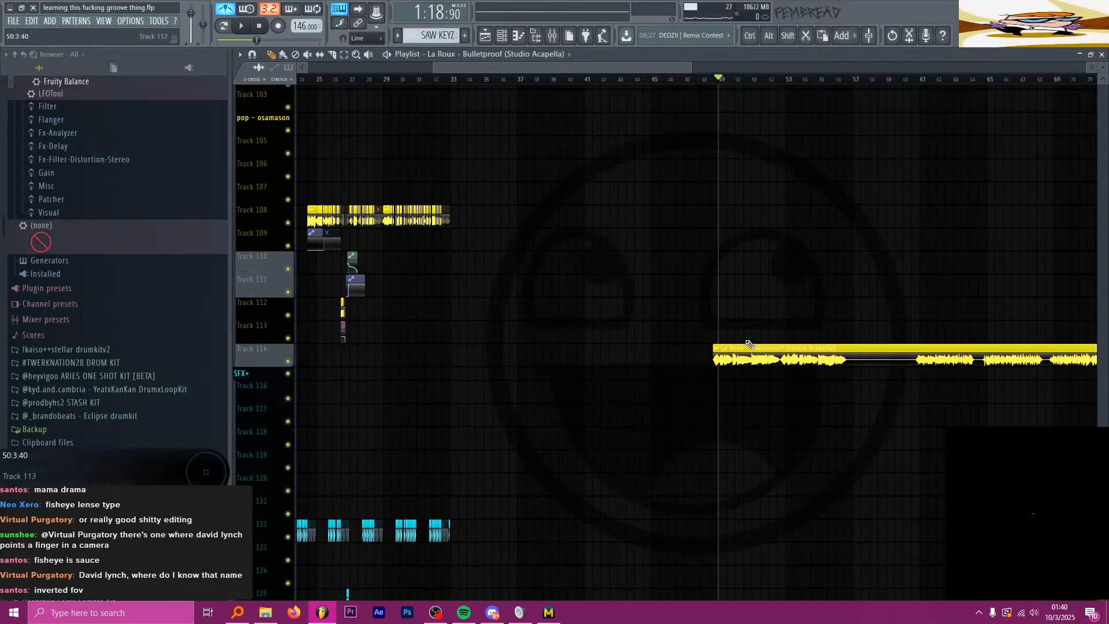
# Step: Move the Bulletproof clip on Track 114 earlier so it starts at 32:3:63, just before bar 33
pyautogui.moveTo(742, 349); pyautogui.dragTo(448, 348)
pyautogui.scroll(5, 501, 359)
pyautogui.scroll(3, 480, 350)
# Step: Save the project and cut off the part of the Bulletproof clip that lies before bar 33
pyautogui.click(385, 79)
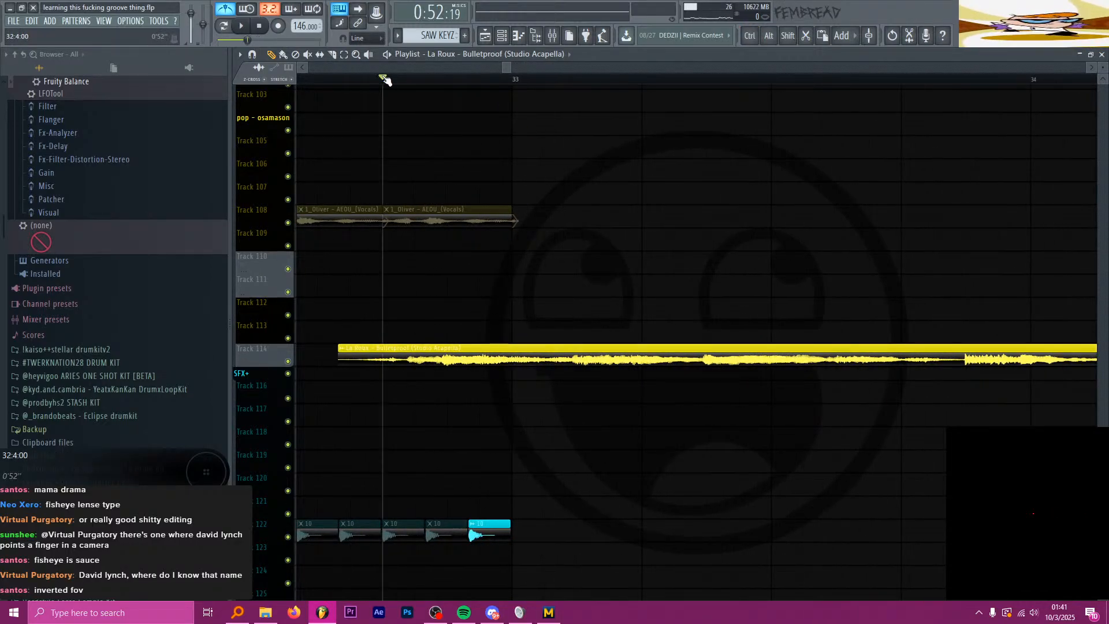
pyautogui.click(516, 80)
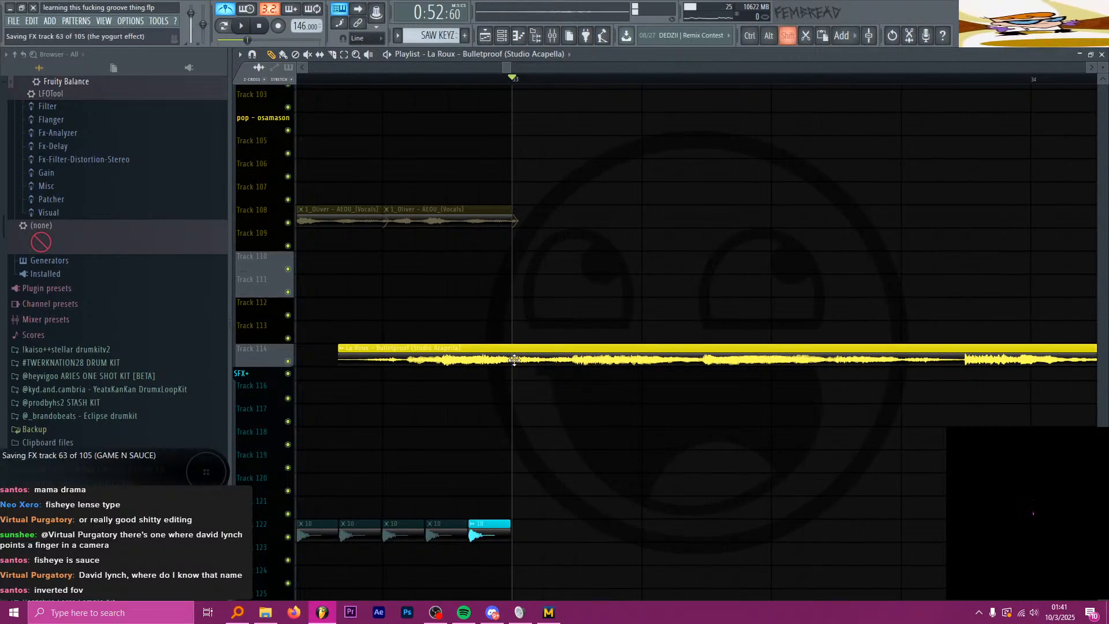
pyautogui.click(258, 27)
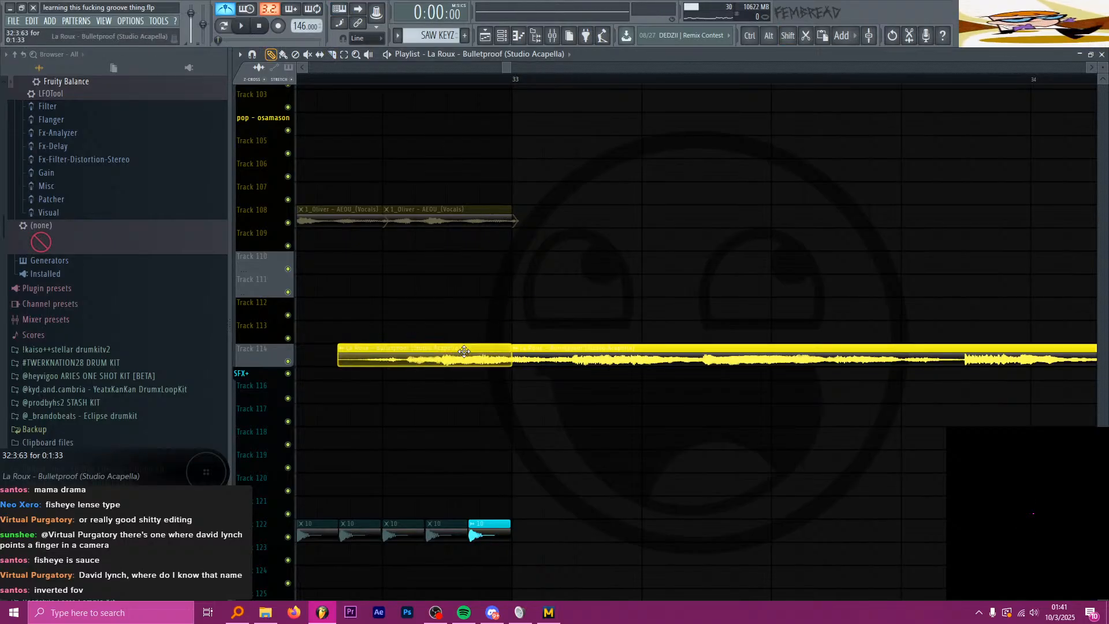
pyautogui.rightClick(482, 359)
# Step: Turn off the metronome and play the Bulletproof clip from bar 33, checking its track in the mixer and its timing in the playlist
pyautogui.click(513, 80)
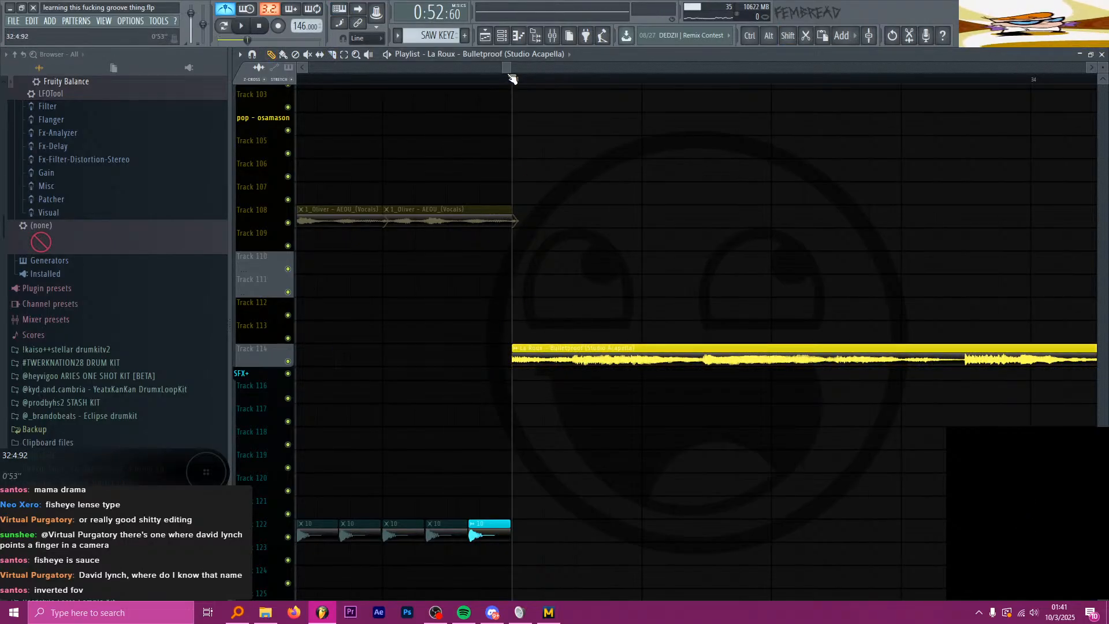
pyautogui.press('space')
pyautogui.scroll(-3, 399, 194)
pyautogui.press('space')
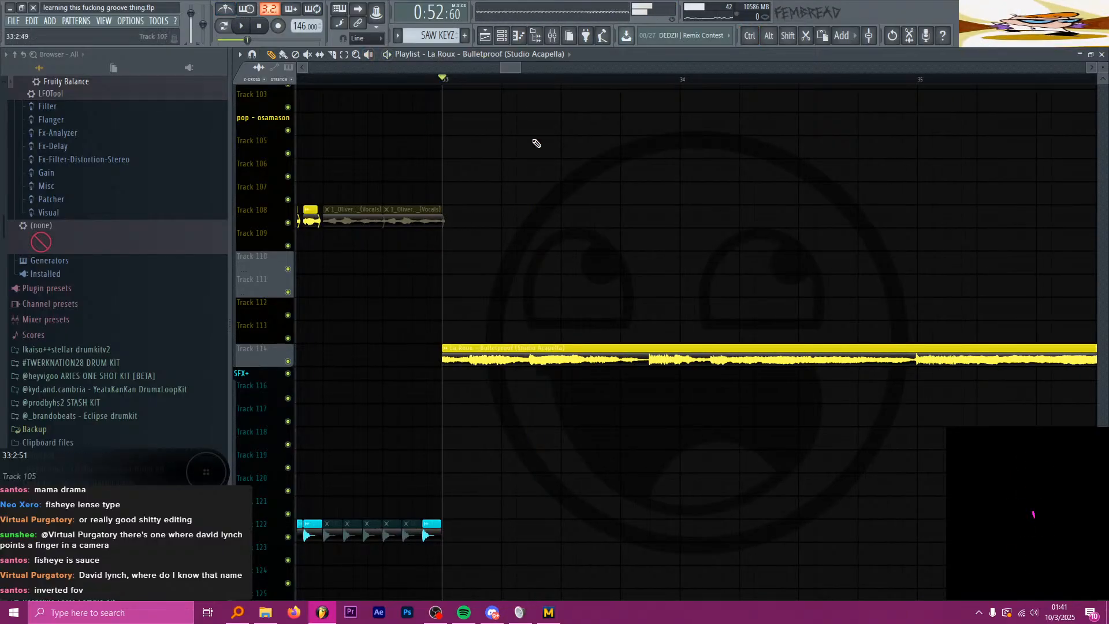
pyautogui.scroll(-2, 584, 289)
pyautogui.press('space')
pyautogui.click(552, 36)
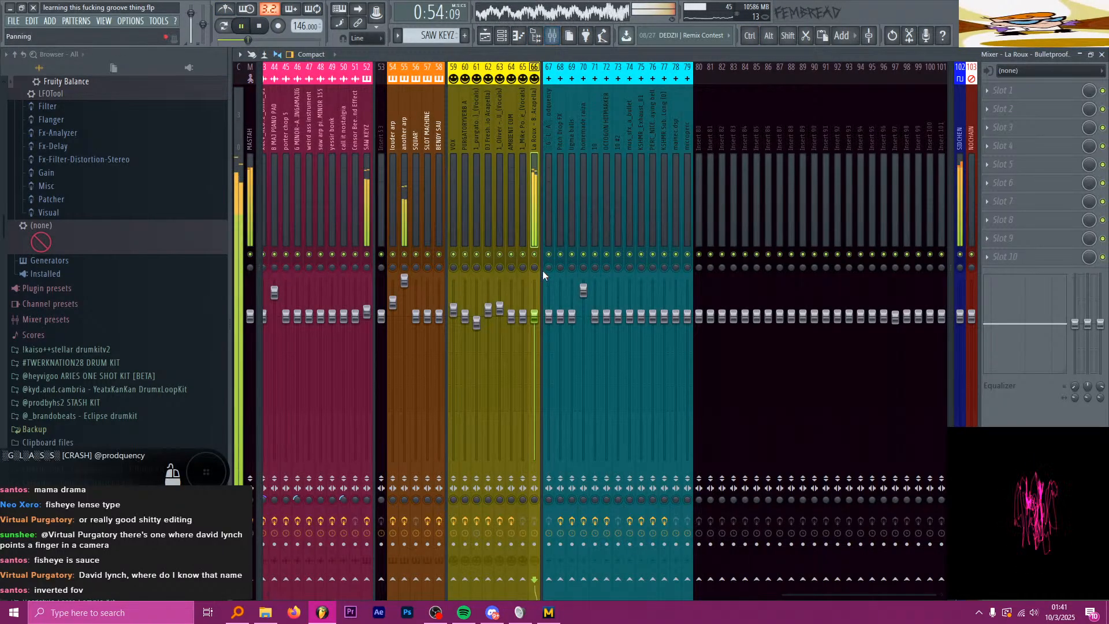
pyautogui.click(485, 37)
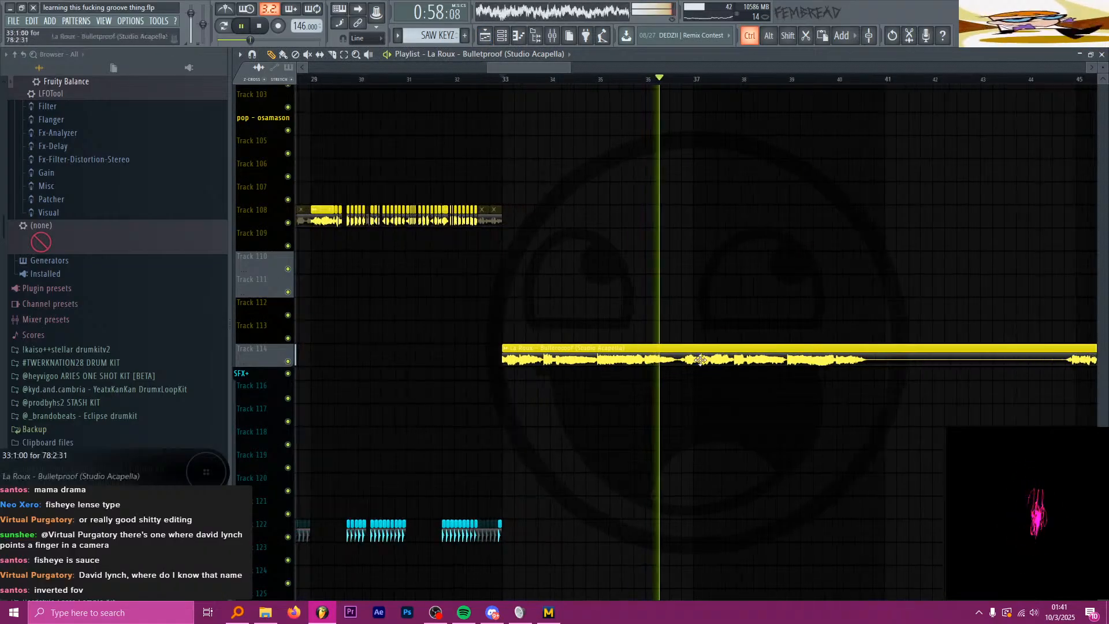
pyautogui.scroll(3, 578, 324)
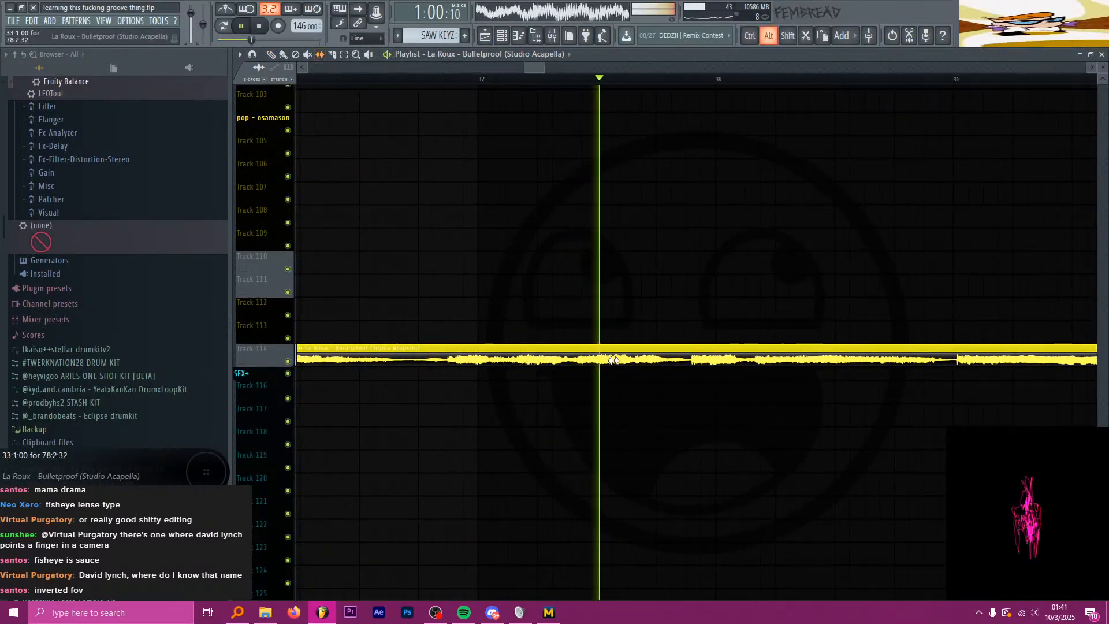
pyautogui.scroll(-3, 635, 369)
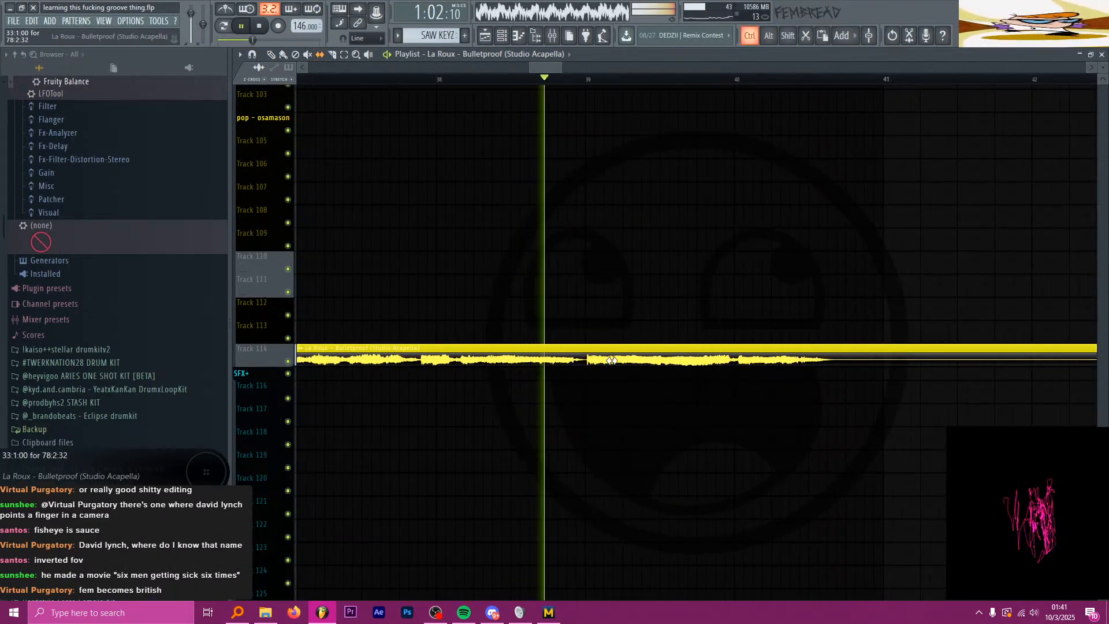
pyautogui.press('space')
# Step: Slice the Bulletproof clip at the vocal onset just after bar 35 and trim the preceding piece to end at bar 35
pyautogui.scroll(-2, 638, 369)
pyautogui.scroll(3, 477, 358)
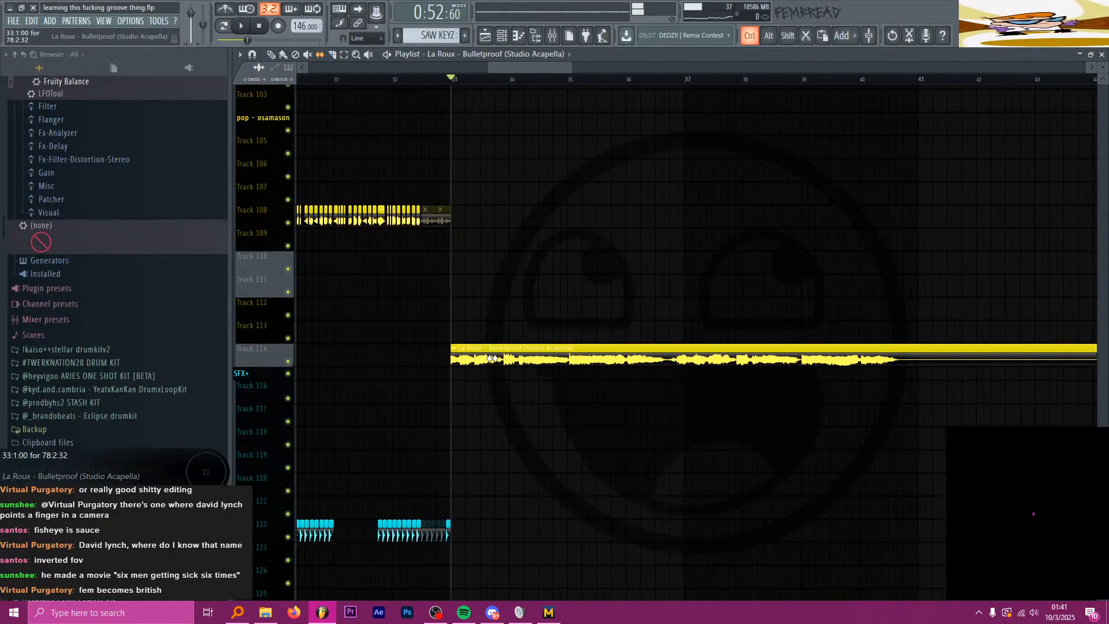
pyautogui.press('space')
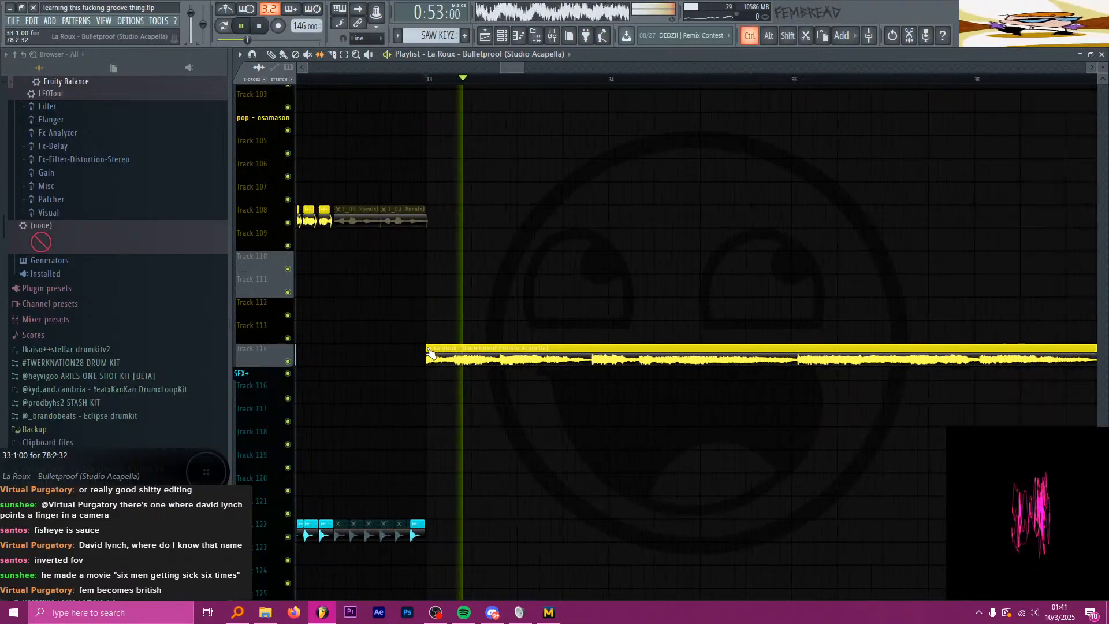
pyautogui.scroll(4, 545, 376)
pyautogui.scroll(1, 602, 373)
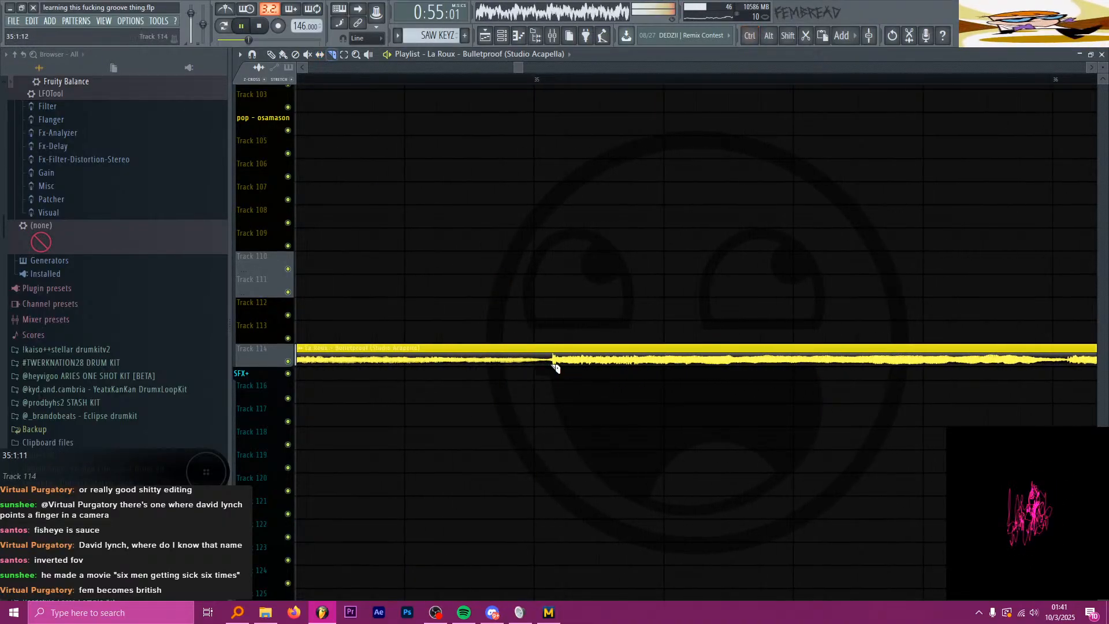
pyautogui.press('c')
pyautogui.click(553, 361)
pyautogui.press('p')
pyautogui.press('space')
pyautogui.scroll(2, 543, 355)
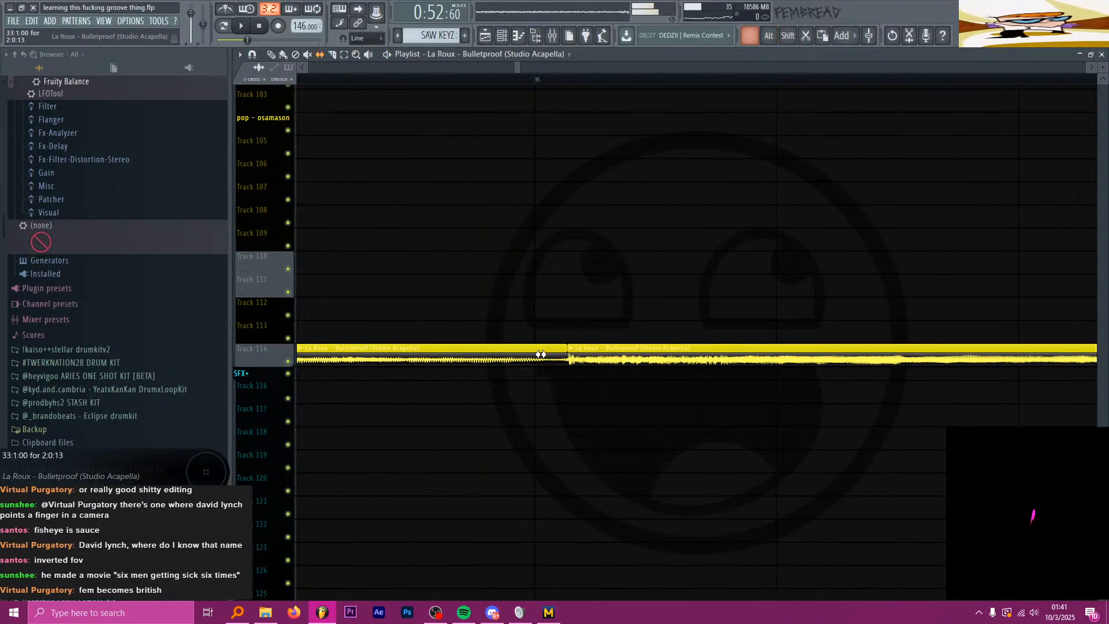
pyautogui.press('c')
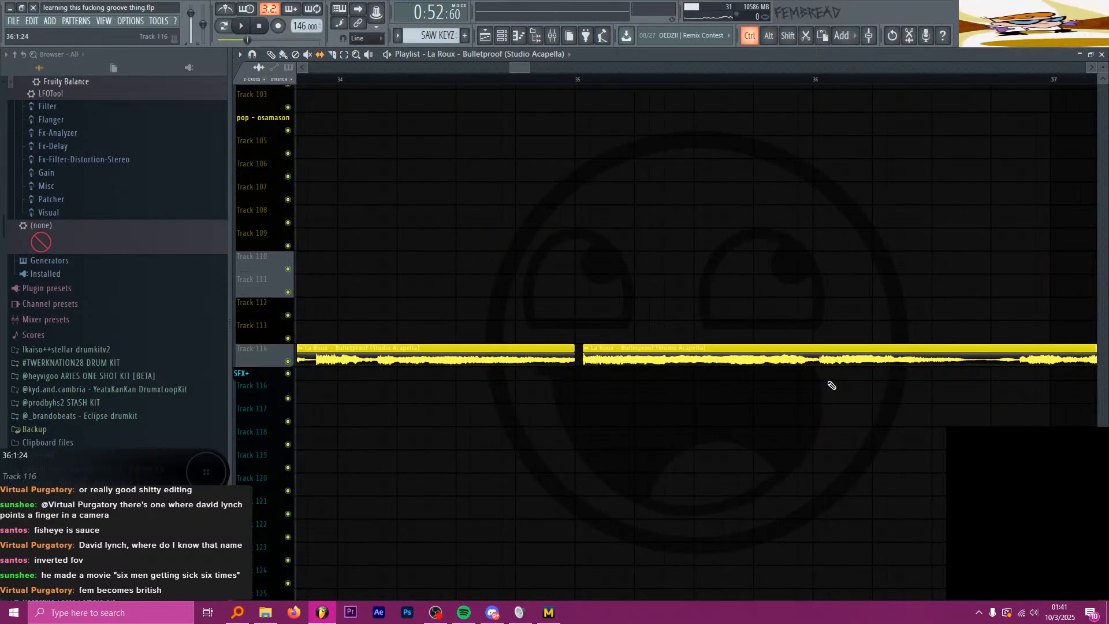
# Step: Slice the following Bulletproof piece shortly before bar 37 and shift the resulting middle piece back to start at bar 35
pyautogui.scroll(-2, 829, 384)
pyautogui.scroll(-2, 745, 352)
pyautogui.scroll(2, 894, 353)
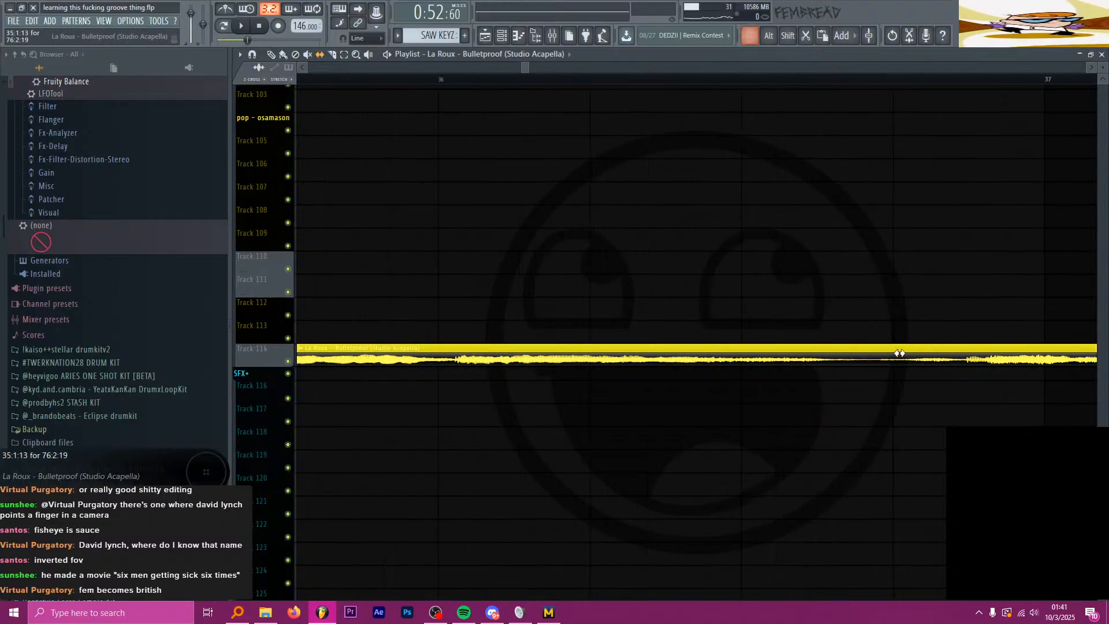
pyautogui.scroll(2, 398, 354)
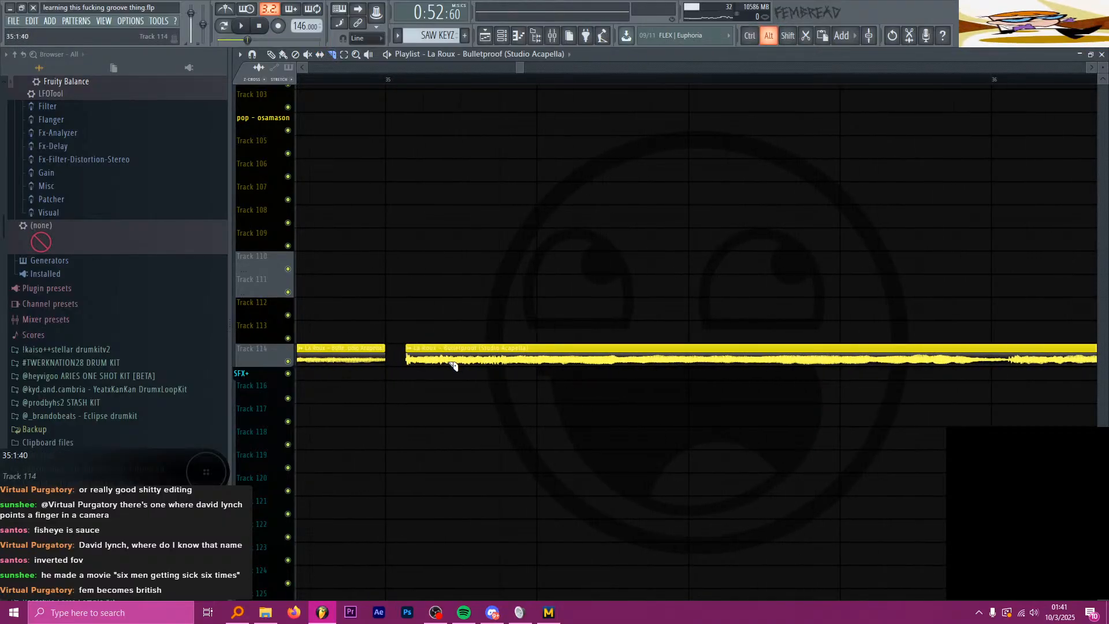
pyautogui.moveTo(433, 350); pyautogui.dragTo(415, 350)
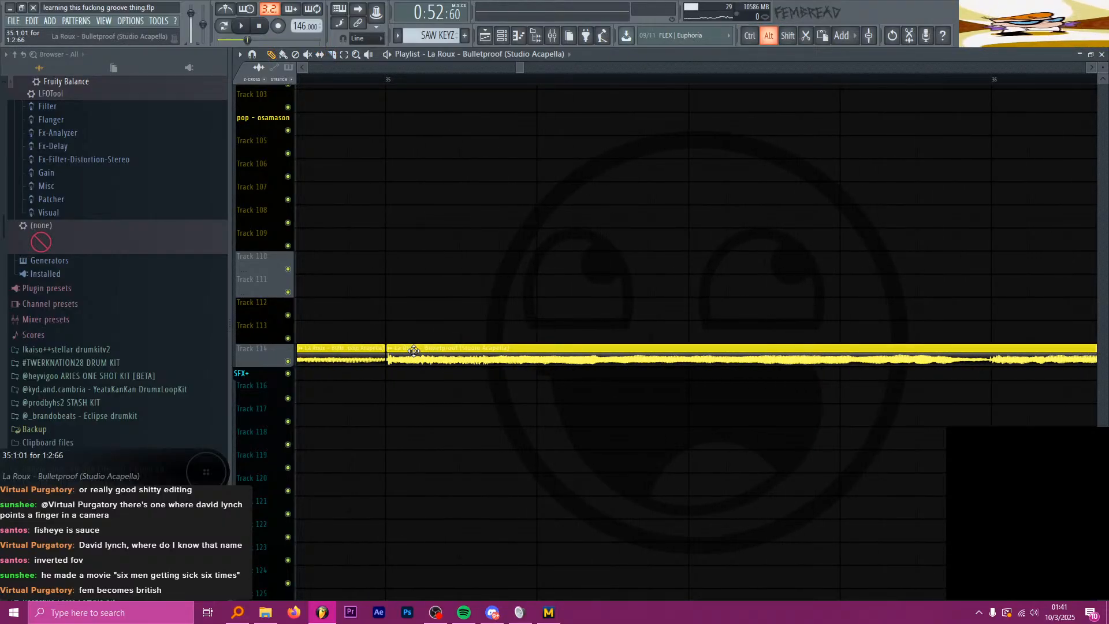
# Step: Play the Bulletproof acapella from bar 33 to check the timing of the realigned piece at bar 35
pyautogui.press('space')
pyautogui.scroll(1, 459, 388)
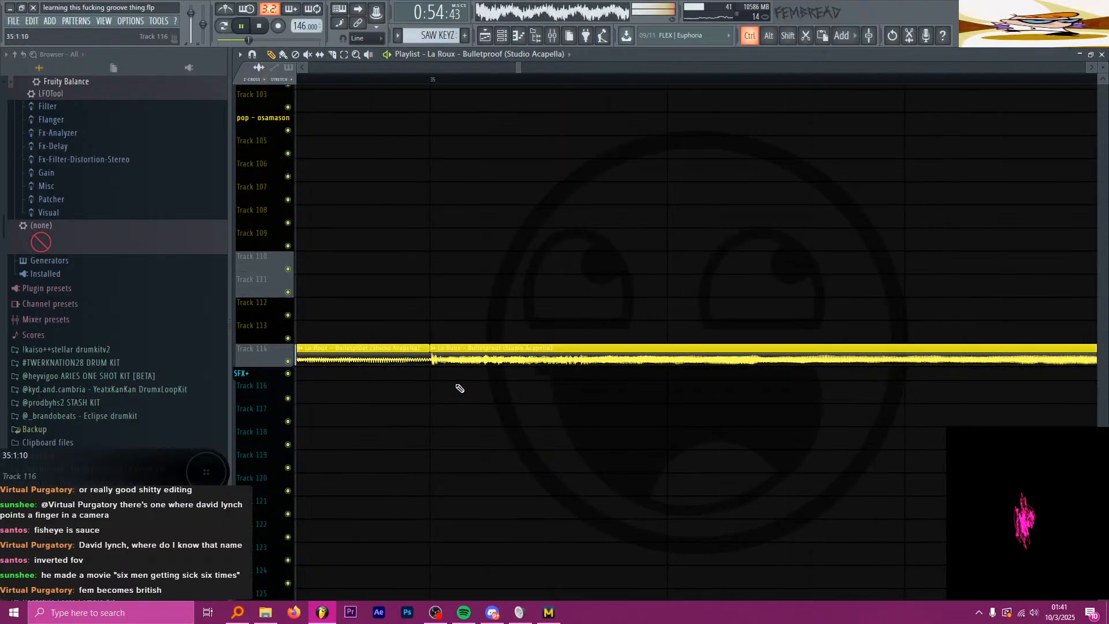
pyautogui.scroll(-2, 460, 393)
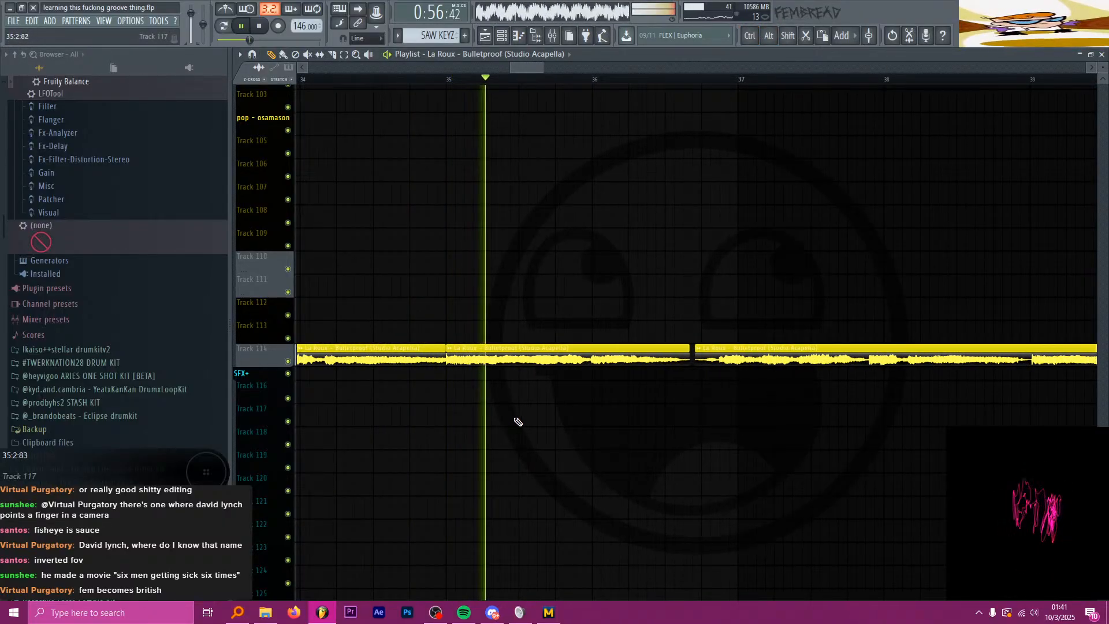
pyautogui.scroll(2, 597, 417)
pyautogui.press('space')
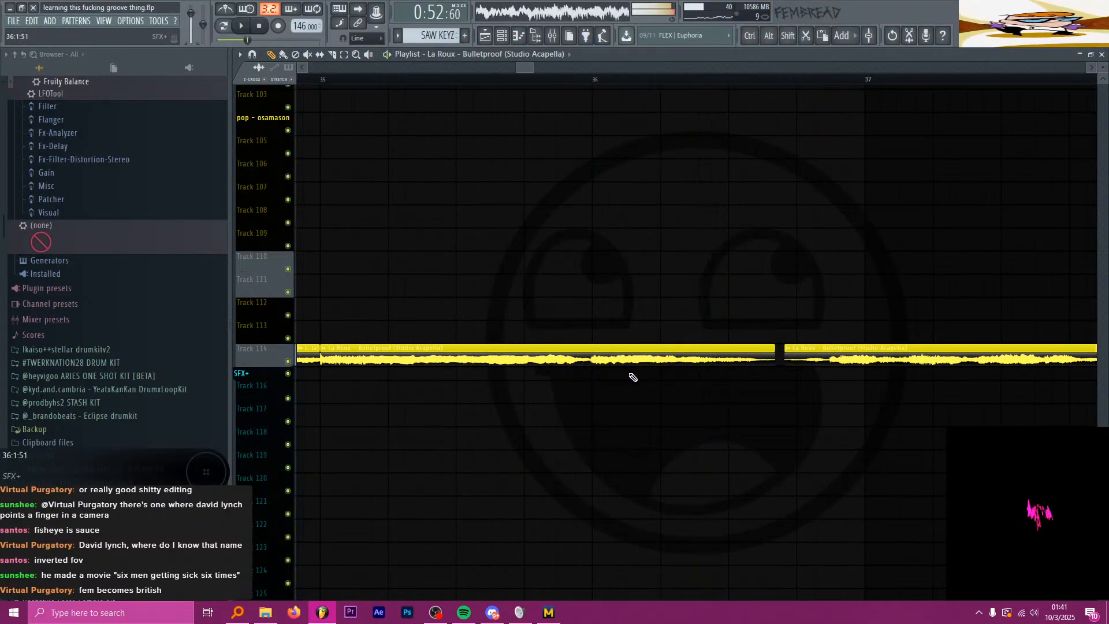
# Step: Slice the Bulletproof piece that starts at bar 35 at about 35:1:60, separating its short opening section
pyautogui.scroll(-1, 632, 377)
pyautogui.scroll(3, 626, 376)
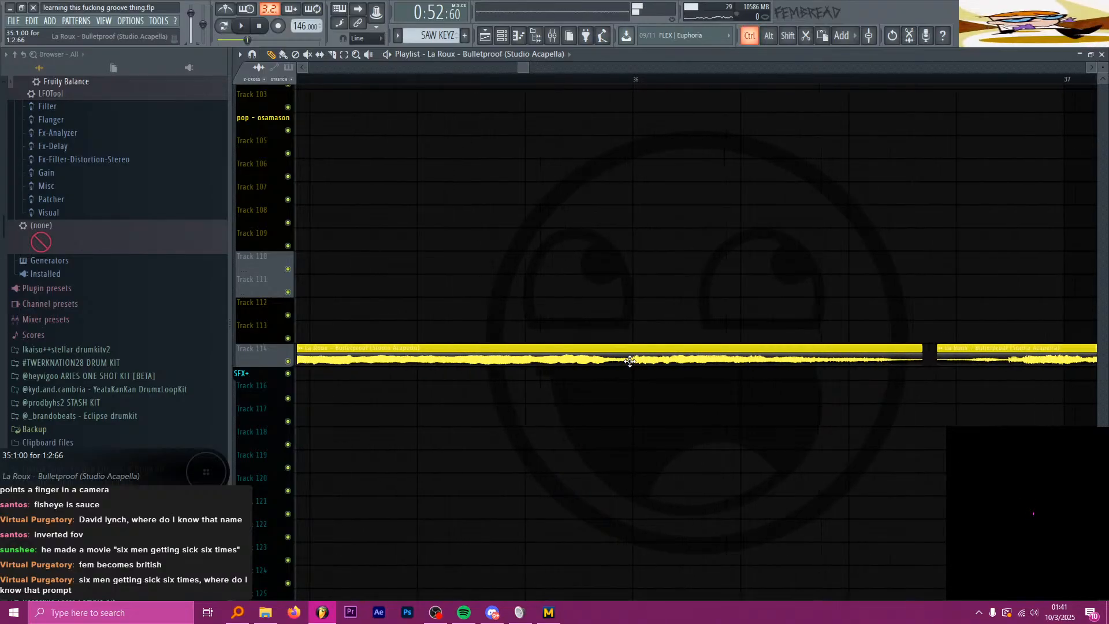
pyautogui.scroll(2, 630, 361)
pyautogui.scroll(-3, 592, 384)
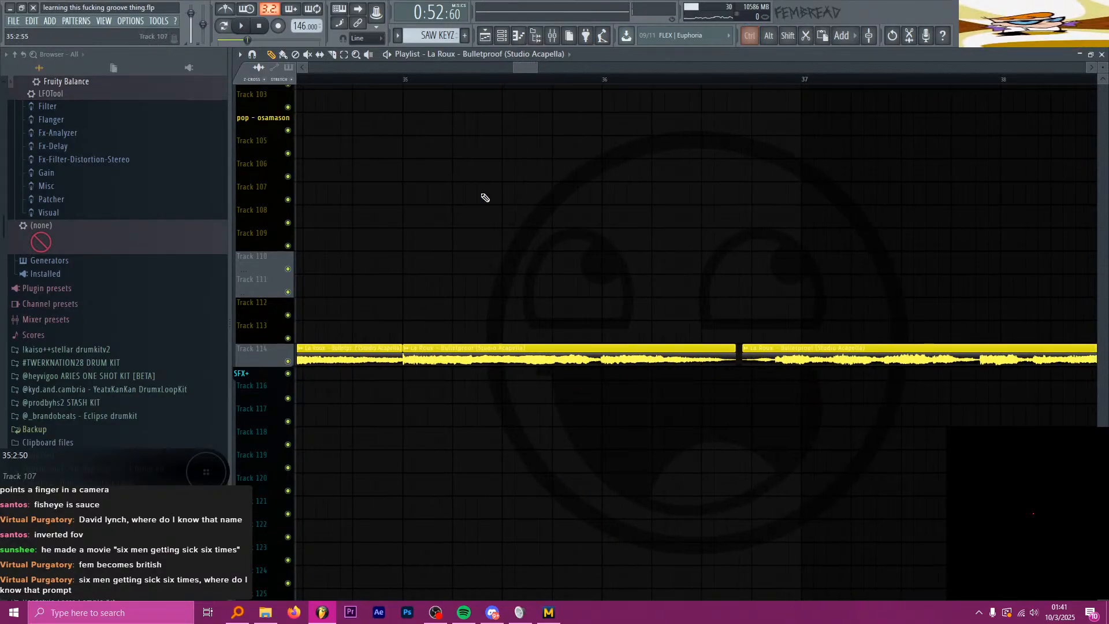
pyautogui.scroll(3, 472, 208)
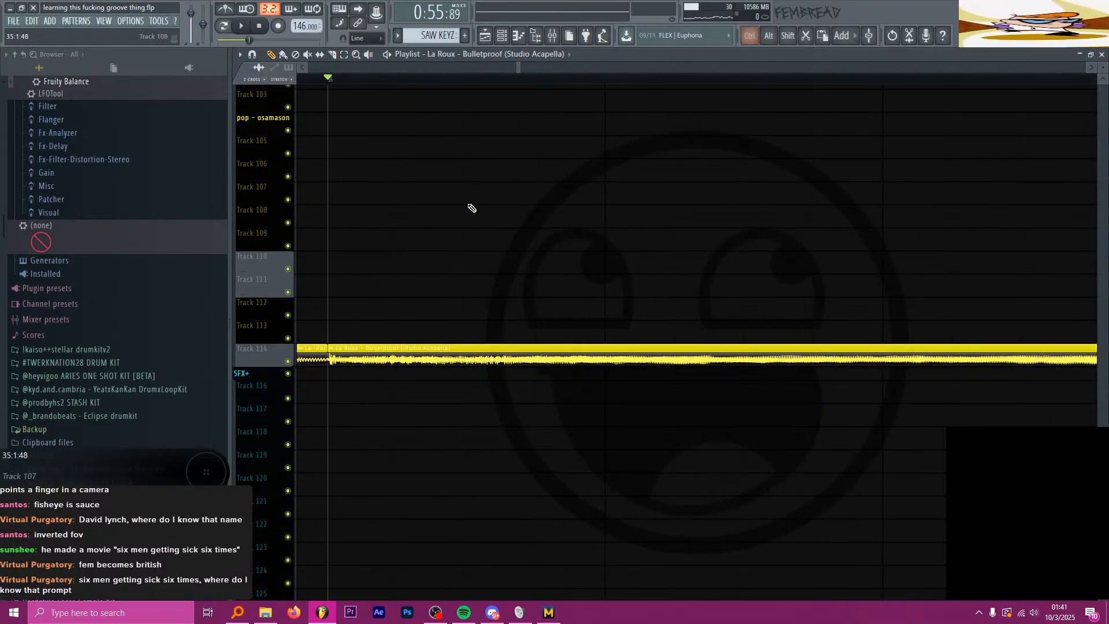
pyautogui.click(467, 80)
pyautogui.scroll(-3, 464, 210)
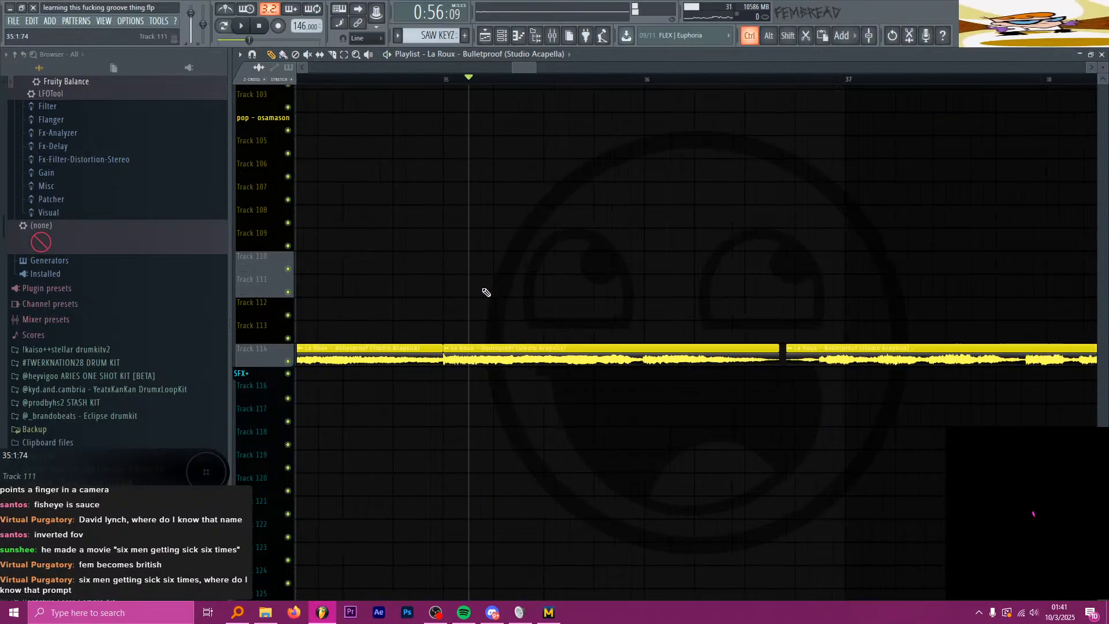
pyautogui.scroll(3, 455, 363)
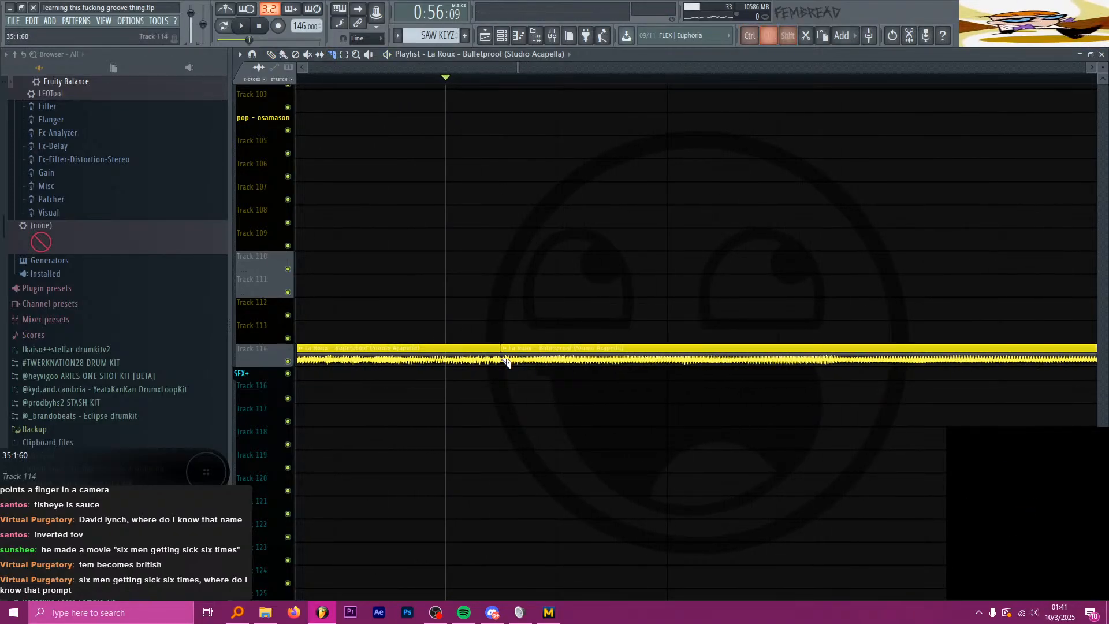
pyautogui.scroll(-4, 508, 369)
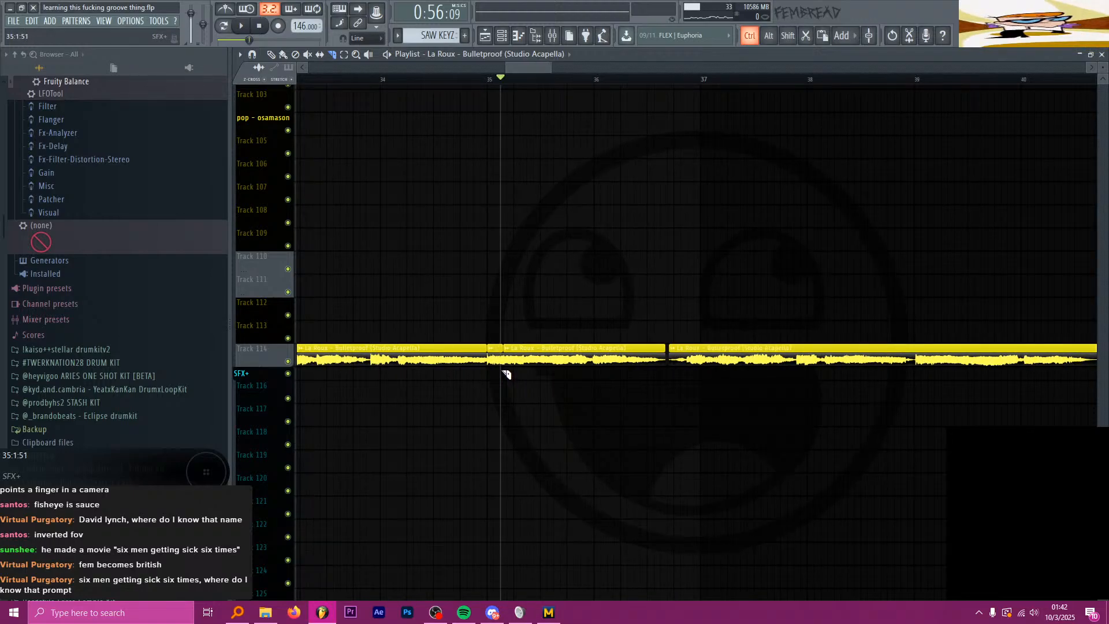
pyautogui.scroll(-4, 502, 370)
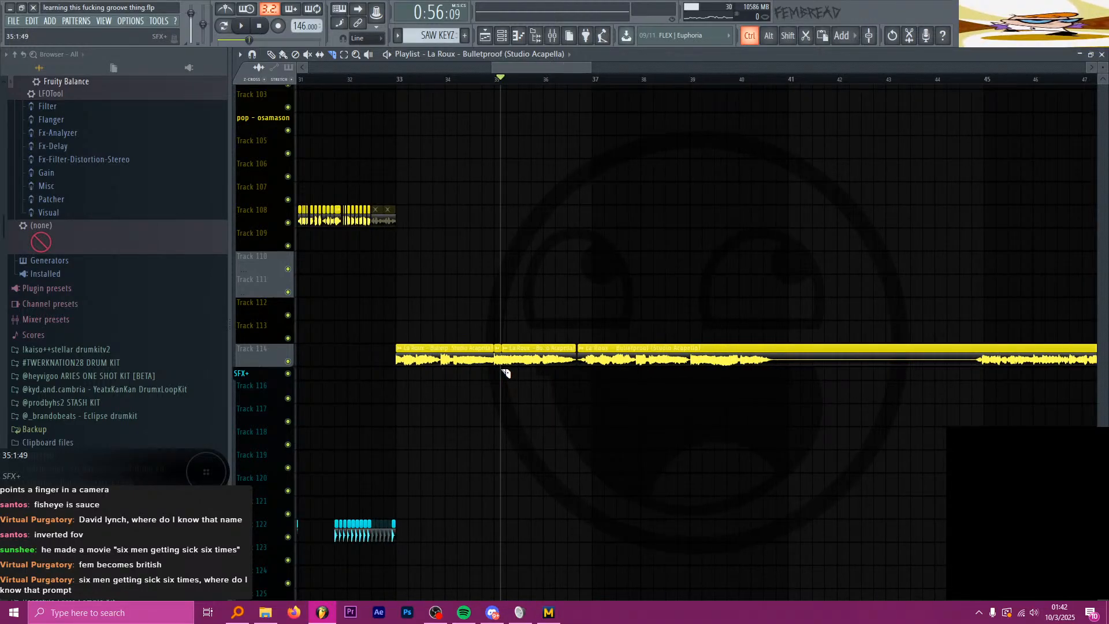
pyautogui.scroll(4, 503, 370)
pyautogui.scroll(3, 507, 370)
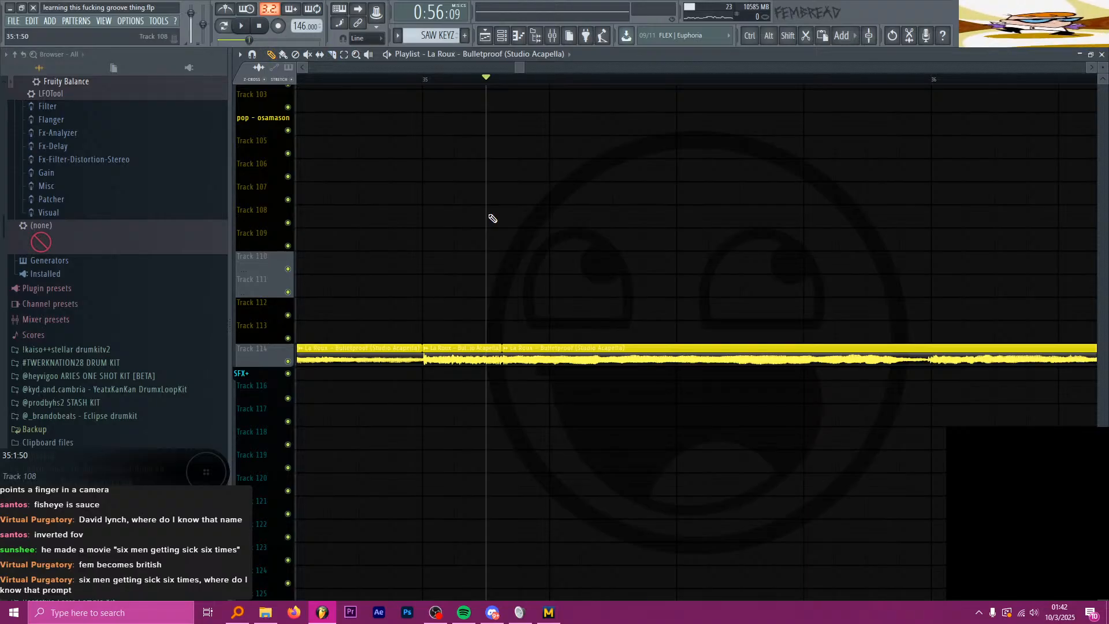
# Step: Make the short Bulletproof slice at the start of bar 35 unique
pyautogui.middleClick(535, 317)
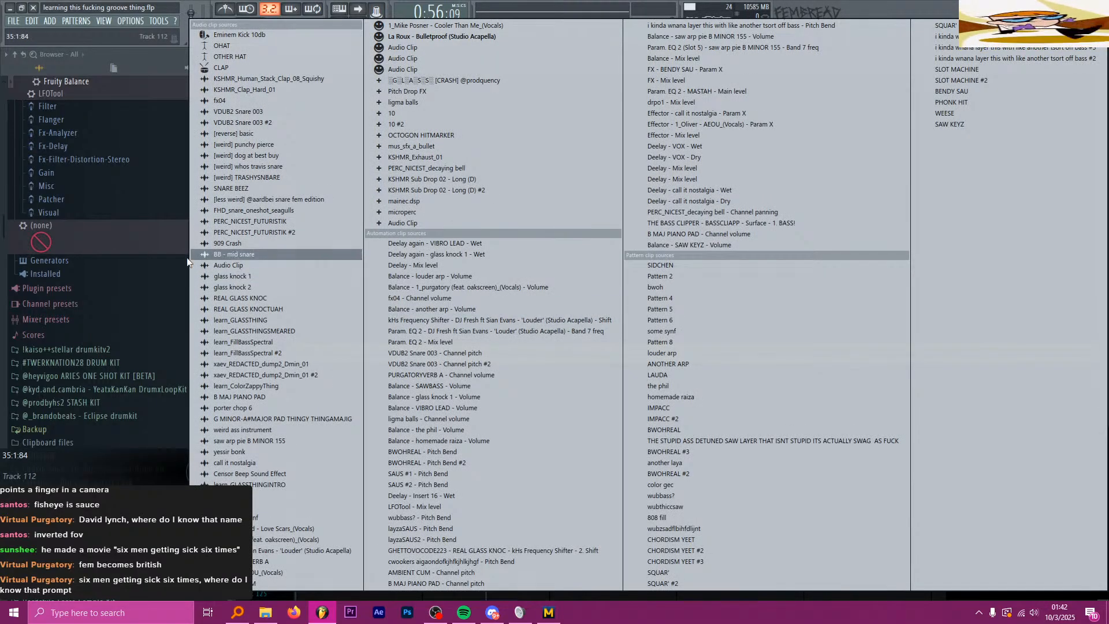
pyautogui.click(100, 82)
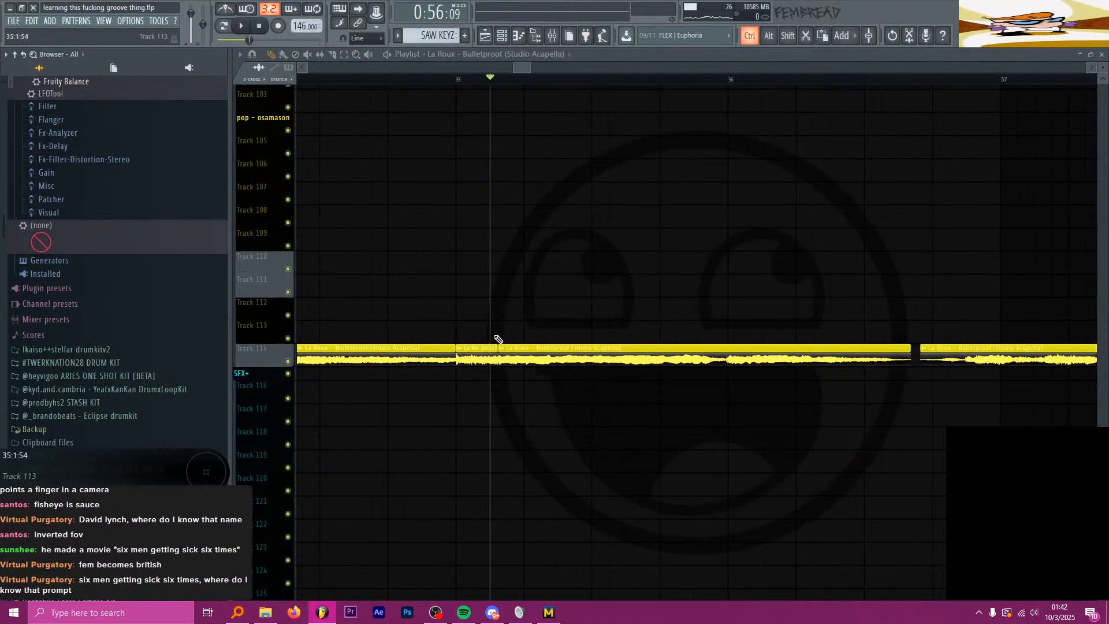
pyautogui.scroll(4, 497, 345)
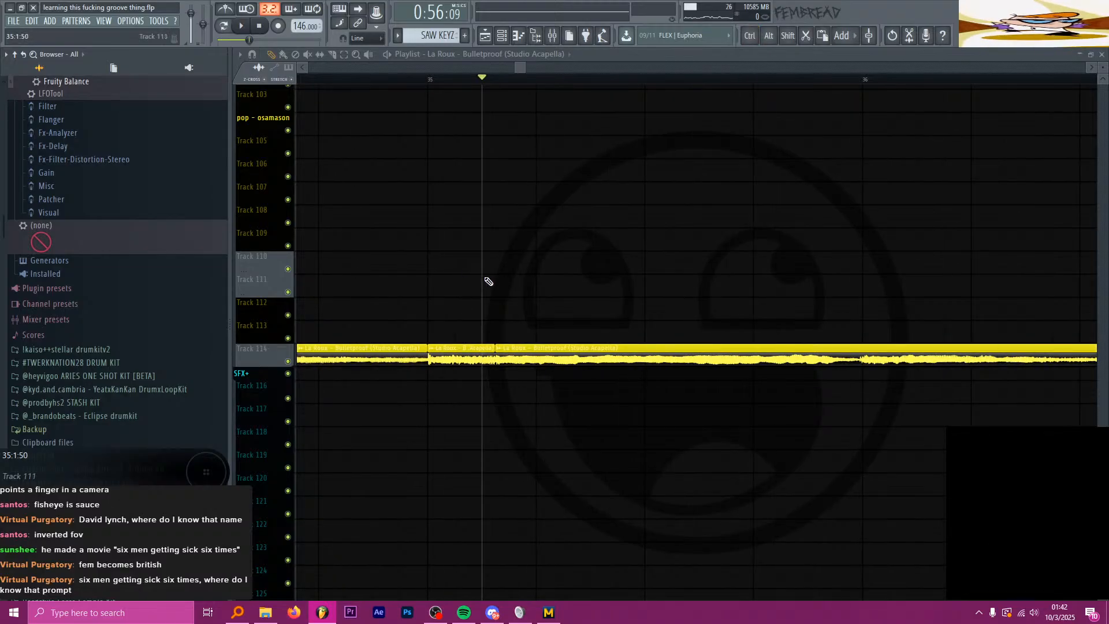
pyautogui.rightClick(450, 362)
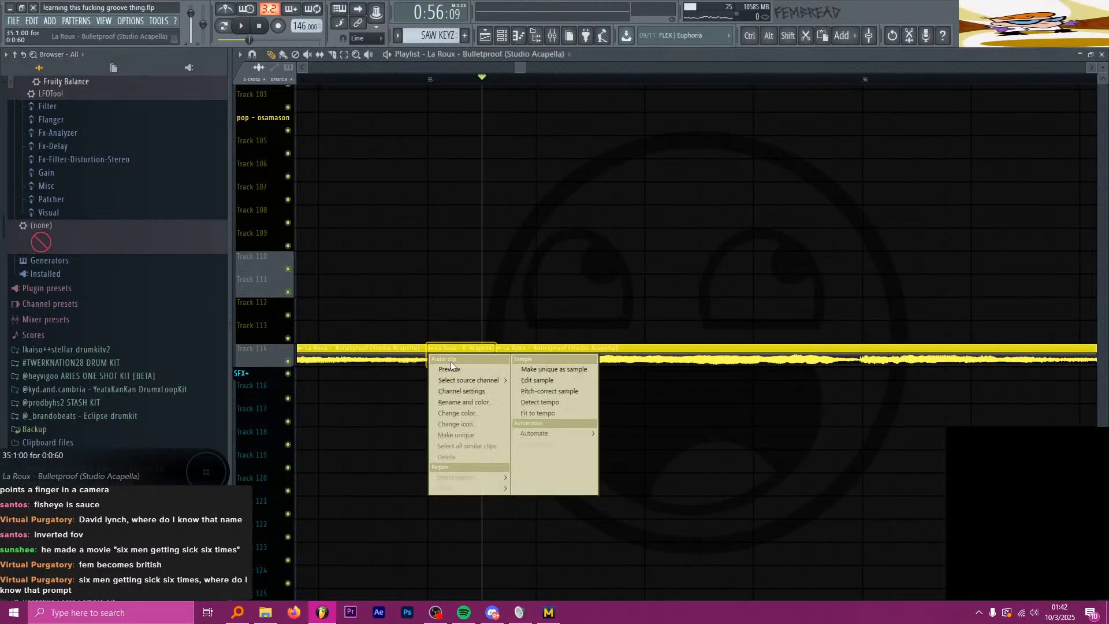
pyautogui.click(456, 435)
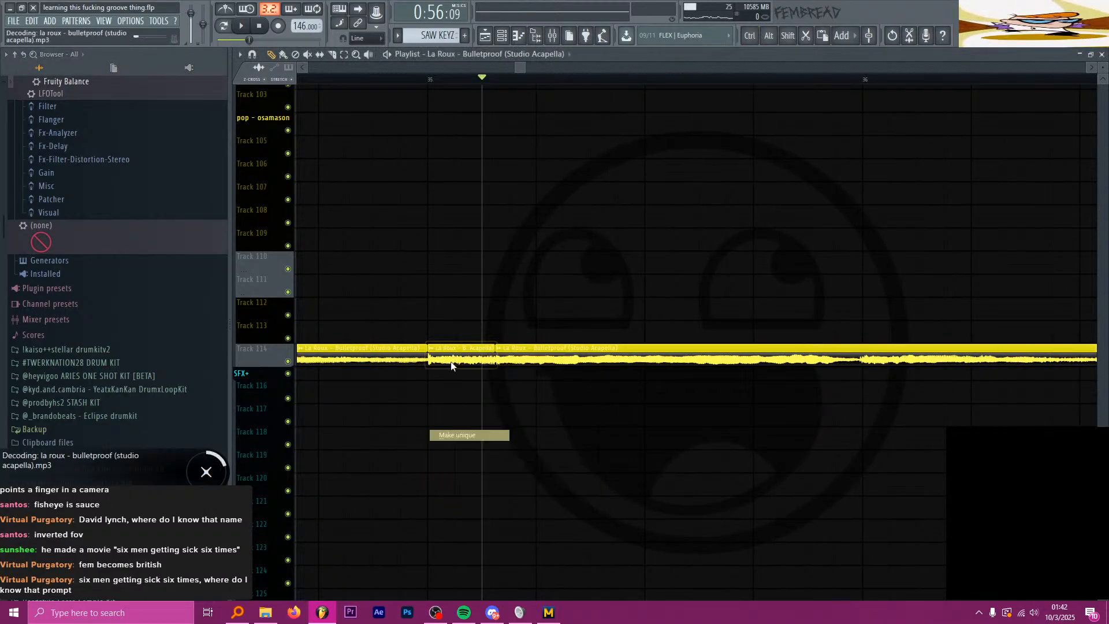
# Step: Make the long Bulletproof piece following the short slice at bar 35 unique and set the snap to 1/3 beat
pyautogui.rightClick(527, 354)
pyautogui.click(534, 435)
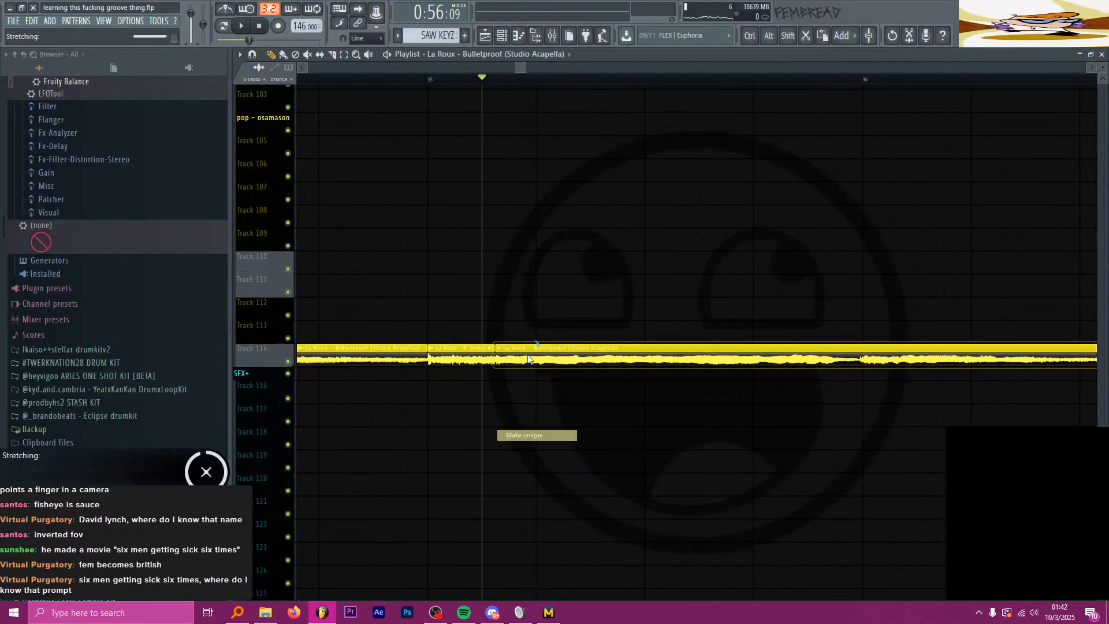
pyautogui.click(366, 38)
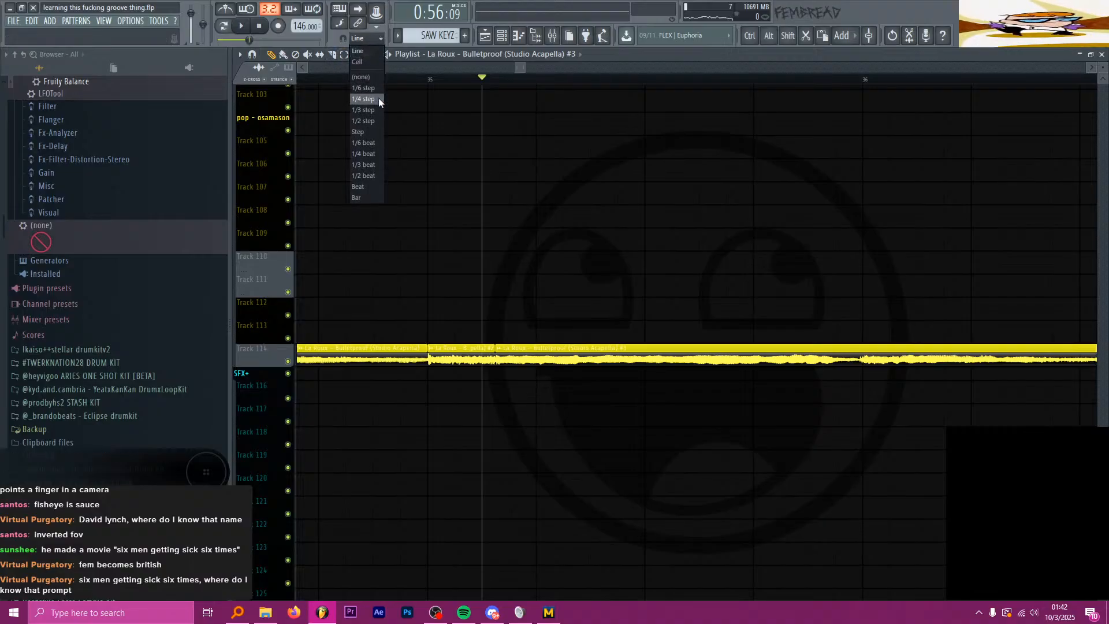
pyautogui.click(368, 164)
# Step: Lengthen the short Bulletproof slice at the start of bar 35 and play that section to check its timing
pyautogui.scroll(2, 497, 347)
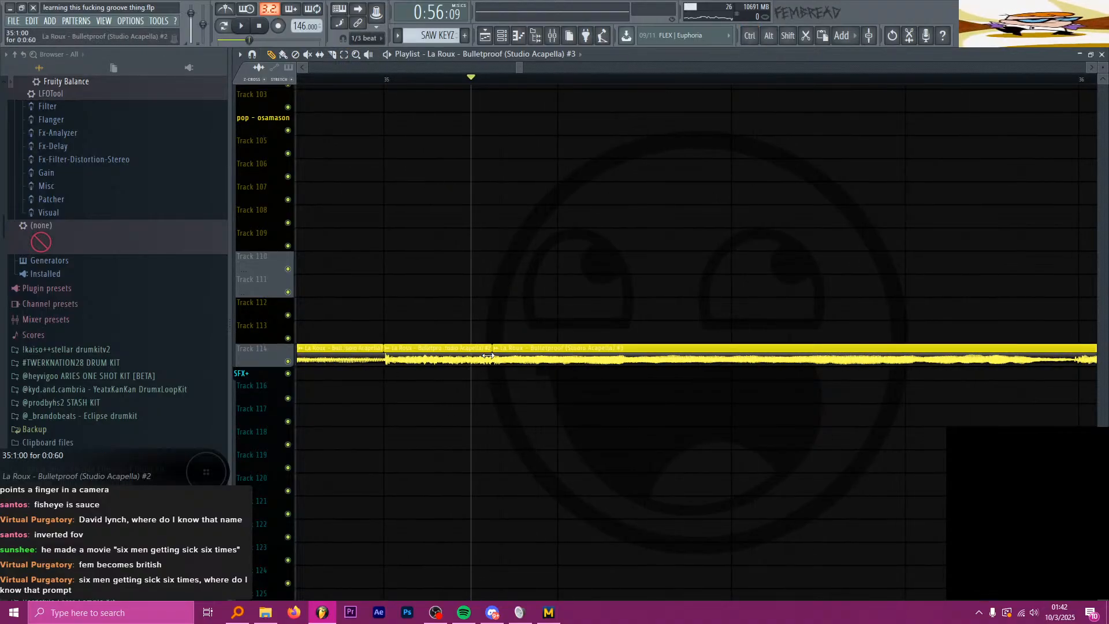
pyautogui.moveTo(487, 356); pyautogui.dragTo(516, 359)
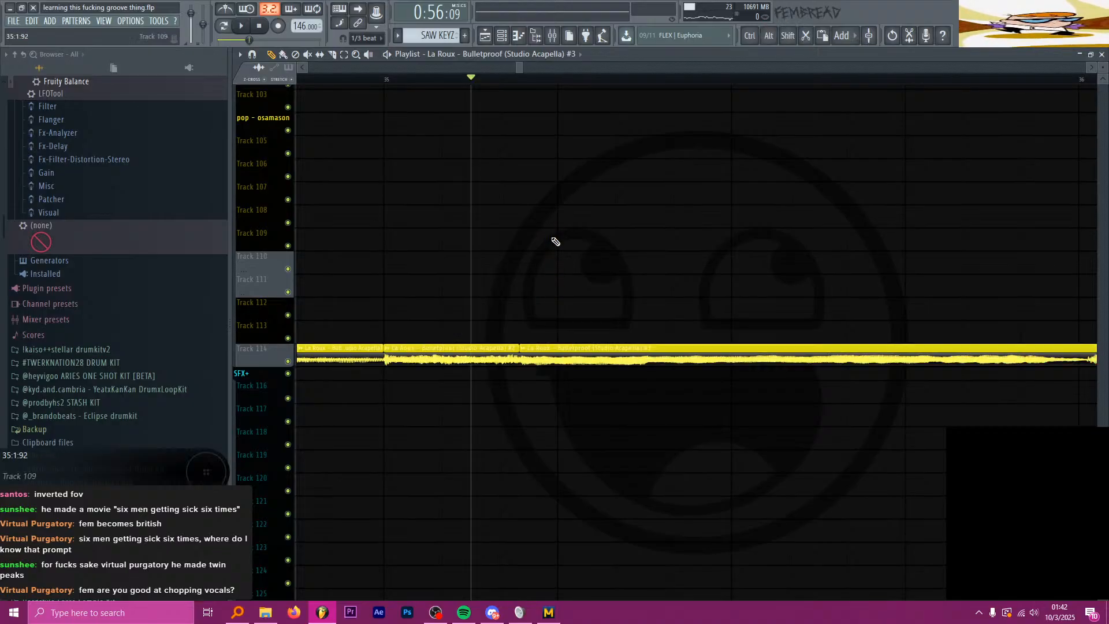
pyautogui.scroll(-3, 556, 239)
pyautogui.click(398, 81)
pyautogui.press('space')
pyautogui.scroll(-4, 547, 179)
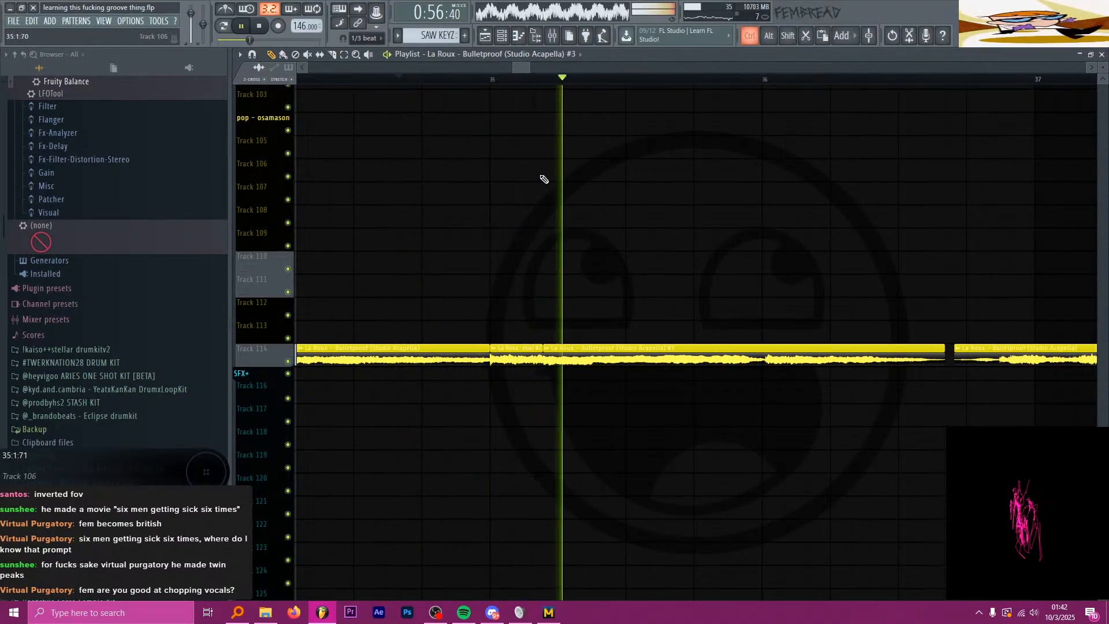
pyautogui.press('space')
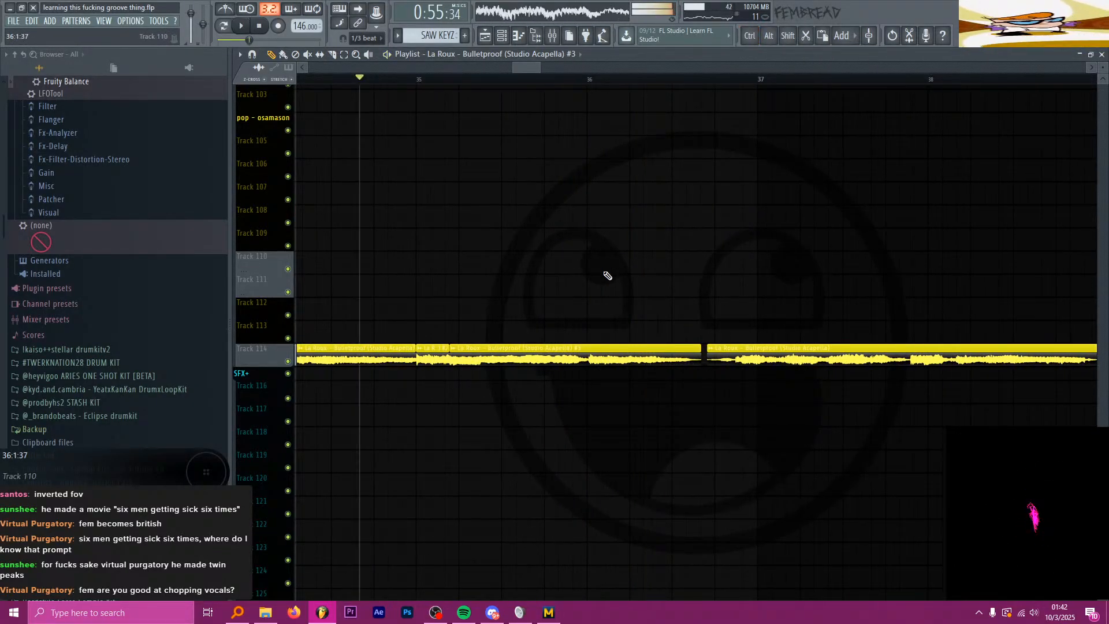
pyautogui.scroll(6, 572, 355)
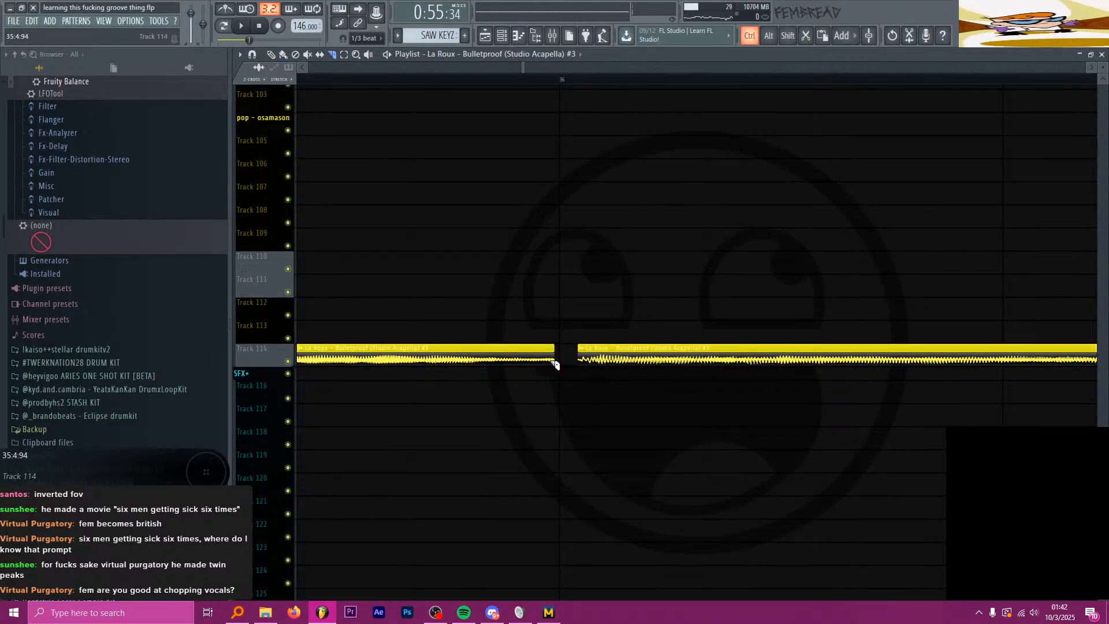
pyautogui.hotkey('ctrl', 'z')
pyautogui.hotkey('ctrl', 'z')
# Step: Slice the long Bulletproof piece at 36:1:00 and delete its remainder after bar 36
pyautogui.scroll(-3, 559, 361)
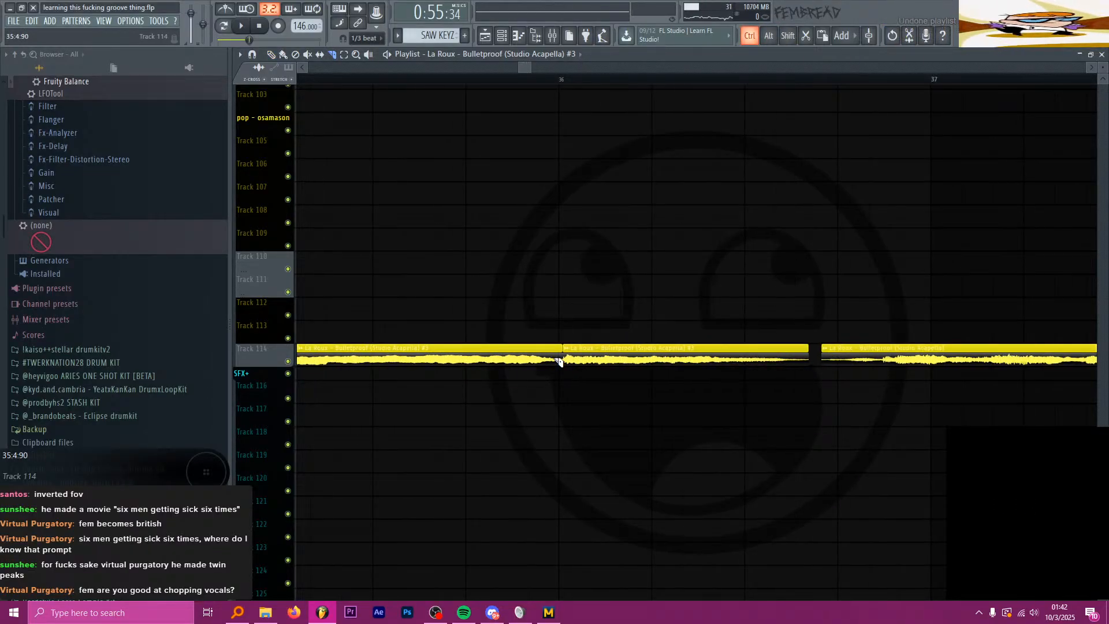
pyautogui.scroll(2, 559, 361)
pyautogui.scroll(4, 573, 361)
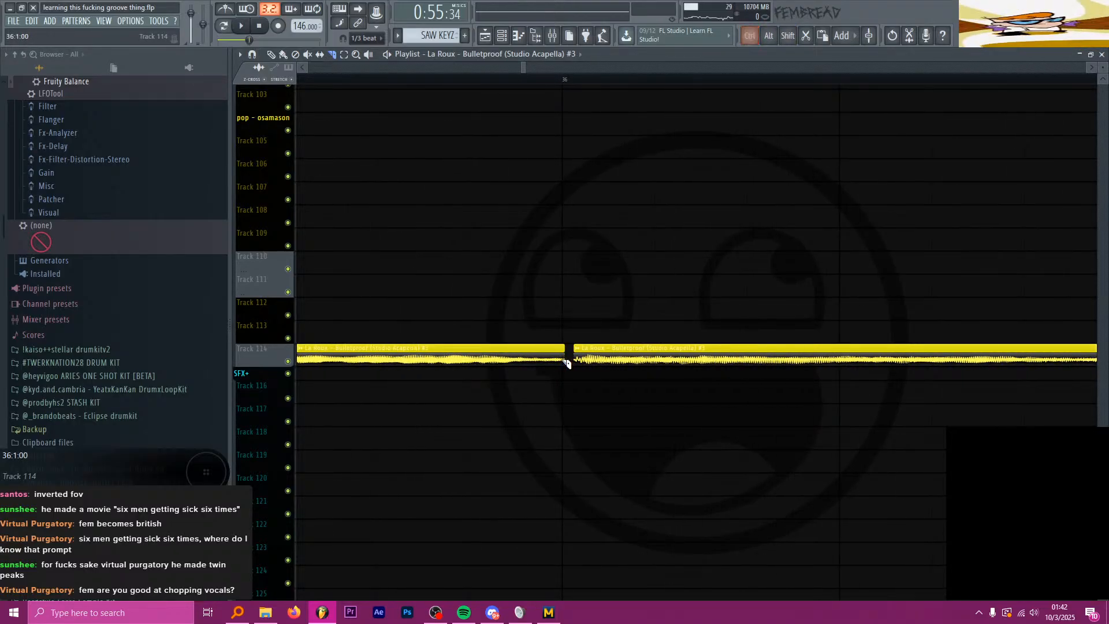
pyautogui.press('p')
pyautogui.rightClick(625, 364)
pyautogui.scroll(-4, 561, 363)
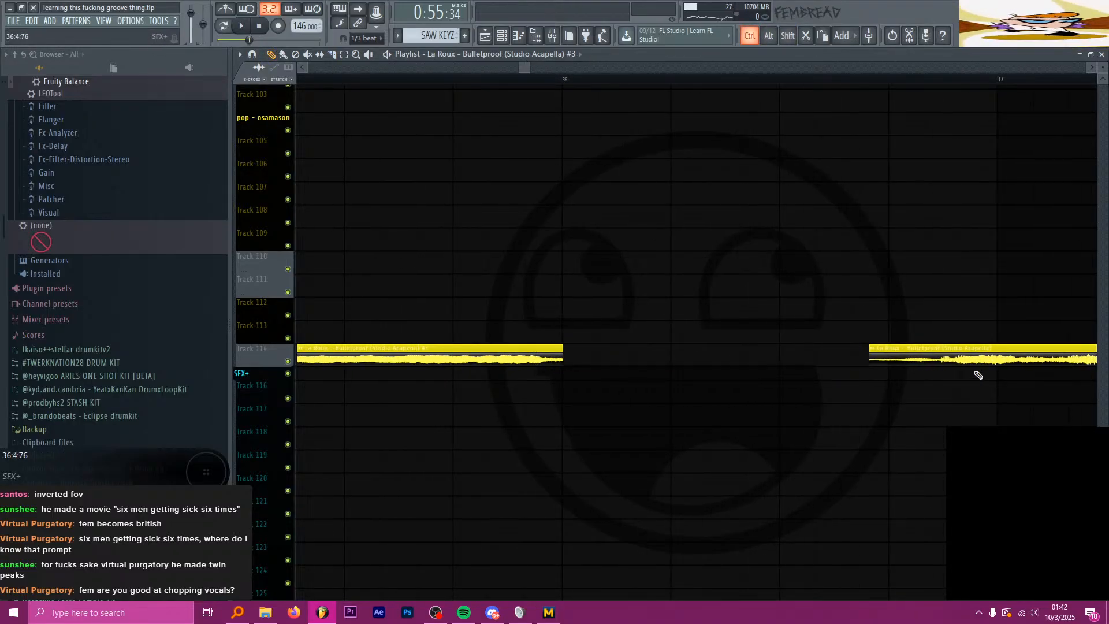
pyautogui.moveTo(870, 353); pyautogui.dragTo(580, 357)
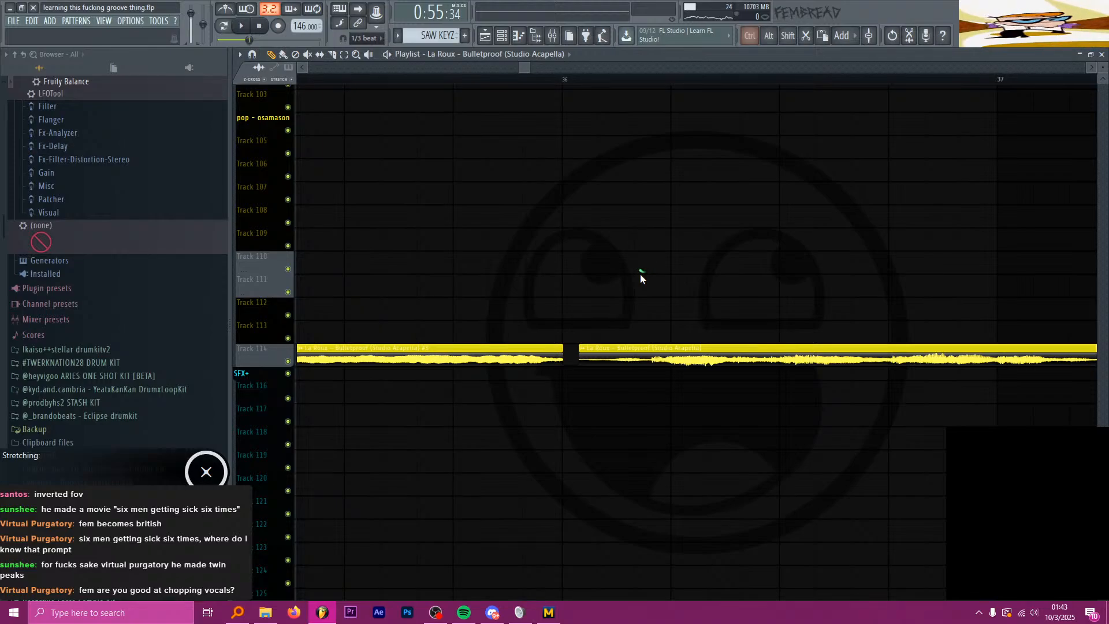
pyautogui.hotkey('ctrl', 'z')
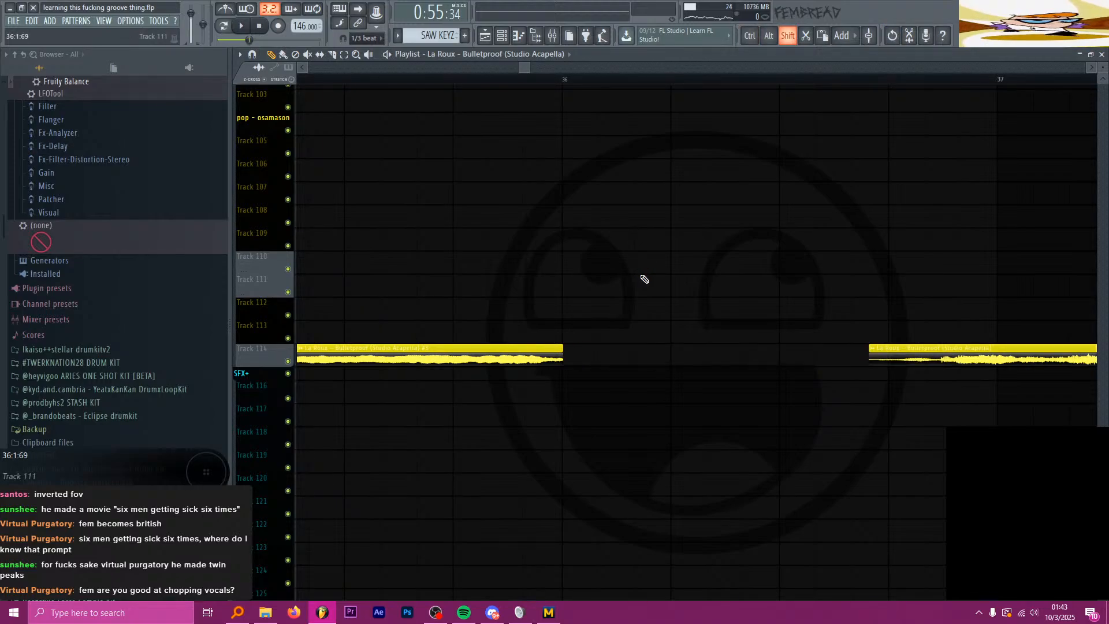
# Step: Extend the start of the next Bulletproof piece back to about 35:4:79 without stretching it
pyautogui.scroll(-3, 614, 388)
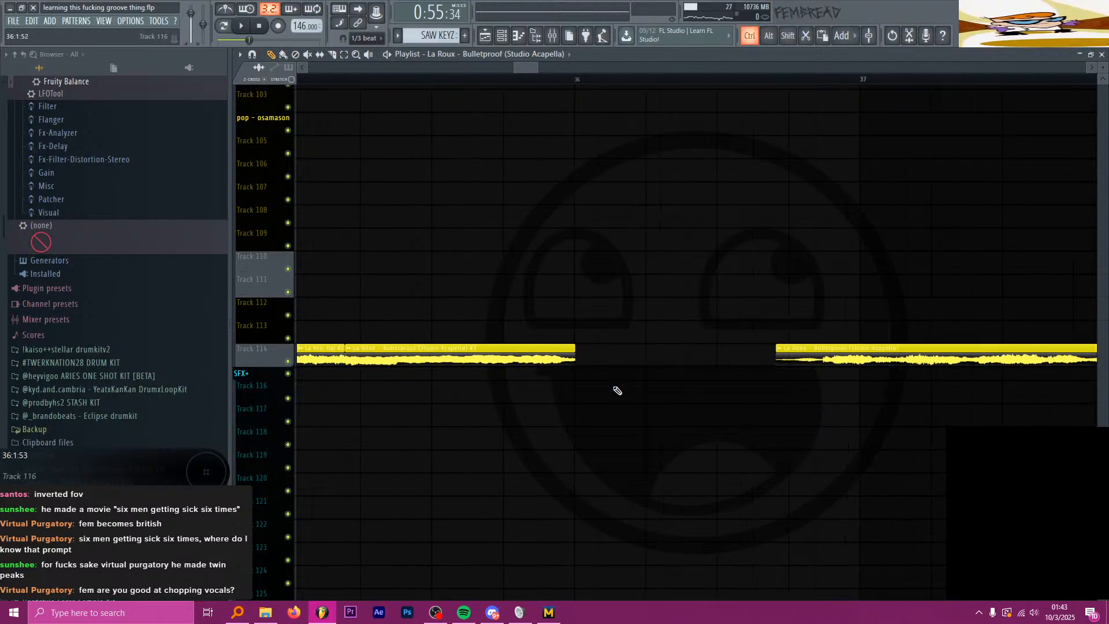
pyautogui.scroll(2, 747, 421)
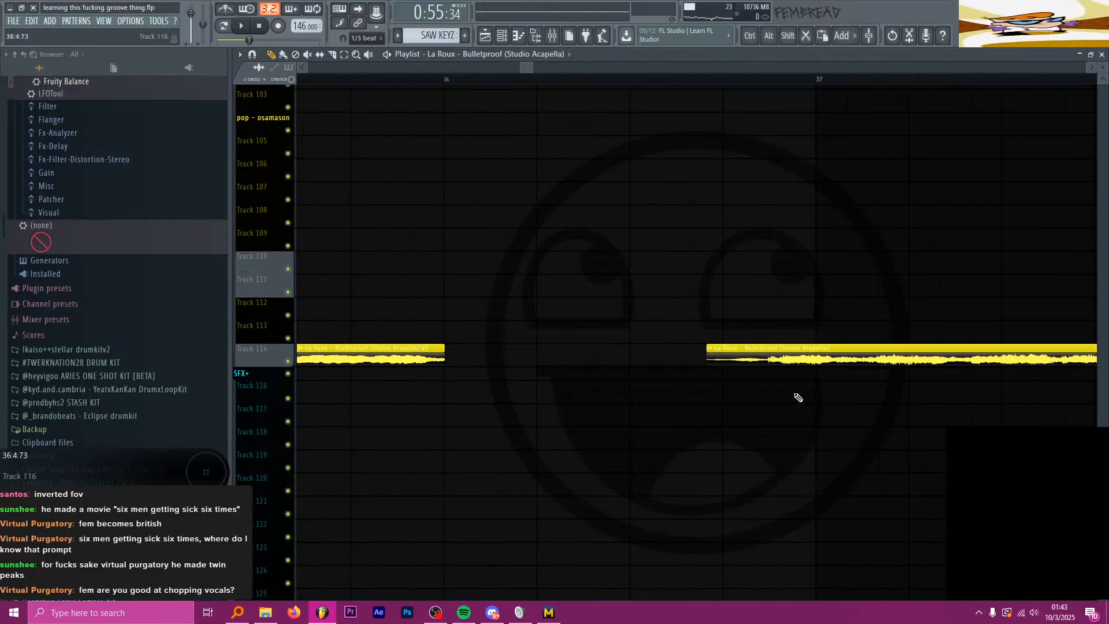
pyautogui.moveTo(708, 349); pyautogui.dragTo(440, 345)
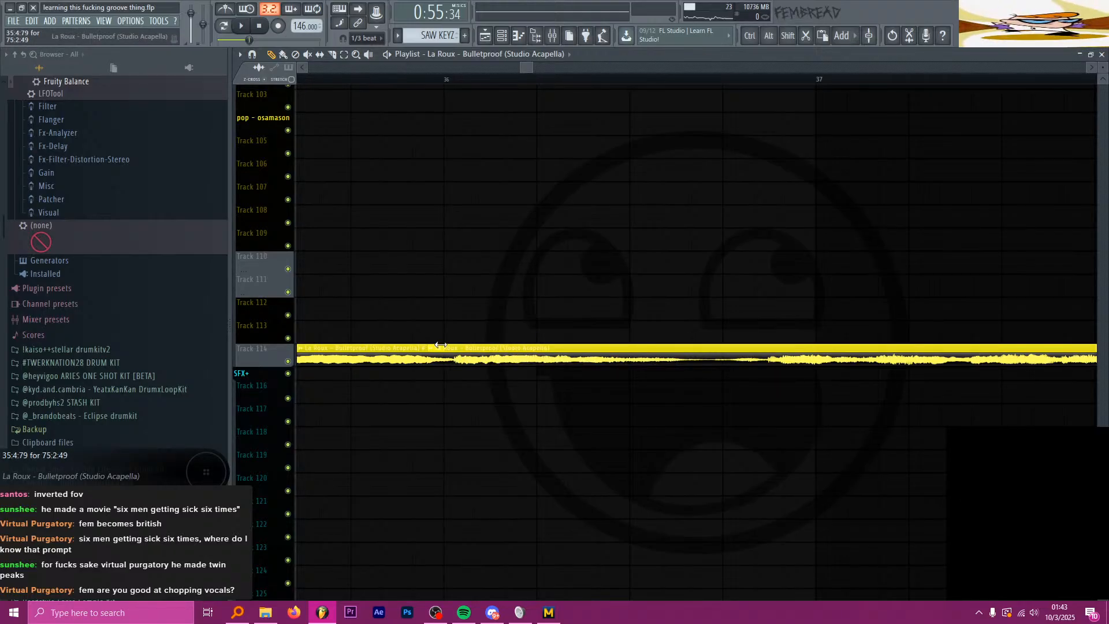
# Step: Slice the extended piece shortly after bar 36 and at about 36:3:77, and shift the section between back to start at 36:1:01
pyautogui.scroll(3, 744, 379)
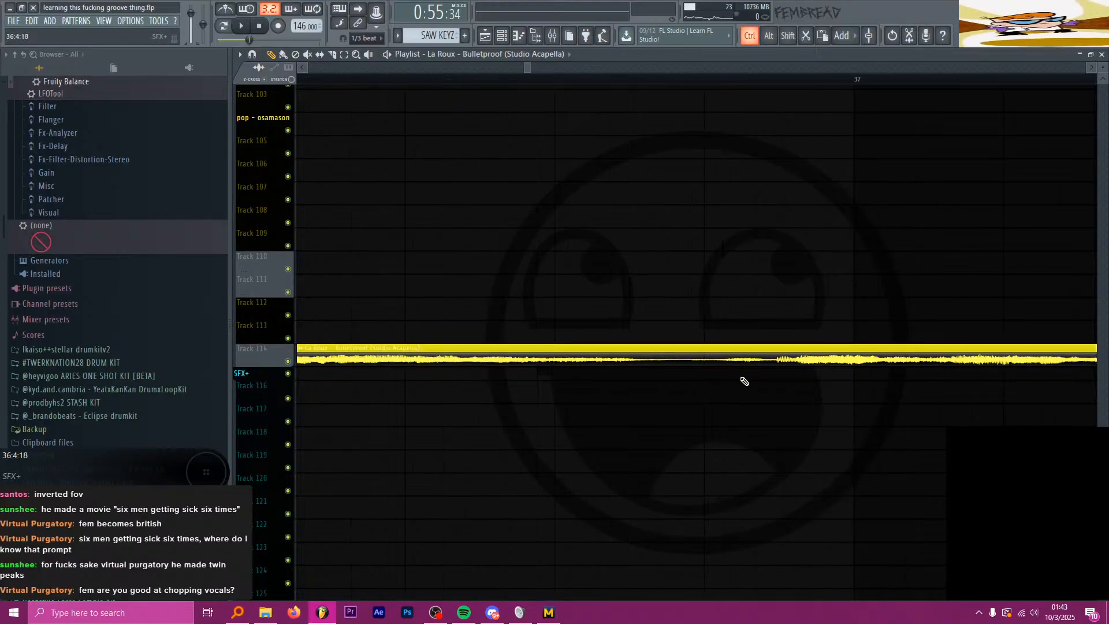
pyautogui.scroll(1, 708, 374)
pyautogui.scroll(-6, 725, 385)
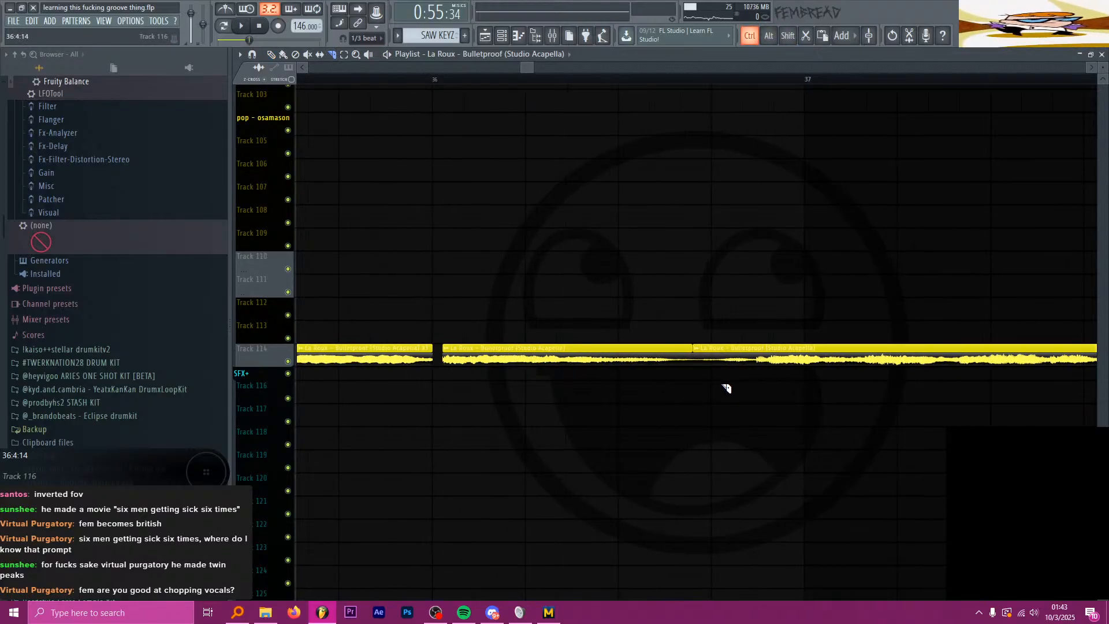
pyautogui.scroll(8, 538, 362)
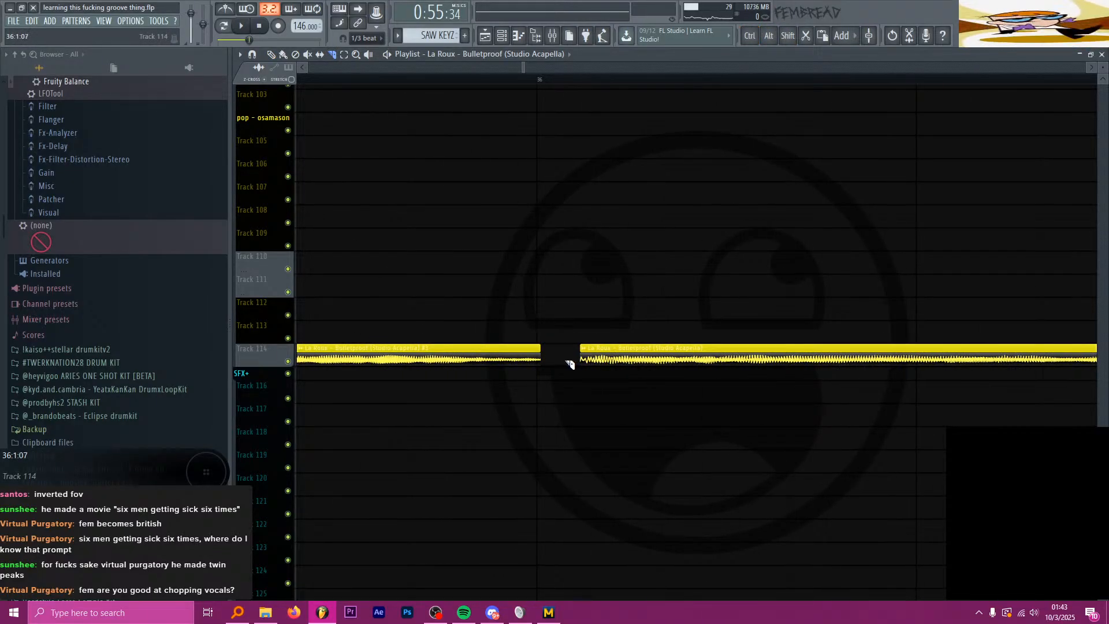
pyautogui.press('alt')
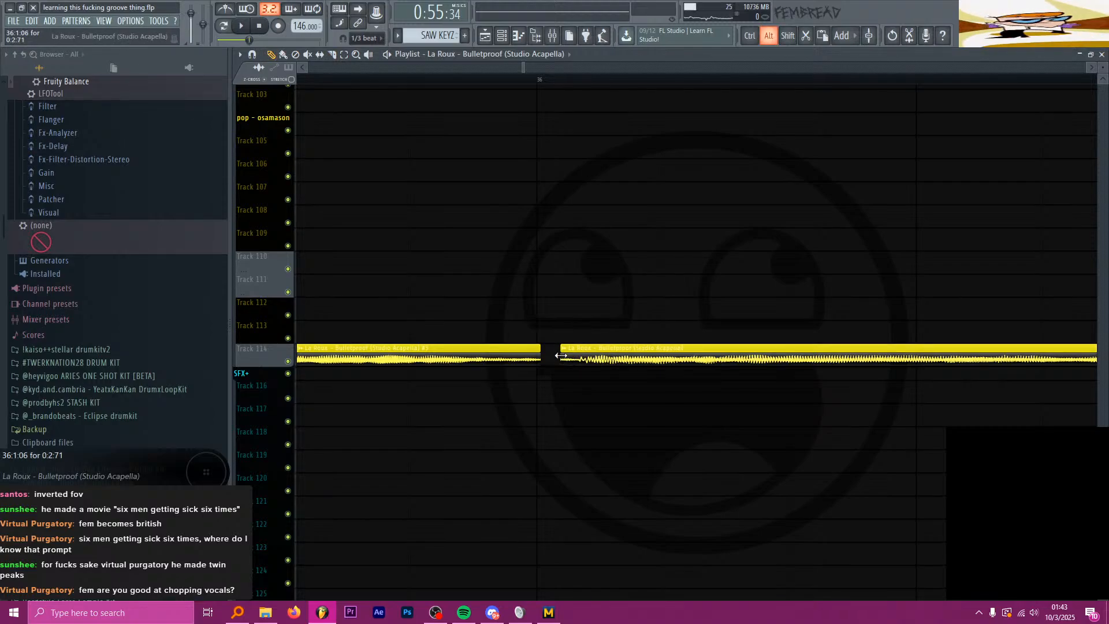
pyautogui.moveTo(576, 357); pyautogui.dragTo(542, 357)
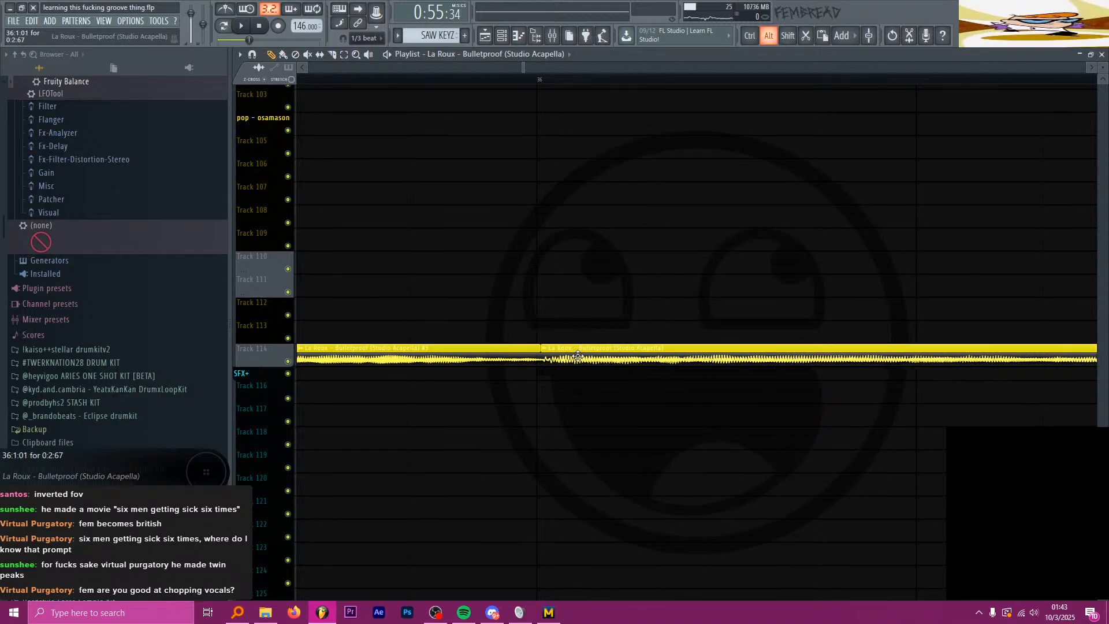
# Step: Play the Bulletproof acapella from bar 33 to check the timing of the realigned pieces through bar 36
pyautogui.press('space')
pyautogui.scroll(-5, 554, 324)
pyautogui.scroll(-3, 557, 304)
pyautogui.press('space')
pyautogui.click(470, 80)
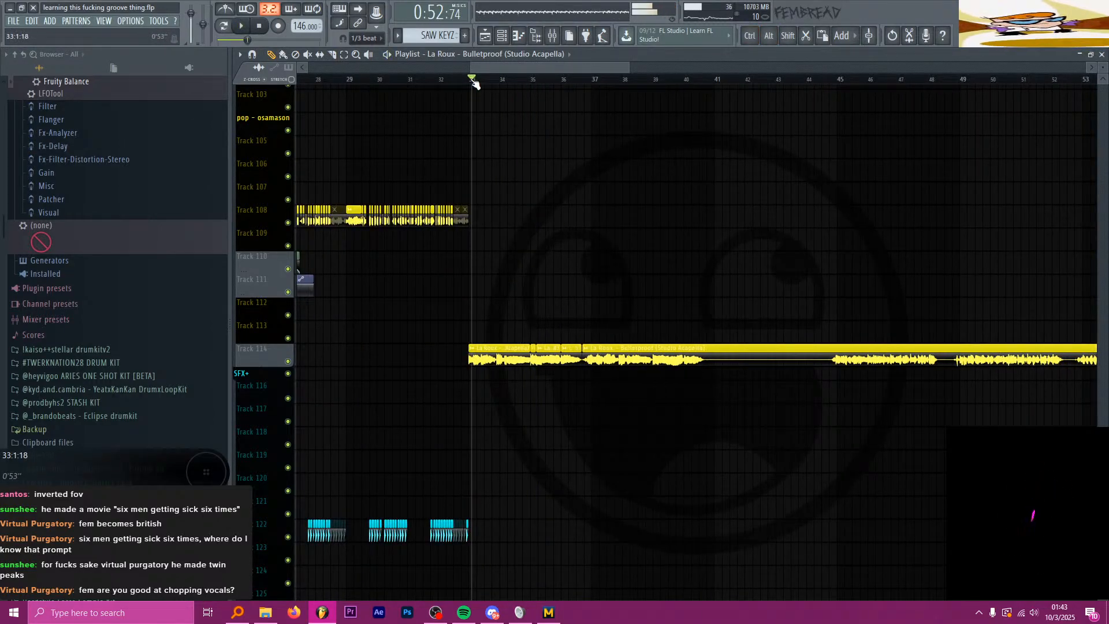
pyautogui.scroll(6, 474, 212)
pyautogui.click(407, 81)
pyautogui.press('space')
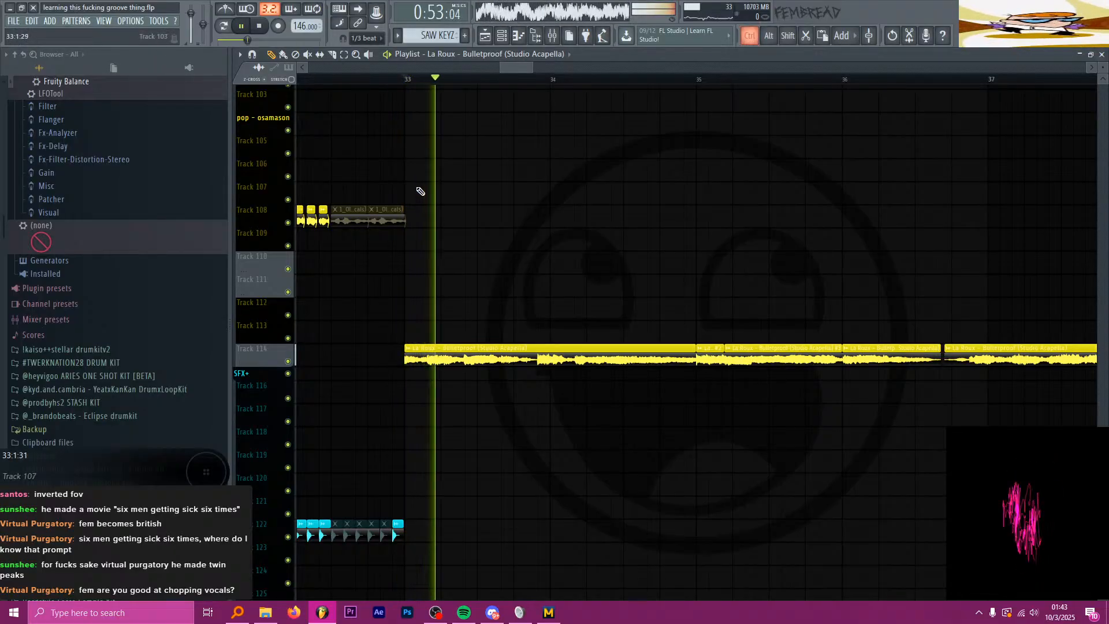
pyautogui.scroll(-2, 607, 238)
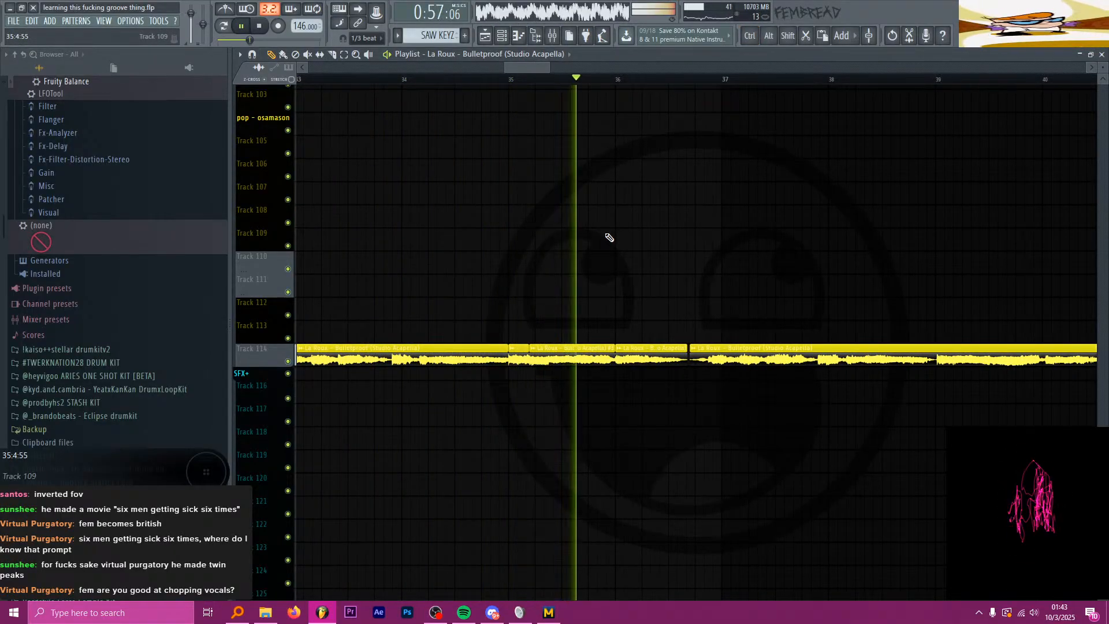
pyautogui.scroll(1, 555, 210)
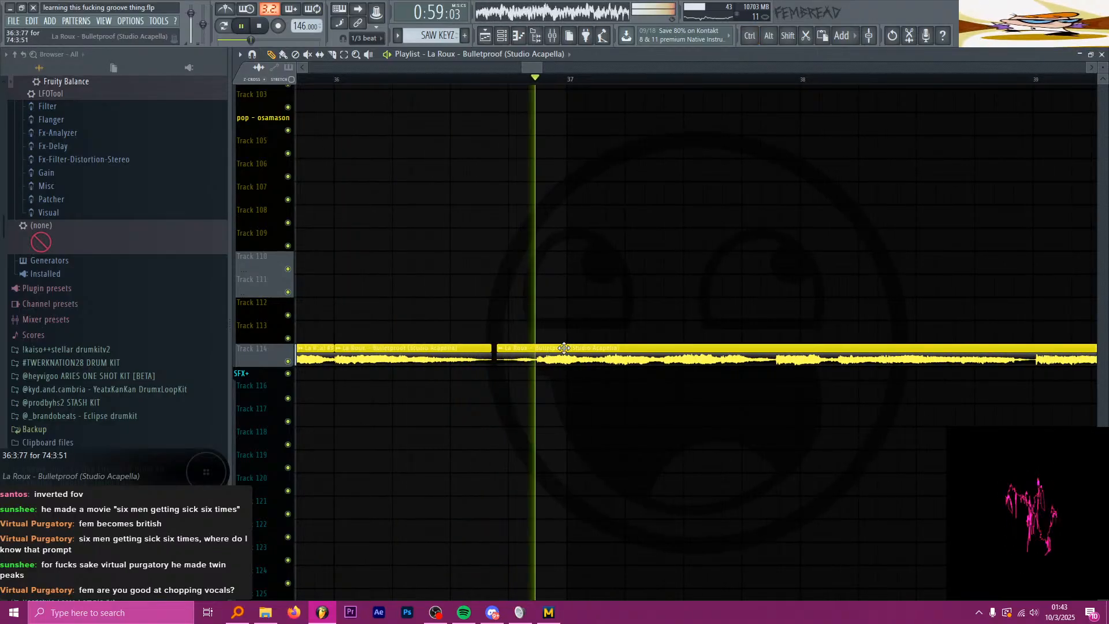
pyautogui.press('space')
# Step: Slice the last Bulletproof piece at 37:1:00 and delete everything after bar 37
pyautogui.scroll(3, 566, 361)
pyautogui.scroll(-5, 565, 361)
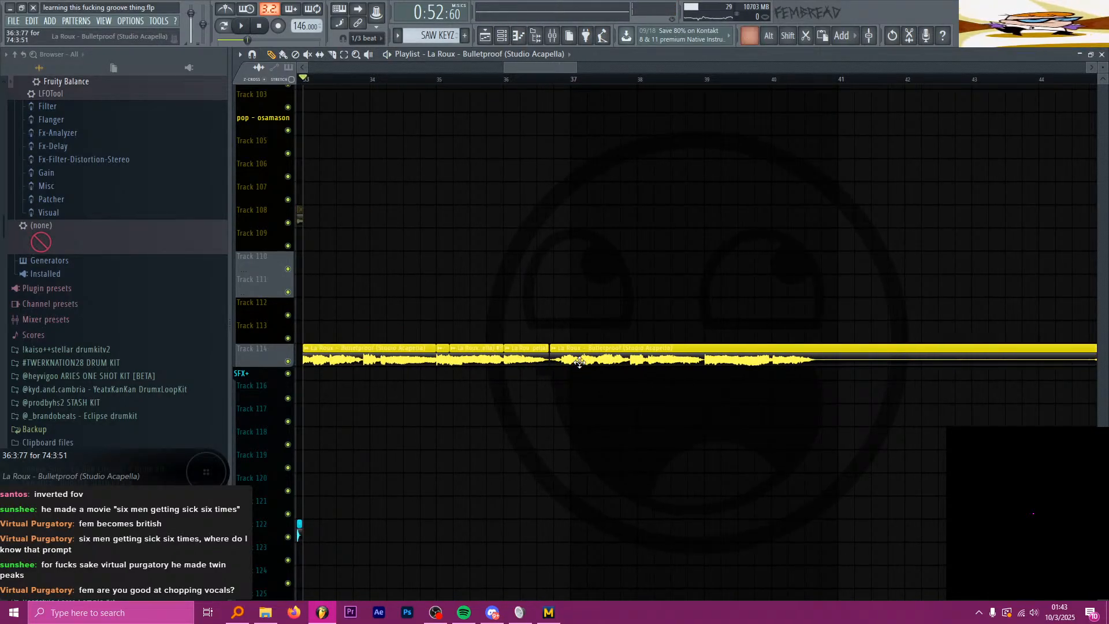
pyautogui.scroll(4, 580, 361)
pyautogui.scroll(-3, 550, 360)
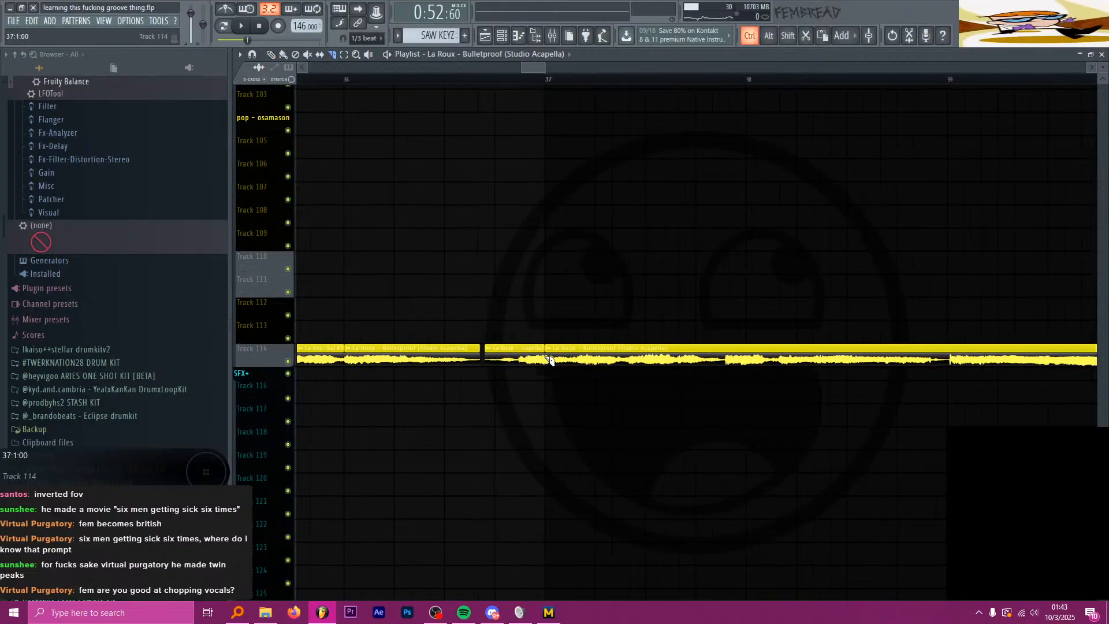
pyautogui.press('p')
pyautogui.rightClick(605, 354)
# Step: Duplicate the aligned Bulletproof pieces from bars 33 to 37 so the copy starts at bar 37
pyautogui.scroll(-4, 611, 369)
pyautogui.moveTo(627, 374)
pyautogui.mouseDown()
pyautogui.moveTo(457, 355)
pyautogui.moveTo(658, 359)
pyautogui.moveTo(624, 354)
pyautogui.mouseUp()
pyautogui.scroll(6, 610, 348)
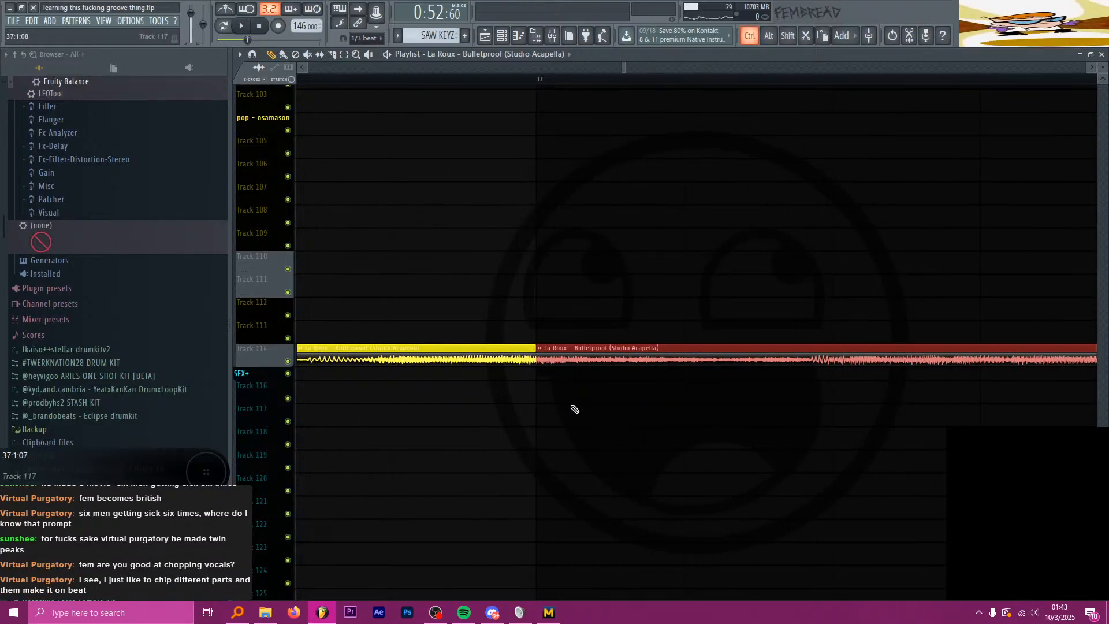
pyautogui.scroll(-6, 575, 409)
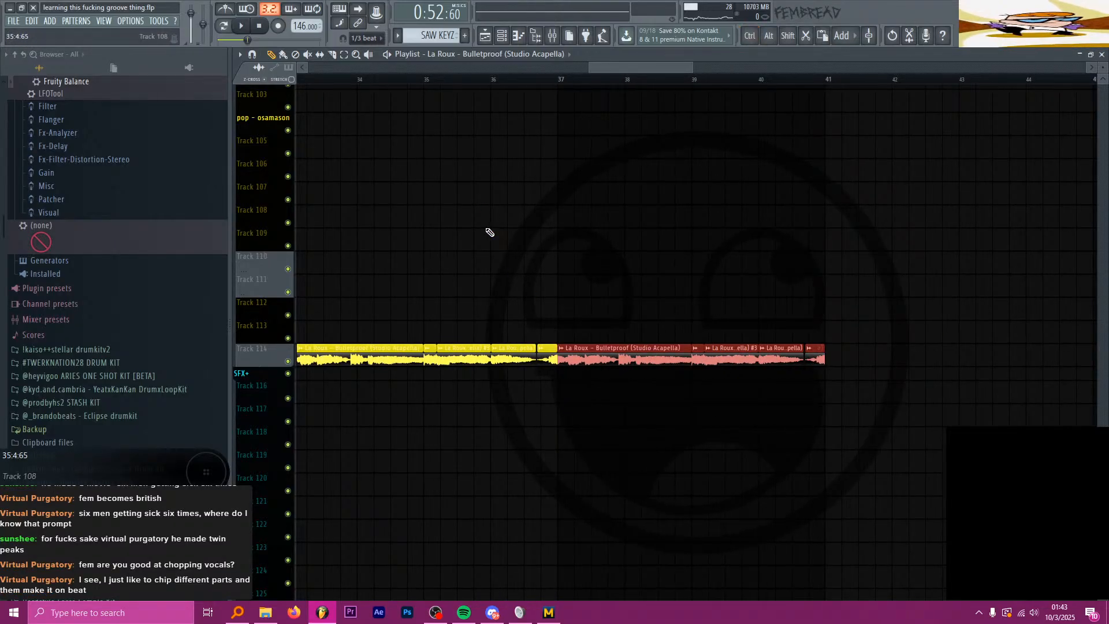
# Step: Play the arrangement from bar 33 to check the transition into the duplicated phrase at bar 37
pyautogui.scroll(-3, 506, 236)
pyautogui.press('space')
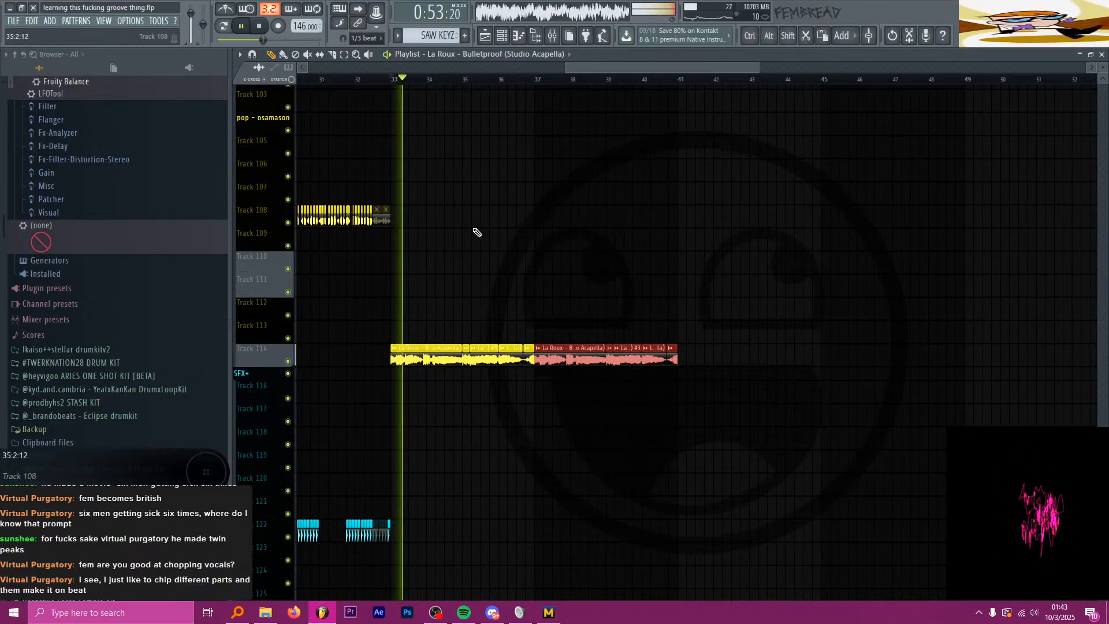
pyautogui.scroll(1, 498, 231)
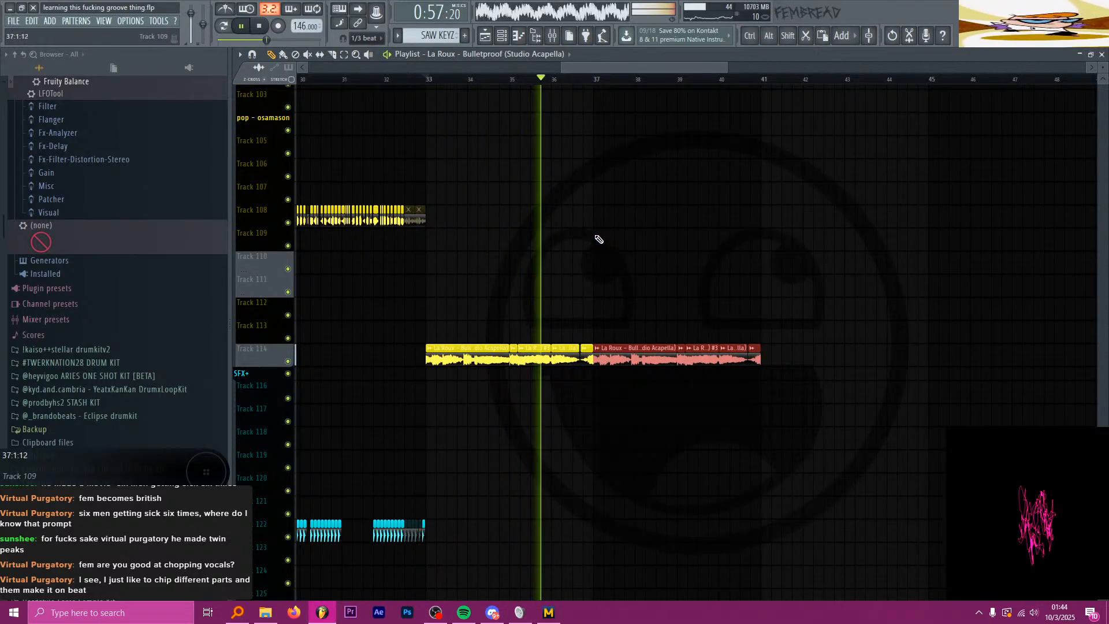
pyautogui.scroll(2, 612, 243)
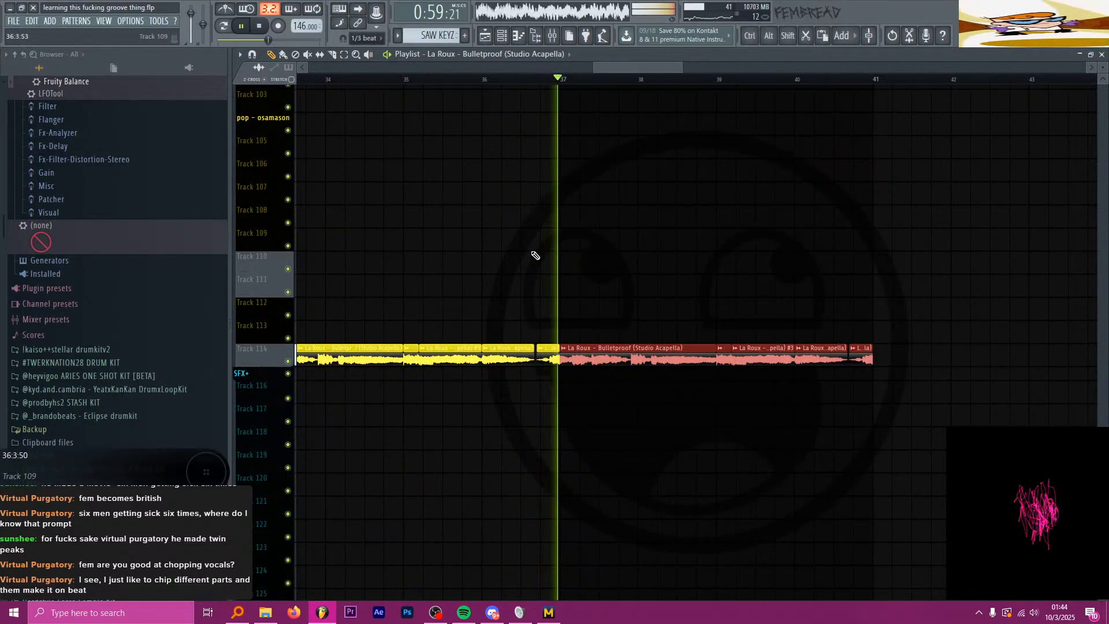
# Step: Select all Bulletproof pieces between bars 33 and 41 and duplicate them to start at bar 41
pyautogui.scroll(-3, 537, 277)
pyautogui.moveTo(412, 322); pyautogui.dragTo(719, 370)
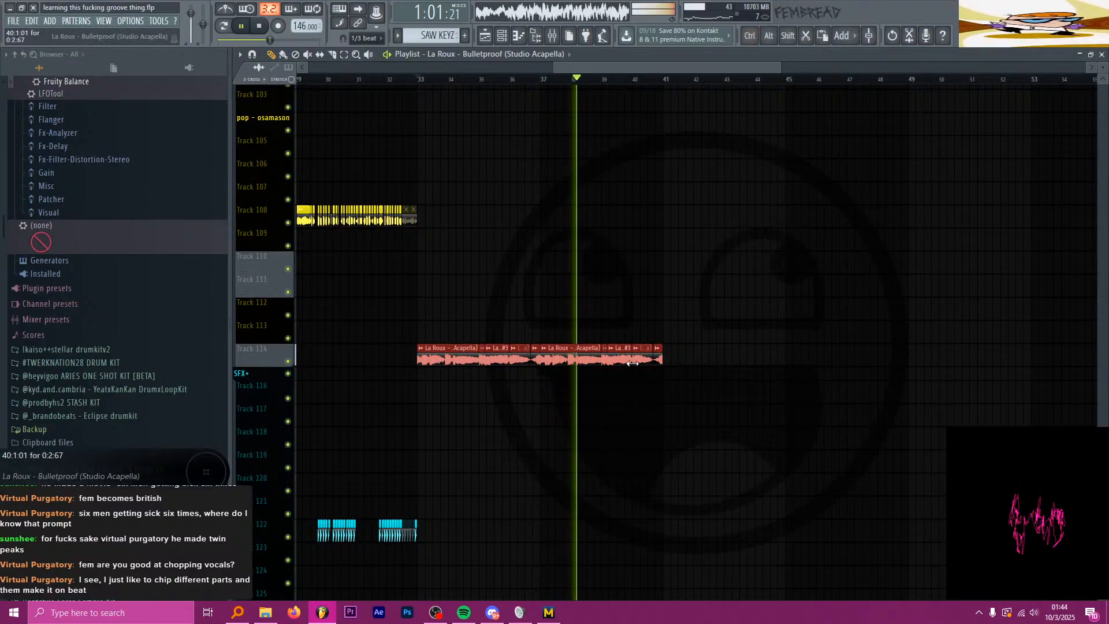
pyautogui.moveTo(451, 356); pyautogui.dragTo(676, 356)
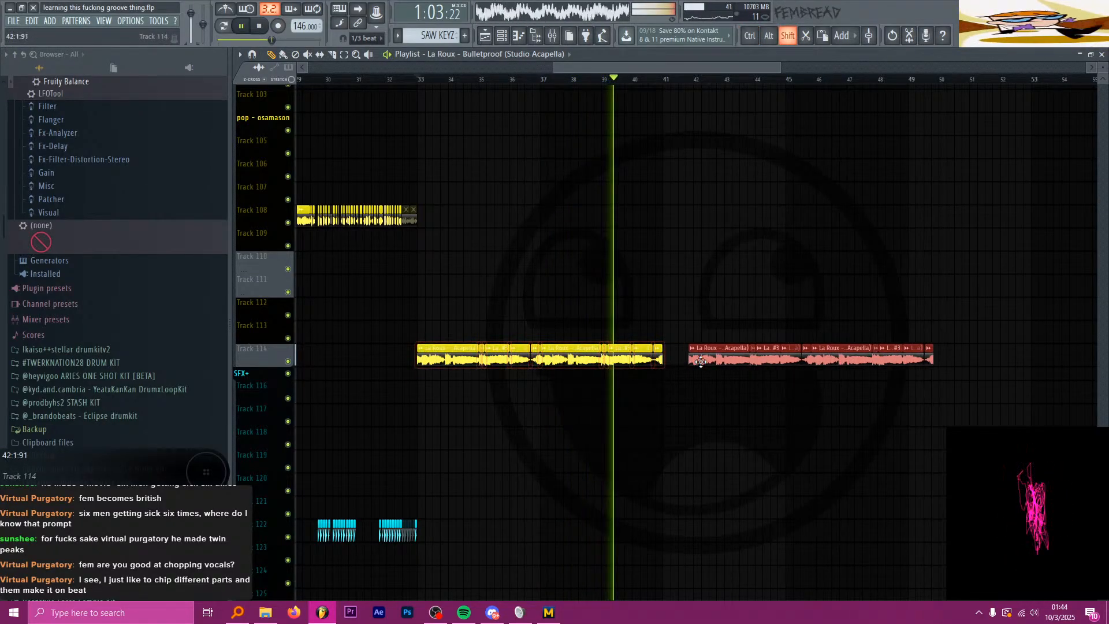
pyautogui.scroll(5, 641, 370)
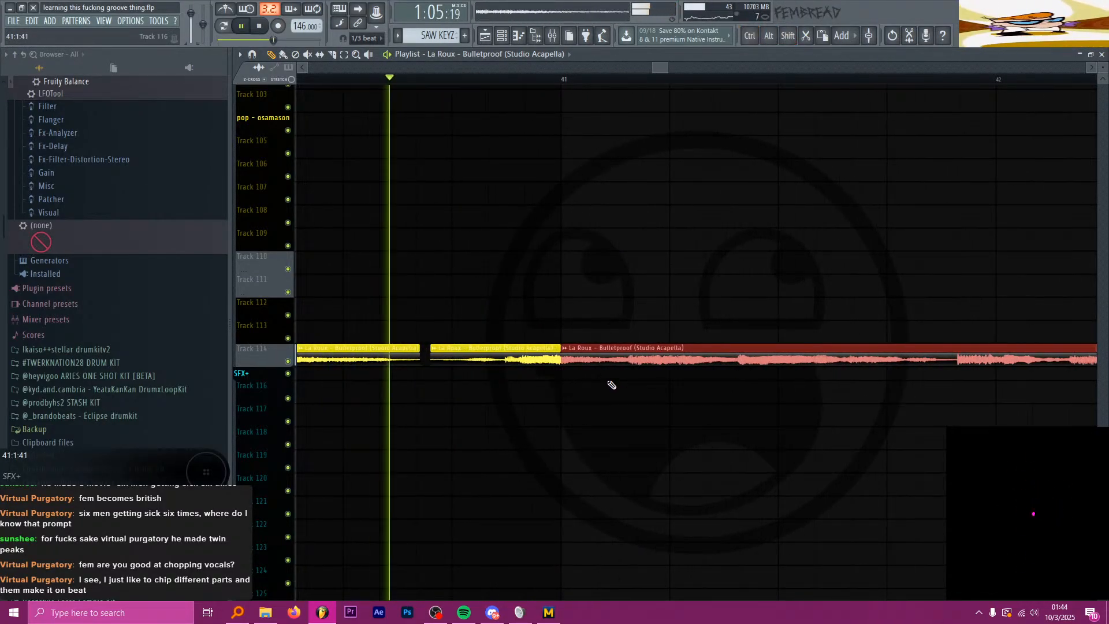
pyautogui.scroll(-8, 597, 373)
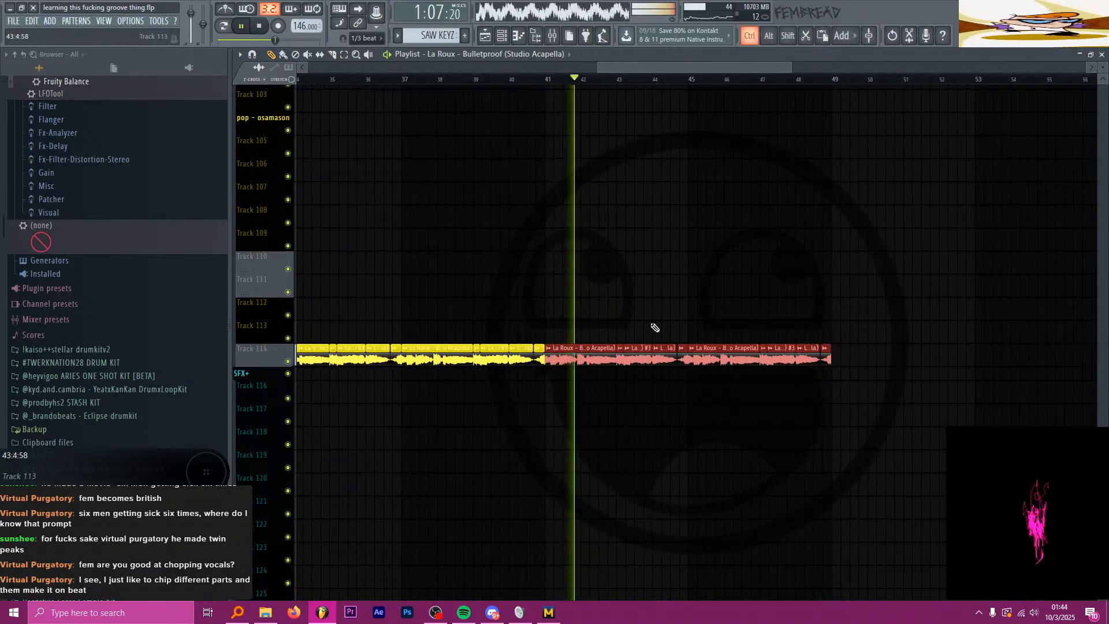
# Step: Shift the VDUB2 Snare 003 hits after bar 43 to start at bar 45 and extend the pitch automation clip to bar 48
pyautogui.scroll(15, 715, 333)
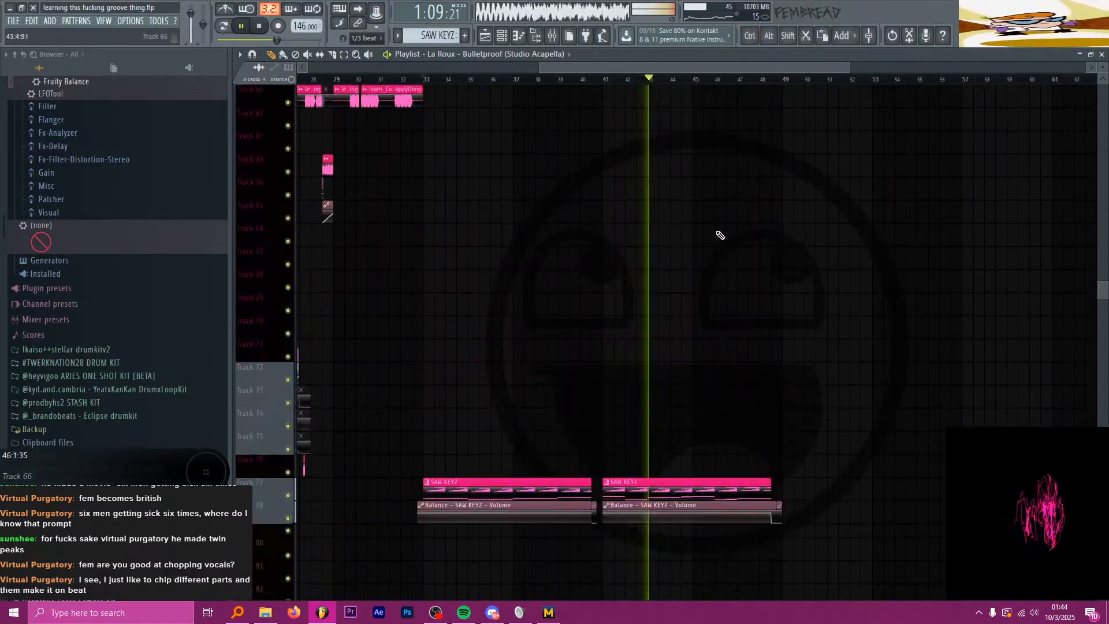
pyautogui.scroll(14, 757, 232)
pyautogui.press('space')
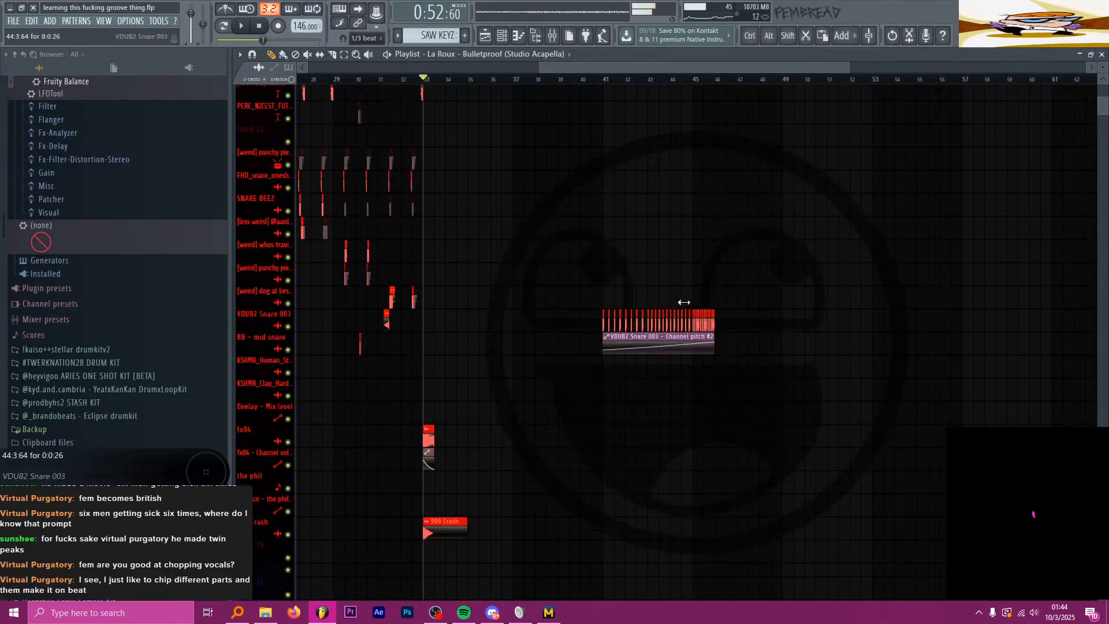
pyautogui.scroll(2, 650, 338)
pyautogui.click(520, 84)
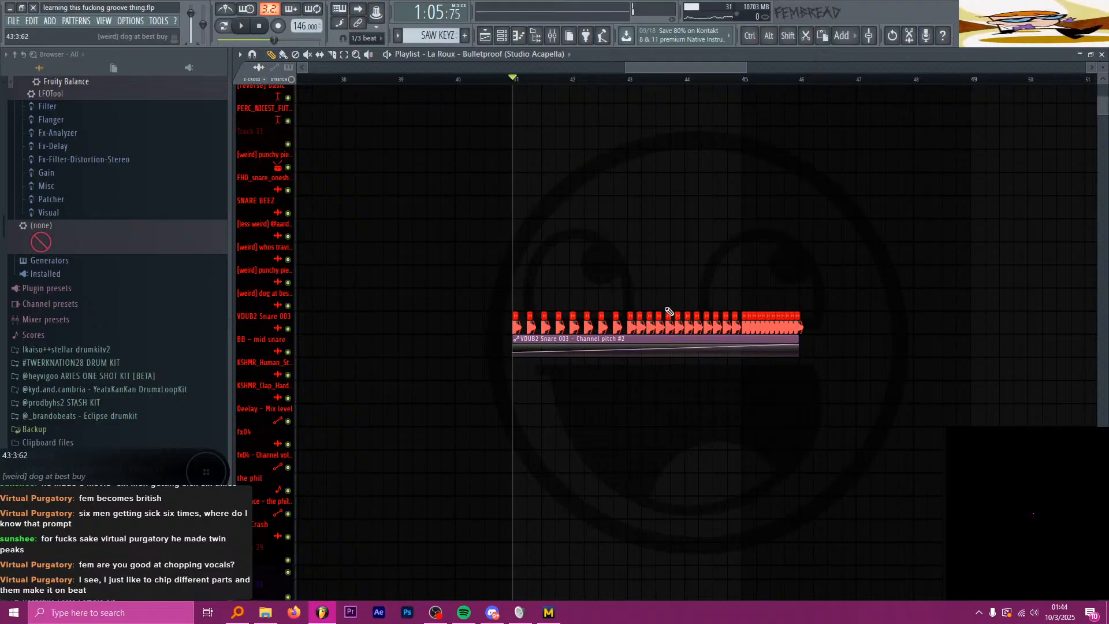
pyautogui.moveTo(630, 322); pyautogui.dragTo(804, 327)
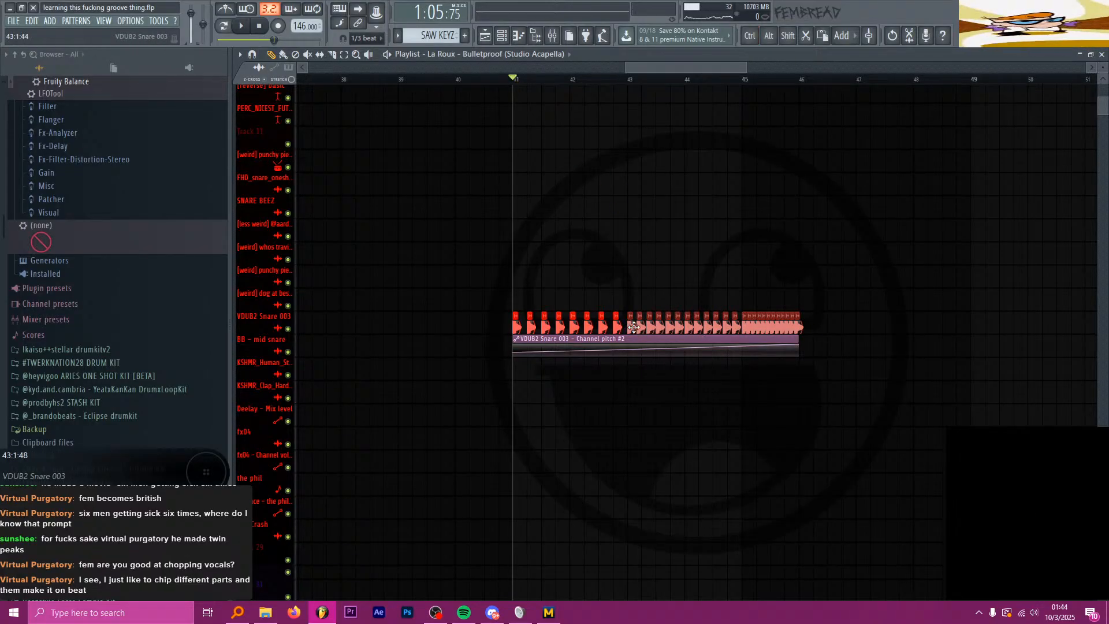
pyautogui.moveTo(634, 328); pyautogui.dragTo(747, 328)
pyautogui.moveTo(808, 351); pyautogui.dragTo(913, 340)
# Step: Duplicate the first two bars of VDUB2 Snare 003 hits from bar 41 into the gap starting at bar 43
pyautogui.press('space')
pyautogui.press('space')
pyautogui.moveTo(638, 327)
pyautogui.mouseDown()
pyautogui.moveTo(510, 315)
pyautogui.moveTo(631, 328)
pyautogui.mouseUp()
# Step: Play the extended snare roll from bar 41 to check the build-up towards bar 48
pyautogui.press('space')
pyautogui.scroll(-4, 632, 310)
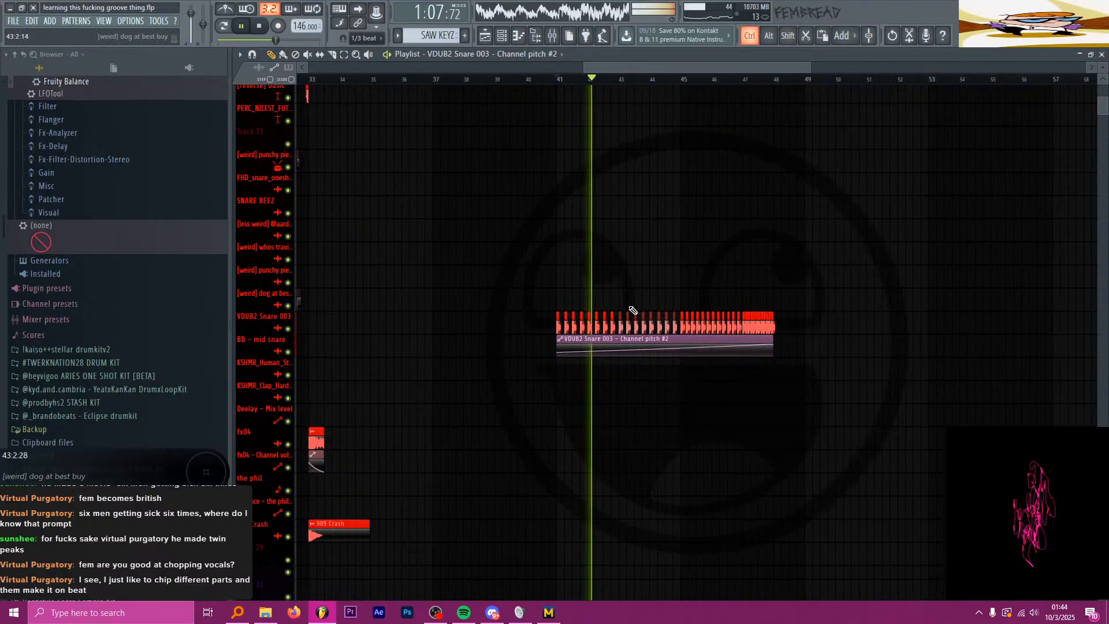
pyautogui.scroll(3, 805, 331)
pyautogui.scroll(3, 565, 230)
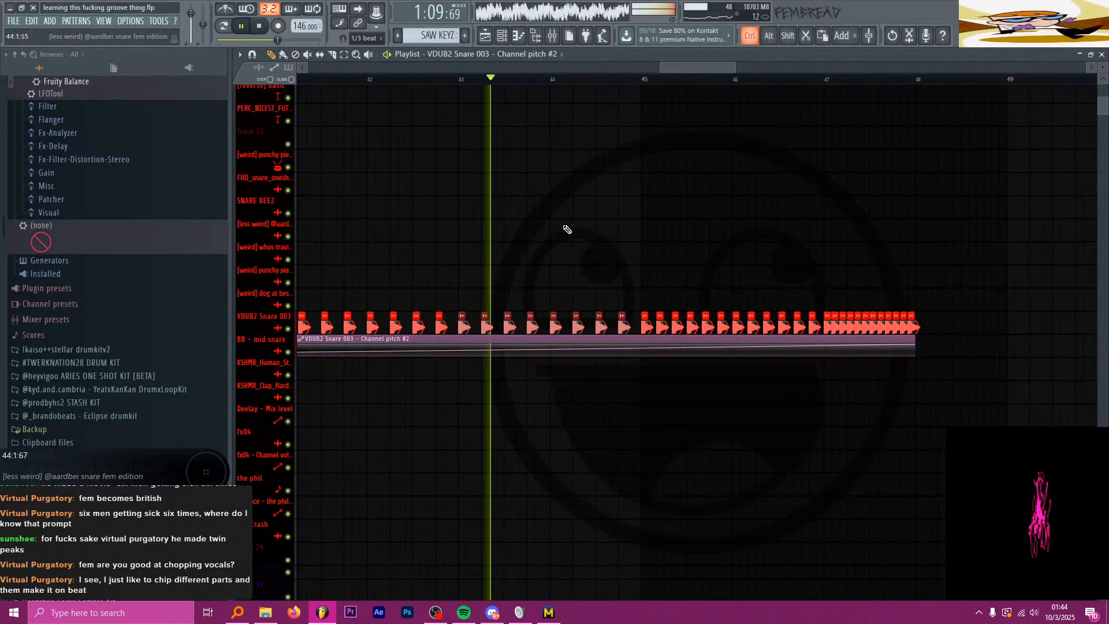
pyautogui.scroll(-3, 455, 235)
pyautogui.scroll(2, 717, 307)
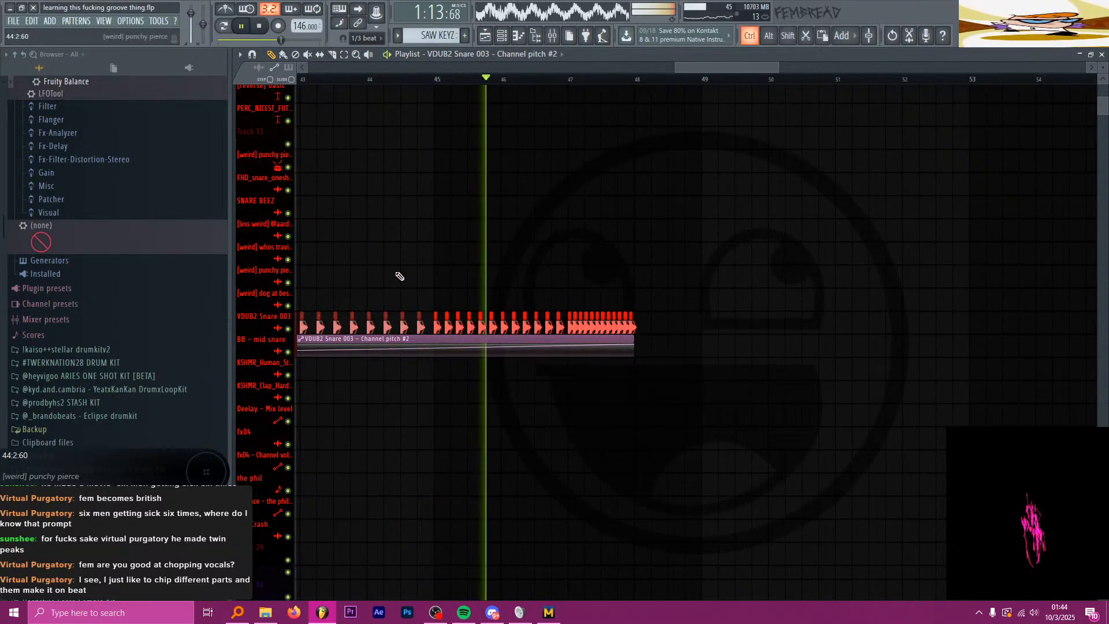
pyautogui.scroll(2, 594, 198)
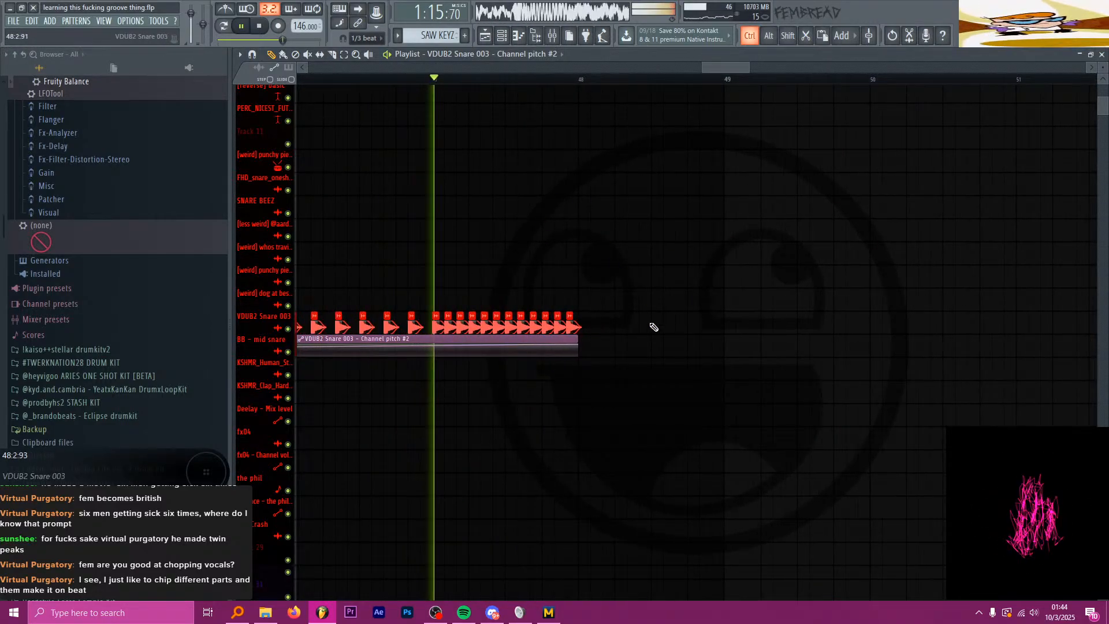
pyautogui.scroll(-2, 512, 298)
pyautogui.scroll(2, 693, 309)
pyautogui.press('space')
# Step: Slice the SAW KEYZ and ANOTHER ARP clips with their volume automations at bar 48 and mute the pieces after it
pyautogui.scroll(-2, 694, 309)
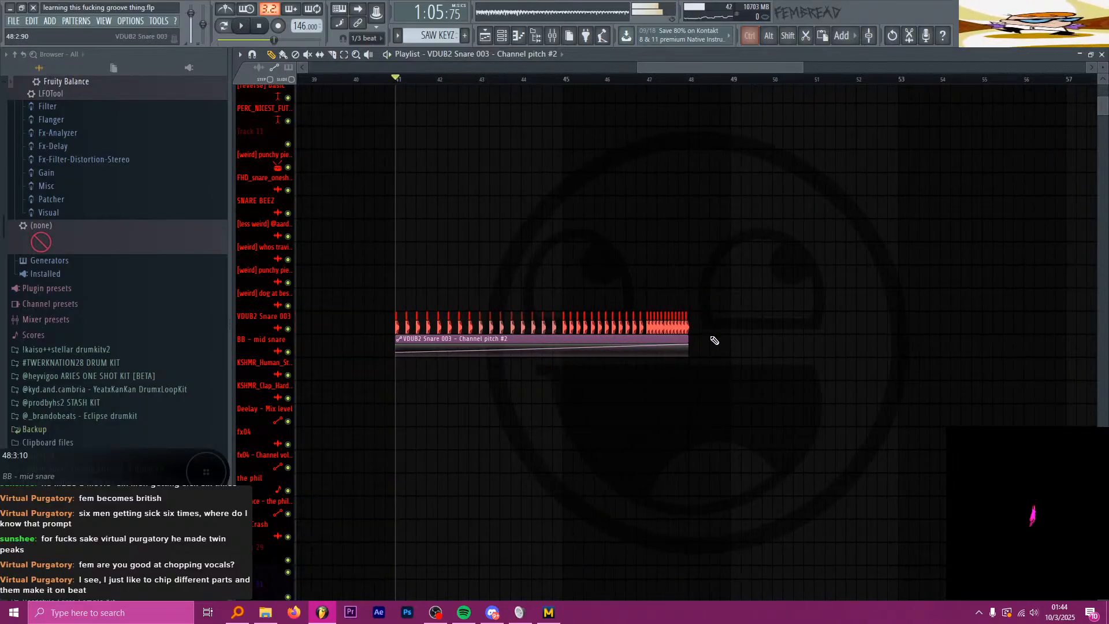
pyautogui.scroll(-8, 702, 318)
pyautogui.scroll(-2, 664, 334)
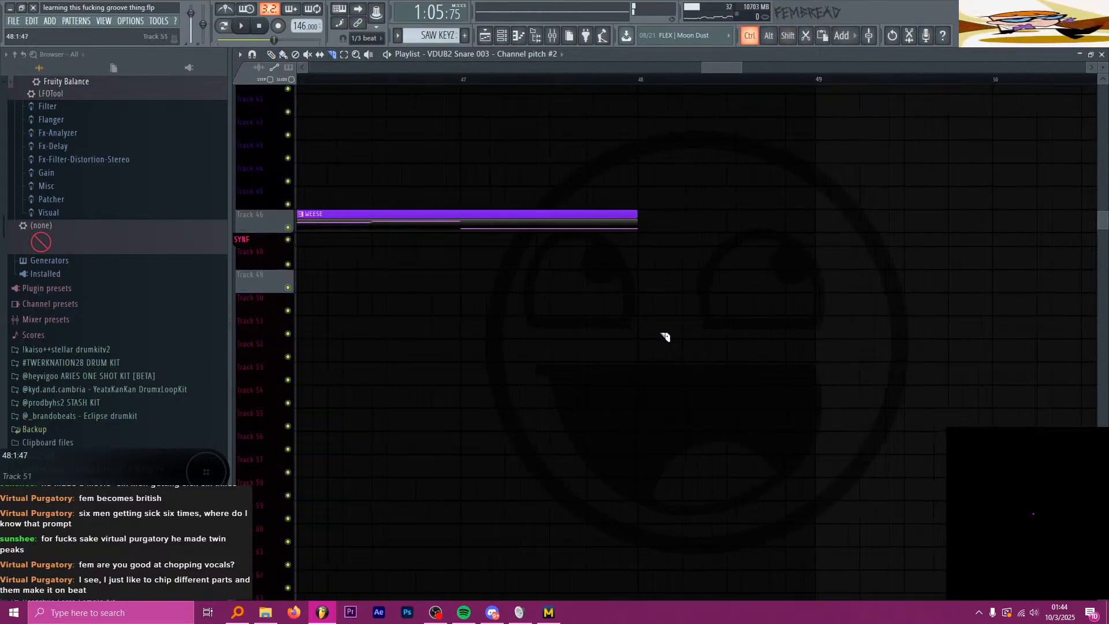
pyautogui.scroll(-10, 678, 362)
pyautogui.scroll(3, 666, 352)
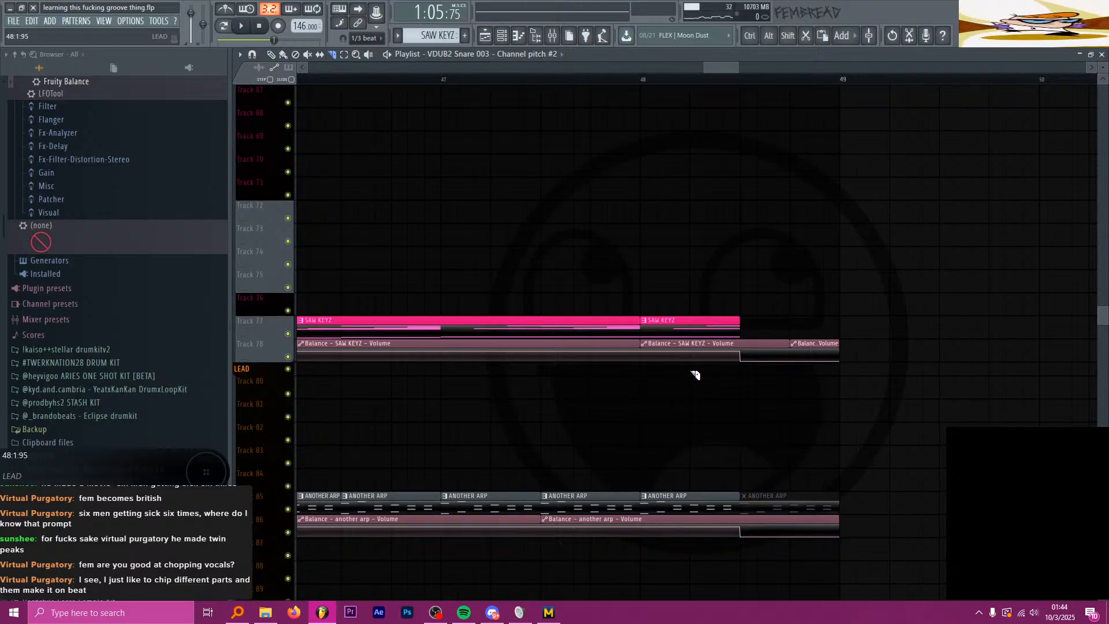
pyautogui.press('t')
pyautogui.moveTo(716, 354)
pyautogui.mouseDown()
pyautogui.moveTo(799, 356)
pyautogui.moveTo(729, 332)
pyautogui.mouseUp()
pyautogui.scroll(-2, 729, 374)
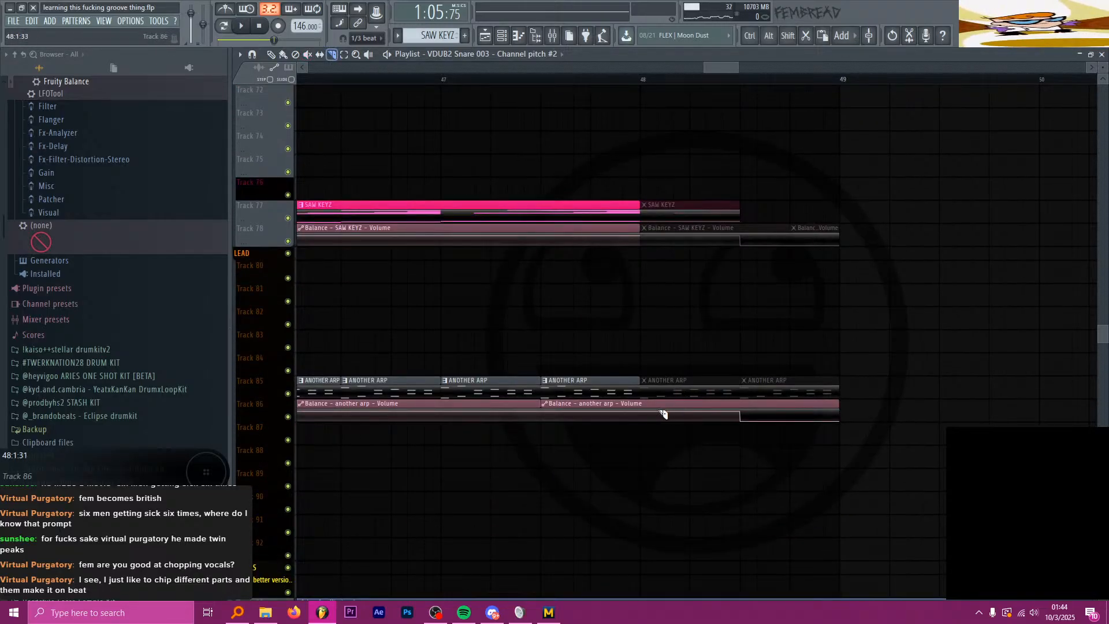
pyautogui.click(693, 413)
# Step: Slip the SAW KEYZ and another arp volume automation pieces so their drops start at bar 48, and unmute both
pyautogui.scroll(2, 711, 438)
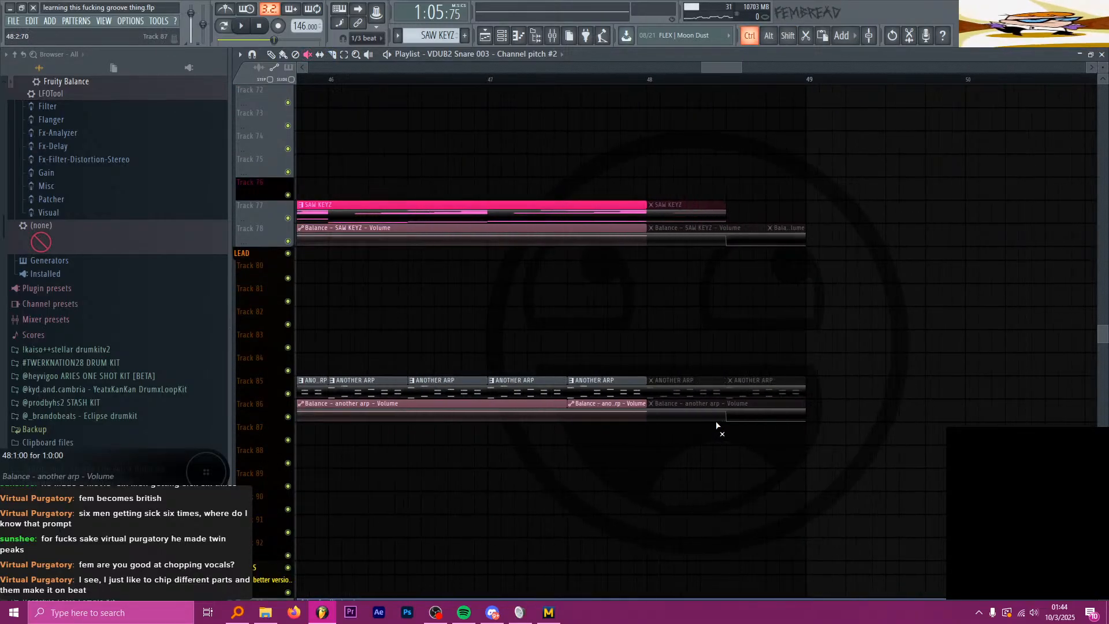
pyautogui.scroll(1, 668, 241)
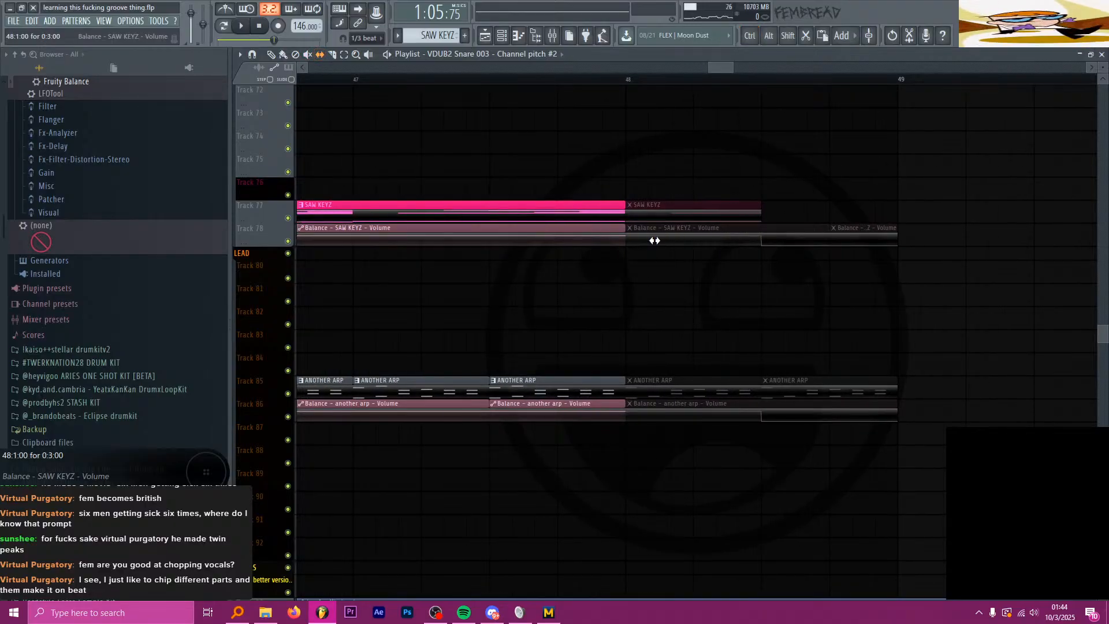
pyautogui.moveTo(663, 240); pyautogui.dragTo(529, 238)
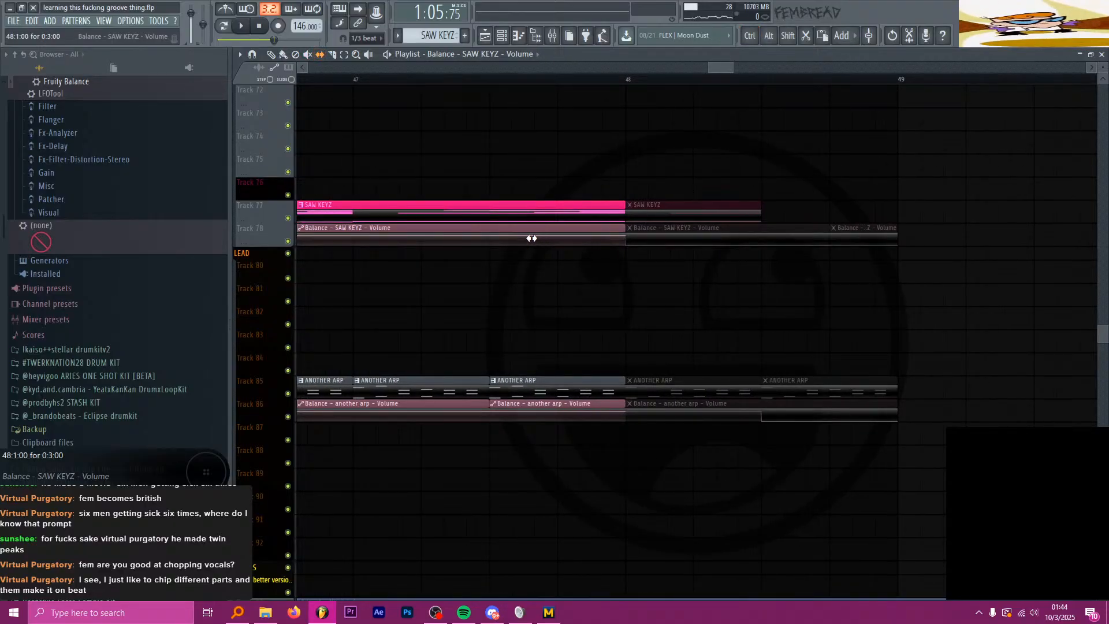
pyautogui.click(675, 240)
pyautogui.moveTo(681, 414); pyautogui.dragTo(567, 404)
pyautogui.press('t')
pyautogui.click(674, 409)
# Step: Set the playback position to bar 33 and play the section with the repeated Bulletproof phrase
pyautogui.scroll(-2, 687, 341)
pyautogui.scroll(-3, 681, 322)
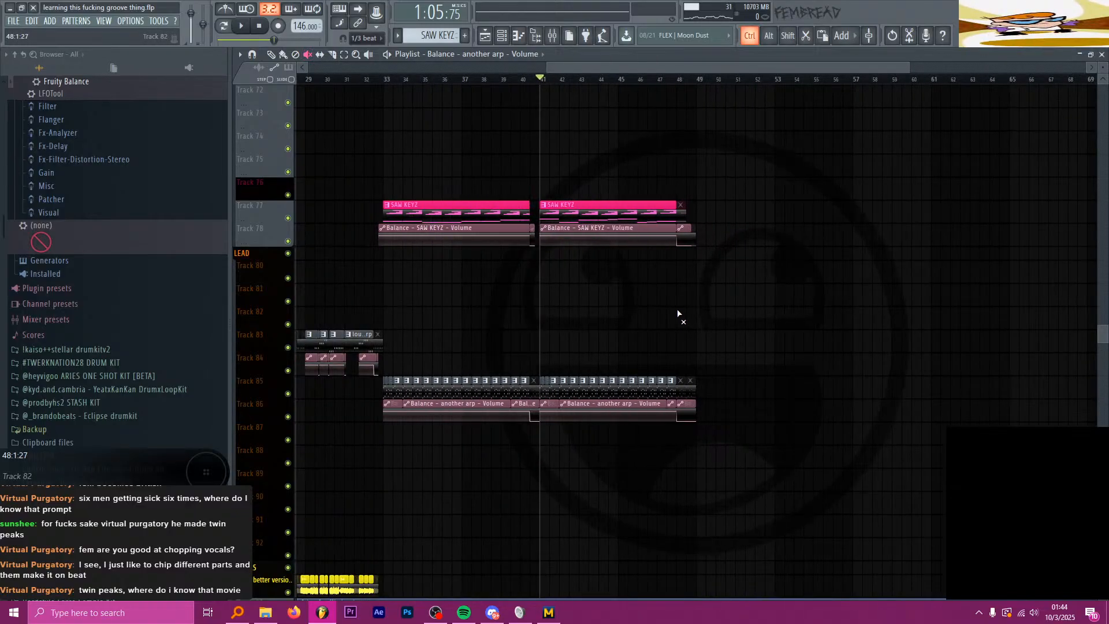
pyautogui.scroll(8, 680, 315)
pyautogui.scroll(12, 673, 303)
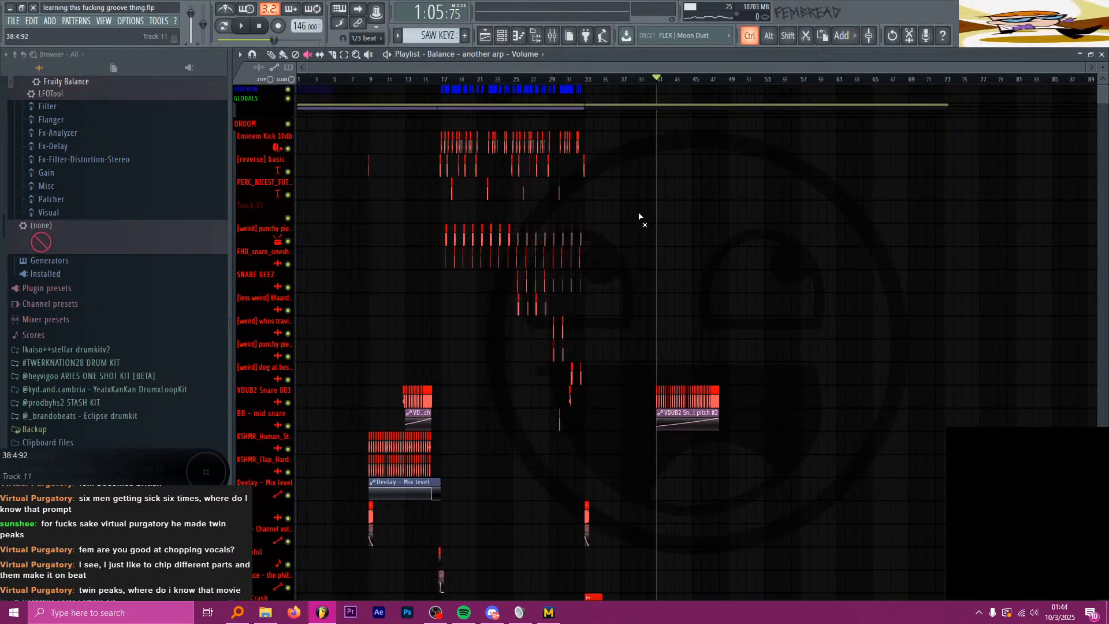
pyautogui.scroll(3, 641, 218)
pyautogui.click(510, 79)
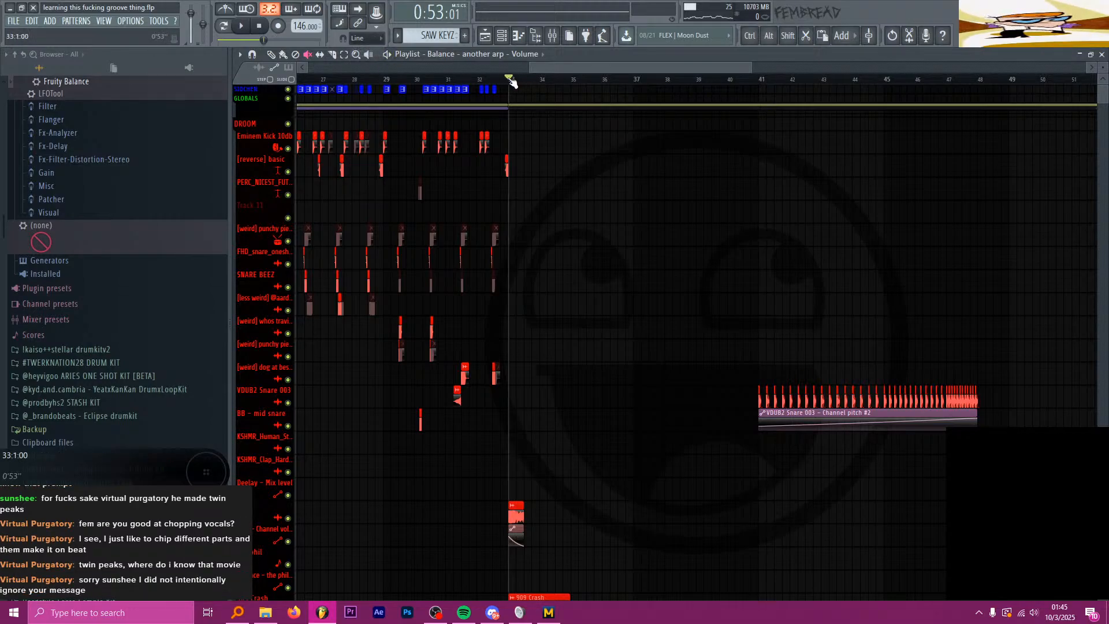
pyautogui.scroll(-6, 601, 248)
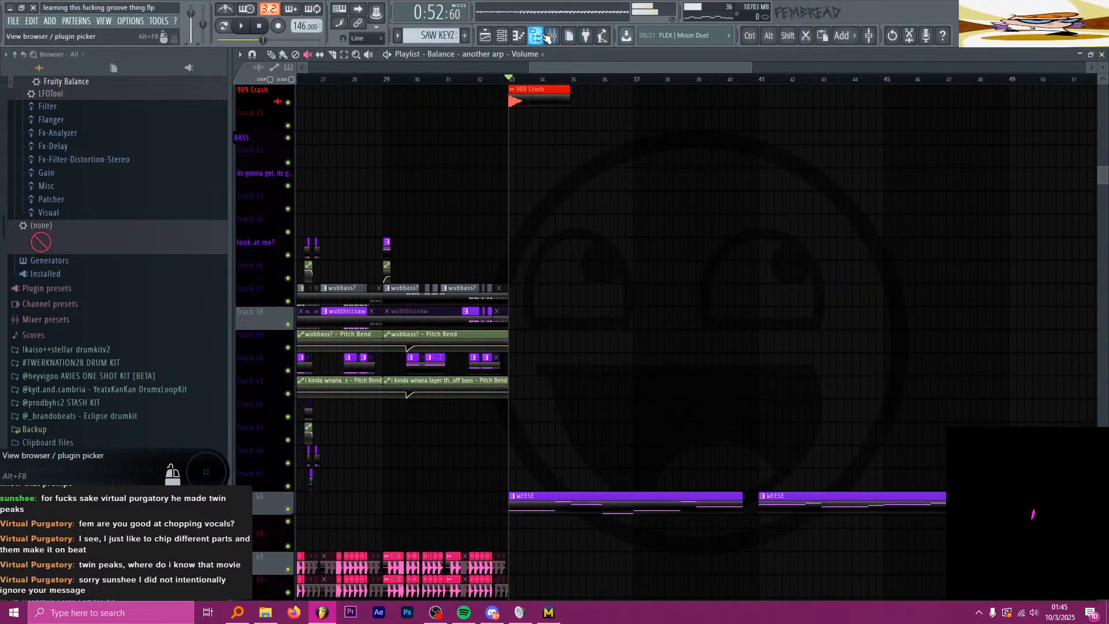
pyautogui.press('F9')
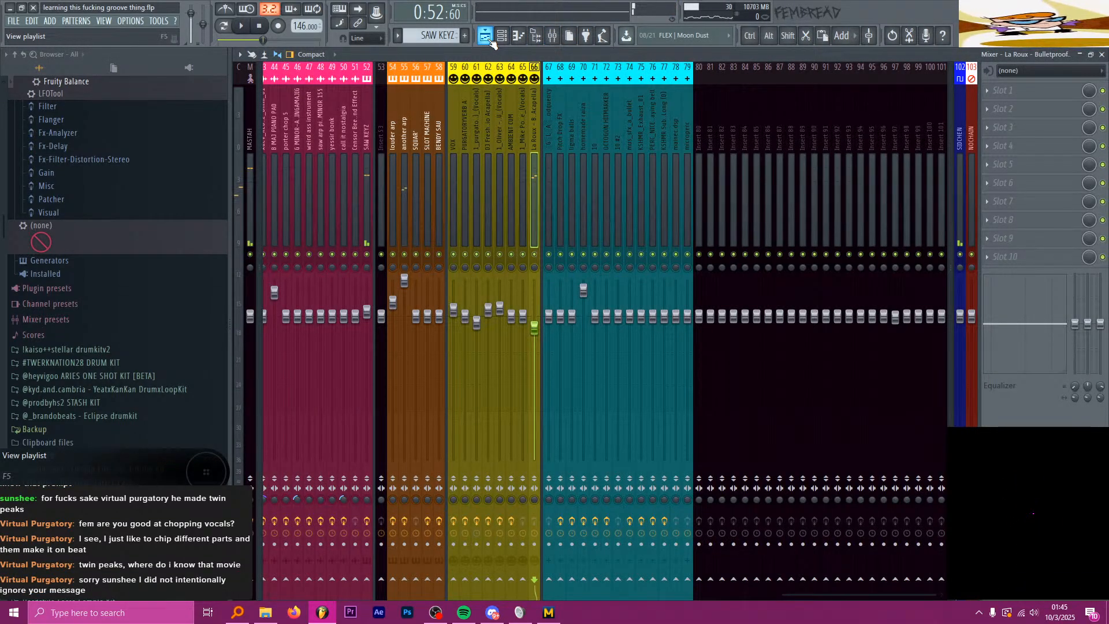
pyautogui.press('F9')
pyautogui.scroll(-6, 600, 286)
pyautogui.scroll(-10, 599, 286)
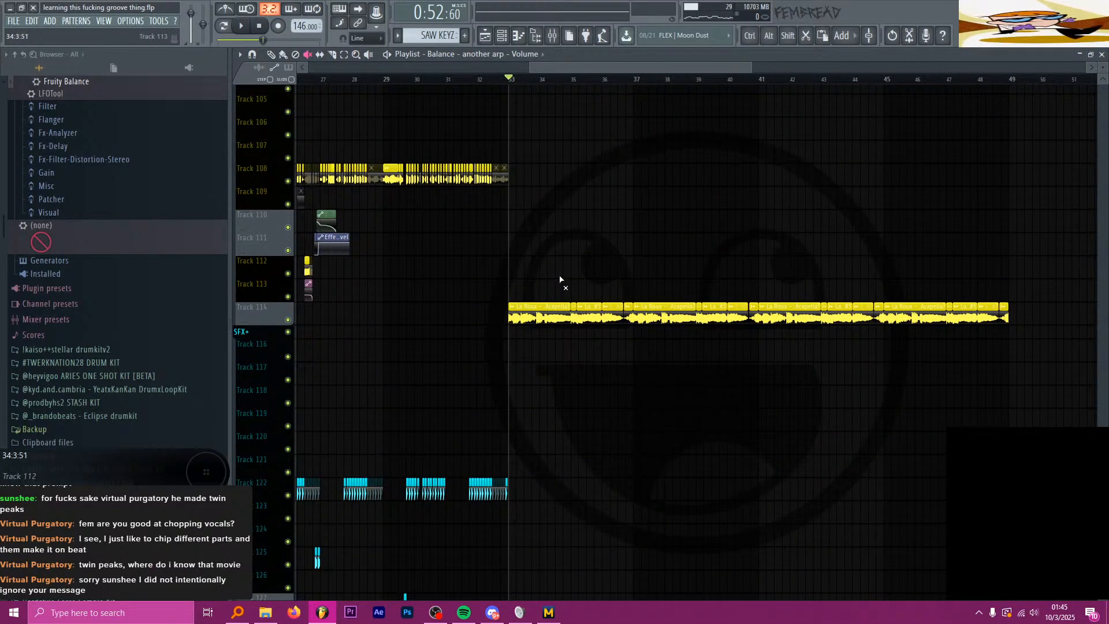
pyautogui.press('space')
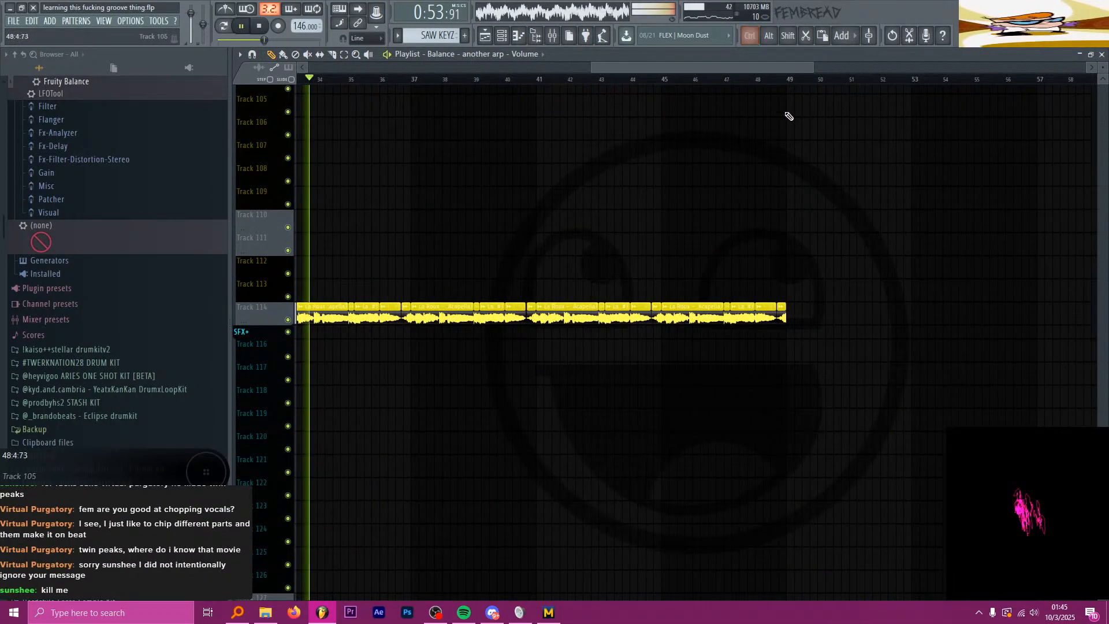
# Step: Select the time range from bar 33 to bar 49, solo the La Roux - Bulletproof mixer track and stop playback
pyautogui.scroll(-3, 809, 127)
pyautogui.moveTo(800, 80); pyautogui.dragTo(439, 81)
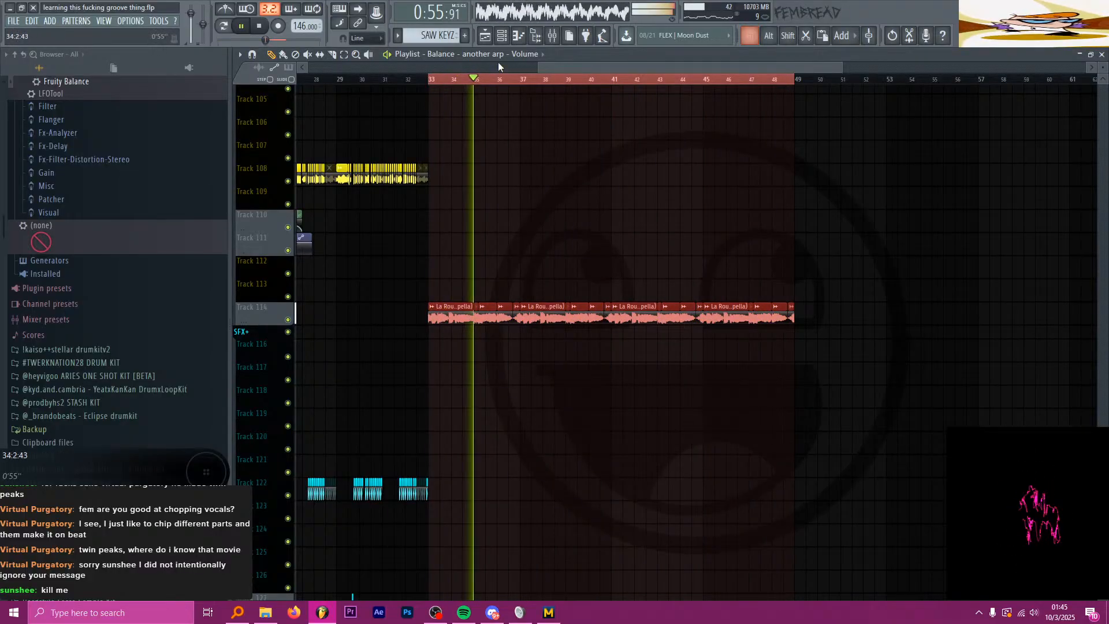
pyautogui.press('F9')
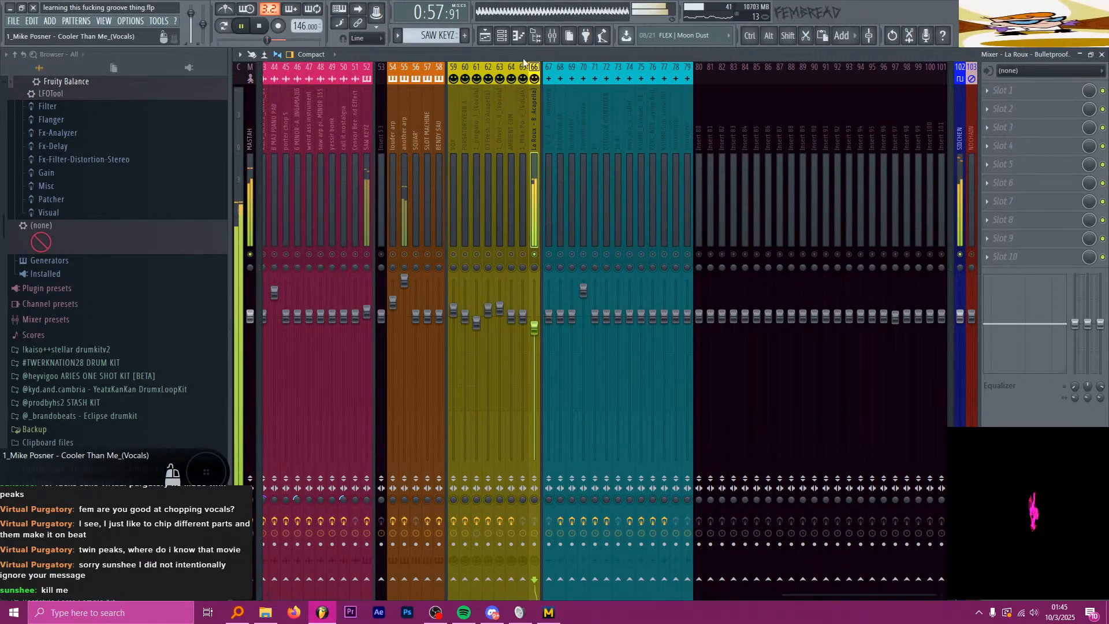
pyautogui.press('space')
pyautogui.press('F9')
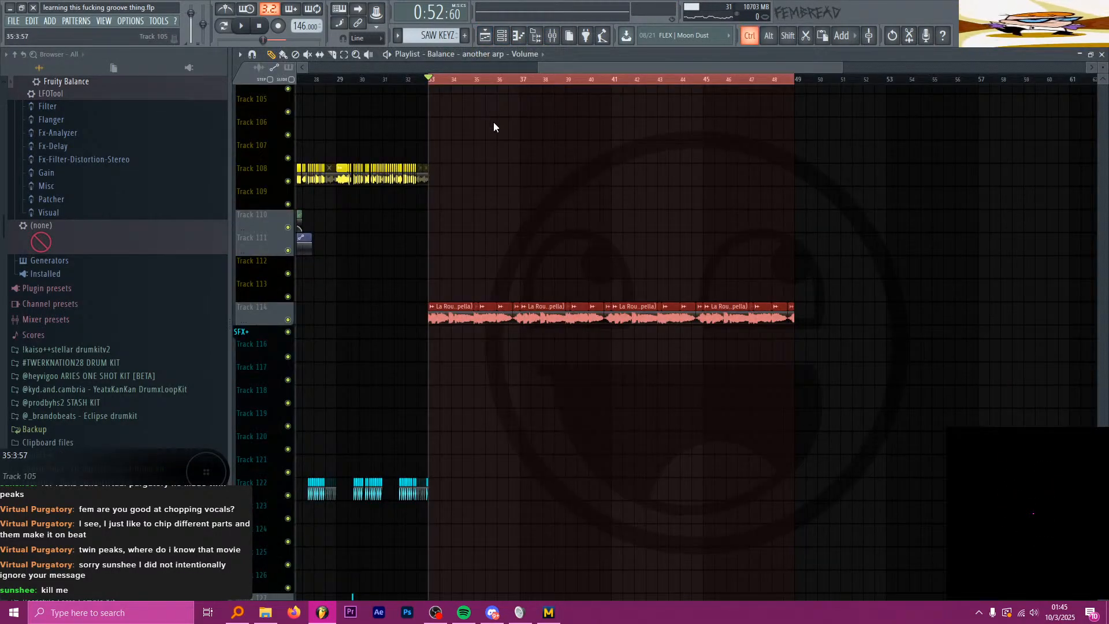
# Step: Start a WAV export of the selected bars into the "learning this fucking groove thing" folder inside custom sounds
pyautogui.hotkey('ctrl', 'r')
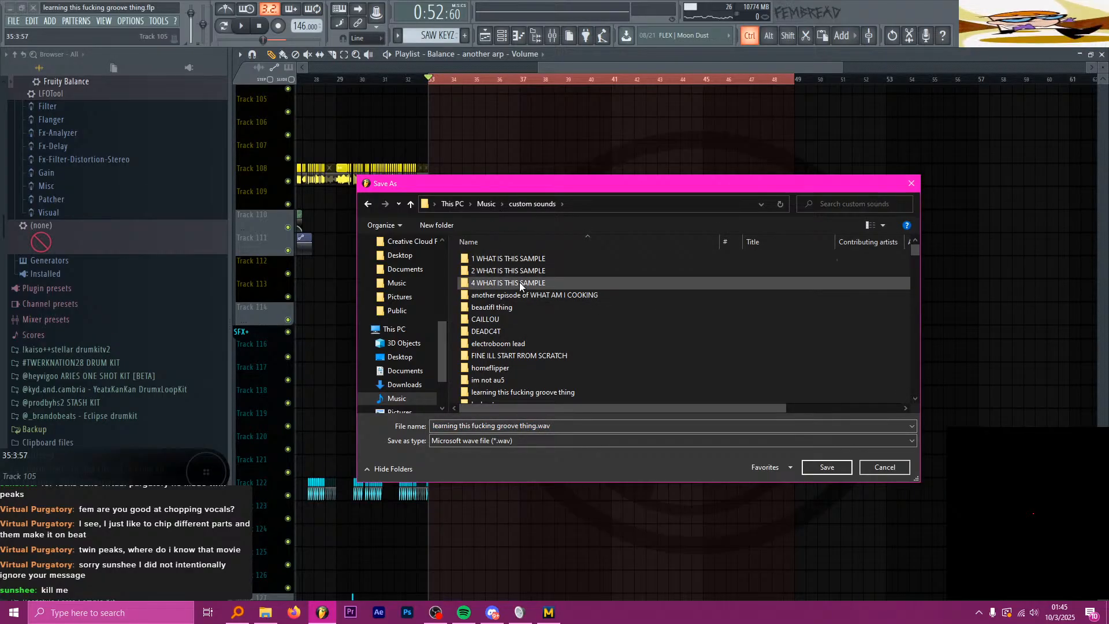
pyautogui.click(555, 426)
pyautogui.scroll(-3, 544, 361)
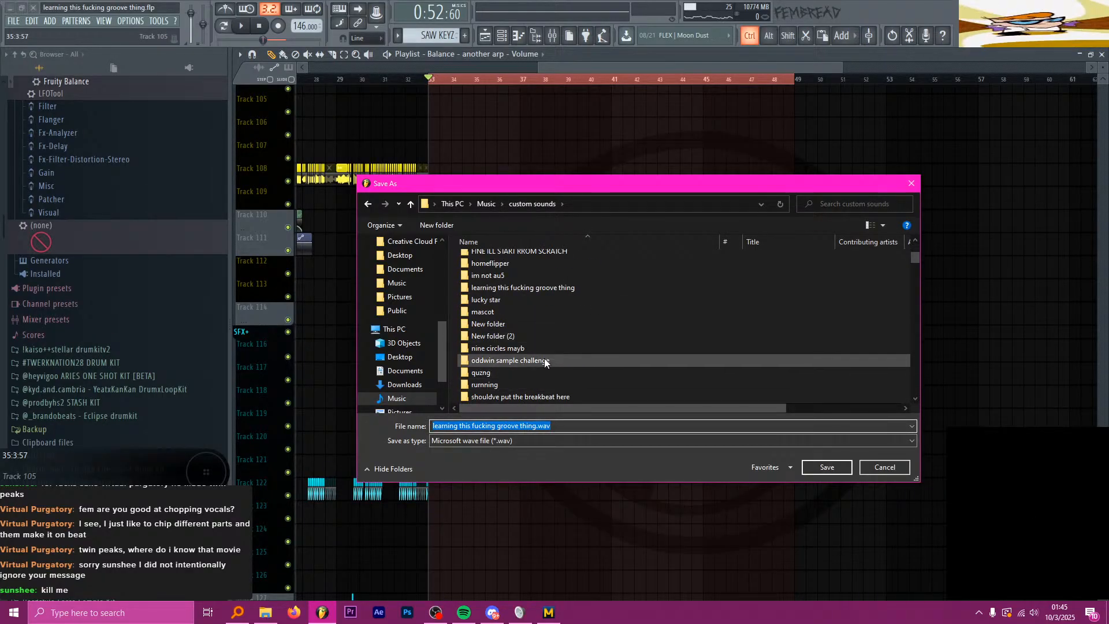
pyautogui.doubleClick(531, 289)
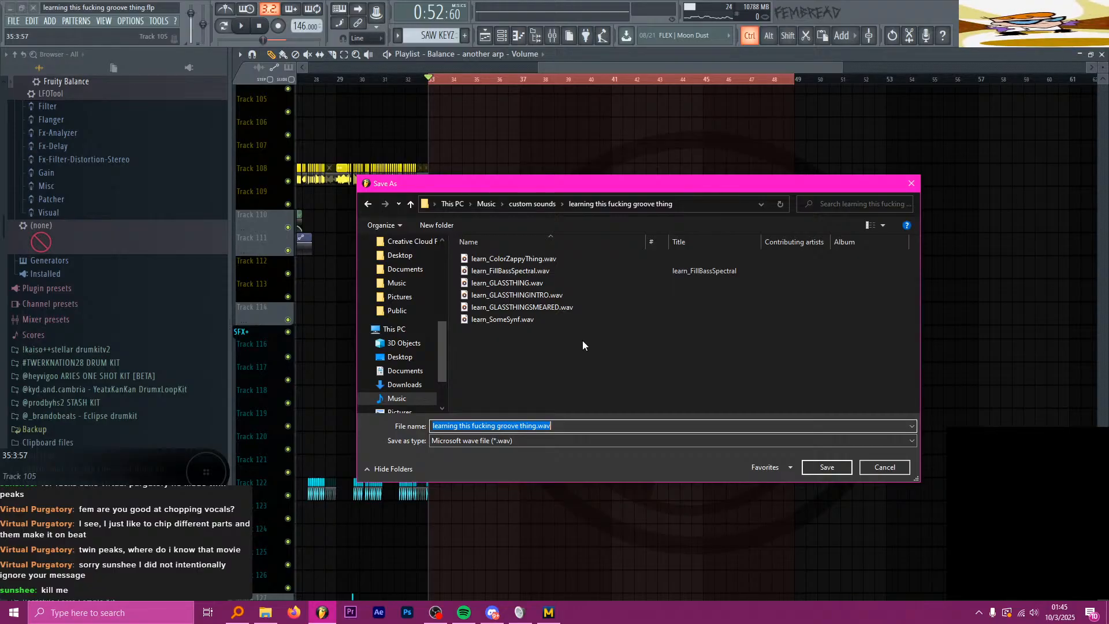
# Step: Name the WAV file learn_BULLETPROOFTRIPLET and render the selection
pyautogui.write('learn_')
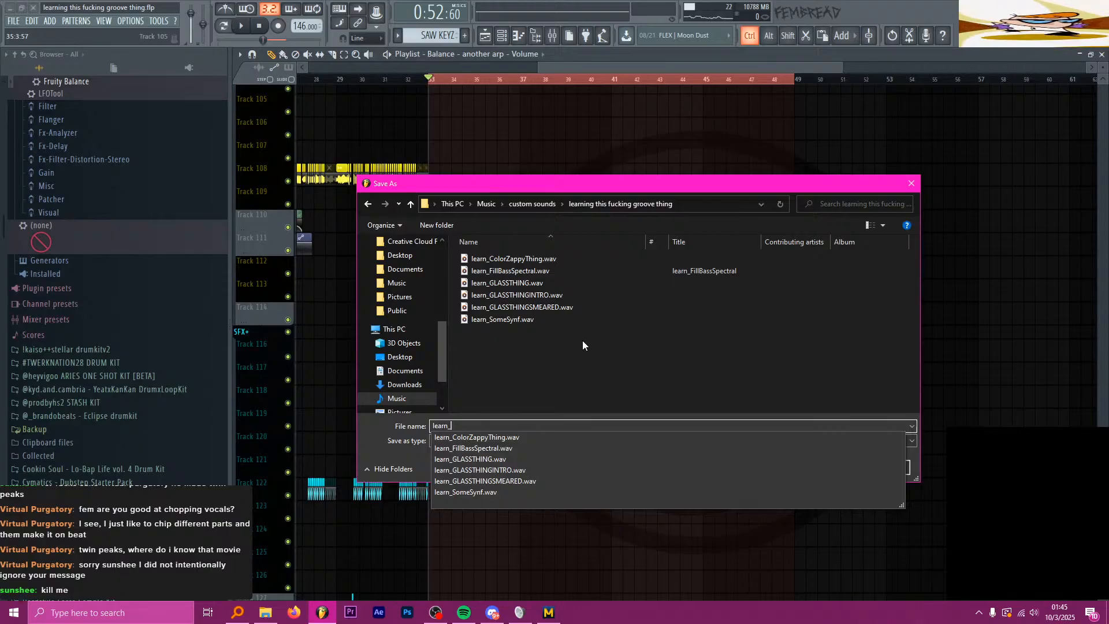
pyautogui.write('BU')
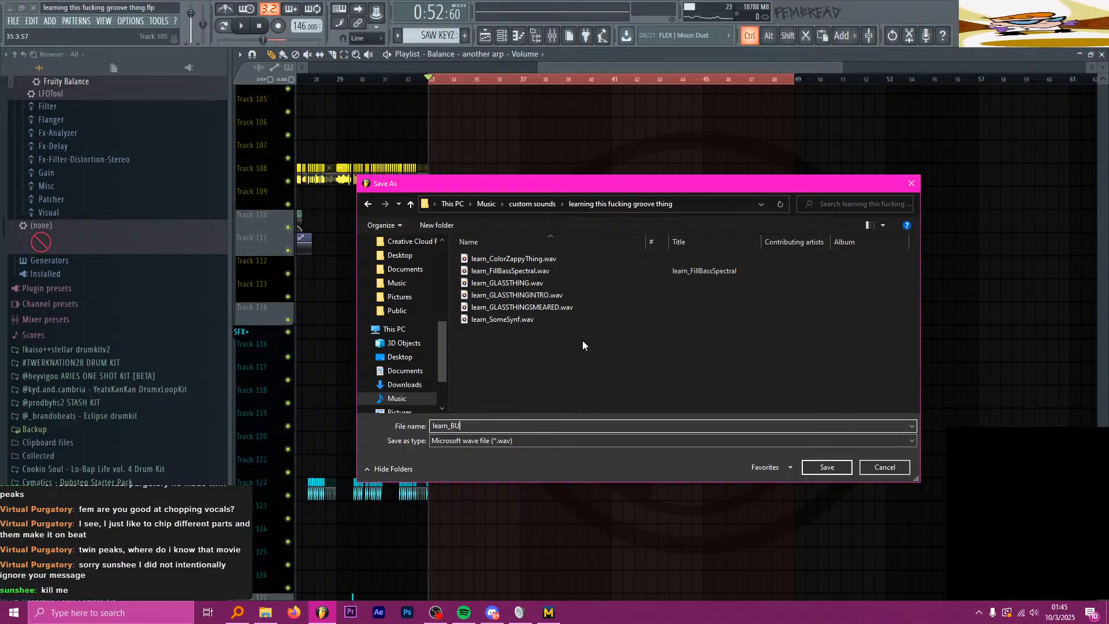
pyautogui.write('LLETPROOF')
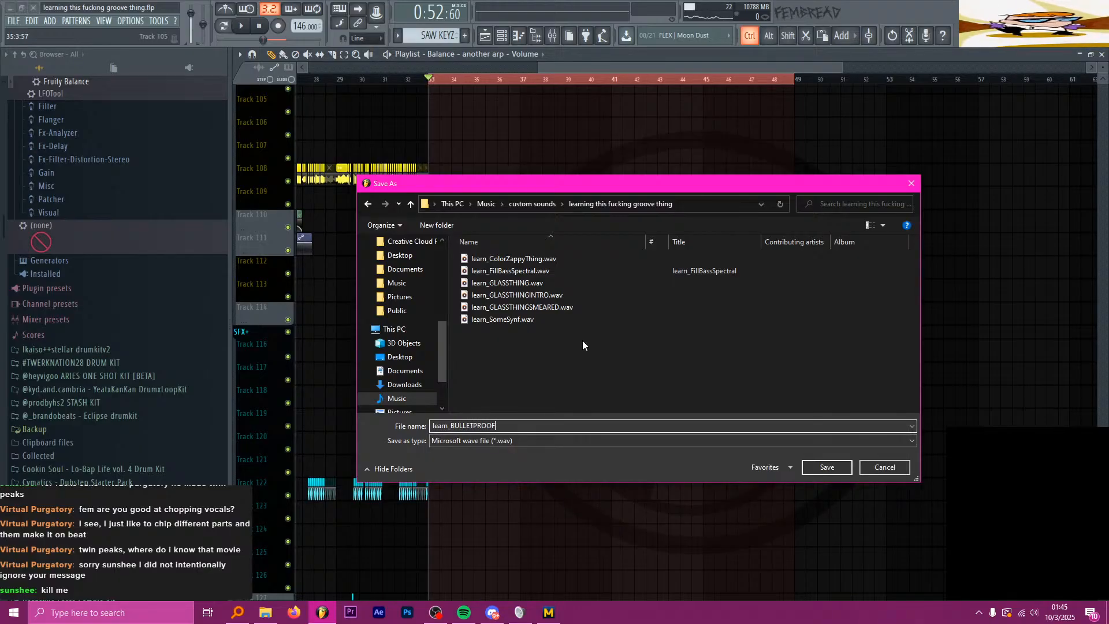
pyautogui.write('TRIPLET')
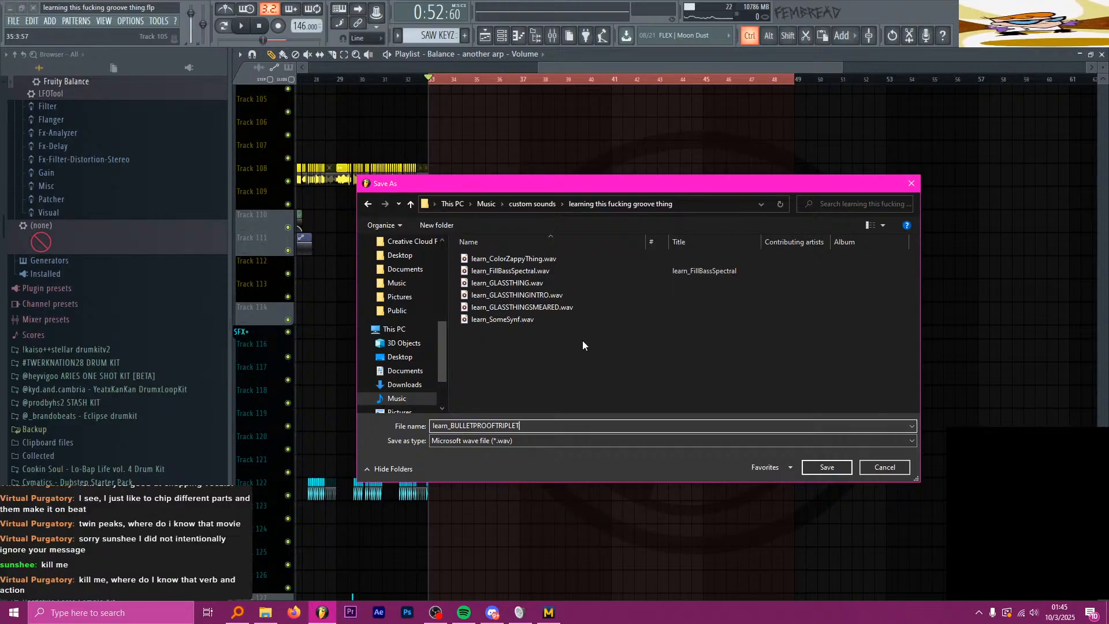
pyautogui.press('Return')
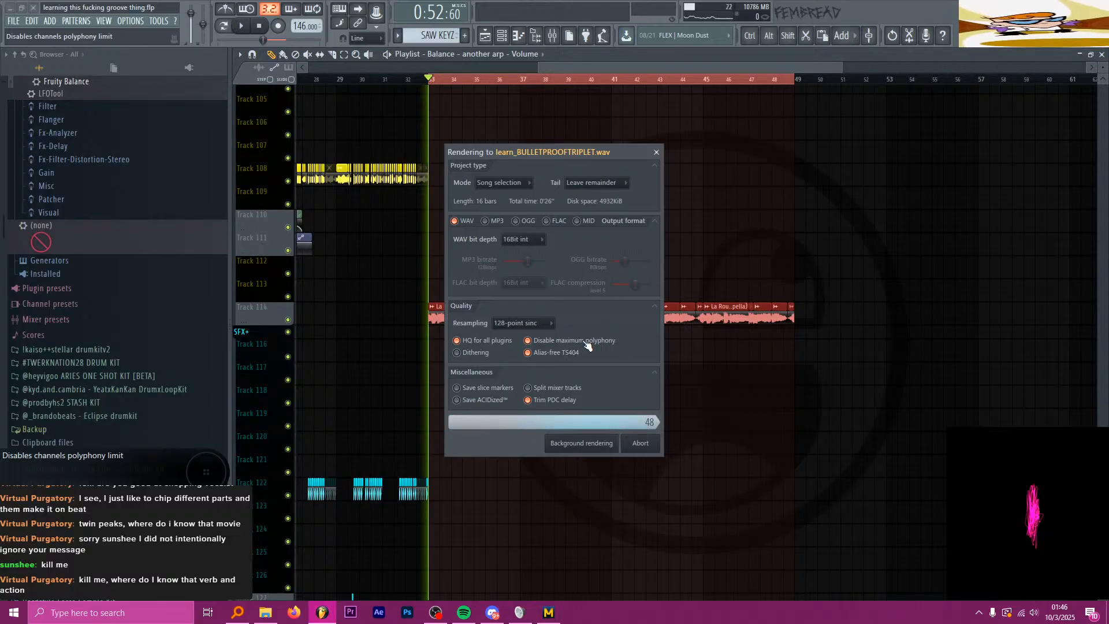
# Step: Switch to OBS to check the stream status and bring up the YouTube live chat window
pyautogui.hotkey('alt', 'Tab')
pyautogui.hotkey('alt', 'Tab')
pyautogui.hotkey('alt', 'Tab')
pyautogui.hotkey('alt', 'Tab')
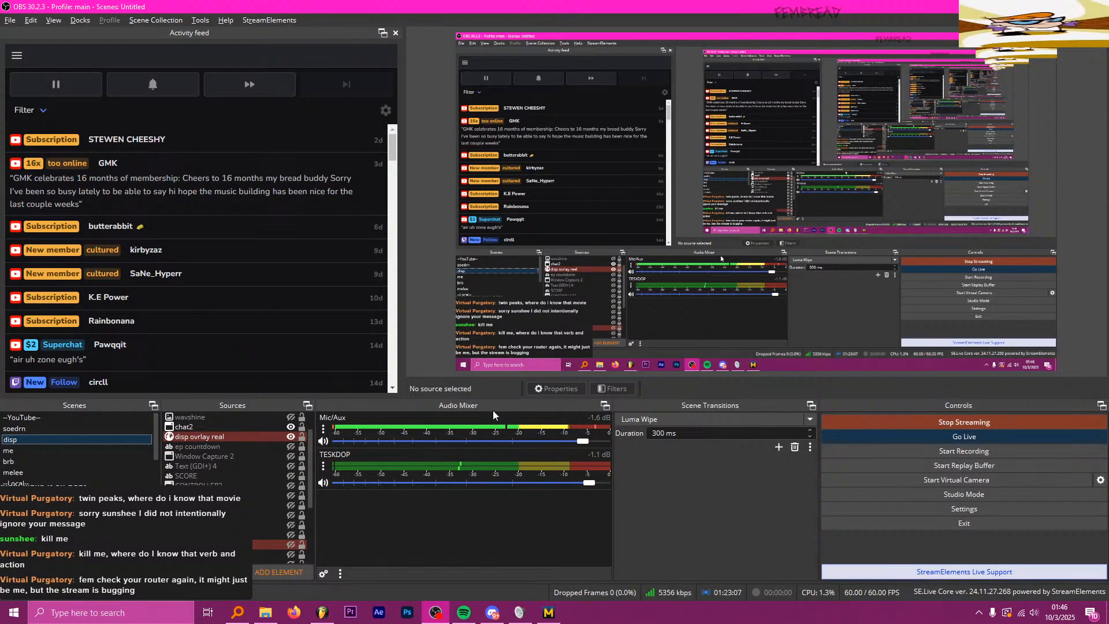
pyautogui.click(548, 614)
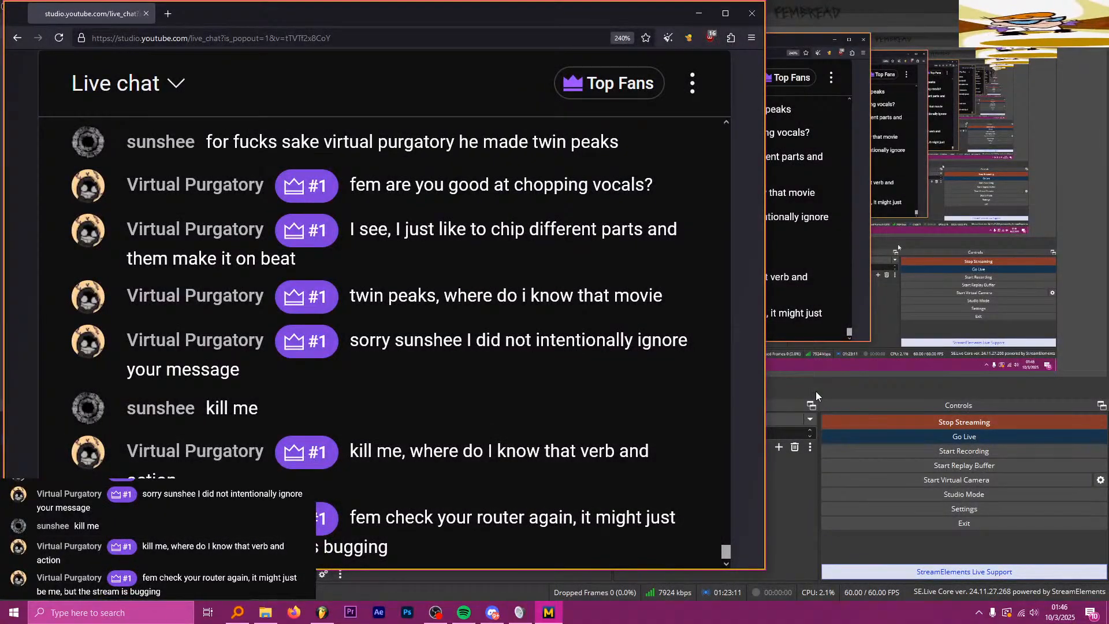
# Step: Switch back to FL Studio and close all the open plugin windows over the playlist
pyautogui.click(816, 391)
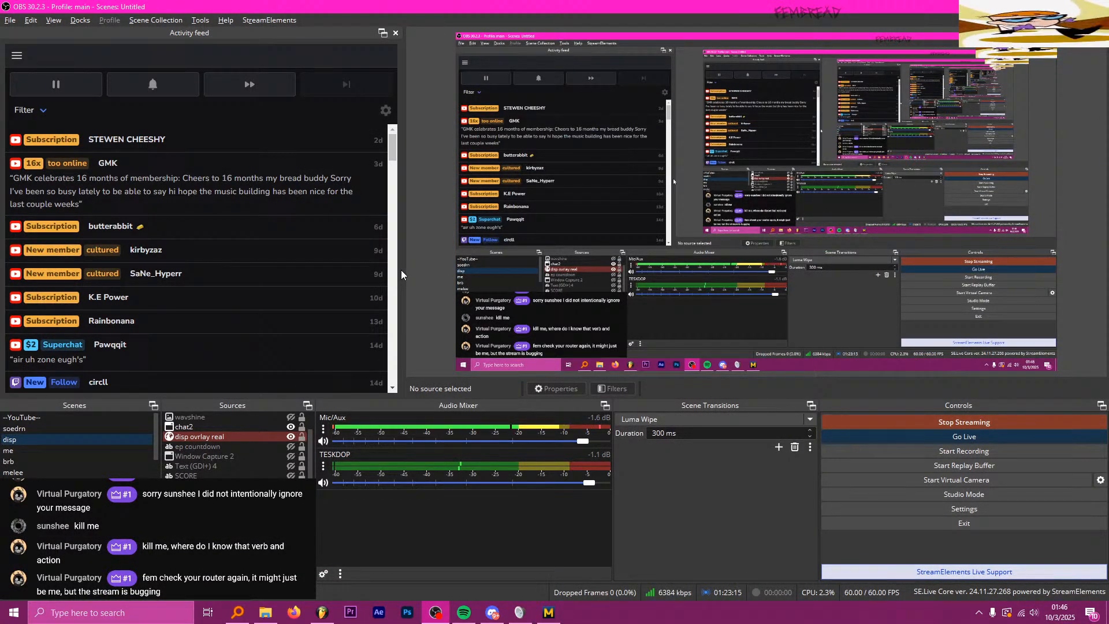
pyautogui.hotkey('alt', 'Tab')
pyautogui.hotkey('alt', 'Tab')
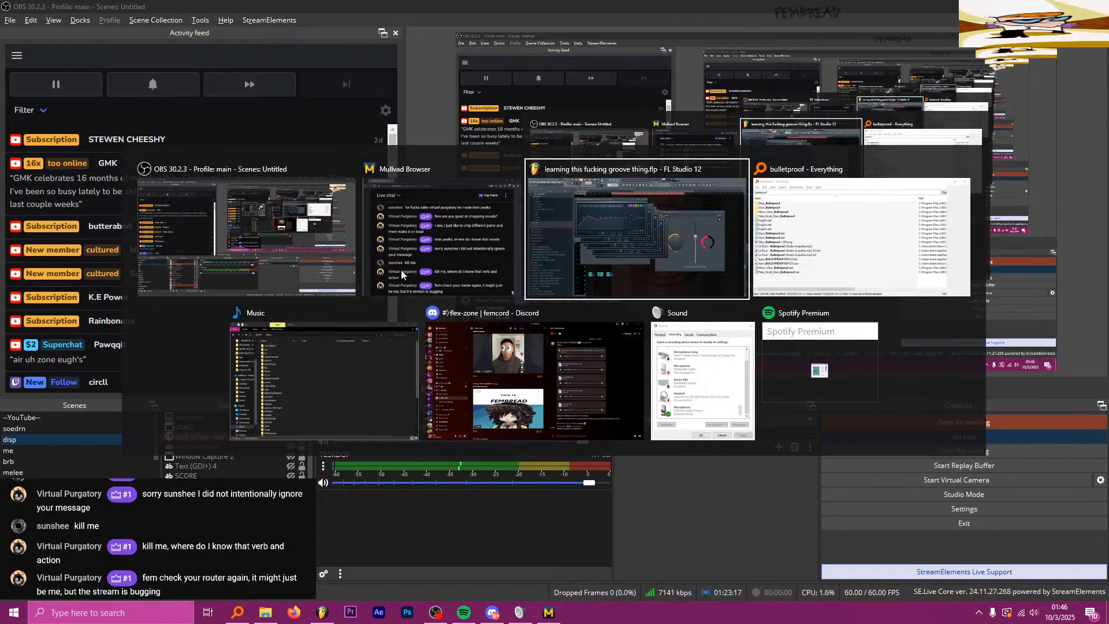
pyautogui.click(576, 246)
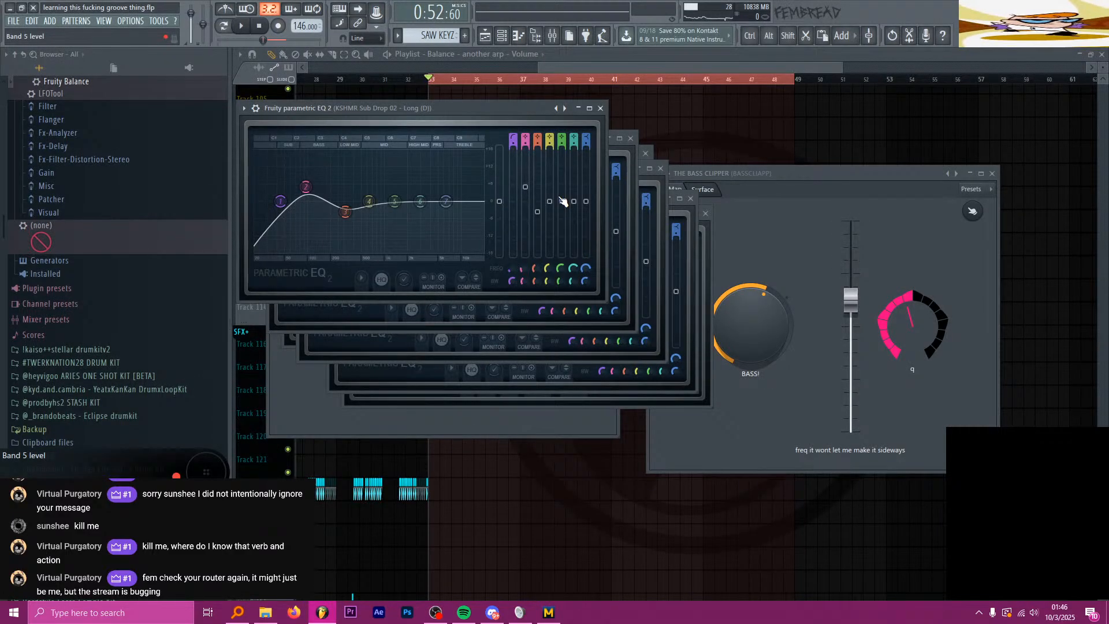
pyautogui.press('F12')
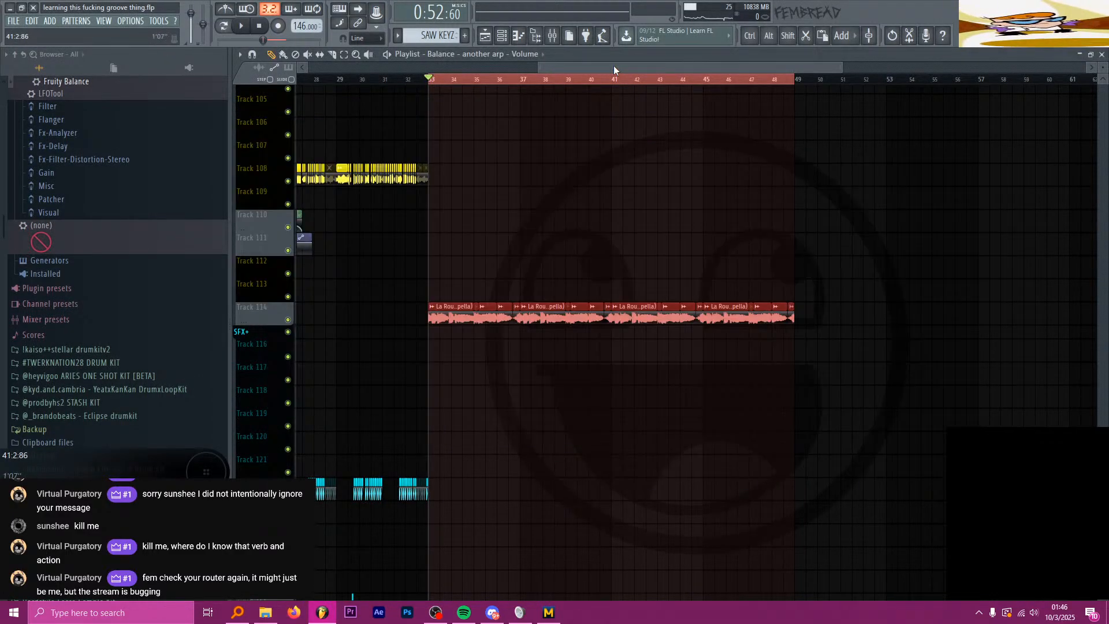
# Step: Select the La Roux - Bulletproof mixer track and return to its vocal clips from bar 33 in the playlist
pyautogui.click(554, 36)
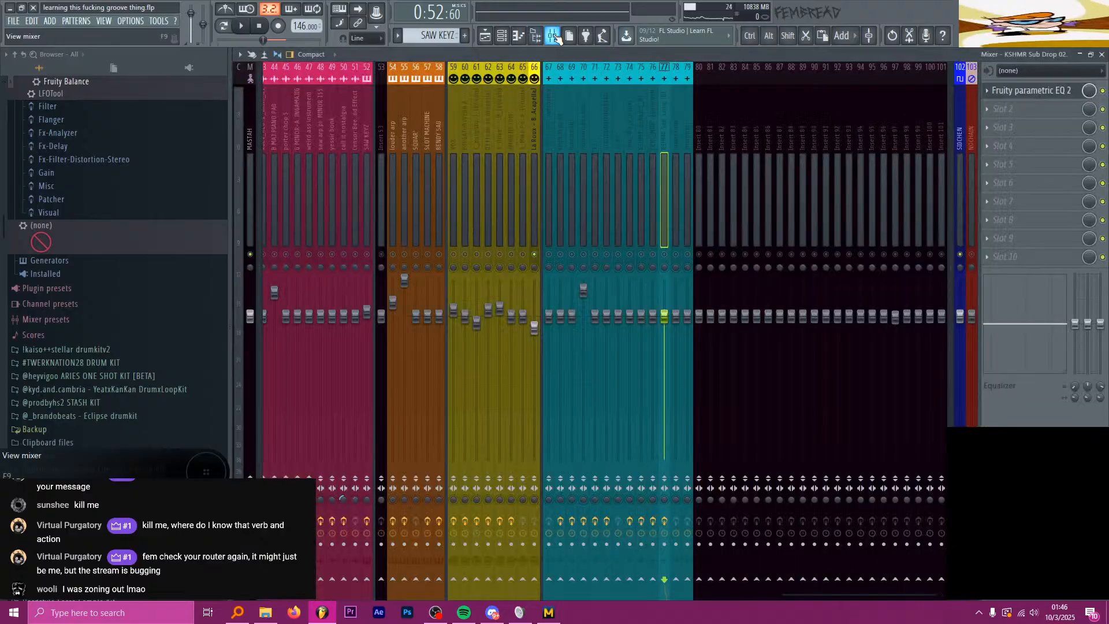
pyautogui.click(532, 135)
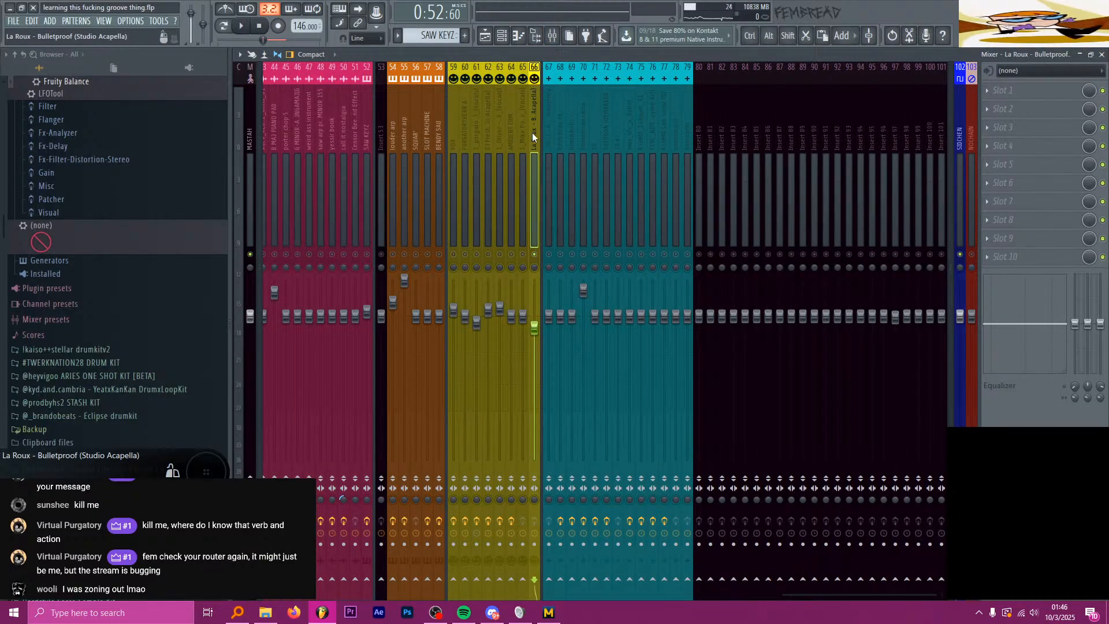
pyautogui.click(489, 36)
pyautogui.scroll(4, 448, 299)
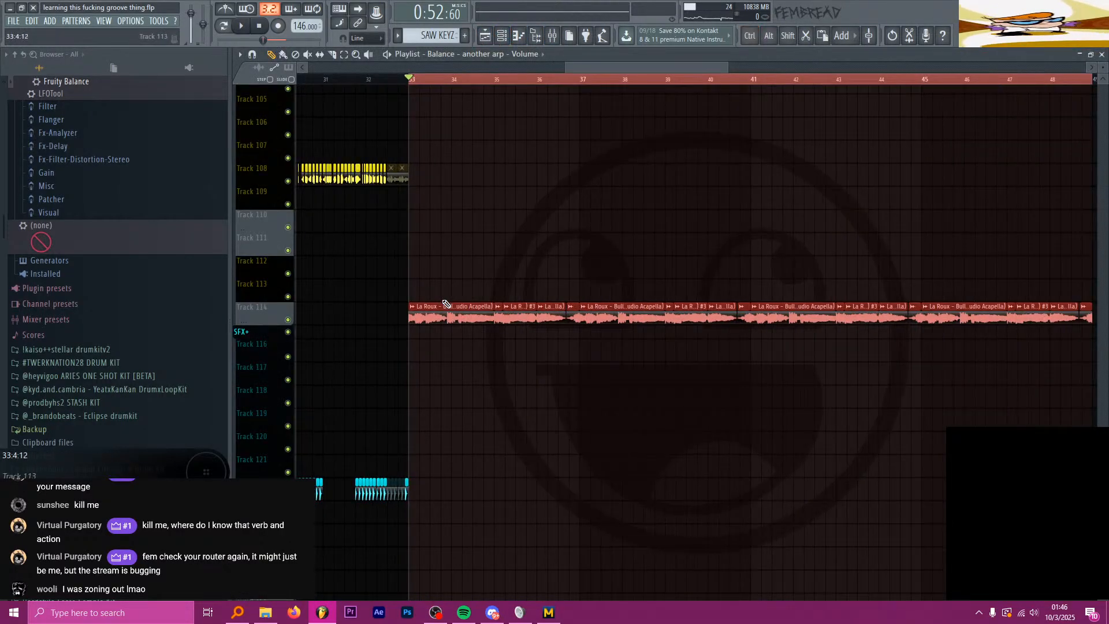
pyautogui.click(445, 299)
pyautogui.scroll(1, 502, 294)
pyautogui.hotkey('ctrl', 'z')
# Step: Delete the La Roux - Bulletproof (Studio Acapella) channel and its duplicates #2 and #3 from the channel rack
pyautogui.rightClick(465, 293)
pyautogui.doubleClick(465, 317)
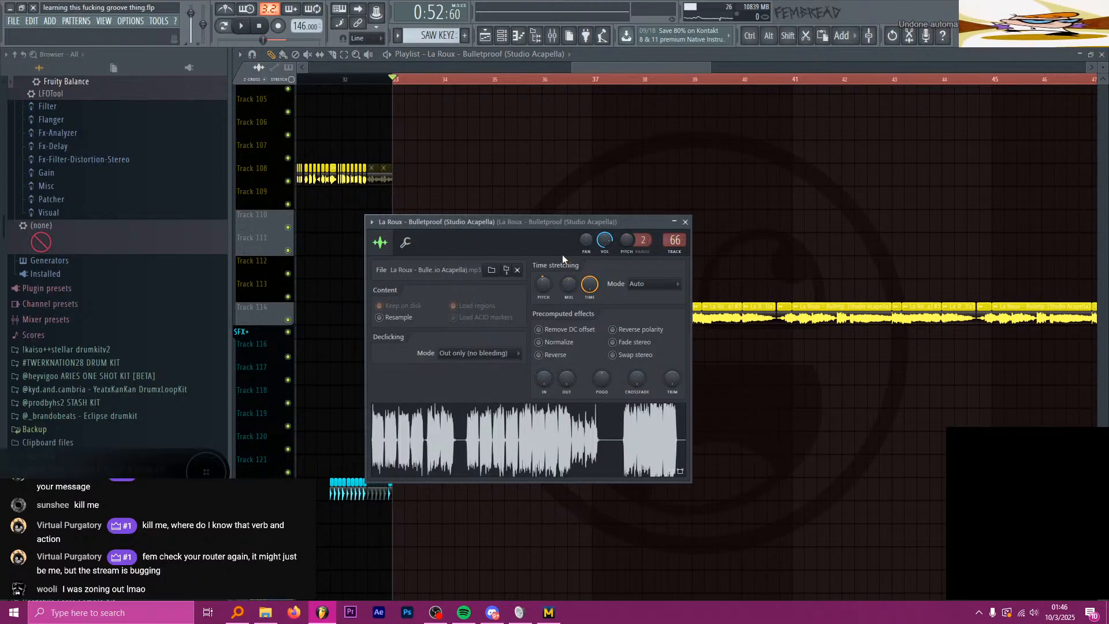
pyautogui.click(690, 222)
pyautogui.click(510, 36)
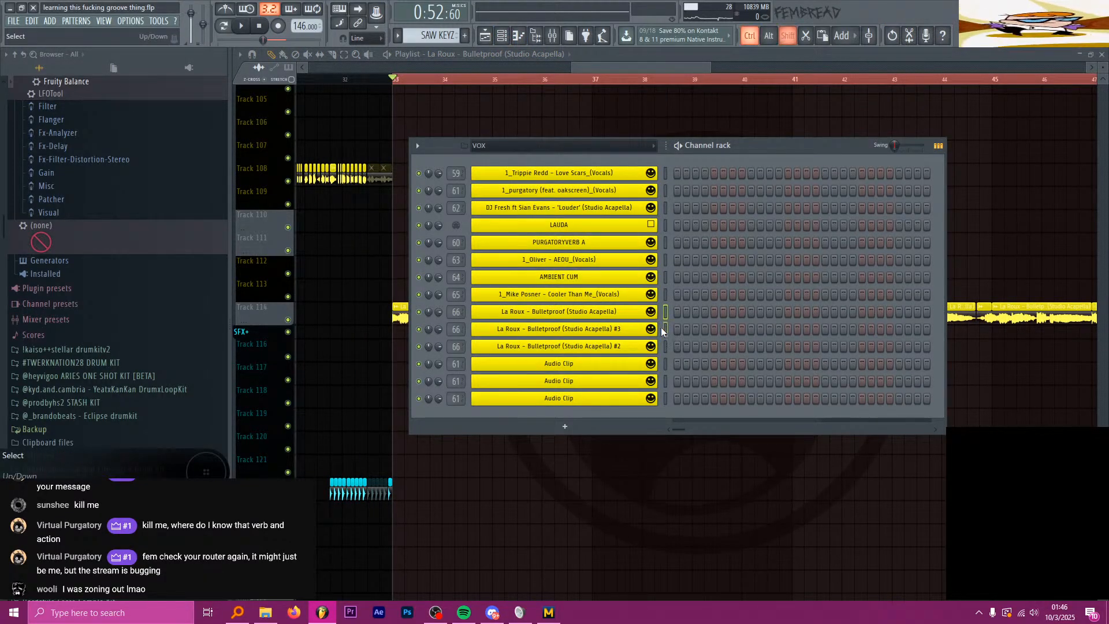
pyautogui.hotkey('alt', 'Delete')
pyautogui.press('Return')
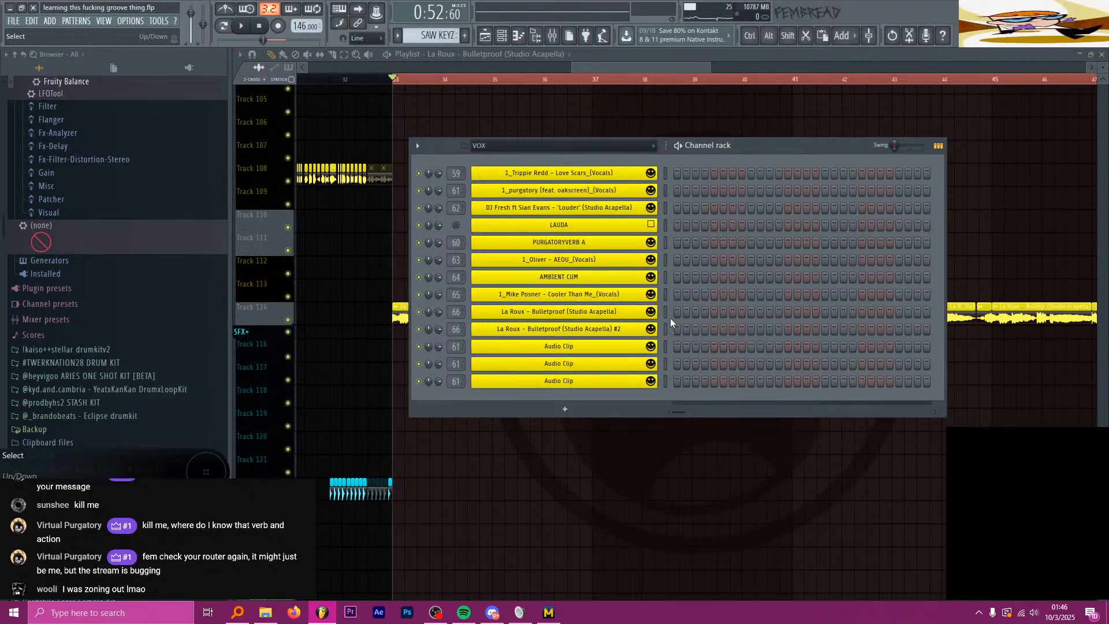
pyautogui.hotkey('alt', 'Delete')
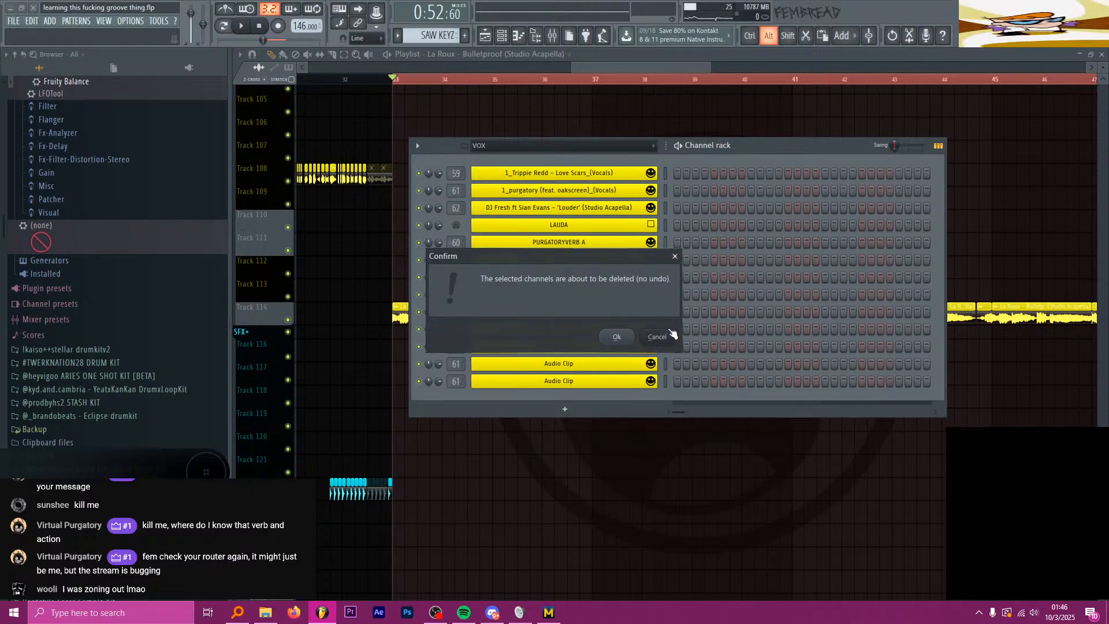
pyautogui.press('Return')
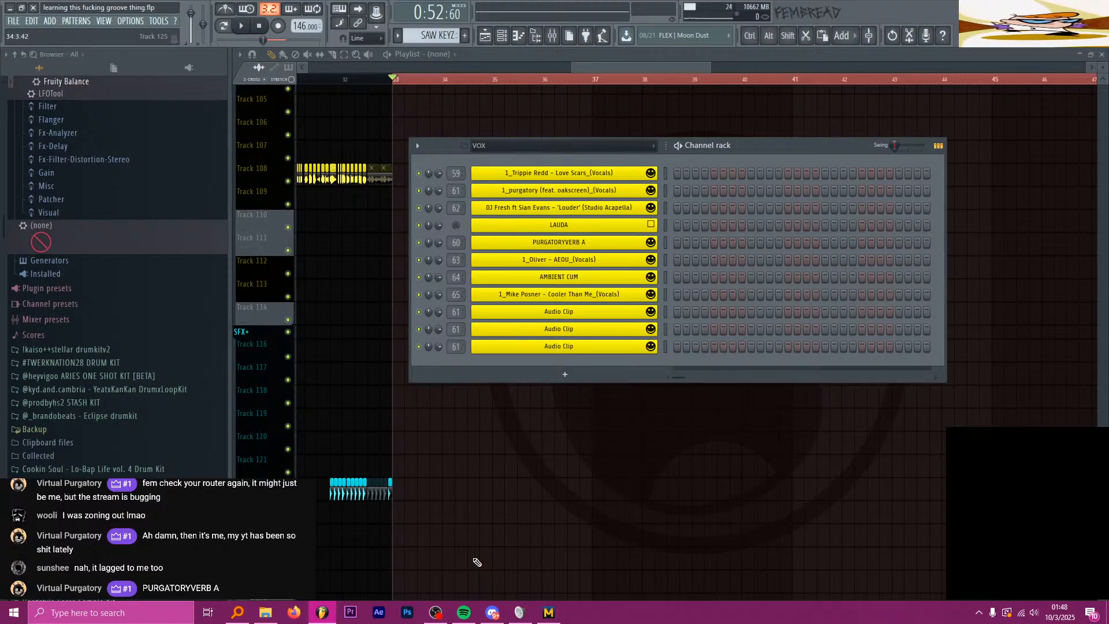
# Step: Load learn_BULLETPROOFTRIPLET.wav from the Everything search results as a new channel and route it to mixer track 66
pyautogui.click(236, 611)
pyautogui.click(670, 131)
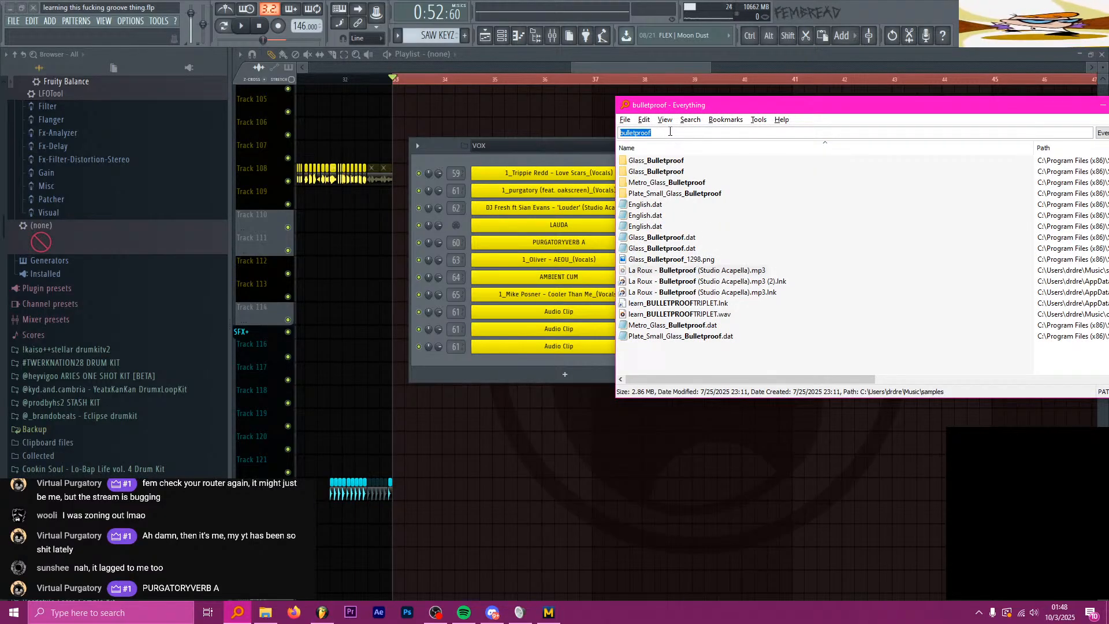
pyautogui.moveTo(693, 314); pyautogui.dragTo(625, 315)
pyautogui.moveTo(529, 314); pyautogui.dragTo(468, 230)
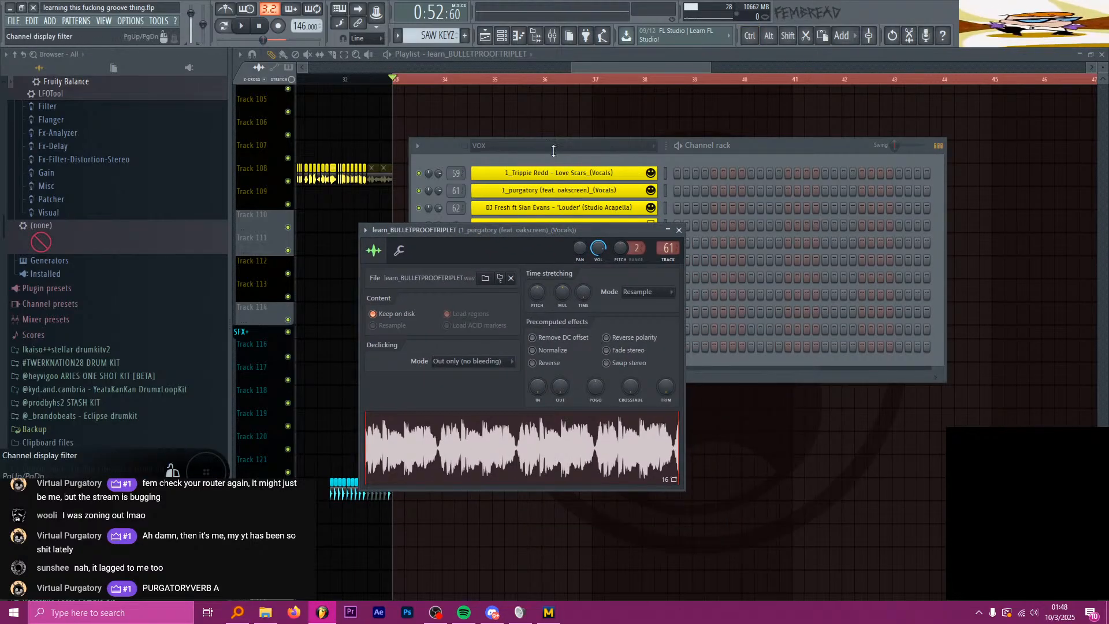
pyautogui.moveTo(668, 248)
pyautogui.mouseDown()
pyautogui.moveTo(668, 221)
pyautogui.moveTo(668, 252)
pyautogui.mouseUp()
pyautogui.click(679, 230)
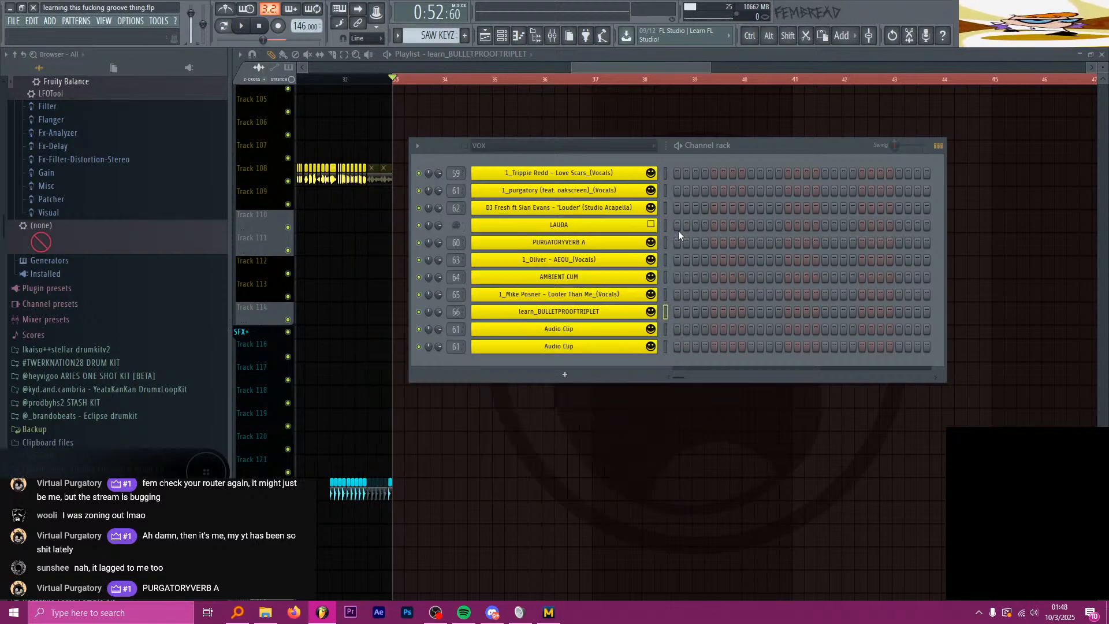
# Step: Place the learn_BULLETPROOFTRIPLET clip on playlist track 114 starting at bar 33
pyautogui.click(615, 68)
pyautogui.press('space')
pyautogui.scroll(-4, 501, 309)
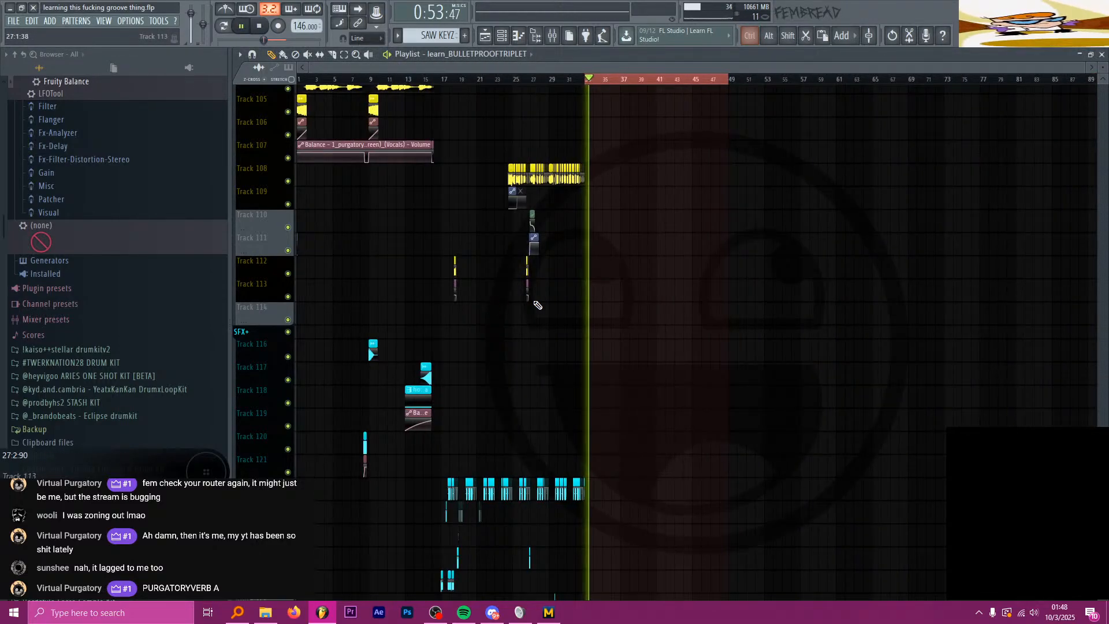
pyautogui.press('space')
pyautogui.click(585, 310)
# Step: Play the new vocal clip and check its start and end against bars 33 and 49
pyautogui.press('space')
pyautogui.scroll(2, 592, 313)
pyautogui.scroll(4, 924, 349)
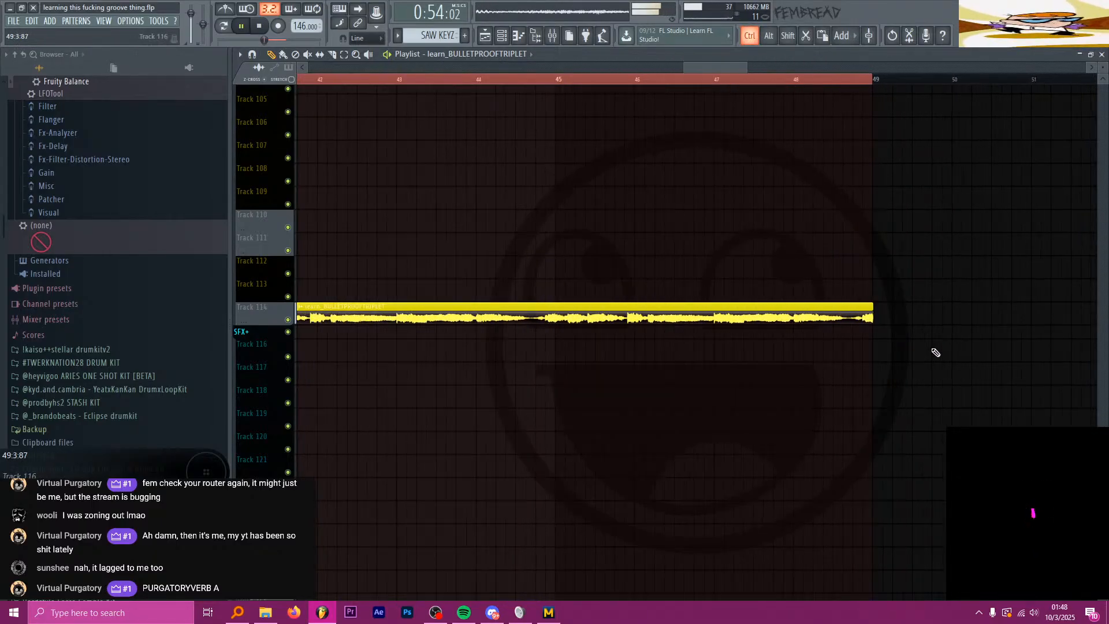
pyautogui.scroll(5, 810, 356)
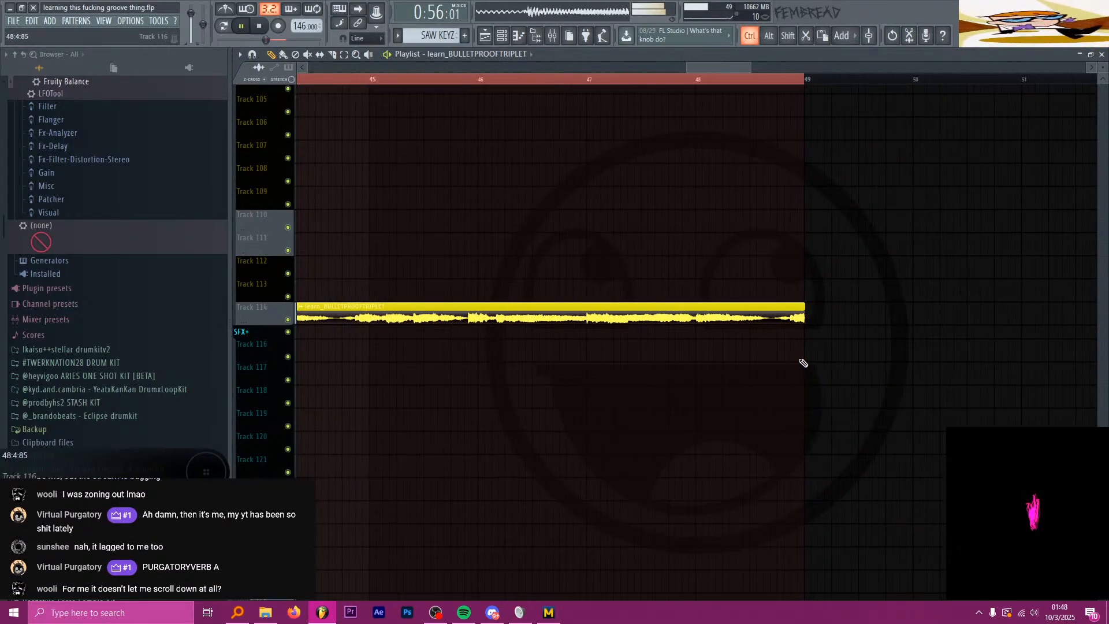
pyautogui.scroll(-5, 805, 363)
pyautogui.press('space')
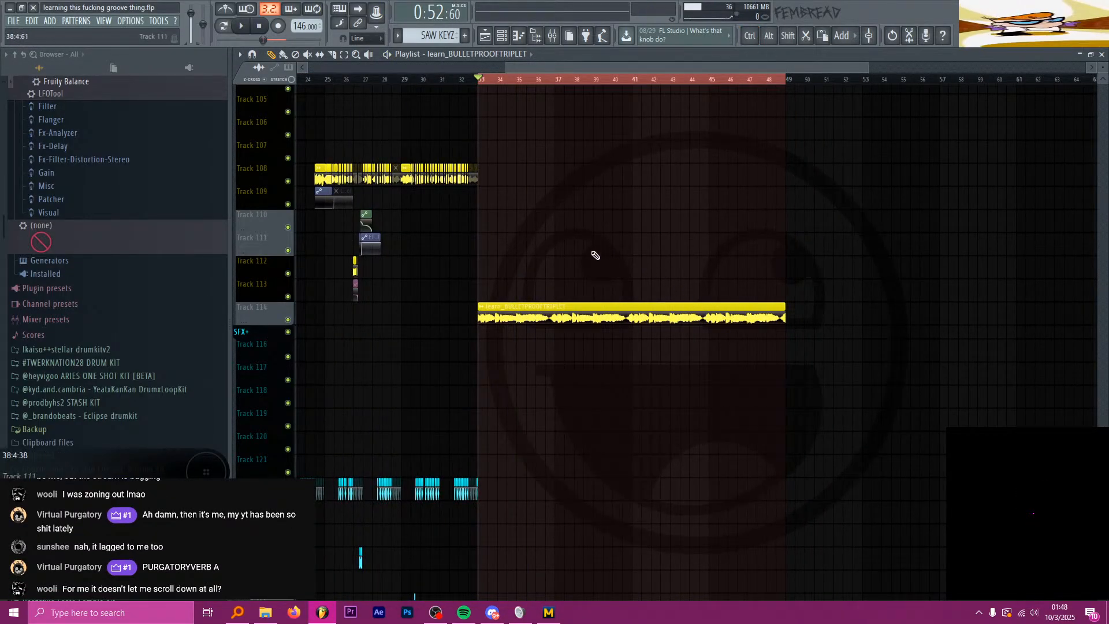
pyautogui.scroll(8, 519, 311)
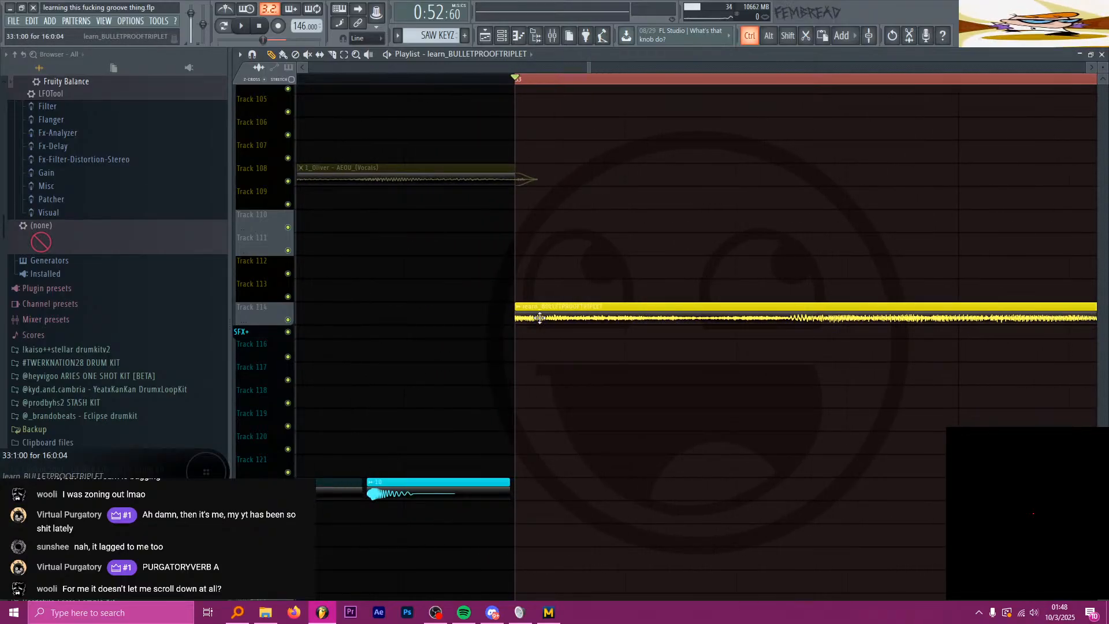
# Step: Unsolo the La Roux - Bulletproof mixer track and clear the time selection over bars 33 to 49
pyautogui.click(552, 36)
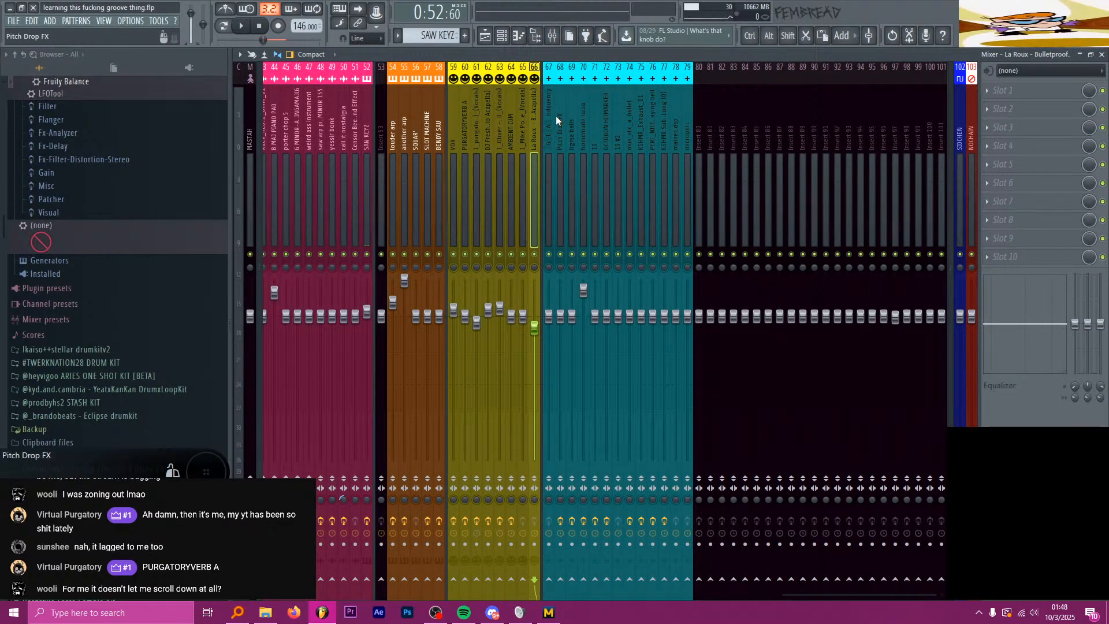
pyautogui.click(501, 36)
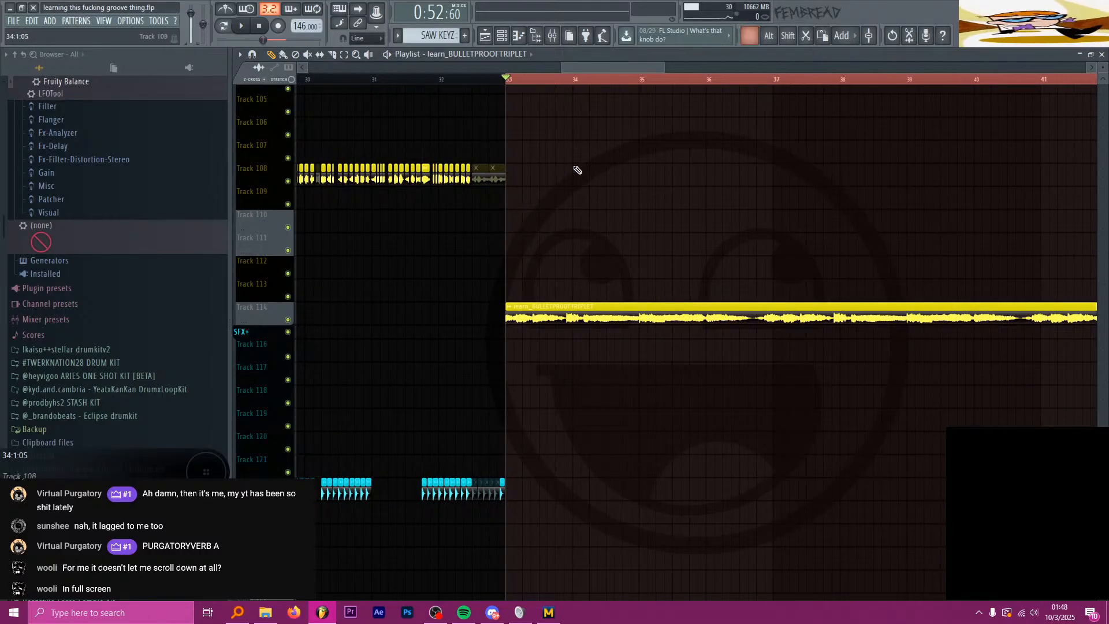
pyautogui.keyDown('ctrl'); pyautogui.click(537, 81); pyautogui.keyUp('ctrl')
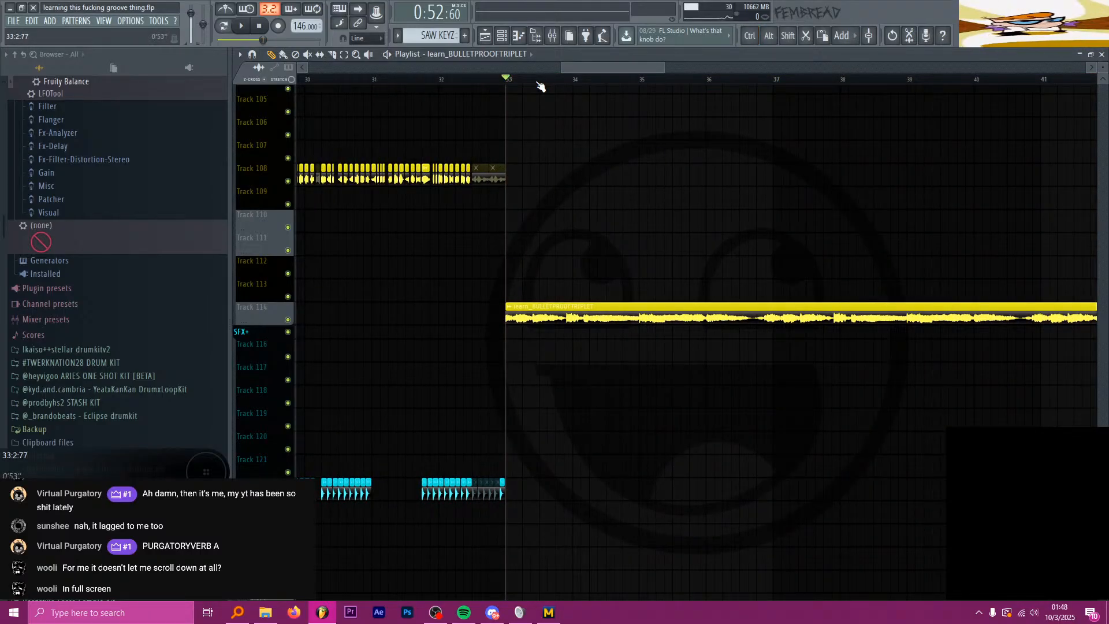
pyautogui.scroll(10, 540, 268)
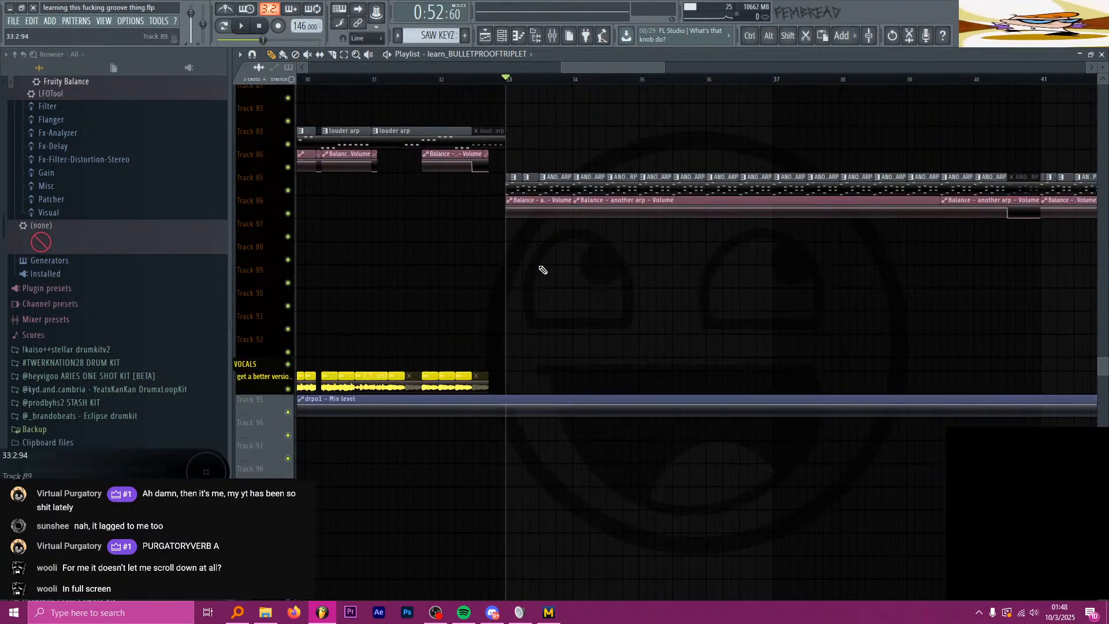
pyautogui.scroll(8, 540, 270)
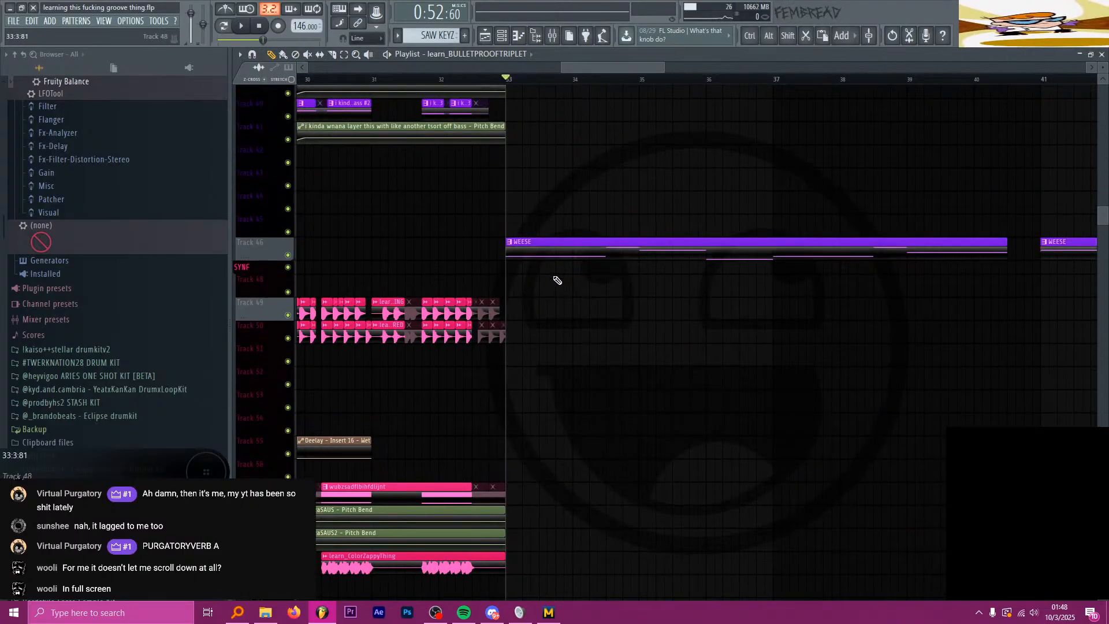
pyautogui.scroll(-10, 558, 291)
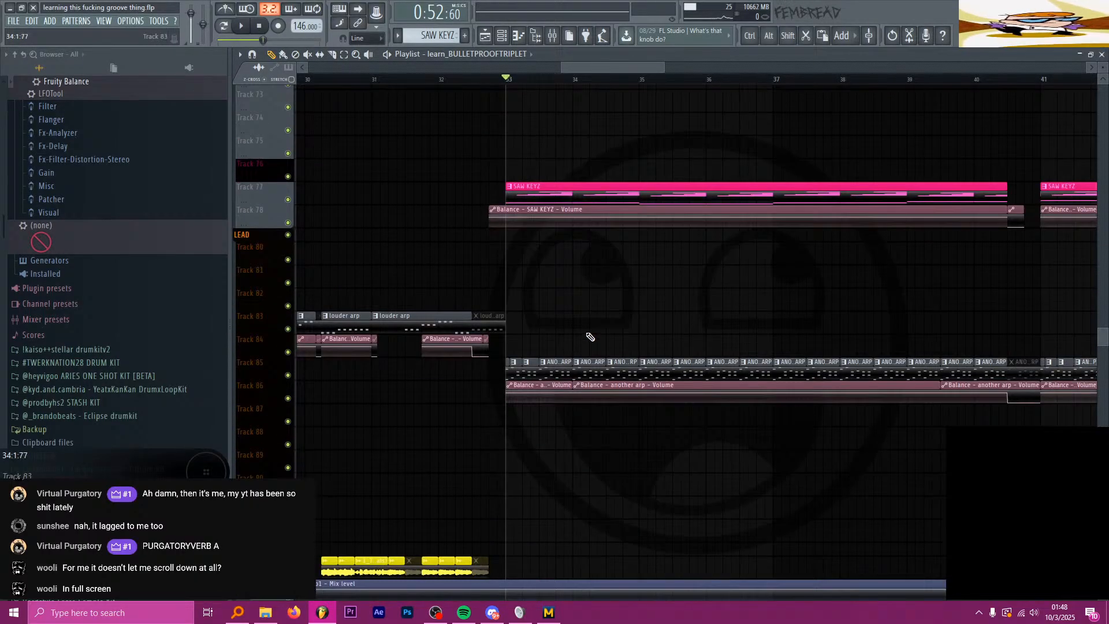
pyautogui.scroll(-5, 537, 300)
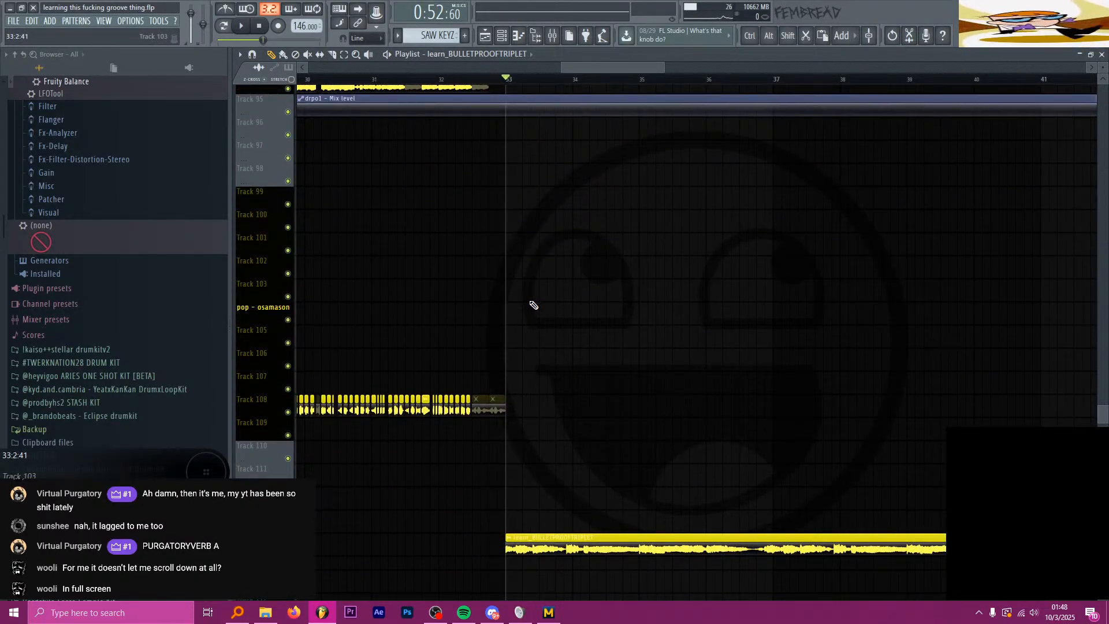
pyautogui.scroll(-2, 534, 305)
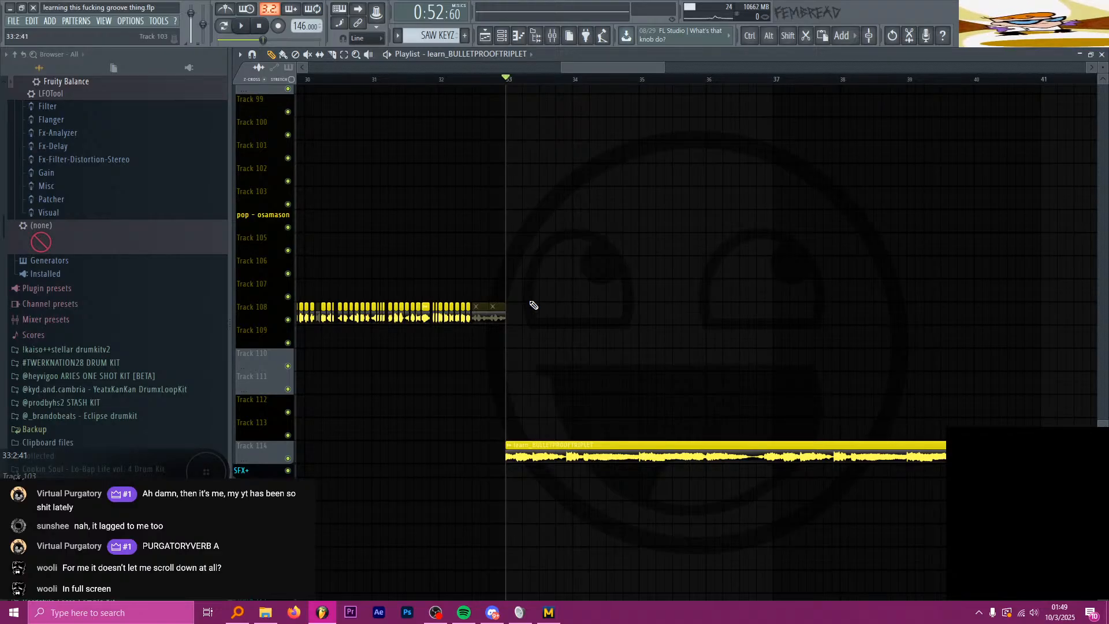
# Step: Start playback and add Fruity Parametric EQ 2 to the first effect slot of the La Roux - Bulletproof mixer track
pyautogui.press('space')
pyautogui.click(553, 37)
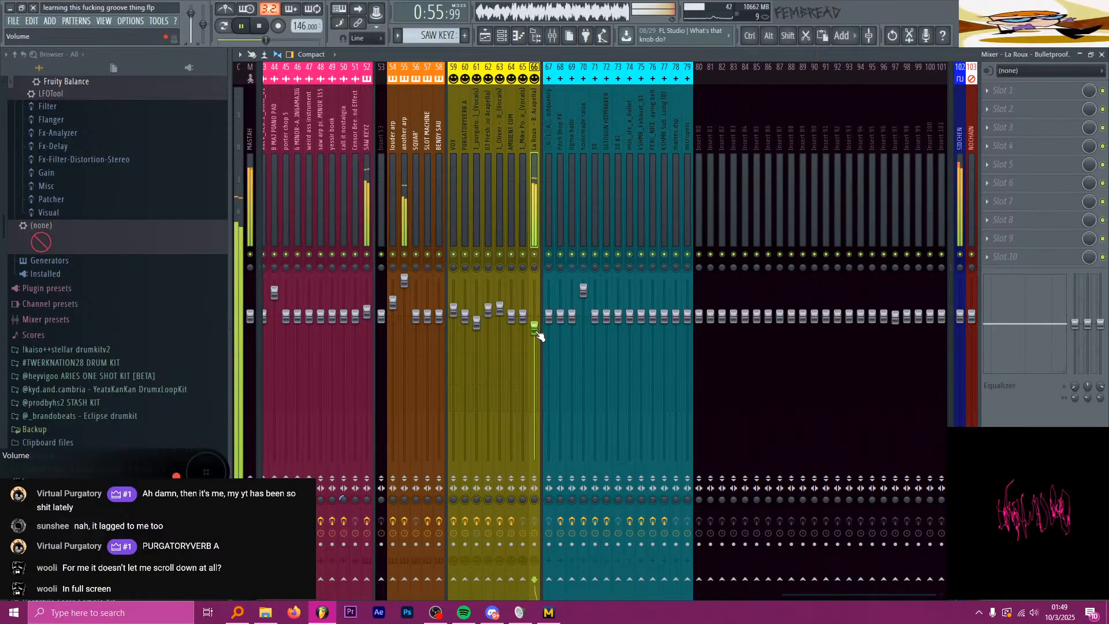
pyautogui.click(1003, 90)
pyautogui.click(844, 396)
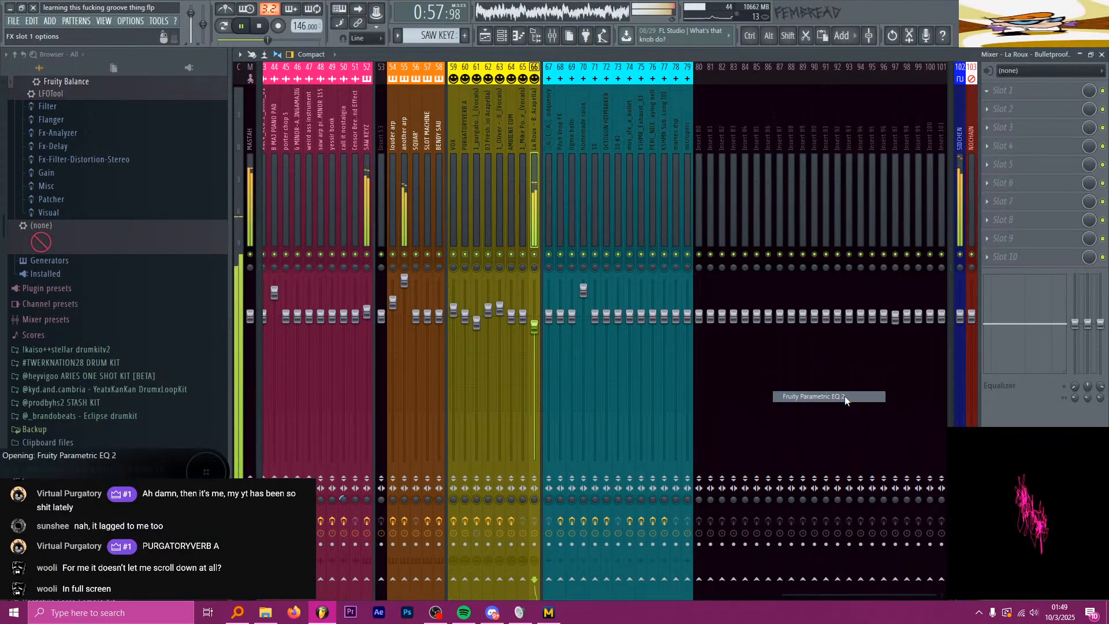
# Step: Shape the vocal's EQ with a low cut, a low boost, a low-mid dip and raised highs, setting band 6 near 3541 Hz
pyautogui.moveTo(512, 140)
pyautogui.mouseDown()
pyautogui.moveTo(512, 159)
pyautogui.moveTo(513, 138)
pyautogui.mouseUp()
pyautogui.moveTo(292, 202); pyautogui.dragTo(362, 214)
pyautogui.moveTo(317, 201); pyautogui.dragTo(322, 190)
pyautogui.moveTo(395, 201); pyautogui.dragTo(423, 198)
pyautogui.moveTo(446, 202)
pyautogui.mouseDown()
pyautogui.moveTo(450, 183)
pyautogui.moveTo(426, 197)
pyautogui.mouseUp()
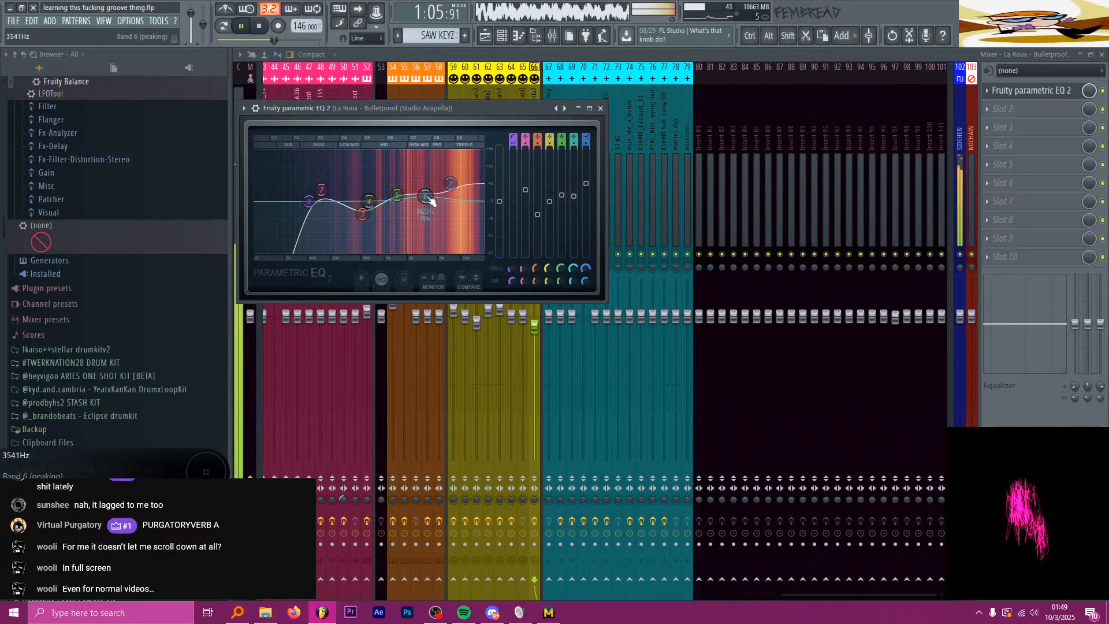
pyautogui.click(601, 108)
# Step: Stop playback, select the VDUB2 Snare 003 mixer track and view the plugin choices for its first effect slot
pyautogui.hscroll(-5, 535, 167)
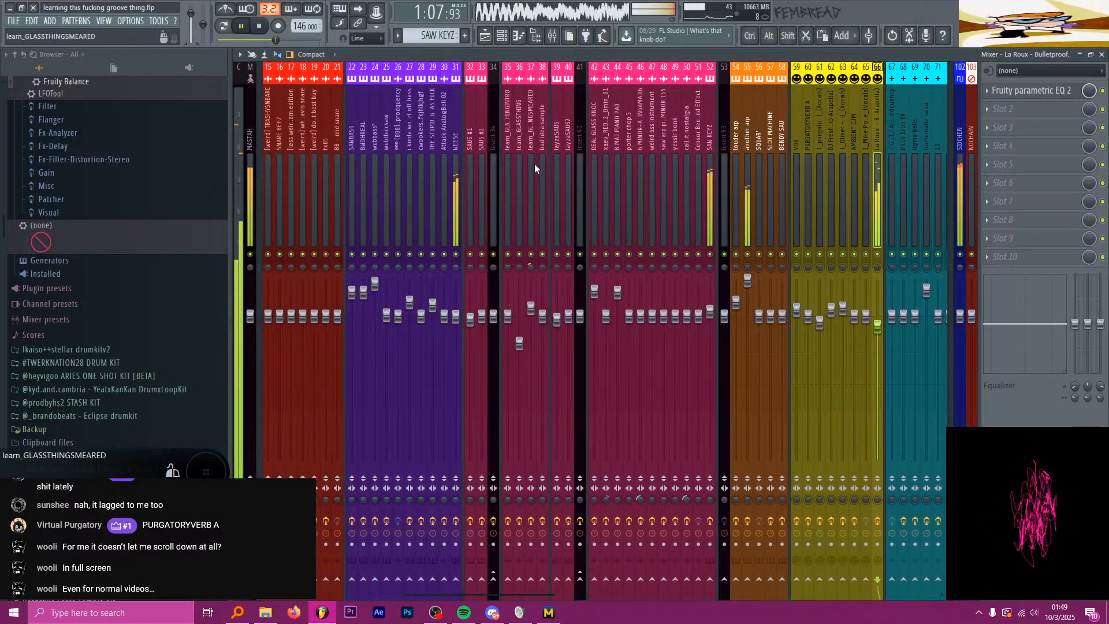
pyautogui.hscroll(-4, 532, 163)
pyautogui.press('space')
pyautogui.click(379, 127)
pyautogui.click(385, 128)
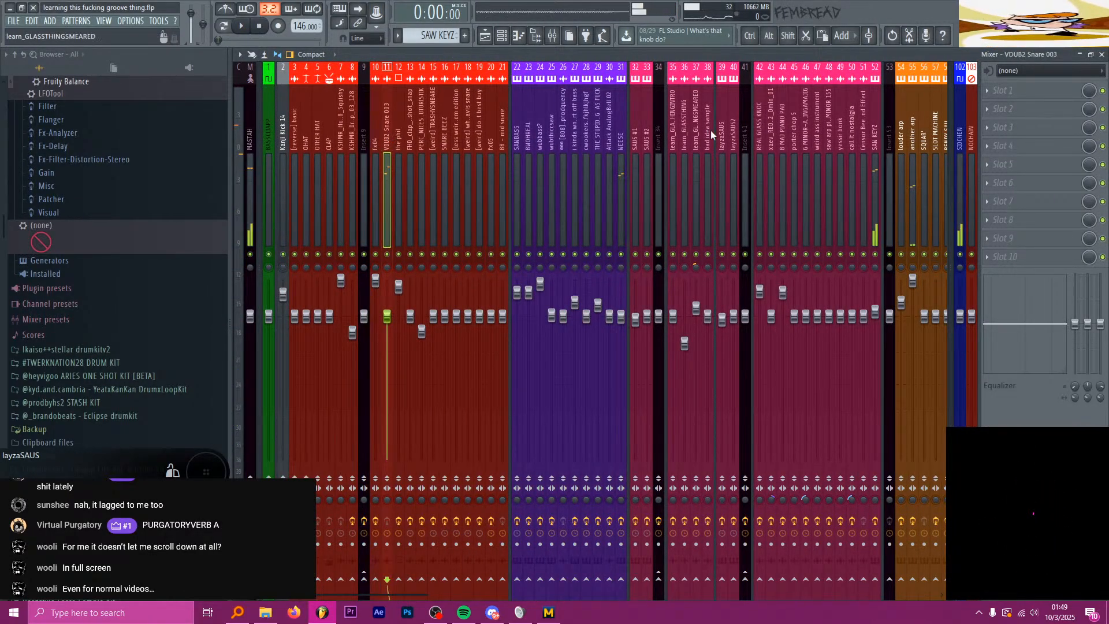
pyautogui.click(1007, 93)
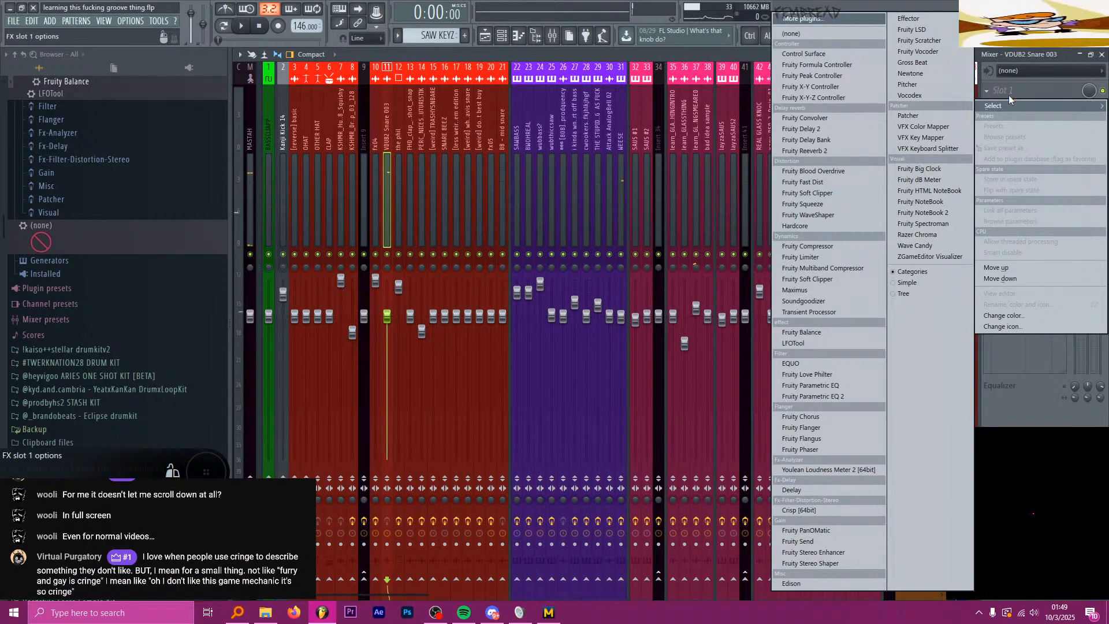
pyautogui.click(1009, 95)
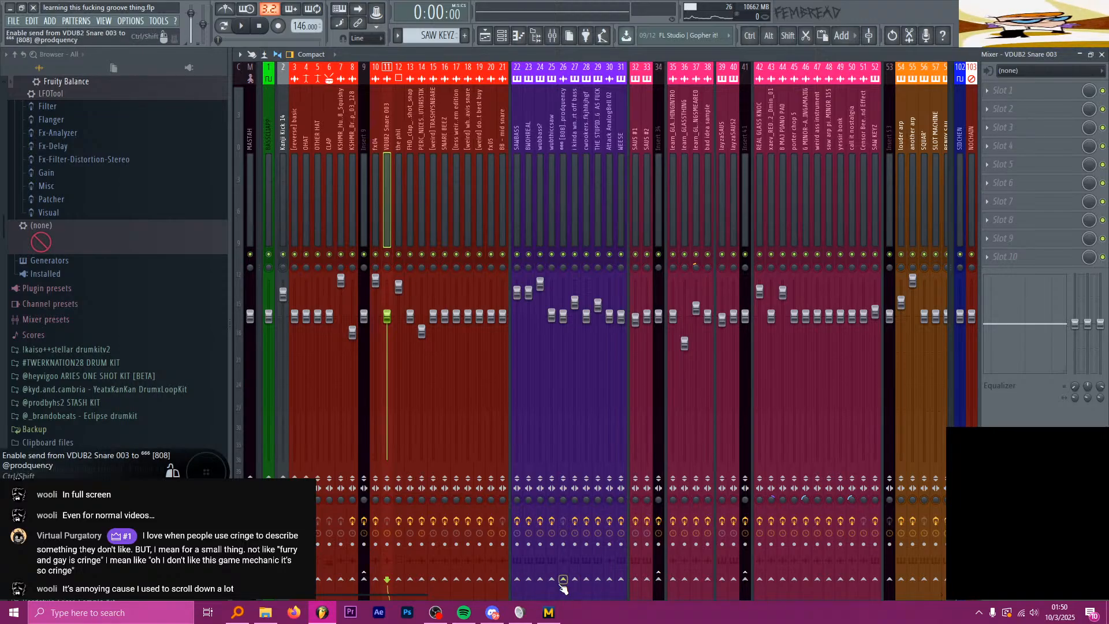
# Step: Inspect the effect slots of the 1_Oliver - AEOU_(Vocals) and AMBIENT CUM mixer tracks
pyautogui.click(1007, 90)
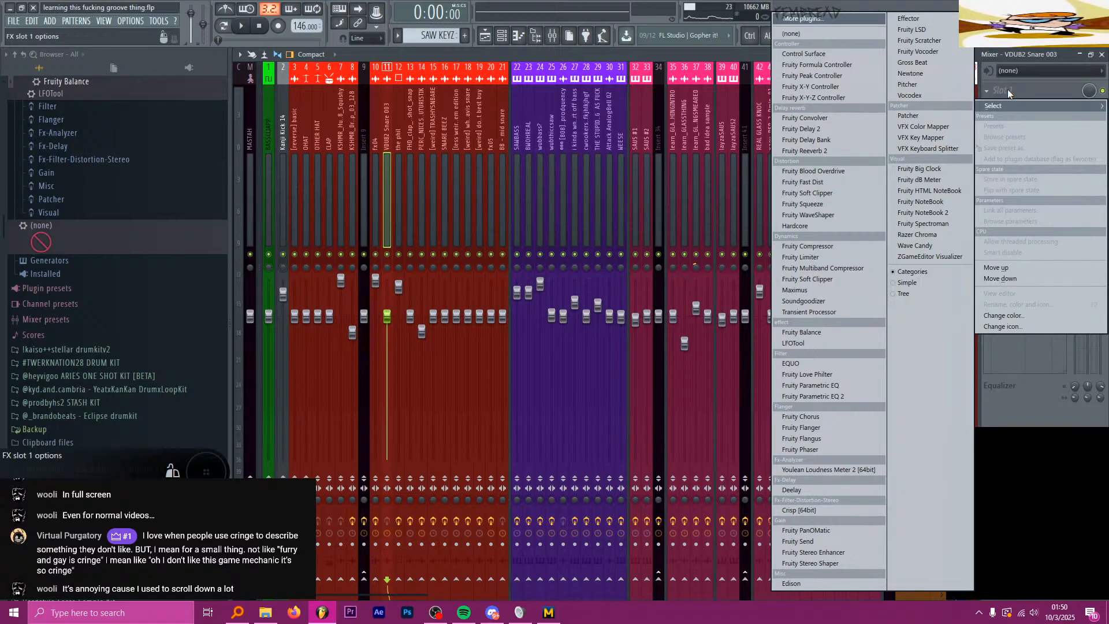
pyautogui.click(1007, 90)
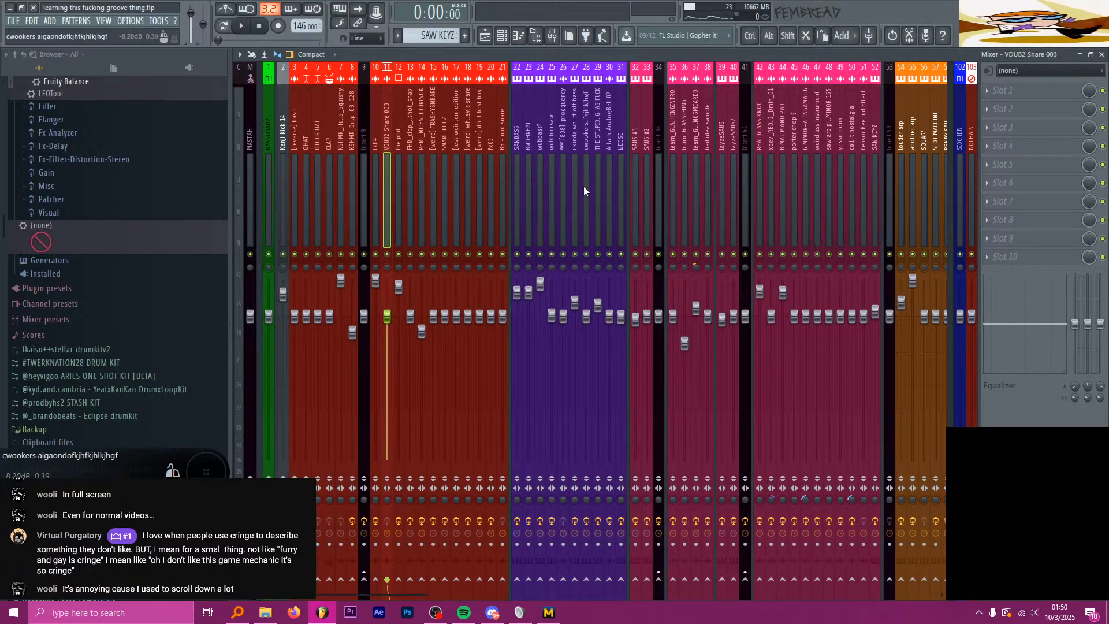
pyautogui.hscroll(10, 572, 196)
pyautogui.click(498, 142)
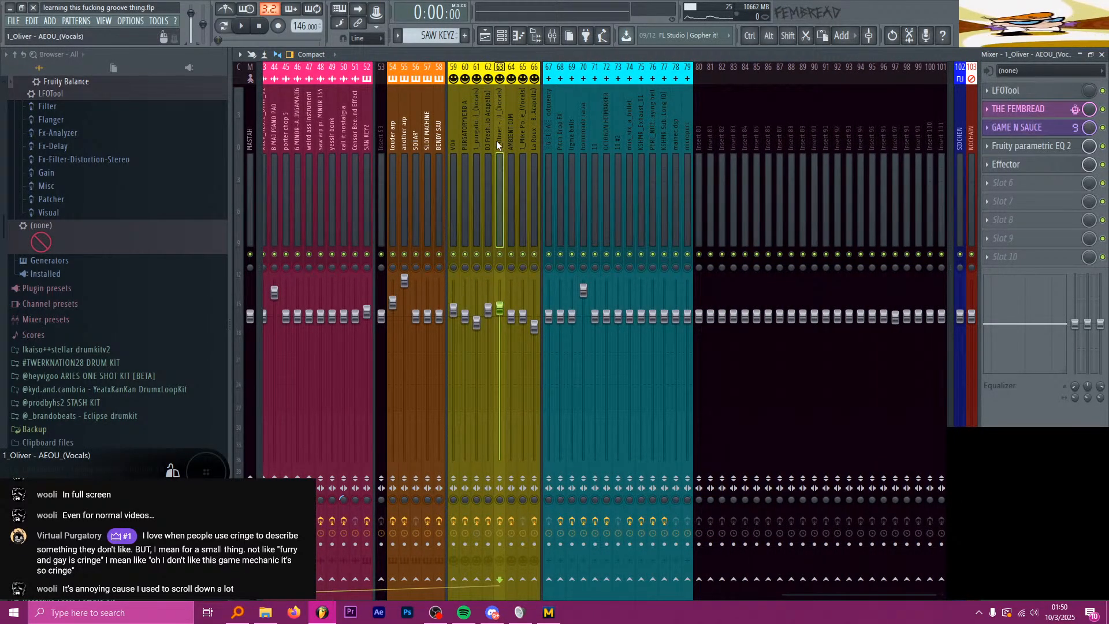
pyautogui.click(511, 138)
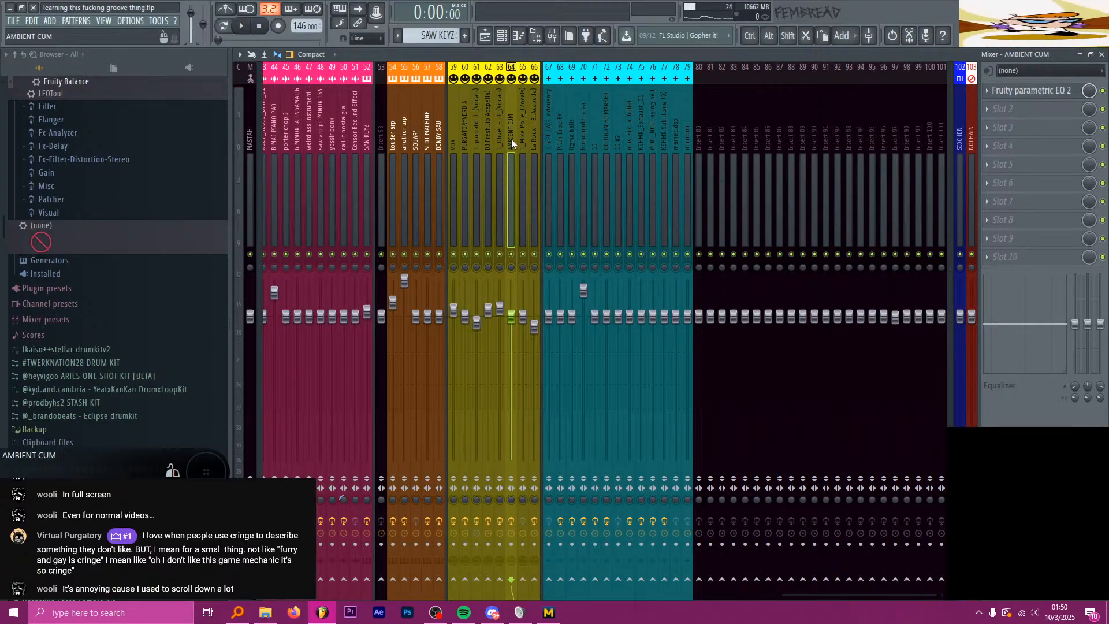
# Step: Insert an empty playlist track at Track 114, directly above the learn_BULLETPROOFTRIPLET clip
pyautogui.click(499, 36)
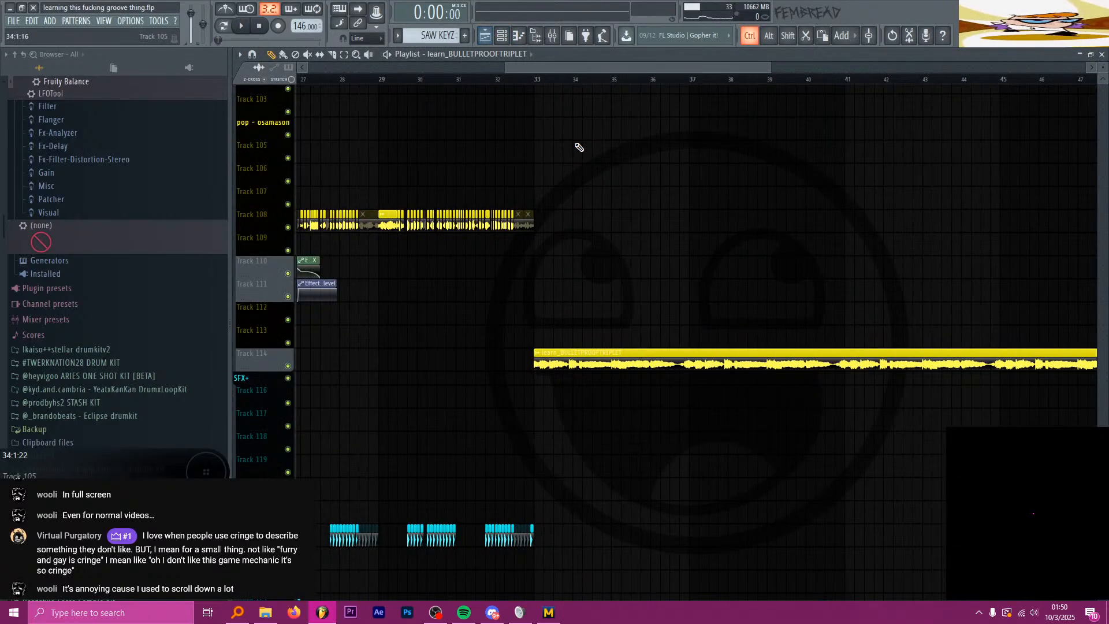
pyautogui.rightClick(250, 353)
pyautogui.press('i')
pyautogui.scroll(4, 563, 346)
# Step: Place the 1_Mike Posner - Cooler Than Me_(Vocals) clip on Track 114, starting at bar 49 after the learn_BULLETPROOFTRIPLET clip
pyautogui.click(503, 36)
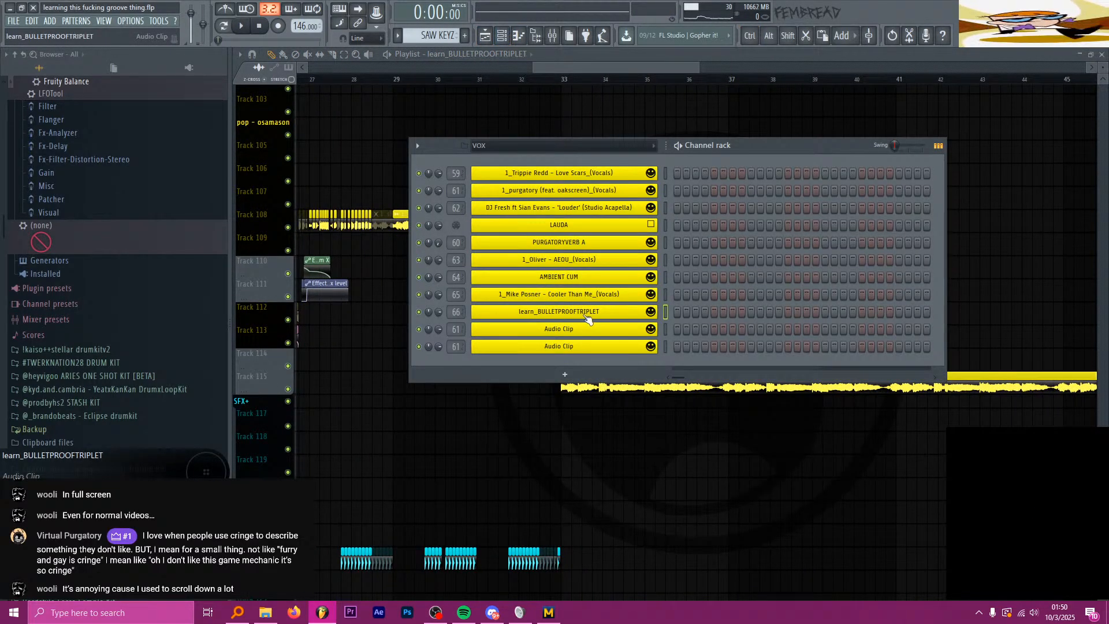
pyautogui.click(607, 296)
pyautogui.moveTo(629, 418); pyautogui.dragTo(993, 272)
pyautogui.scroll(-5, 765, 288)
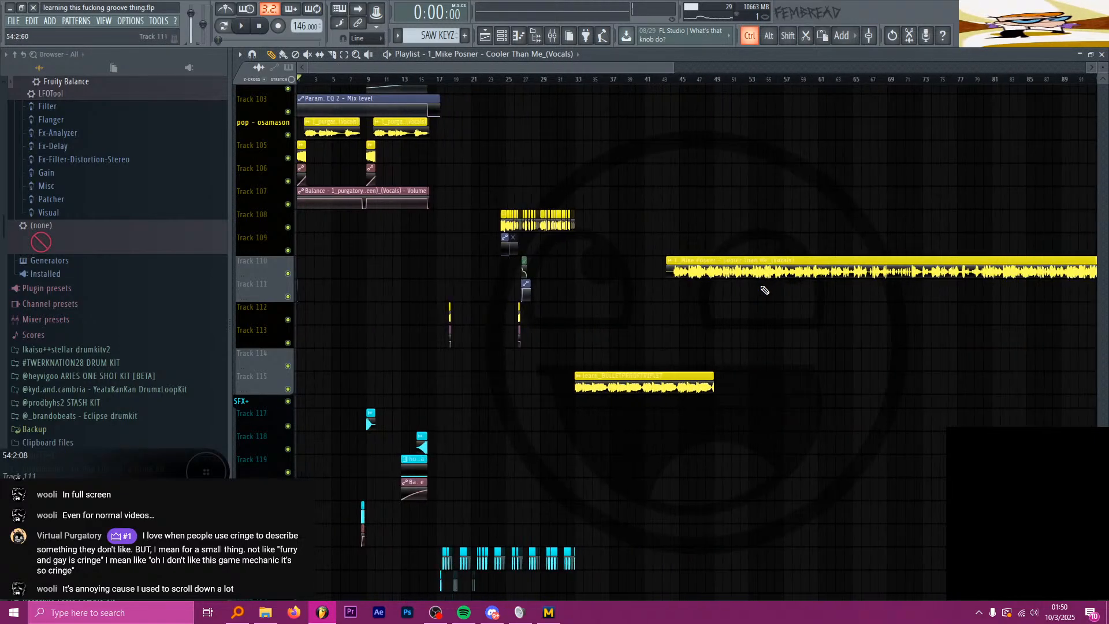
pyautogui.moveTo(765, 272); pyautogui.dragTo(803, 364)
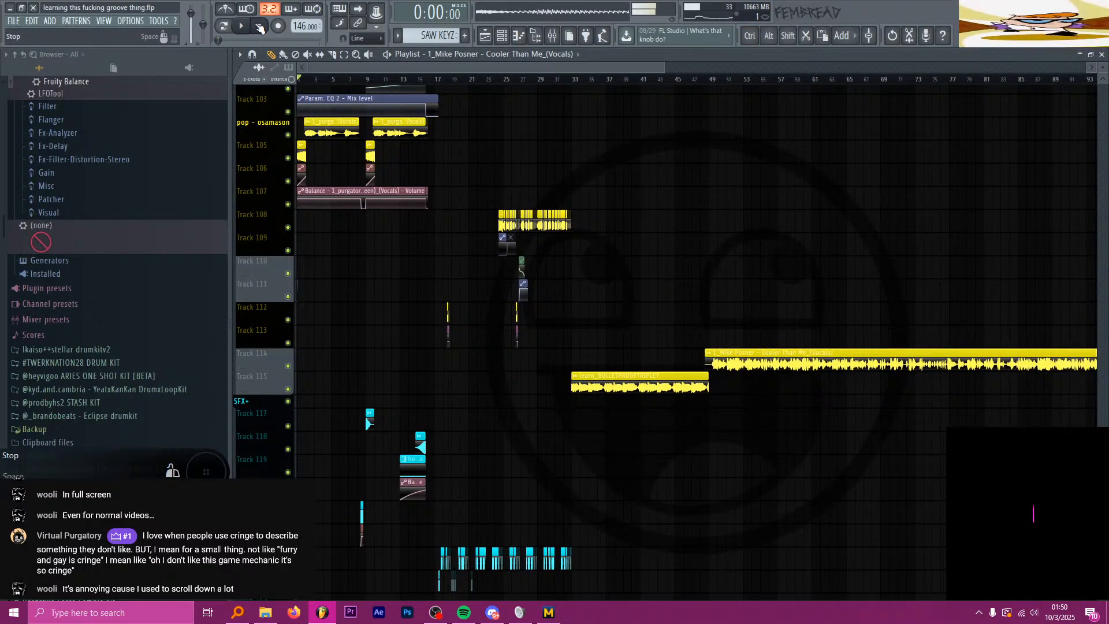
pyautogui.scroll(6, 767, 192)
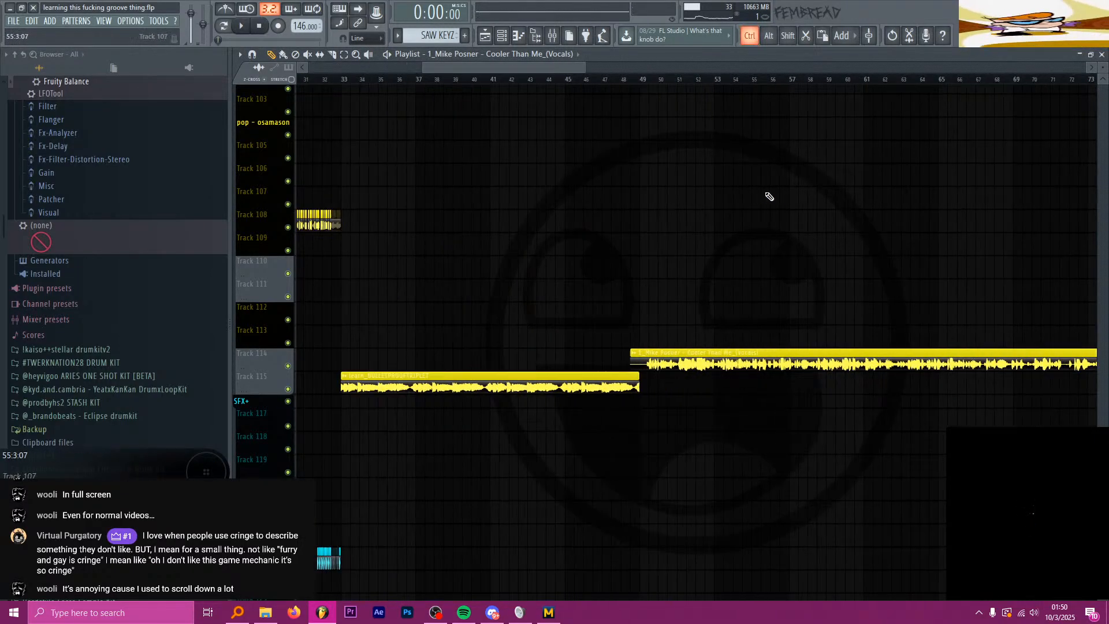
pyautogui.click(512, 38)
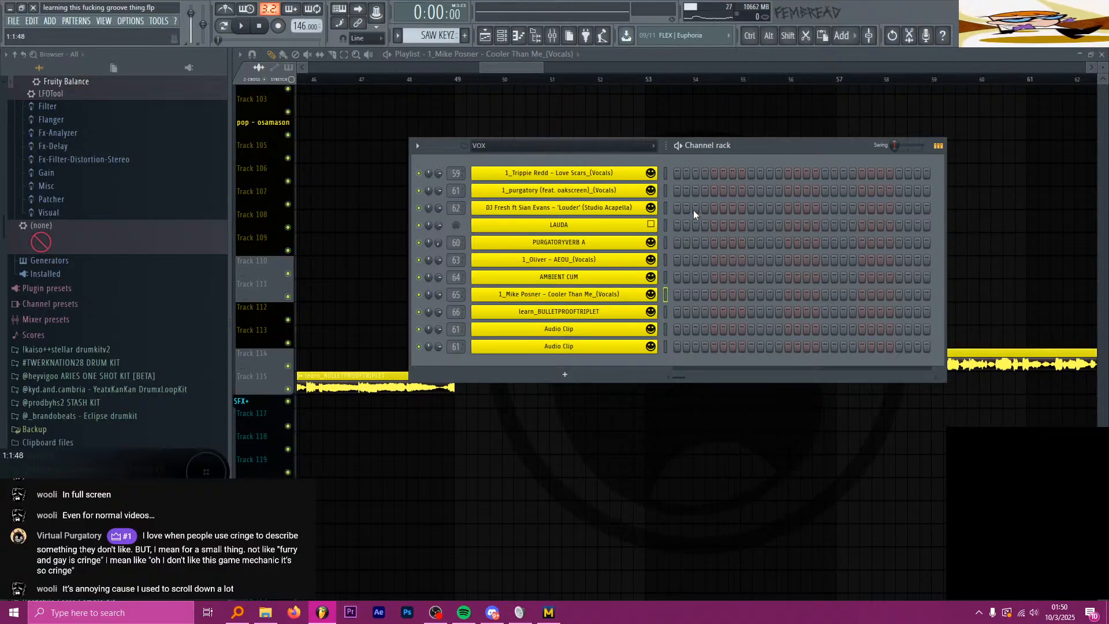
pyautogui.click(535, 67)
pyautogui.scroll(-5, 622, 186)
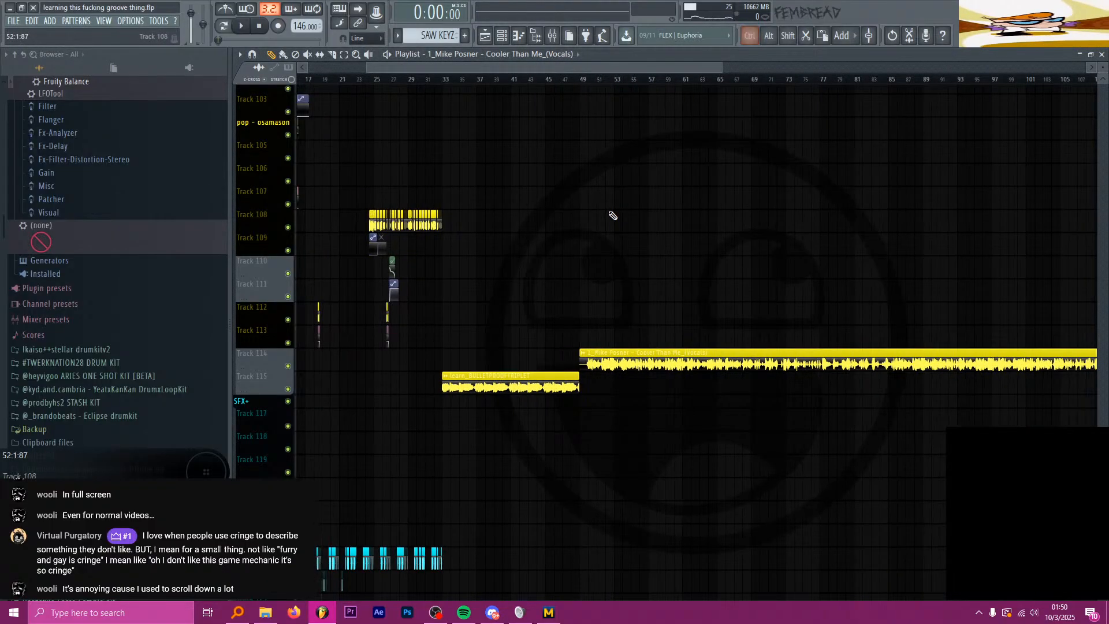
# Step: Play the arrangement from bar 33 and view the lead and arp tracks above the vocals
pyautogui.scroll(11, 612, 213)
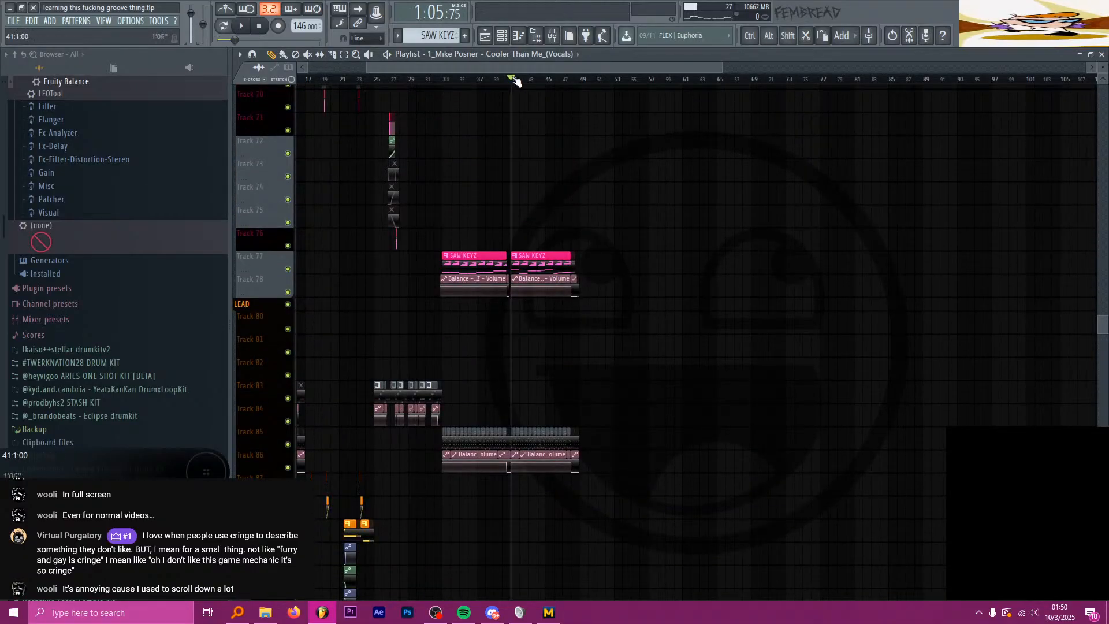
pyautogui.press('space')
pyautogui.press('space')
pyautogui.click(445, 79)
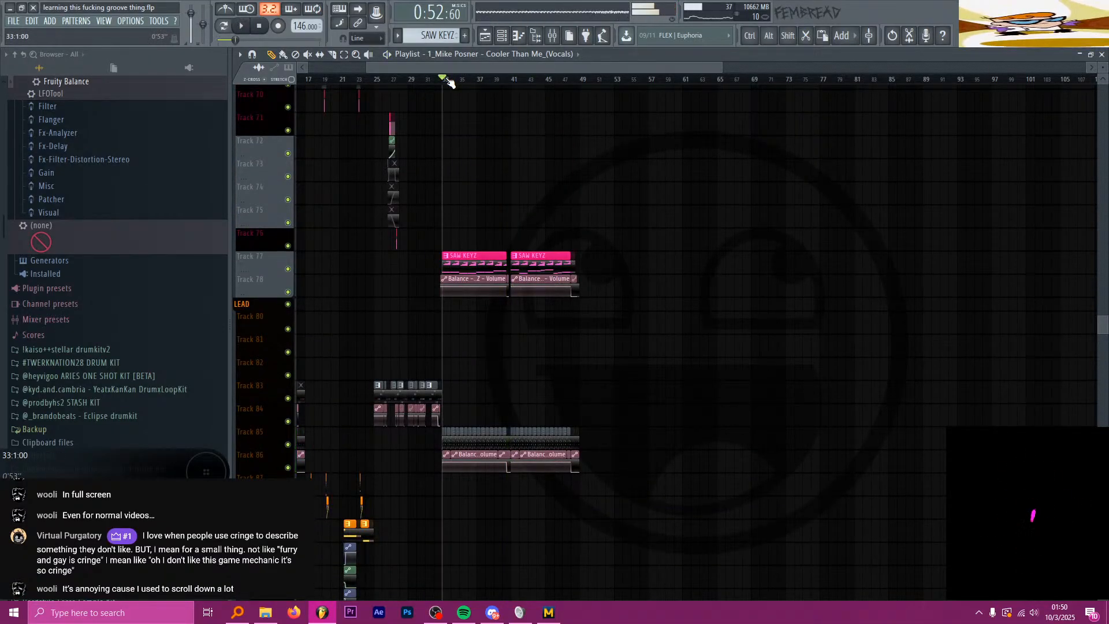
pyautogui.press('space')
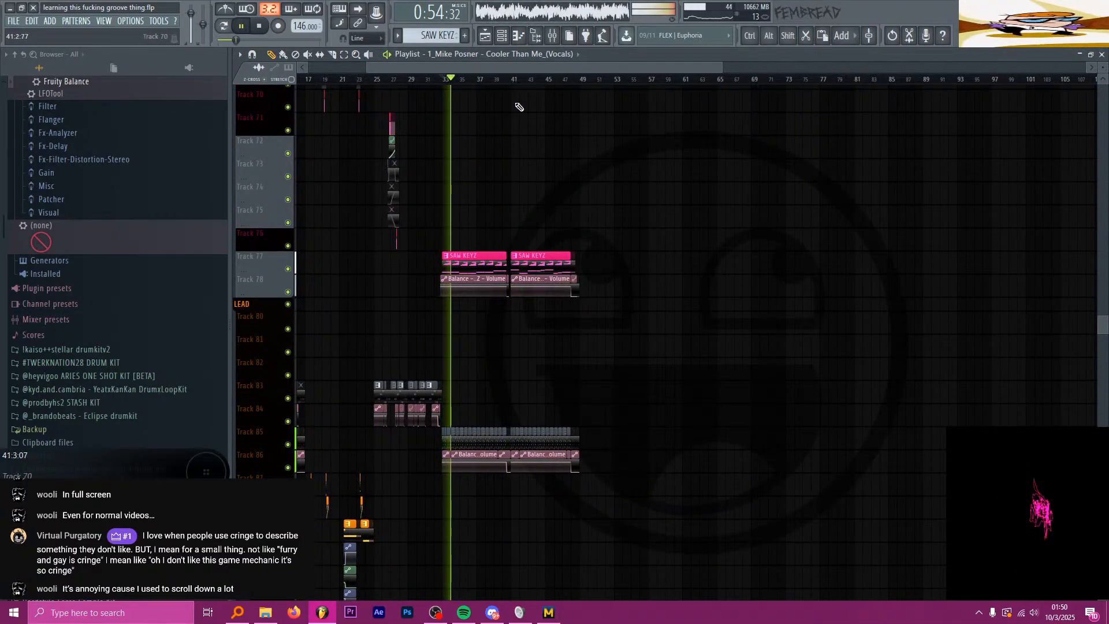
pyautogui.scroll(-4, 522, 173)
pyautogui.keyDown('ctrl'); pyautogui.scroll(1, 486, 243); pyautogui.keyUp('ctrl')
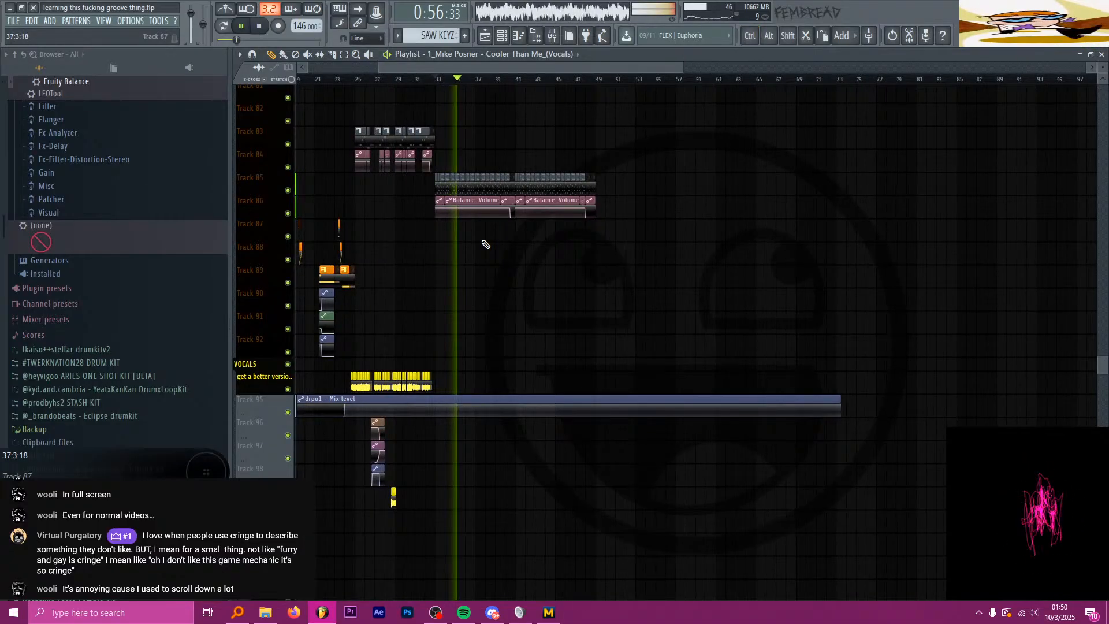
# Step: Create a new pattern named "cooler than me lead???" and give it an orange color
pyautogui.press('F4')
pyautogui.write('cooler than me ')
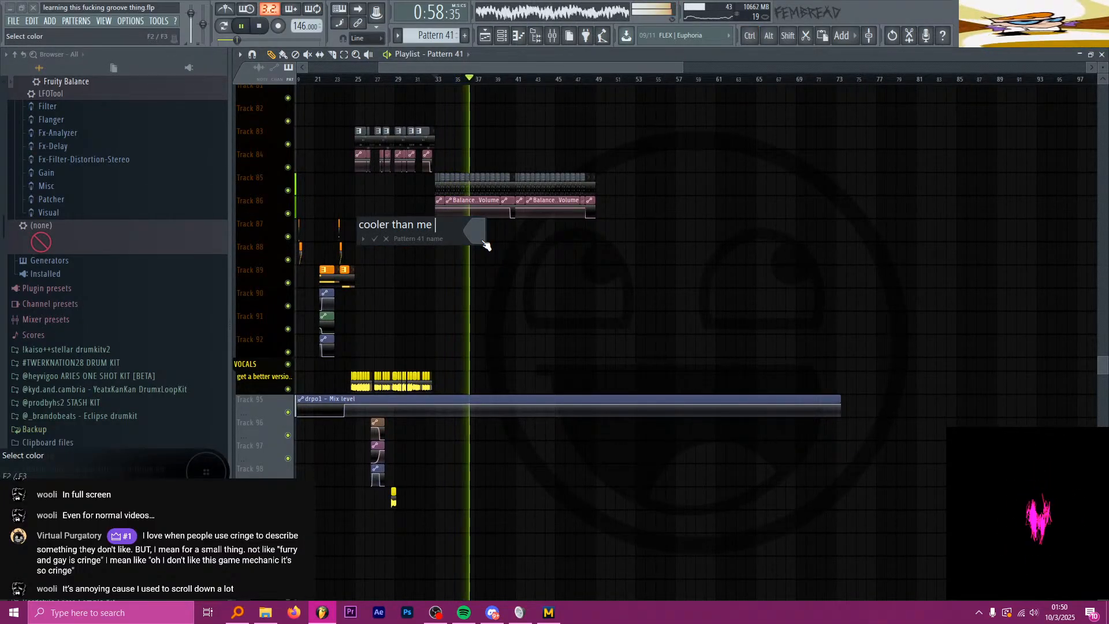
pyautogui.write('lead???')
pyautogui.click(483, 241)
pyautogui.click(502, 252)
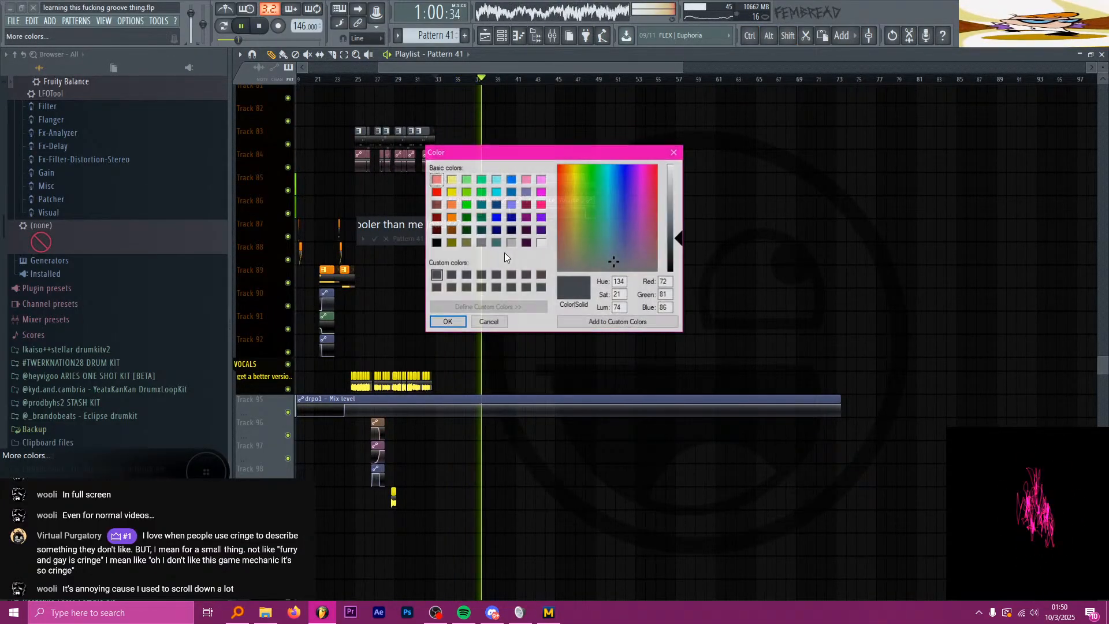
pyautogui.press('Return')
# Step: Insert a playlist track just above VOCALS and place the cooler than me lead??? pattern on it from bar 41 to 49
pyautogui.rightClick(266, 349)
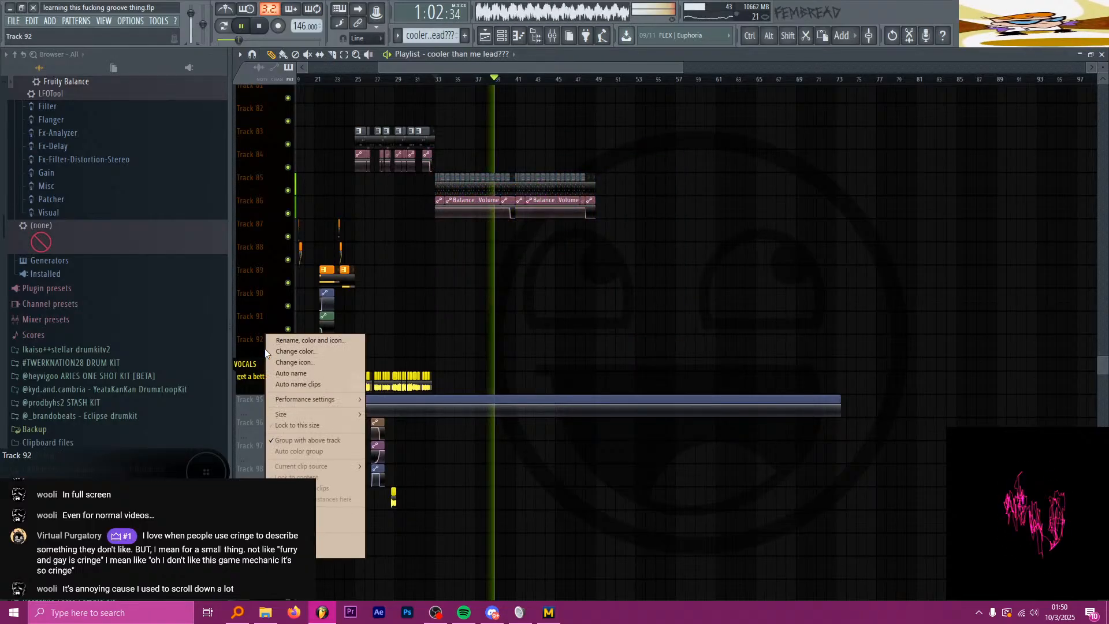
pyautogui.press('i')
pyautogui.scroll(-1, 264, 348)
pyautogui.scroll(4, 519, 378)
pyautogui.click(553, 371)
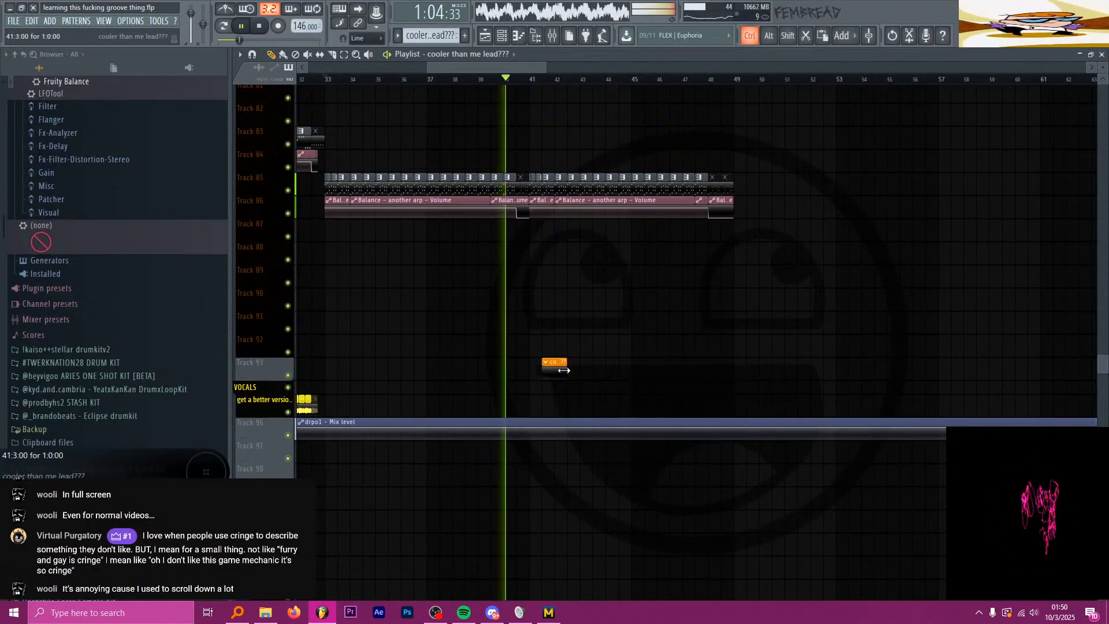
pyautogui.press('space')
pyautogui.moveTo(564, 370); pyautogui.dragTo(682, 374)
pyautogui.scroll(2, 685, 359)
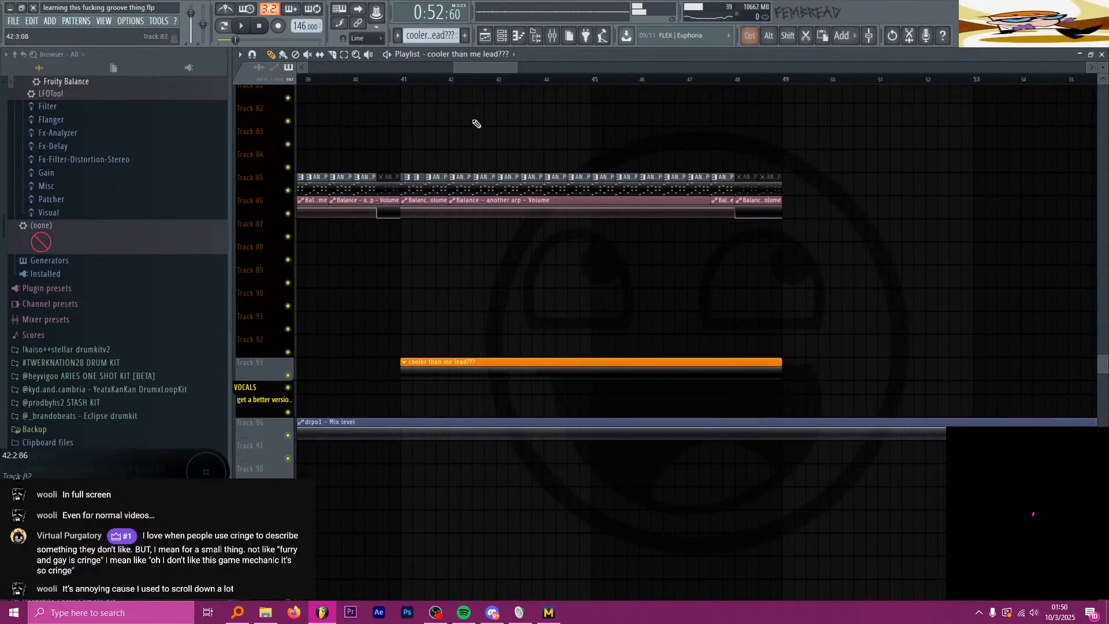
# Step: Show the LEAD channel group, add a Serum_2 channel to it and close the plugin window
pyautogui.press('F6')
pyautogui.click(560, 145)
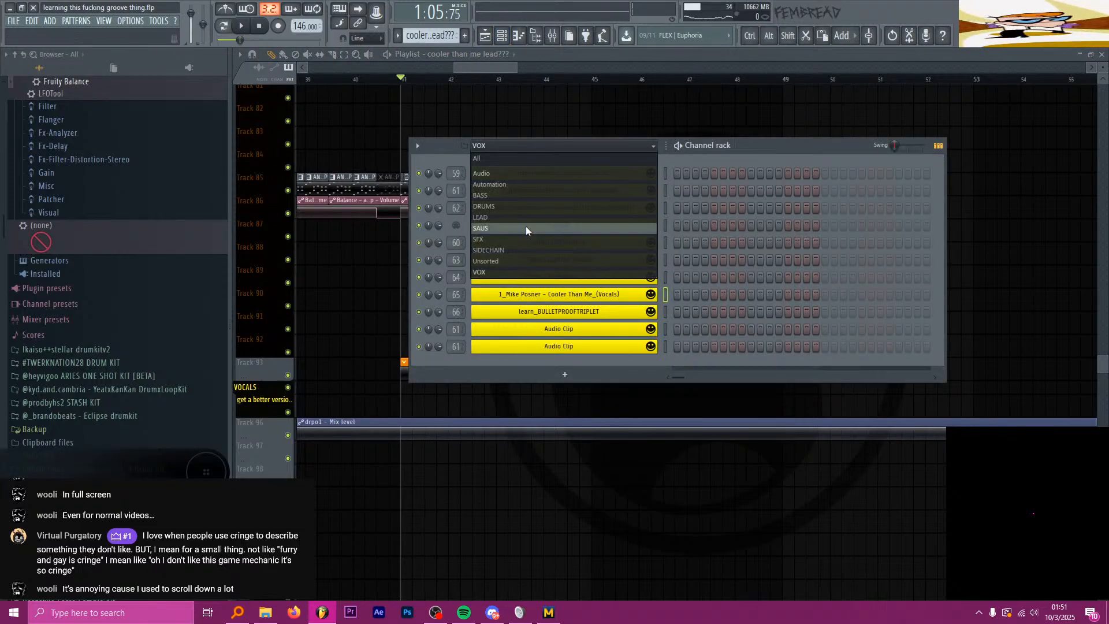
pyautogui.click(542, 226)
pyautogui.click(563, 319)
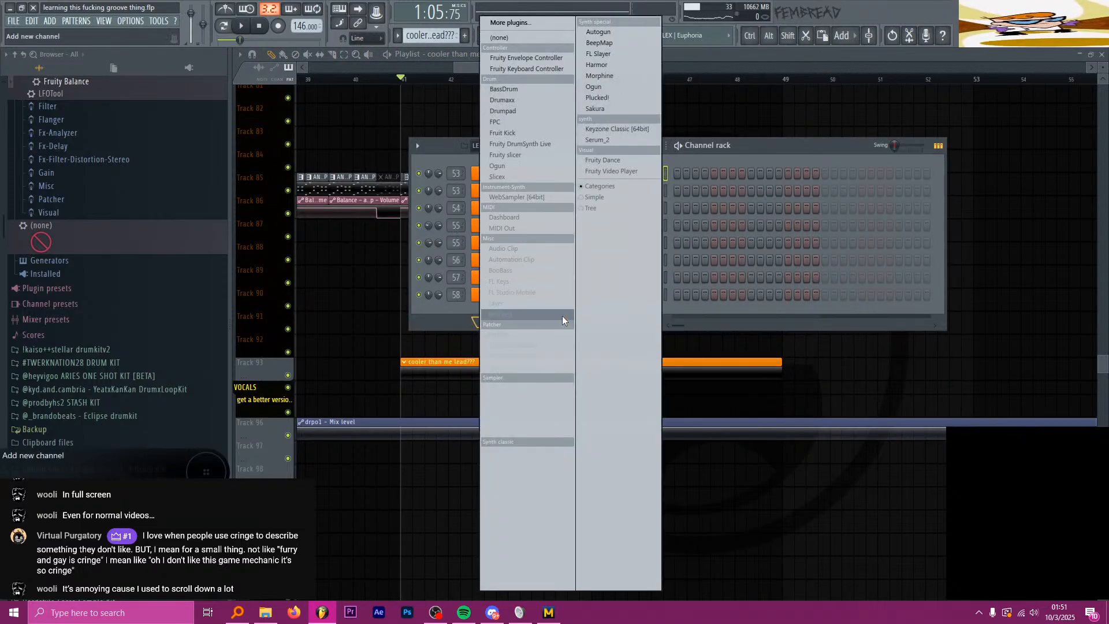
pyautogui.click(595, 139)
pyautogui.click(754, 108)
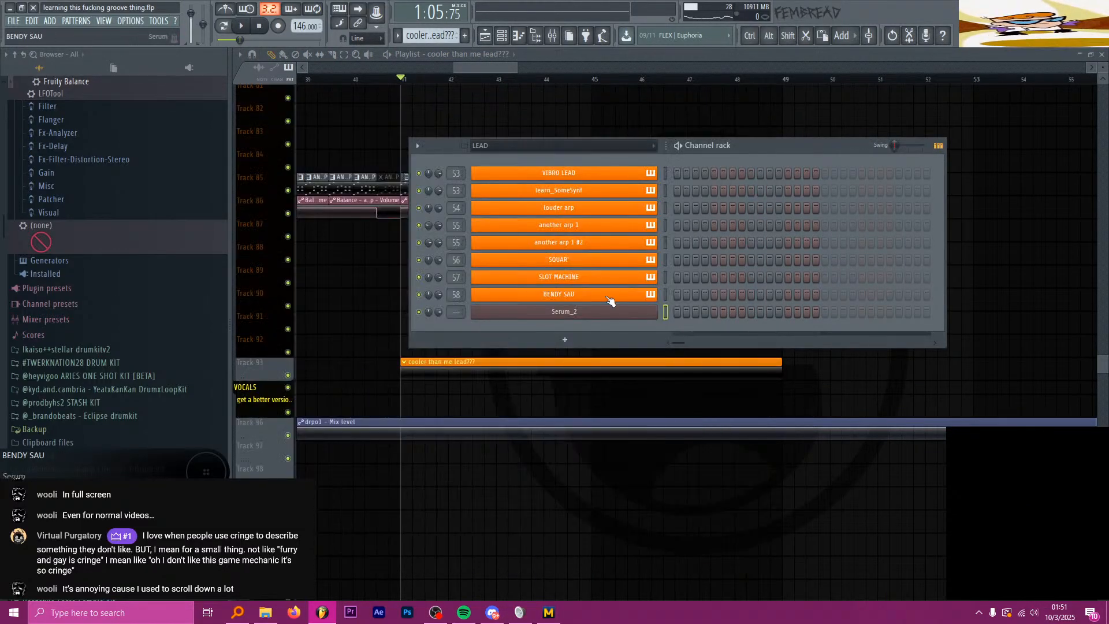
# Step: Rename the Serum_2 channel "cooler than me lead???" with the orange color and a keyboard icon
pyautogui.rightClick(472, 314)
pyautogui.click(531, 320)
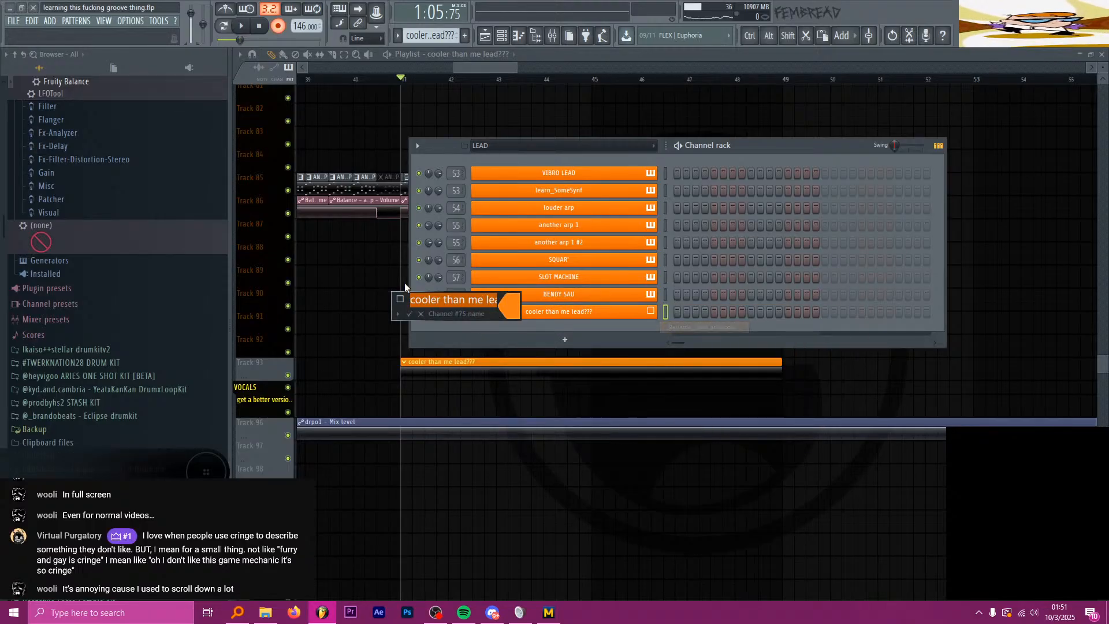
pyautogui.click(400, 300)
pyautogui.click(427, 250)
pyautogui.press('Return')
pyautogui.press('r')
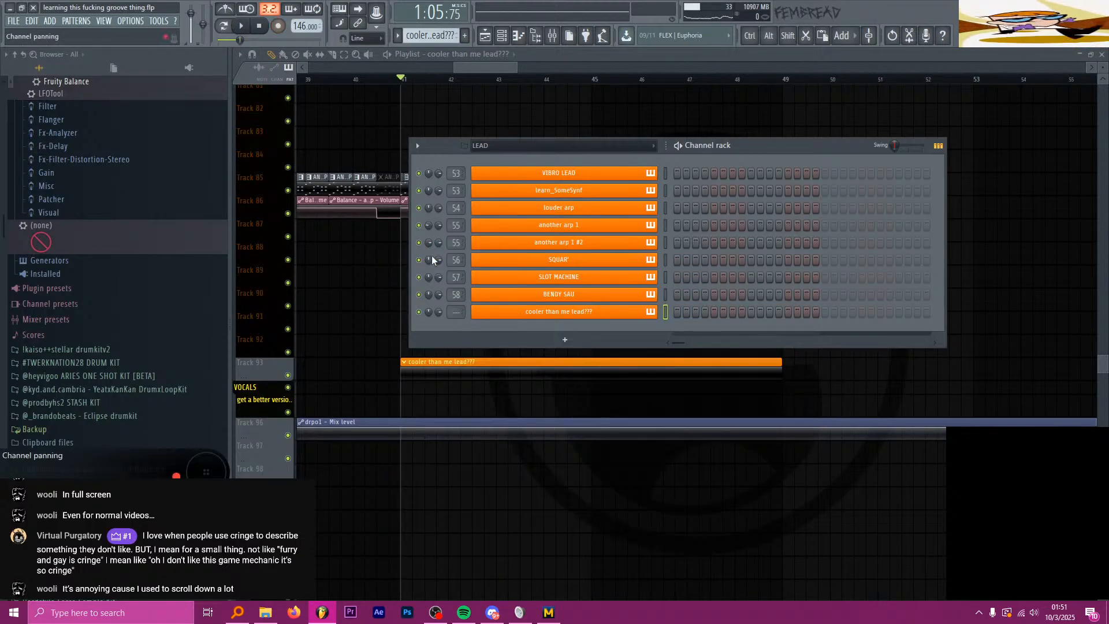
# Step: Draw the lead melody's opening notes A5, D5 and G5 on beats 1 to 3 of bar 1 in the piano roll
pyautogui.press('F7')
pyautogui.scroll(3, 287, 247)
pyautogui.scroll(1, 288, 247)
pyautogui.scroll(-3, 261, 266)
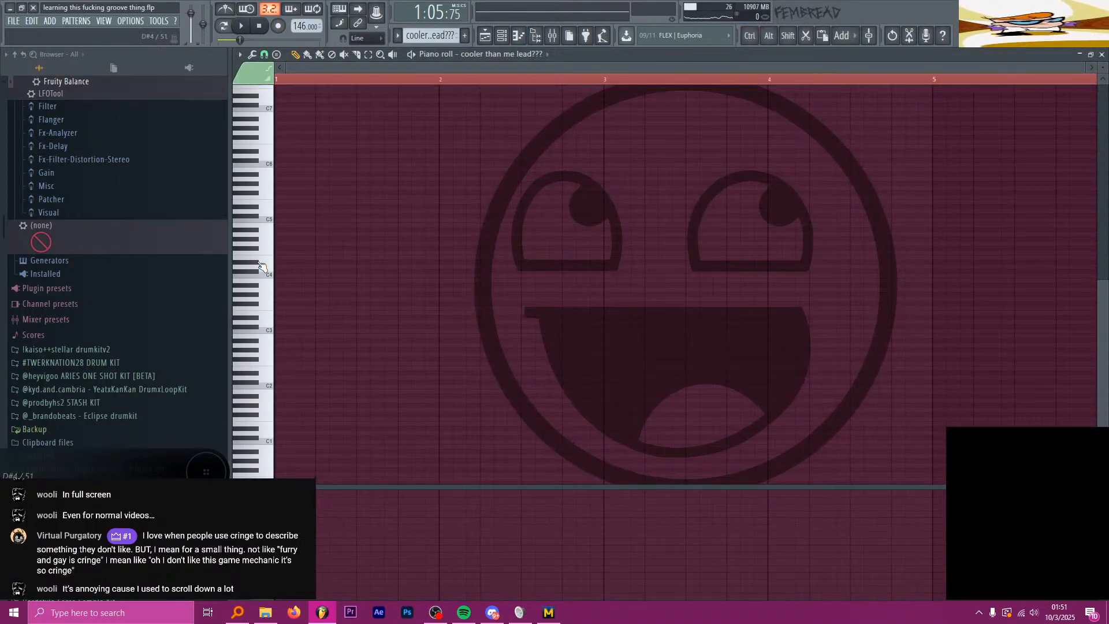
pyautogui.scroll(2, 263, 255)
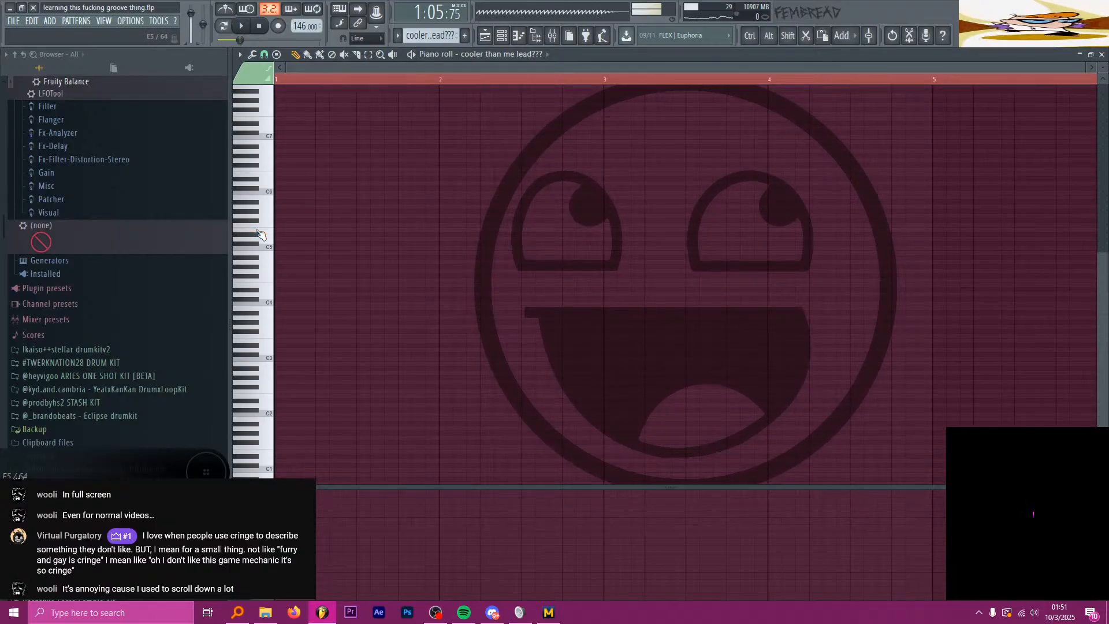
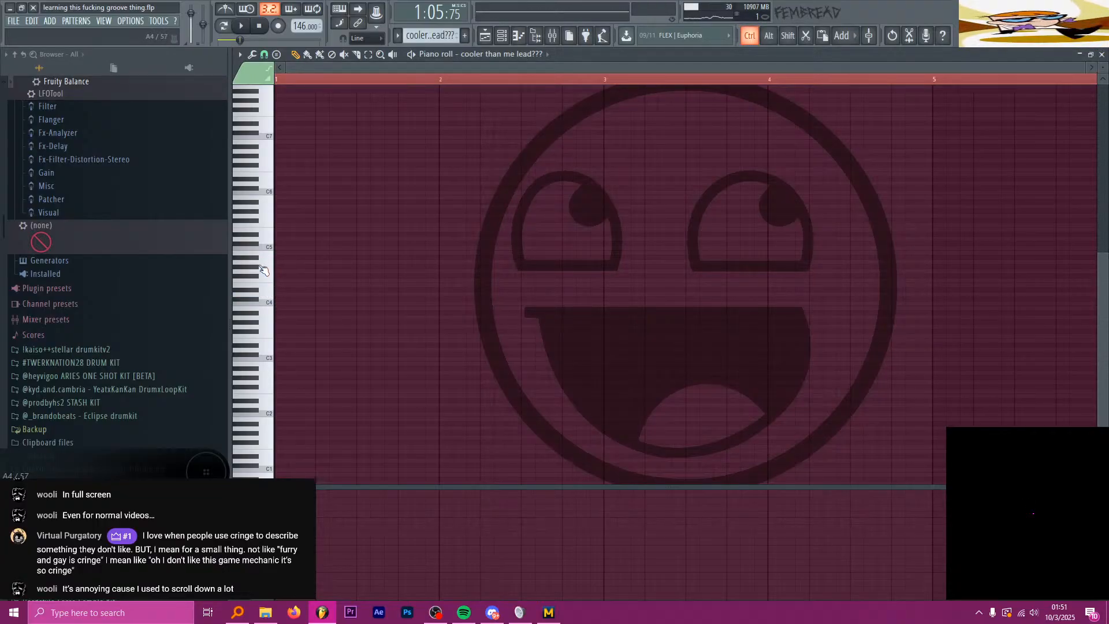
pyautogui.scroll(2, 264, 277)
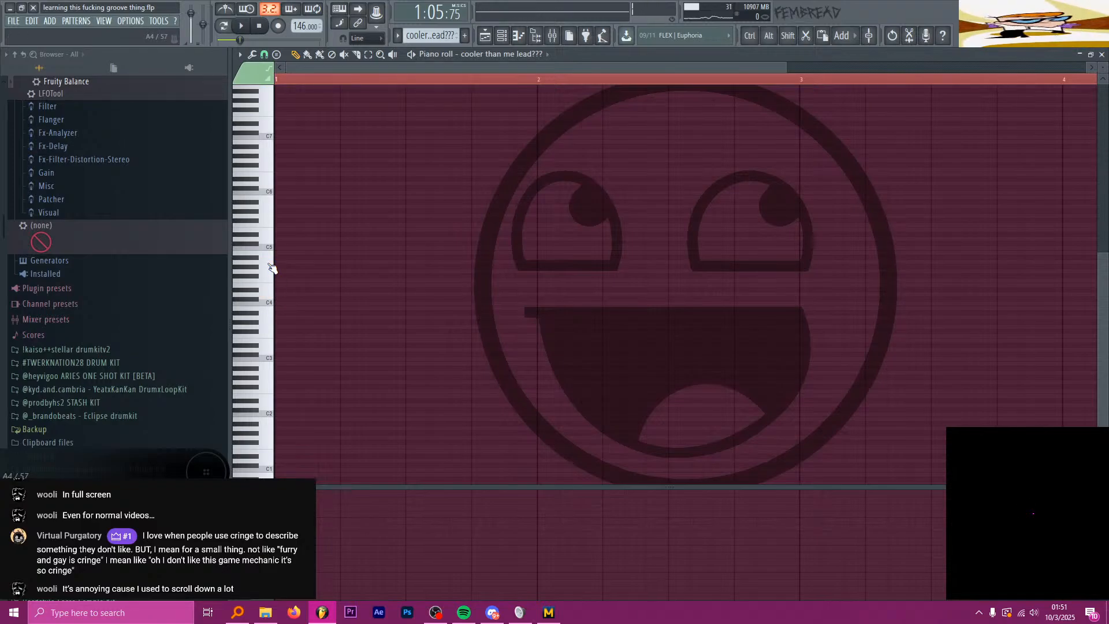
pyautogui.click(290, 213)
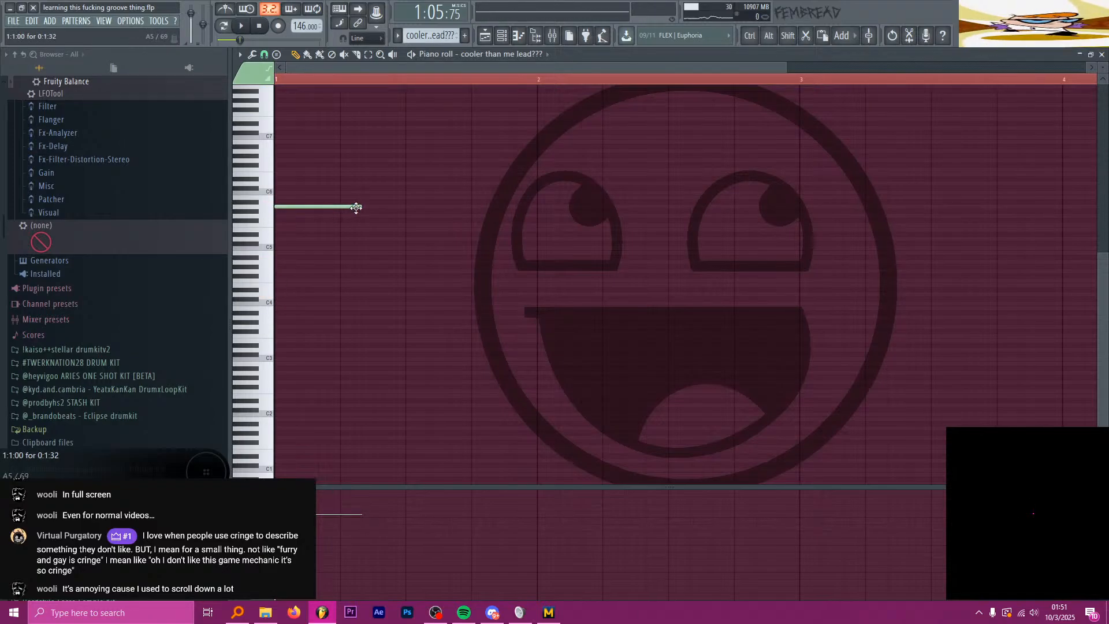
pyautogui.moveTo(345, 243); pyautogui.dragTo(347, 234)
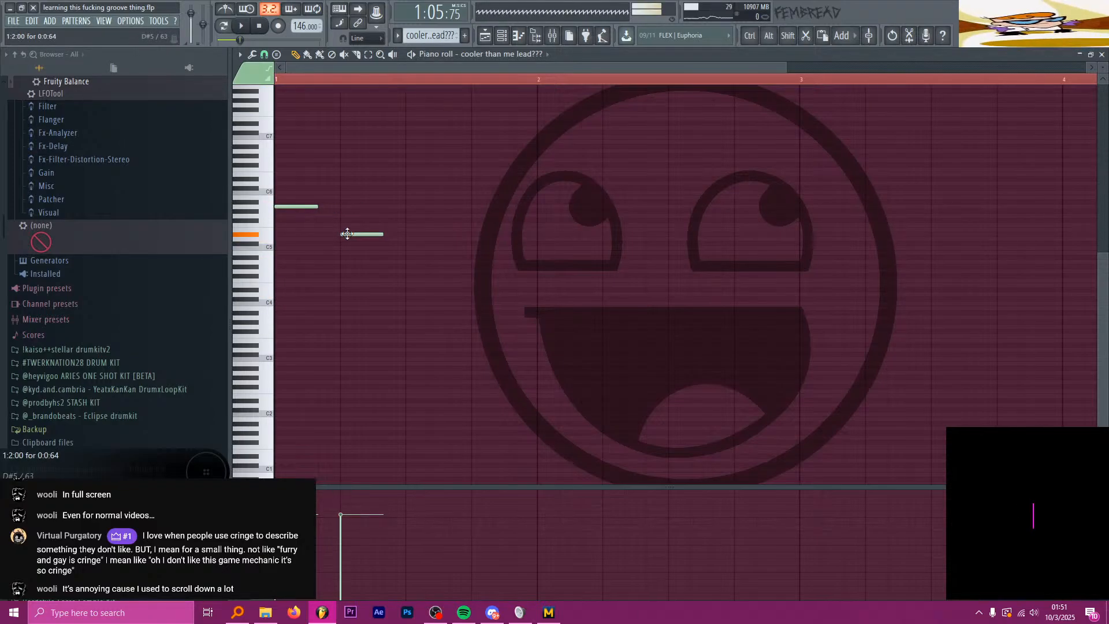
pyautogui.click(409, 209)
pyautogui.moveTo(430, 226); pyautogui.dragTo(401, 214)
# Step: Extend the lead melody to the end of bar 2 with the notes E5, F5, G5, A5, C5, D5, F5 and G5
pyautogui.click(451, 229)
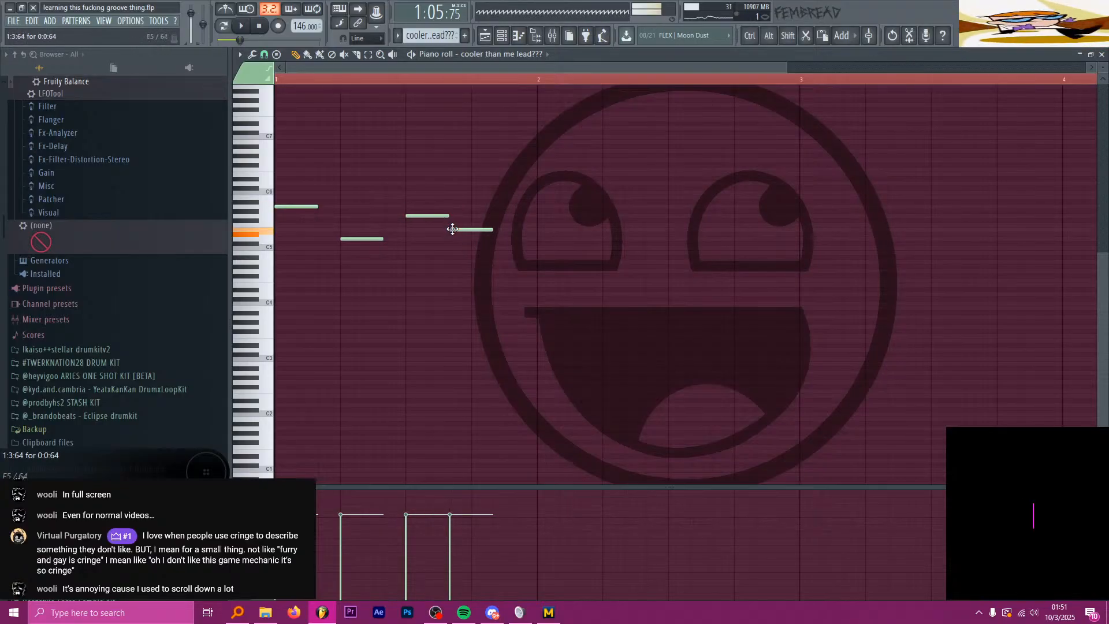
pyautogui.click(515, 230)
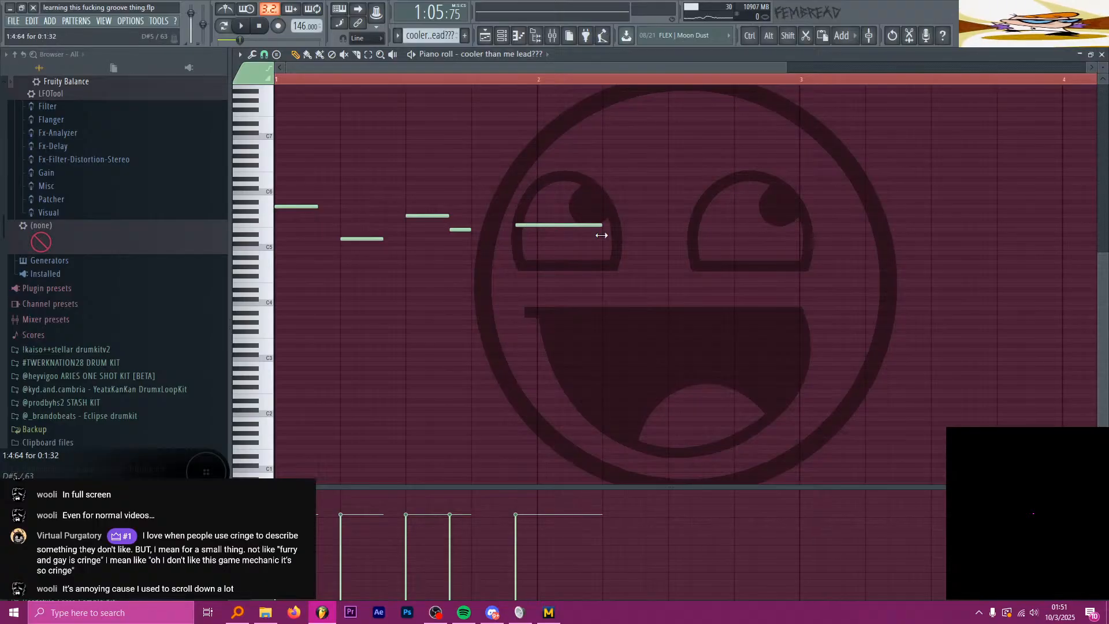
pyautogui.click(603, 215)
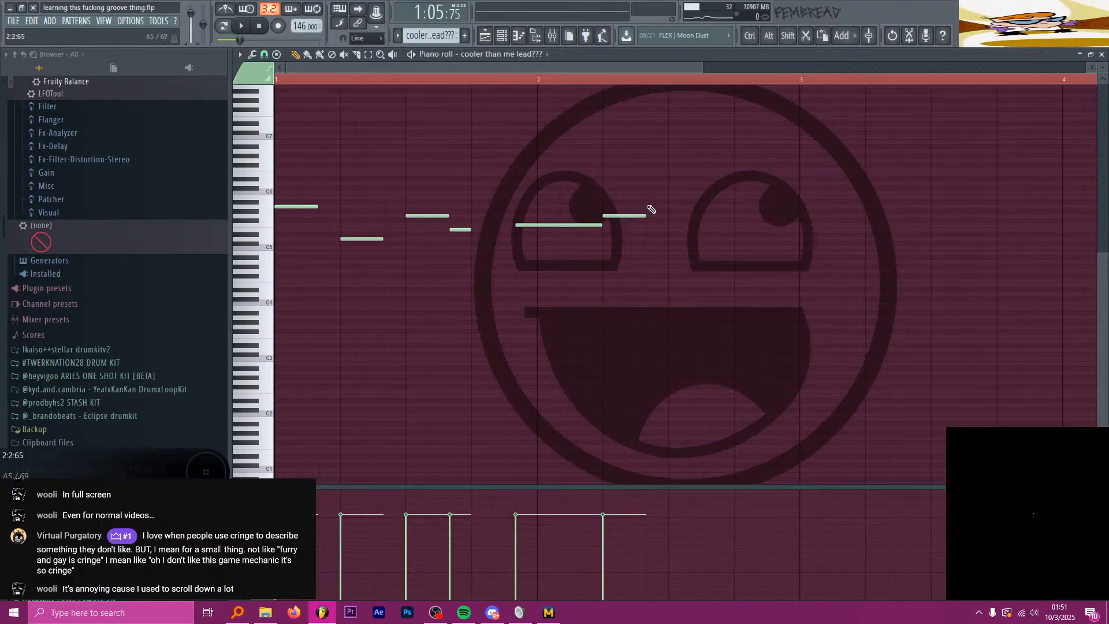
pyautogui.click(649, 206)
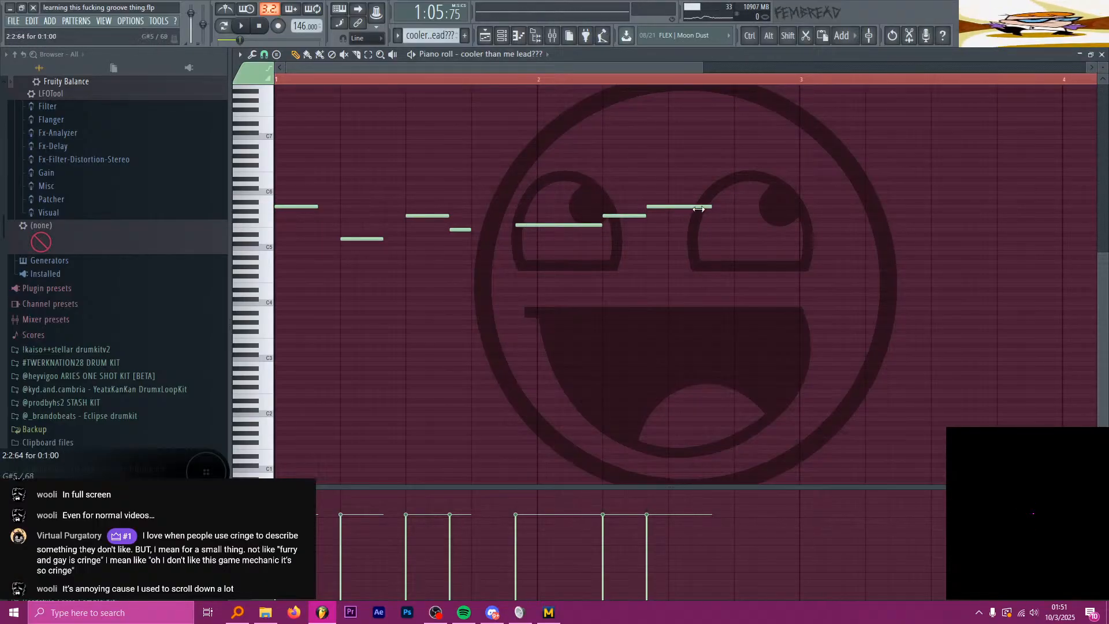
pyautogui.click(718, 247)
pyautogui.click(738, 238)
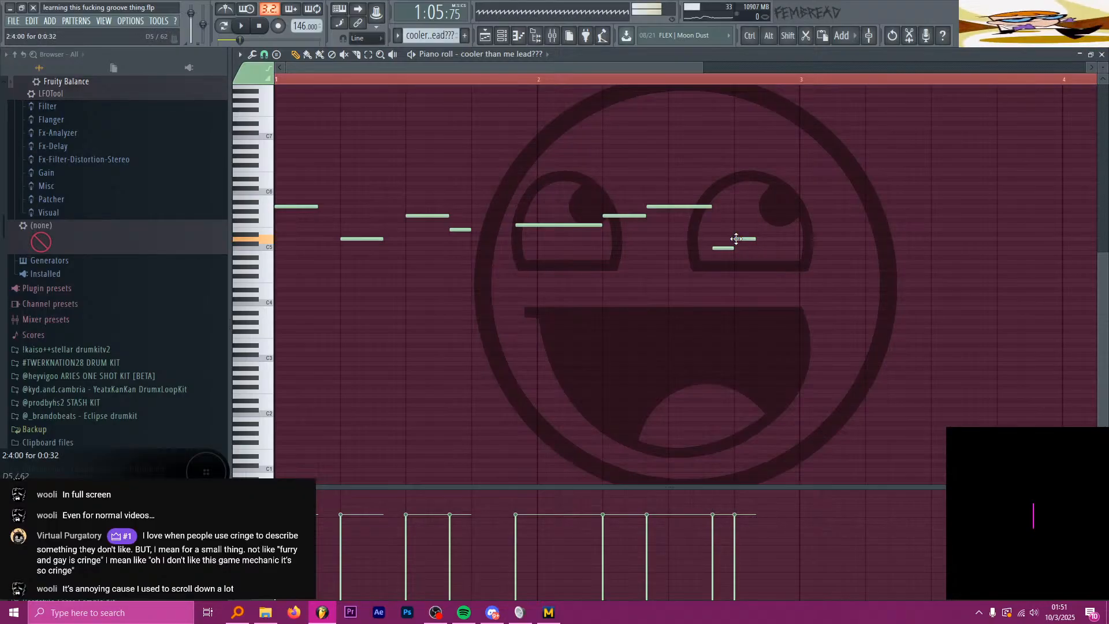
pyautogui.click(760, 224)
pyautogui.click(779, 210)
# Step: Duplicate the two-bar lead melody into bars 3 and 4 and play it back
pyautogui.moveTo(825, 281); pyautogui.dragTo(301, 202)
pyautogui.scroll(-2, 312, 211)
pyautogui.keyDown('shift'); pyautogui.click(288, 203); pyautogui.keyUp('shift')
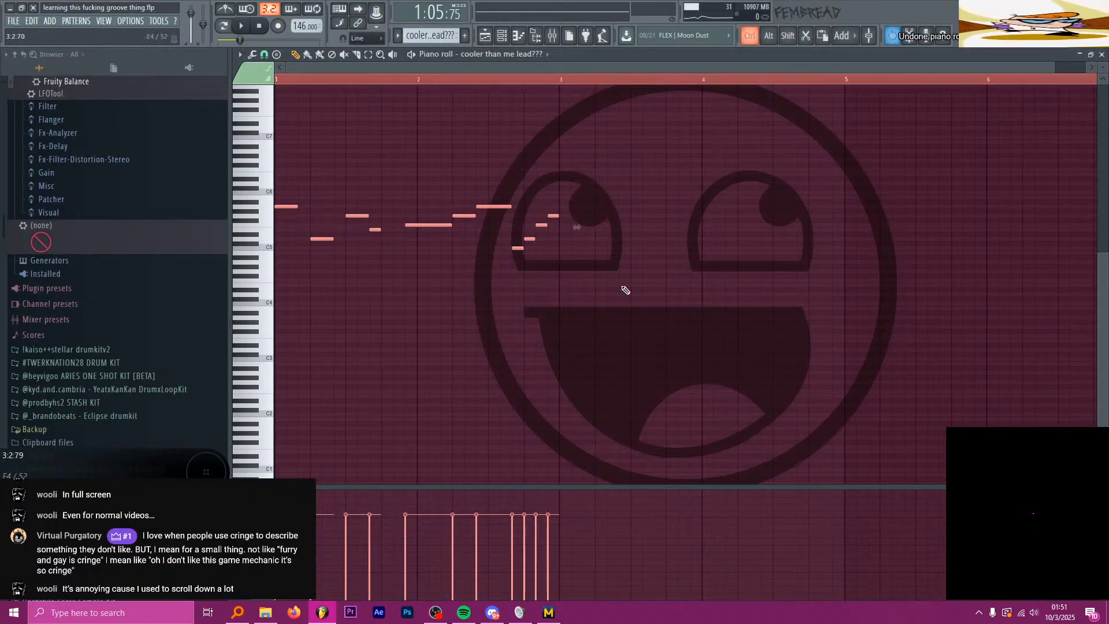
pyautogui.hotkey('ctrl', 'b')
pyautogui.press('space')
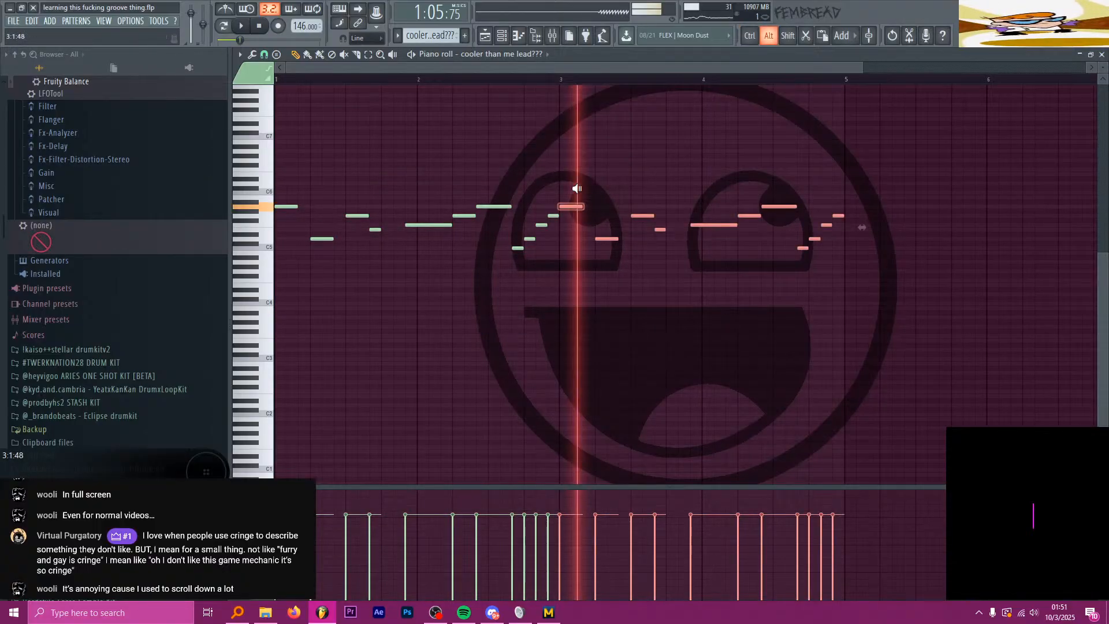
# Step: Lower the long A5 note in the second half of bar 4 to D5 and listen to the melody in the song
pyautogui.press('space')
pyautogui.keyDown('ctrl'); pyautogui.click(735, 247); pyautogui.keyUp('ctrl')
pyautogui.scroll(2, 727, 243)
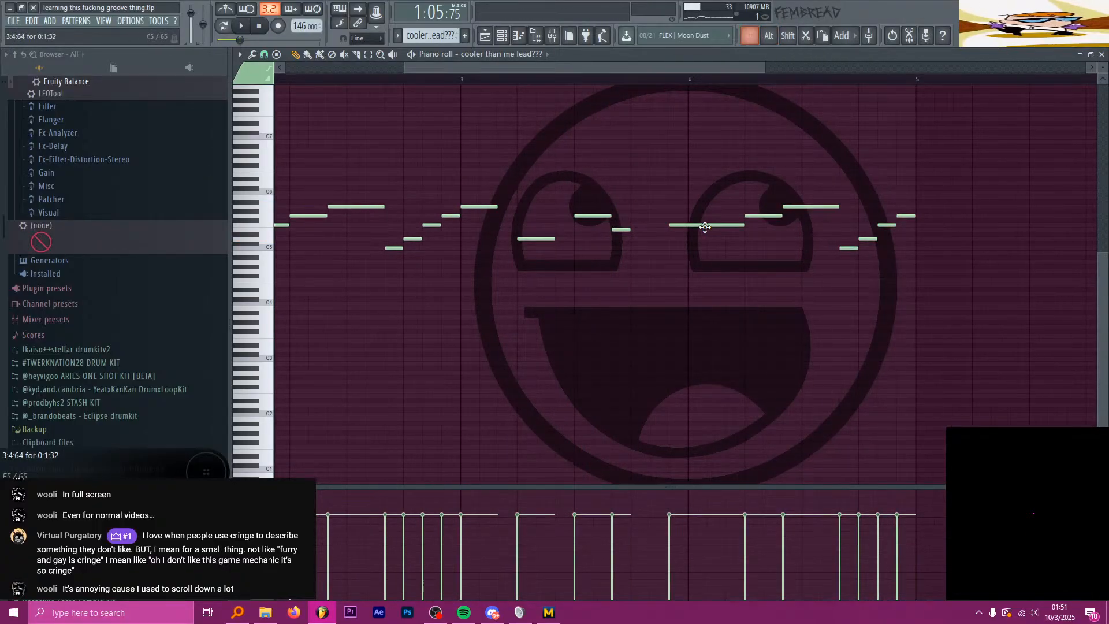
pyautogui.click(751, 219)
pyautogui.rightClick(794, 222)
pyautogui.moveTo(797, 207); pyautogui.dragTo(800, 239)
pyautogui.keyDown('alt'); pyautogui.rightClick(477, 194); pyautogui.keyUp('alt')
pyautogui.moveTo(477, 194); pyautogui.dragTo(900, 249)
pyautogui.scroll(-3, 770, 190)
pyautogui.press('space')
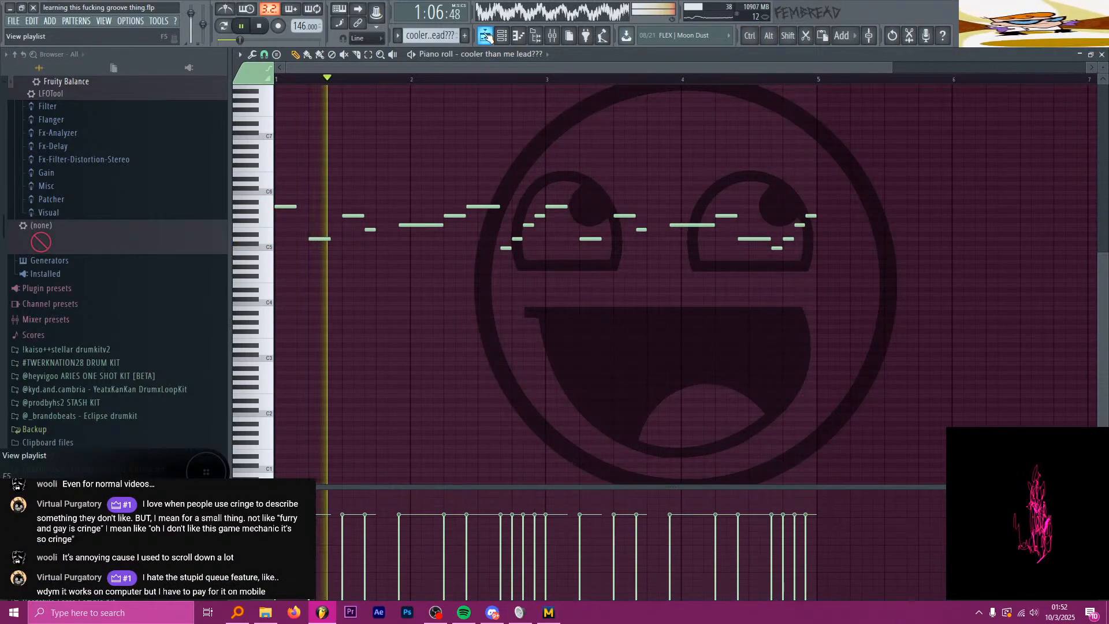
pyautogui.press('space')
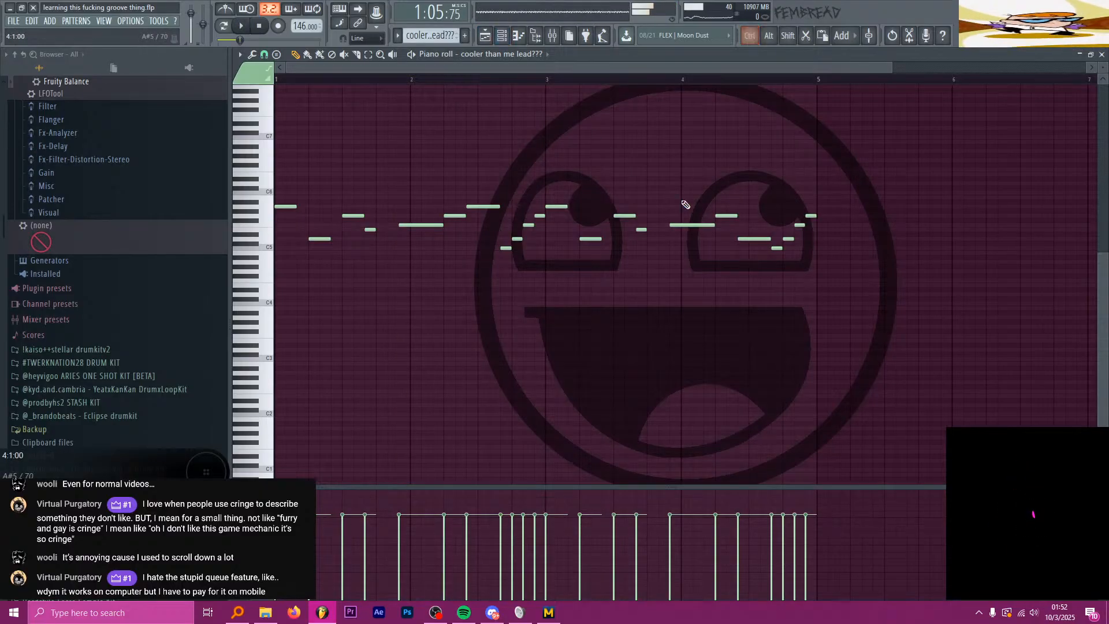
# Step: Transpose the whole lead melody up one octave and audition it with the track
pyautogui.hotkey('ctrl', 'Up')
pyautogui.press('space')
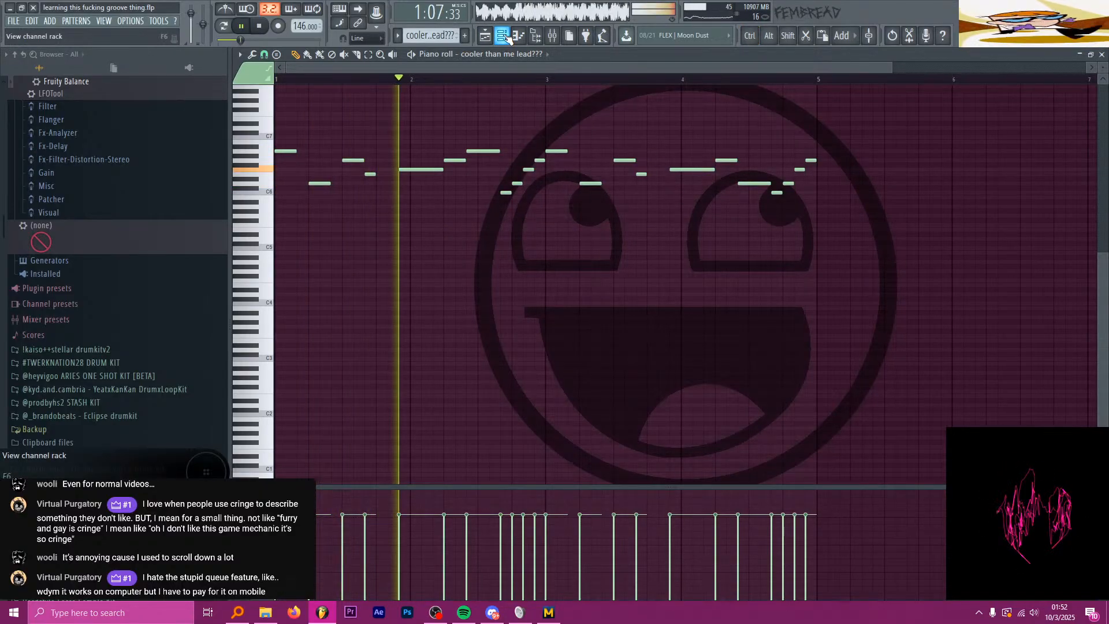
pyautogui.scroll(2, 734, 165)
pyautogui.scroll(2, 735, 165)
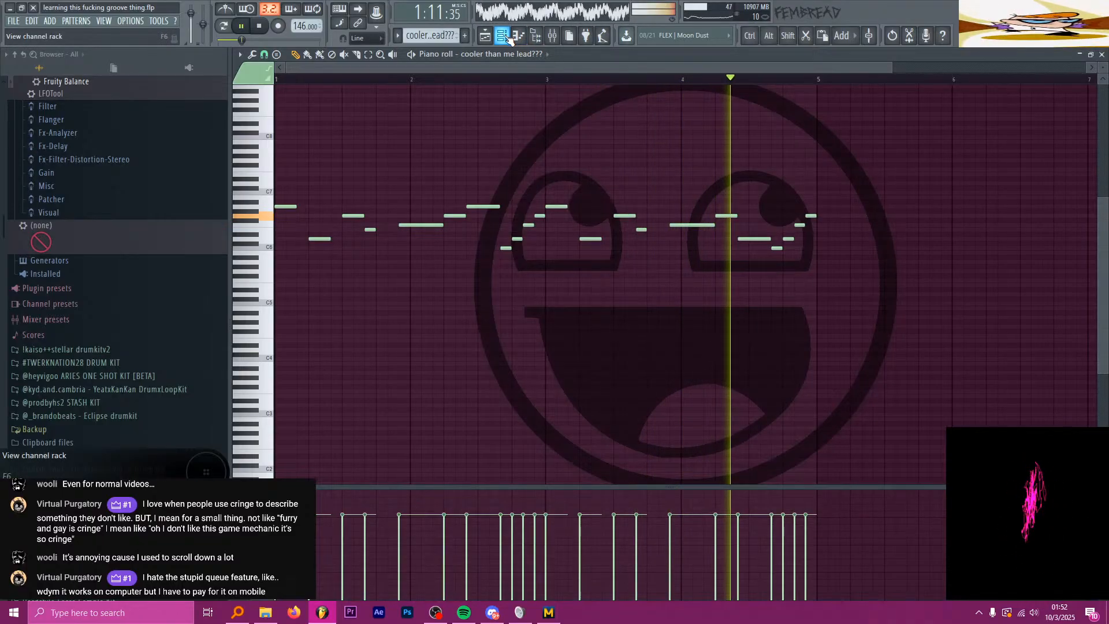
pyautogui.press('space')
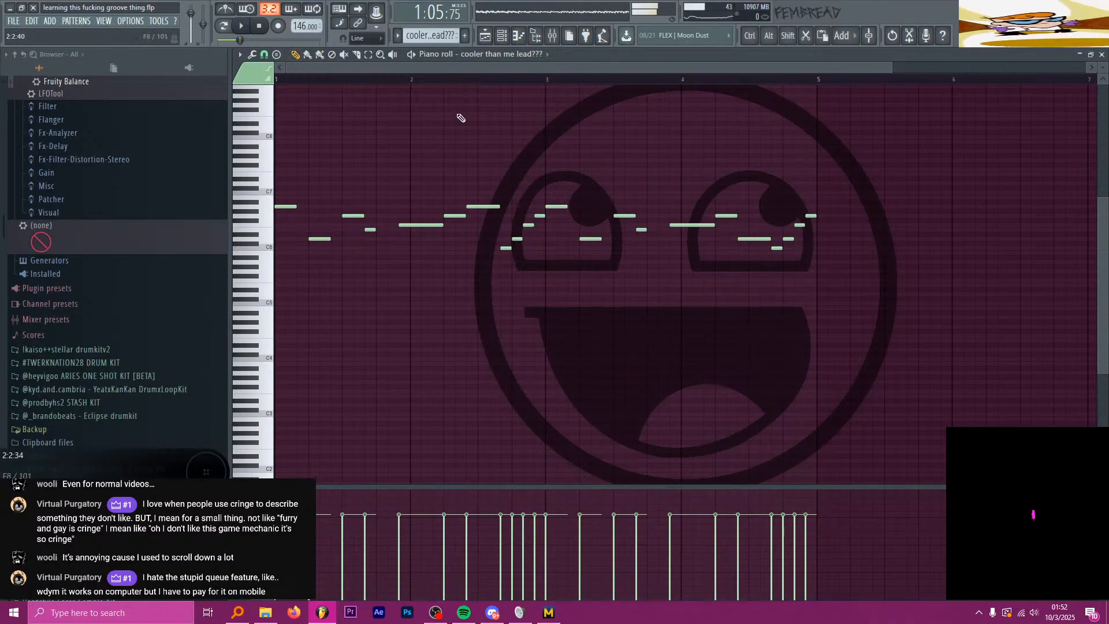
# Step: Shorten the cooler than me lead??? playlist clip to end at bar 45 and duplicate it over bars 45 to 49
pyautogui.click(488, 37)
pyautogui.hscroll(-2, 578, 377)
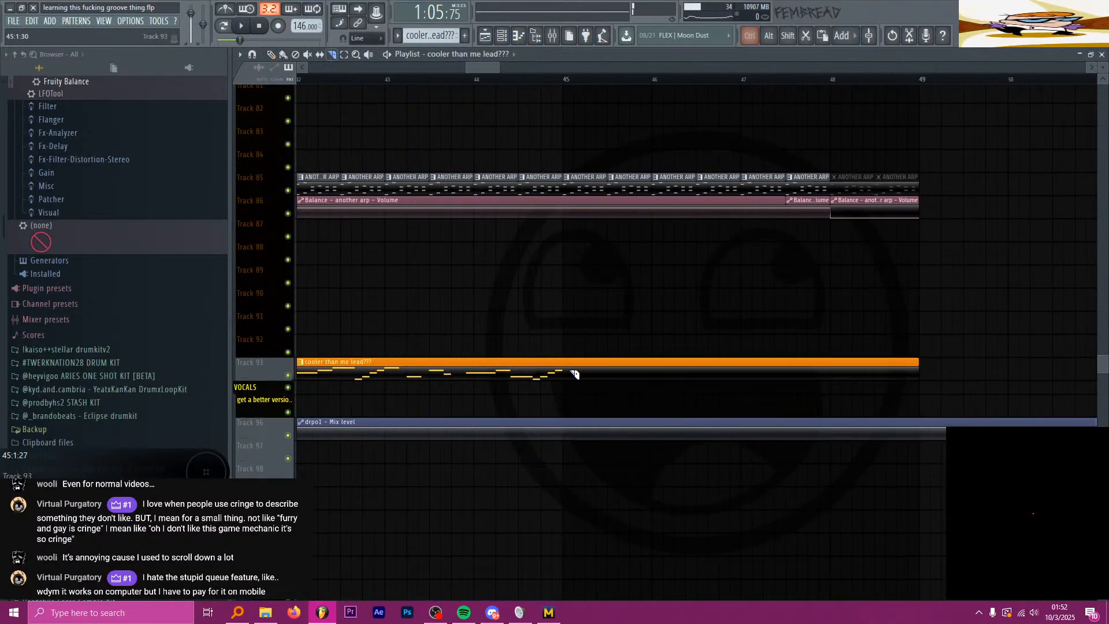
pyautogui.click(586, 372)
pyautogui.scroll(-3, 693, 370)
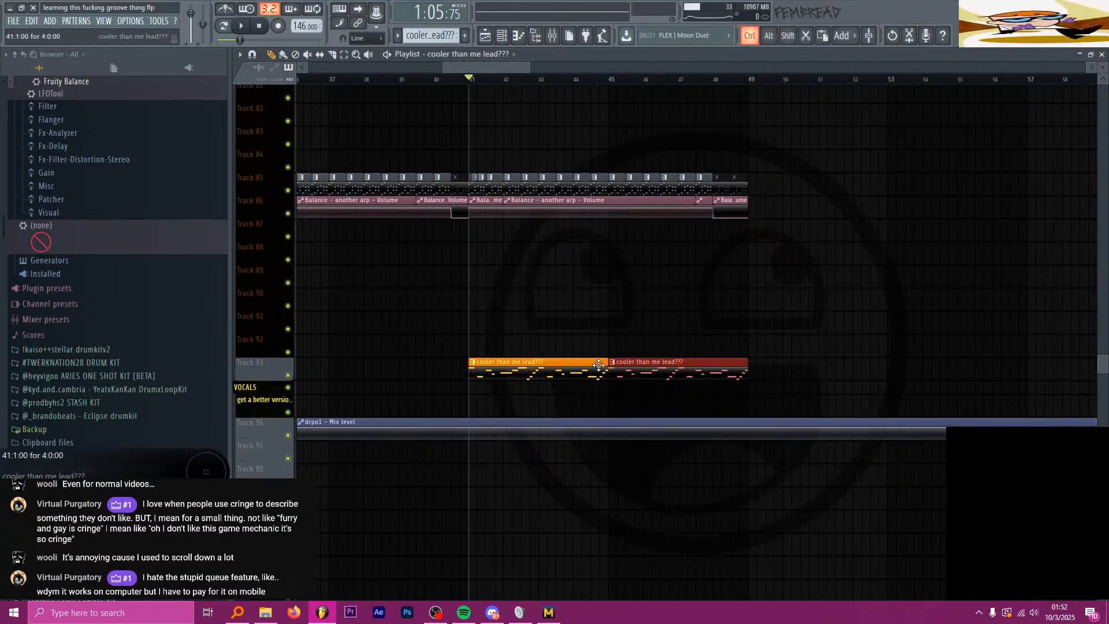
# Step: Slice the second lead clip at bar 48 and mute the piece from bar 48 to 49
pyautogui.scroll(4, 734, 367)
pyautogui.press('c')
pyautogui.keyDown('shift'); pyautogui.click(708, 370); pyautogui.keyUp('shift')
pyautogui.scroll(-3, 709, 371)
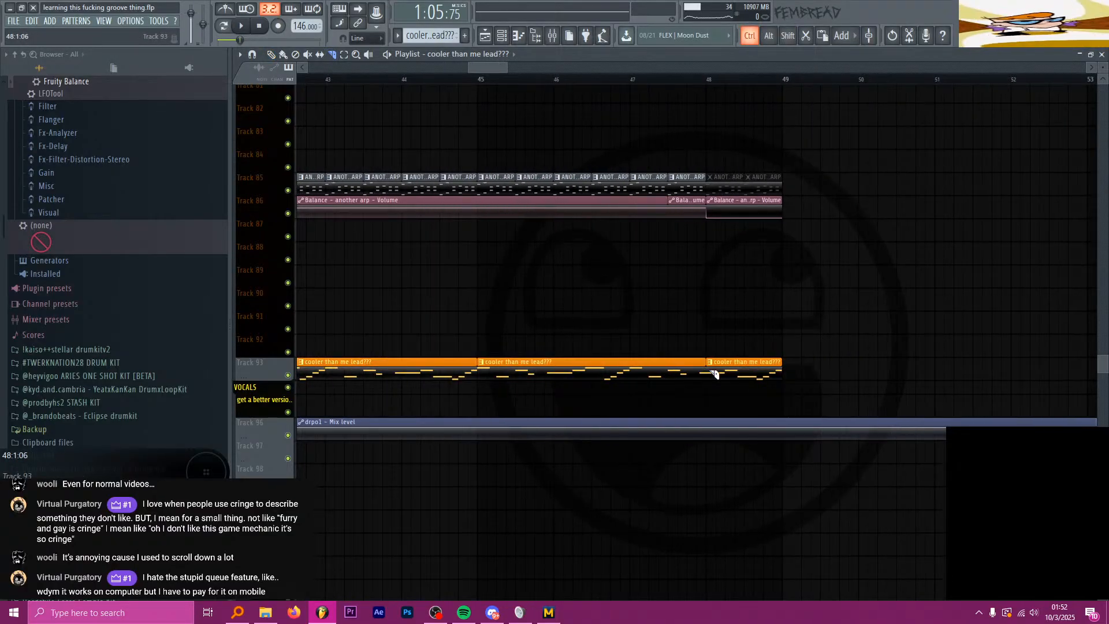
pyautogui.scroll(-3, 733, 372)
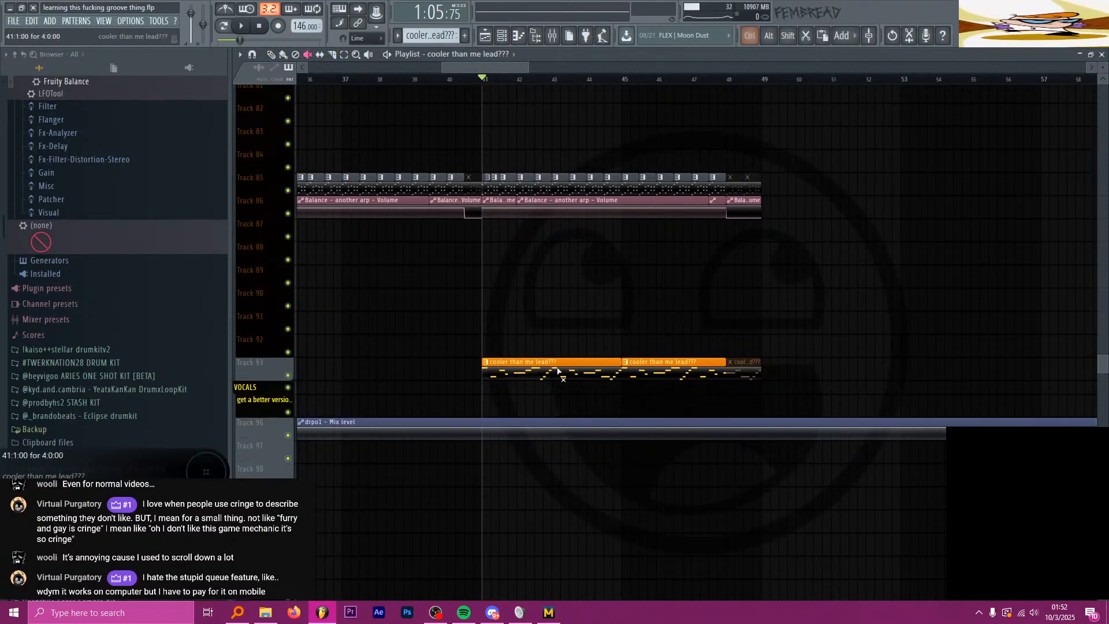
# Step: Open the lead clip's piano roll, switch to pattern playback and slightly shorten the G6 note on beat 3 of bar 1
pyautogui.doubleClick(544, 371)
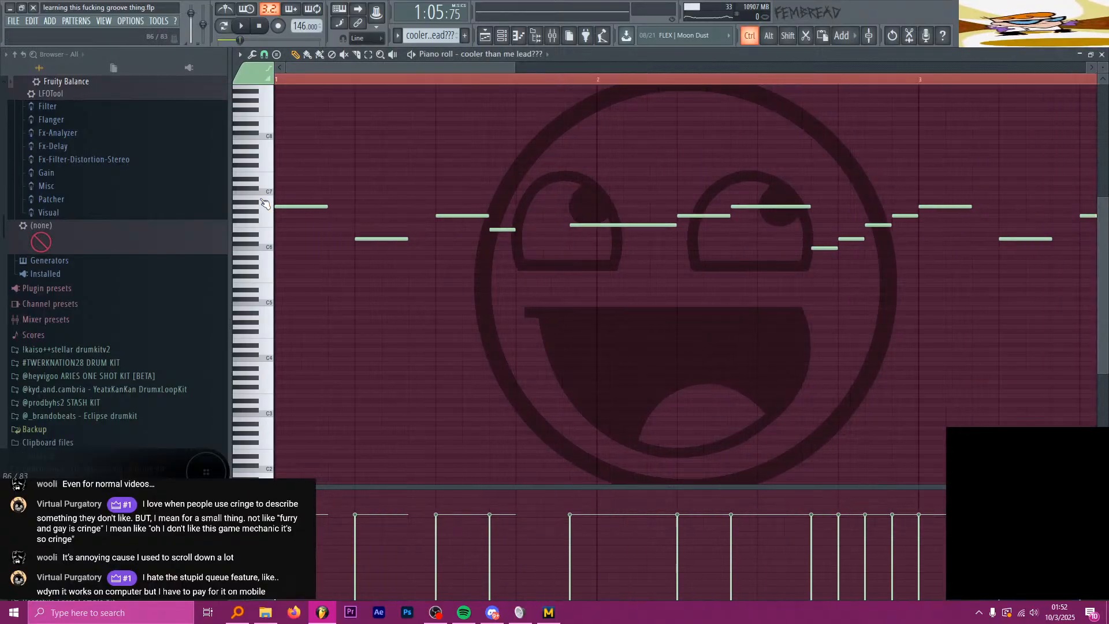
pyautogui.scroll(-1, 324, 204)
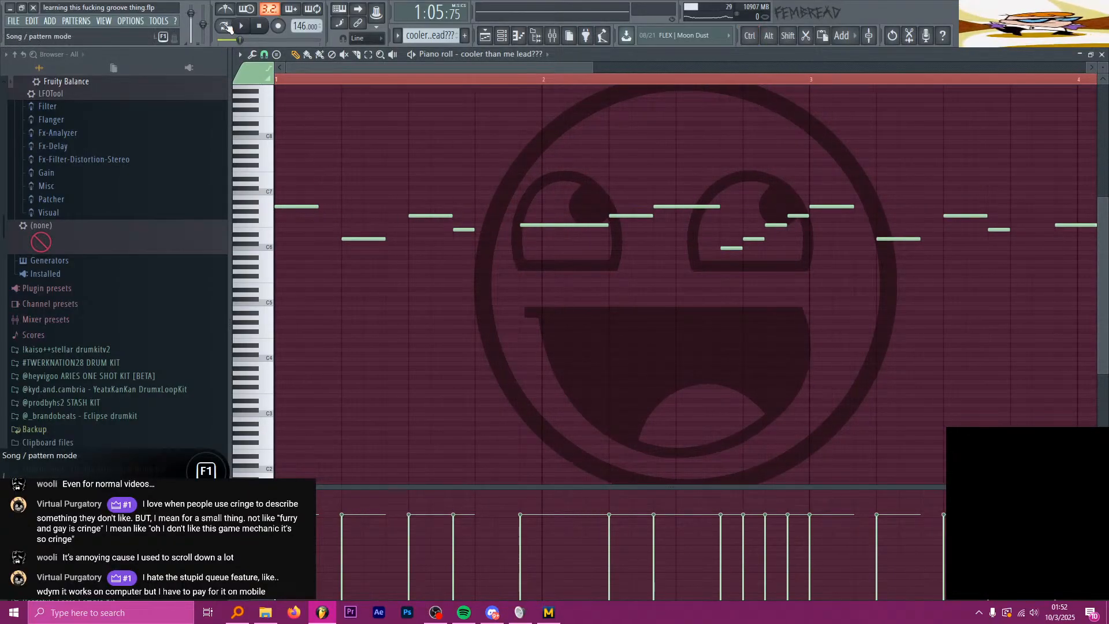
pyautogui.press('space')
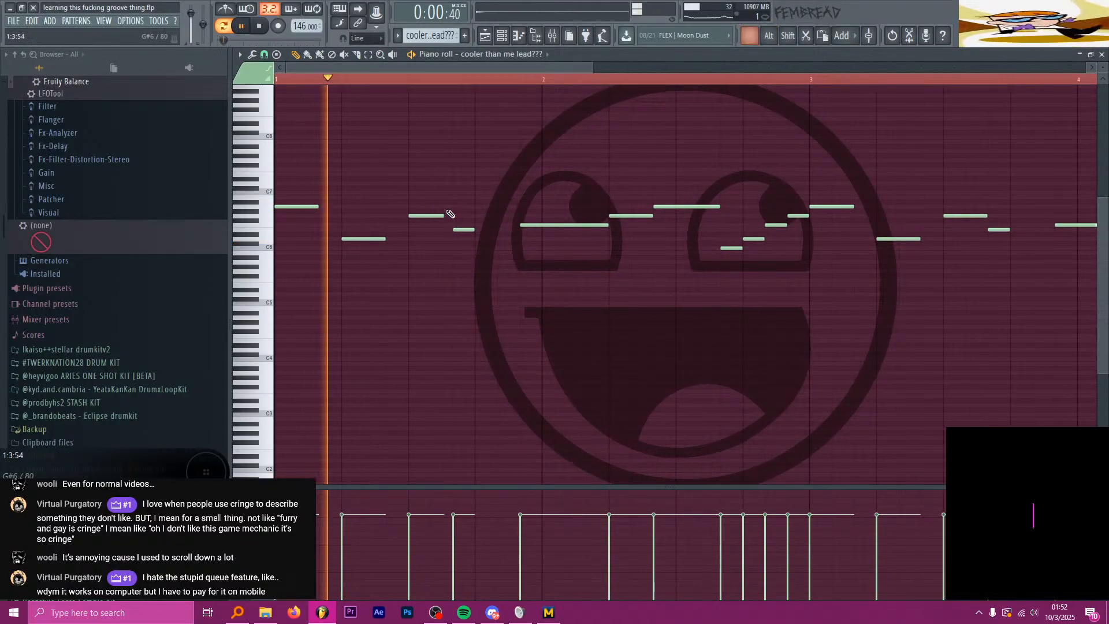
pyautogui.scroll(-1, 474, 224)
pyautogui.scroll(1, 440, 231)
pyautogui.press('space')
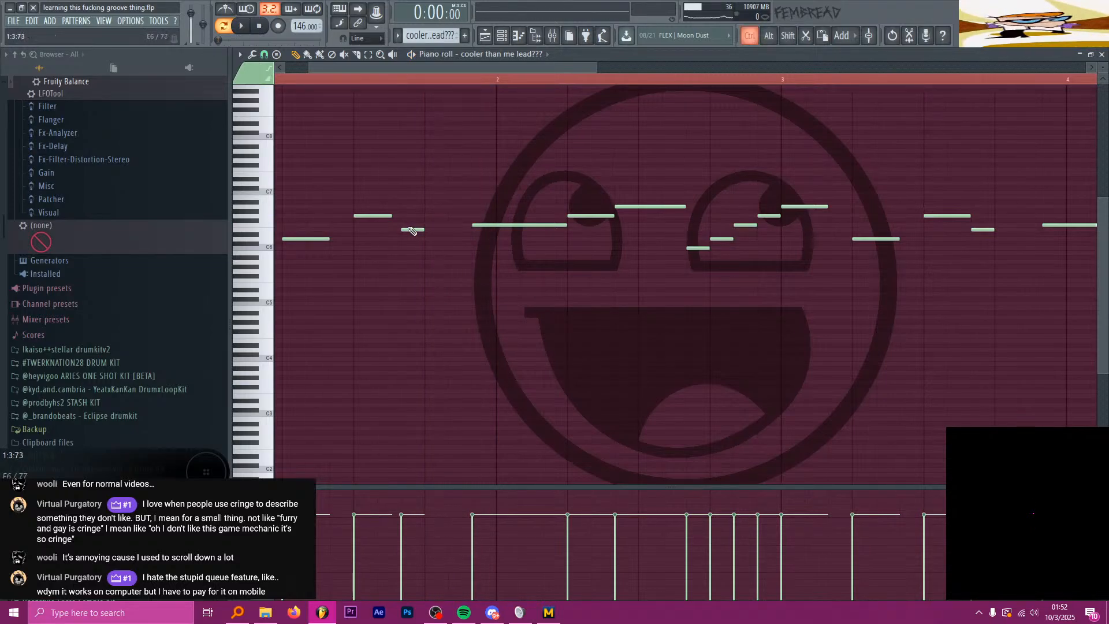
# Step: Slightly shorten the long F6 leading into bar 2 and the G6 and A6 after it, and audition from bar 2
pyautogui.scroll(1, 488, 245)
pyautogui.click(525, 87)
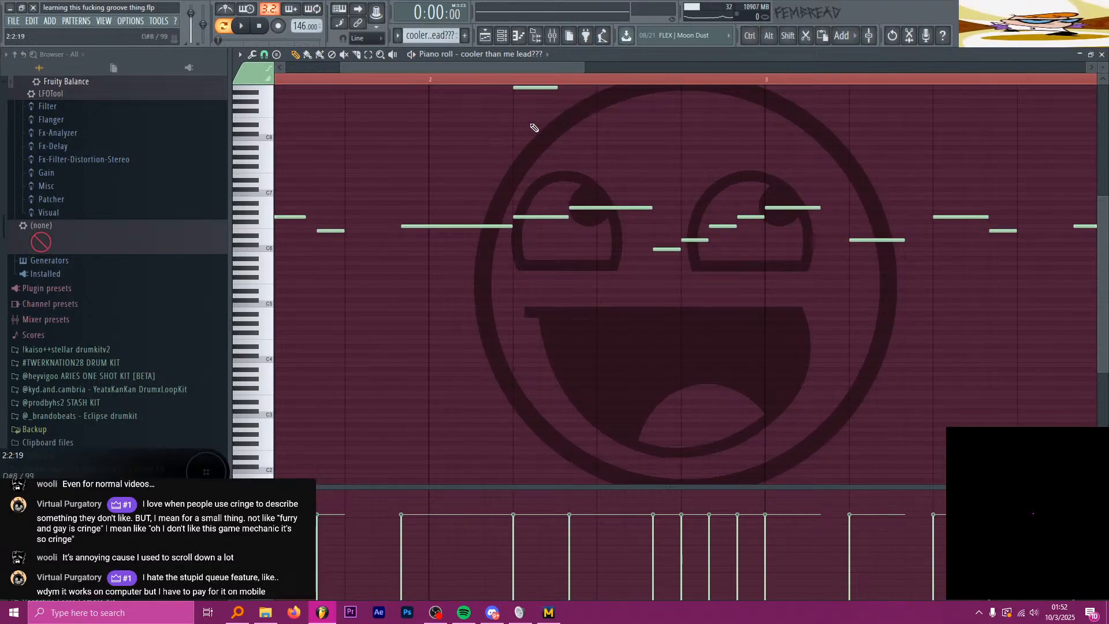
pyautogui.click(485, 83)
pyautogui.scroll(-3, 570, 235)
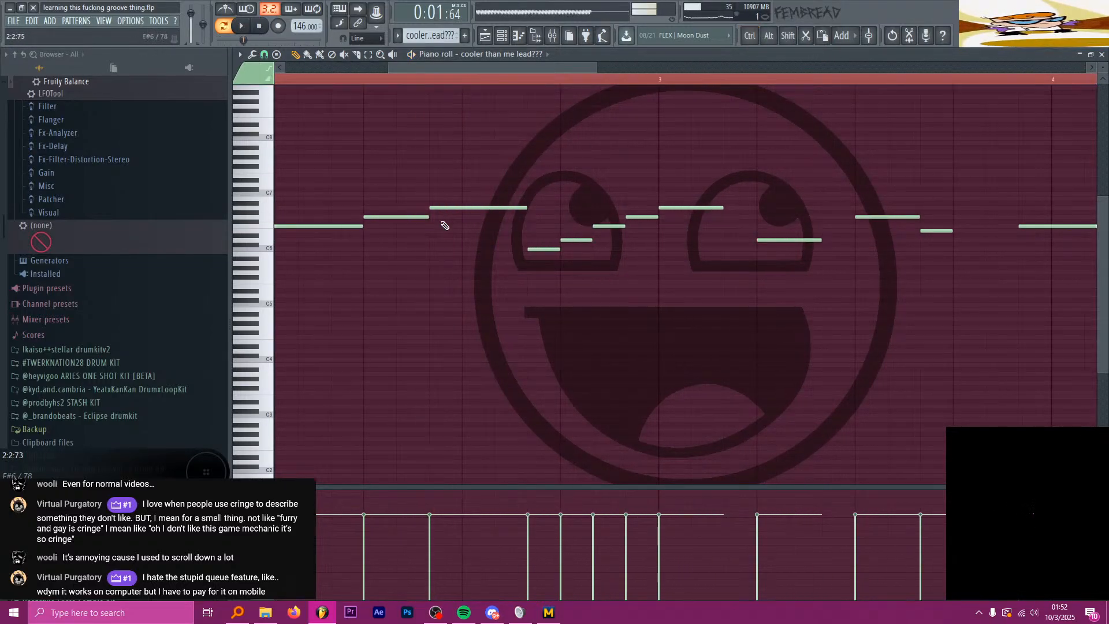
pyautogui.moveTo(360, 243); pyautogui.dragTo(456, 211)
pyautogui.press('space')
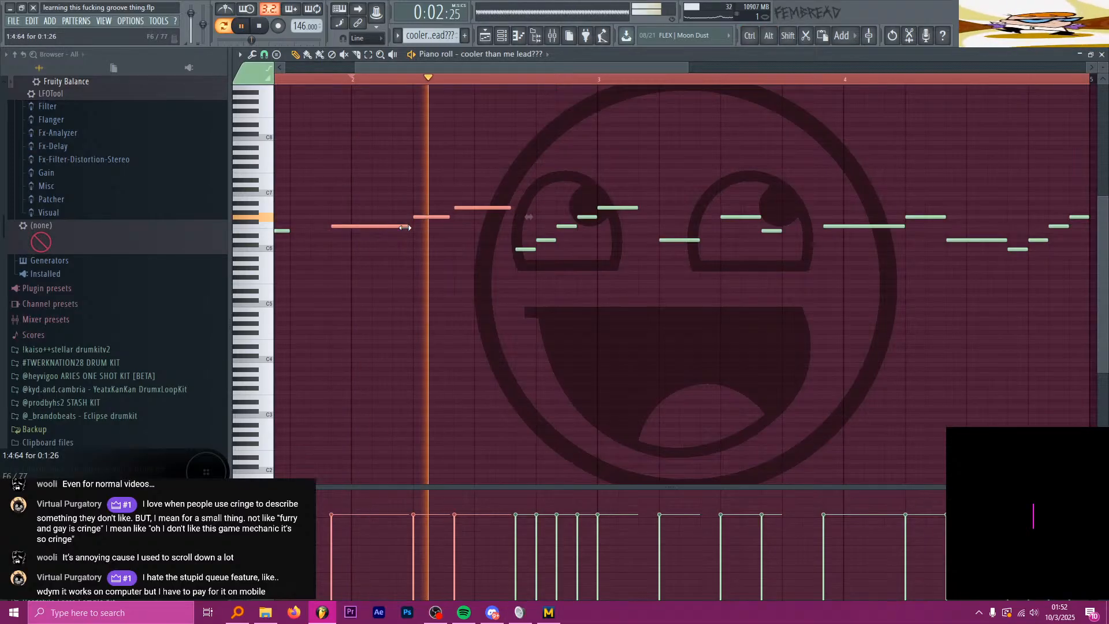
pyautogui.scroll(1, 584, 250)
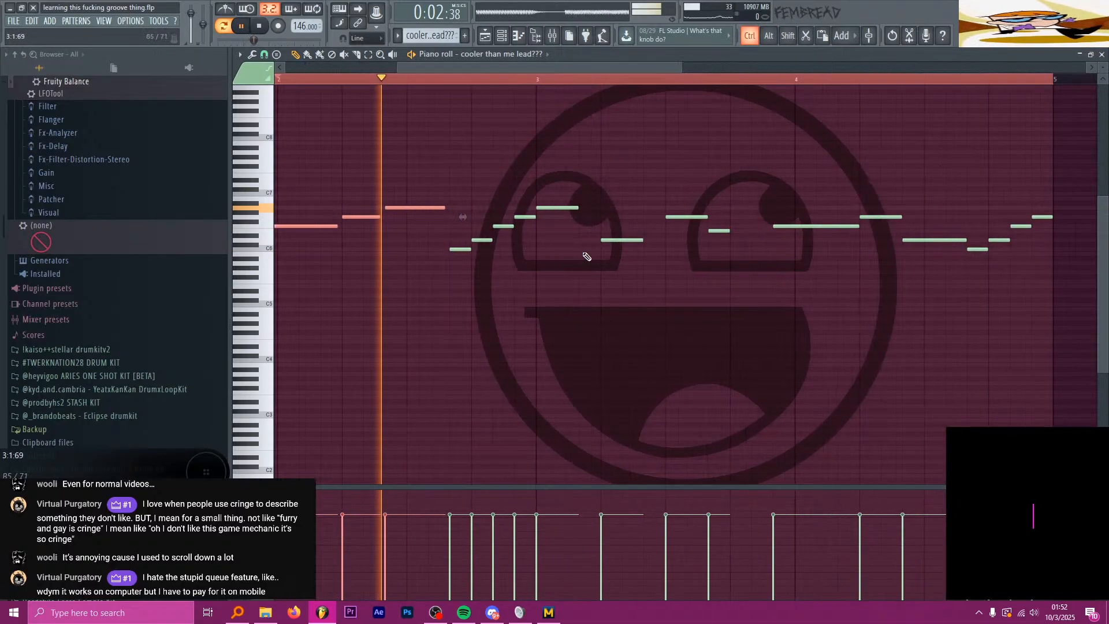
pyautogui.scroll(-3, 561, 242)
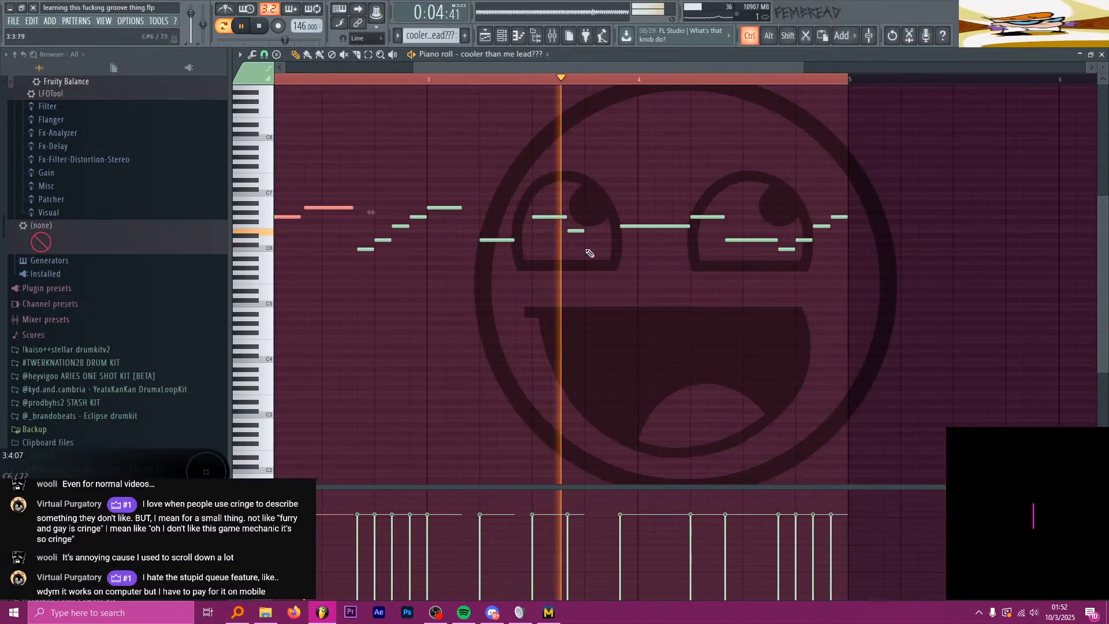
pyautogui.press('space')
# Step: Delete the notes in bars 3 and 4, duplicate the edited two-bar phrase there and set the playback position to bar 3
pyautogui.scroll(4, 563, 231)
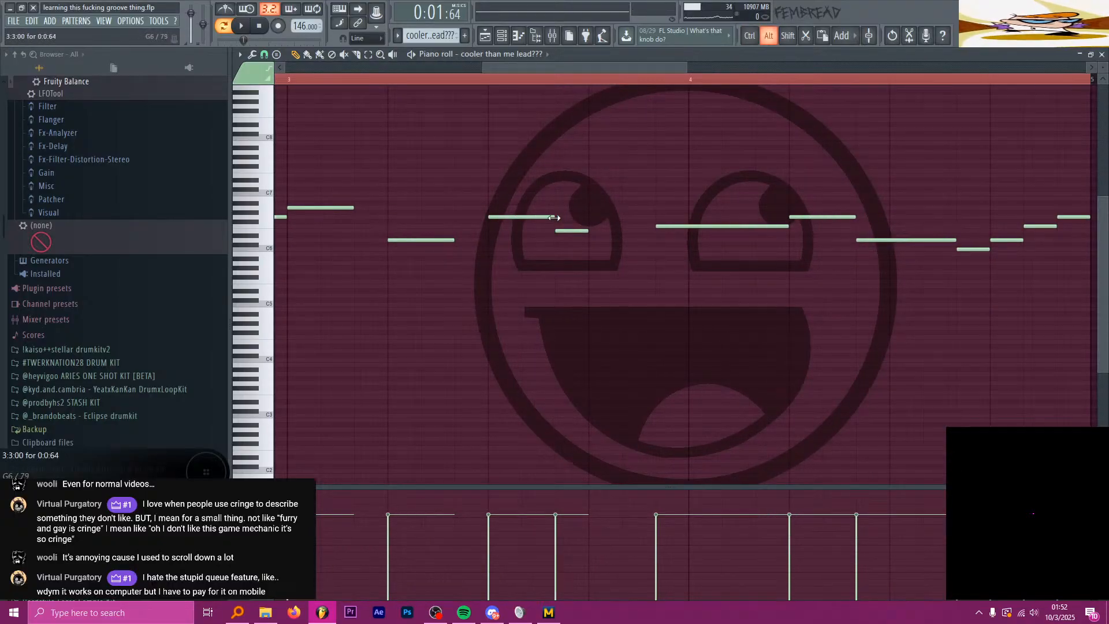
pyautogui.scroll(-4, 560, 224)
pyautogui.moveTo(768, 305); pyautogui.dragTo(497, 197)
pyautogui.press('Delete')
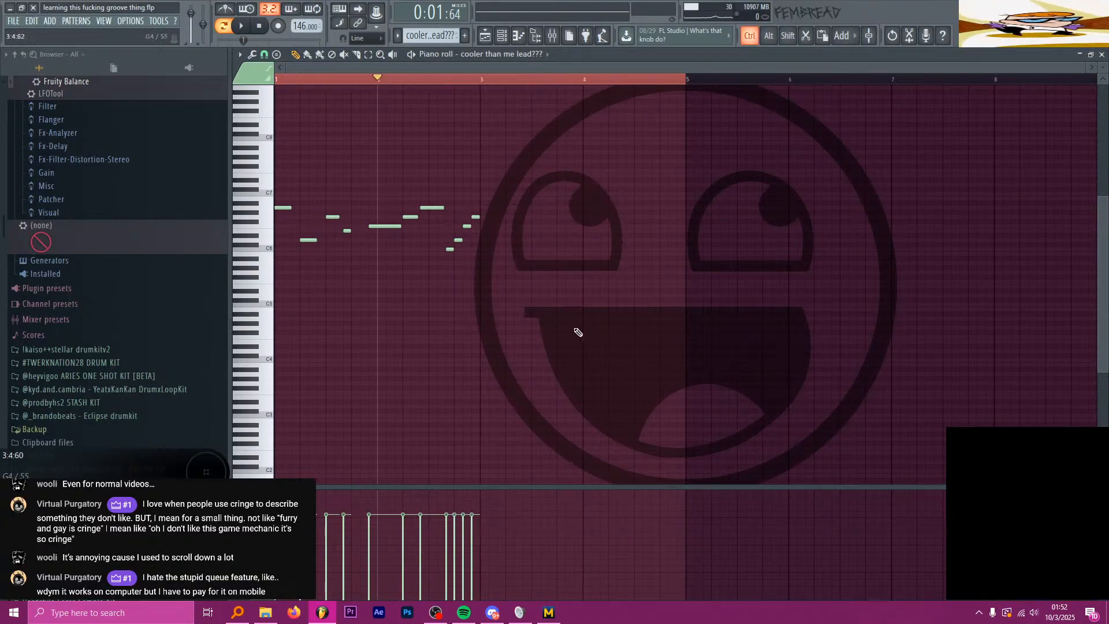
pyautogui.moveTo(578, 332); pyautogui.dragTo(276, 84)
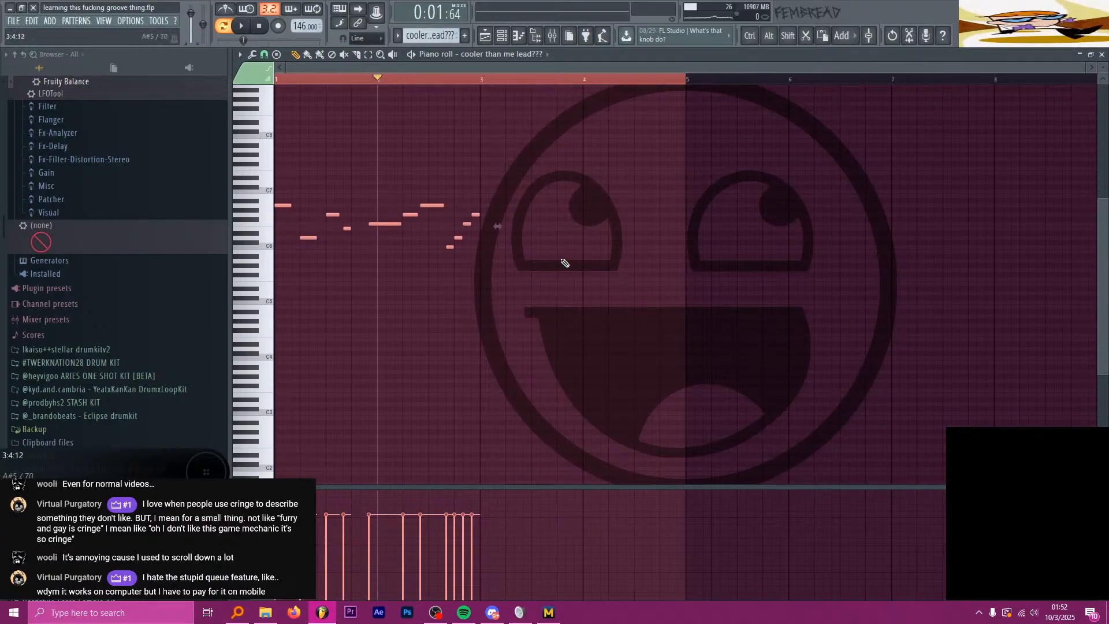
pyautogui.hotkey('ctrl', 'd')
pyautogui.click(483, 79)
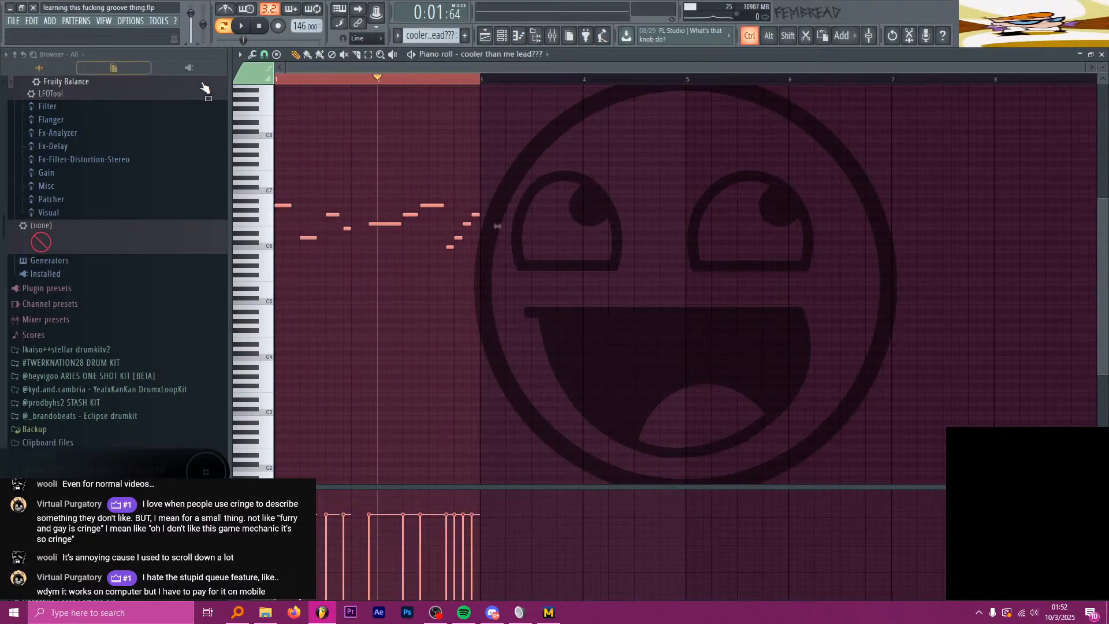
pyautogui.hotkey('ctrl', 'v')
pyautogui.hotkey('ctrl', 'd')
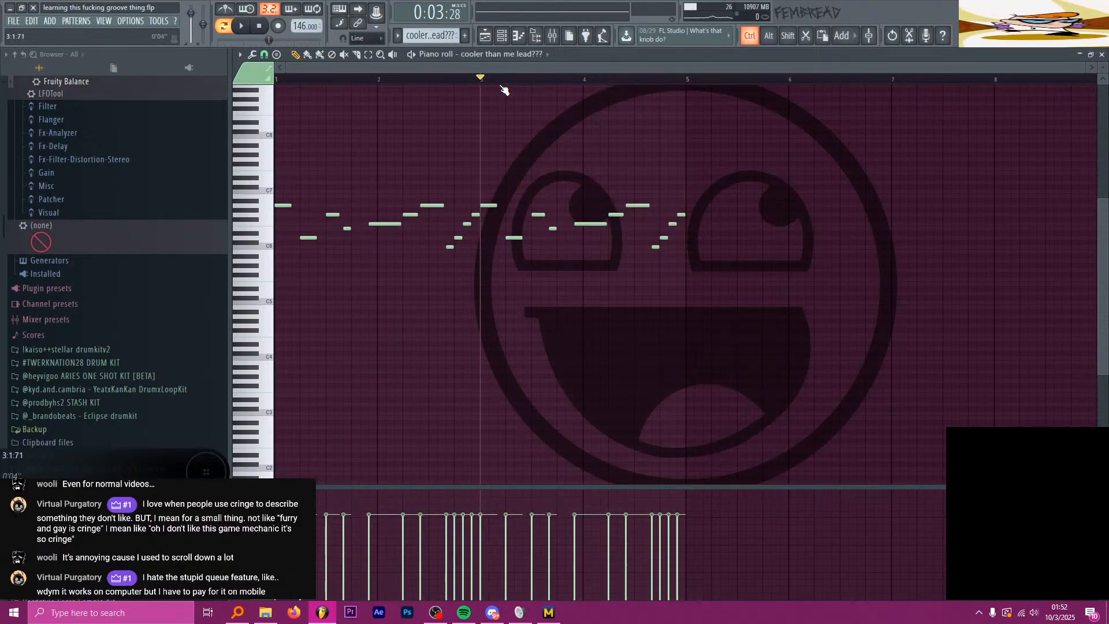
# Step: Audition the duplicated melody from bar 3 and inspect the cooler than me lead??? channel's Serum window
pyautogui.scroll(5, 531, 174)
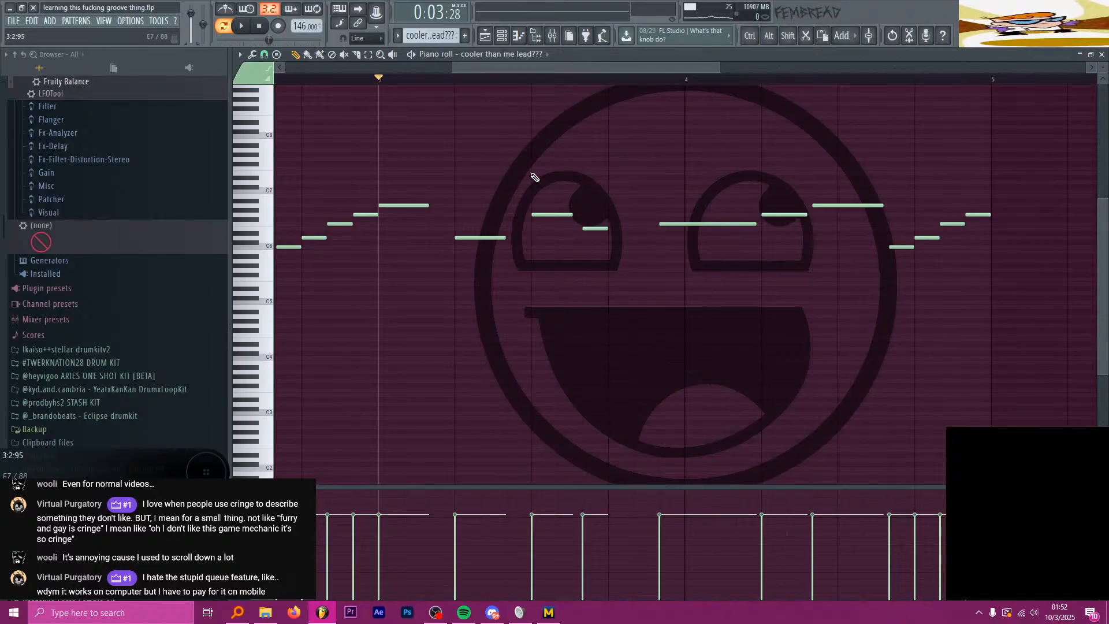
pyautogui.press('space')
pyautogui.scroll(-5, 535, 167)
pyautogui.press('F6')
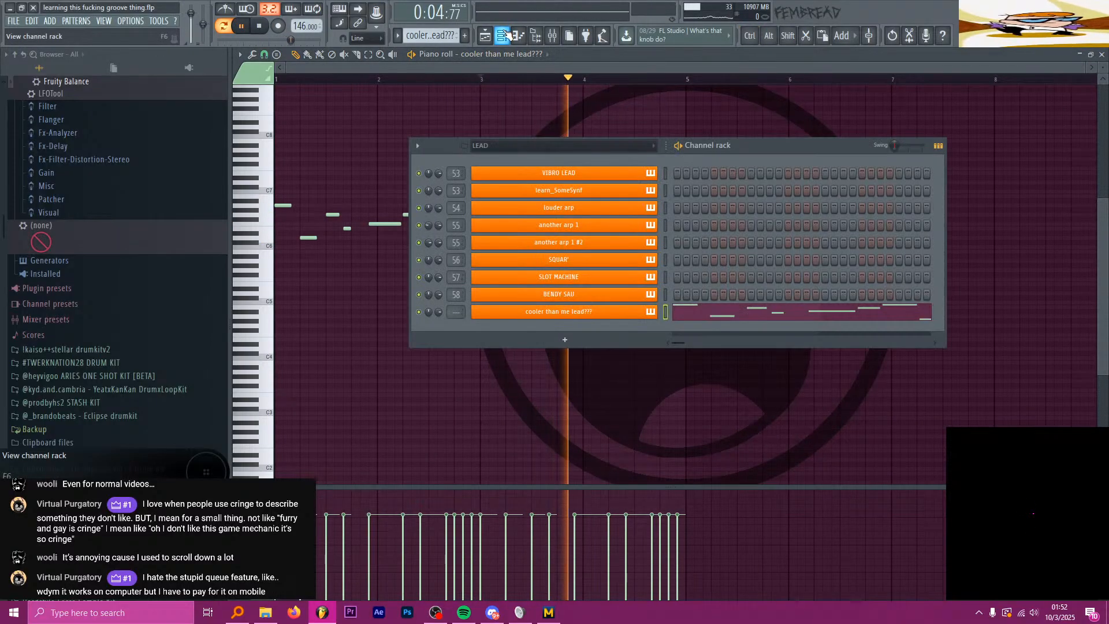
pyautogui.click(586, 314)
pyautogui.press('space')
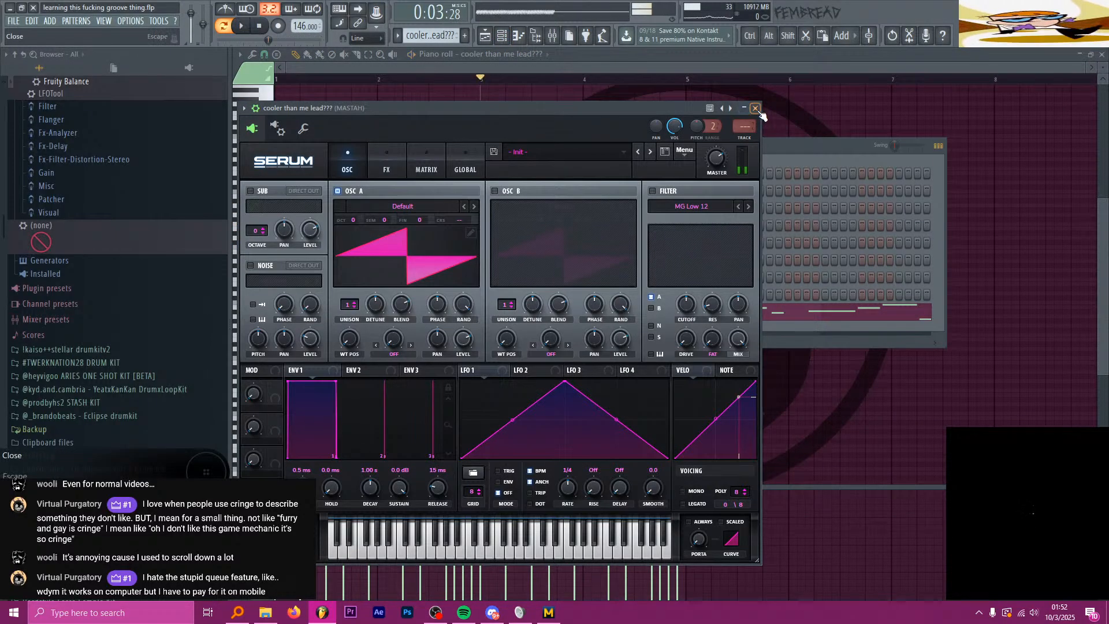
pyautogui.click(755, 110)
pyautogui.press('F6')
pyautogui.press('space')
pyautogui.press('space')
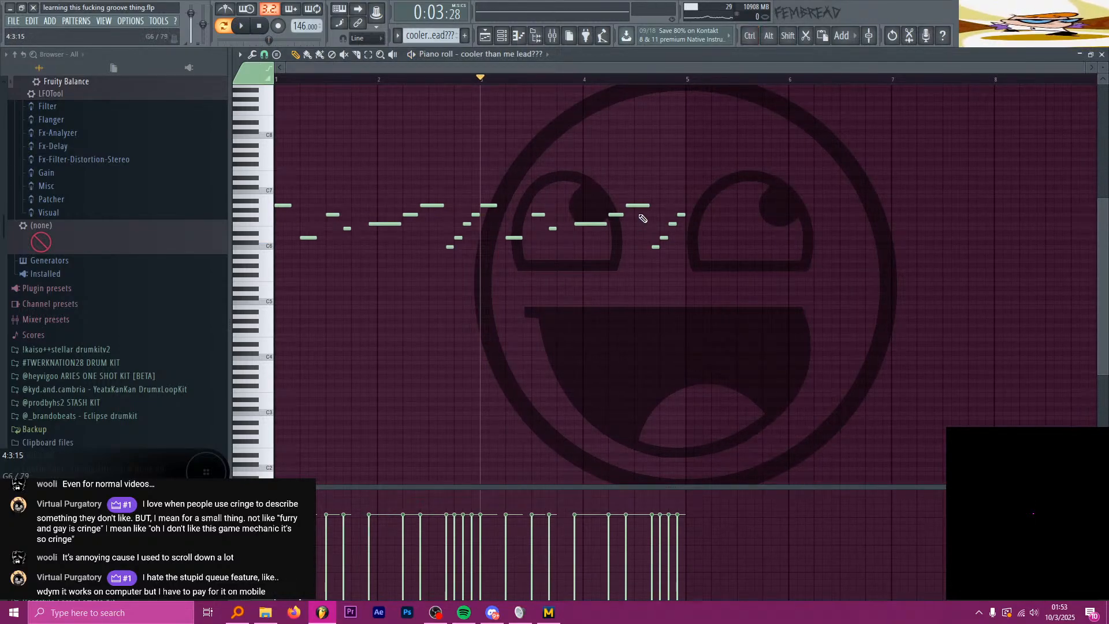
# Step: Lower the long G6 note in the second half of bar 4 to D6 and audition the melody from bar 3
pyautogui.moveTo(640, 206); pyautogui.dragTo(640, 238)
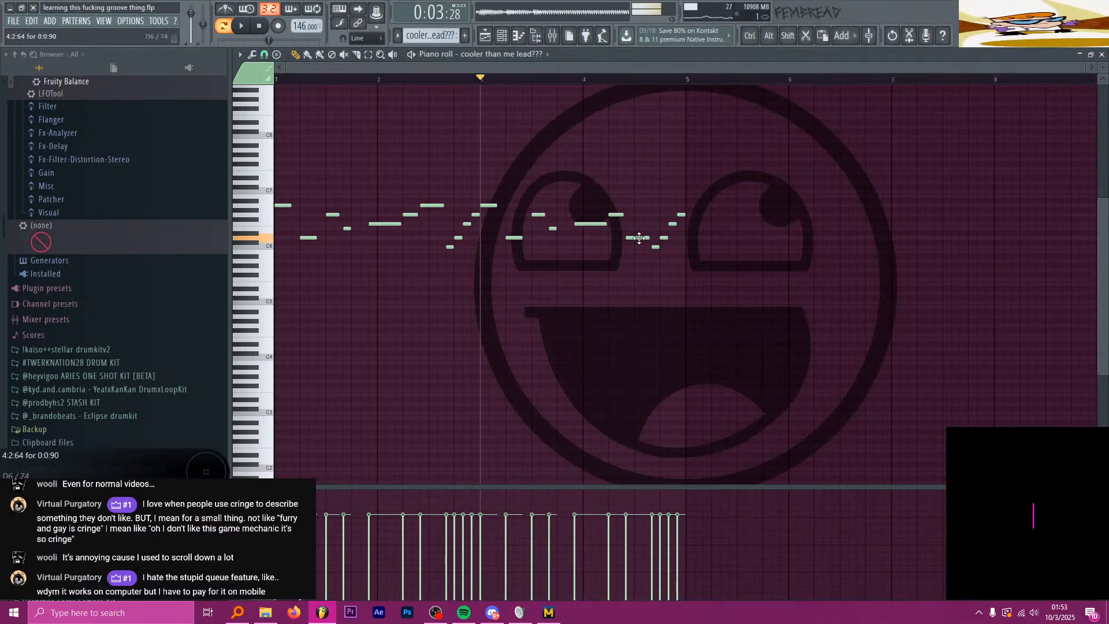
pyautogui.press('space')
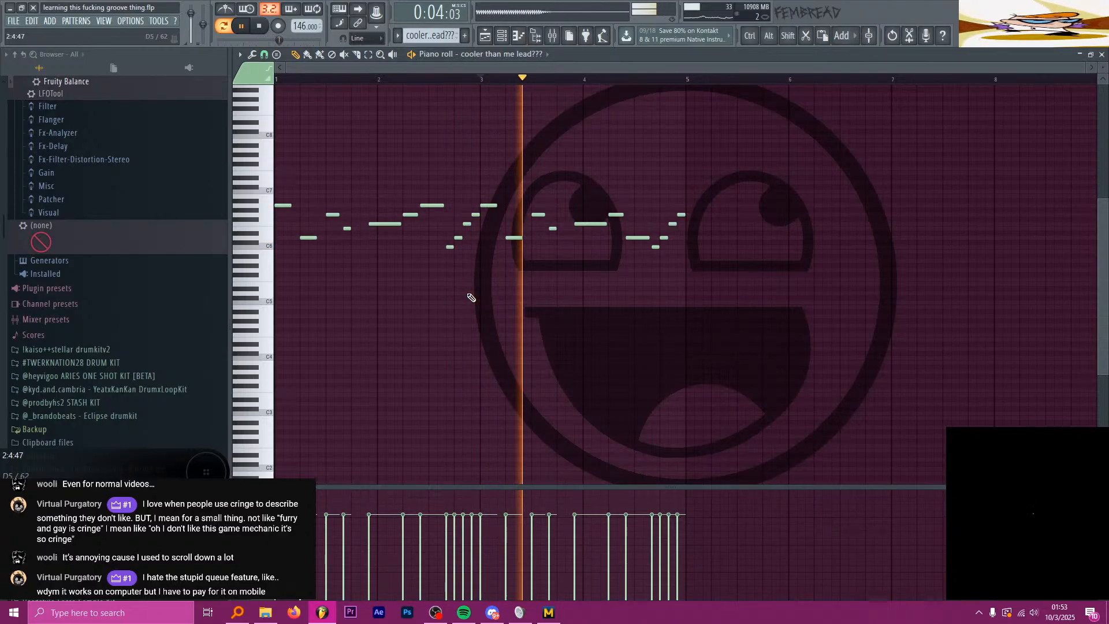
pyautogui.press('space')
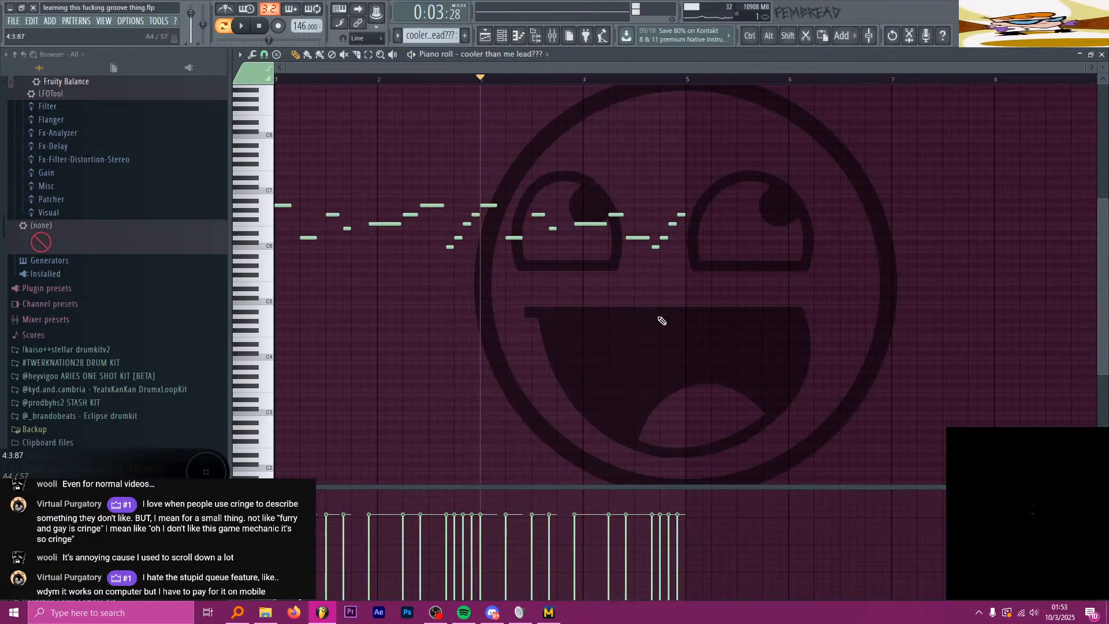
# Step: Check the cooler than me lead??? channel and briefly audition its melody from just before bar 2
pyautogui.click(511, 38)
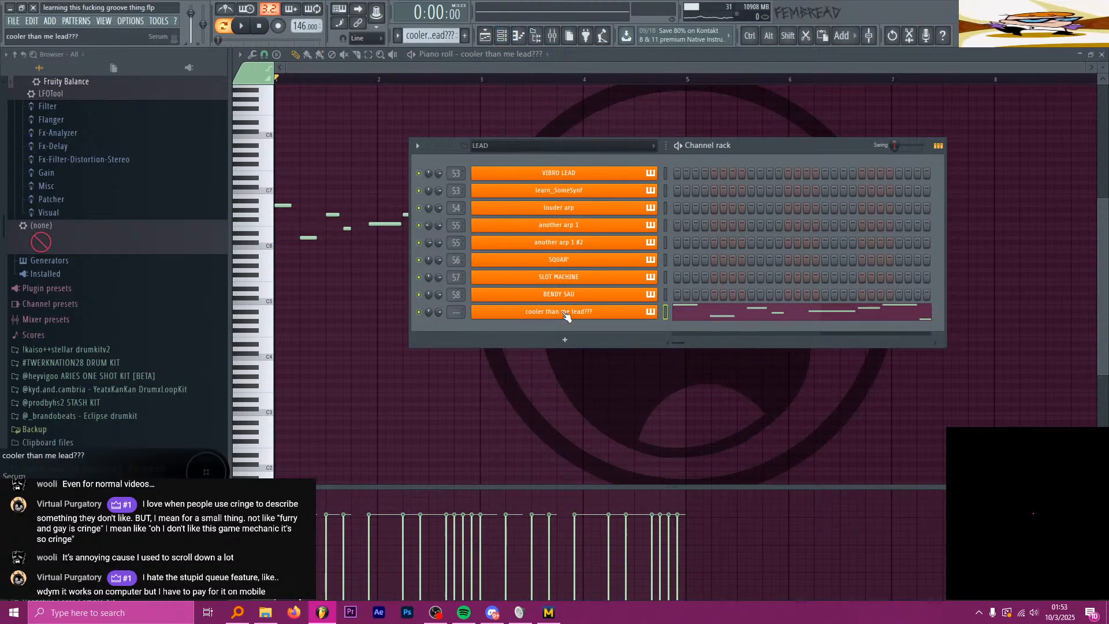
pyautogui.click(570, 313)
pyautogui.moveTo(398, 79); pyautogui.dragTo(370, 77)
pyautogui.scroll(2, 384, 130)
pyautogui.press('space')
pyautogui.press('space')
# Step: Open the lead's Serum, shape LFO 2 into a steep exponential rise and route it to Osc A's coarse pitch
pyautogui.click(518, 35)
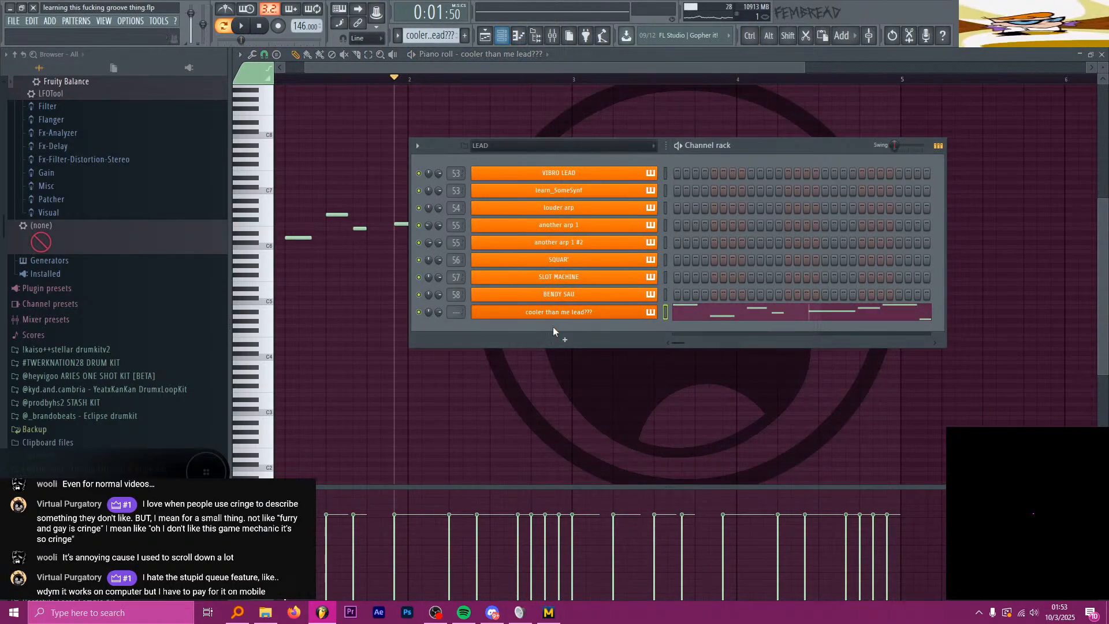
pyautogui.click(554, 316)
pyautogui.click(604, 363)
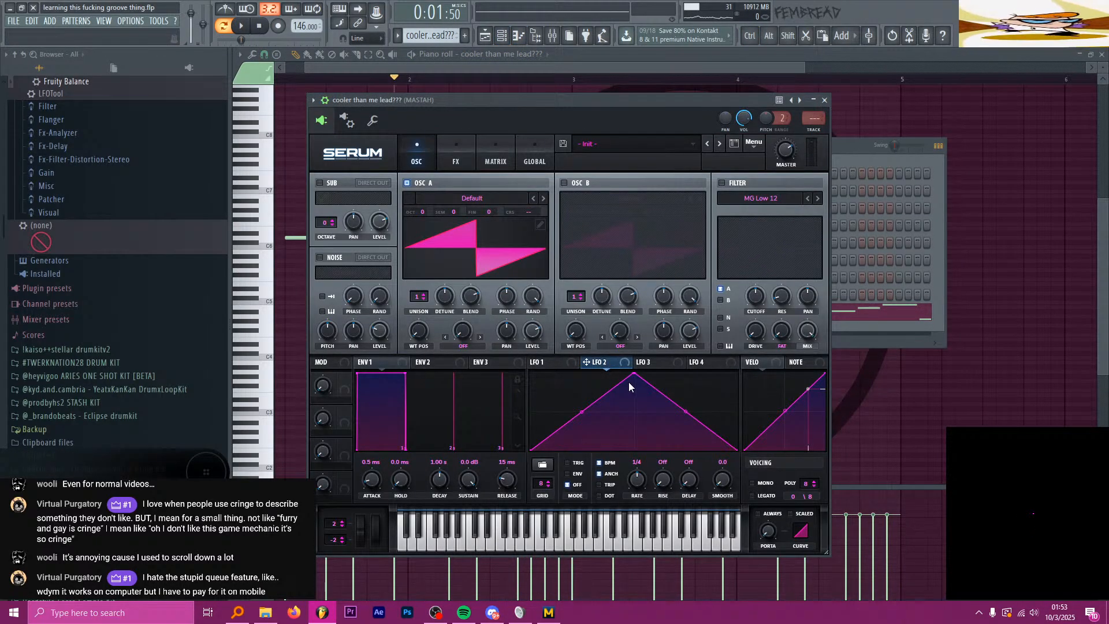
pyautogui.moveTo(621, 416); pyautogui.dragTo(621, 386)
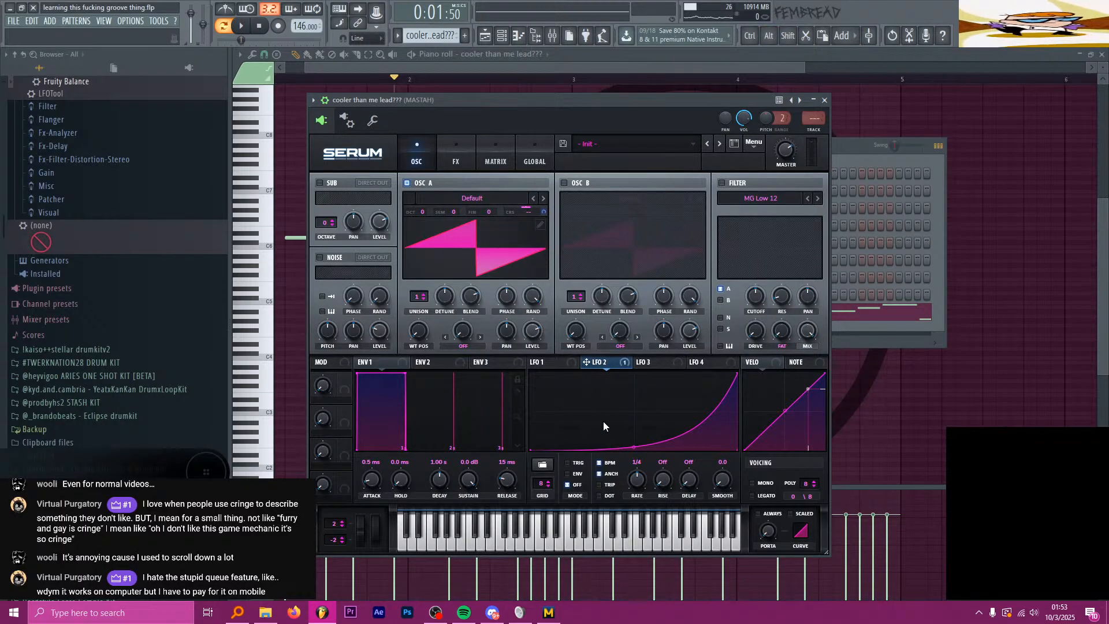
# Step: Launch the Keyviz keystroke display app and shift the Serum window slightly
pyautogui.press('super')
pyautogui.write('keysig')
pyautogui.press('Return')
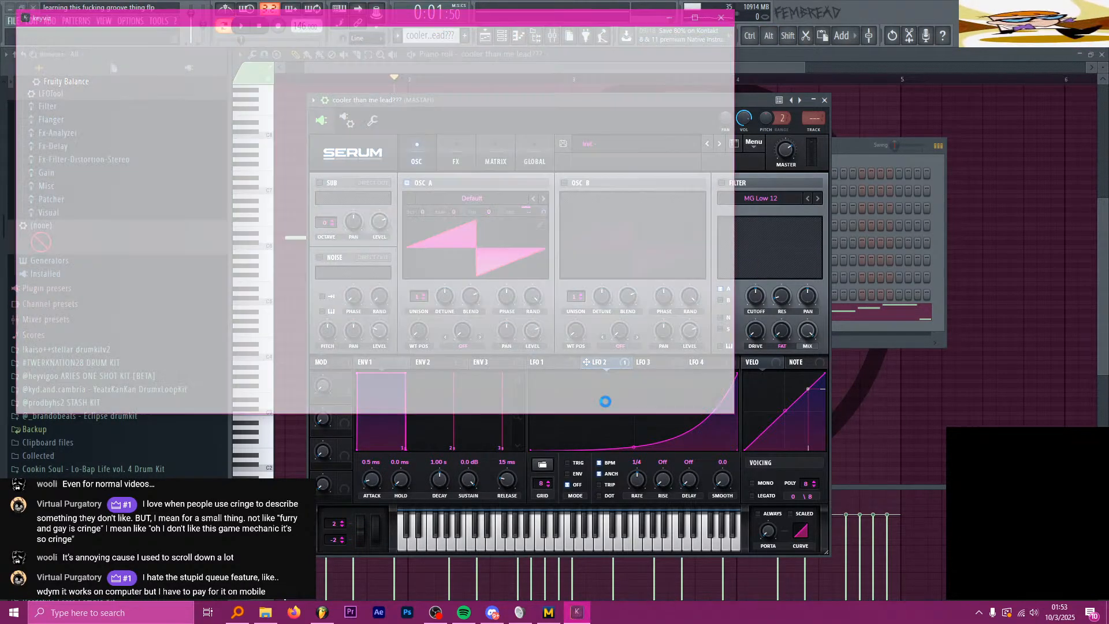
pyautogui.moveTo(567, 98); pyautogui.dragTo(584, 94)
# Step: Toggle the polarity of LFO 2's modulation on Osc A's coarse pitch
pyautogui.hotkey('alt', 'shift')
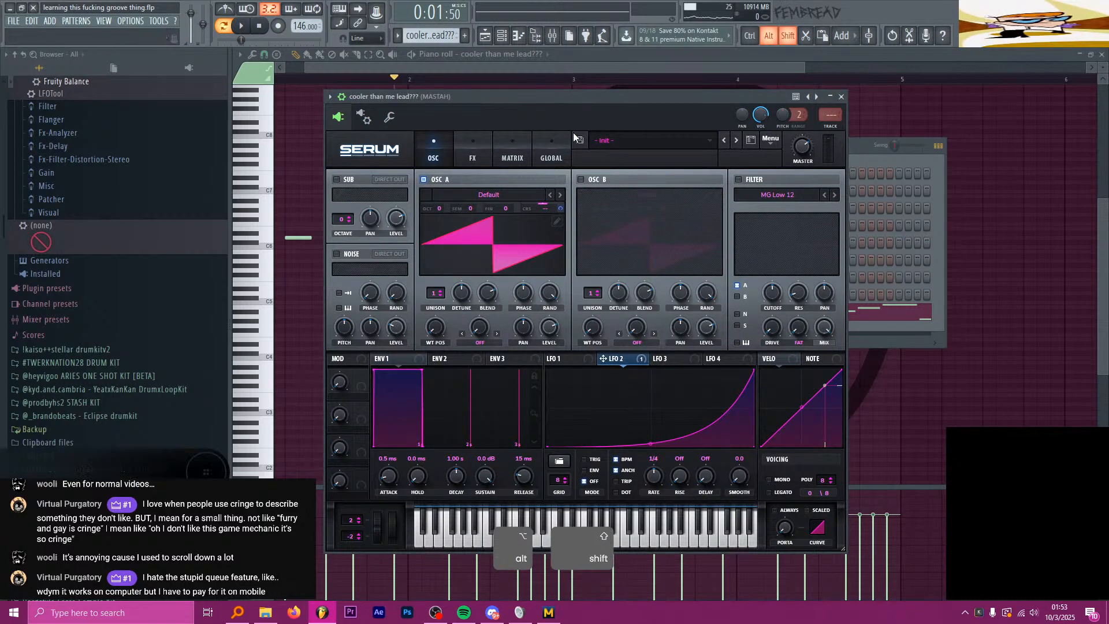
pyautogui.keyDown('alt'); pyautogui.keyDown('shift'); pyautogui.click(542, 208); pyautogui.keyUp('shift'); pyautogui.keyUp('alt')
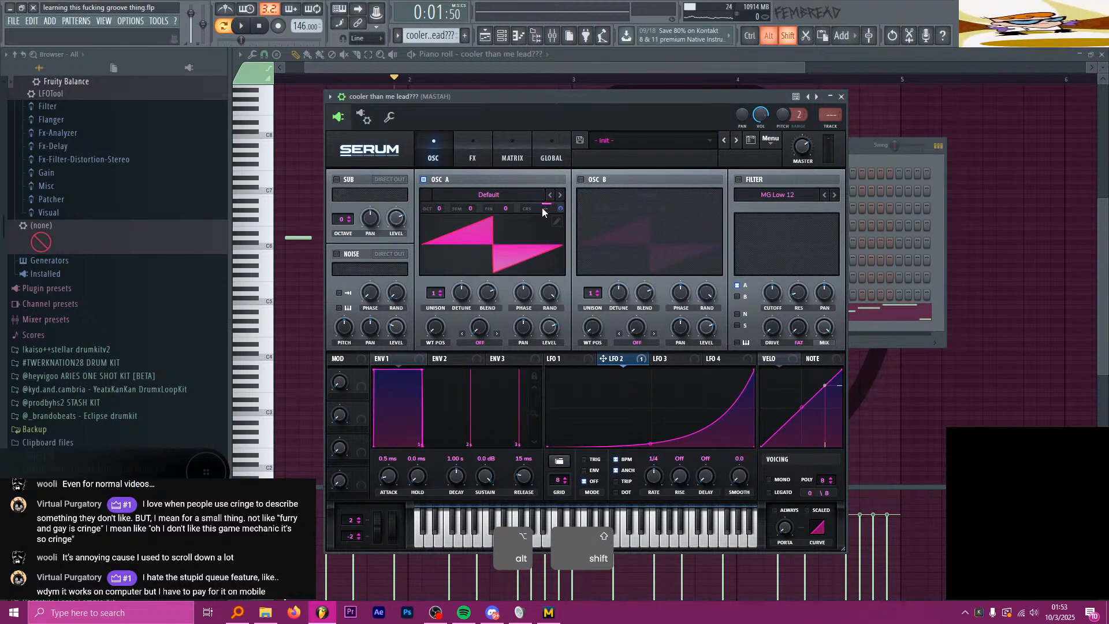
pyautogui.press('space')
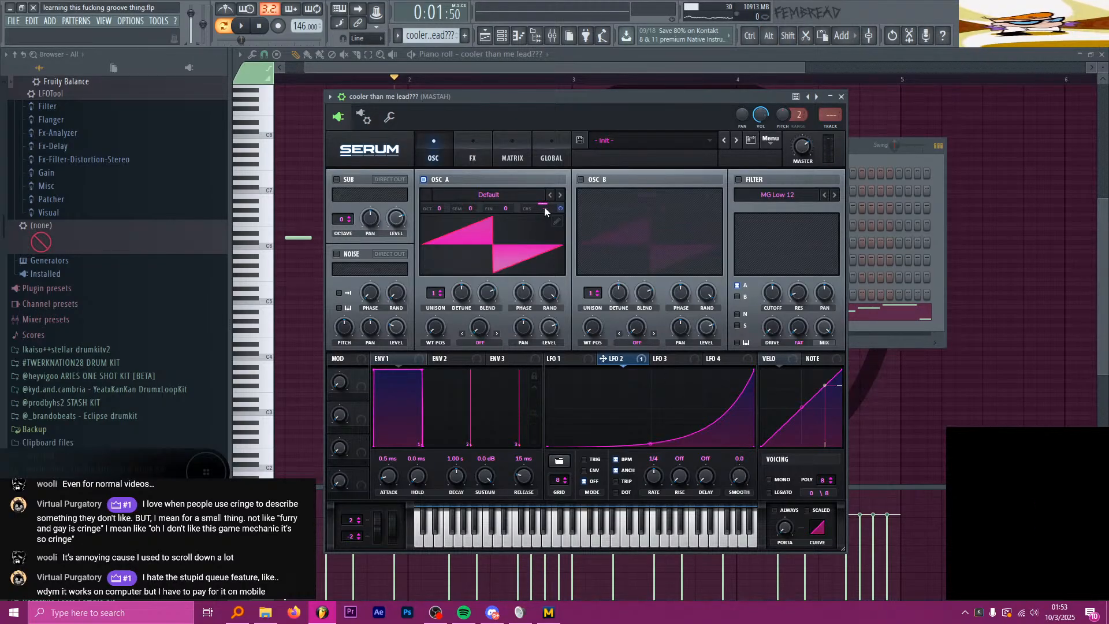
# Step: Shape LFO 3 into one smooth sine-like cycle that starts and ends at mid level
pyautogui.click(579, 360)
pyautogui.click(632, 359)
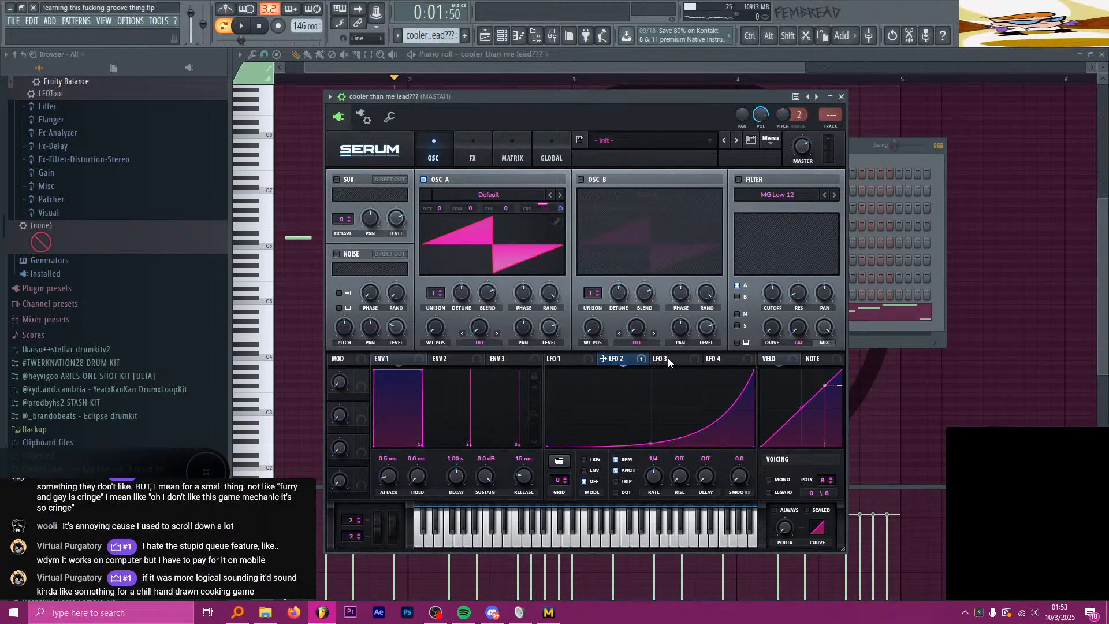
pyautogui.click(668, 360)
pyautogui.moveTo(649, 371); pyautogui.dragTo(595, 369)
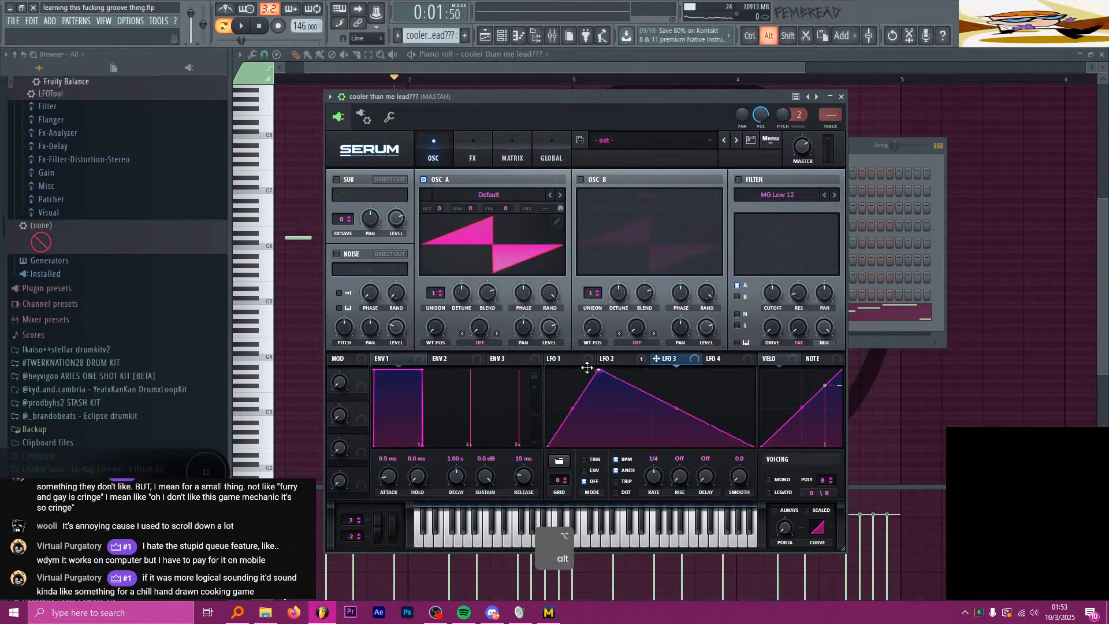
pyautogui.doubleClick(650, 407)
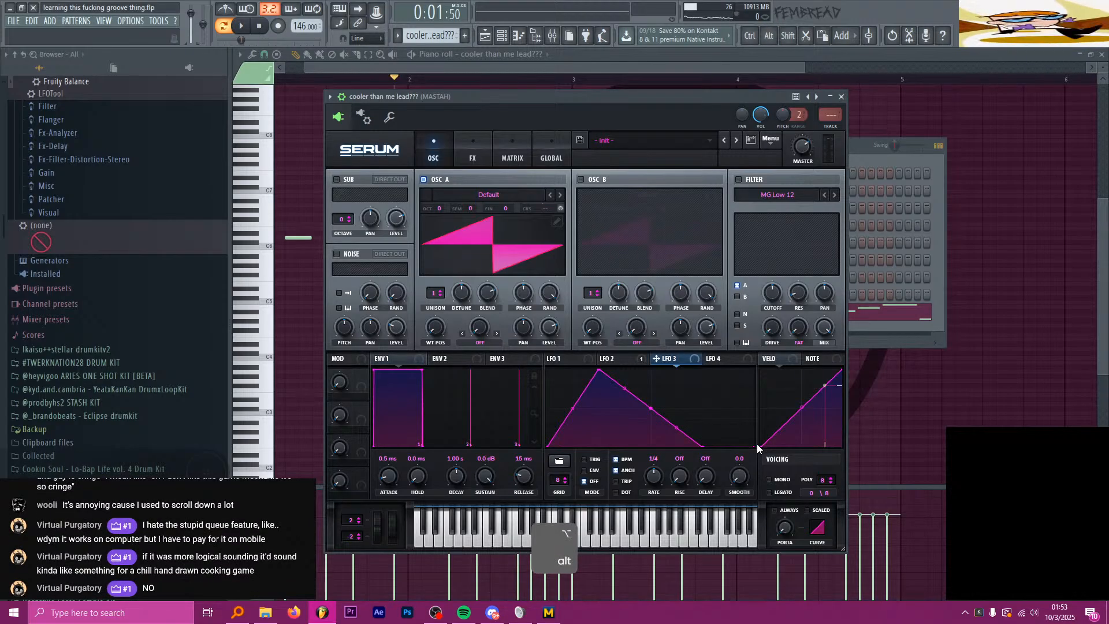
pyautogui.keyDown('alt'); pyautogui.moveTo(754, 446); pyautogui.dragTo(753, 408); pyautogui.keyUp('alt')
pyautogui.keyDown('alt'); pyautogui.moveTo(573, 387); pyautogui.dragTo(572, 400); pyautogui.keyUp('alt')
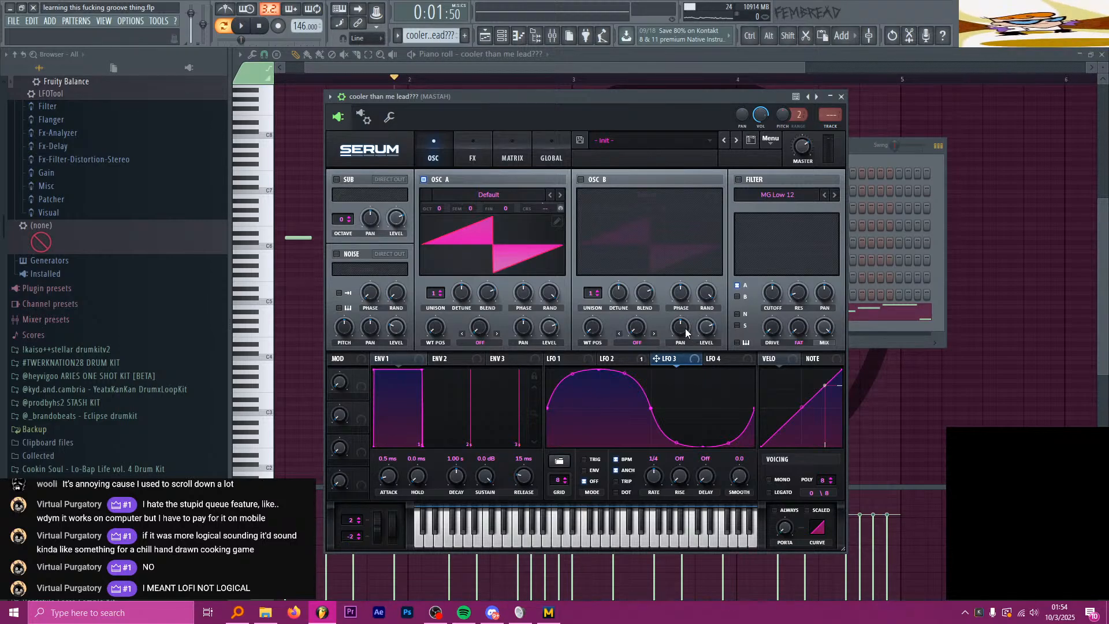
# Step: Compare LFO 2's routing and assign LFO 3 to Osc A's coarse pitch
pyautogui.click(624, 361)
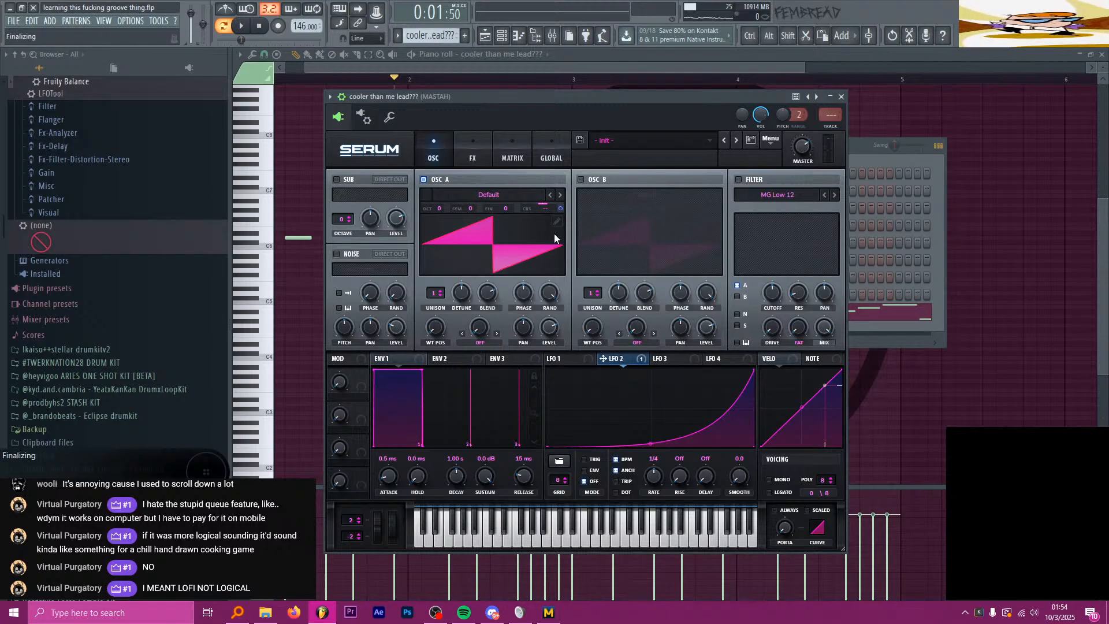
pyautogui.click(665, 362)
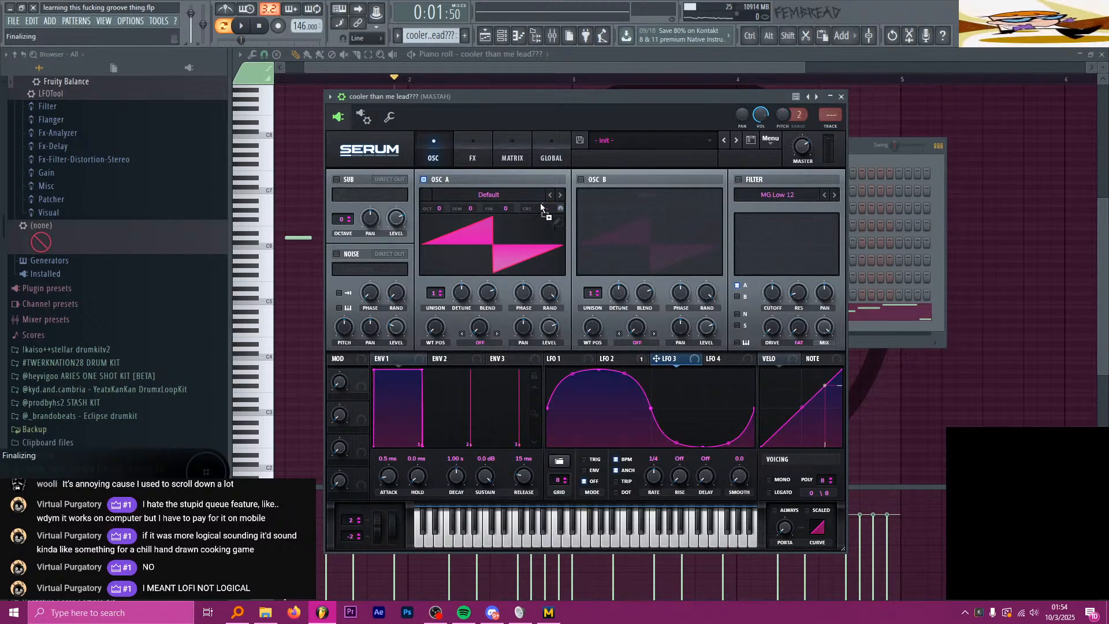
pyautogui.moveTo(540, 204); pyautogui.dragTo(543, 207)
# Step: Remove all modulation destinations from LFO 2
pyautogui.click(622, 359)
pyautogui.rightClick(642, 361)
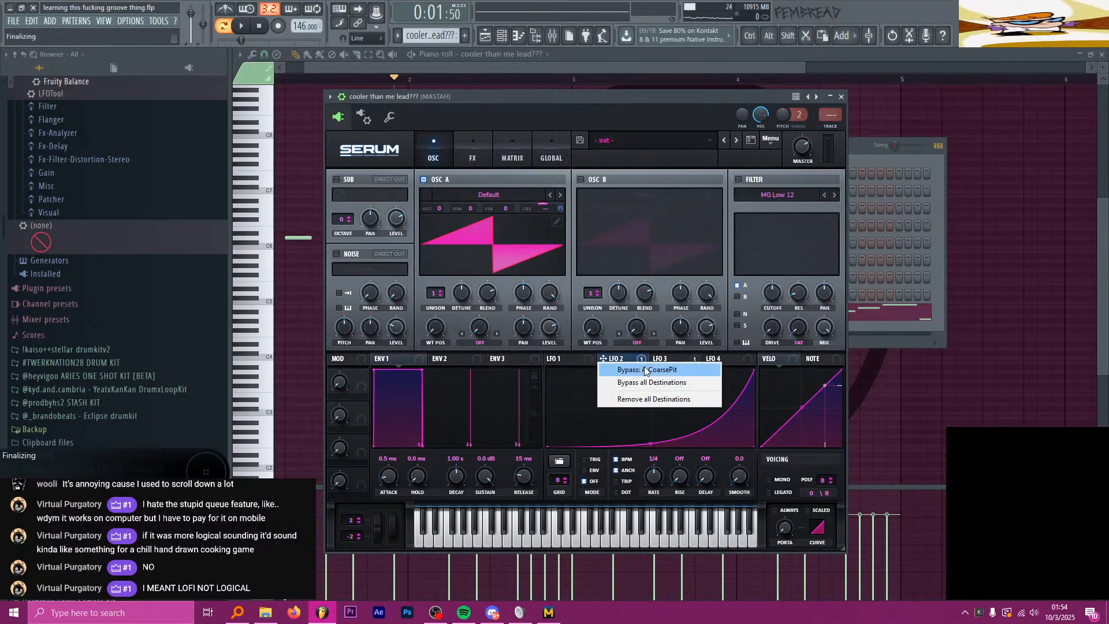
pyautogui.click(645, 370)
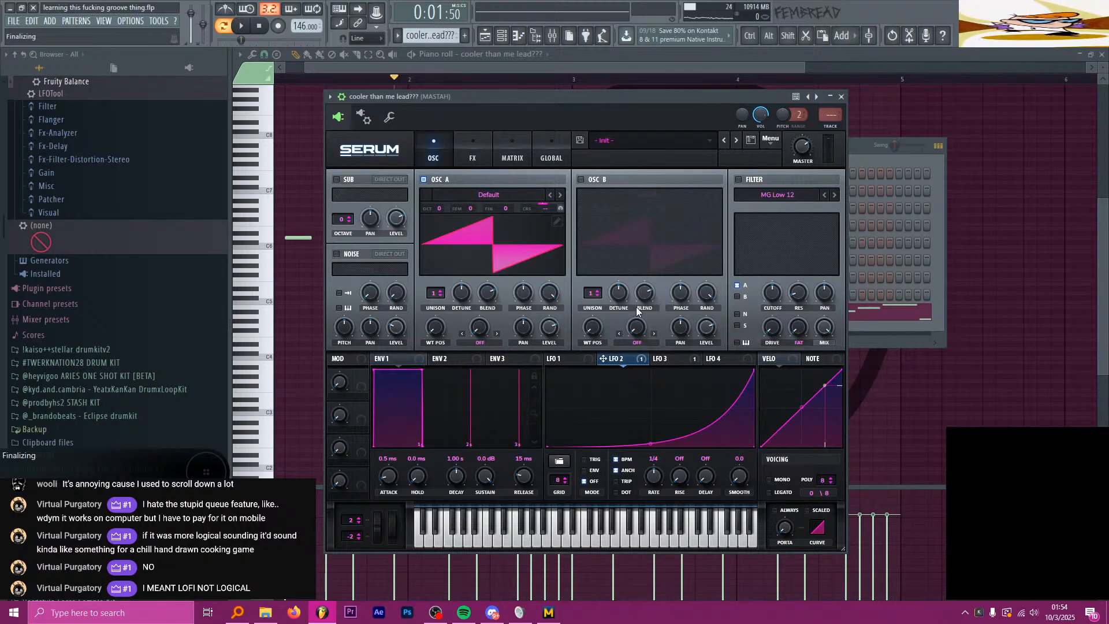
pyautogui.rightClick(628, 358)
pyautogui.click(629, 383)
pyautogui.rightClick(623, 359)
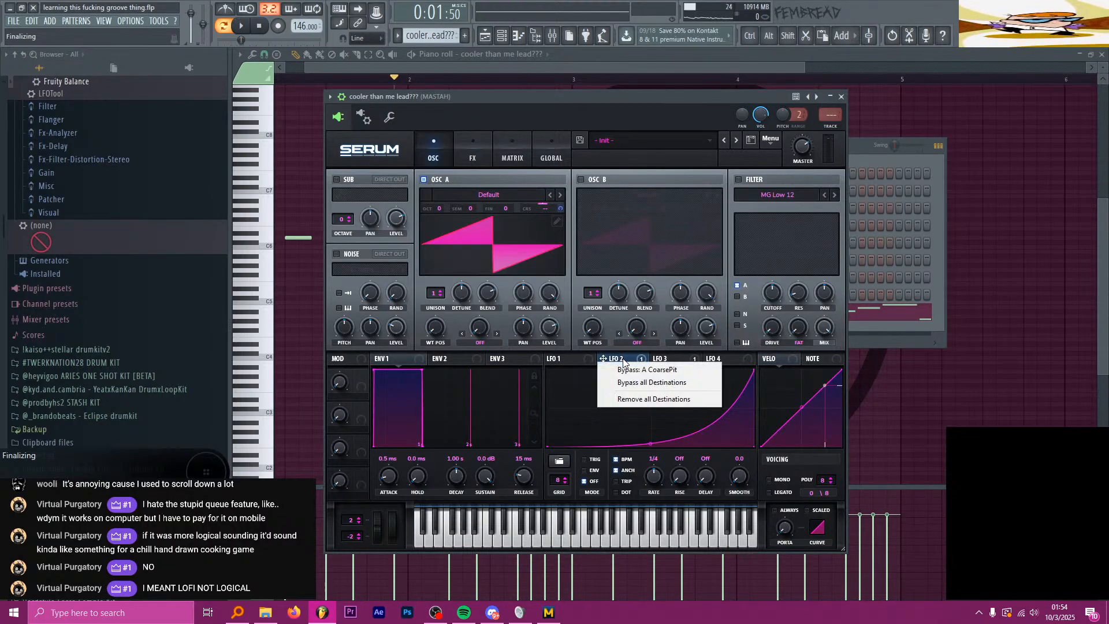
pyautogui.click(631, 398)
# Step: In the modulation matrix, set LFO 2 as the third slot's source and as aux source for LFO 3's A CoarsePit routing
pyautogui.click(510, 144)
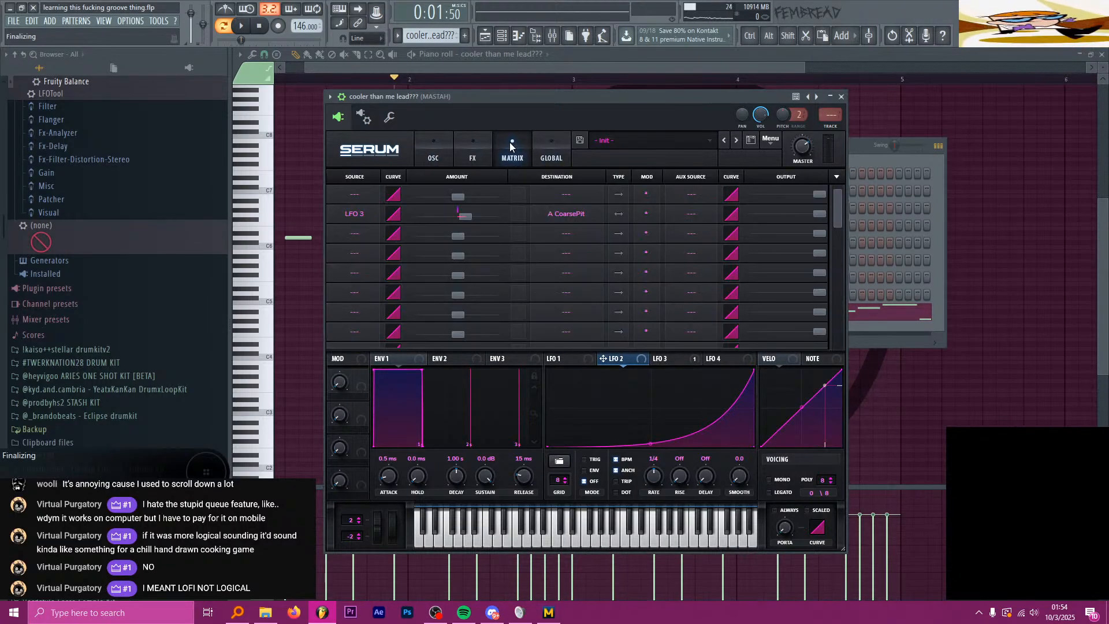
pyautogui.click(356, 196)
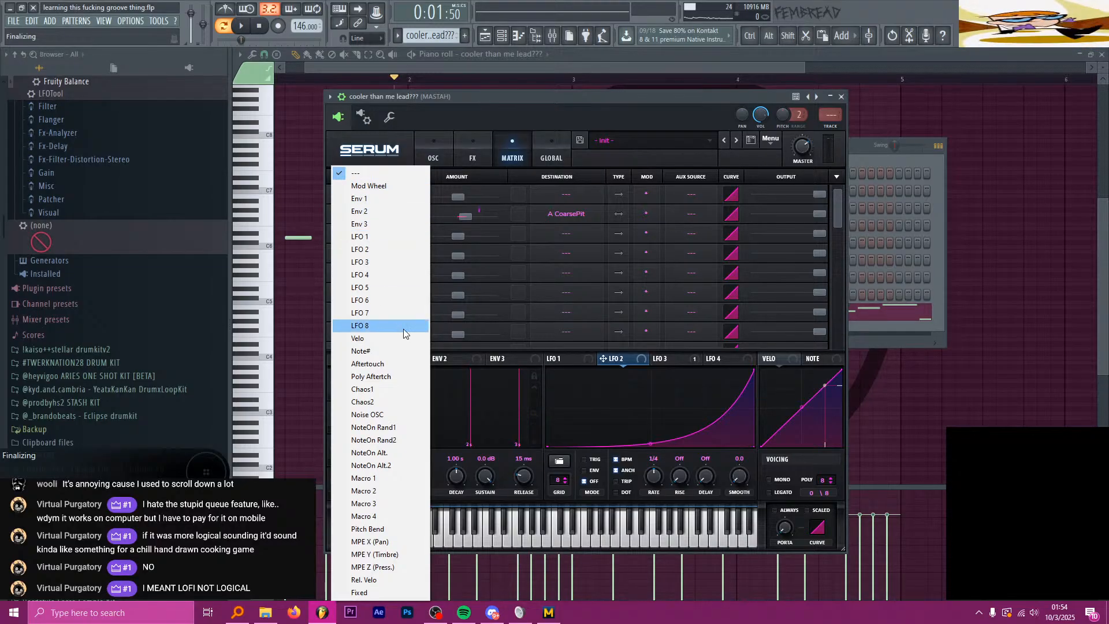
pyautogui.click(564, 196)
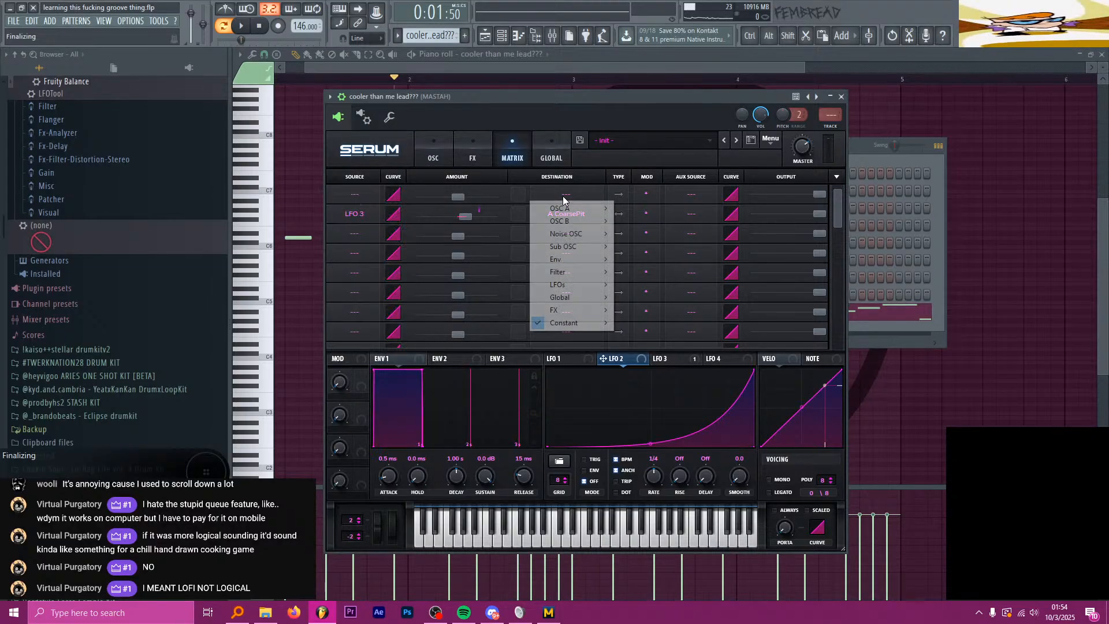
pyautogui.click(368, 231)
pyautogui.click(364, 231)
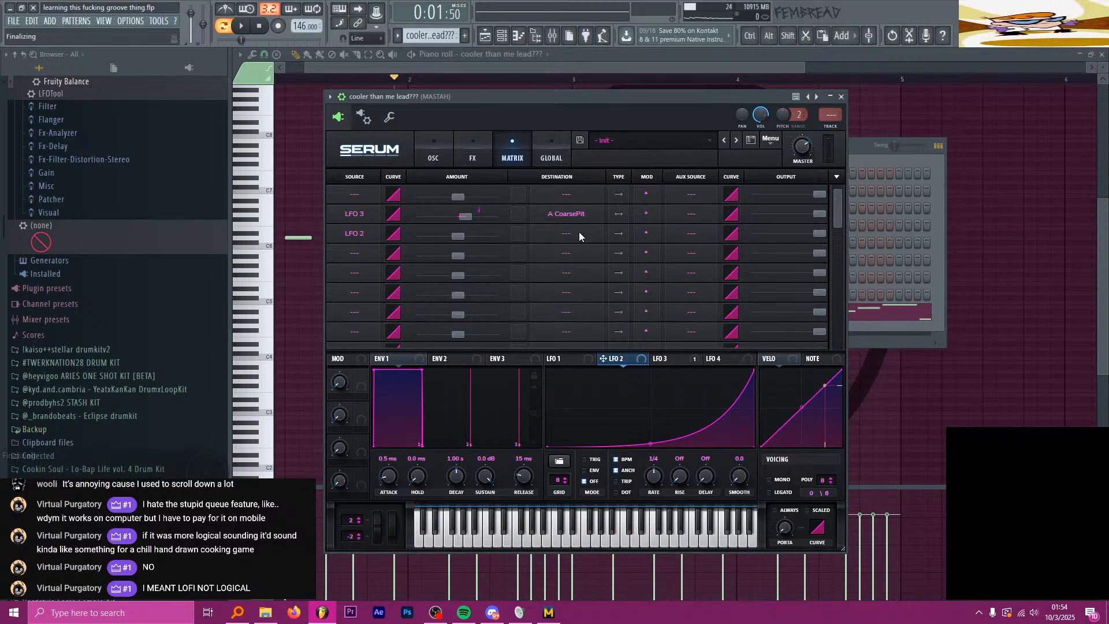
pyautogui.click(691, 213)
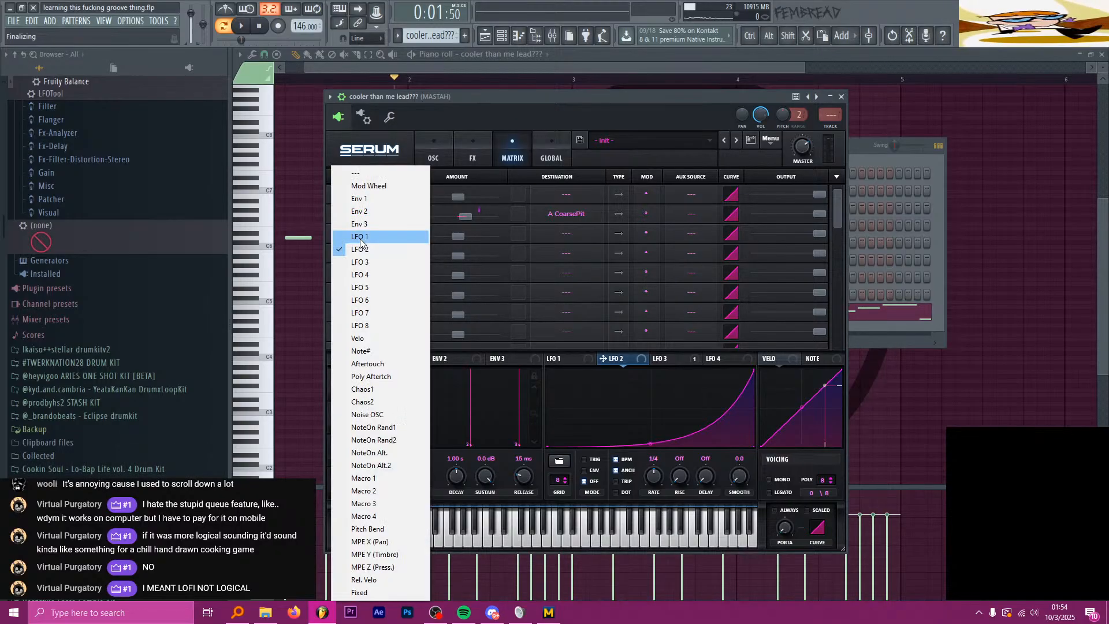
pyautogui.click(705, 219)
pyautogui.click(705, 216)
pyautogui.click(712, 248)
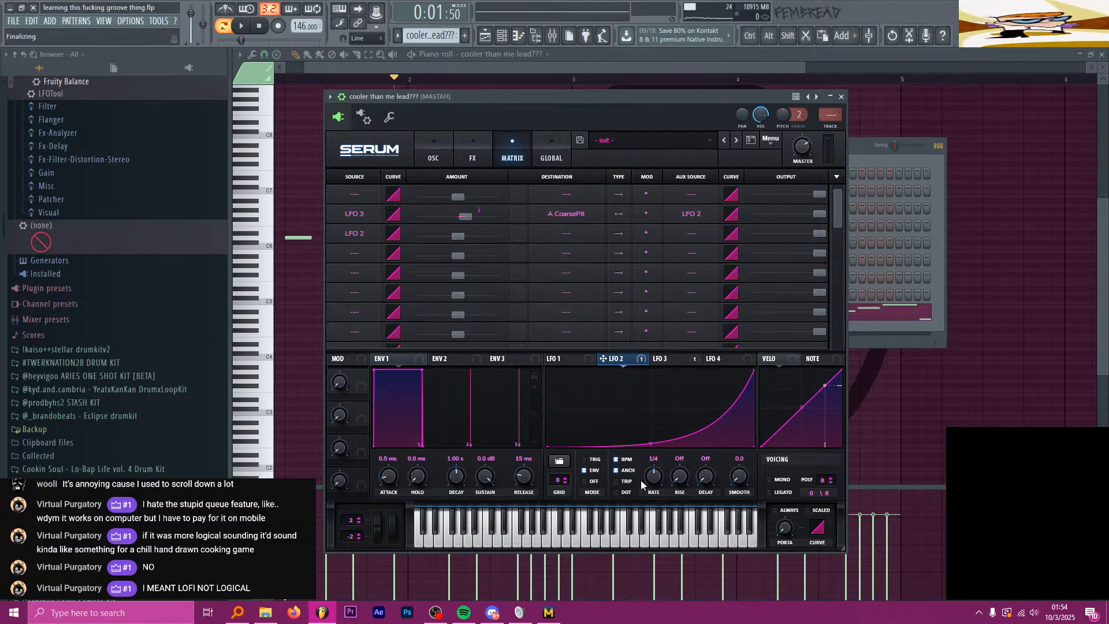
# Step: Set LFO 2's rate to 2 bars and audition a note
pyautogui.moveTo(562, 95); pyautogui.dragTo(549, 93)
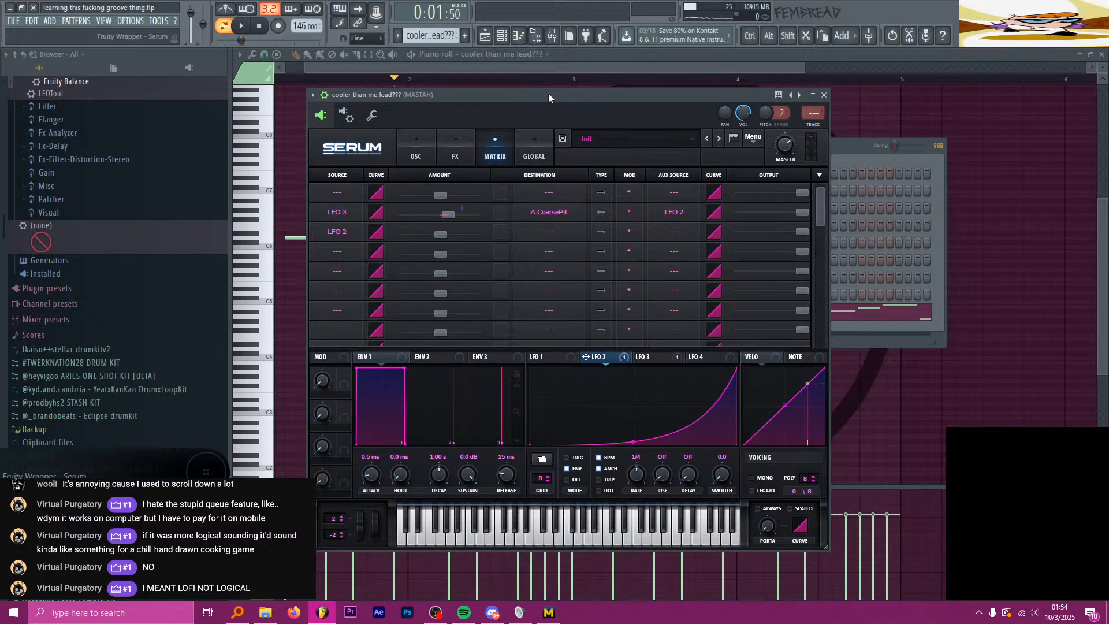
pyautogui.press('q')
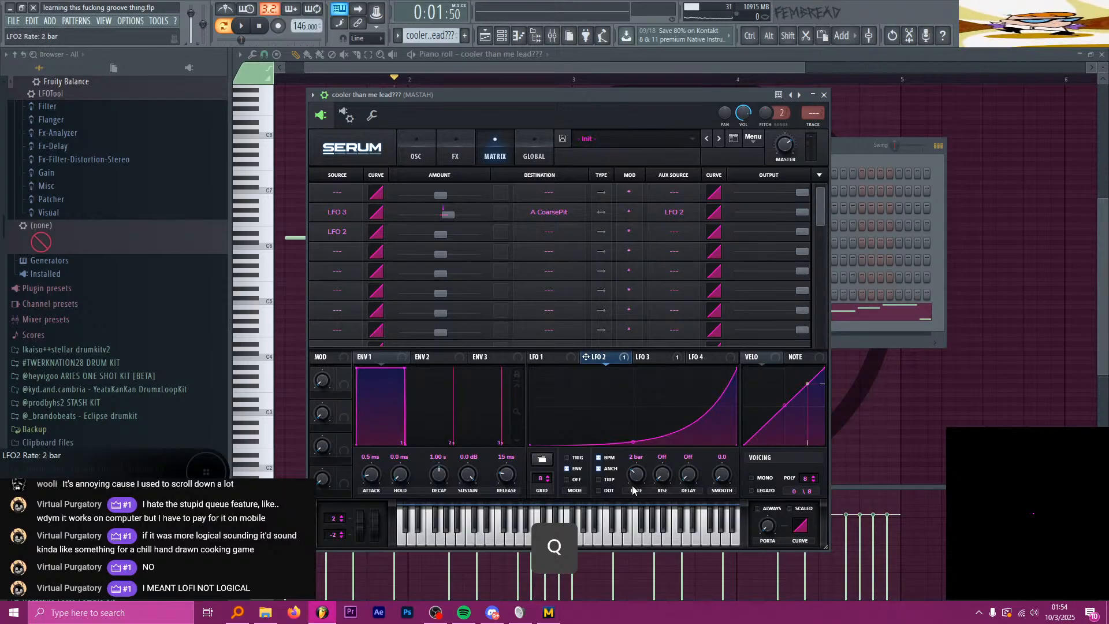
pyautogui.press('q')
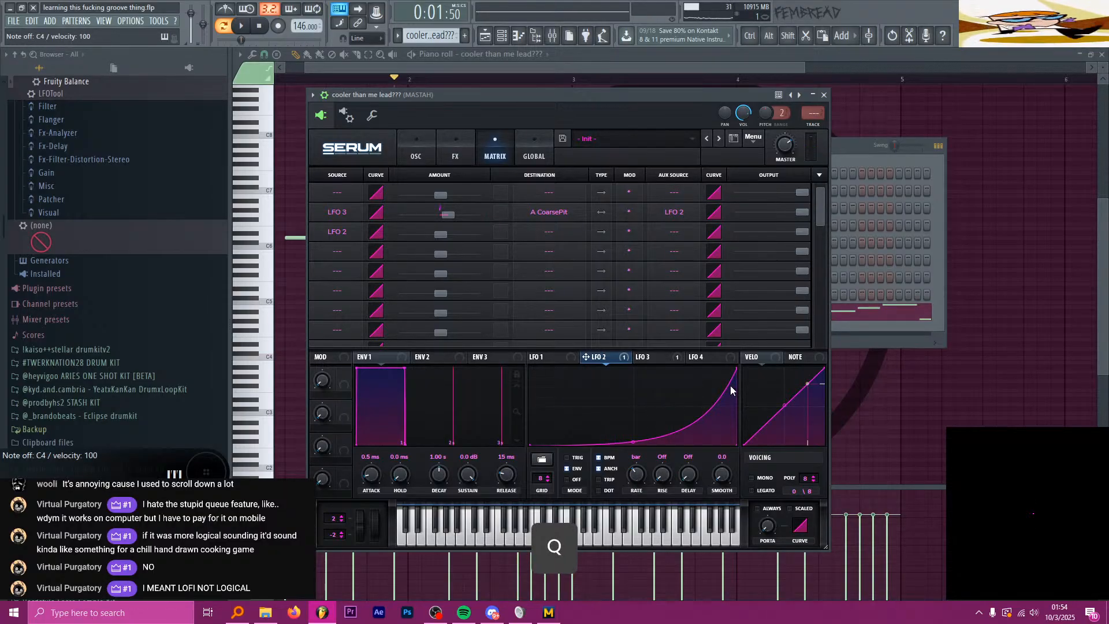
pyautogui.moveTo(634, 442); pyautogui.dragTo(635, 425)
# Step: Take LFO 3 off tempo sync at 6.2 Hz and lower its coarse pitch modulation amount to 4, auditioning a note
pyautogui.click(666, 363)
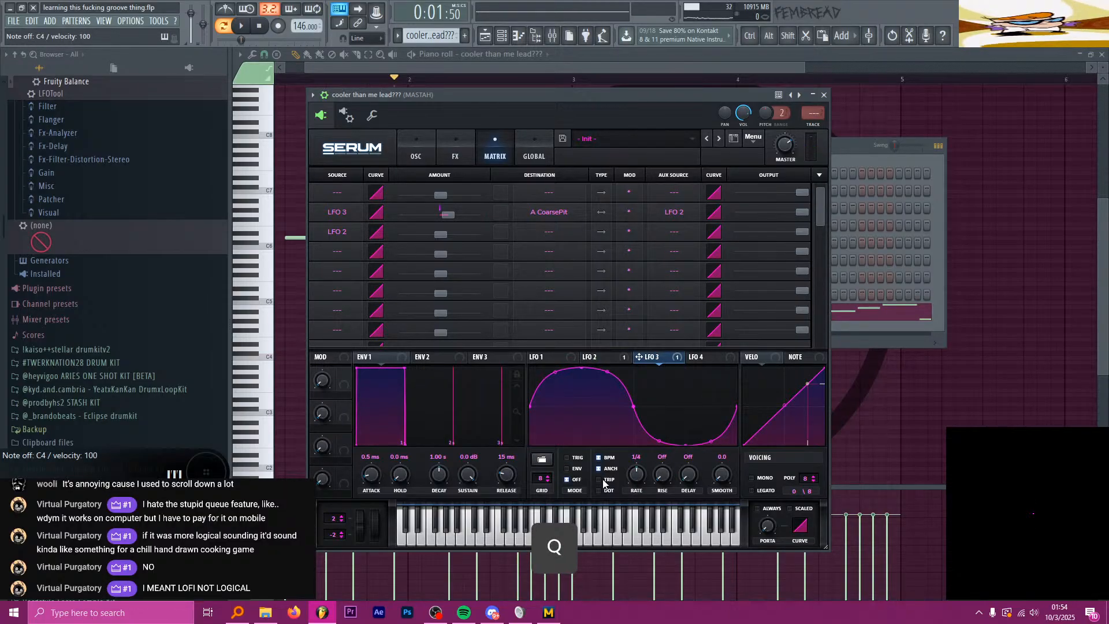
pyautogui.press('q')
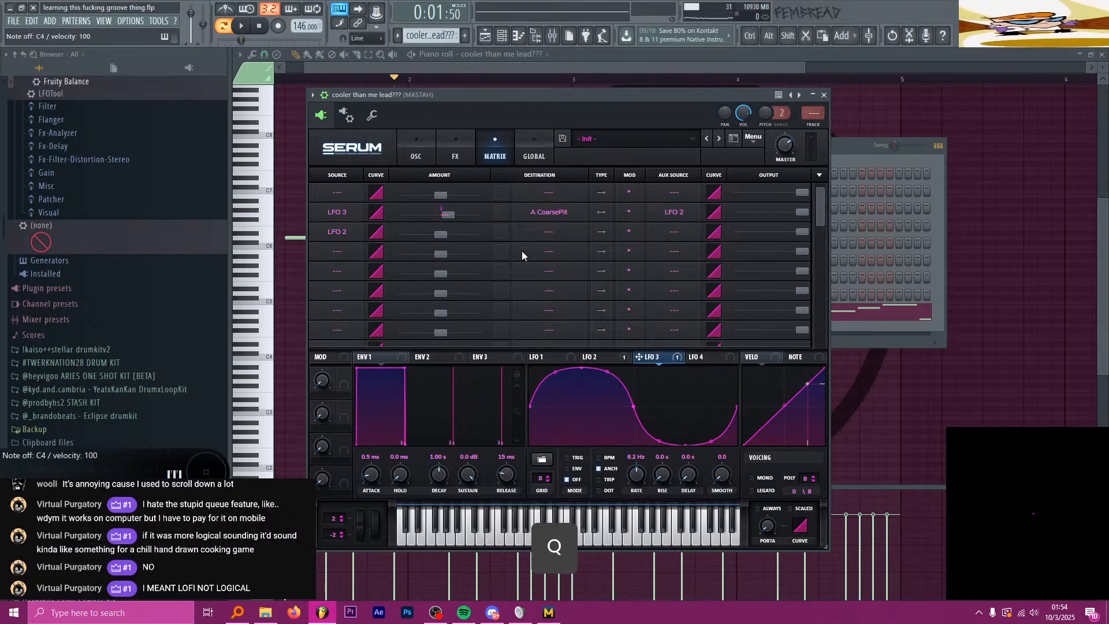
pyautogui.press('q')
pyautogui.moveTo(439, 210)
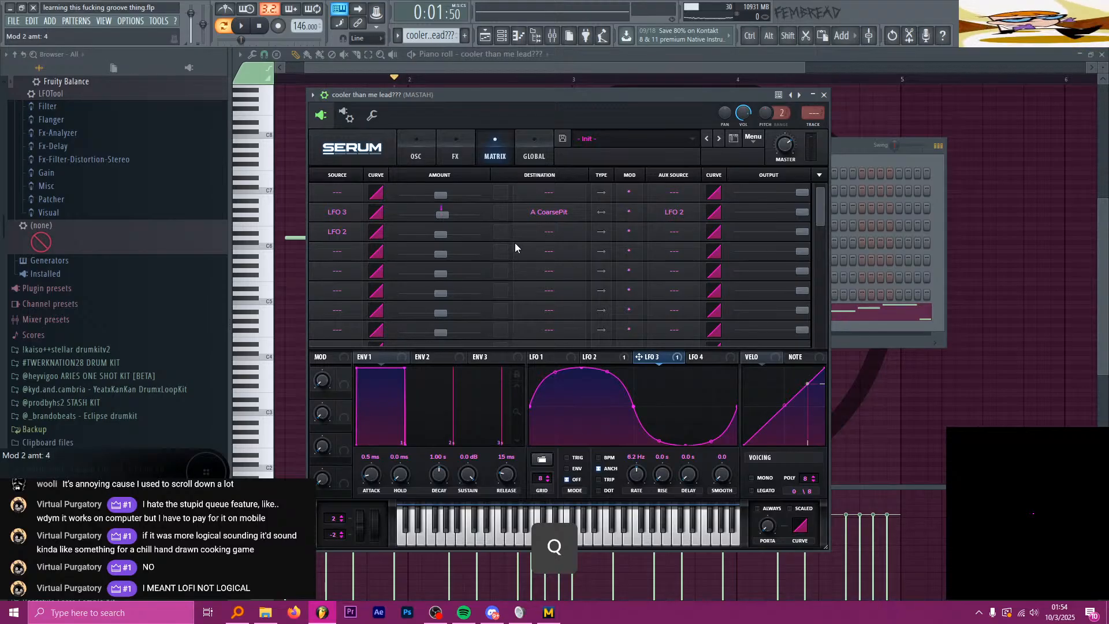
# Step: Remove all of LFO 3's destinations and assign LFO 3 to oscillator A's fine tuning
pyautogui.click(417, 151)
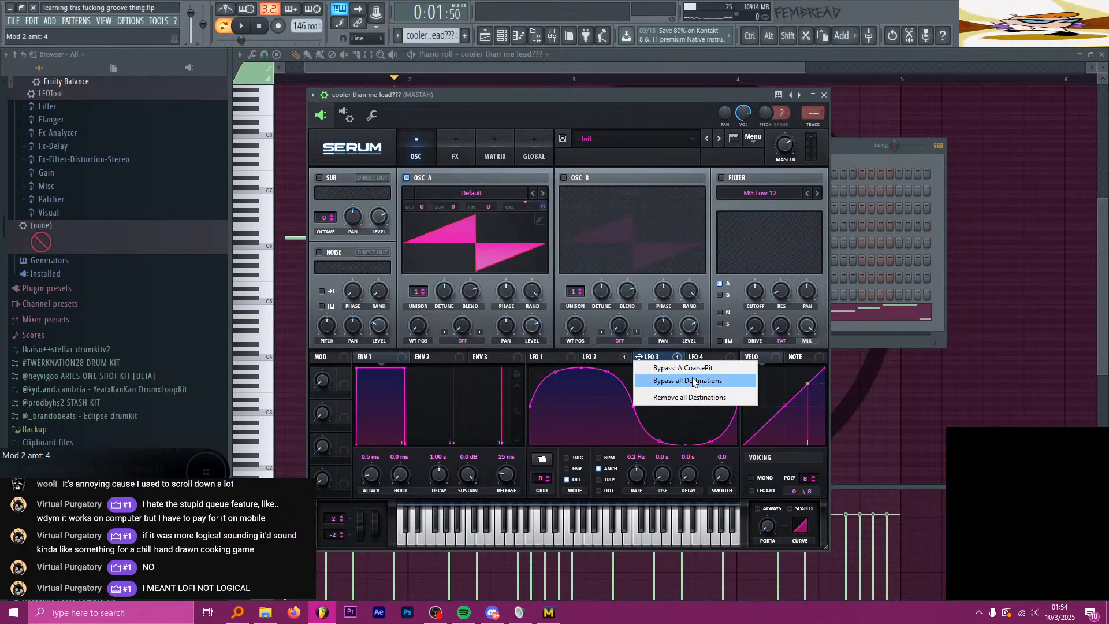
pyautogui.rightClick(662, 354)
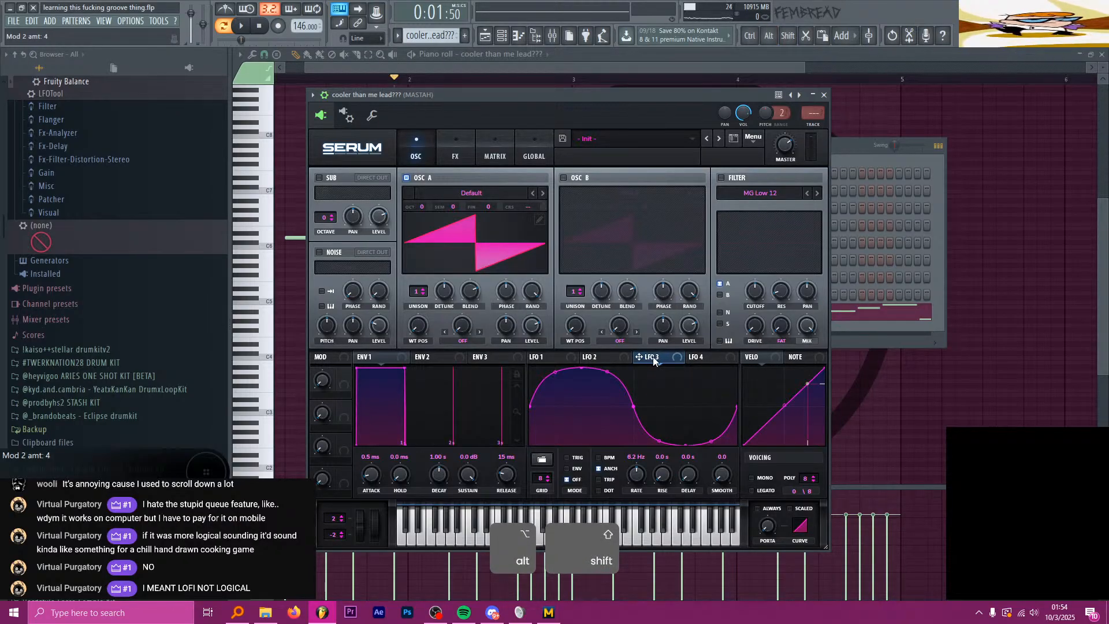
pyautogui.moveTo(468, 213); pyautogui.dragTo(483, 207)
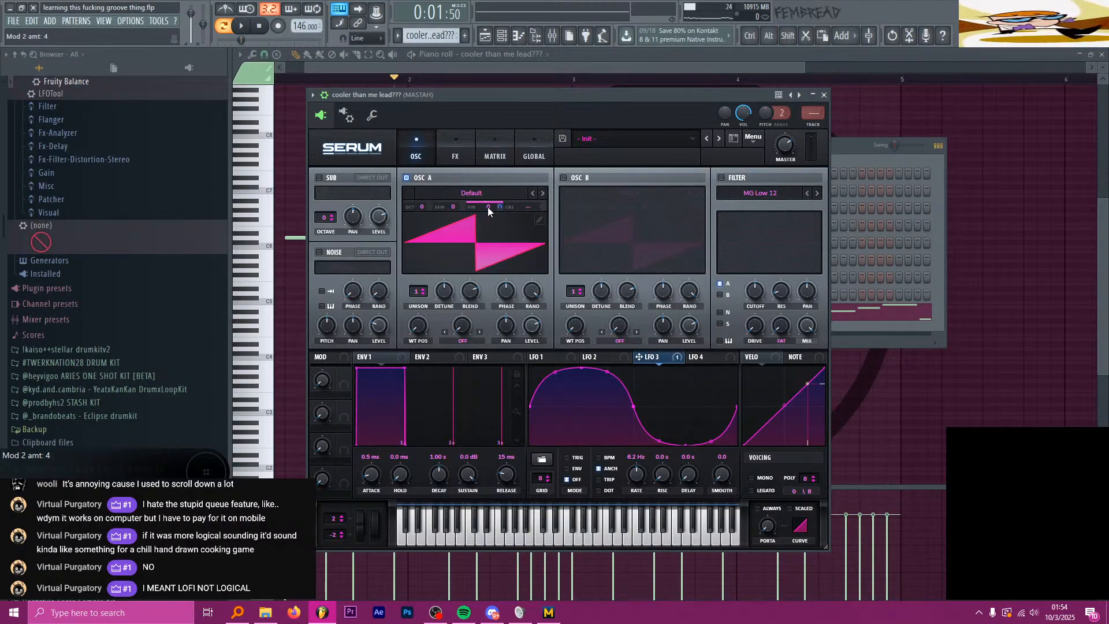
pyautogui.press('space')
pyautogui.press('space')
# Step: In the modulation matrix, set the A Fine row to amount 37 with LFO 2 as auxiliary source, and clear the leftover LFO 2 source
pyautogui.click(495, 157)
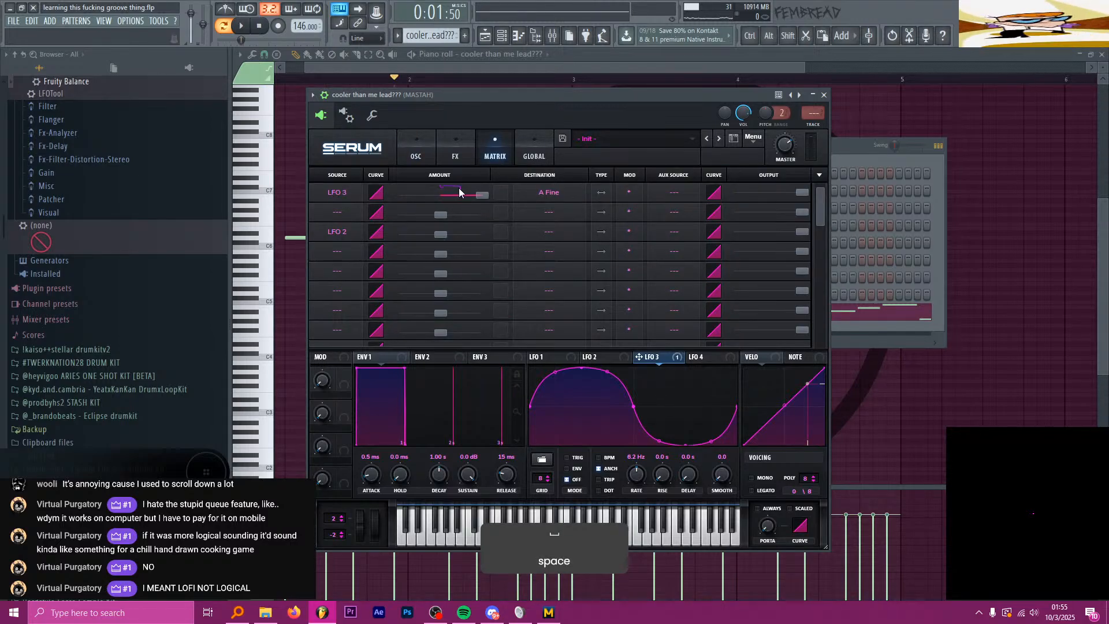
pyautogui.click(340, 233)
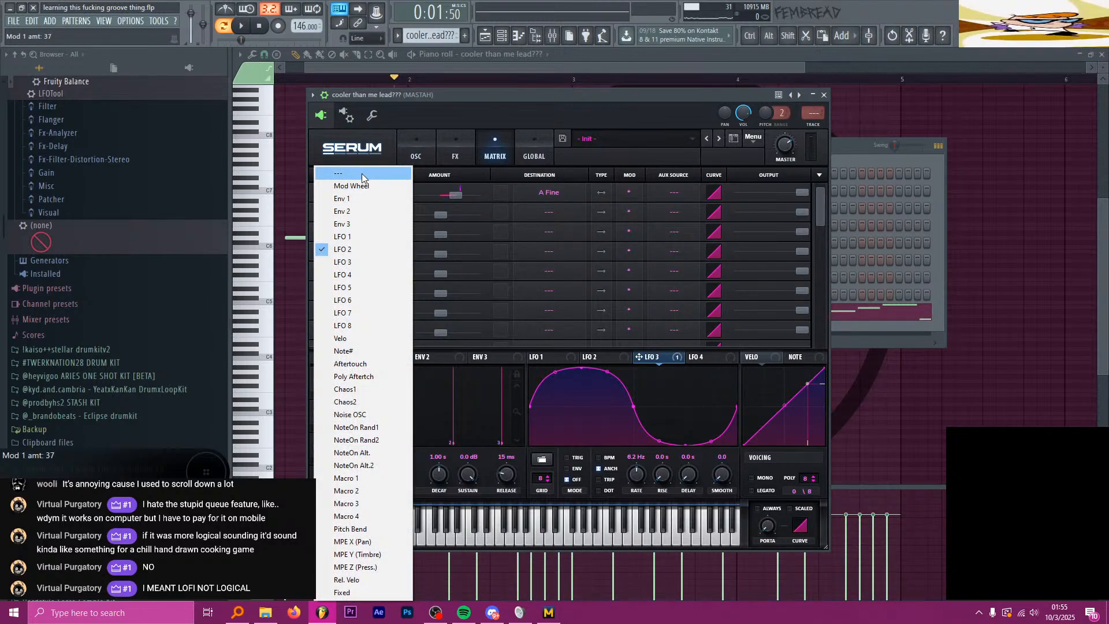
pyautogui.click(362, 174)
pyautogui.click(664, 201)
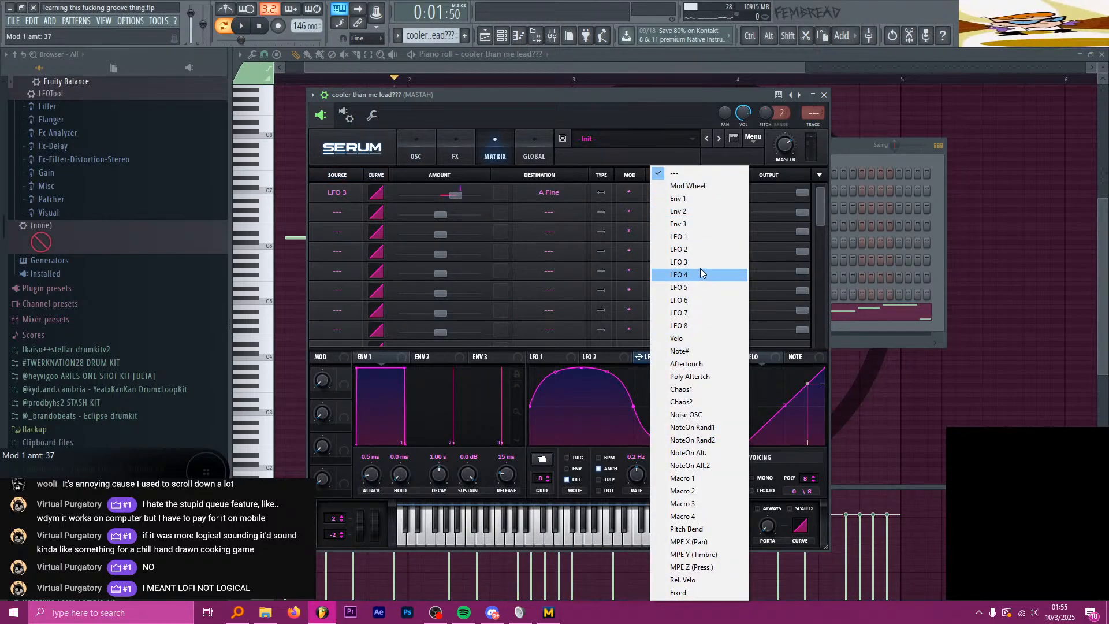
pyautogui.click(697, 250)
# Step: Play the pattern and set LFO 2's rate to 1/4
pyautogui.press('space')
pyautogui.press('space')
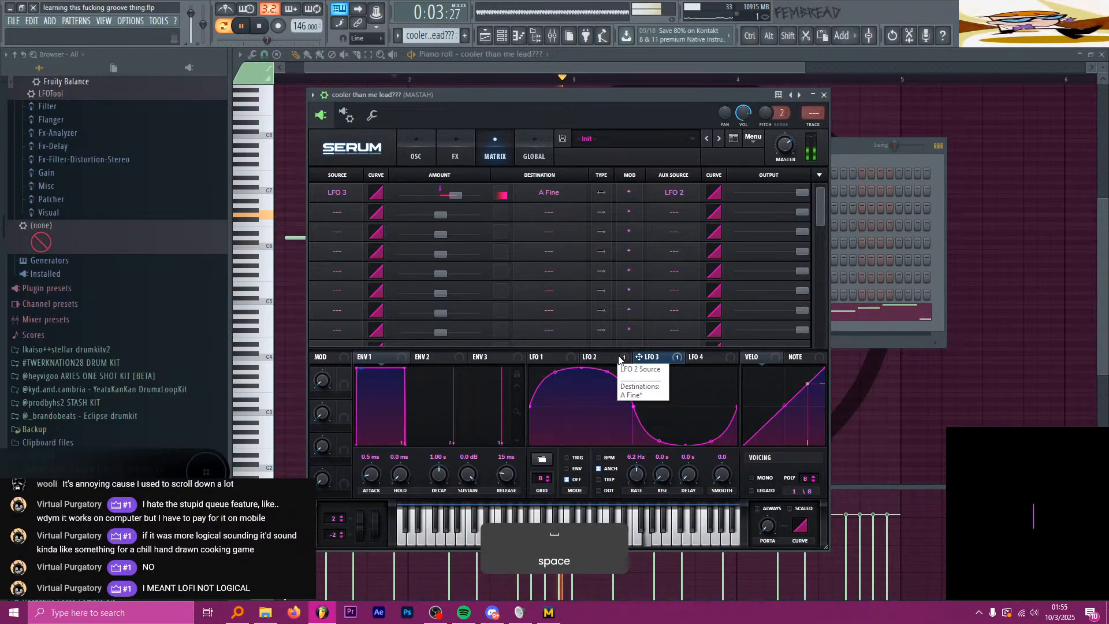
pyautogui.click(619, 357)
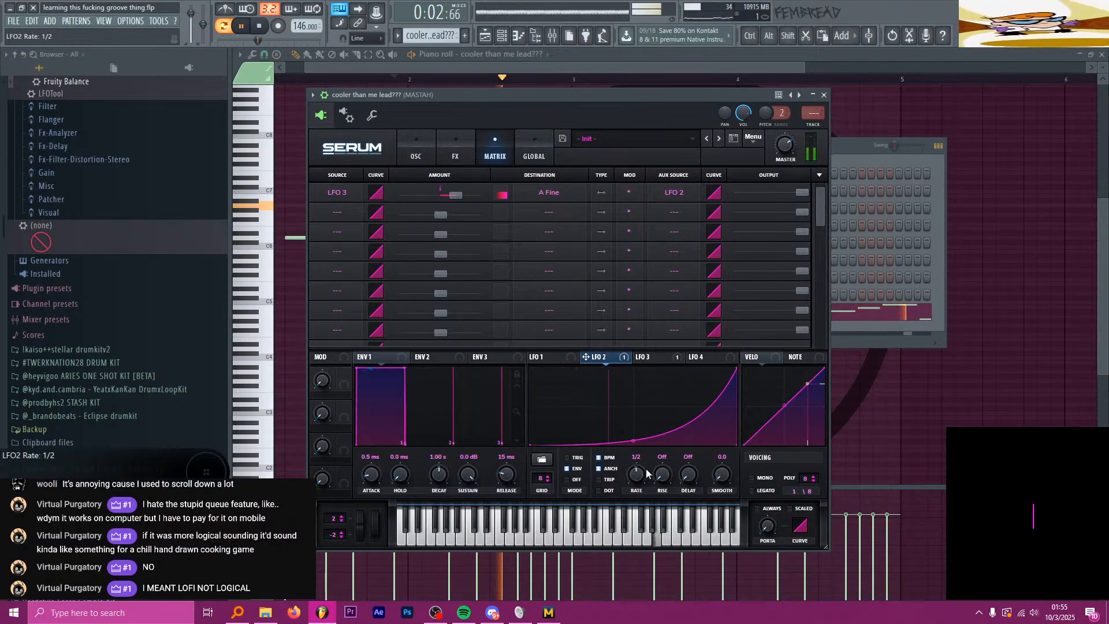
pyautogui.scroll(-1, 641, 472)
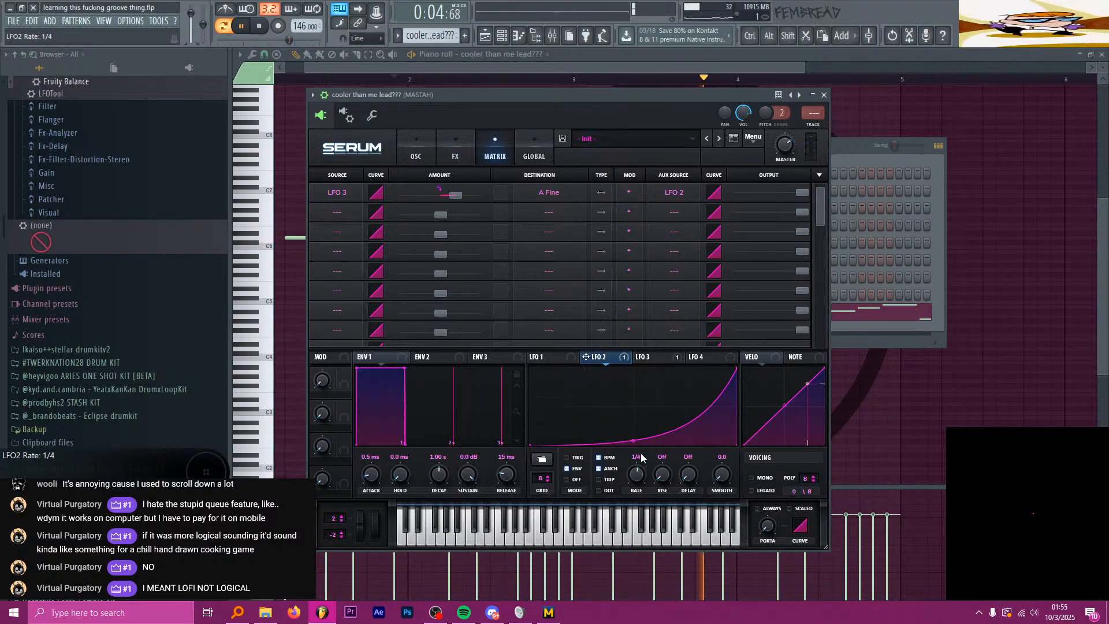
# Step: Set LFO 3's rate to 10.6 Hz and its modulation amount on oscillator A's fine tuning to 33
pyautogui.click(650, 358)
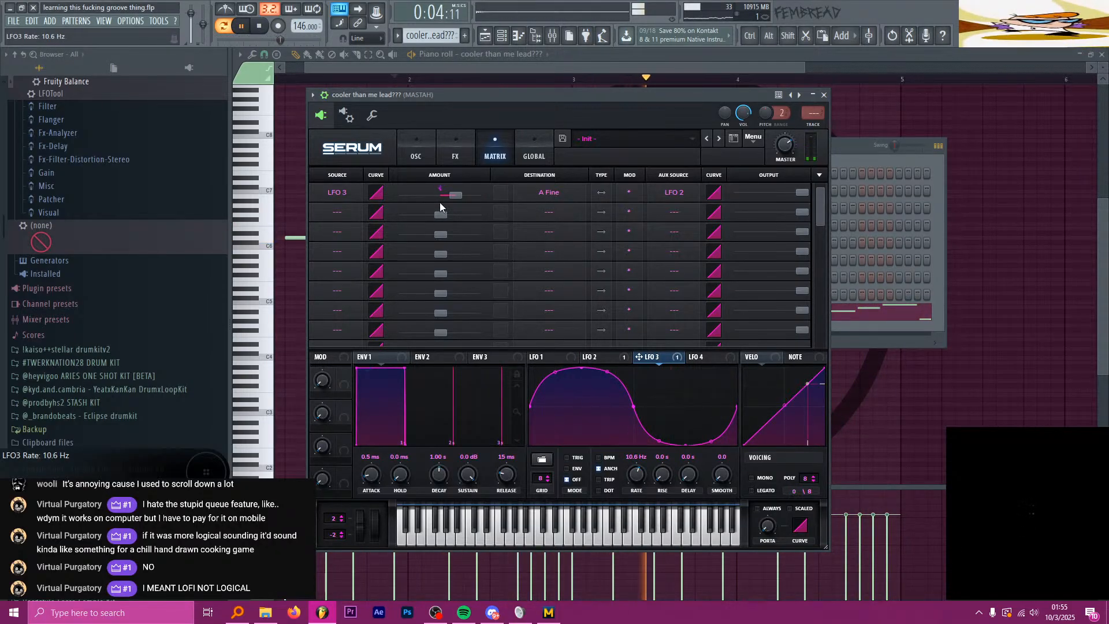
pyautogui.moveTo(453, 194); pyautogui.dragTo(449, 195)
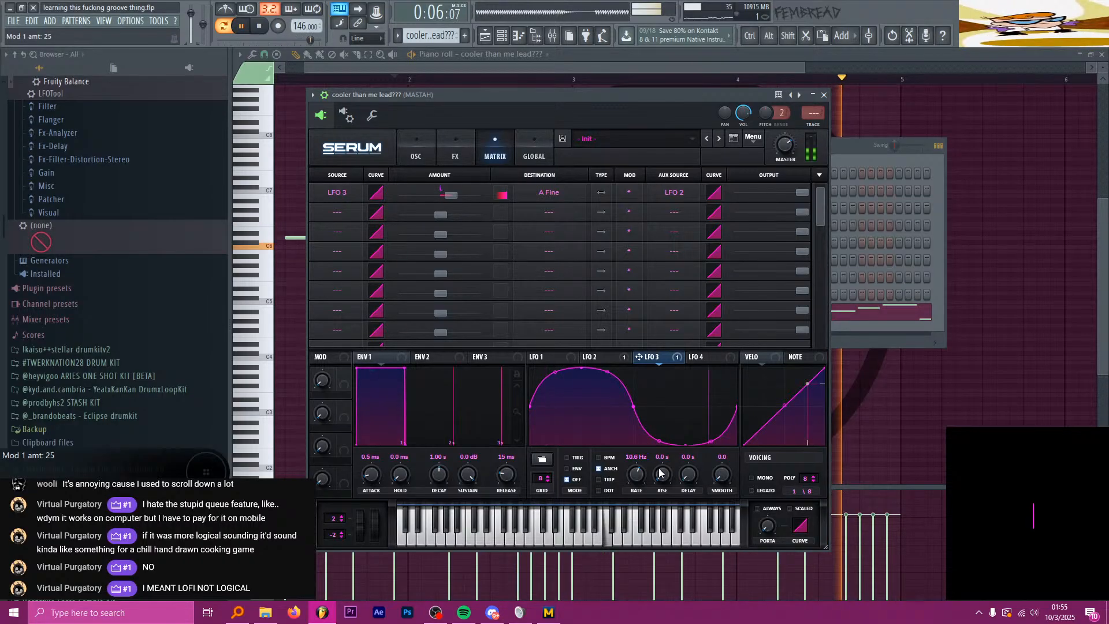
pyautogui.moveTo(452, 192); pyautogui.dragTo(455, 193)
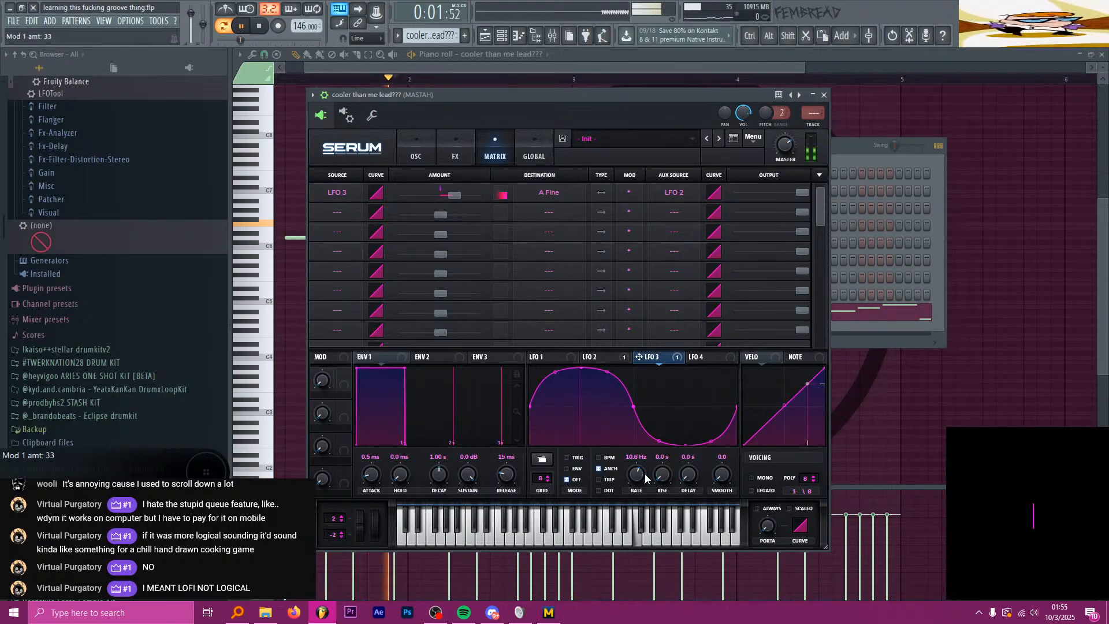
# Step: Set oscillator A to 8 unison voices with a detune of about 0.11, then stop playback
pyautogui.click(416, 149)
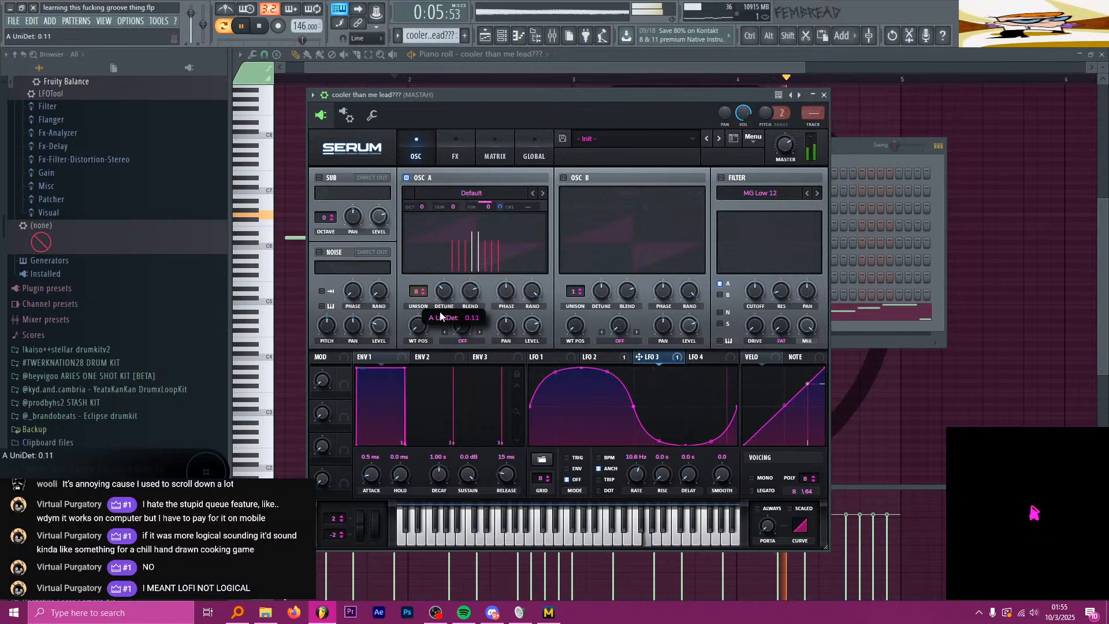
pyautogui.moveTo(472, 99); pyautogui.dragTo(463, 99)
pyautogui.press('space')
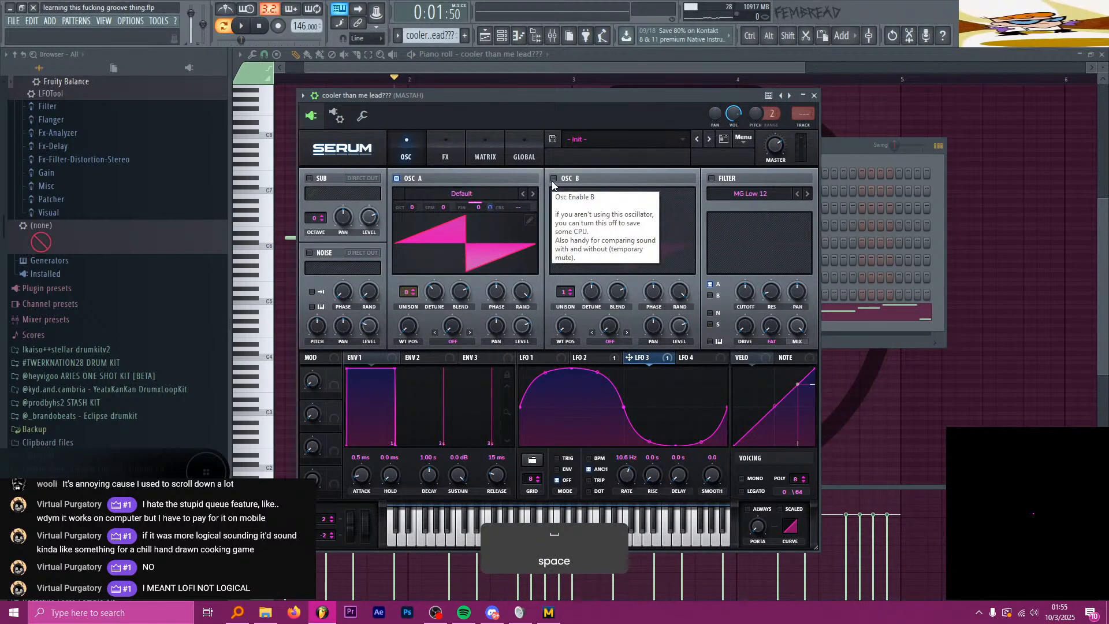
# Step: Enable oscillator B with 8 unison voices and set oscillator A's octave to -1
pyautogui.click(552, 183)
pyautogui.moveTo(569, 207); pyautogui.dragTo(573, 221)
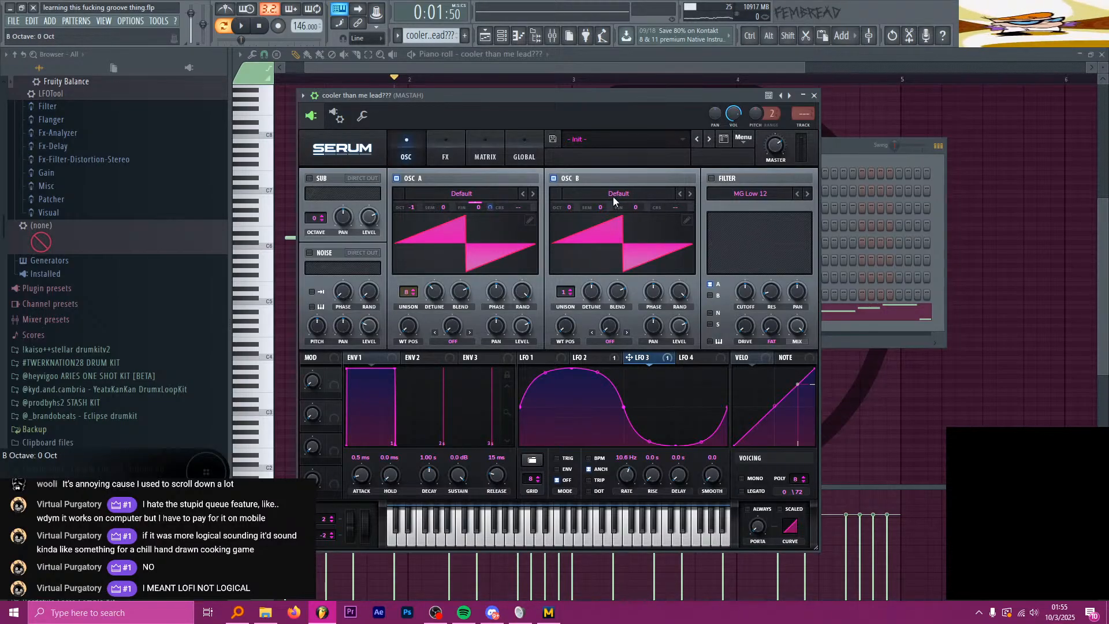
pyautogui.moveTo(562, 292); pyautogui.dragTo(562, 292)
pyautogui.moveTo(576, 233); pyautogui.dragTo(573, 245)
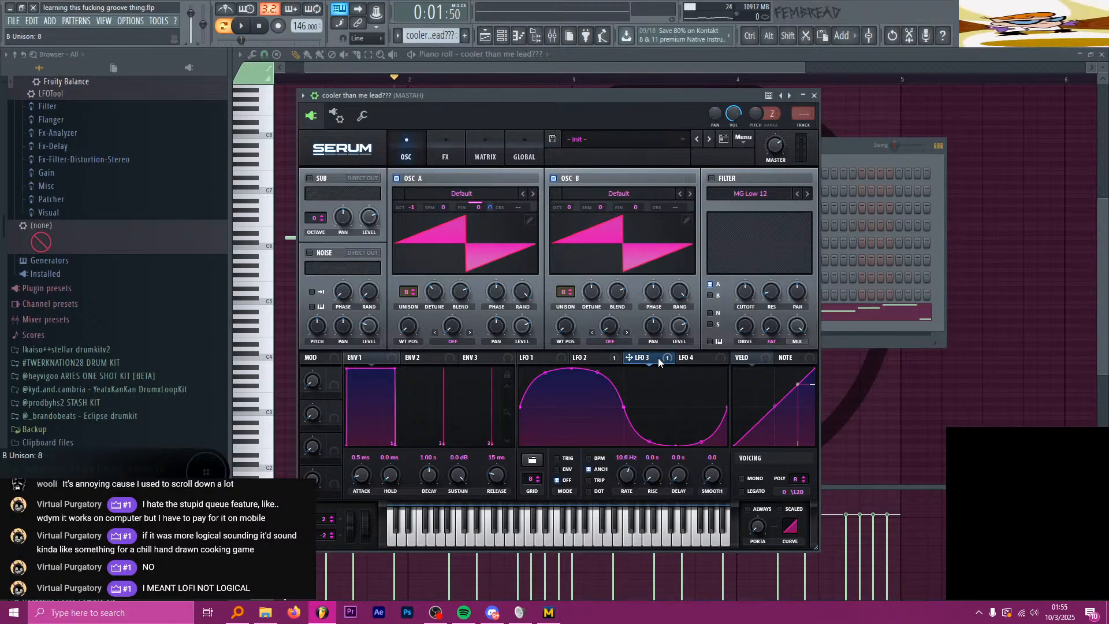
# Step: Assign LFO 3 to oscillator B's fine tuning with a modulation amount of 33
pyautogui.moveTo(657, 358); pyautogui.dragTo(636, 209)
pyautogui.click(468, 154)
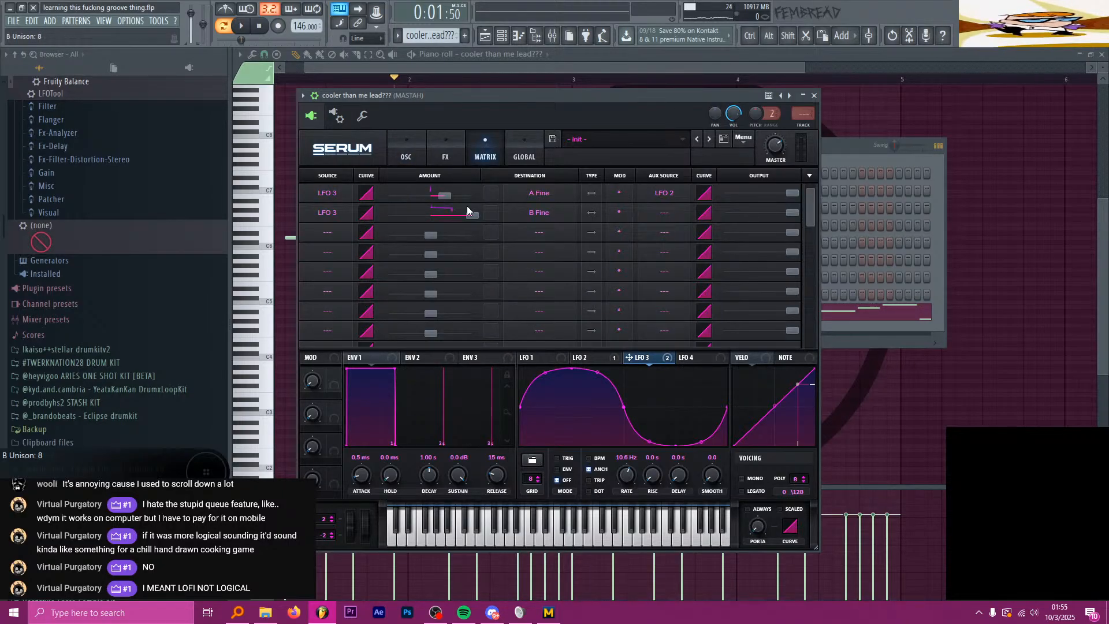
pyautogui.press('Return')
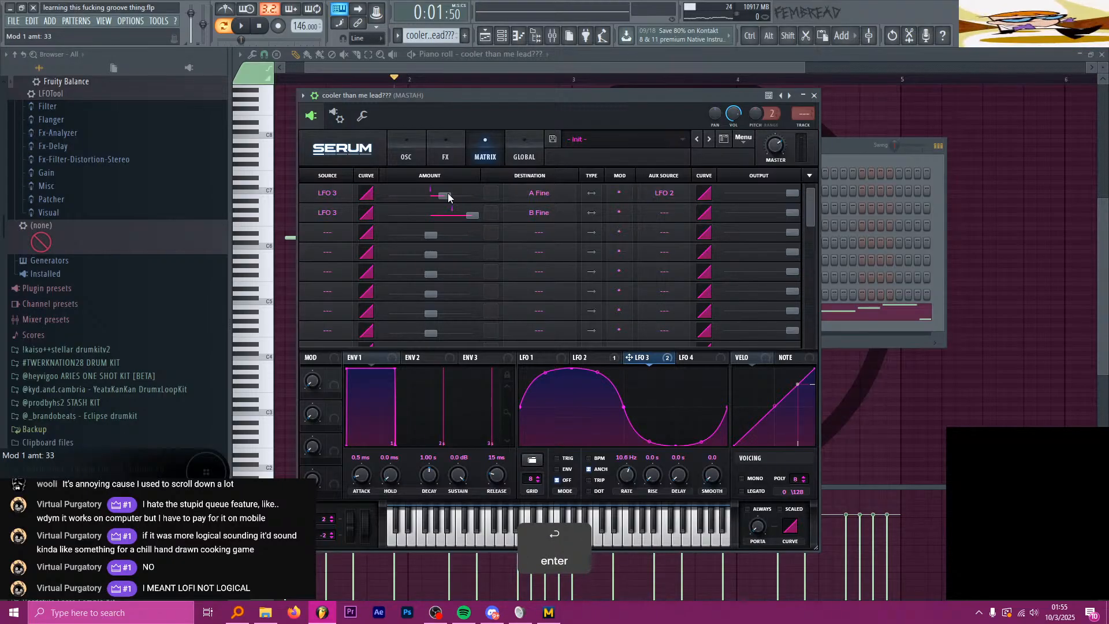
pyautogui.doubleClick(473, 215)
pyautogui.write('33')
pyautogui.press('Return')
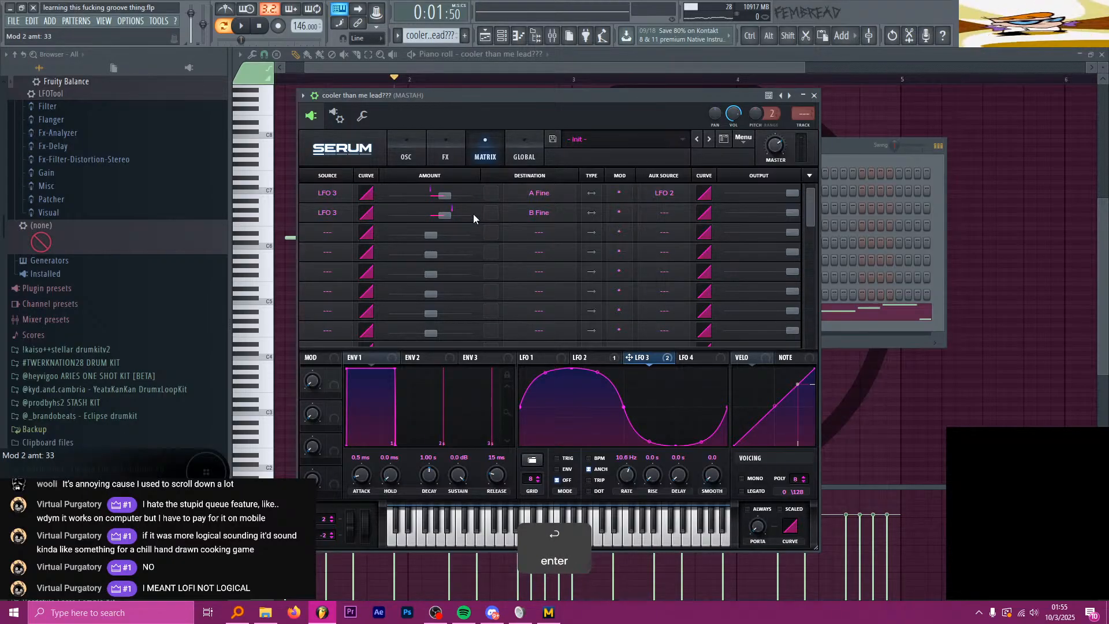
# Step: Set LFO 2 as the auxiliary source of the B Fine modulation, play the pattern and return to the oscillator view
pyautogui.click(660, 213)
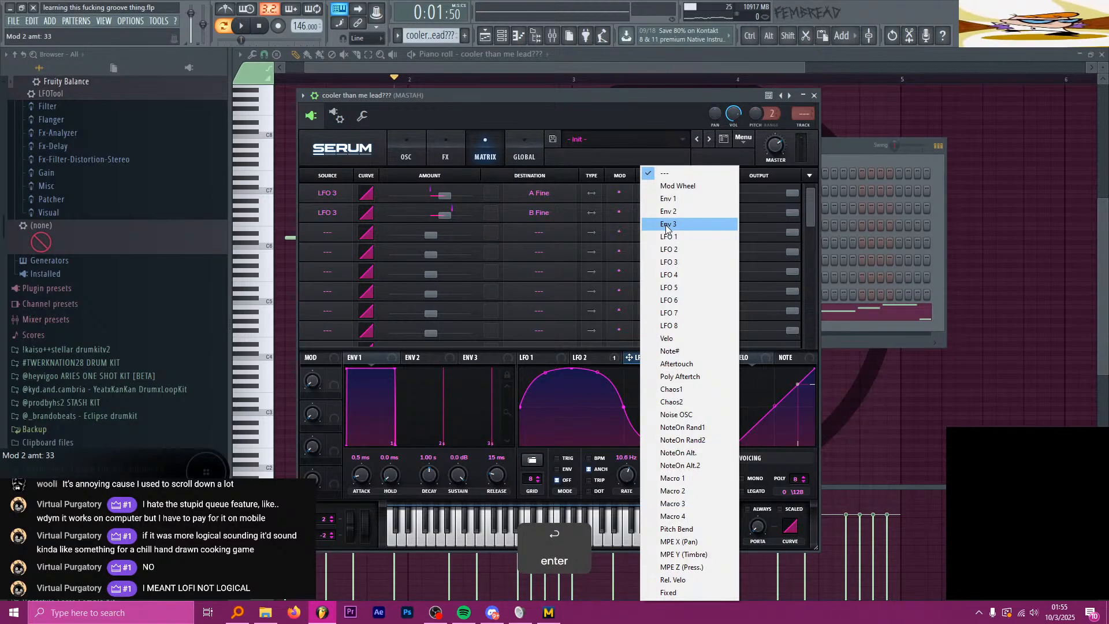
pyautogui.click(694, 252)
pyautogui.press('space')
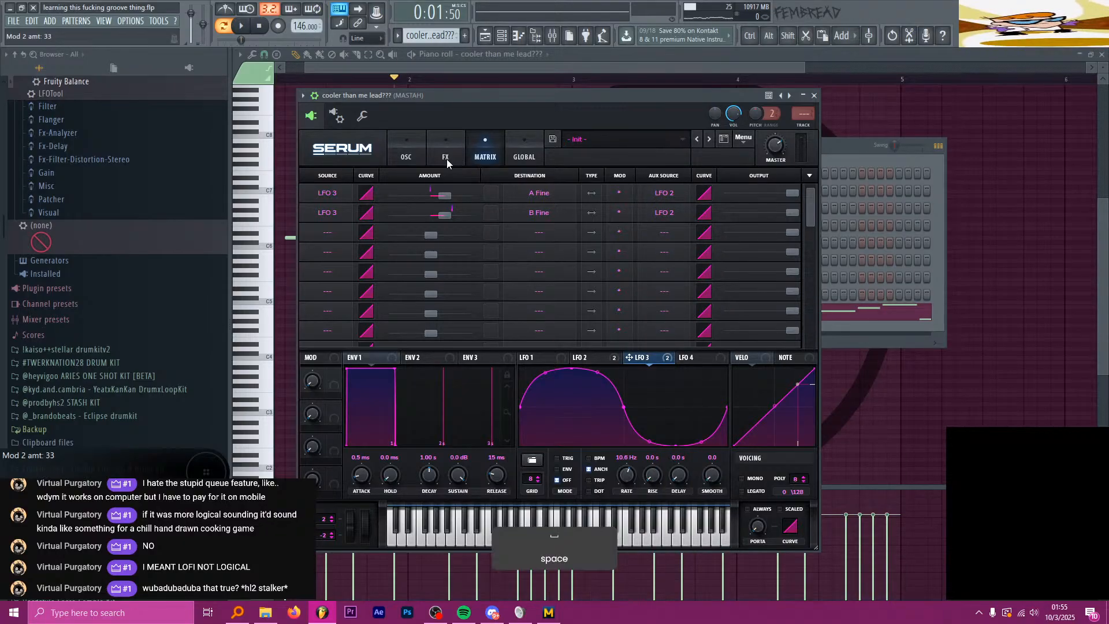
pyautogui.click(446, 157)
pyautogui.click(420, 152)
pyautogui.moveTo(473, 95); pyautogui.dragTo(501, 90)
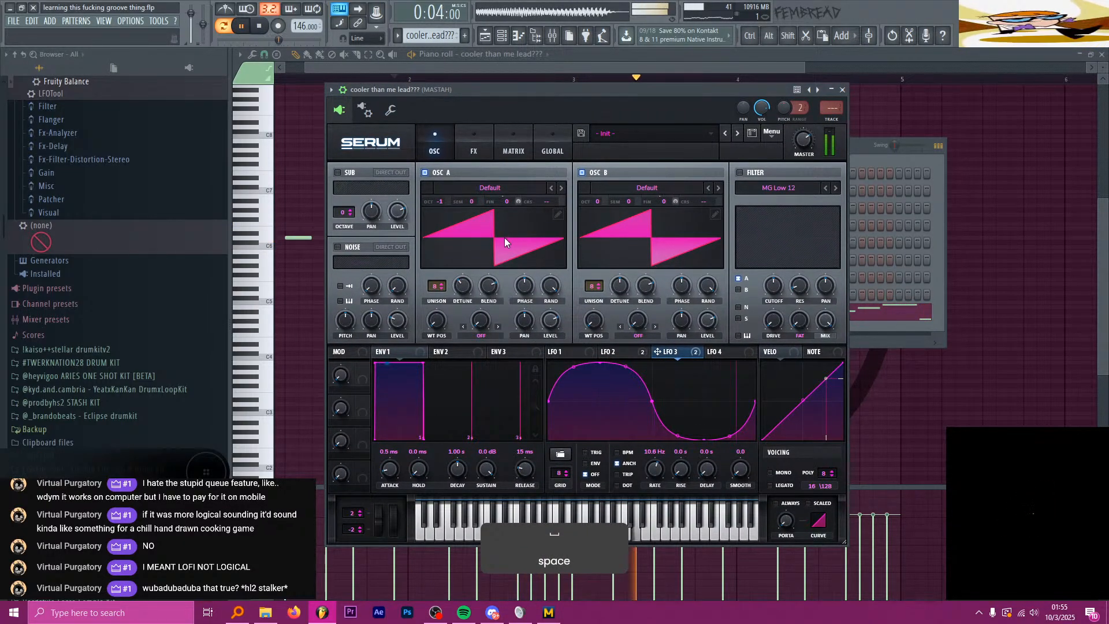
# Step: Display LFO 4 and set oscillator B's warp mode to Sync (Window 1/2)
pyautogui.click(649, 335)
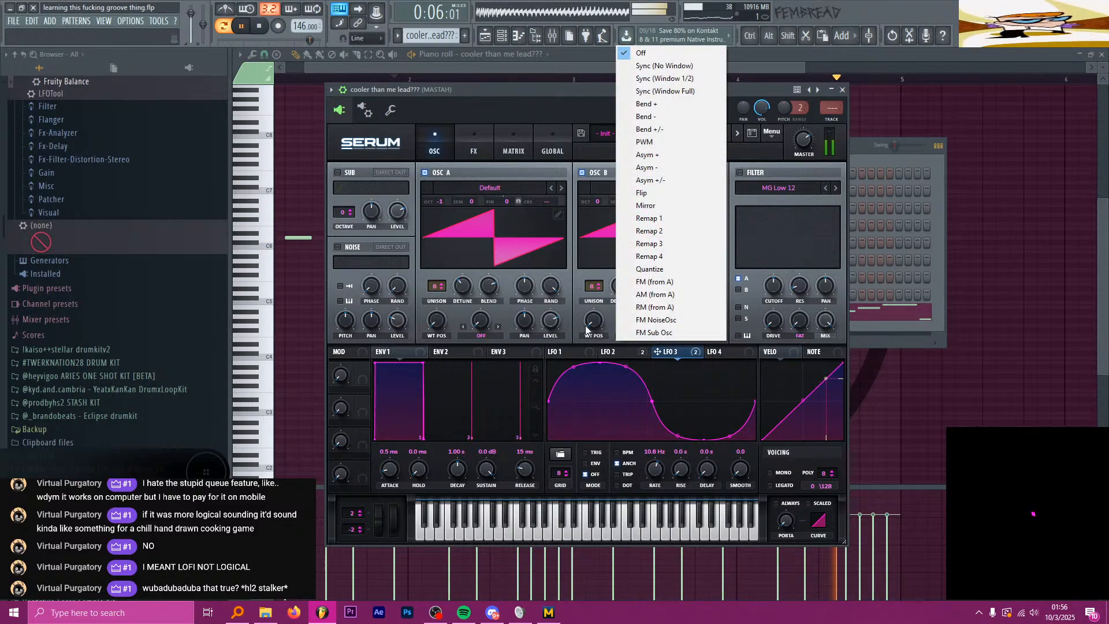
pyautogui.click(617, 352)
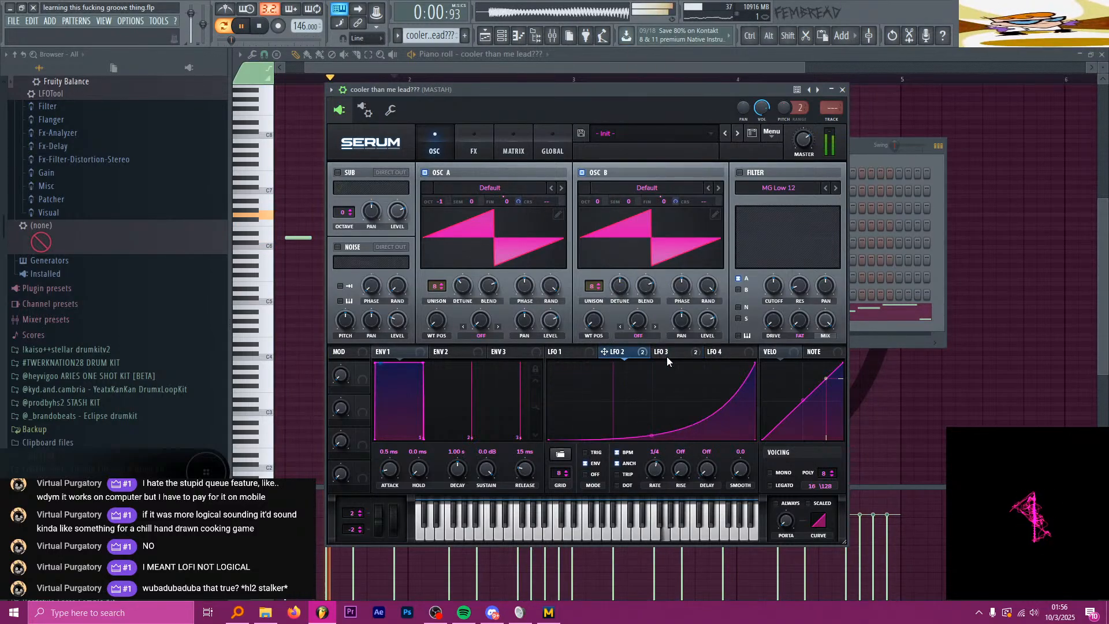
pyautogui.click(719, 351)
pyautogui.press('space')
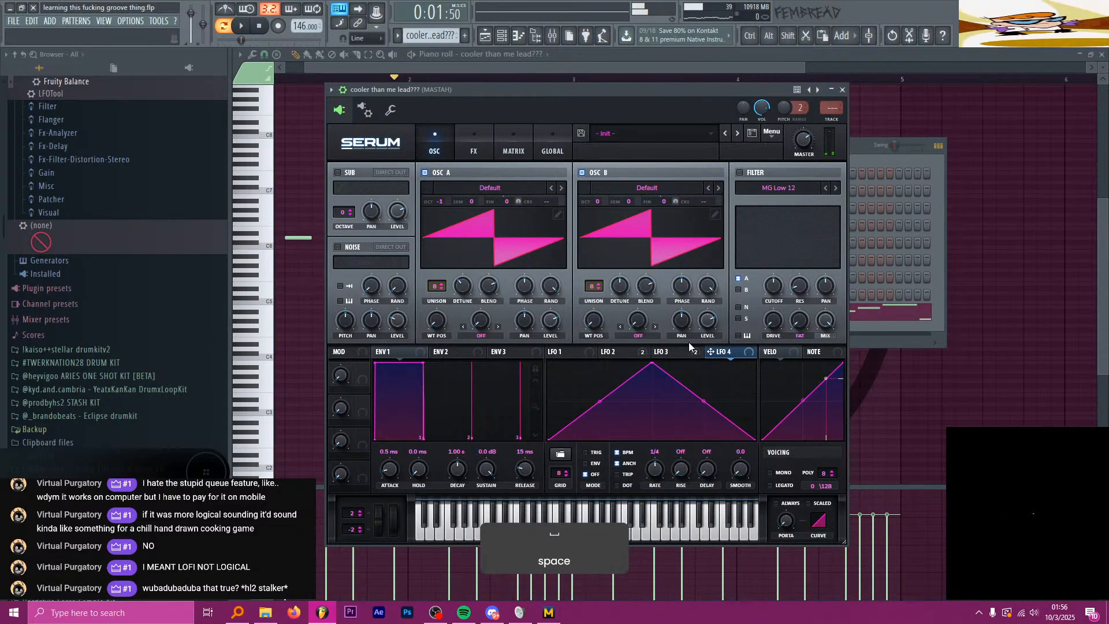
pyautogui.click(639, 335)
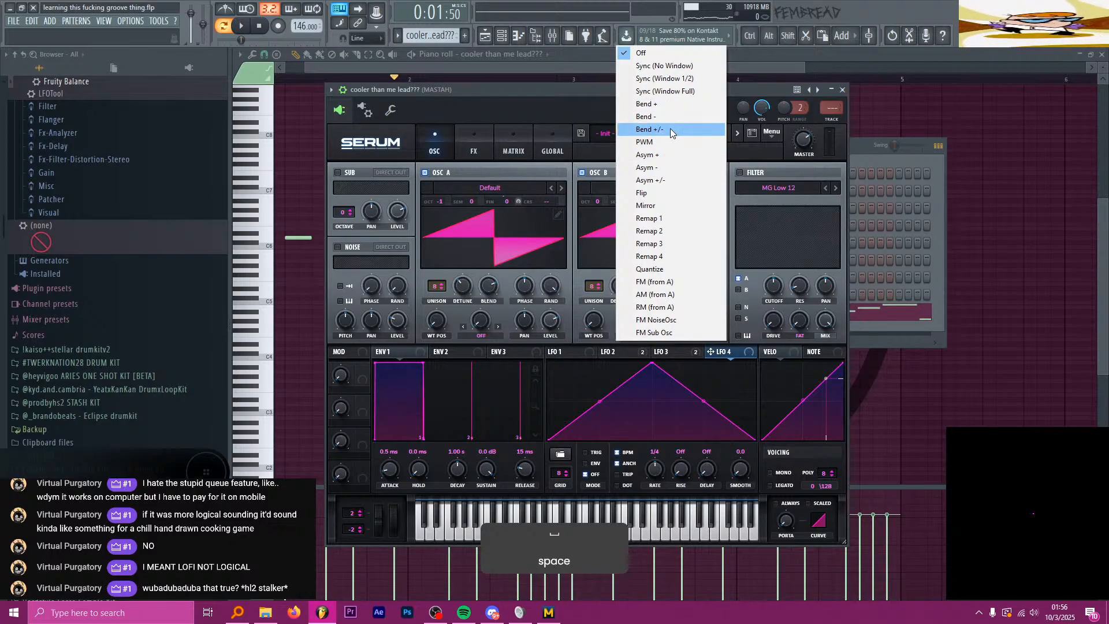
pyautogui.click(674, 79)
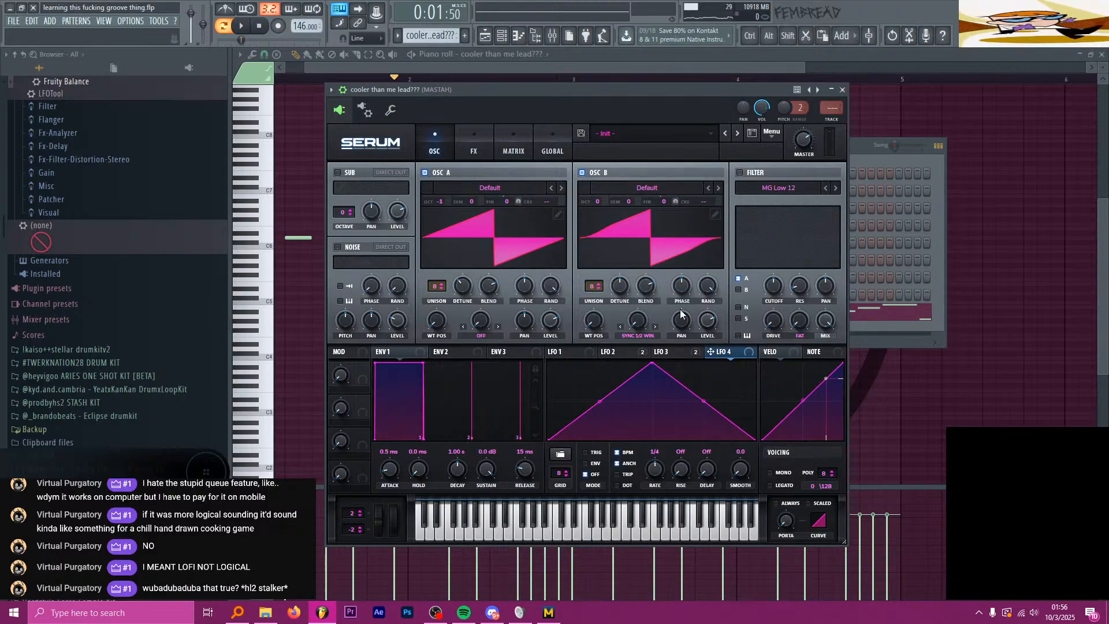
# Step: Assign LFO 4 to oscillator B's warp with a modulation amount of 25 and a rate of 2 bars, auditioning the pattern
pyautogui.moveTo(654, 328); pyautogui.dragTo(638, 322)
pyautogui.press('space')
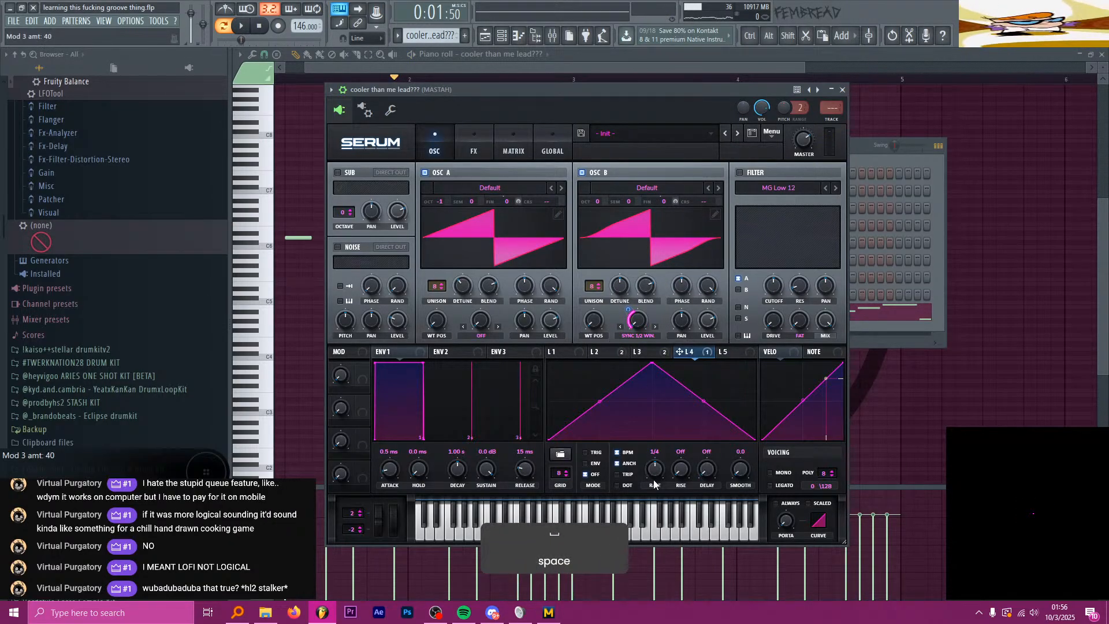
pyautogui.press('space')
pyautogui.press('space')
pyautogui.press('space')
pyautogui.press('space')
pyautogui.moveTo(658, 467); pyautogui.dragTo(657, 480)
pyautogui.press('space')
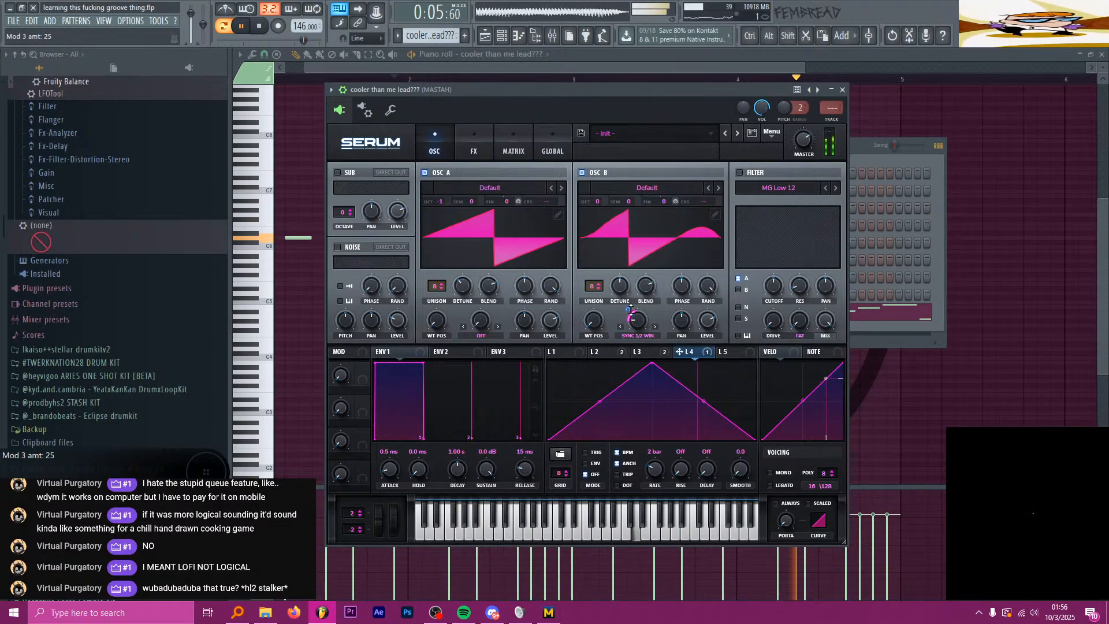
# Step: Lower LFO 4's warp modulation amount to 21 and give oscillator A the Basic Mg wavetable at position 59, auditioning the pattern
pyautogui.moveTo(631, 310); pyautogui.dragTo(631, 315)
pyautogui.click(515, 188)
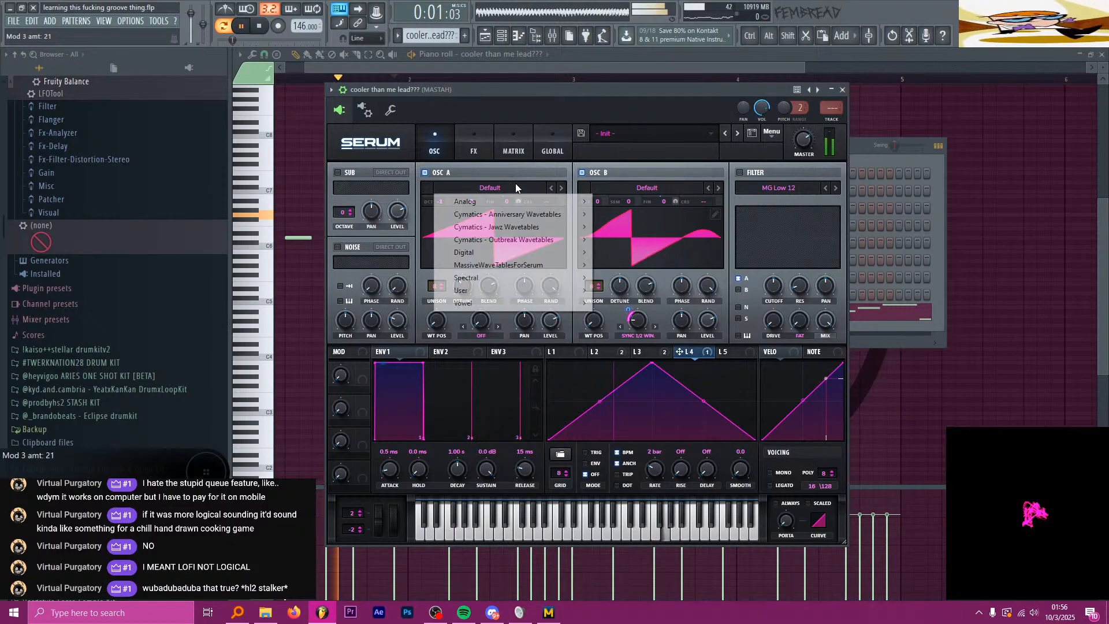
pyautogui.moveTo(555, 201)
pyautogui.click(628, 241)
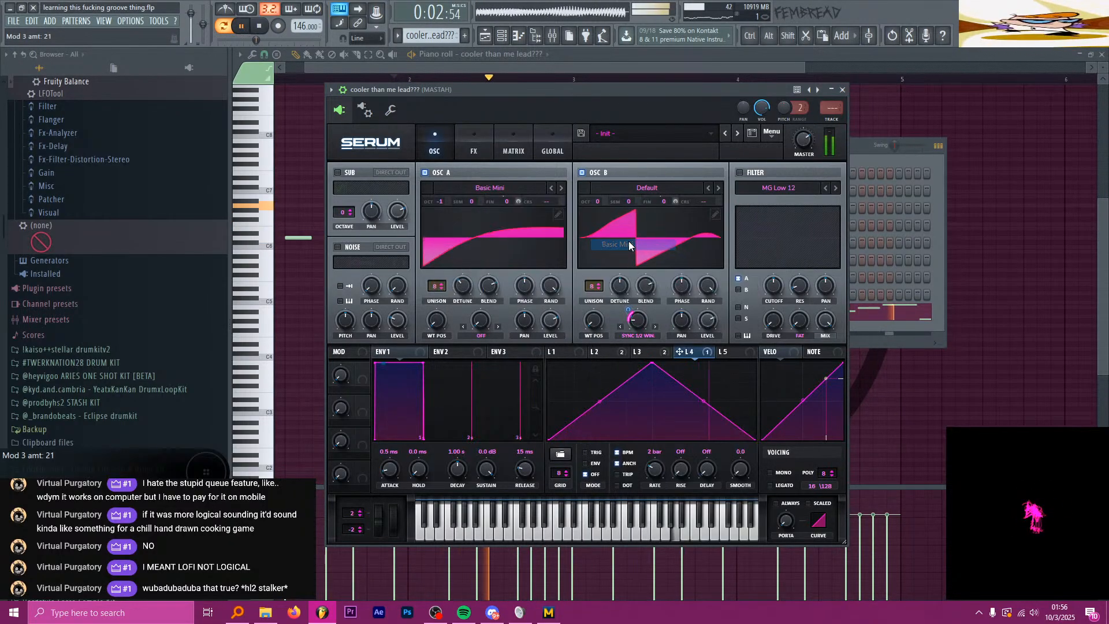
pyautogui.click(553, 187)
pyautogui.moveTo(440, 323); pyautogui.dragTo(442, 251)
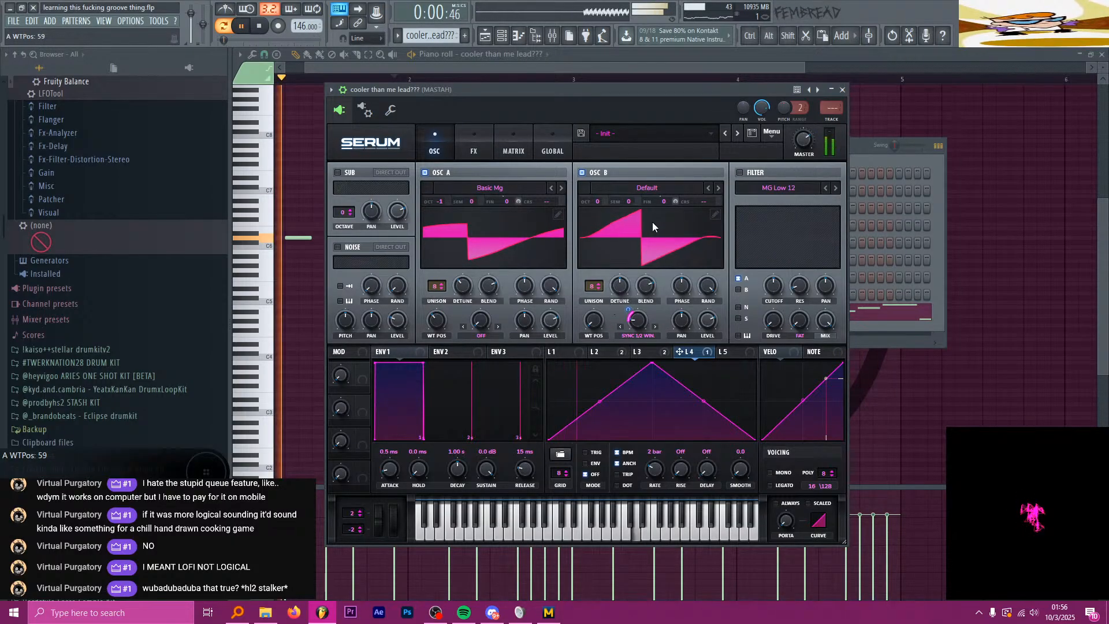
pyautogui.press('space')
pyautogui.press('space')
# Step: Reduce LFO 4's warp modulation amount to 15, load the Basic Mg wavetable in oscillator B at position 49 and play the pattern
pyautogui.click(669, 187)
pyautogui.click(667, 187)
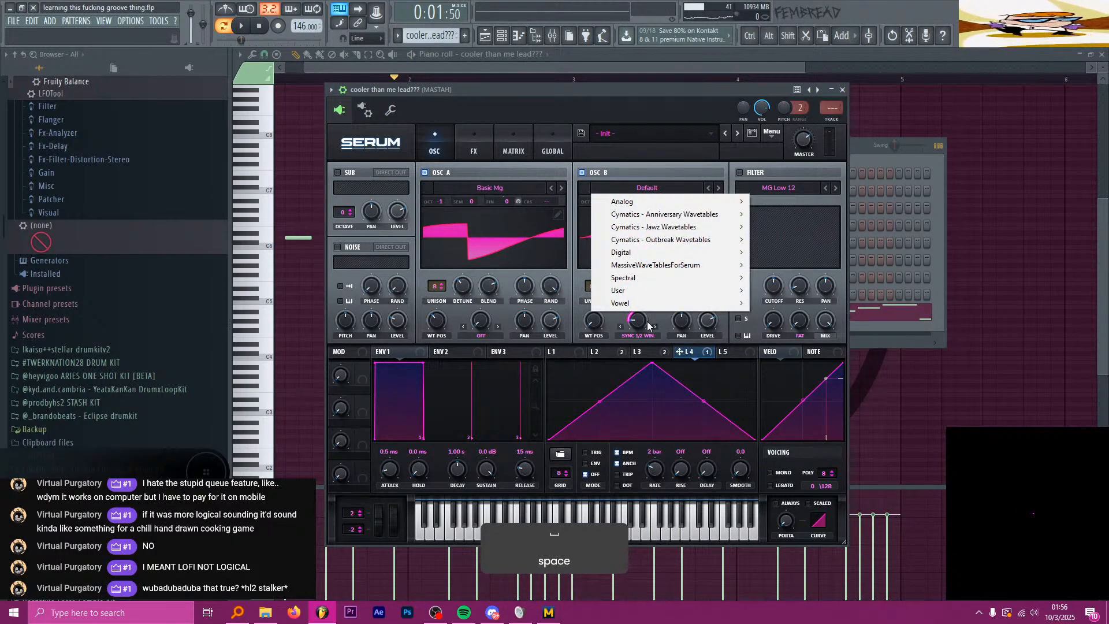
pyautogui.moveTo(628, 310); pyautogui.dragTo(625, 314)
pyautogui.click(656, 188)
pyautogui.moveTo(667, 202)
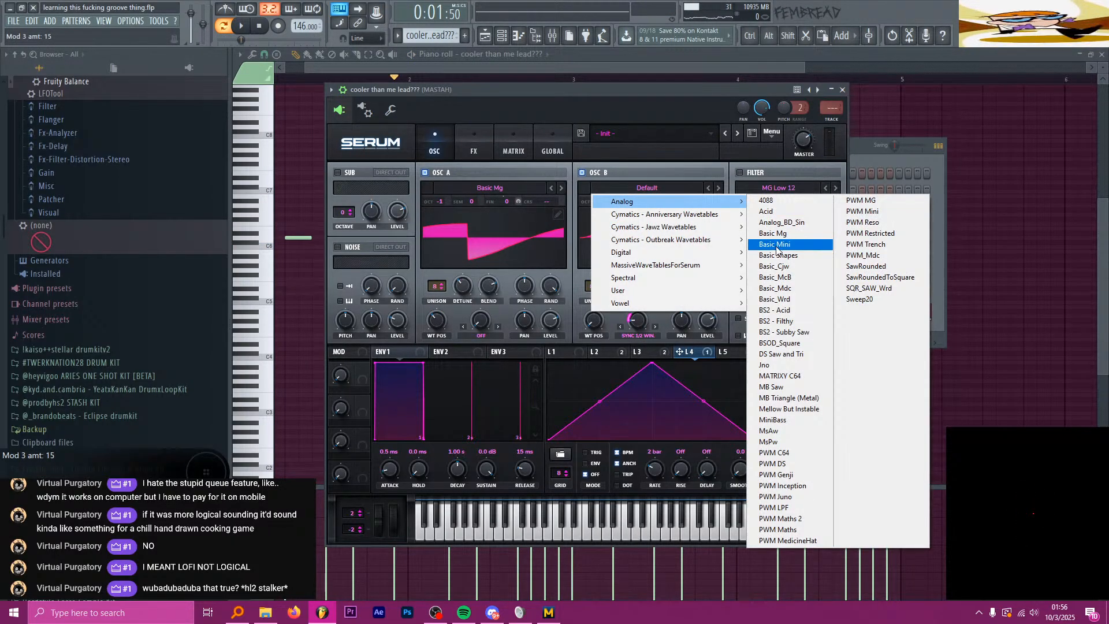
pyautogui.click(791, 233)
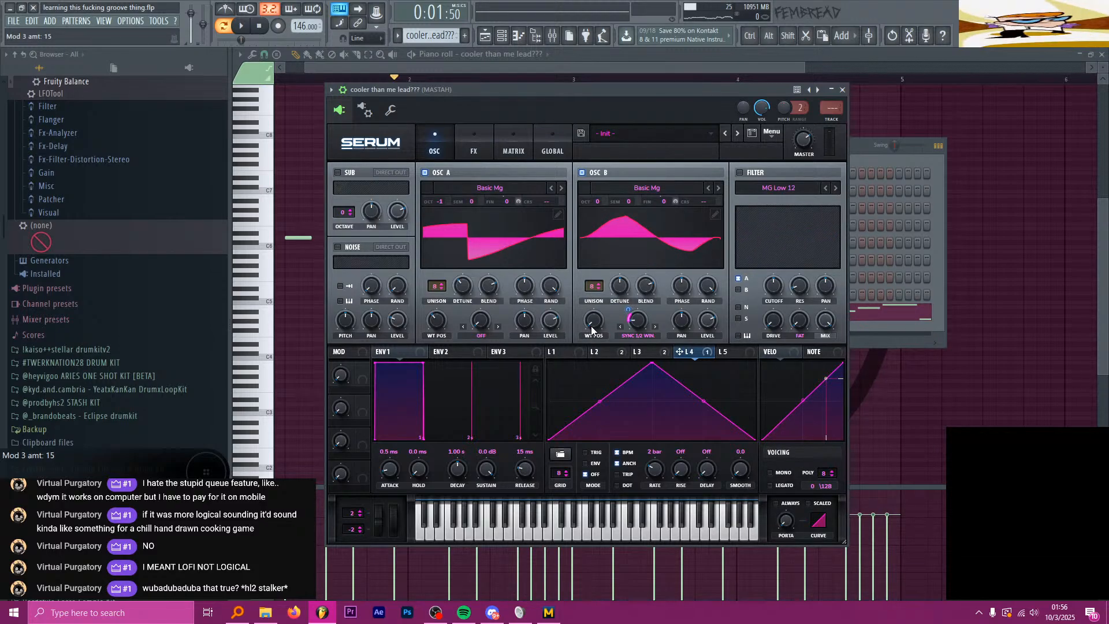
pyautogui.moveTo(592, 331); pyautogui.dragTo(599, 323)
pyautogui.press('space')
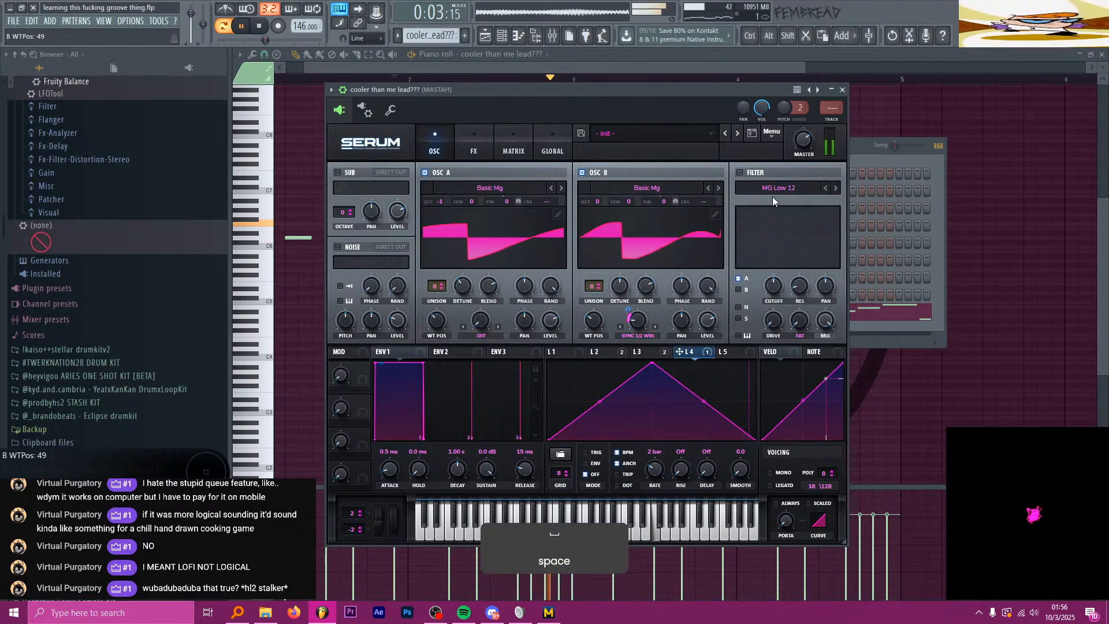
# Step: Enable the filter for oscillators A and B, and assign LFO 4 to its cutoff with the cutoff at 2860 Hz
pyautogui.click(755, 173)
pyautogui.press('space')
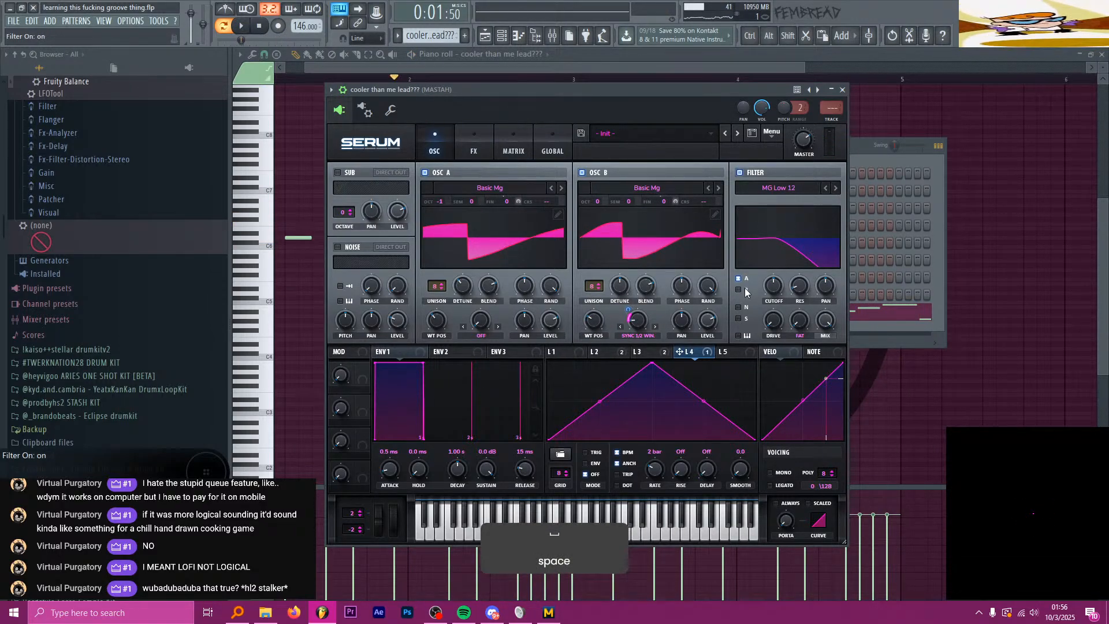
pyautogui.moveTo(781, 265); pyautogui.dragTo(781, 258)
pyautogui.moveTo(681, 352); pyautogui.dragTo(773, 290)
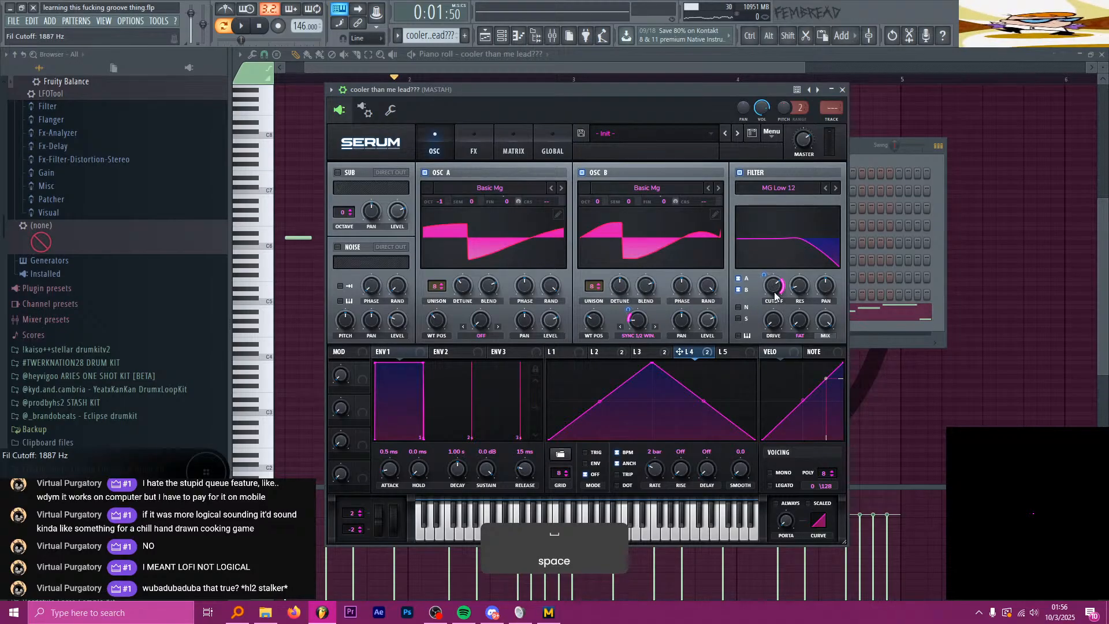
pyautogui.press('space')
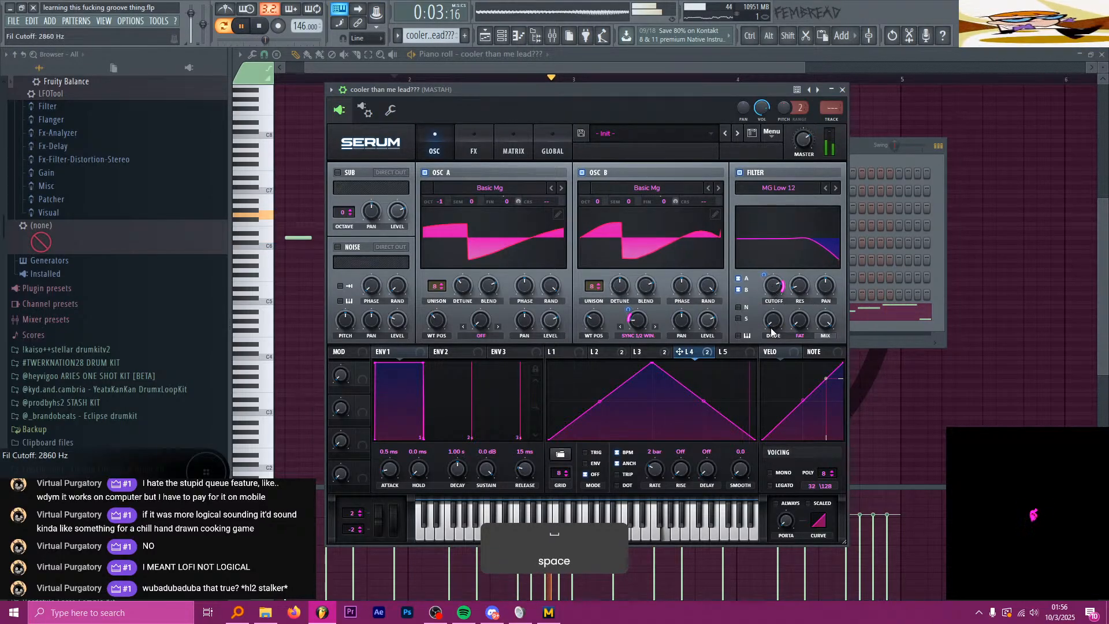
pyautogui.press('space')
# Step: Switch the filter type to German LP, with a cutoff modulation amount of 13 and a resonance of 40%, while the pattern plays
pyautogui.click(797, 189)
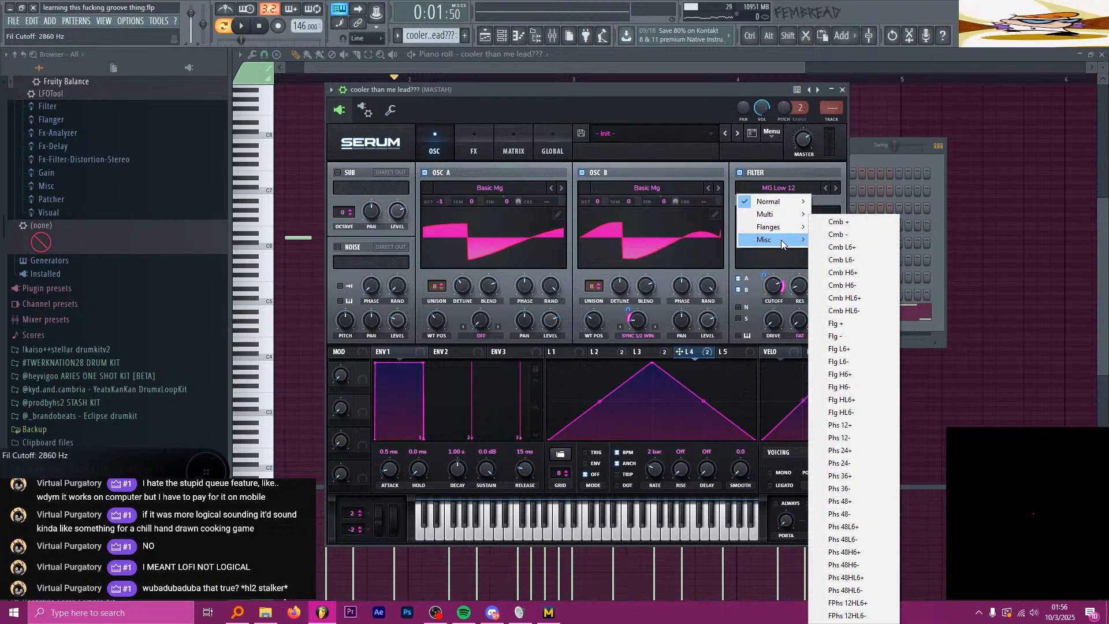
pyautogui.moveTo(790, 240)
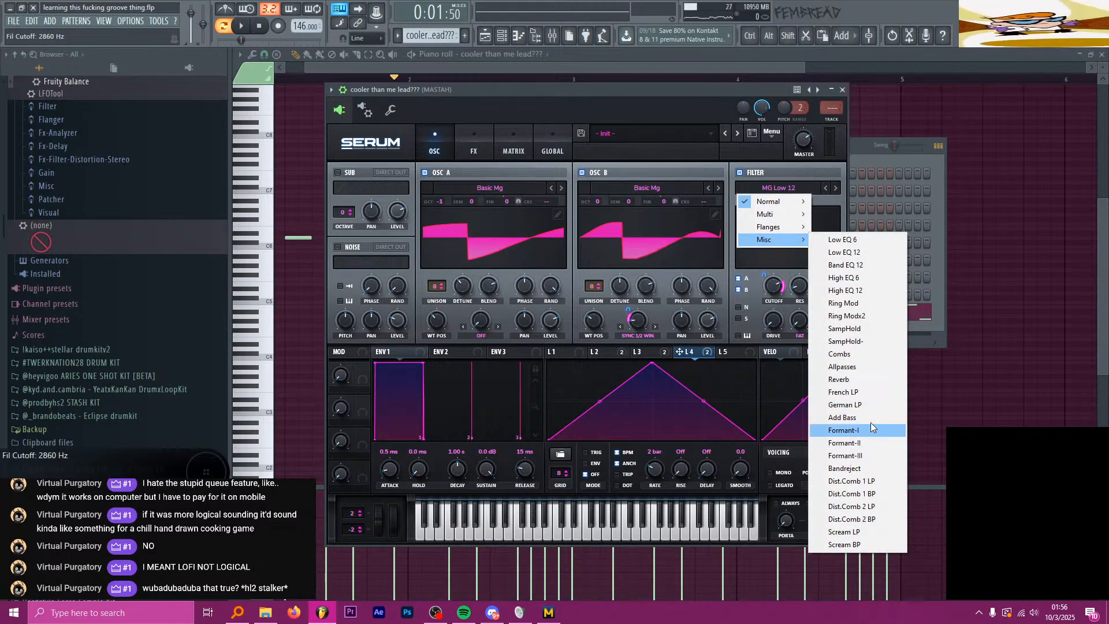
pyautogui.click(861, 404)
pyautogui.press('space')
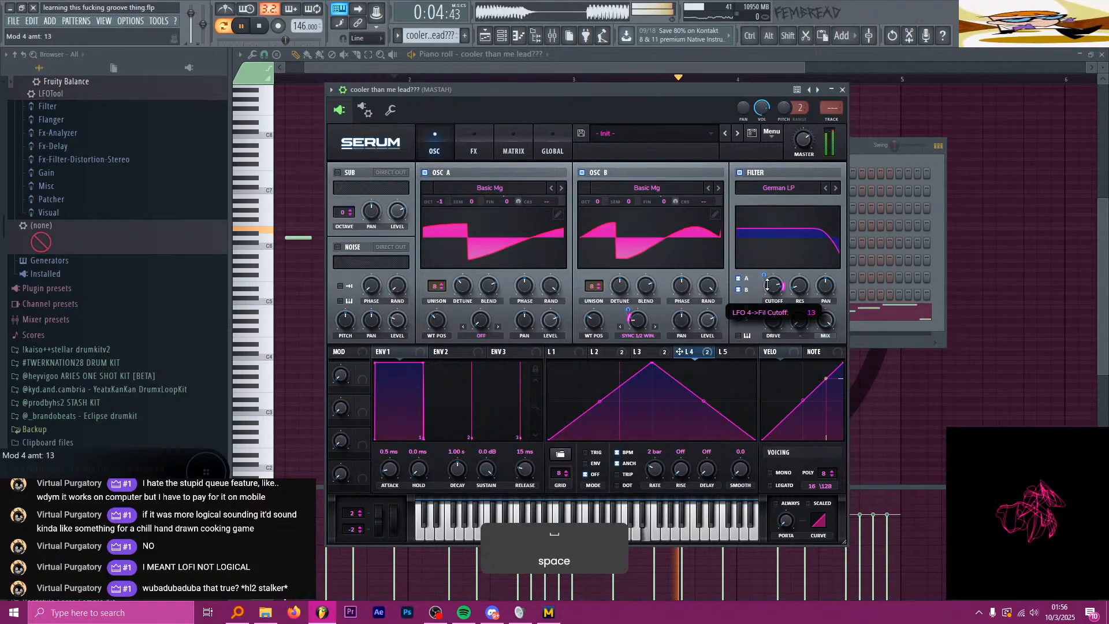
pyautogui.moveTo(767, 285); pyautogui.dragTo(767, 285)
pyautogui.moveTo(773, 290); pyautogui.dragTo(807, 242)
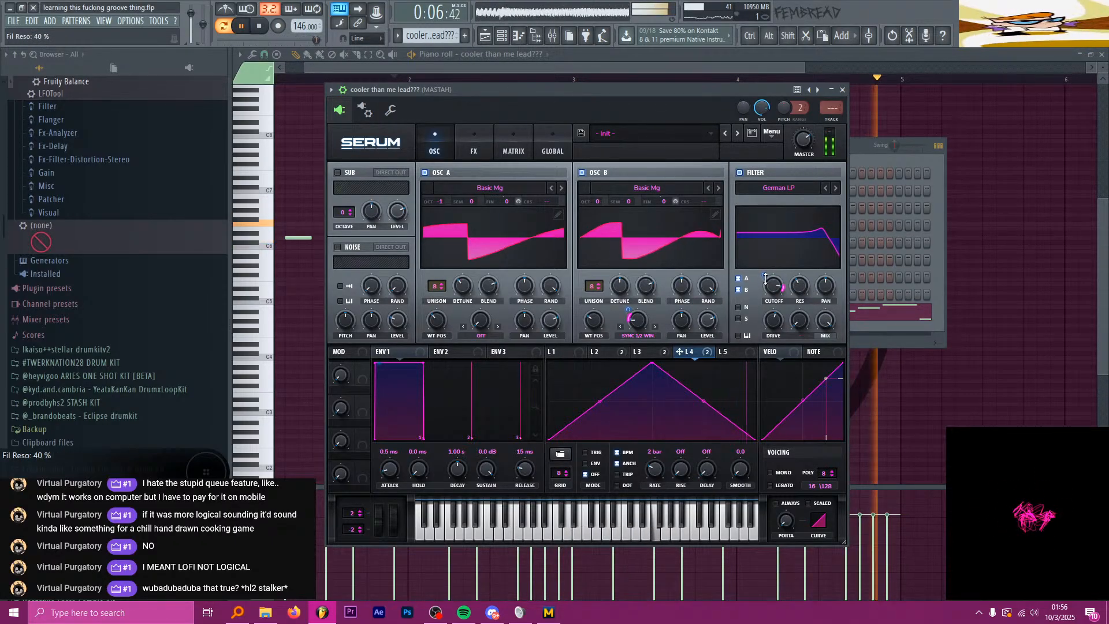
# Step: Change the filter to French LP with a 4644 Hz cutoff and 55% drive, and lower oscillator A's level to about 46%
pyautogui.click(826, 188)
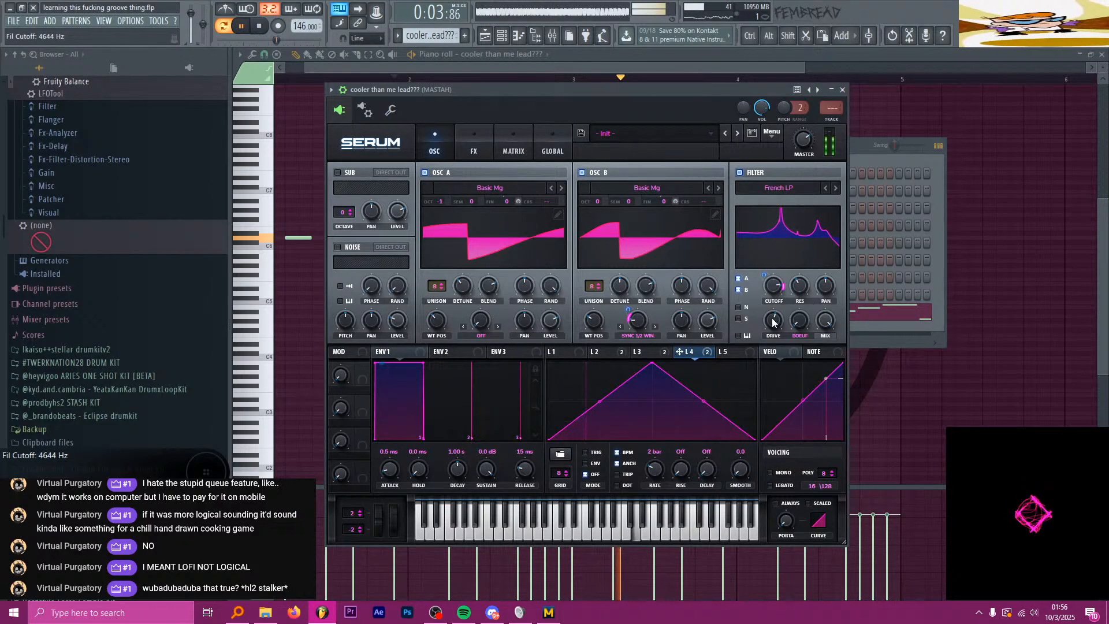
pyautogui.moveTo(550, 319); pyautogui.dragTo(544, 337)
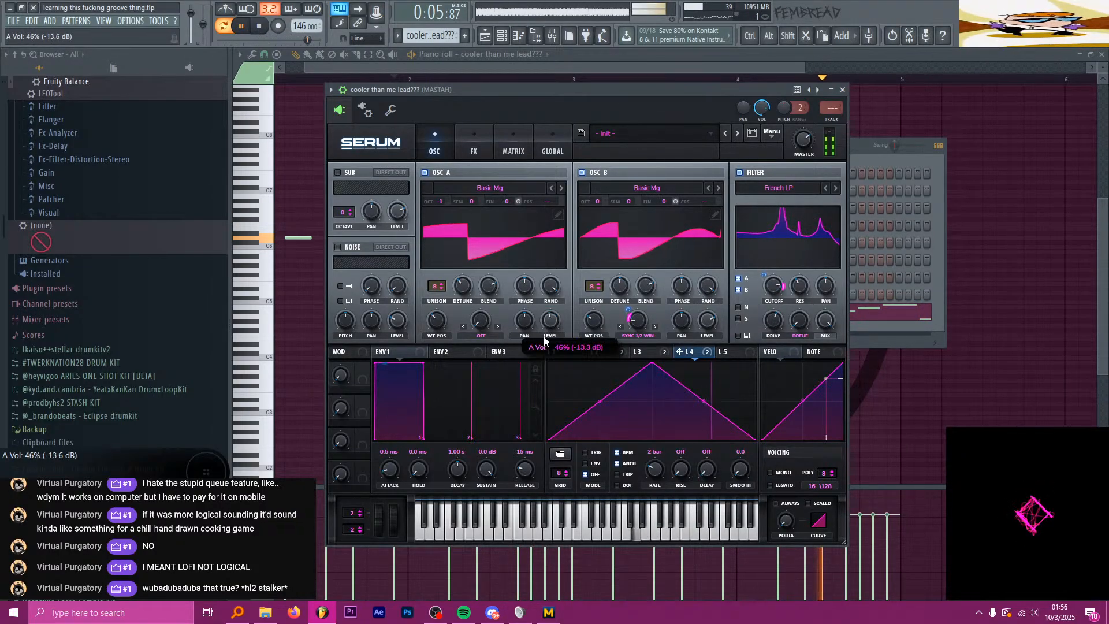
pyautogui.moveTo(801, 321); pyautogui.dragTo(770, 292)
# Step: Add a multiband compressor effect with a threshold of -9.2 dB, then close the synth and stop playback
pyautogui.click(475, 147)
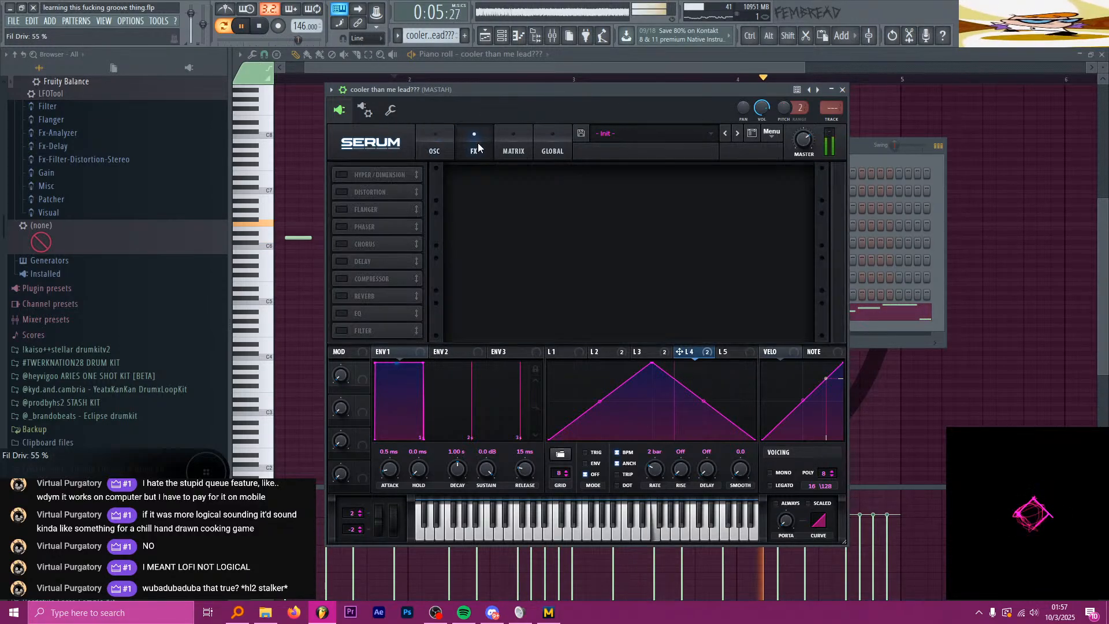
pyautogui.click(340, 278)
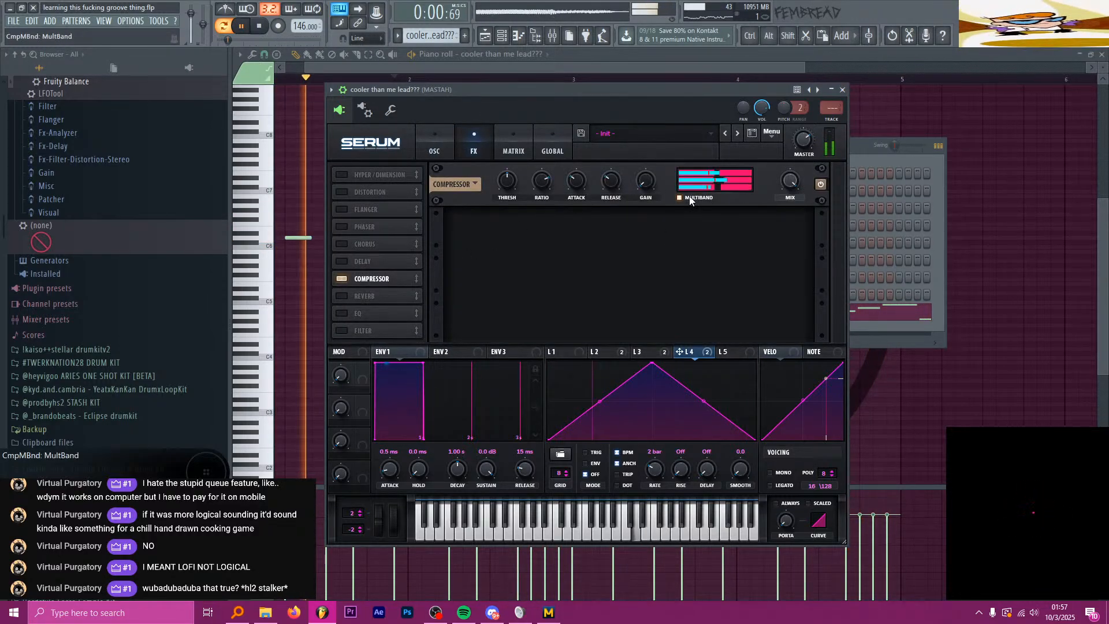
pyautogui.moveTo(514, 165); pyautogui.dragTo(509, 210)
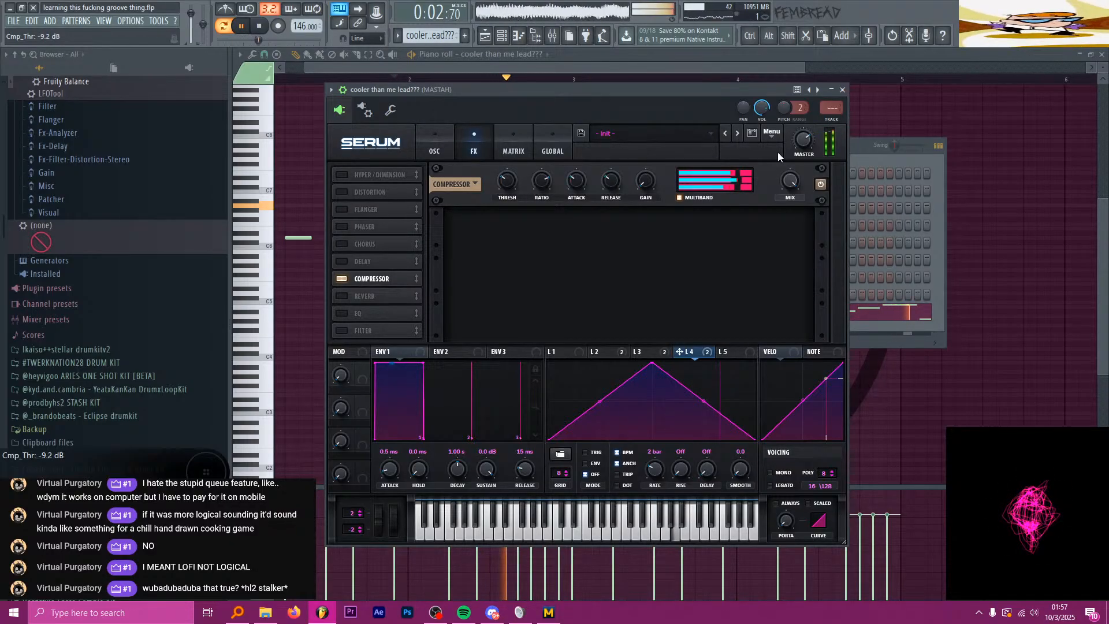
pyautogui.click(842, 89)
pyautogui.press('space')
# Step: Route the "cooler than me lead???" channel to its own mixer track and move that track to position 59 in the orange group
pyautogui.click(553, 35)
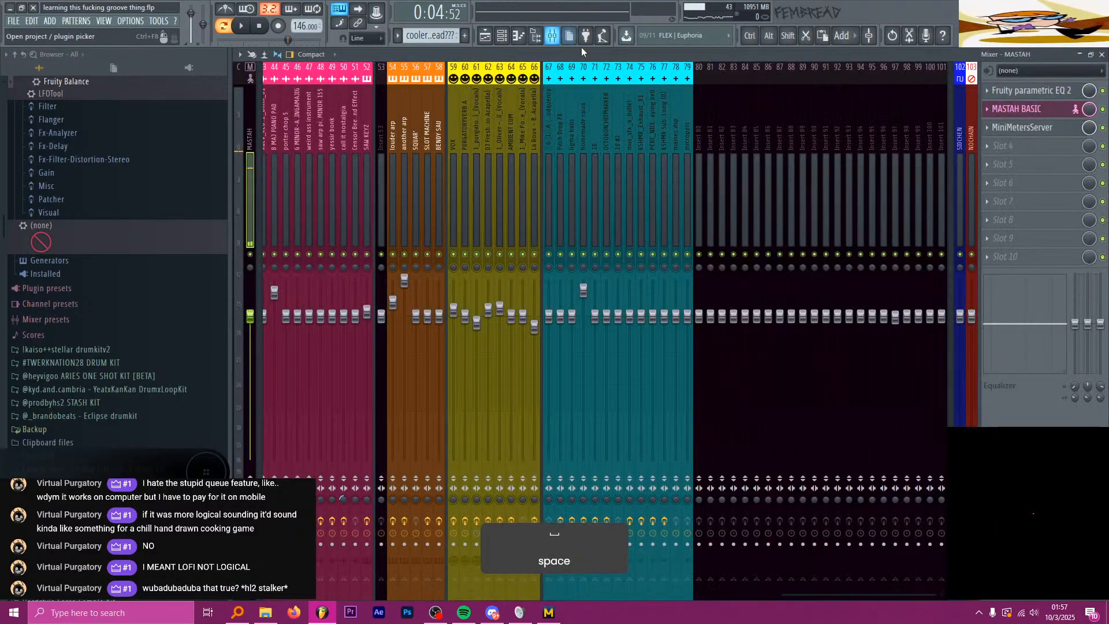
pyautogui.click(501, 40)
pyautogui.click(634, 296)
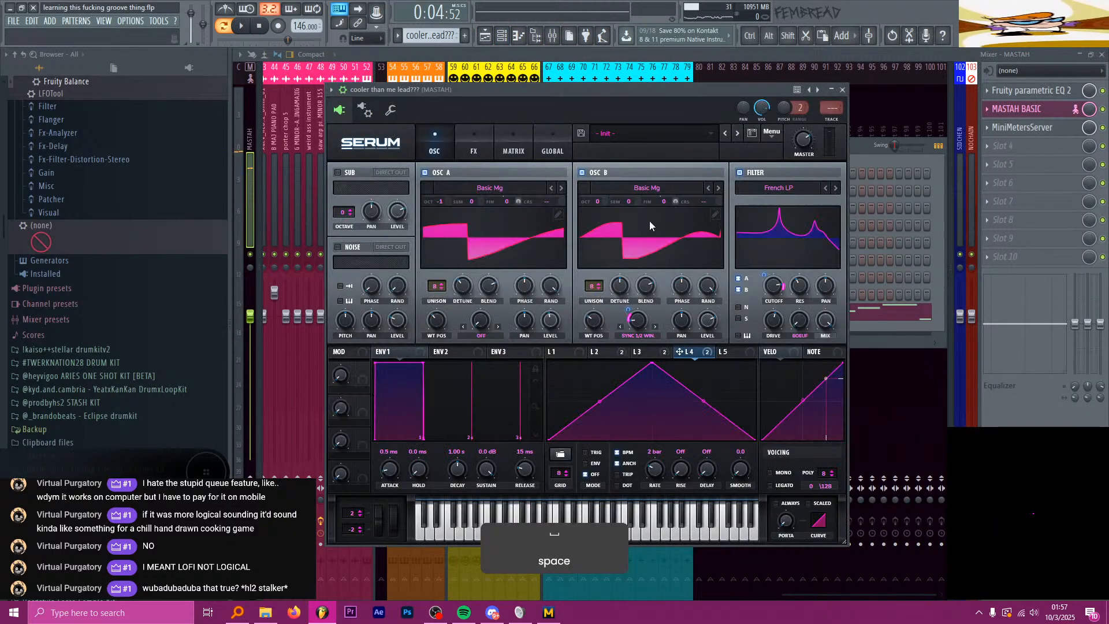
pyautogui.hotkey('ctrl', 'l')
pyautogui.moveTo(700, 117); pyautogui.dragTo(451, 118)
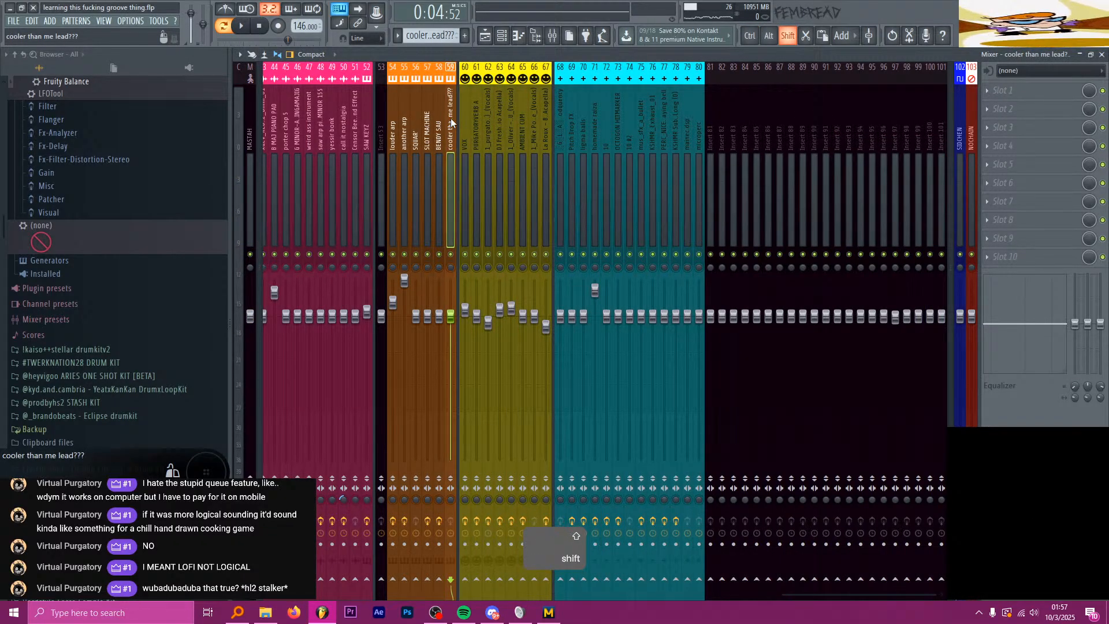
# Step: Find Fruity parametric EQ 2 with the search term "eq2" and load it in the lead track's first effect slot
pyautogui.write('eq2')
pyautogui.press('Return')
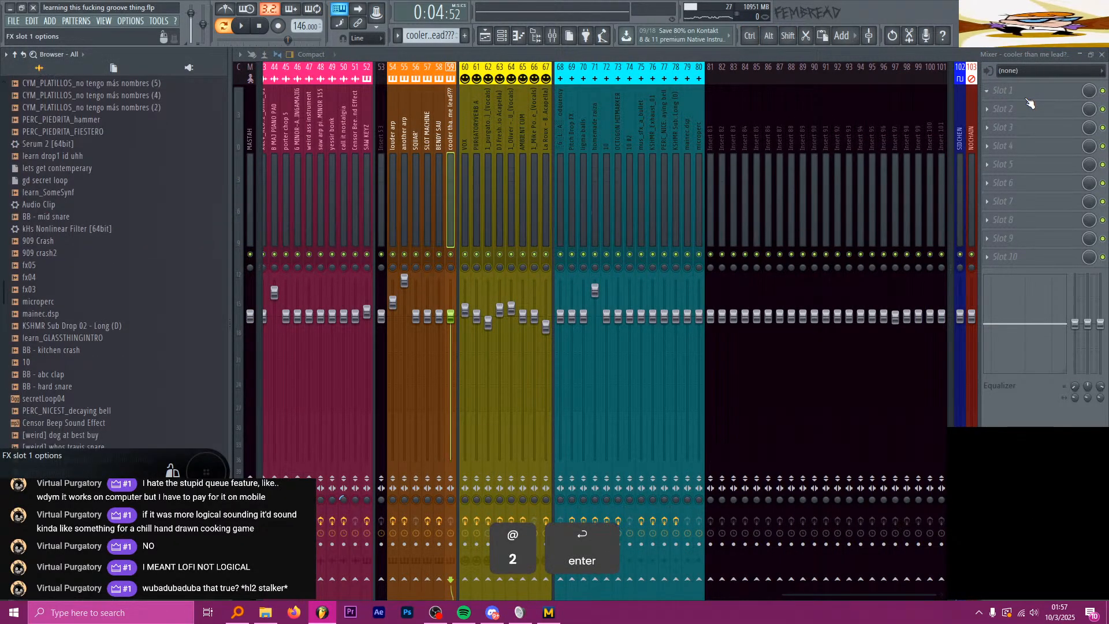
pyautogui.moveTo(584, 300); pyautogui.dragTo(1011, 91)
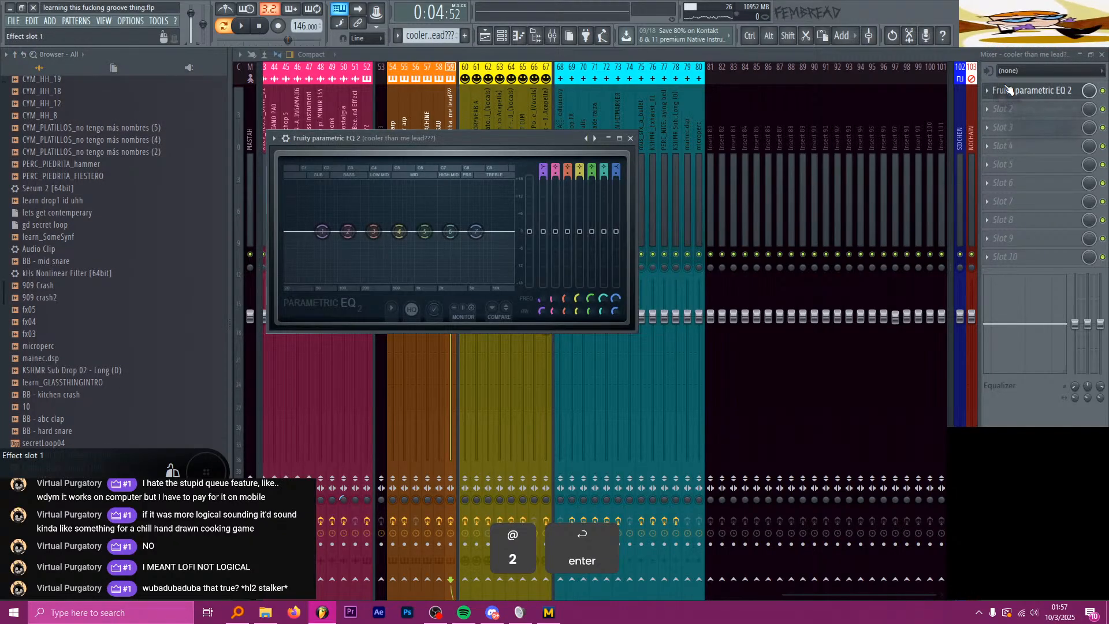
# Step: Shape the lead's EQ with a high-pass on band 1, cuts on bands 3, 4 and 6, and boosts on bands 5 and 7
pyautogui.moveTo(458, 142); pyautogui.dragTo(520, 139)
pyautogui.moveTo(632, 164); pyautogui.dragTo(632, 179)
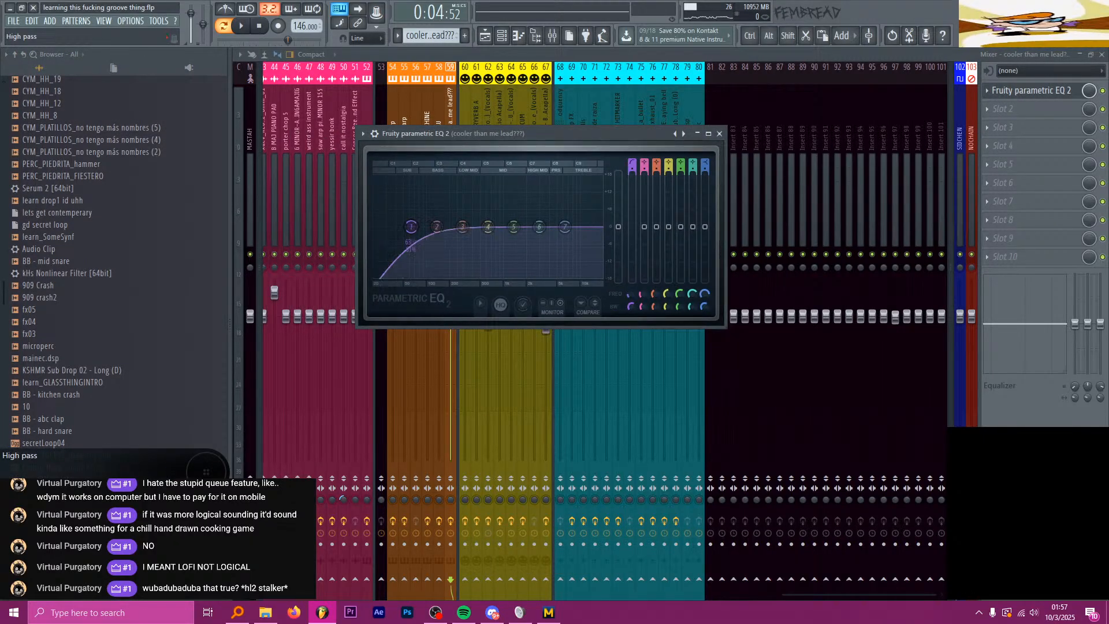
pyautogui.press('space')
pyautogui.moveTo(411, 226); pyautogui.dragTo(471, 243)
pyautogui.moveTo(489, 228); pyautogui.dragTo(545, 243)
pyautogui.moveTo(514, 227); pyautogui.dragTo(576, 218)
pyautogui.moveTo(450, 239); pyautogui.dragTo(453, 238)
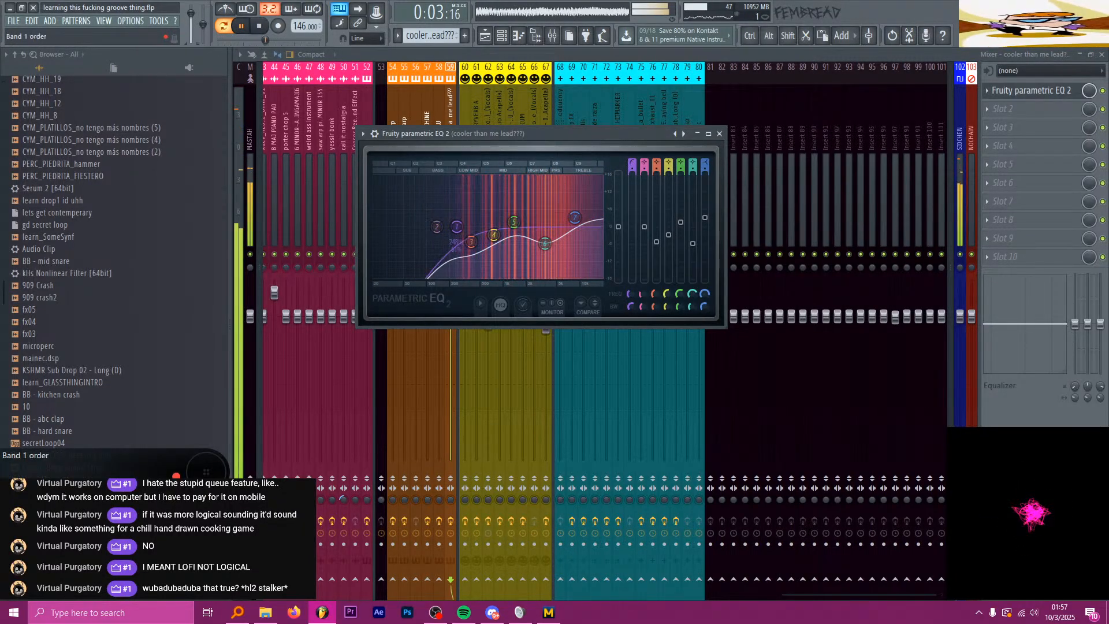
pyautogui.moveTo(632, 169); pyautogui.dragTo(632, 155)
pyautogui.press('Escape')
pyautogui.press('space')
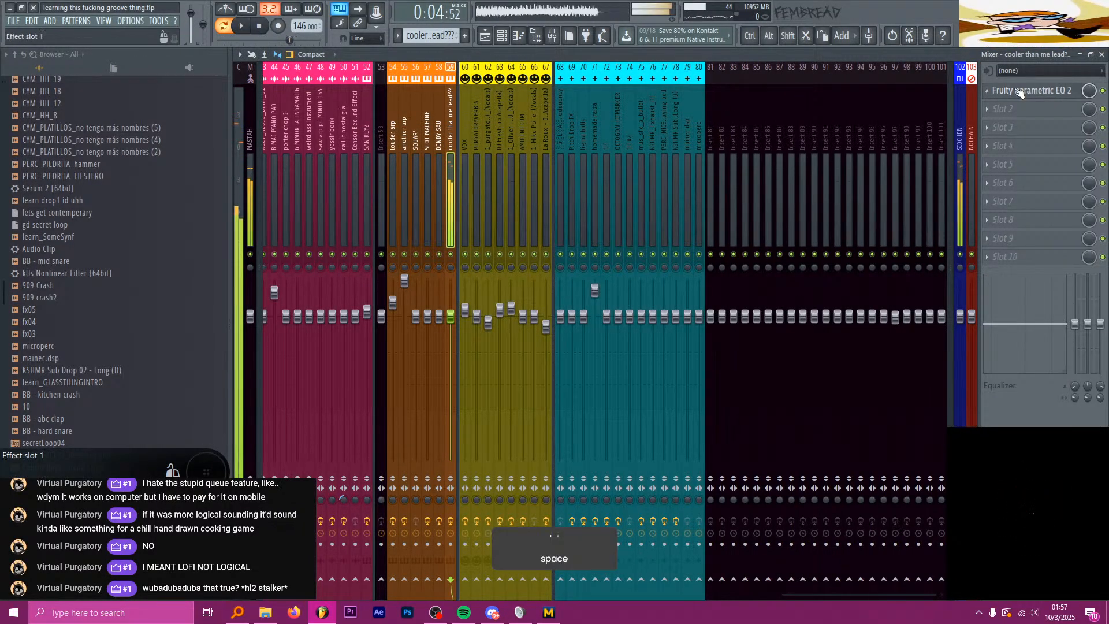
# Step: Try Fruity delay 2 in the lead track's second effect slot and audition it with the pattern
pyautogui.click(1003, 109)
pyautogui.click(838, 126)
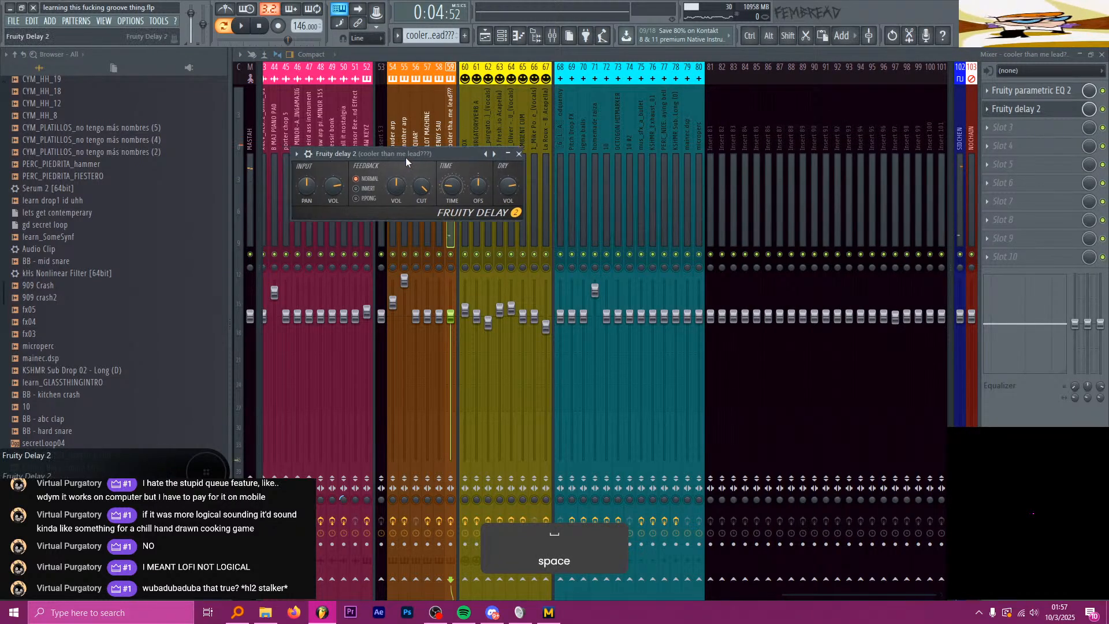
pyautogui.moveTo(405, 157); pyautogui.dragTo(446, 154)
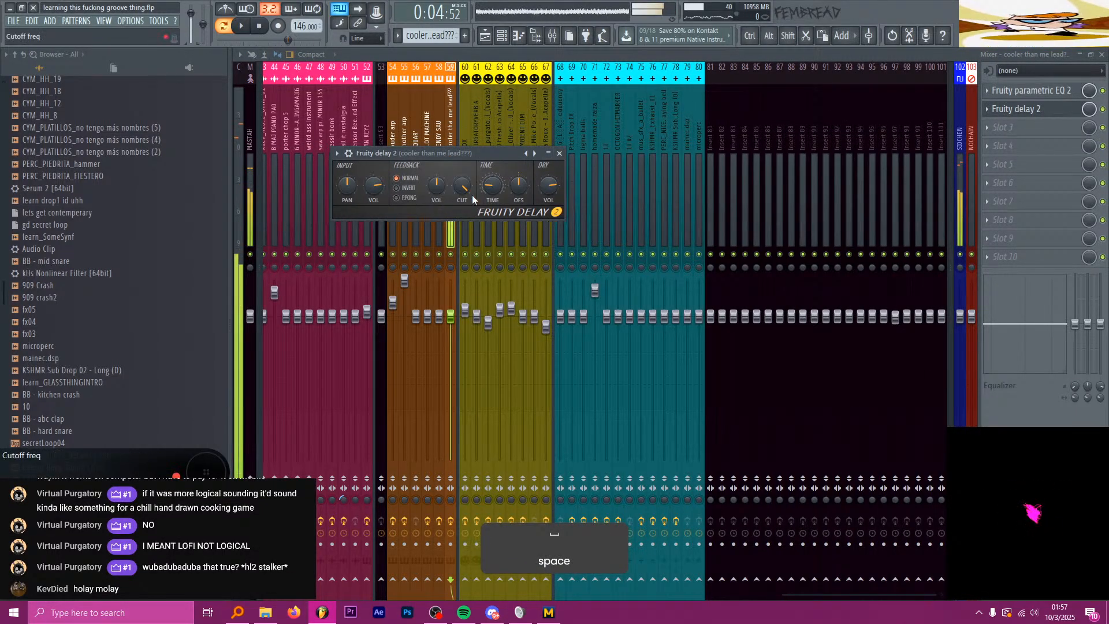
pyautogui.press('space')
pyautogui.moveTo(546, 153); pyautogui.dragTo(536, 154)
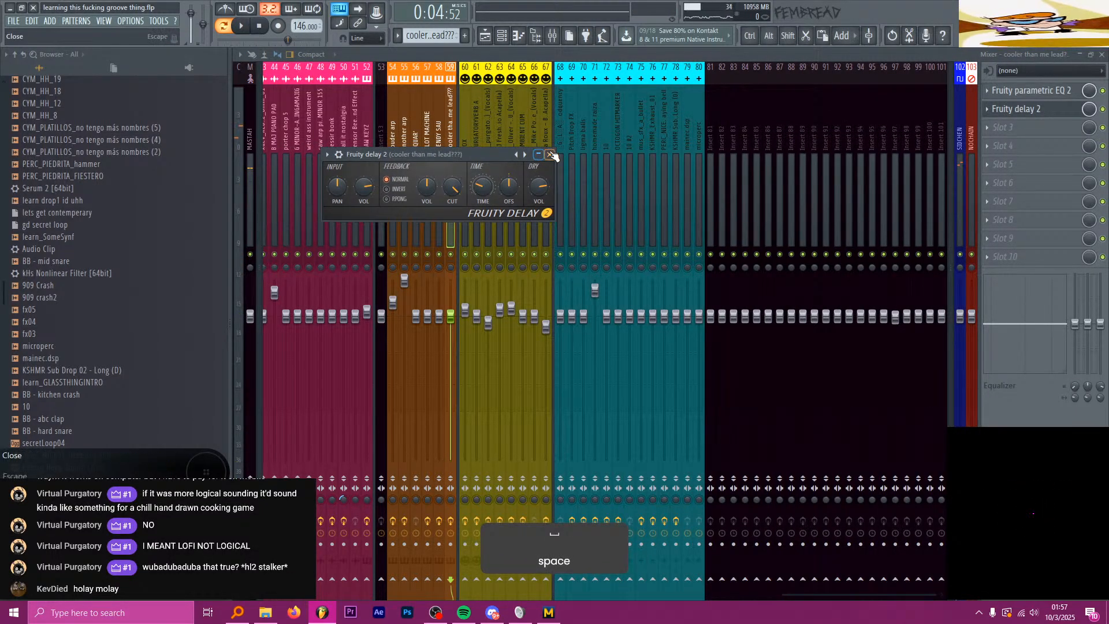
pyautogui.click(550, 155)
# Step: Load Fruity delay bank in the lead track's second effect slot in place of Fruity delay 2 and audition it
pyautogui.click(987, 109)
pyautogui.moveTo(1003, 124)
pyautogui.click(808, 140)
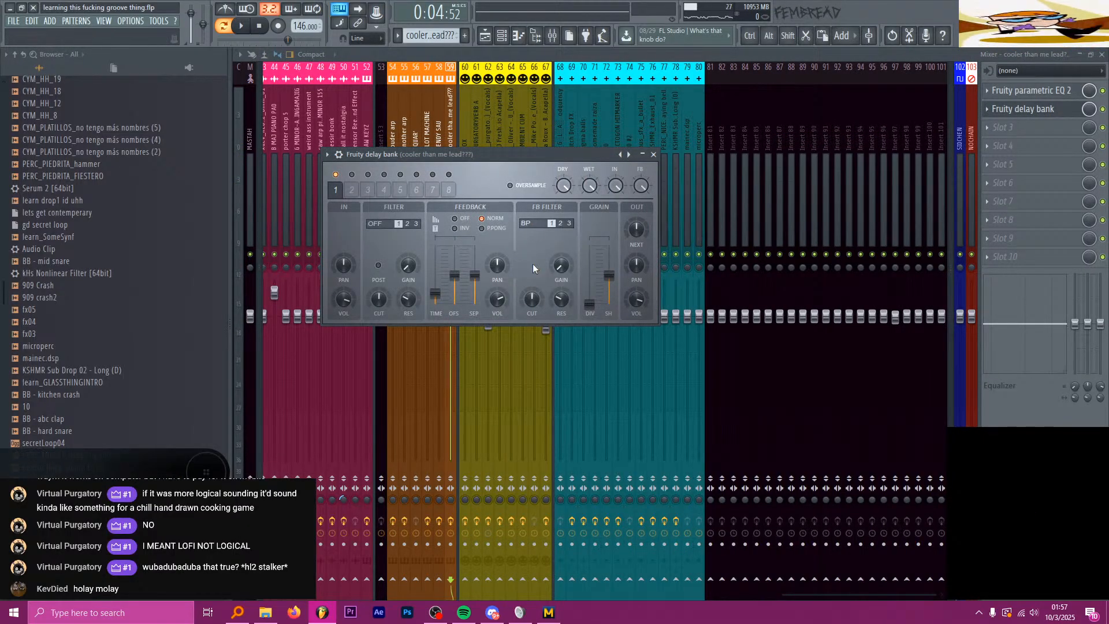
pyautogui.press('space')
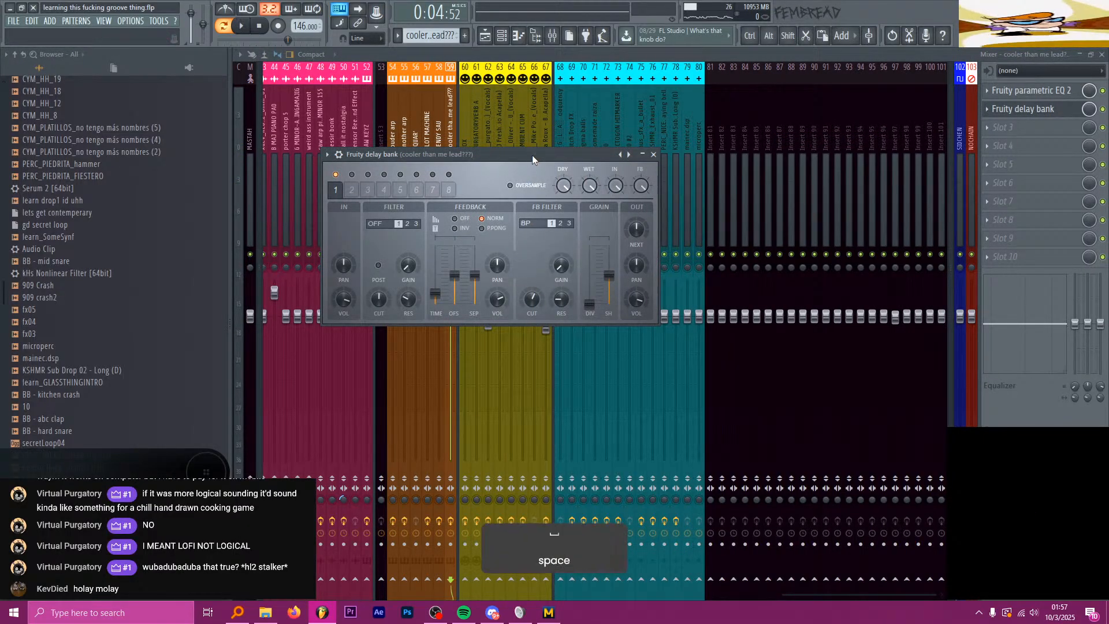
# Step: Raise the delay bank's feedback time slightly and set its feedback filter cutoff to 56% while playing the pattern
pyautogui.moveTo(532, 155); pyautogui.dragTo(547, 155)
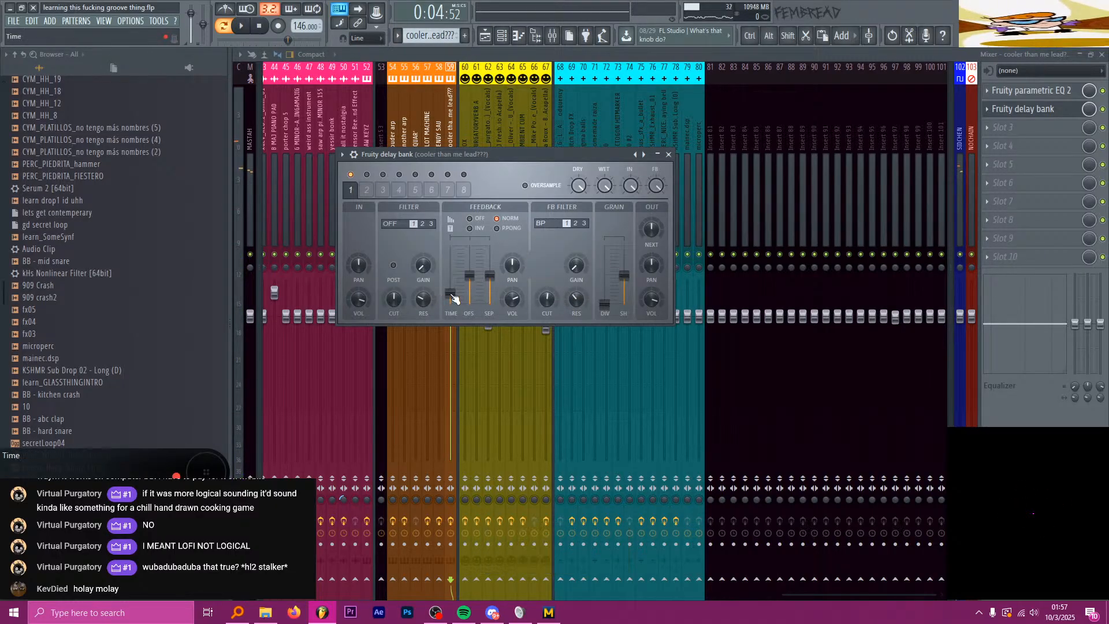
pyautogui.press('space')
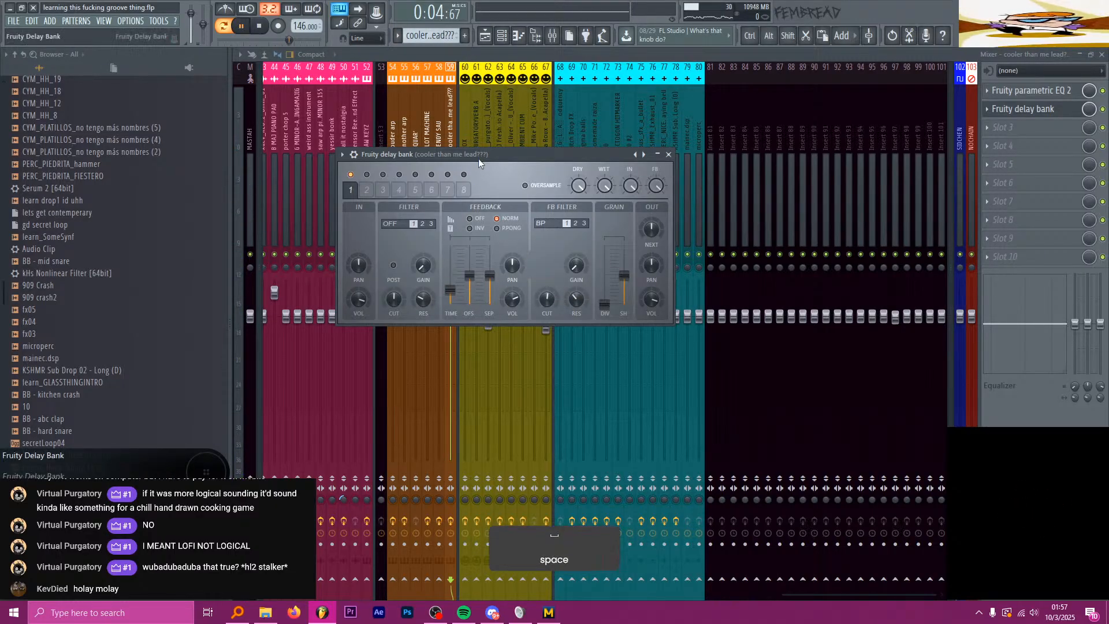
pyautogui.moveTo(478, 154); pyautogui.dragTo(465, 150)
pyautogui.press('space')
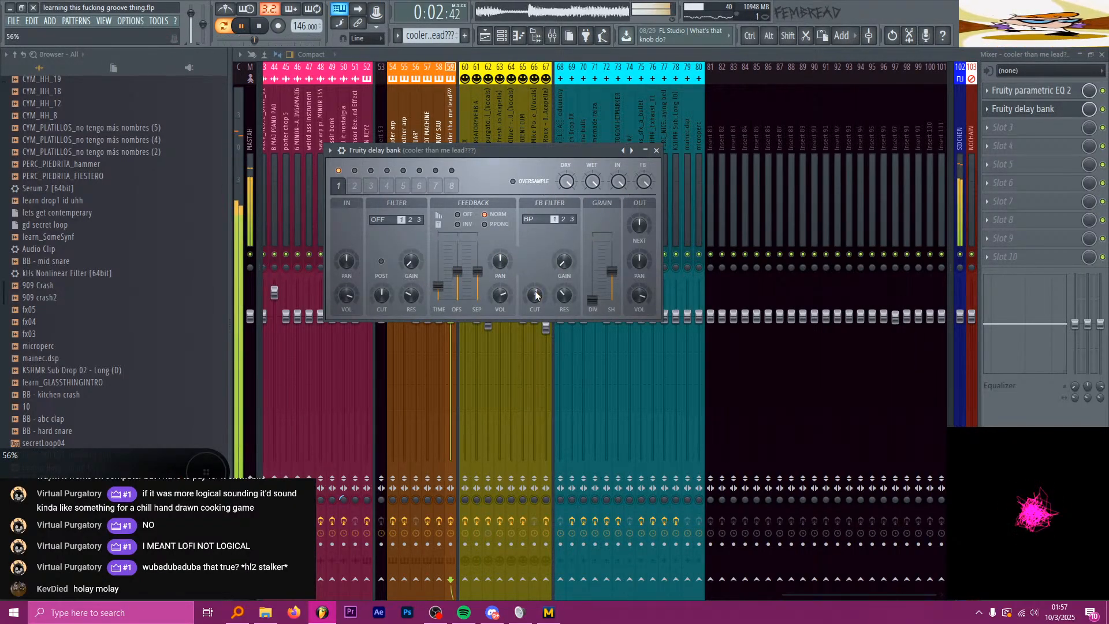
pyautogui.click(656, 151)
pyautogui.click(1047, 125)
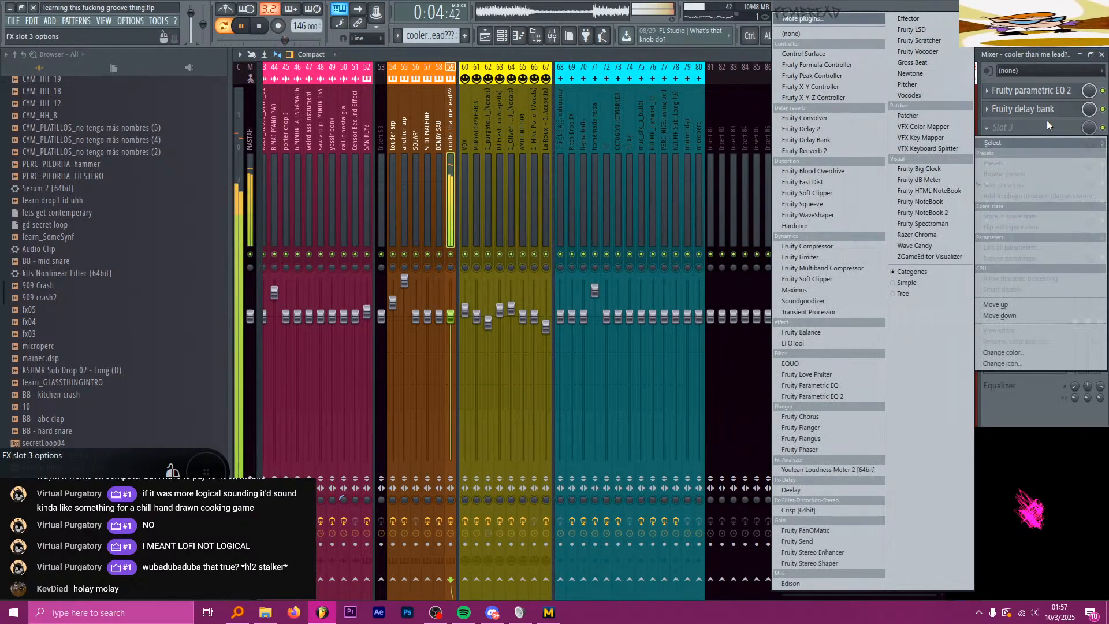
pyautogui.click(1046, 122)
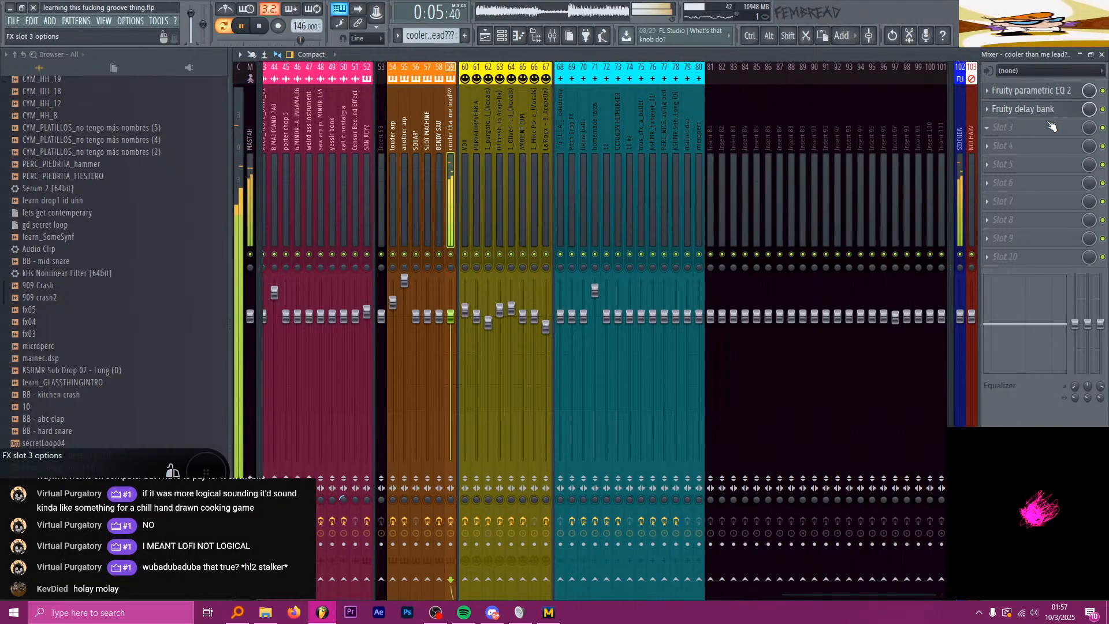
# Step: Try oscillator A of the lead at octave 0, return it to -1, and set its wavetable position to 79
pyautogui.click(488, 38)
pyautogui.click(482, 305)
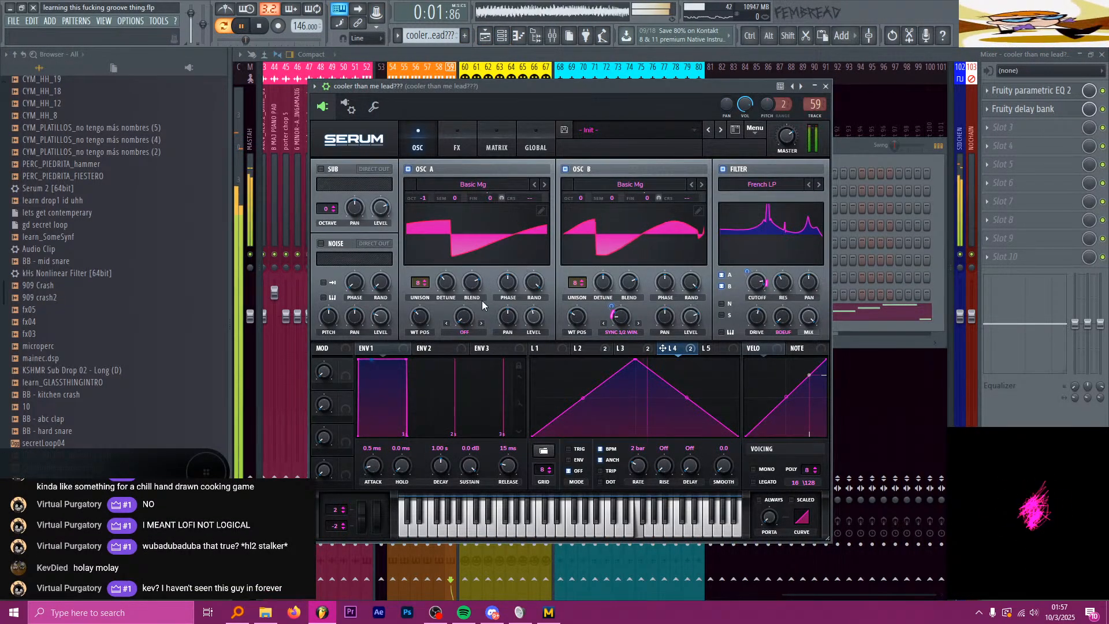
pyautogui.moveTo(420, 317); pyautogui.dragTo(434, 289)
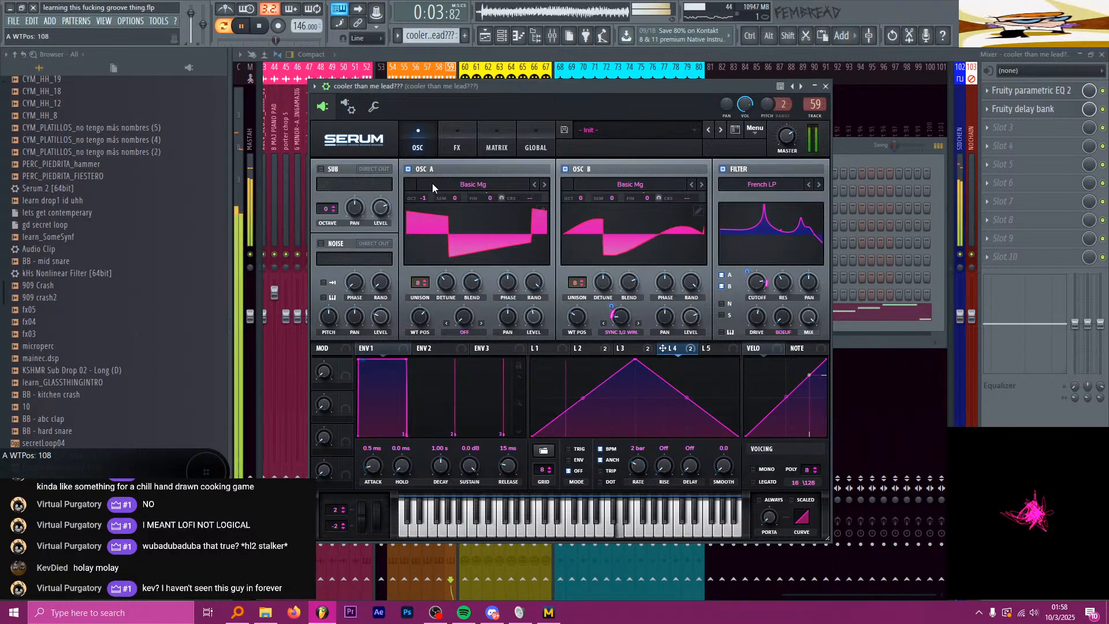
pyautogui.moveTo(427, 198); pyautogui.dragTo(426, 191)
pyautogui.moveTo(420, 315); pyautogui.dragTo(421, 342)
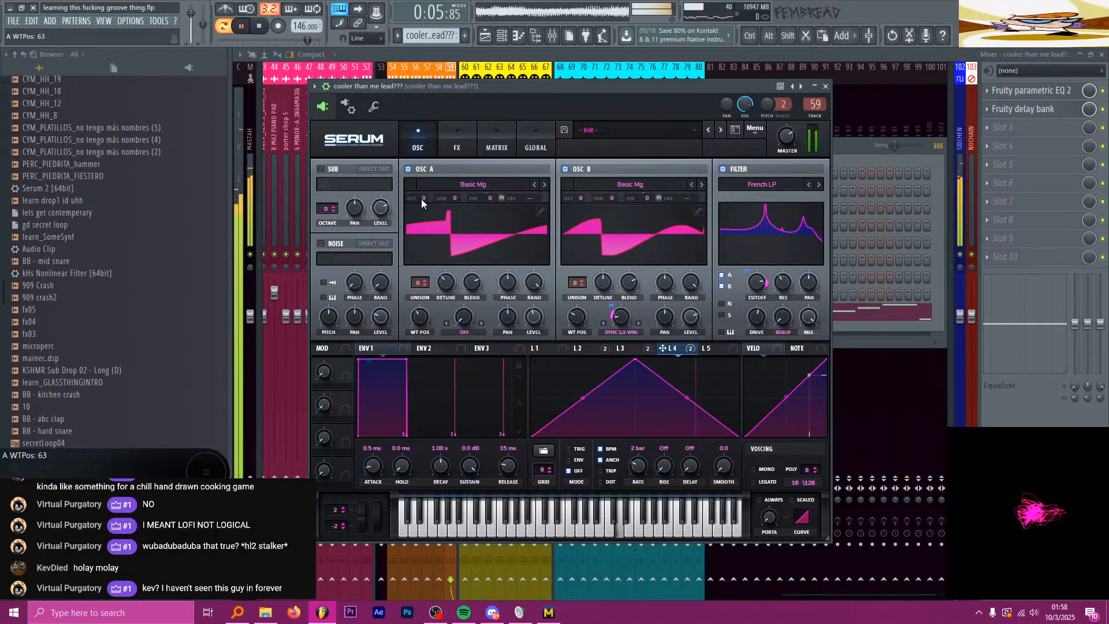
pyautogui.moveTo(423, 198); pyautogui.dragTo(424, 208)
pyautogui.moveTo(426, 314); pyautogui.dragTo(431, 303)
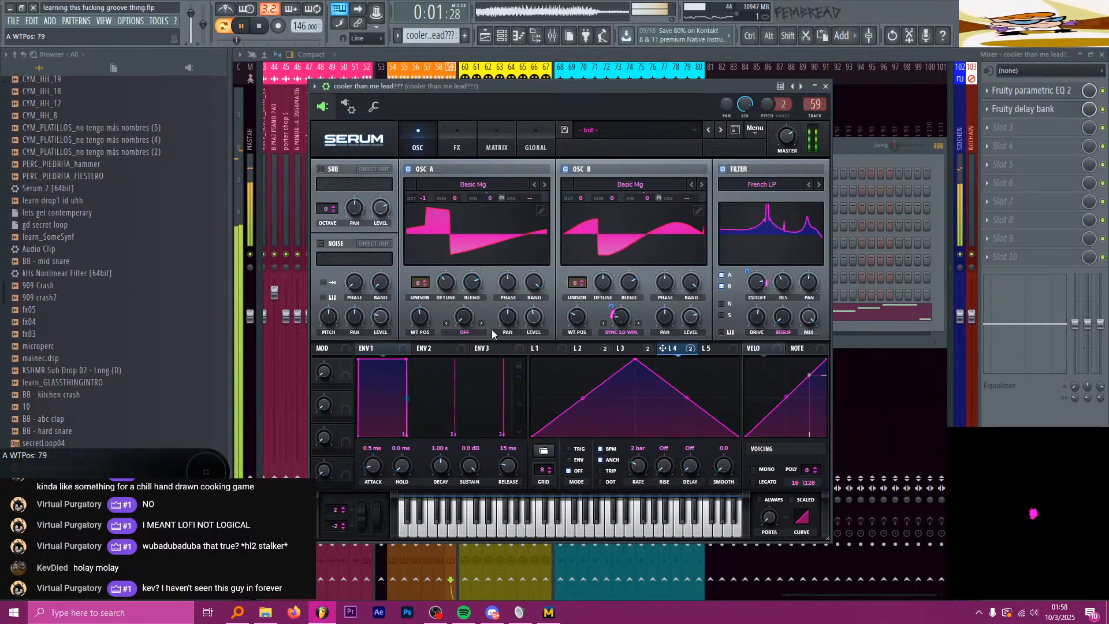
# Step: Set oscillator A's warp mode to AM (from B), change its wavetable position, and audition warp amounts before returning warp to 0%
pyautogui.click(470, 332)
pyautogui.click(494, 291)
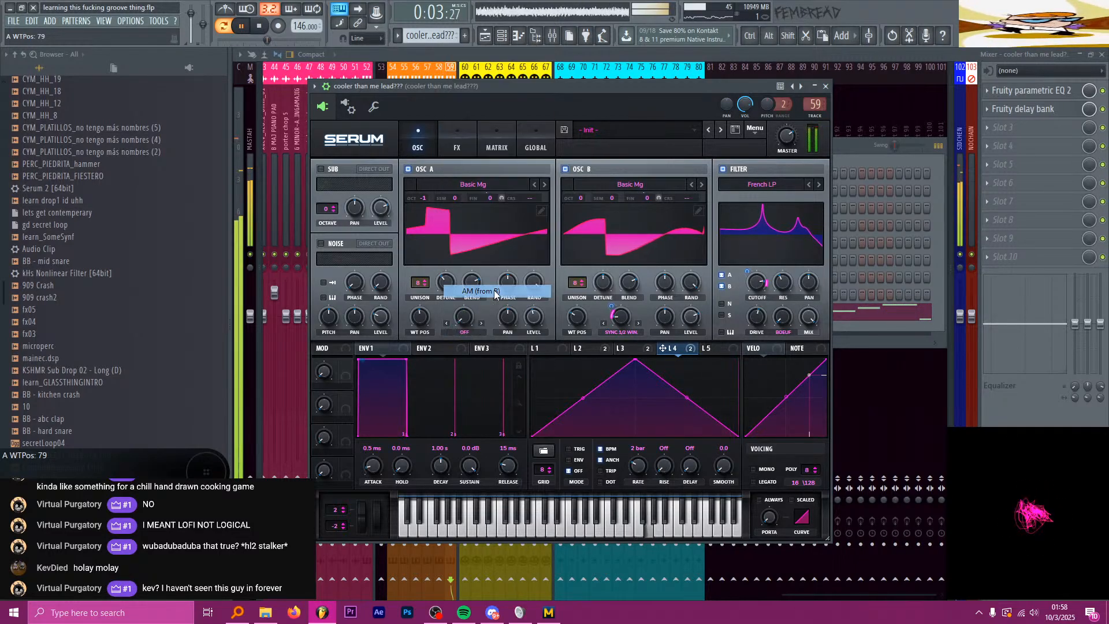
pyautogui.click(467, 333)
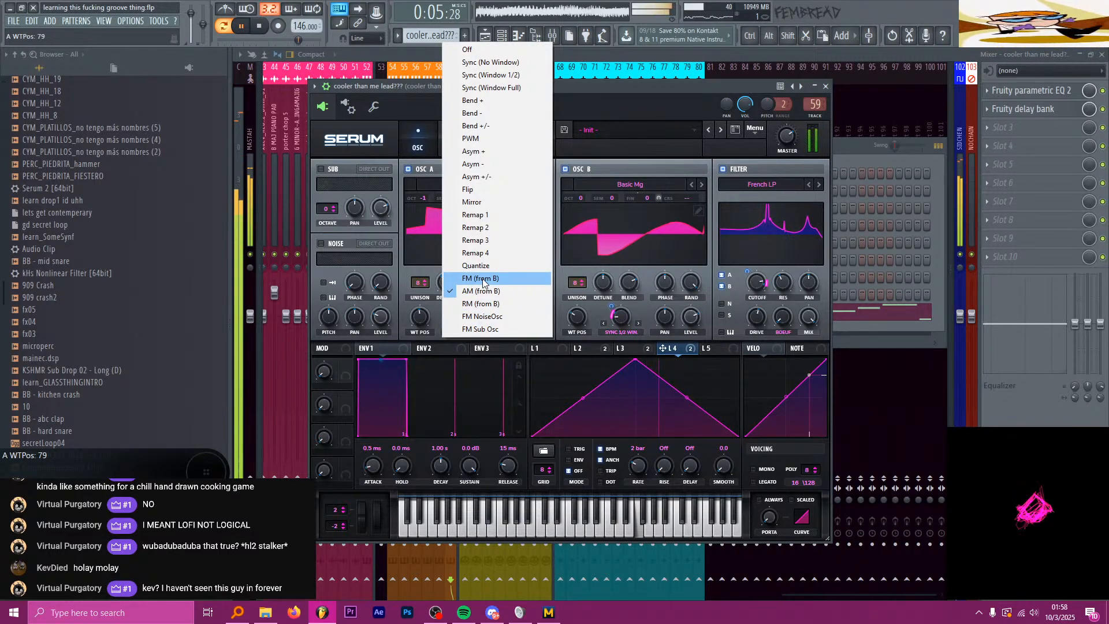
pyautogui.click(481, 291)
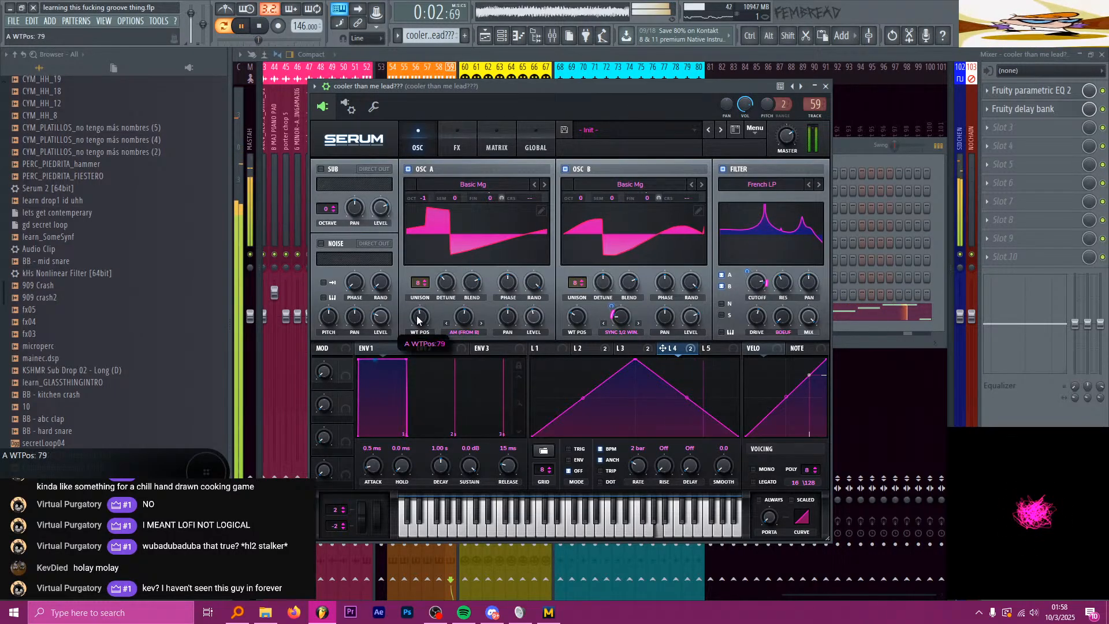
pyautogui.moveTo(421, 316); pyautogui.dragTo(462, 335)
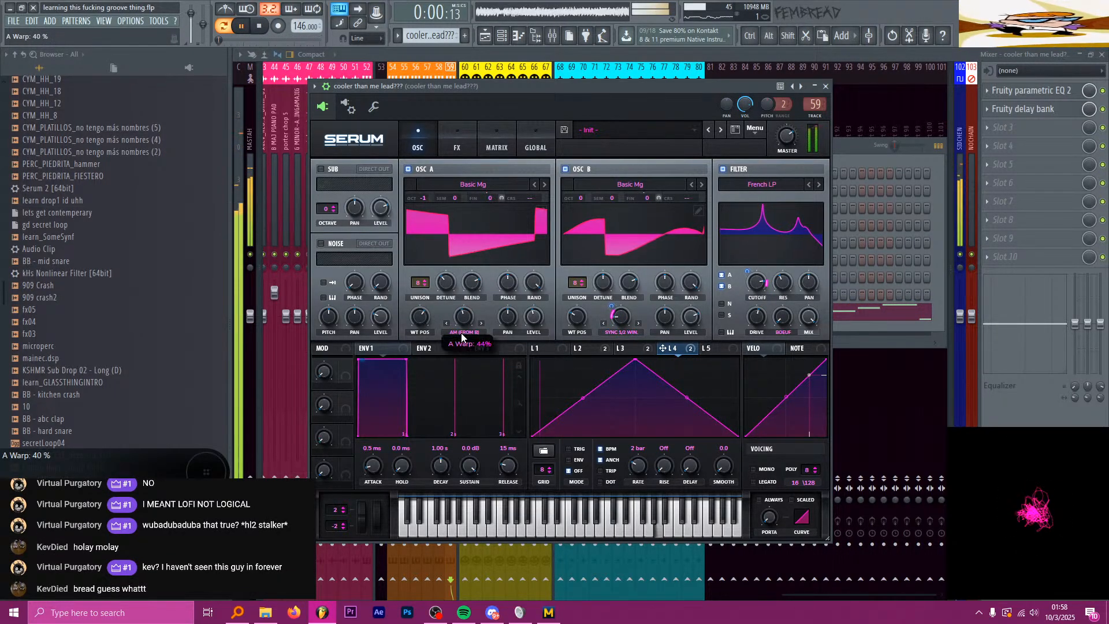
# Step: Check the compressor on Serum's effects page, stop playback and close the synth
pyautogui.click(457, 140)
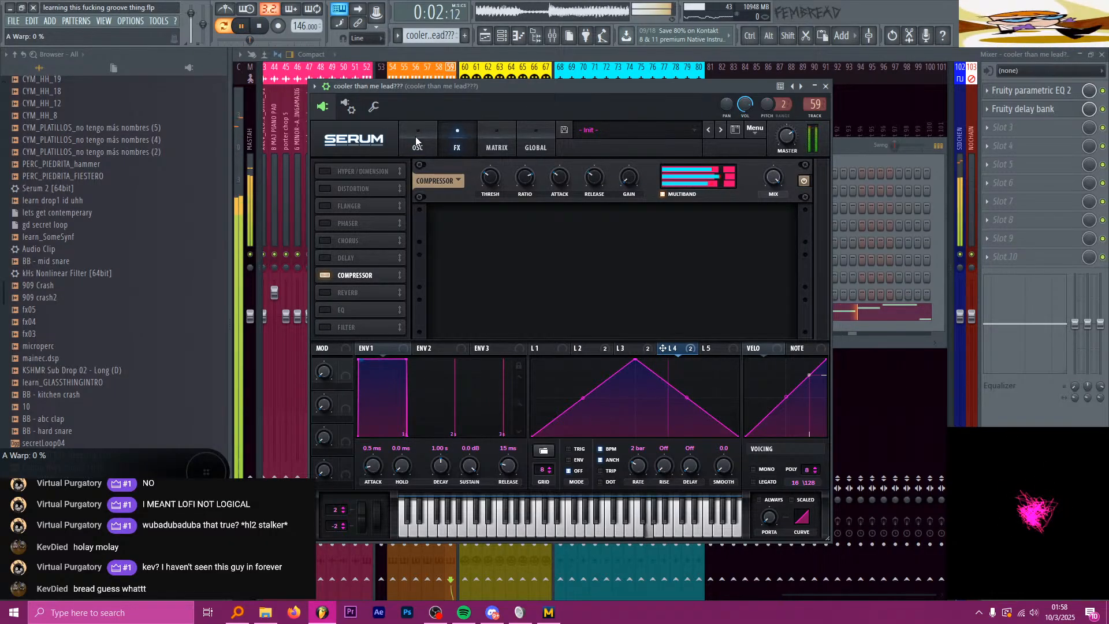
pyautogui.moveTo(381, 273); pyautogui.dragTo(394, 183)
pyautogui.press('space')
pyautogui.click(825, 86)
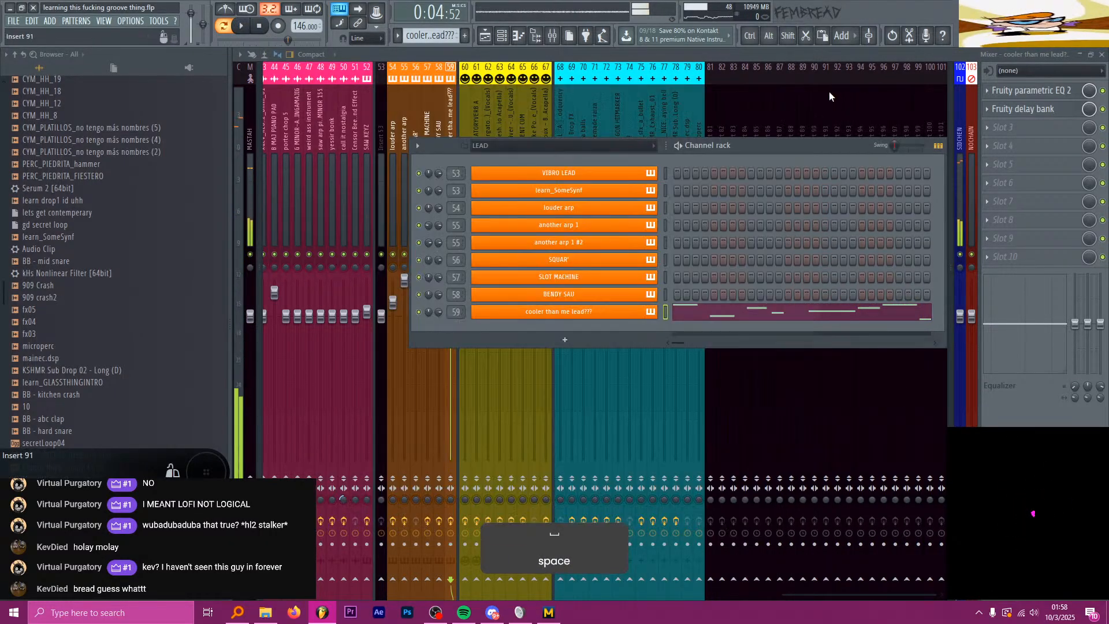
# Step: Deepen the cuts on bands 3 and 4 of the lead's EQ, boost band 5 more and shift band 6 slightly higher
pyautogui.click(451, 122)
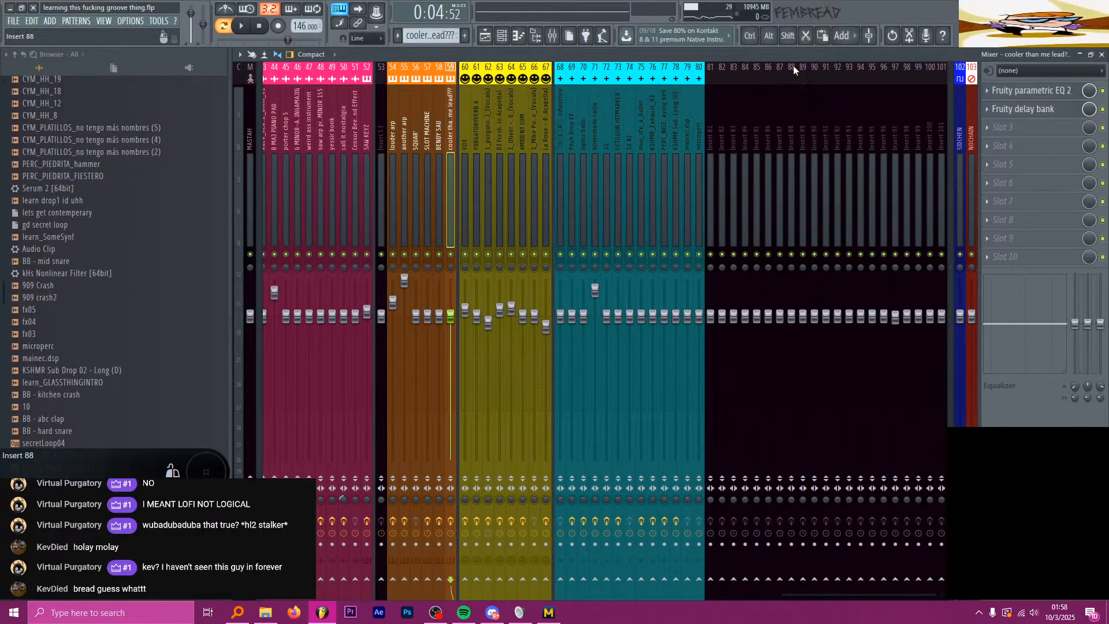
pyautogui.click(1038, 93)
pyautogui.press('space')
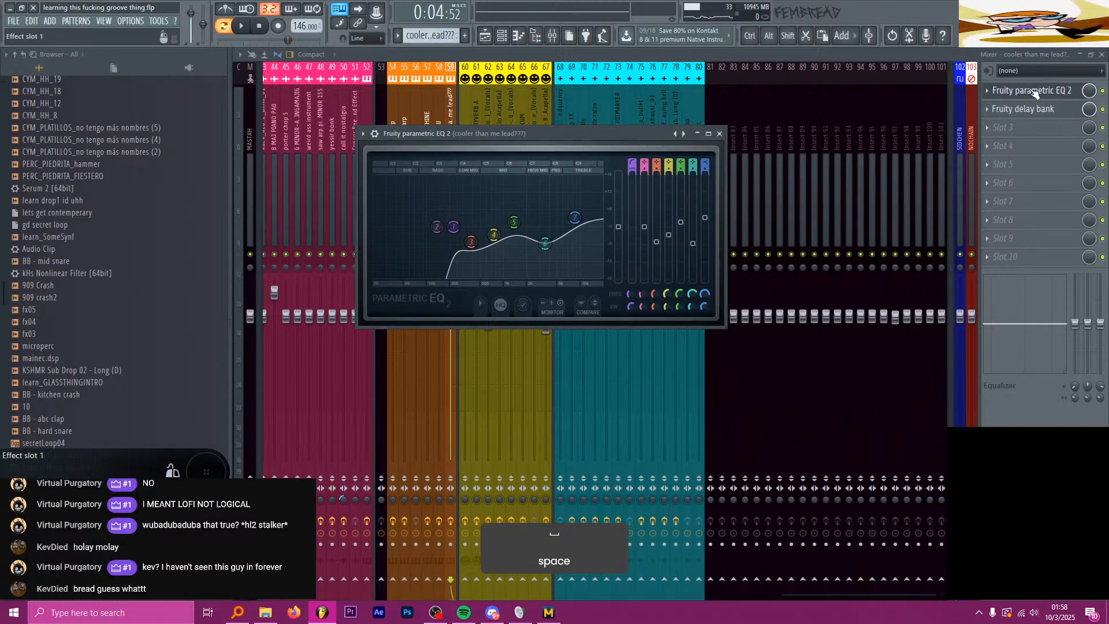
pyautogui.moveTo(471, 242); pyautogui.dragTo(514, 214)
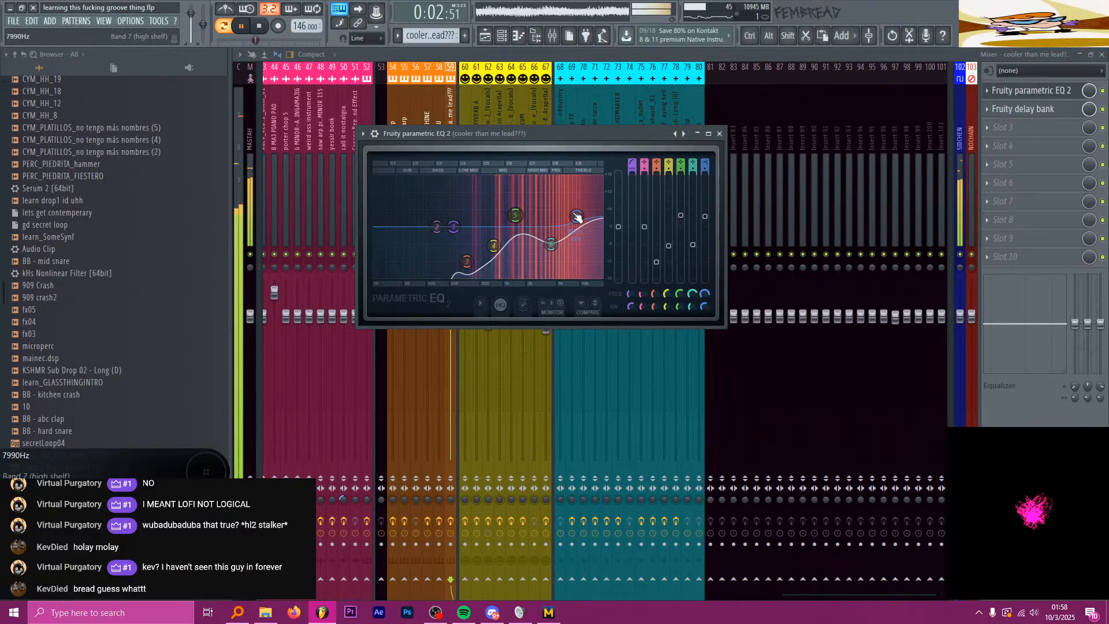
pyautogui.click(719, 133)
pyautogui.press('space')
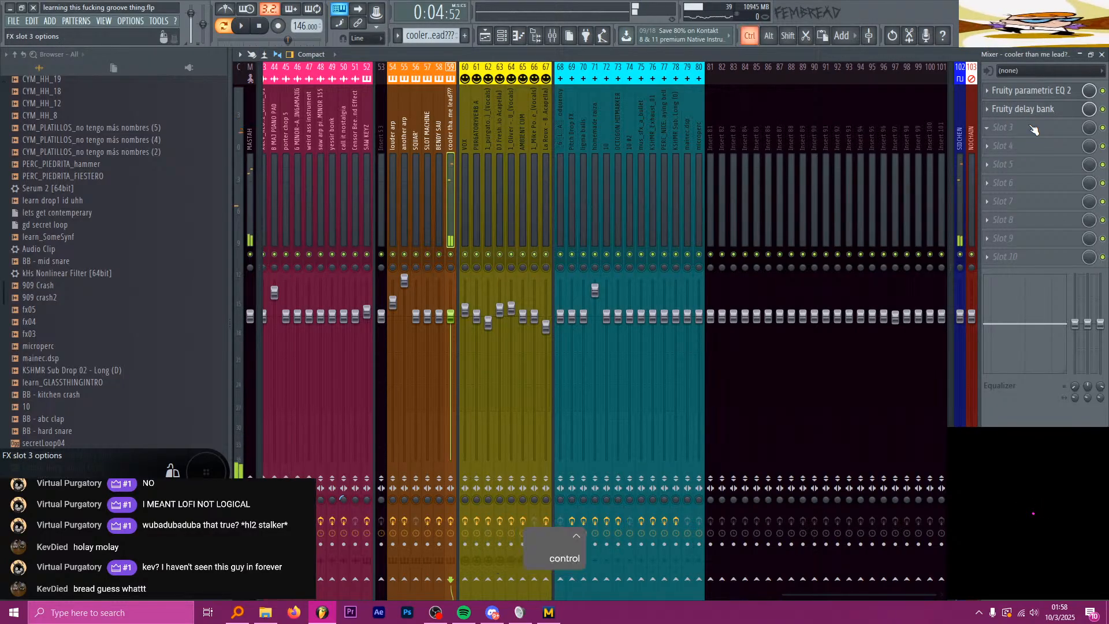
# Step: Find kHs Ring Mod in the browser and load it into the lead track's third effect slot
pyautogui.hotkey('ctrl', 'f')
pyautogui.write('khs ')
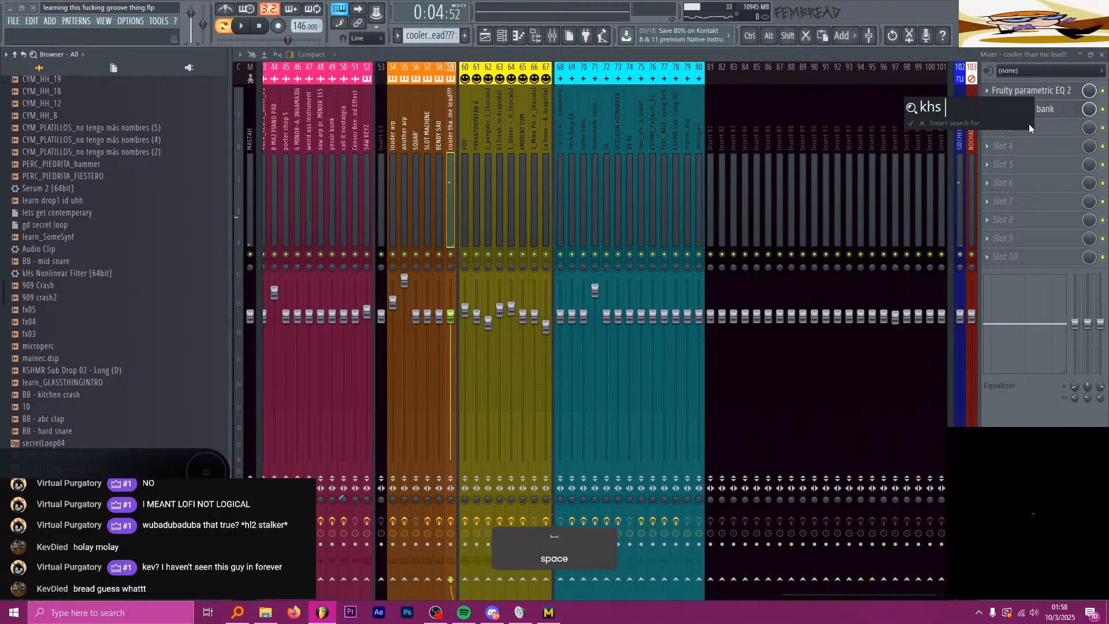
pyautogui.write('ring mod')
pyautogui.press('Return')
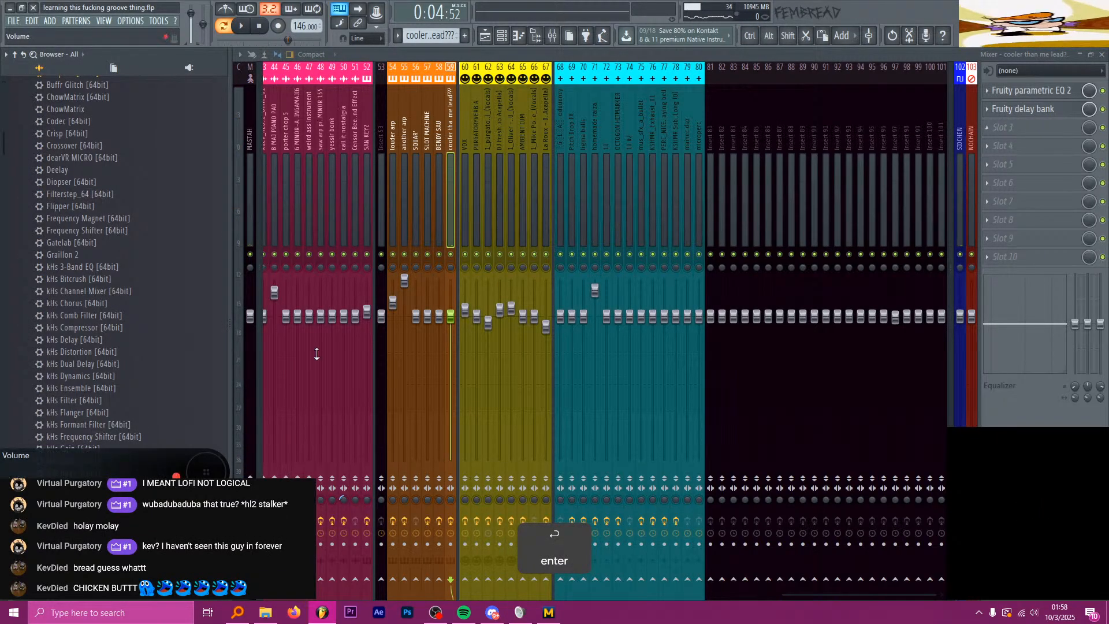
pyautogui.moveTo(473, 417); pyautogui.dragTo(1016, 127)
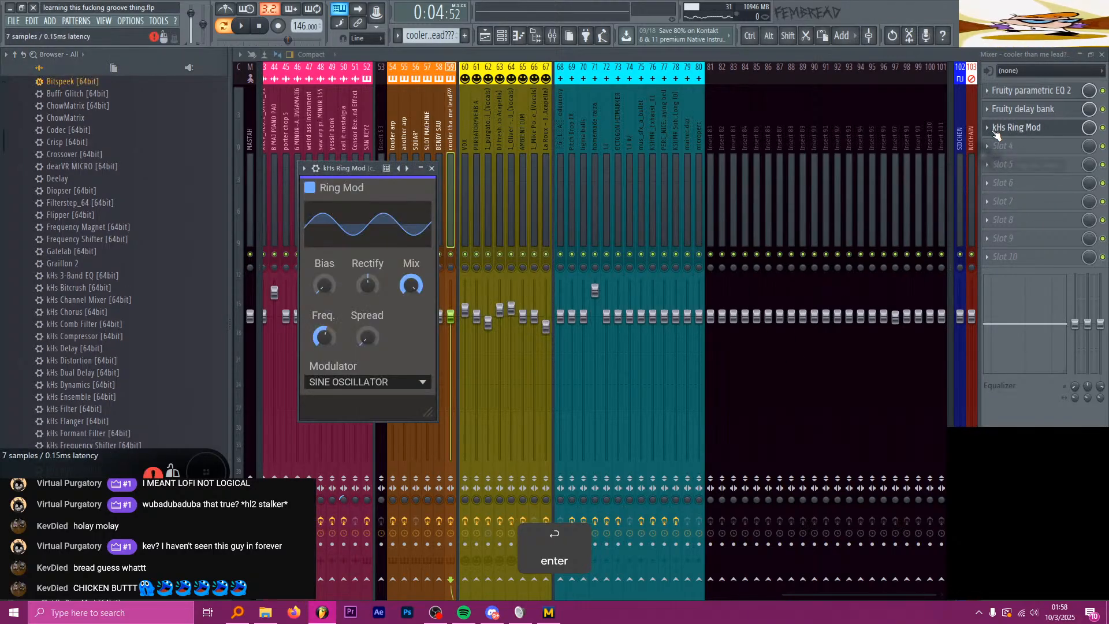
# Step: Turn the Ring Mod's bias and frequency up to maximum while playing the pattern
pyautogui.moveTo(352, 171); pyautogui.dragTo(449, 136)
pyautogui.click(523, 142)
pyautogui.press('space')
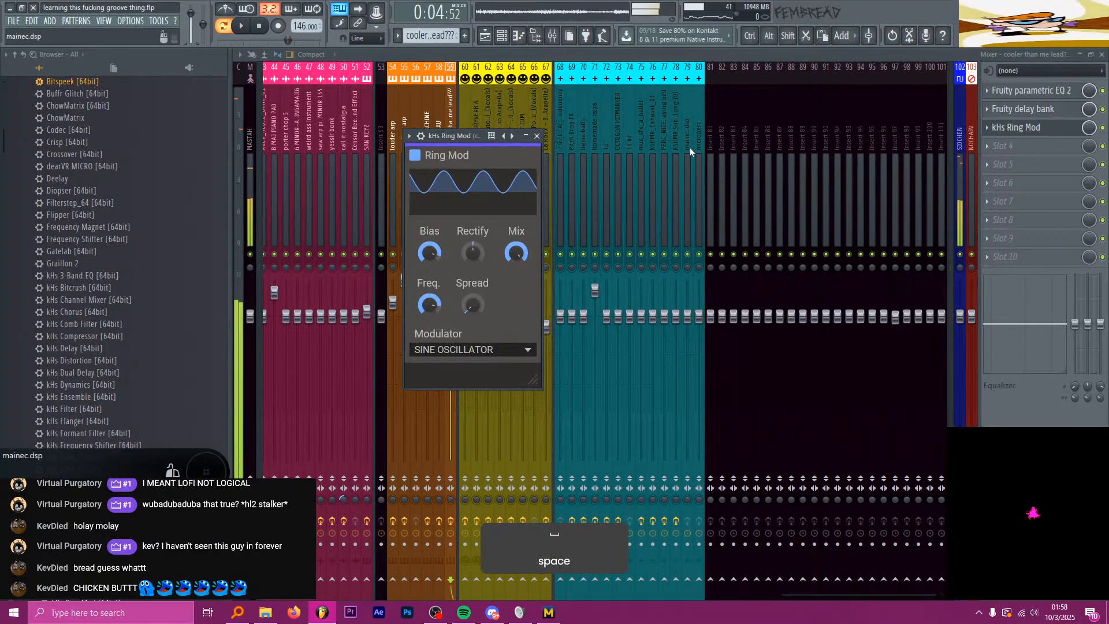
# Step: Move the Ring Mod to the first effect slot, lower its mix level to about 32% and check the EQ
pyautogui.moveTo(1033, 127); pyautogui.dragTo(1088, 114)
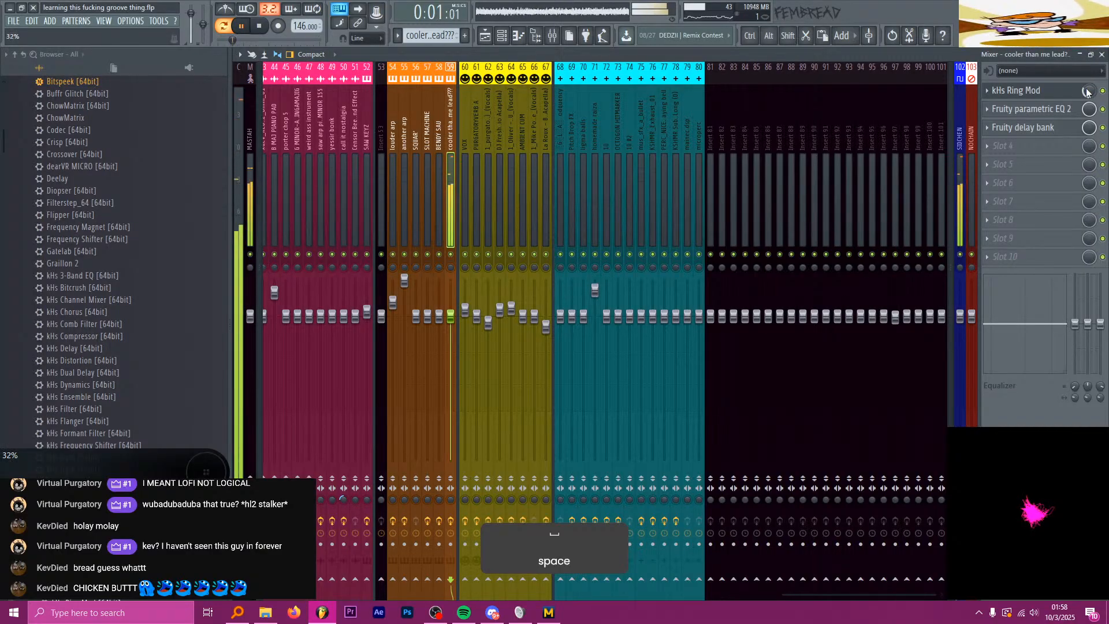
pyautogui.click(1031, 109)
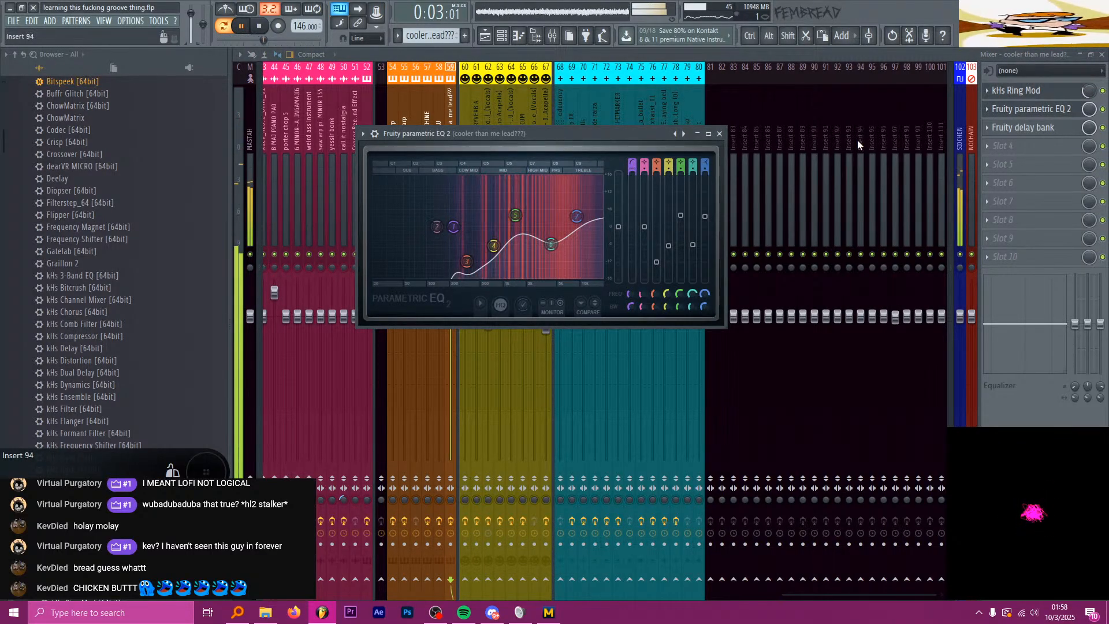
pyautogui.click(1049, 110)
# Step: Move the delay bank down to the fourth slot and load Patcher with the GAME N SAUCE preset in the third
pyautogui.click(1044, 146)
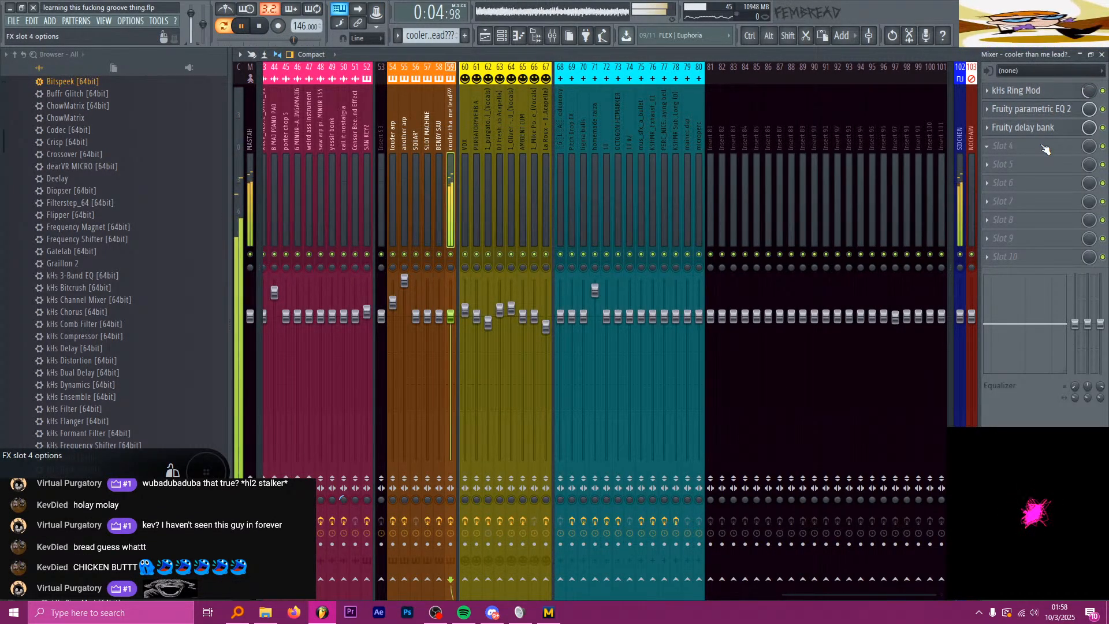
pyautogui.press('space')
pyautogui.click(1040, 127)
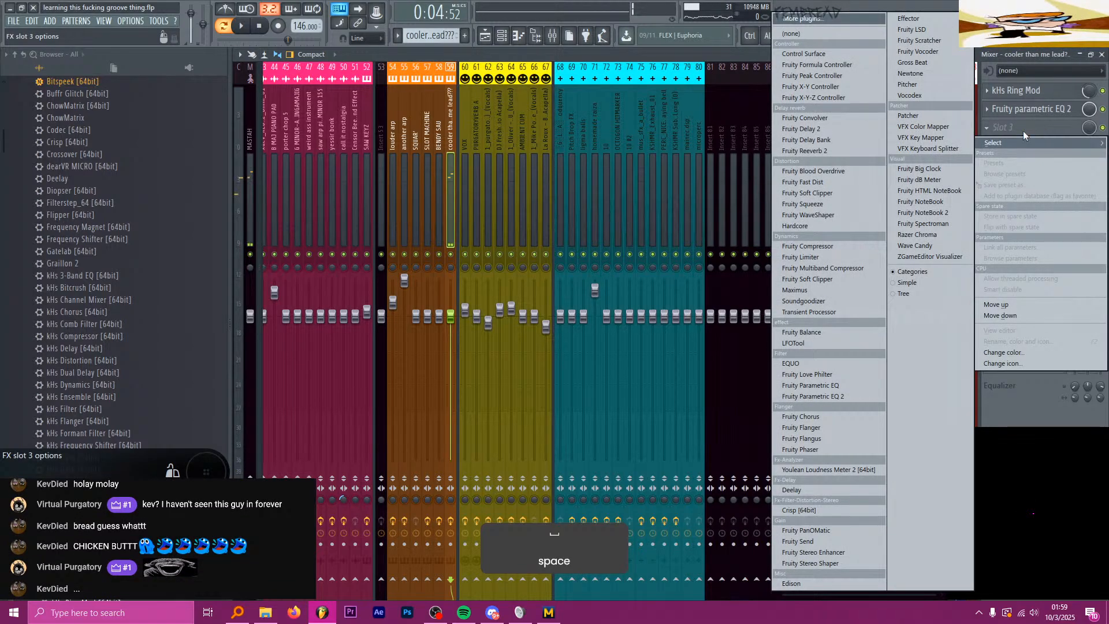
pyautogui.click(919, 114)
pyautogui.rightClick(618, 200)
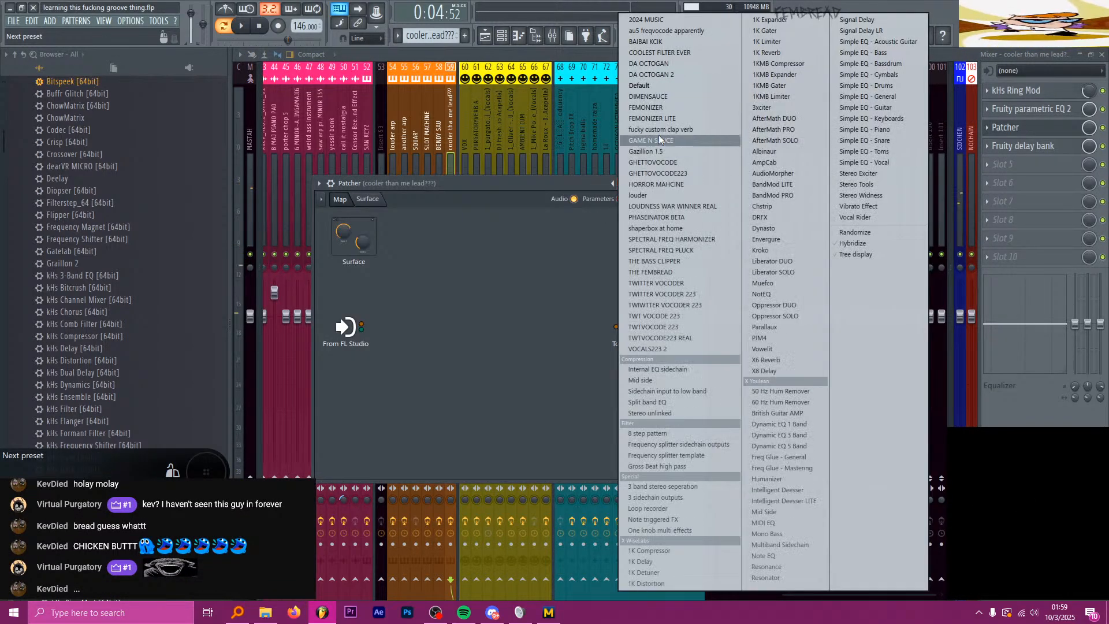
pyautogui.click(675, 141)
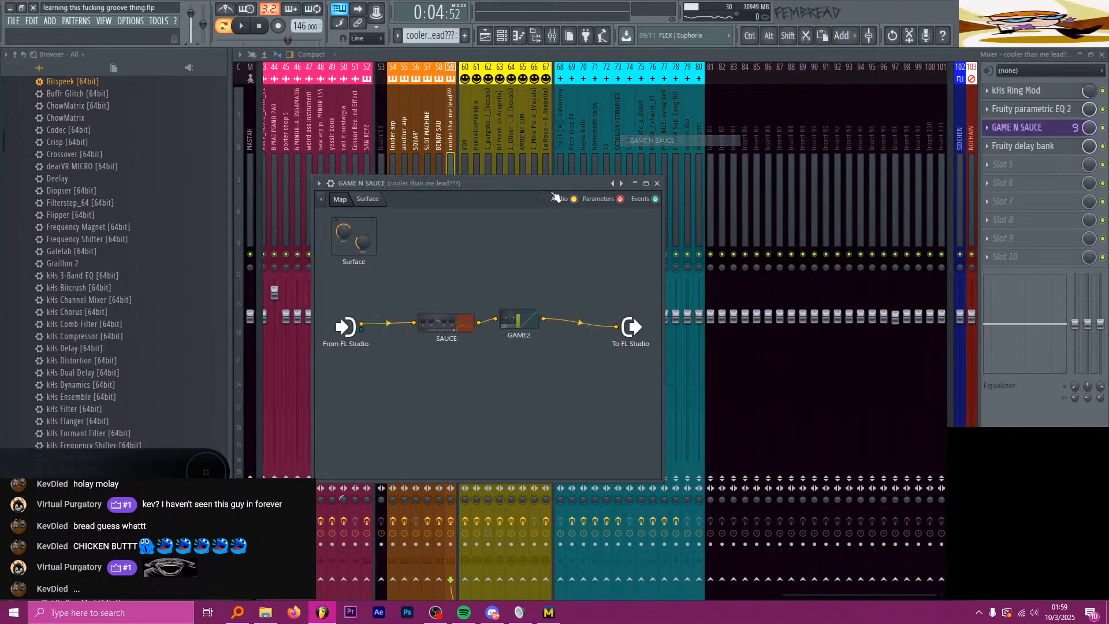
pyautogui.click(657, 183)
pyautogui.press('space')
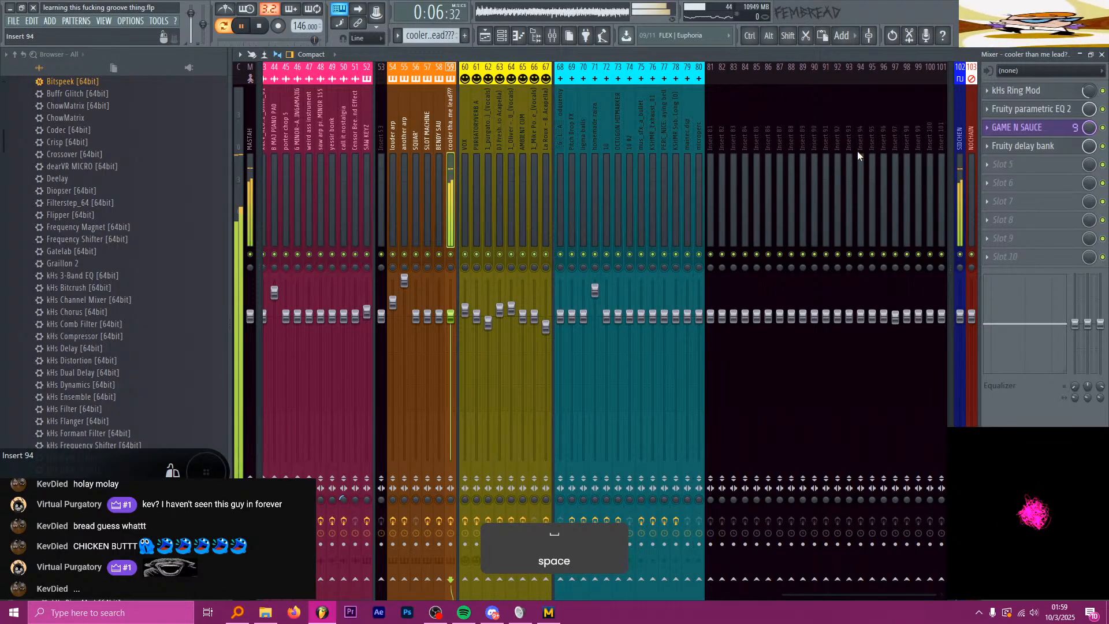
pyautogui.click(485, 36)
pyautogui.scroll(-3, 579, 279)
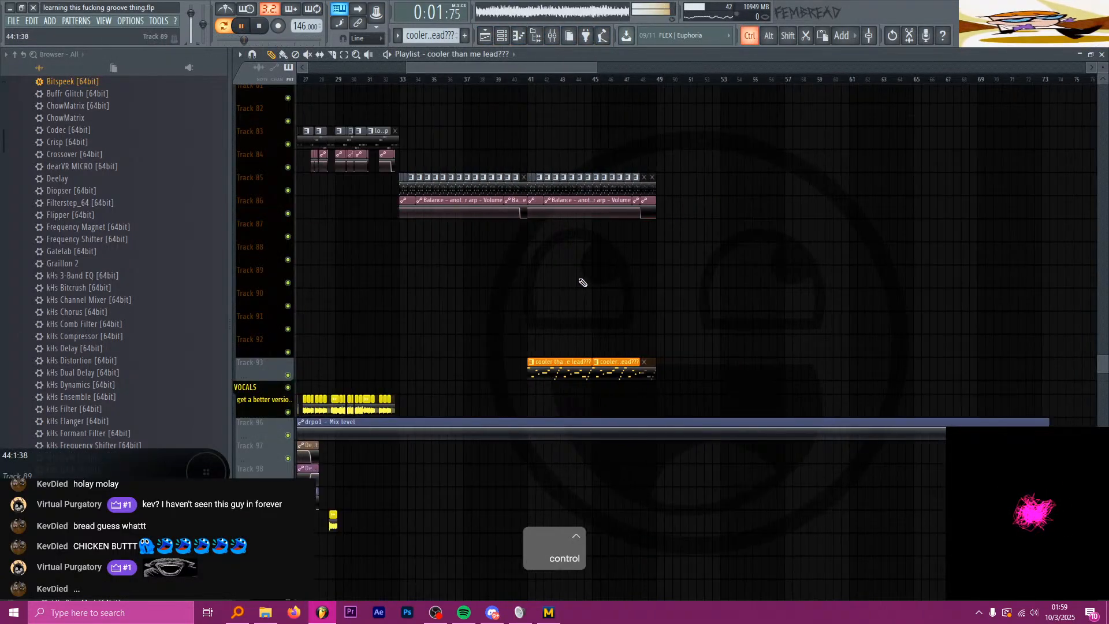
pyautogui.scroll(2, 500, 301)
pyautogui.scroll(-1, 507, 274)
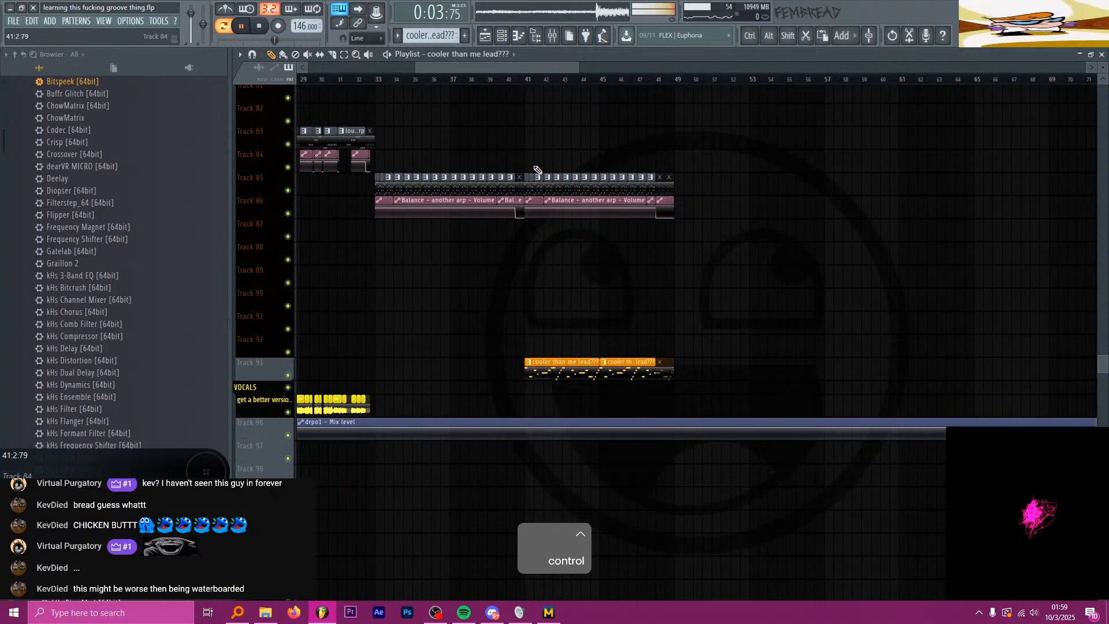
pyautogui.press('space')
# Step: Find Fruity Parametric EQ 2 in the browser and add it to the lead track's fifth effect slot
pyautogui.click(553, 36)
pyautogui.hotkey('ctrl', 'f')
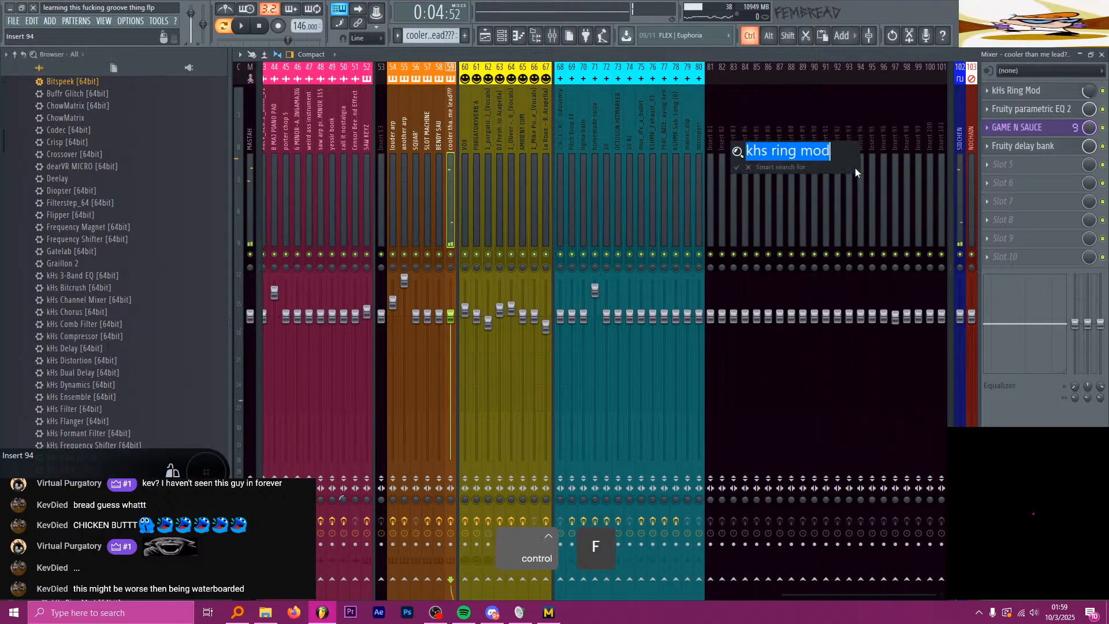
pyautogui.write('eq 2')
pyautogui.press('Return')
pyautogui.moveTo(145, 84); pyautogui.dragTo(1034, 165)
pyautogui.click(483, 36)
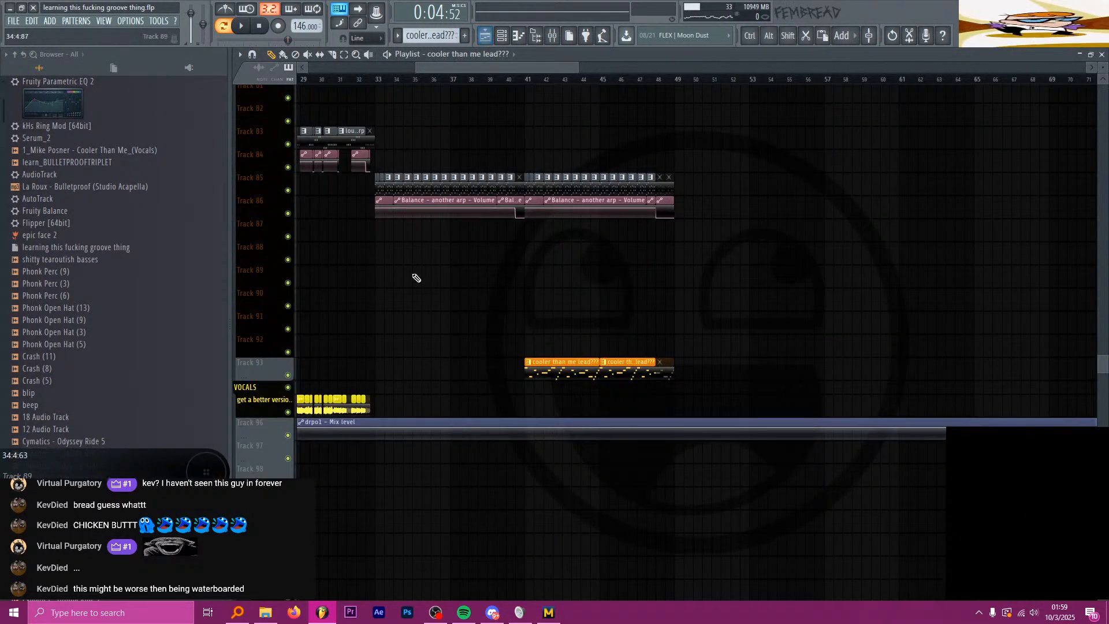
pyautogui.press('F9')
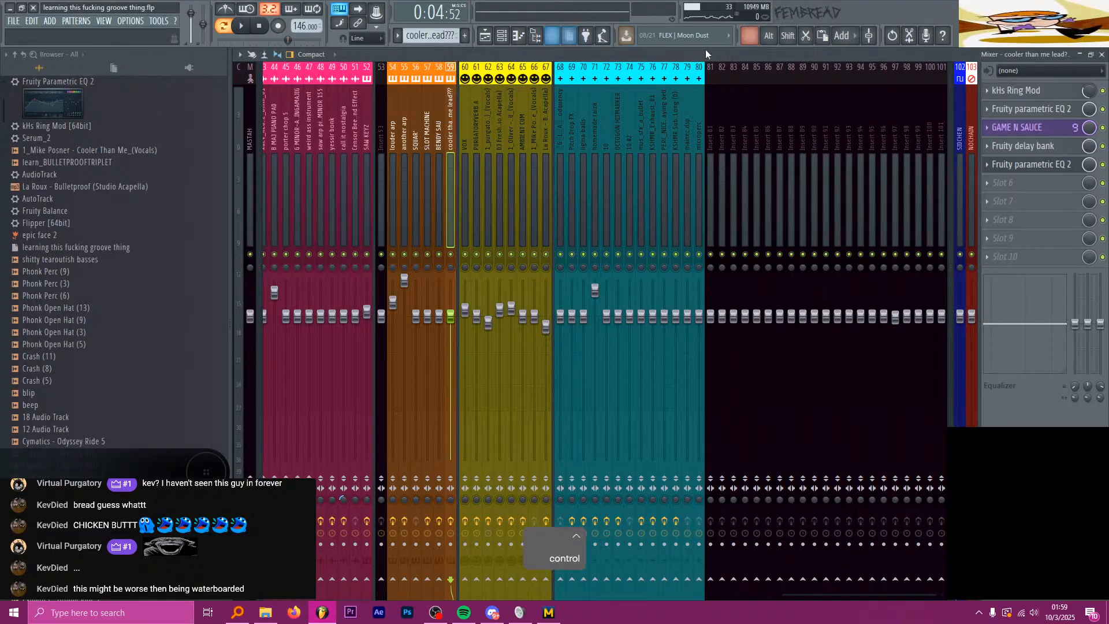
pyautogui.hotkey('ctrl', 'f')
pyautogui.write('balacce')
pyautogui.press('Return')
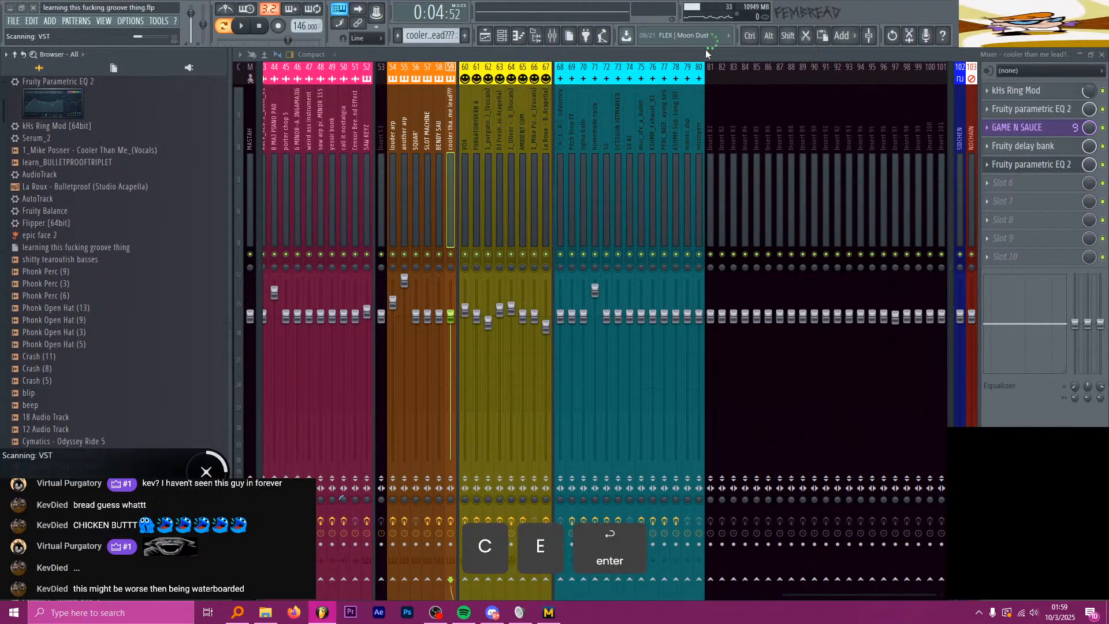
pyautogui.press('Escape')
pyautogui.hotkey('ctrl', 'f')
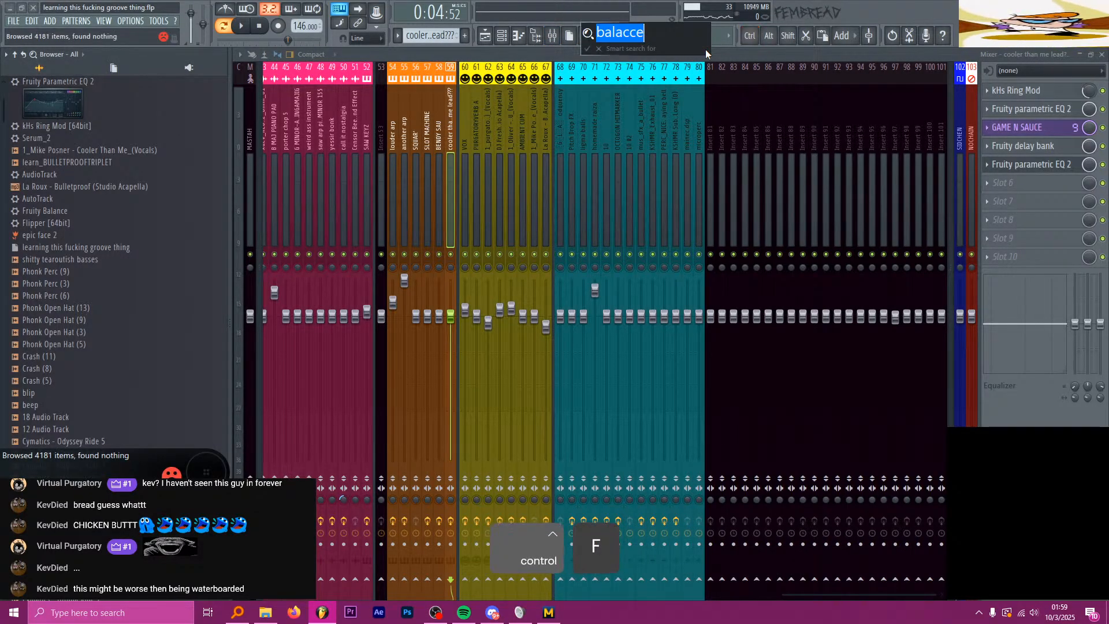
pyautogui.write('balnce')
pyautogui.hotkey('ctrl', 'a')
pyautogui.write('balanace')
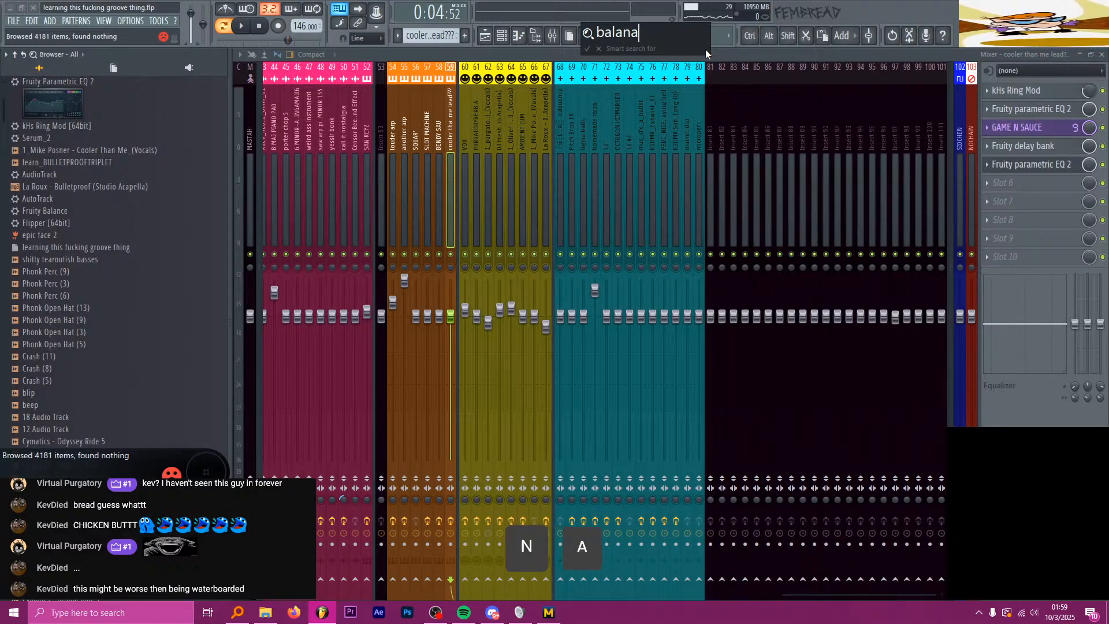
pyautogui.press('Return')
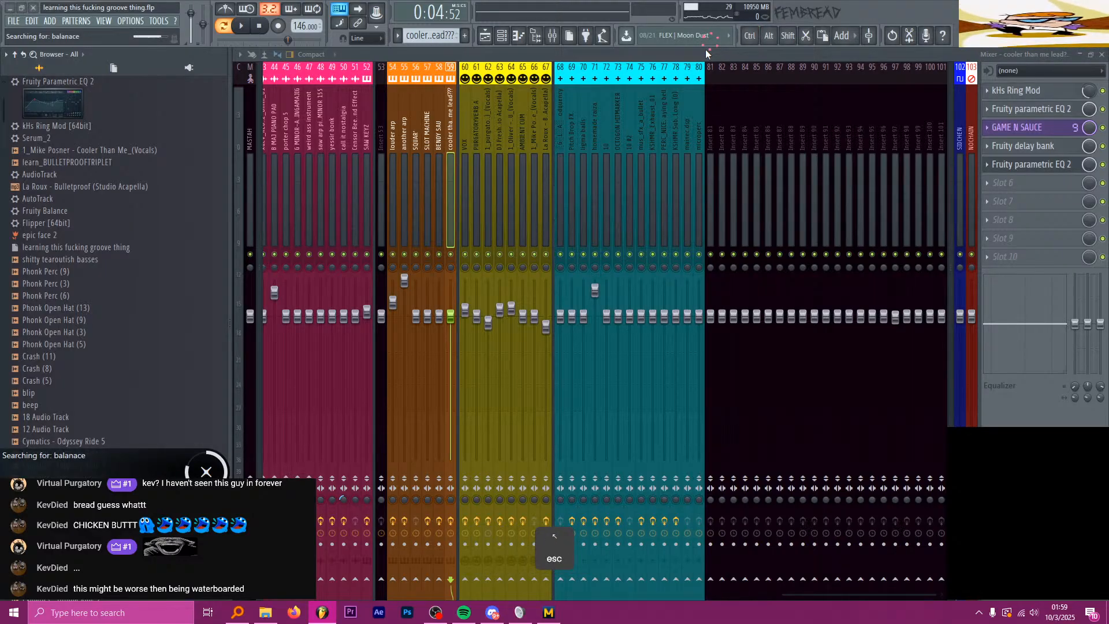
# Step: Find Fruity Balance in the browser and add it to the lead track's sixth effect slot
pyautogui.hotkey('ctrl', 'f')
pyautogui.write('balance')
pyautogui.press('Return')
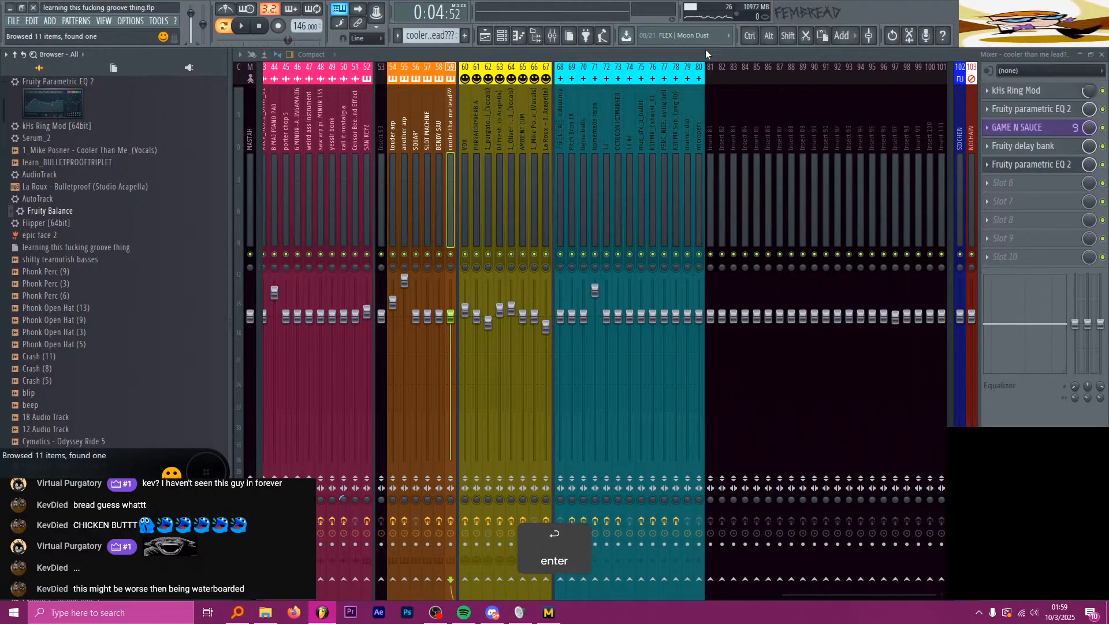
pyautogui.moveTo(841, 177); pyautogui.dragTo(1008, 181)
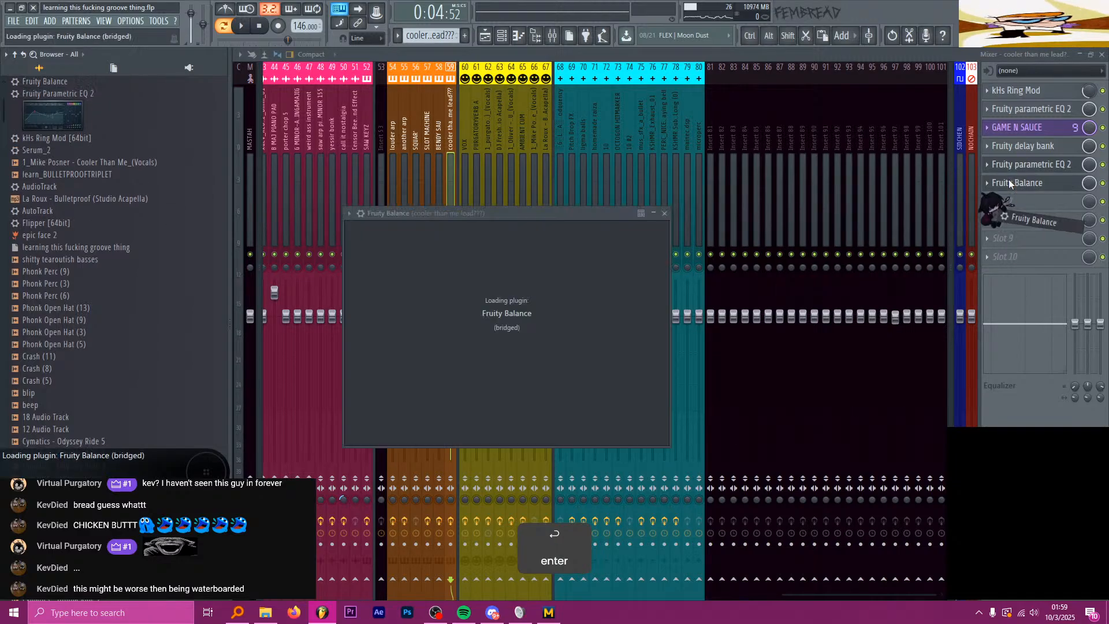
# Step: Create an automation clip for Fruity Balance's volume on the lead track and bring up the playlist
pyautogui.rightClick(460, 235)
pyautogui.press('a')
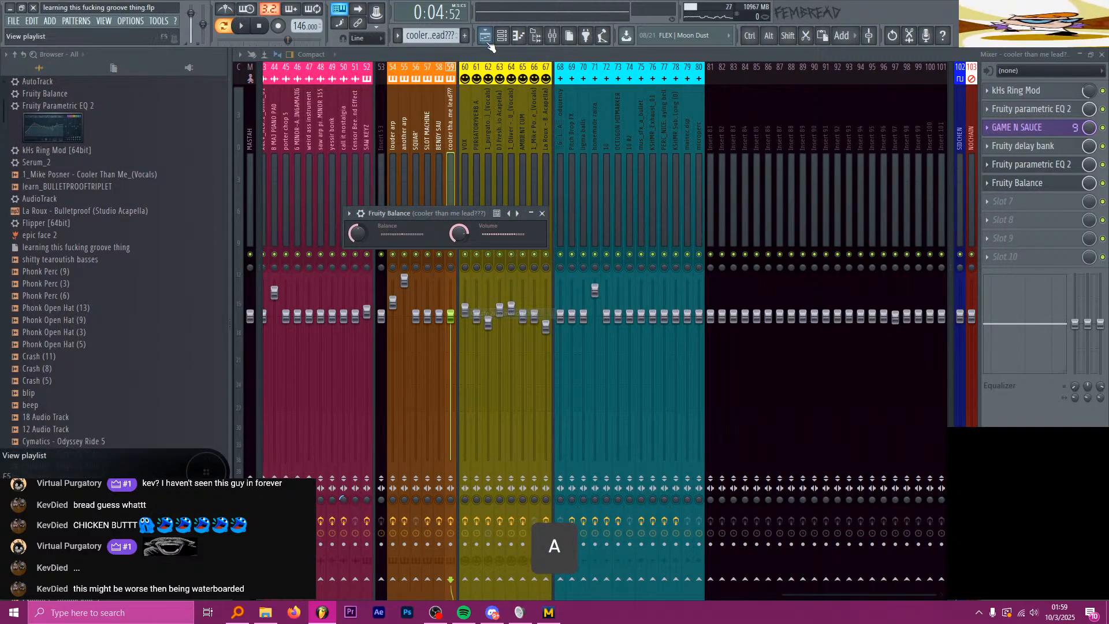
pyautogui.click(486, 37)
# Step: Insert an empty playlist track directly below the lead pattern clips
pyautogui.scroll(-3, 431, 269)
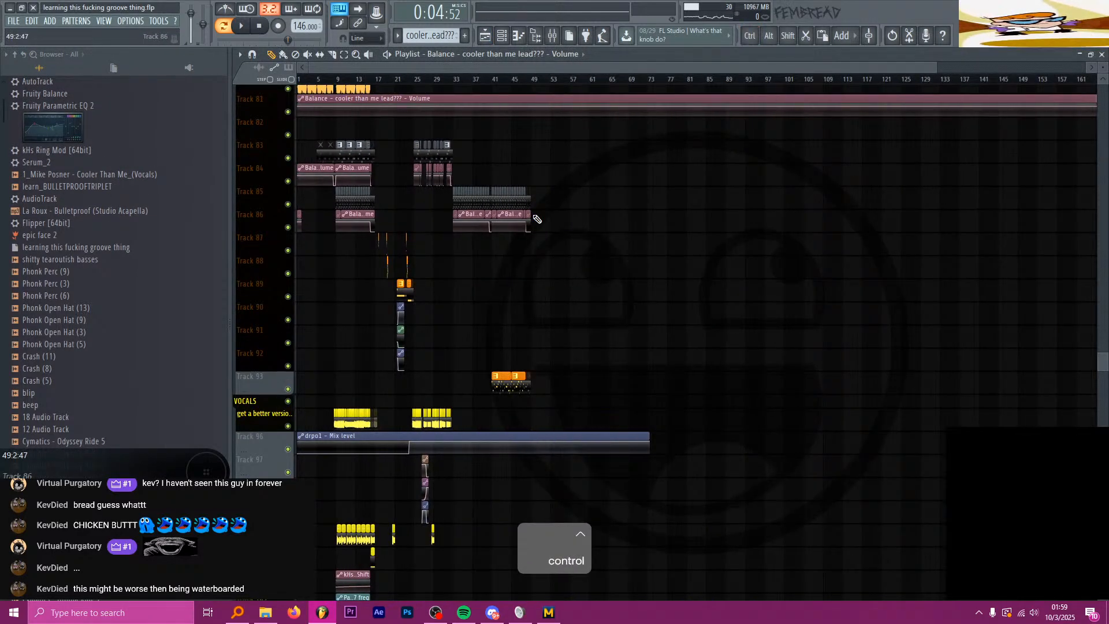
pyautogui.scroll(4, 487, 140)
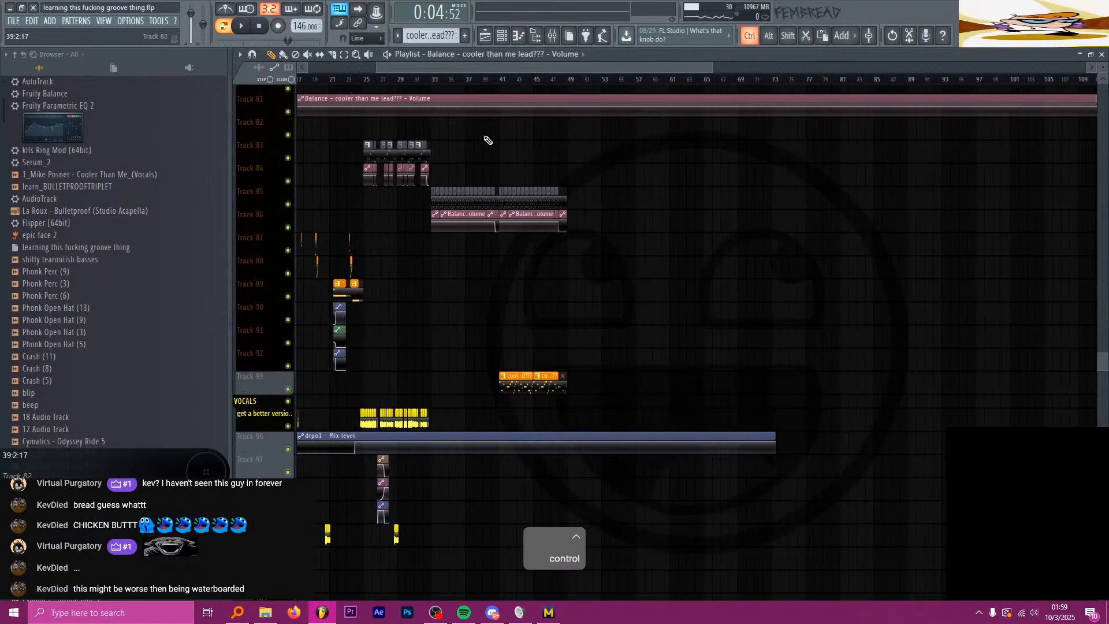
pyautogui.rightClick(268, 378)
pyautogui.press('i')
pyautogui.scroll(-1, 265, 377)
pyautogui.scroll(2, 452, 237)
# Step: Cut the lead's volume automation clip down to bars 41–49 and move it to Track 94 beneath the lead pattern
pyautogui.press('c')
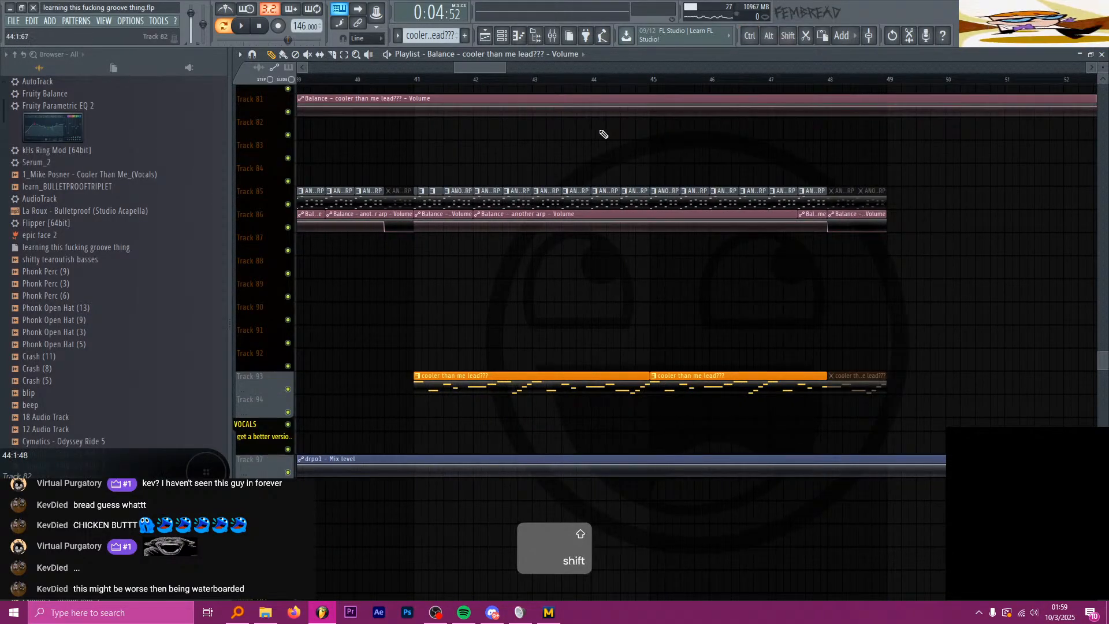
pyautogui.press('c')
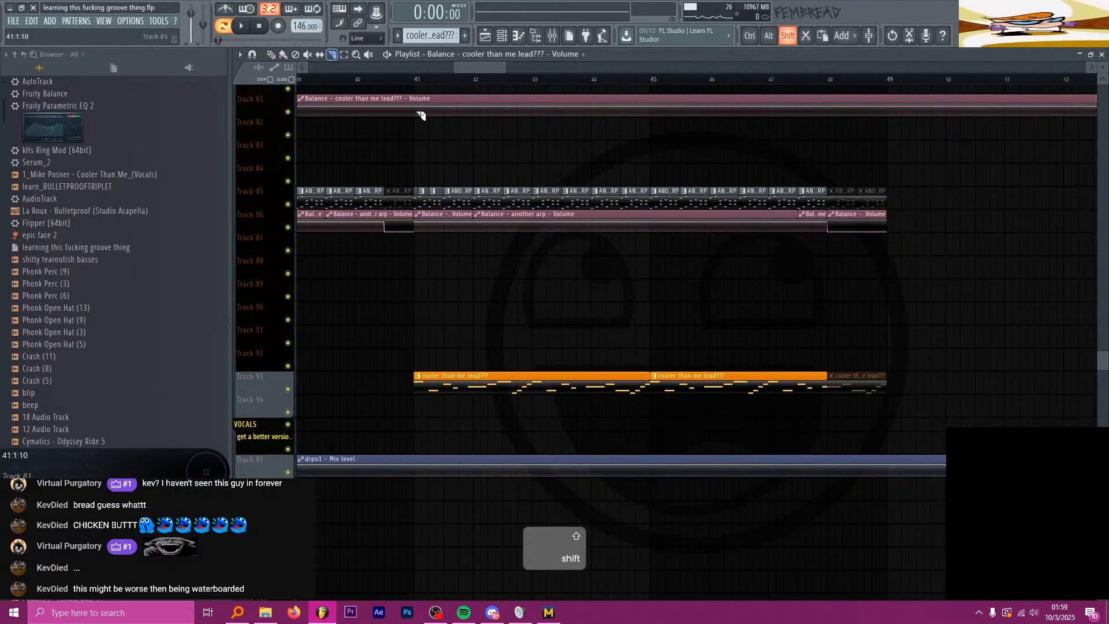
pyautogui.hotkey('ctrl', 'z')
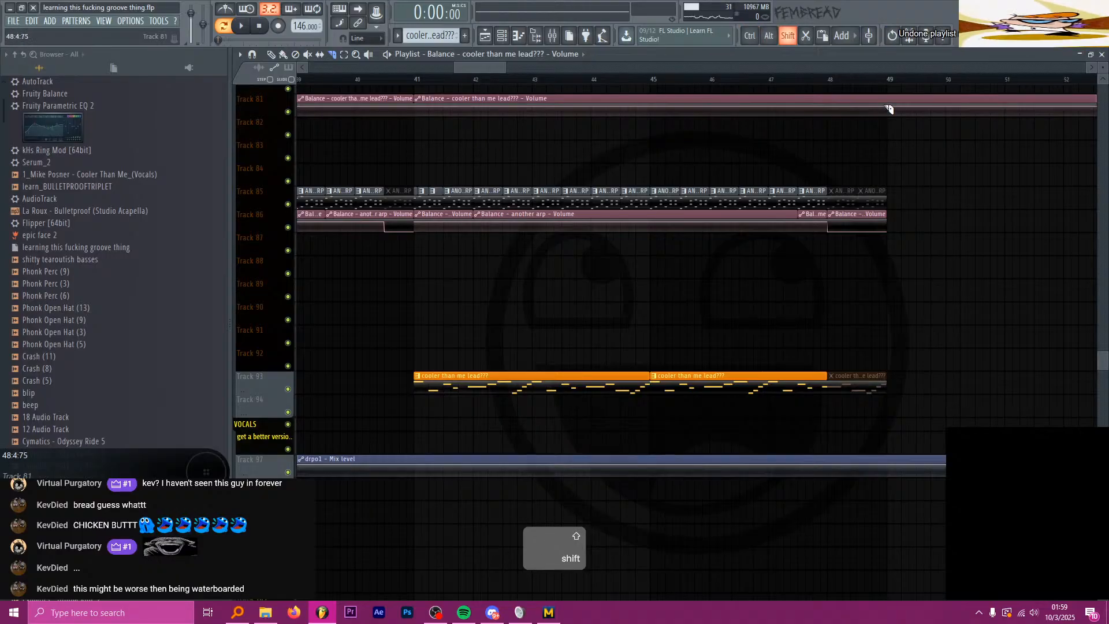
pyautogui.press('p')
pyautogui.rightClick(370, 107)
pyautogui.rightClick(947, 107)
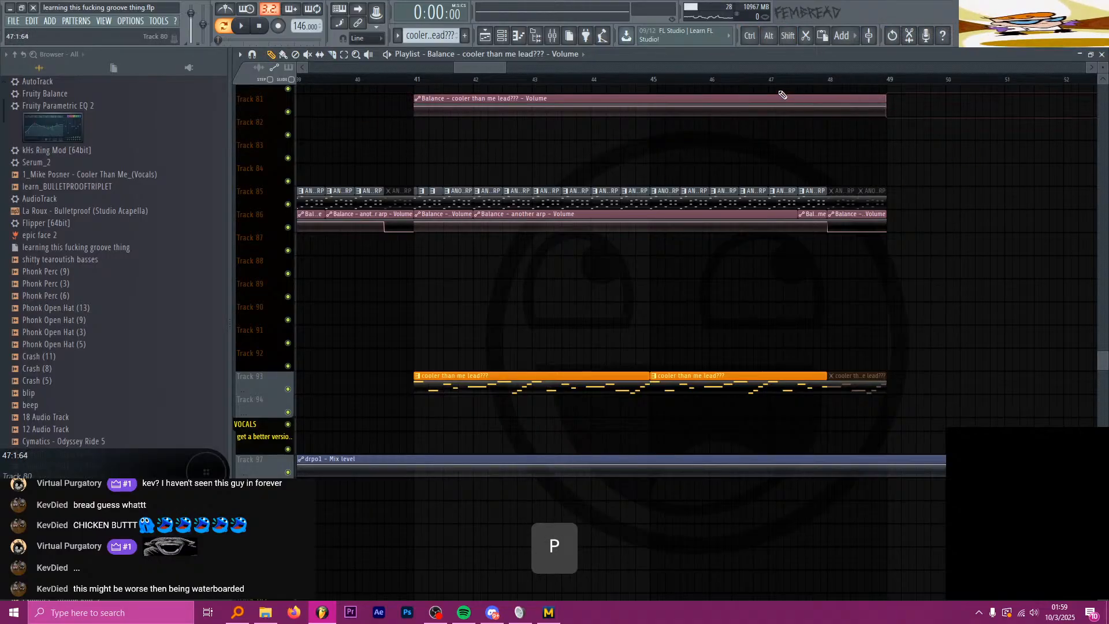
pyautogui.moveTo(779, 104)
pyautogui.mouseDown()
pyautogui.moveTo(859, 316)
pyautogui.moveTo(780, 411)
pyautogui.mouseUp()
pyautogui.scroll(4, 830, 416)
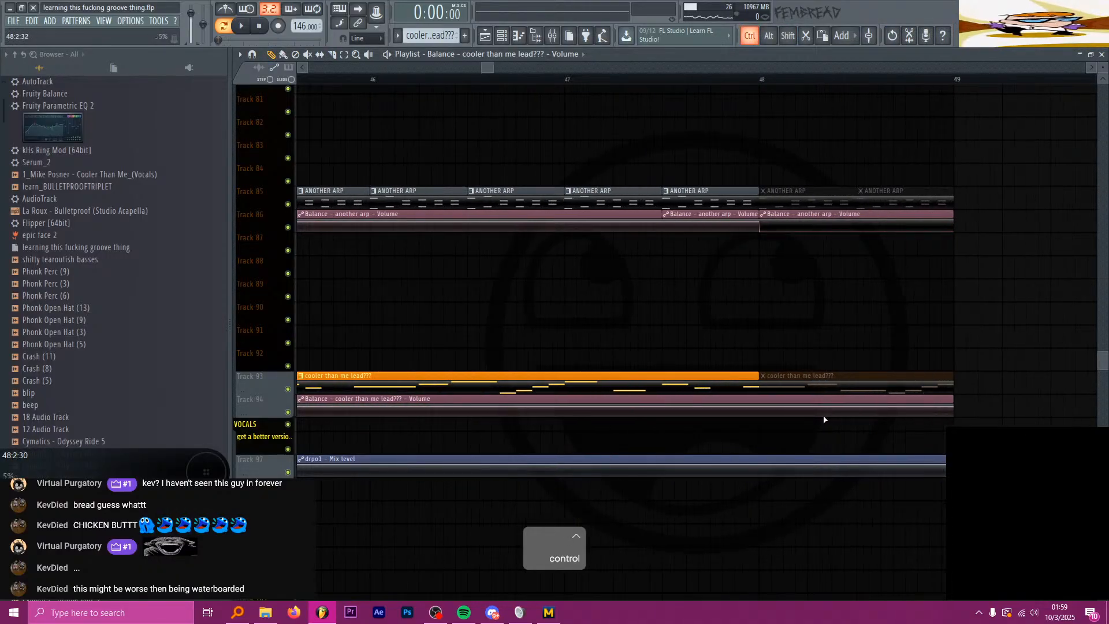
pyautogui.scroll(-5, 687, 443)
pyautogui.scroll(2, 454, 408)
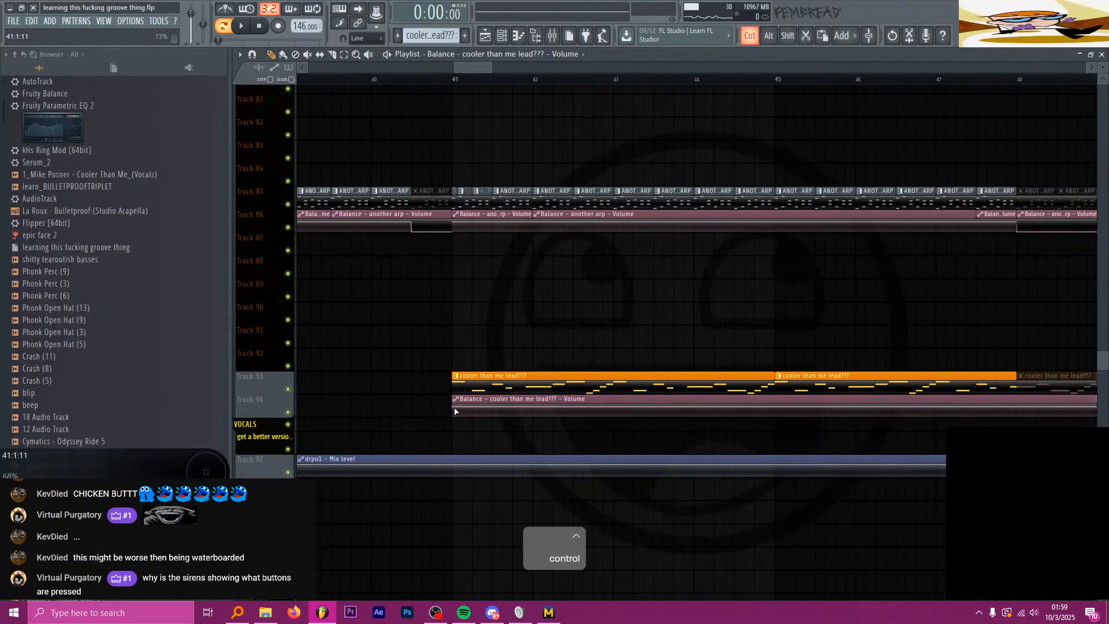
pyautogui.scroll(1, 491, 315)
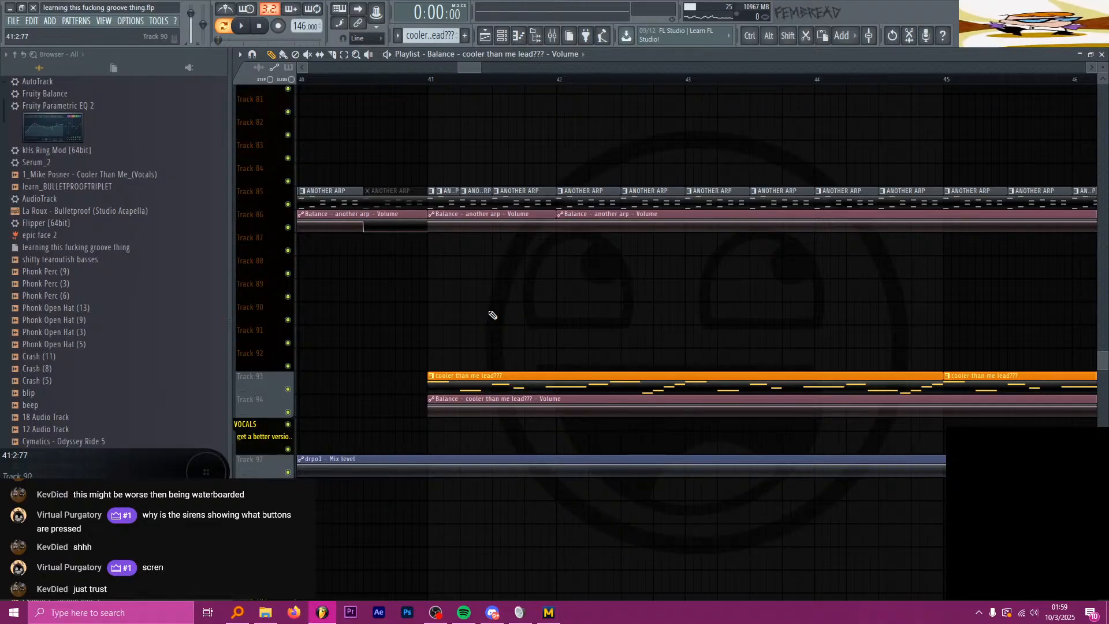
pyautogui.scroll(-1, 492, 315)
pyautogui.scroll(1, 487, 315)
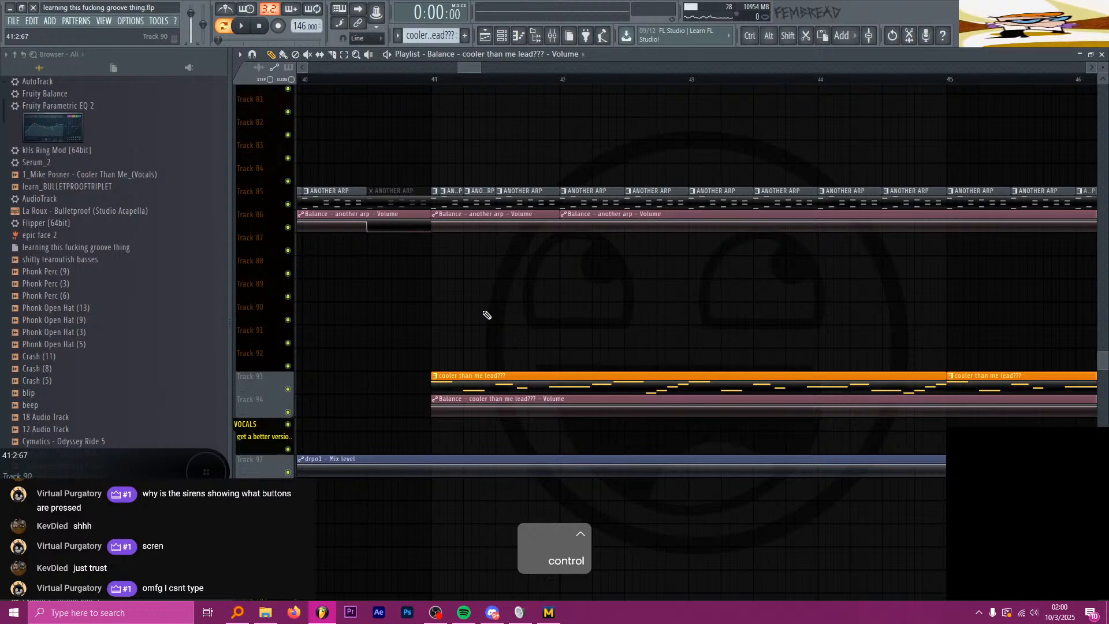
pyautogui.hotkey('ctrl', 'f')
pyautogui.write('0')
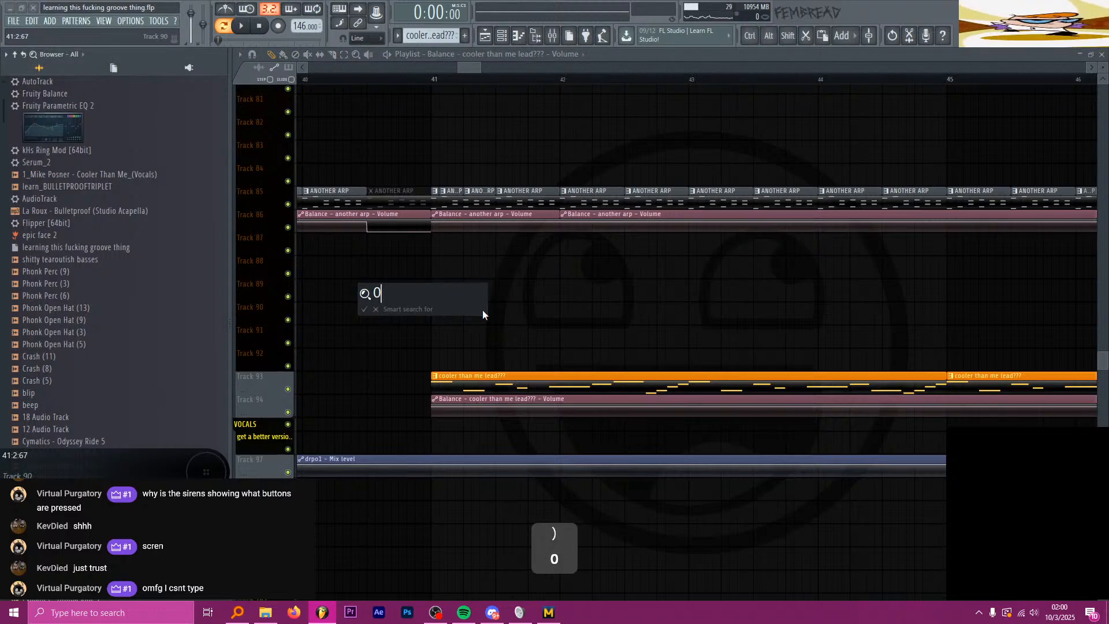
pyautogui.write('.50')
pyautogui.hotkey('ctrl', 'a')
pyautogui.hotkey('ctrl', 'c')
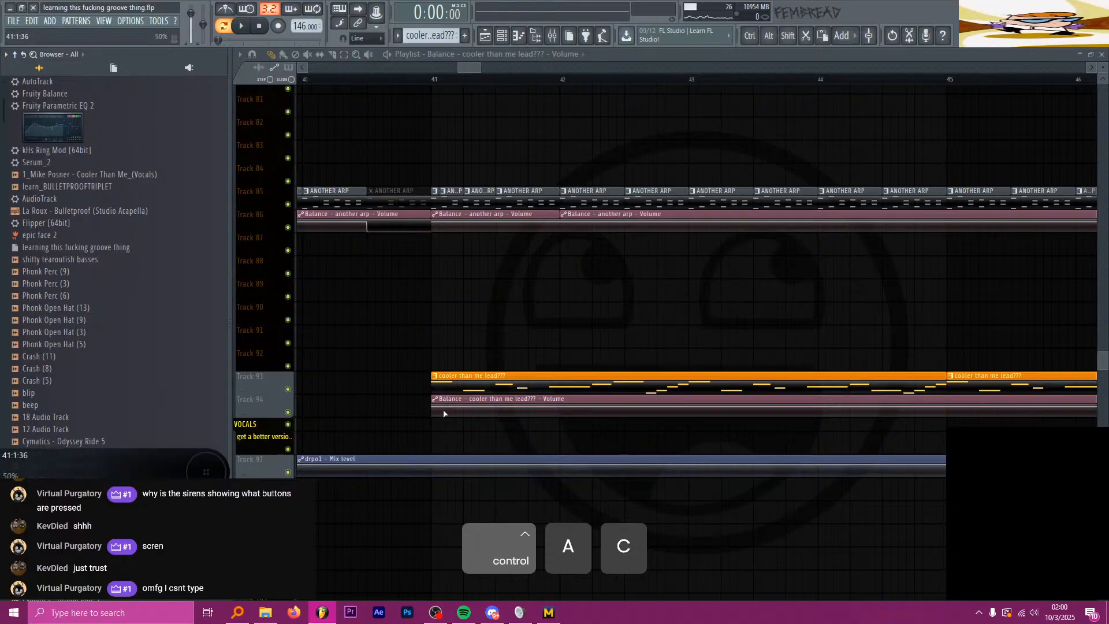
pyautogui.scroll(2, 434, 410)
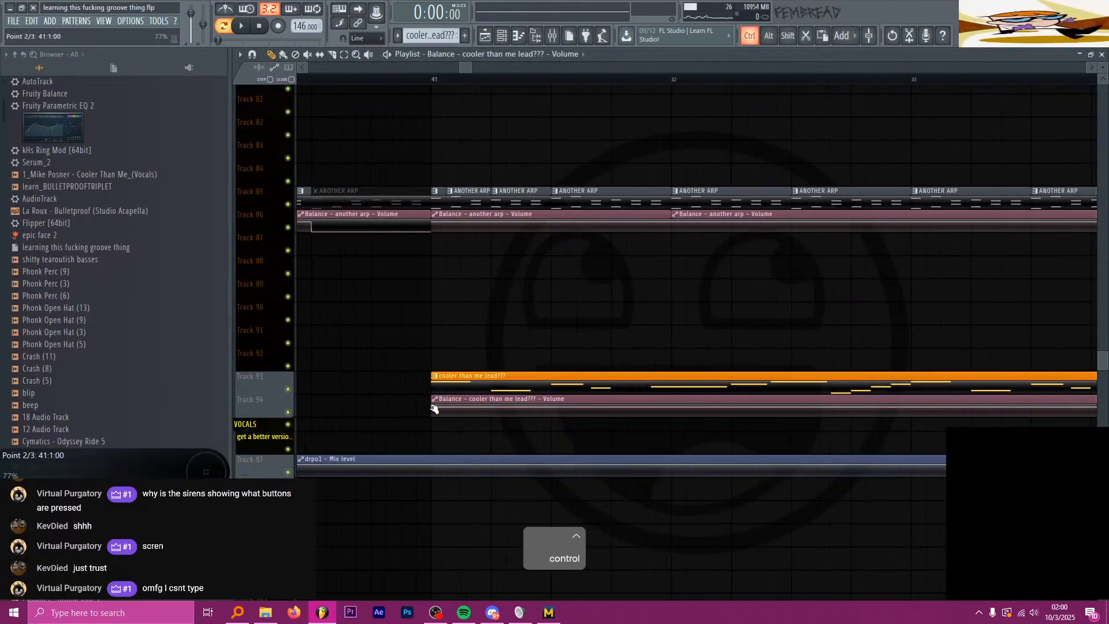
pyautogui.rightClick(432, 407)
pyautogui.click(477, 315)
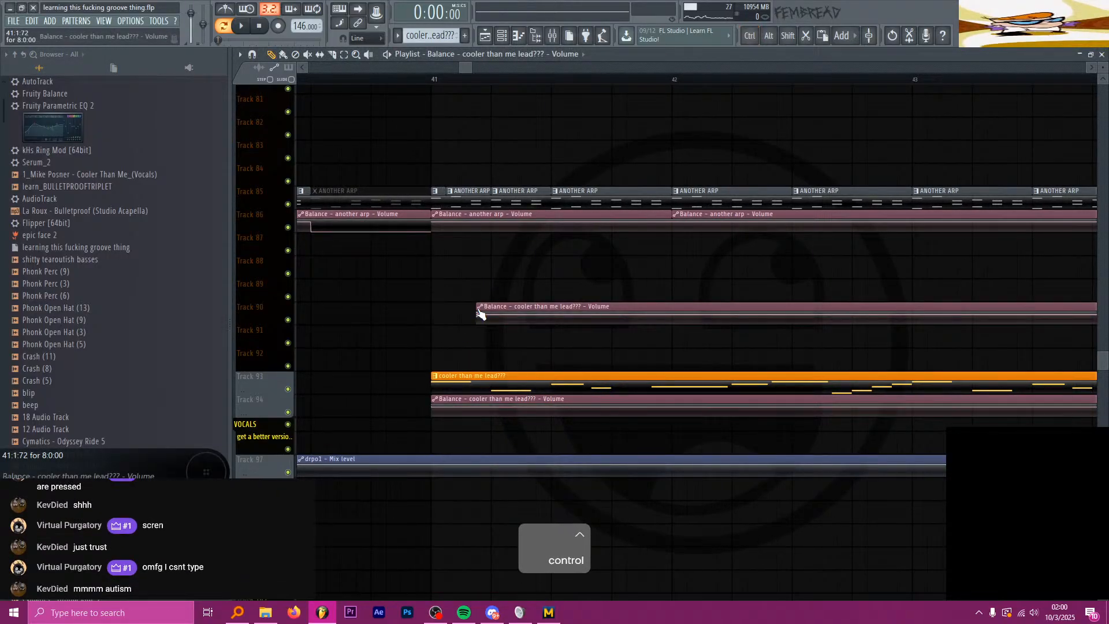
pyautogui.rightClick(480, 312)
# Step: Copy the value 0.80 and paste it onto the lead volume automation point at bar 41
pyautogui.hotkey('ctrl', 'f')
pyautogui.write('0.80')
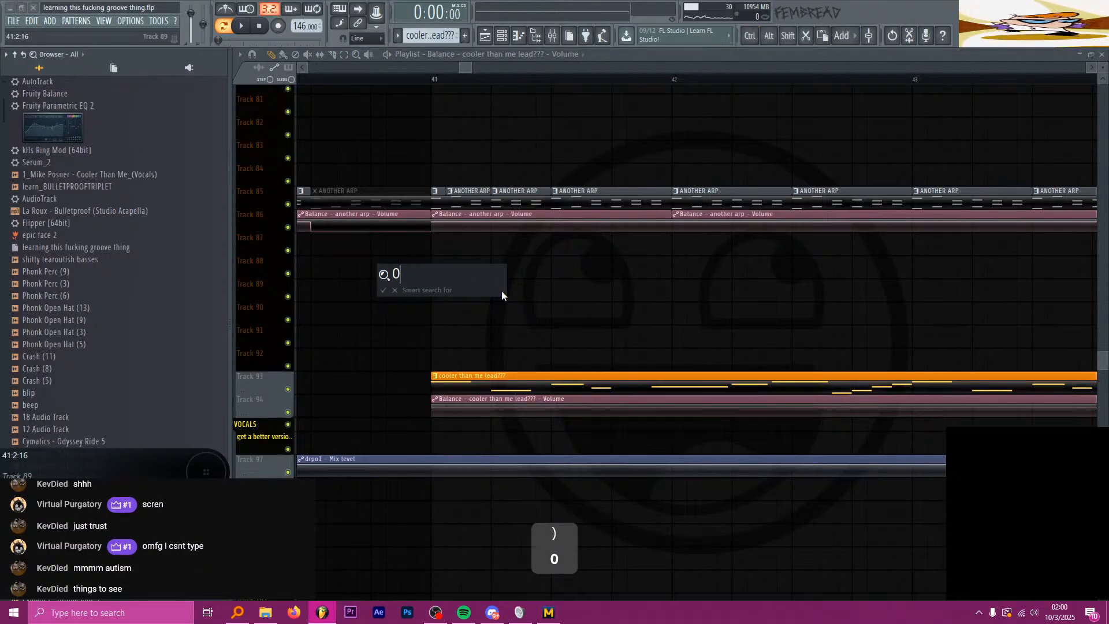
pyautogui.hotkey('ctrl', 'a')
pyautogui.hotkey('ctrl', 'c')
pyautogui.press('Return')
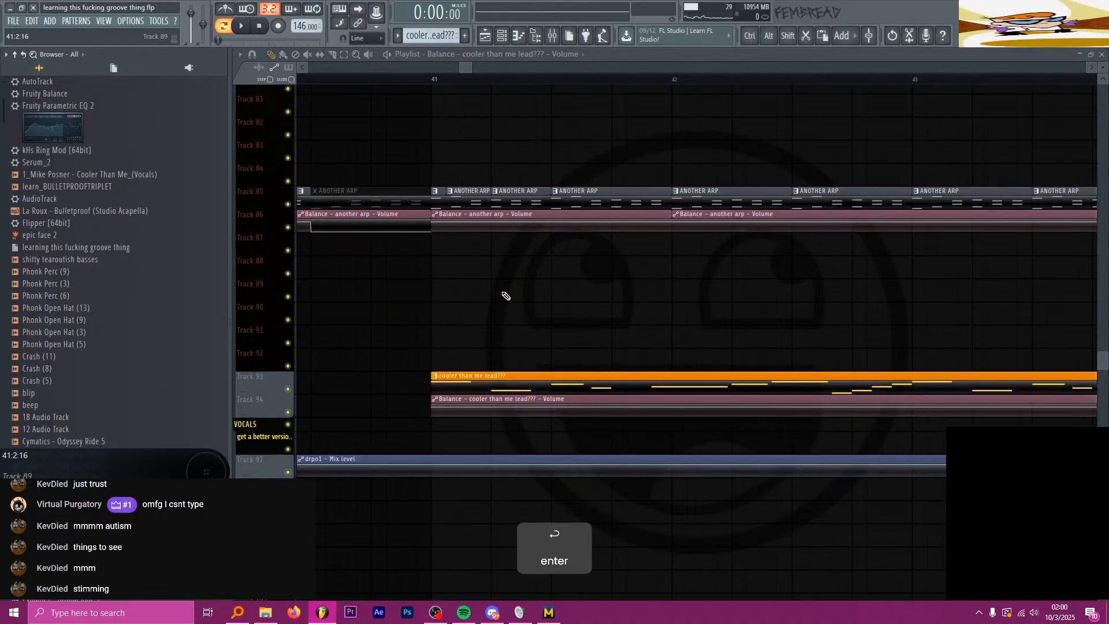
pyautogui.rightClick(433, 406)
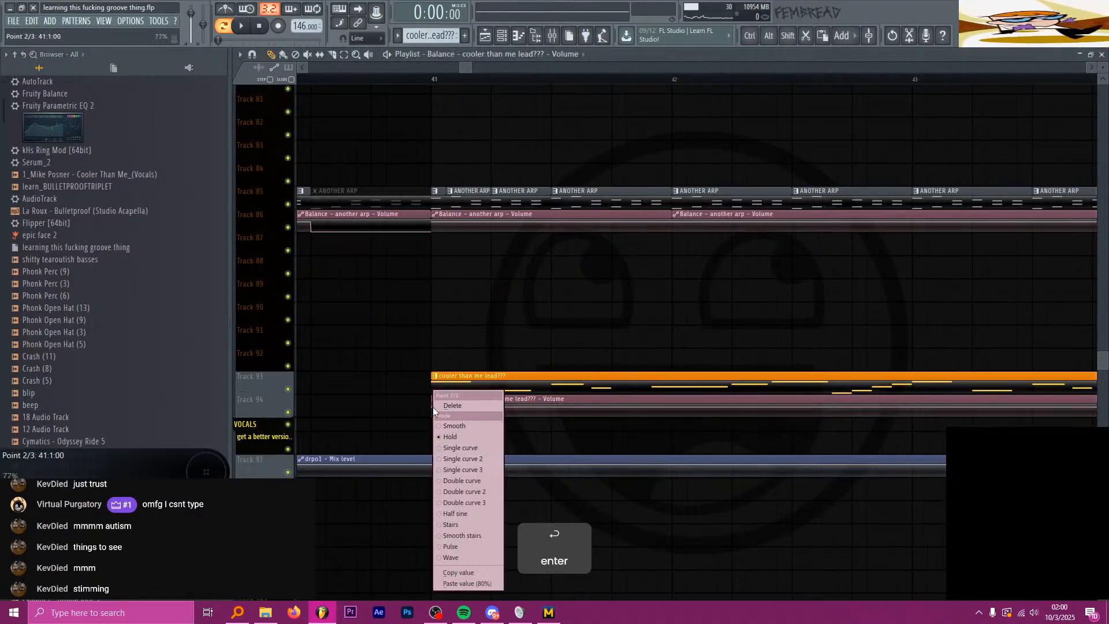
pyautogui.click(483, 575)
# Step: Drop the lead's volume automation to zero at bar 48 and stretch the clip far past the pattern's end
pyautogui.keyDown('ctrl'); pyautogui.scroll(-8, 435, 413); pyautogui.keyUp('ctrl')
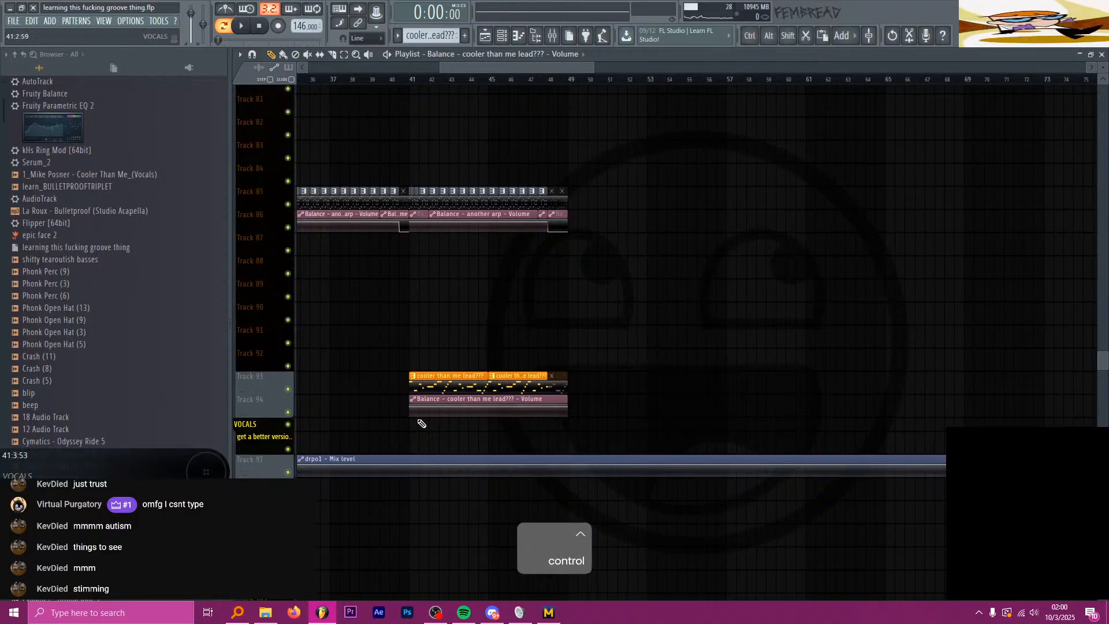
pyautogui.keyDown('ctrl'); pyautogui.scroll(10, 601, 423); pyautogui.keyUp('ctrl')
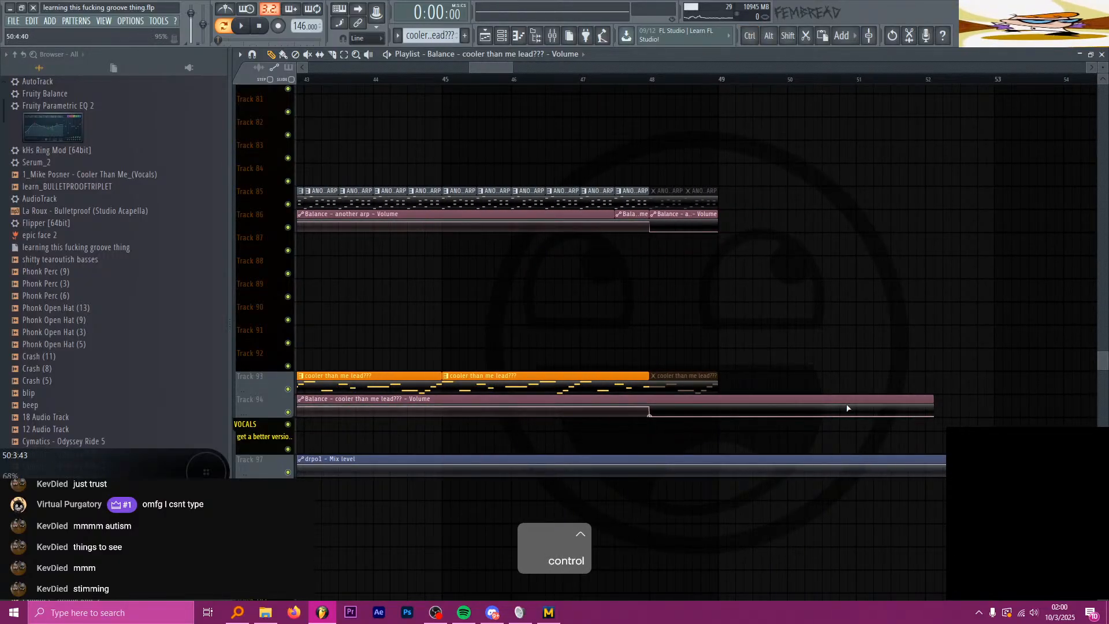
pyautogui.keyDown('ctrl'); pyautogui.scroll(-10, 722, 403); pyautogui.keyUp('ctrl')
pyautogui.moveTo(629, 399); pyautogui.dragTo(1050, 398)
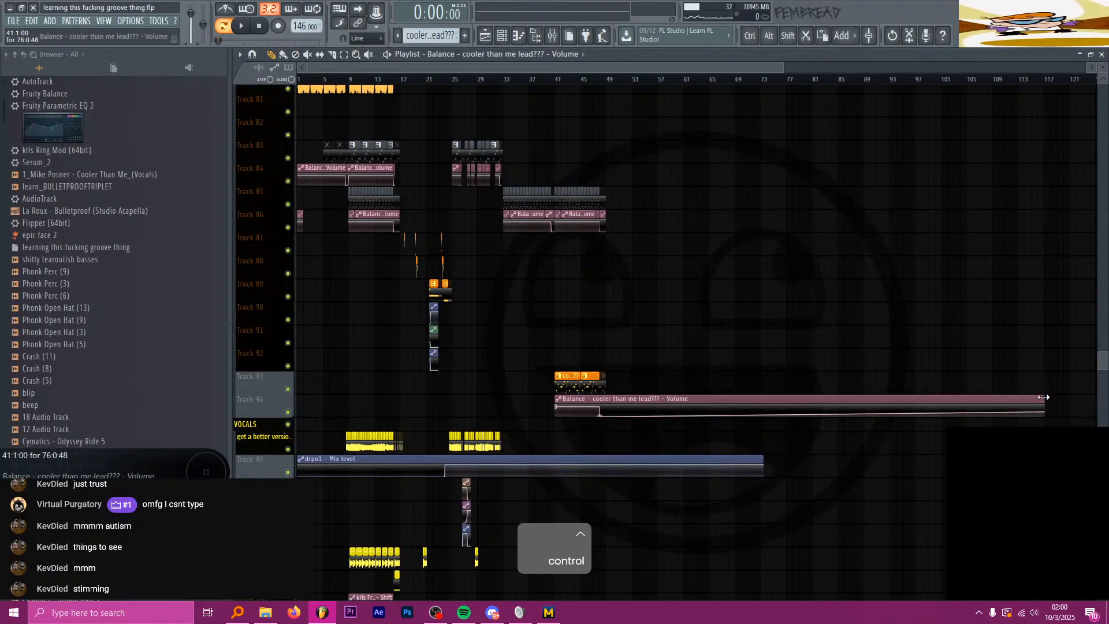
pyautogui.keyDown('ctrl'); pyautogui.scroll(-4, 768, 393); pyautogui.keyUp('ctrl')
pyautogui.moveTo(751, 398); pyautogui.dragTo(1095, 398)
pyautogui.keyDown('ctrl'); pyautogui.scroll(-2, 982, 404); pyautogui.keyUp('ctrl')
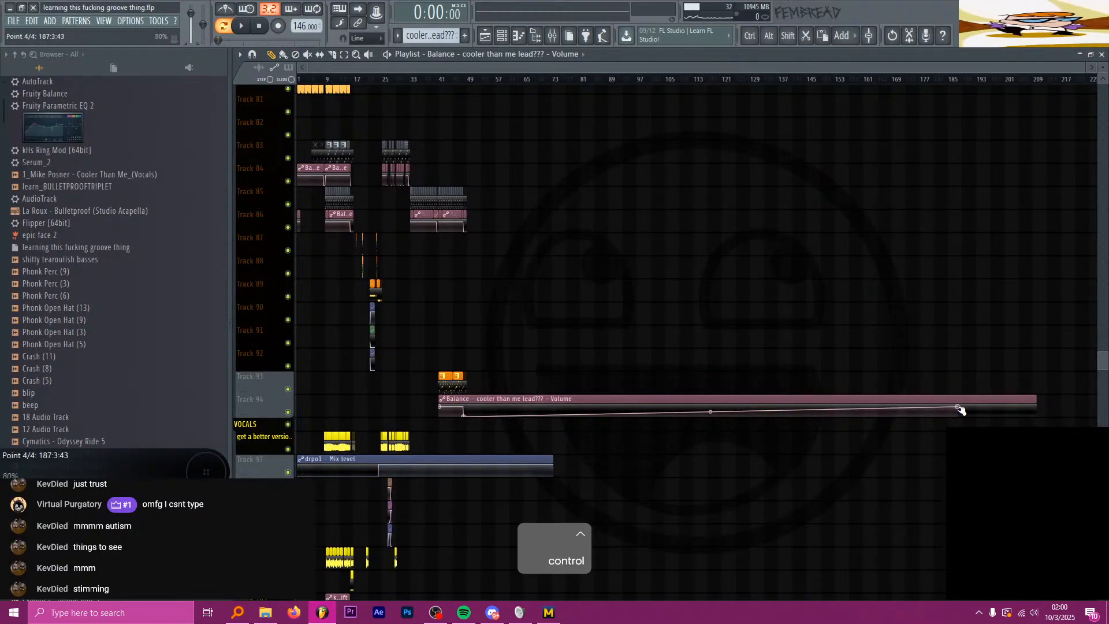
pyautogui.keyDown('ctrl'); pyautogui.scroll(7, 514, 422); pyautogui.keyUp('ctrl')
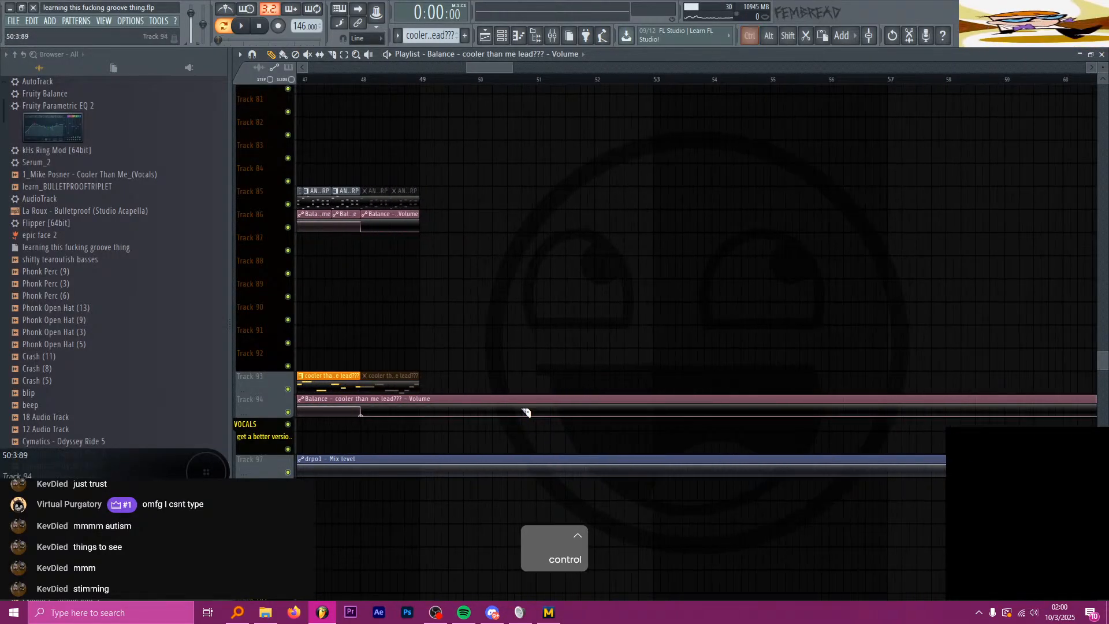
# Step: Slice the lead's volume automation clip at bar 50 and delete everything after the cut
pyautogui.press('c')
pyautogui.click(479, 405)
pyautogui.press('p')
pyautogui.rightClick(584, 405)
pyautogui.keyDown('ctrl'); pyautogui.scroll(-4, 601, 369); pyautogui.keyUp('ctrl')
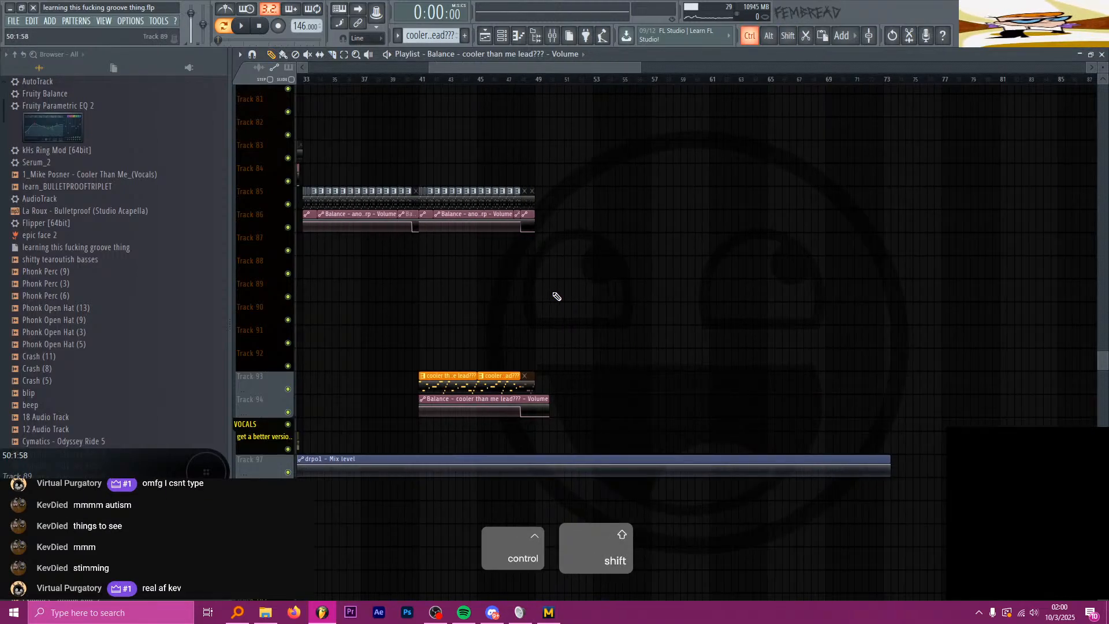
# Step: Insert an empty playlist track between the lead pattern and its volume automation clip
pyautogui.keyDown('ctrl'); pyautogui.scroll(2, 451, 242); pyautogui.keyUp('ctrl')
pyautogui.rightClick(264, 401)
pyautogui.press('i')
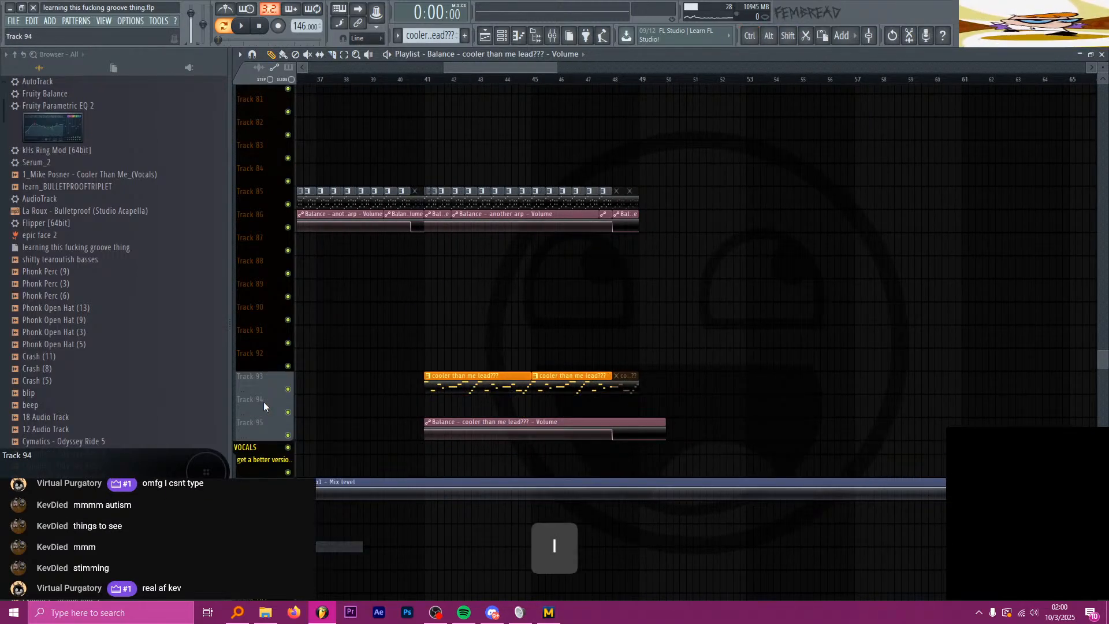
# Step: Set the playlist loop range to bars 41–49 and play it back with the mixer open
pyautogui.keyDown('ctrl'); pyautogui.moveTo(639, 84); pyautogui.dragTo(425, 86); pyautogui.keyUp('ctrl')
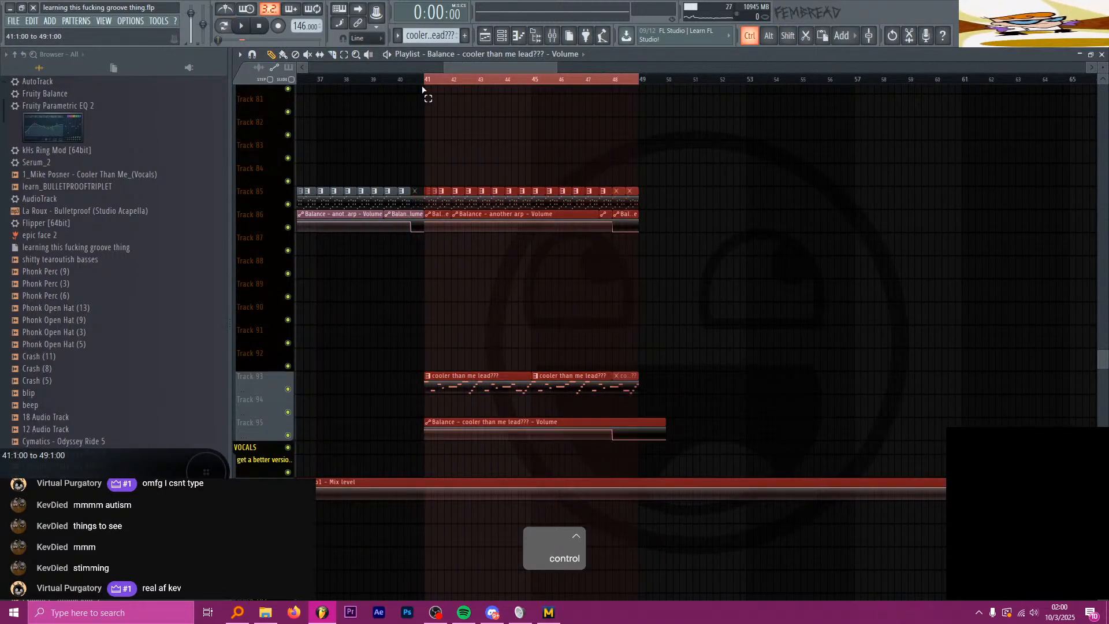
pyautogui.click(569, 35)
pyautogui.press('Escape')
pyautogui.click(552, 36)
pyautogui.press('space')
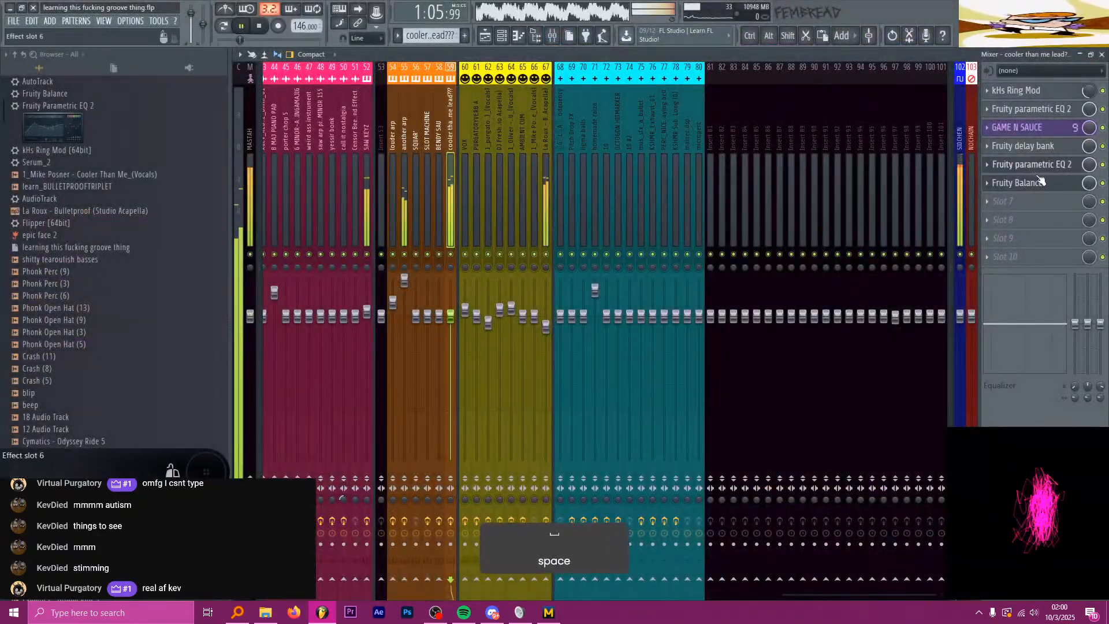
# Step: Set band 7 of the lead's second Parametric EQ 2 to low pass and lower its cutoff to about 627 Hz
pyautogui.click(1057, 166)
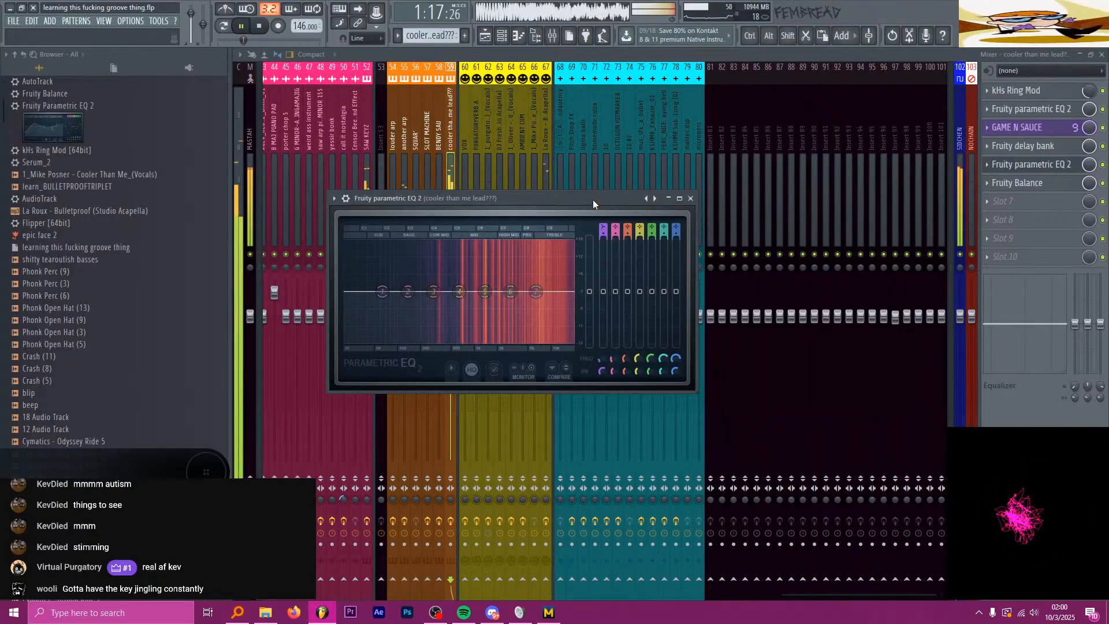
pyautogui.press('space')
pyautogui.moveTo(592, 199); pyautogui.dragTo(587, 197)
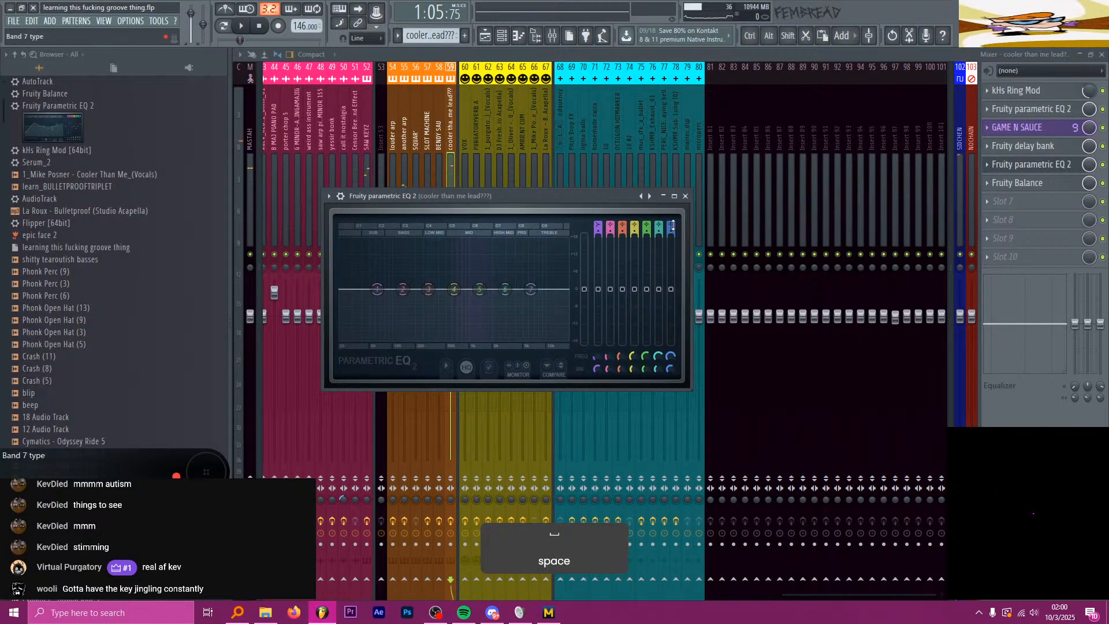
pyautogui.moveTo(672, 225); pyautogui.dragTo(668, 241)
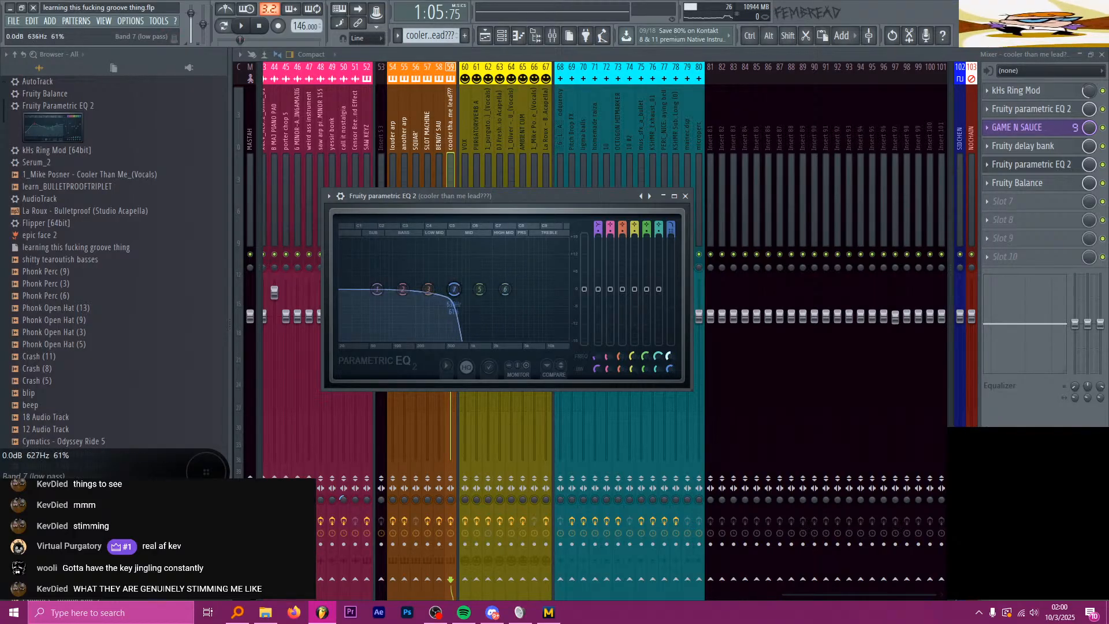
pyautogui.moveTo(454, 289); pyautogui.dragTo(448, 289)
# Step: Put the lead's band 7 frequency automation on the empty track below its pattern, trimmed to bar 48 and ramping upward
pyautogui.press('a')
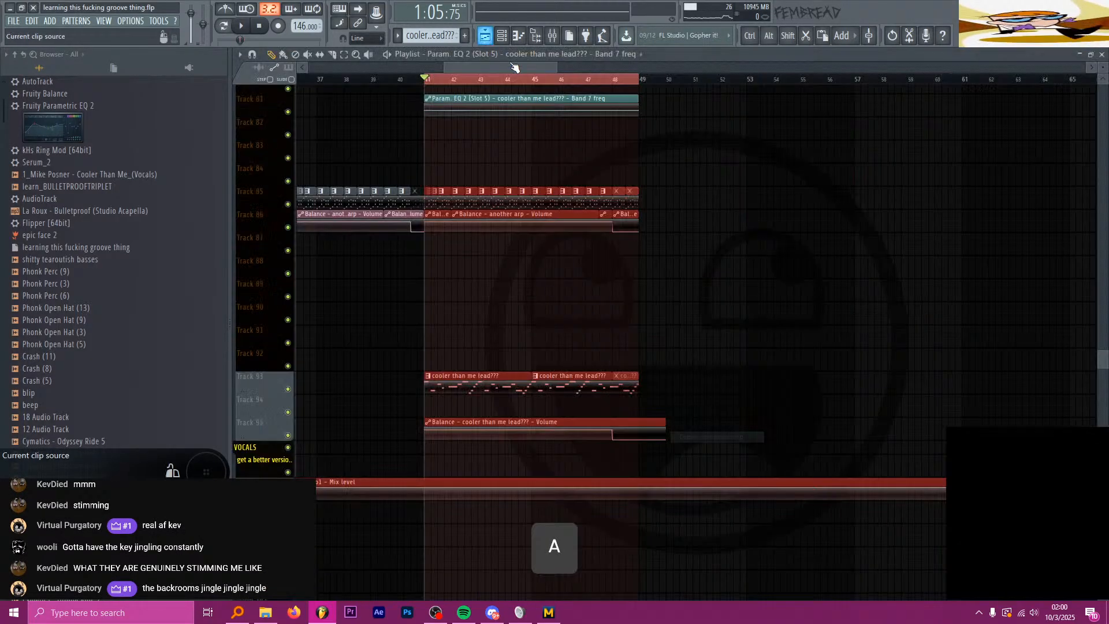
pyautogui.moveTo(509, 97); pyautogui.dragTo(512, 400)
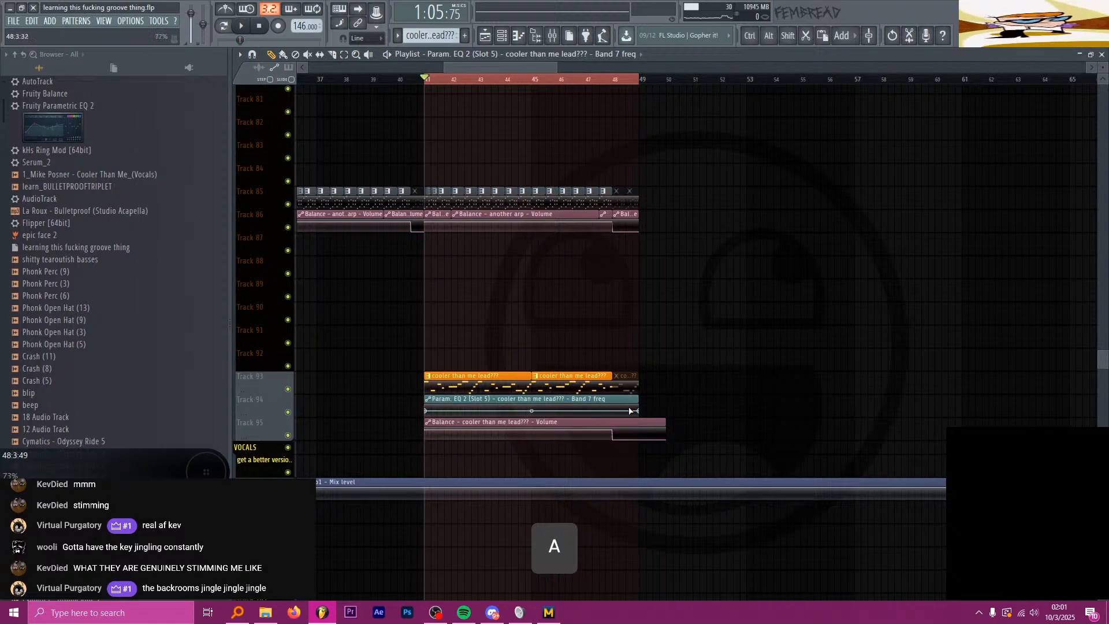
pyautogui.press('space')
pyautogui.moveTo(631, 410); pyautogui.dragTo(612, 411)
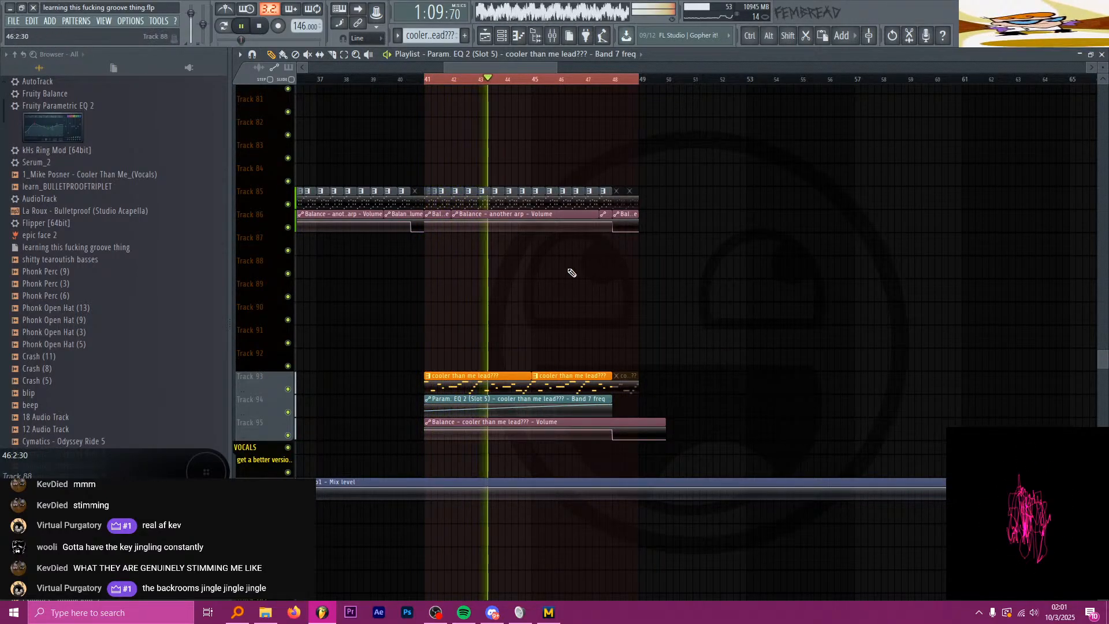
# Step: Set the bandwidth of band 7 in the lead's second Parametric EQ 2 to 49%
pyautogui.press('F9')
pyautogui.click(1032, 165)
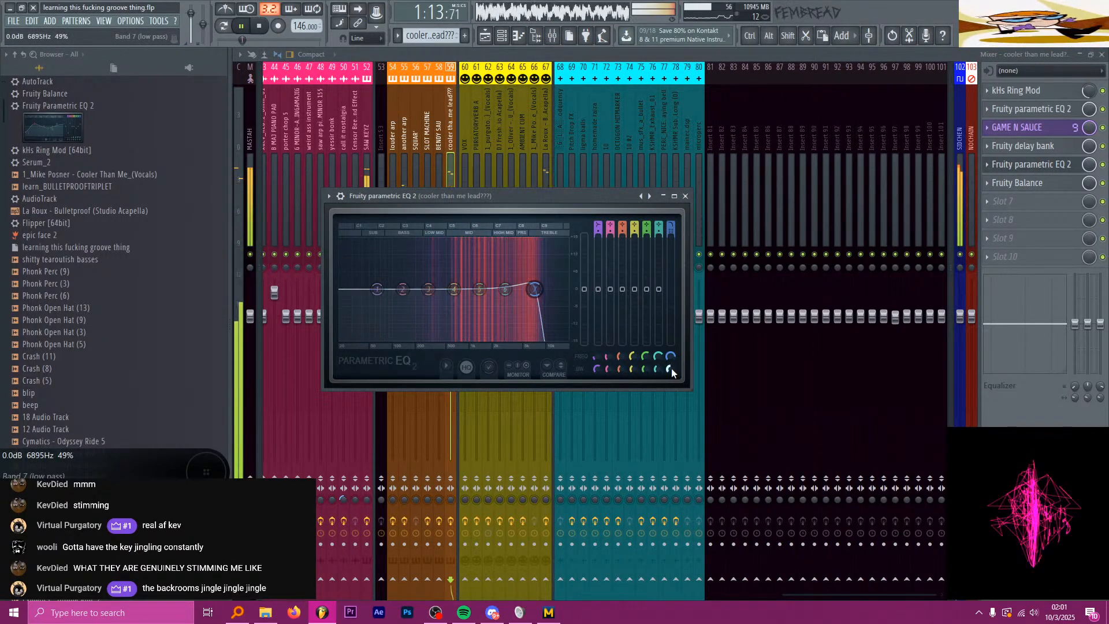
pyautogui.click(686, 197)
# Step: Inspect the lead's Fruity delay bank settings while the loop plays
pyautogui.click(1033, 148)
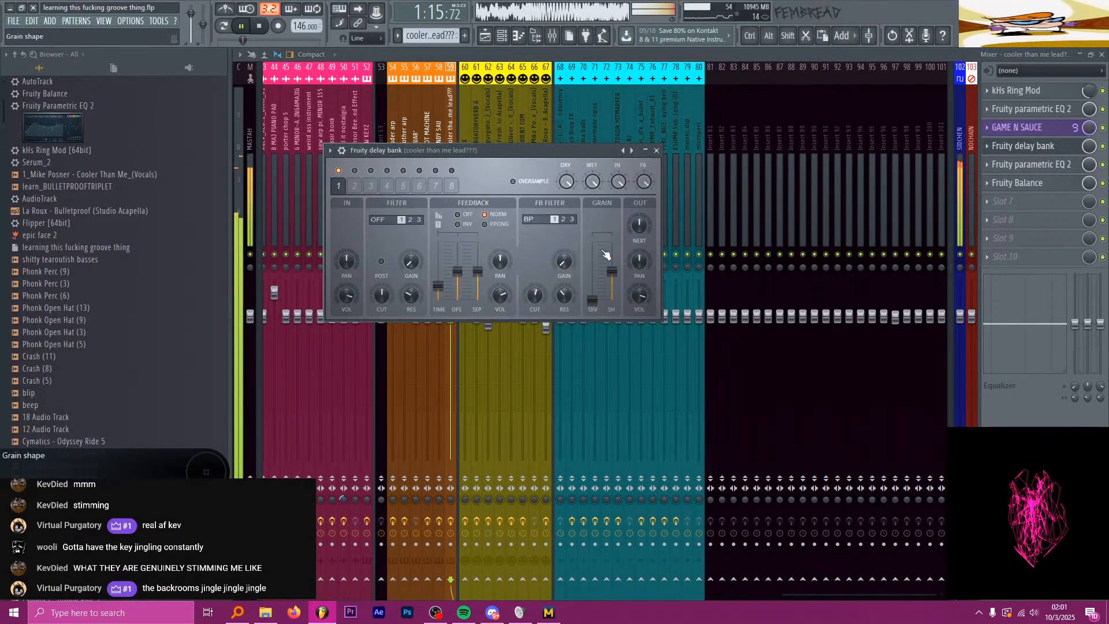
pyautogui.press('space')
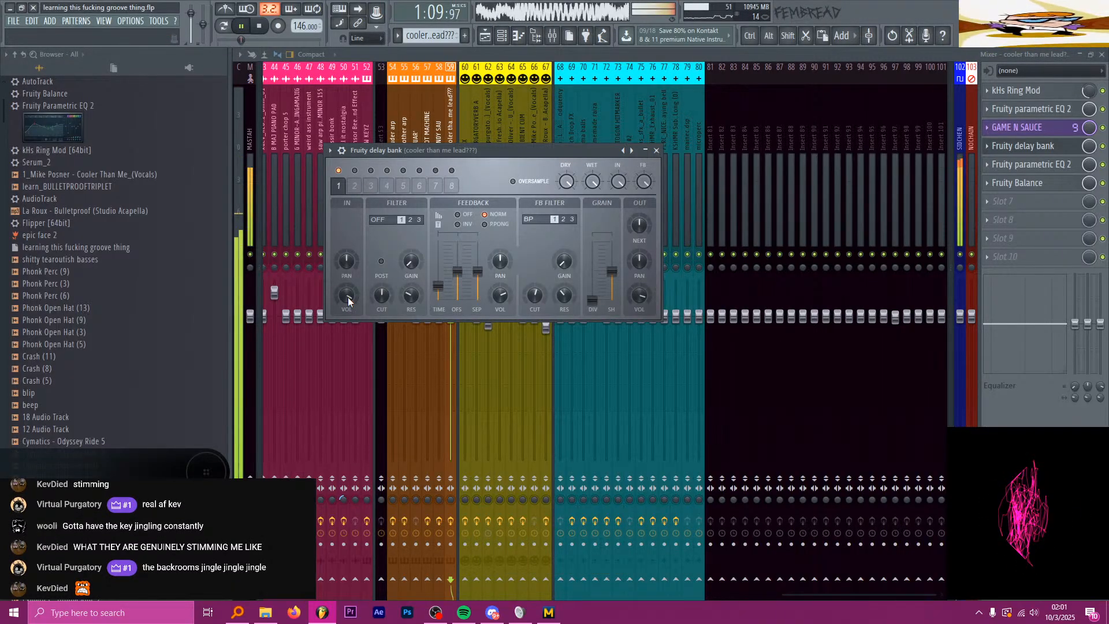
pyautogui.click(656, 151)
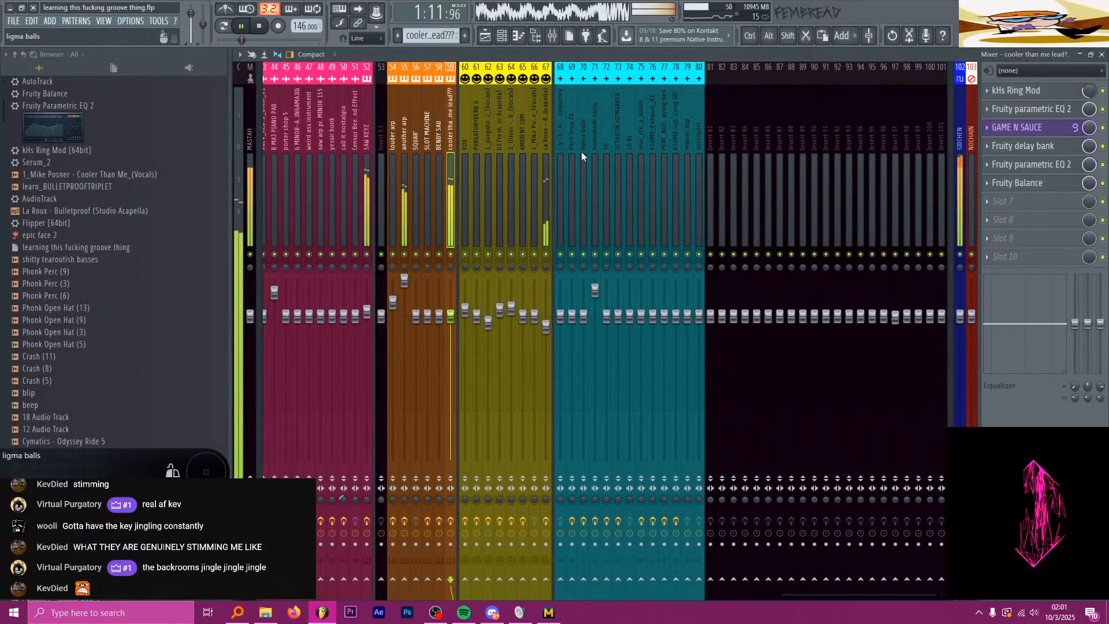
# Step: Load a Fruity Parametric EQ 2 in the first effect slot of the VDUB2 Snare 003 mixer track
pyautogui.hscroll(-10, 633, 151)
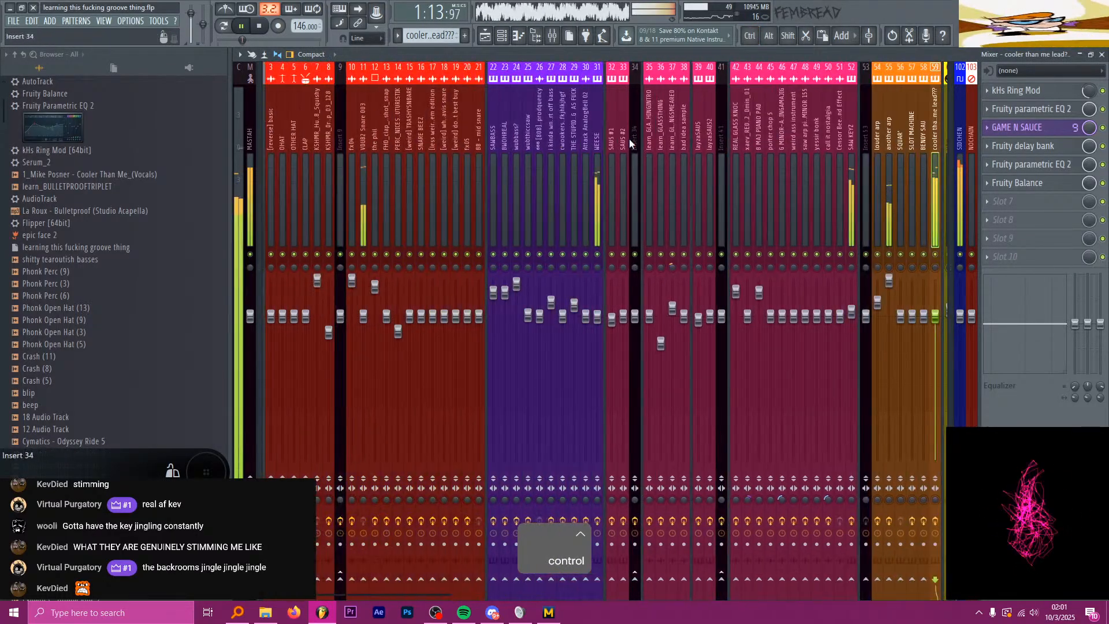
pyautogui.click(389, 138)
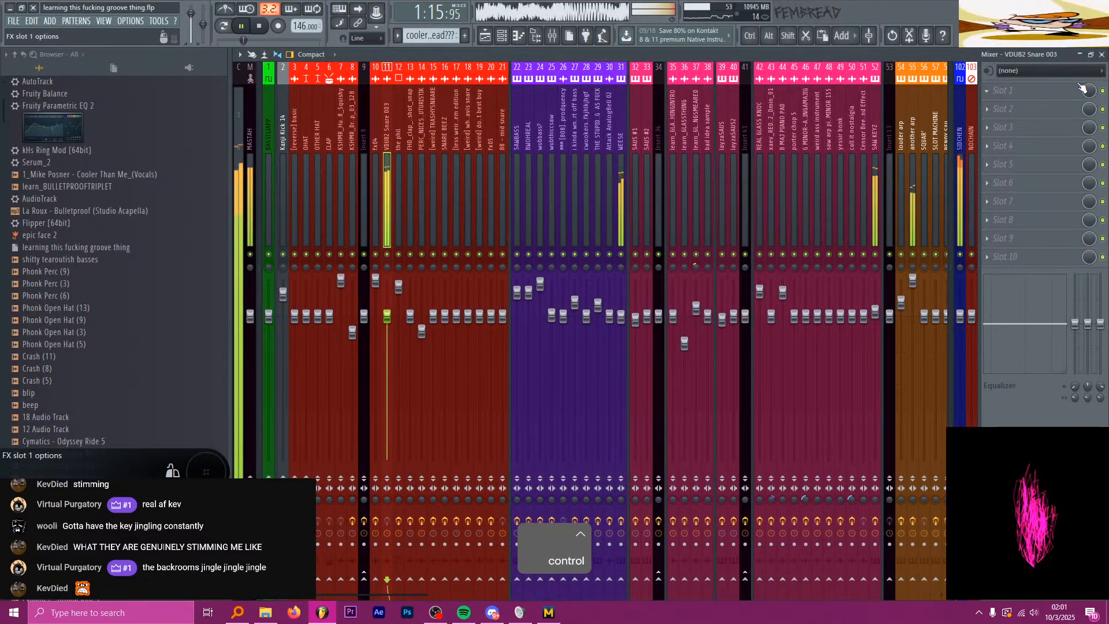
pyautogui.press('space')
pyautogui.click(1004, 90)
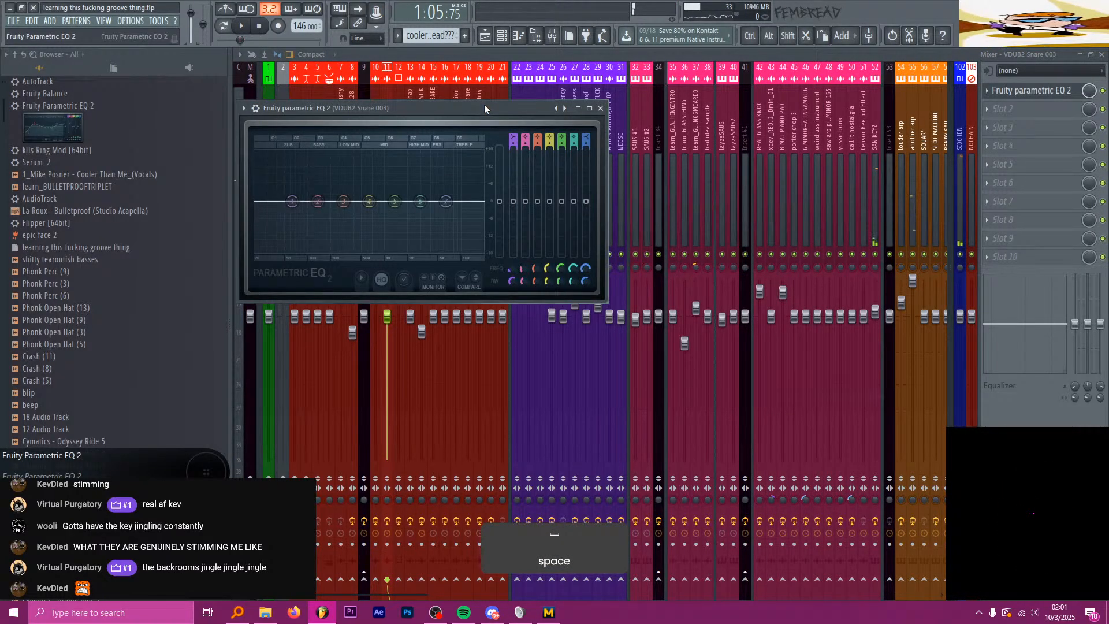
pyautogui.click(601, 108)
# Step: Rename the snare's new EQ slot as "filter iti in"
pyautogui.click(989, 91)
pyautogui.write('ruity parametric')
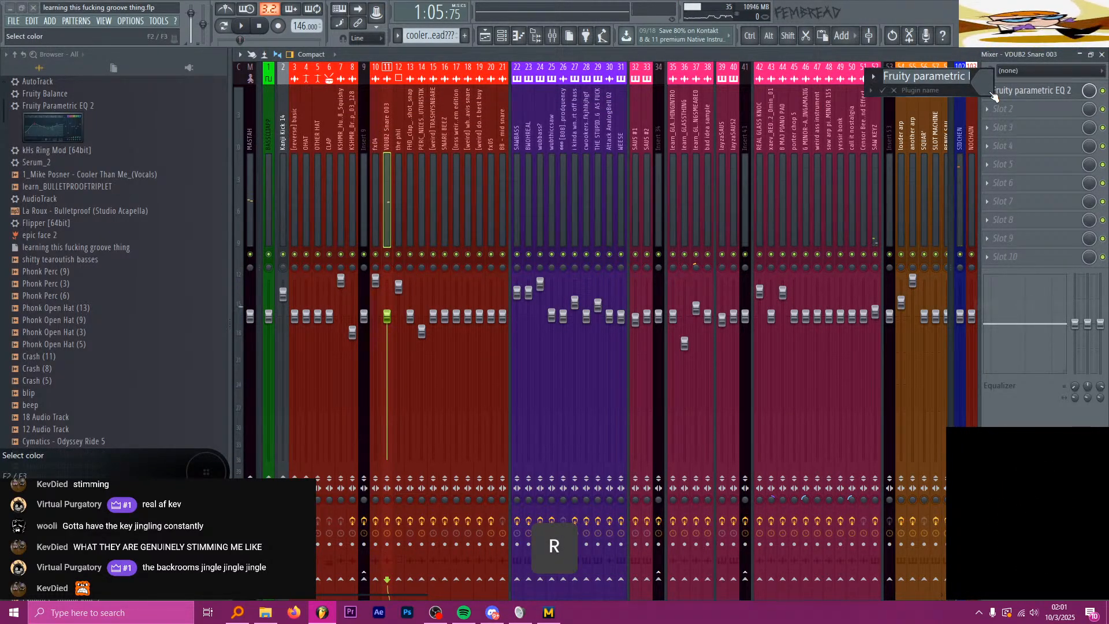
pyautogui.write('filkter')
pyautogui.hotkey('ctrl', 'a')
pyautogui.write('filter iti in')
pyautogui.press('Return')
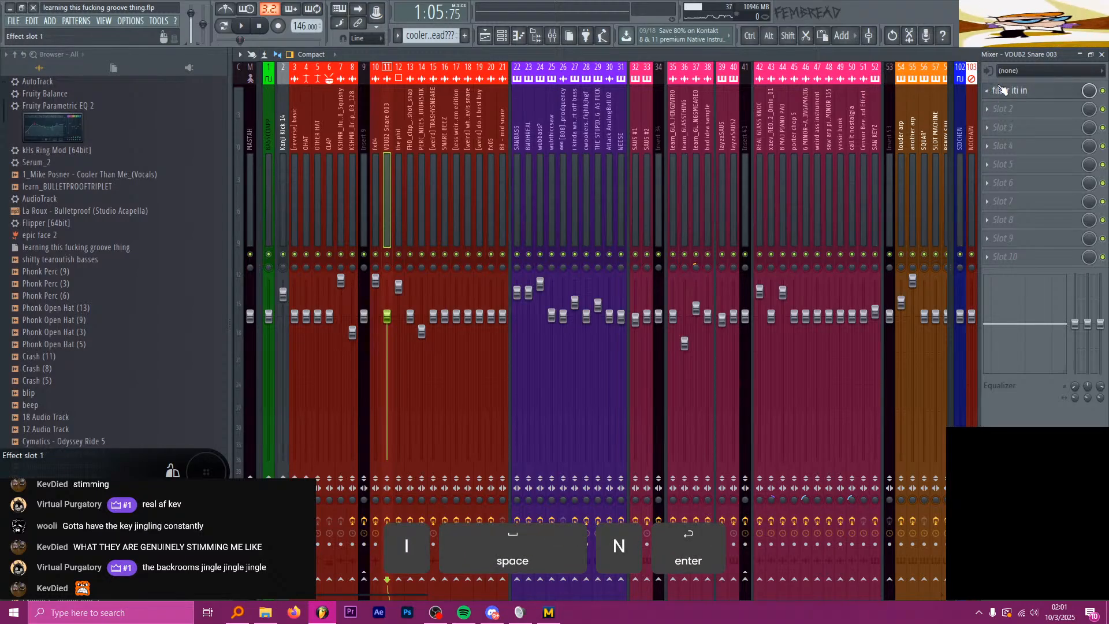
# Step: Make band 7 of the snare EQ a Steep 8 low pass, lower its cutoff, and create an automation clip for its frequency
pyautogui.click(1024, 94)
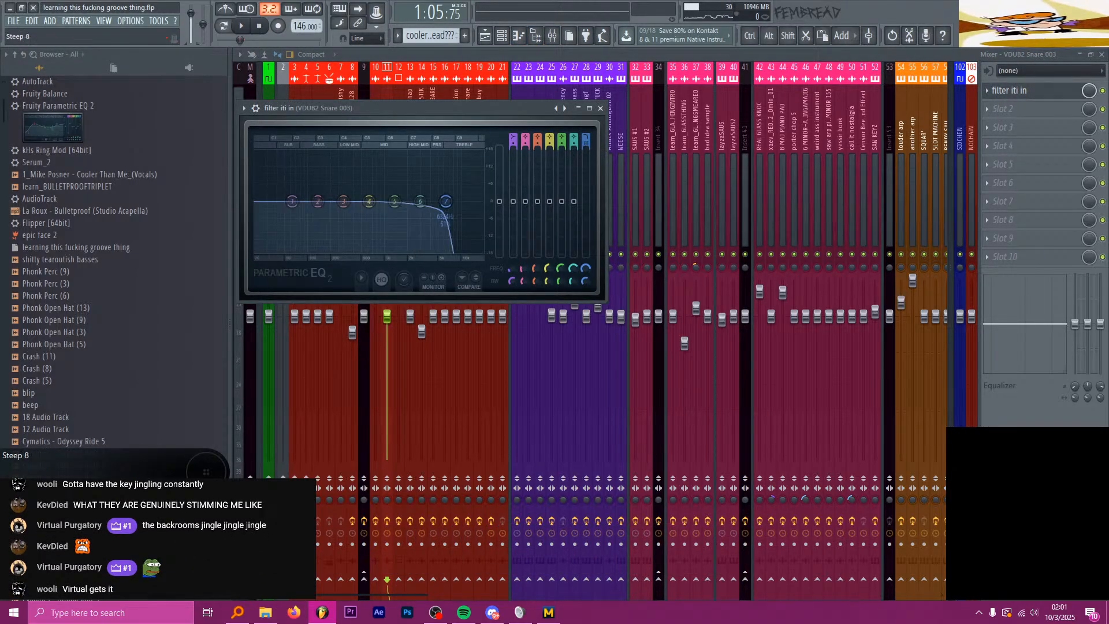
pyautogui.moveTo(459, 198); pyautogui.dragTo(360, 200)
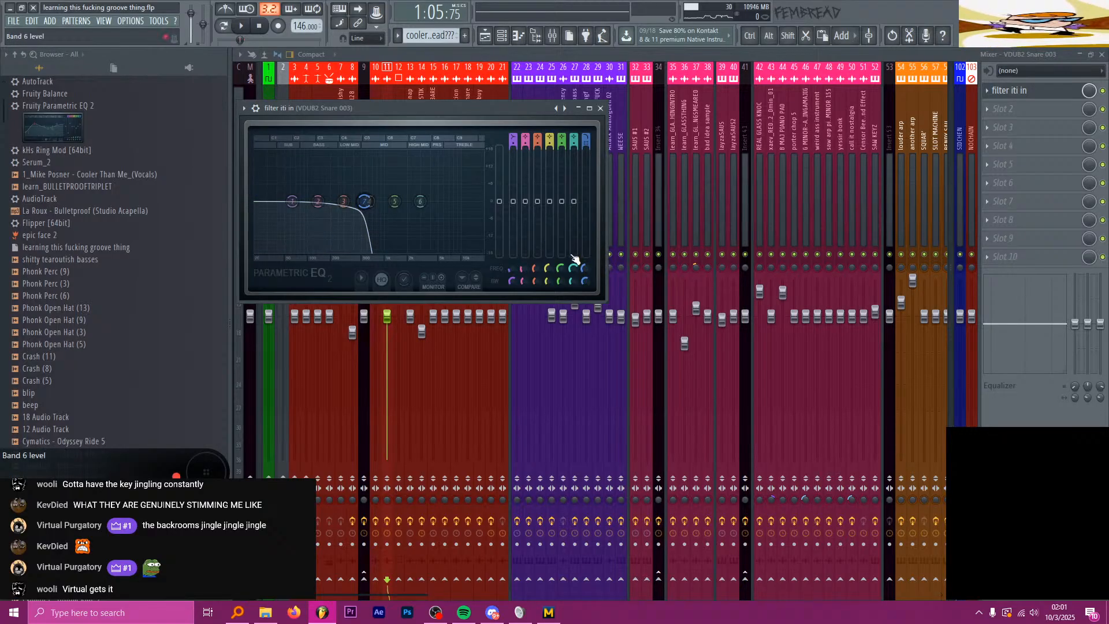
pyautogui.click(485, 36)
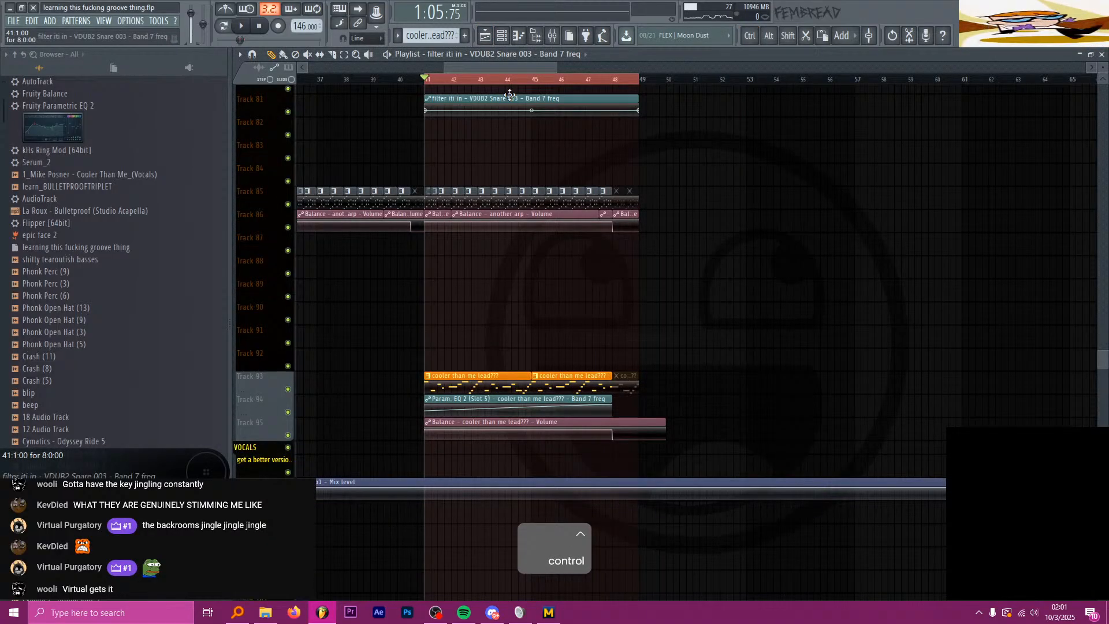
# Step: Insert a playlist track below the snare's pitch automation and place the snare filter automation clip there at bar 41
pyautogui.scroll(-2, 540, 179)
pyautogui.scroll(3, 545, 267)
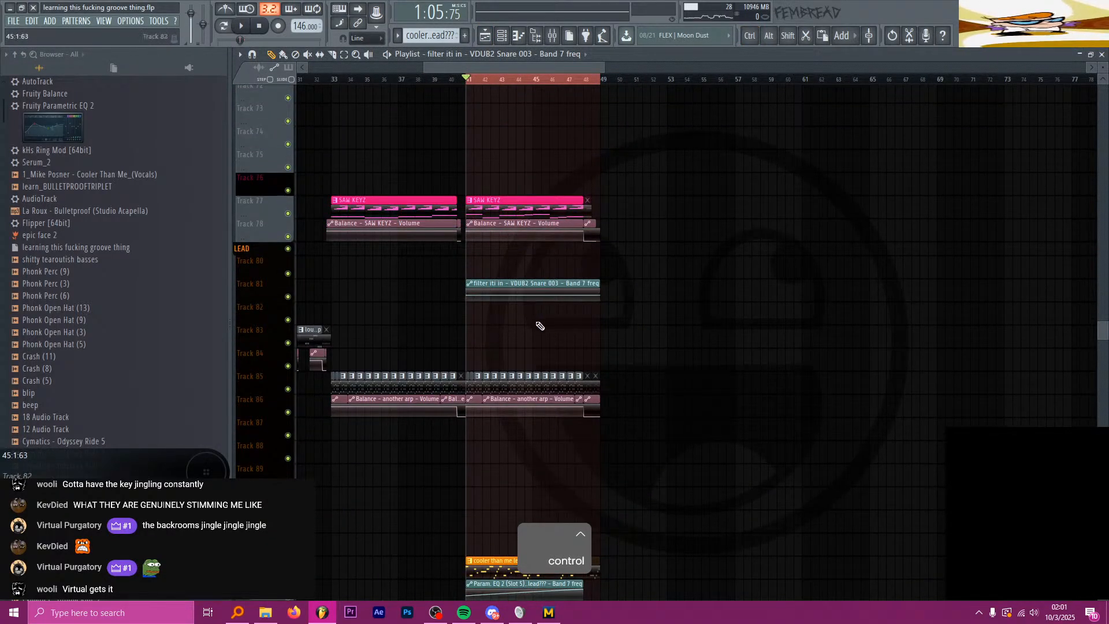
pyautogui.scroll(12, 522, 282)
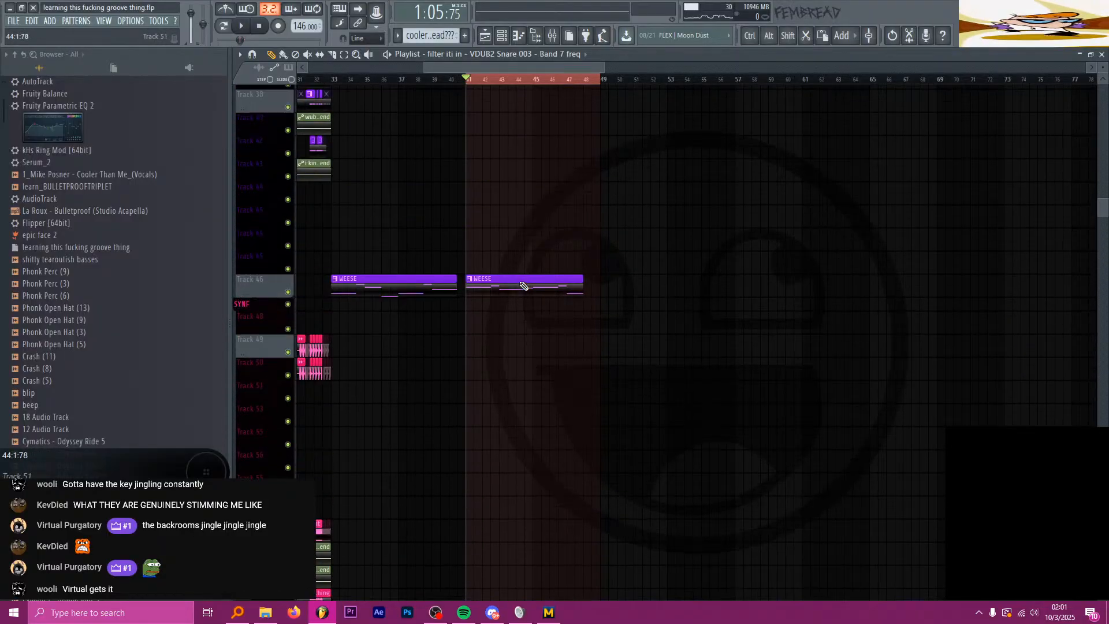
pyautogui.scroll(2, 523, 286)
pyautogui.scroll(10, 468, 303)
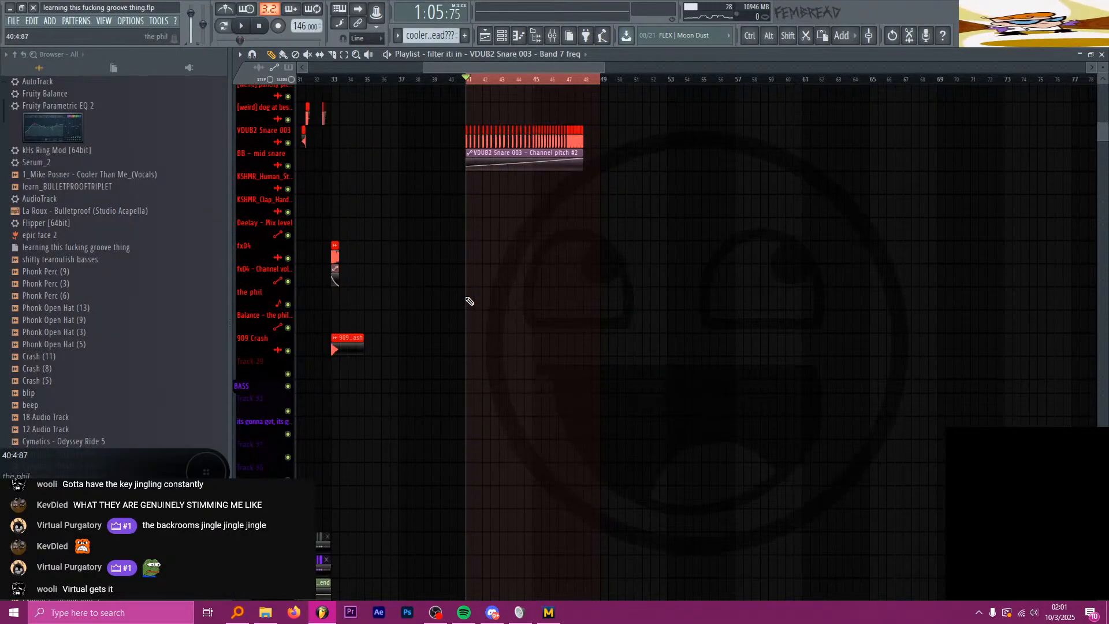
pyautogui.press('space')
pyautogui.scroll(-6, 478, 334)
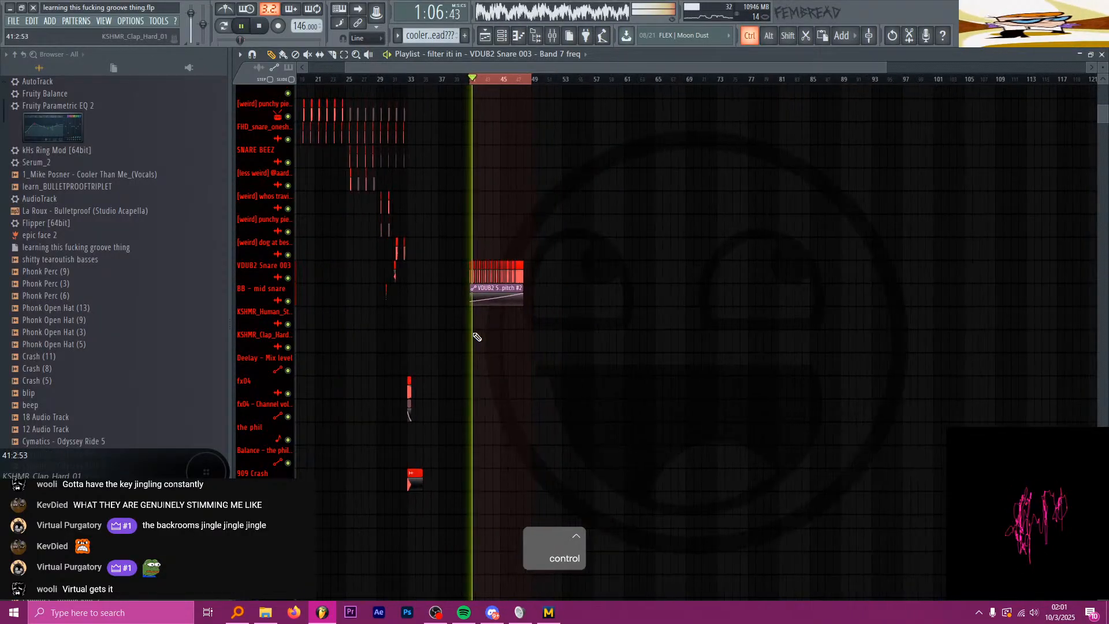
pyautogui.scroll(1, 269, 313)
pyautogui.rightClick(269, 314)
pyautogui.press('i')
pyautogui.scroll(5, 488, 331)
pyautogui.click(516, 314)
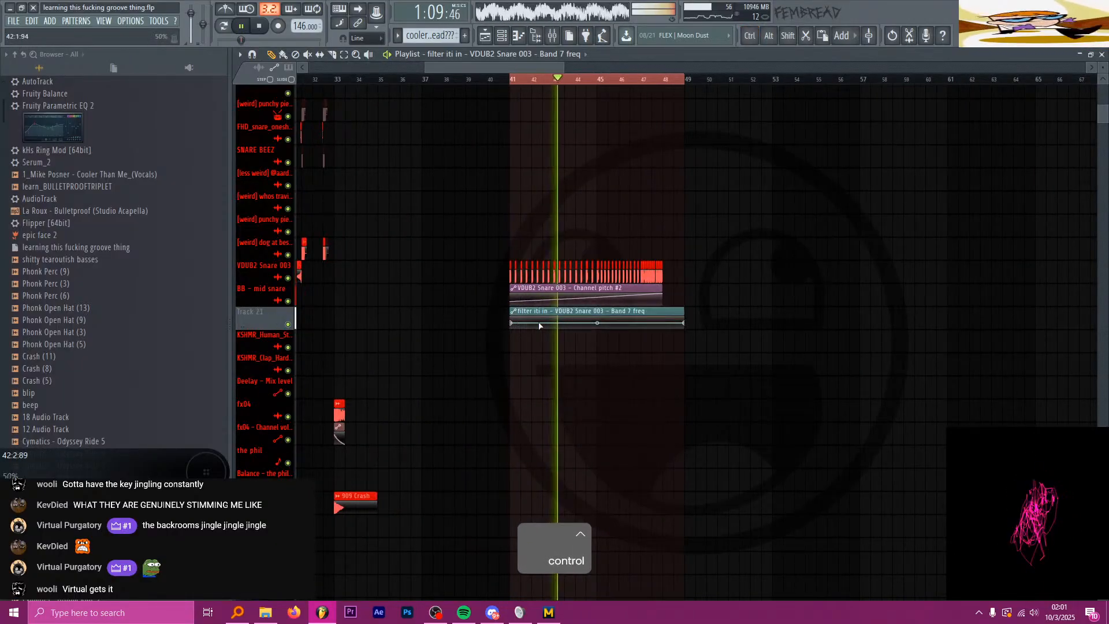
# Step: Trim the snare filter automation to bar 48, shape it as a rising ramp, and play it back
pyautogui.scroll(1, 635, 306)
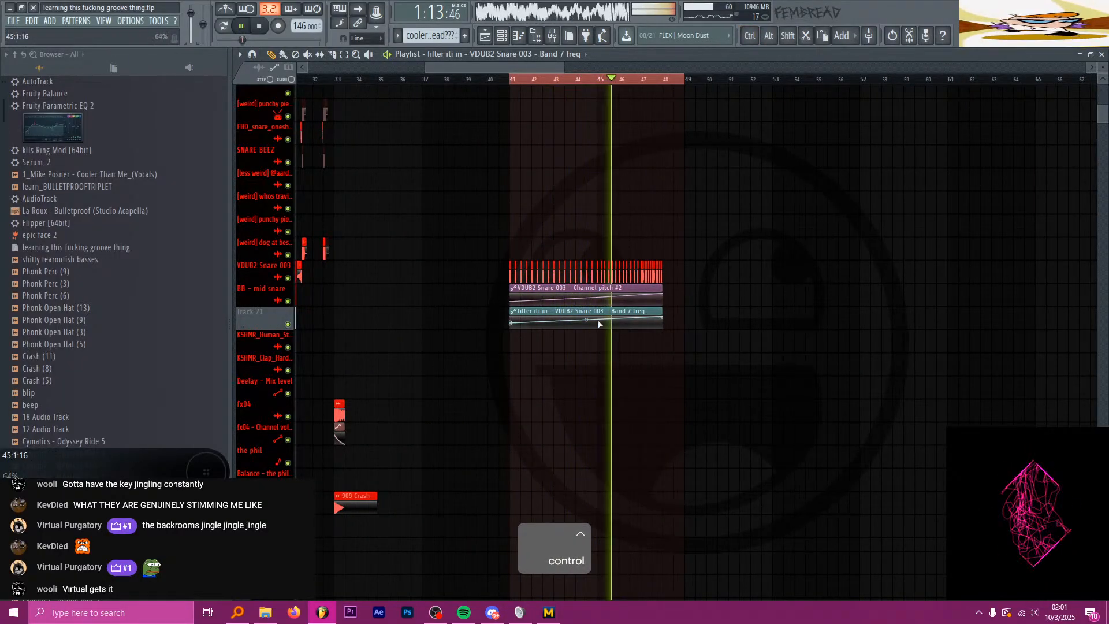
pyautogui.scroll(-4, 616, 196)
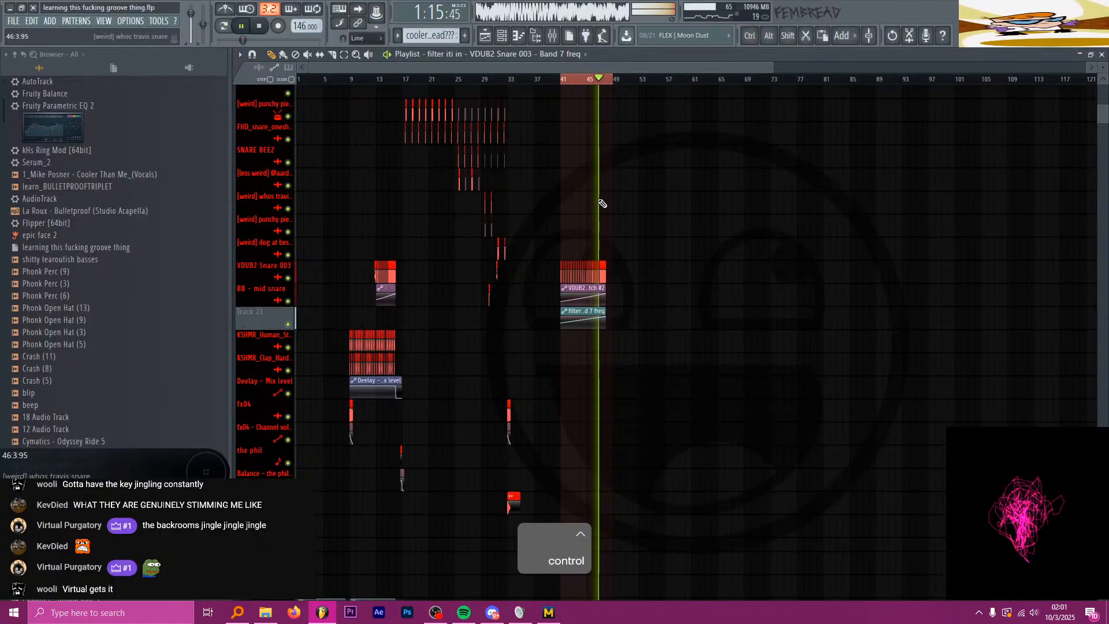
pyautogui.scroll(4, 598, 202)
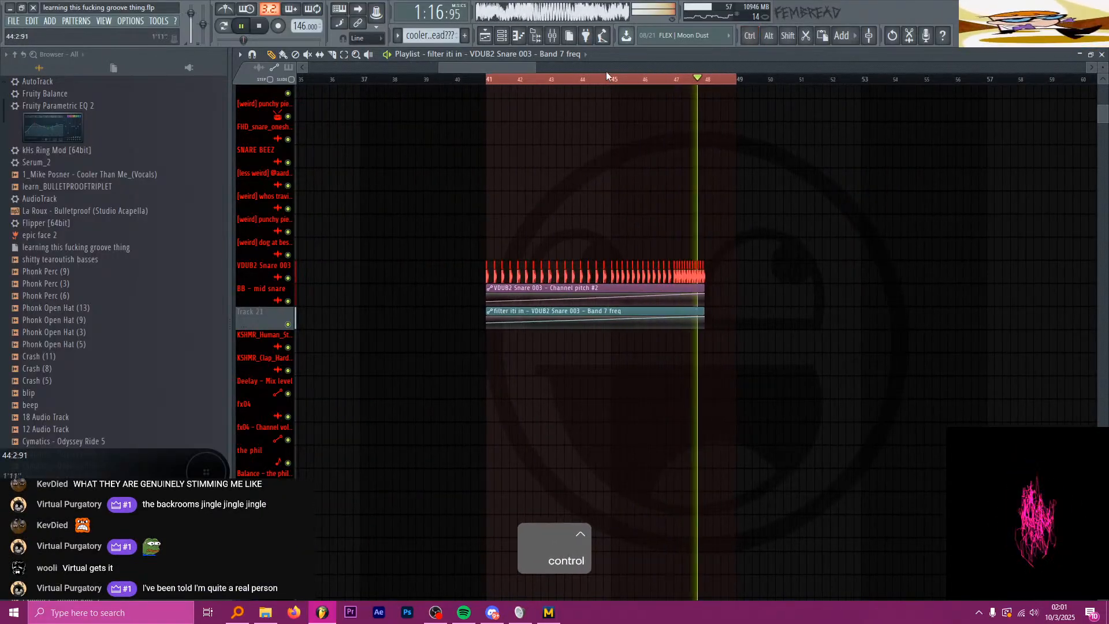
pyautogui.press('space')
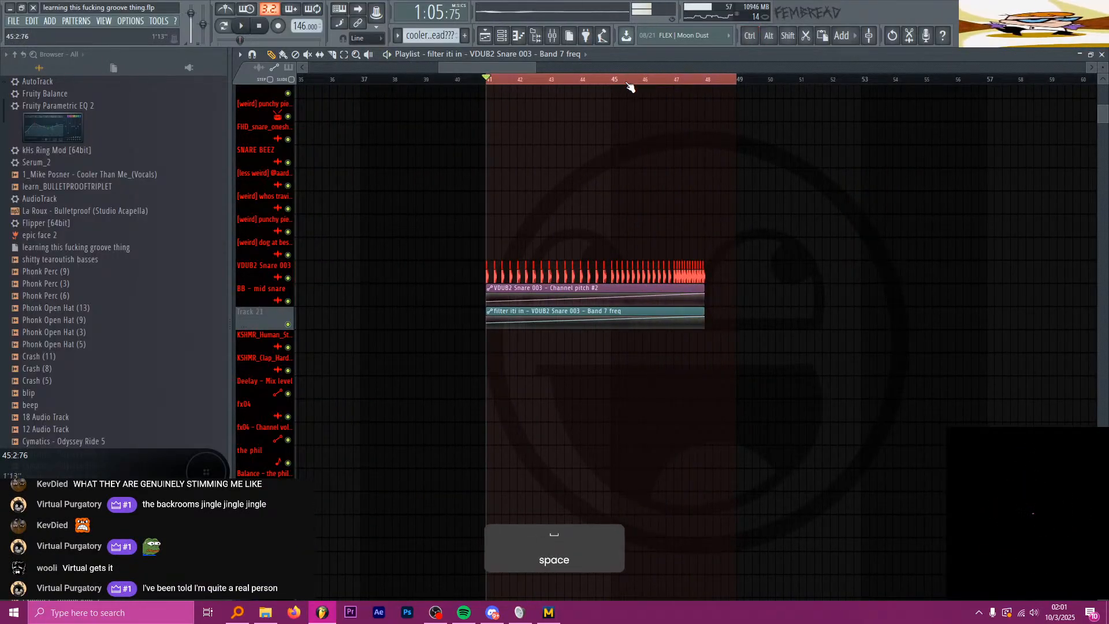
# Step: Slice the learn_BULLETPROOFTRIPLET vocal at bar 48 and delete the piece up to bar 49
pyautogui.scroll(-10, 693, 229)
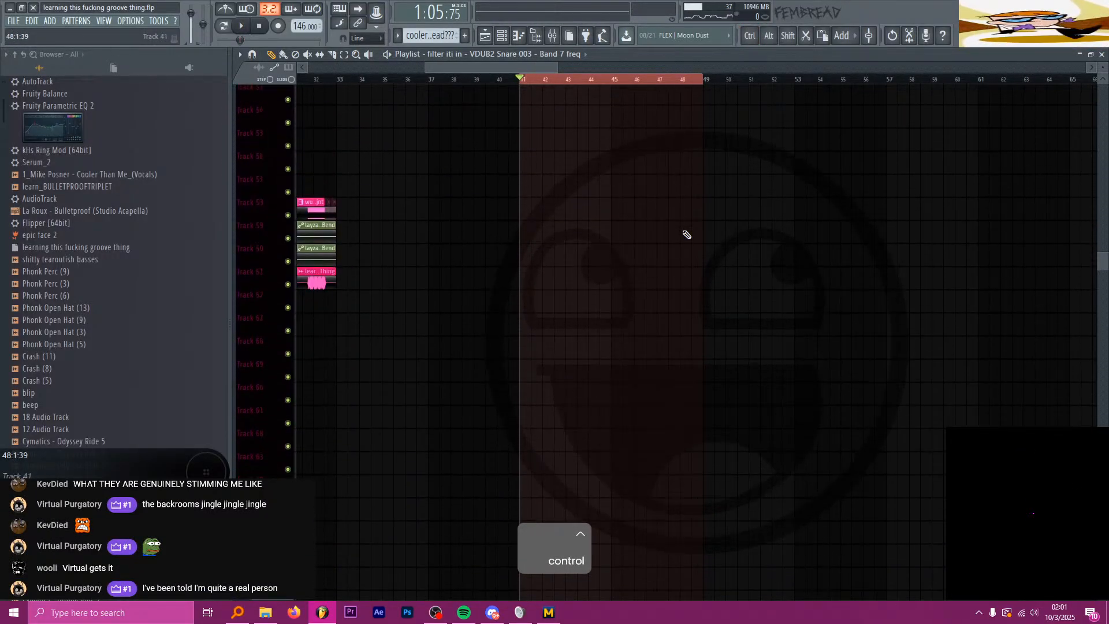
pyautogui.scroll(-12, 683, 234)
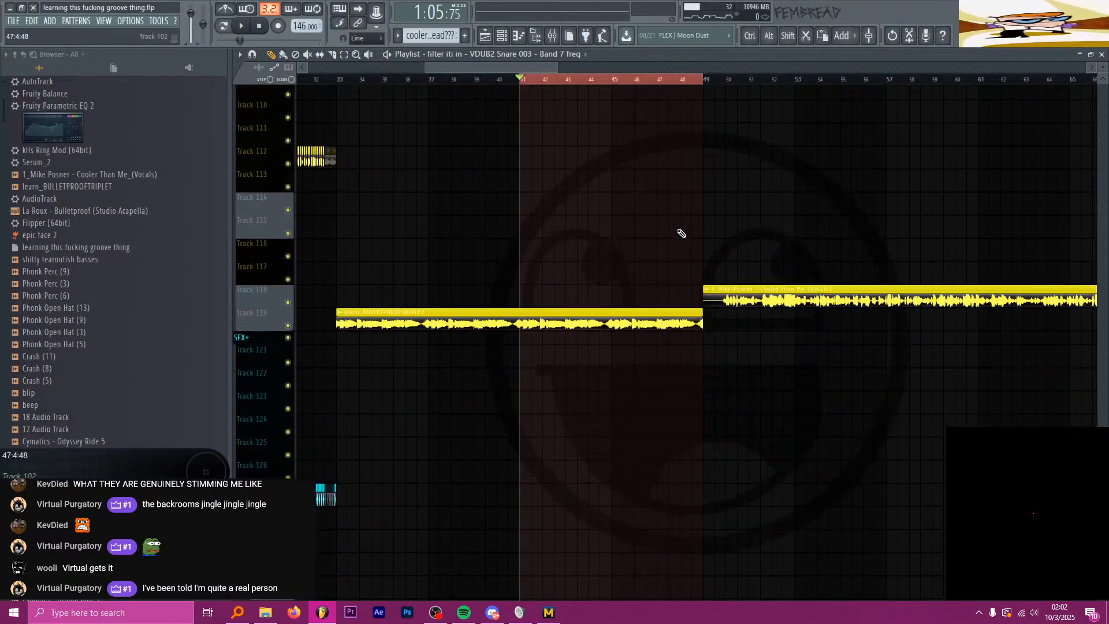
pyautogui.scroll(3, 681, 232)
pyautogui.scroll(2, 683, 214)
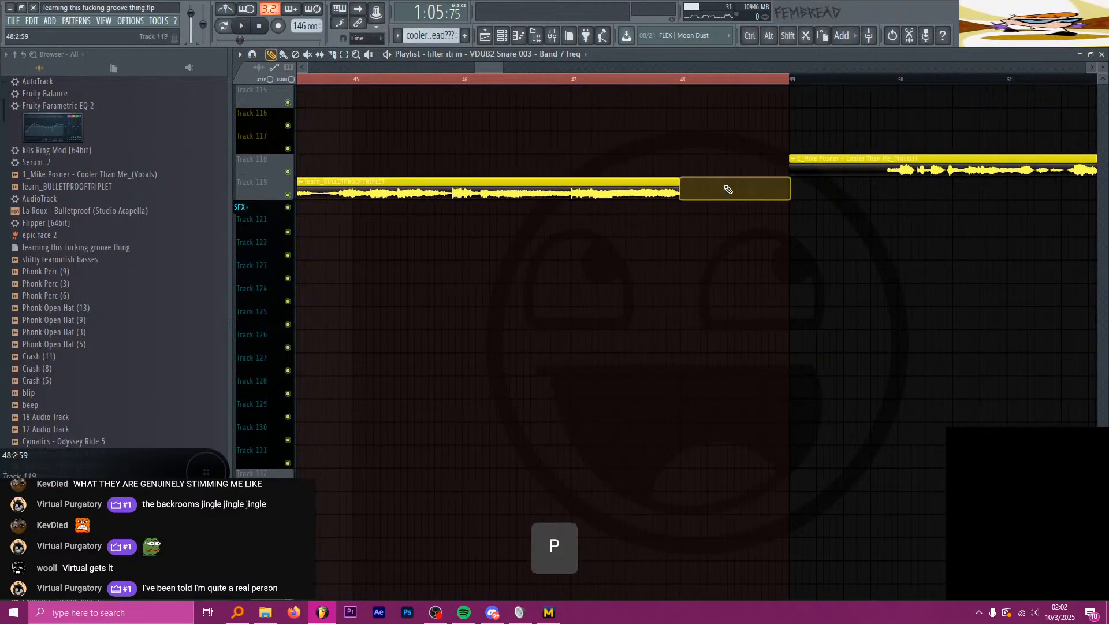
# Step: Copy the bar 13–16 hits of both KSHMR clap tracks and the Deelay mix level automation, placing the claps at bar 45 and the automation at bar 41
pyautogui.scroll(-6, 693, 173)
pyautogui.press('space')
pyautogui.scroll(8, 656, 157)
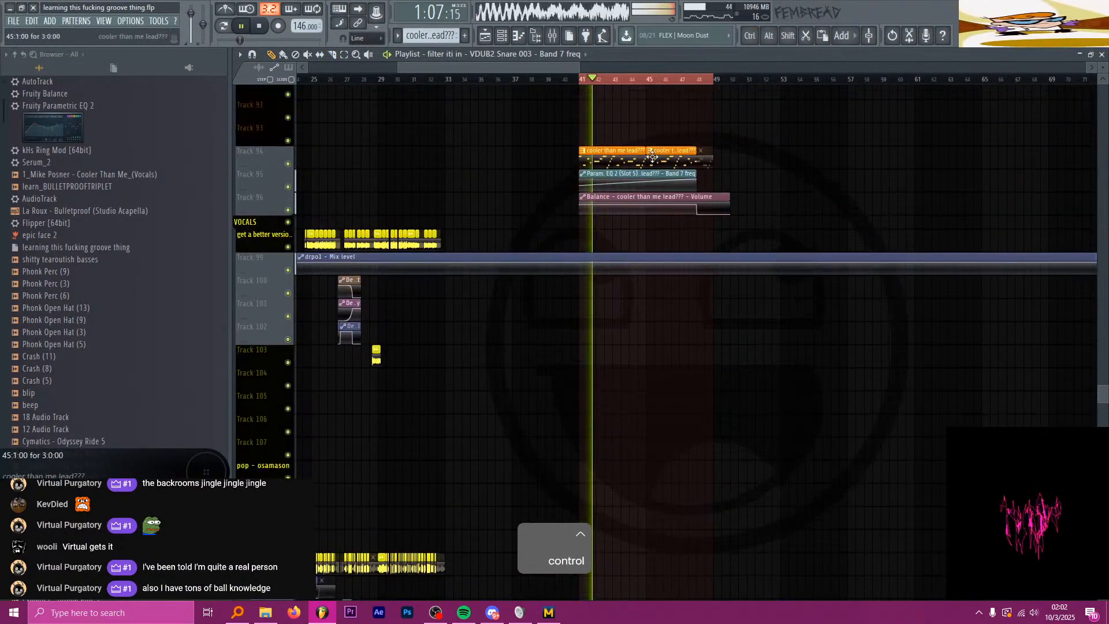
pyautogui.scroll(15, 652, 156)
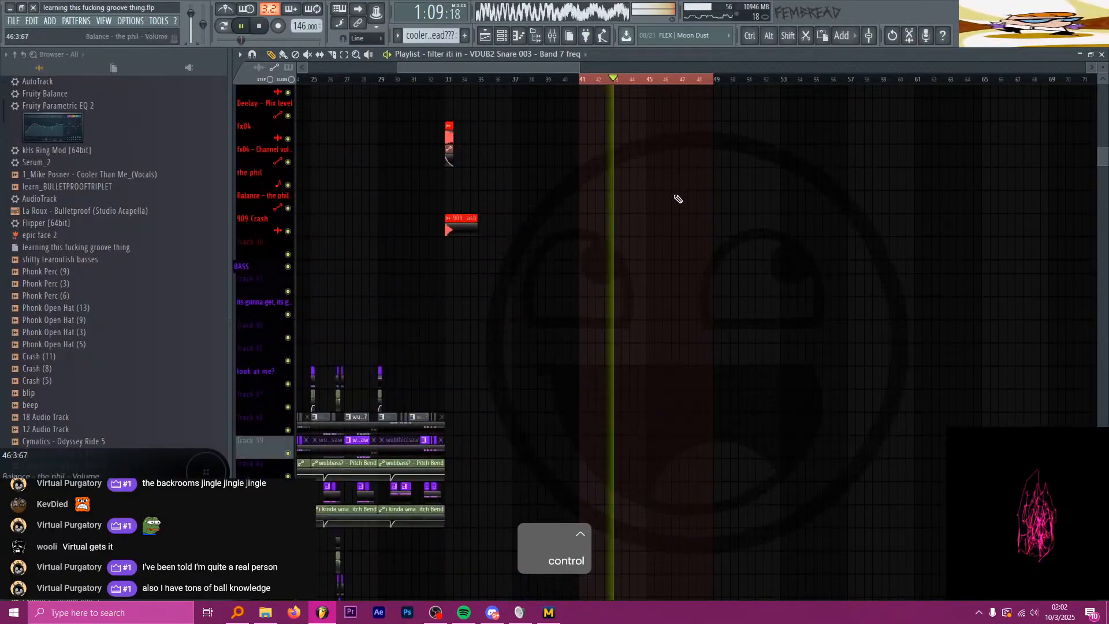
pyautogui.scroll(4, 676, 198)
pyautogui.scroll(-4, 660, 186)
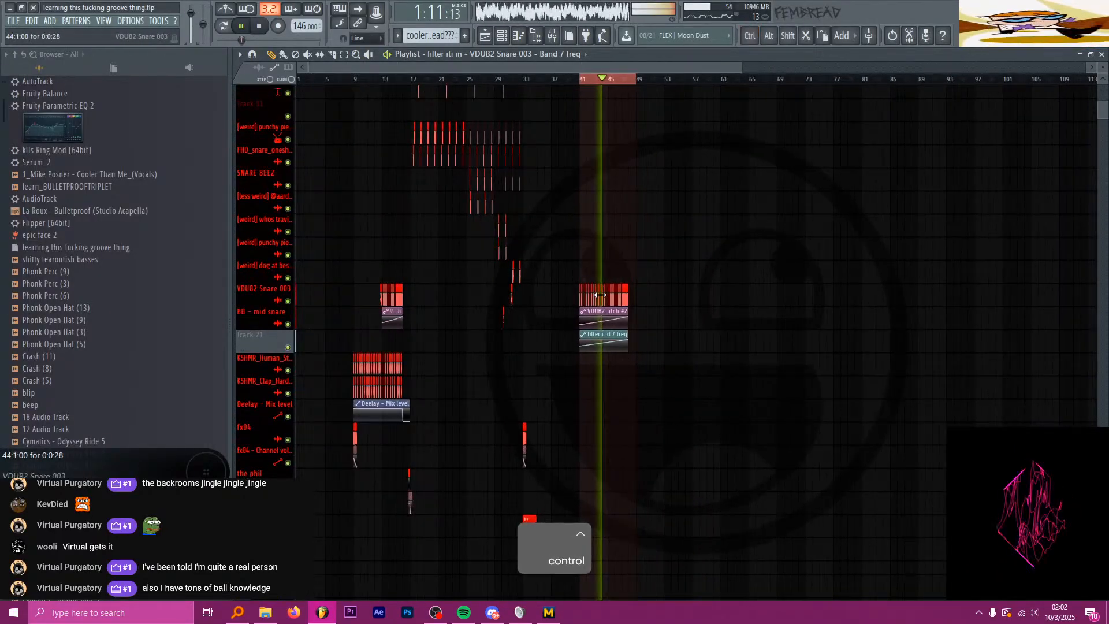
pyautogui.scroll(8, 339, 349)
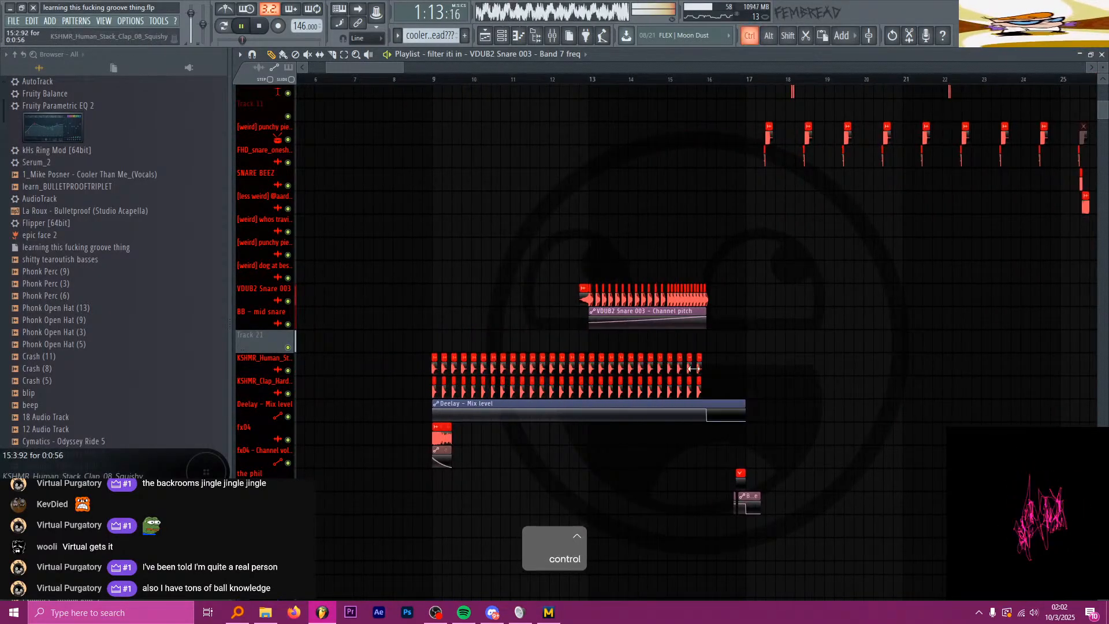
pyautogui.moveTo(749, 396); pyautogui.dragTo(601, 370)
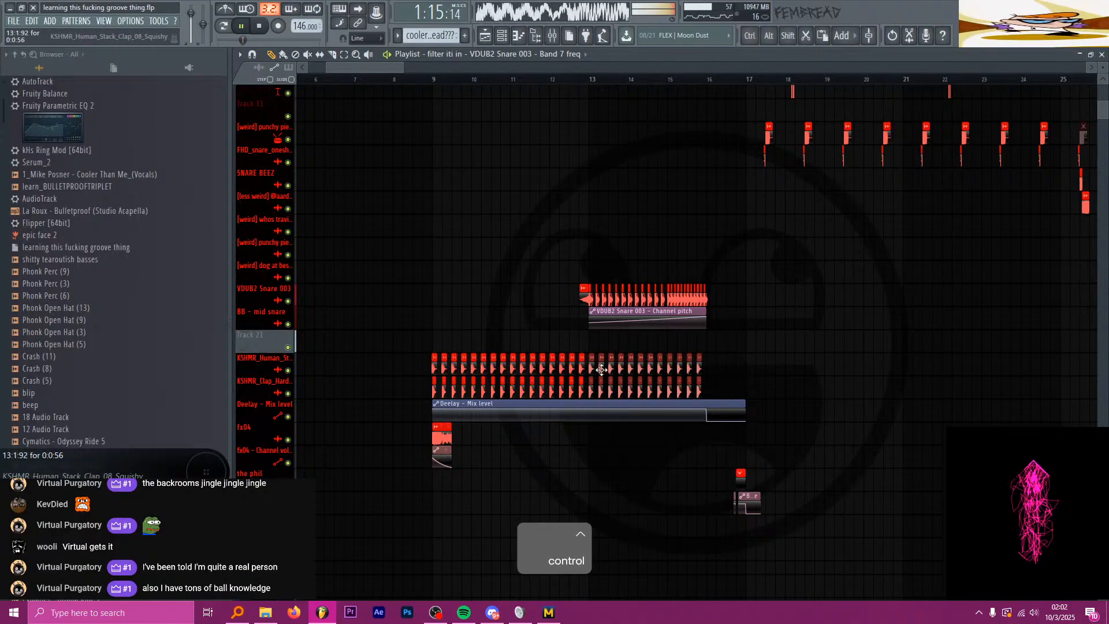
pyautogui.moveTo(657, 426); pyautogui.dragTo(529, 424)
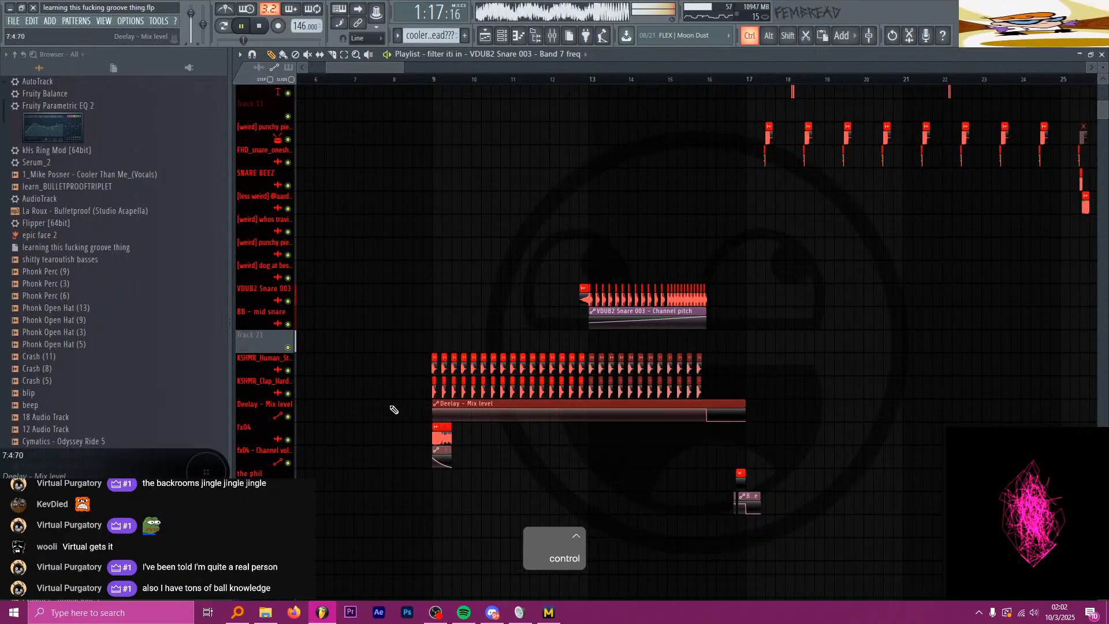
pyautogui.press('space')
pyautogui.hotkey('ctrl', 'v')
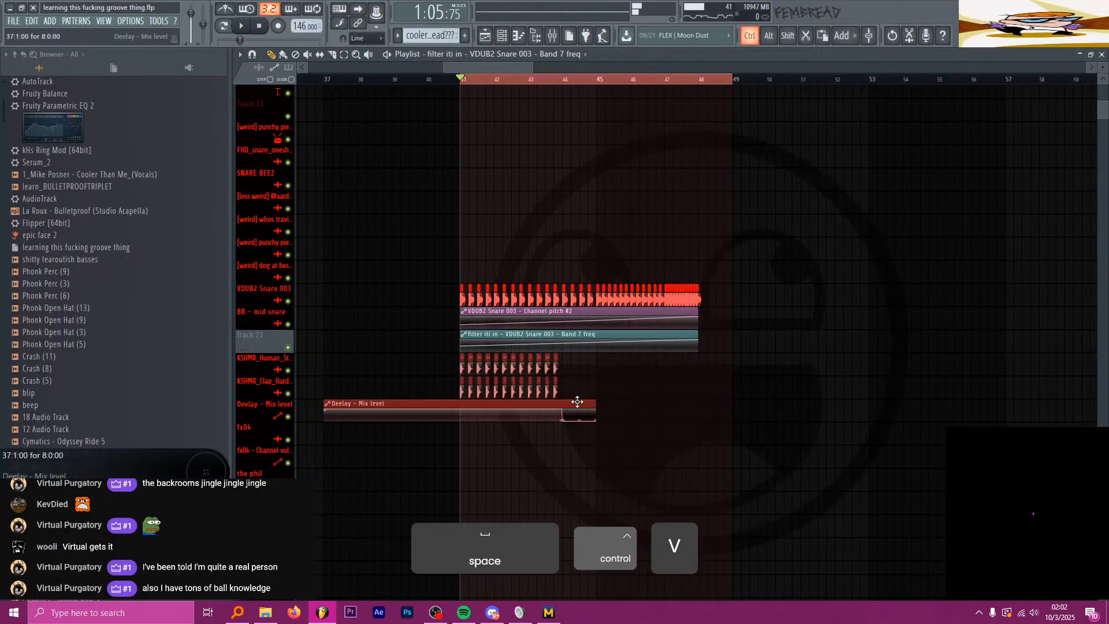
pyautogui.moveTo(508, 403); pyautogui.dragTo(643, 400)
# Step: Play back the build-up with the copied claps and compare its layout with the earlier build-up at bars 9–17
pyautogui.press('space')
pyautogui.scroll(-6, 584, 295)
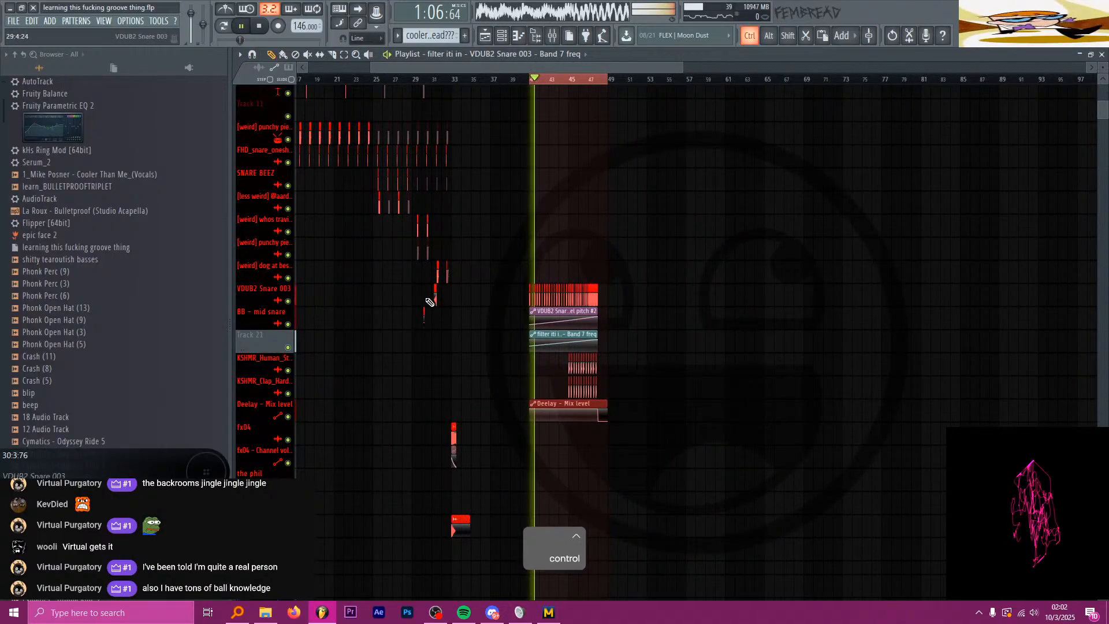
pyautogui.scroll(2, 351, 302)
pyautogui.scroll(8, 358, 303)
pyautogui.scroll(-6, 404, 331)
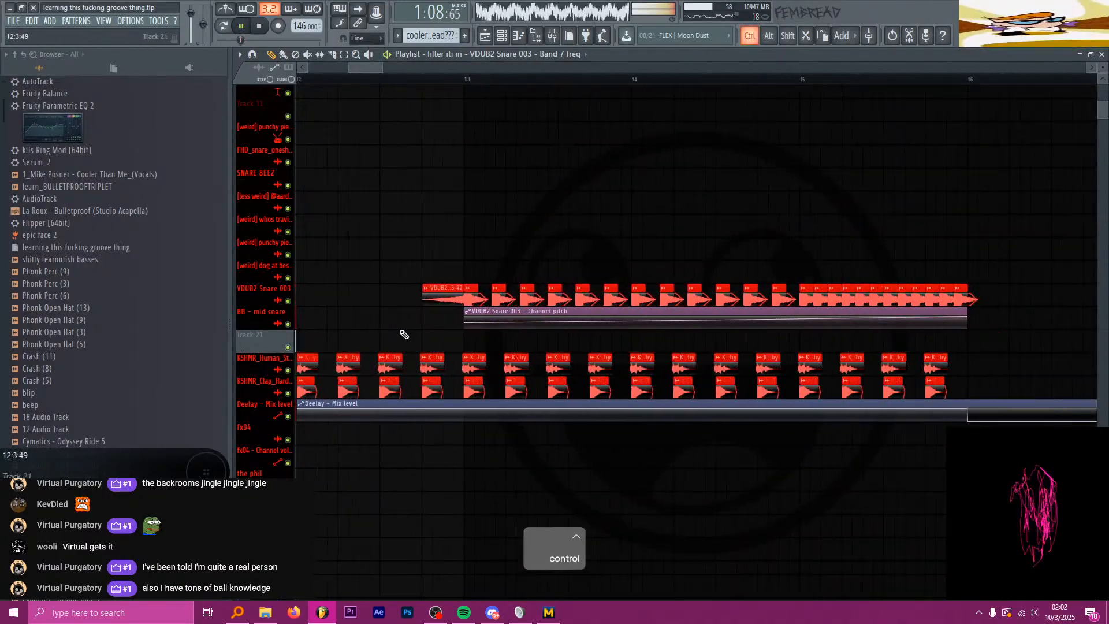
pyautogui.scroll(-2, 730, 341)
pyautogui.scroll(-3, 735, 375)
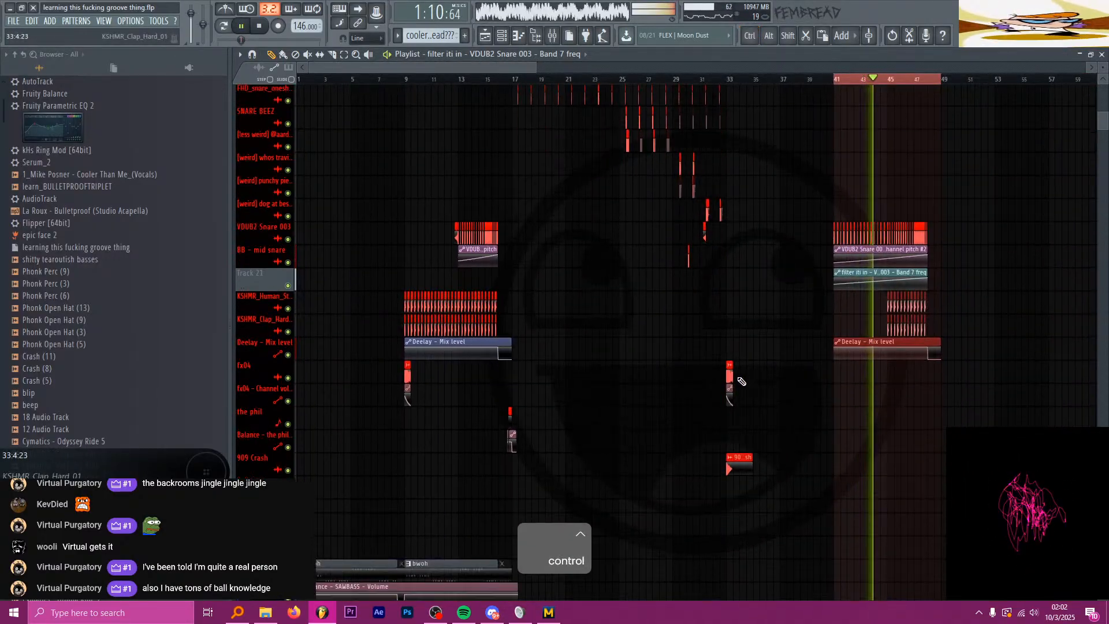
pyautogui.scroll(7, 976, 392)
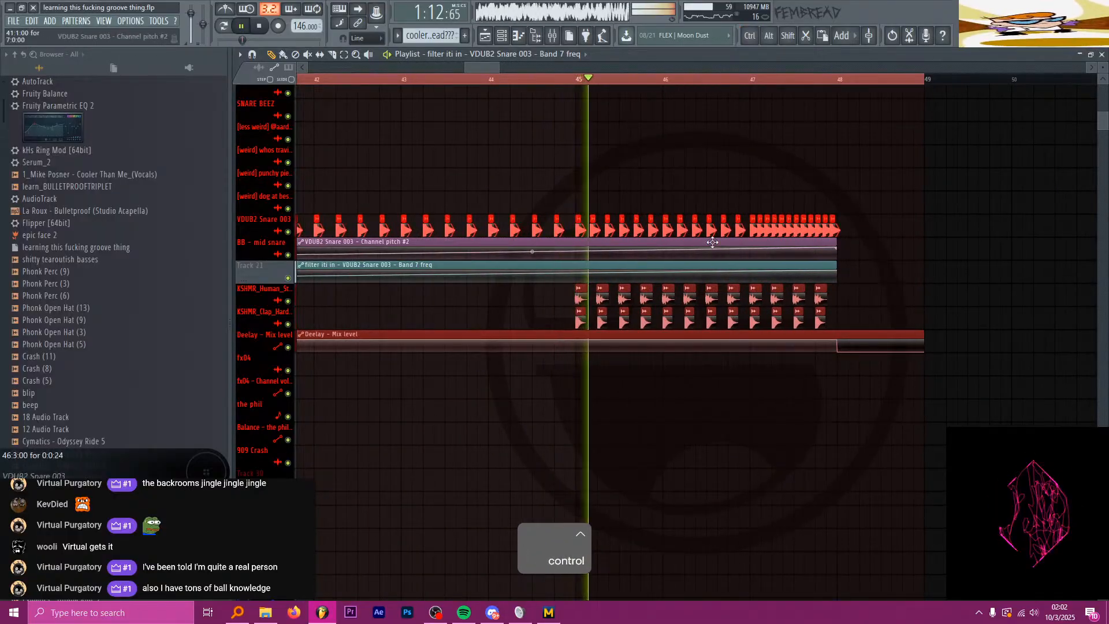
pyautogui.scroll(-8, 641, 191)
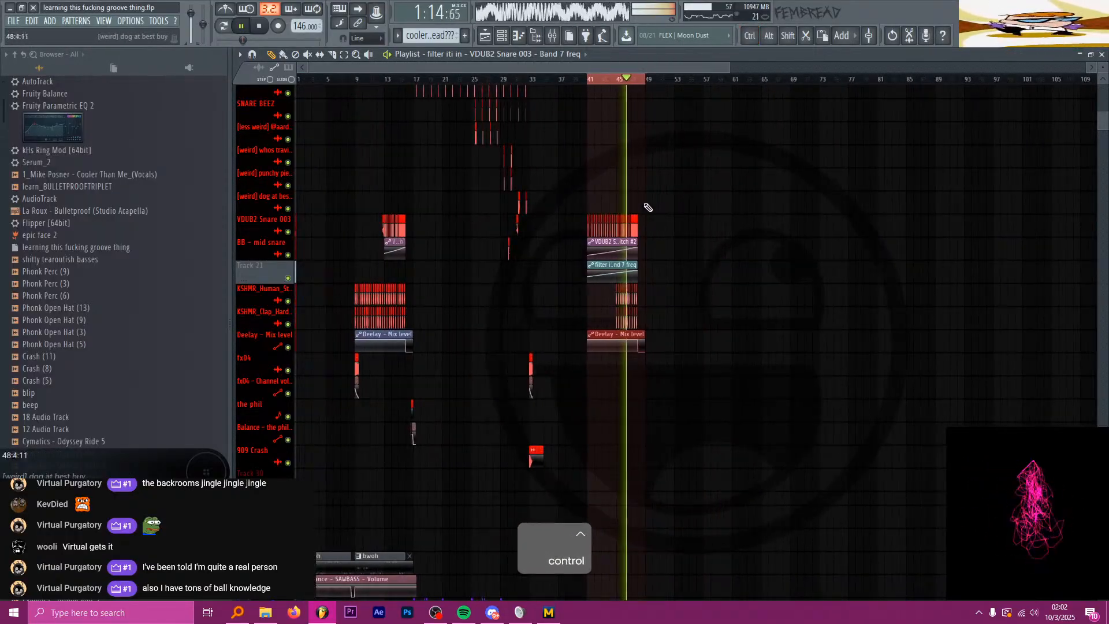
pyautogui.scroll(-2, 648, 208)
pyautogui.scroll(8, 600, 266)
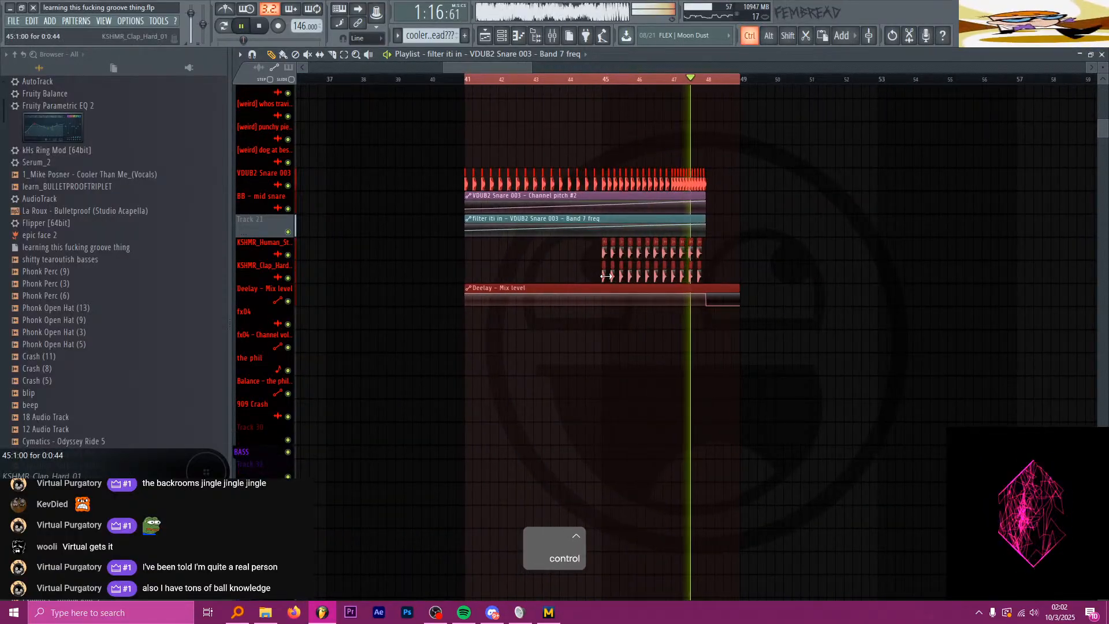
# Step: Extend both clap patterns one bar earlier with copied hits so they start at bar 44
pyautogui.press('space')
pyautogui.scroll(2, 615, 272)
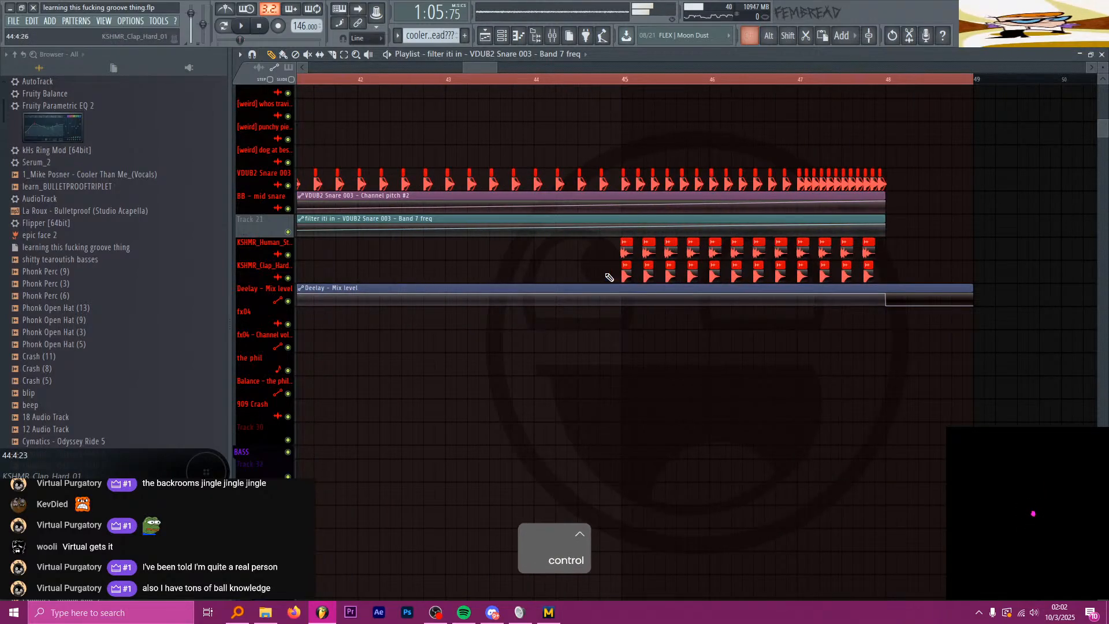
pyautogui.moveTo(601, 281); pyautogui.dragTo(697, 254)
pyautogui.moveTo(625, 249); pyautogui.dragTo(539, 249)
# Step: Insert a playlist track below the Deelay mix level automation and set the time selection to bars 41–49
pyautogui.scroll(-1, 616, 312)
pyautogui.scroll(-3, 620, 316)
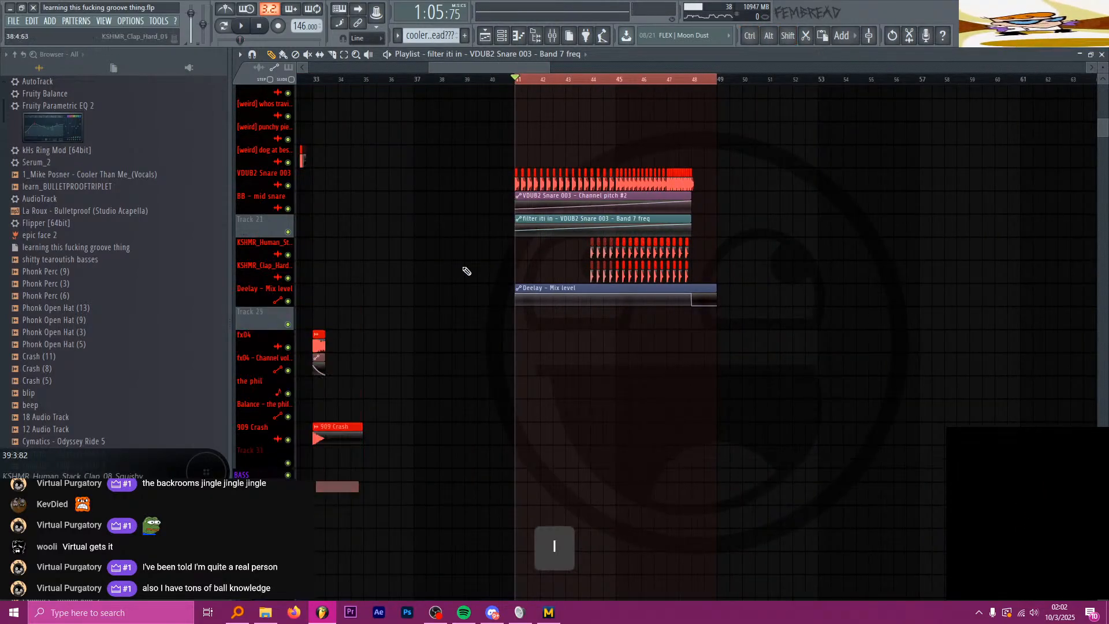
pyautogui.scroll(1, 571, 246)
pyautogui.moveTo(772, 86); pyautogui.dragTo(488, 99)
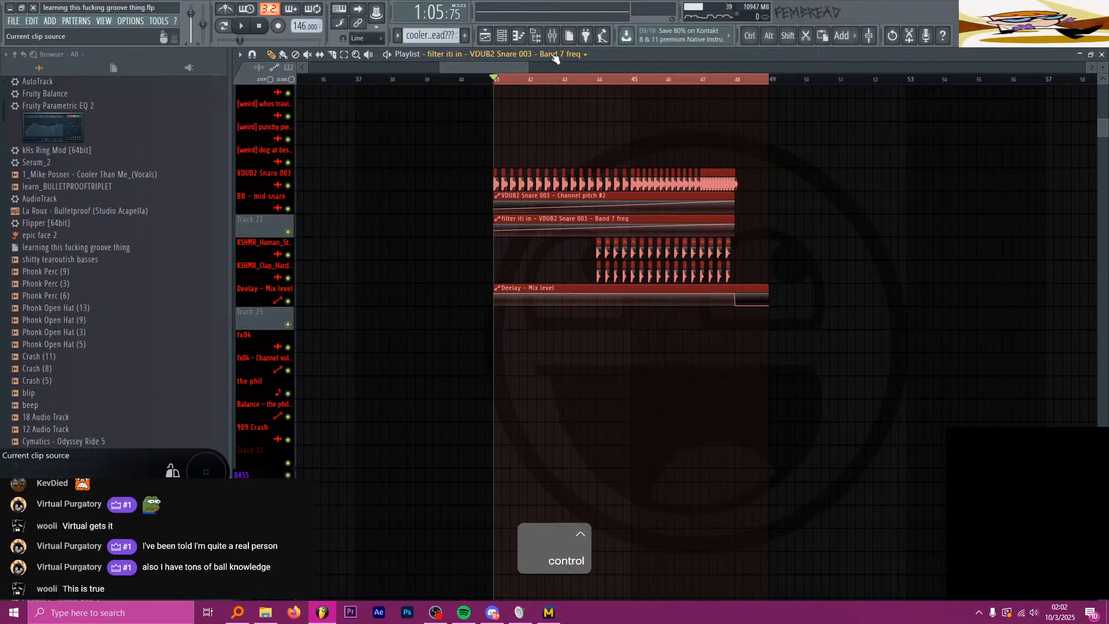
# Step: Identify the claps' mixer bus during playback and add Fruity Parametric EQ 2 in slot 3 of Insert 9
pyautogui.press('F9')
pyautogui.press('space')
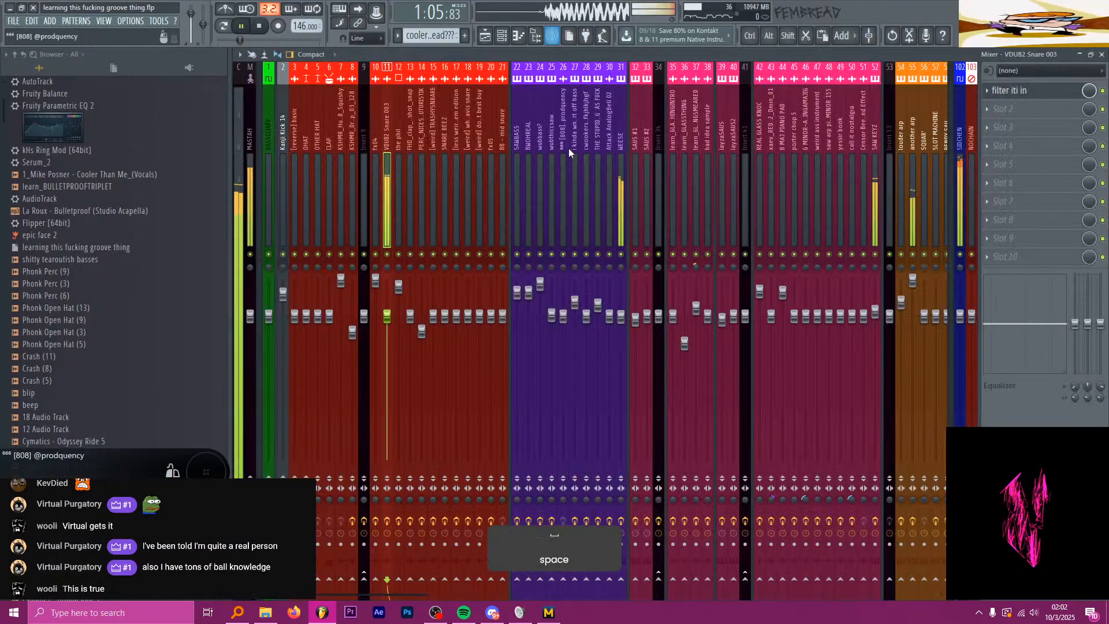
pyautogui.click(484, 36)
pyautogui.press('F9')
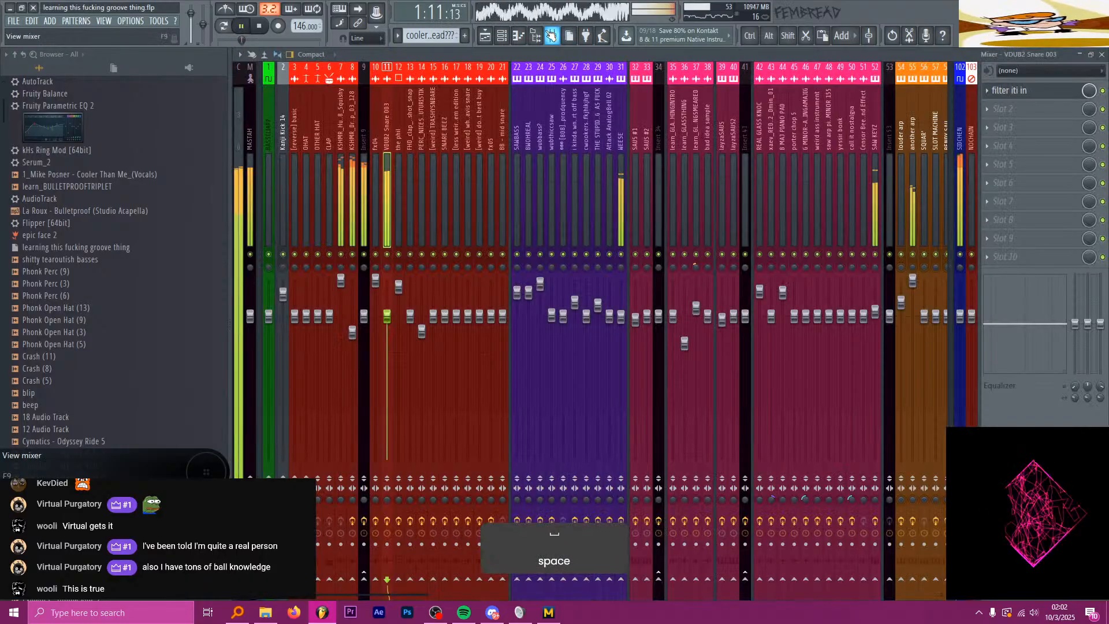
pyautogui.click(364, 127)
pyautogui.press('space')
pyautogui.click(1018, 122)
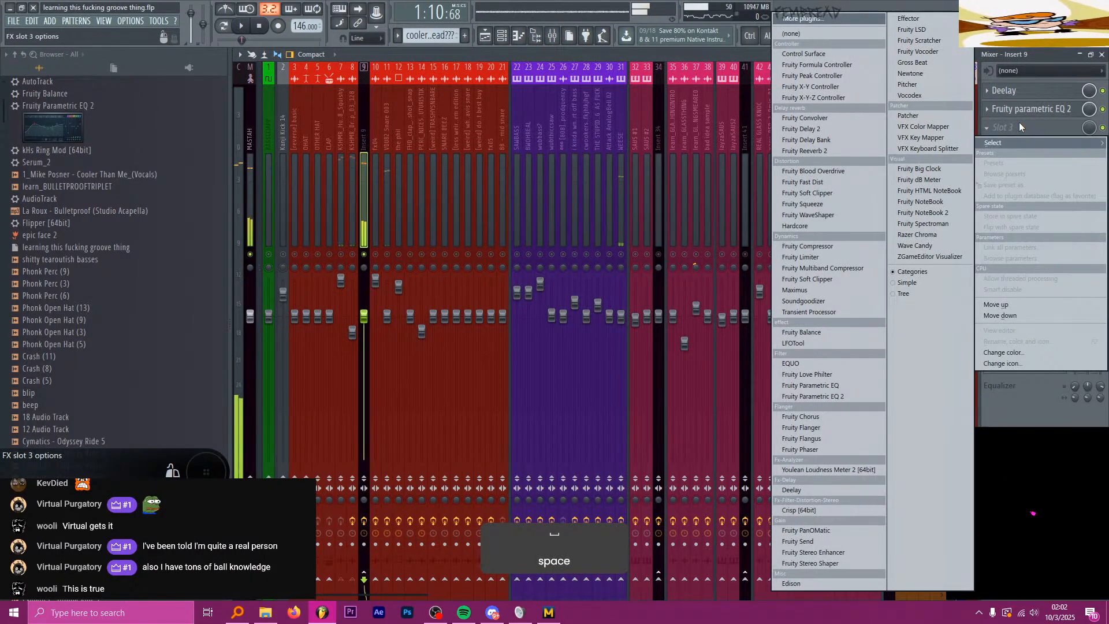
pyautogui.click(858, 395)
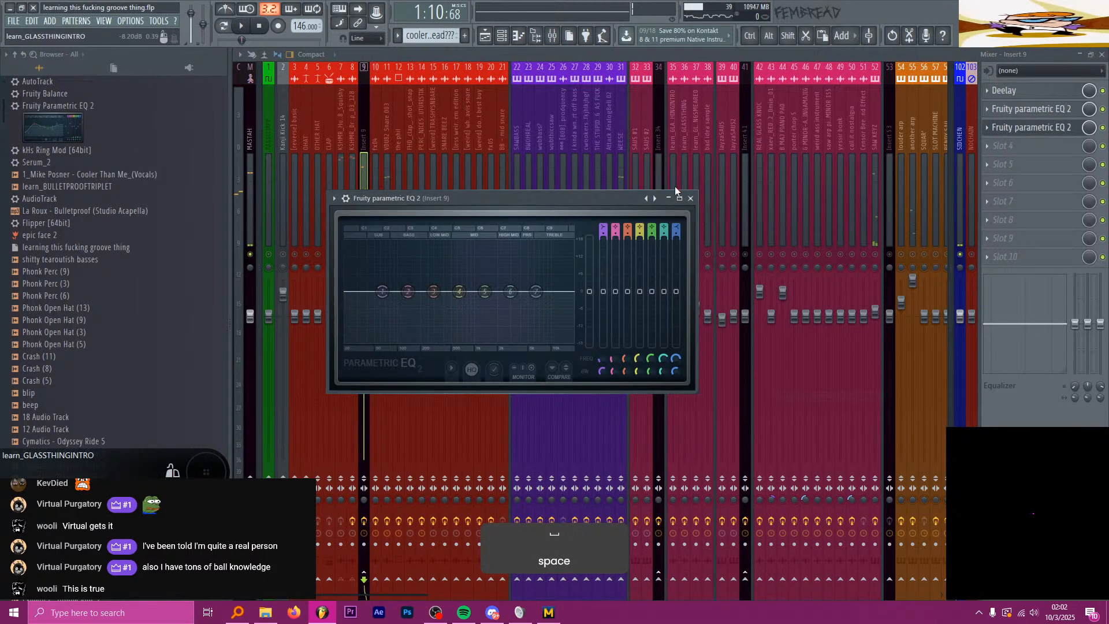
# Step: Rename the new equalizer on Insert 9 to "filter it in"
pyautogui.click(991, 133)
pyautogui.write('ruity parametric')
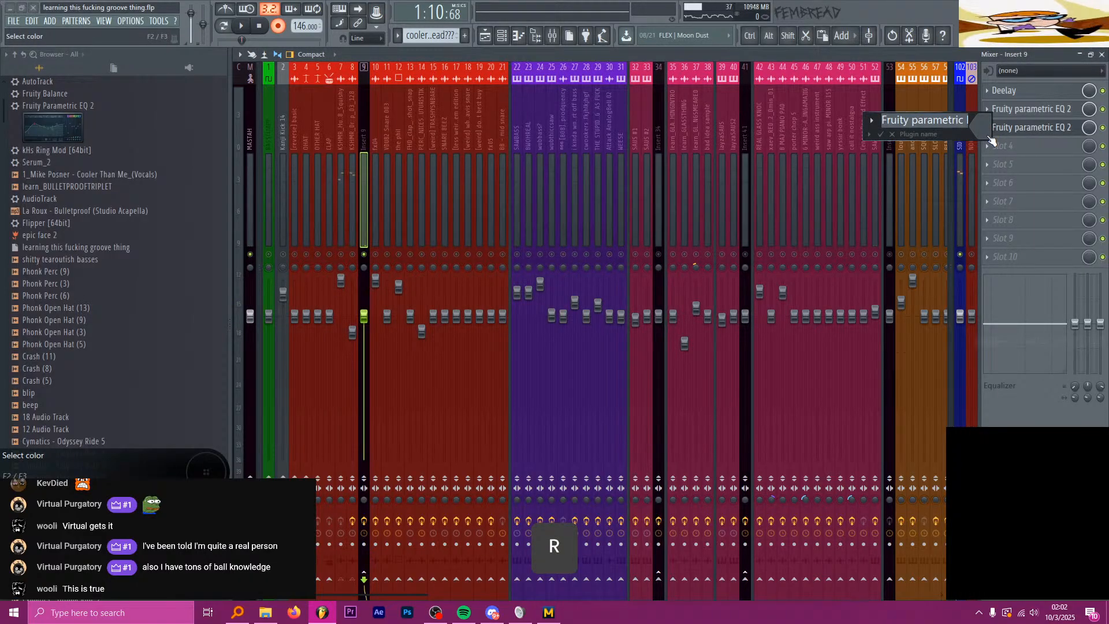
pyautogui.write('filter it in')
pyautogui.press('Return')
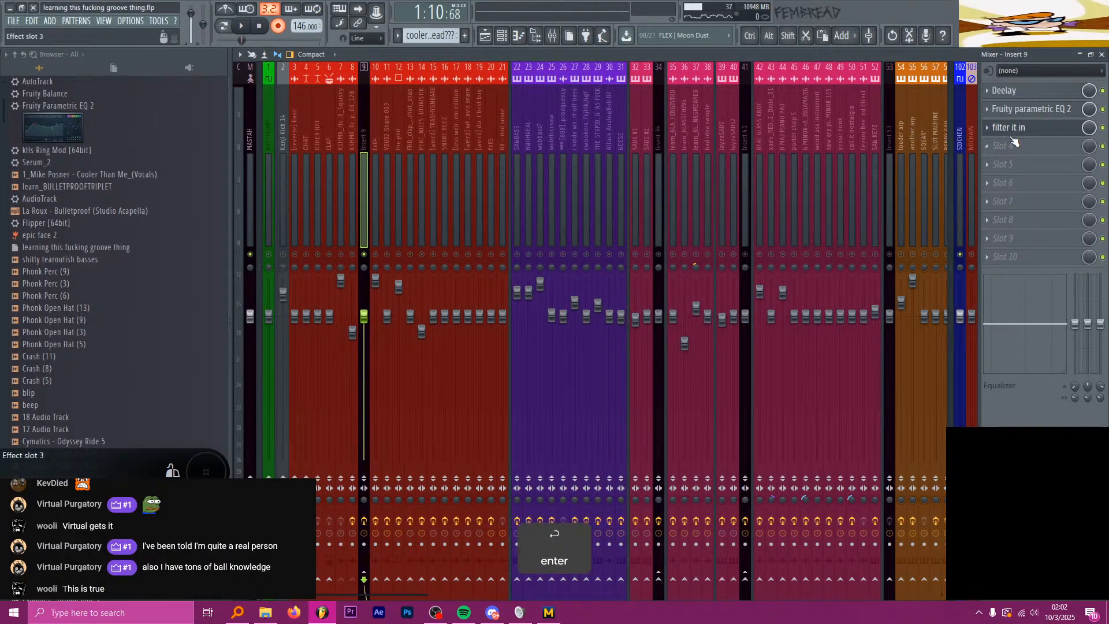
# Step: Make band 7 of the clap bus EQ a steep low pass, lower its cutoff below 400 Hz, and create an automation clip for its frequency
pyautogui.click(1011, 134)
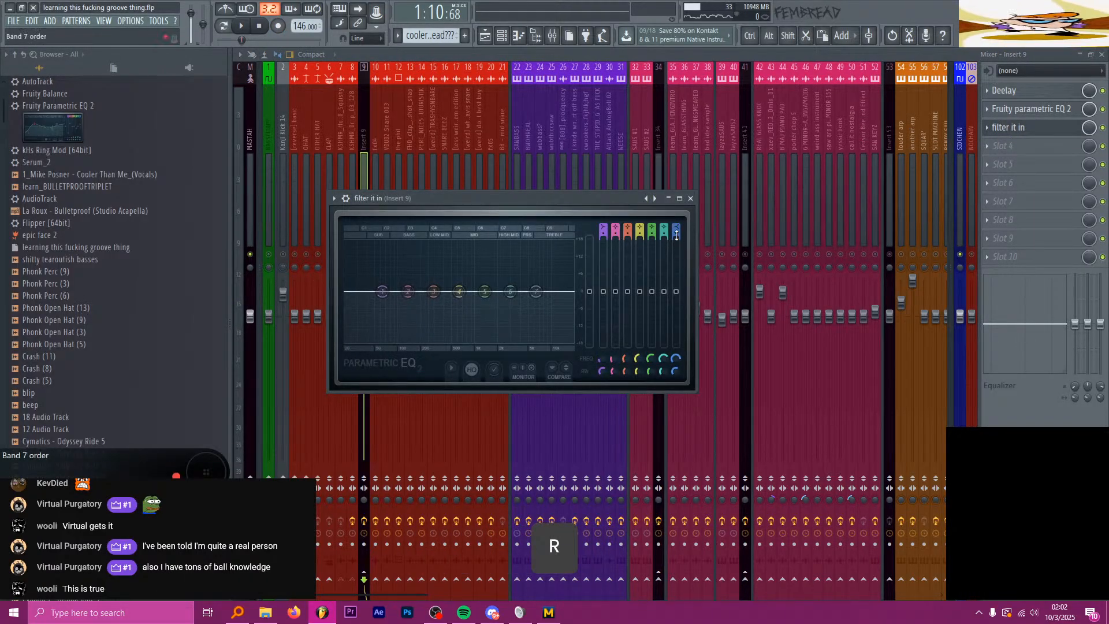
pyautogui.press('space')
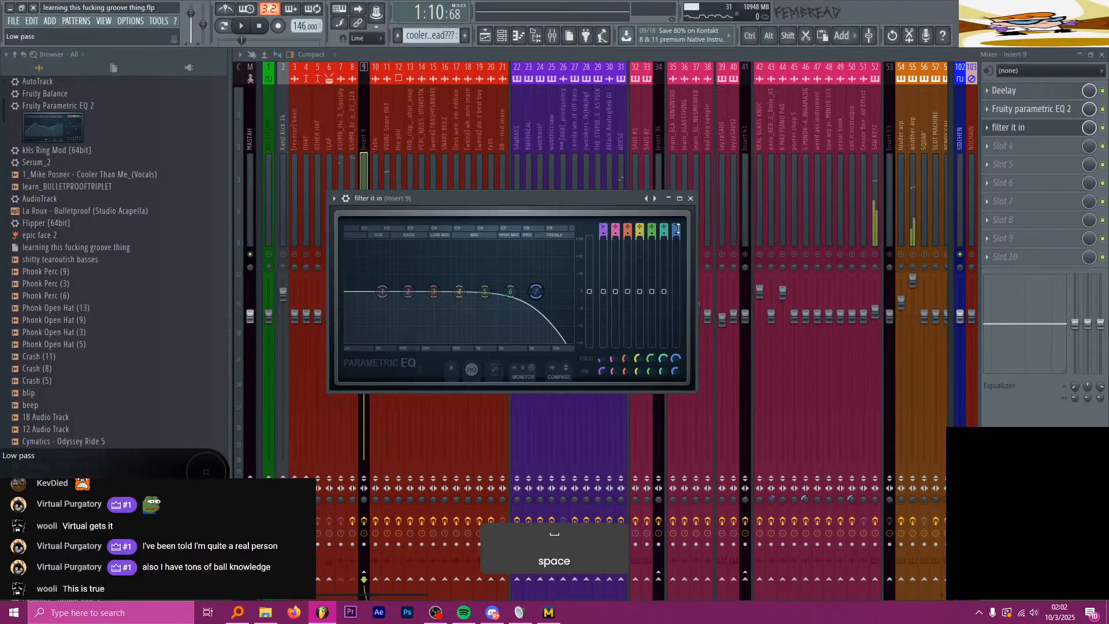
pyautogui.moveTo(537, 291); pyautogui.dragTo(444, 291)
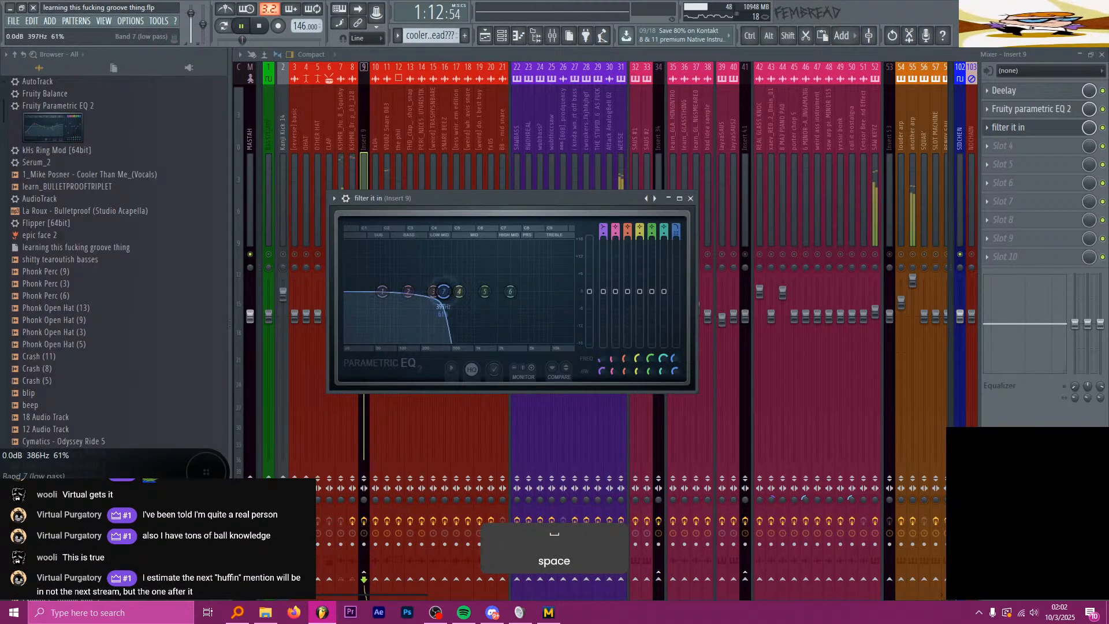
pyautogui.rightClick(673, 357)
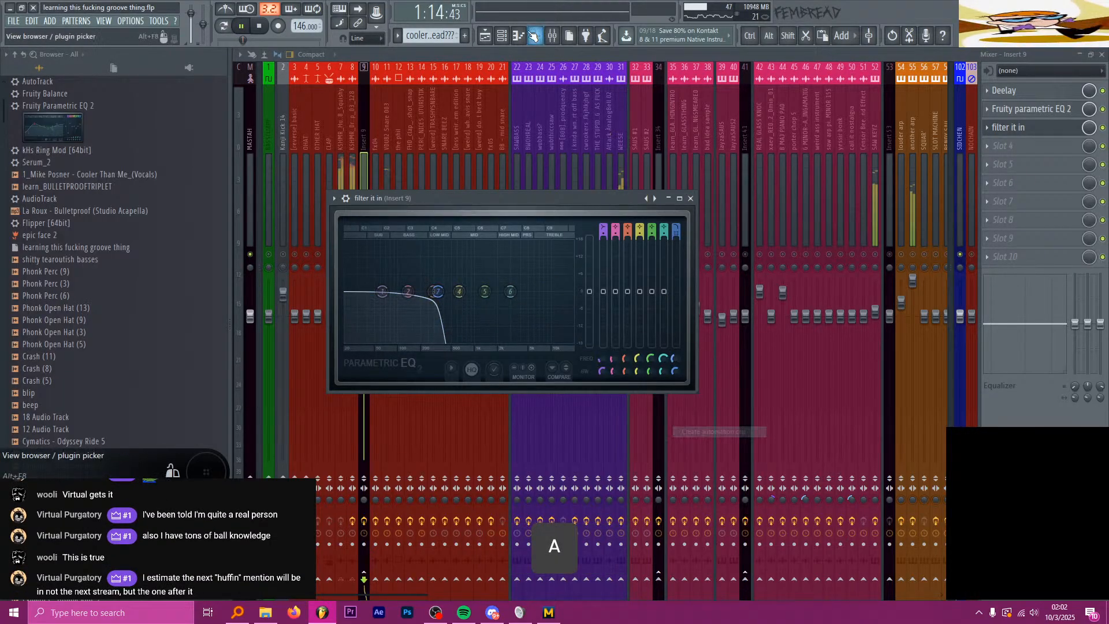
pyautogui.click(719, 432)
# Step: Move the clap filter automation to the inserted track at bar 41 and shape it low until bar 44, rising to bar 45, then held at 100%
pyautogui.press('space')
pyautogui.moveTo(590, 103); pyautogui.dragTo(597, 336)
pyautogui.scroll(2, 595, 340)
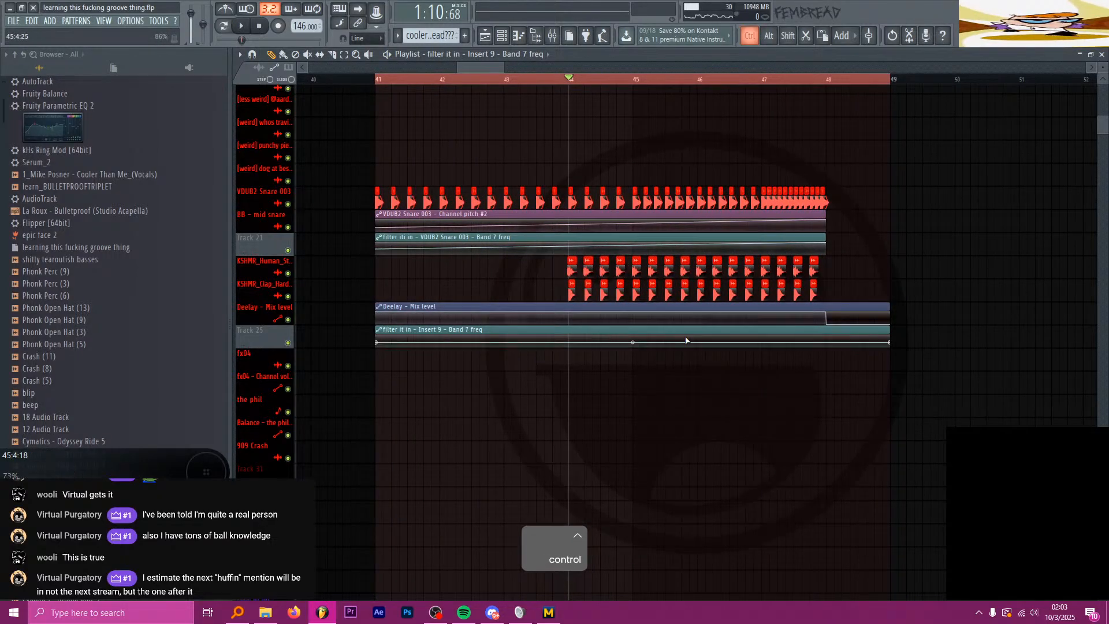
pyautogui.scroll(2, 525, 346)
pyautogui.scroll(-2, 348, 344)
pyautogui.scroll(2, 465, 342)
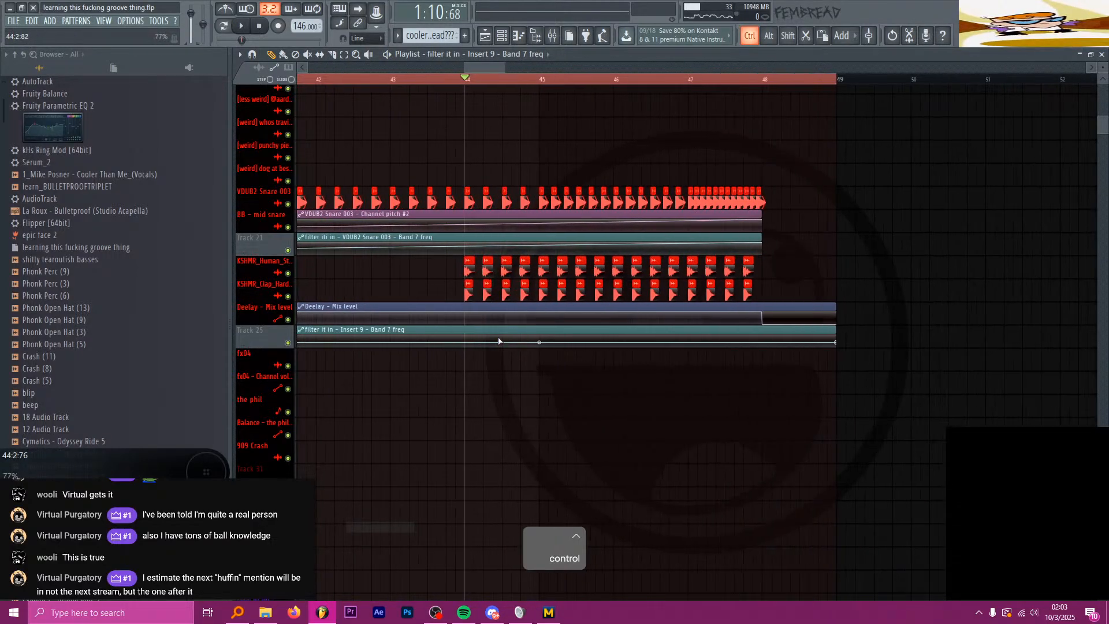
pyautogui.scroll(2, 465, 342)
pyautogui.press('p')
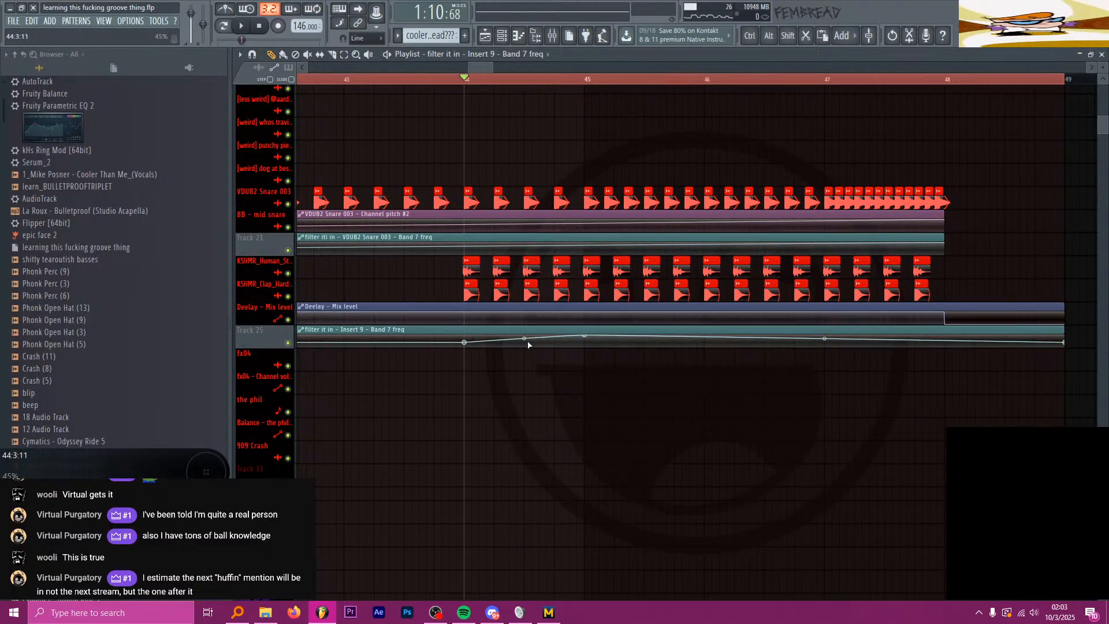
pyautogui.scroll(-2, 692, 349)
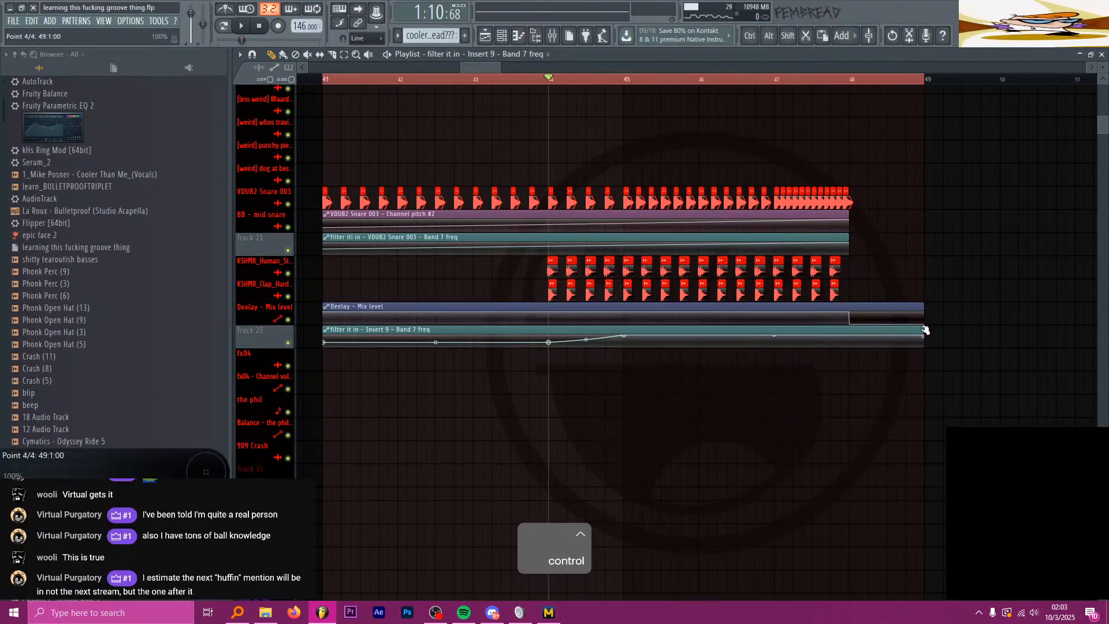
pyautogui.scroll(-2, 924, 330)
# Step: Play back the build-up from bar 41 to check the filtered clap entrance with the snare roll
pyautogui.press('space')
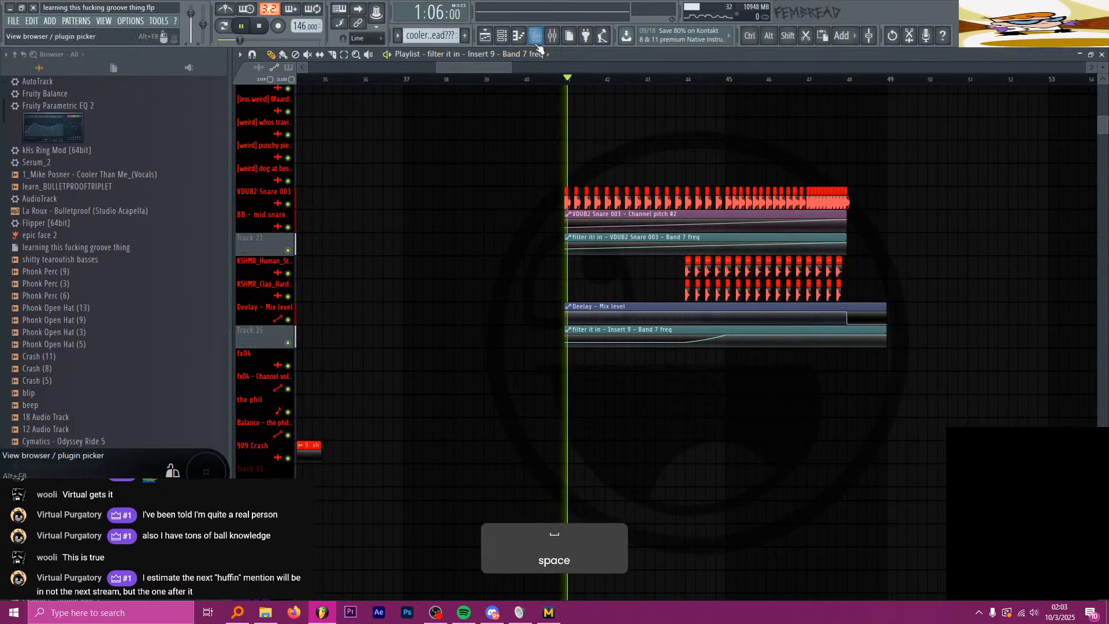
pyautogui.click(536, 37)
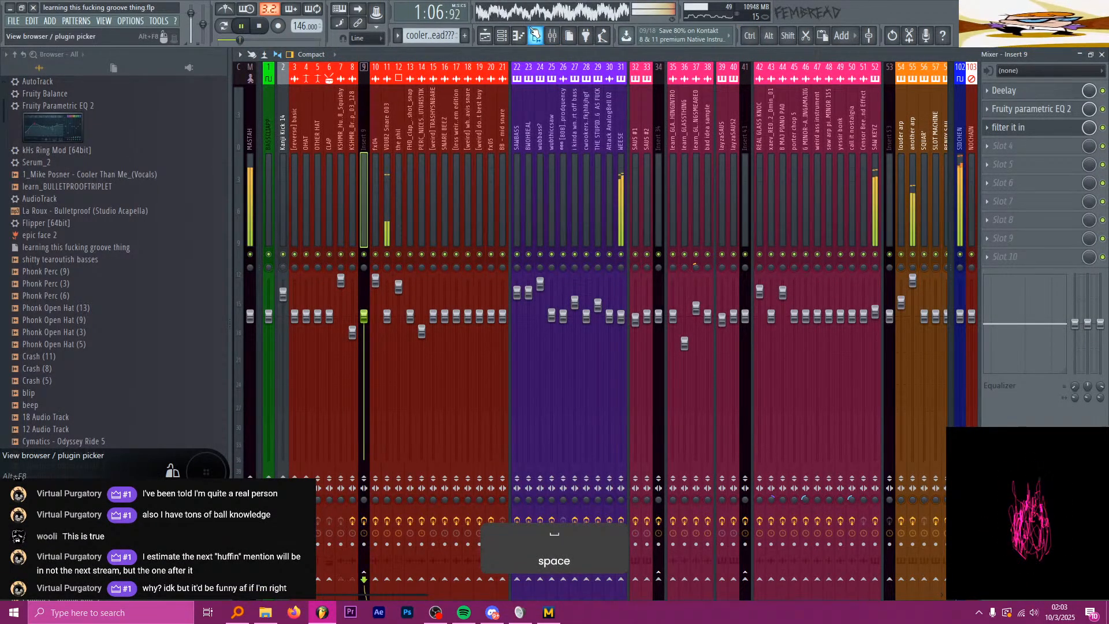
pyautogui.click(535, 37)
pyautogui.scroll(3, 838, 242)
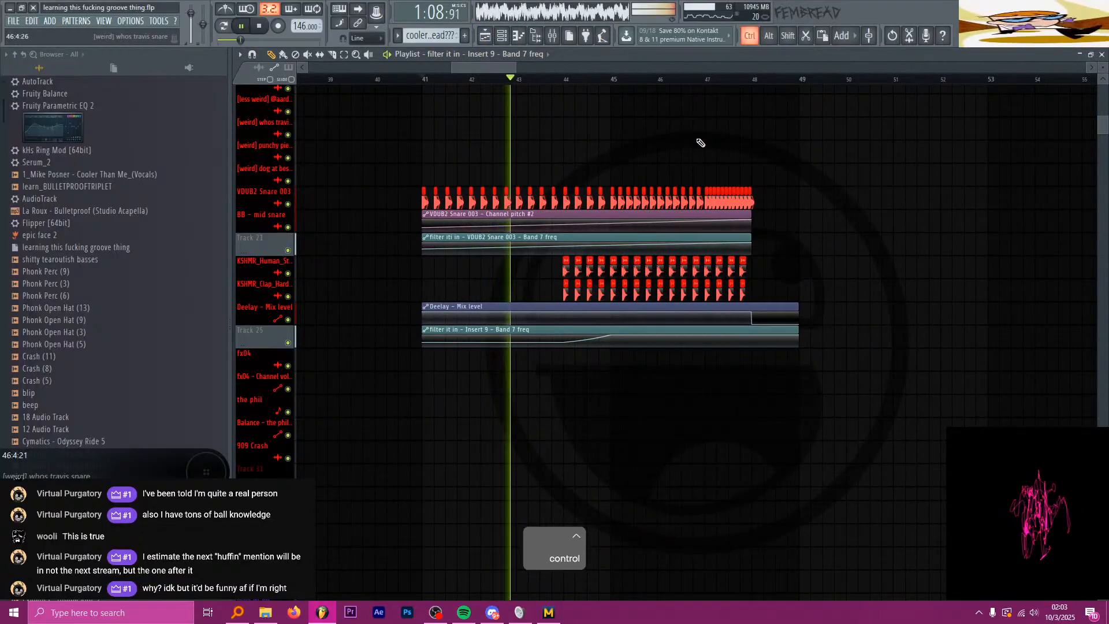
pyautogui.scroll(3, 700, 143)
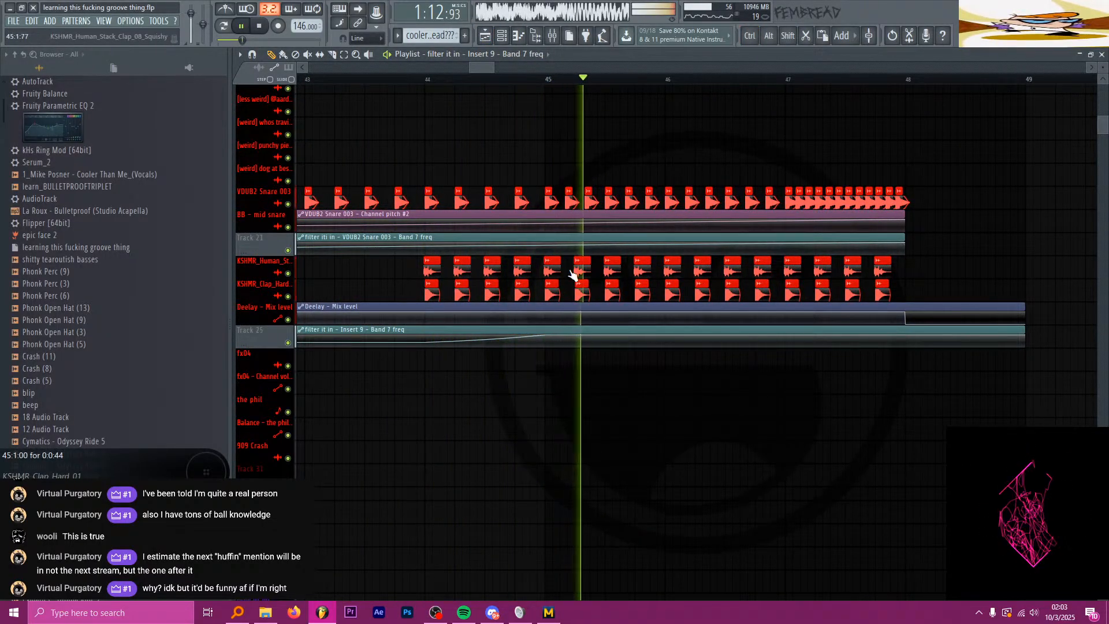
pyautogui.scroll(-2, 573, 275)
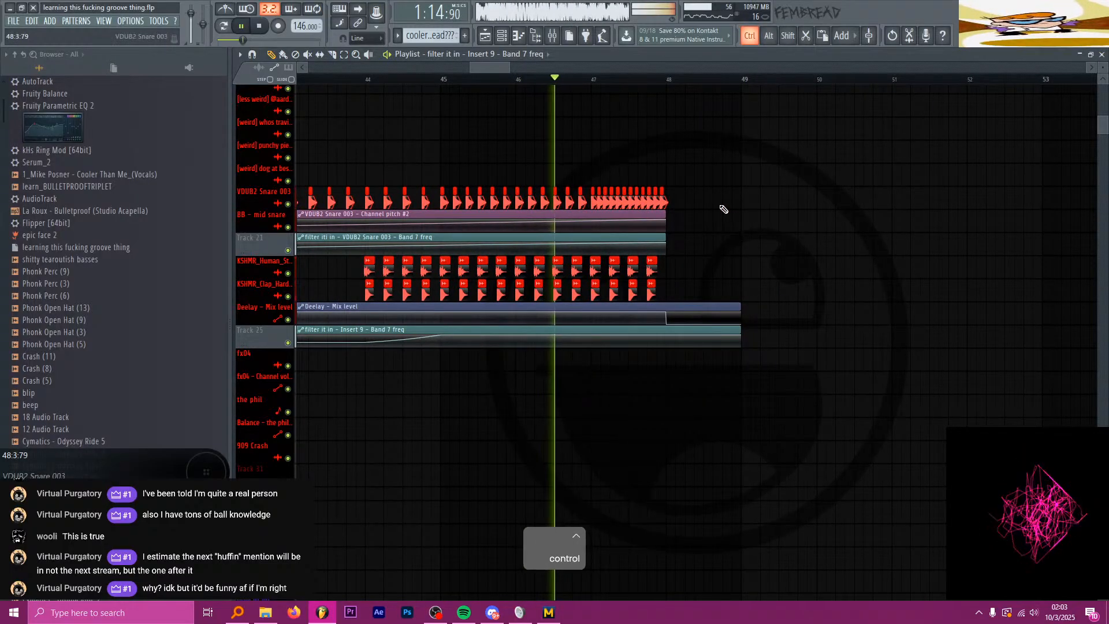
# Step: Stop the build-up playback and save the project
pyautogui.scroll(2, 723, 209)
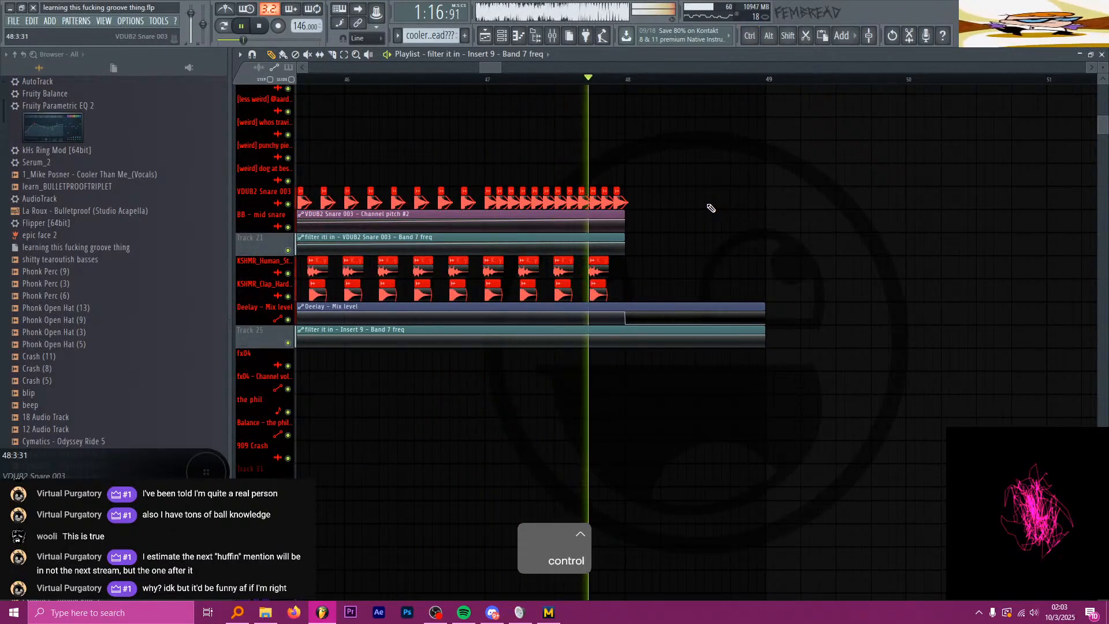
pyautogui.press('space')
pyautogui.scroll(-4, 734, 278)
pyautogui.scroll(-3, 786, 279)
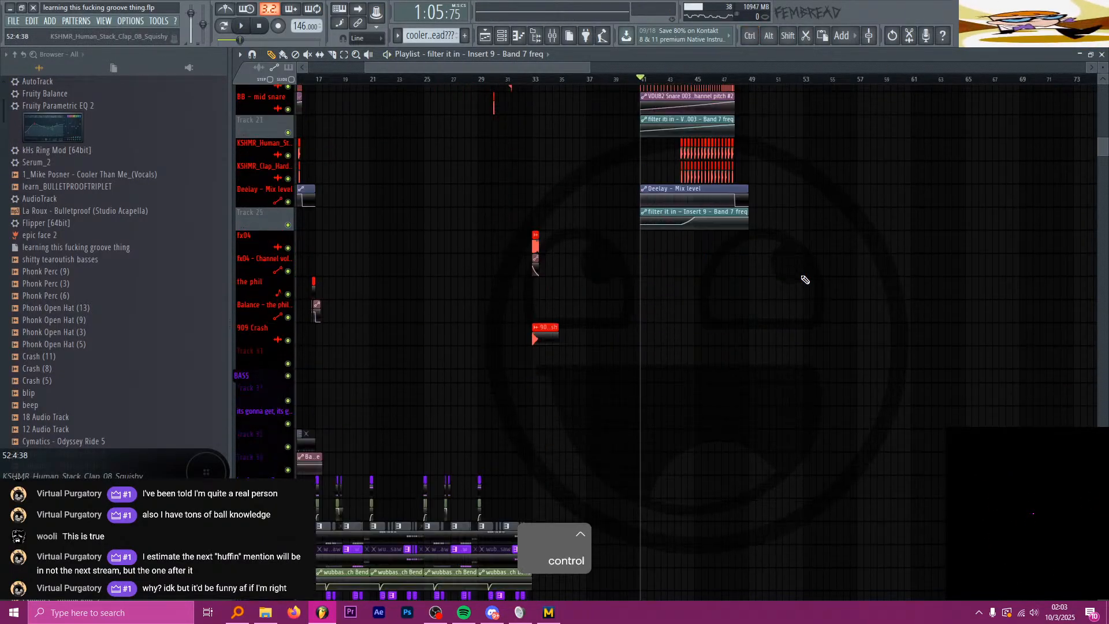
pyautogui.scroll(-10, 797, 277)
pyautogui.hotkey('ctrl', 's')
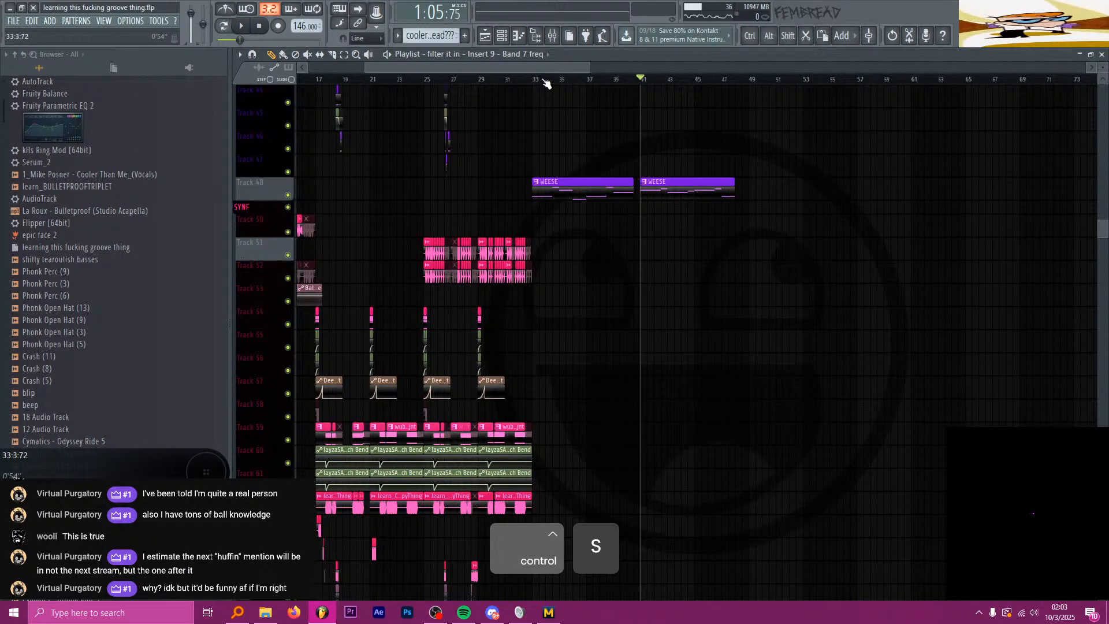
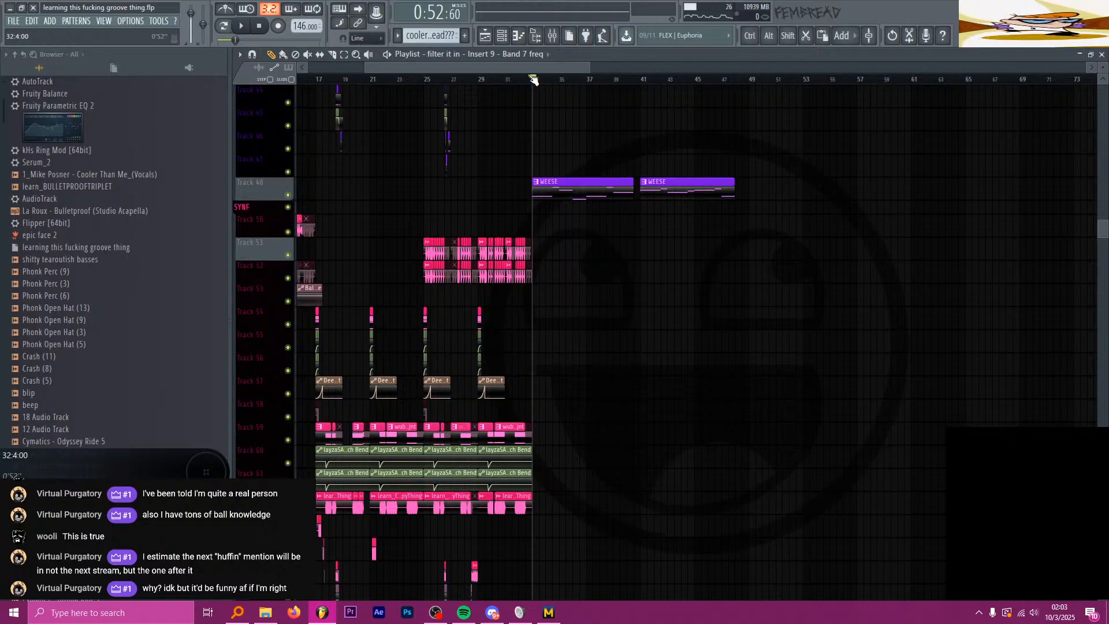
# Step: Listen to the section from bar 33 and to the start of the Mike Posner vocals near bar 50
pyautogui.press('space')
pyautogui.scroll(-4, 578, 185)
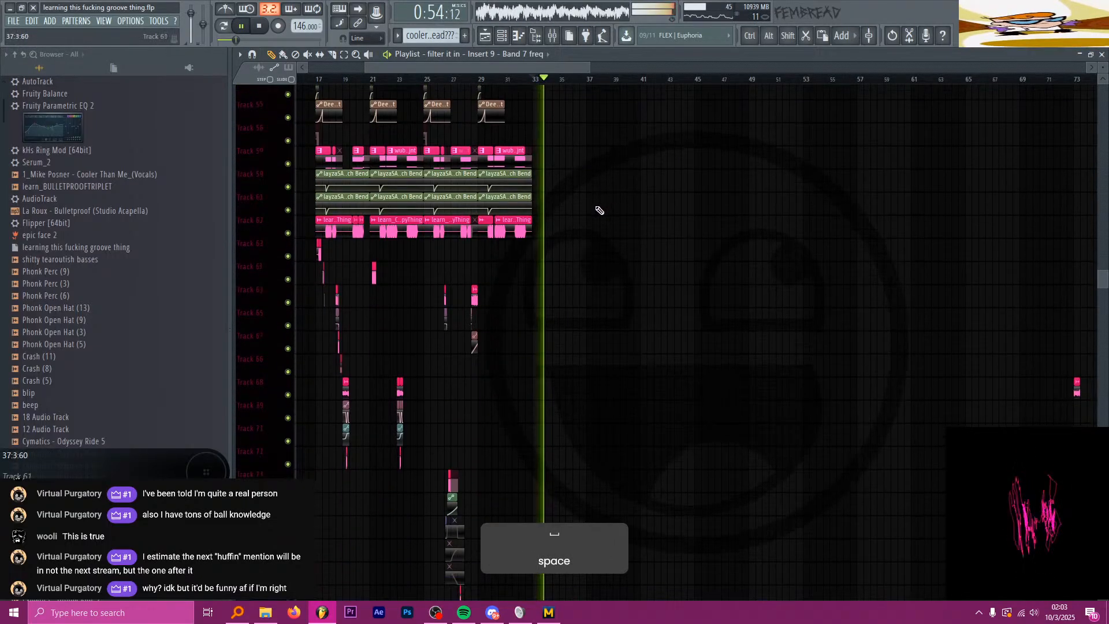
pyautogui.scroll(-9, 599, 220)
pyautogui.press('space')
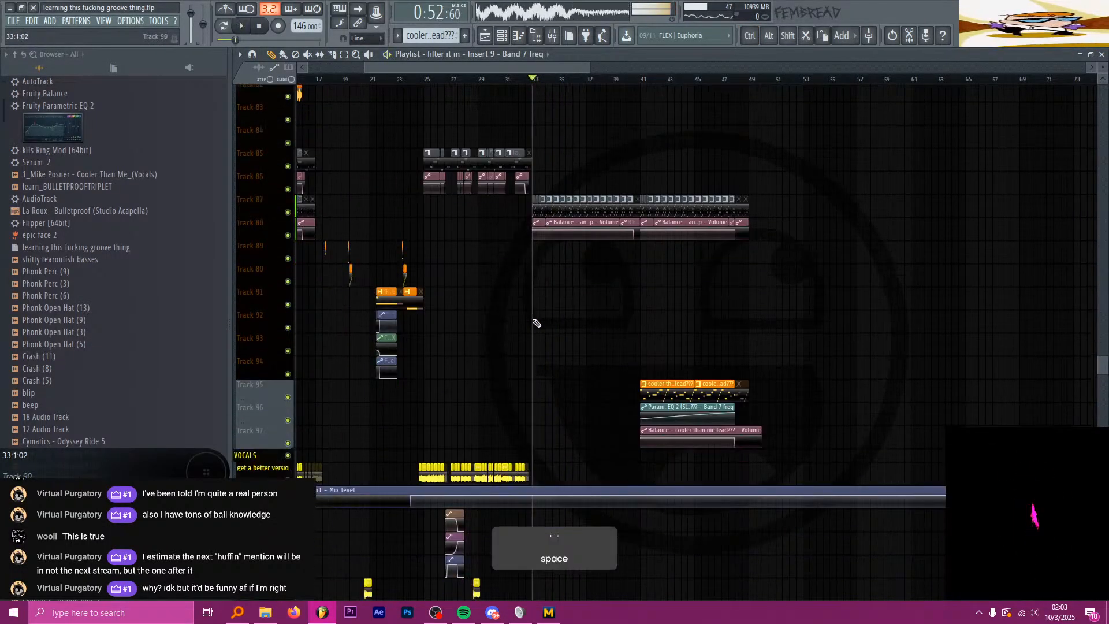
pyautogui.scroll(-9, 541, 317)
pyautogui.keyDown('ctrl'); pyautogui.scroll(-3, 502, 242); pyautogui.keyUp('ctrl')
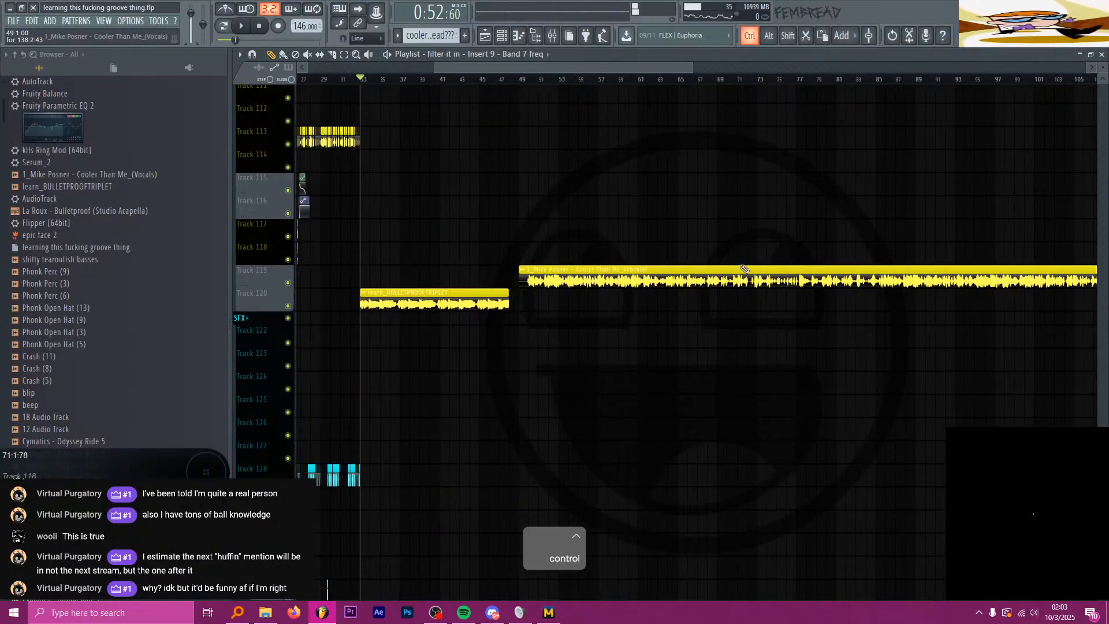
pyautogui.keyDown('ctrl'); pyautogui.scroll(3, 541, 220); pyautogui.keyUp('ctrl')
pyautogui.press('space')
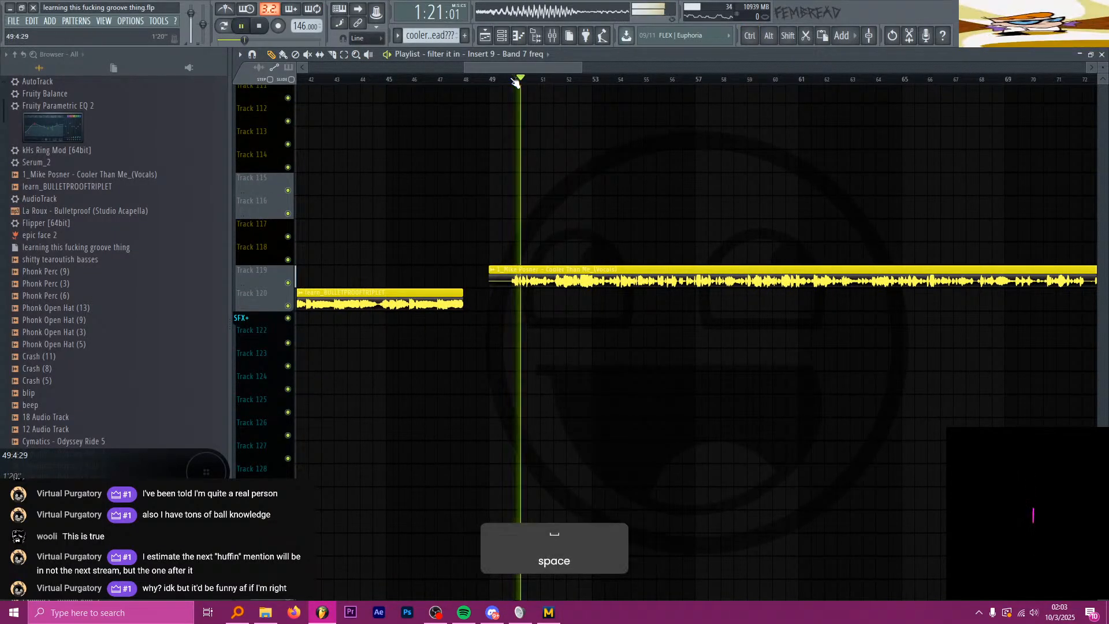
pyautogui.press('space')
# Step: Save the project again with the Mike Posner vocals clip as the current playlist source
pyautogui.rightClick(626, 281)
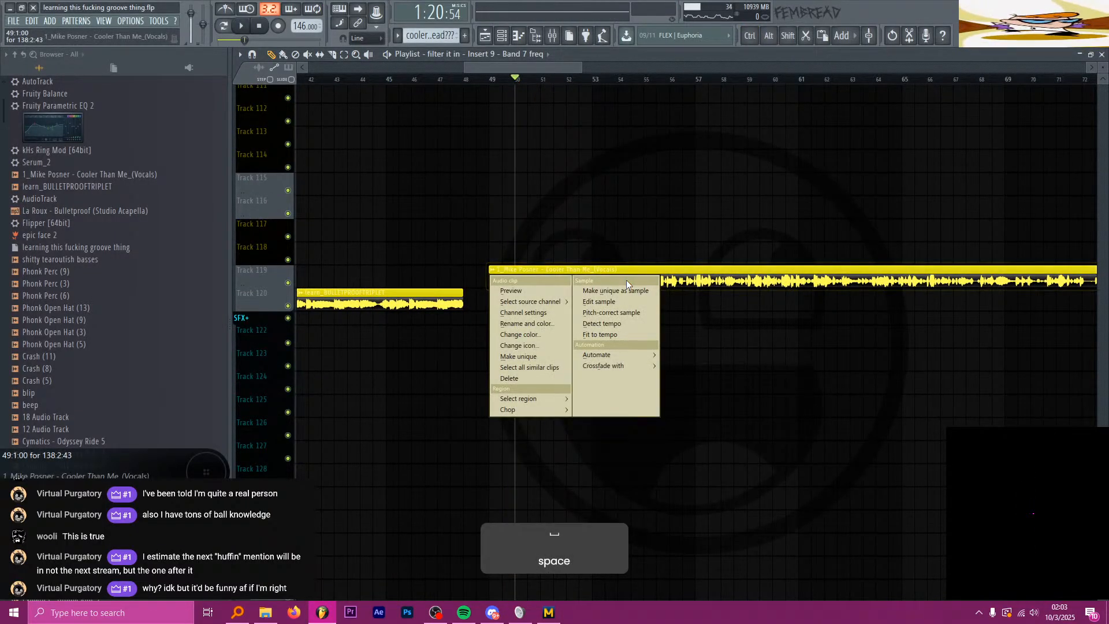
pyautogui.doubleClick(722, 279)
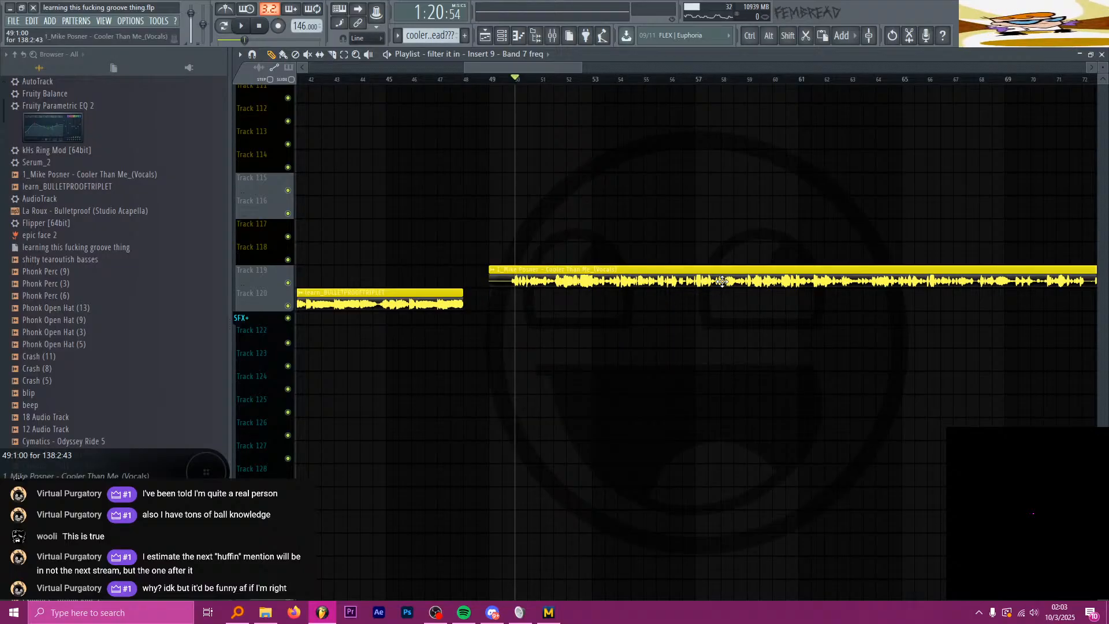
pyautogui.click(717, 204)
pyautogui.rightClick(694, 271)
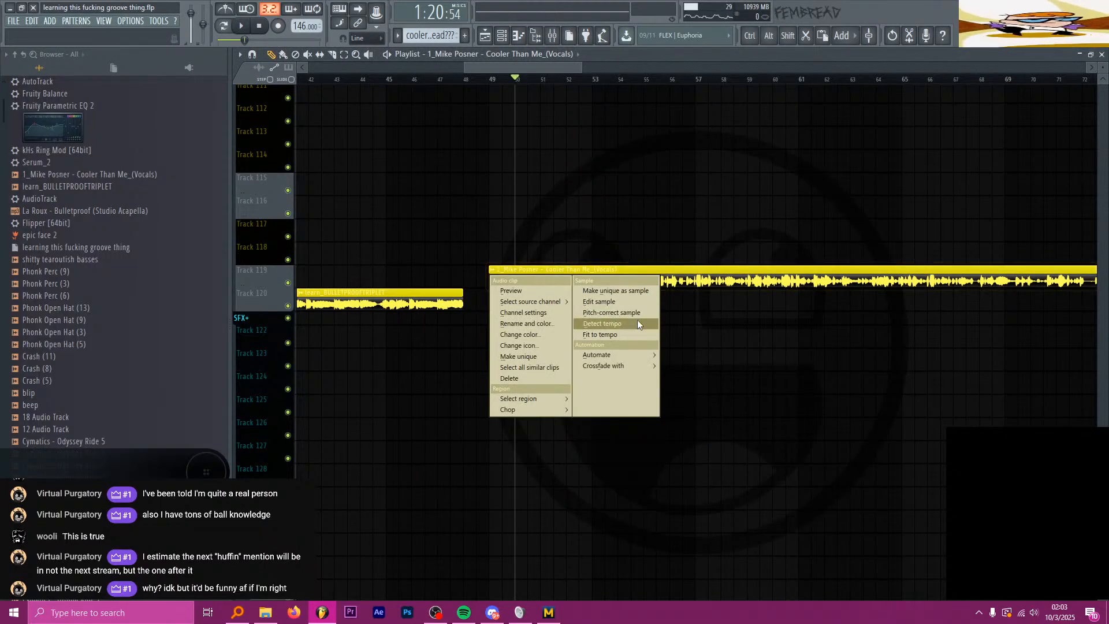
pyautogui.click(696, 275)
pyautogui.hotkey('ctrl', 's')
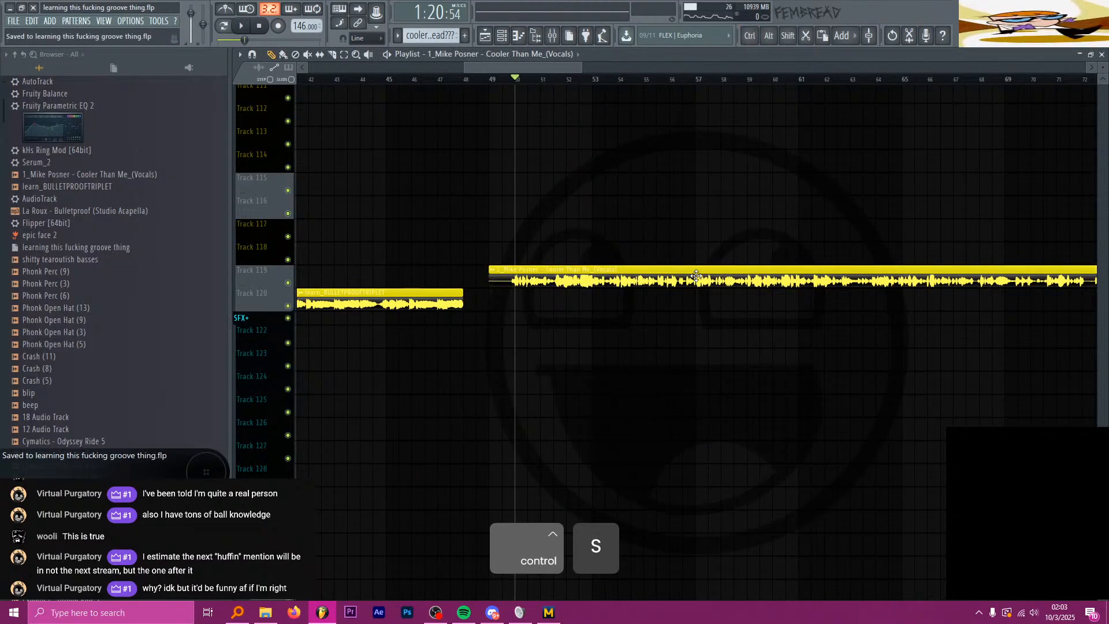
pyautogui.doubleClick(618, 277)
pyautogui.click(715, 204)
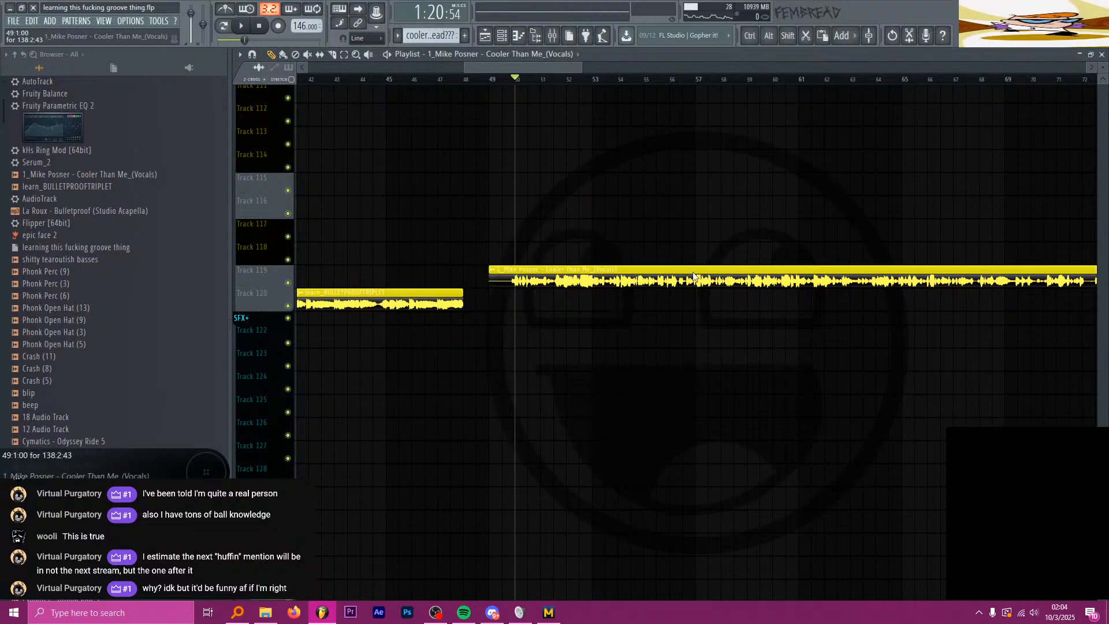
pyautogui.rightClick(492, 279)
pyautogui.click(625, 337)
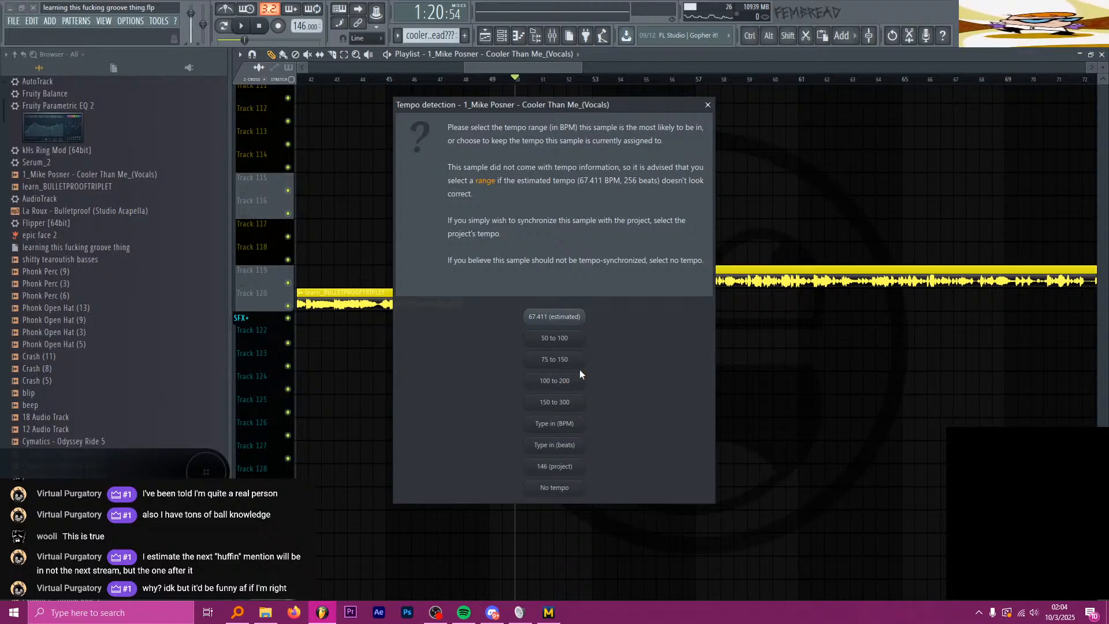
pyautogui.click(708, 108)
# Step: Search Everything for "cooler than me" and load the instrumental WAV into the first unused Audio Clip channel of the VOX group
pyautogui.press('F6')
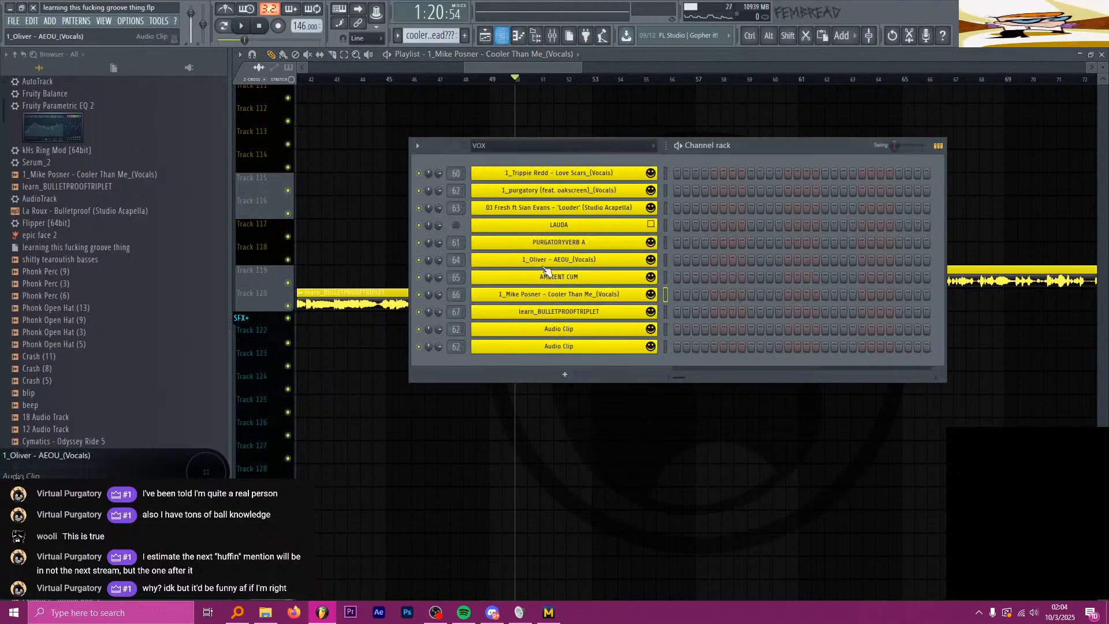
pyautogui.click(664, 331)
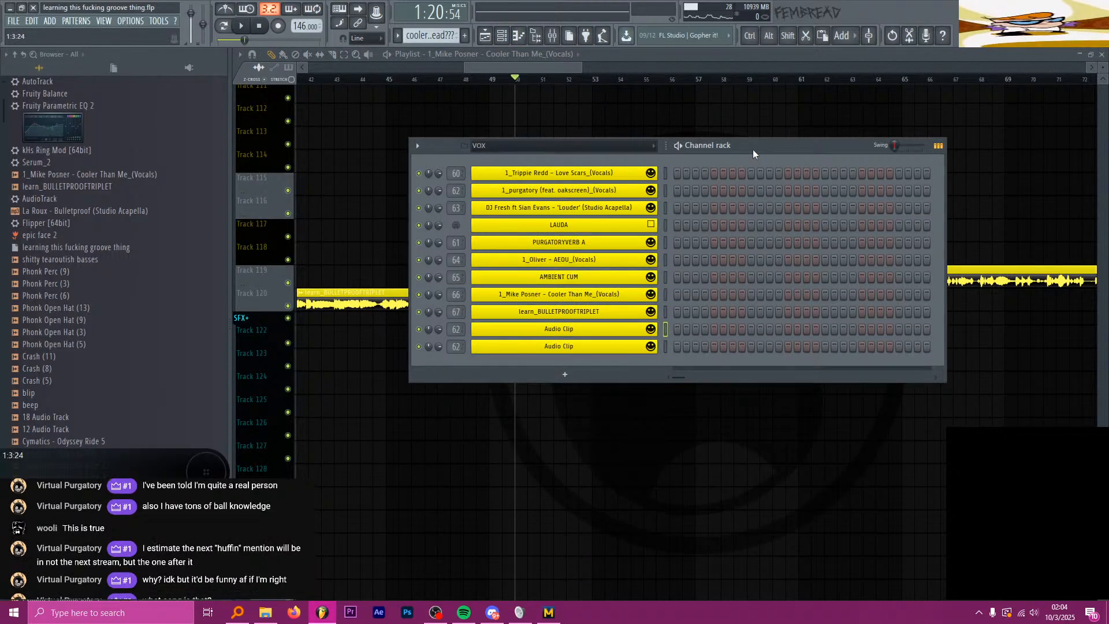
pyautogui.moveTo(753, 149); pyautogui.dragTo(760, 214)
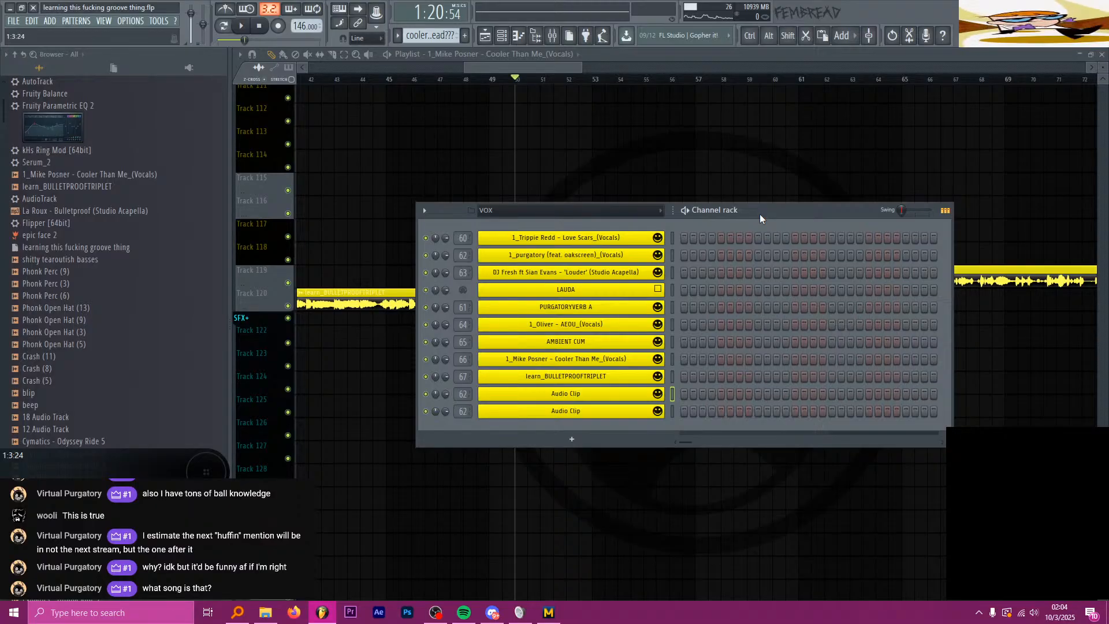
pyautogui.hotkey('alt', 'Tab')
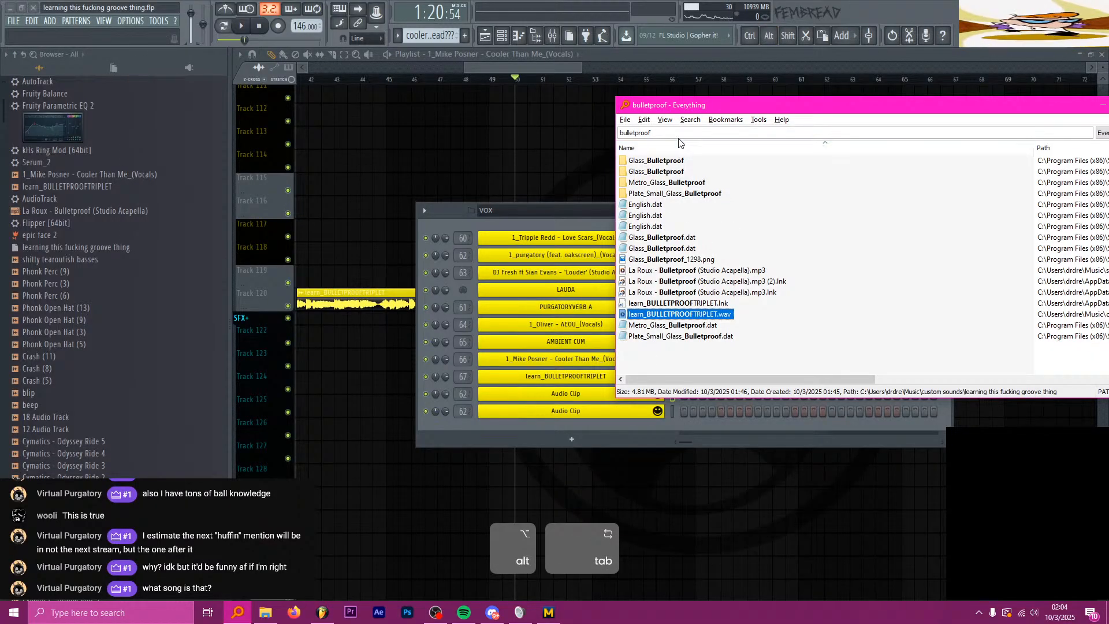
pyautogui.write('cooler')
pyautogui.press('BackSpace')
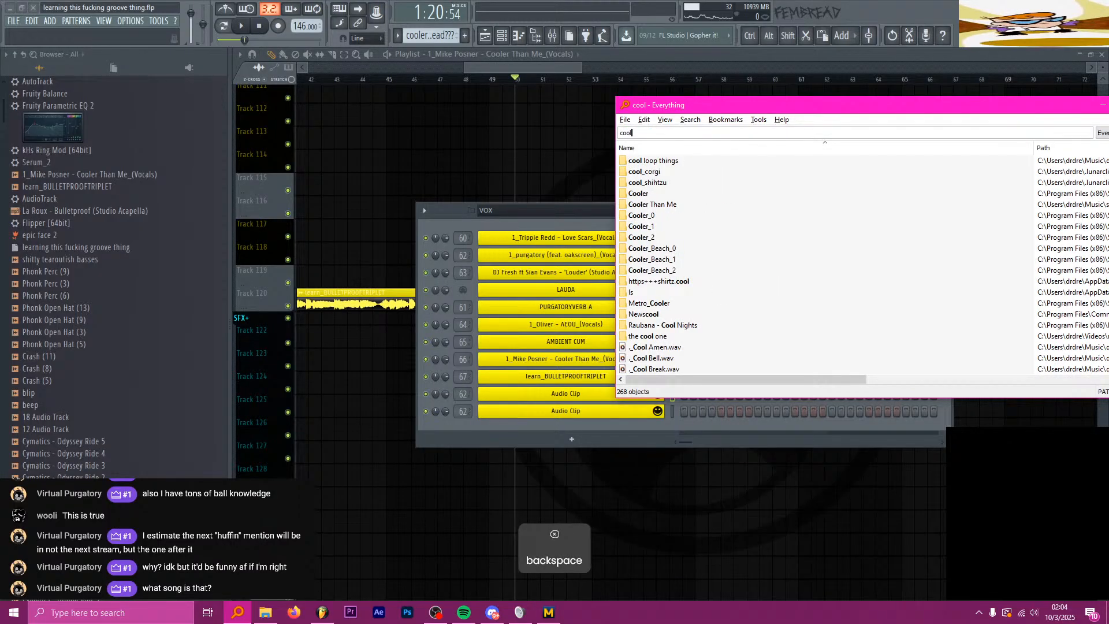
pyautogui.write('than me')
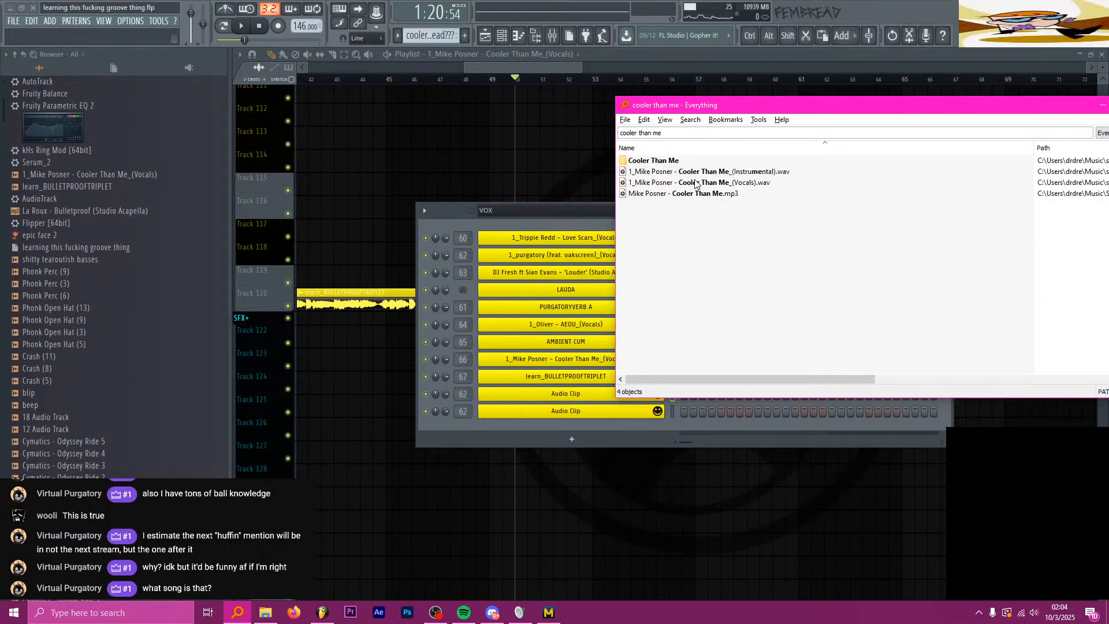
pyautogui.moveTo(700, 171); pyautogui.dragTo(569, 396)
pyautogui.click(567, 396)
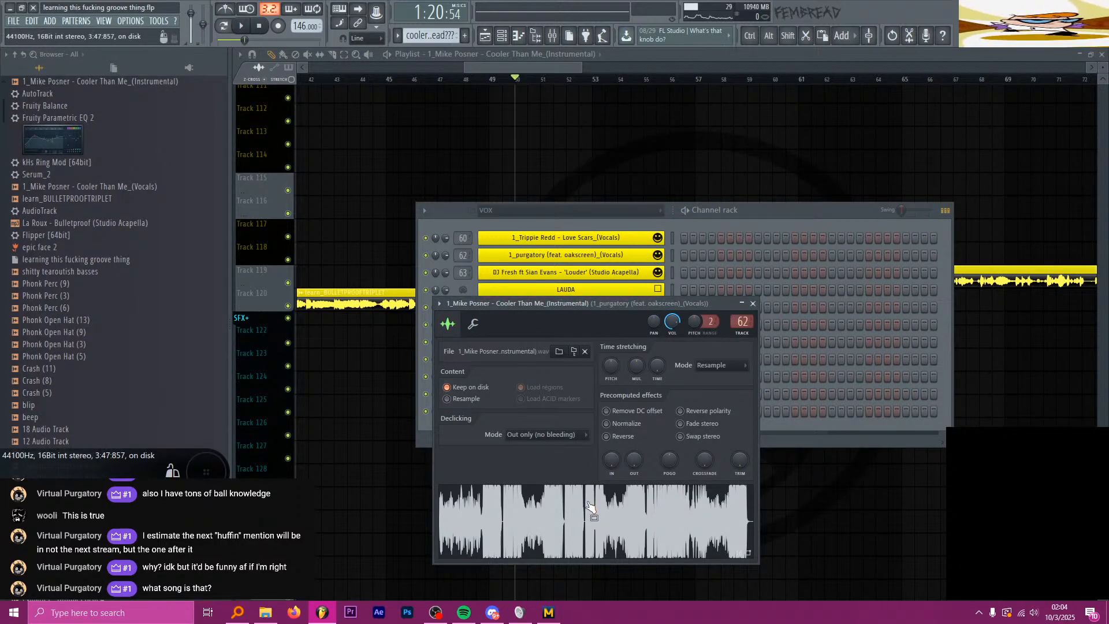
# Step: Detect the instrumental's tempo in the 100 to 200 BPM range, decline changing the project tempo, and close its channel settings
pyautogui.rightClick(588, 503)
pyautogui.click(619, 537)
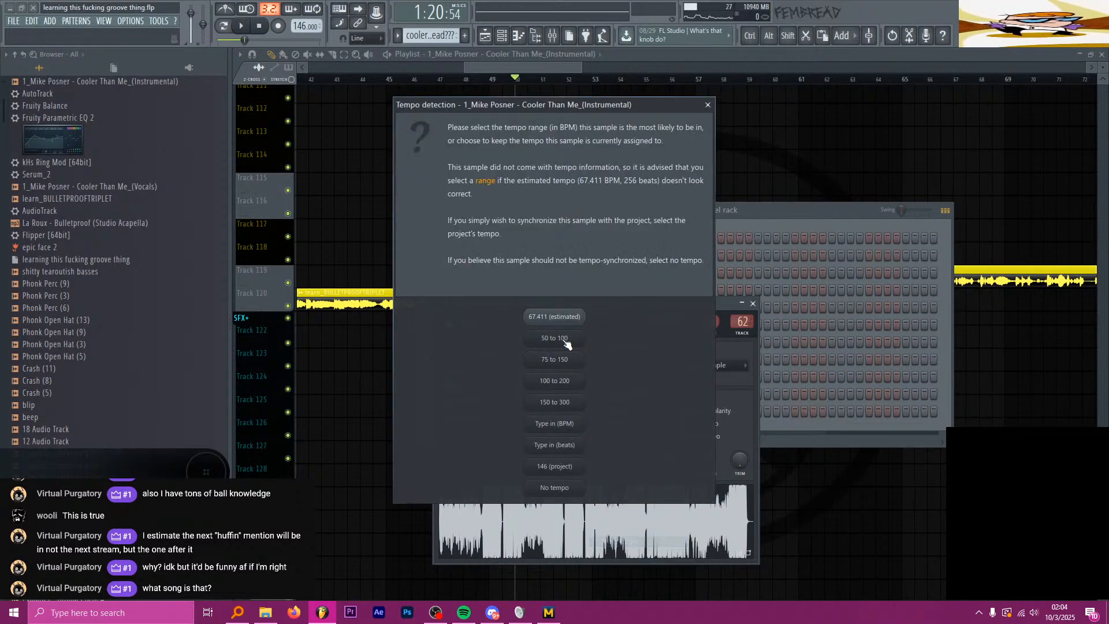
pyautogui.click(567, 385)
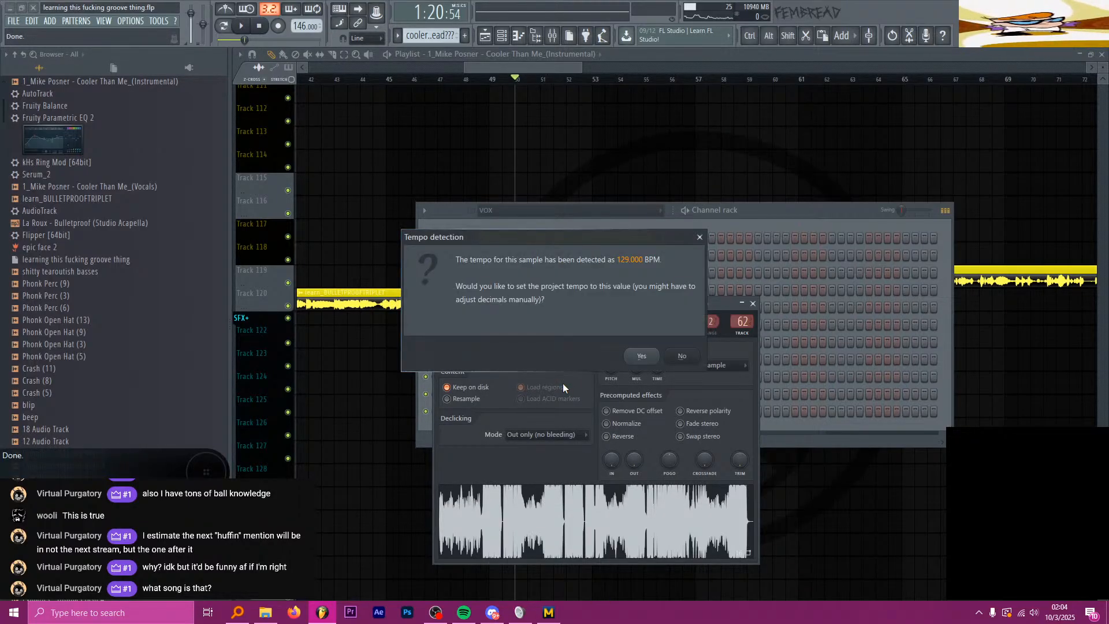
pyautogui.click(701, 340)
pyautogui.click(754, 304)
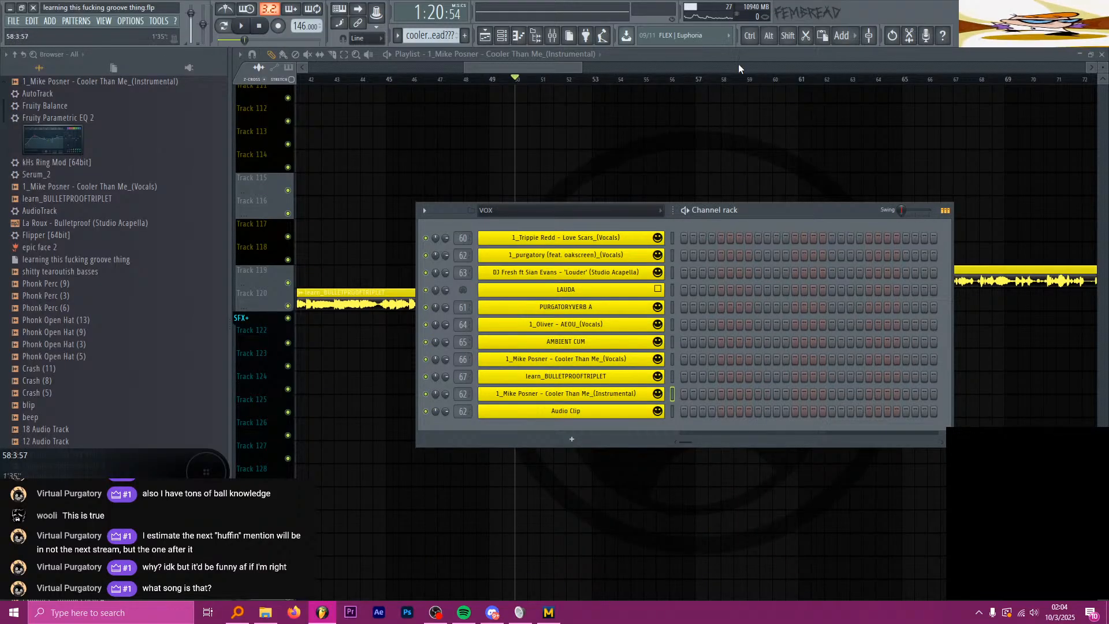
# Step: Delete the Cooler Than Me instrumental channel and return to the playlist
pyautogui.hotkey('alt', 'Delete')
pyautogui.press('Return')
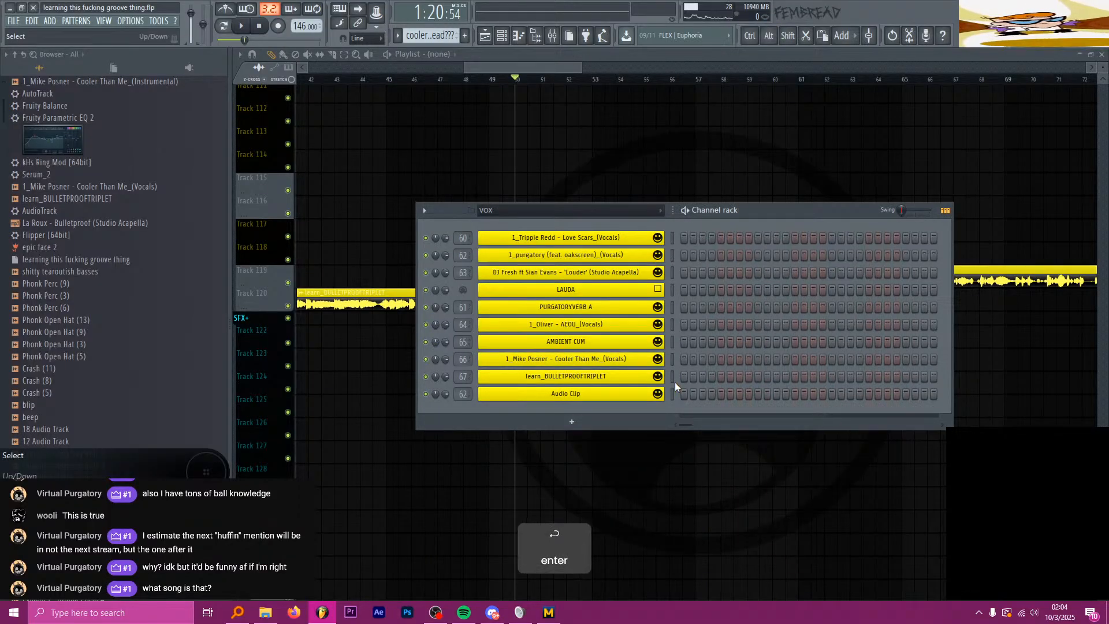
pyautogui.click(683, 54)
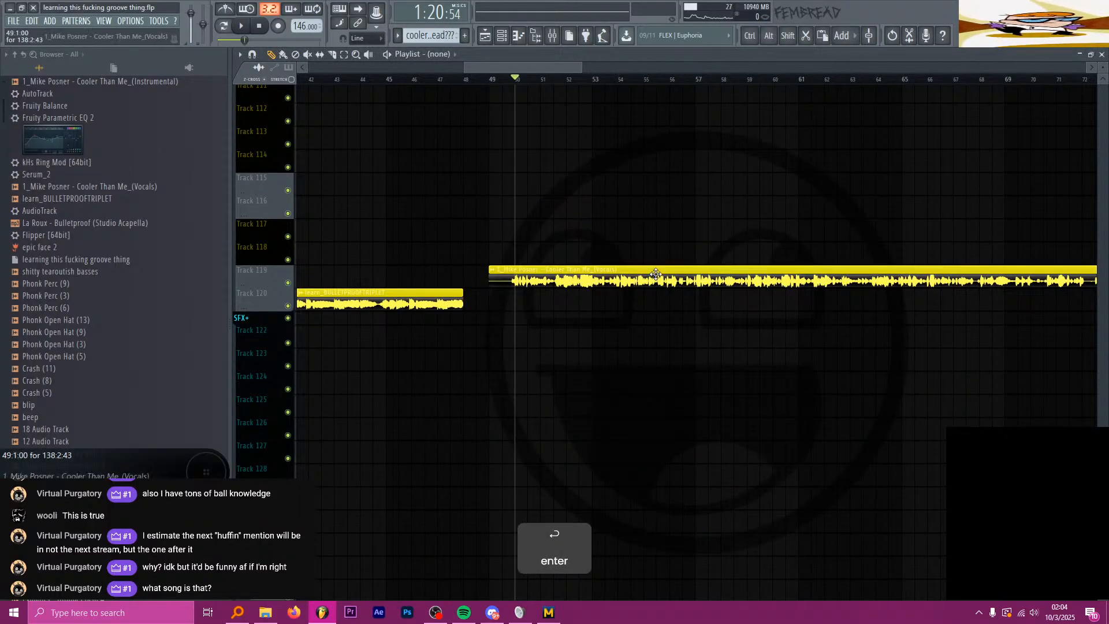
# Step: Fit the Mike Posner vocals clip to the project tempo using a source tempo of 128 BPM
pyautogui.click(493, 269)
pyautogui.click(613, 335)
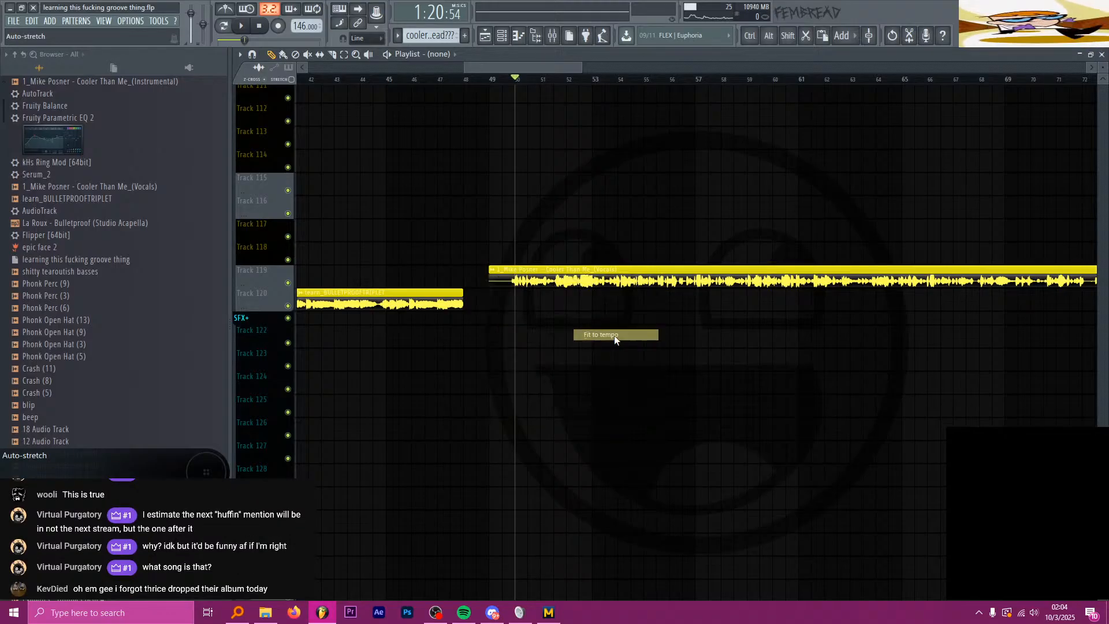
pyautogui.click(553, 418)
pyautogui.write('128')
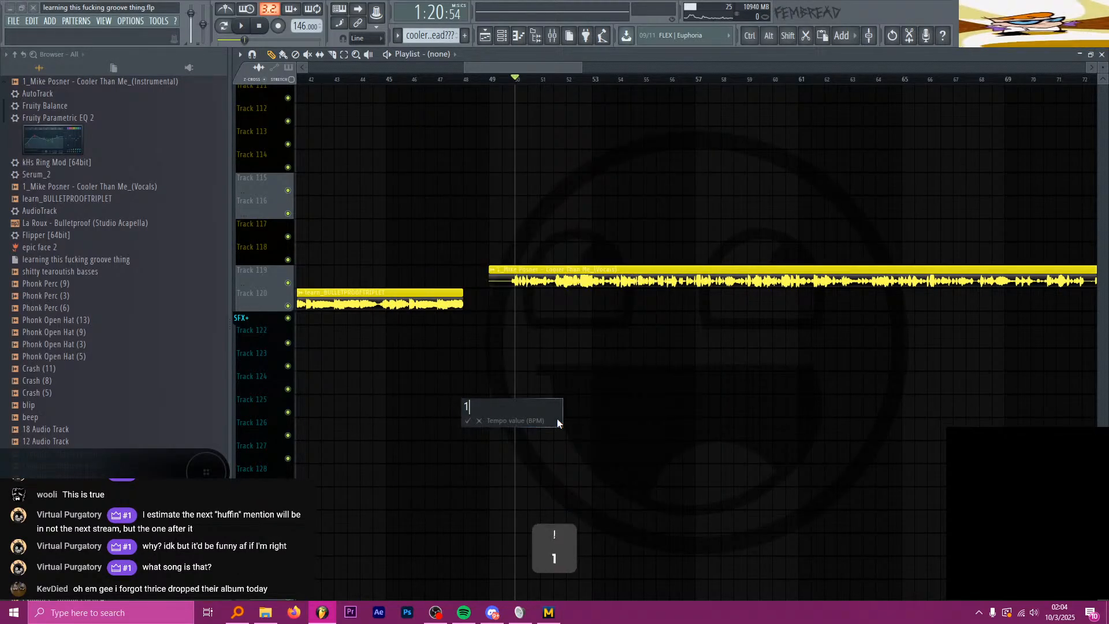
pyautogui.press('Return')
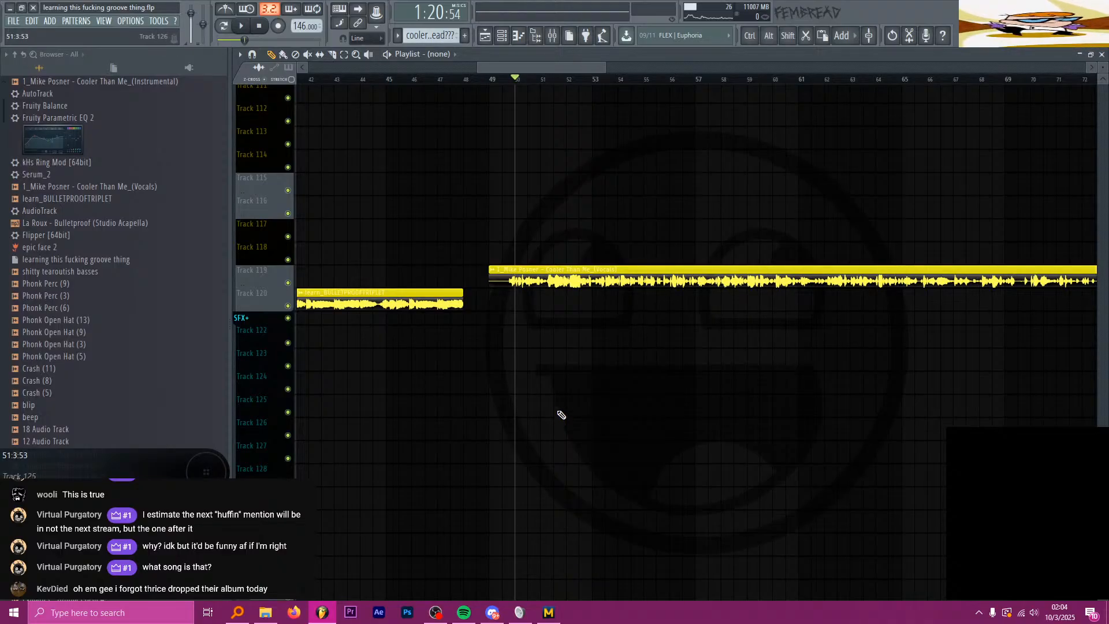
pyautogui.keyDown('ctrl'); pyautogui.scroll(-4, 676, 229); pyautogui.keyUp('ctrl')
pyautogui.click(502, 35)
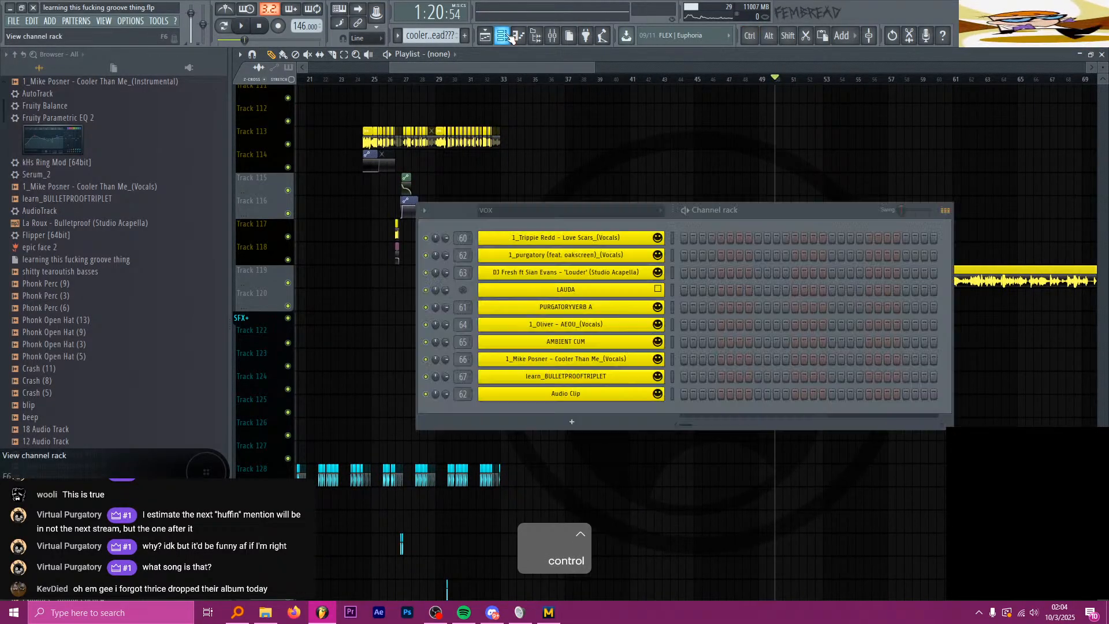
pyautogui.click(566, 210)
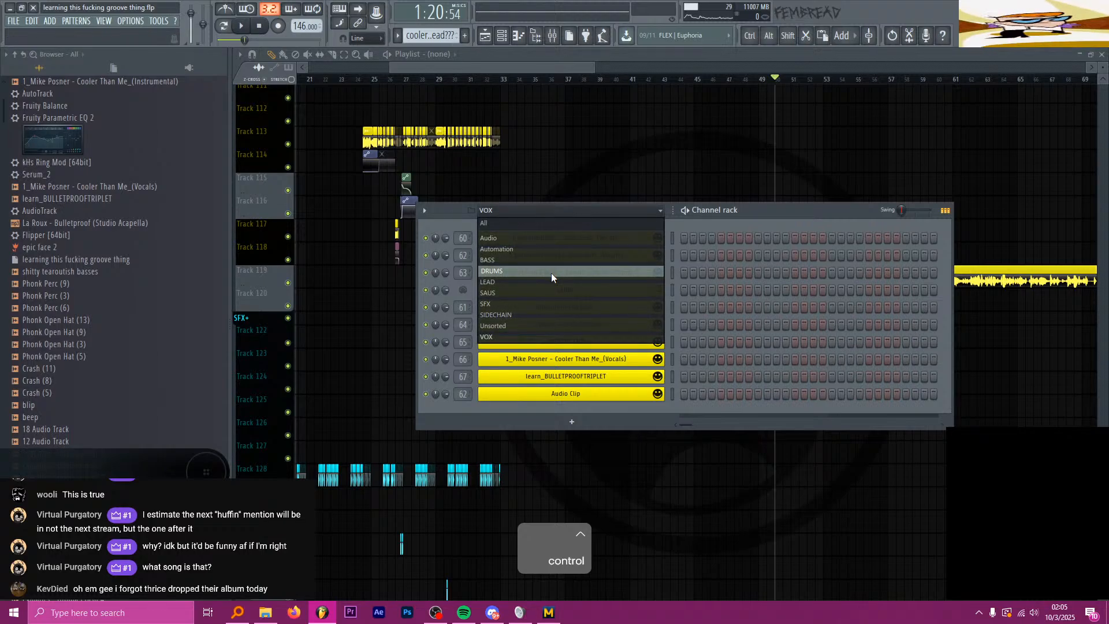
pyautogui.click(799, 56)
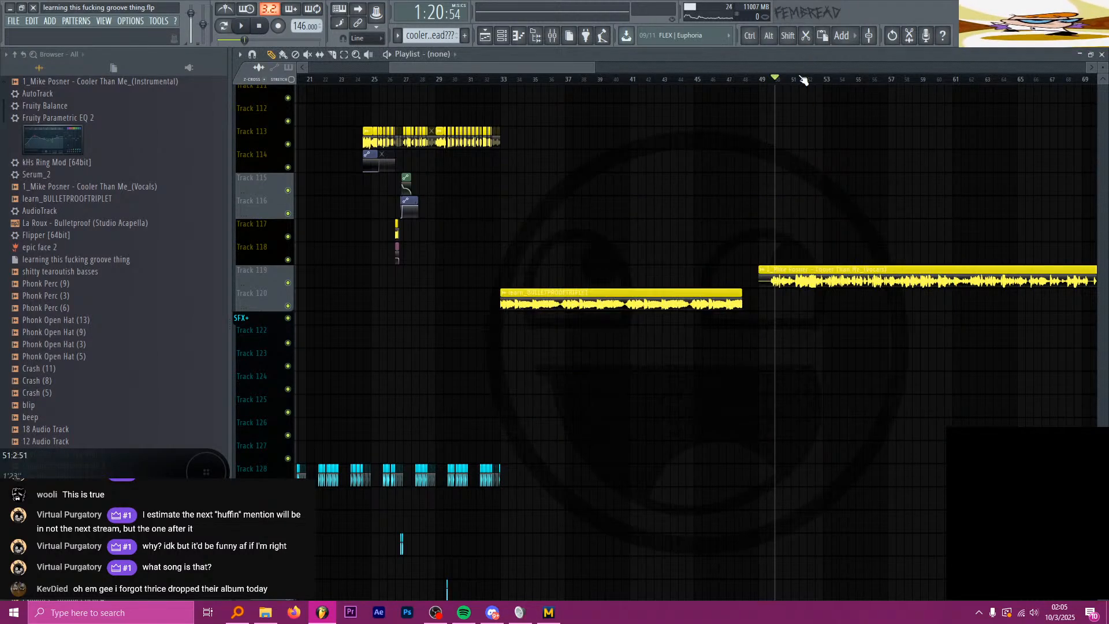
# Step: Adjust the time-stretching pitch in the vocals clip's channel settings and play the clip from around bar 50
pyautogui.keyDown('ctrl'); pyautogui.scroll(2, 764, 258); pyautogui.keyUp('ctrl')
pyautogui.doubleClick(763, 279)
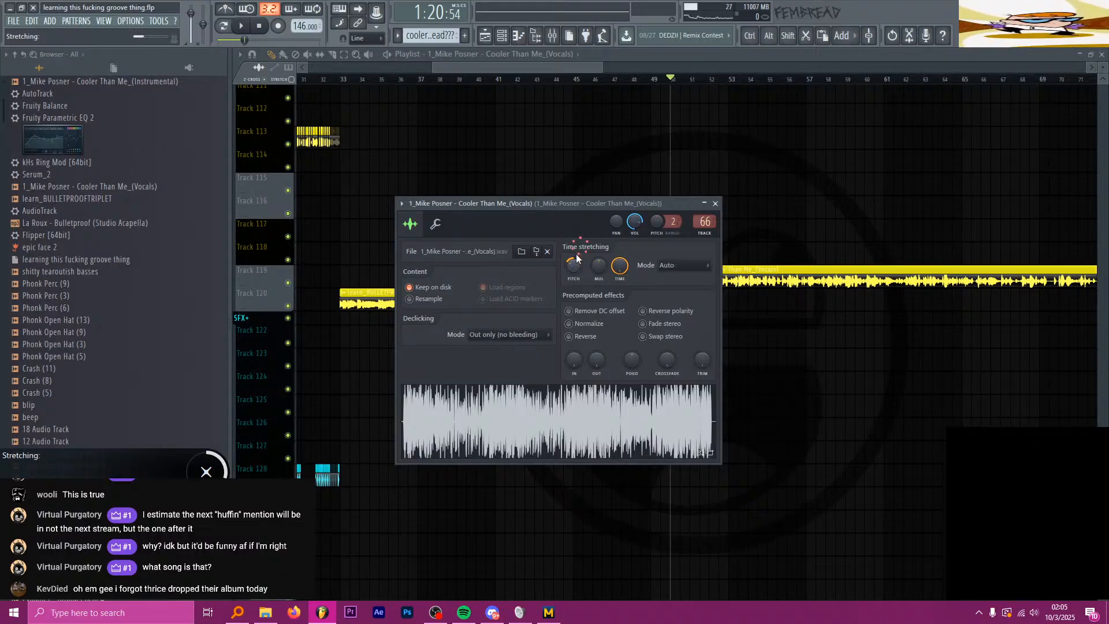
pyautogui.click(713, 203)
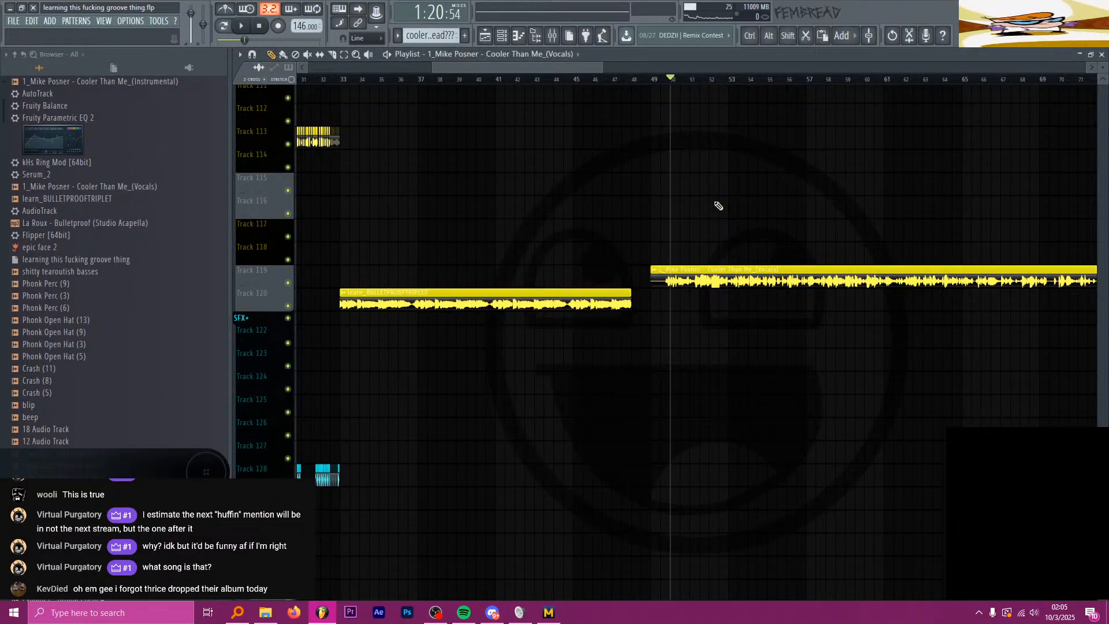
pyautogui.press('space')
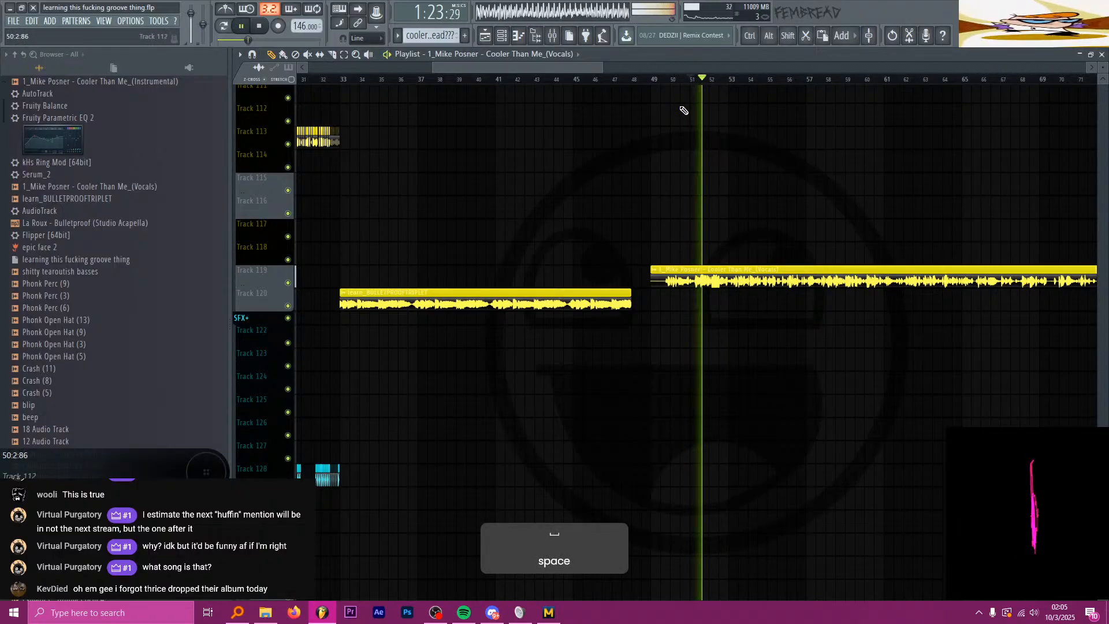
# Step: Check the learn_BULLETPROOFTRIPLET clip at bar 33 against the Cooler Than Me vocals around bar 53
pyautogui.click(343, 79)
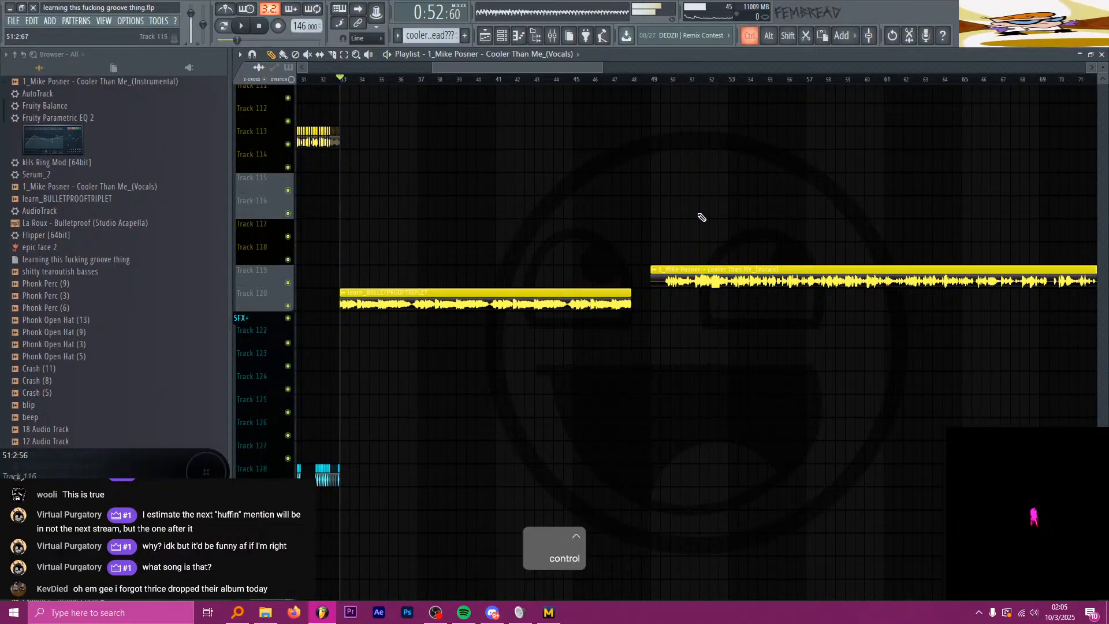
pyautogui.scroll(2, 703, 269)
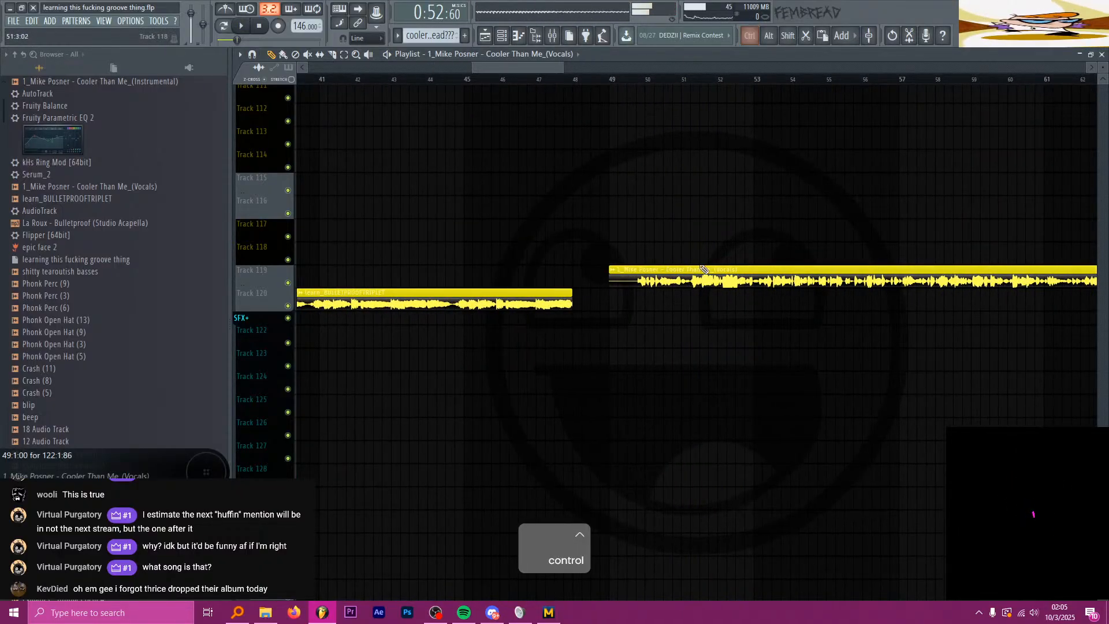
pyautogui.click(744, 81)
pyautogui.scroll(-2, 700, 162)
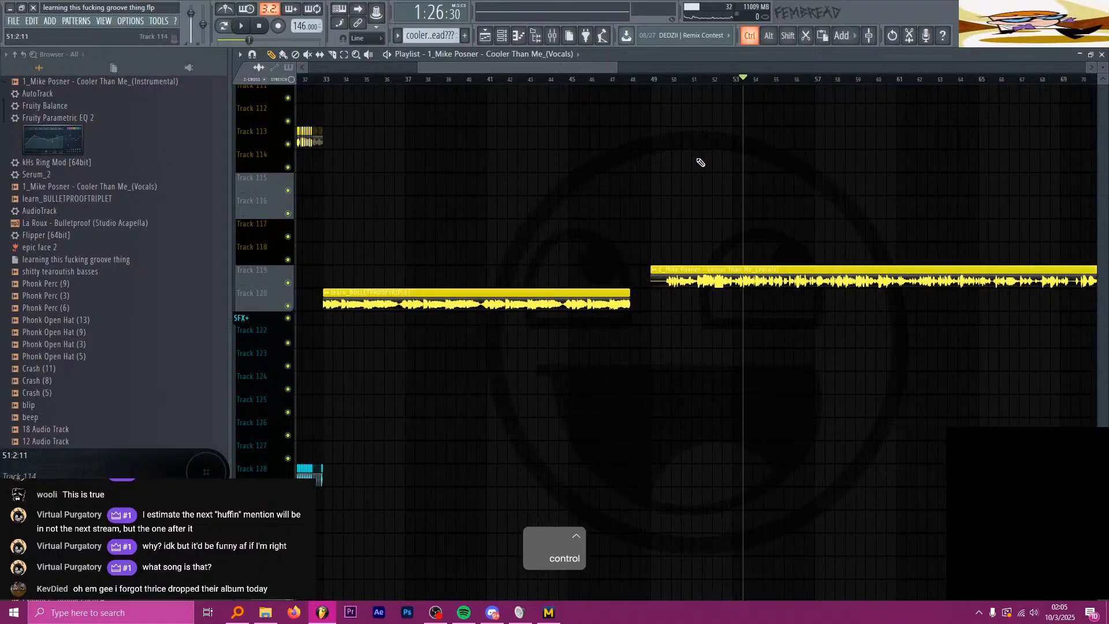
pyautogui.scroll(-1, 701, 162)
# Step: Play the learn_BULLETPROOFTRIPLET clip from bar 33 and stop playback
pyautogui.click(396, 80)
pyautogui.press('space')
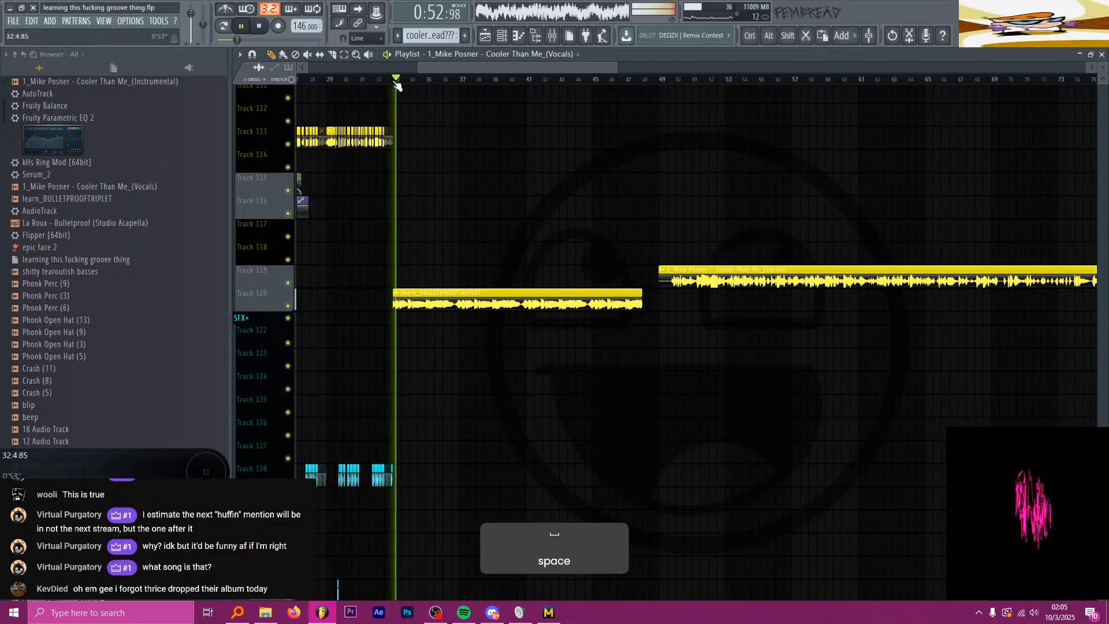
pyautogui.scroll(-1, 490, 258)
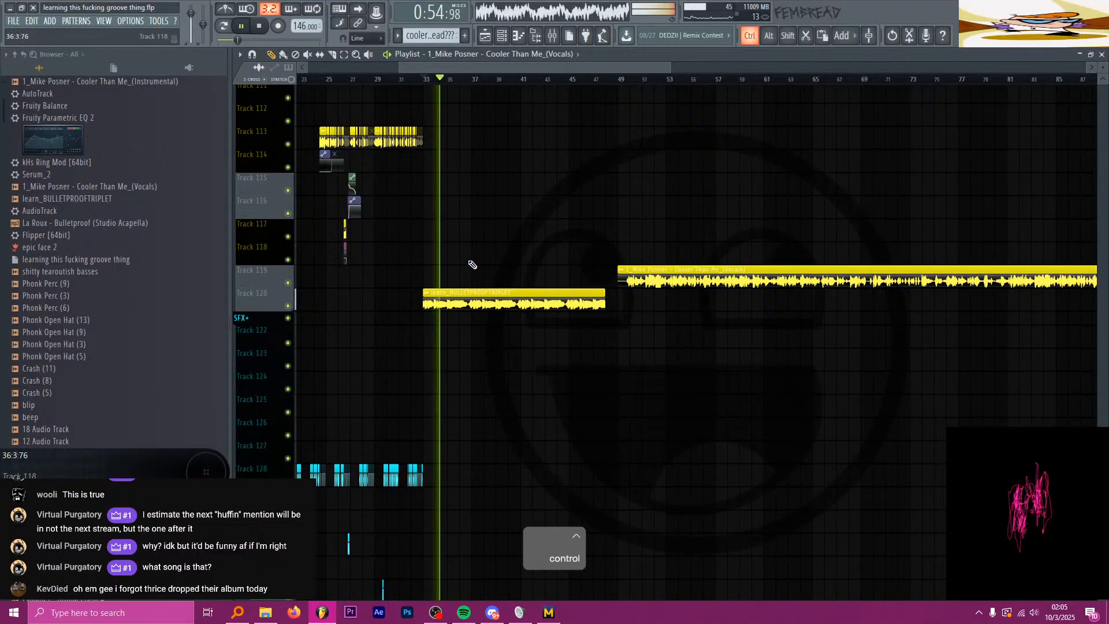
pyautogui.scroll(2, 470, 263)
pyautogui.scroll(1, 447, 259)
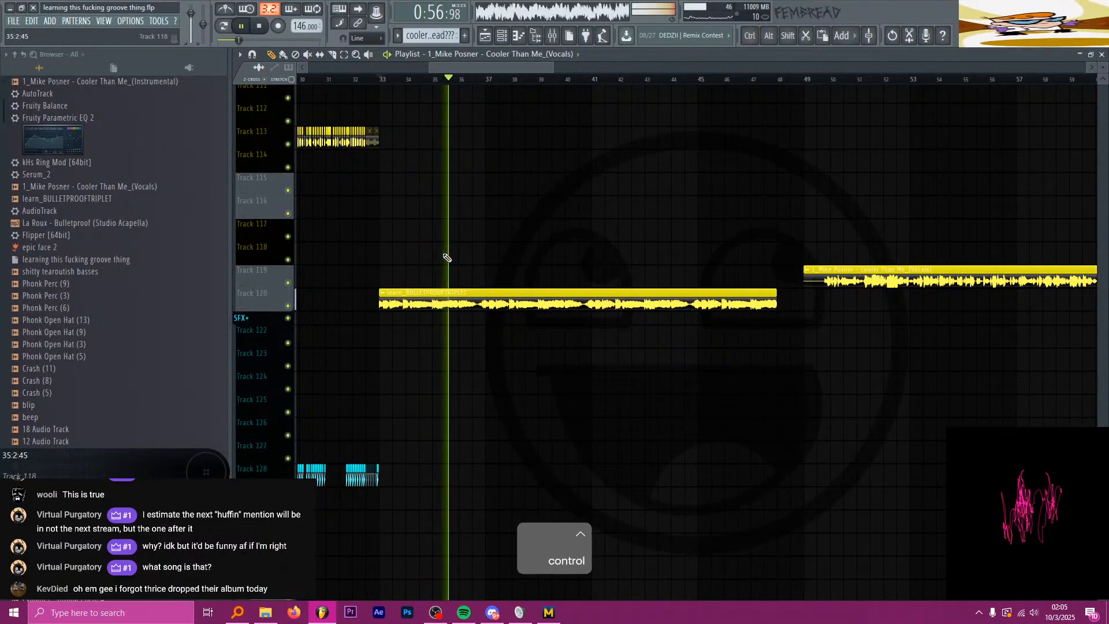
pyautogui.scroll(-2, 474, 254)
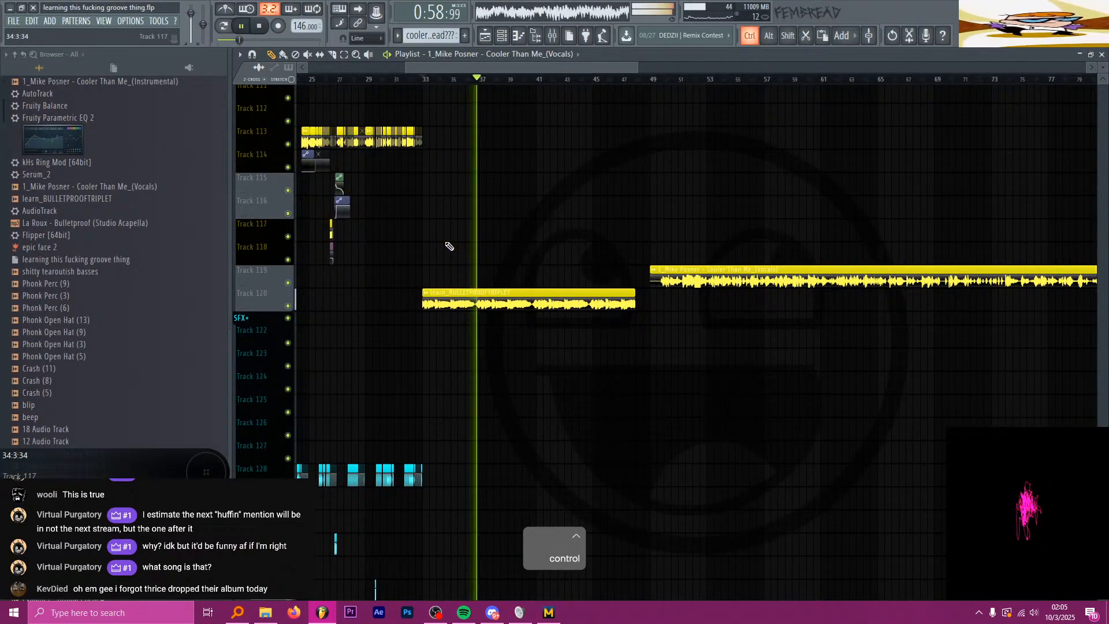
pyautogui.scroll(2, 449, 247)
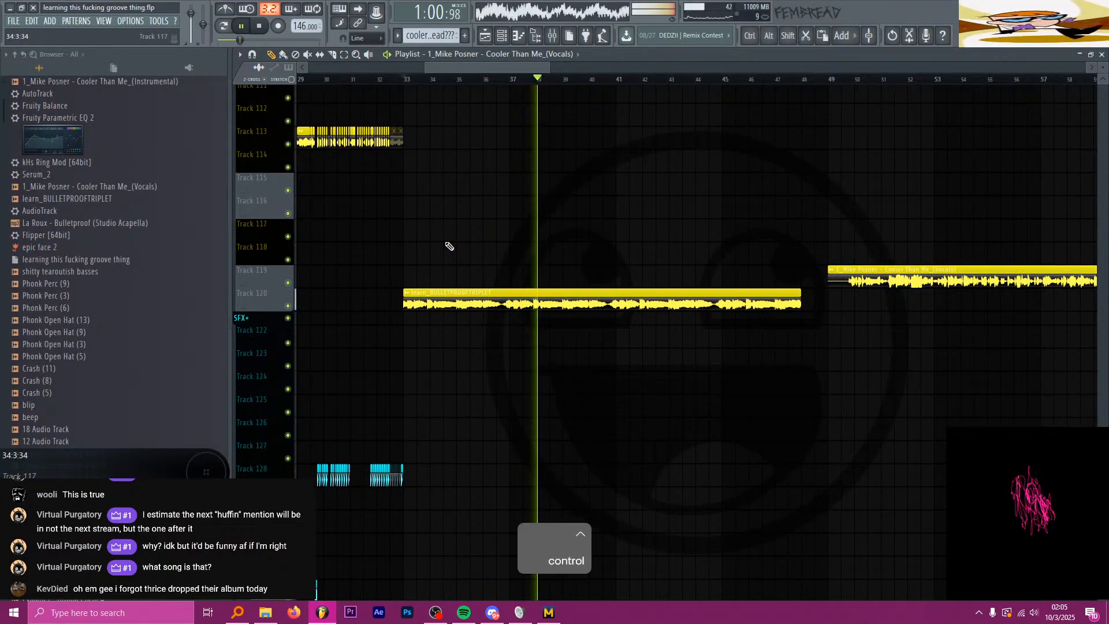
pyautogui.scroll(-3, 449, 247)
pyautogui.press('space')
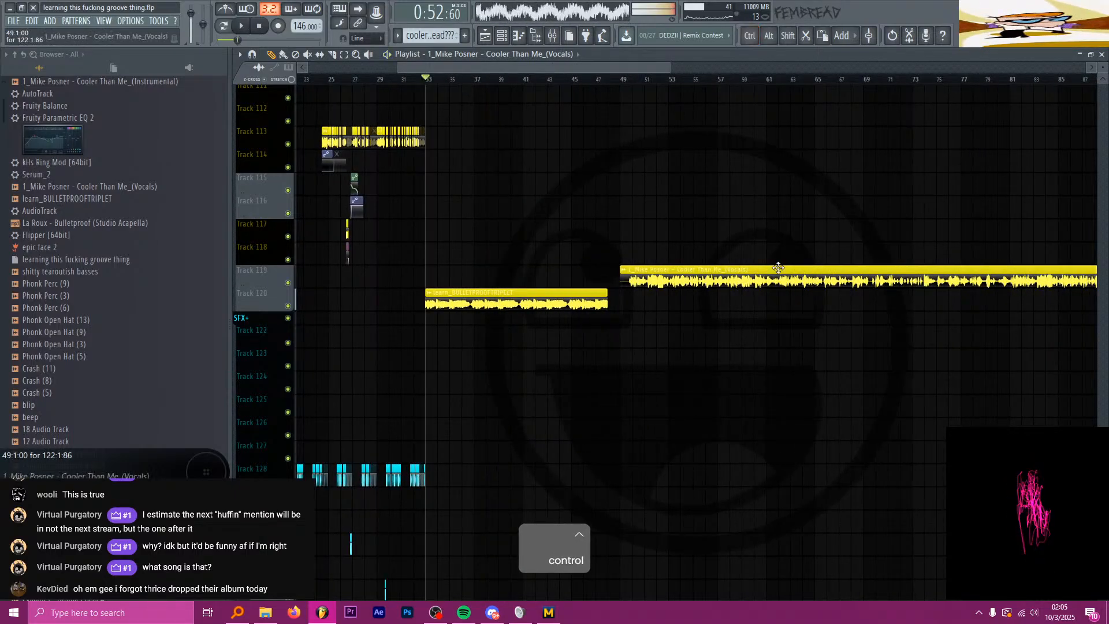
# Step: Compare the lengths of the two vocal clips and briefly replay the start of the BULLETPROOFTRIPLET clip
pyautogui.scroll(-2, 614, 272)
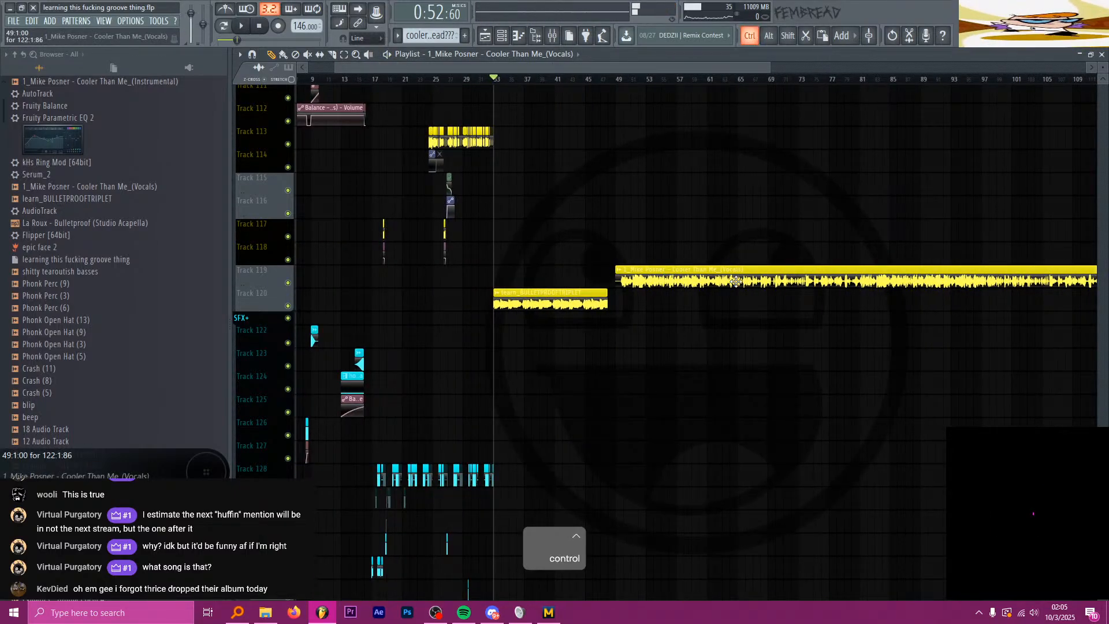
pyautogui.scroll(2, 806, 286)
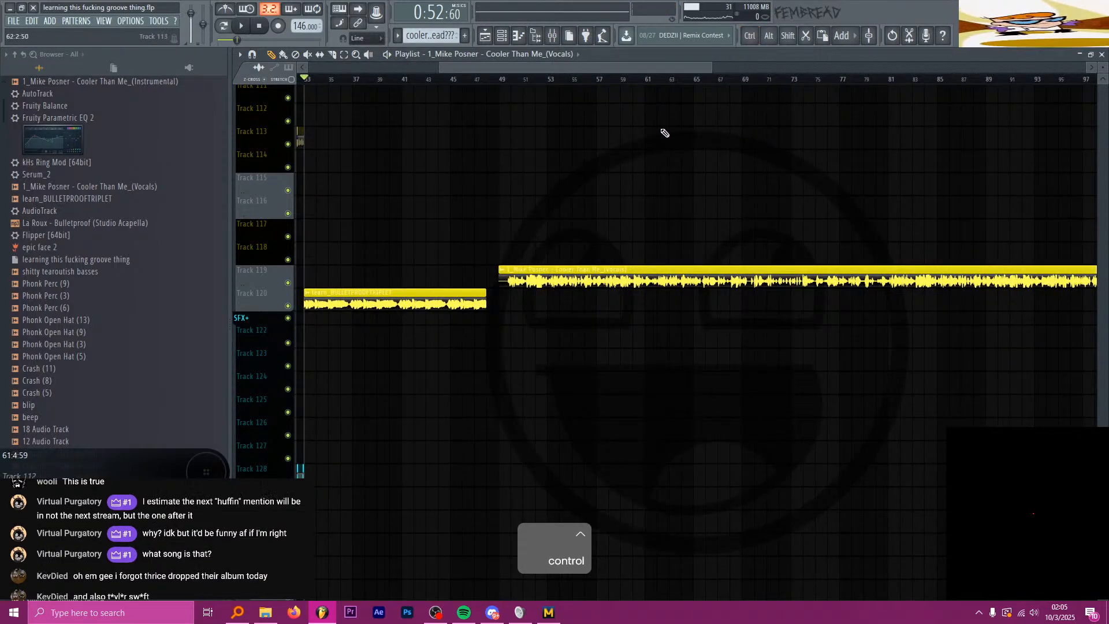
pyautogui.moveTo(597, 79); pyautogui.dragTo(331, 100)
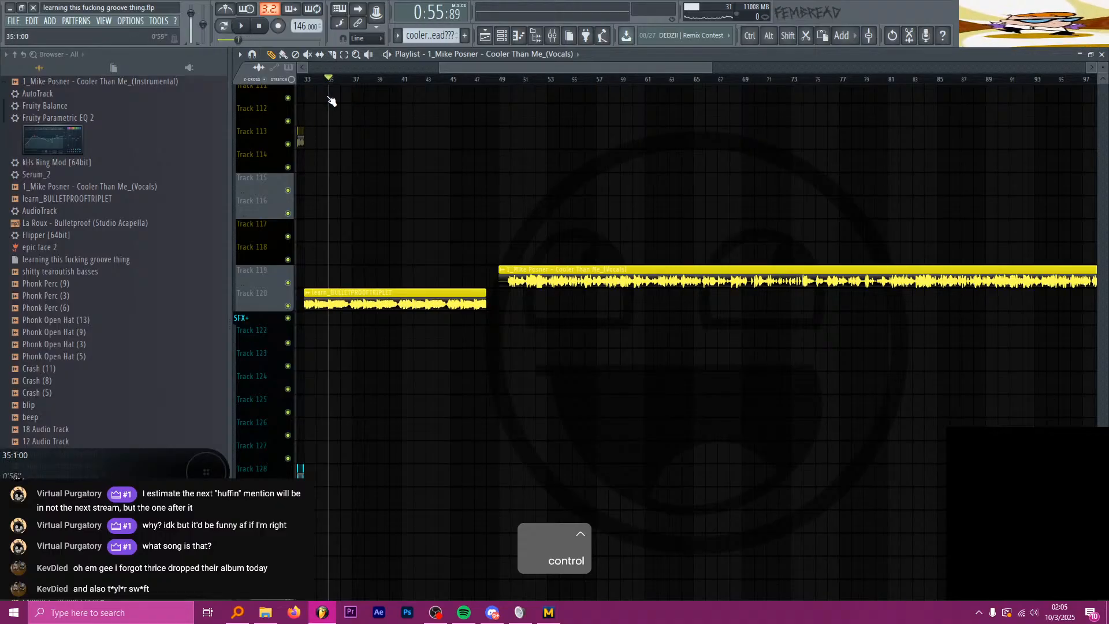
pyautogui.click(309, 81)
pyautogui.press('space')
pyautogui.press('space')
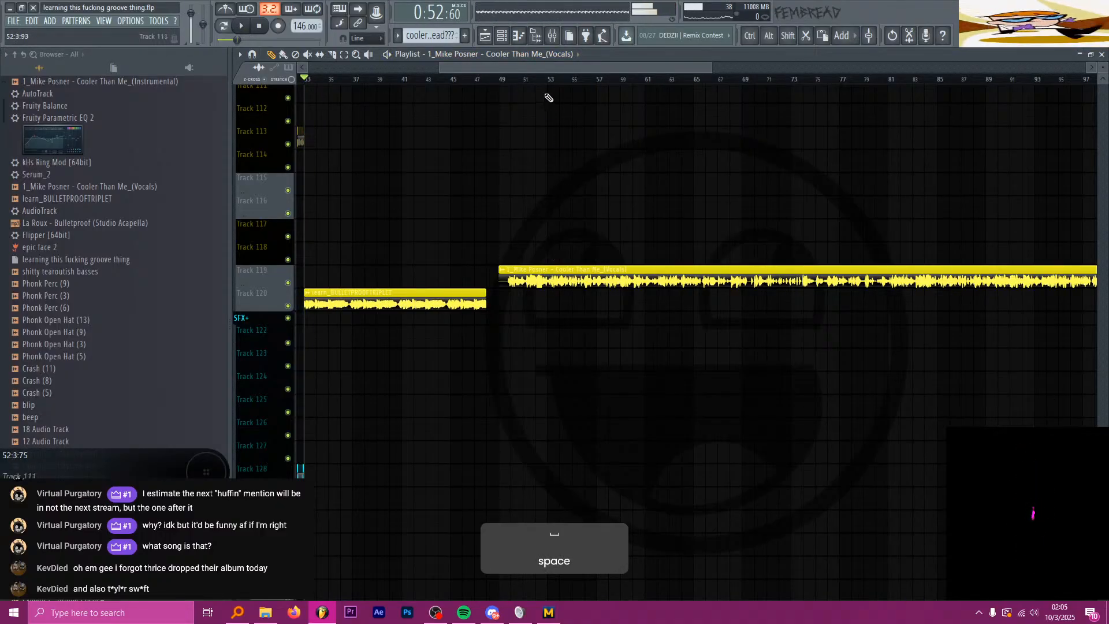
# Step: Place the playback position at bar 49 and check the time-stretching pitch in the Cooler Than Me vocals' channel settings
pyautogui.click(501, 80)
pyautogui.doubleClick(551, 276)
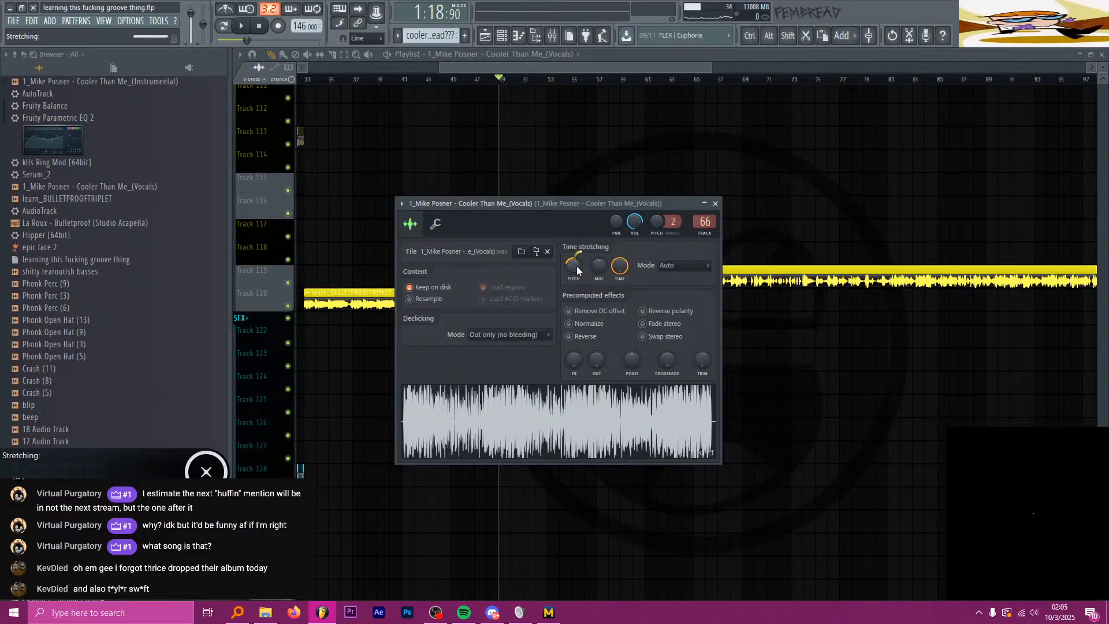
pyautogui.click(517, 65)
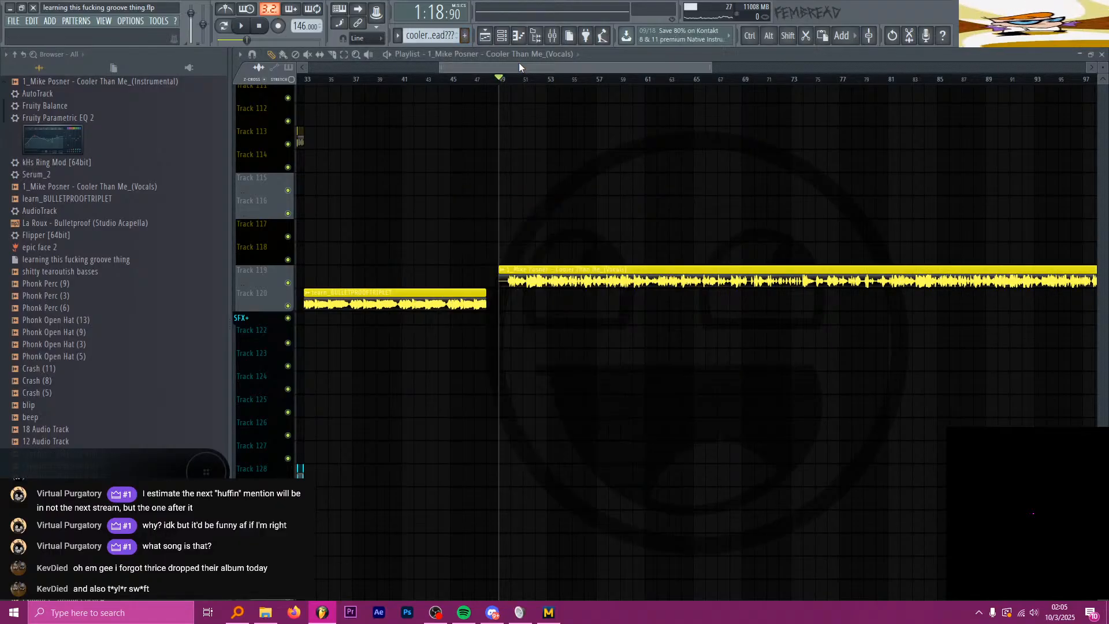
# Step: Play the WEESE clip on Track 48 in solo from bar 33, and restore the other tracks
pyautogui.scroll(-4, 514, 92)
pyautogui.scroll(9, 432, 139)
pyautogui.scroll(2, 433, 138)
pyautogui.scroll(7, 433, 139)
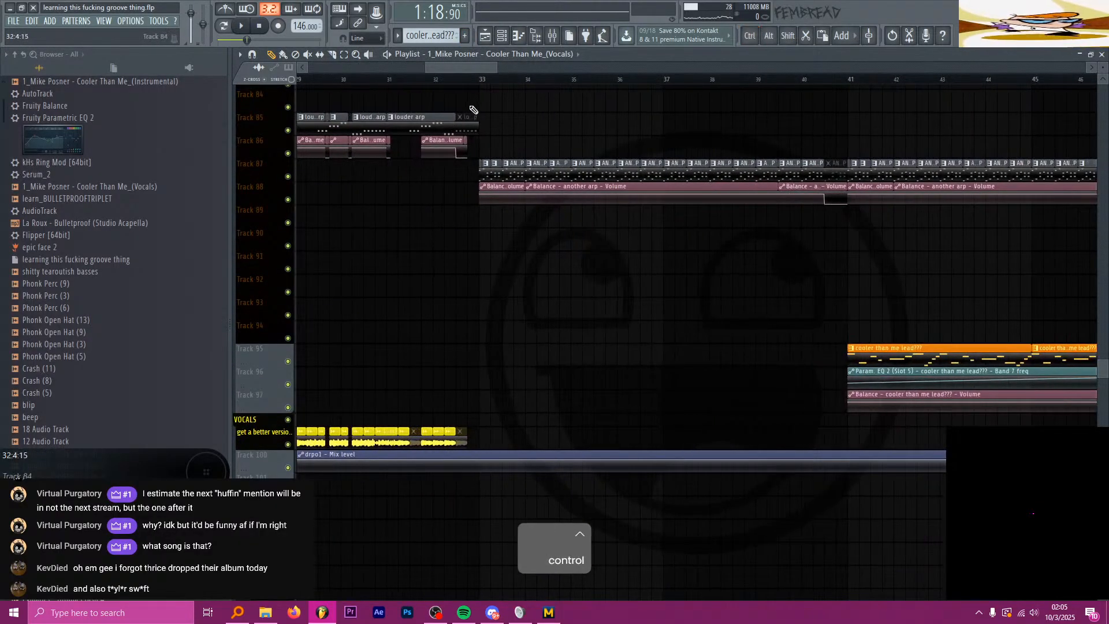
pyautogui.click(479, 79)
pyautogui.scroll(9, 485, 156)
pyautogui.scroll(4, 483, 229)
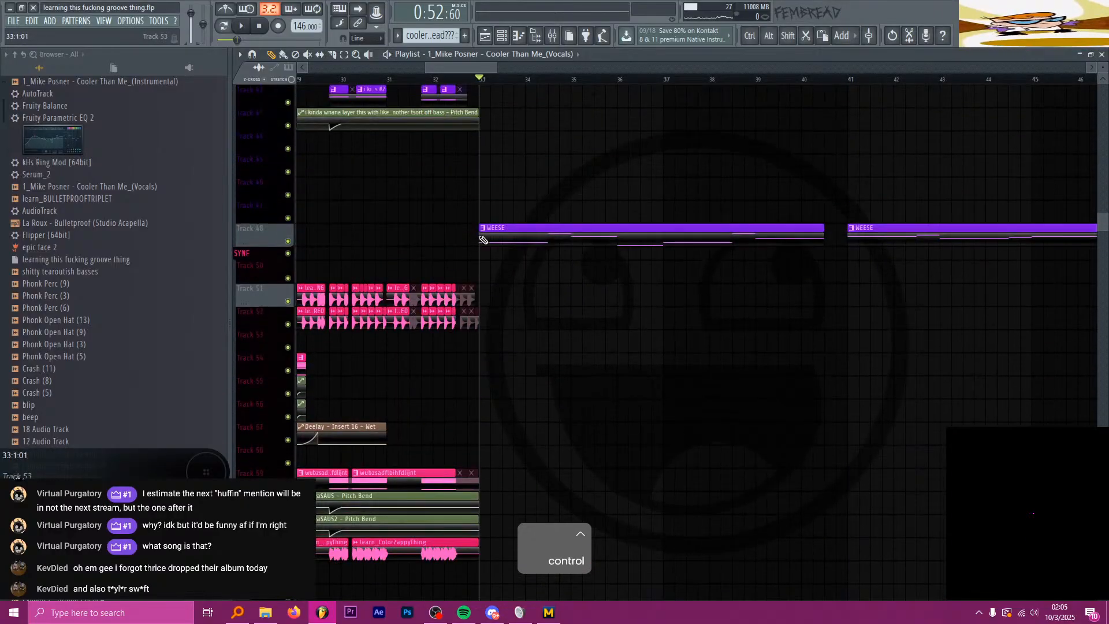
pyautogui.press('space')
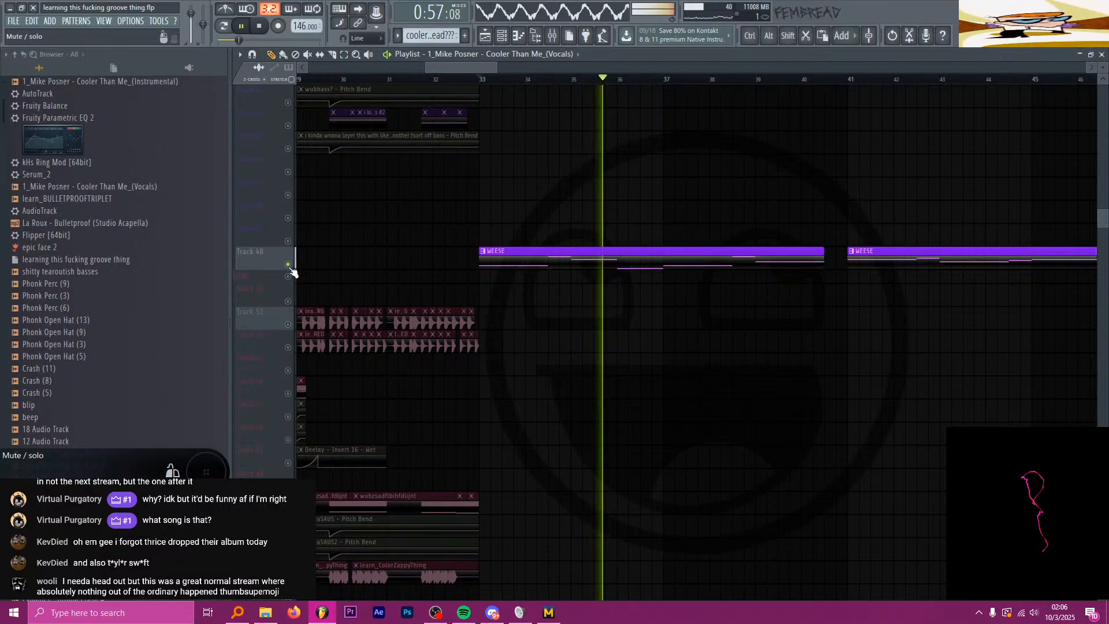
pyautogui.press('space')
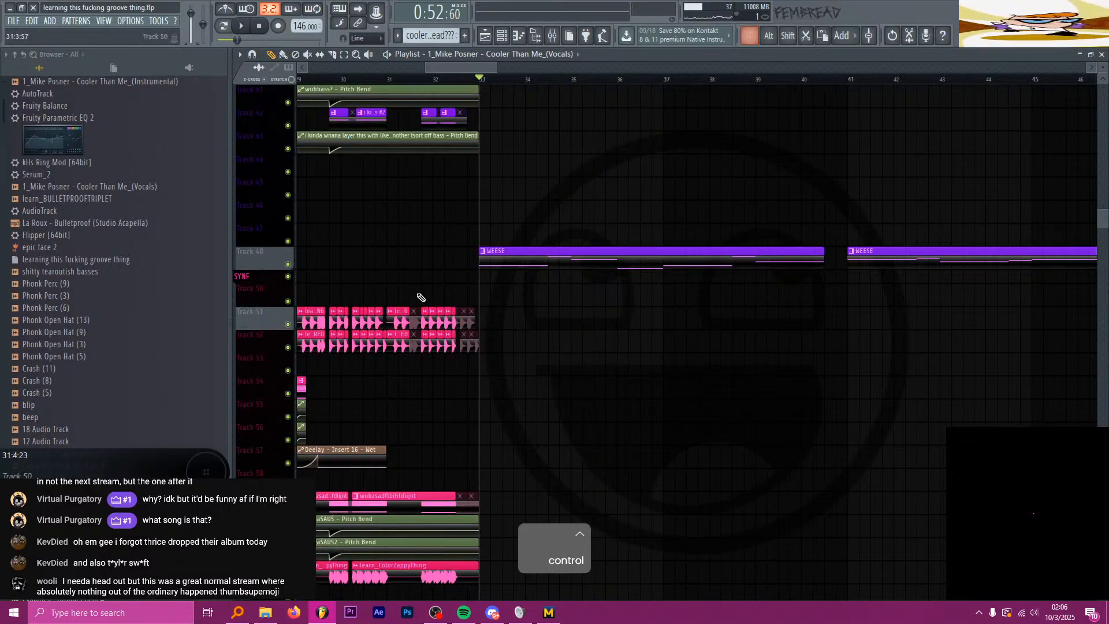
# Step: Return to the Cooler Than Me vocals on Track 119 and place the playback position just before bar 50
pyautogui.scroll(-5, 495, 315)
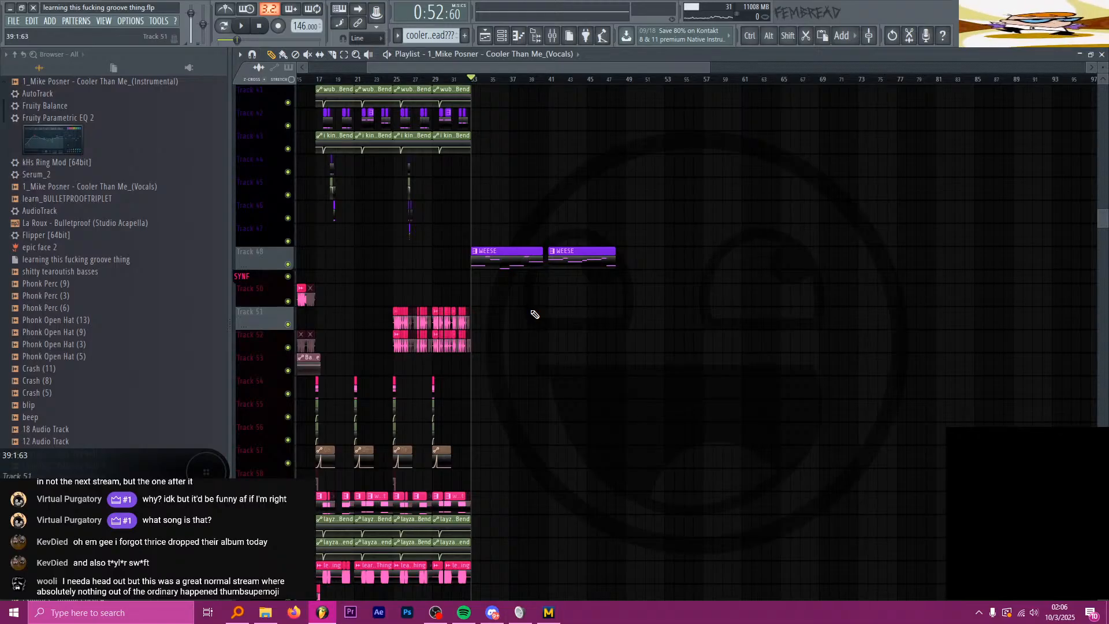
pyautogui.scroll(-8, 535, 314)
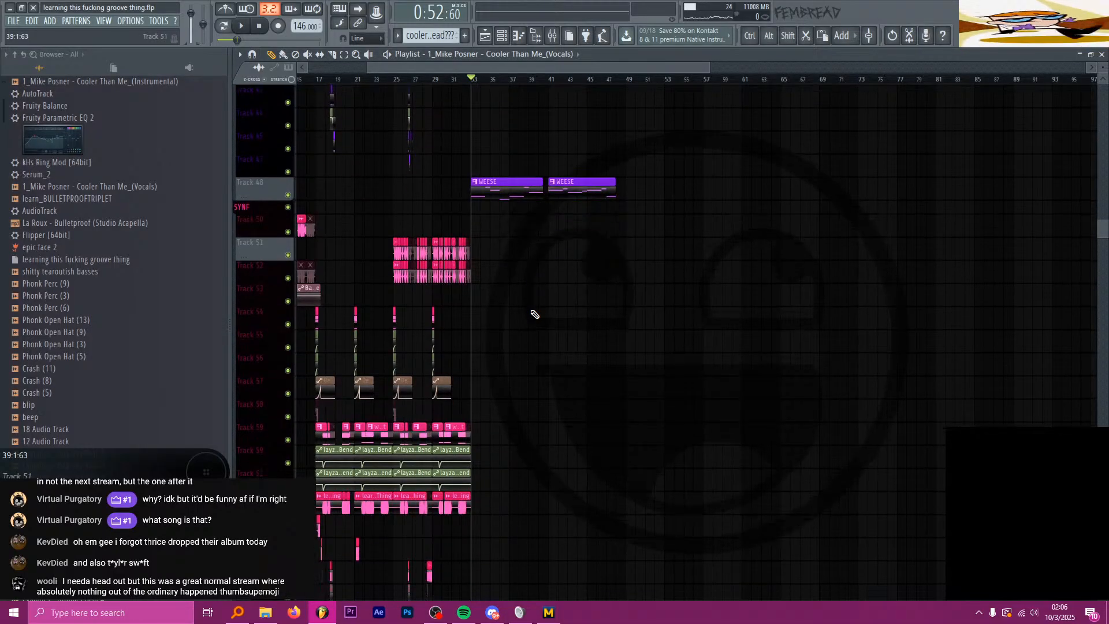
pyautogui.scroll(-12, 524, 414)
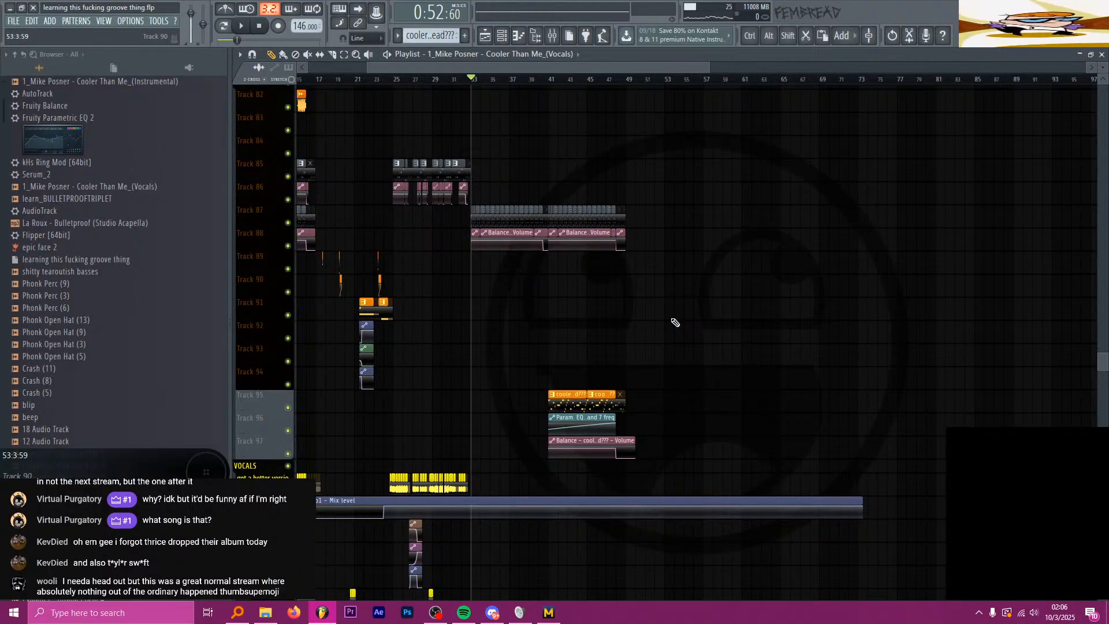
pyautogui.scroll(-13, 689, 339)
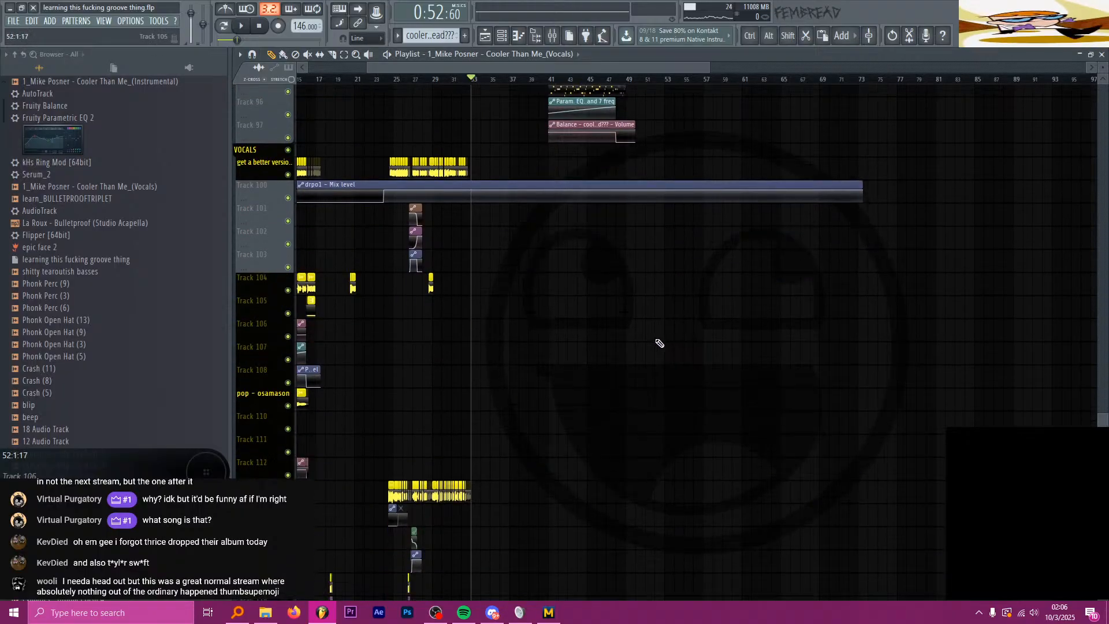
pyautogui.keyDown('ctrl'); pyautogui.scroll(2, 742, 343); pyautogui.keyUp('ctrl')
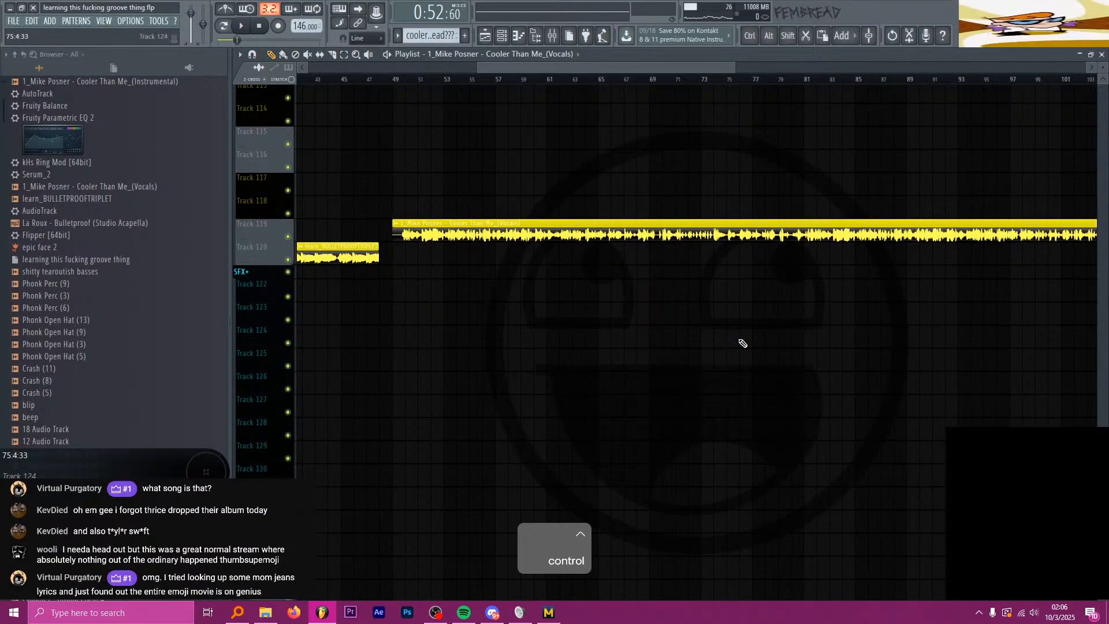
pyautogui.click(408, 81)
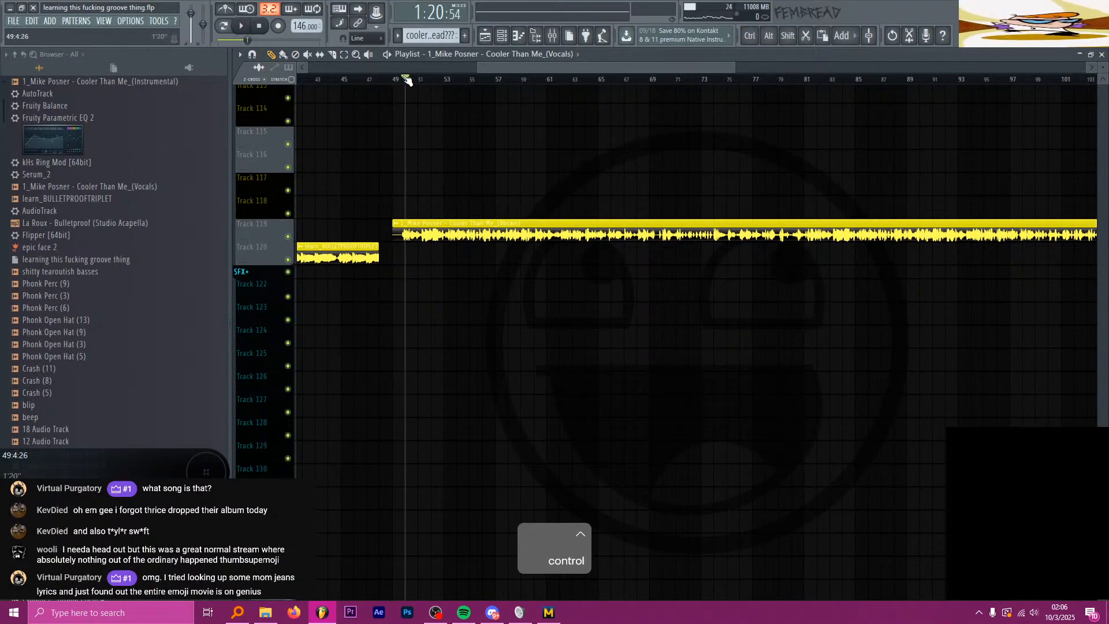
pyautogui.keyDown('ctrl'); pyautogui.scroll(1, 416, 161); pyautogui.keyUp('ctrl')
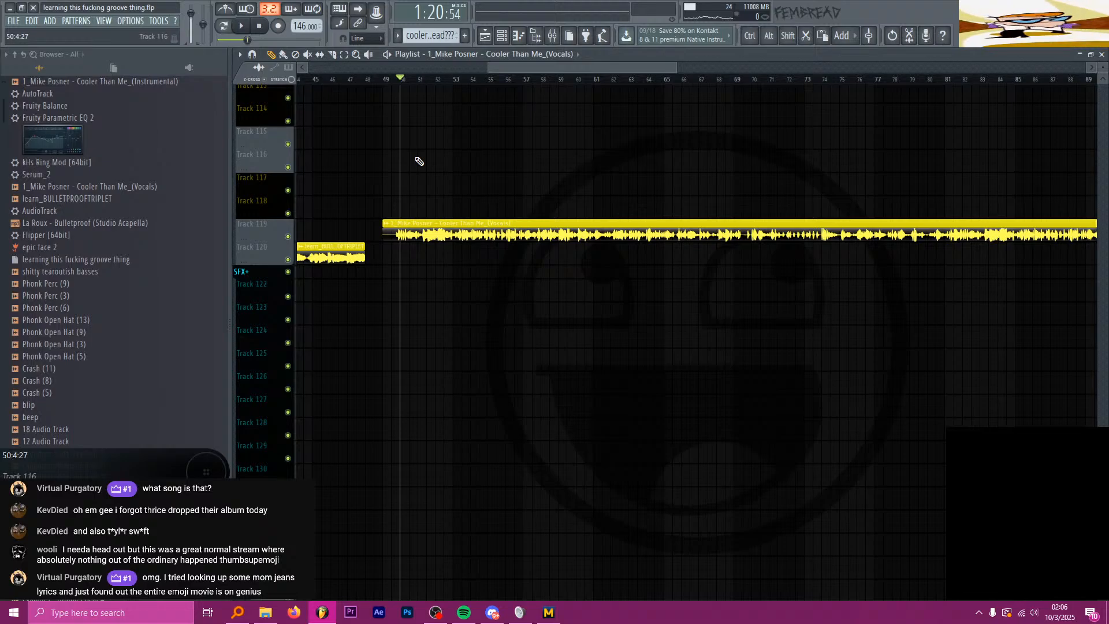
# Step: Switch to Mullvad Browser, open a new tab and separate it into its own window over the live chat
pyautogui.moveTo(556, 615)
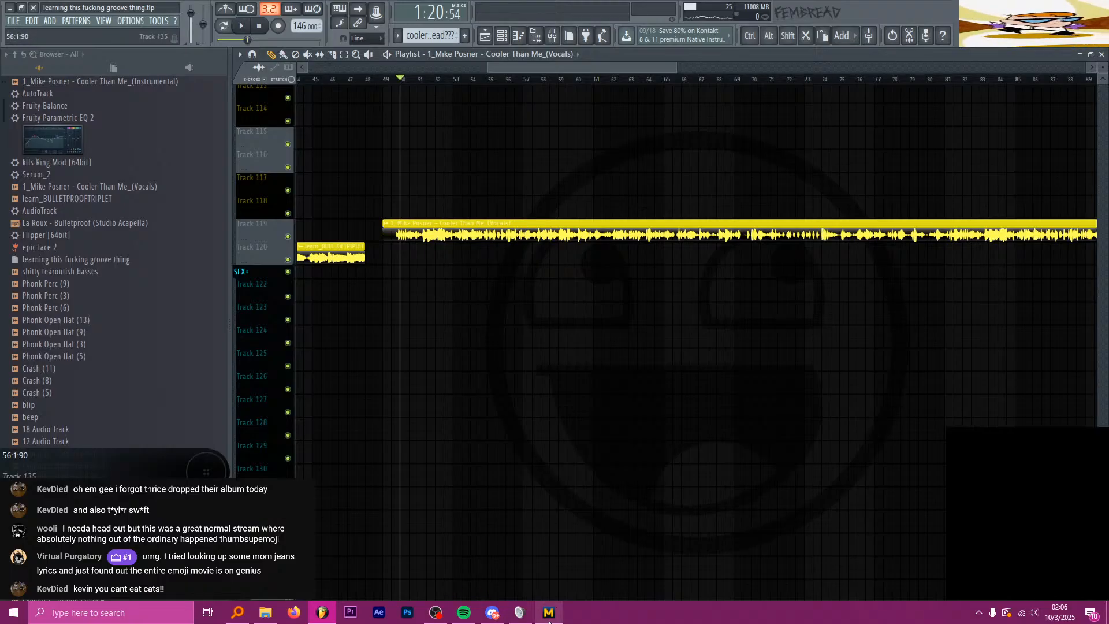
pyautogui.click(546, 574)
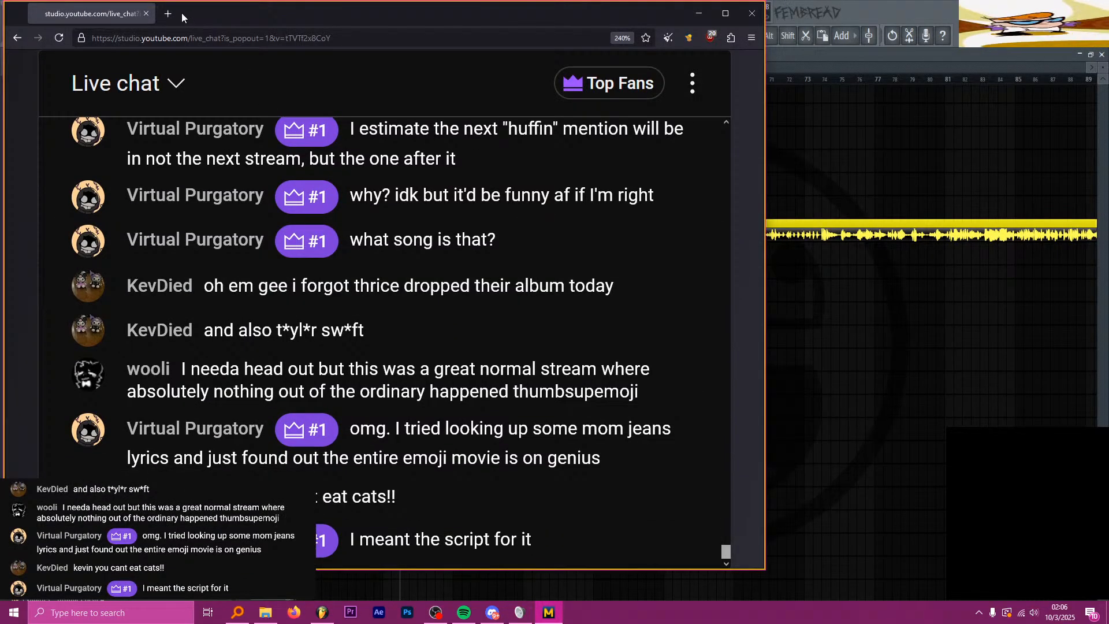
pyautogui.click(168, 13)
pyautogui.moveTo(208, 13); pyautogui.dragTo(482, 254)
pyautogui.hotkey('alt', 'Tab')
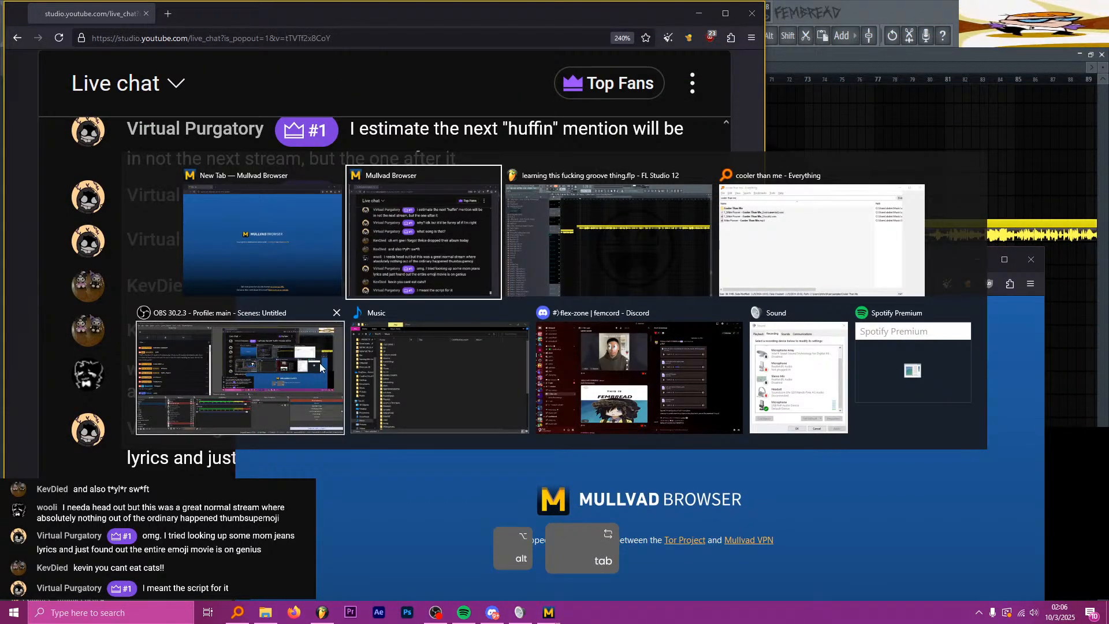
pyautogui.click(280, 269)
pyautogui.moveTo(421, 263); pyautogui.dragTo(456, 92)
# Step: Search the web for "emoji movie genius" and open the Genius album page for The Emoji Movie soundtrack
pyautogui.write('emoji movie genui')
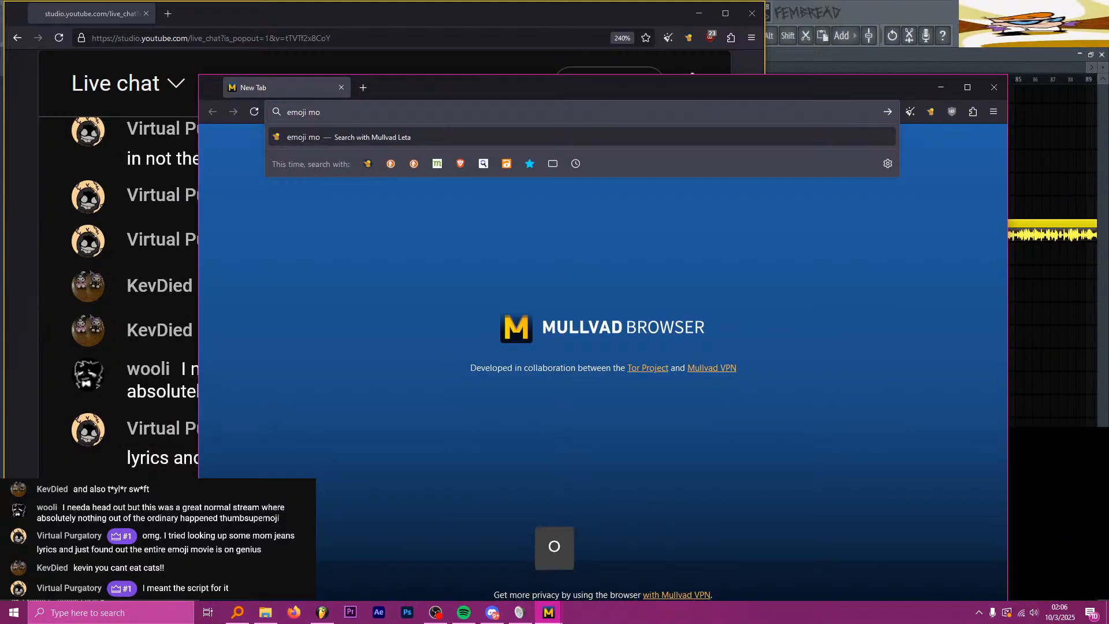
pyautogui.press('BackSpace')
pyautogui.press('BackSpace')
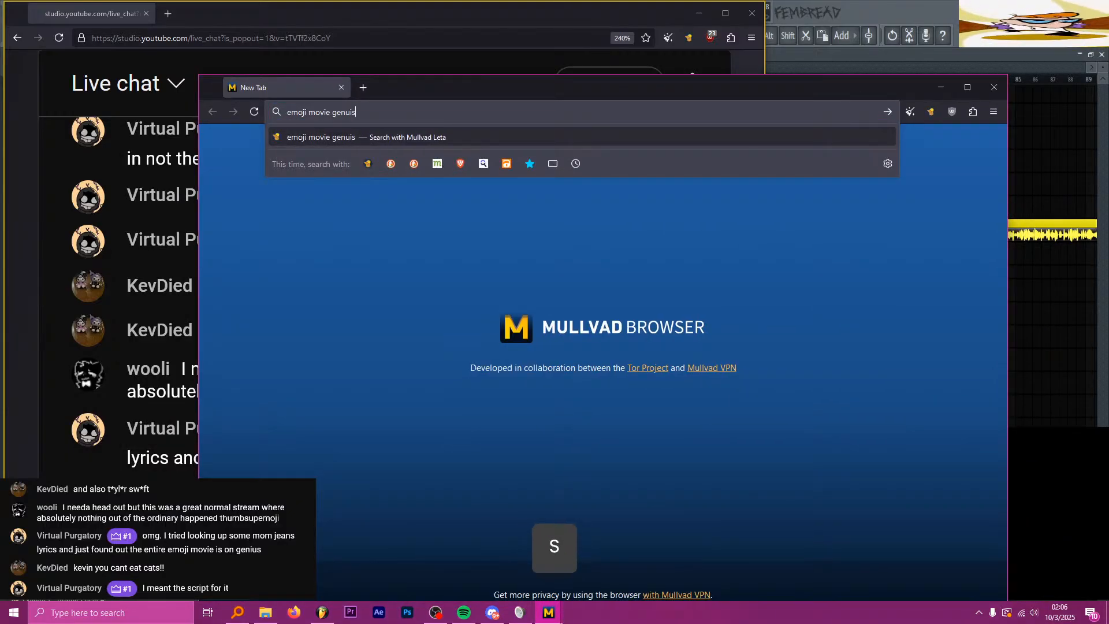
pyautogui.write('ius')
pyautogui.press('Return')
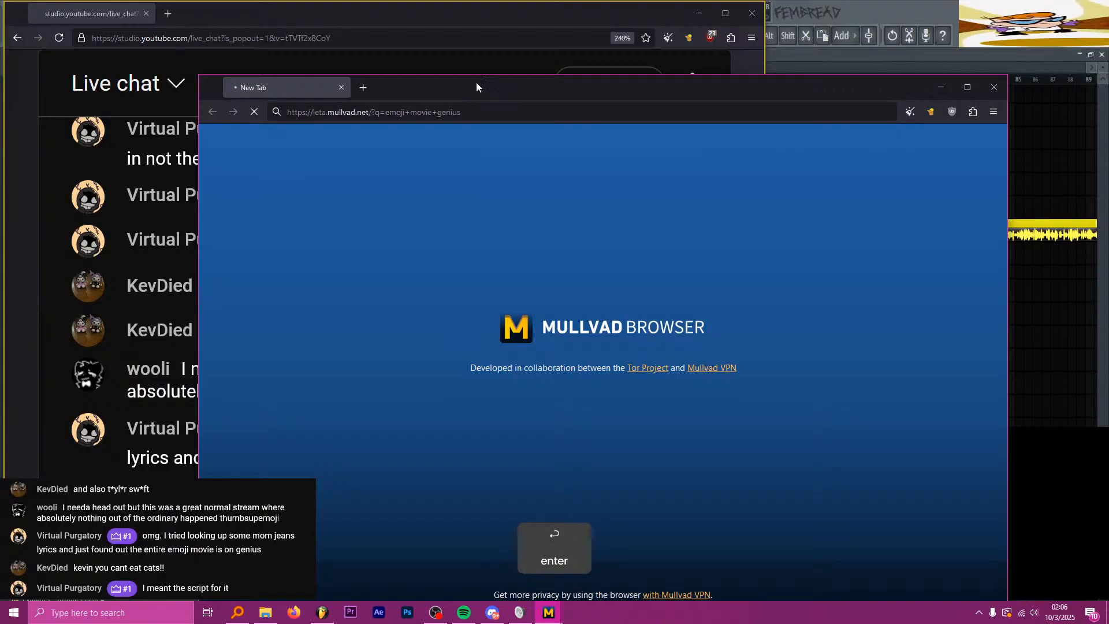
pyautogui.moveTo(475, 82)
pyautogui.mouseDown()
pyautogui.moveTo(539, 362)
pyautogui.moveTo(473, 564)
pyautogui.moveTo(493, 499)
pyautogui.moveTo(482, 93)
pyautogui.mouseUp()
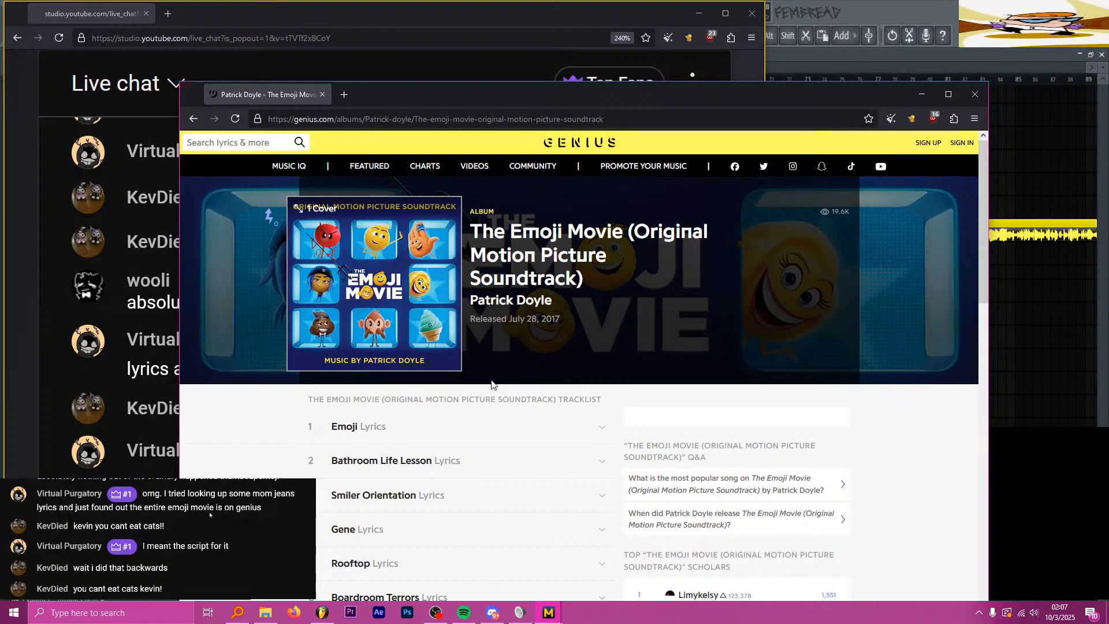
# Step: Move the browser window up and look through The Emoji Movie soundtrack's tracklist on Genius
pyautogui.moveTo(530, 94); pyautogui.dragTo(526, 20)
pyautogui.scroll(-8, 466, 294)
pyautogui.scroll(-9, 404, 358)
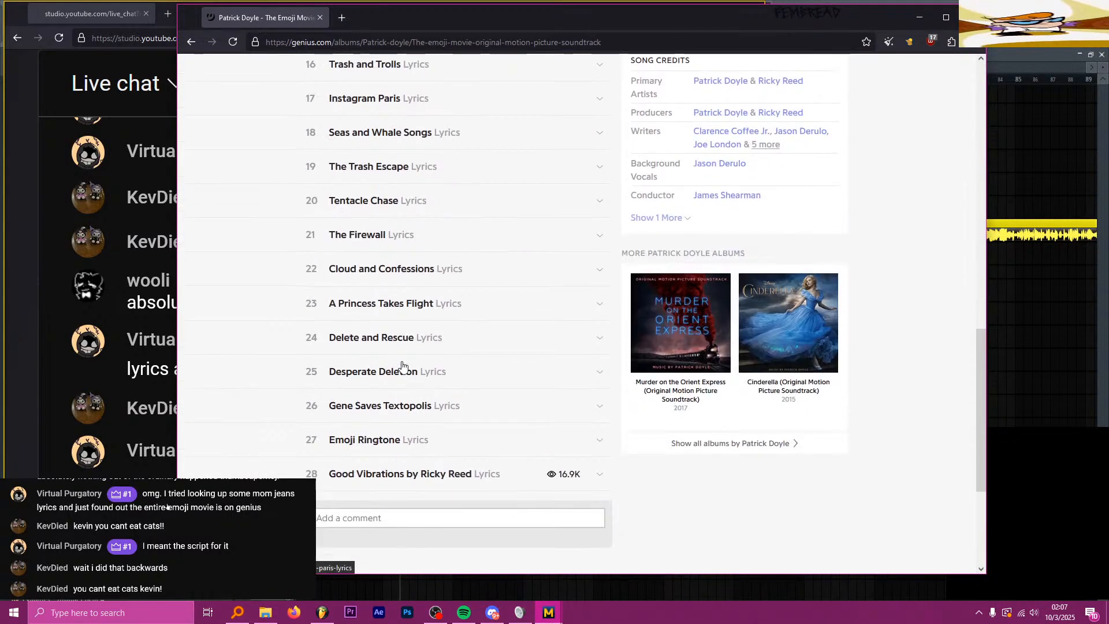
pyautogui.scroll(10, 401, 360)
pyautogui.scroll(5, 401, 370)
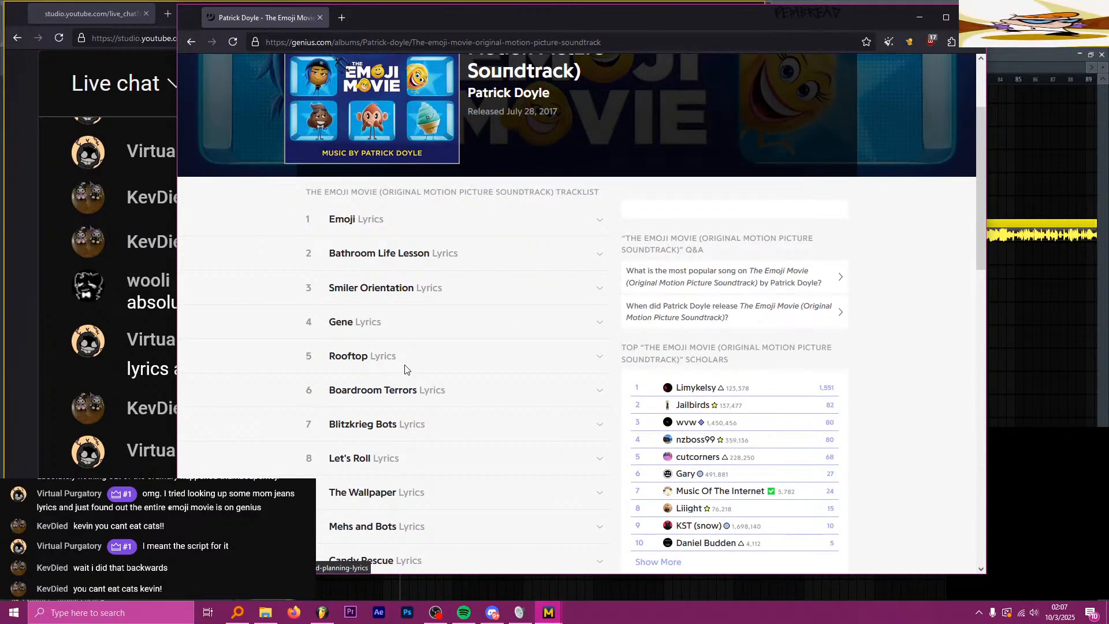
# Step: Look through the rest of The Emoji Movie tracklist, close its browser window and return to the FL Studio playlist
pyautogui.scroll(-12, 405, 367)
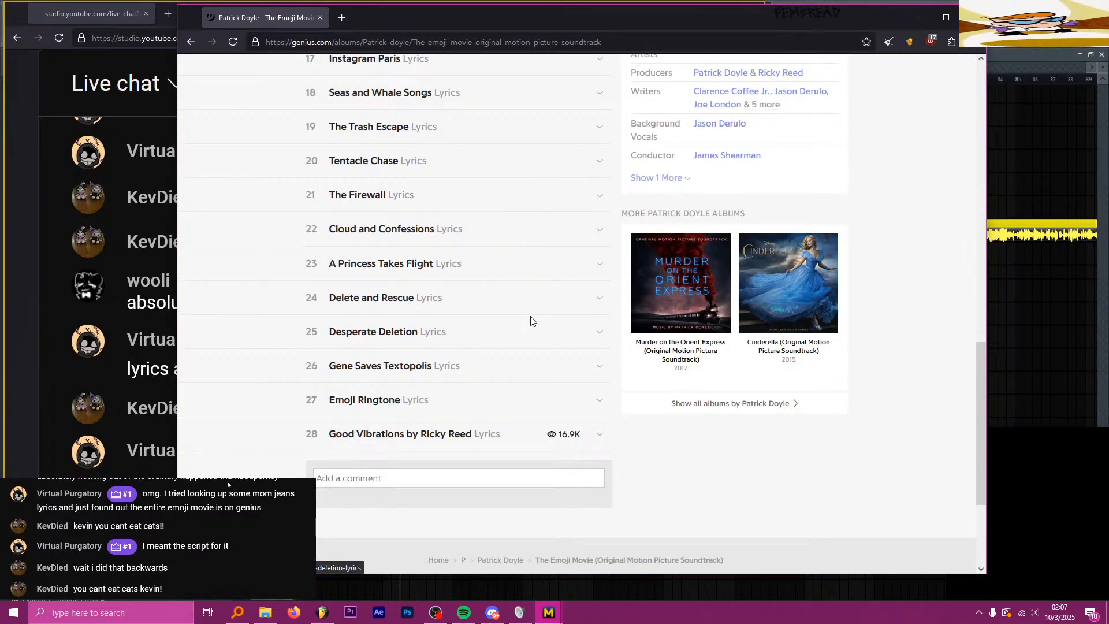
pyautogui.click(972, 17)
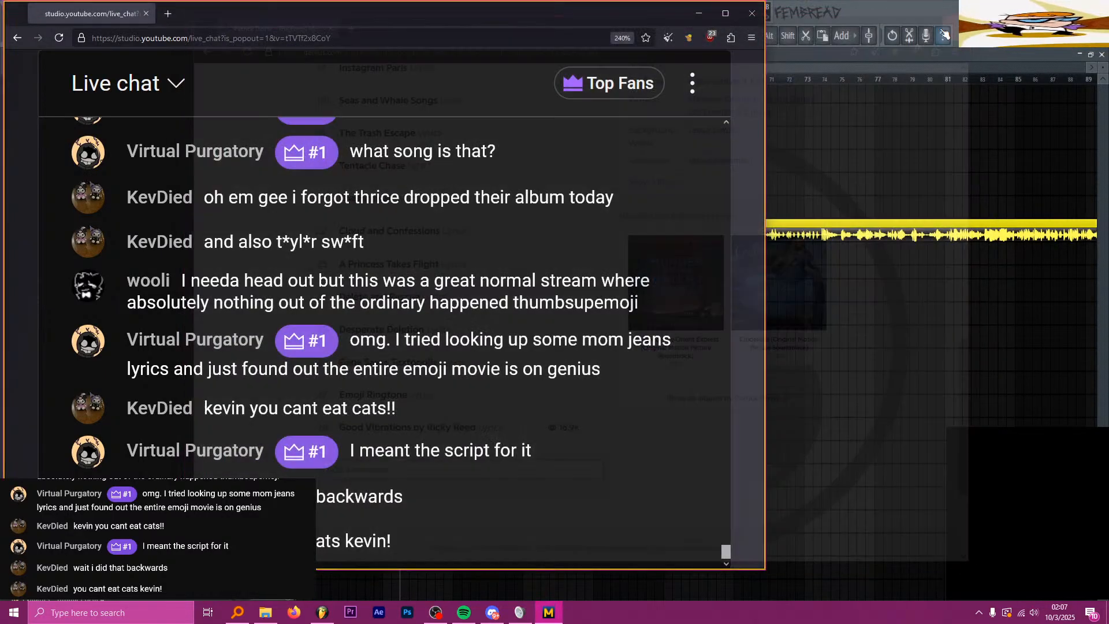
pyautogui.click(888, 16)
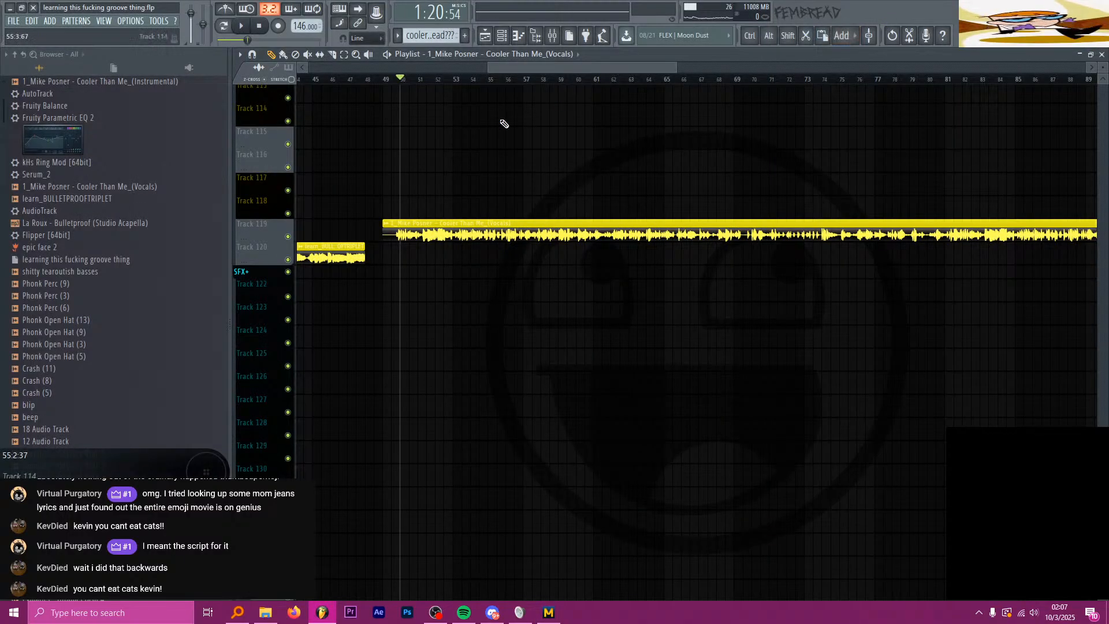
# Step: Raise the time-stretching pitch shift of the Cooler Than Me vocals and audition them from around bar 60
pyautogui.press('space')
pyautogui.press('space')
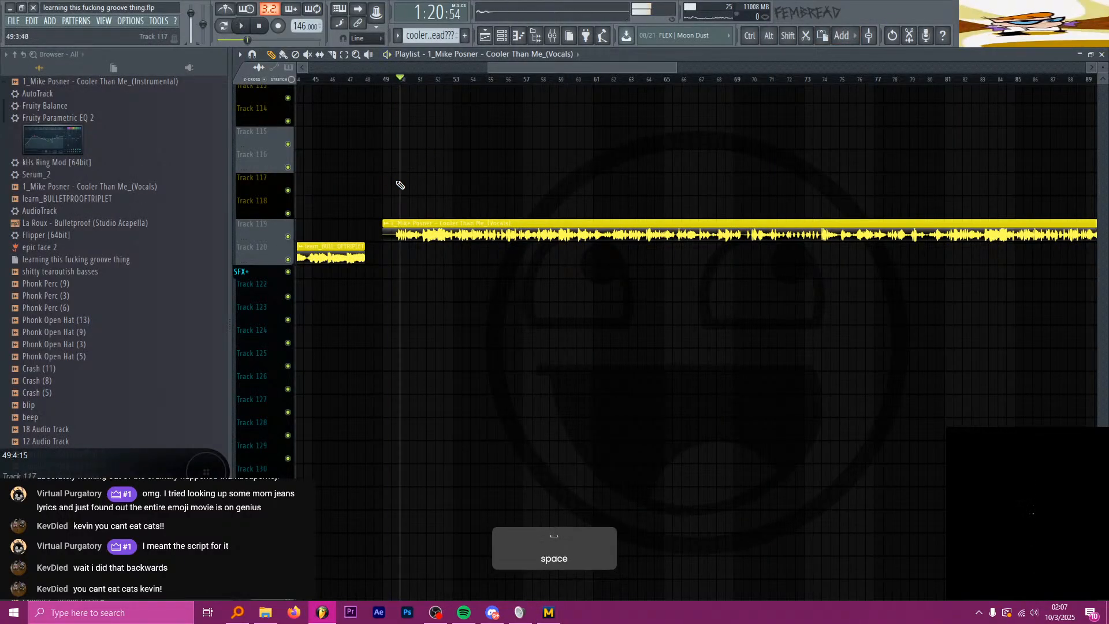
pyautogui.scroll(-2, 430, 199)
pyautogui.doubleClick(459, 226)
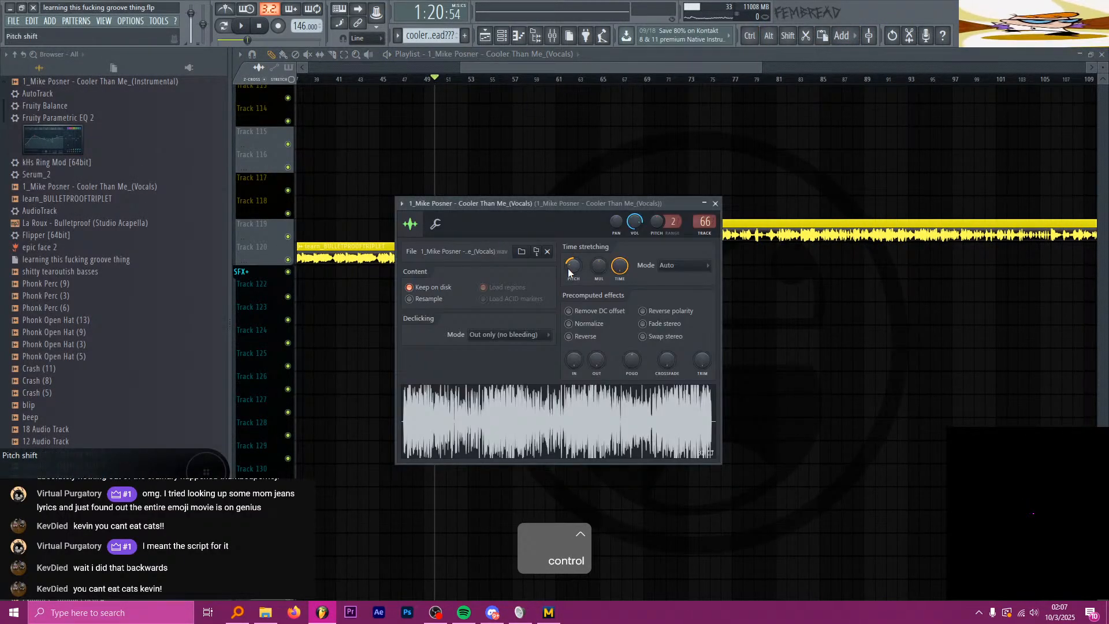
pyautogui.moveTo(573, 266); pyautogui.dragTo(573, 243)
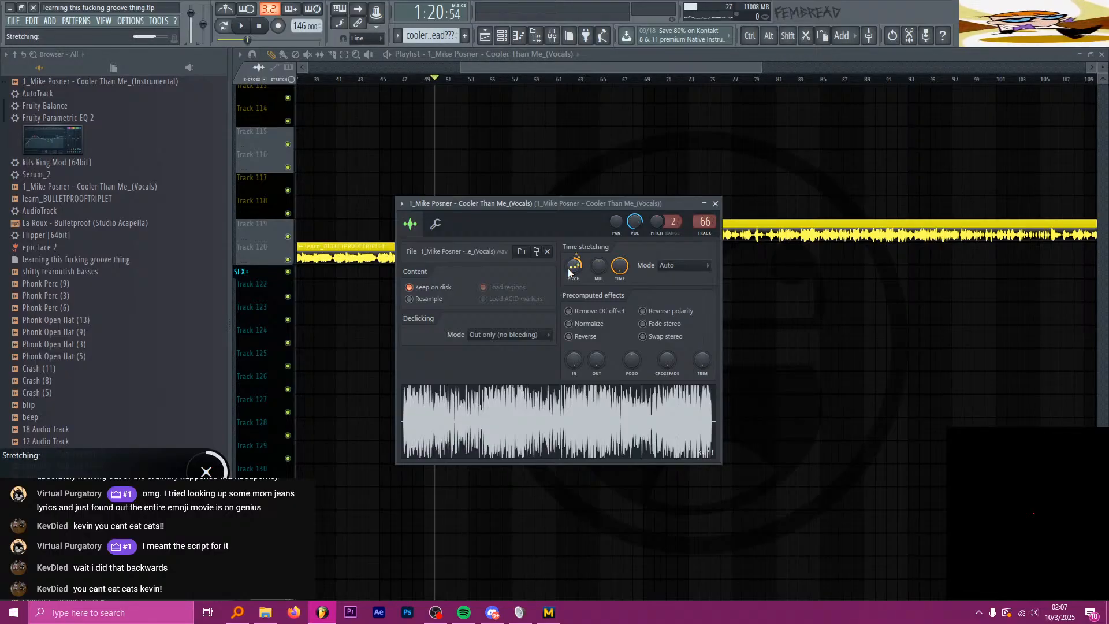
pyautogui.click(715, 204)
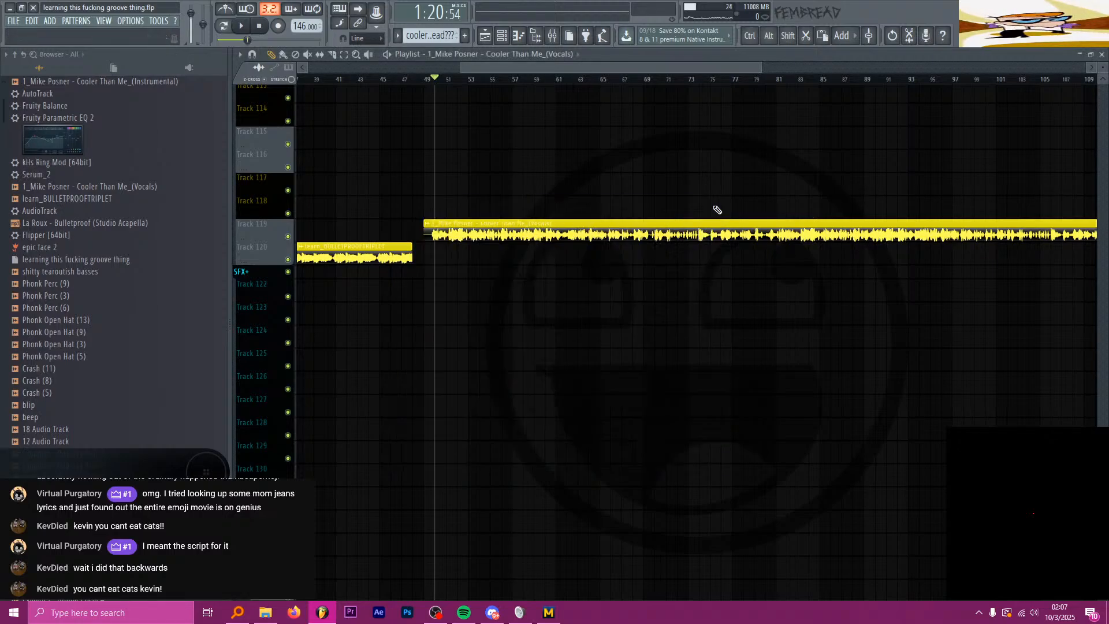
pyautogui.moveTo(495, 84); pyautogui.dragTo(549, 87)
pyautogui.press('space')
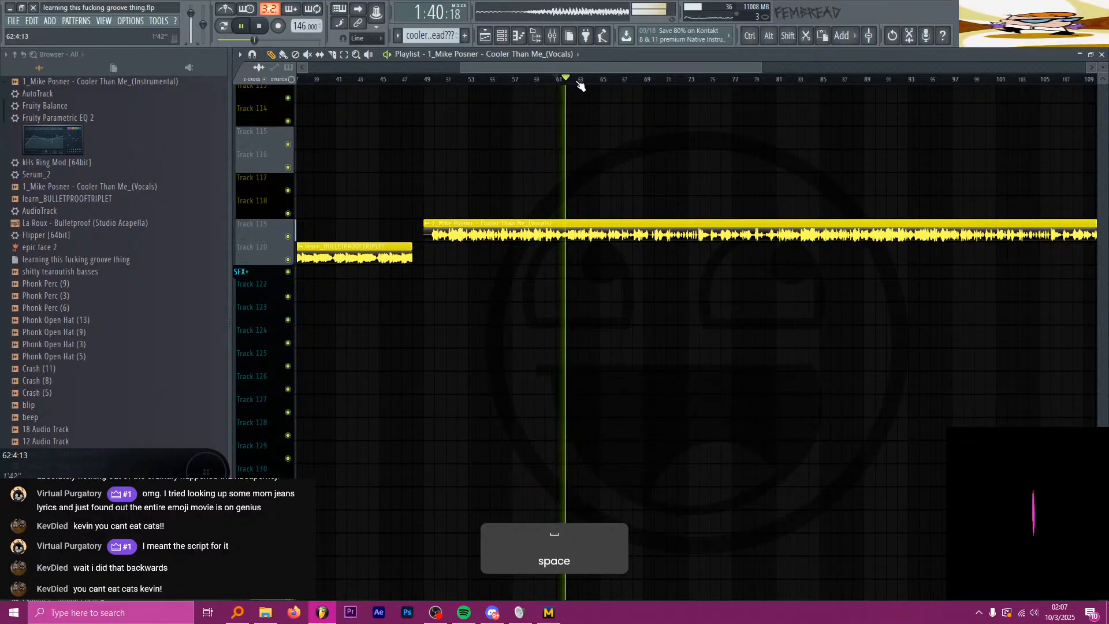
pyautogui.press('space')
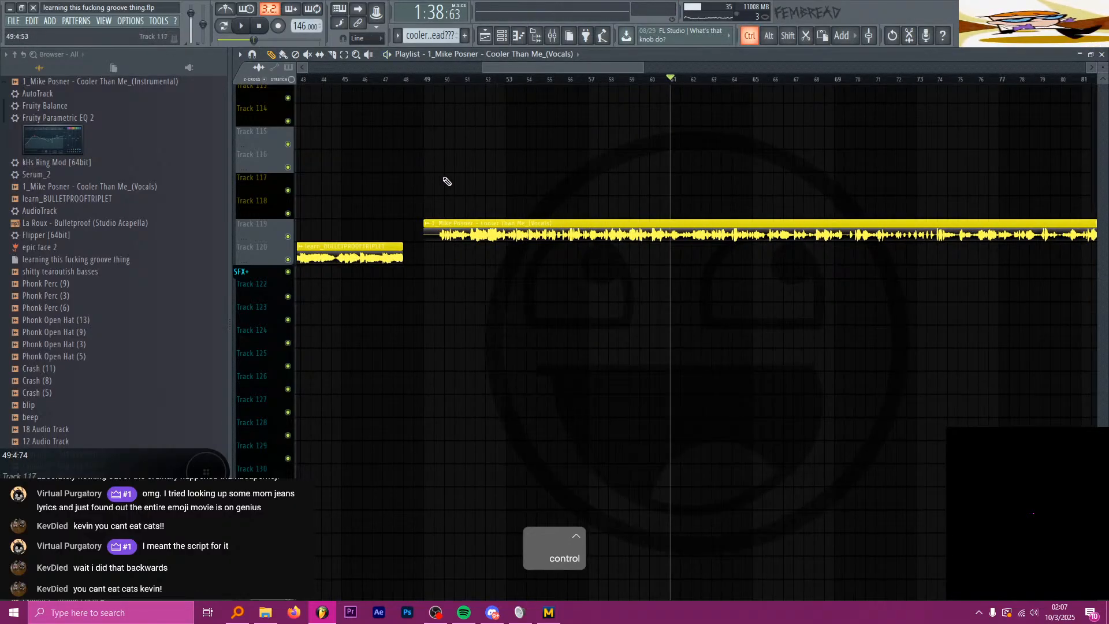
# Step: Slice the Cooler Than Me vocals on Track 119 just before the first word, near 49:4, and delete the silent lead-in
pyautogui.keyDown('ctrl'); pyautogui.scroll(10, 425, 186); pyautogui.keyUp('ctrl')
pyautogui.click(487, 80)
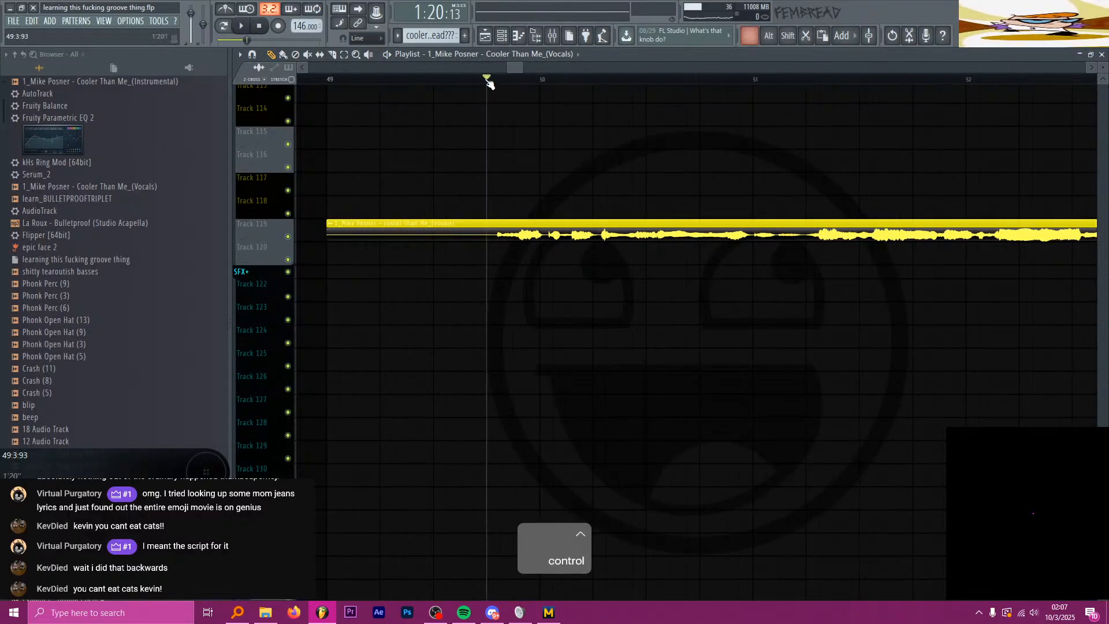
pyautogui.press('c')
pyautogui.keyDown('shift'); pyautogui.click(487, 234); pyautogui.keyUp('shift')
pyautogui.press('p')
pyautogui.rightClick(472, 233)
pyautogui.keyDown('ctrl'); pyautogui.scroll(-10, 670, 267); pyautogui.keyUp('ctrl')
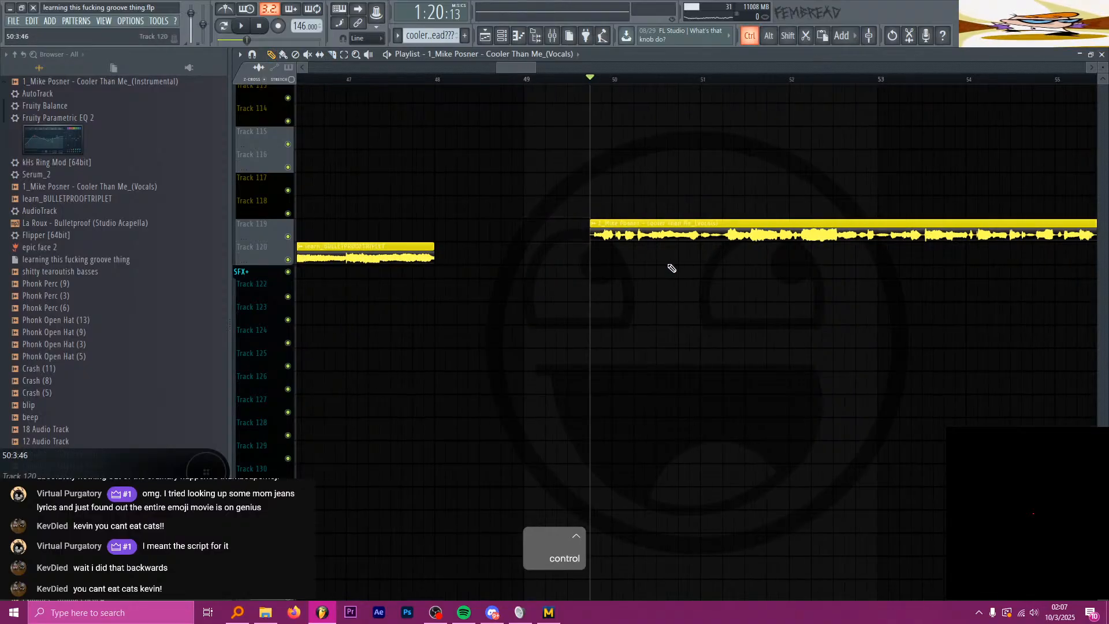
# Step: Move the Cooler Than Me vocals above the Bulletproof clip so they start at 32:3:38, auditioning from bar 33
pyautogui.keyDown('ctrl'); pyautogui.scroll(5, 520, 223); pyautogui.keyUp('ctrl')
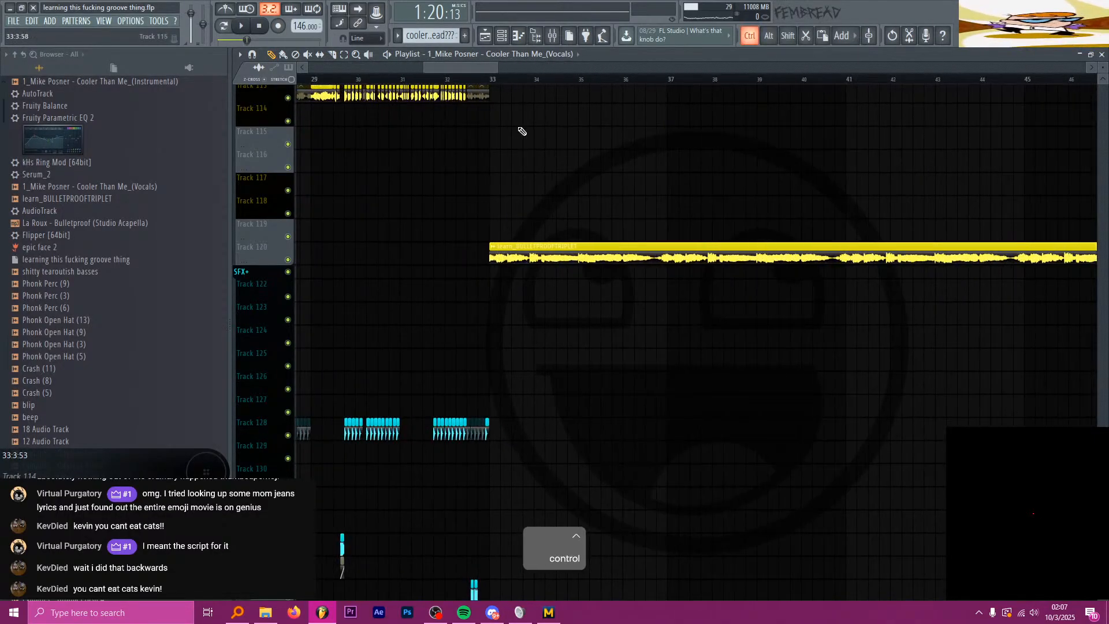
pyautogui.click(490, 80)
pyautogui.keyDown('ctrl'); pyautogui.scroll(-5, 495, 196); pyautogui.keyUp('ctrl')
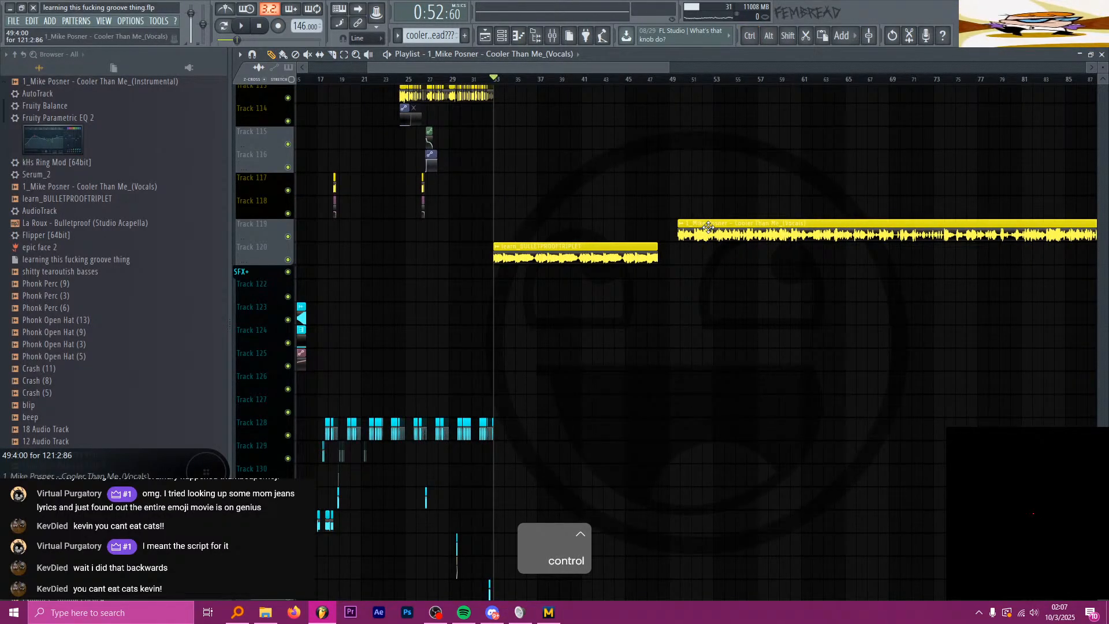
pyautogui.moveTo(709, 227); pyautogui.dragTo(529, 243)
pyautogui.keyDown('ctrl'); pyautogui.scroll(8, 496, 231); pyautogui.keyUp('ctrl')
pyautogui.keyDown('ctrl'); pyautogui.scroll(3, 495, 240); pyautogui.keyUp('ctrl')
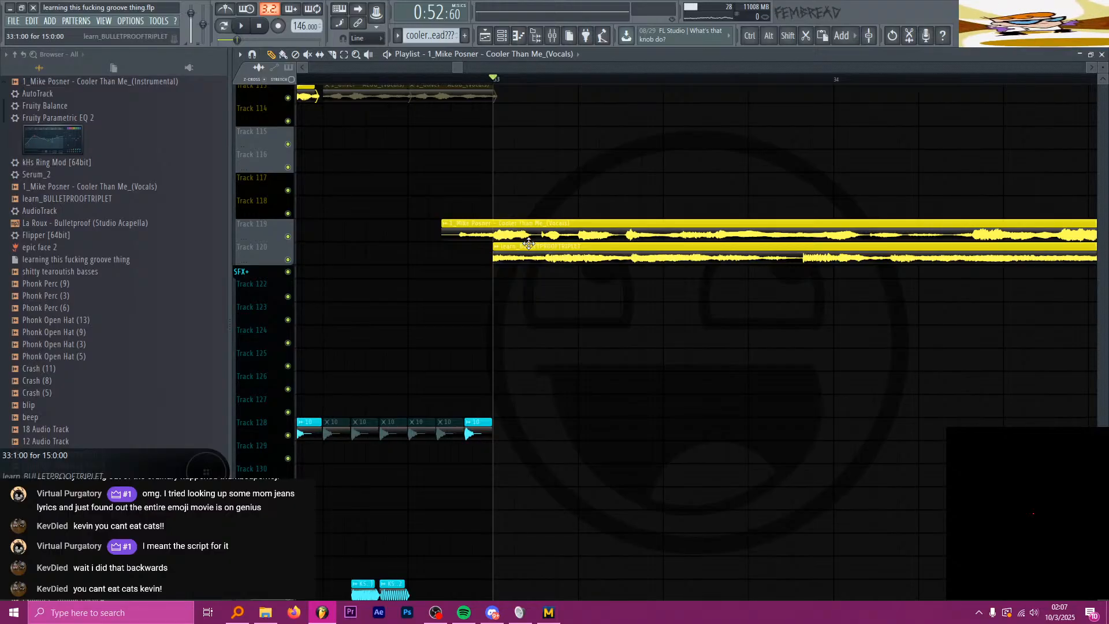
pyautogui.press('space')
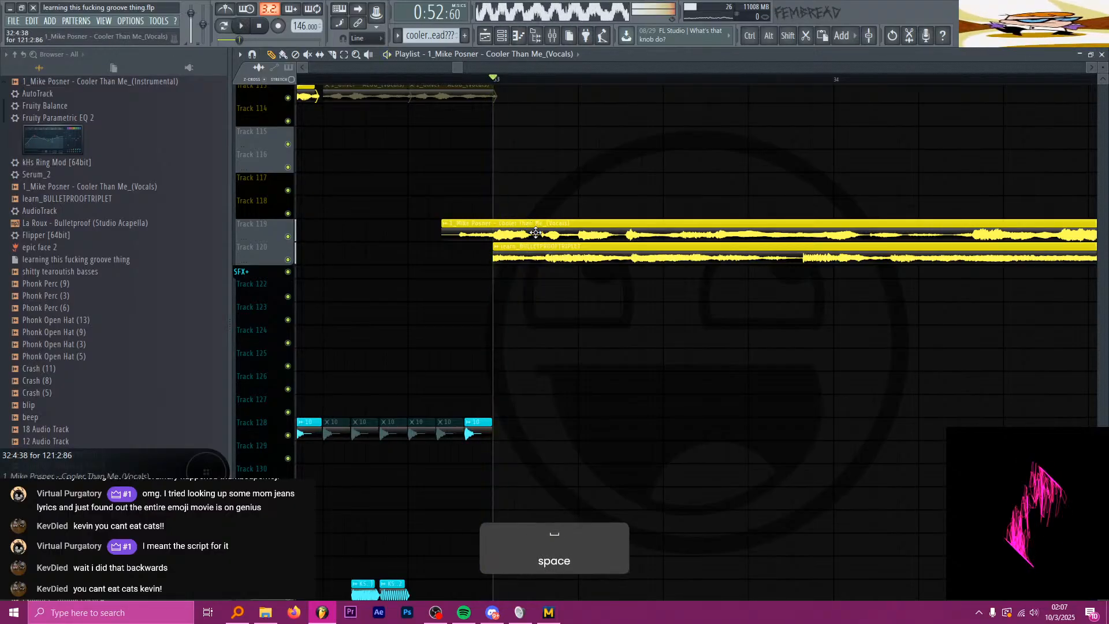
pyautogui.moveTo(535, 233); pyautogui.dragTo(448, 232)
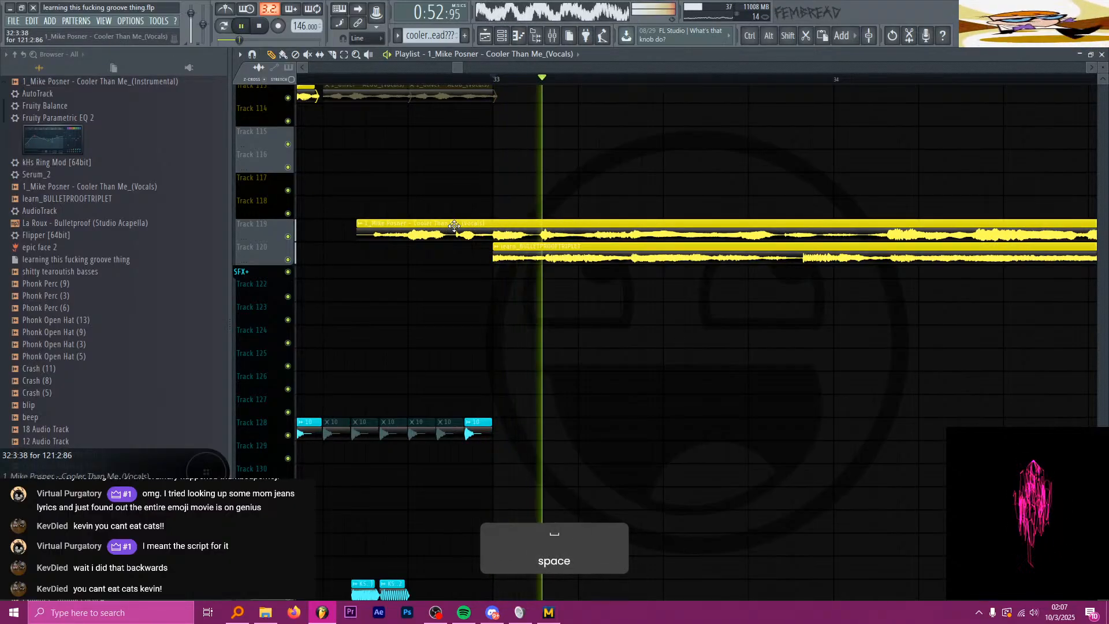
# Step: Play both vocal clips from bar 33 and balance their mixer levels, with the Cooler Than Me vocals at 0.5 dB
pyautogui.keyDown('ctrl'); pyautogui.scroll(-3, 449, 232); pyautogui.keyUp('ctrl')
pyautogui.scroll(-1, 423, 231)
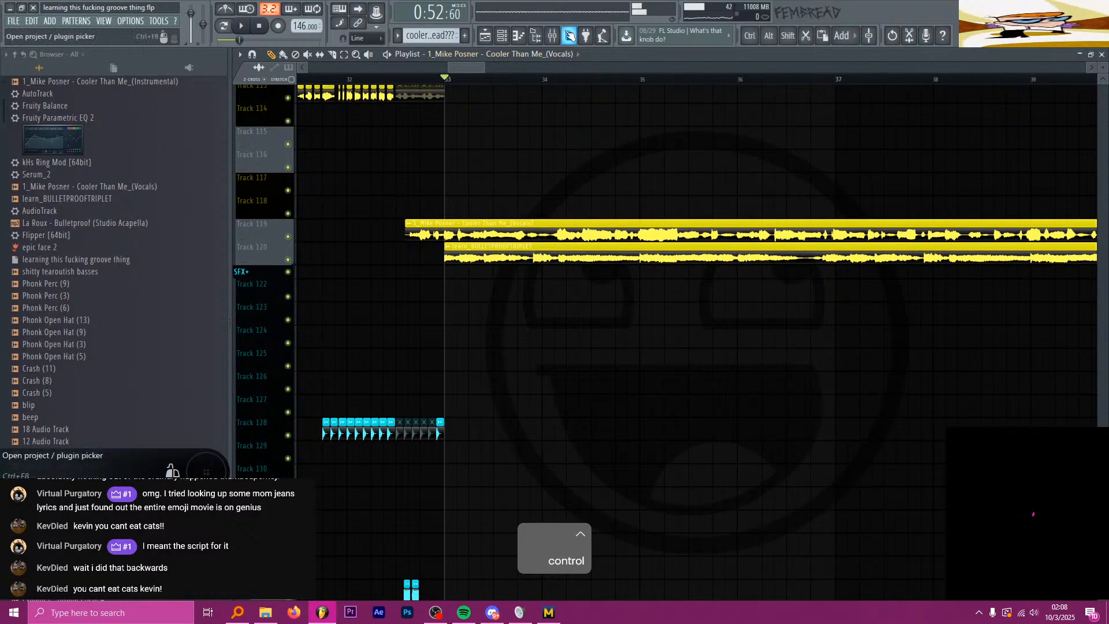
pyautogui.click(552, 35)
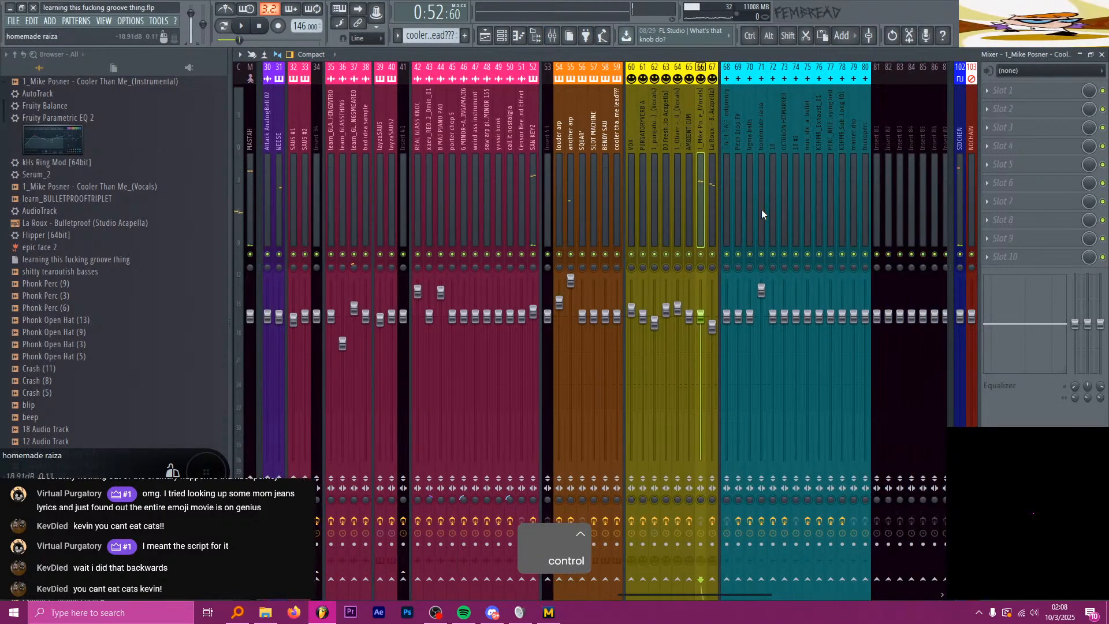
pyautogui.press('space')
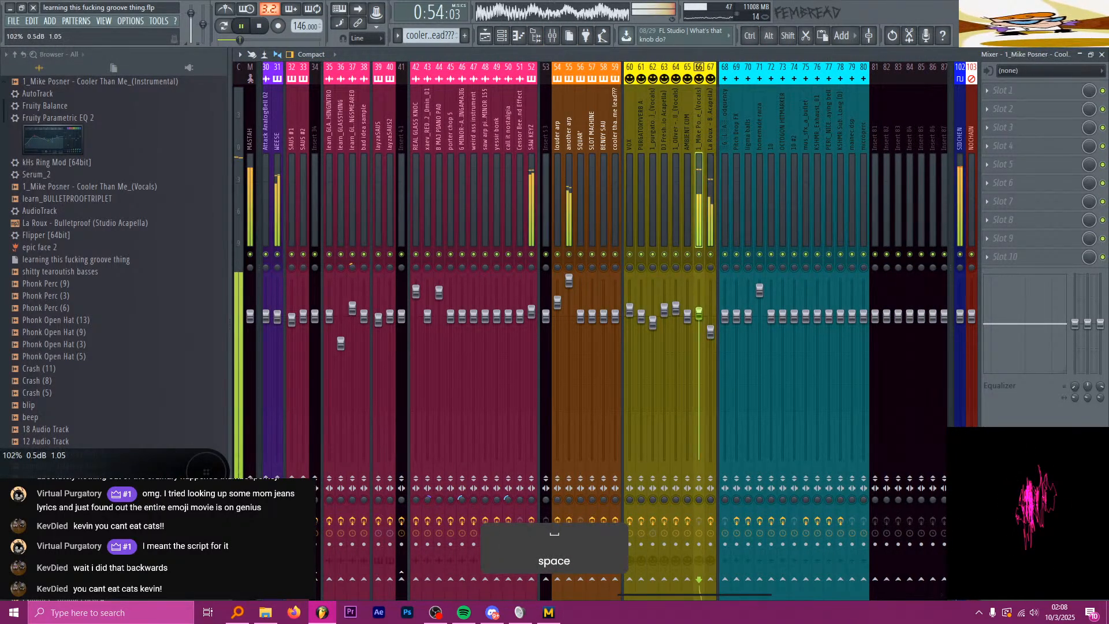
pyautogui.scroll(5, 636, 231)
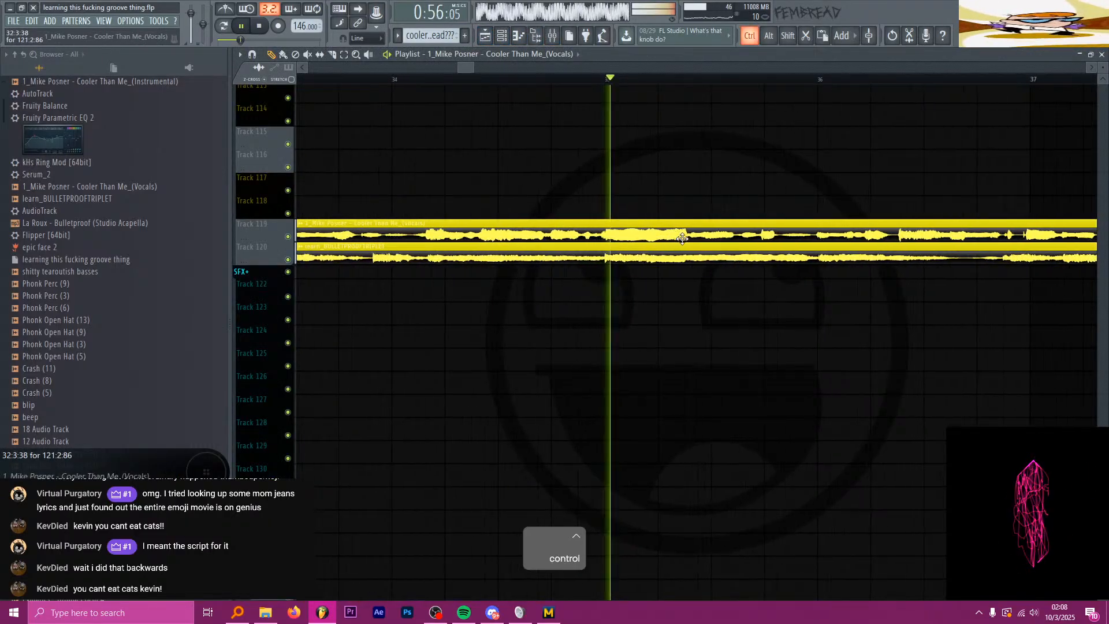
pyautogui.scroll(-7, 607, 226)
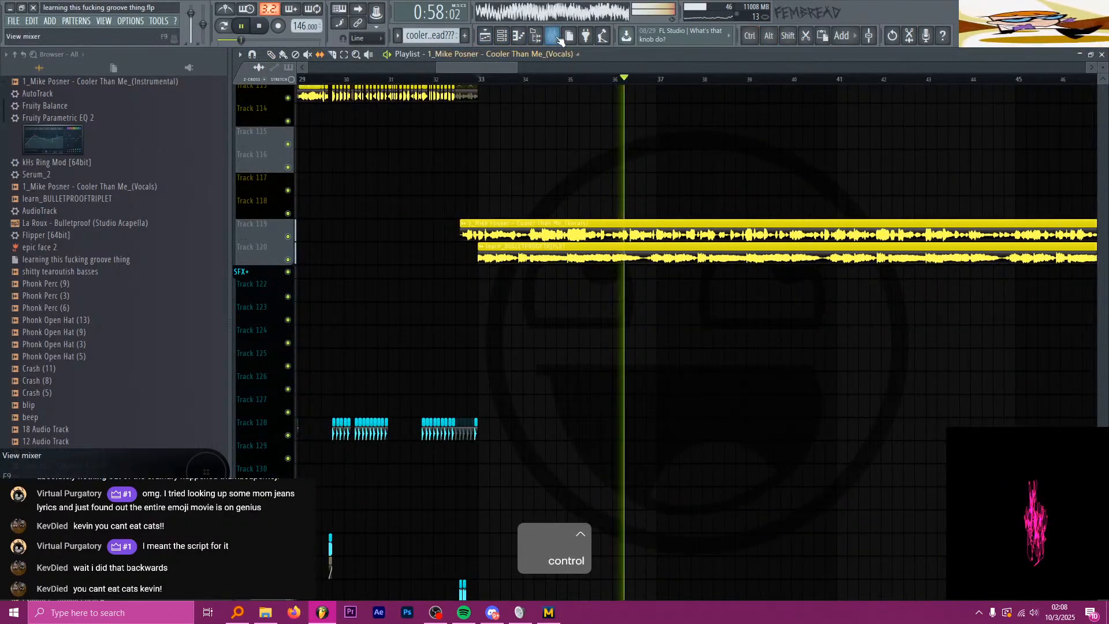
pyautogui.press('F9')
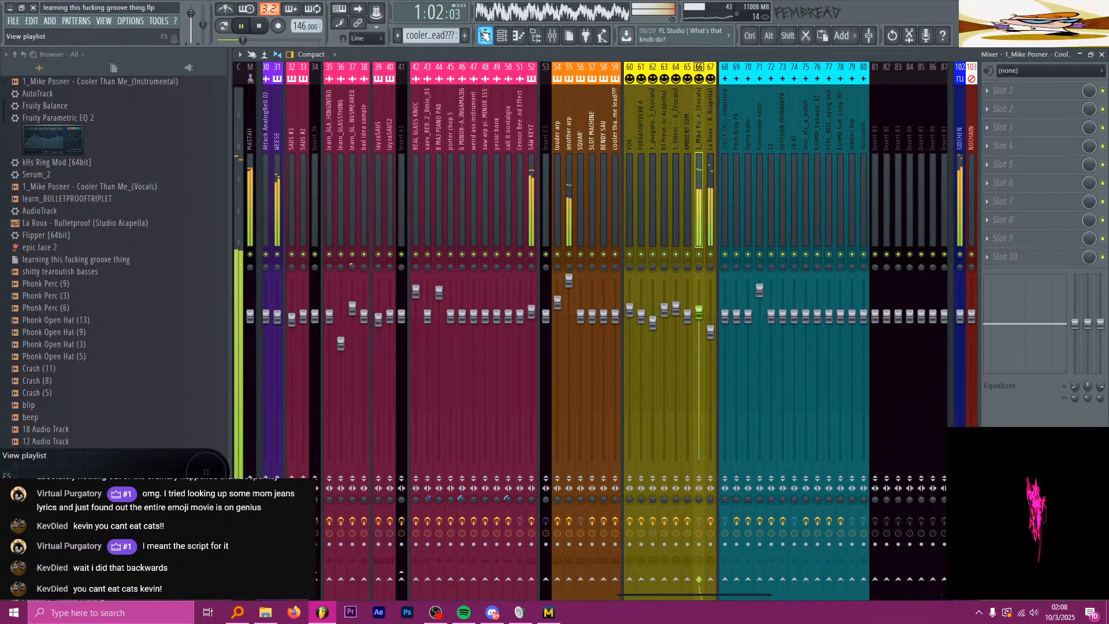
pyautogui.click(485, 35)
pyautogui.press('ctrl')
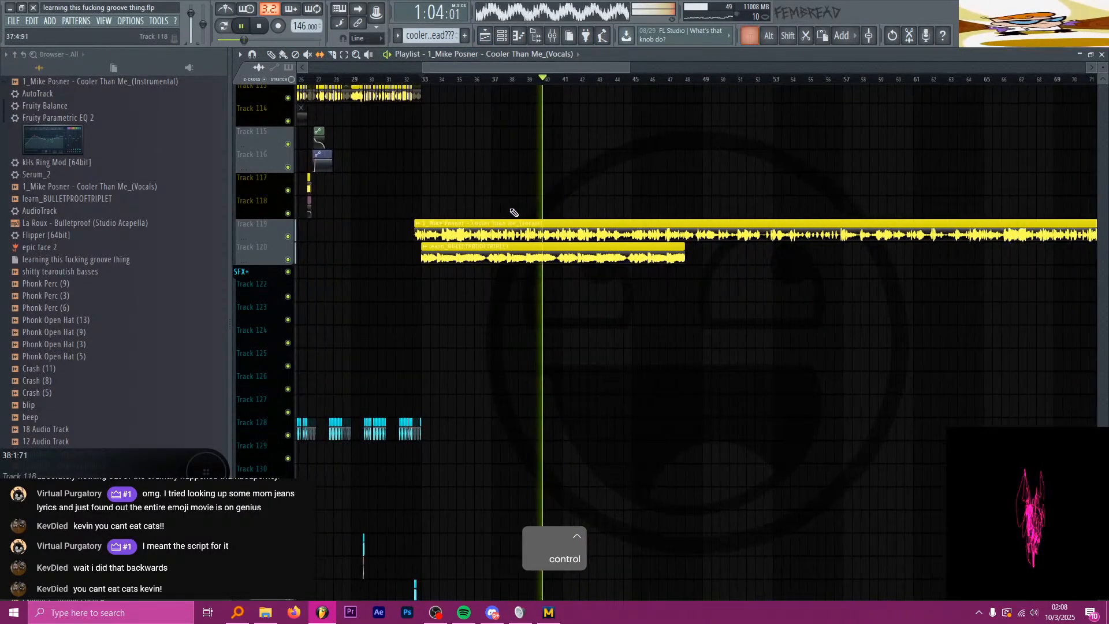
# Step: Listen to the layered vocals and examine the Cooler Than Me waveform around the Bulletproof clip's end at bar 48
pyautogui.scroll(3, 566, 190)
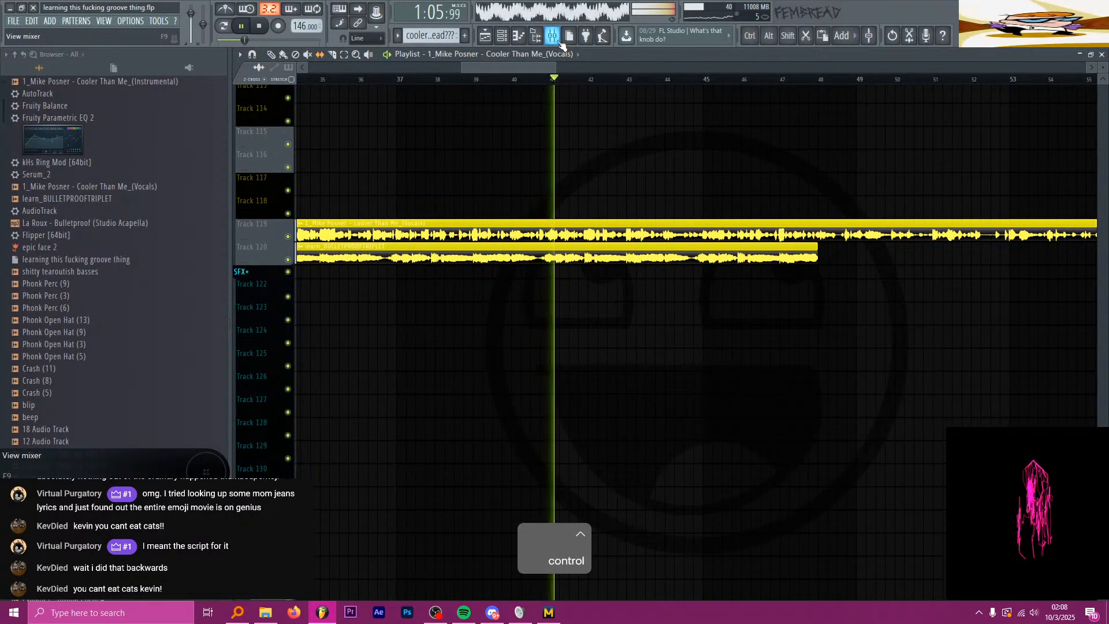
pyautogui.scroll(-3, 587, 166)
pyautogui.scroll(4, 666, 208)
pyautogui.scroll(-2, 524, 185)
pyautogui.scroll(4, 693, 227)
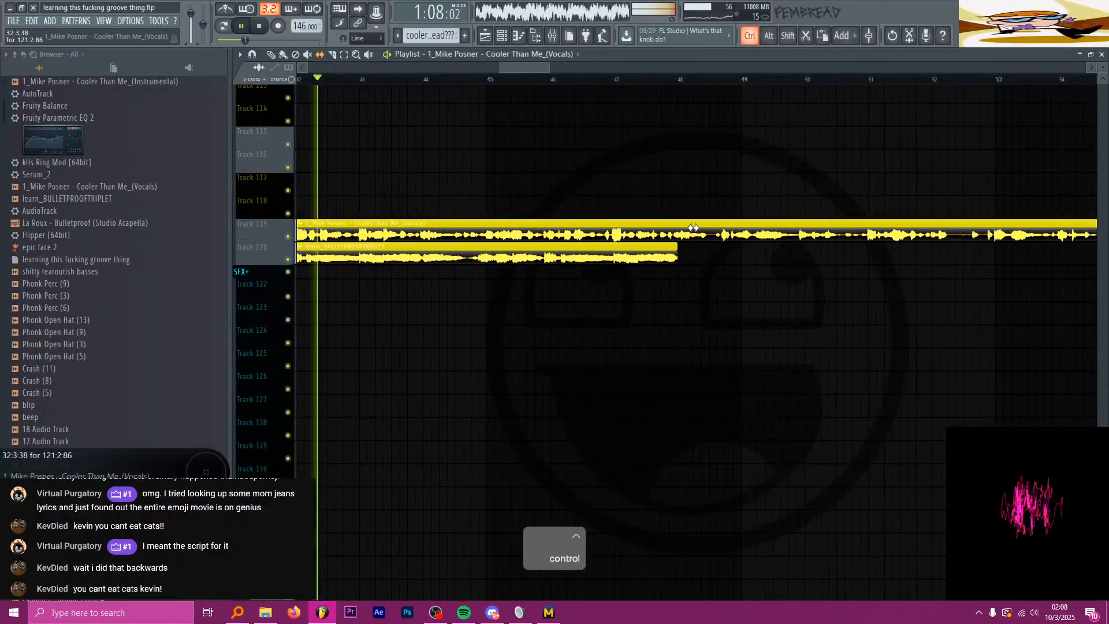
pyautogui.scroll(3, 693, 227)
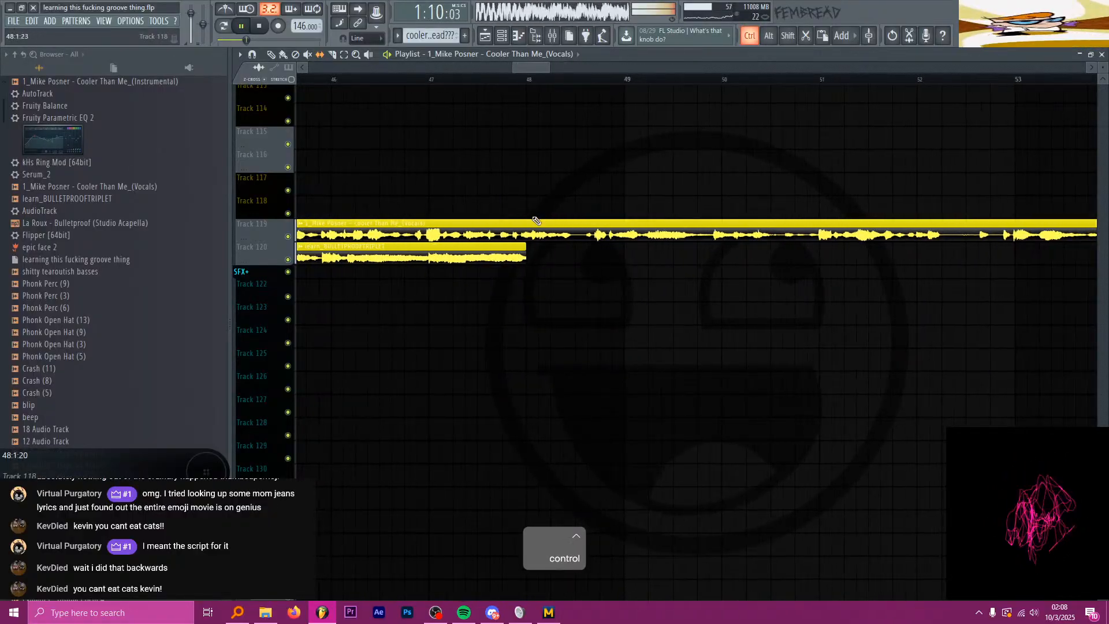
pyautogui.scroll(-1, 554, 231)
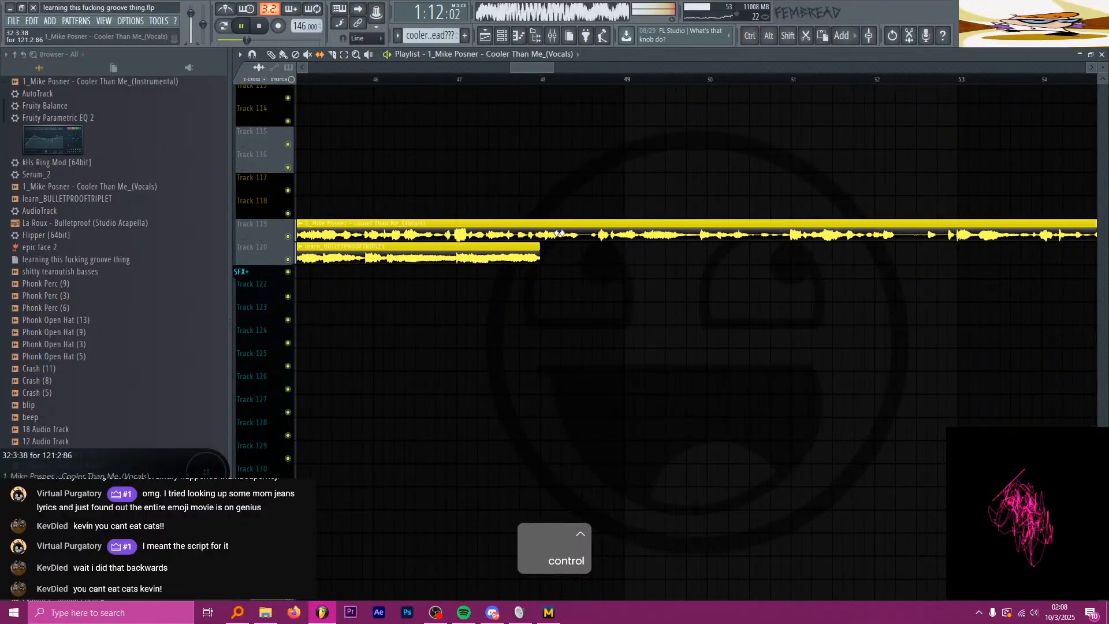
pyautogui.scroll(4, 523, 229)
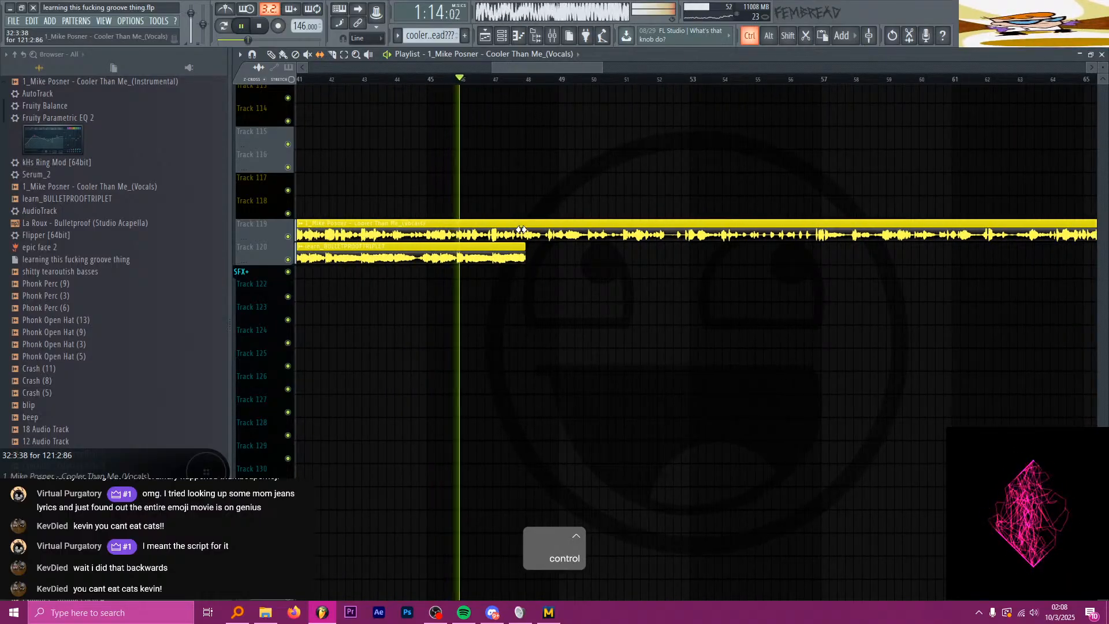
pyautogui.scroll(3, 497, 231)
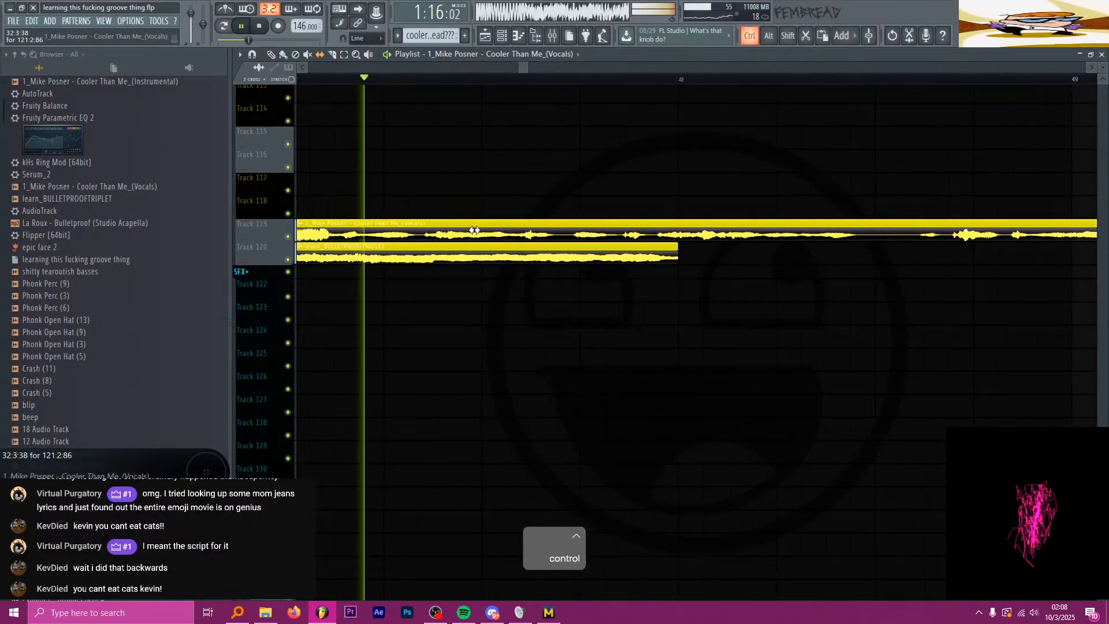
# Step: Stop playback, slice the Cooler Than Me vocals in the gap just before bar 48 and delete everything after the cut
pyautogui.press('space')
pyautogui.scroll(2, 678, 238)
pyautogui.press('c')
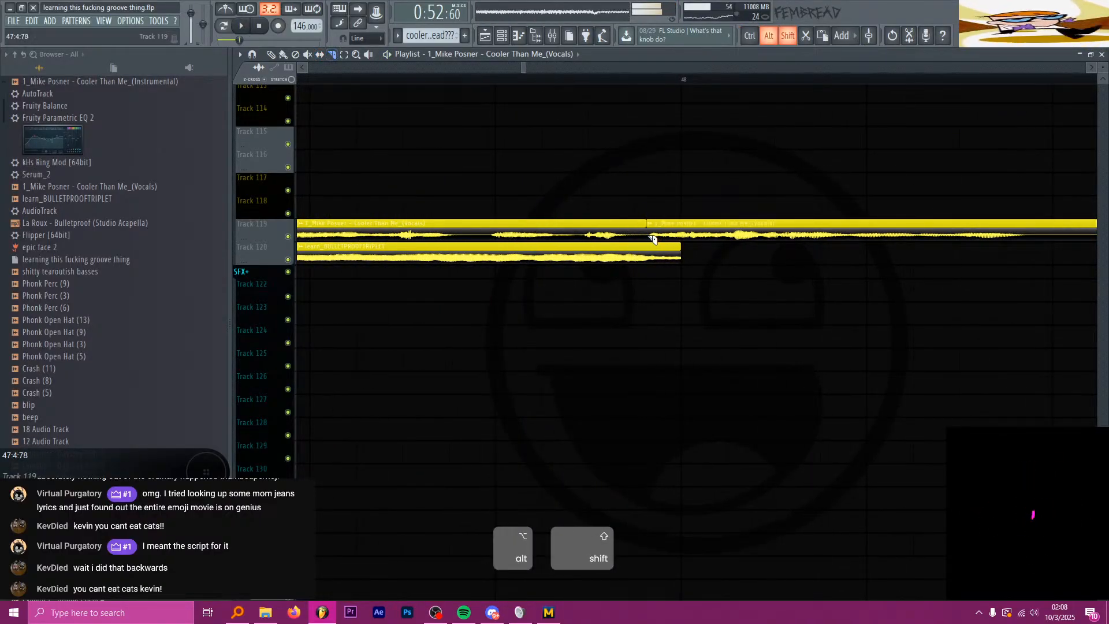
pyautogui.keyDown('alt'); pyautogui.keyDown('shift'); pyautogui.click(648, 237); pyautogui.keyUp('shift'); pyautogui.keyUp('alt')
pyautogui.rightClick(779, 237)
pyautogui.scroll(-8, 785, 241)
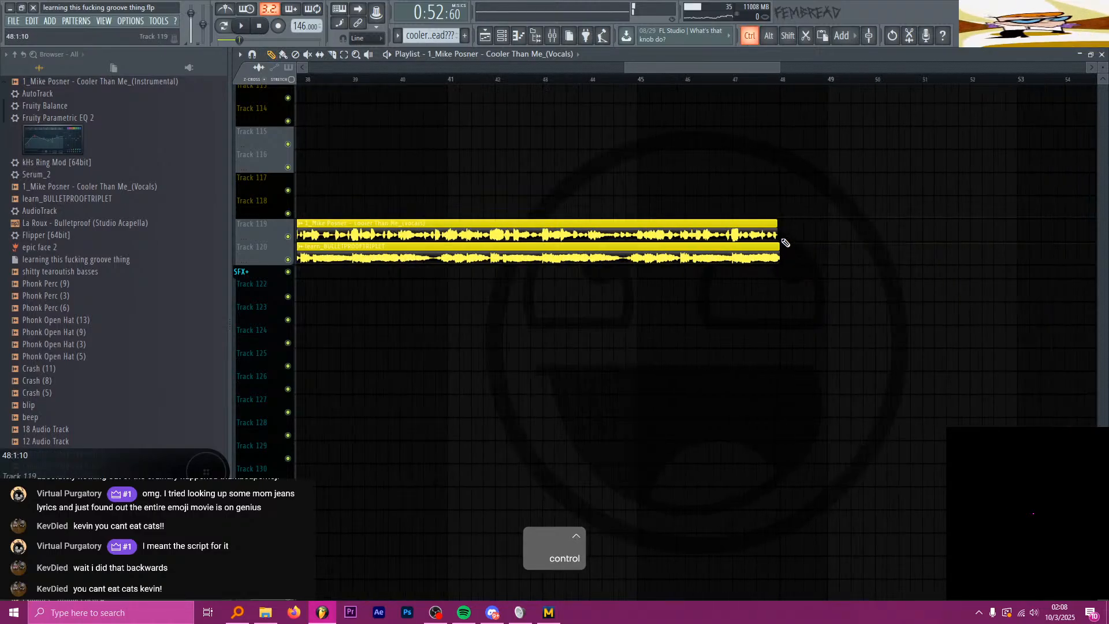
# Step: Slice the Cooler Than Me vocals at bar 33, in line with the Bulletproof clip's start, and delete the earlier piece
pyautogui.scroll(9, 471, 230)
pyautogui.press('c')
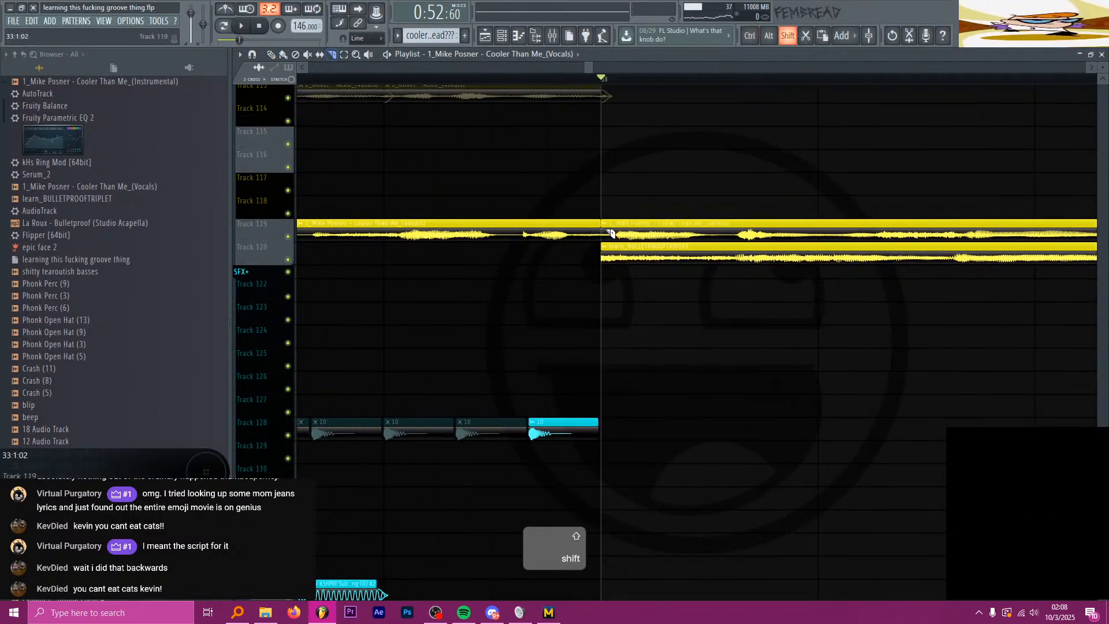
pyautogui.keyDown('shift'); pyautogui.click(608, 235); pyautogui.keyUp('shift')
pyautogui.press('p')
pyautogui.rightClick(555, 236)
pyautogui.scroll(-8, 485, 241)
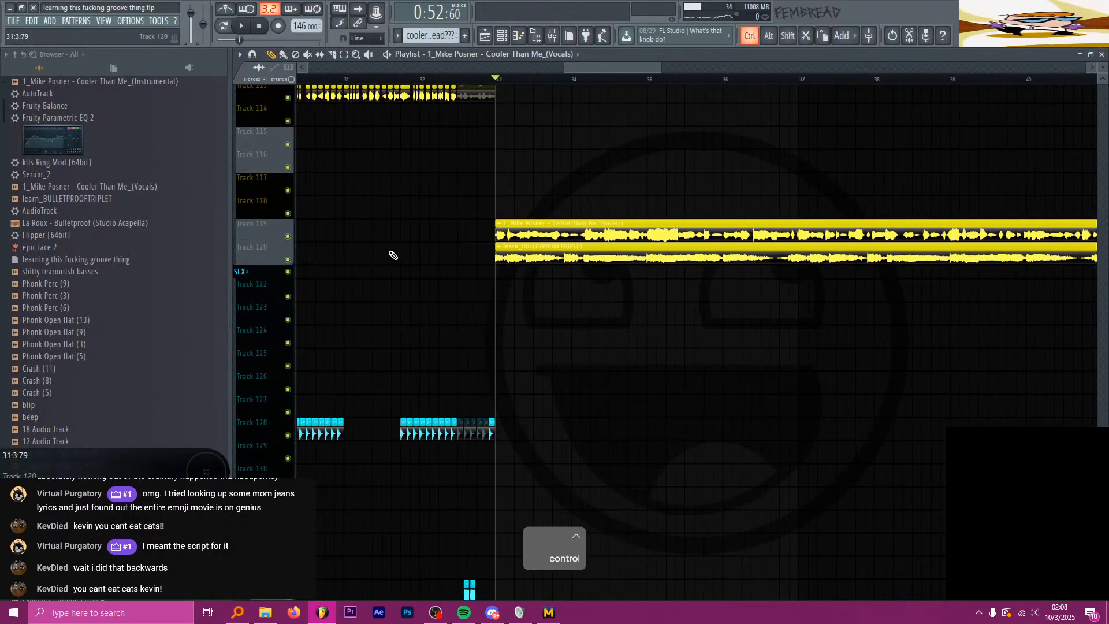
# Step: Bring up the mixer for the Cooler Than Me vocals and save the project
pyautogui.doubleClick(288, 236)
pyautogui.press('F9')
pyautogui.hotkey('ctrl', 's')
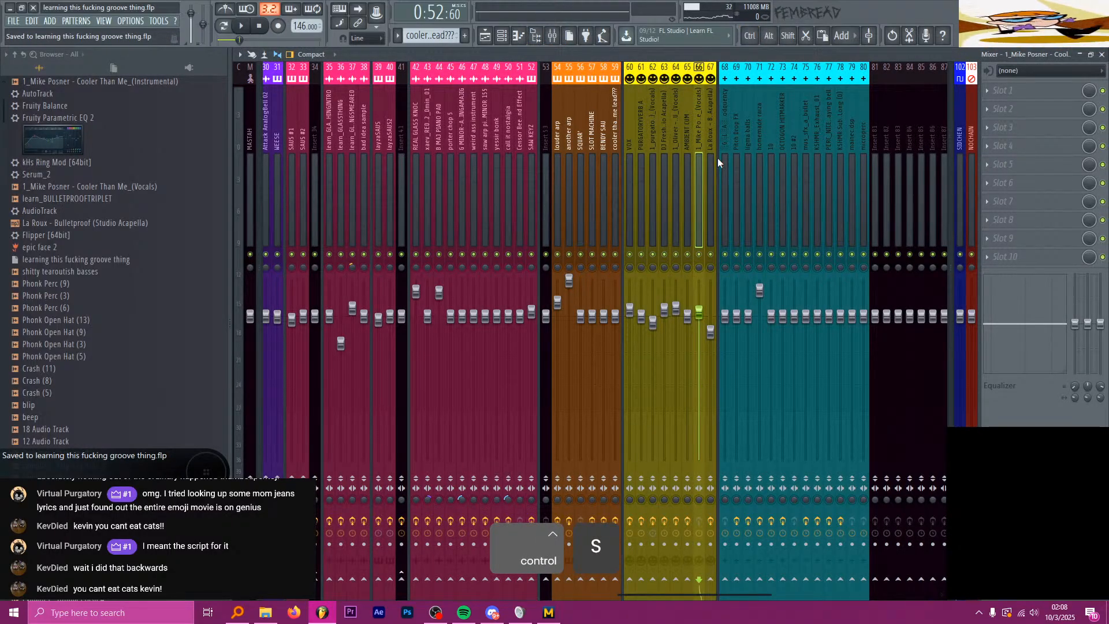
# Step: Load the Voloco effect into the first slot of the Cooler Than Me vocals mixer track
pyautogui.click(1028, 91)
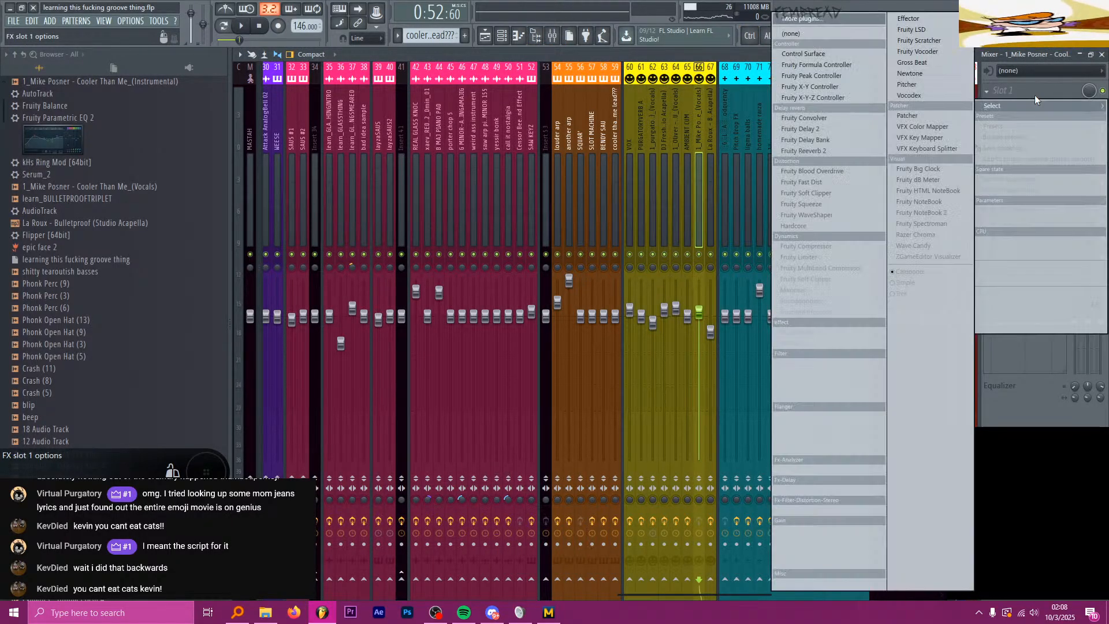
pyautogui.click(823, 16)
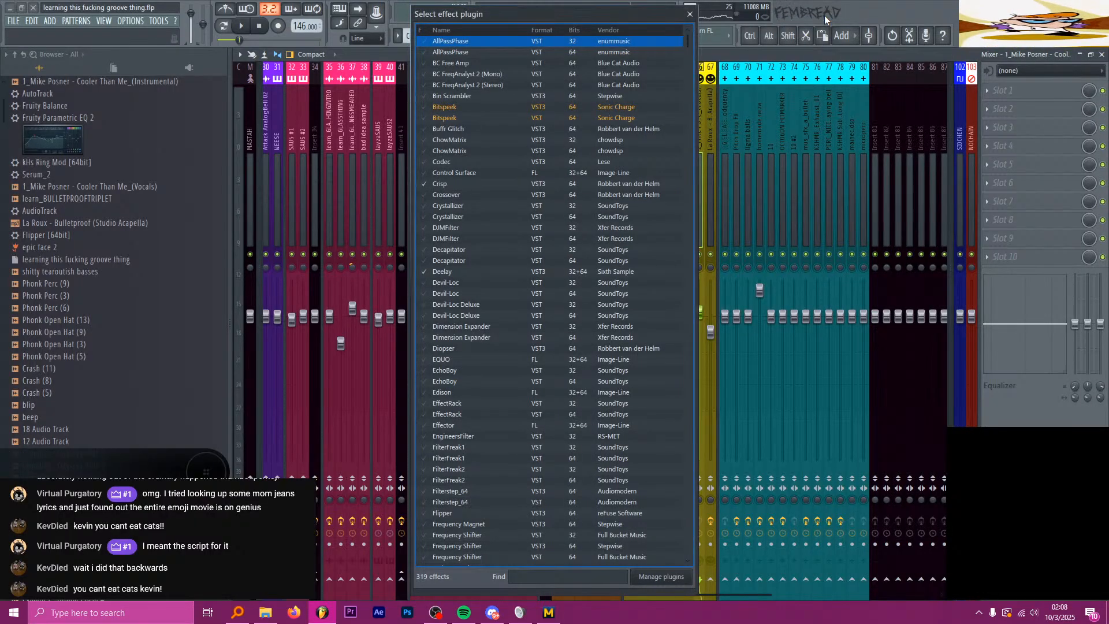
pyautogui.write('volo')
pyautogui.doubleClick(468, 43)
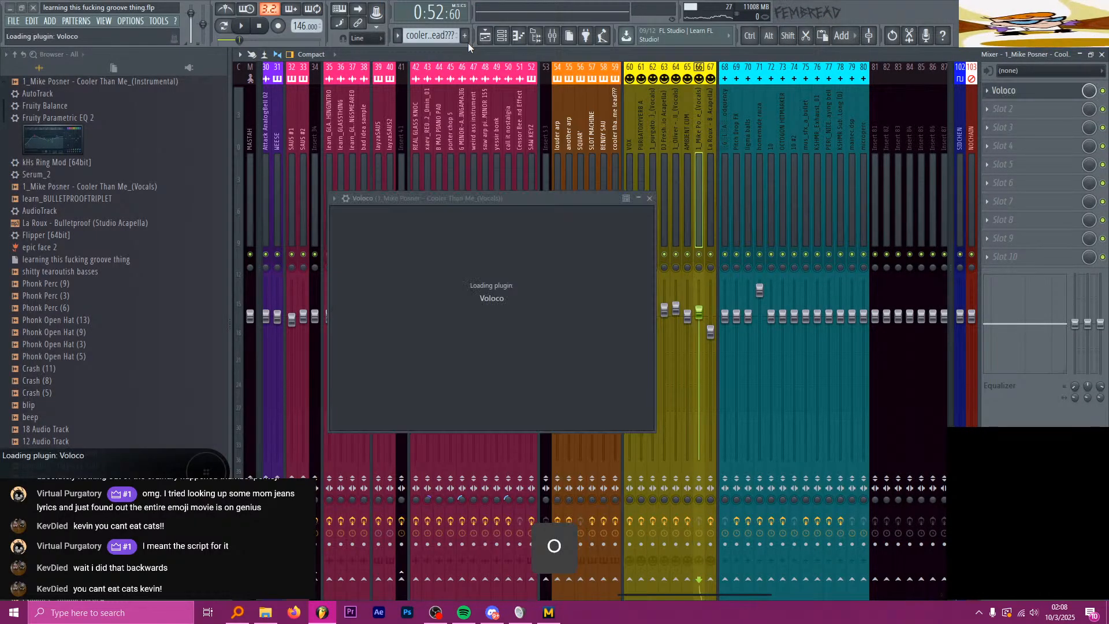
pyautogui.click(509, 320)
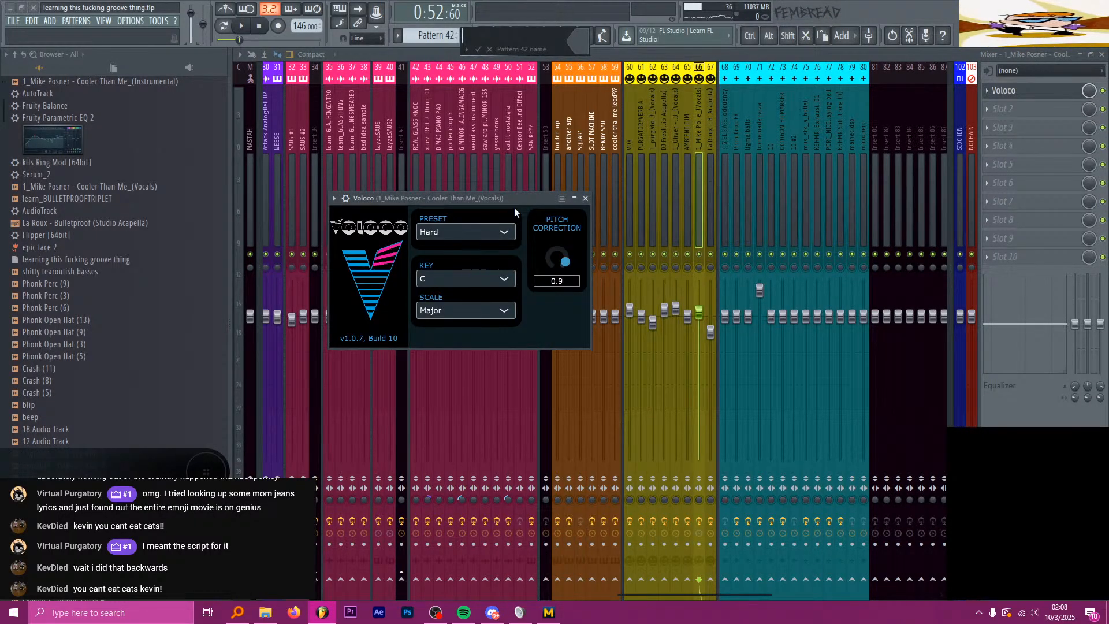
# Step: Enable fixed size buffers in Voloco's processing compatibility options and accept the extra latency
pyautogui.click(333, 198)
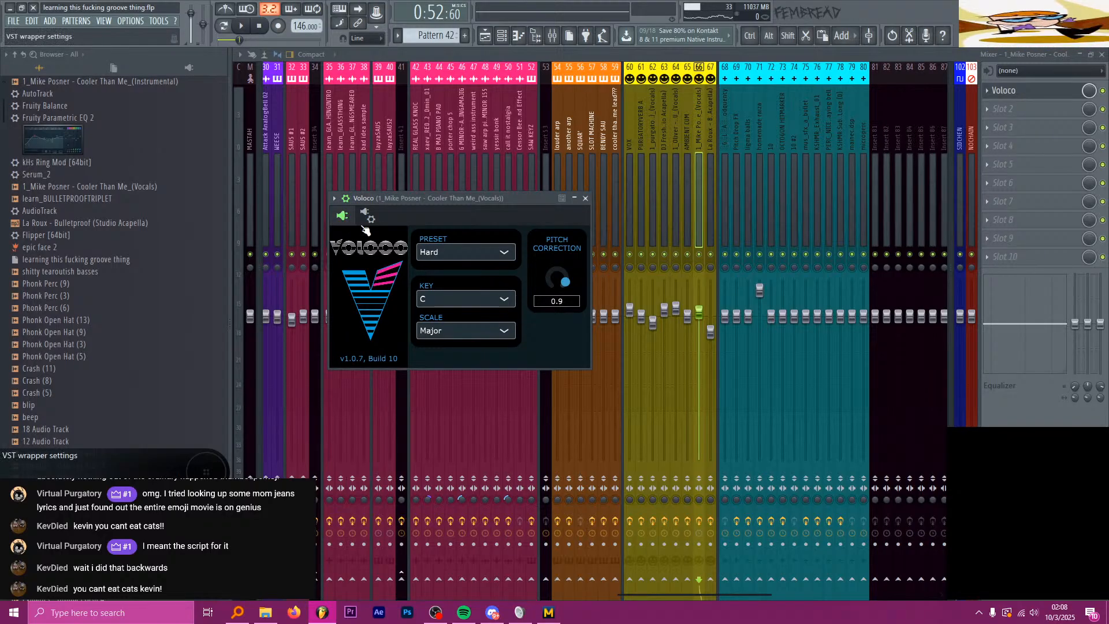
pyautogui.click(367, 216)
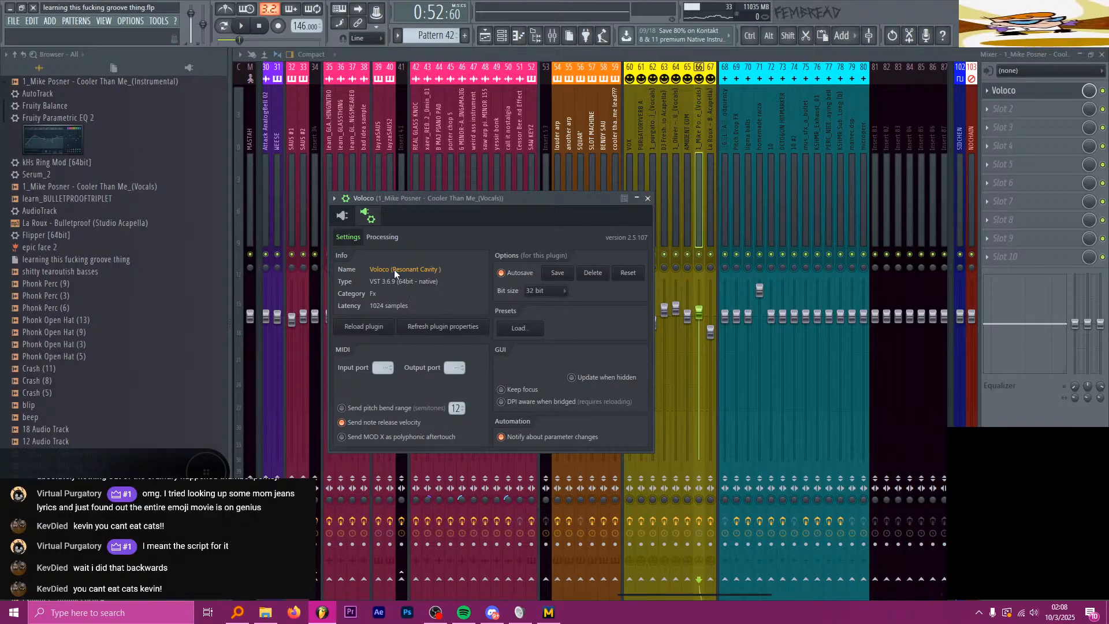
pyautogui.click(382, 237)
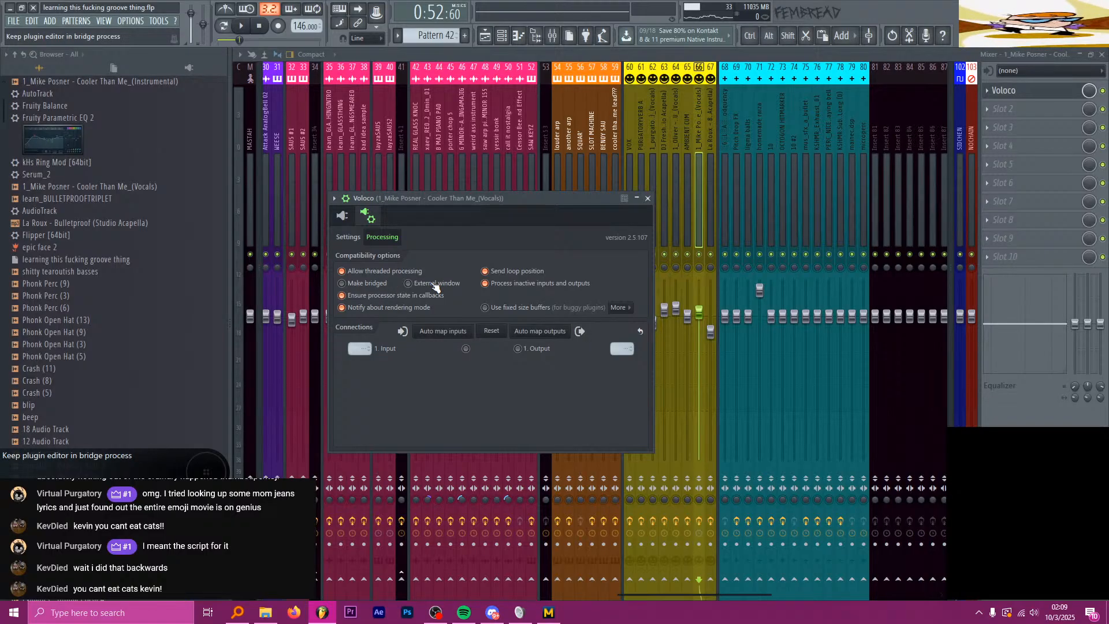
pyautogui.click(349, 238)
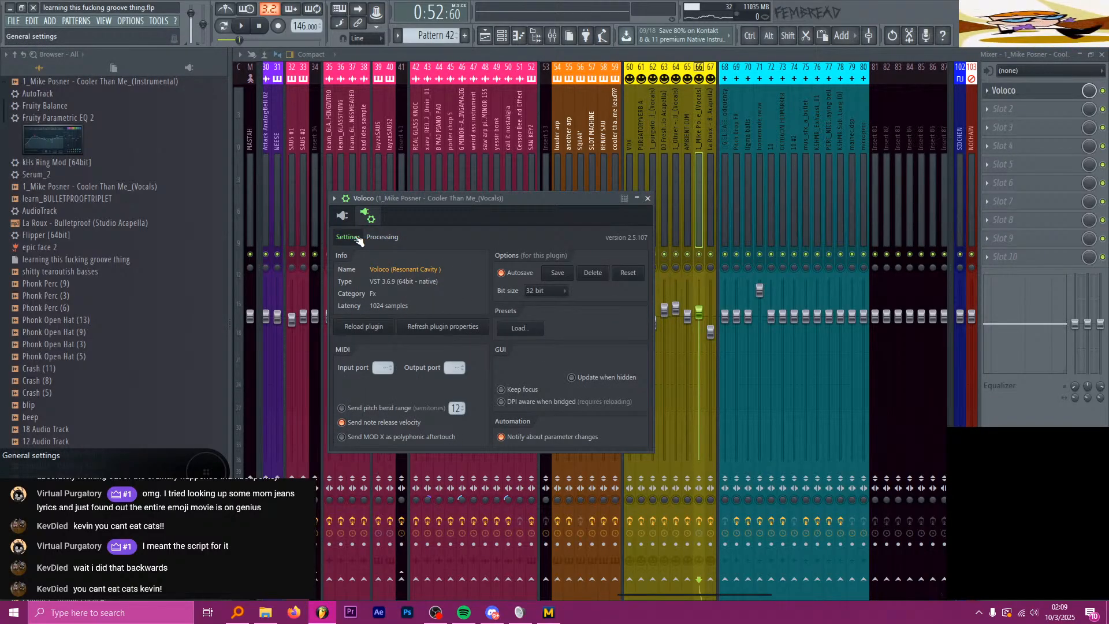
pyautogui.click(382, 237)
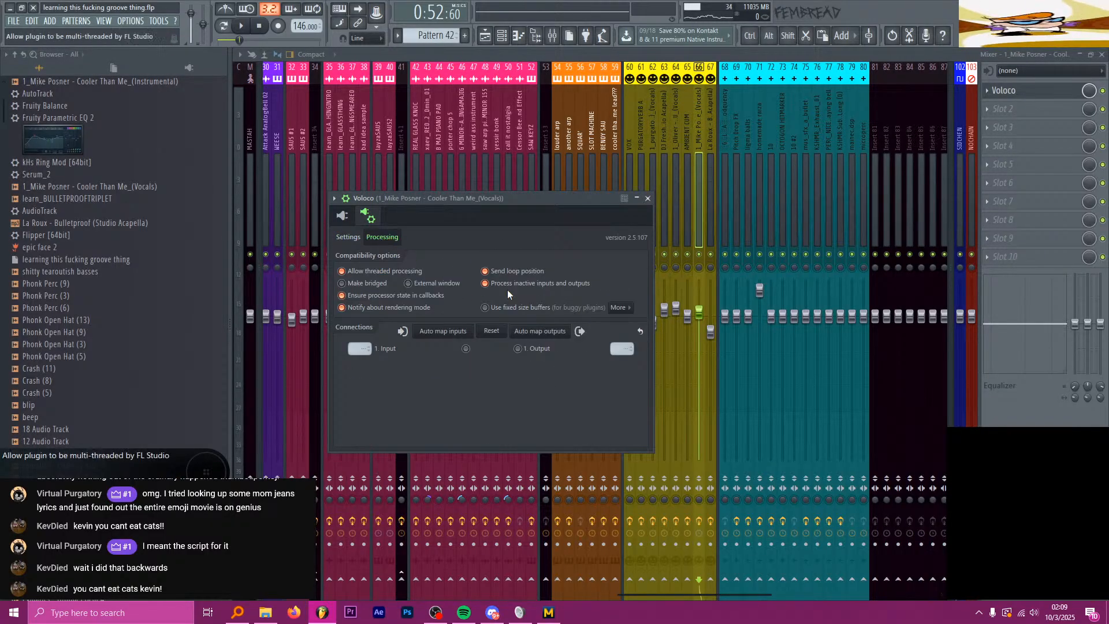
pyautogui.click(538, 310)
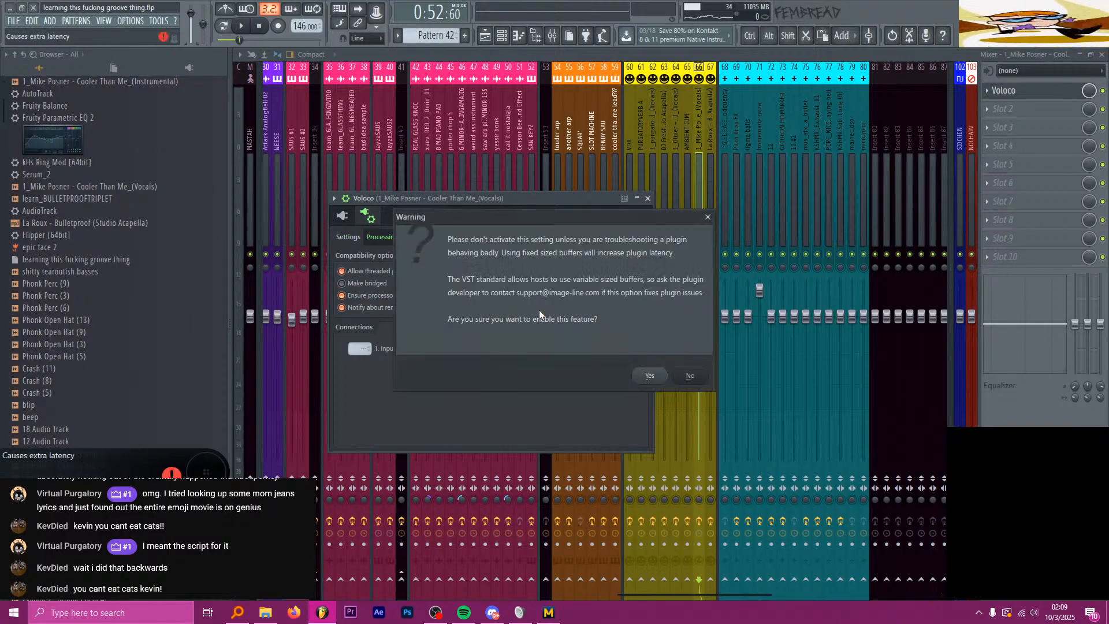
pyautogui.click(651, 377)
pyautogui.click(639, 344)
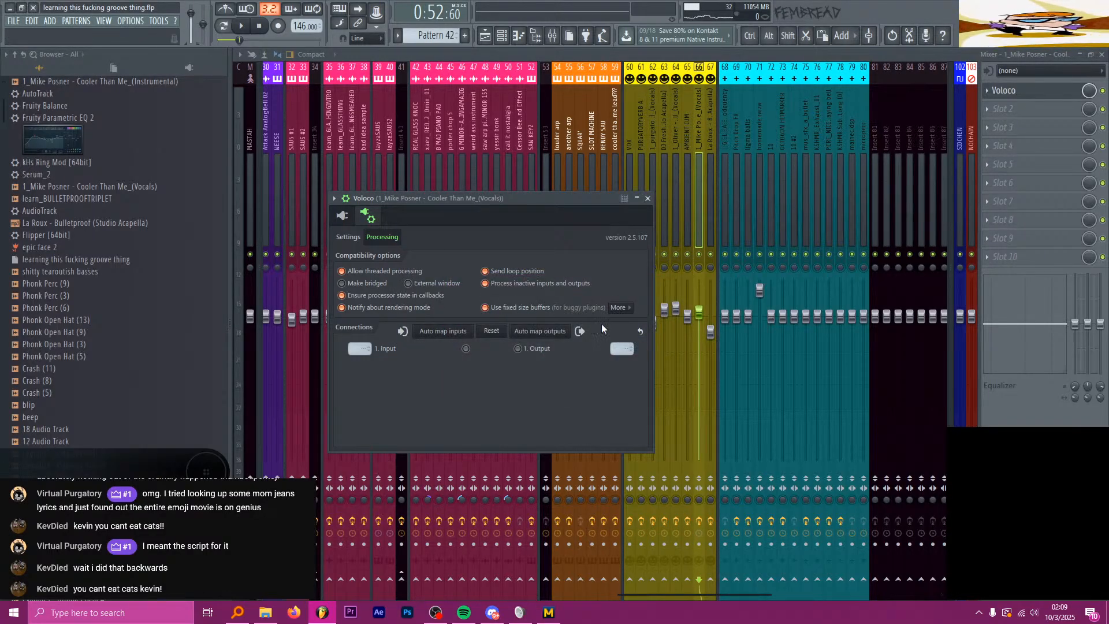
# Step: Play the song and set Voloco's key to D and its scale to Minor
pyautogui.click(342, 215)
pyautogui.moveTo(412, 203); pyautogui.dragTo(444, 201)
pyautogui.press('space')
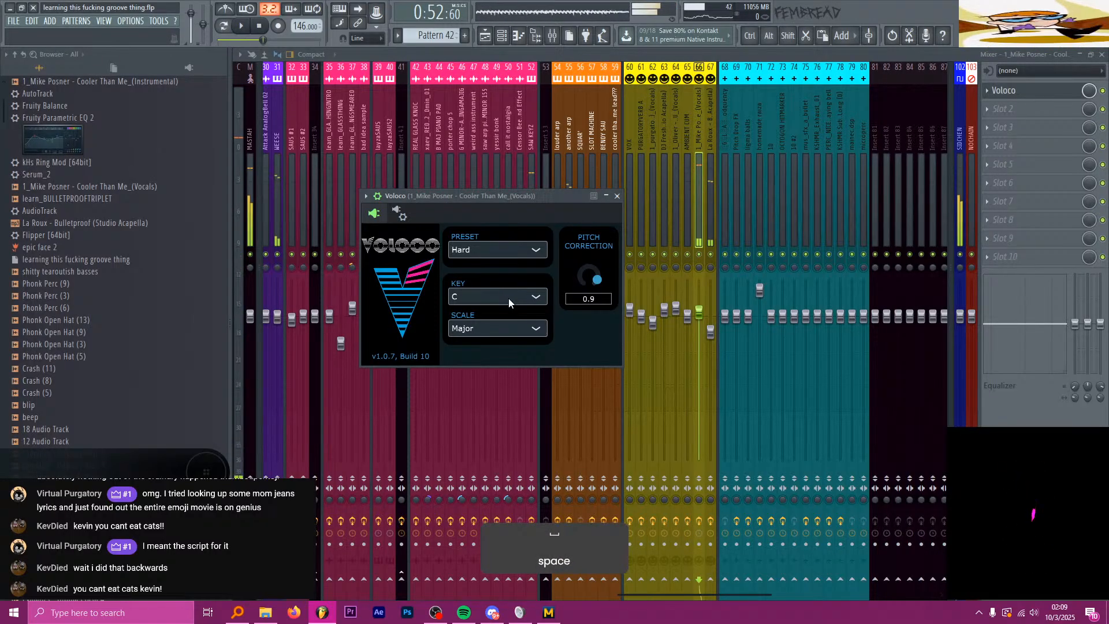
pyautogui.click(509, 298)
pyautogui.click(500, 344)
pyautogui.click(498, 329)
pyautogui.click(486, 359)
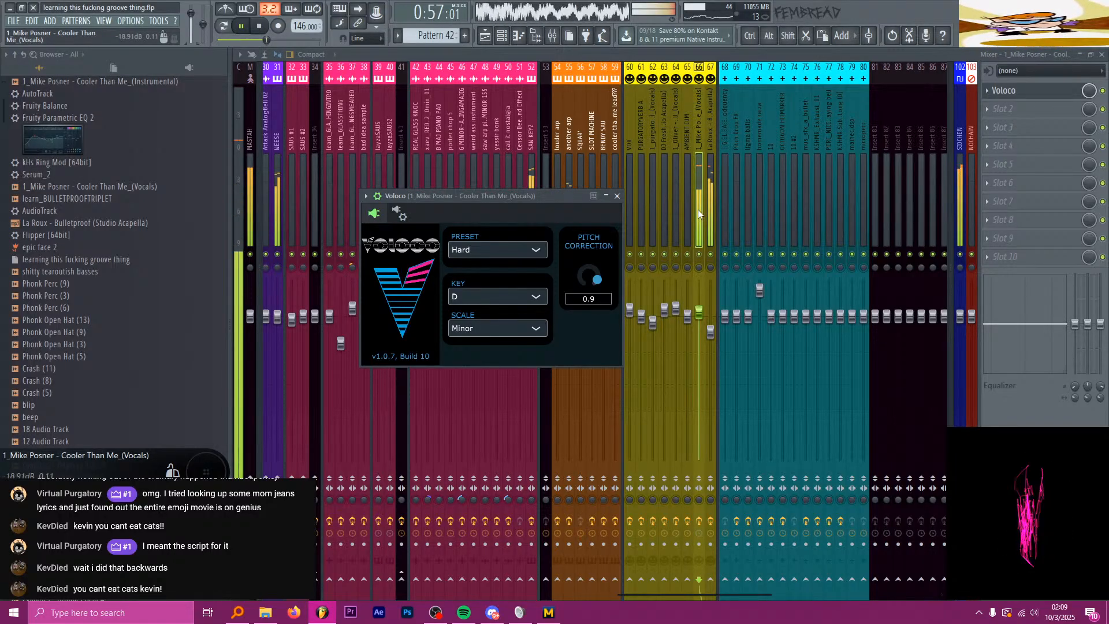
pyautogui.press('space')
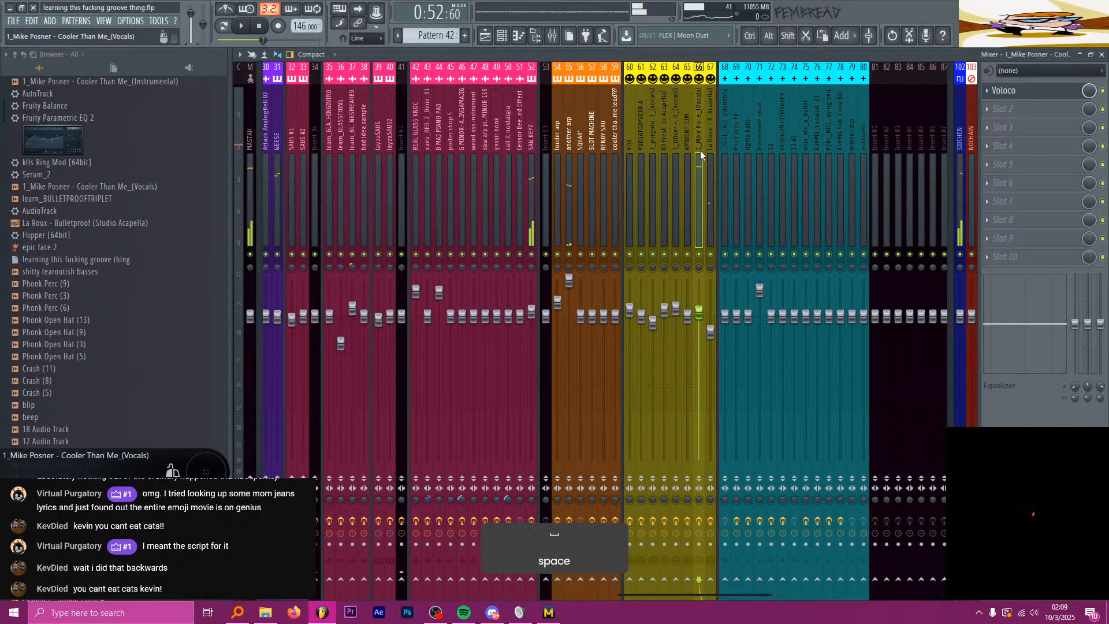
# Step: Solo the Cooler Than Me vocals mixer track and listen to it through Voloco
pyautogui.press('s')
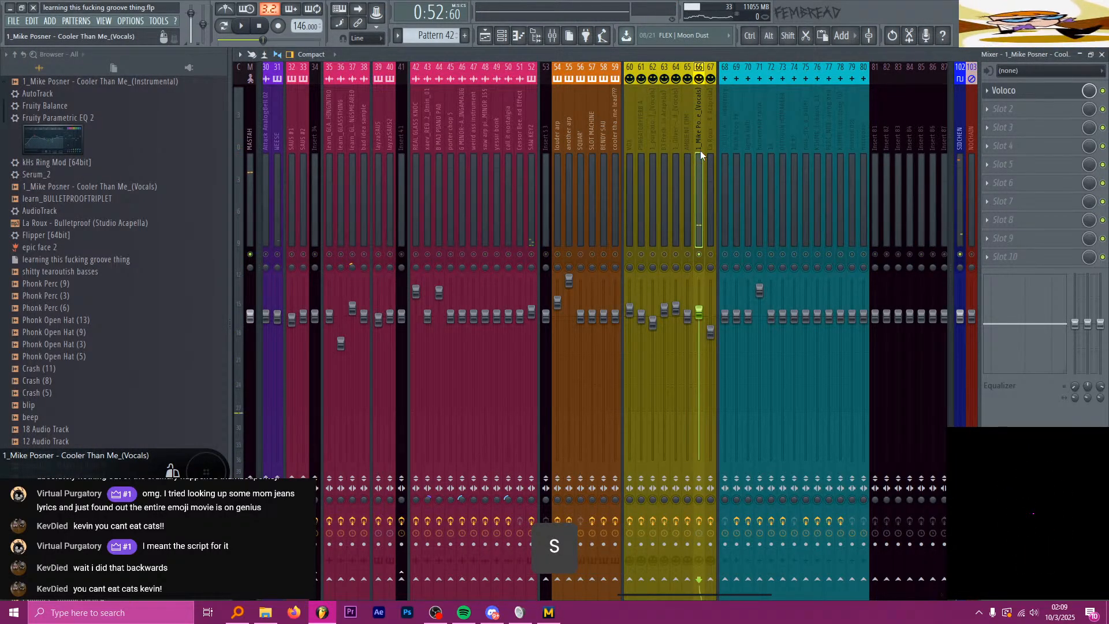
pyautogui.press('space')
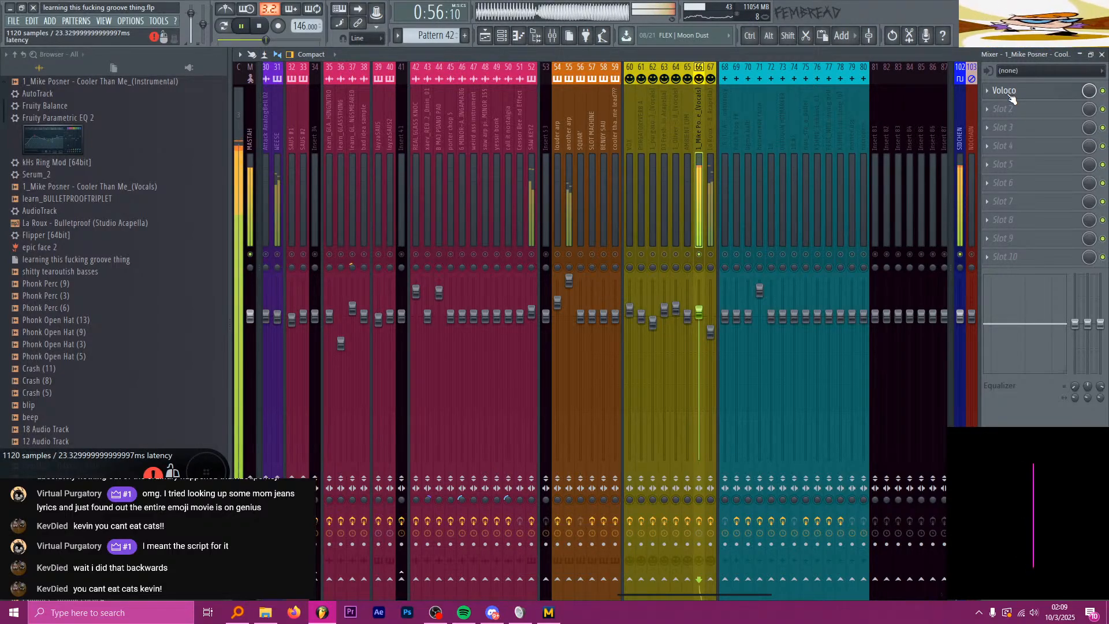
pyautogui.press('space')
pyautogui.click(1008, 93)
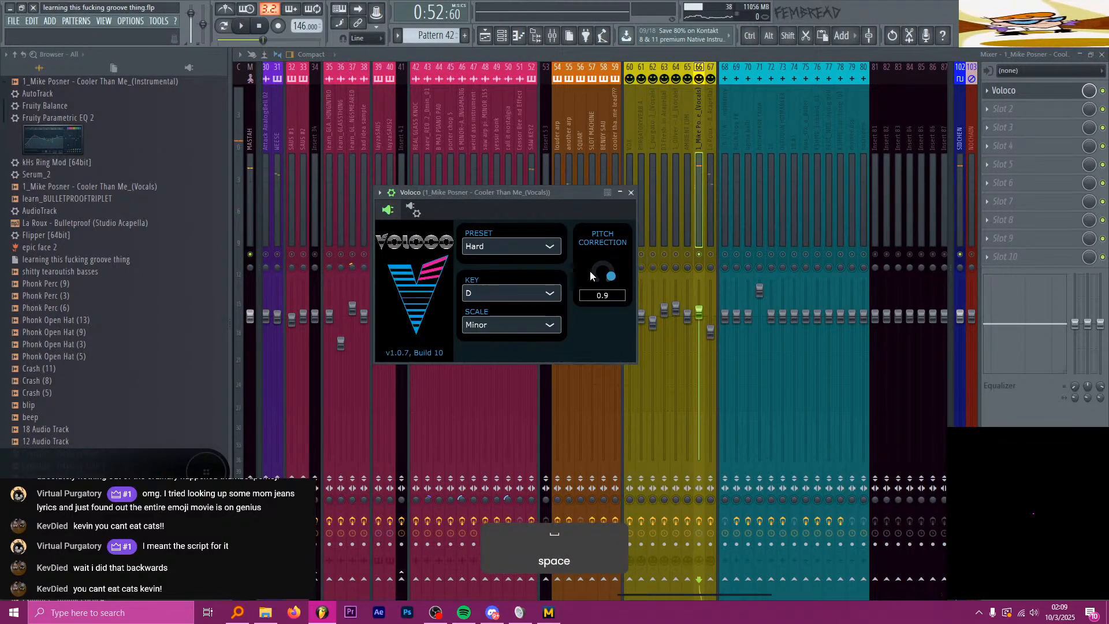
pyautogui.click(1030, 96)
# Step: Load Patcher into the second effect slot of the vocals track and apply THE FEMBREAD preset
pyautogui.click(1024, 109)
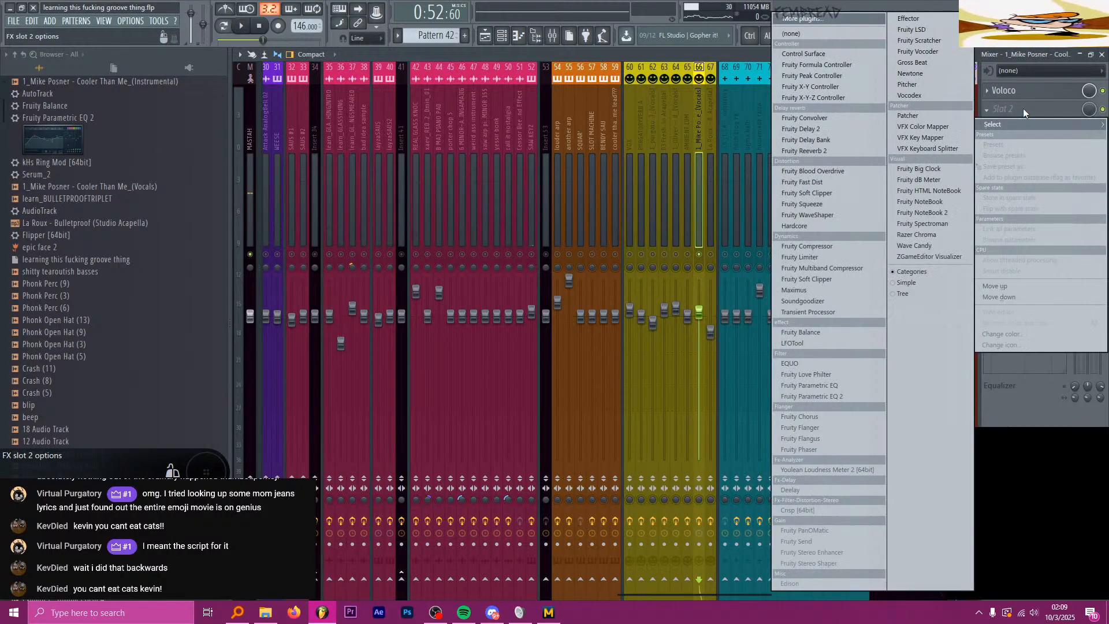
pyautogui.click(937, 116)
pyautogui.click(643, 214)
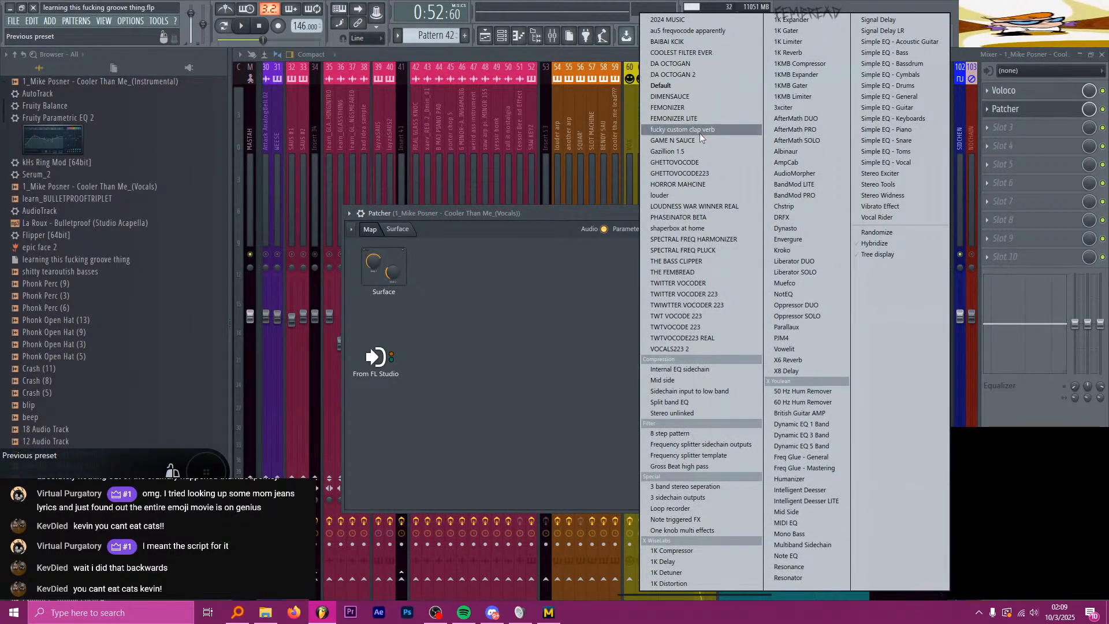
pyautogui.click(700, 138)
pyautogui.click(651, 213)
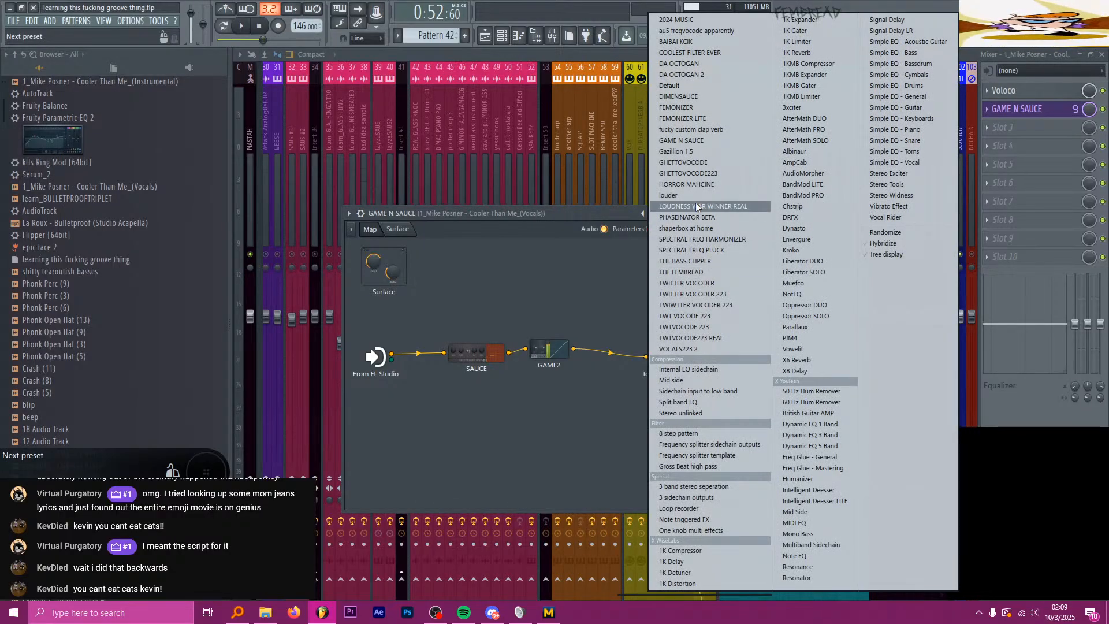
pyautogui.click(681, 272)
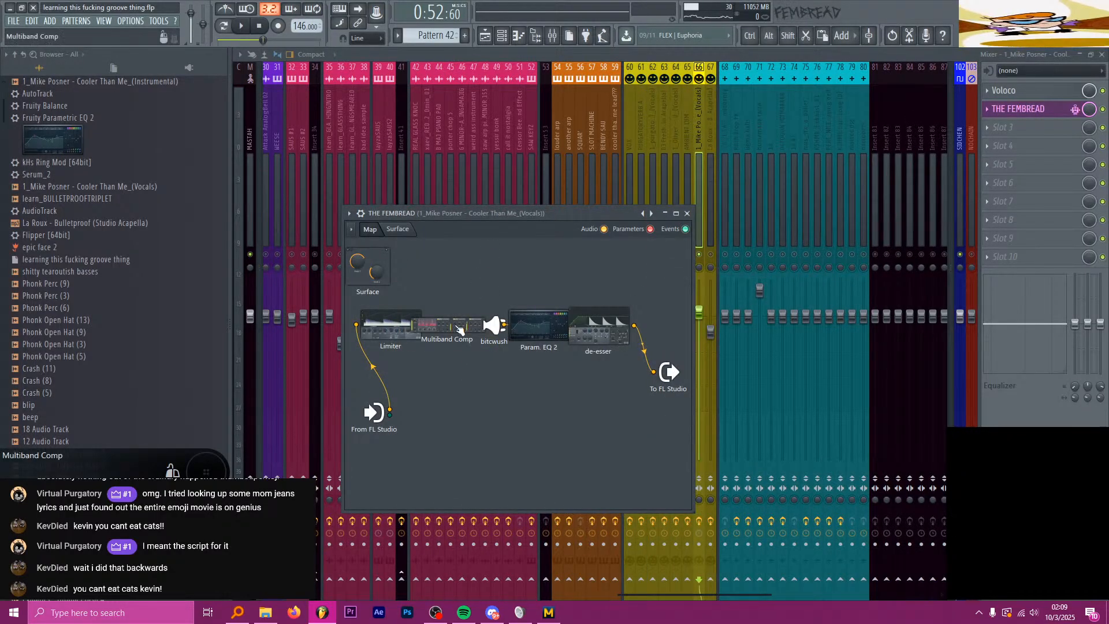
# Step: Move Multiband Comp, bitcwush, Param. EQ 2 and de-esser aside in the patch and route the Limiter directly to the output
pyautogui.moveTo(459, 329); pyautogui.dragTo(480, 269)
pyautogui.moveTo(495, 326); pyautogui.dragTo(506, 289)
pyautogui.moveTo(537, 326); pyautogui.dragTo(555, 303)
pyautogui.moveTo(602, 332); pyautogui.dragTo(621, 303)
pyautogui.moveTo(426, 325); pyautogui.dragTo(545, 272)
# Step: Lower the patch Limiter's compression threshold and set its attack to about 7.37 ms, checking it against playback
pyautogui.click(398, 327)
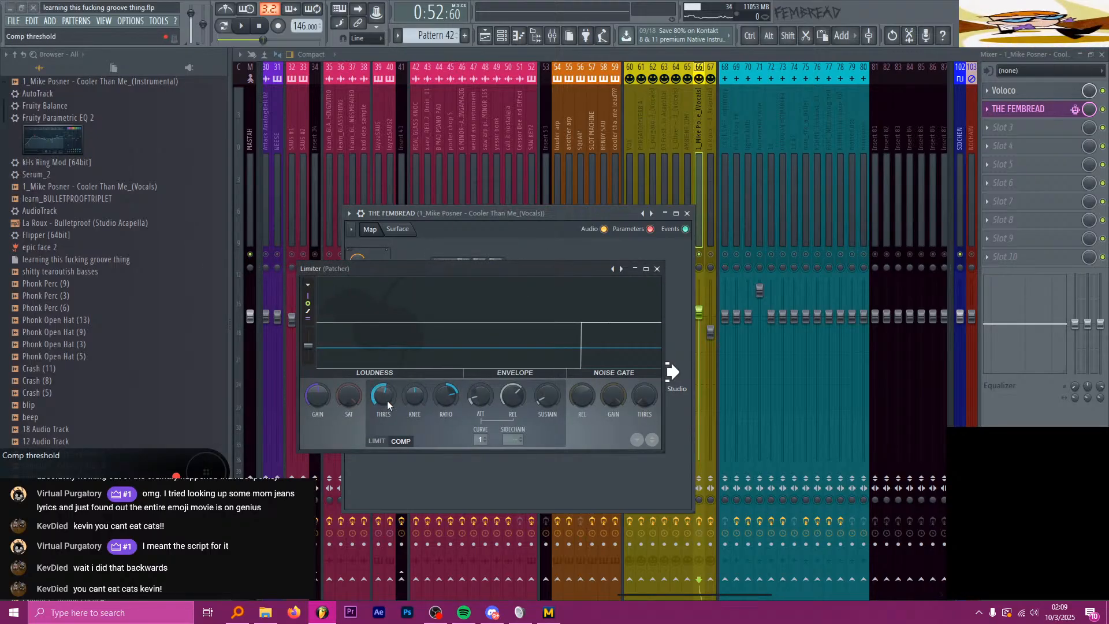
pyautogui.scroll(-5, 386, 399)
pyautogui.press('space')
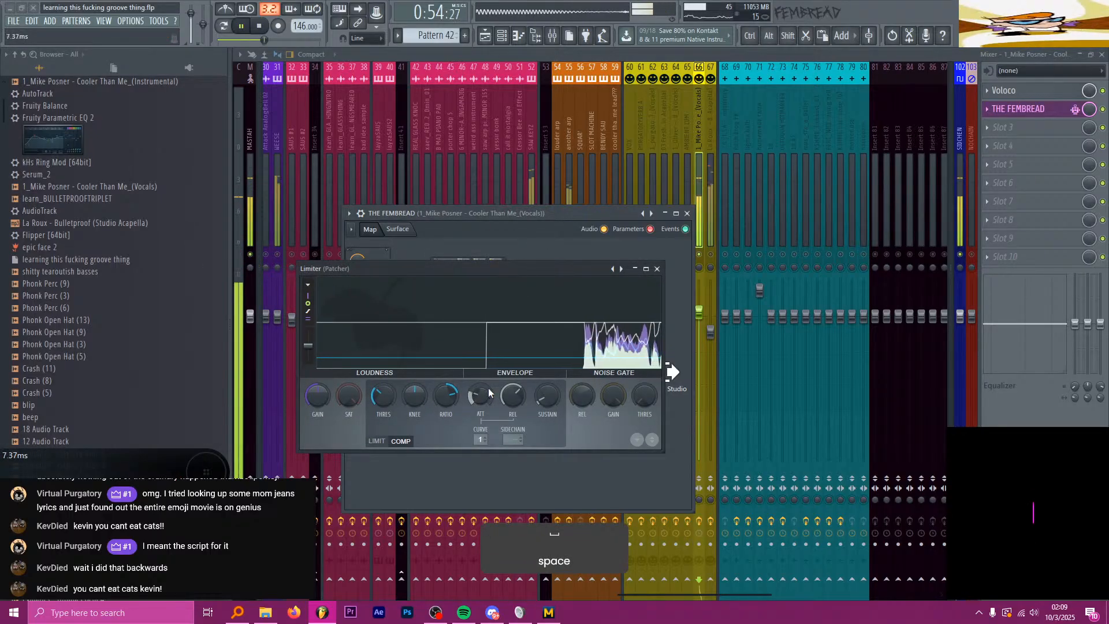
pyautogui.click(656, 268)
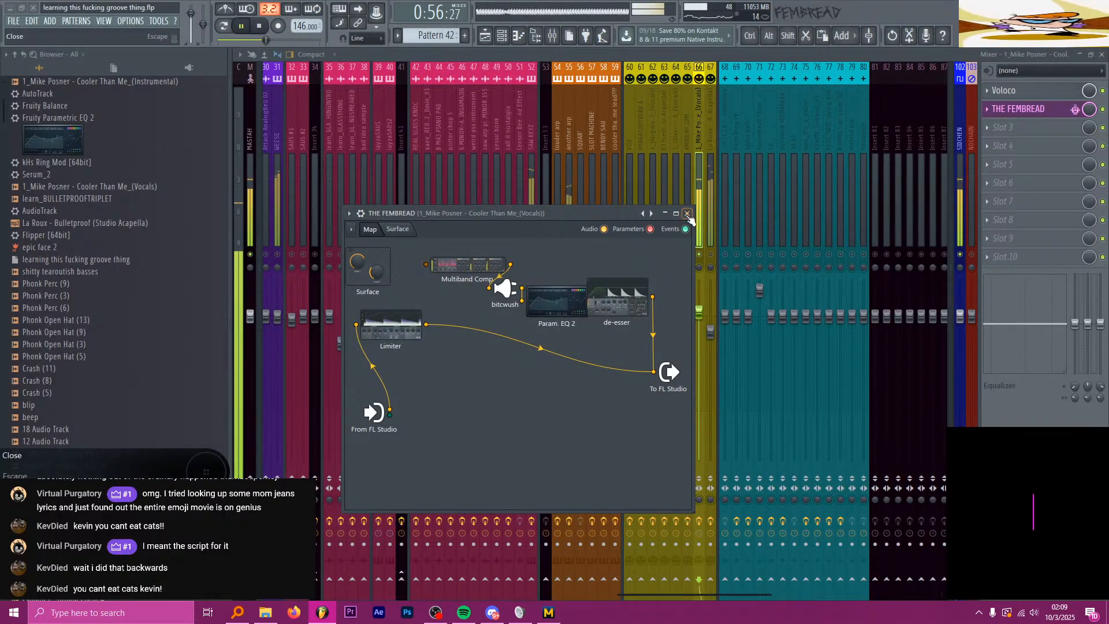
pyautogui.click(687, 214)
pyautogui.press('space')
# Step: Set Voloco's preset to Natural and its pitch correction to 0.49 while playing the soloed vocals
pyautogui.click(999, 92)
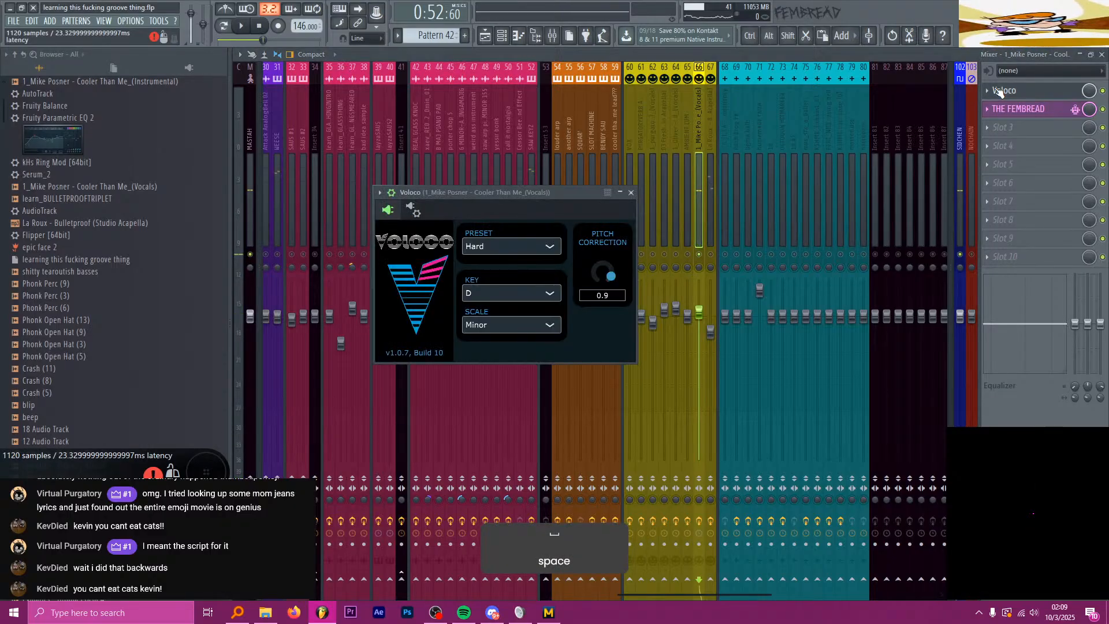
pyautogui.press('space')
pyautogui.moveTo(619, 270); pyautogui.dragTo(598, 255)
pyautogui.click(537, 247)
pyautogui.click(549, 280)
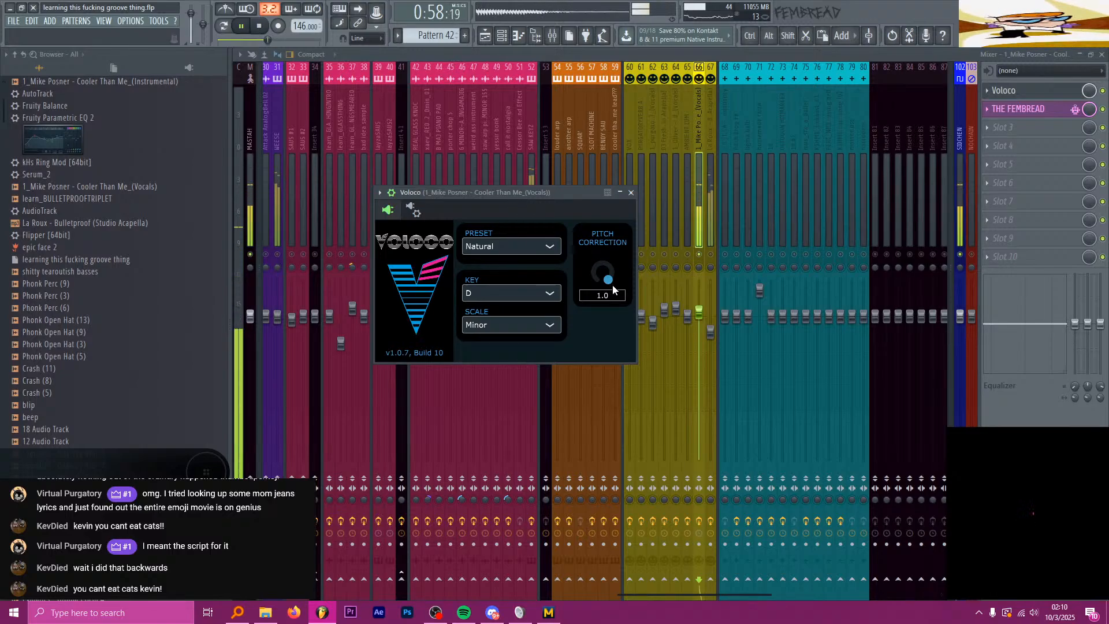
pyautogui.moveTo(612, 285); pyautogui.dragTo(600, 260)
pyautogui.click(545, 247)
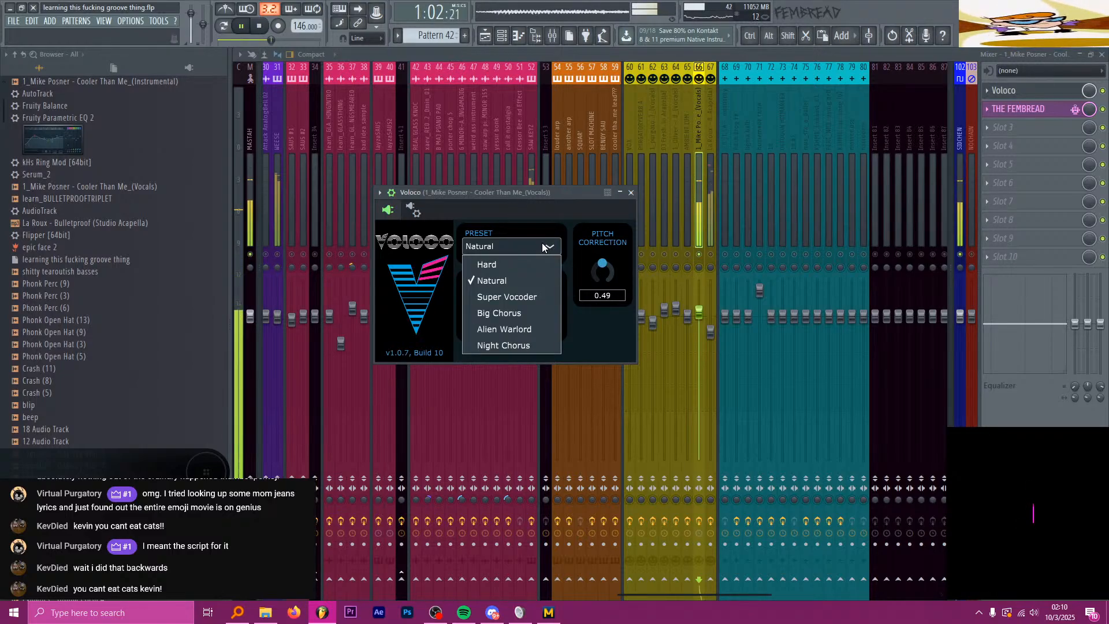
pyautogui.click(582, 229)
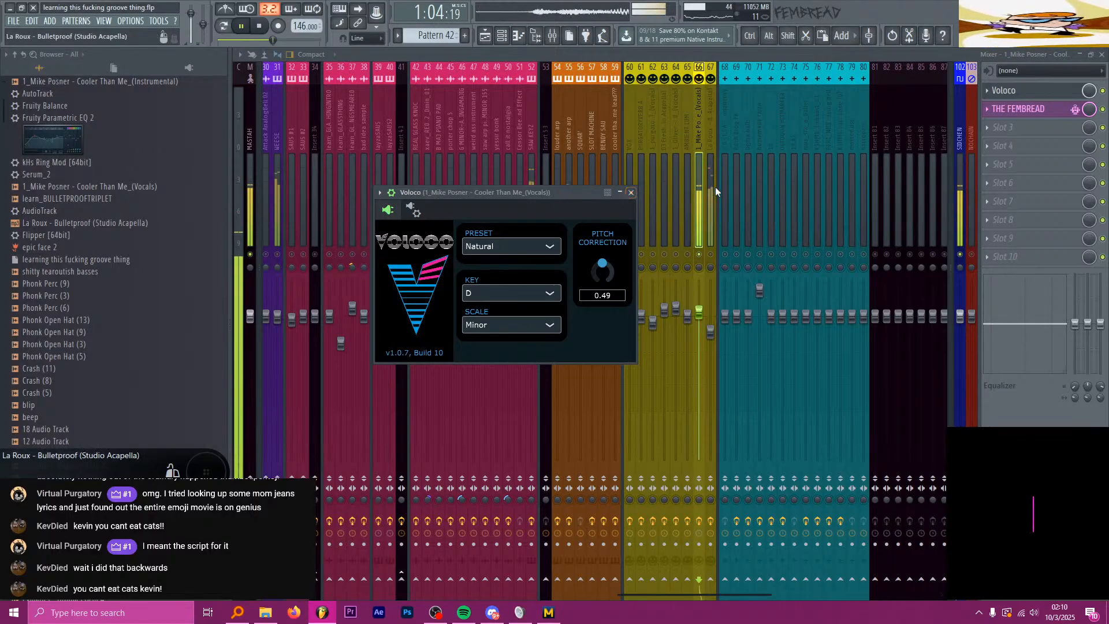
# Step: Stop playback and remove Voloco from the first effect slot of the vocals track
pyautogui.click(1003, 91)
pyautogui.press('space')
pyautogui.click(987, 91)
pyautogui.moveTo(990, 106)
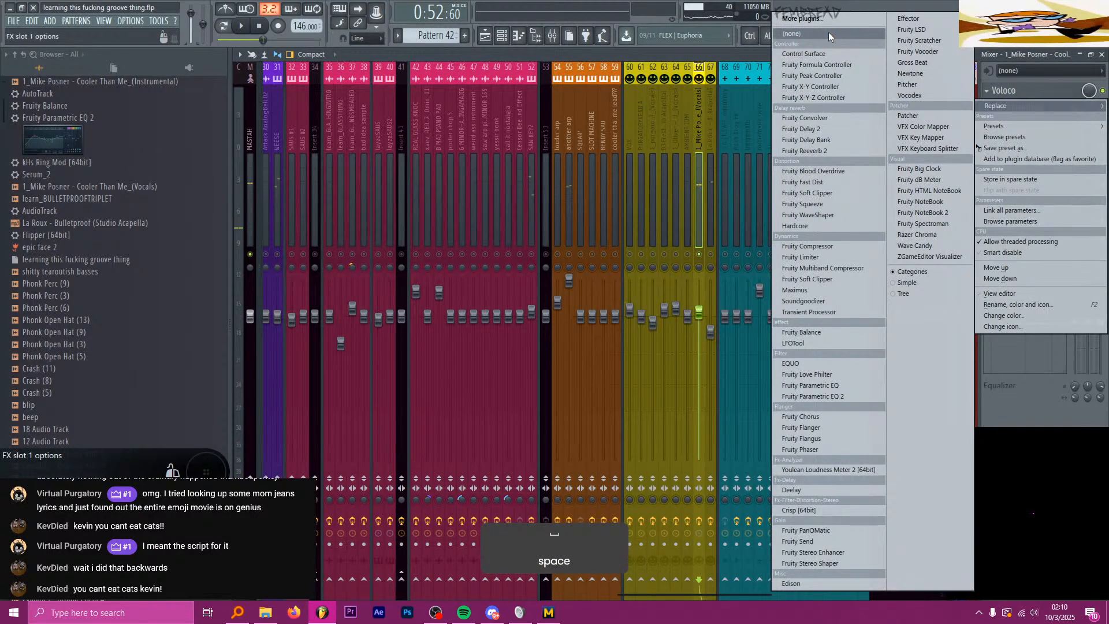
pyautogui.click(828, 34)
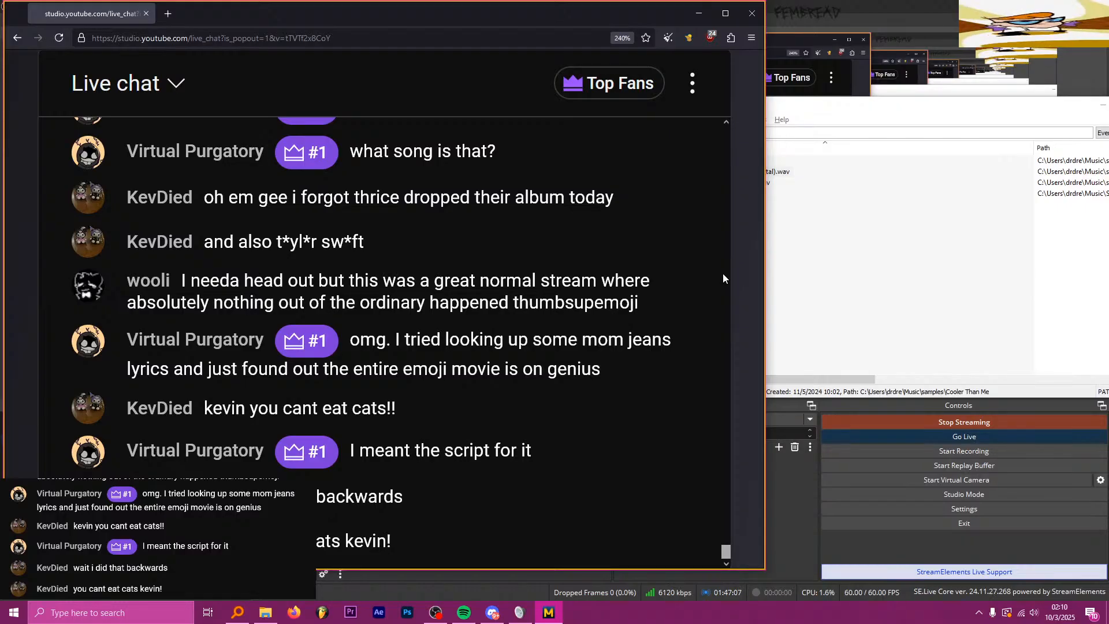
pyautogui.click(923, 8)
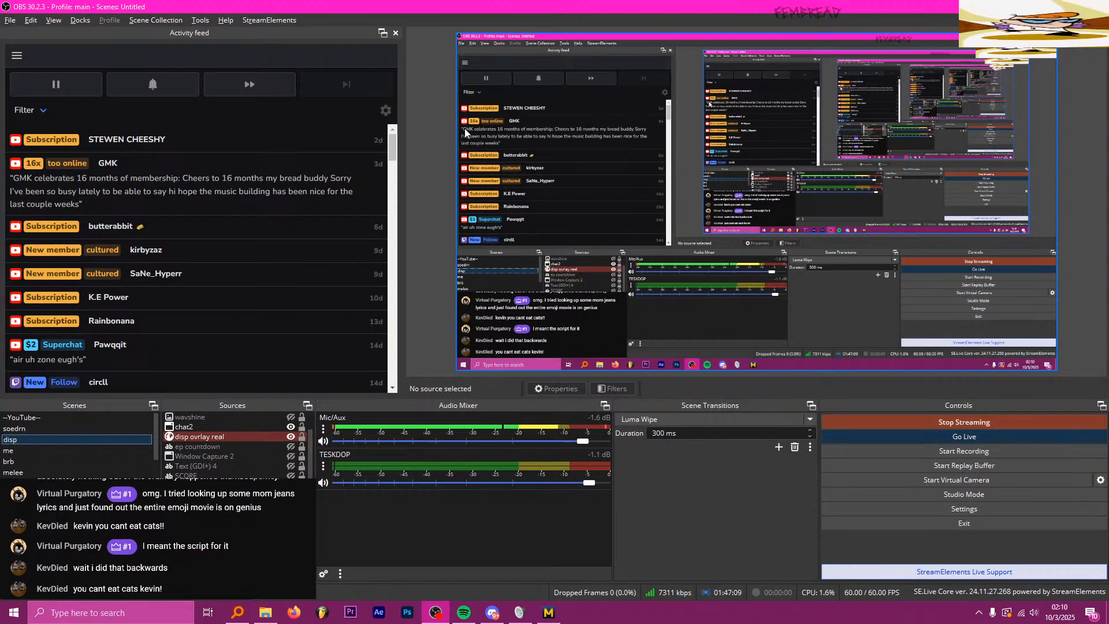